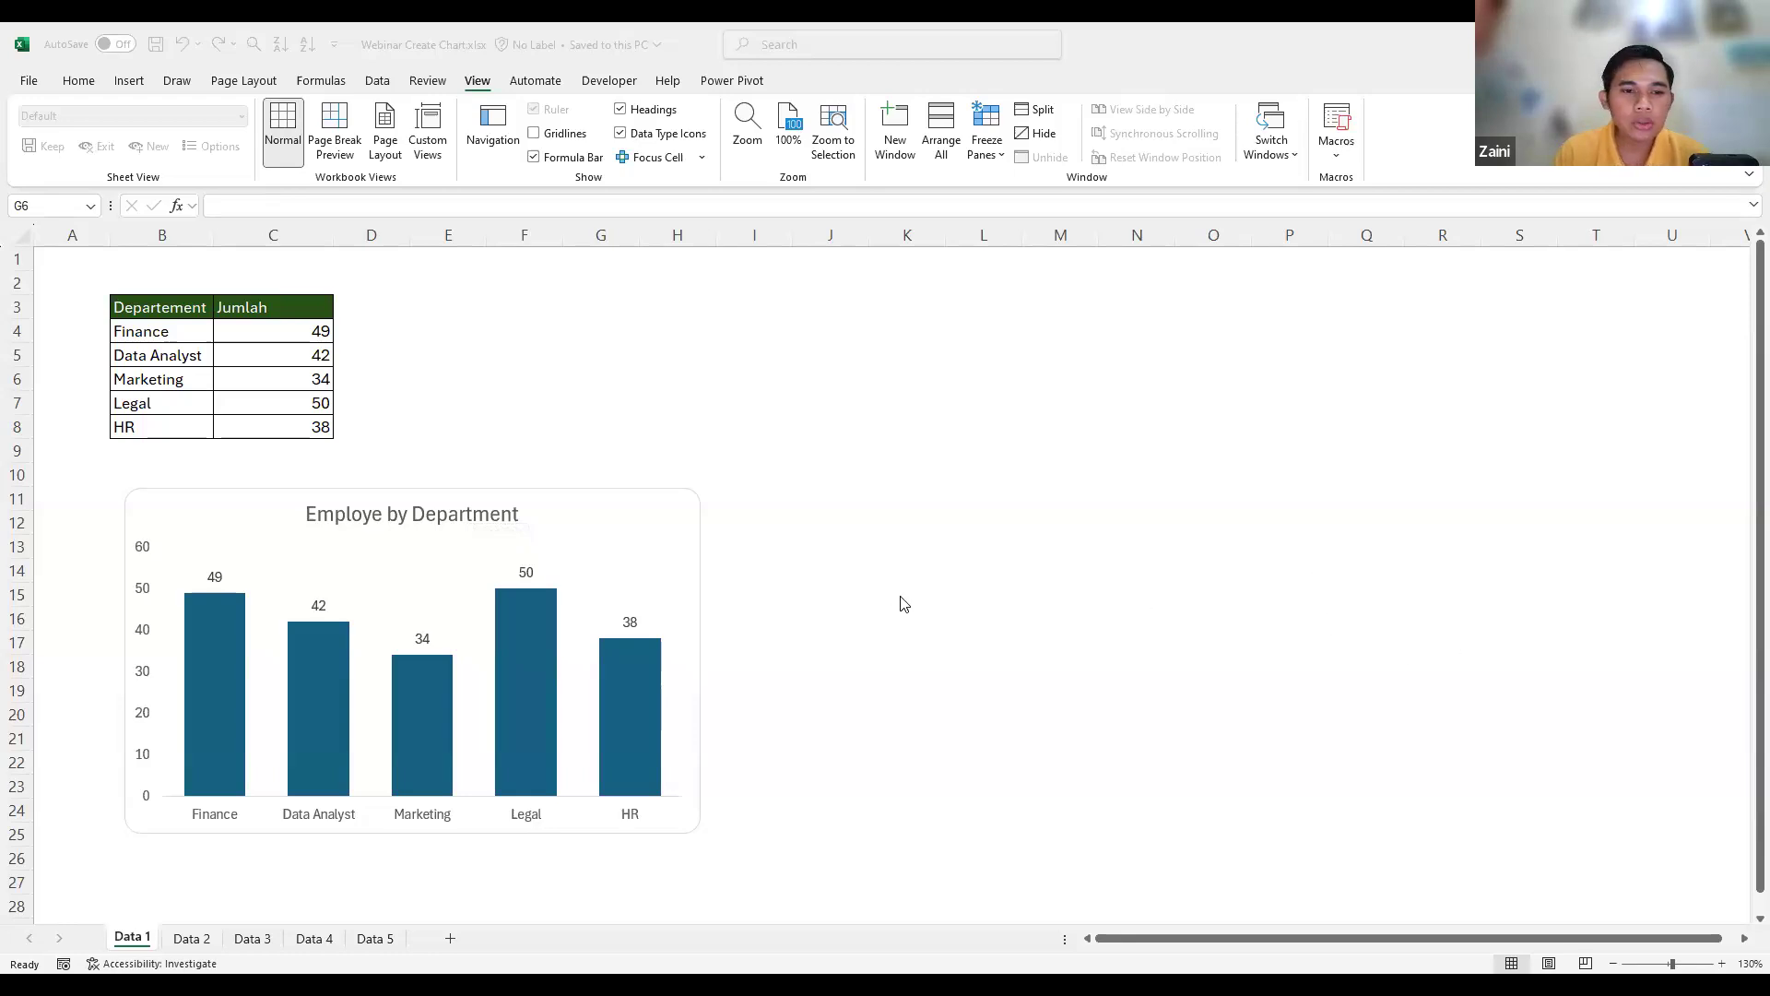
pyautogui.click(478, 354)
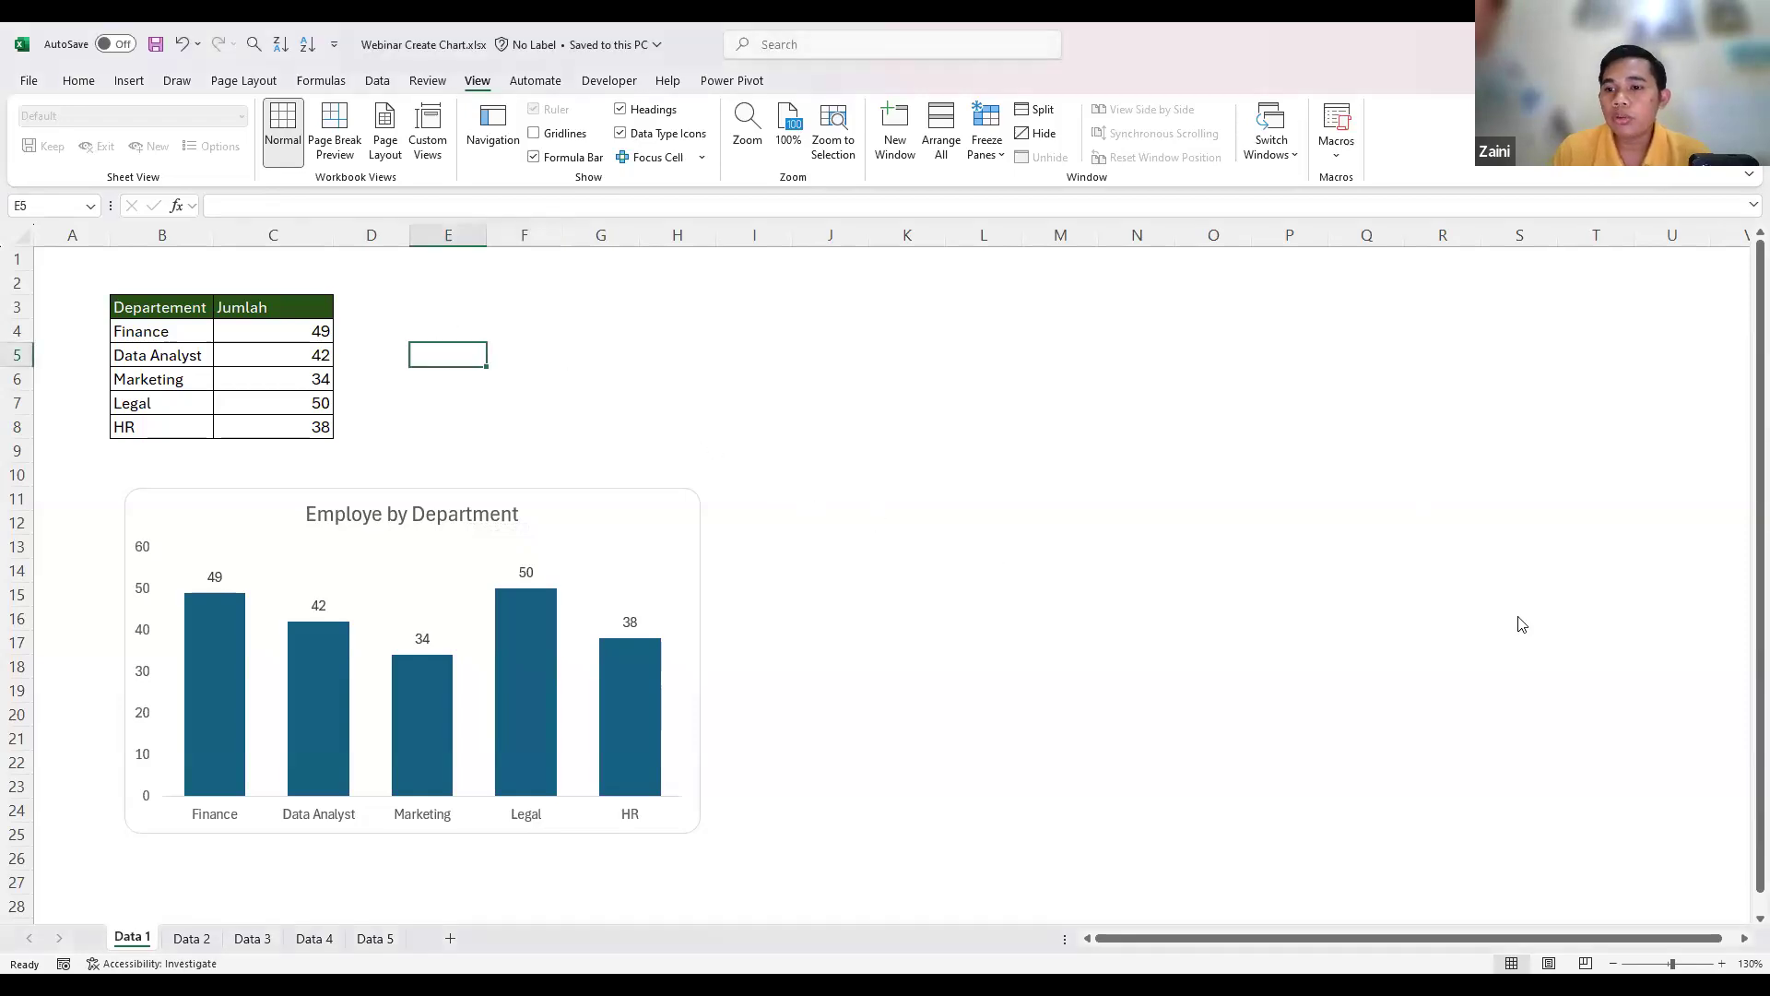
pyautogui.click(524, 330)
pyautogui.click(728, 289)
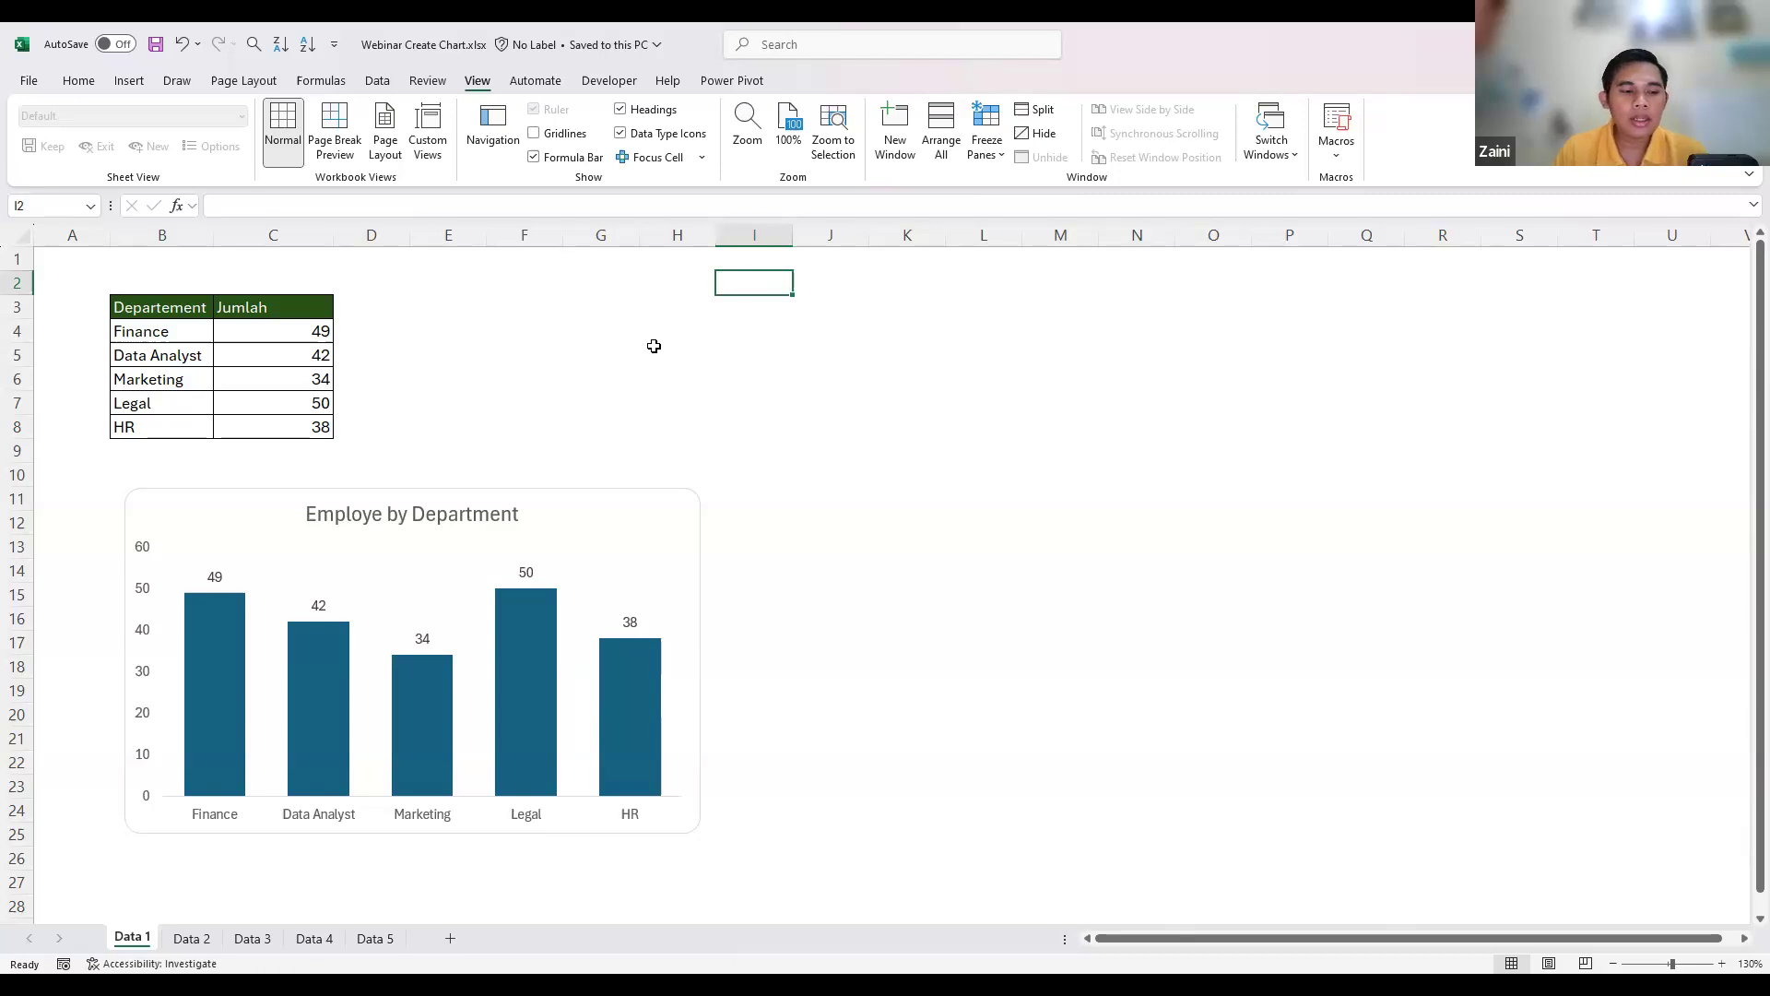
pyautogui.click(447, 325)
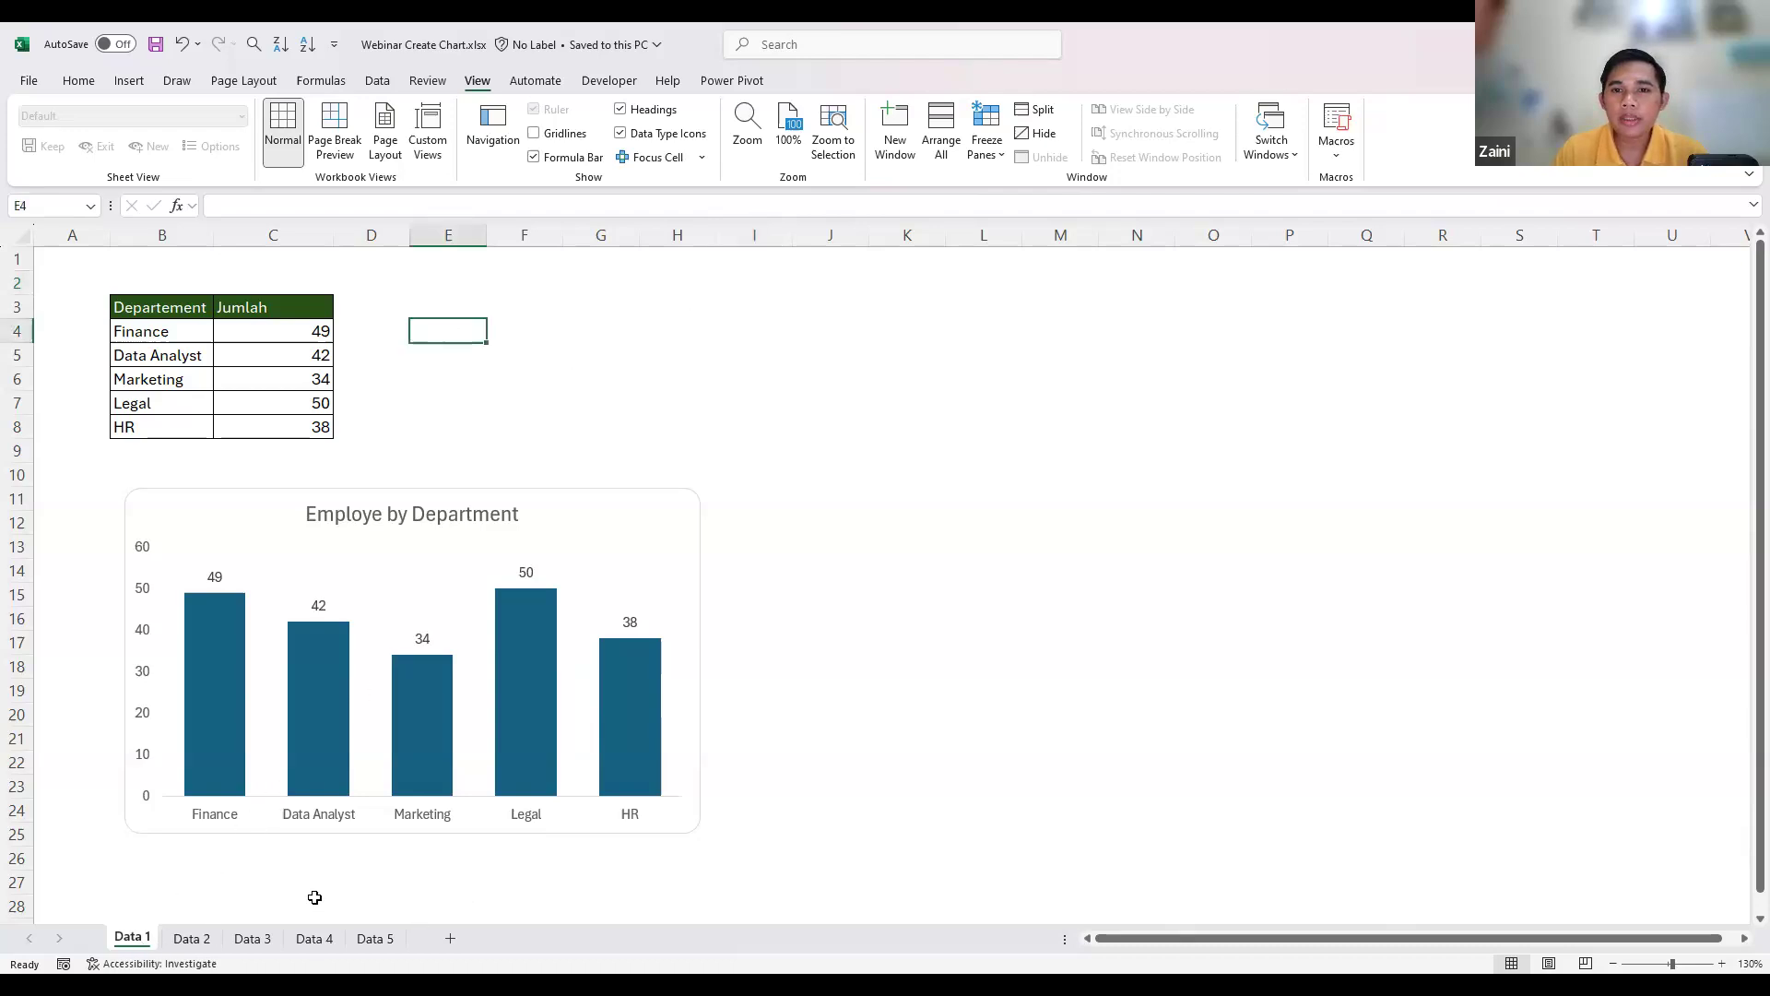
# - Look through the example charts on the Data 2, Data 3, Data 4 and Data 5 sheets and return to Data 1
pyautogui.click(201, 939)
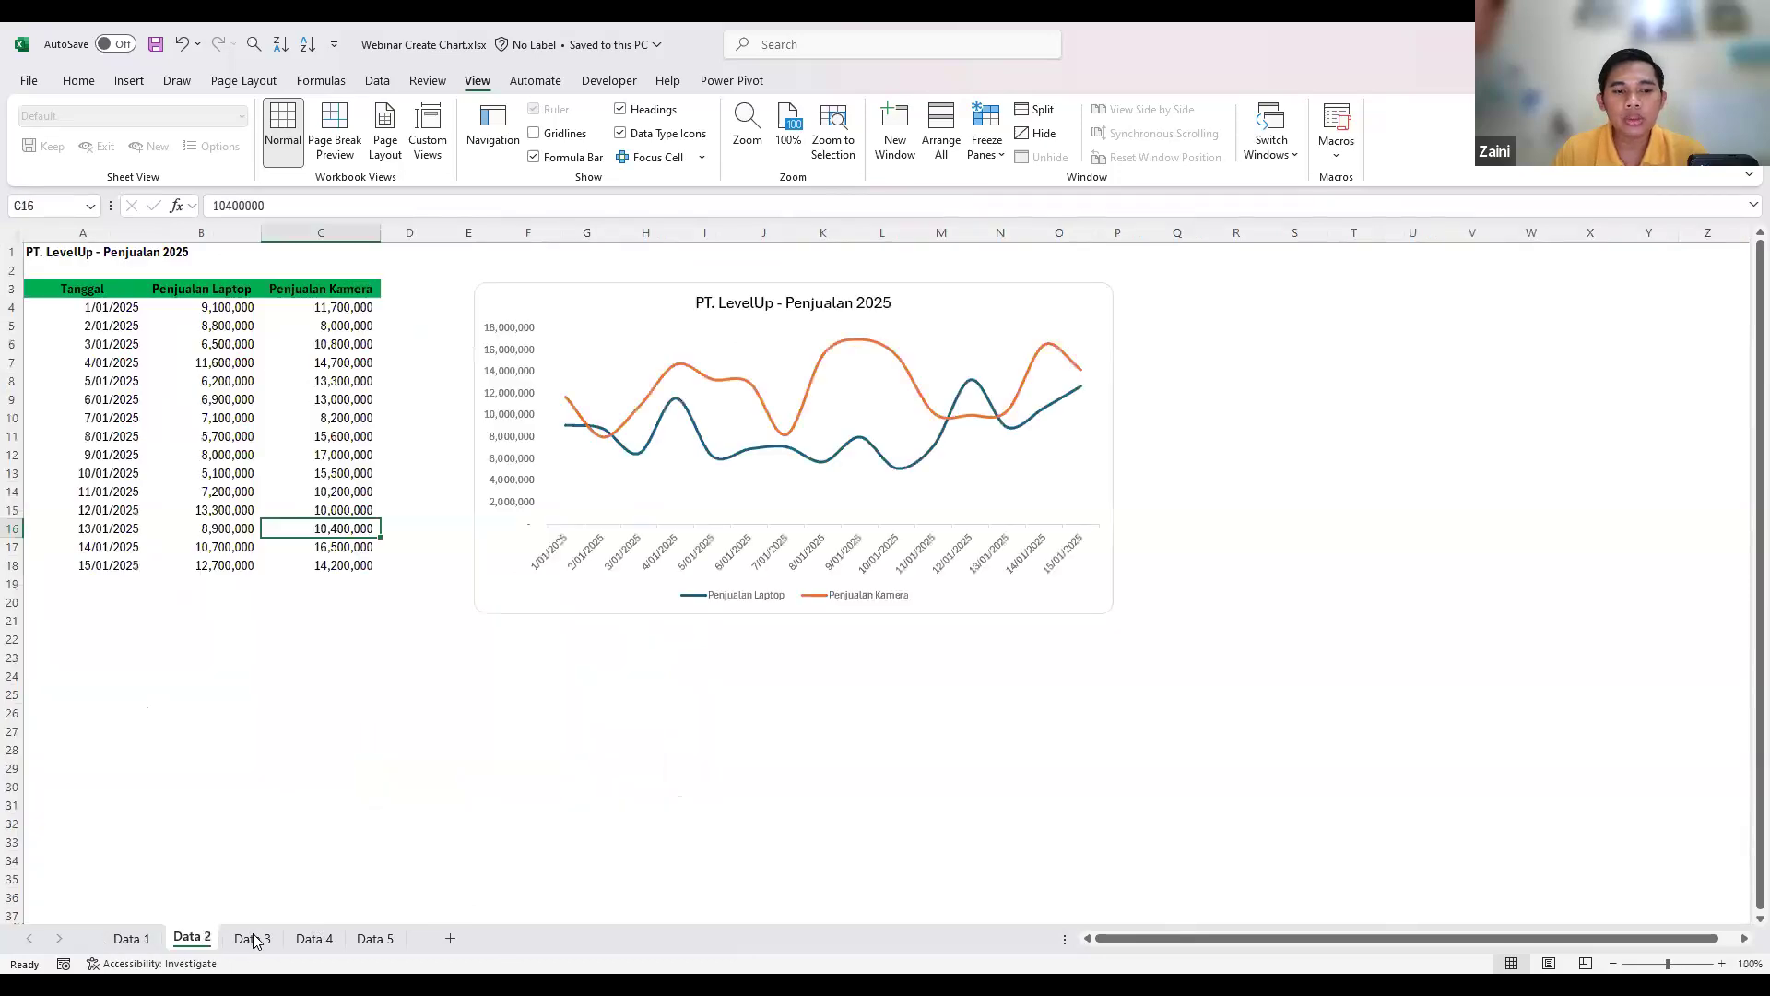
pyautogui.hotkey('ctrl', 'pagedown')
pyautogui.click(313, 940)
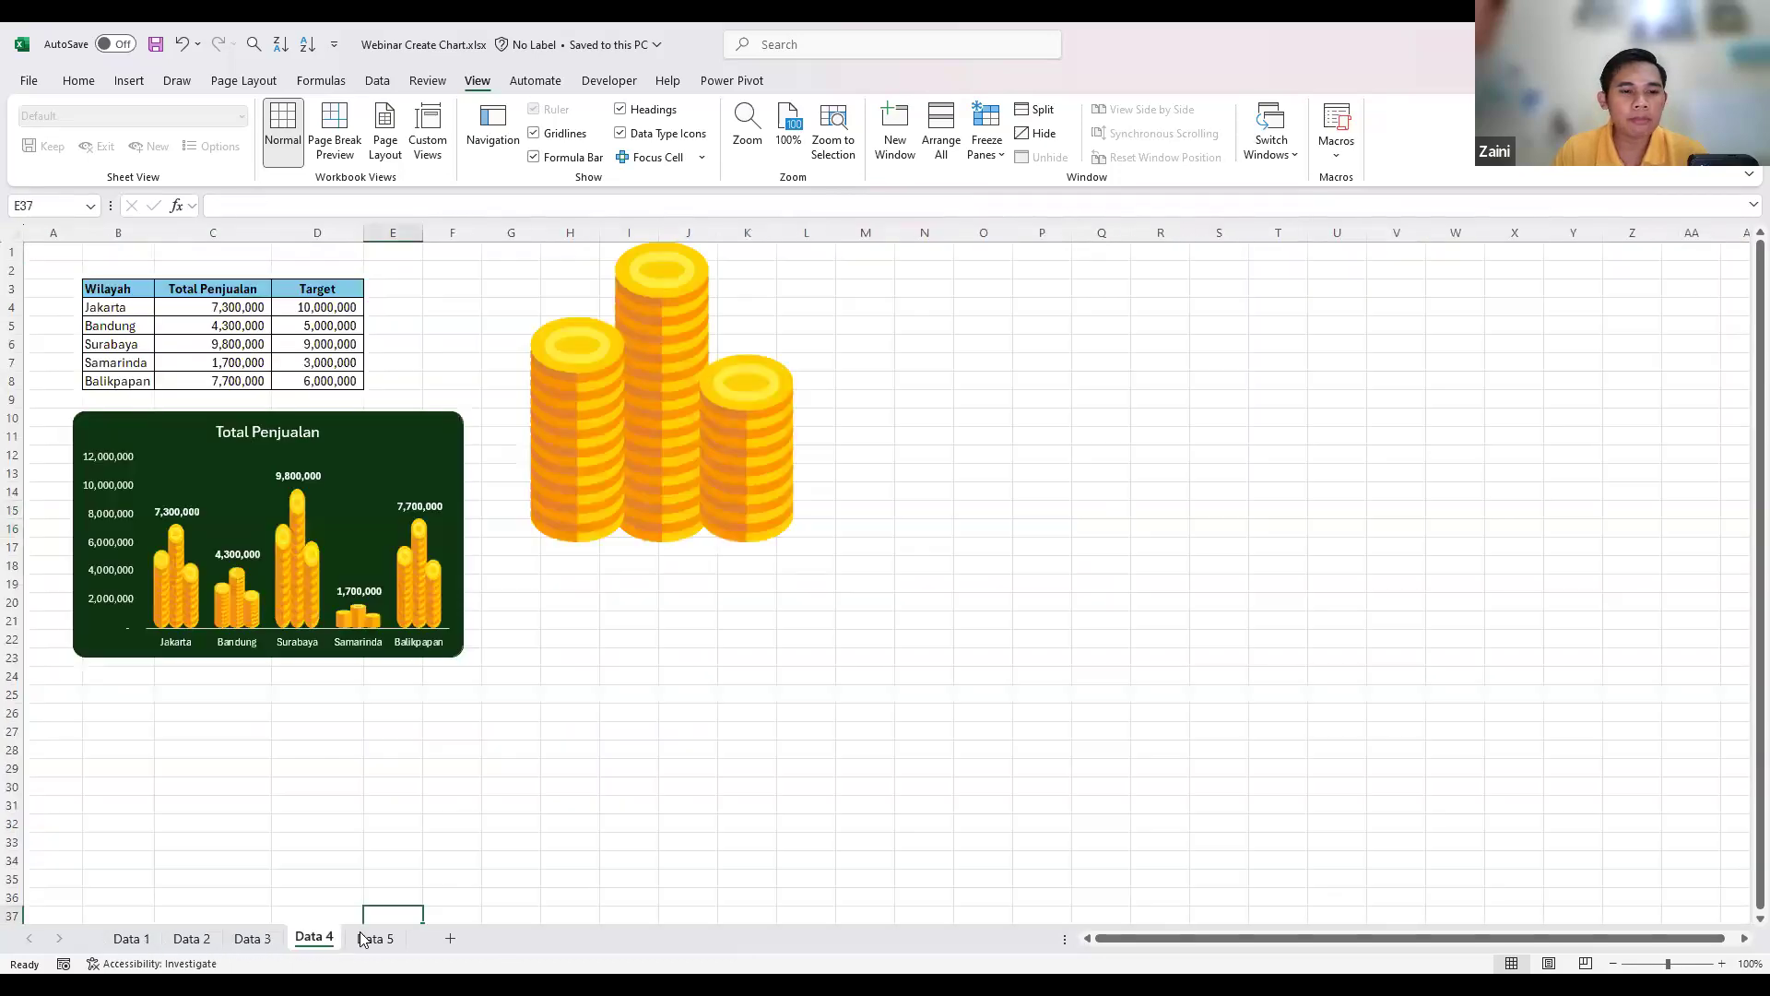
pyautogui.click(375, 937)
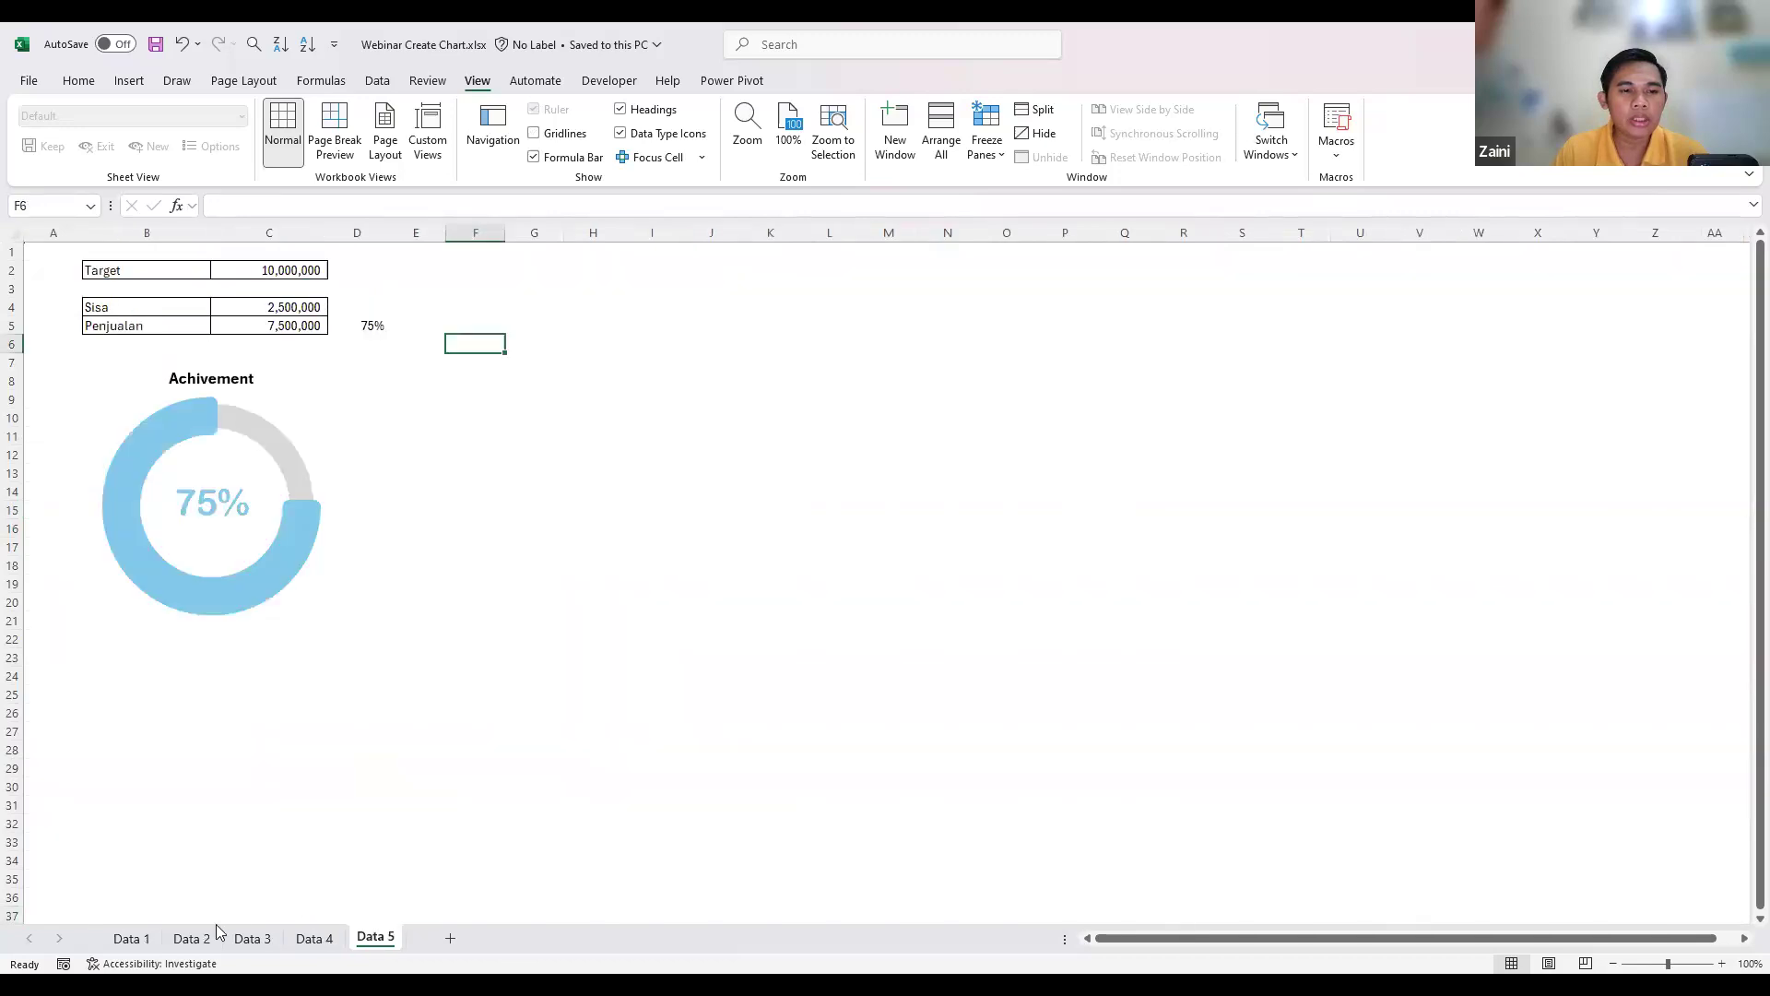
pyautogui.click(135, 937)
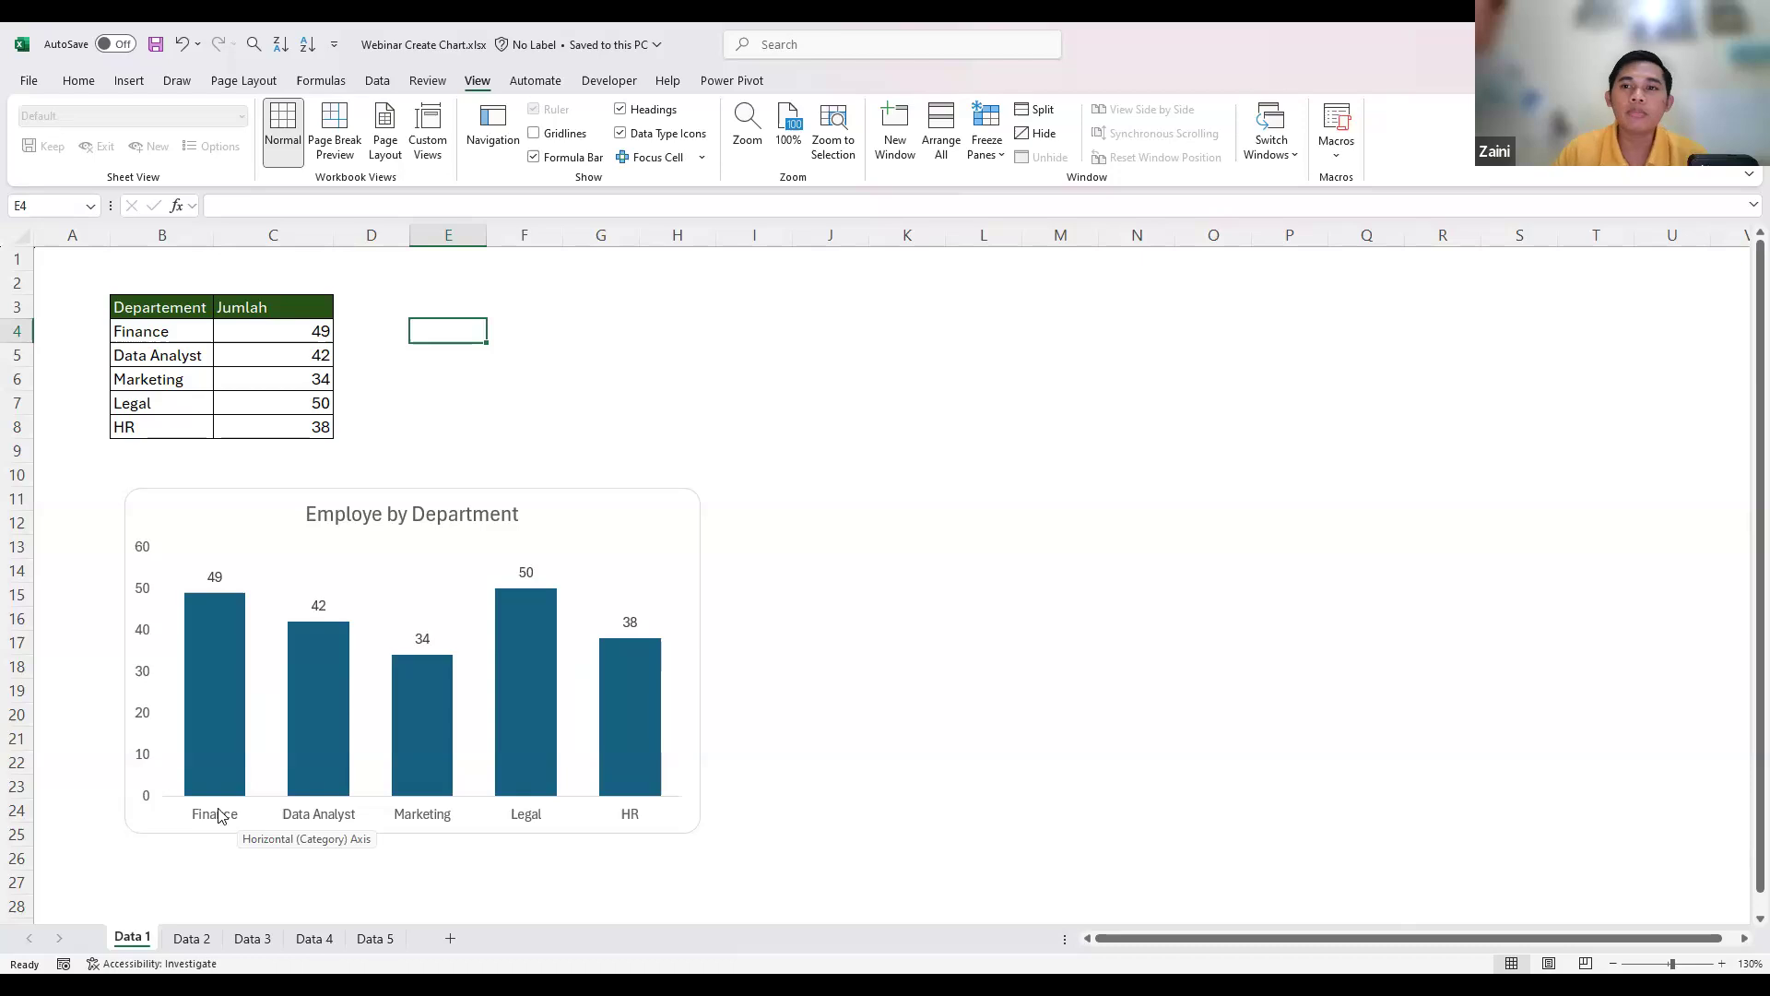
pyautogui.click(899, 549)
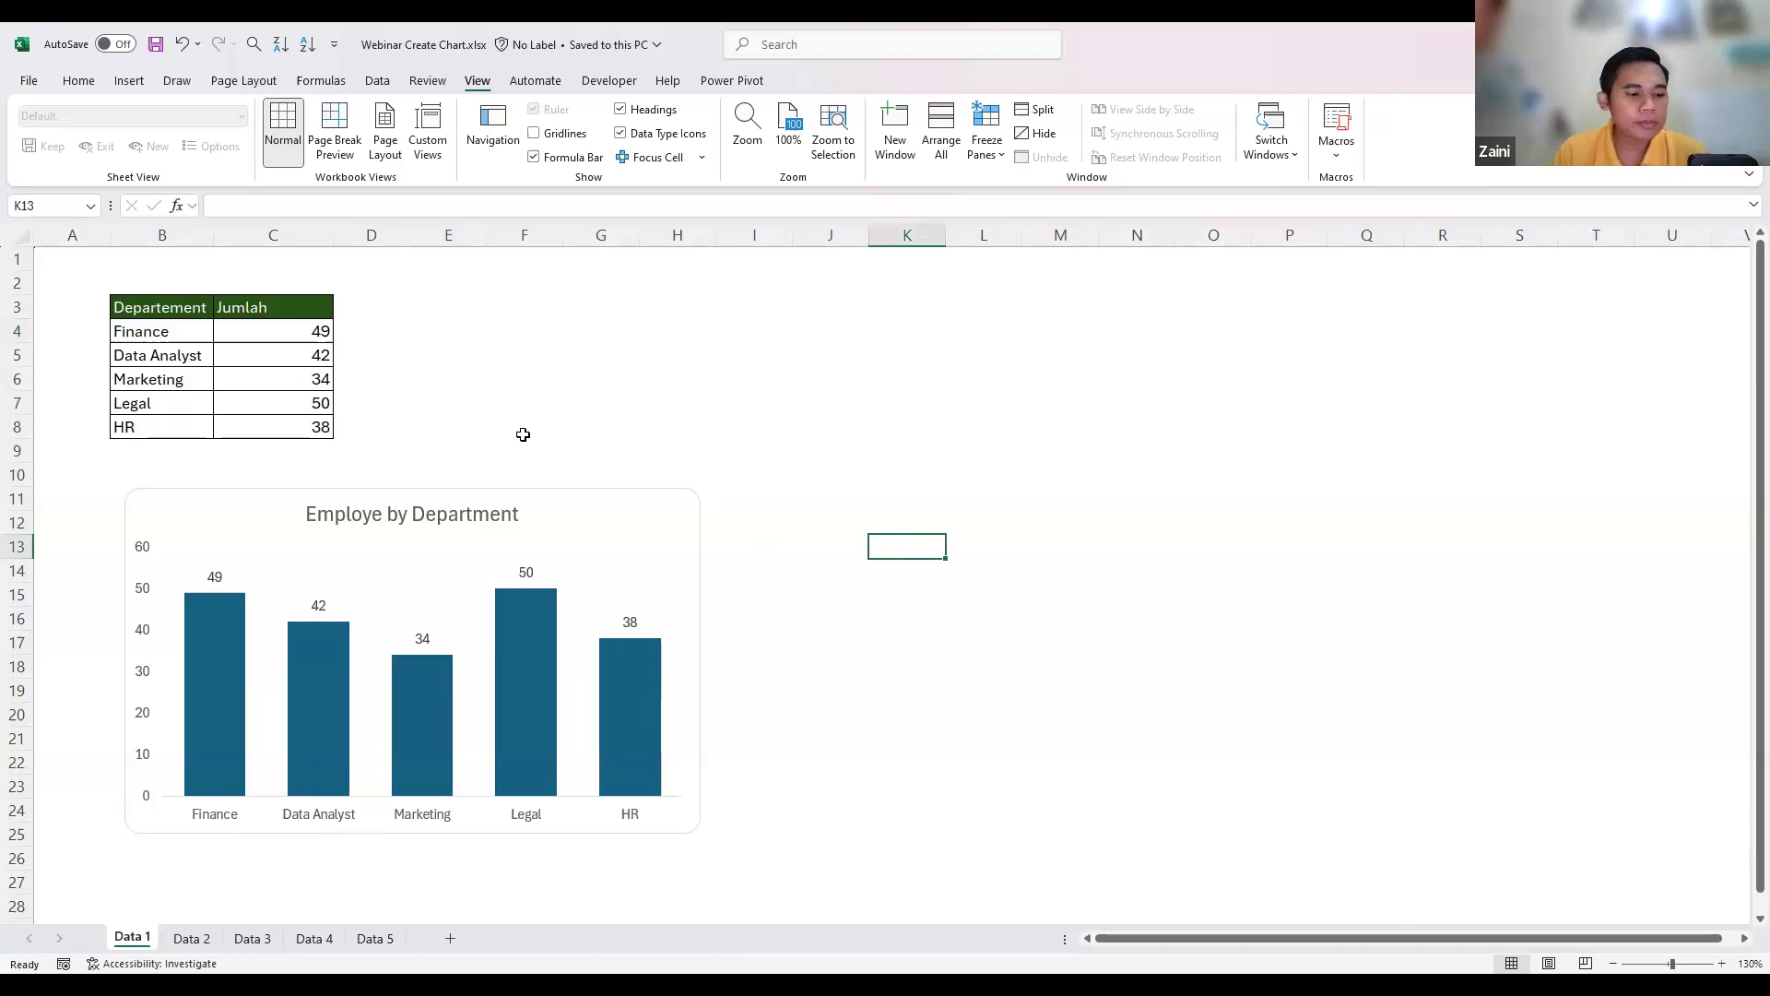
pyautogui.click(411, 356)
pyautogui.click(573, 359)
pyautogui.click(694, 356)
pyautogui.click(748, 433)
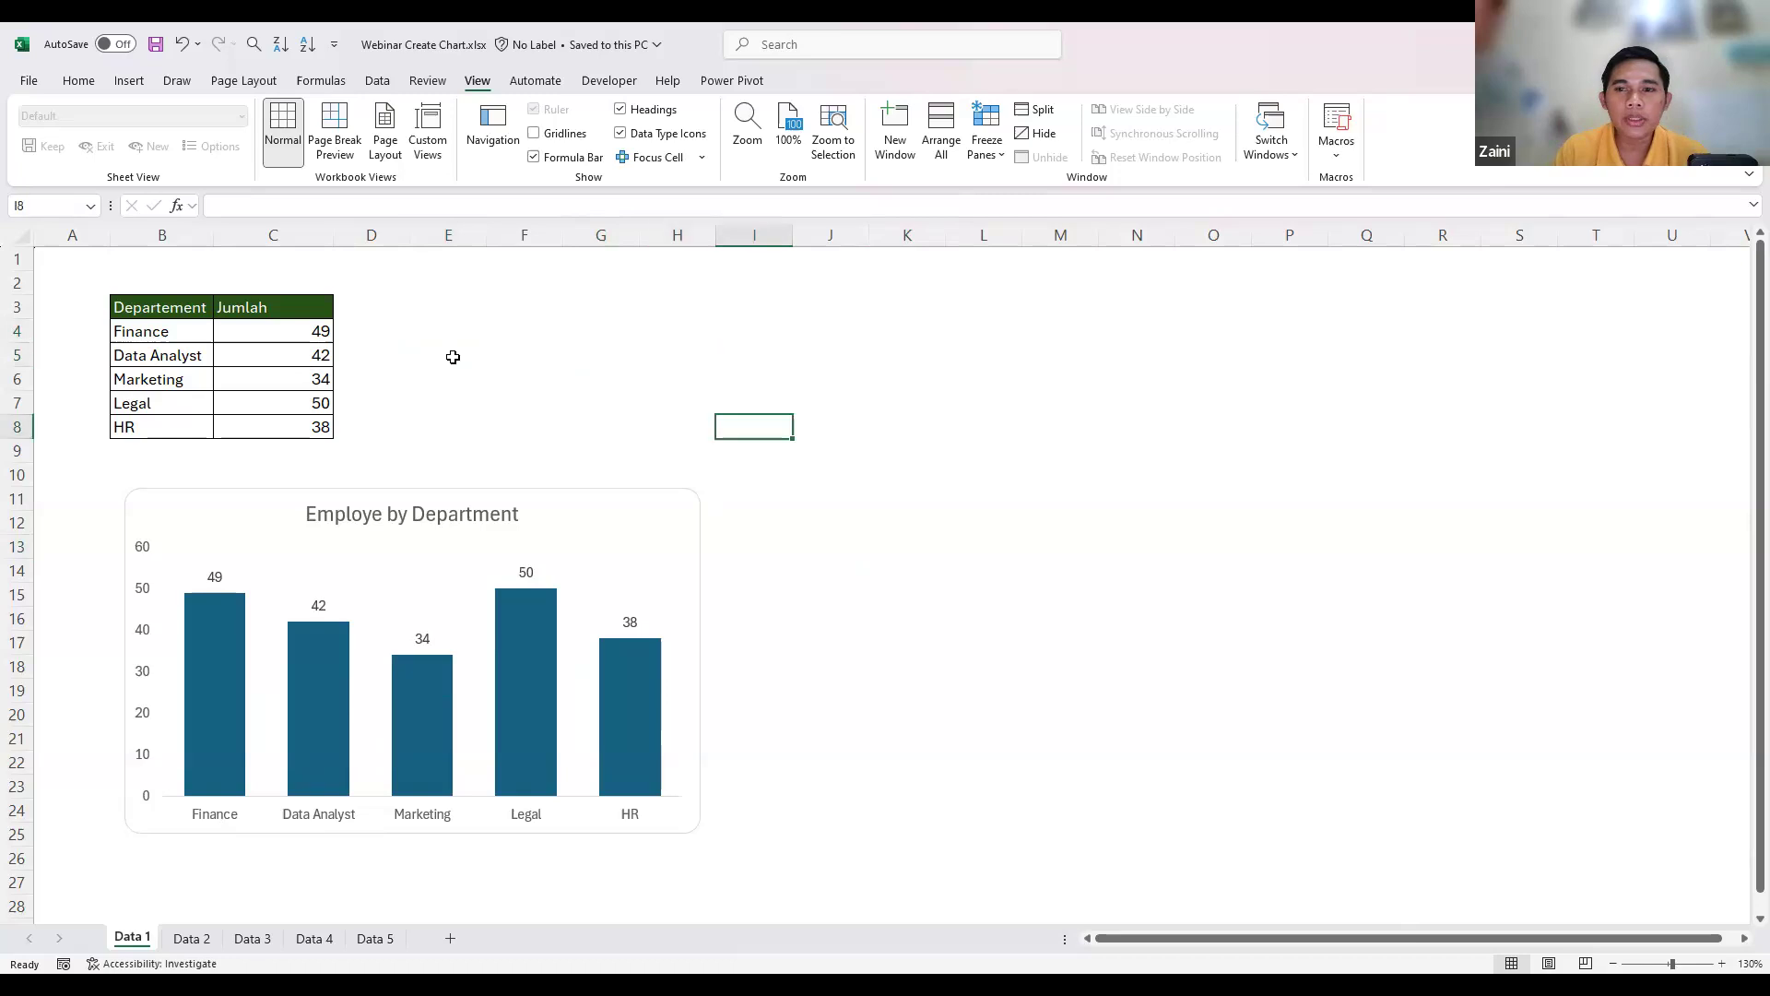
pyautogui.click(452, 357)
pyautogui.click(388, 365)
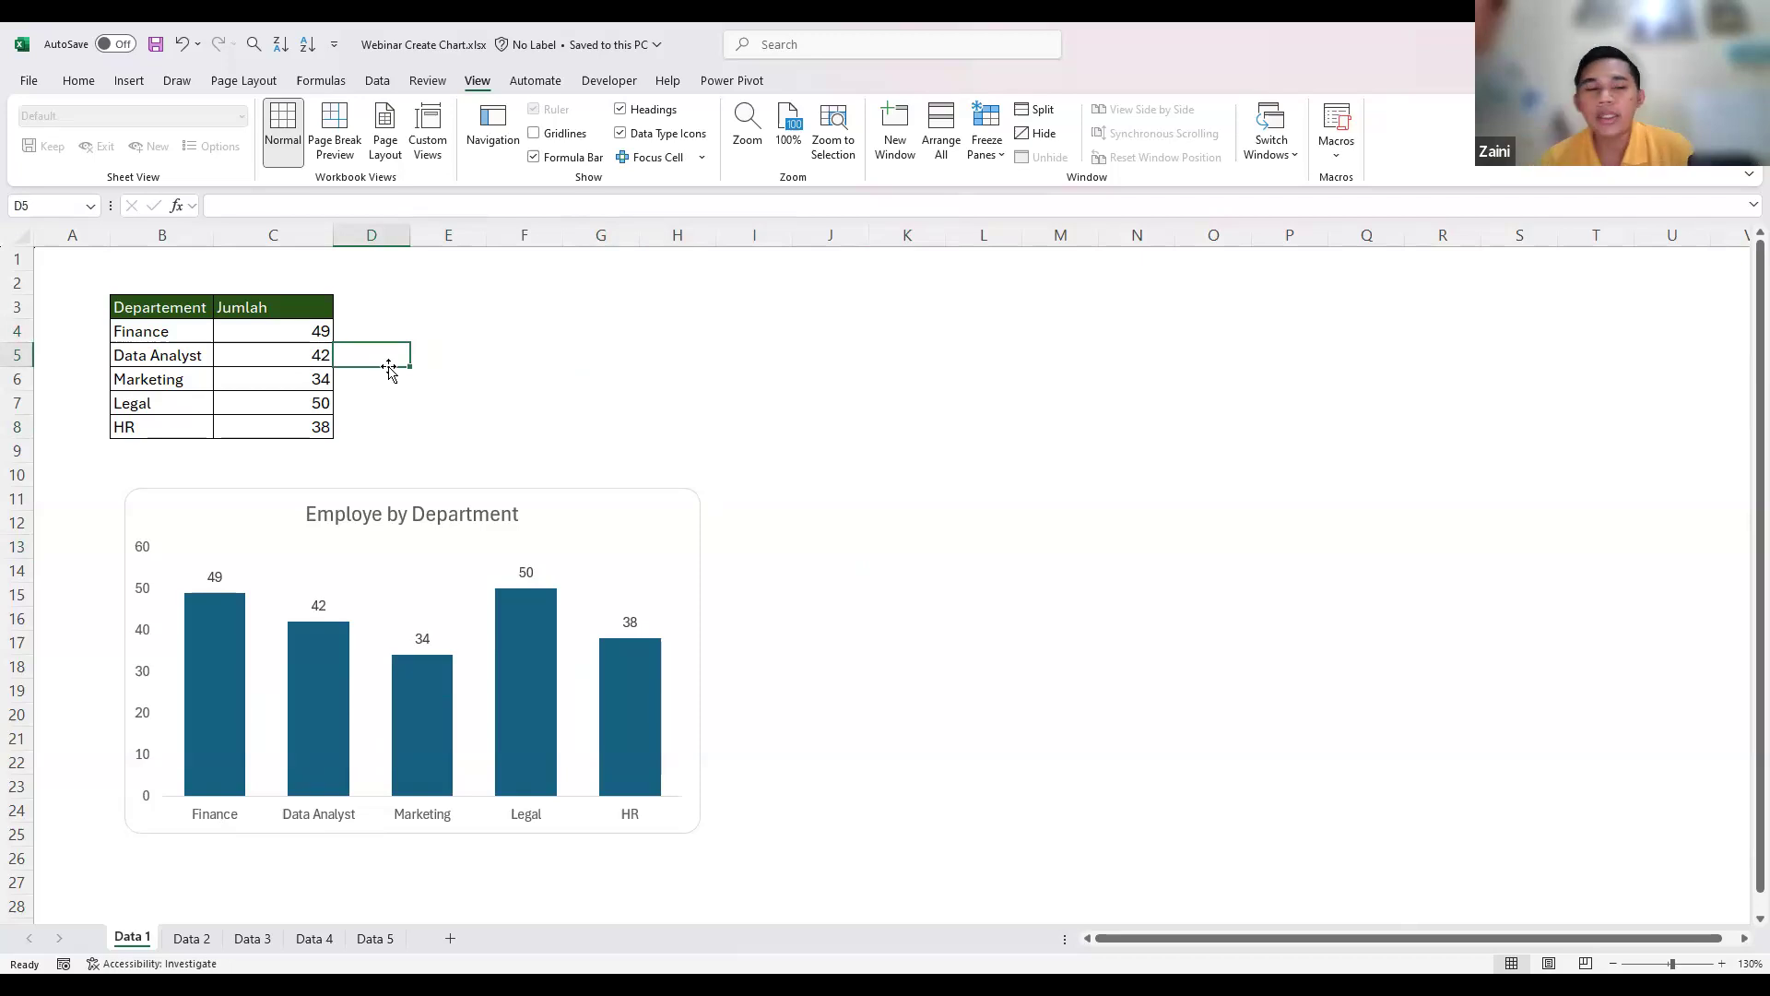
pyautogui.press('Right')
pyautogui.press('Right')
pyautogui.press('Left')
pyautogui.click(430, 388)
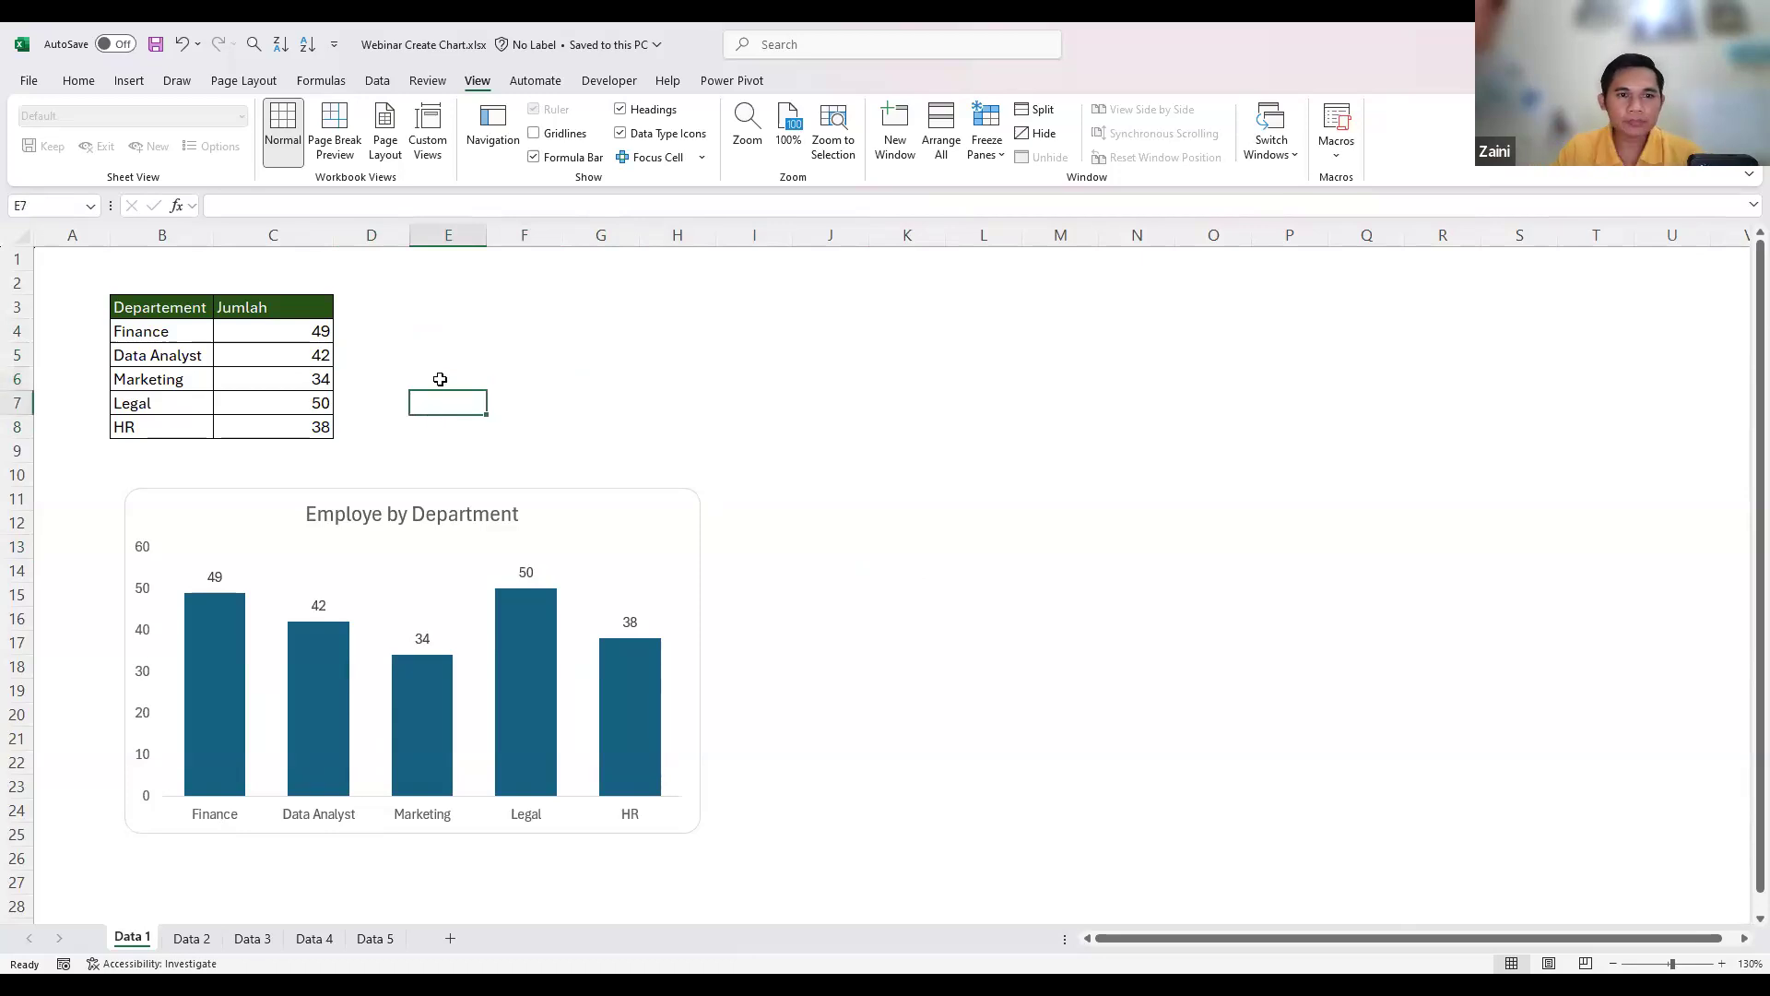
pyautogui.click(478, 286)
pyautogui.click(379, 333)
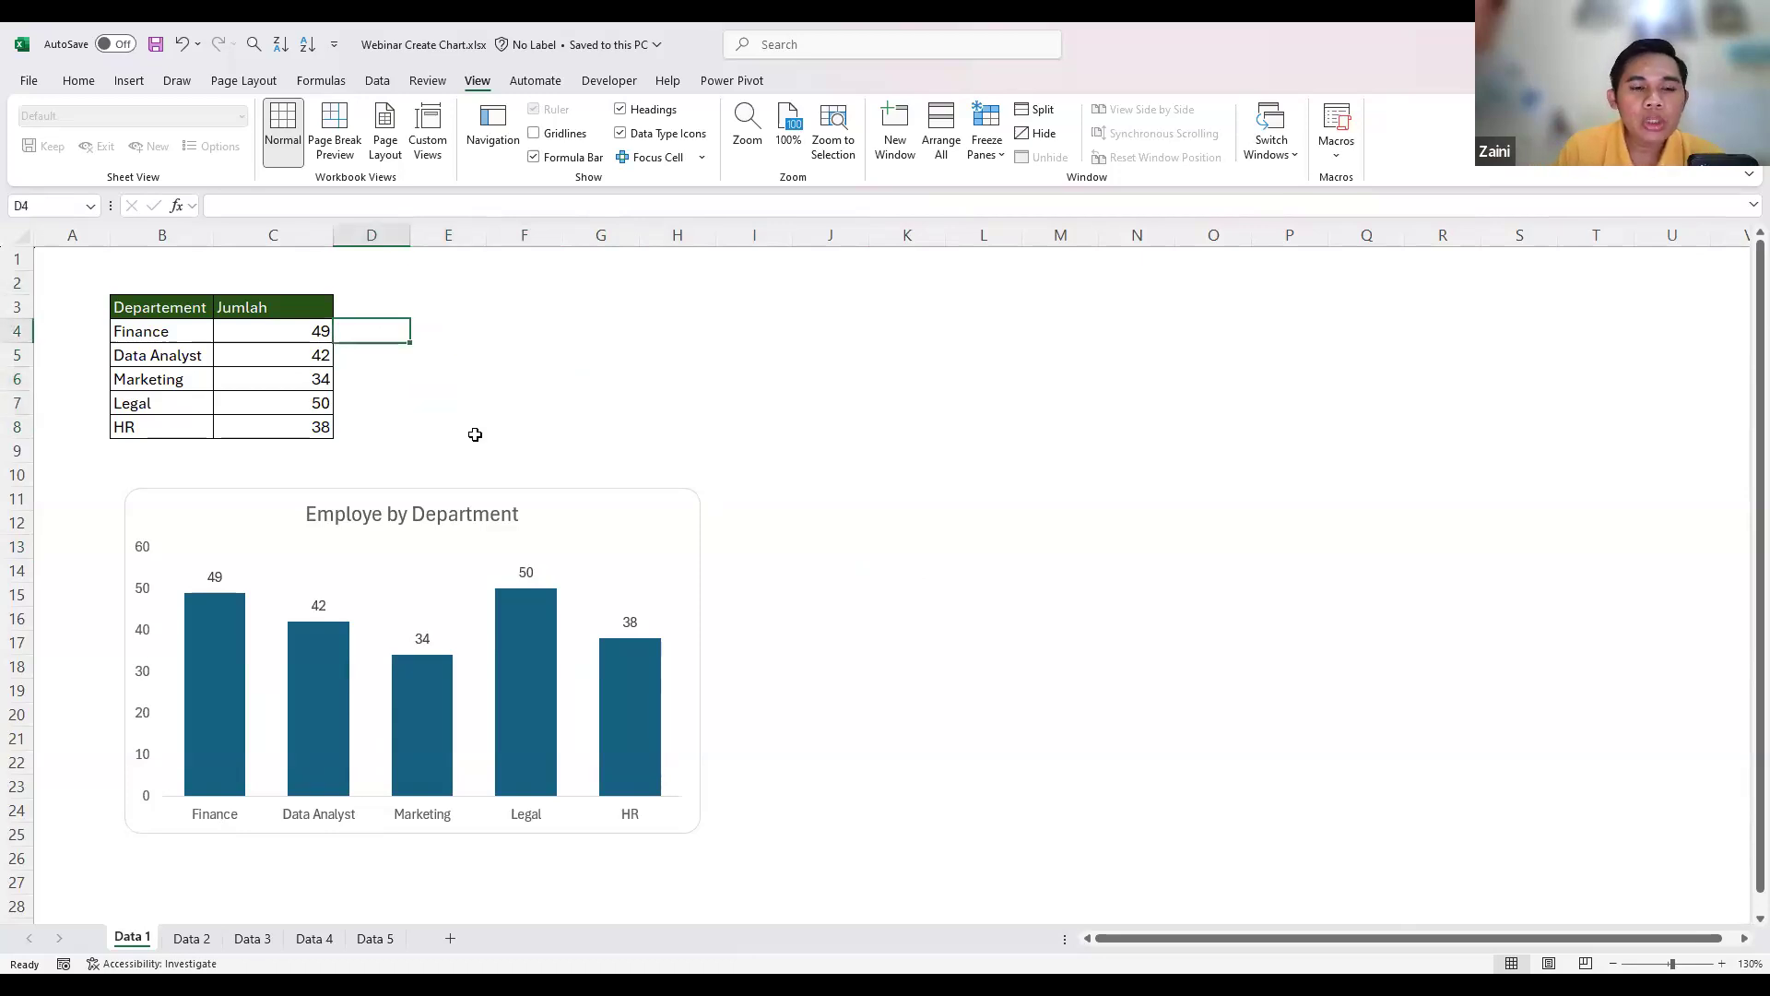
pyautogui.click(672, 426)
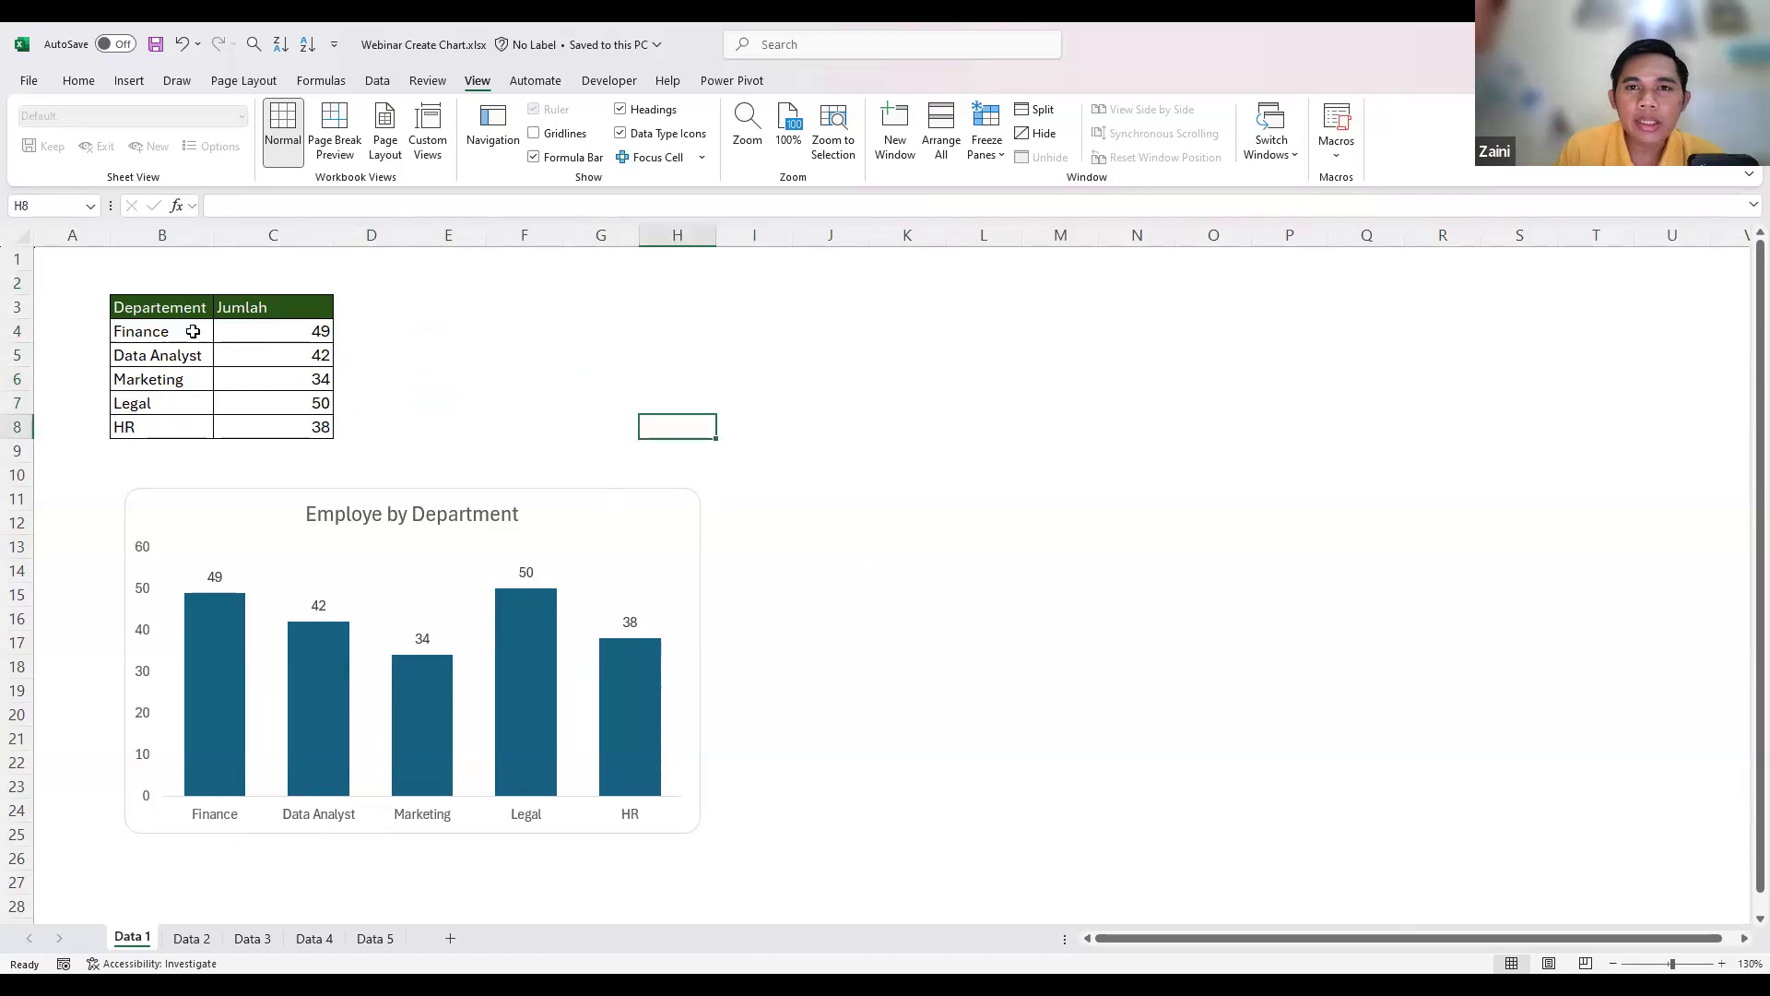
pyautogui.click(355, 502)
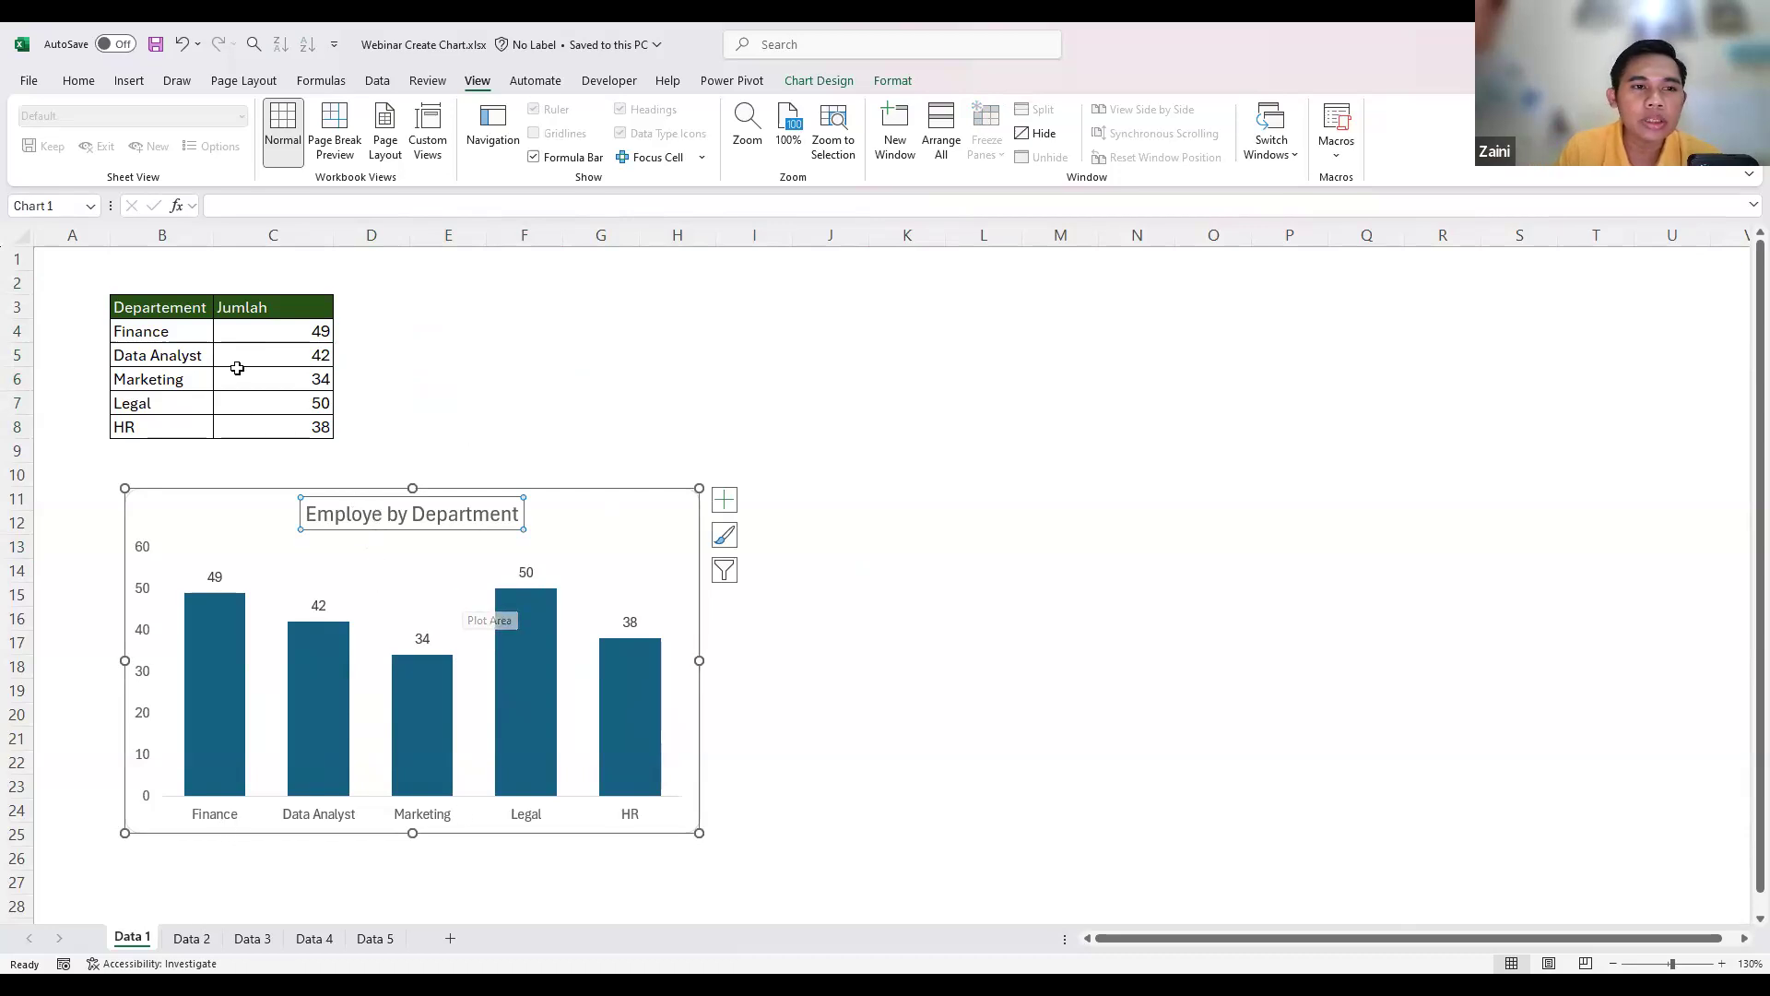
pyautogui.click(156, 293)
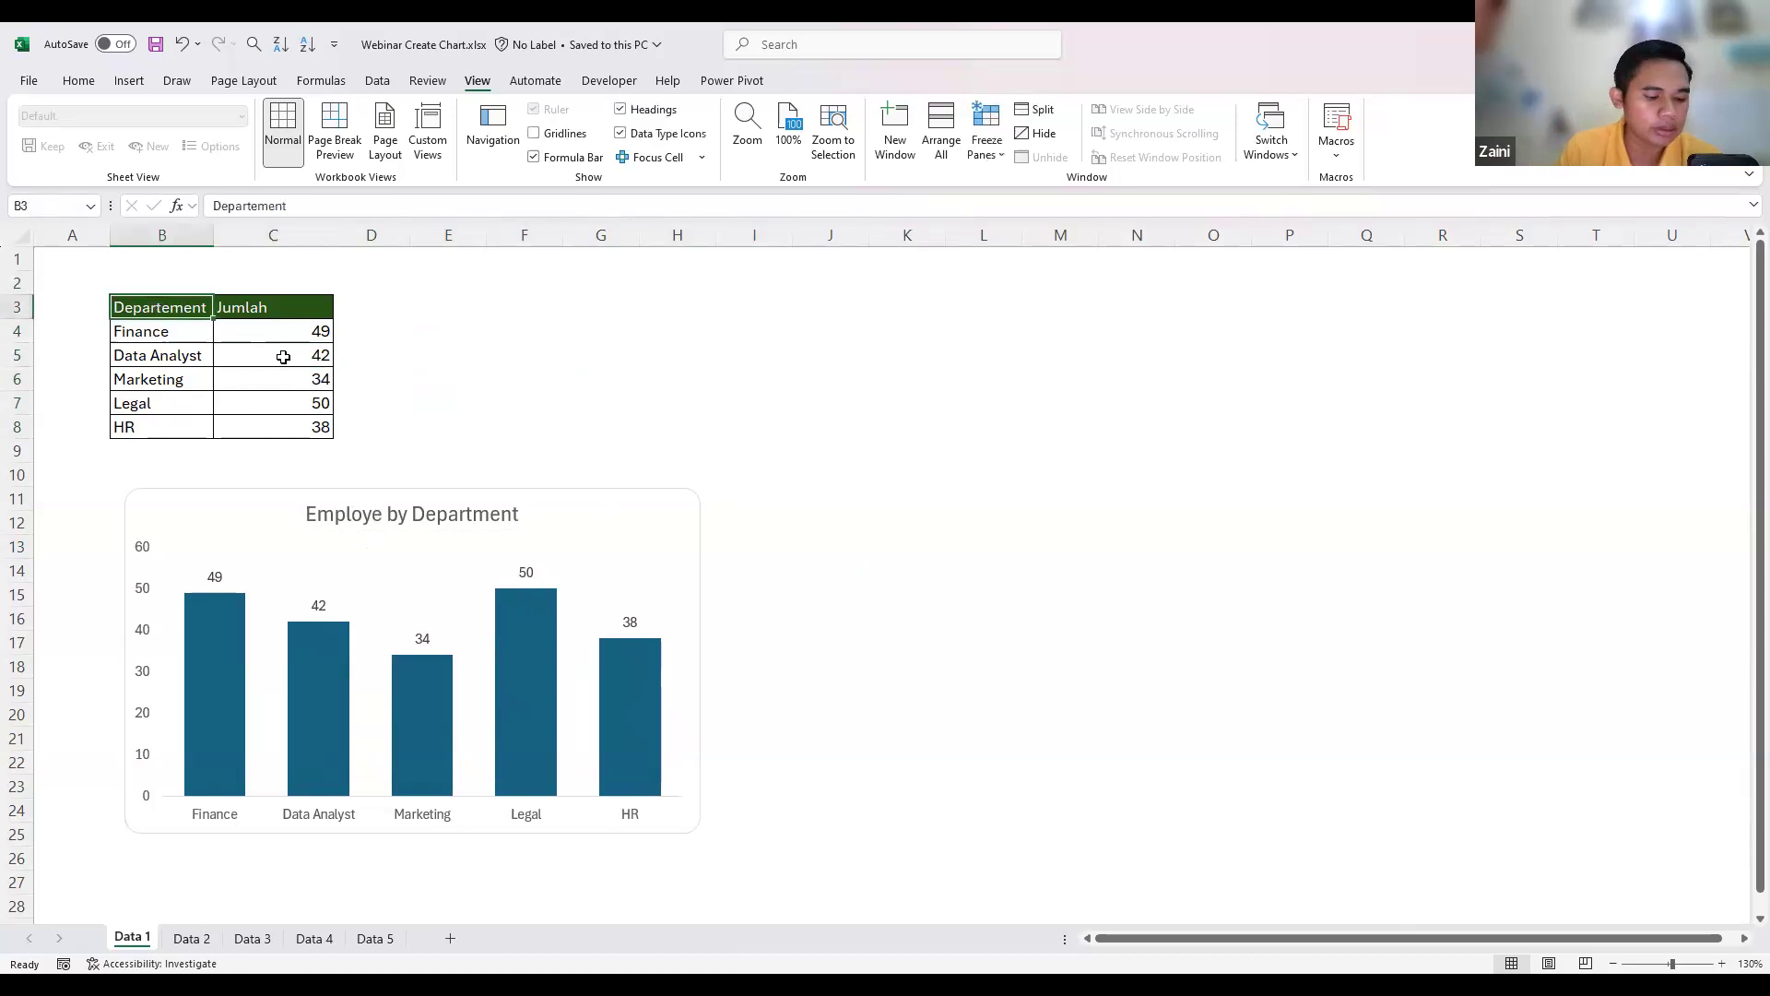
pyautogui.click(325, 402)
pyautogui.click(392, 374)
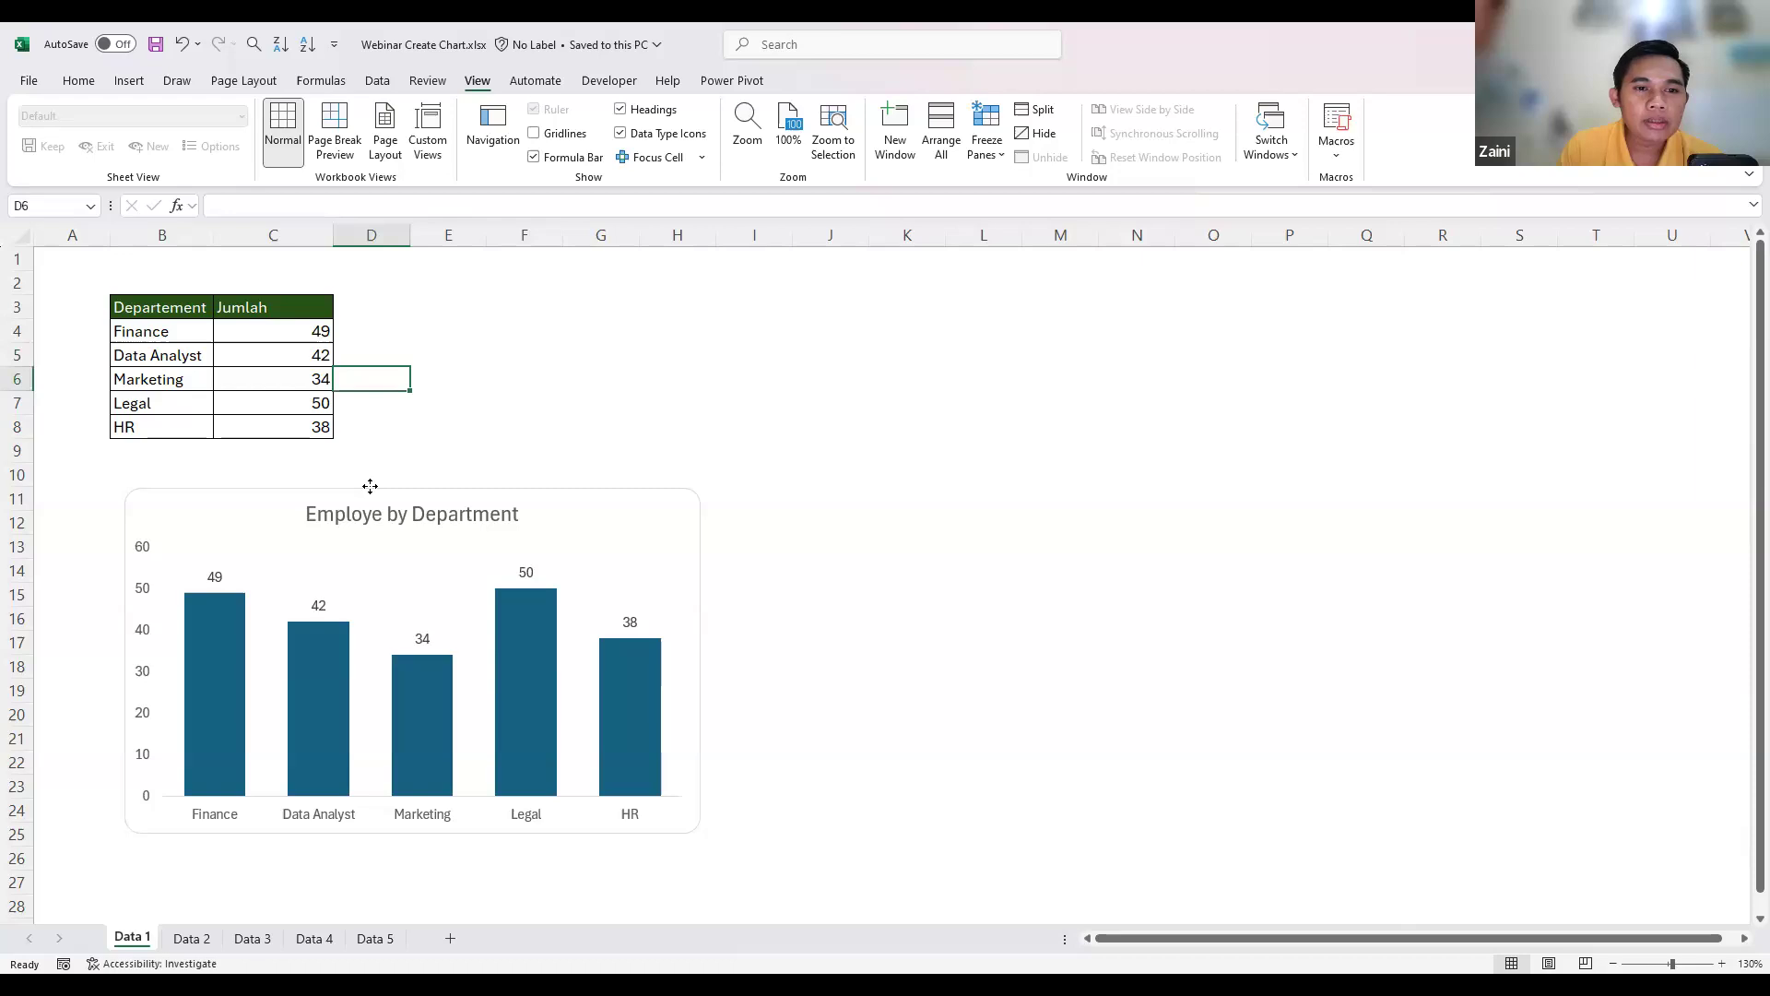
# - Move the Employe by Department chart up beside the table, starting at column F near row 2
pyautogui.click(619, 553)
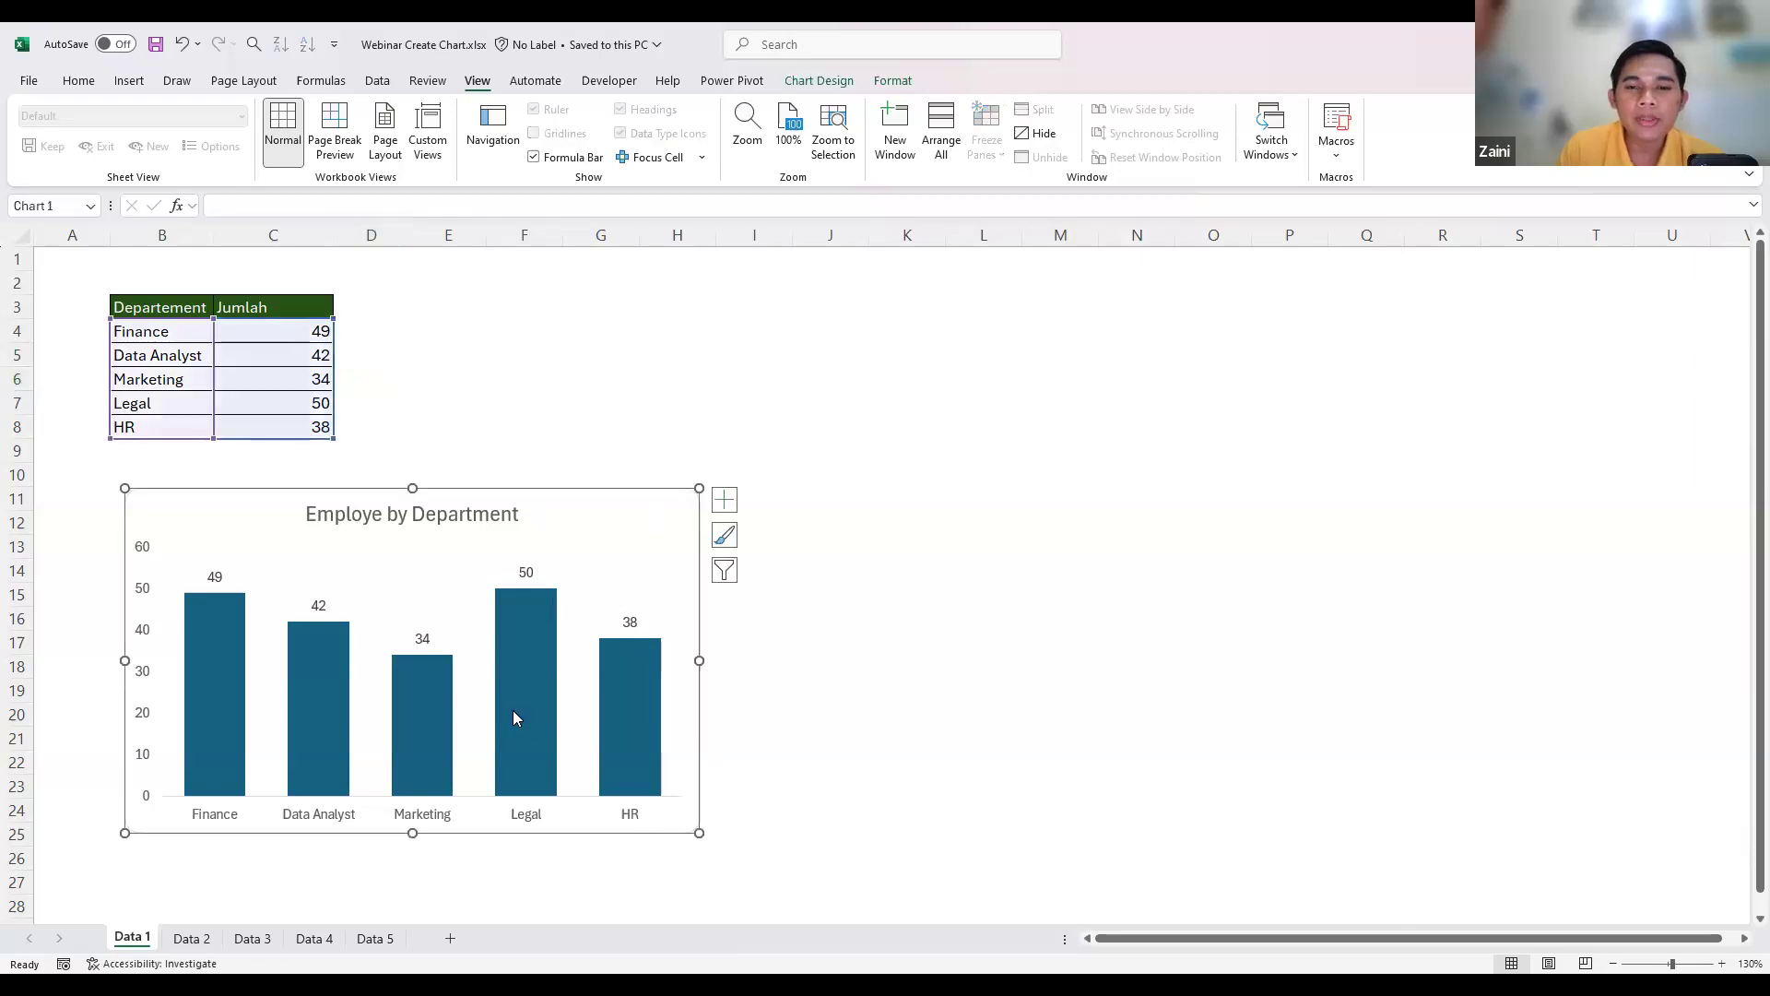
pyautogui.moveTo(585, 490); pyautogui.dragTo(965, 274)
pyautogui.click(356, 541)
pyautogui.click(279, 493)
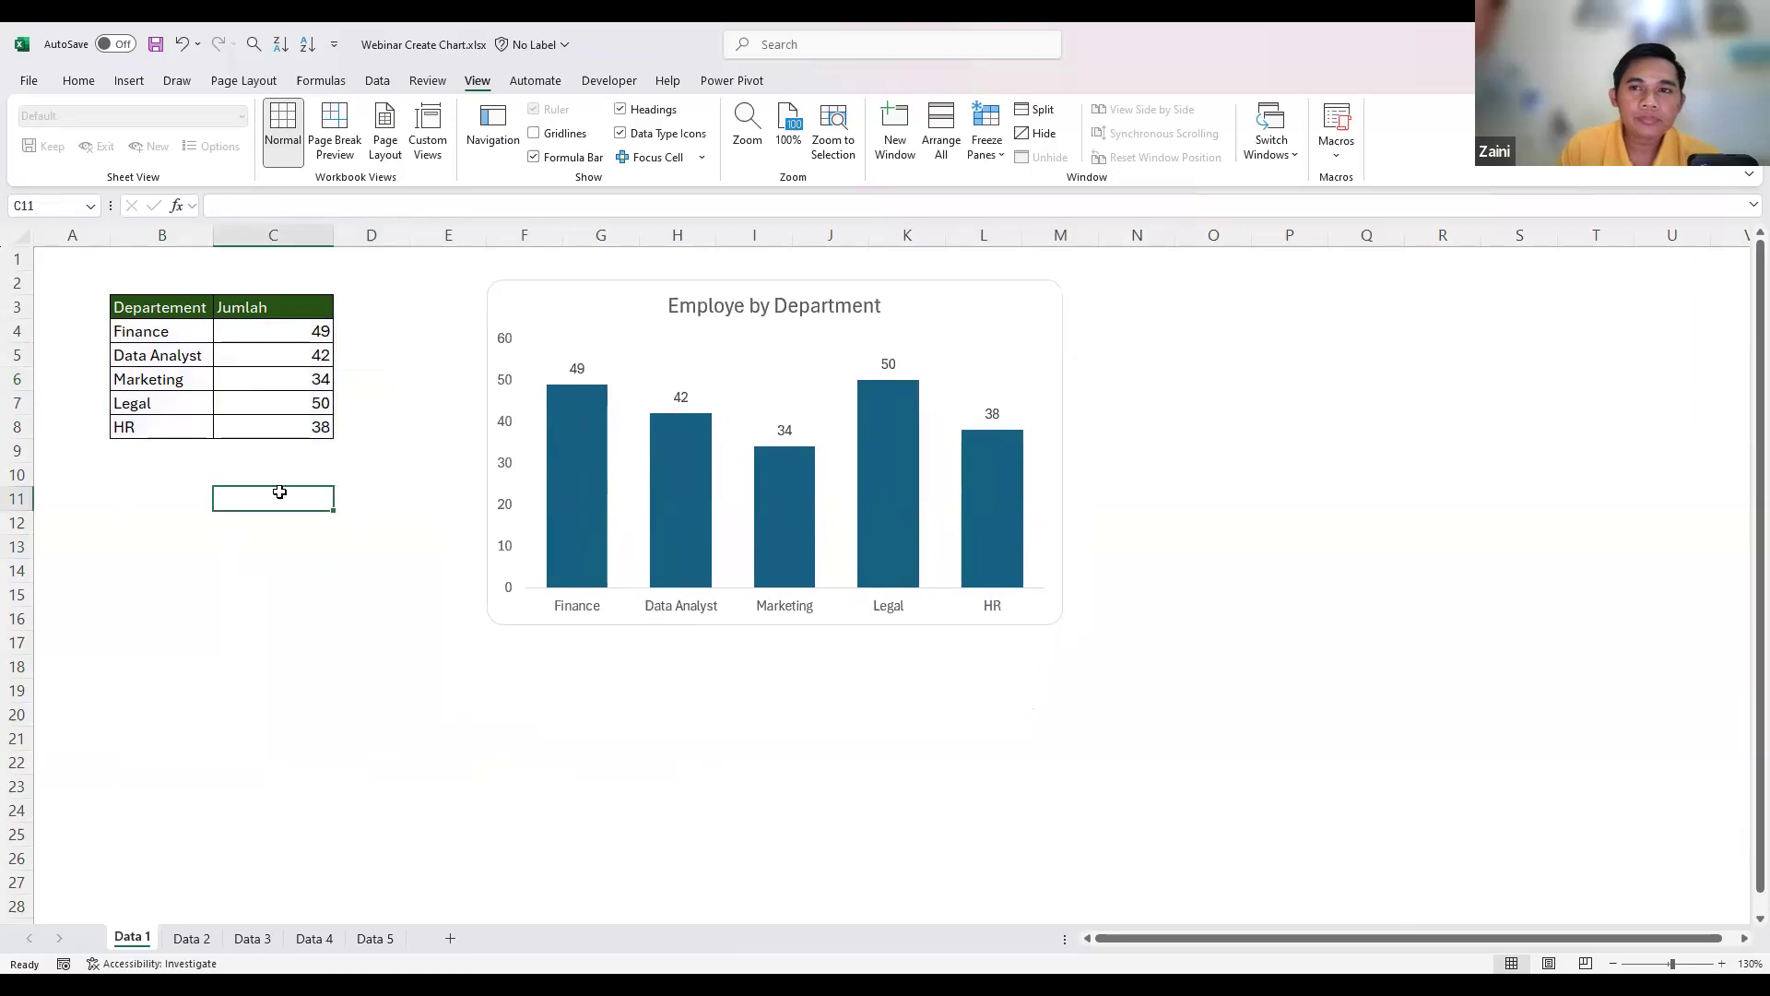
# - Examine the Departement and Jumlah columns of the table as source data for a chart
pyautogui.click(312, 443)
pyautogui.click(200, 357)
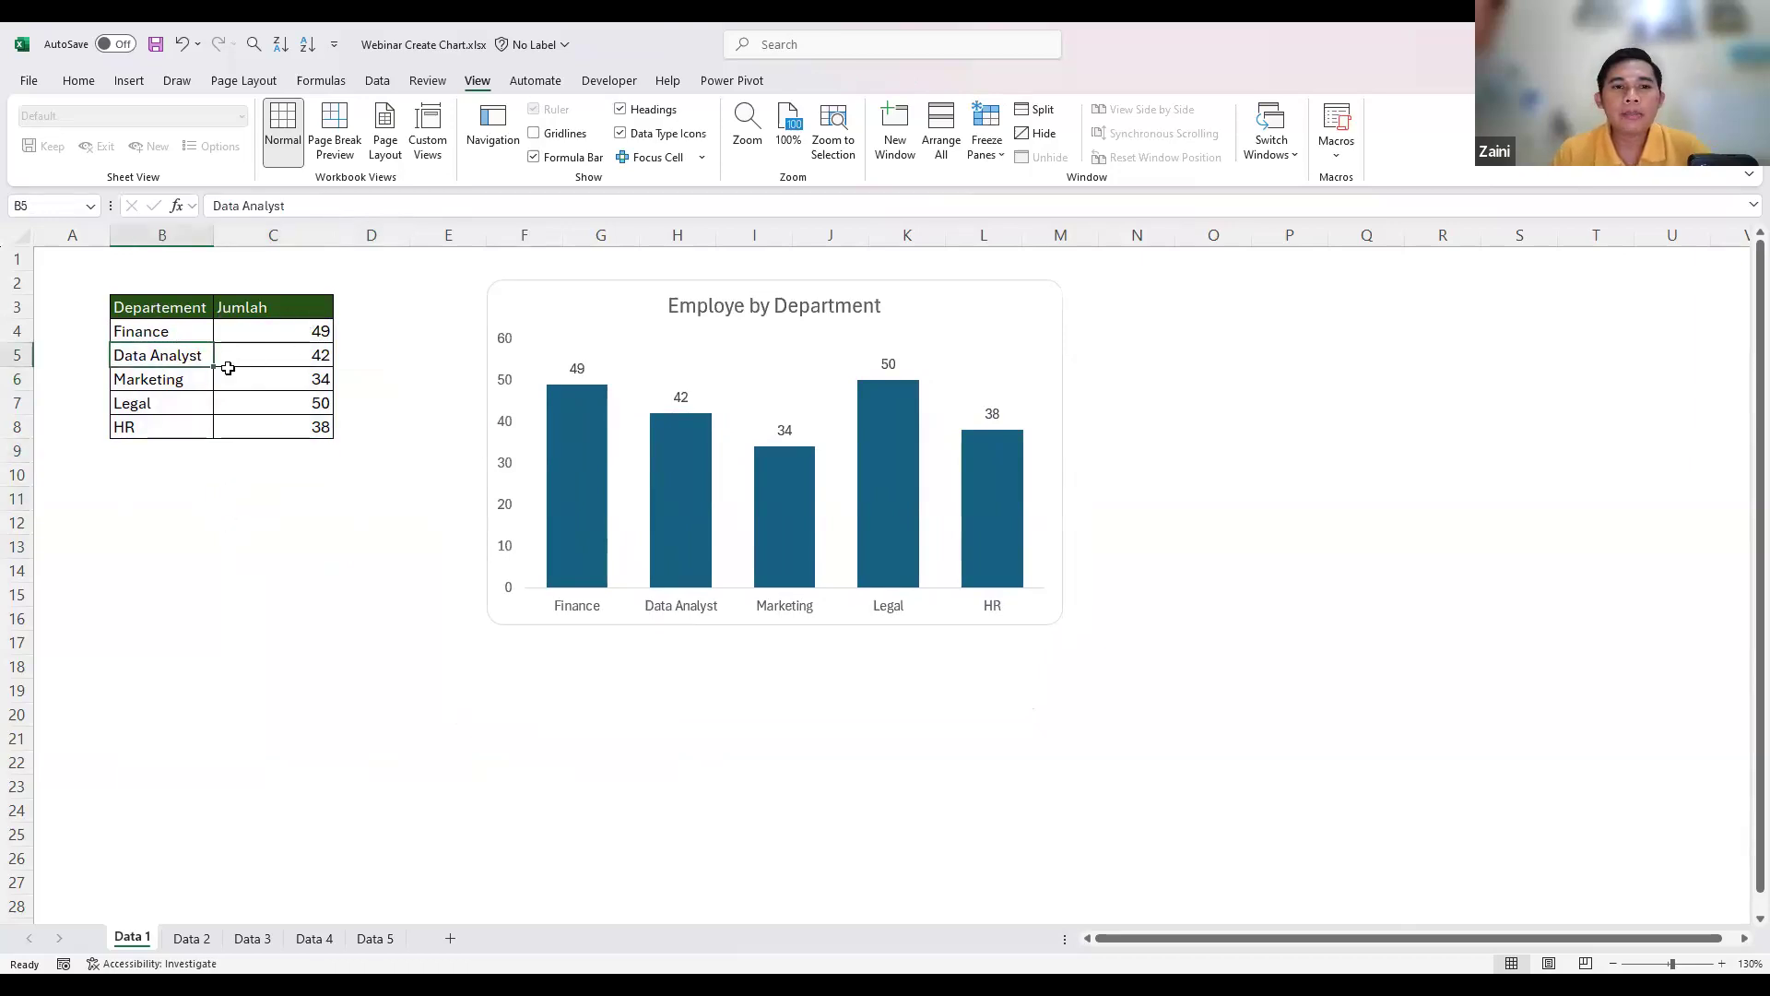
pyautogui.moveTo(154, 318); pyautogui.dragTo(138, 423)
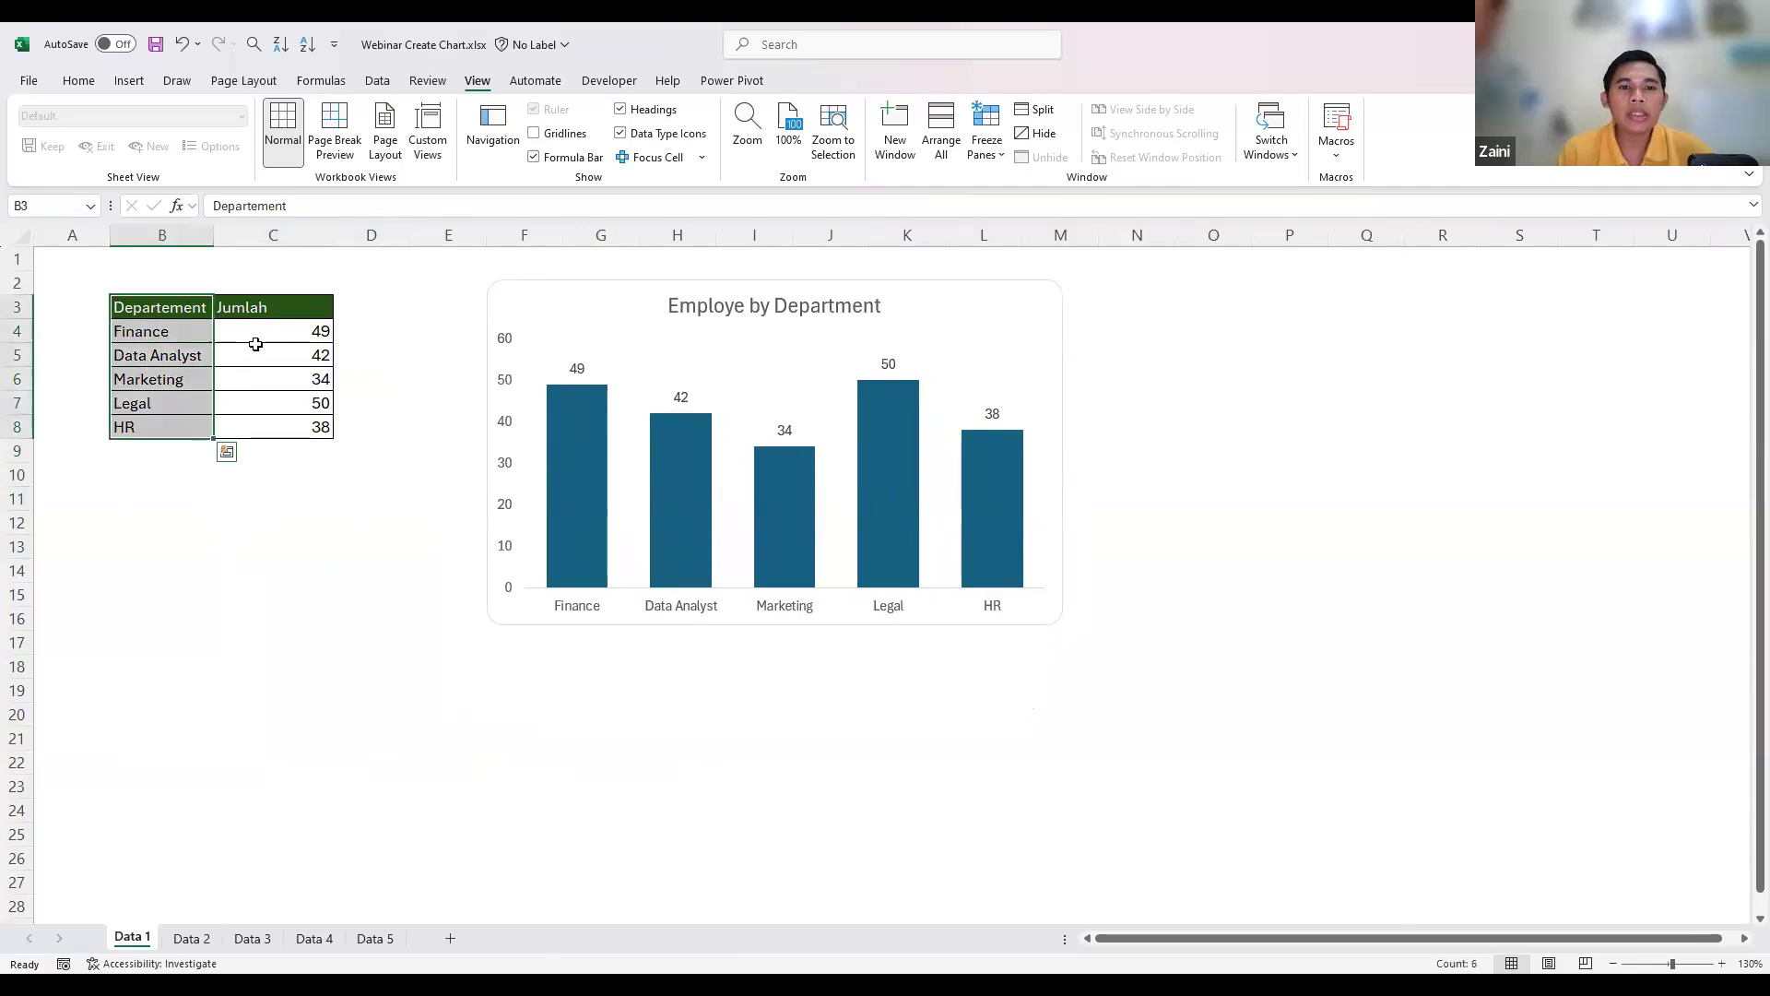
pyautogui.moveTo(261, 338); pyautogui.dragTo(265, 432)
pyautogui.click(152, 474)
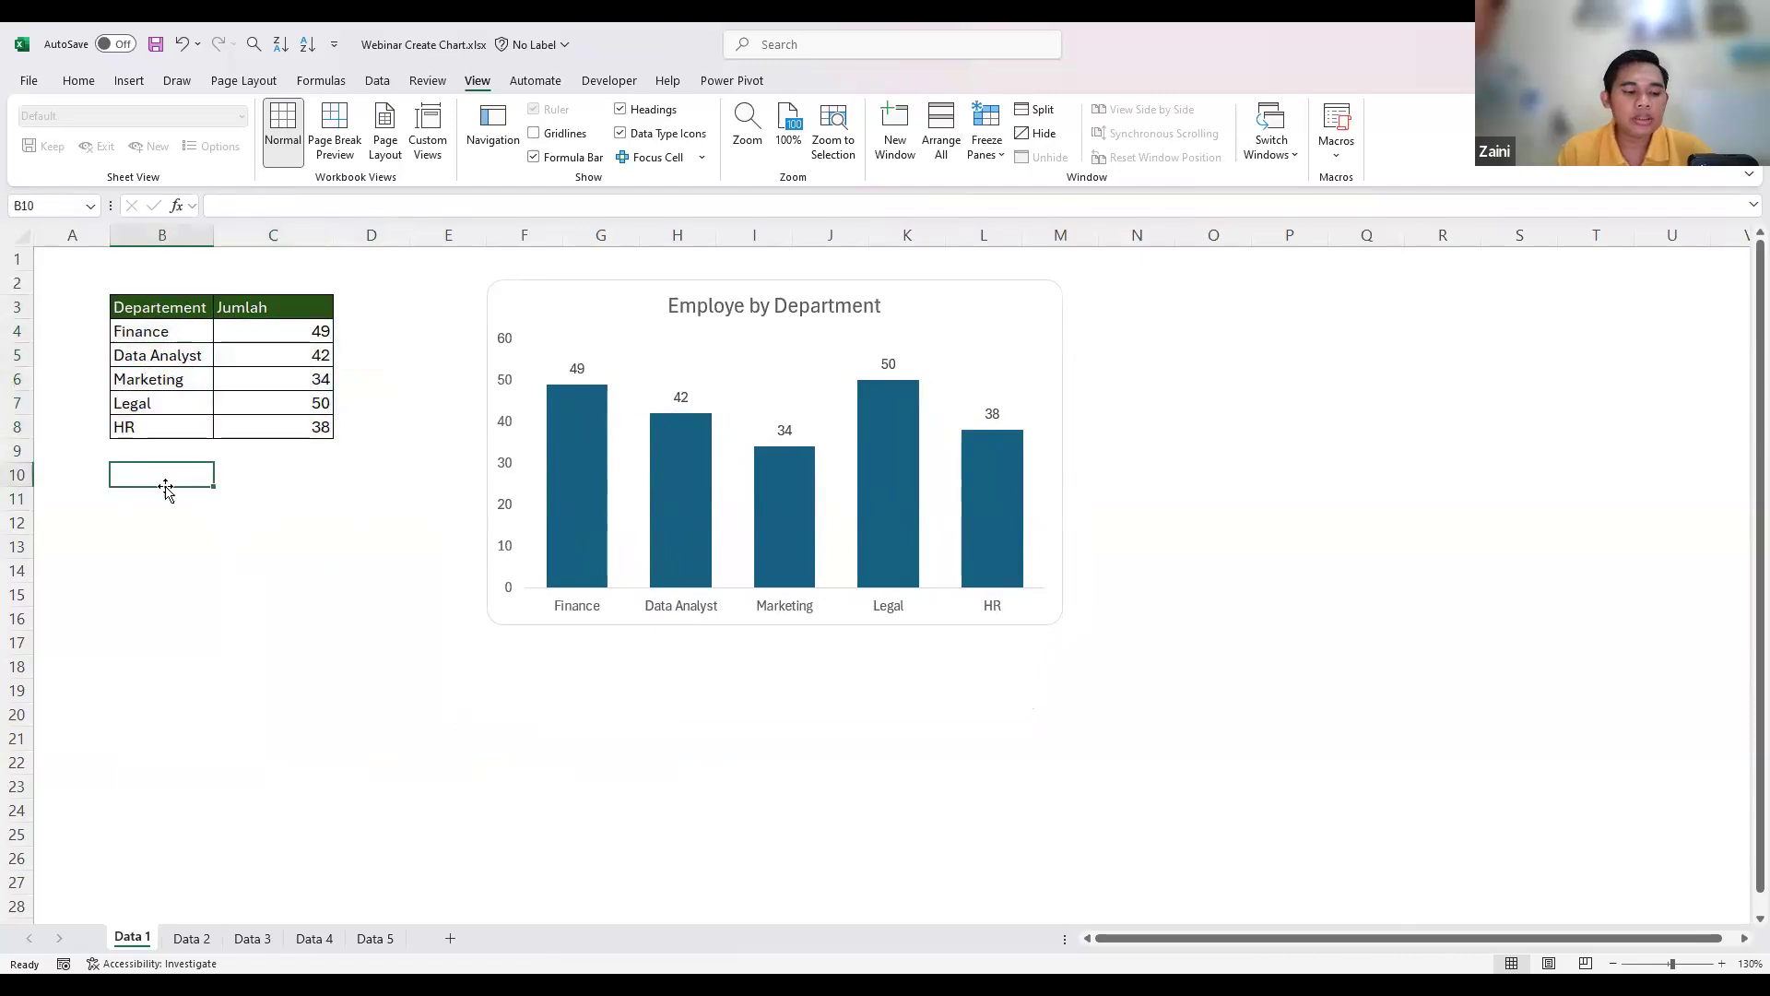
pyautogui.click(247, 361)
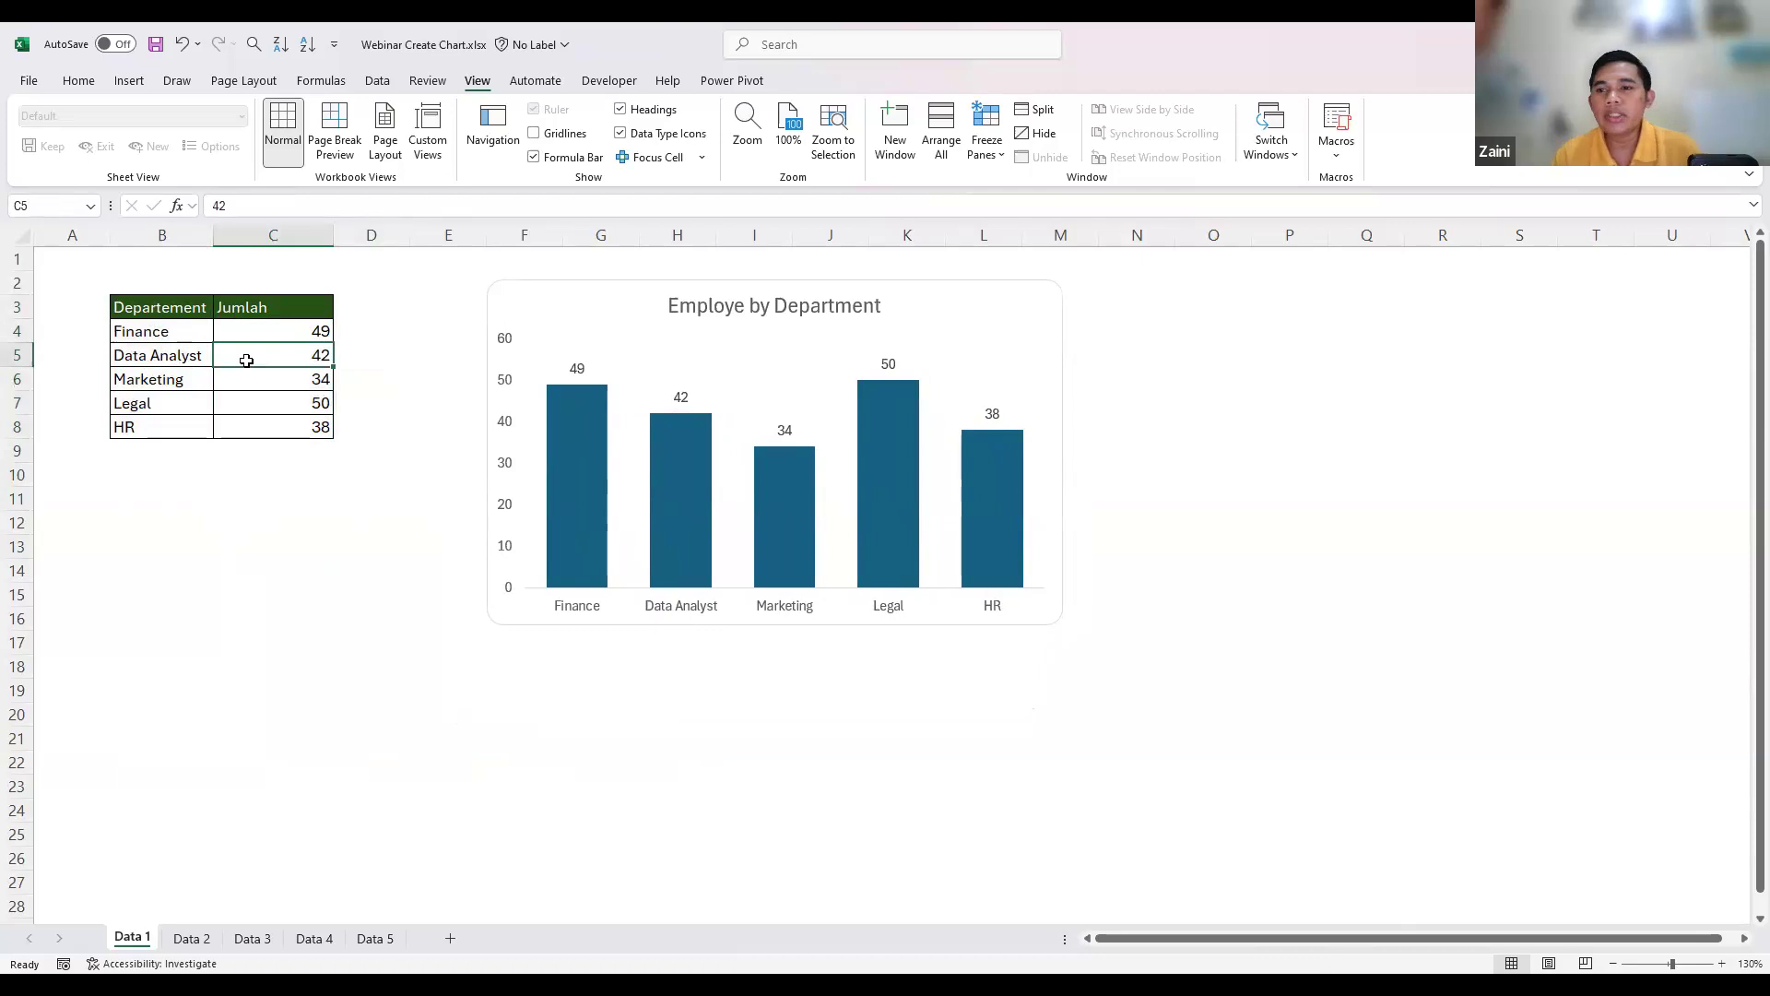
pyautogui.click(219, 473)
pyautogui.moveTo(170, 309); pyautogui.dragTo(166, 427)
pyautogui.moveTo(267, 307); pyautogui.dragTo(276, 424)
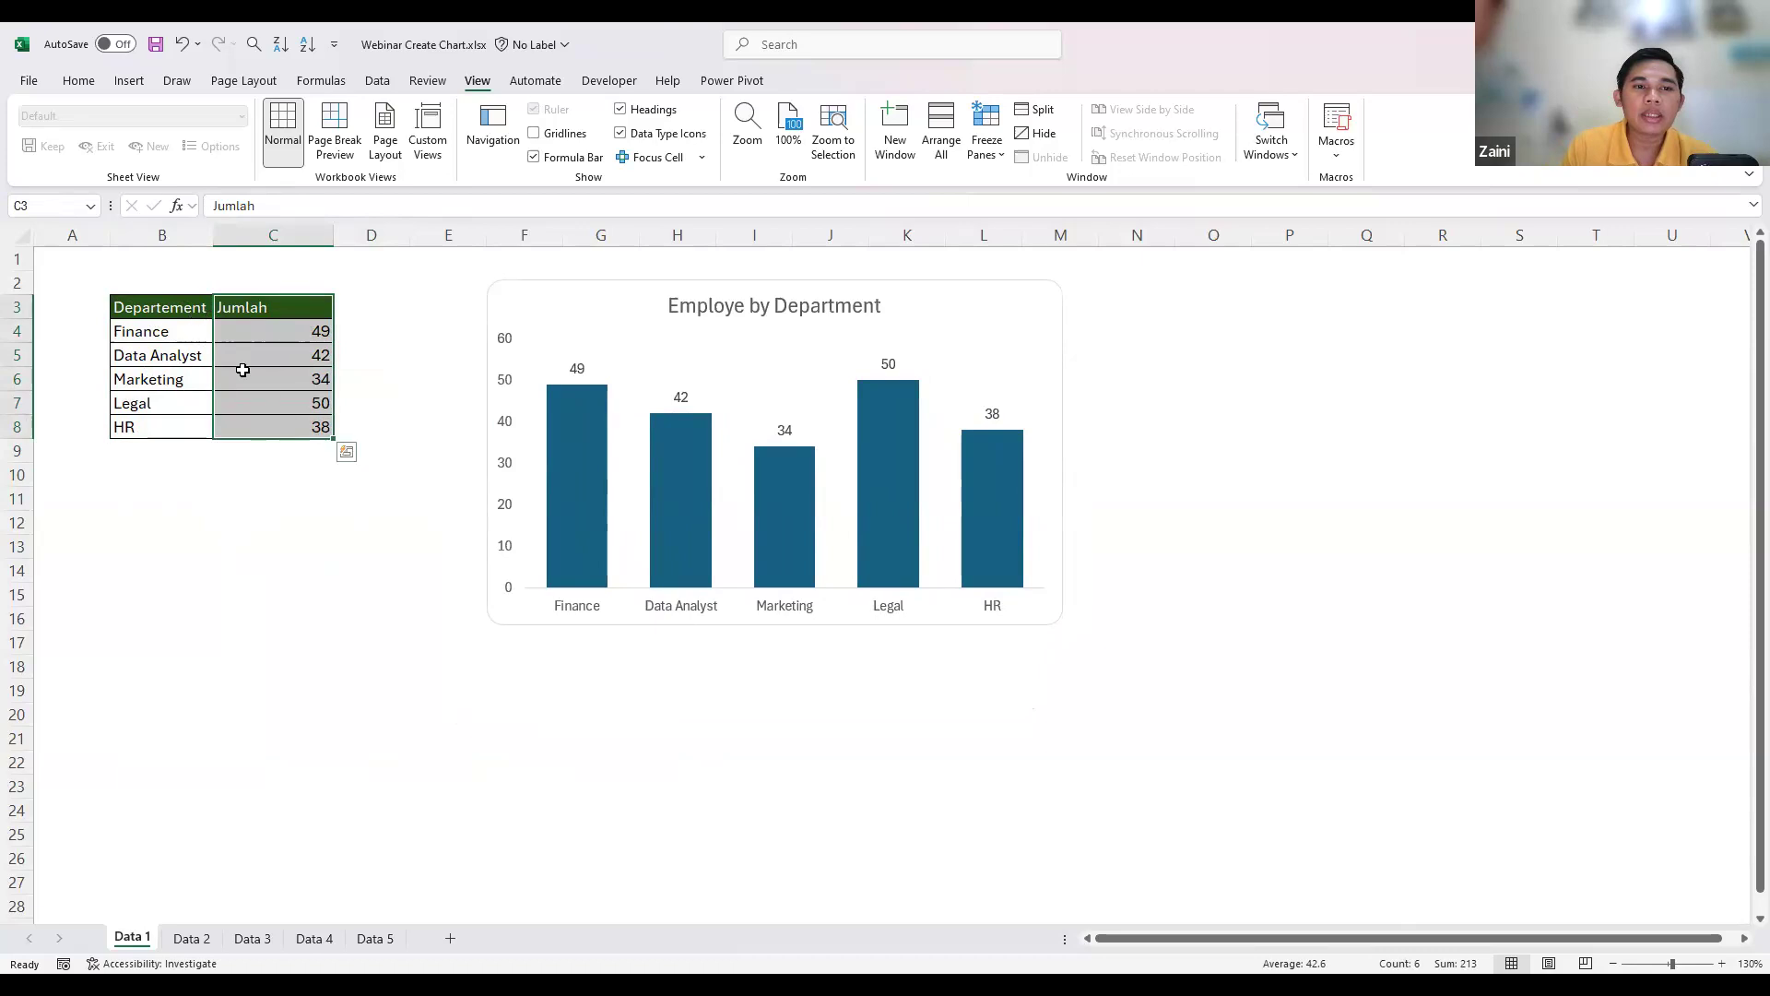
pyautogui.click(185, 382)
pyautogui.click(189, 328)
pyautogui.click(253, 339)
# - Select the table range B3:C8 for a new chart and preview the recommended pie, bar, funnel and column charts
pyautogui.click(159, 309)
pyautogui.moveTo(226, 328); pyautogui.dragTo(285, 429)
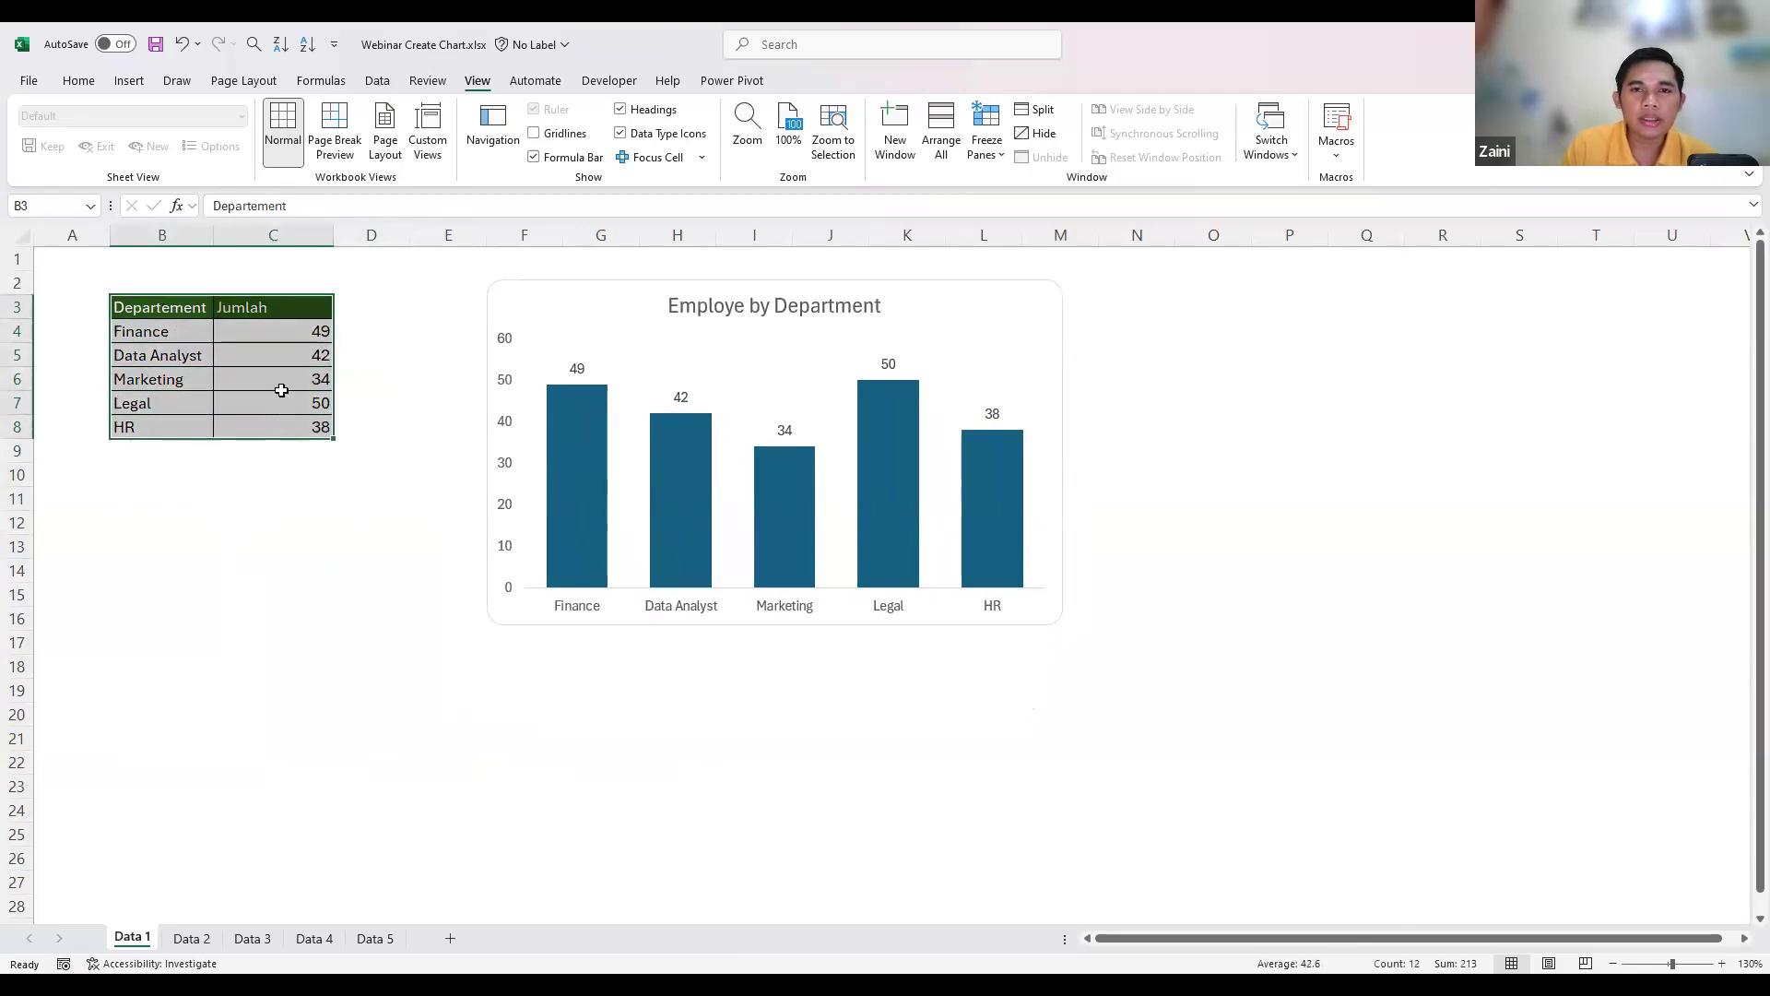
pyautogui.click(130, 83)
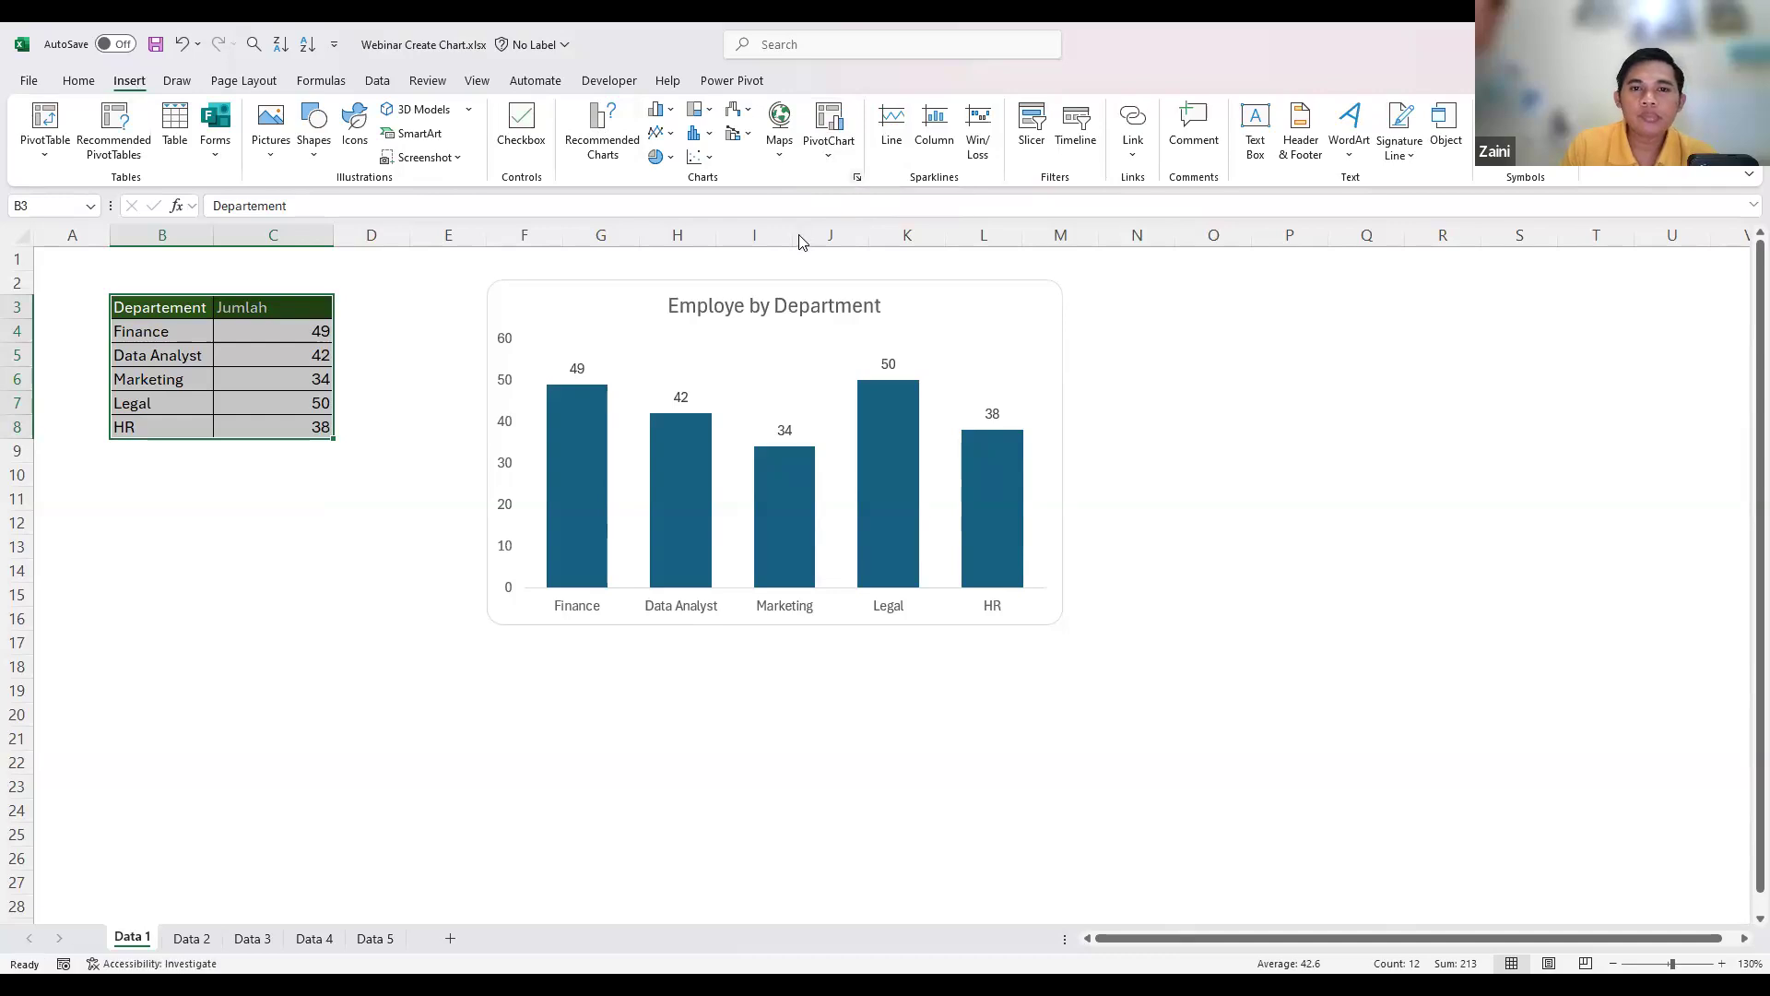
pyautogui.click(351, 387)
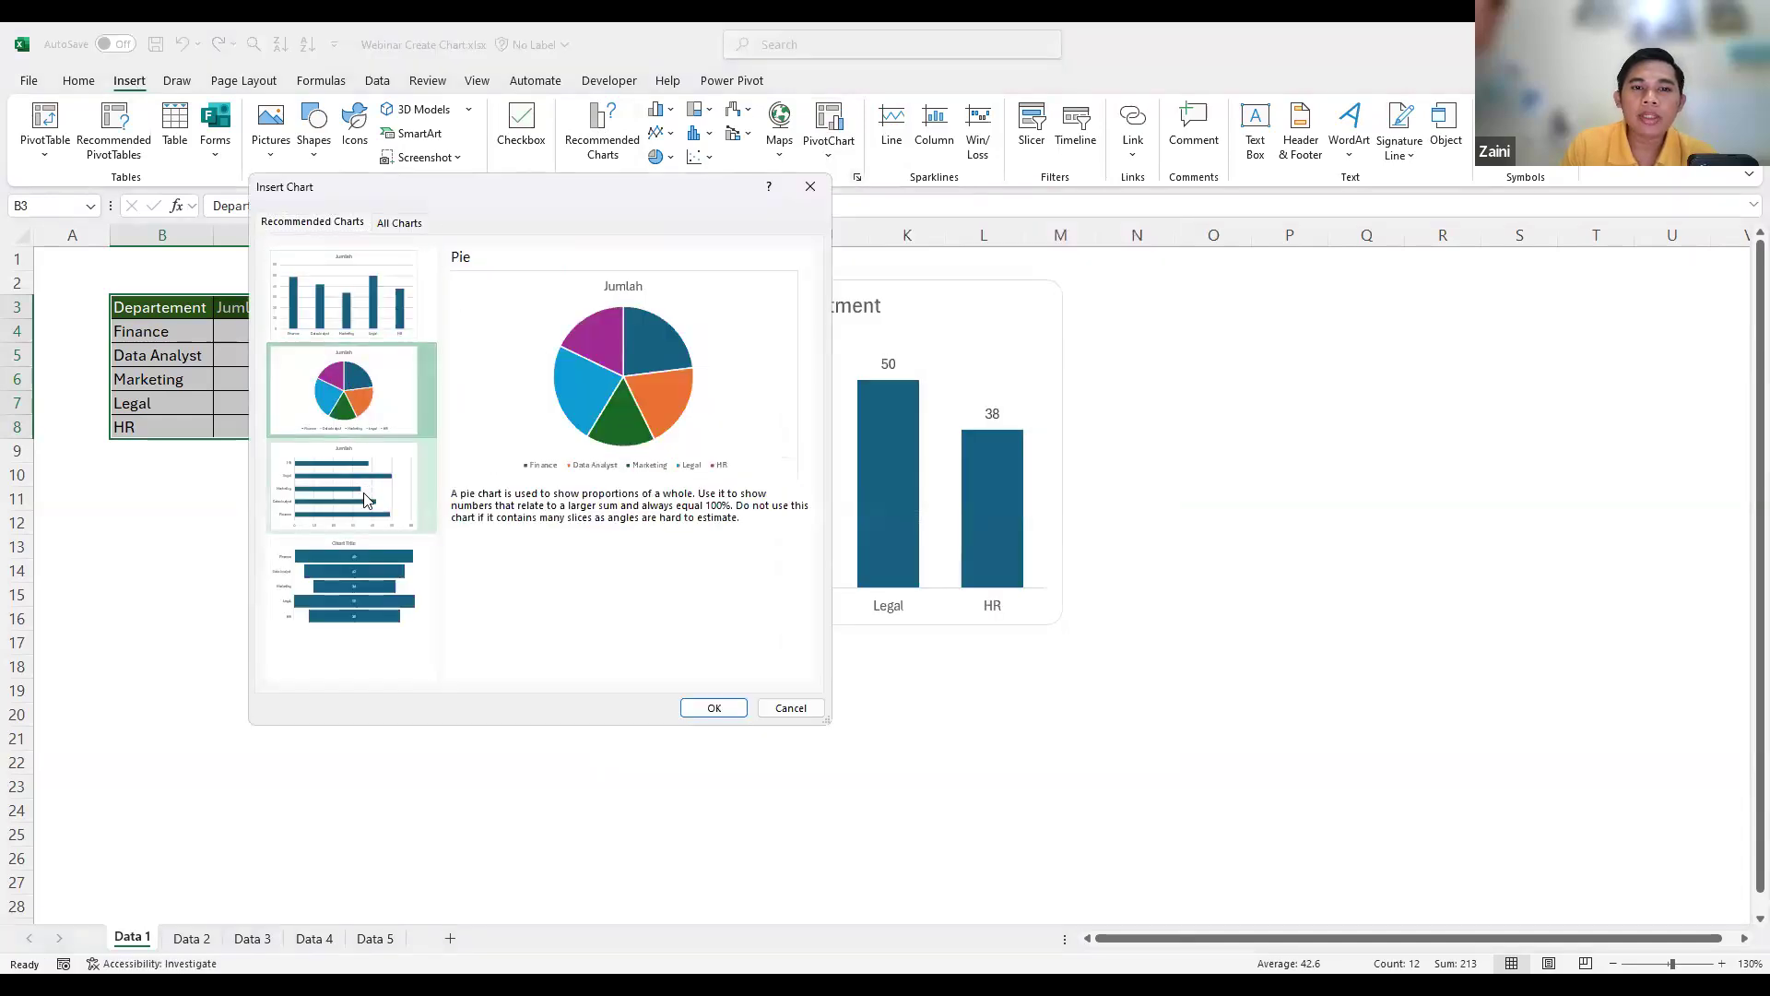
pyautogui.click(367, 499)
pyautogui.click(345, 600)
pyautogui.click(360, 489)
pyautogui.click(365, 387)
pyautogui.click(365, 308)
# - Browse the full list of chart types, including Line, Pie, Area, Scatter, Stock, Treemap and Combo
pyautogui.click(402, 223)
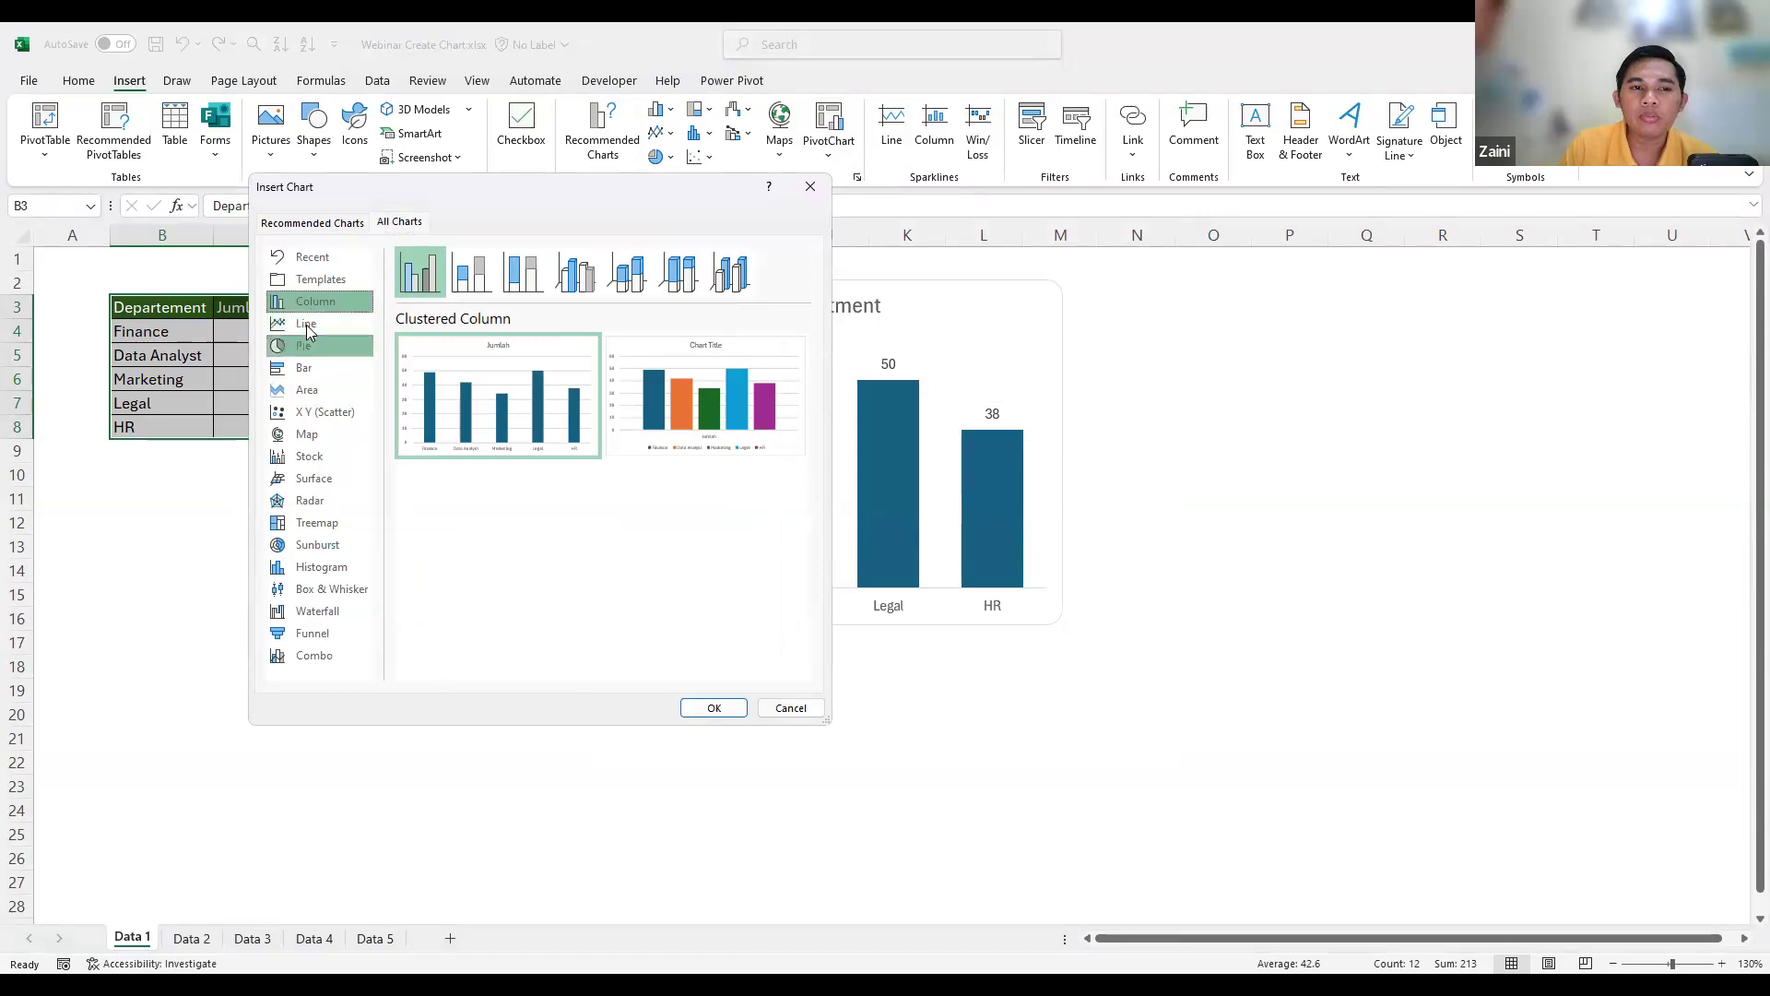
pyautogui.click(306, 325)
pyautogui.click(311, 355)
pyautogui.click(310, 391)
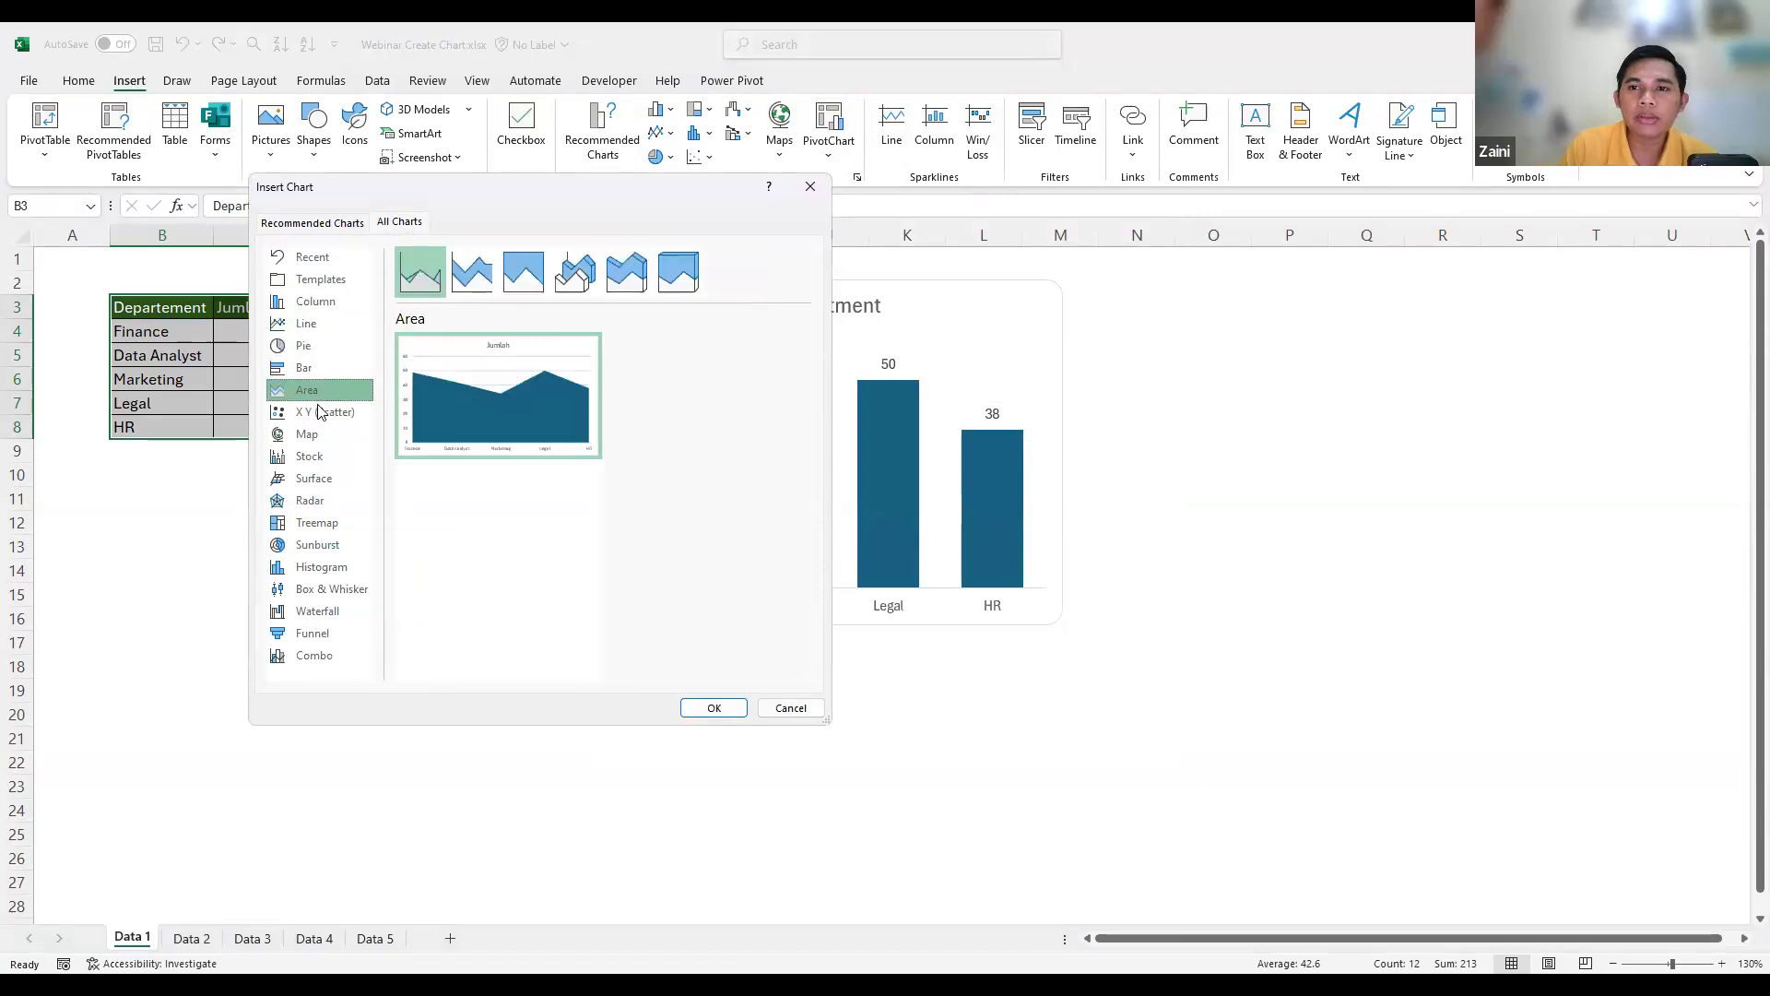
pyautogui.click(318, 417)
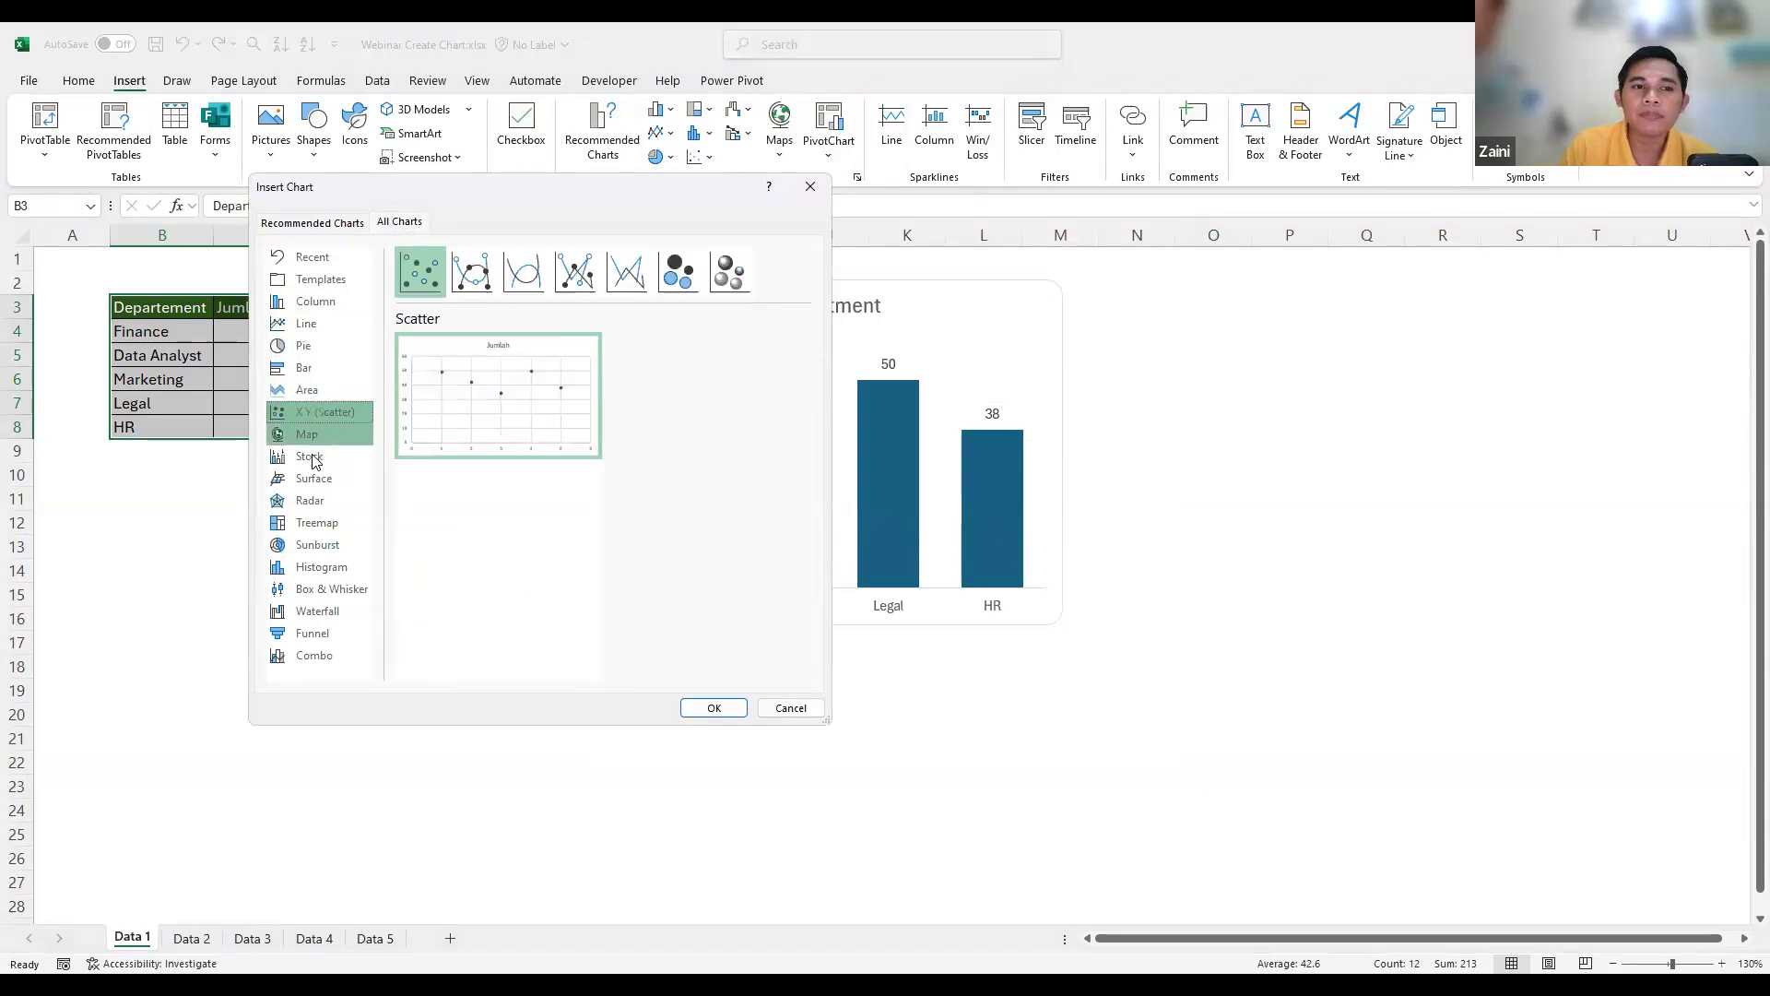
pyautogui.click(312, 458)
pyautogui.click(317, 391)
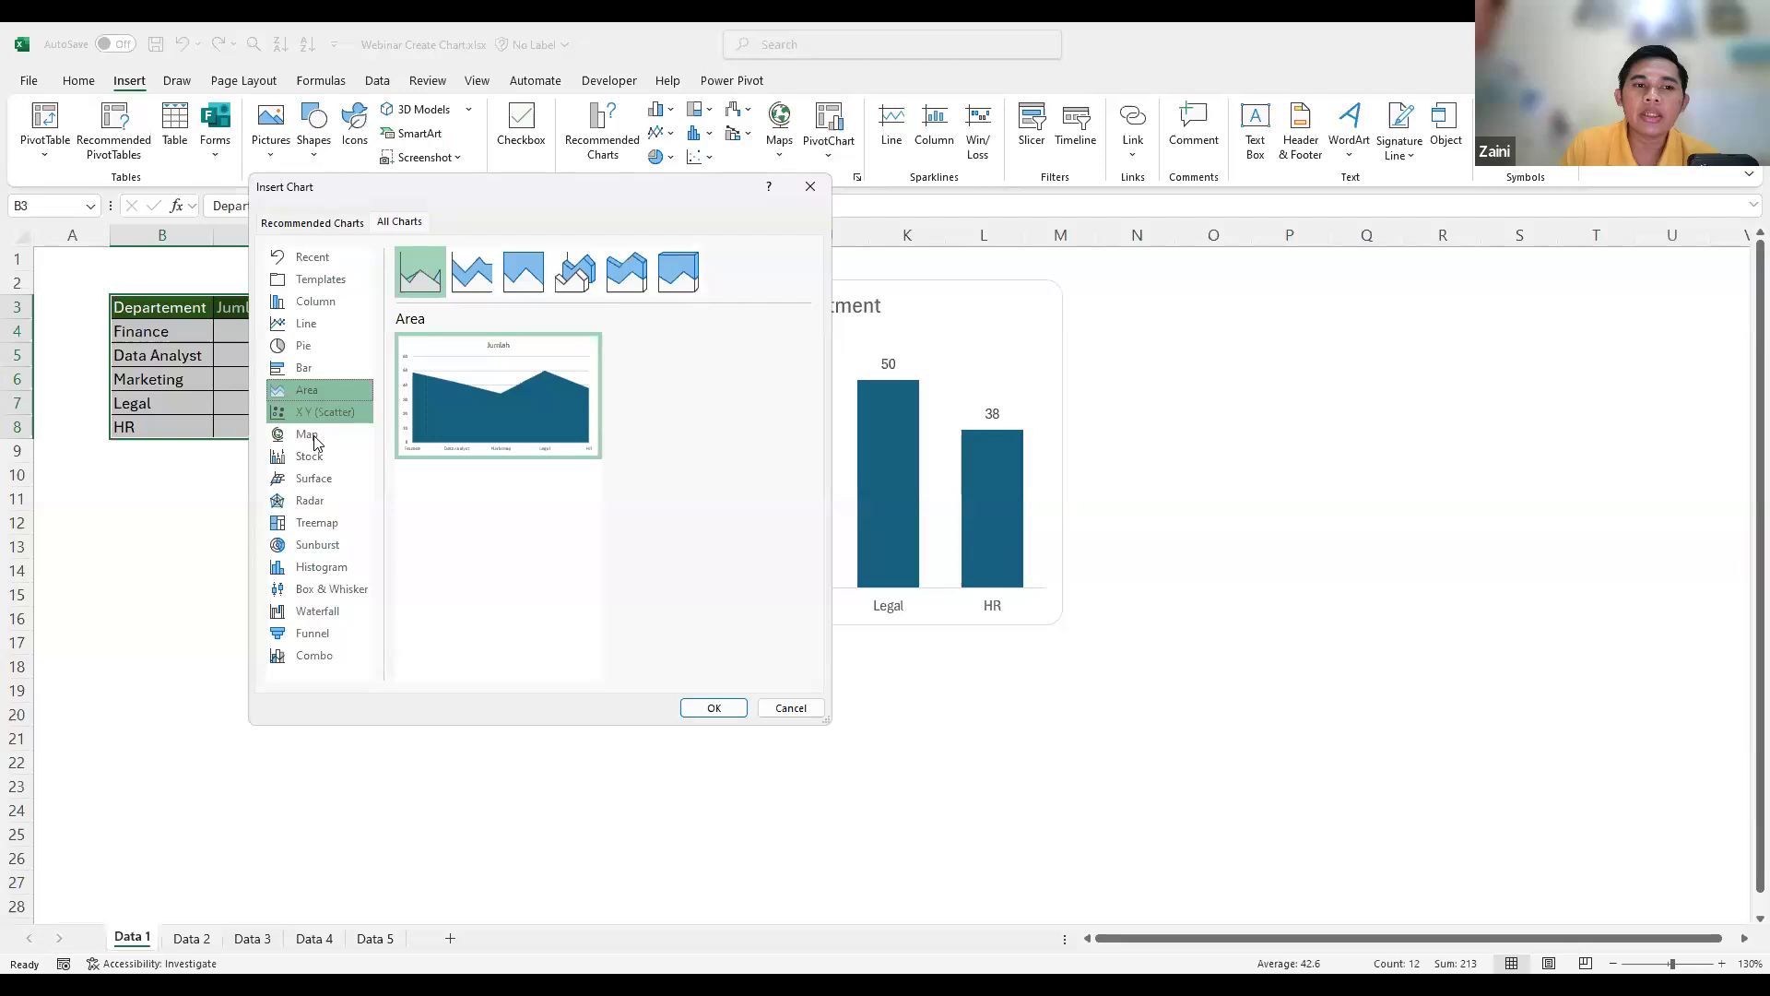
pyautogui.click(338, 522)
pyautogui.click(322, 657)
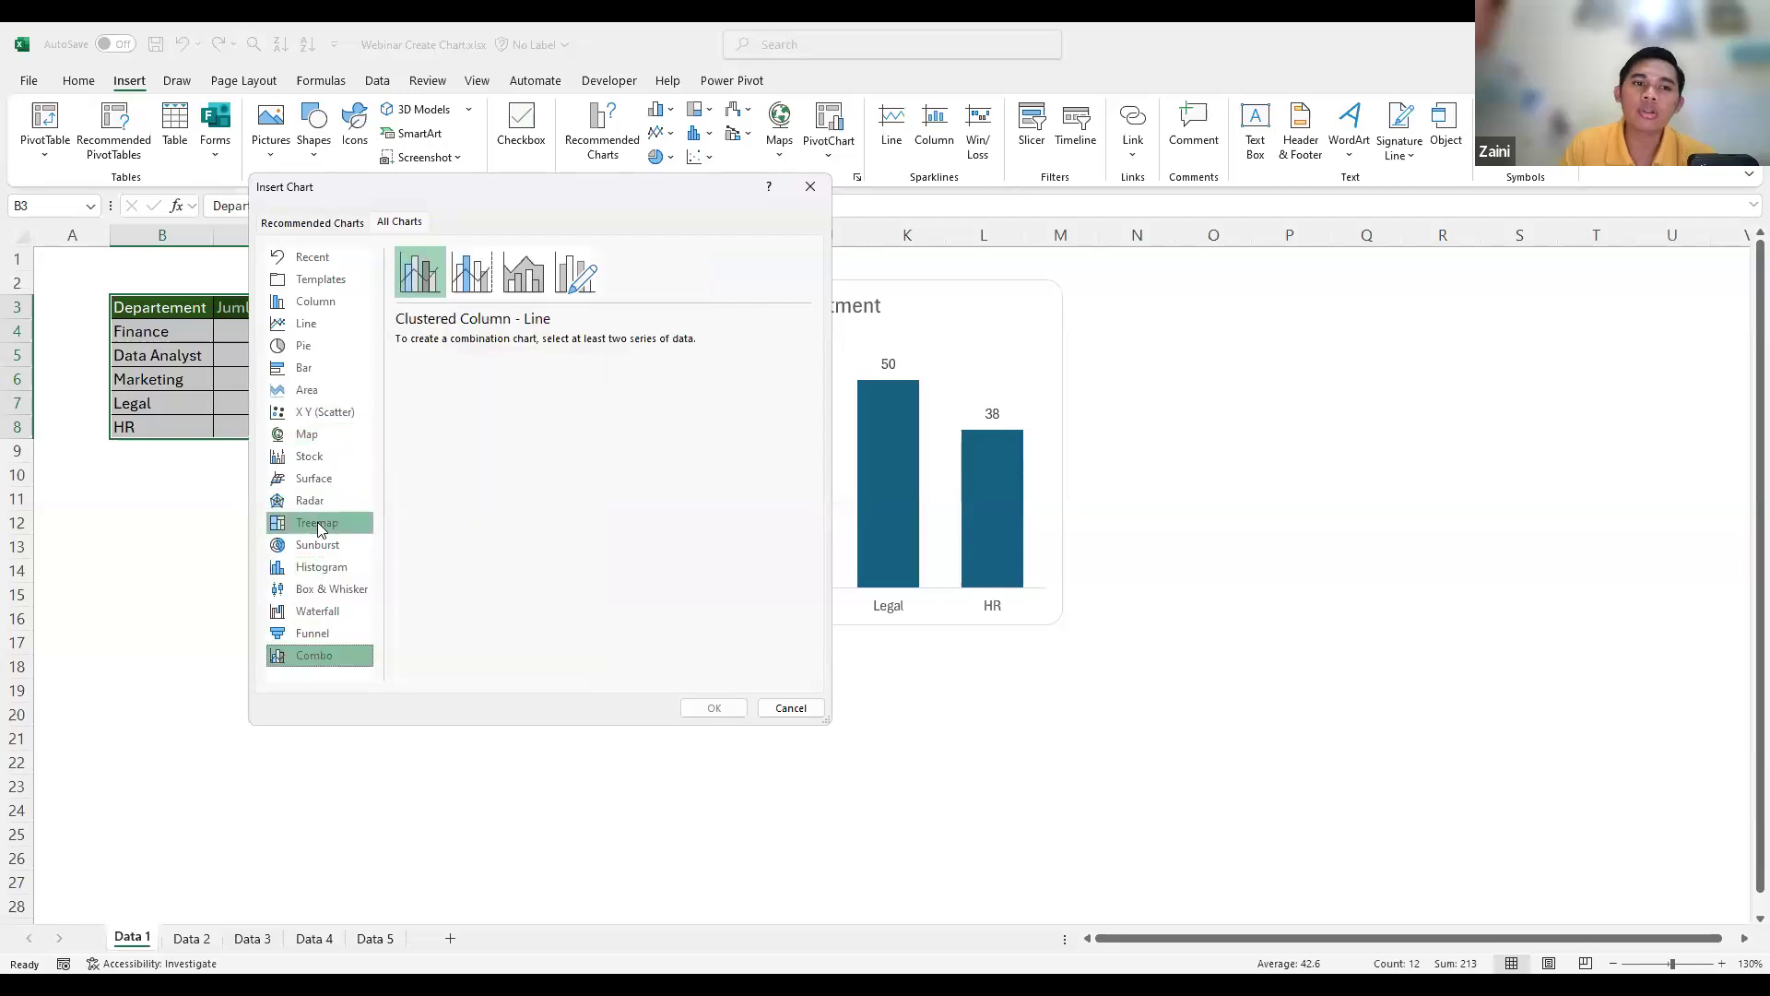
pyautogui.click(317, 522)
pyautogui.click(319, 410)
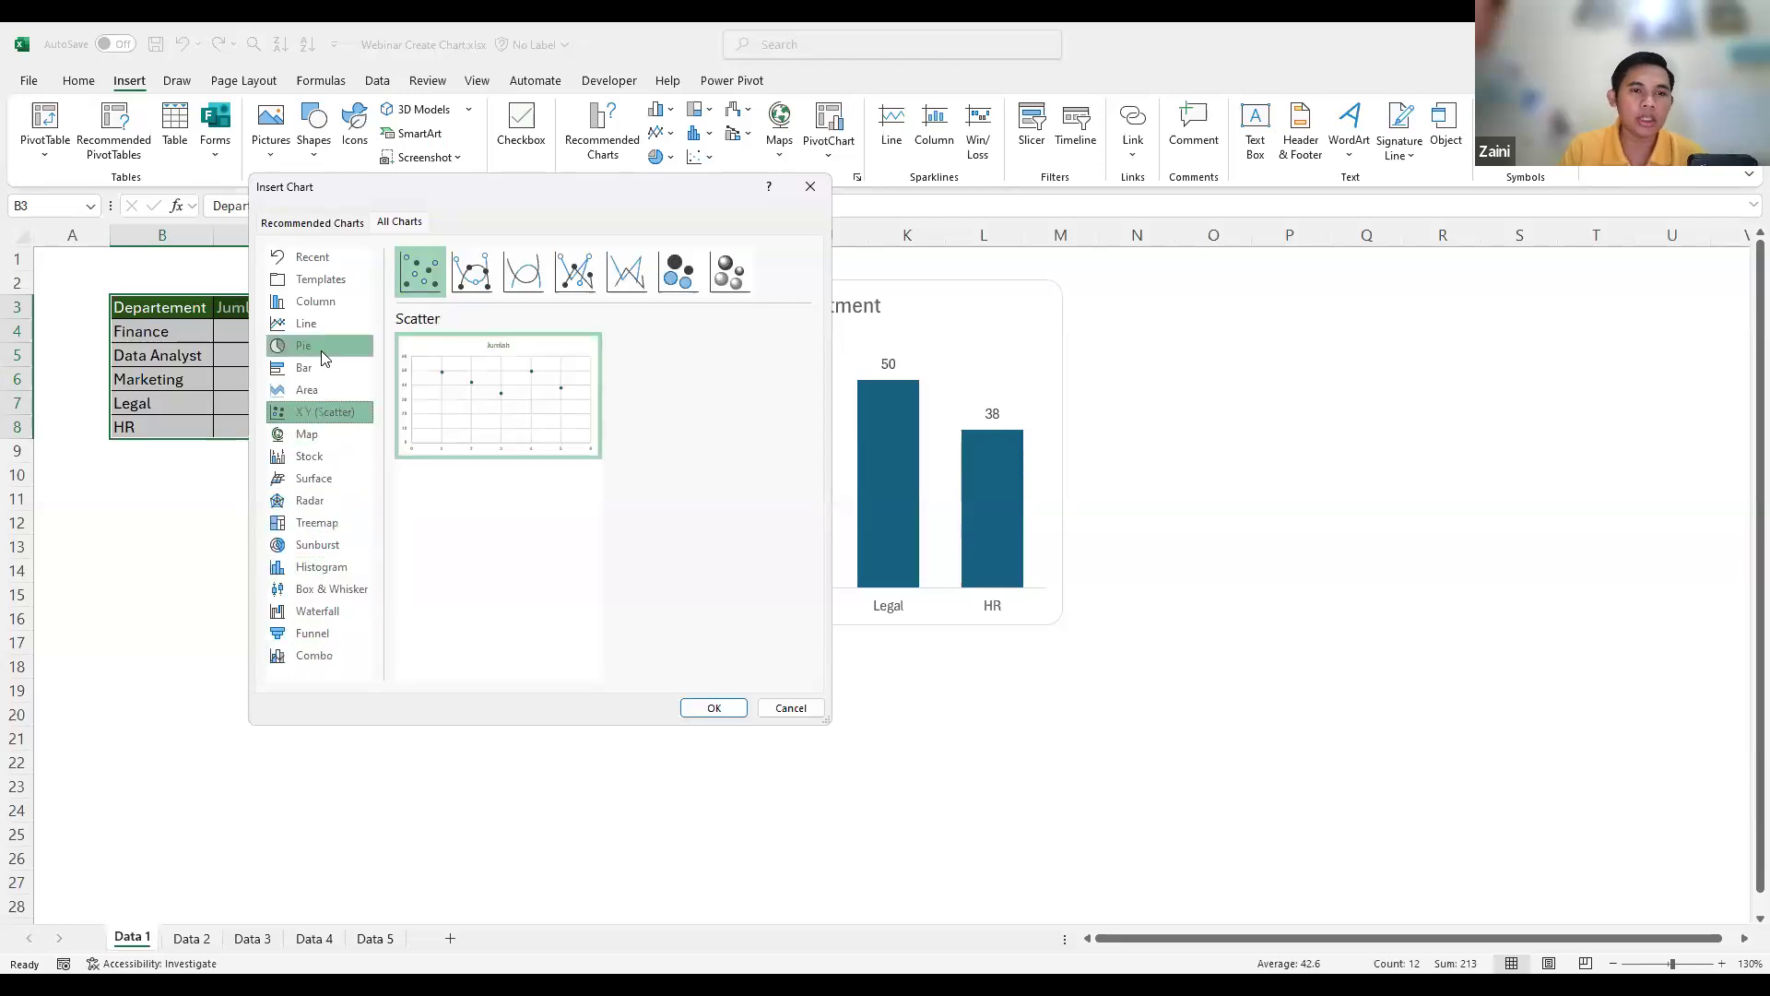
pyautogui.click(322, 352)
# - Insert a Clustered Column chart of the table below it and move the Employe by Department chart aside, starting at column N near row 6
pyautogui.click(308, 299)
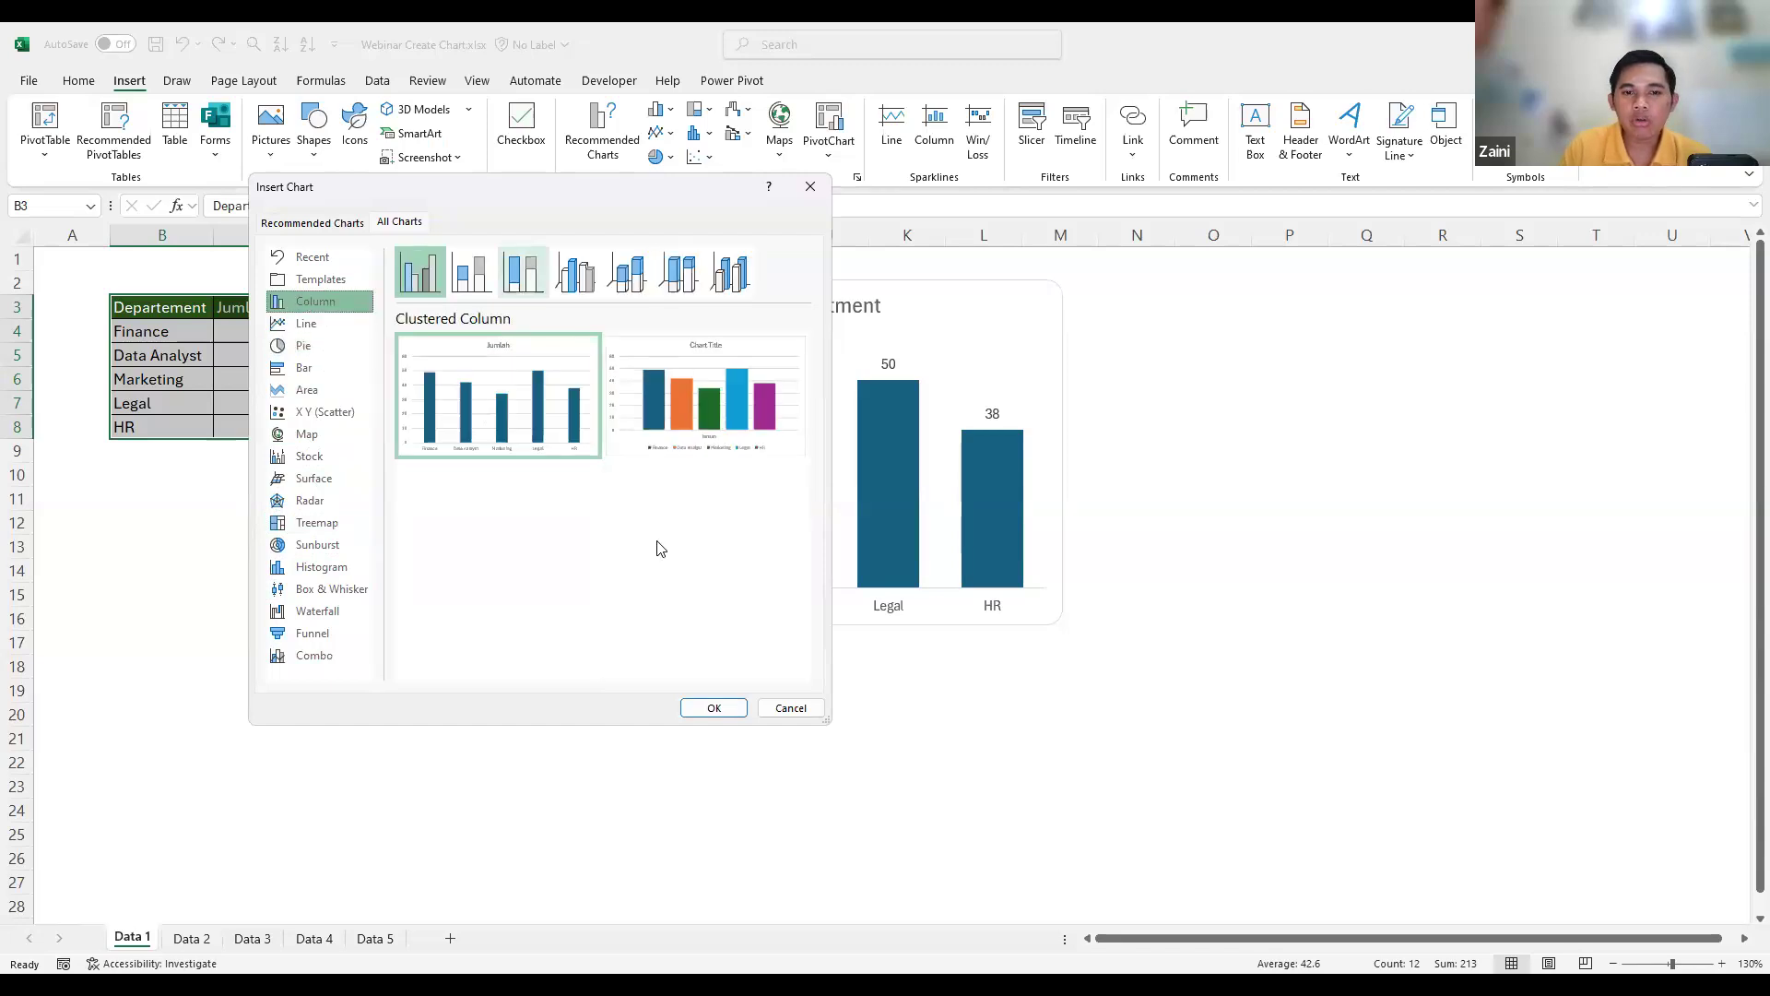
pyautogui.click(715, 709)
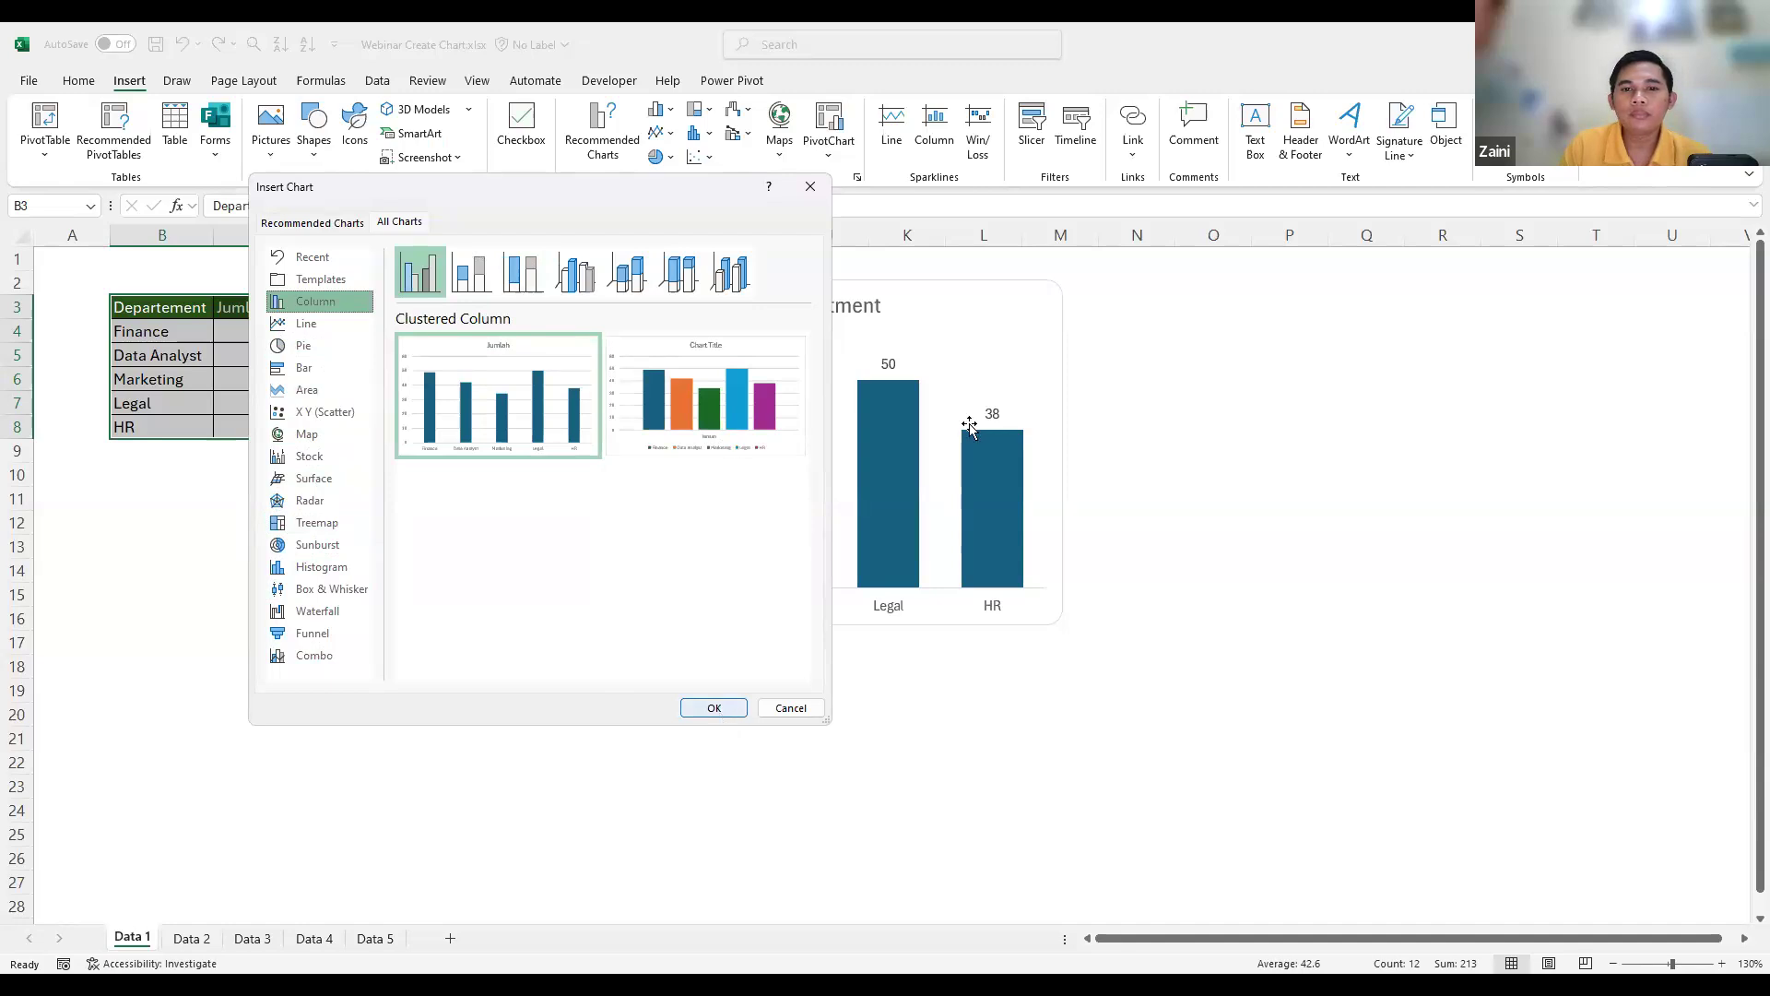
pyautogui.moveTo(848, 421); pyautogui.dragTo(383, 477)
pyautogui.moveTo(868, 280); pyautogui.dragTo(1430, 371)
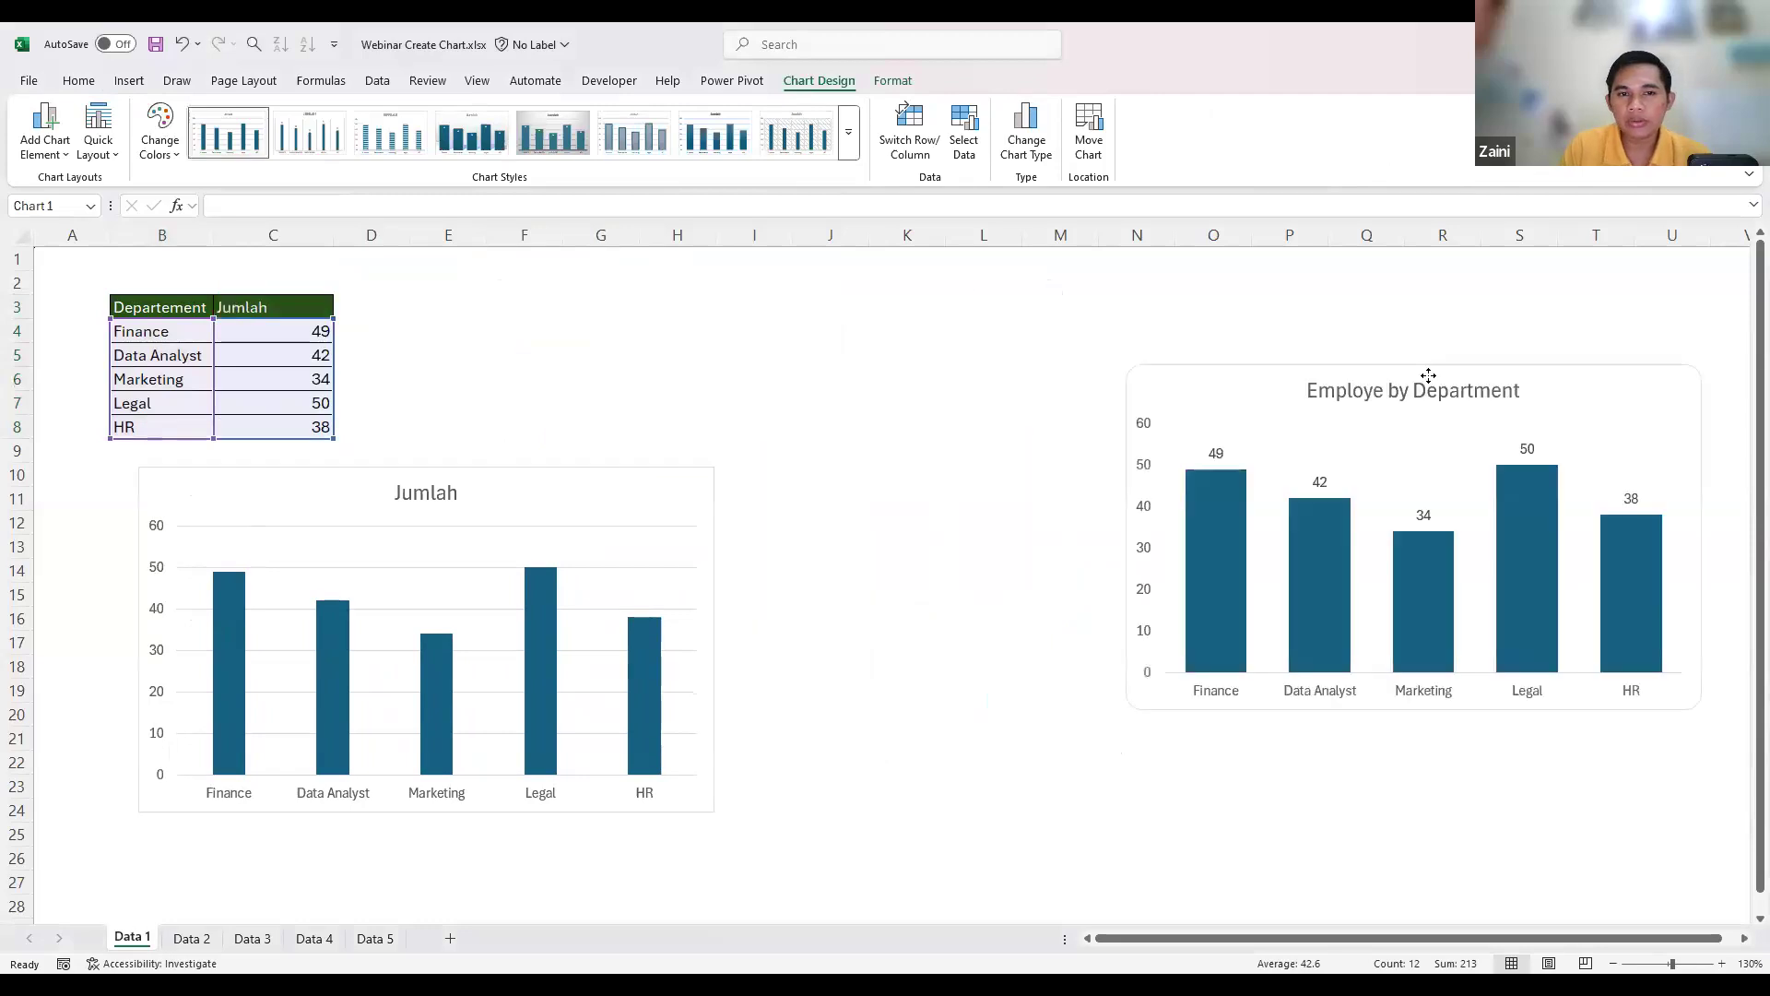
# - Move the Jumlah chart closer beneath the table, with its upper-left corner in column B at row 9
pyautogui.click(578, 397)
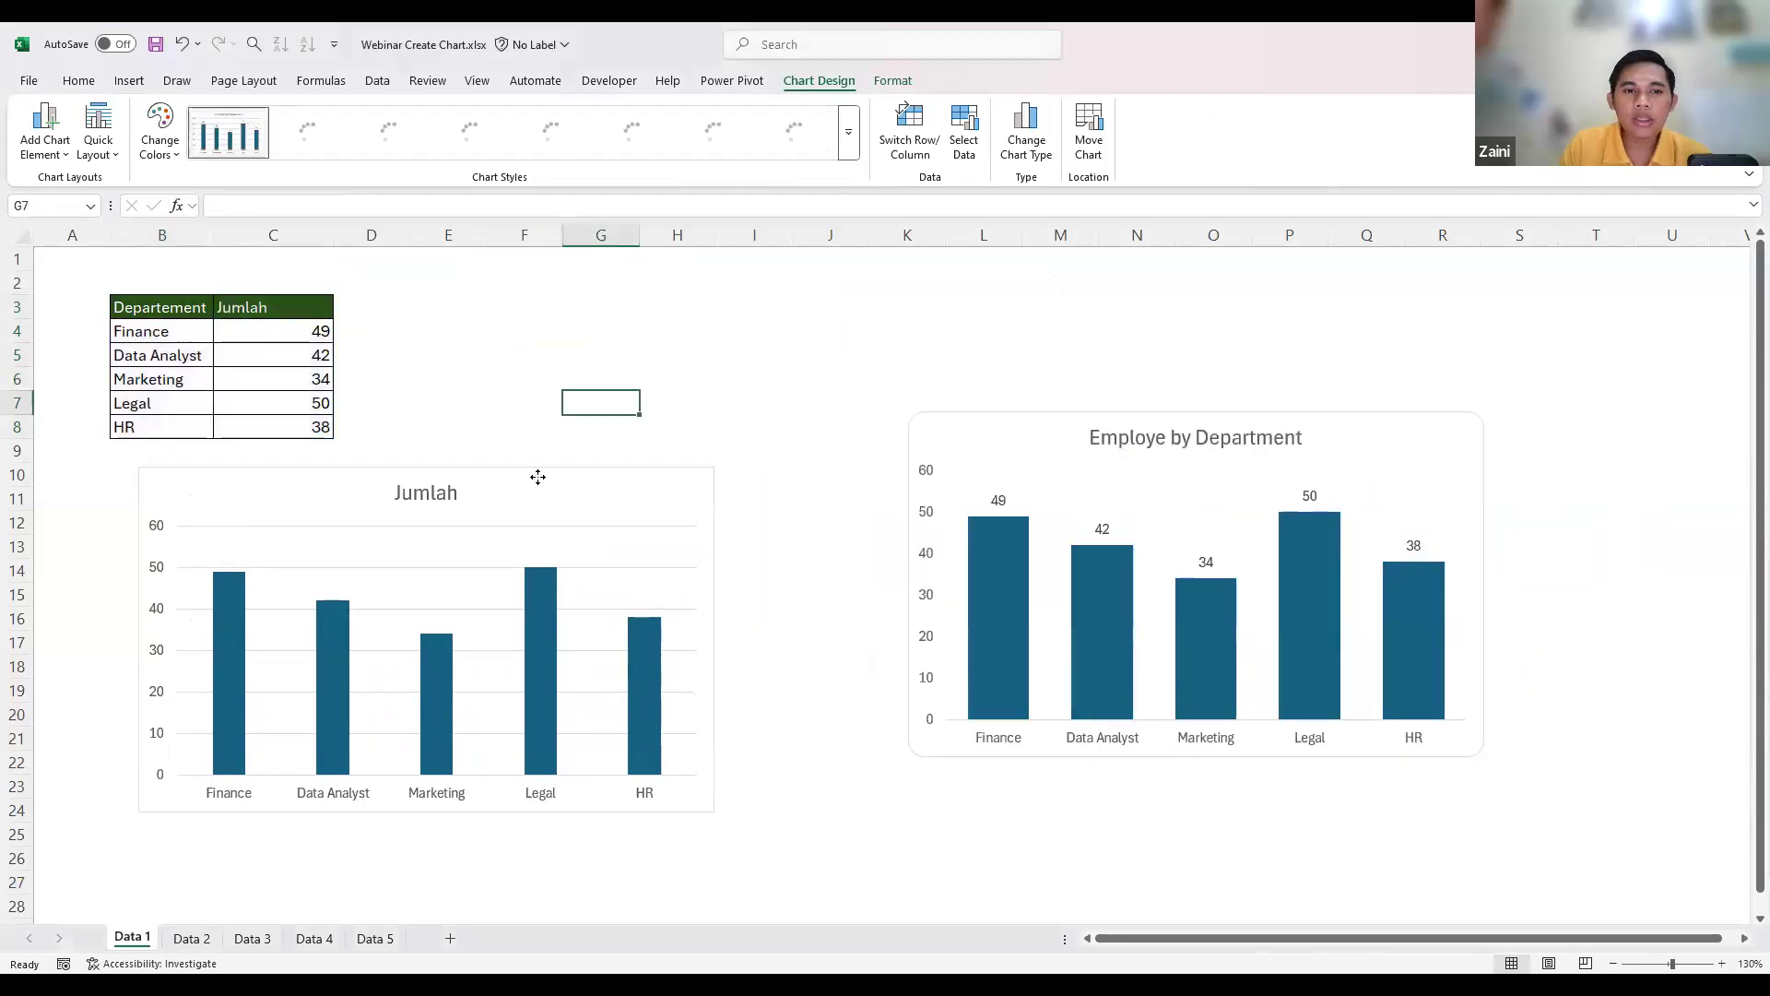
pyautogui.moveTo(520, 469); pyautogui.dragTo(488, 458)
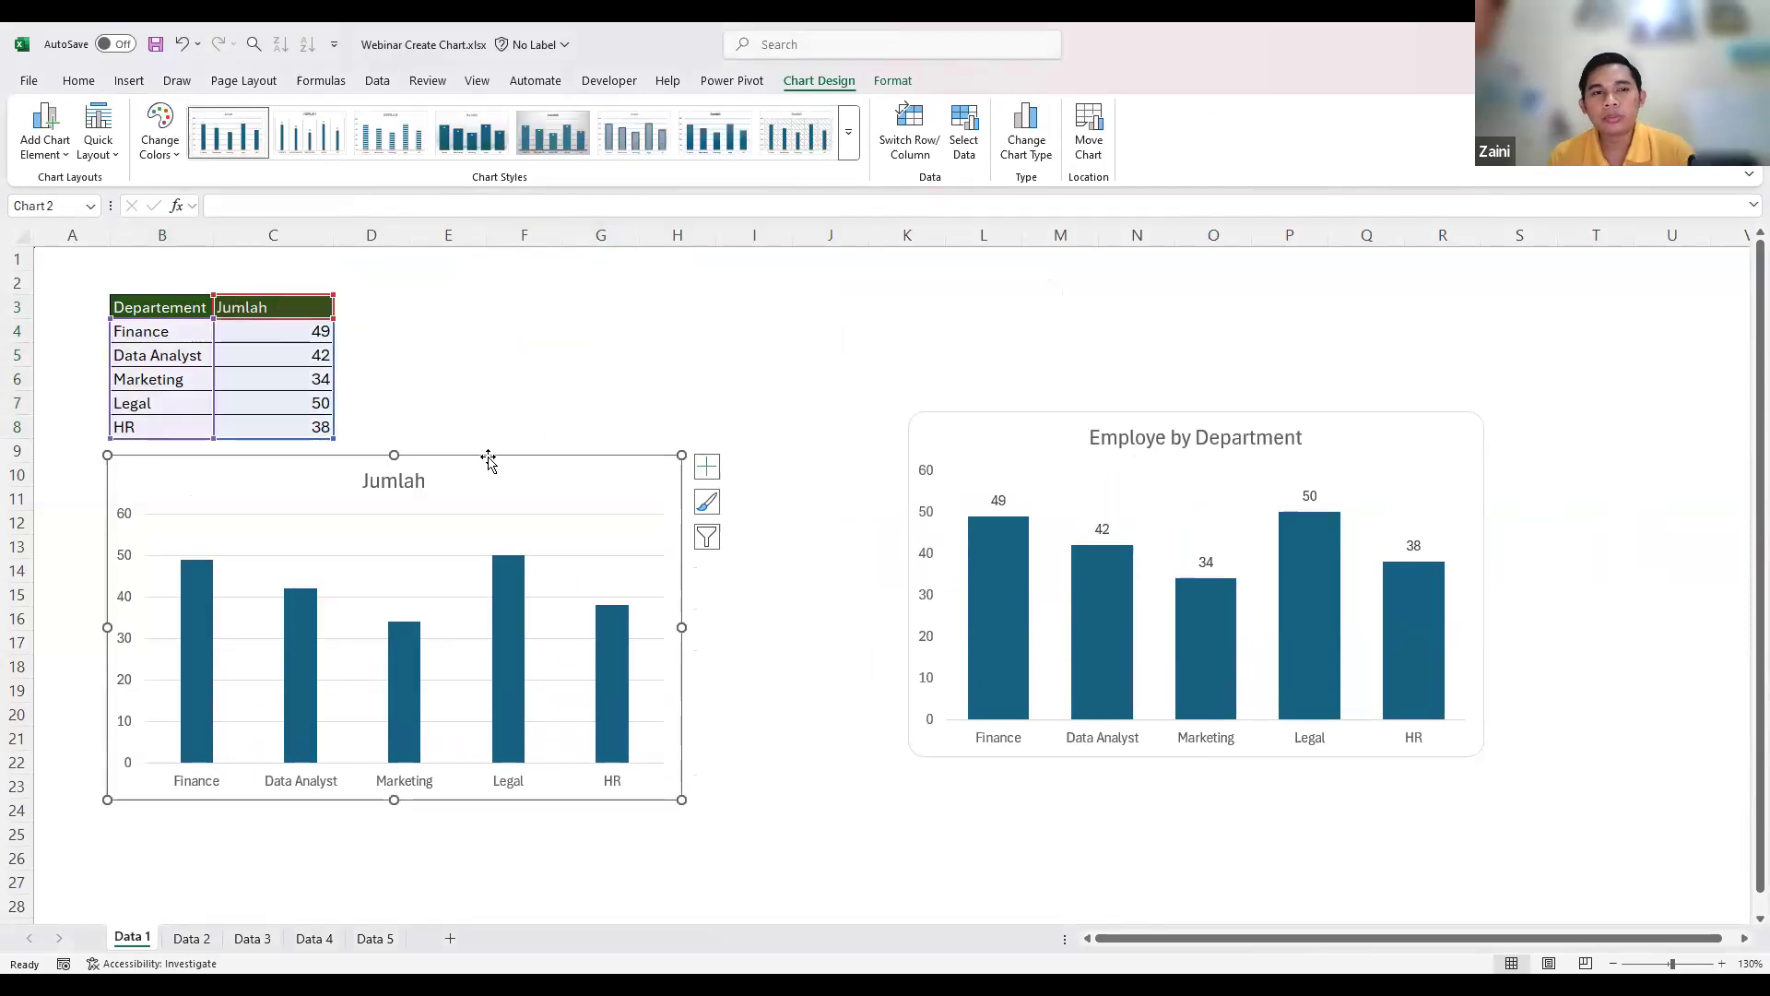
# - Select the Jumlah chart and preview the full gallery of available chart styles
pyautogui.click(502, 375)
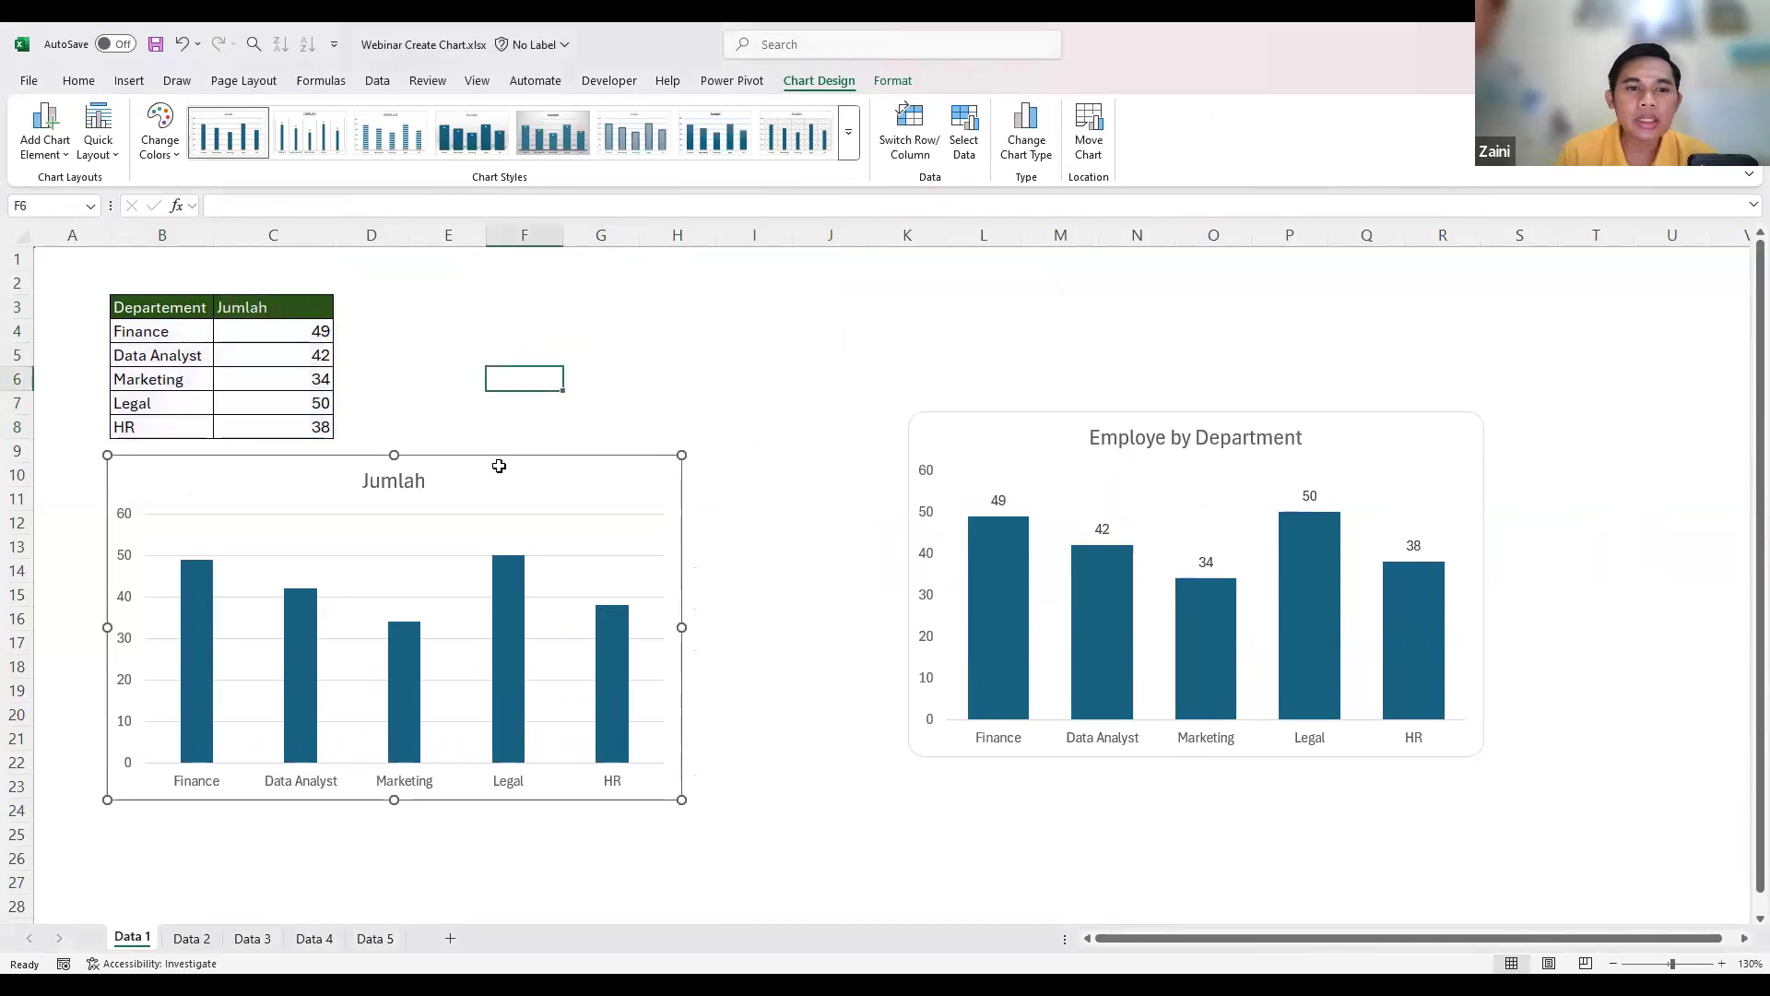
pyautogui.click(498, 471)
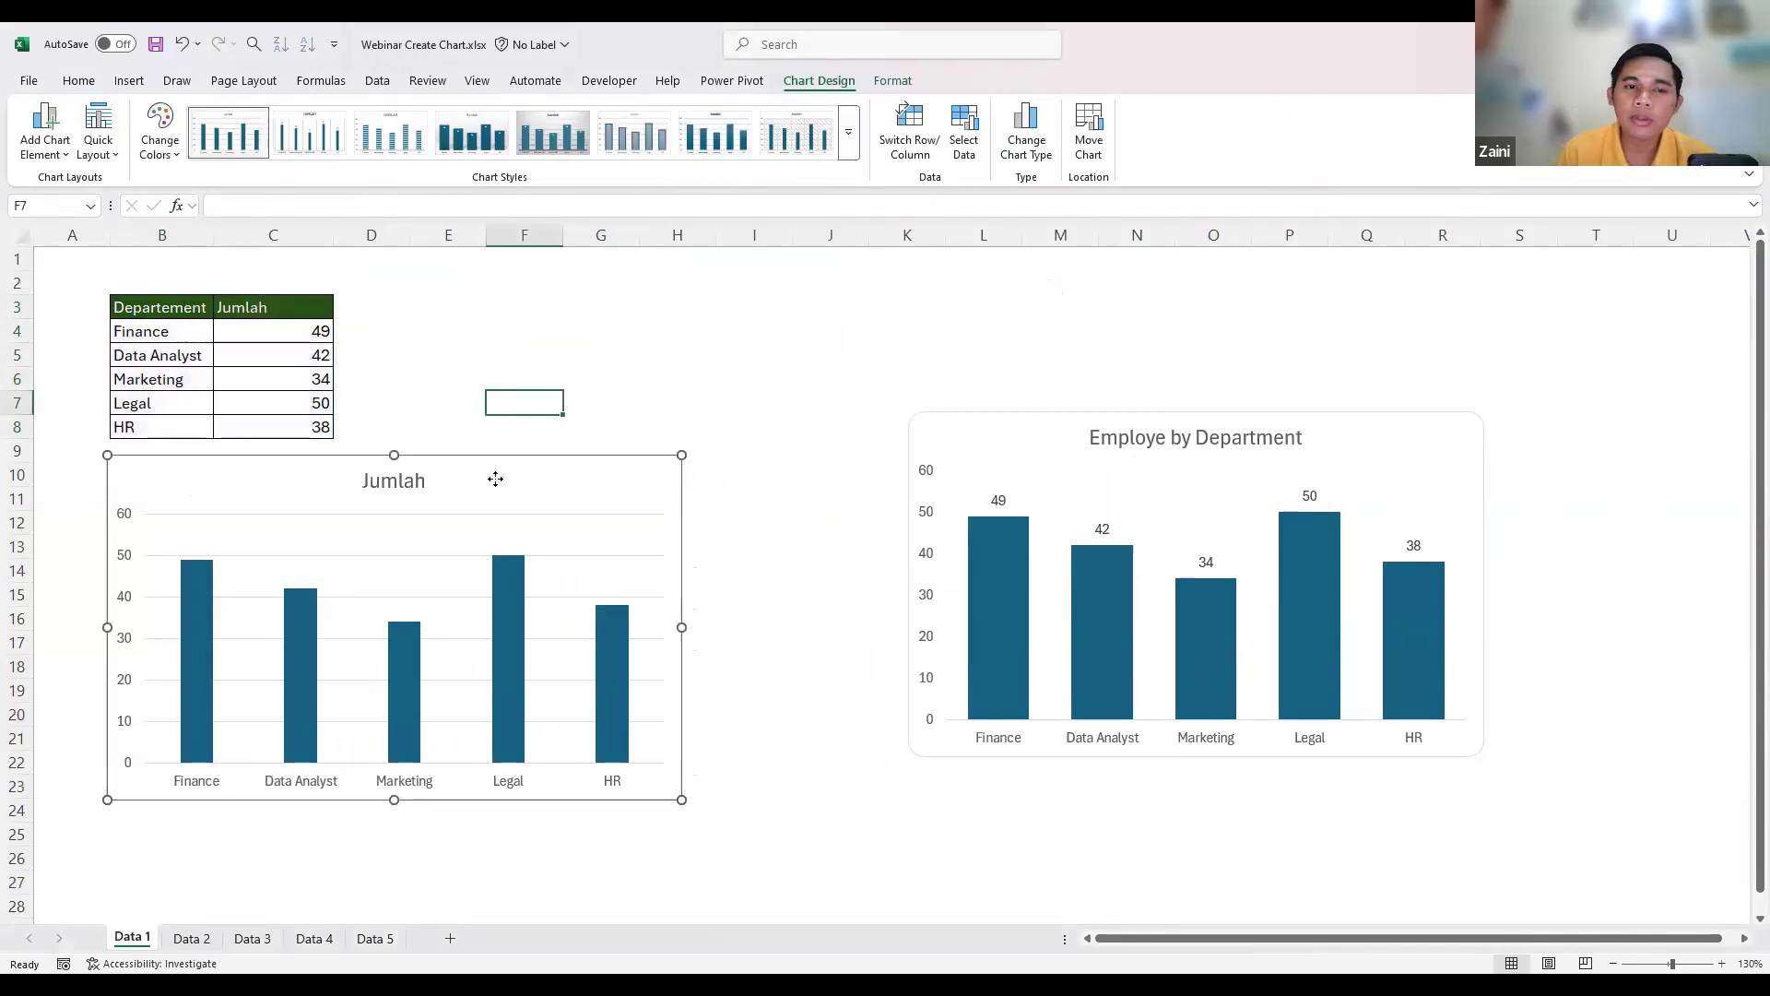
pyautogui.click(495, 478)
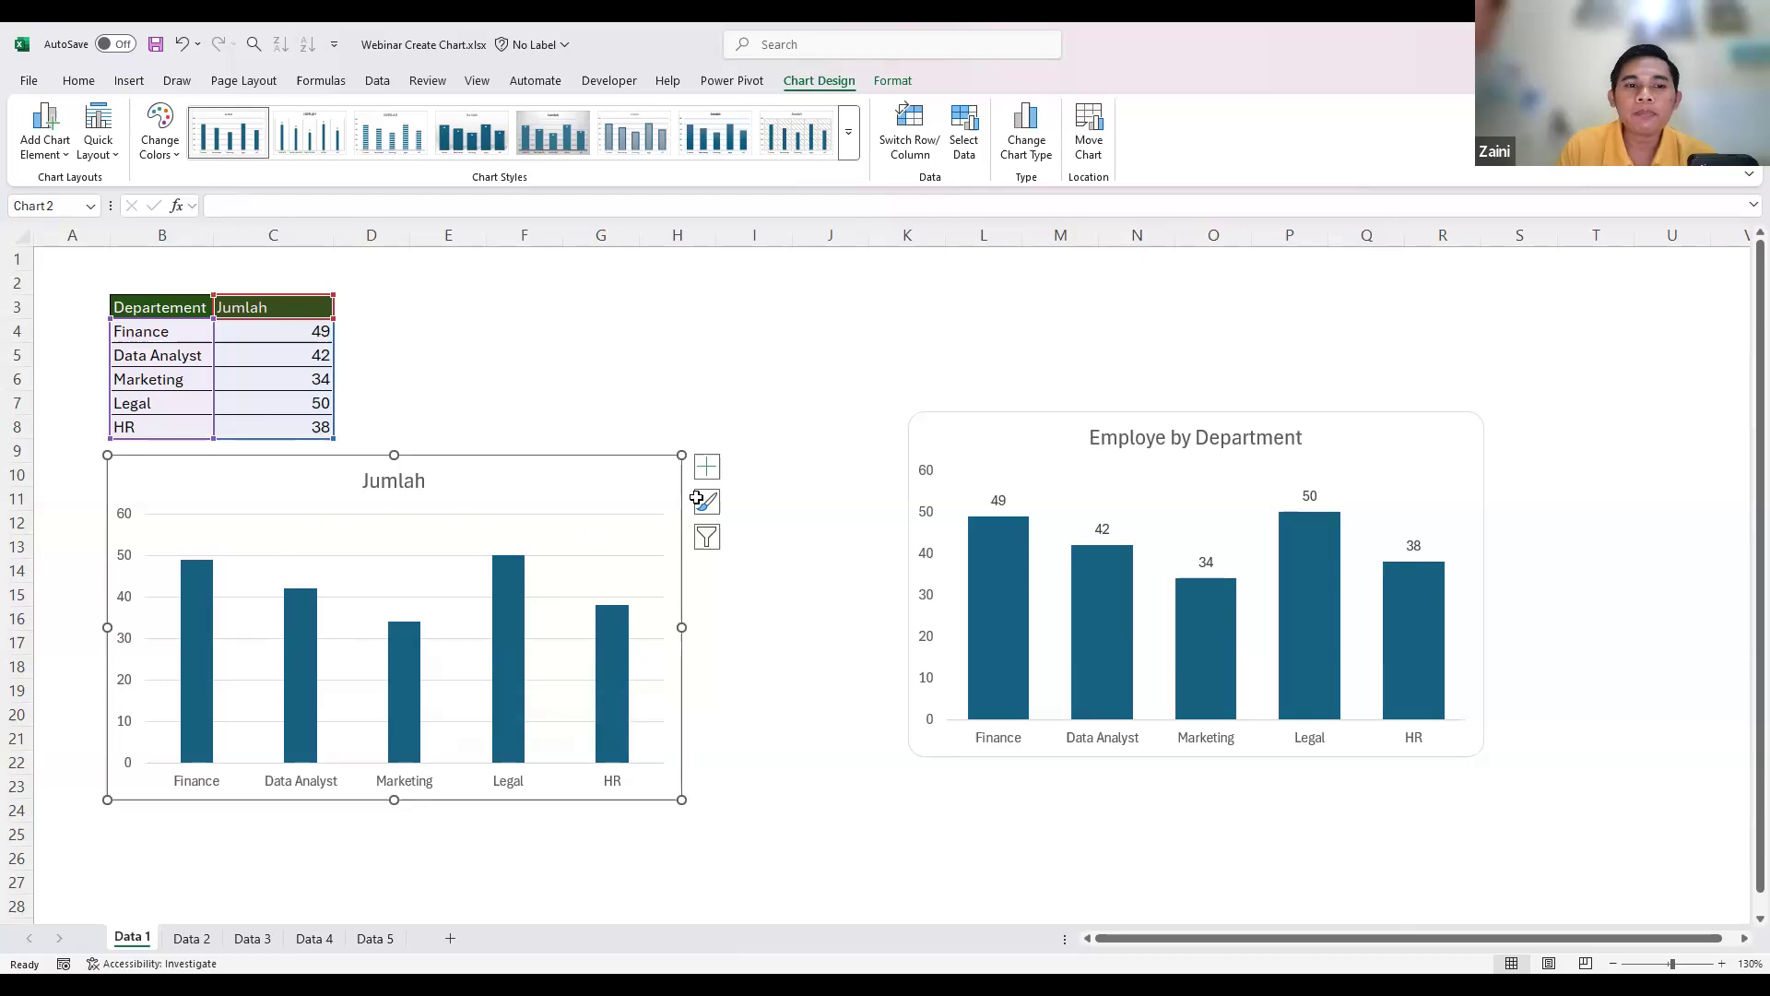
pyautogui.click(641, 397)
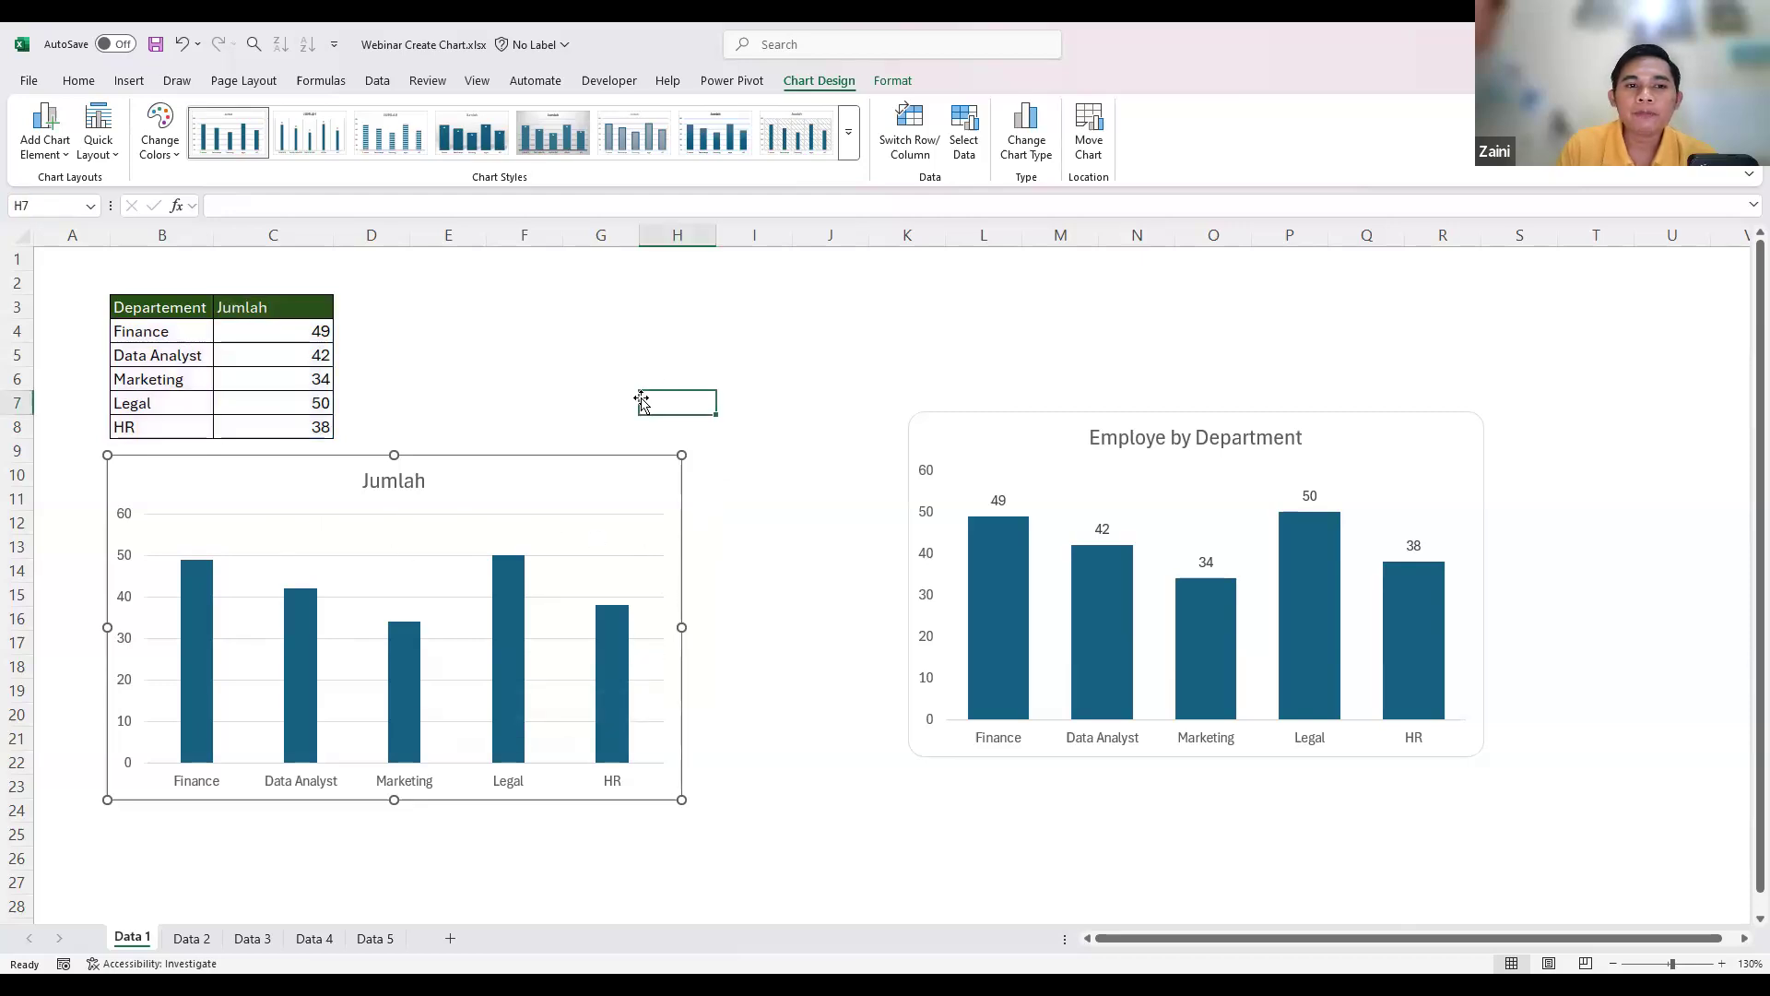
pyautogui.click(459, 473)
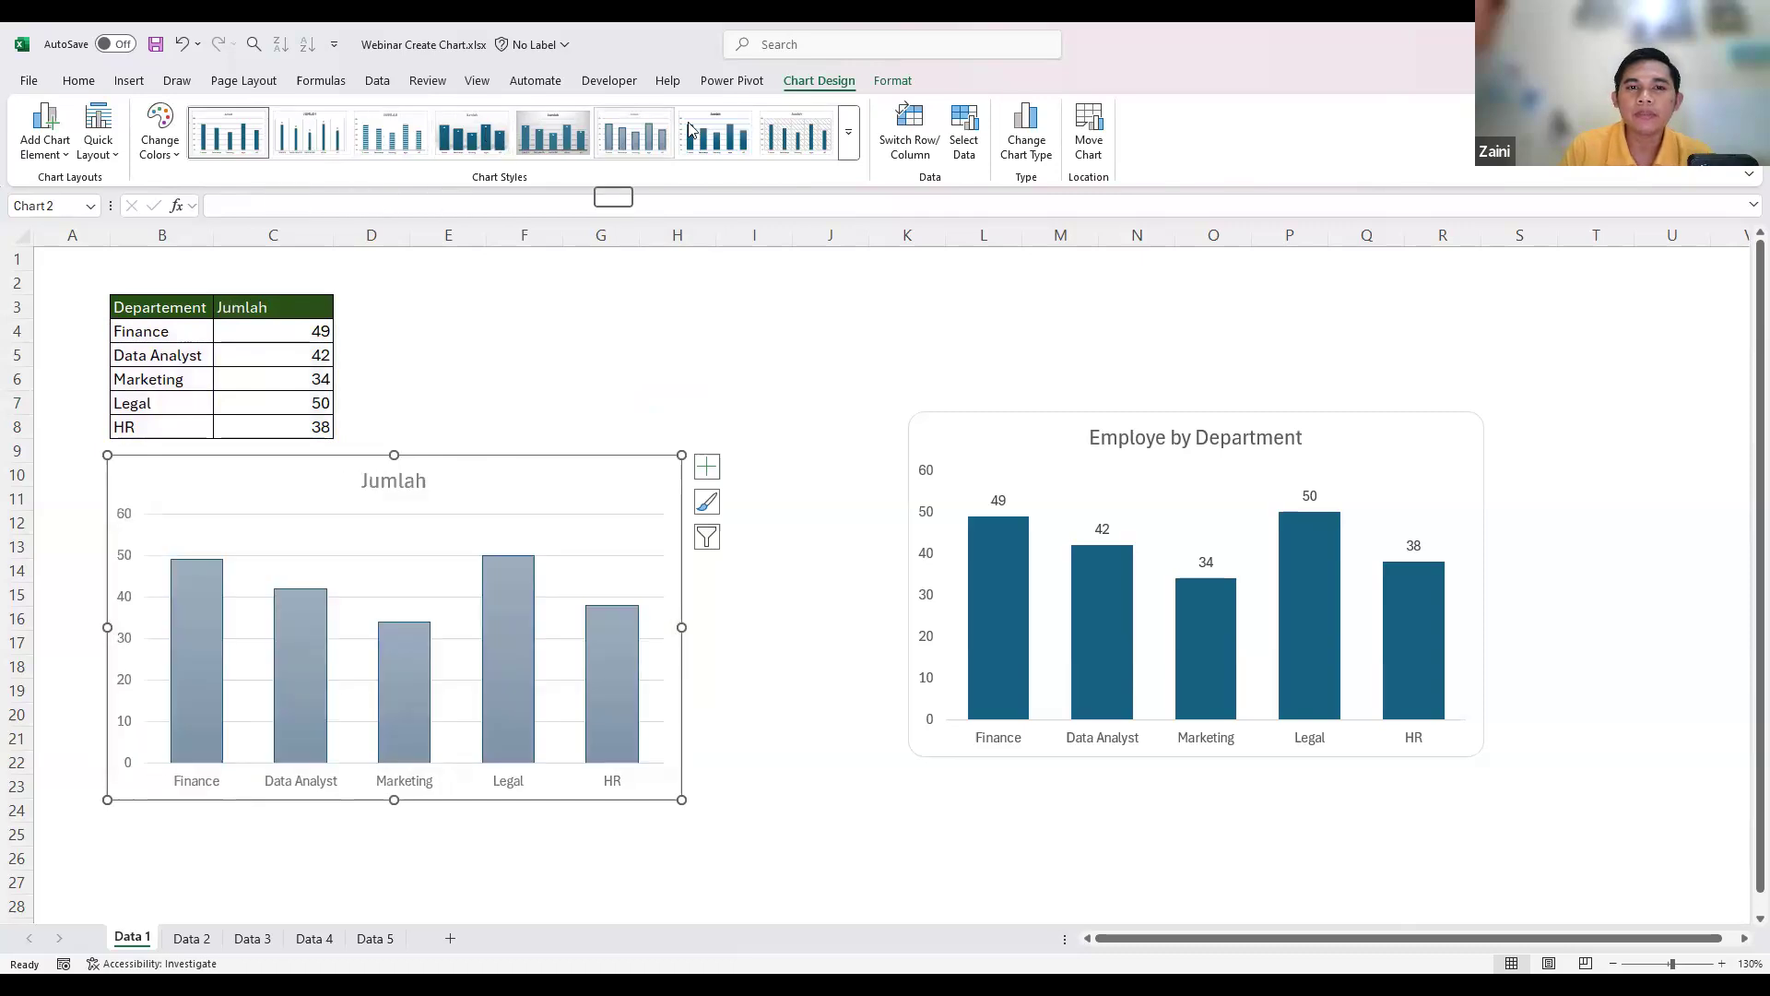
pyautogui.click(852, 146)
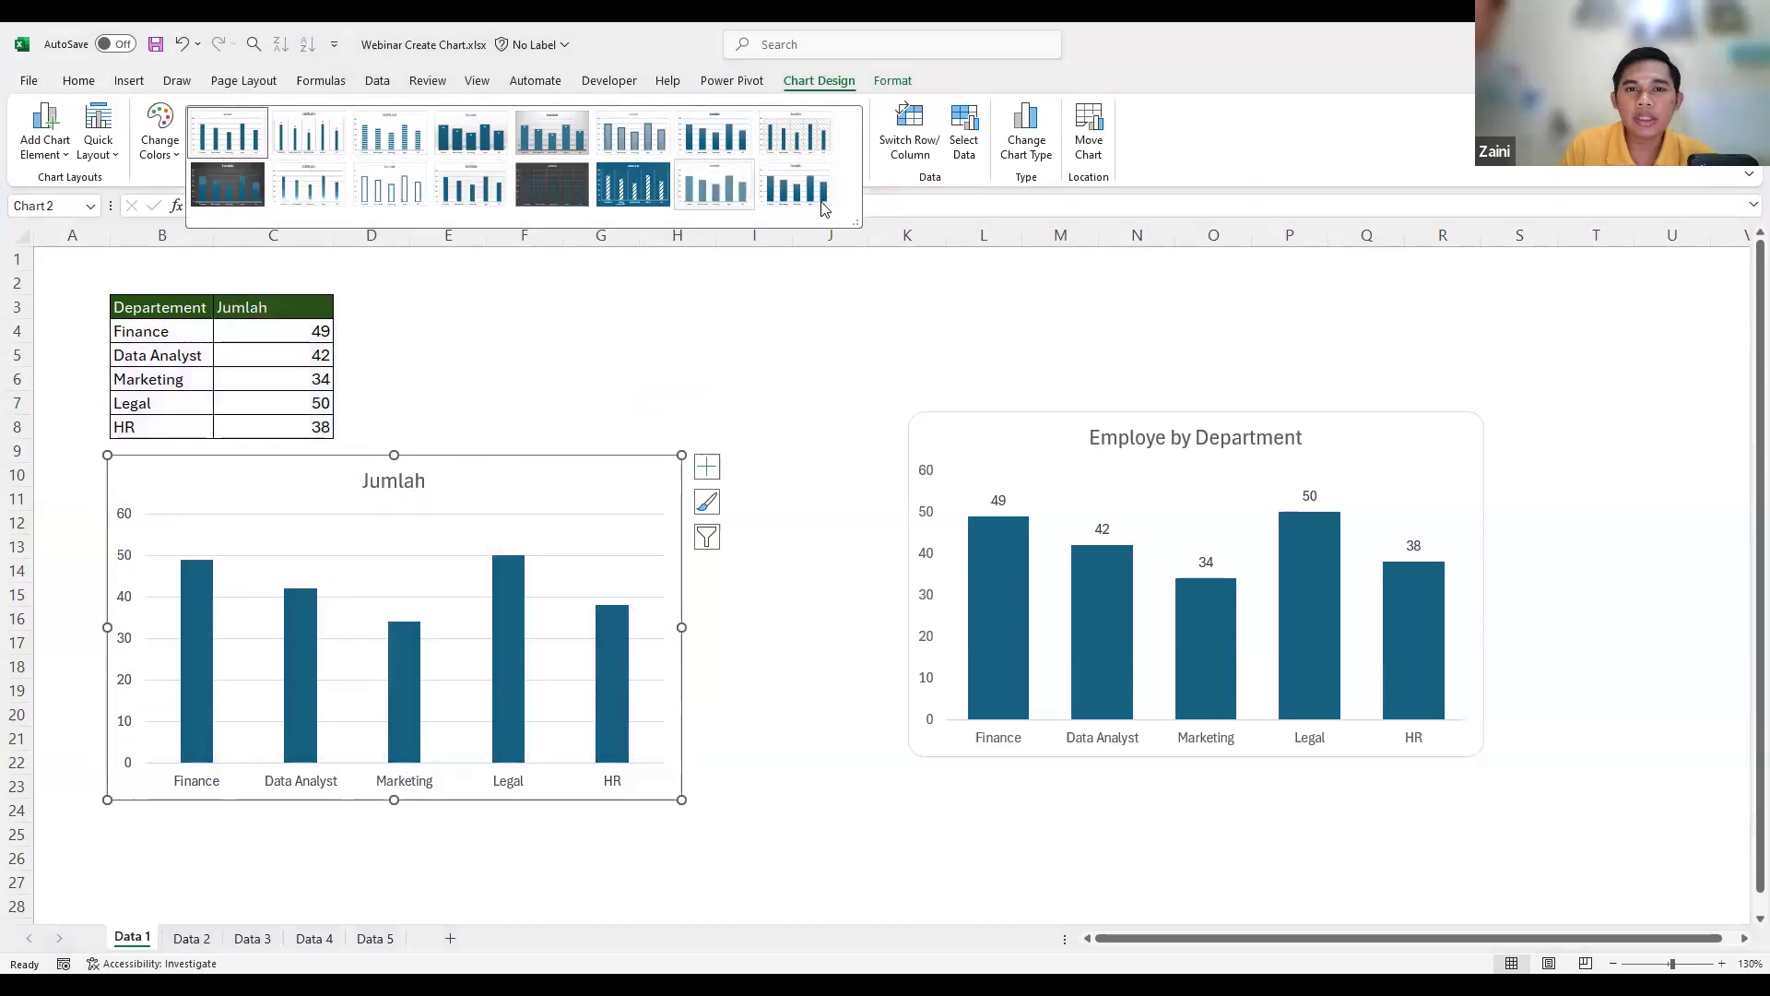
pyautogui.click(441, 336)
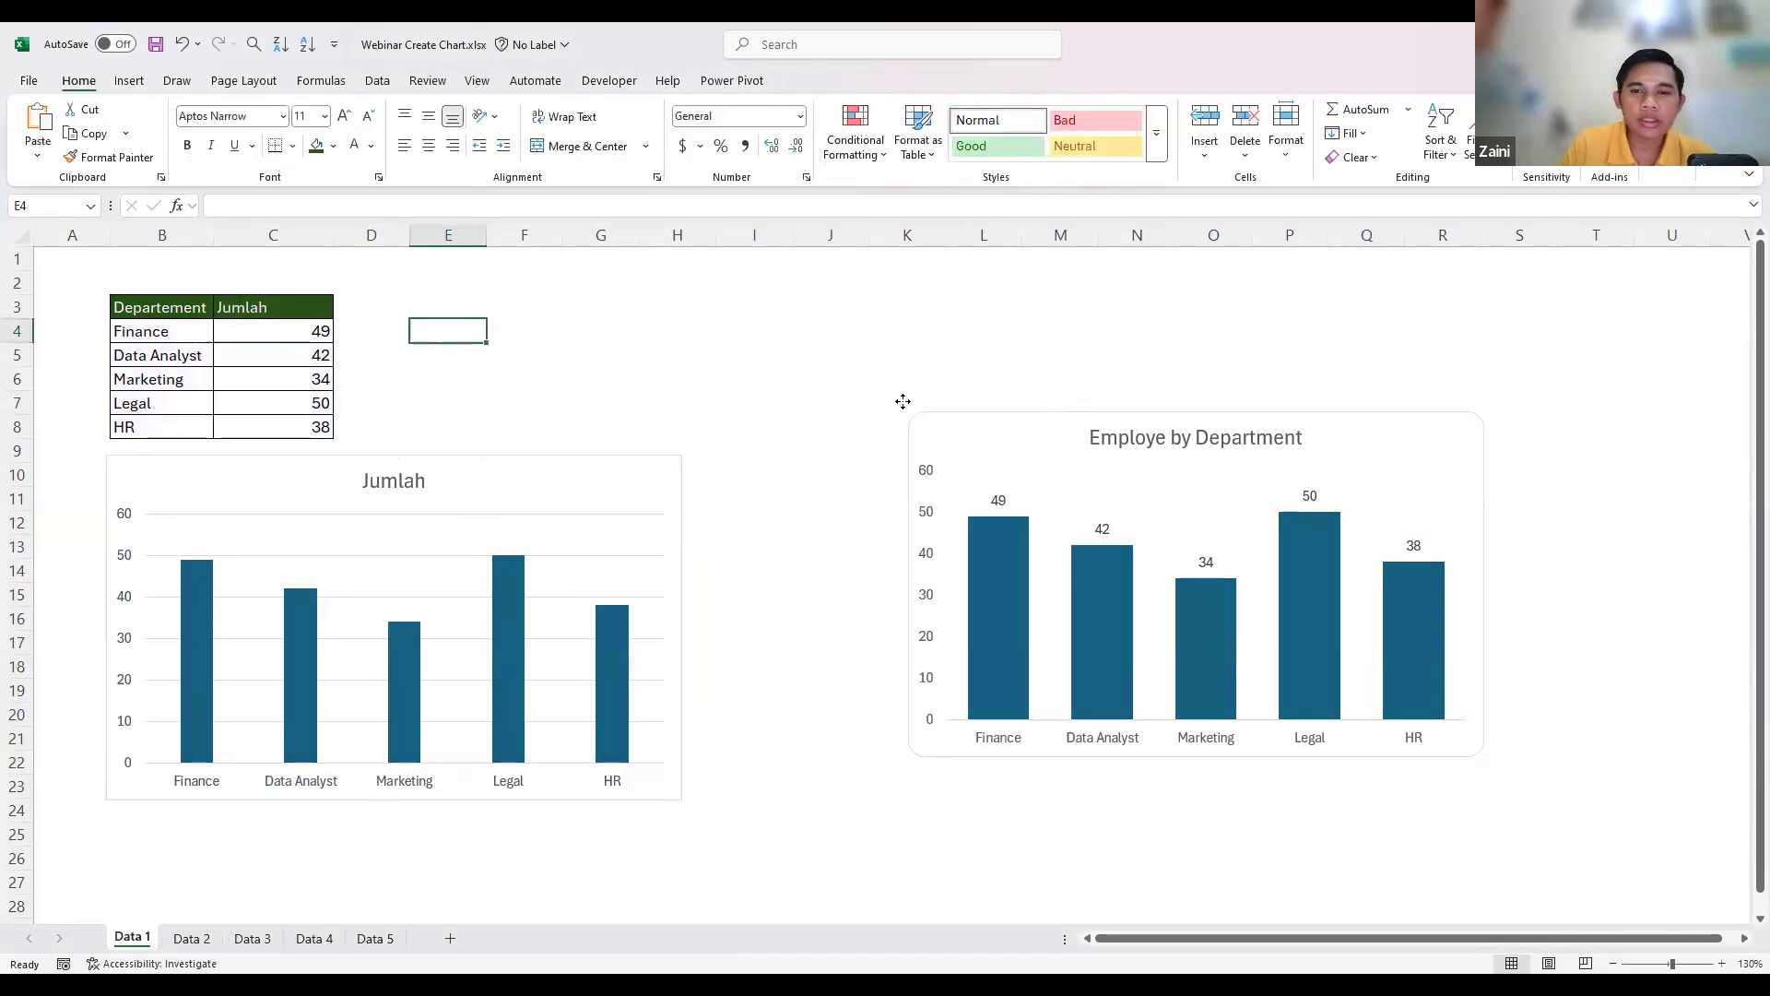
# - Move the Employe by Department chart beside the Jumlah chart, starting near column J at row 8
pyautogui.moveTo(902, 401); pyautogui.dragTo(776, 420)
pyautogui.click(435, 501)
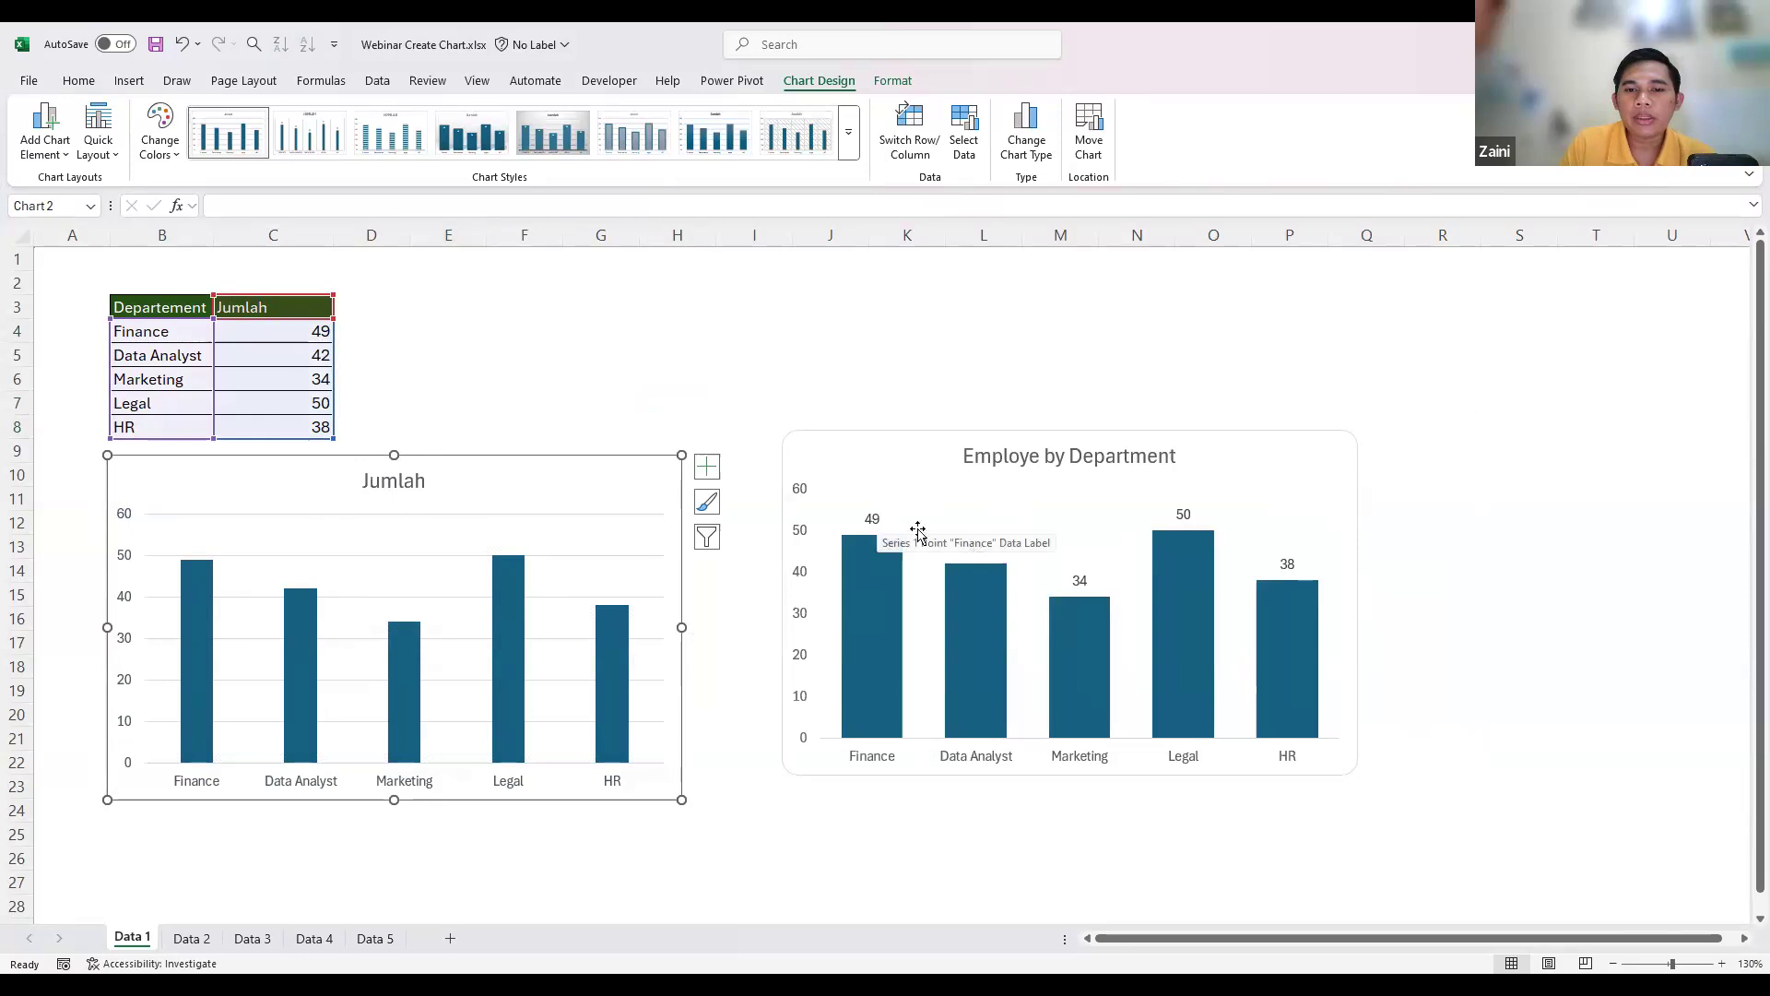
pyautogui.click(412, 635)
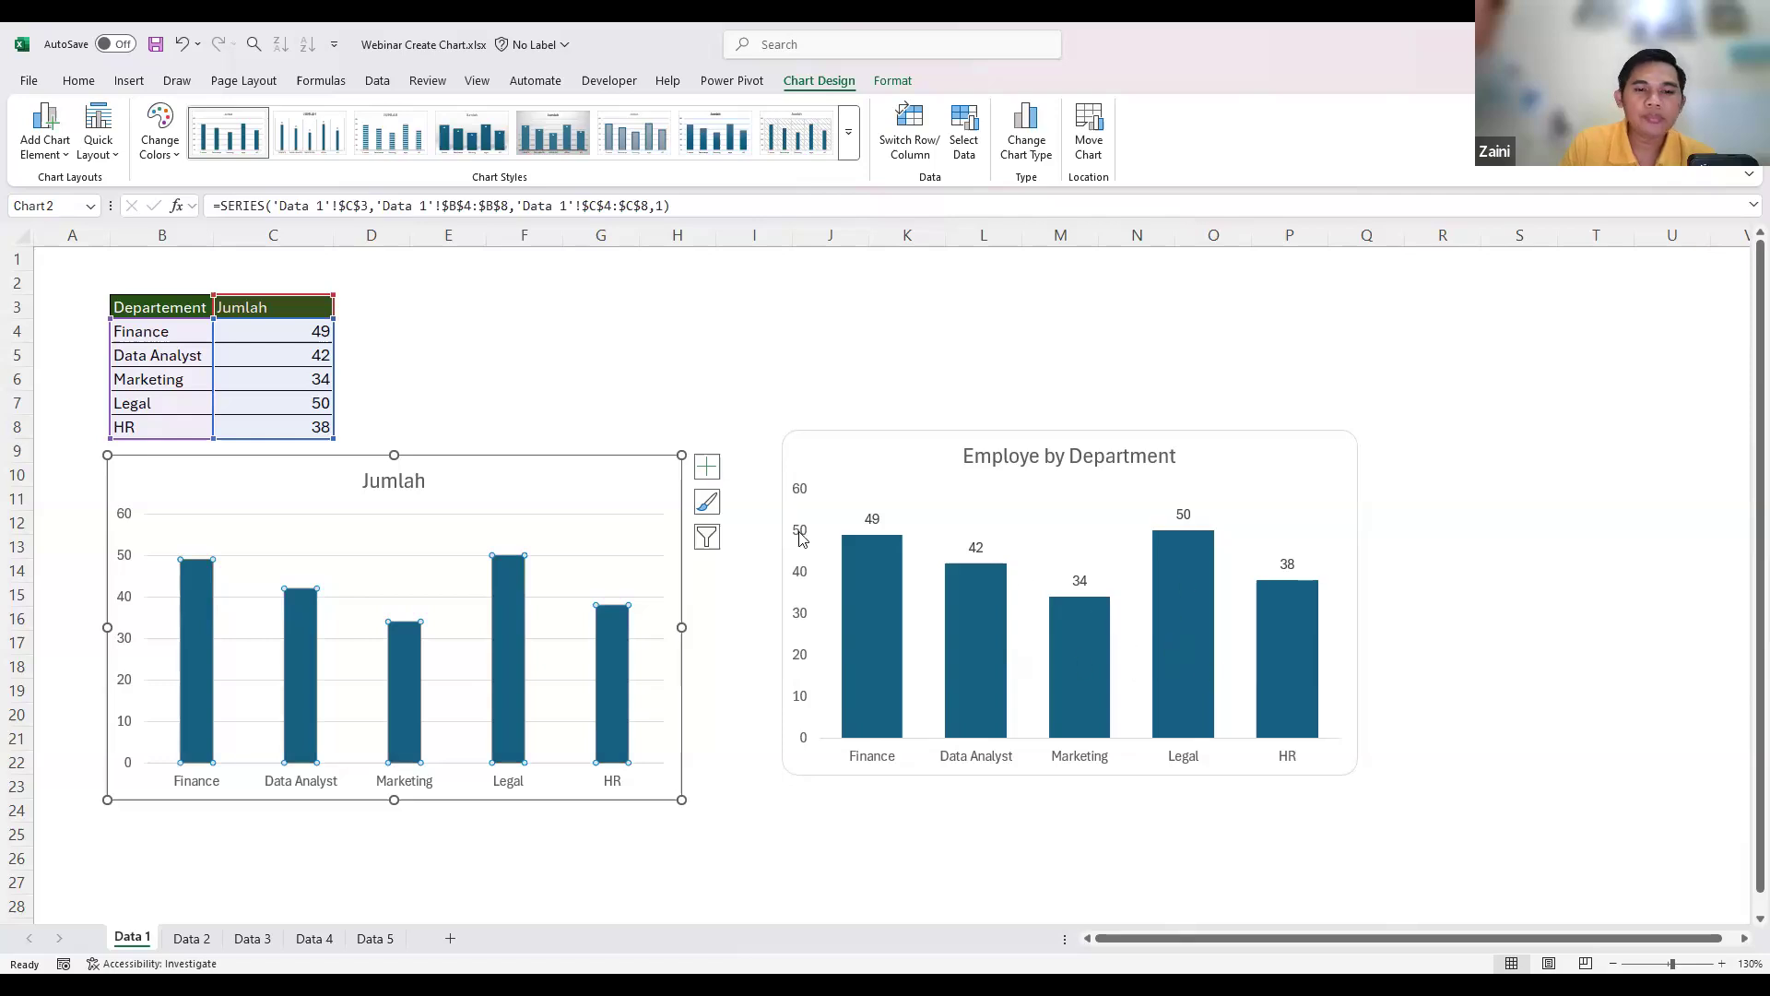
pyautogui.click(451, 431)
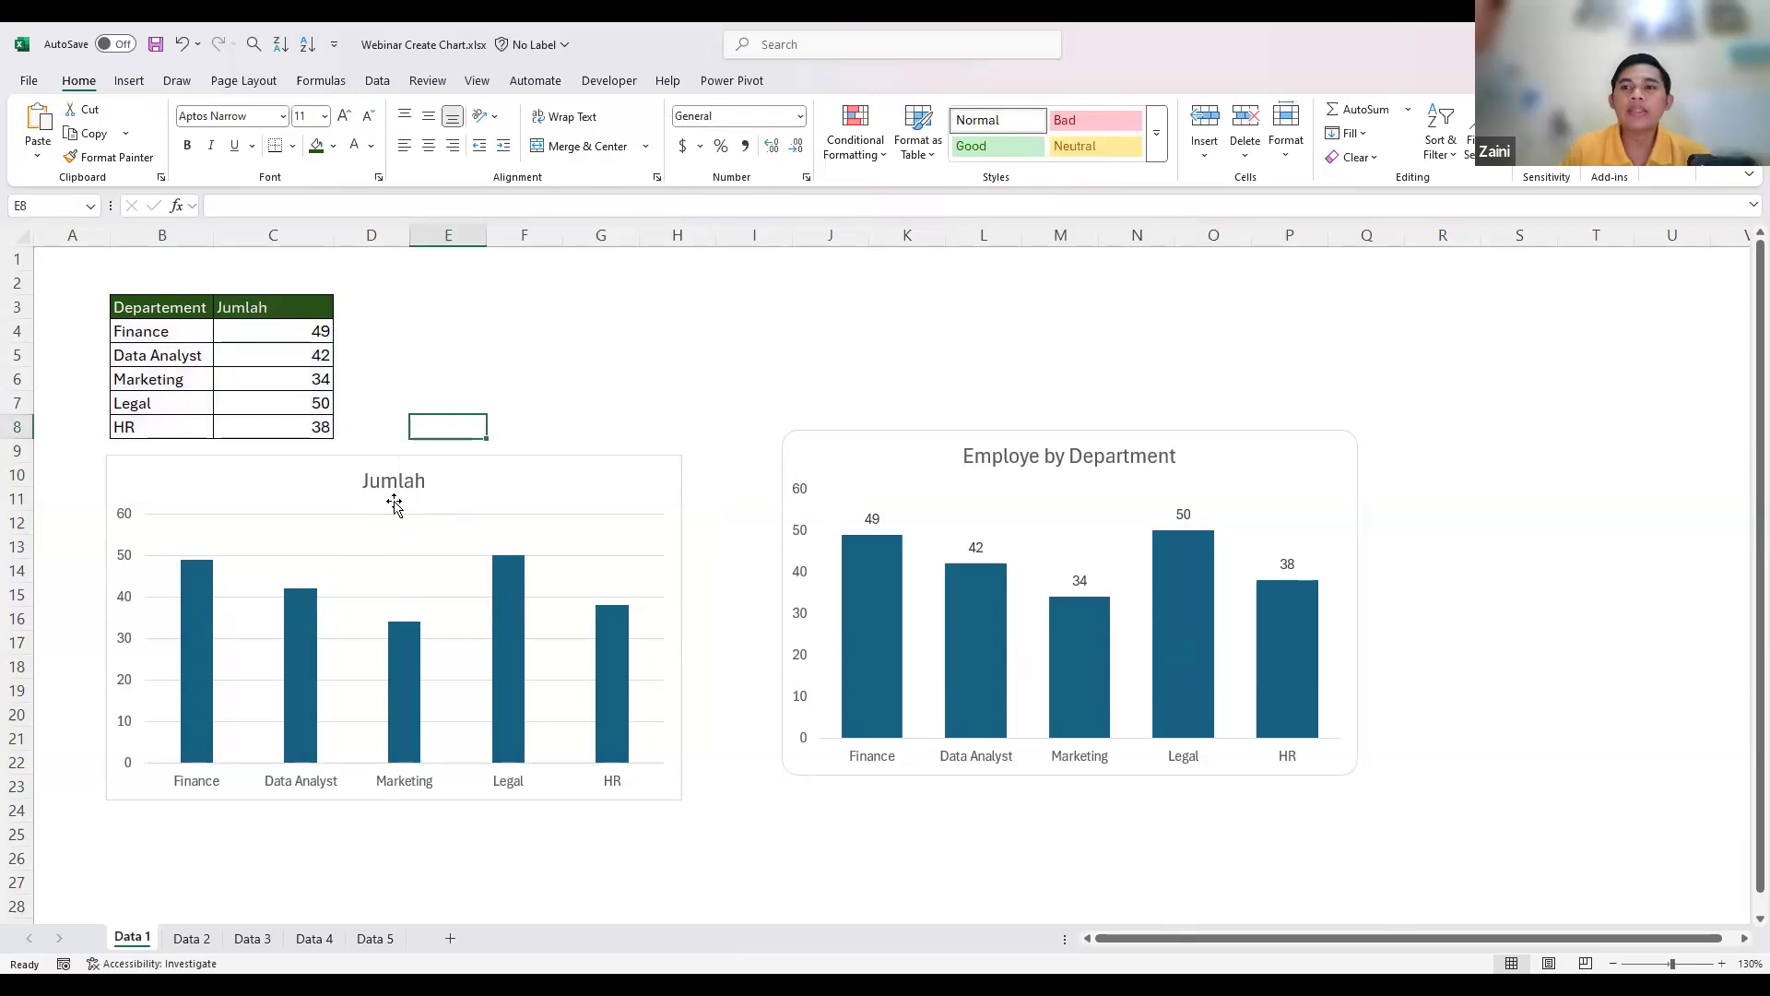
# - Add data labels above the columns of the Jumlah chart
pyautogui.click(394, 501)
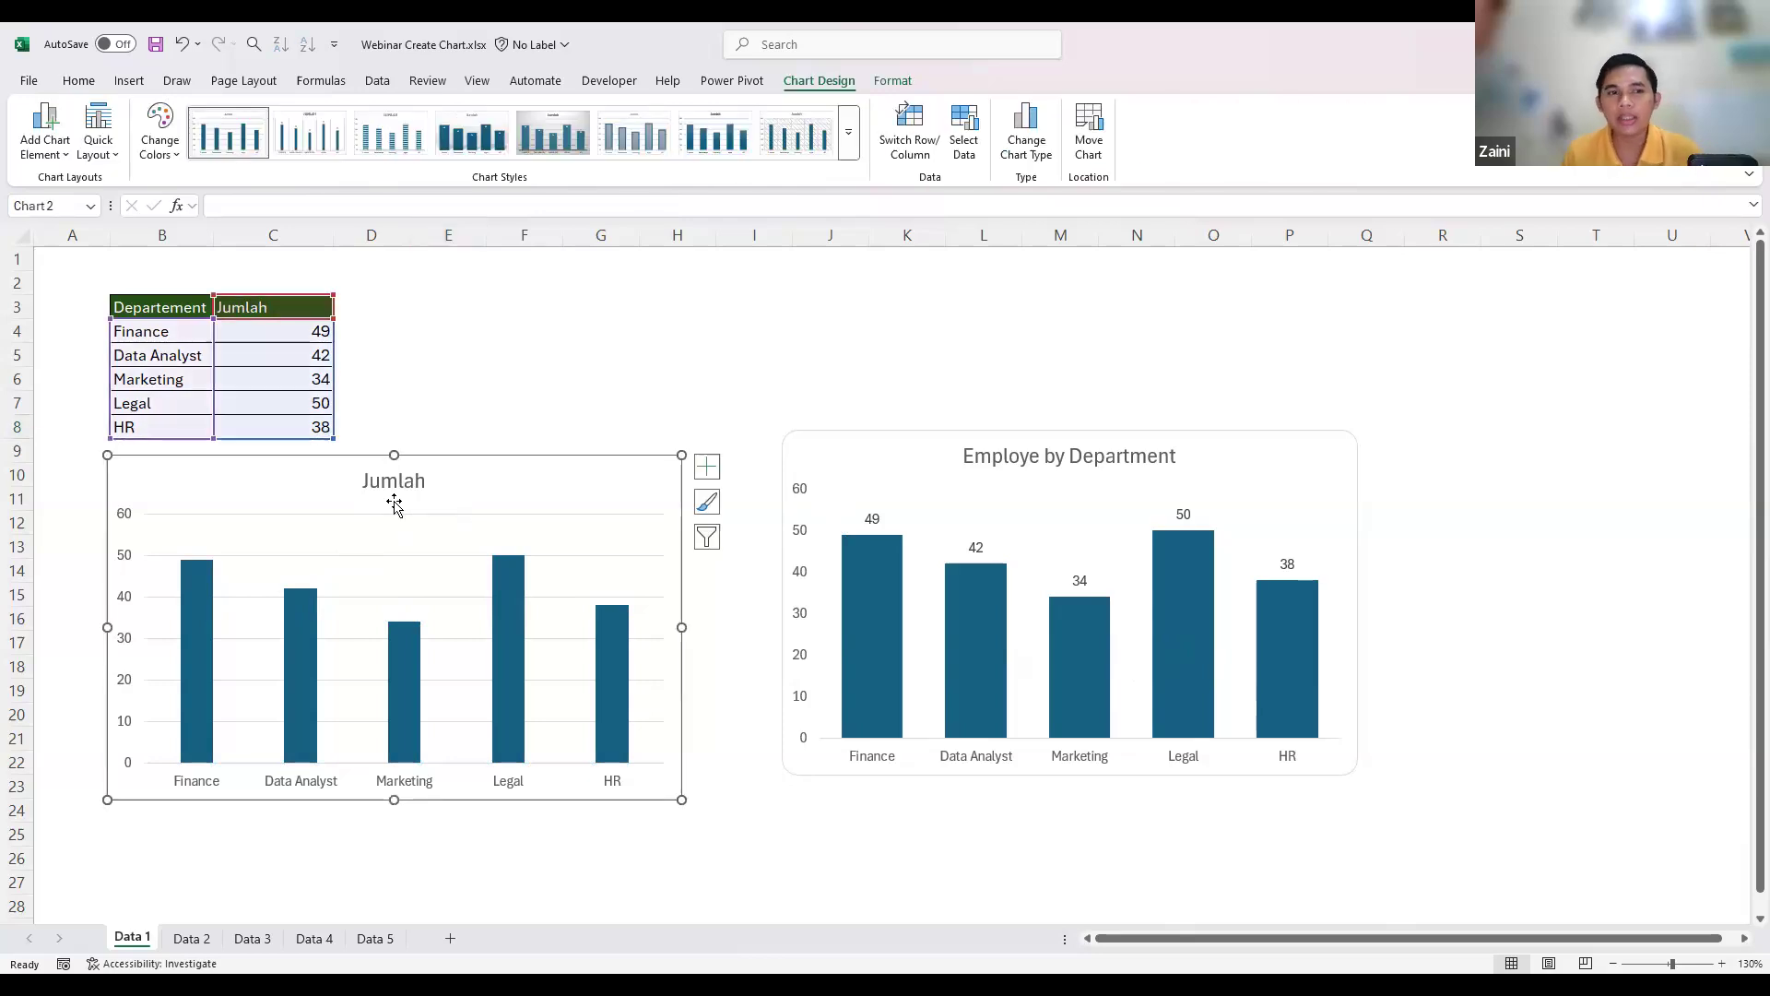
pyautogui.click(705, 470)
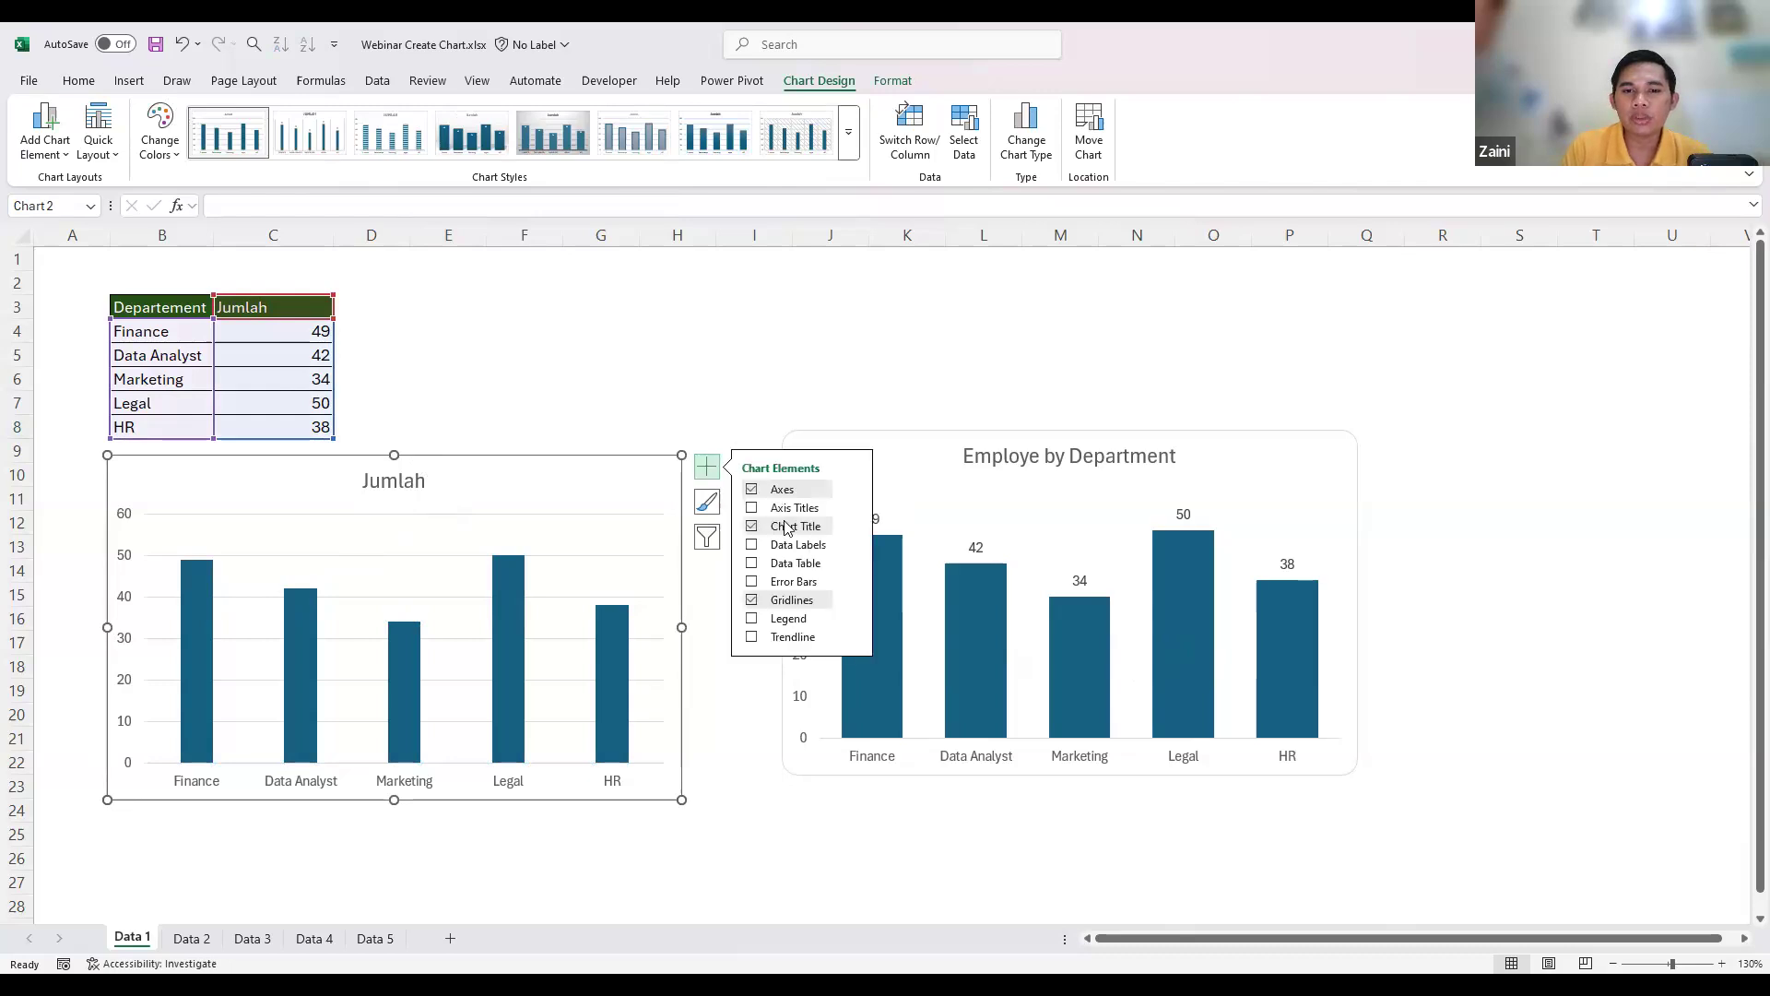
pyautogui.click(751, 546)
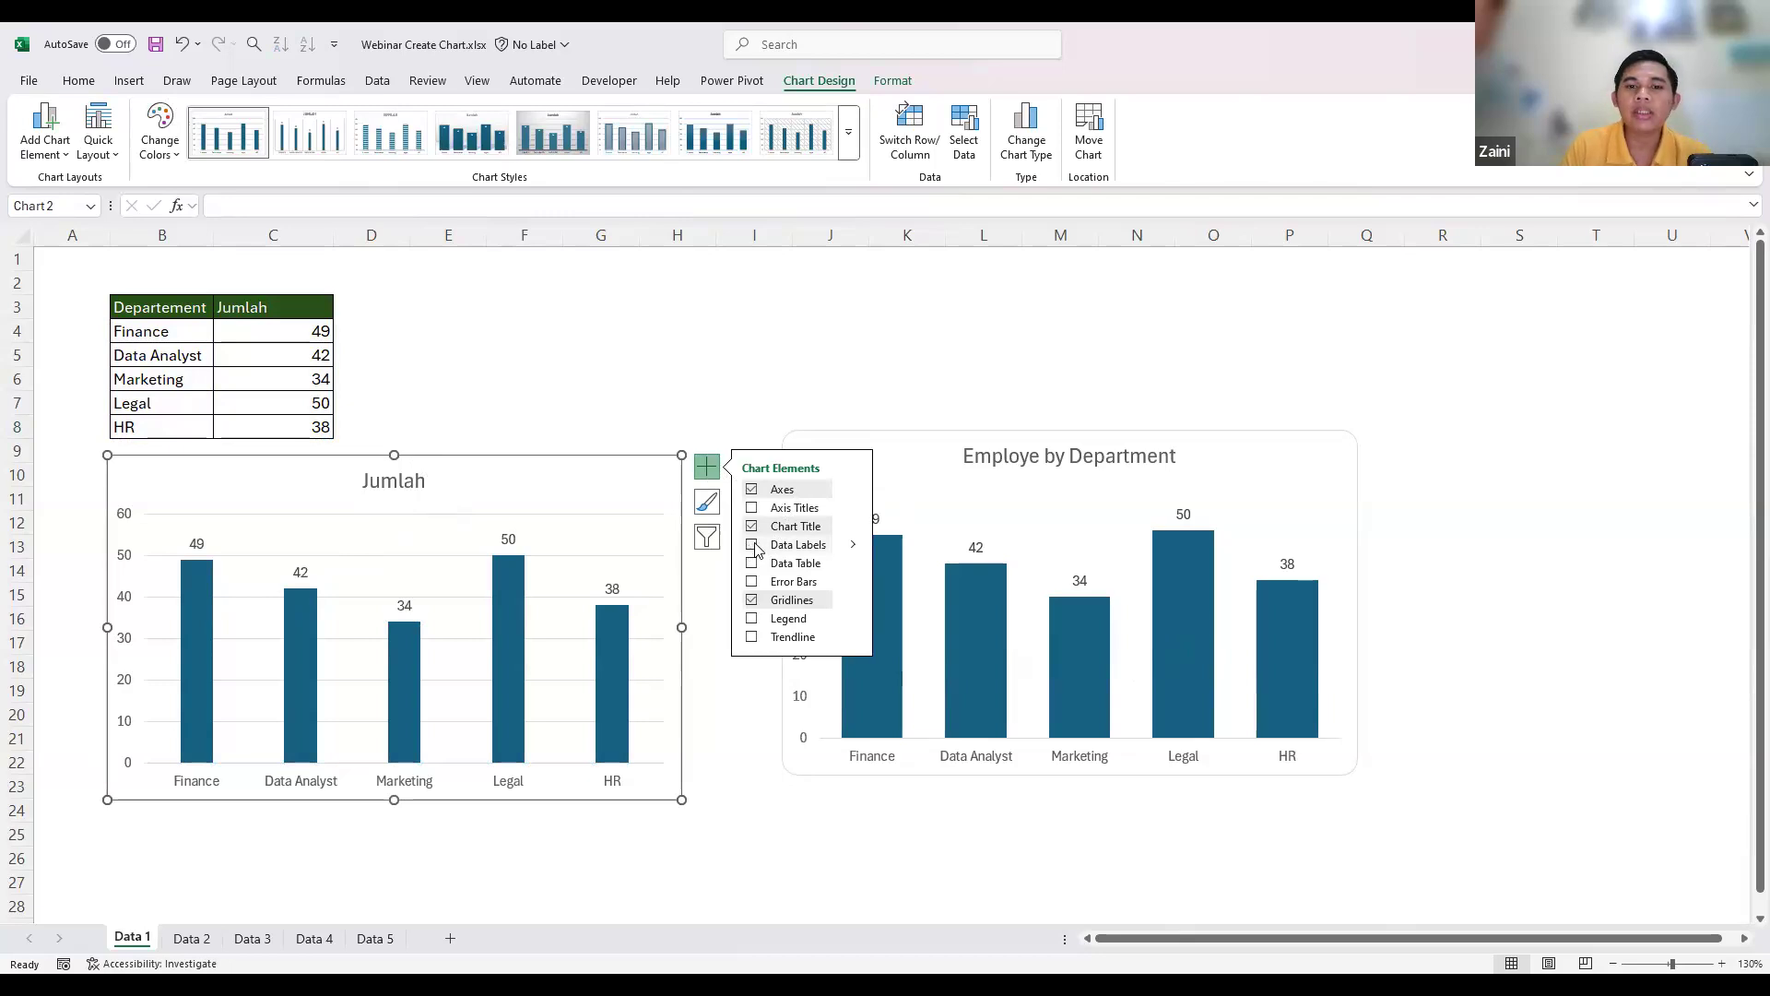
pyautogui.click(439, 378)
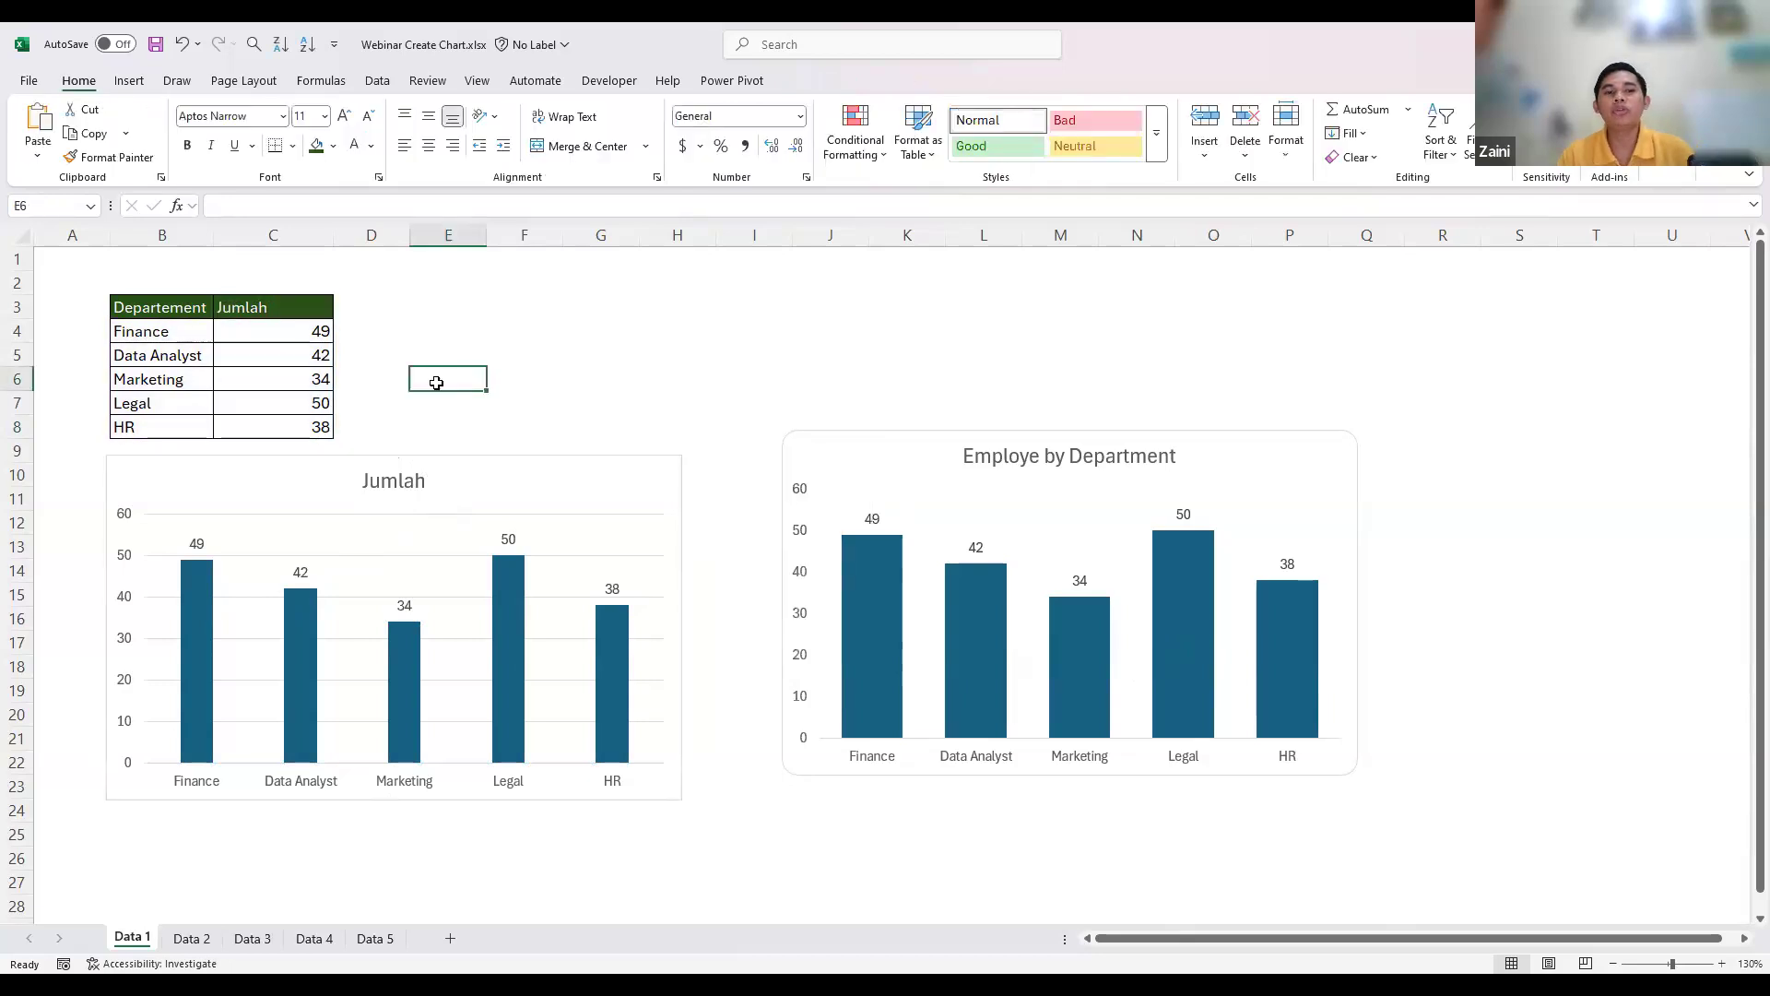
# - Turn the Jumlah chart's data labels off and back on
pyautogui.click(418, 506)
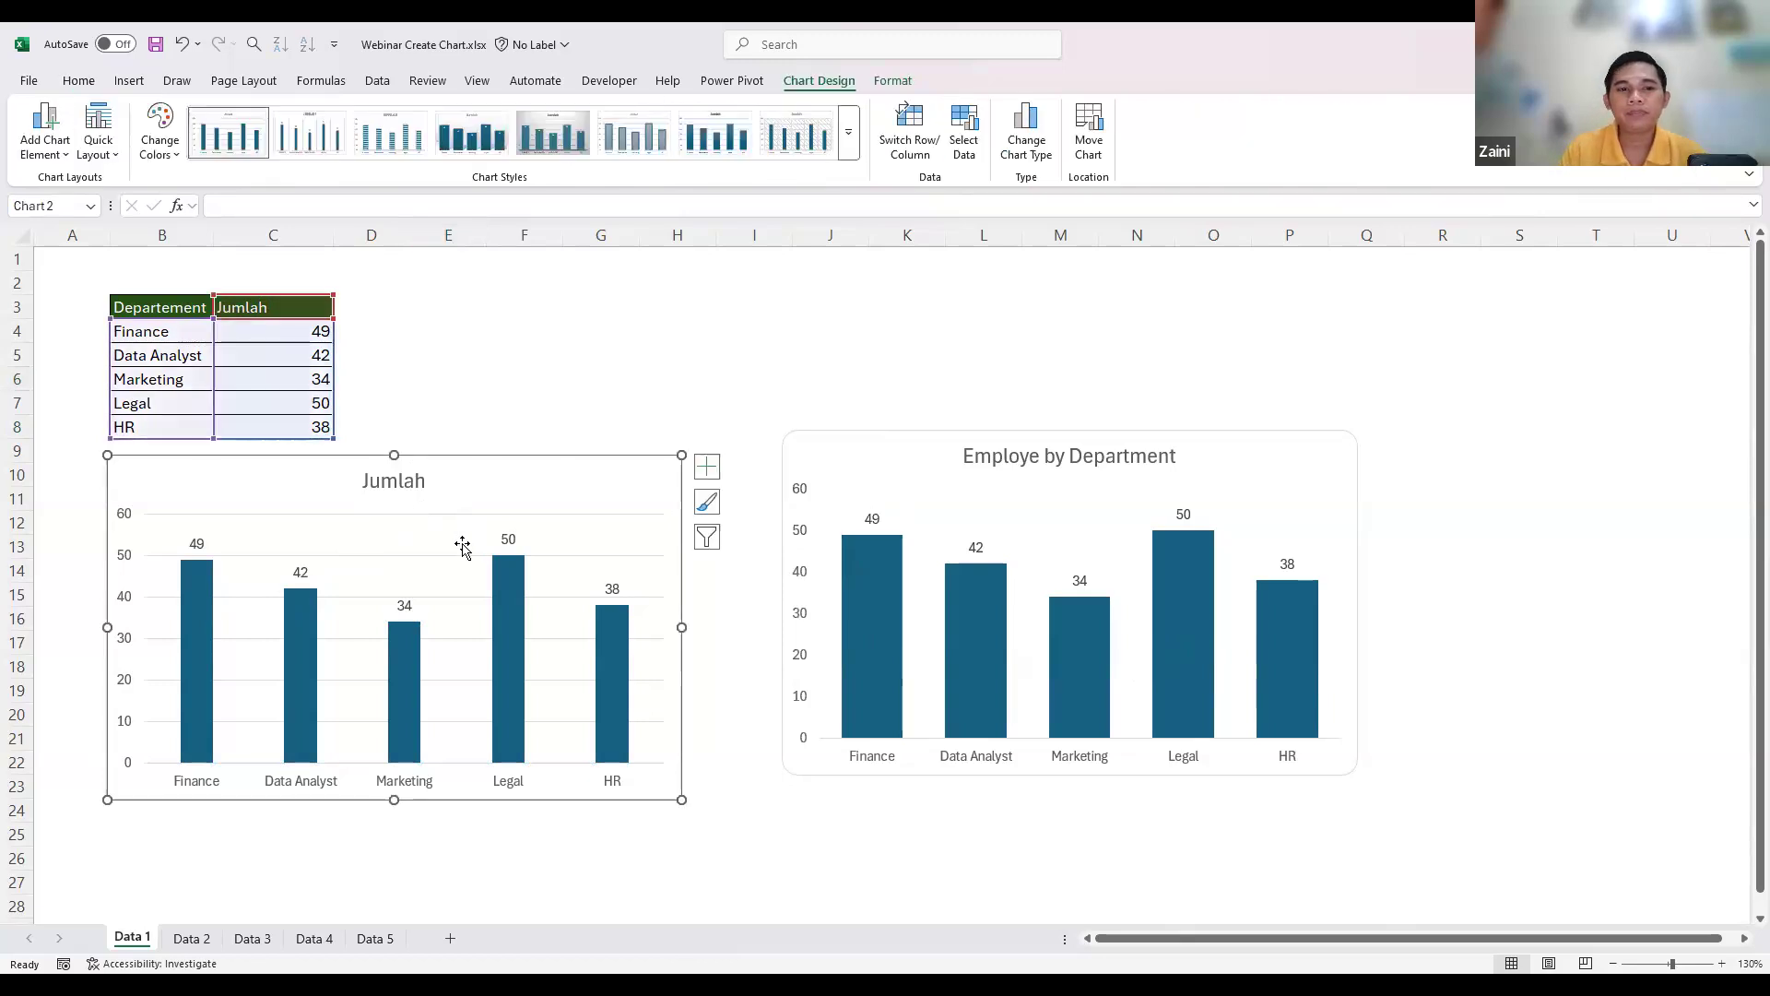
pyautogui.click(473, 390)
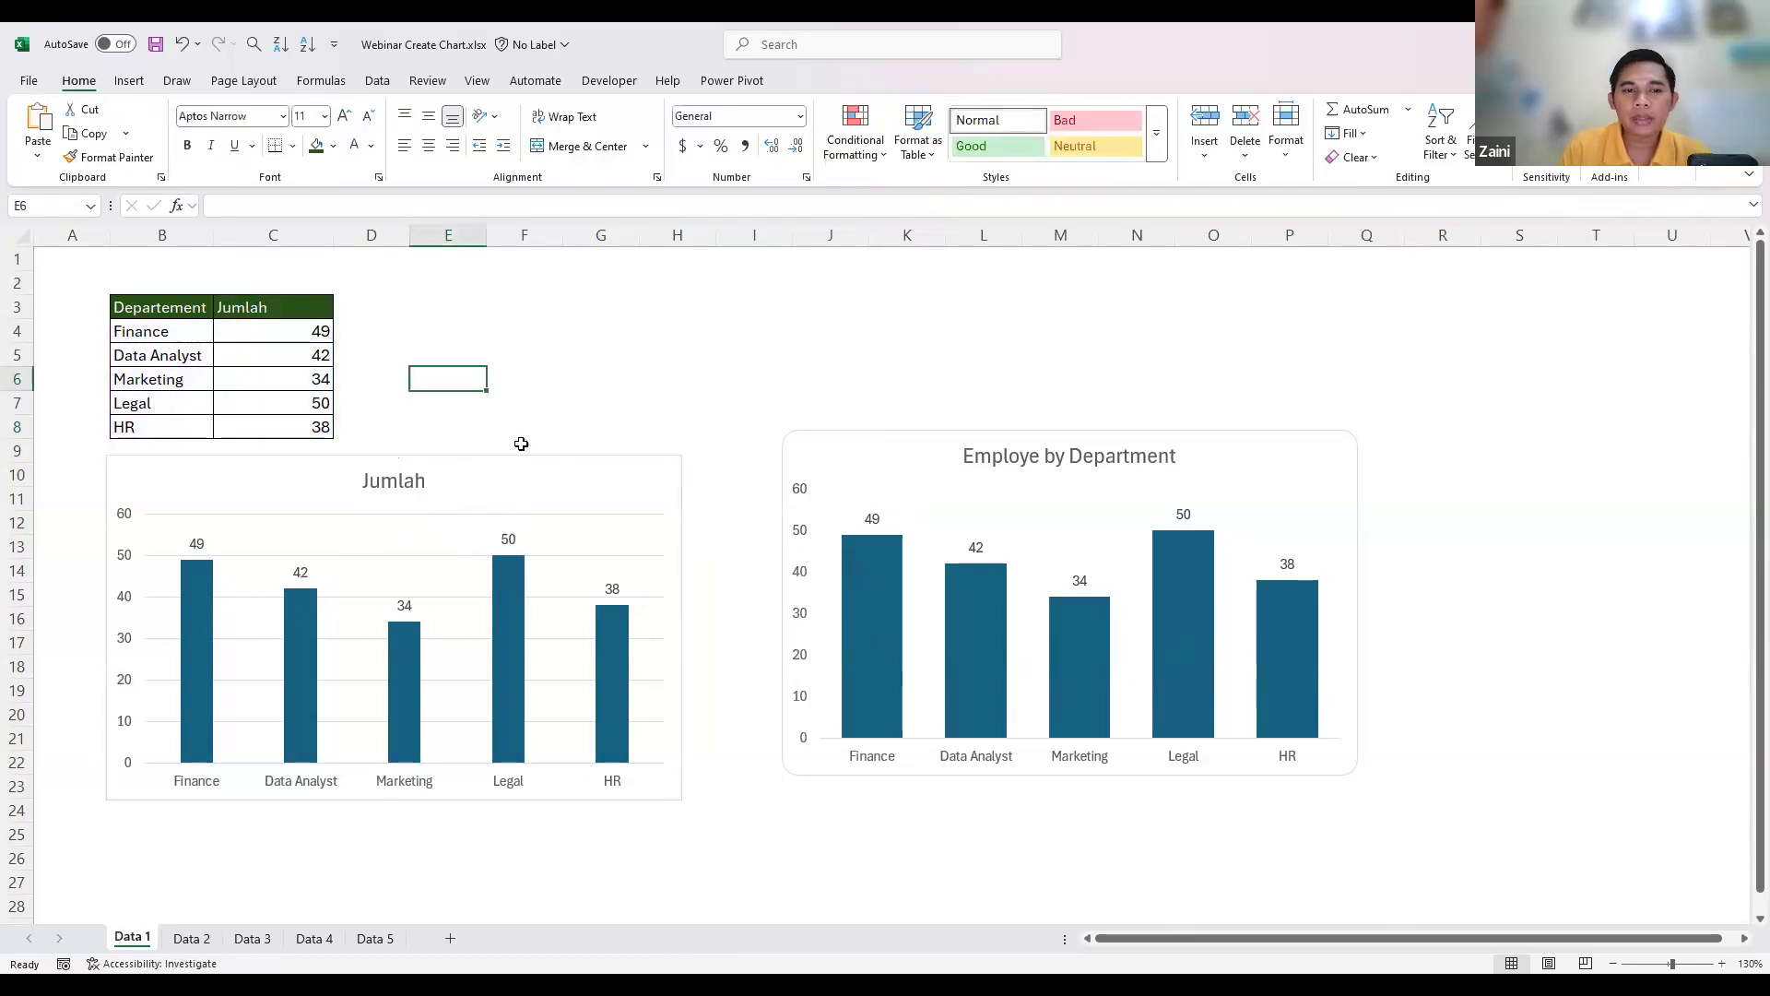
pyautogui.click(534, 469)
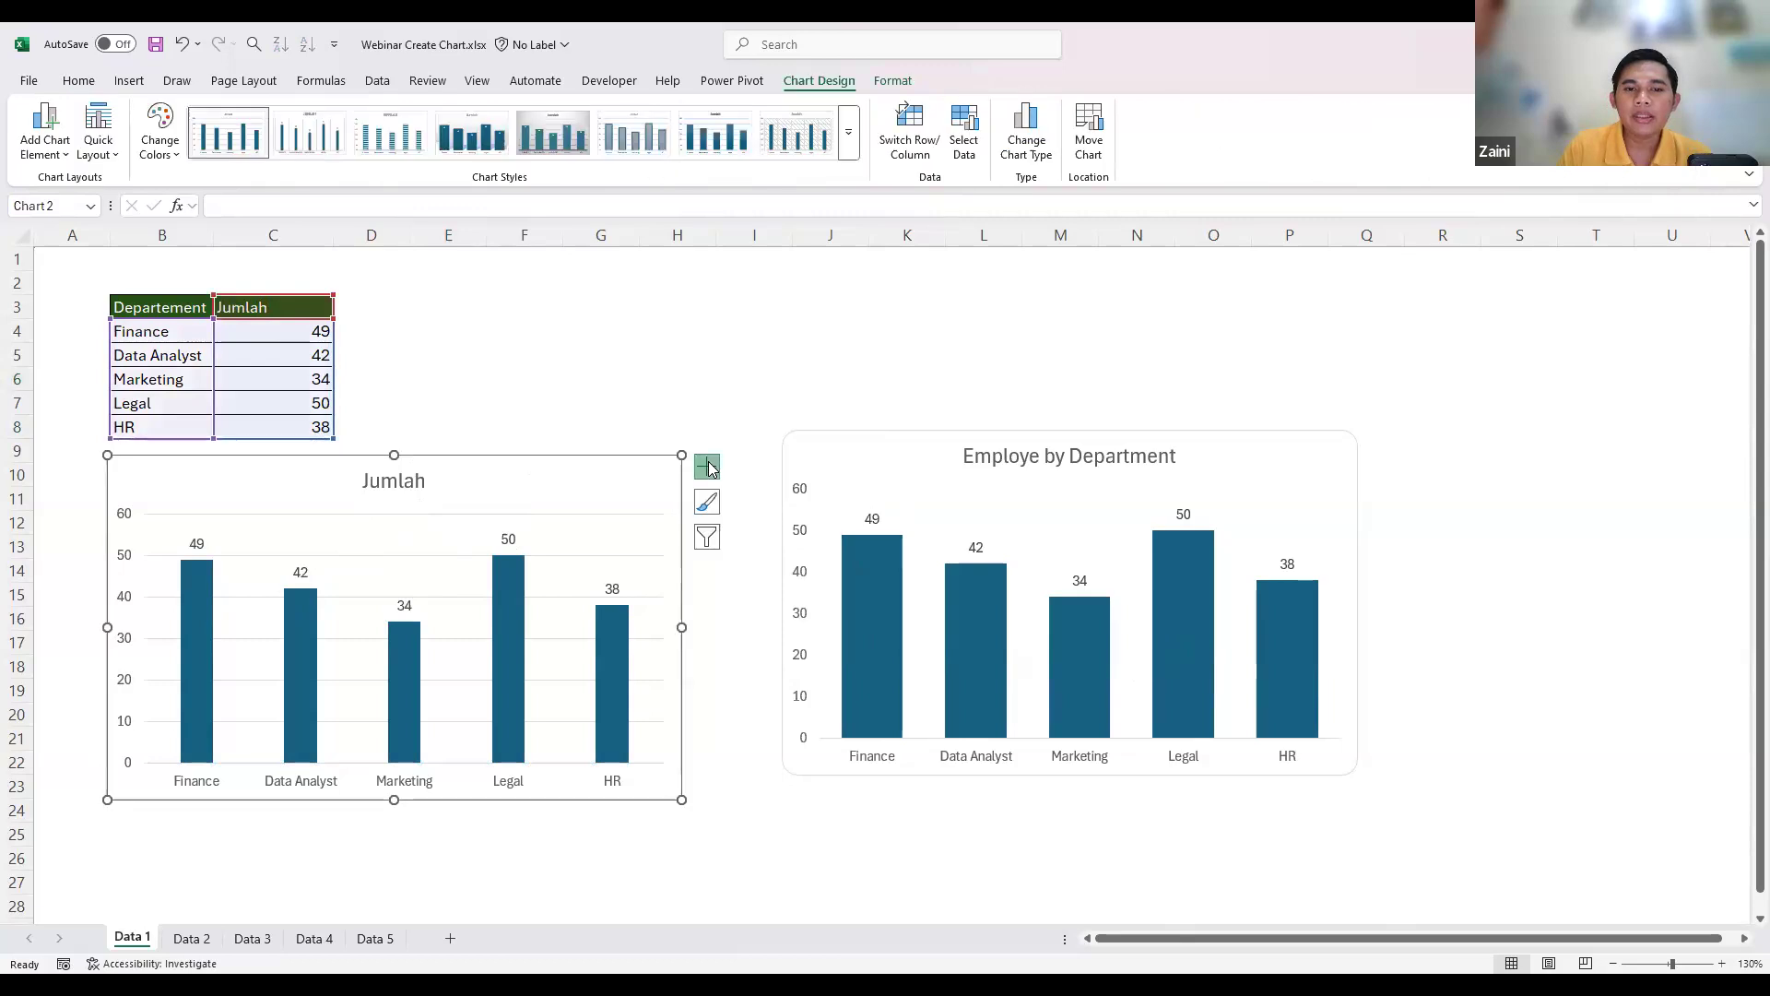
pyautogui.click(707, 468)
pyautogui.click(751, 545)
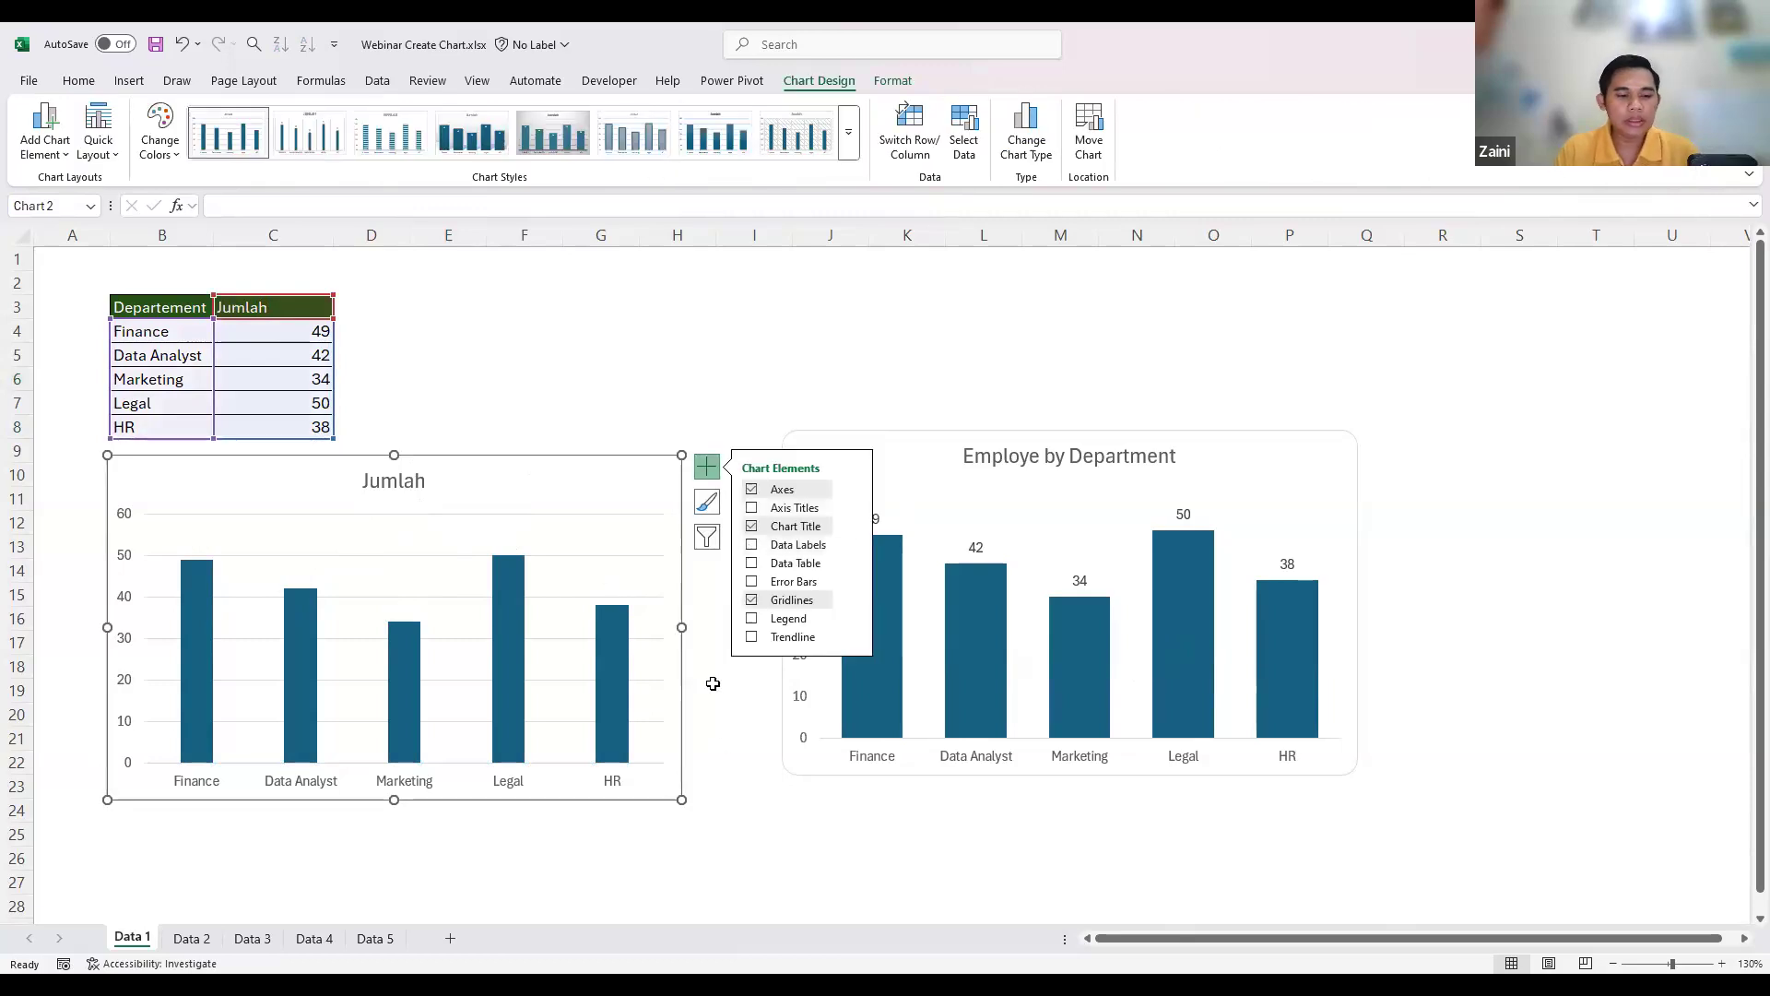
pyautogui.click(751, 545)
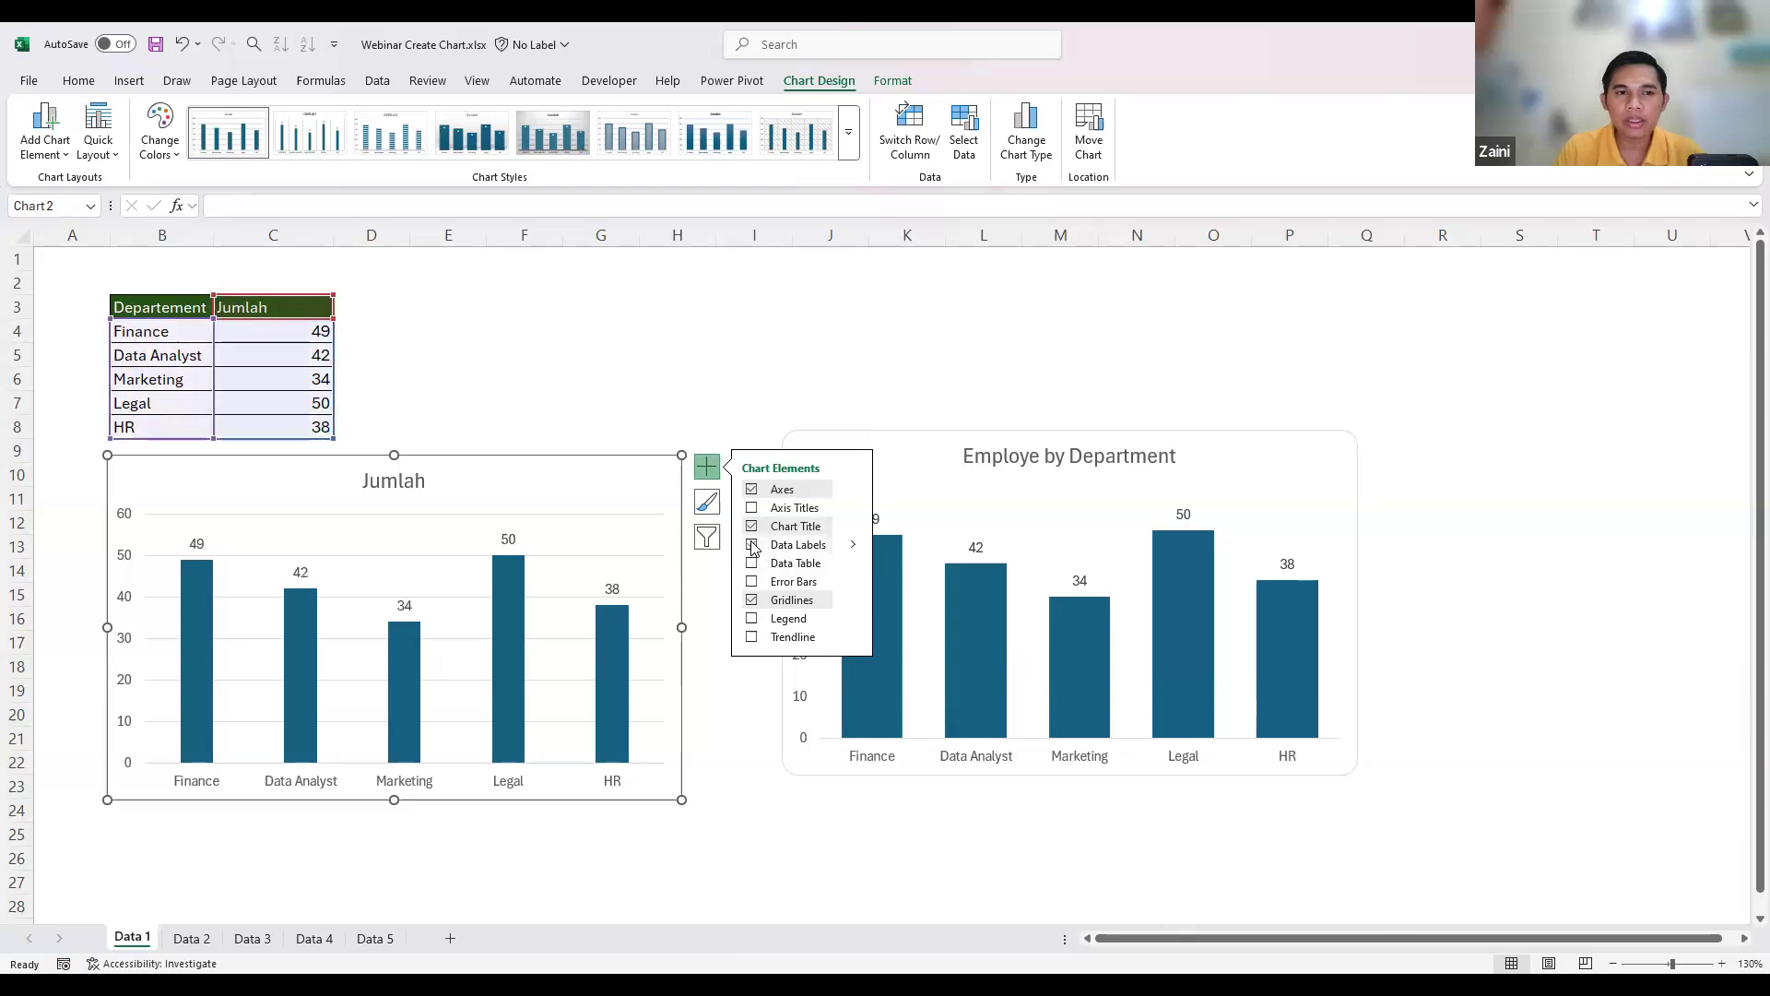
pyautogui.click(539, 385)
pyautogui.click(572, 371)
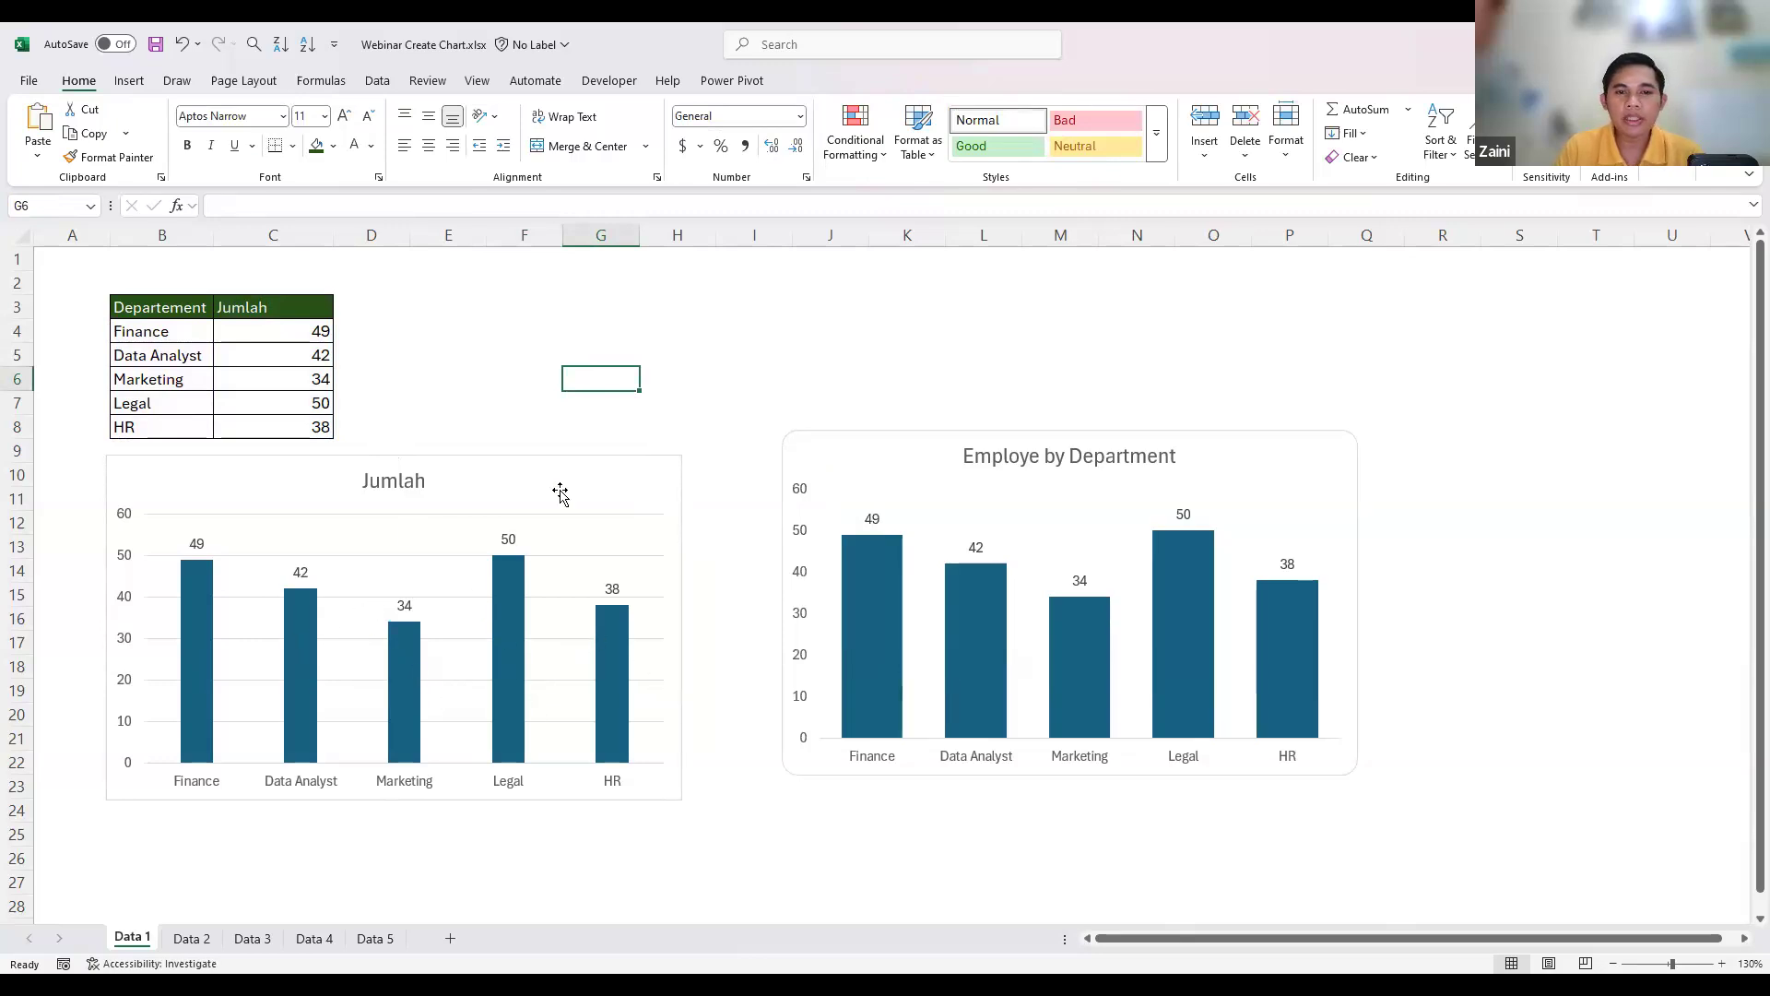
# - Widen the columns of the Jumlah chart by setting the series Gap Width to 30%
pyautogui.click(602, 671)
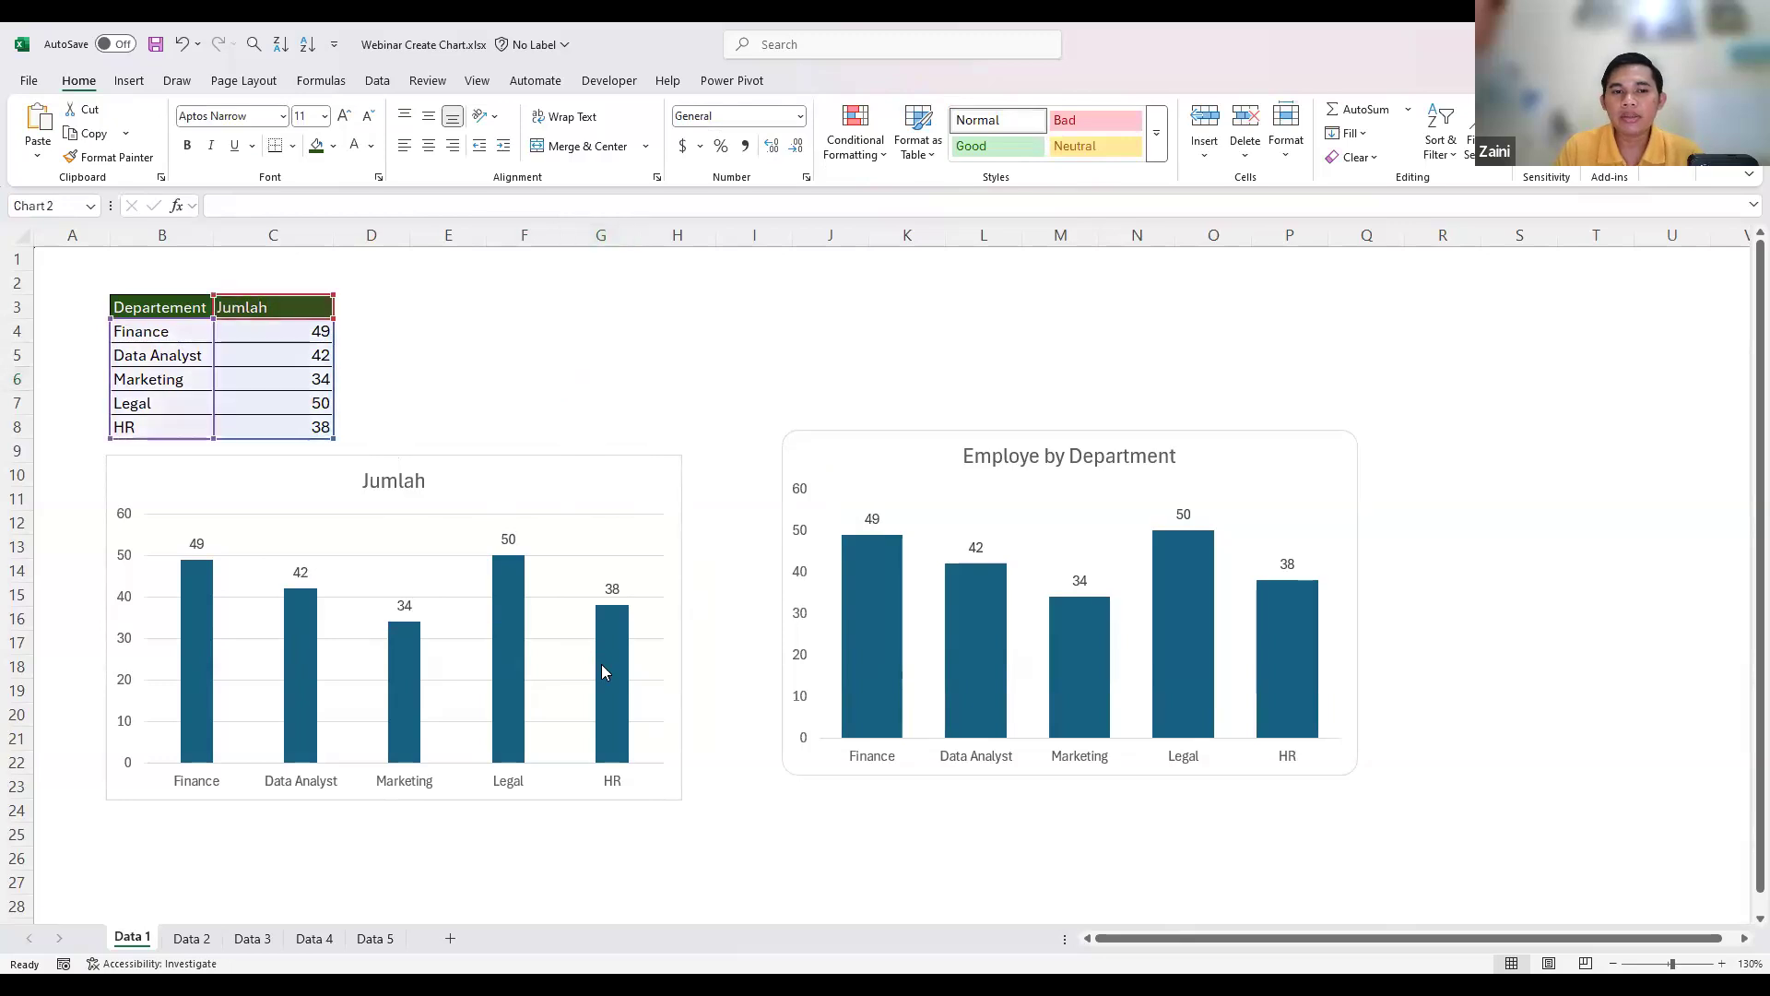
pyautogui.click(602, 664)
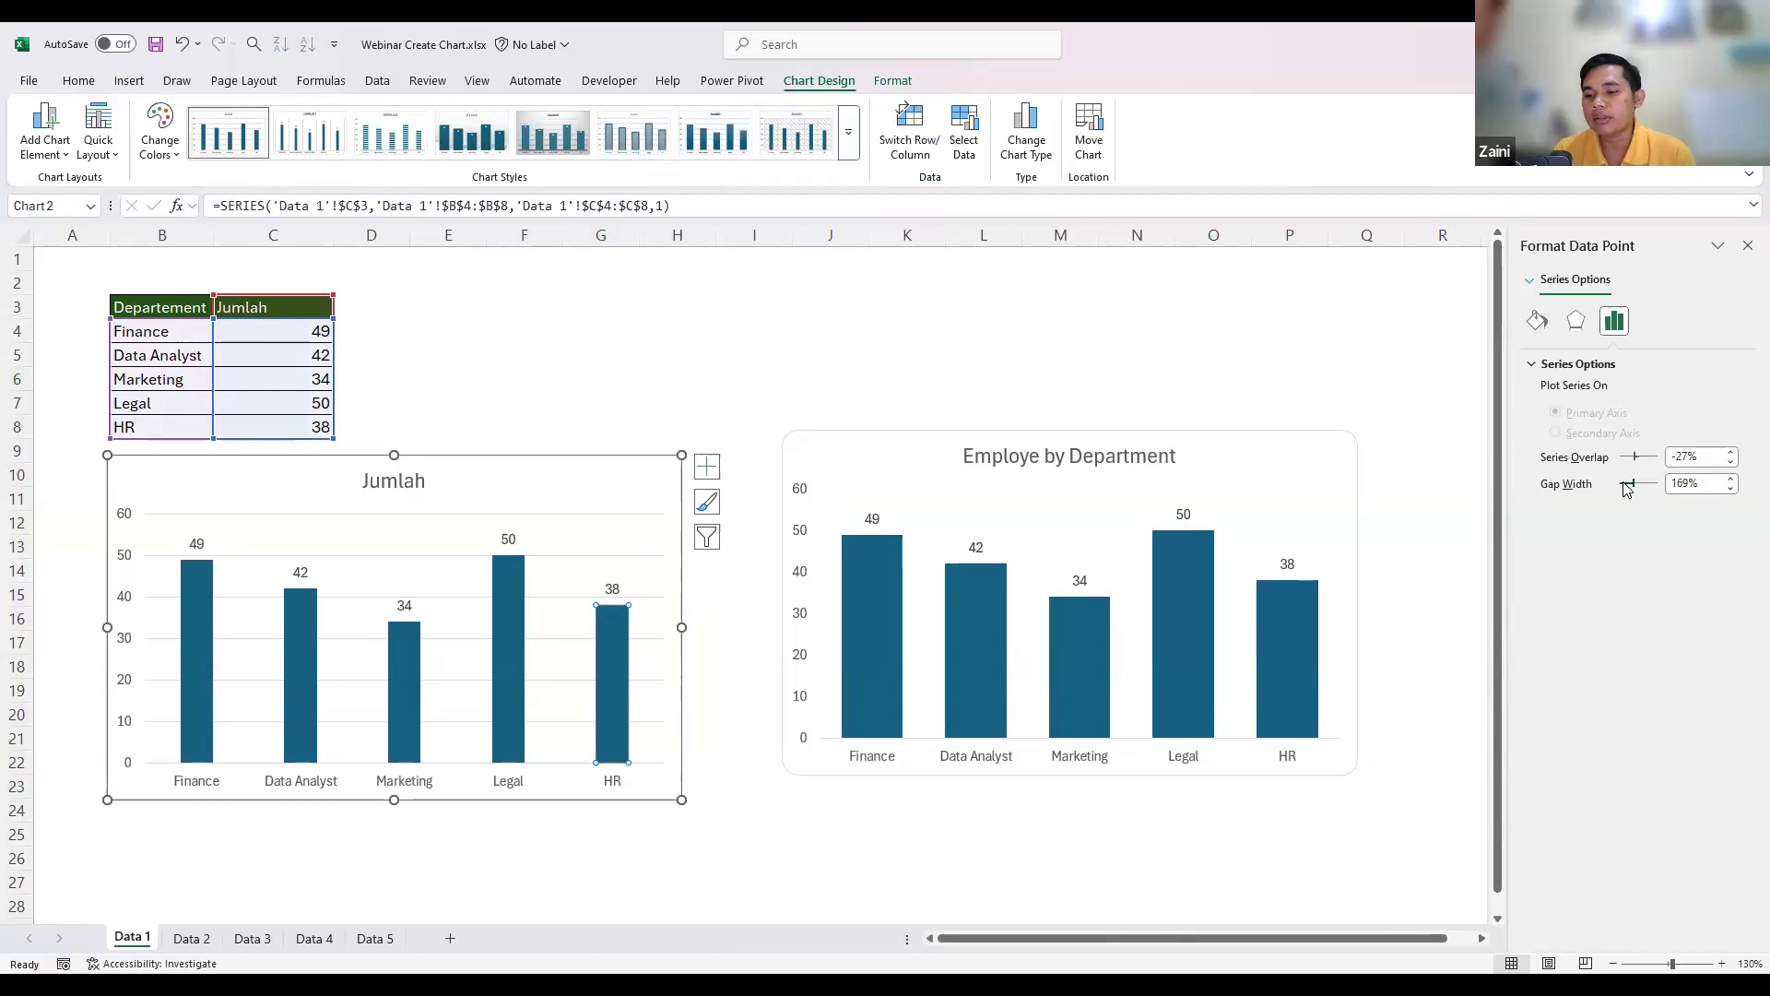
pyautogui.moveTo(1626, 489); pyautogui.dragTo(1625, 490)
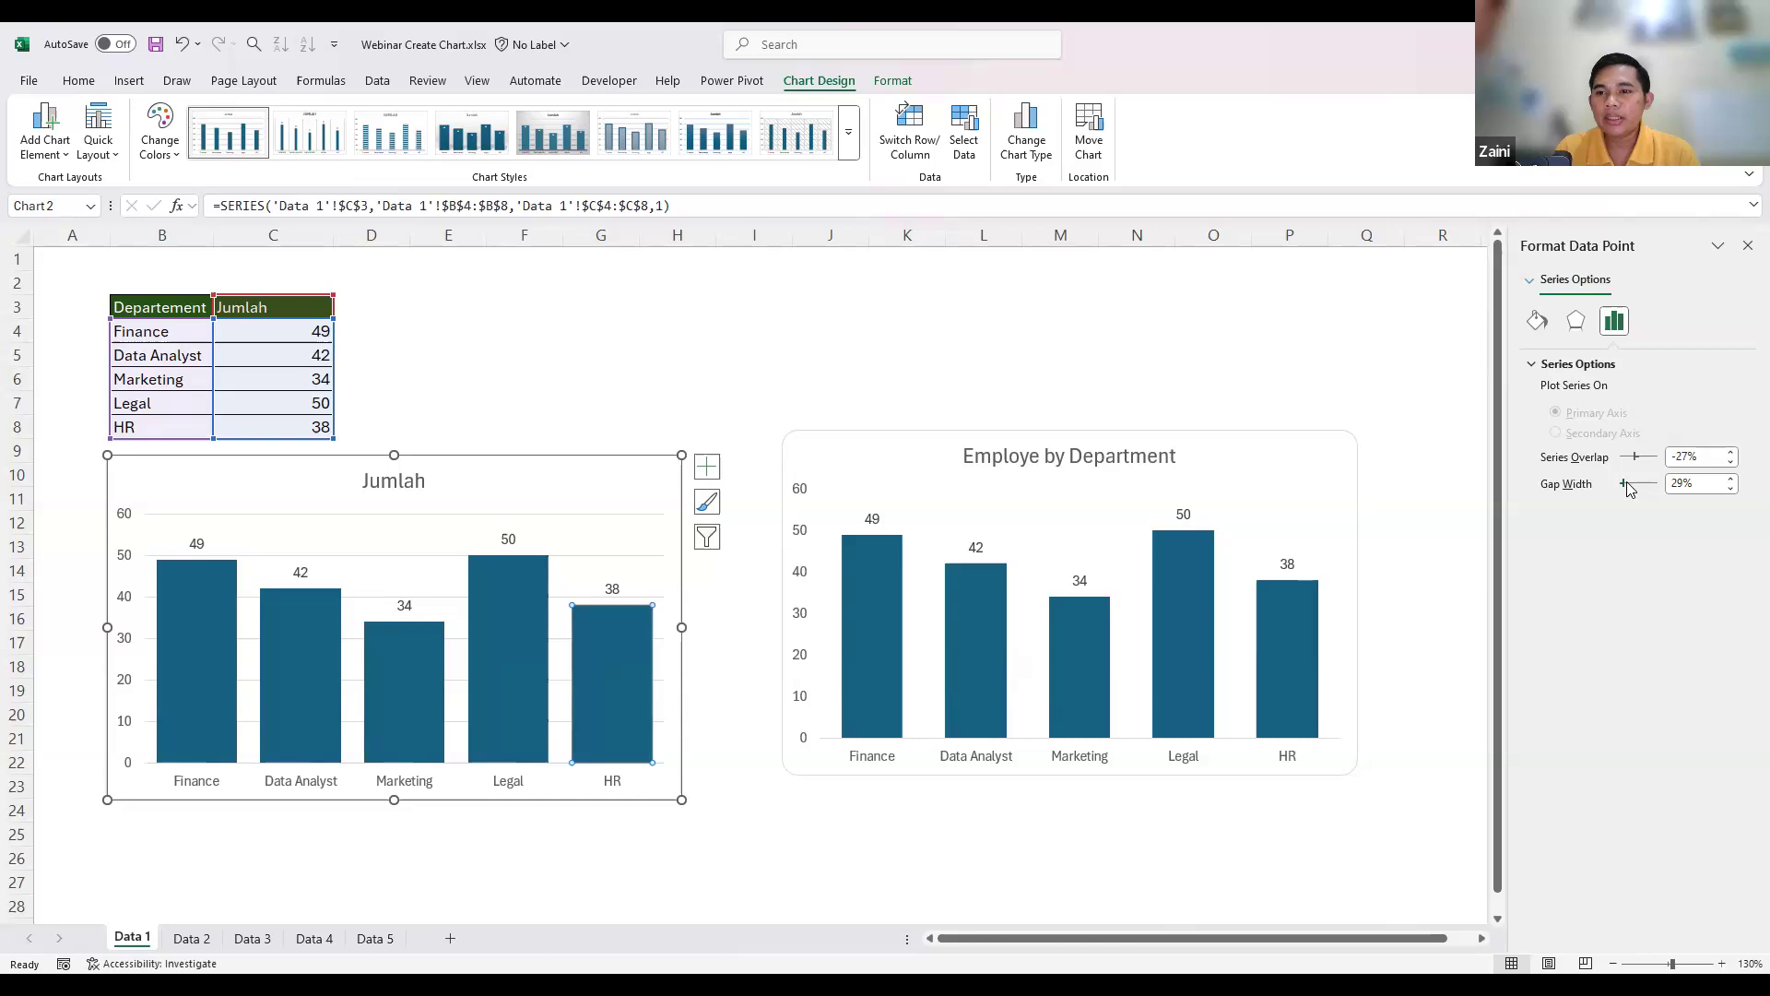
pyautogui.moveTo(1626, 488); pyautogui.dragTo(1627, 489)
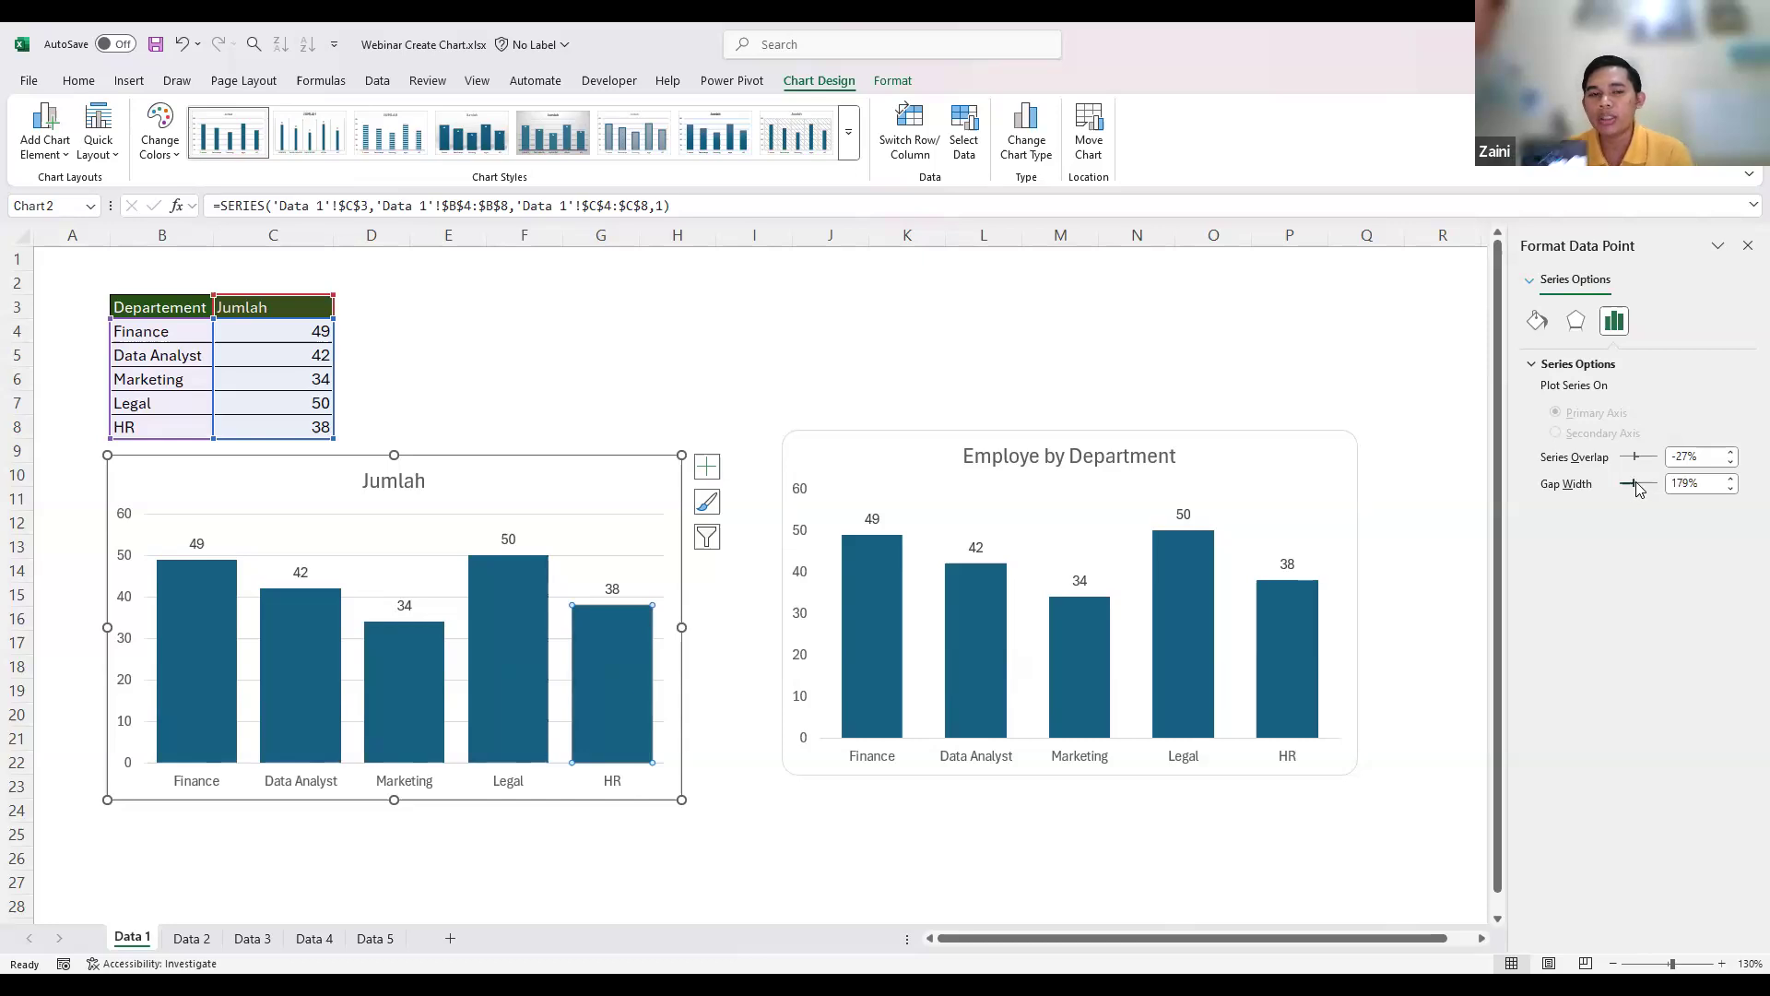
pyautogui.moveTo(1637, 489); pyautogui.dragTo(1630, 488)
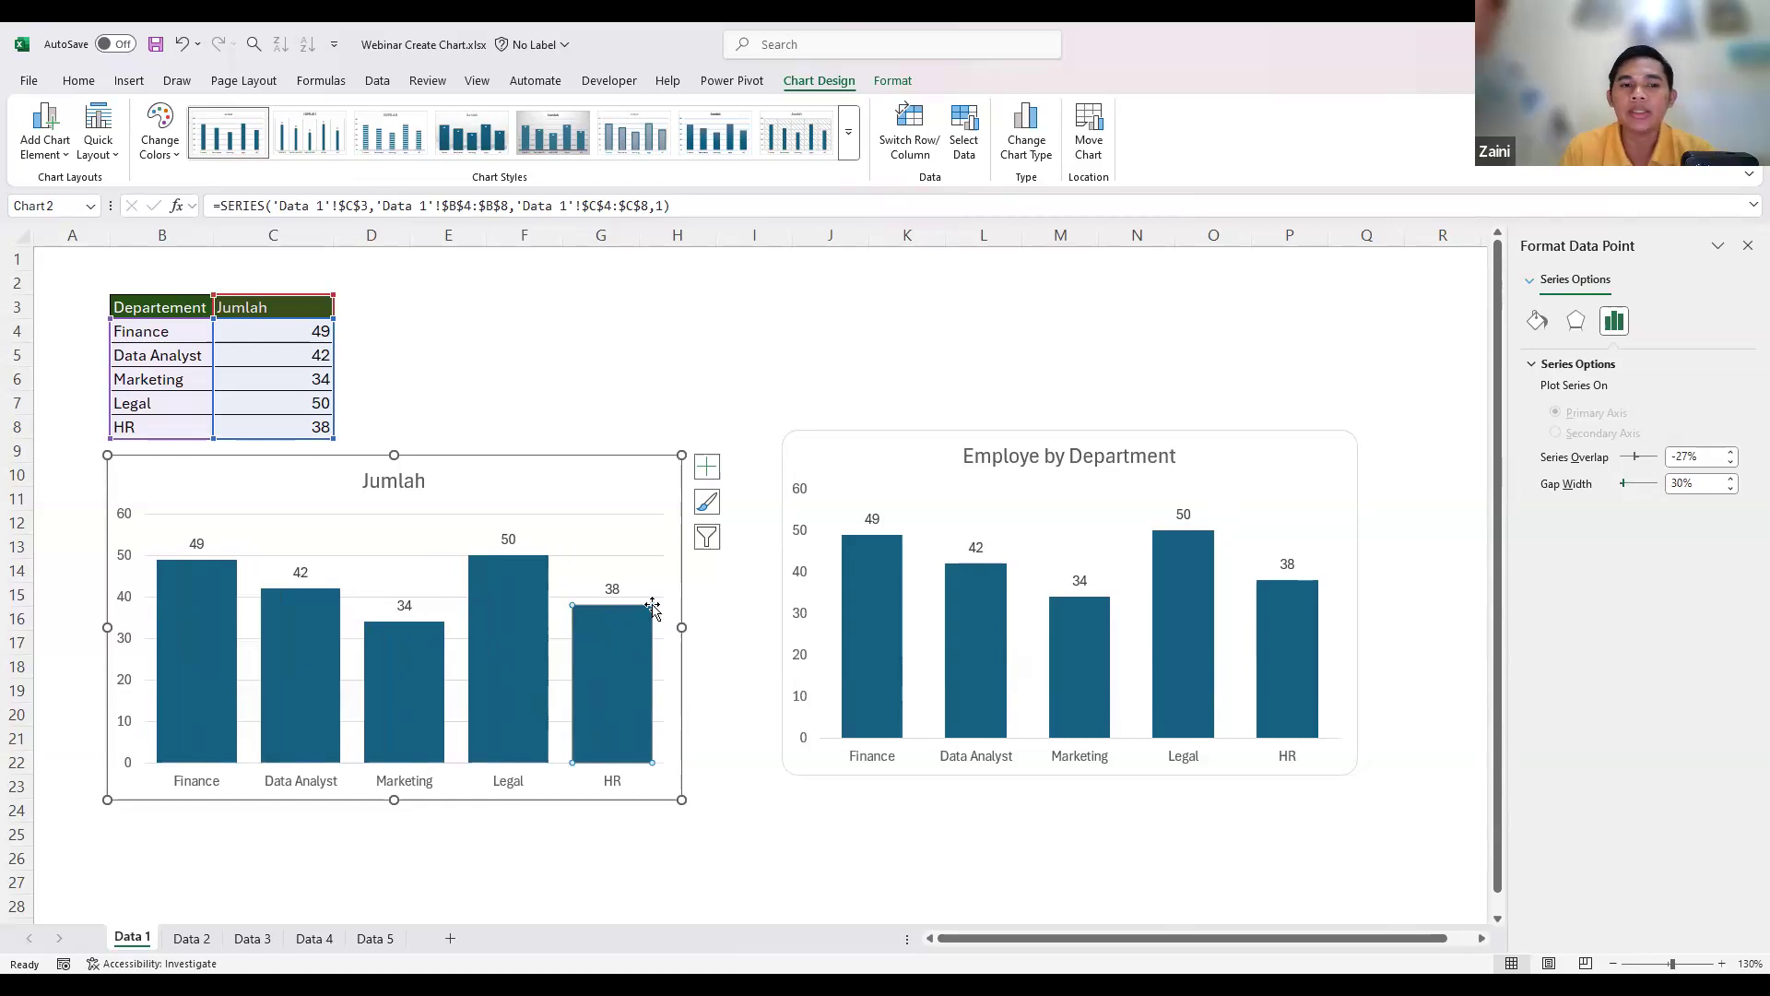
pyautogui.press('Escape')
pyautogui.press('Escape')
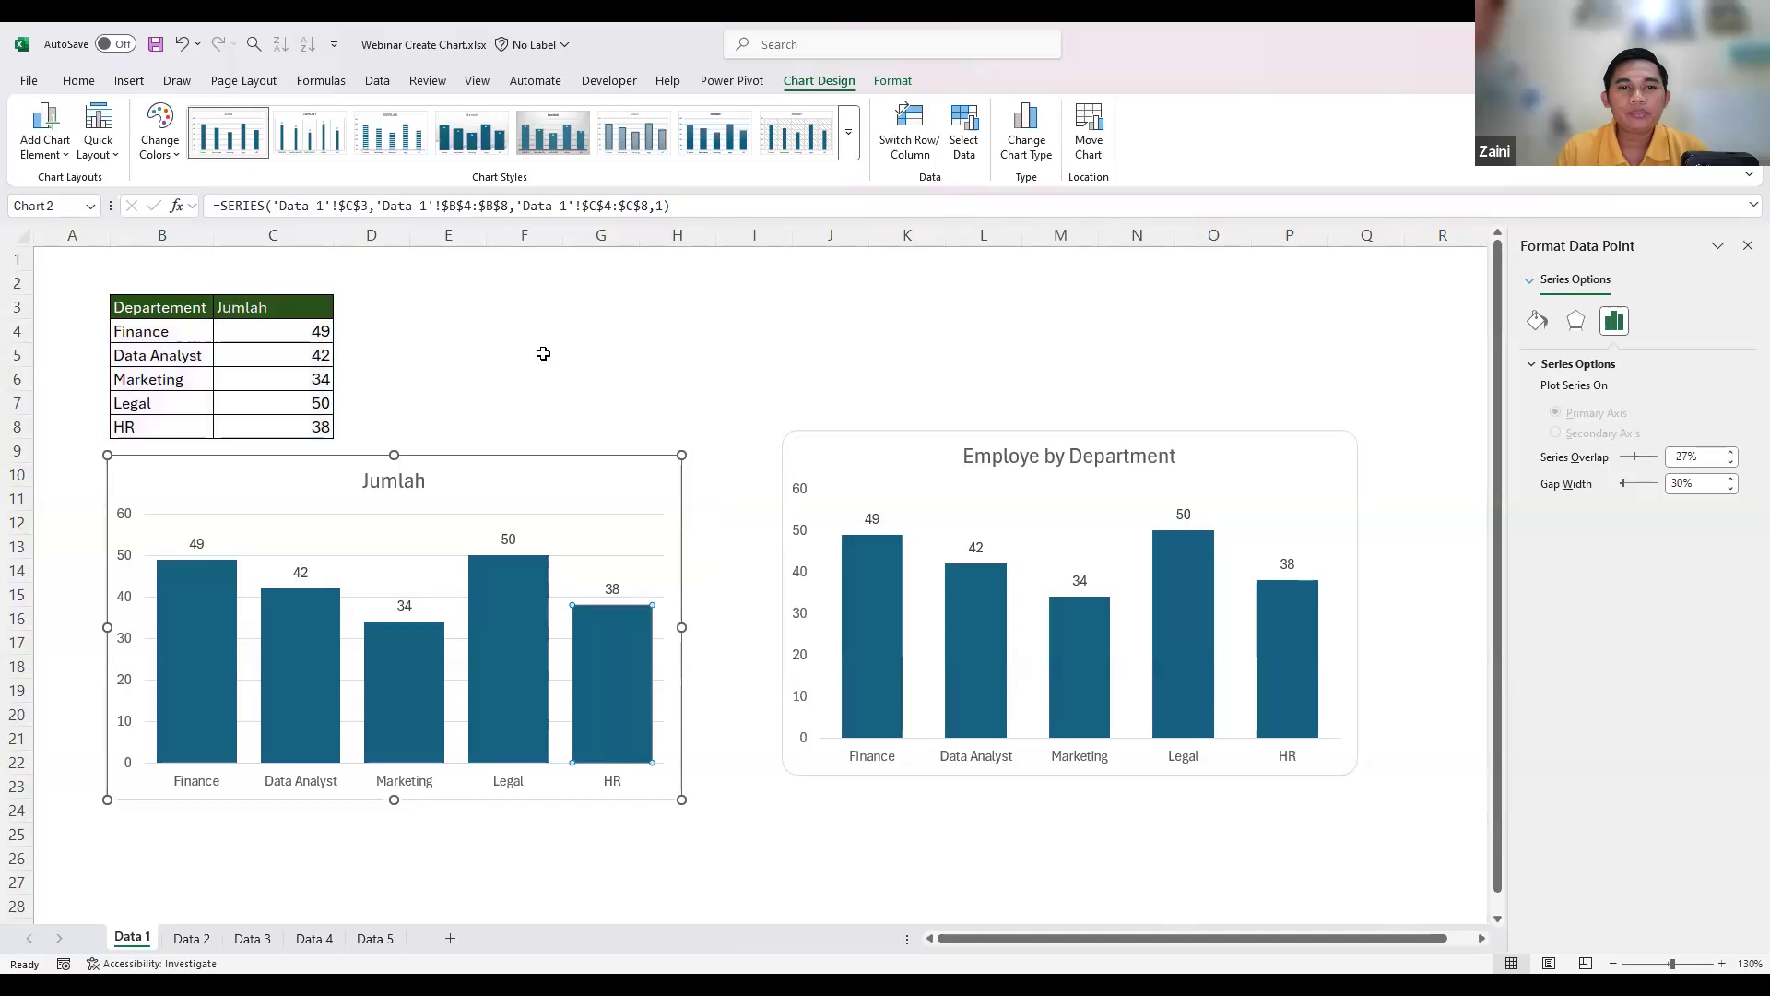
pyautogui.click(493, 503)
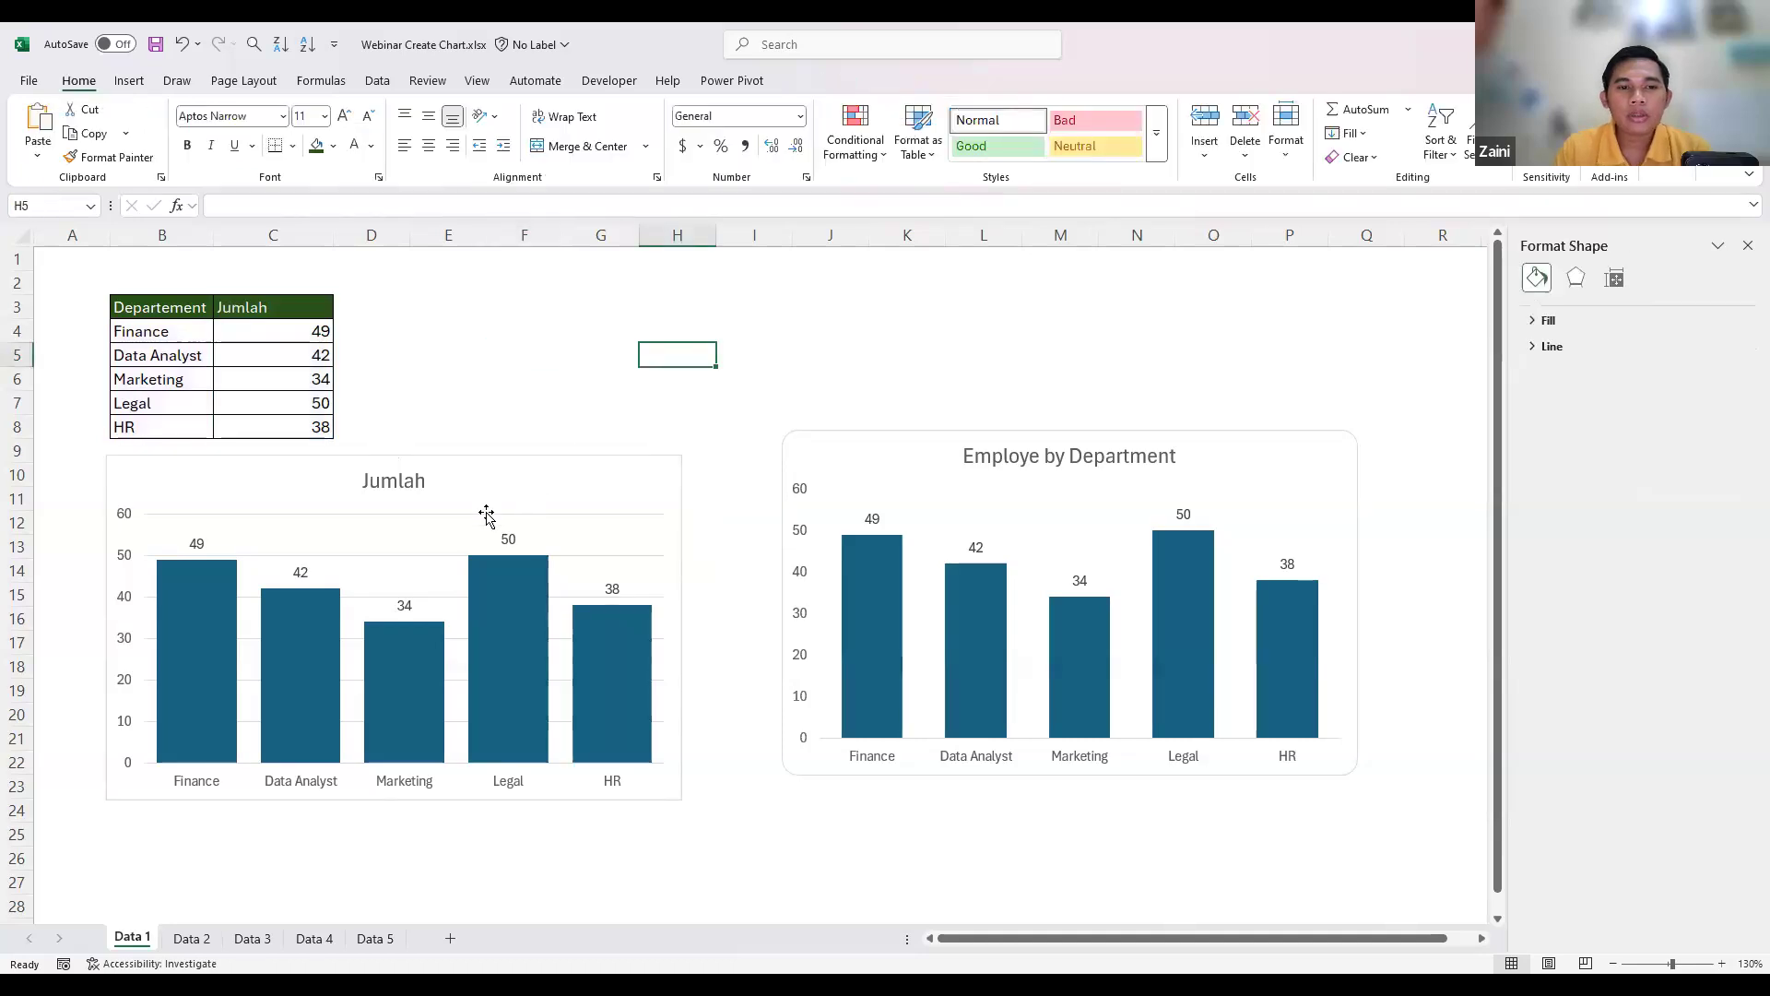
pyautogui.click(572, 337)
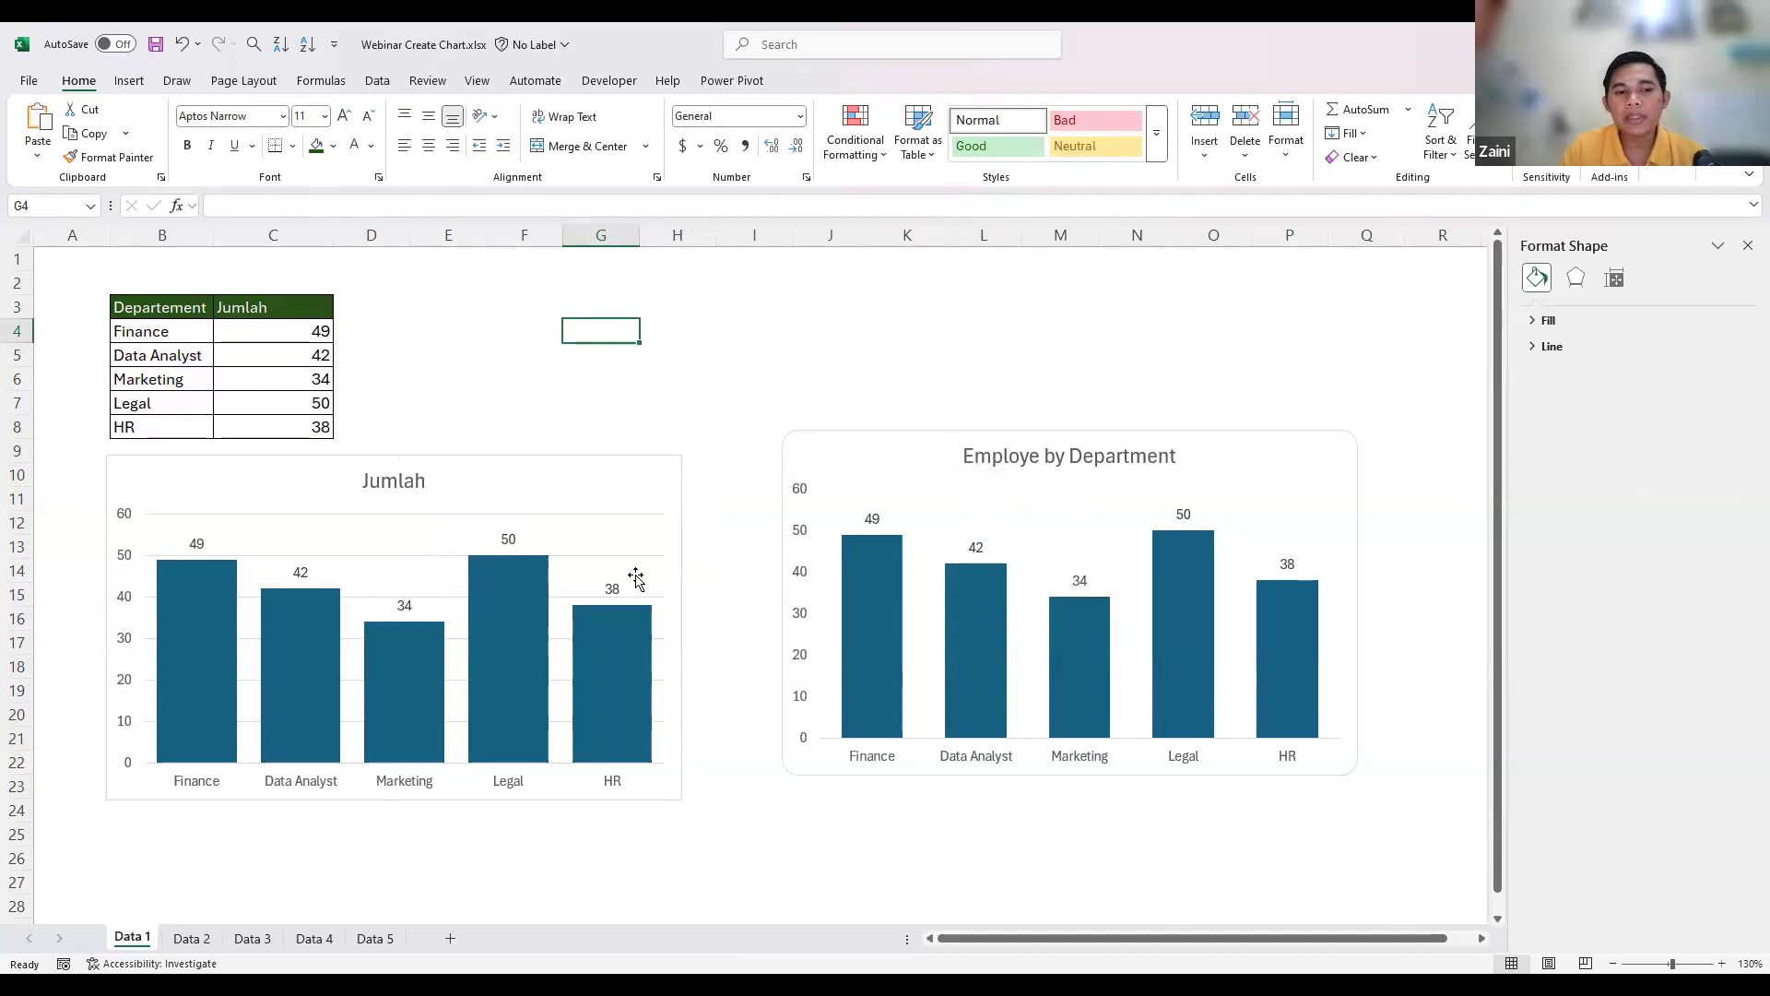
# - Delete the major gridlines from the Jumlah chart
pyautogui.click(591, 516)
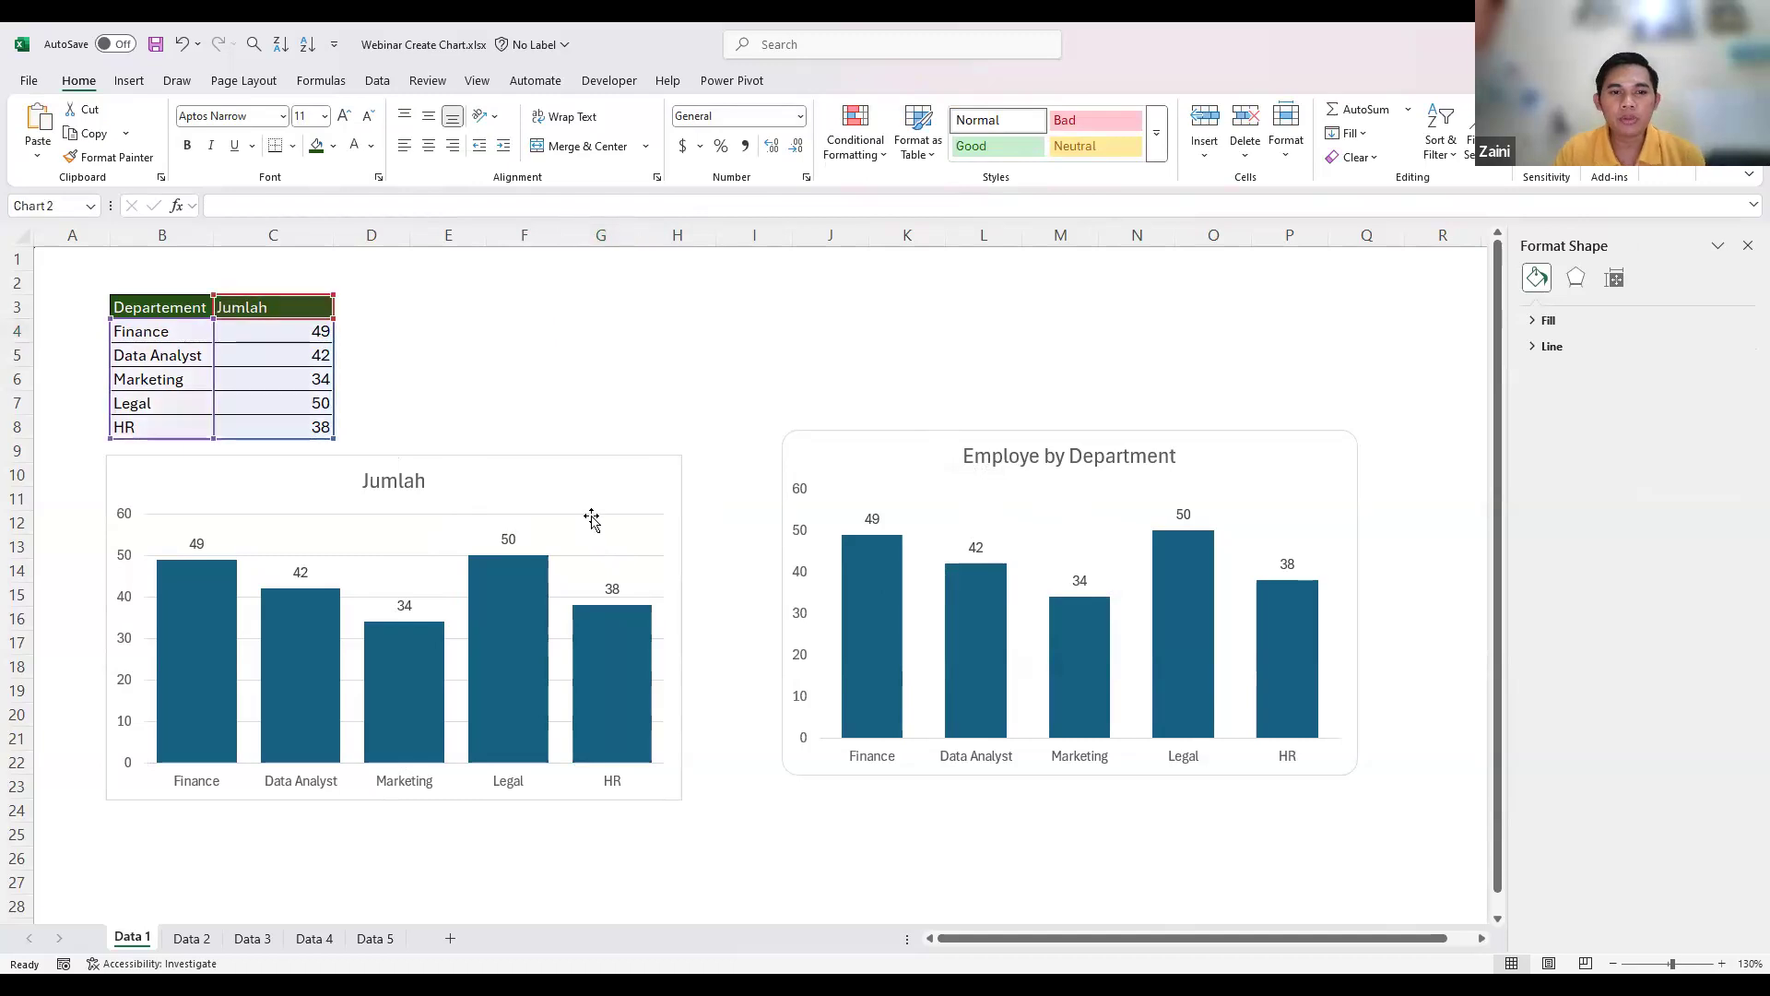
pyautogui.click(608, 556)
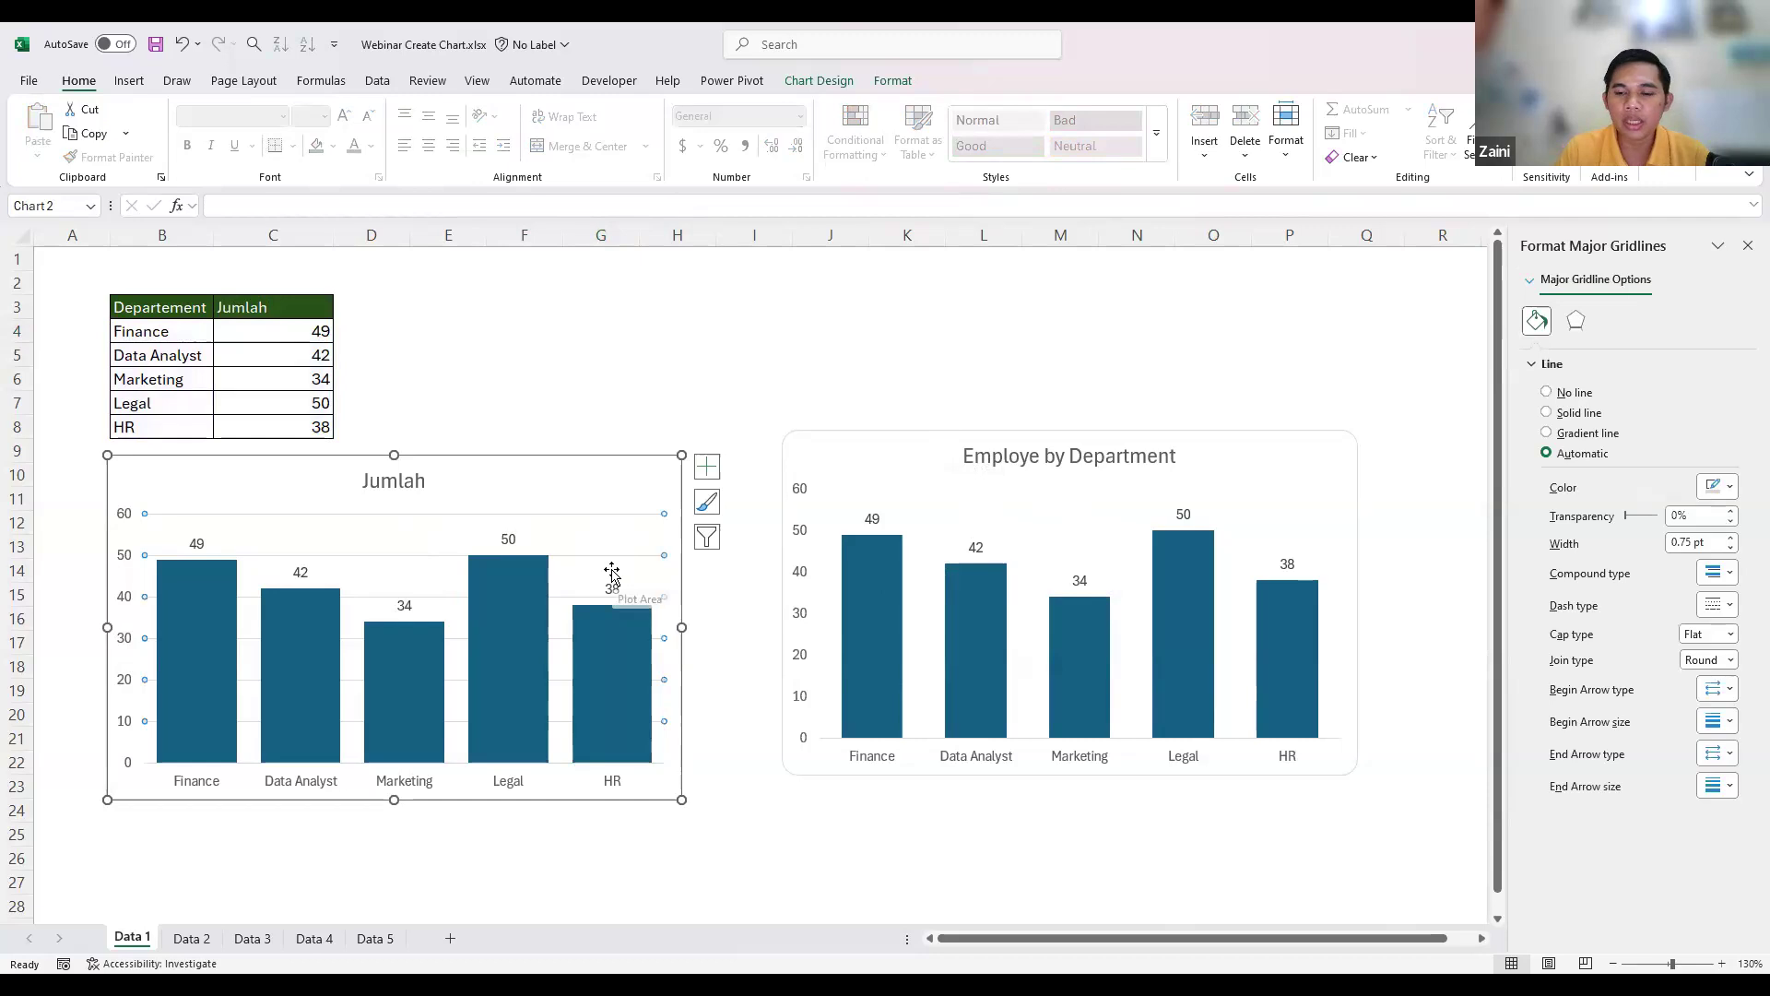
pyautogui.press('Escape')
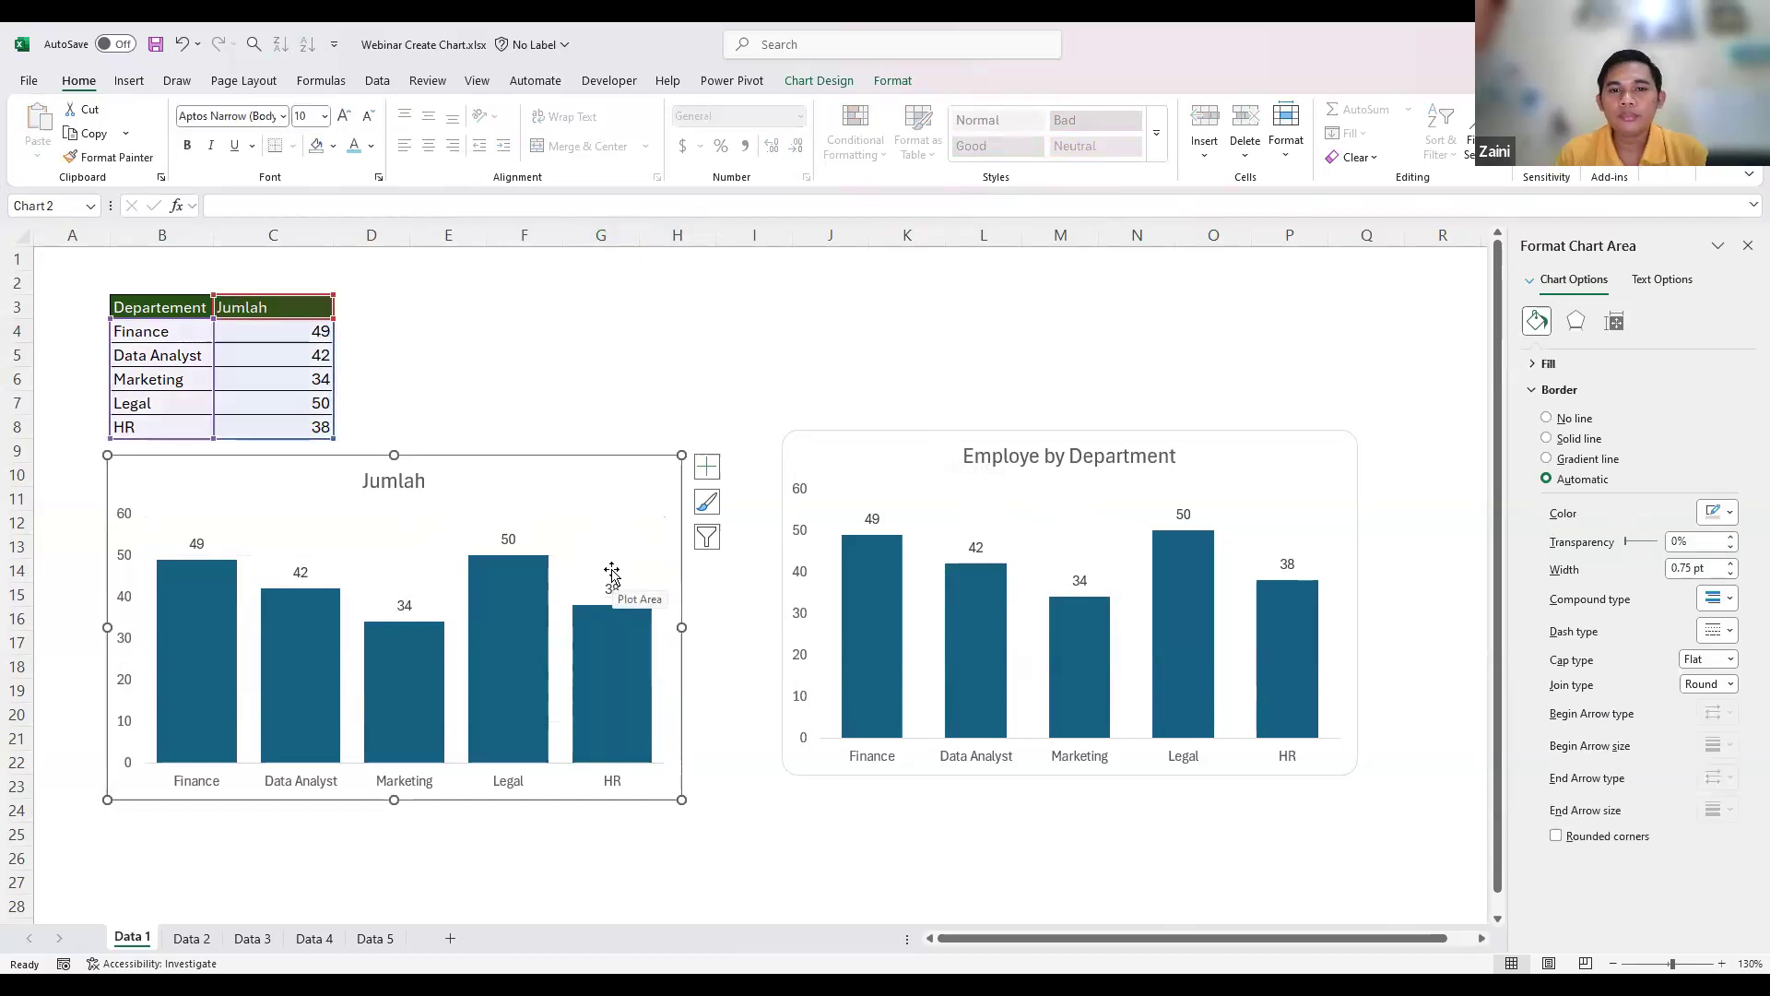
pyautogui.click(660, 387)
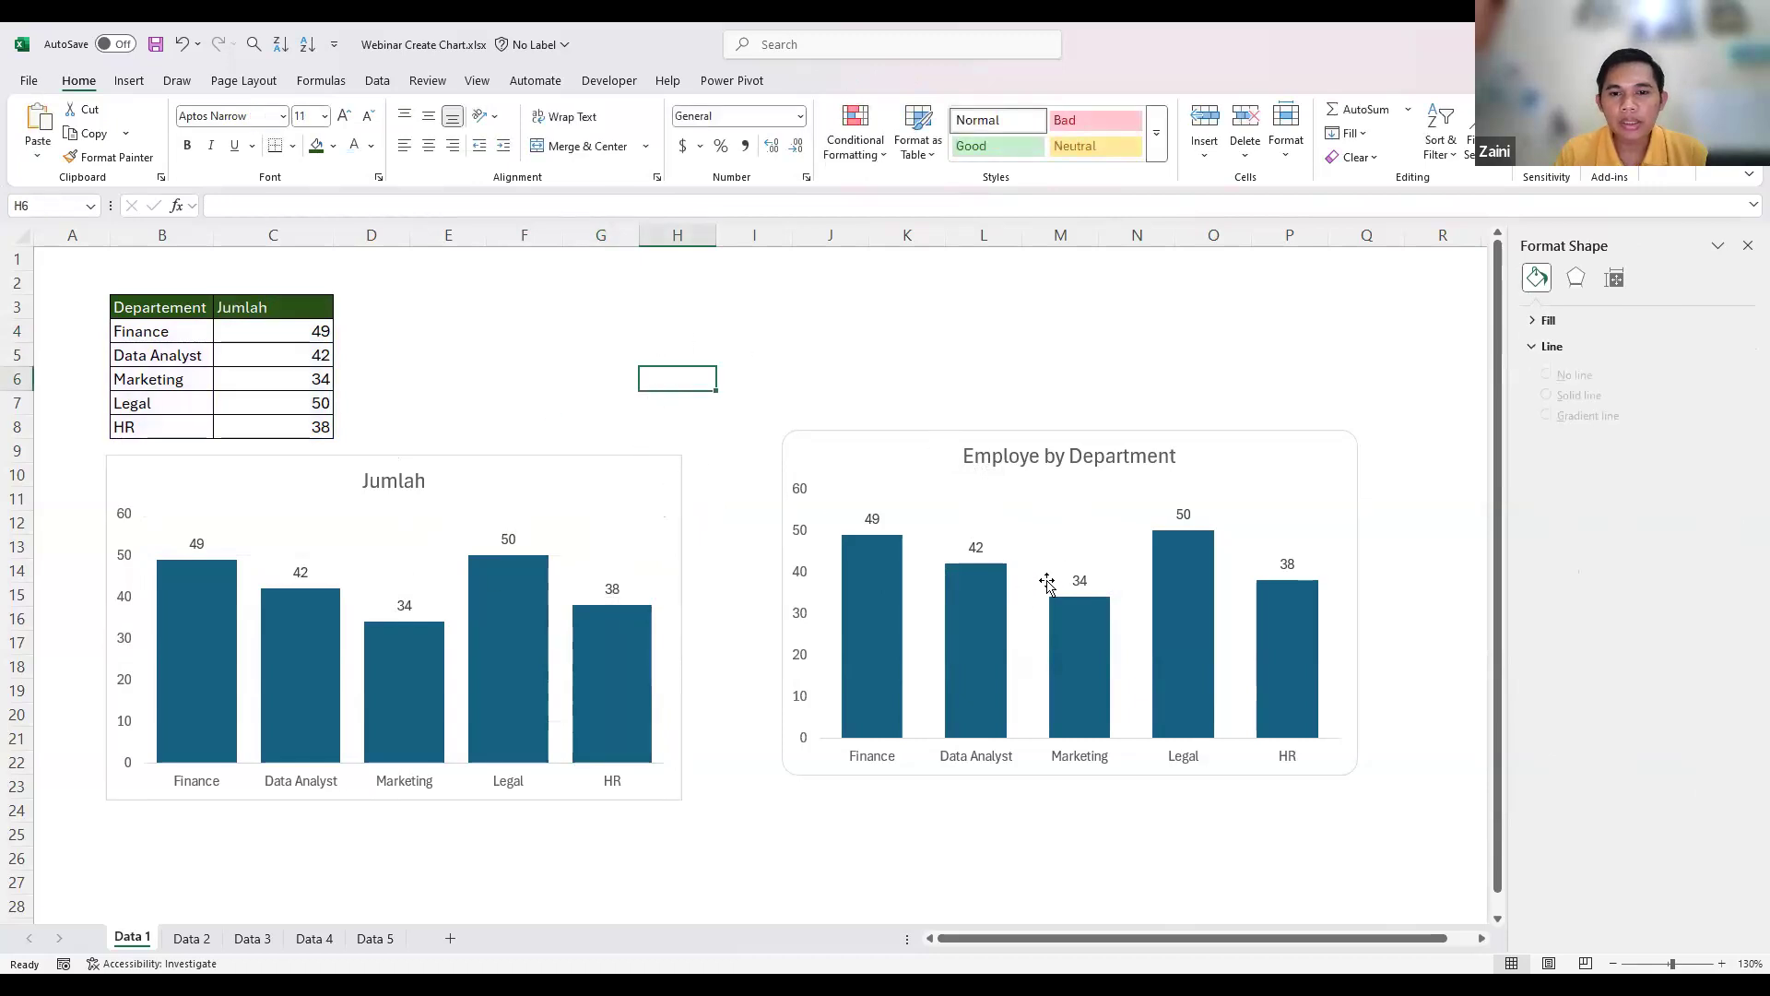
pyautogui.click(472, 406)
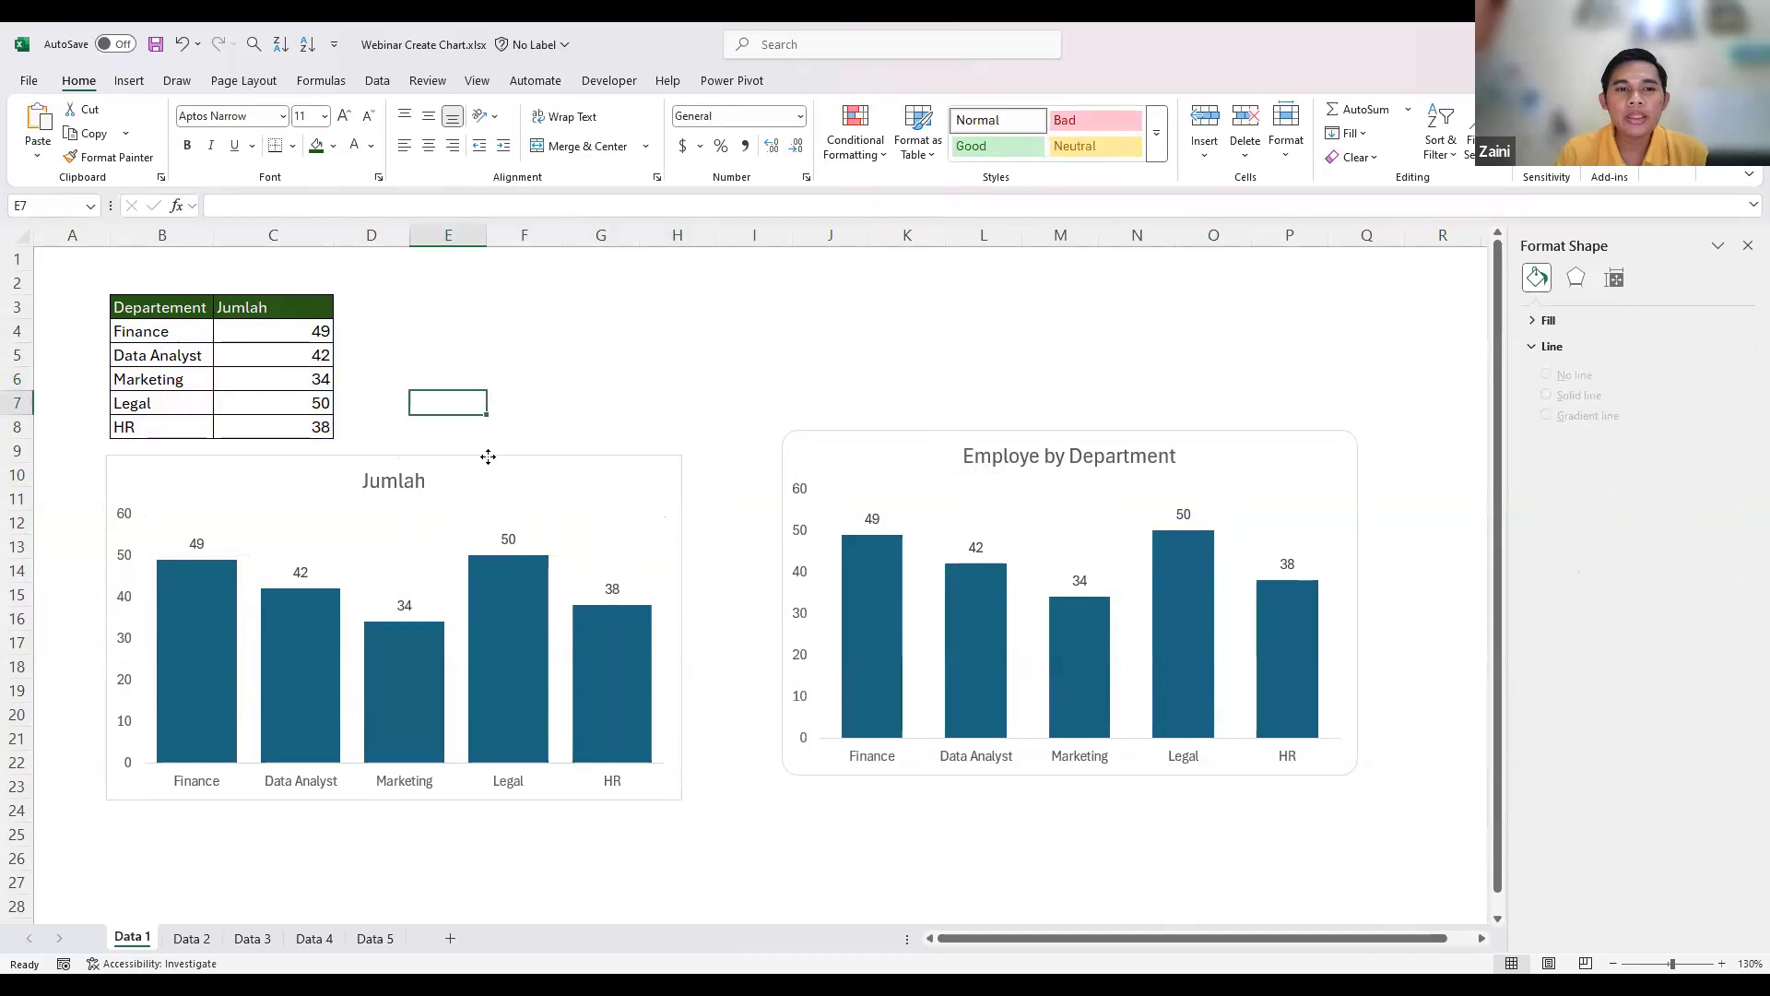
# - Give the Jumlah chart's border rounded corners
pyautogui.click(512, 455)
pyautogui.click(650, 388)
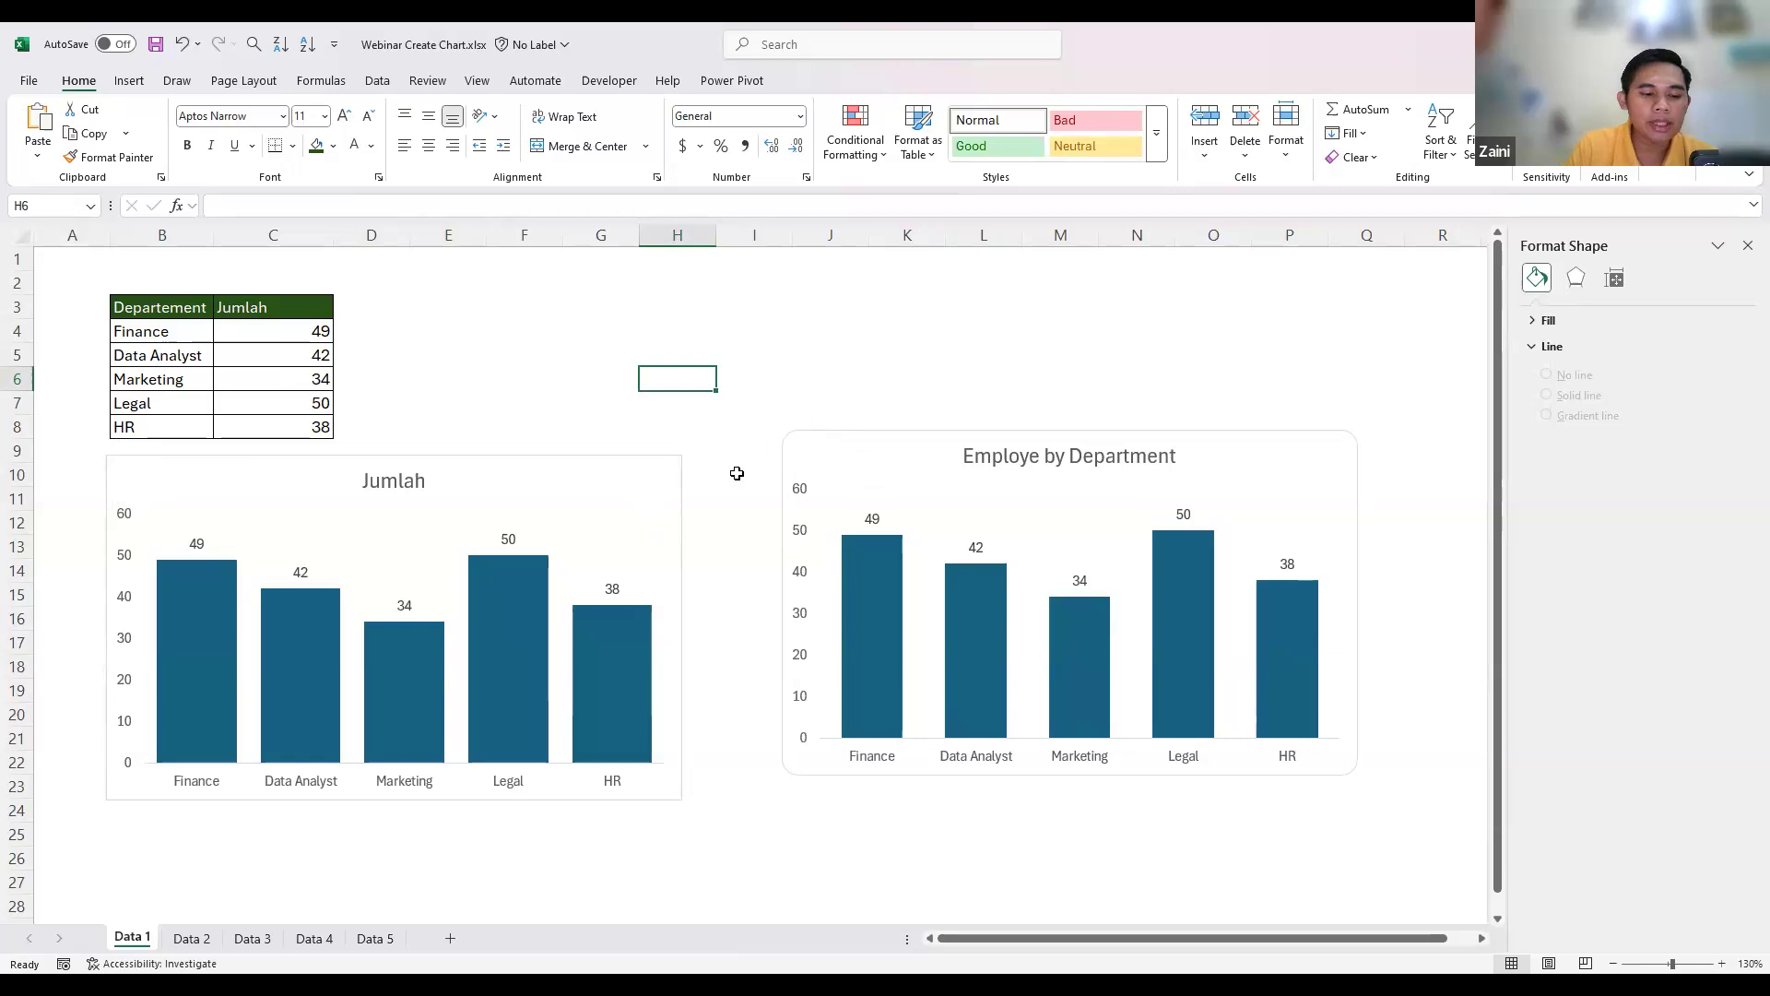
pyautogui.click(655, 451)
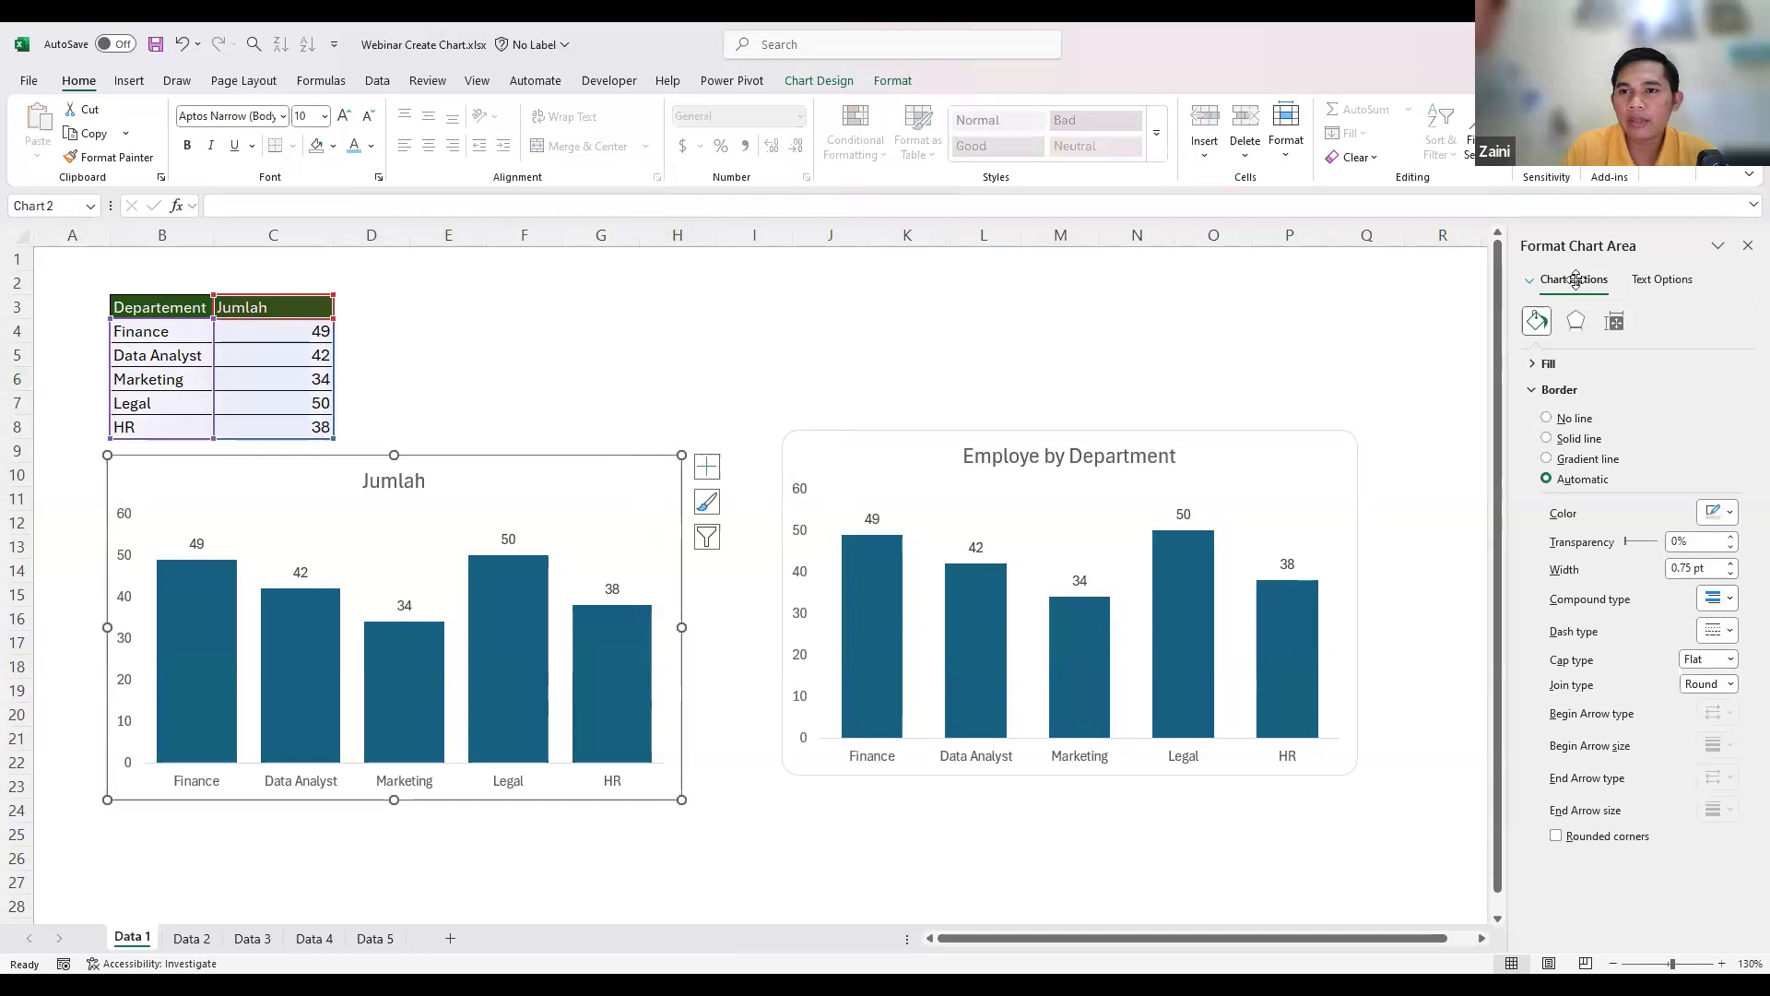
pyautogui.click(1557, 837)
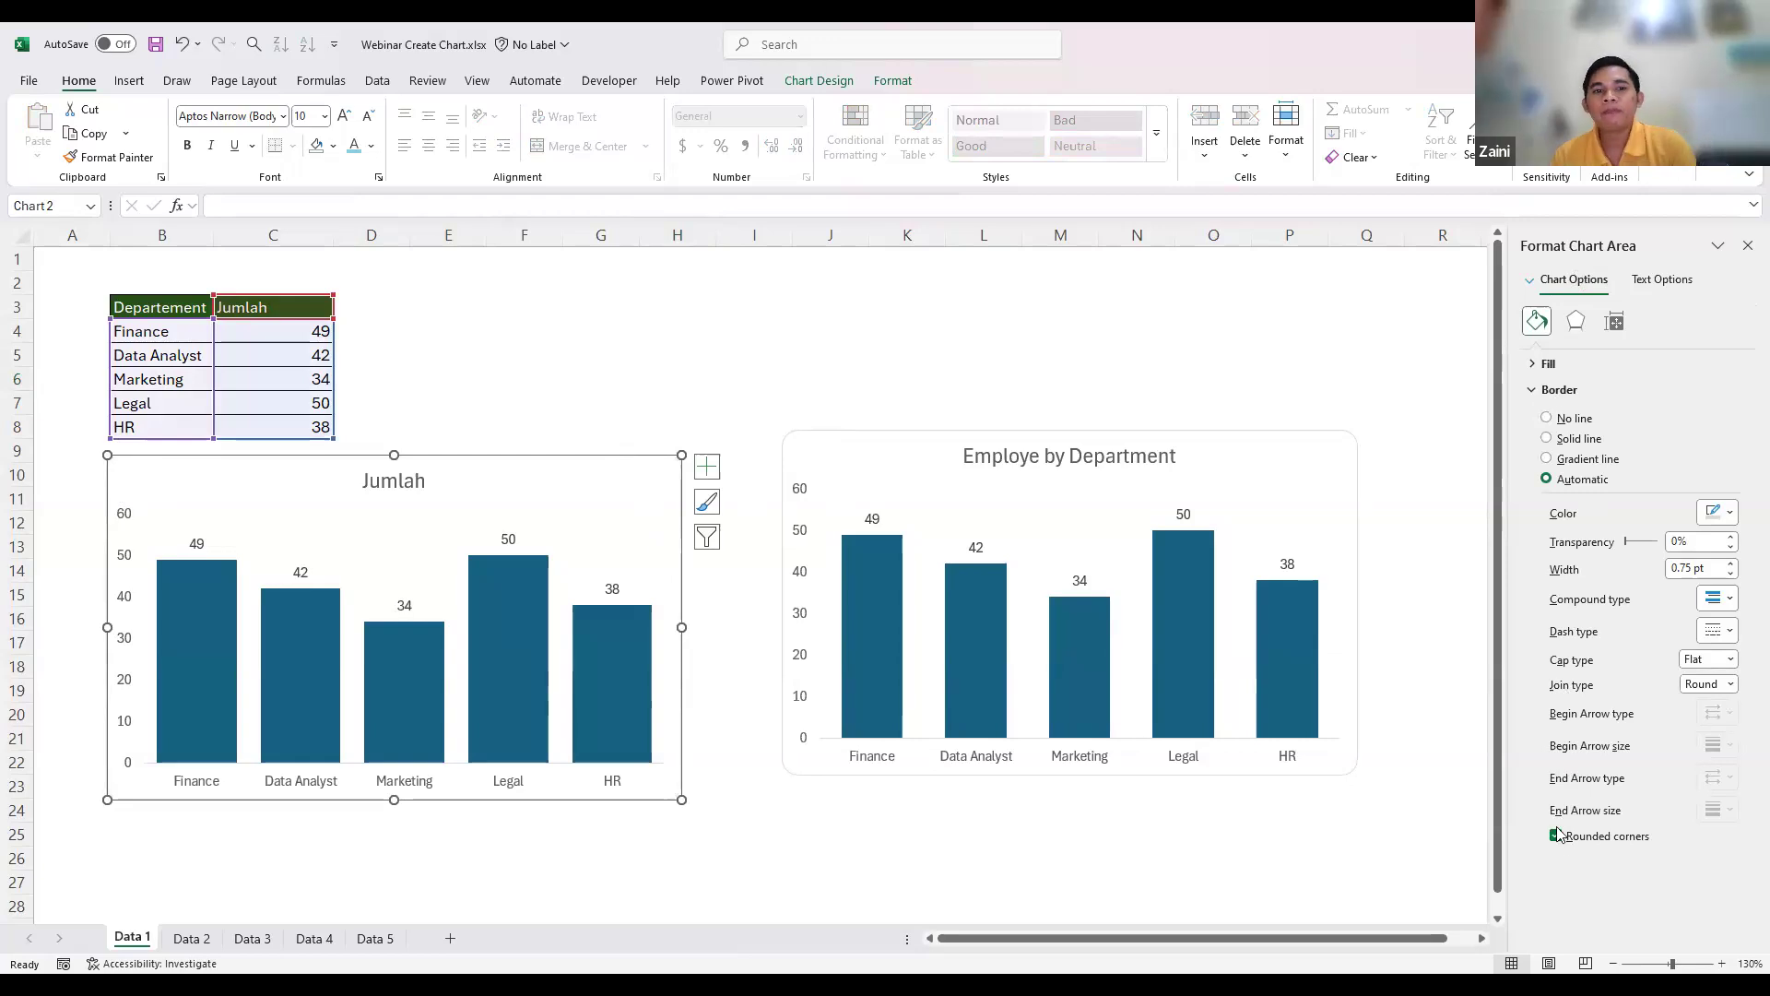
pyautogui.click(643, 384)
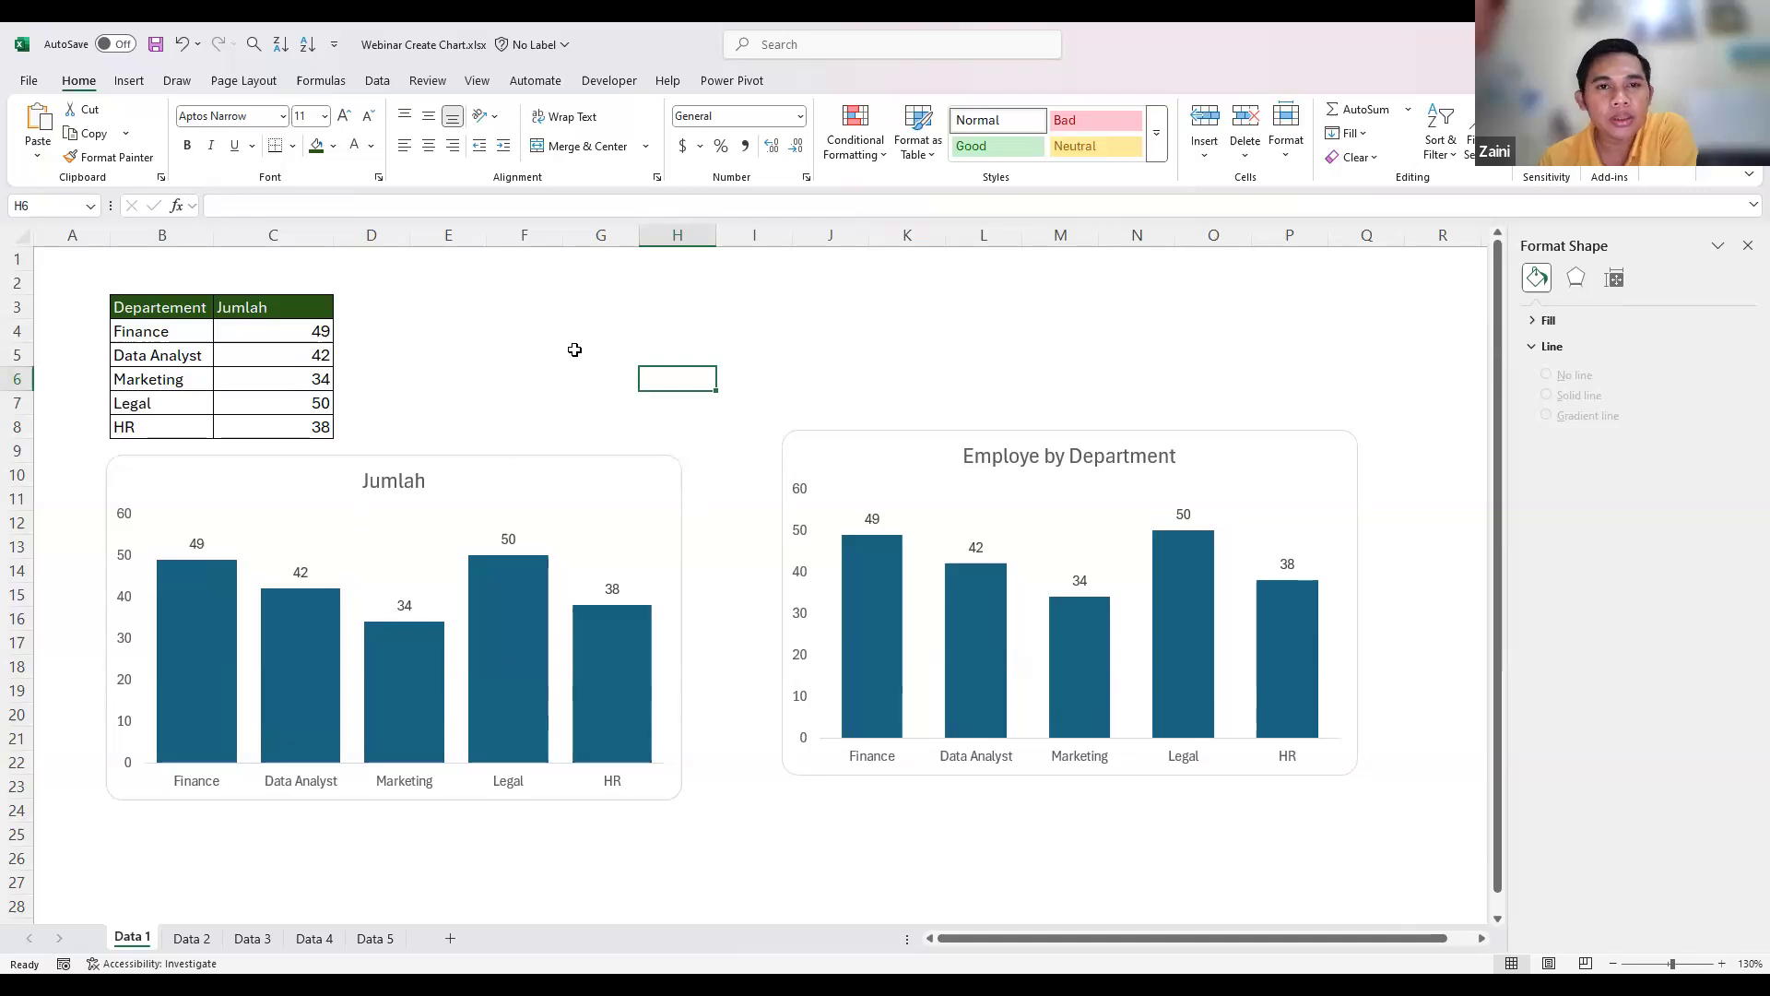
# - Try showing a data table below the Jumlah chart while toggling its data labels off and on
pyautogui.click(584, 459)
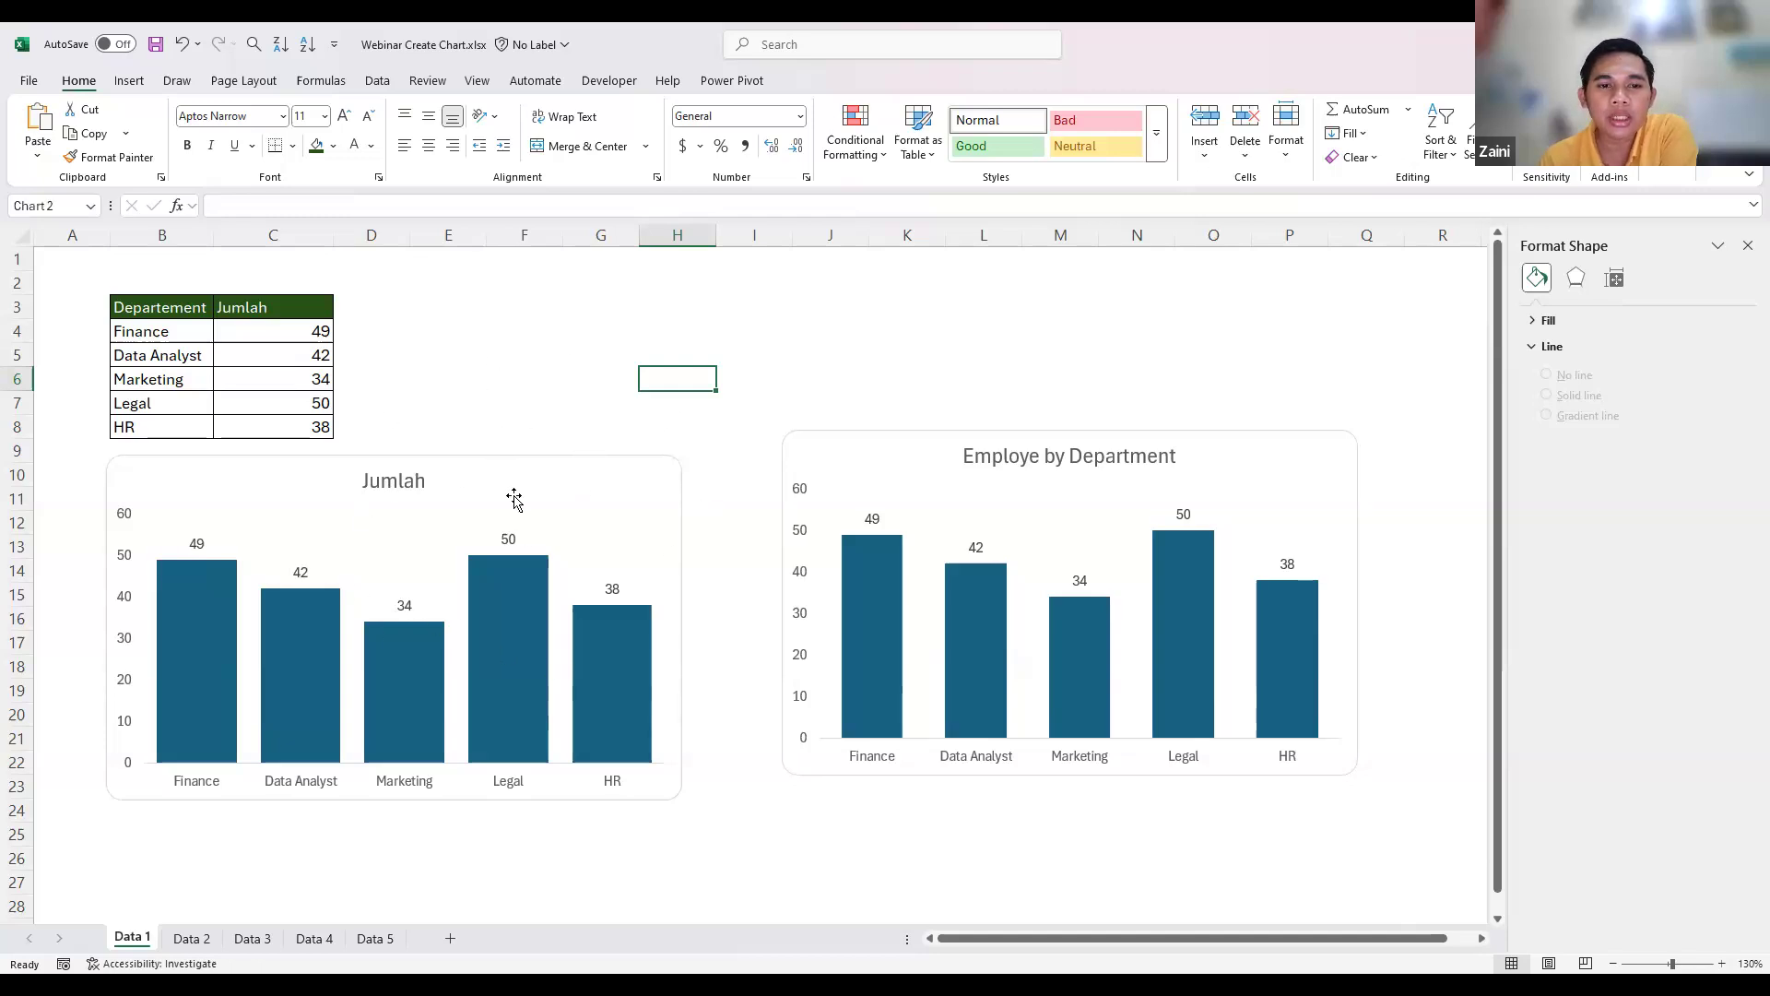
pyautogui.click(707, 468)
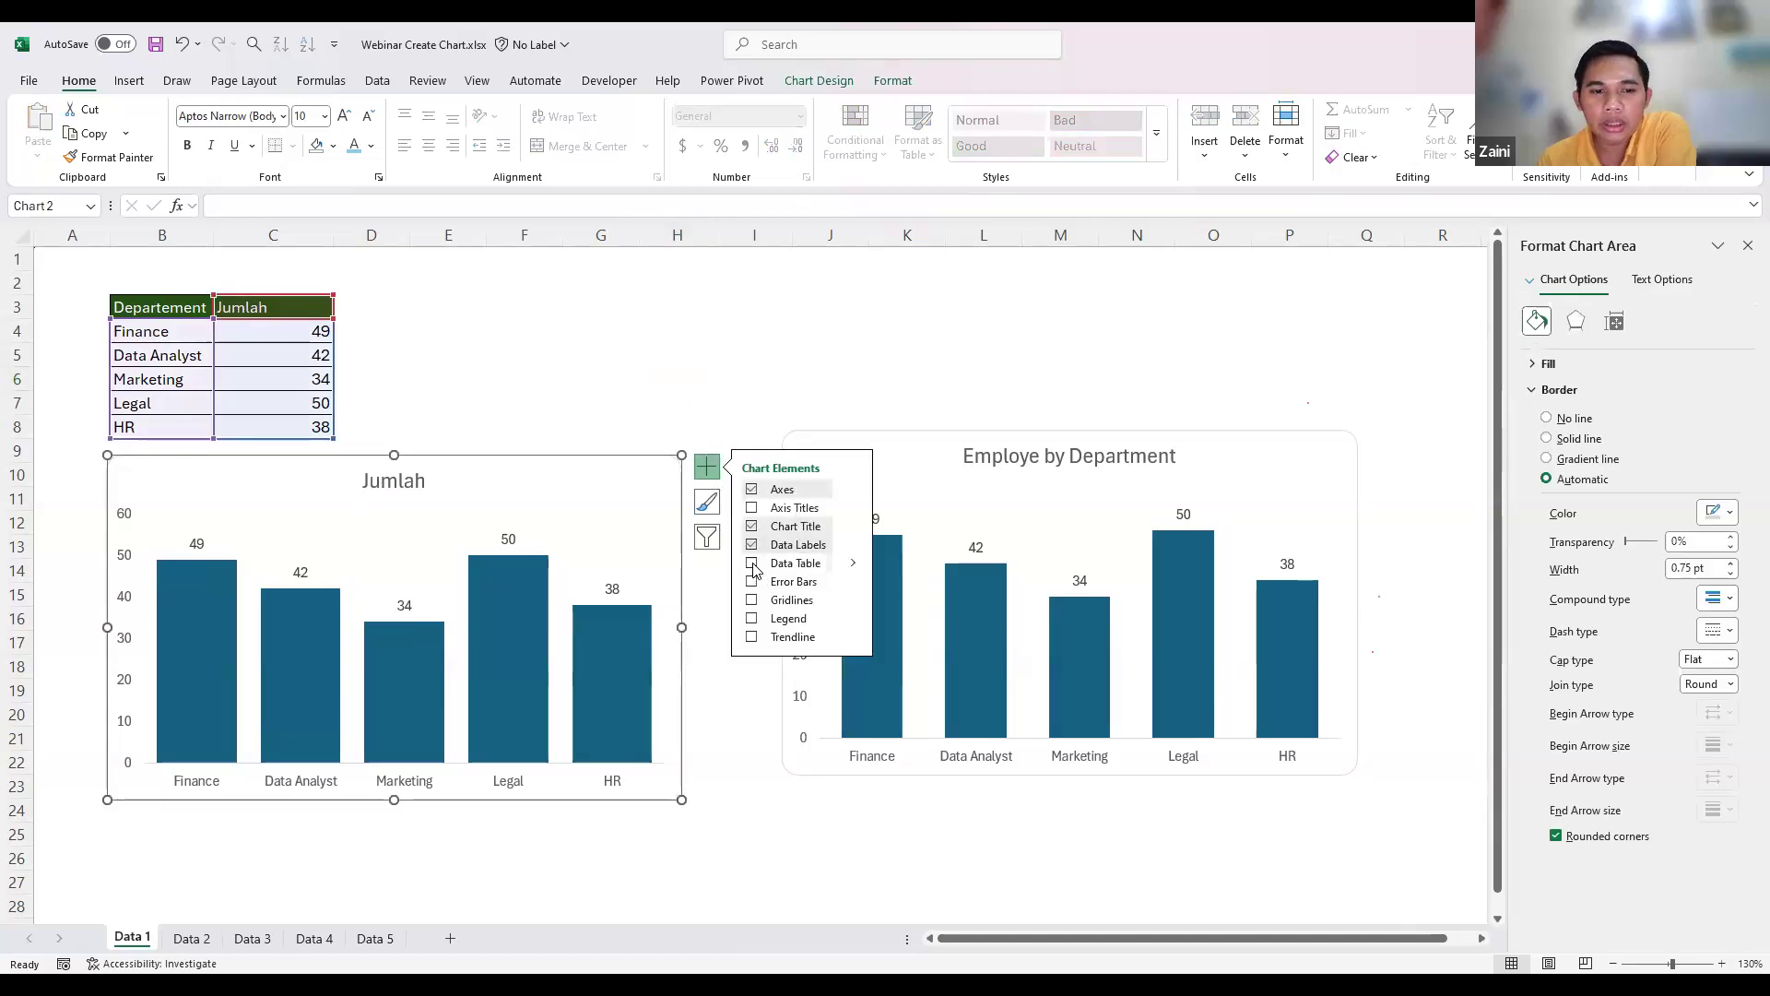
pyautogui.click(751, 564)
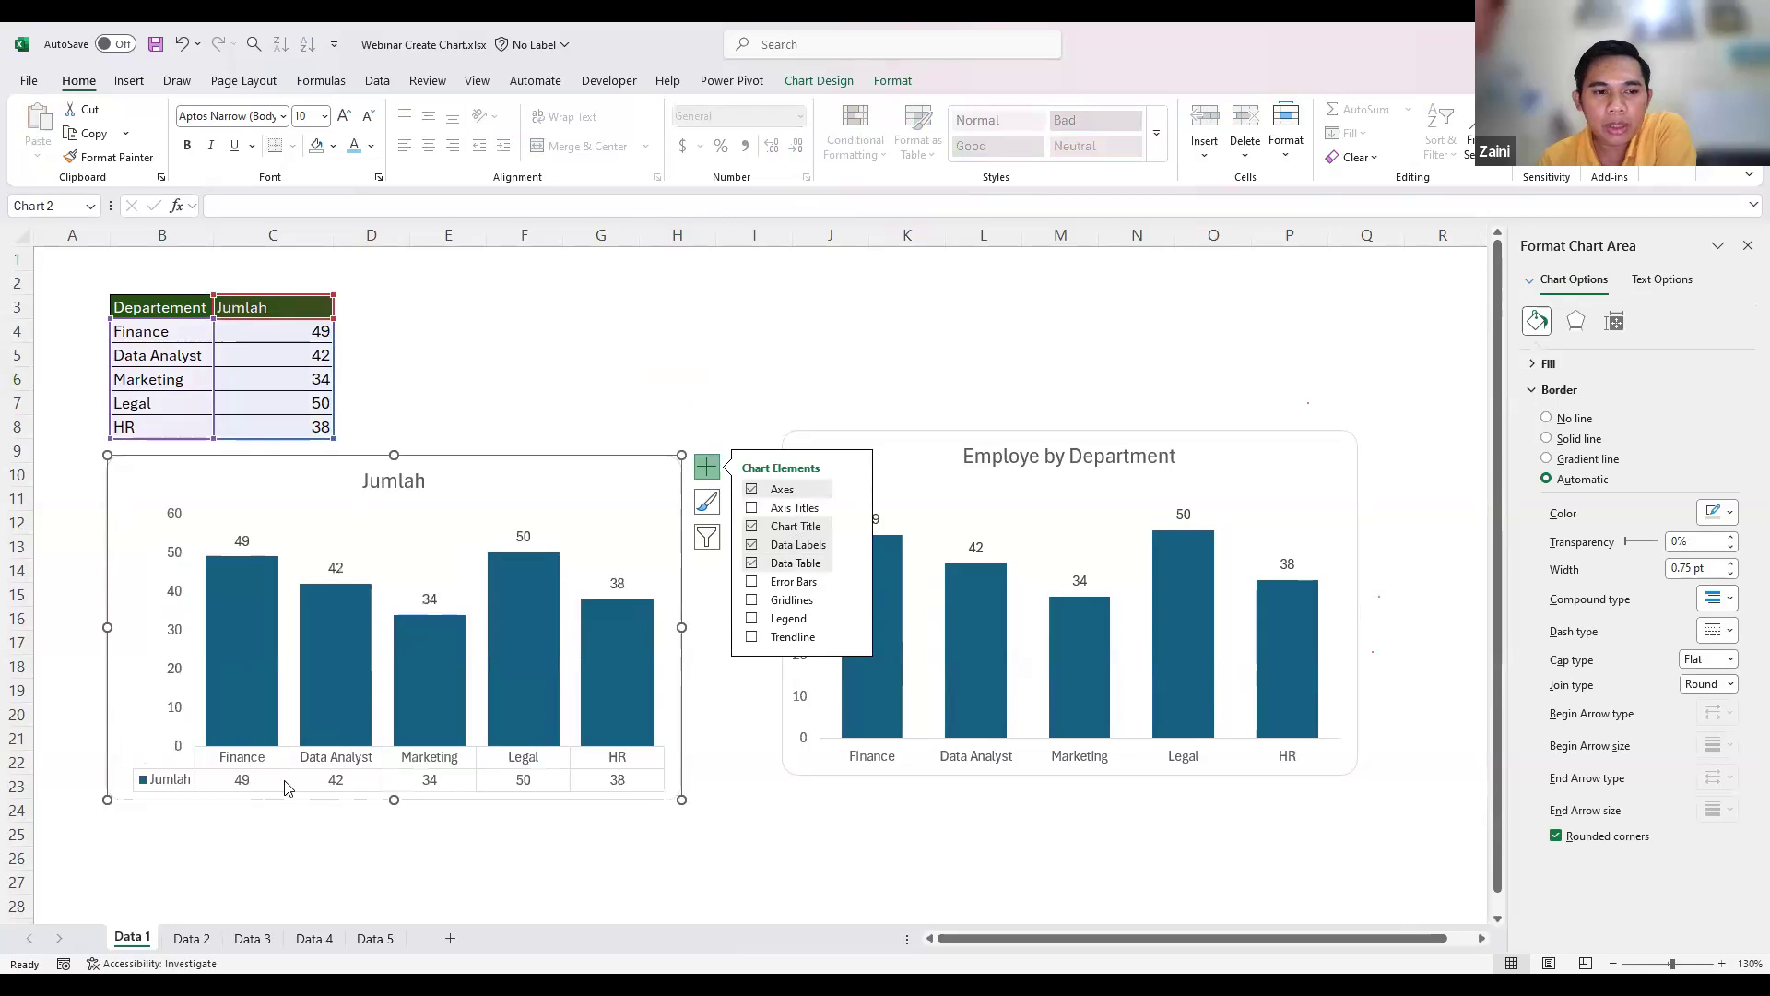
pyautogui.click(752, 547)
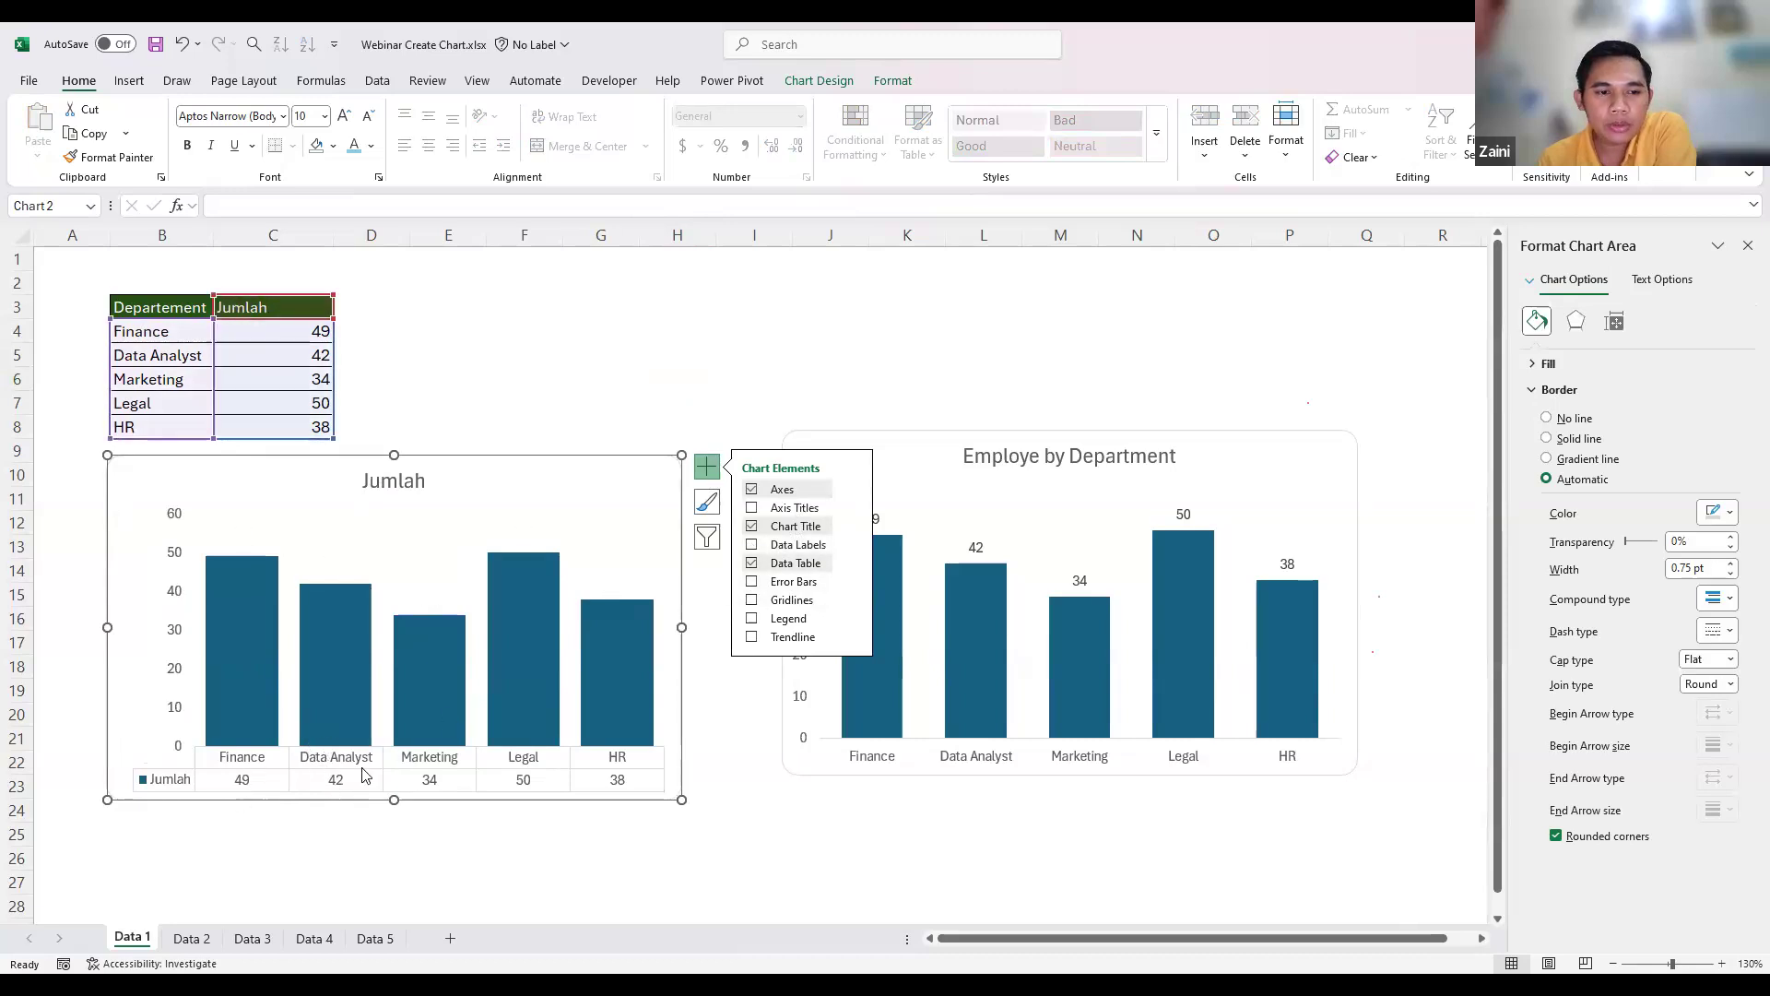
pyautogui.click(754, 545)
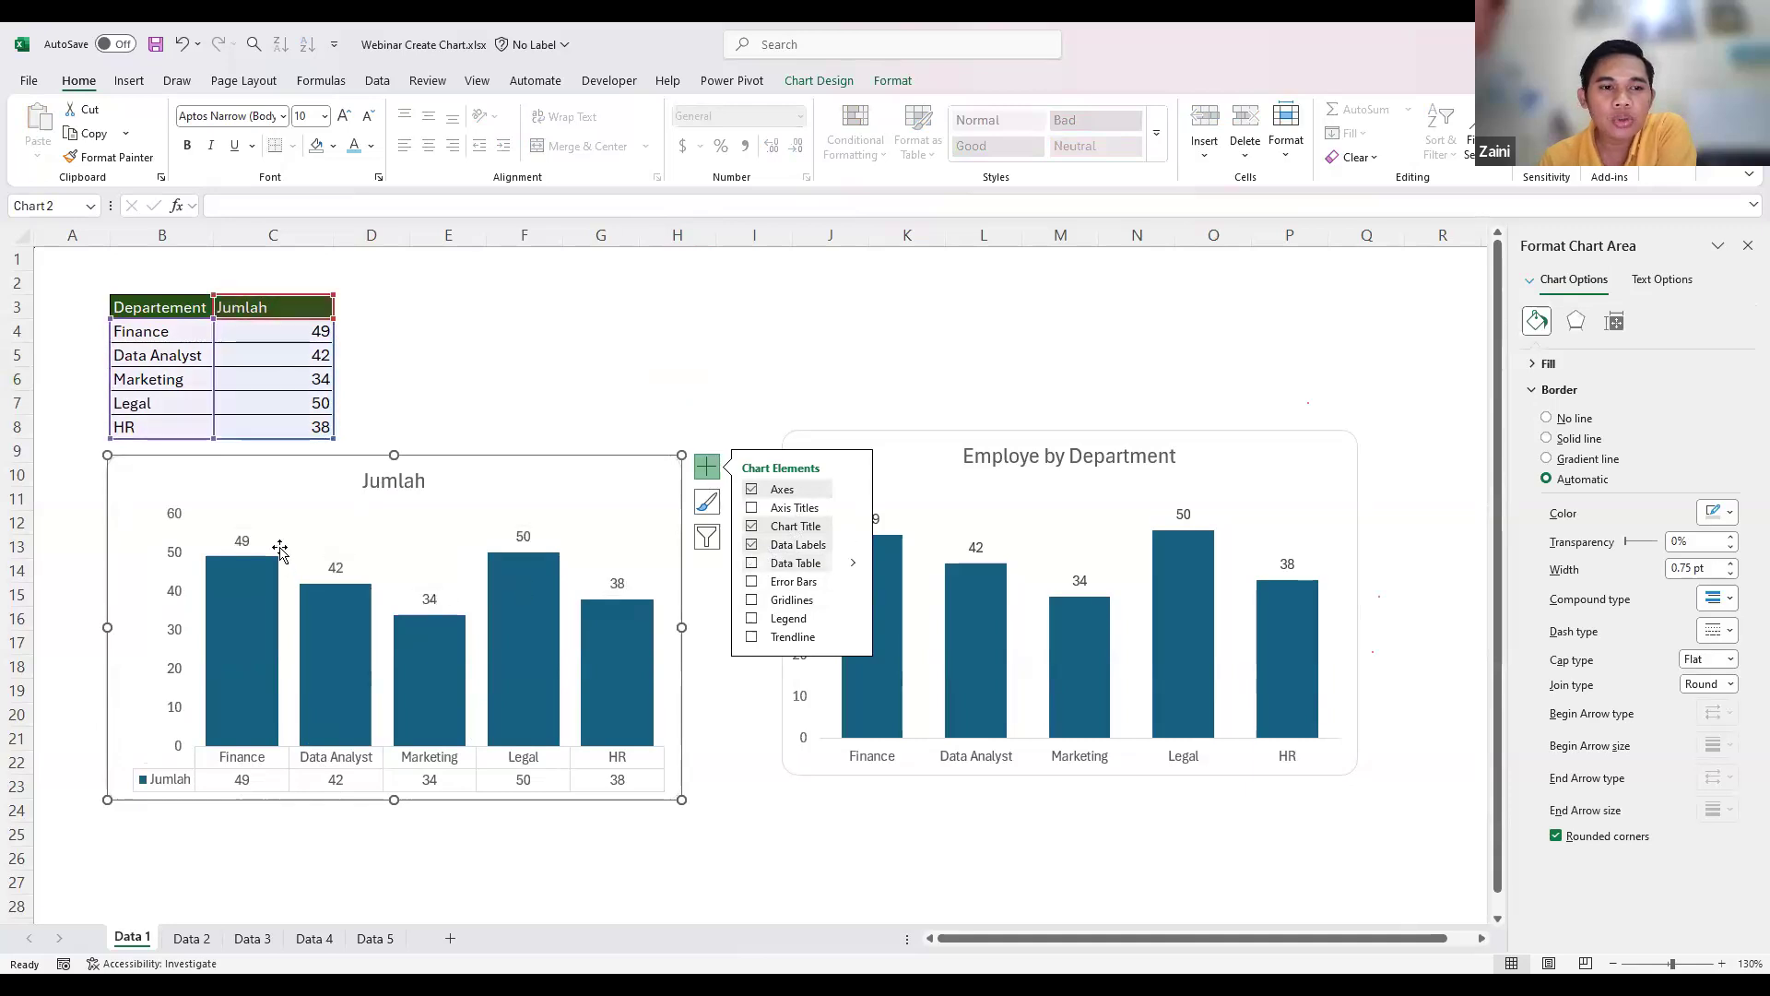
# - Place the Jumlah chart's data labels at Inside Base and color their text white
pyautogui.click(853, 545)
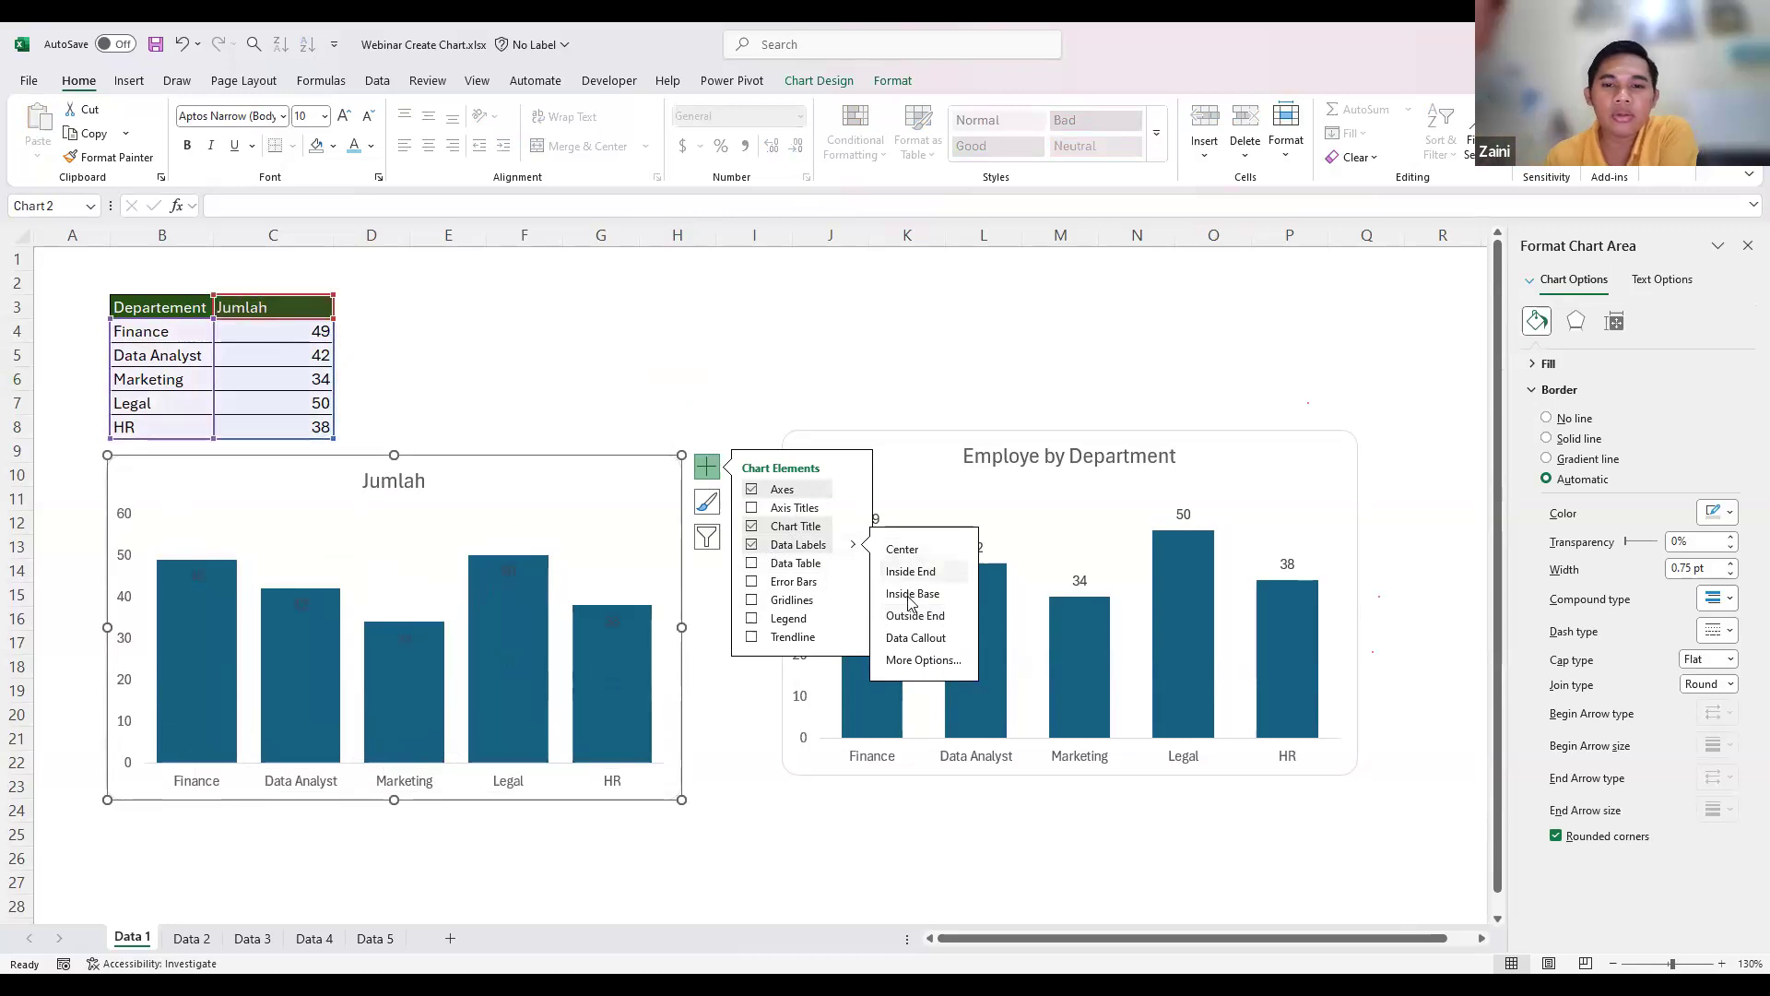
pyautogui.click(517, 743)
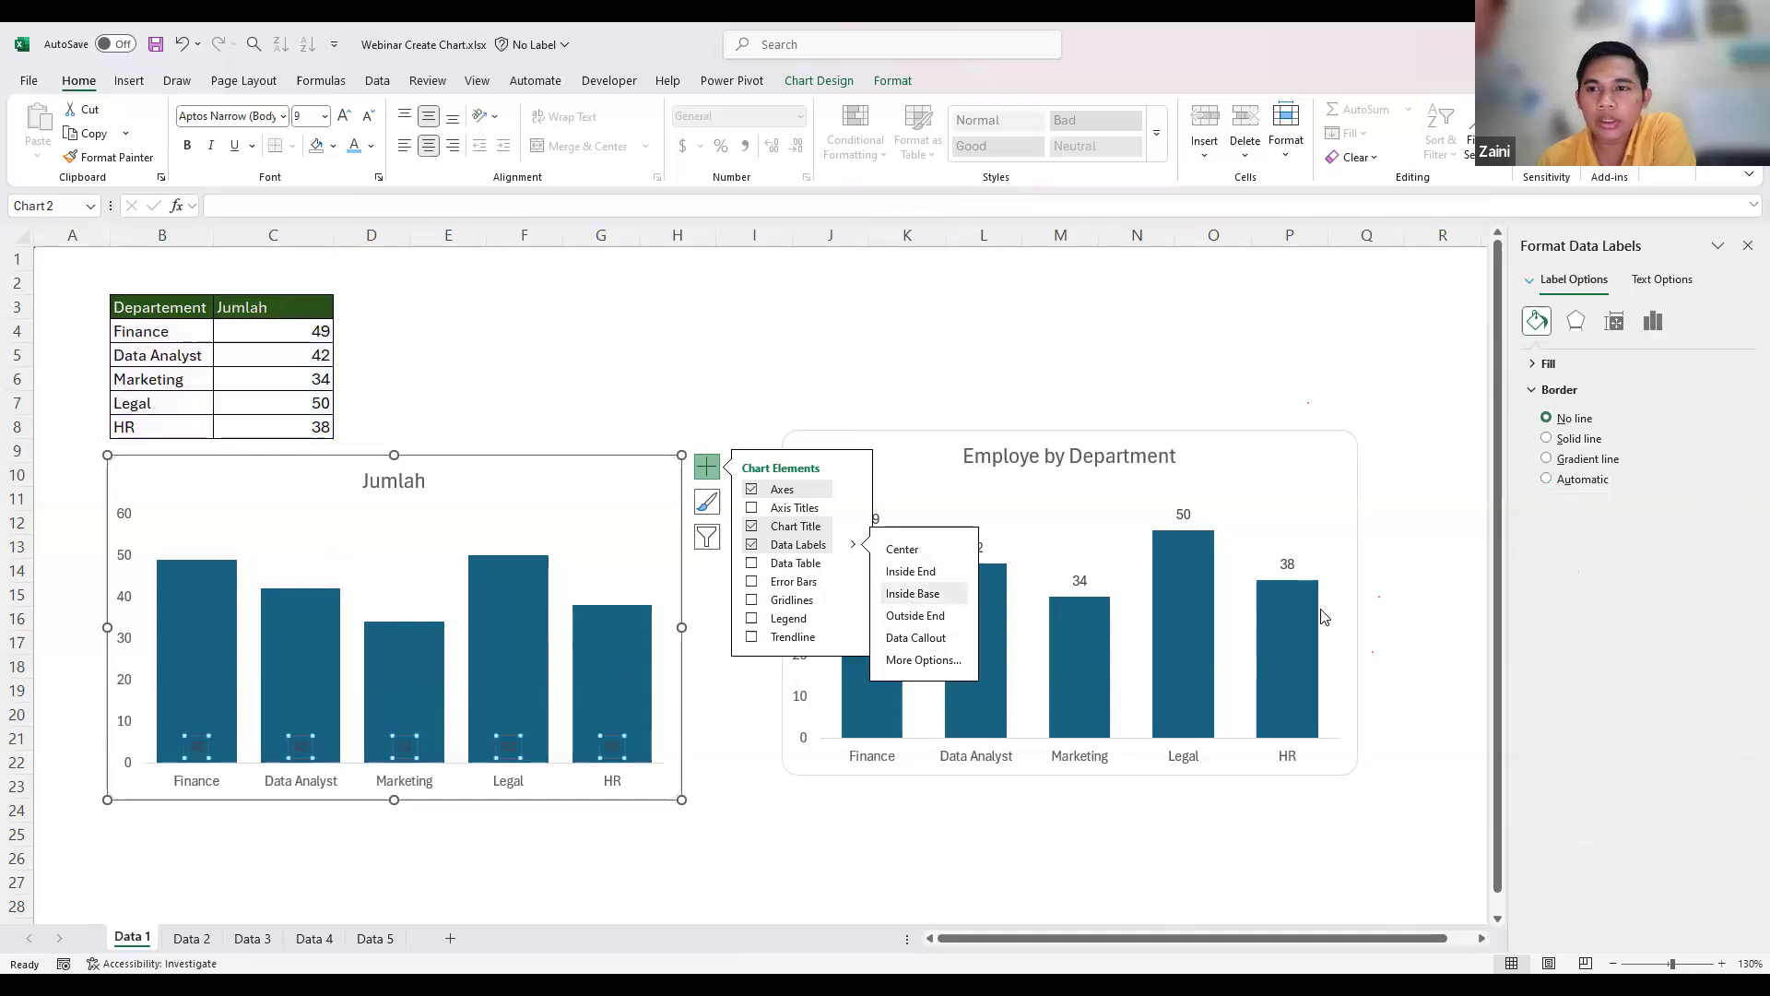
pyautogui.click(370, 150)
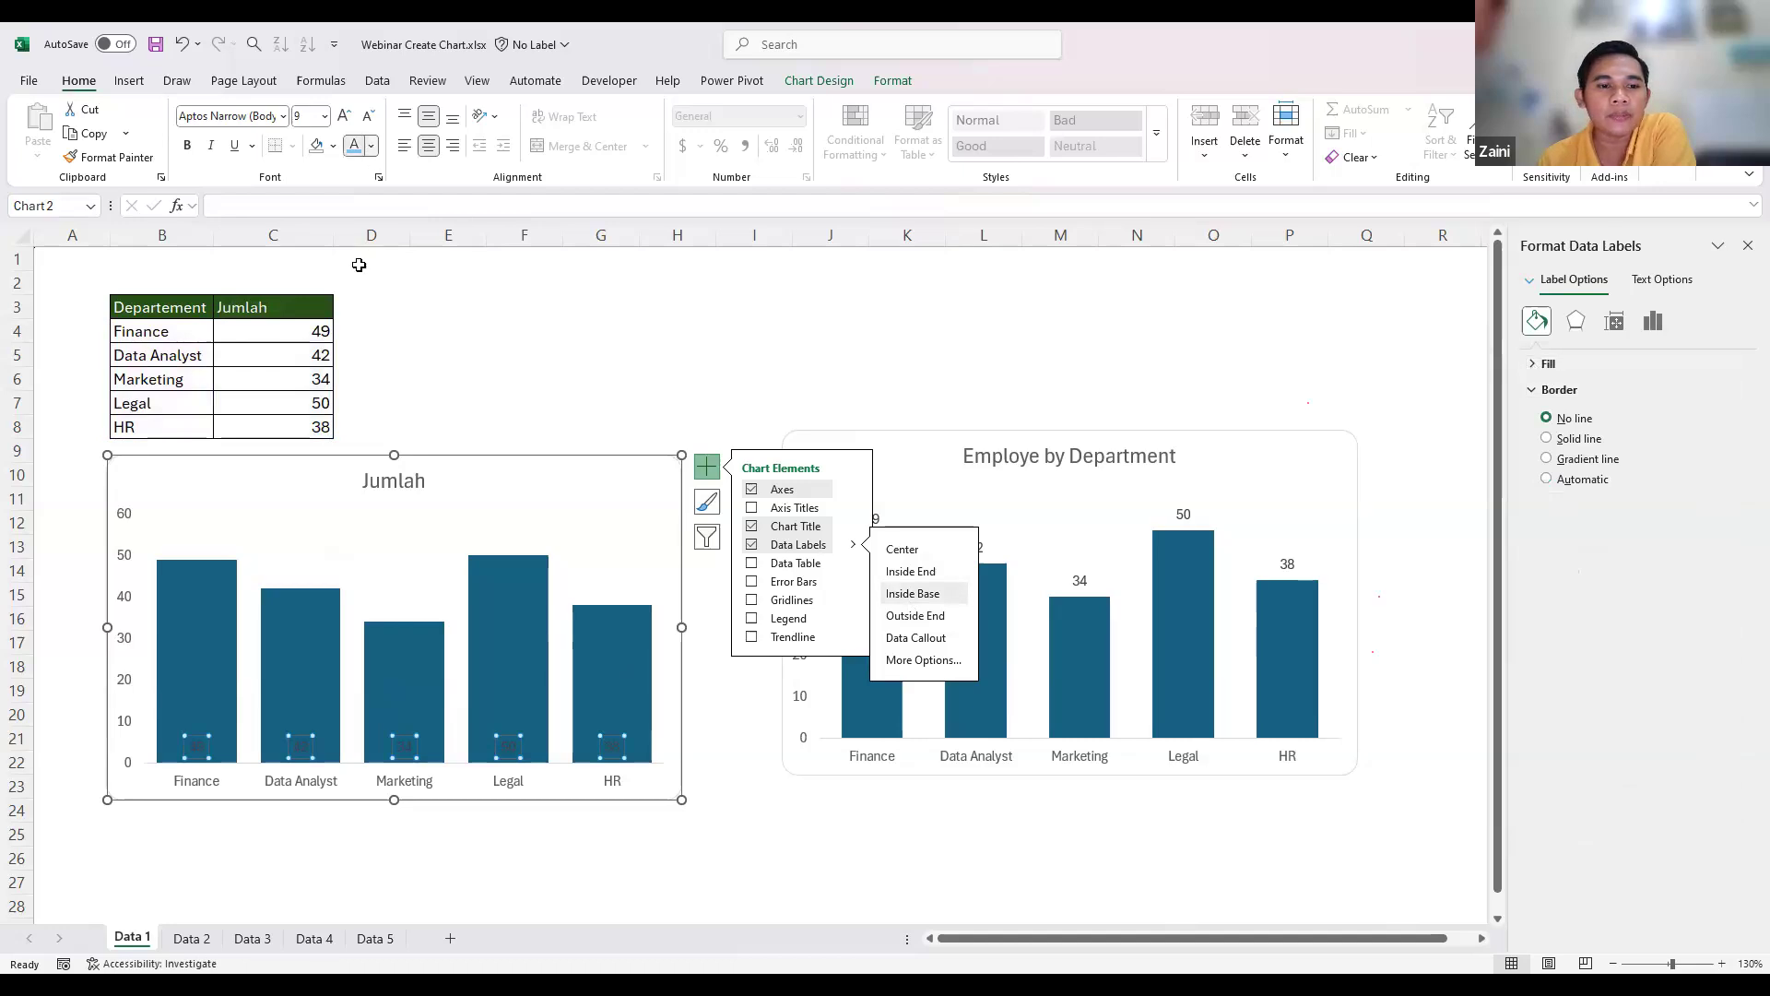
pyautogui.click(496, 372)
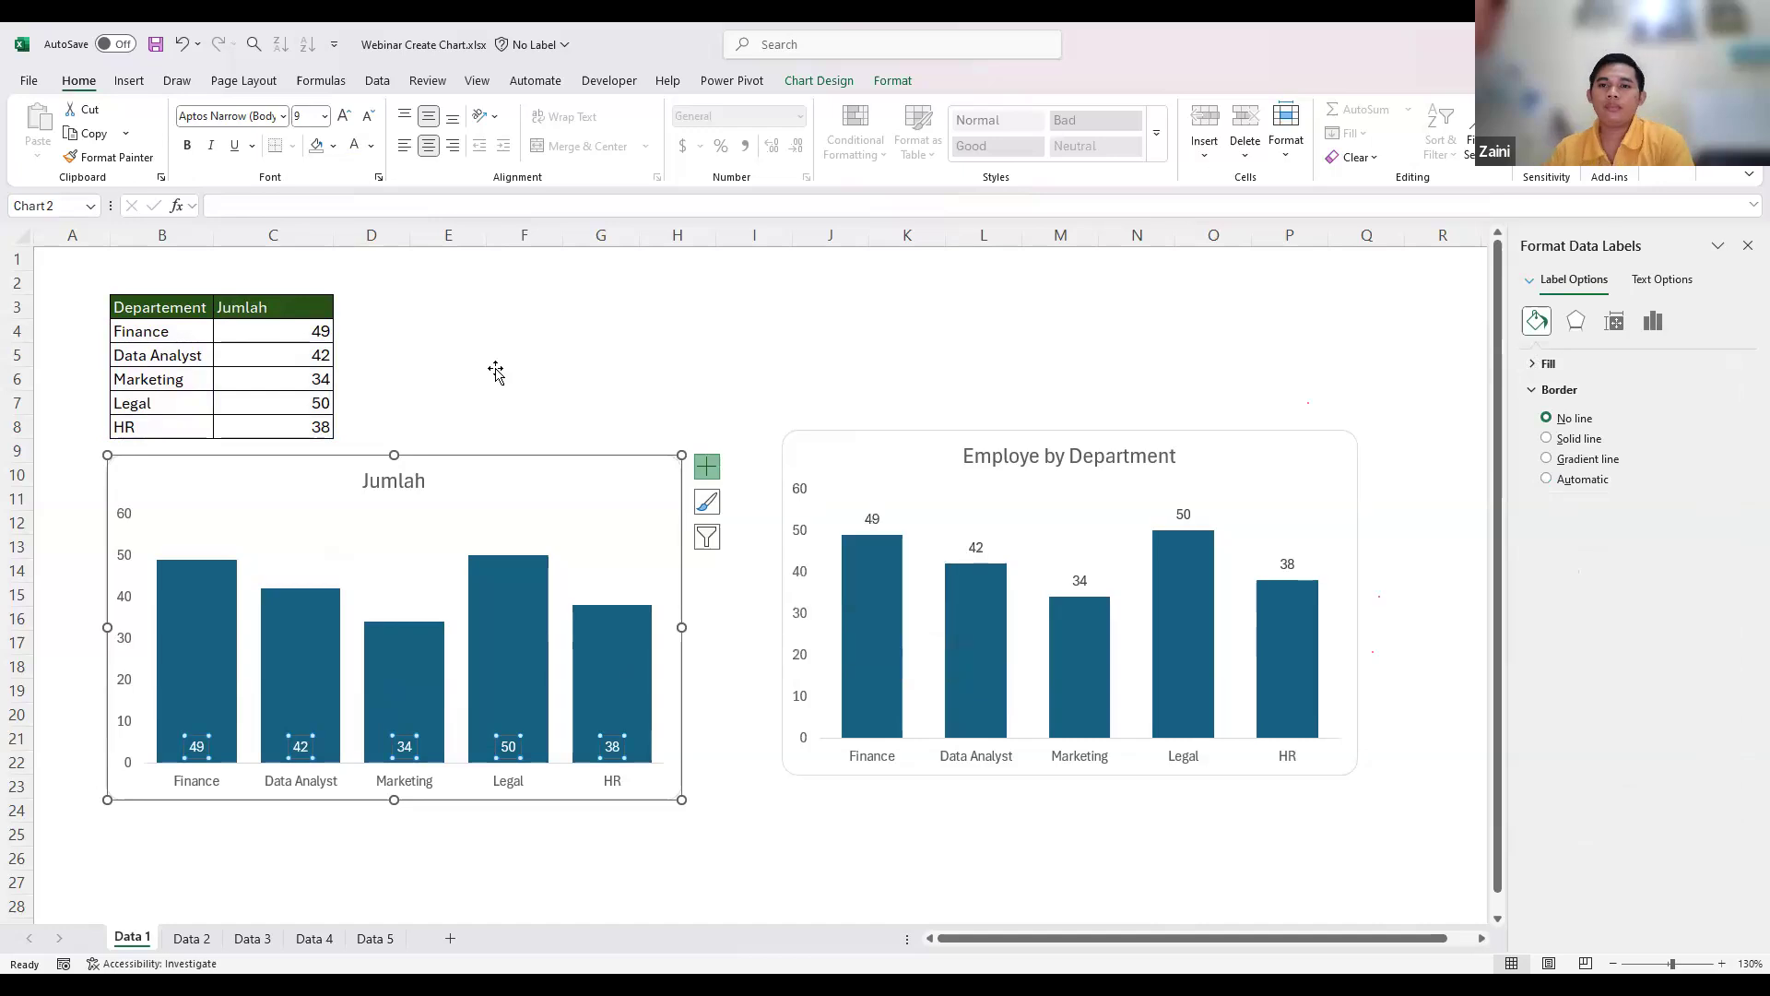
pyautogui.click(495, 372)
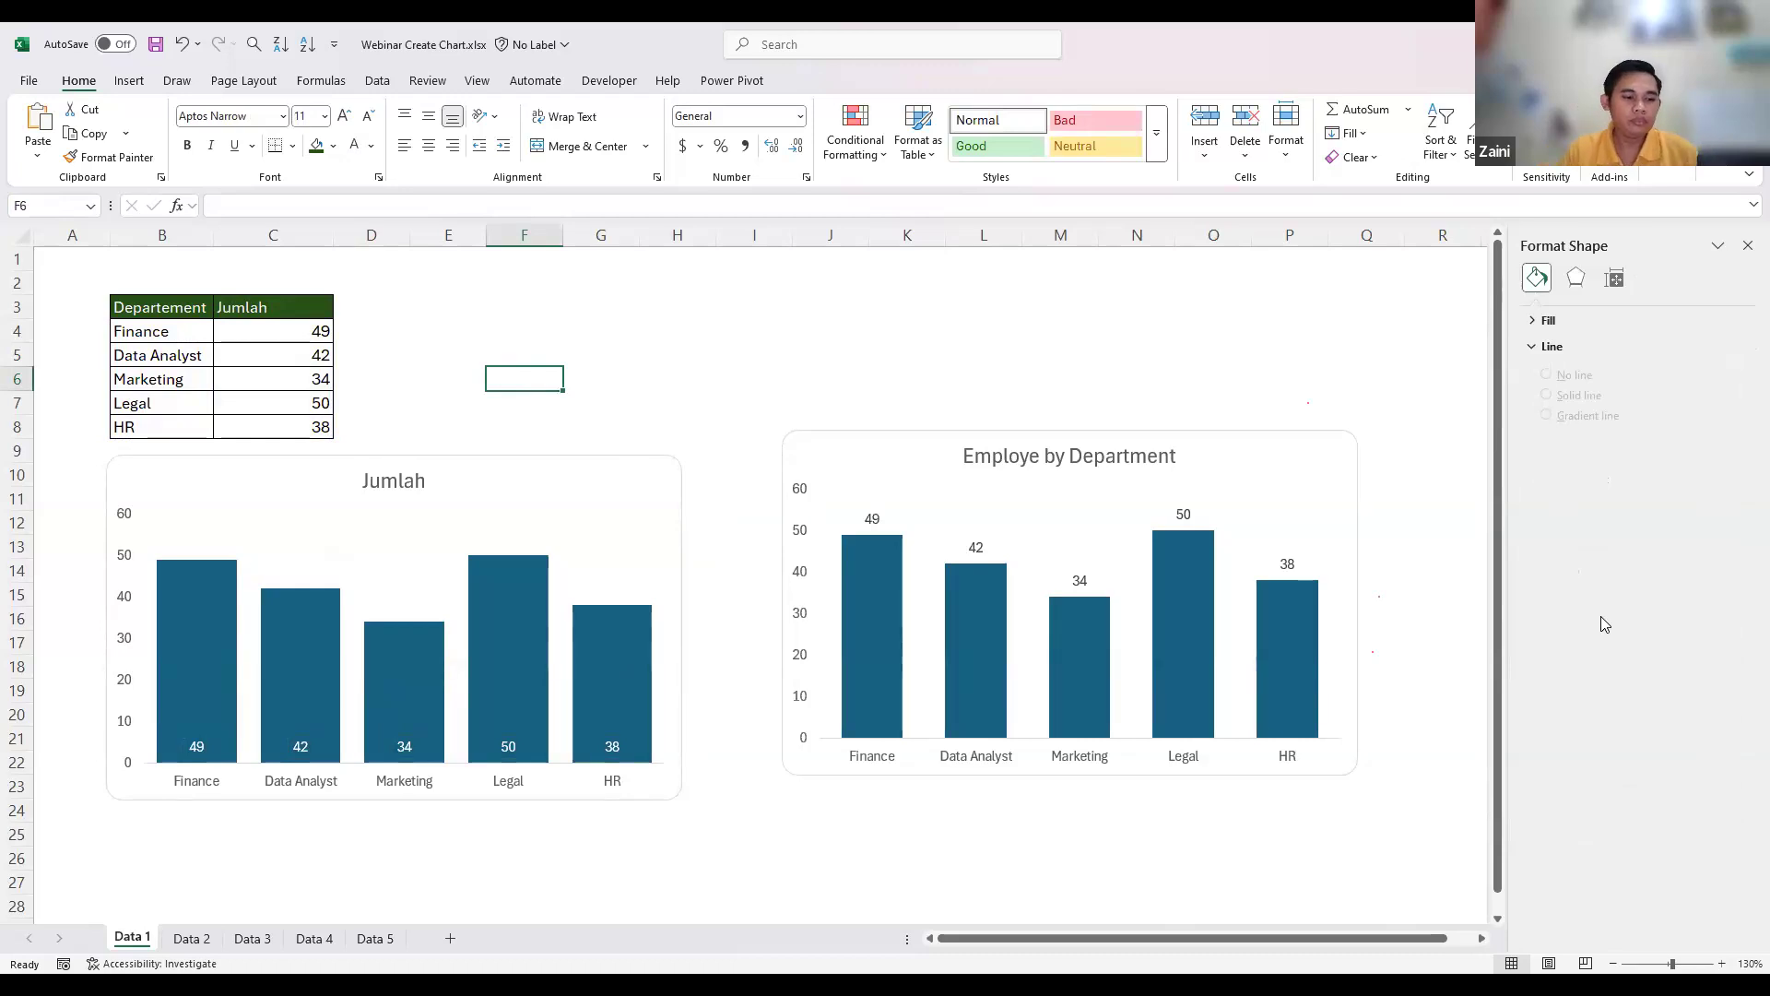
pyautogui.click(677, 464)
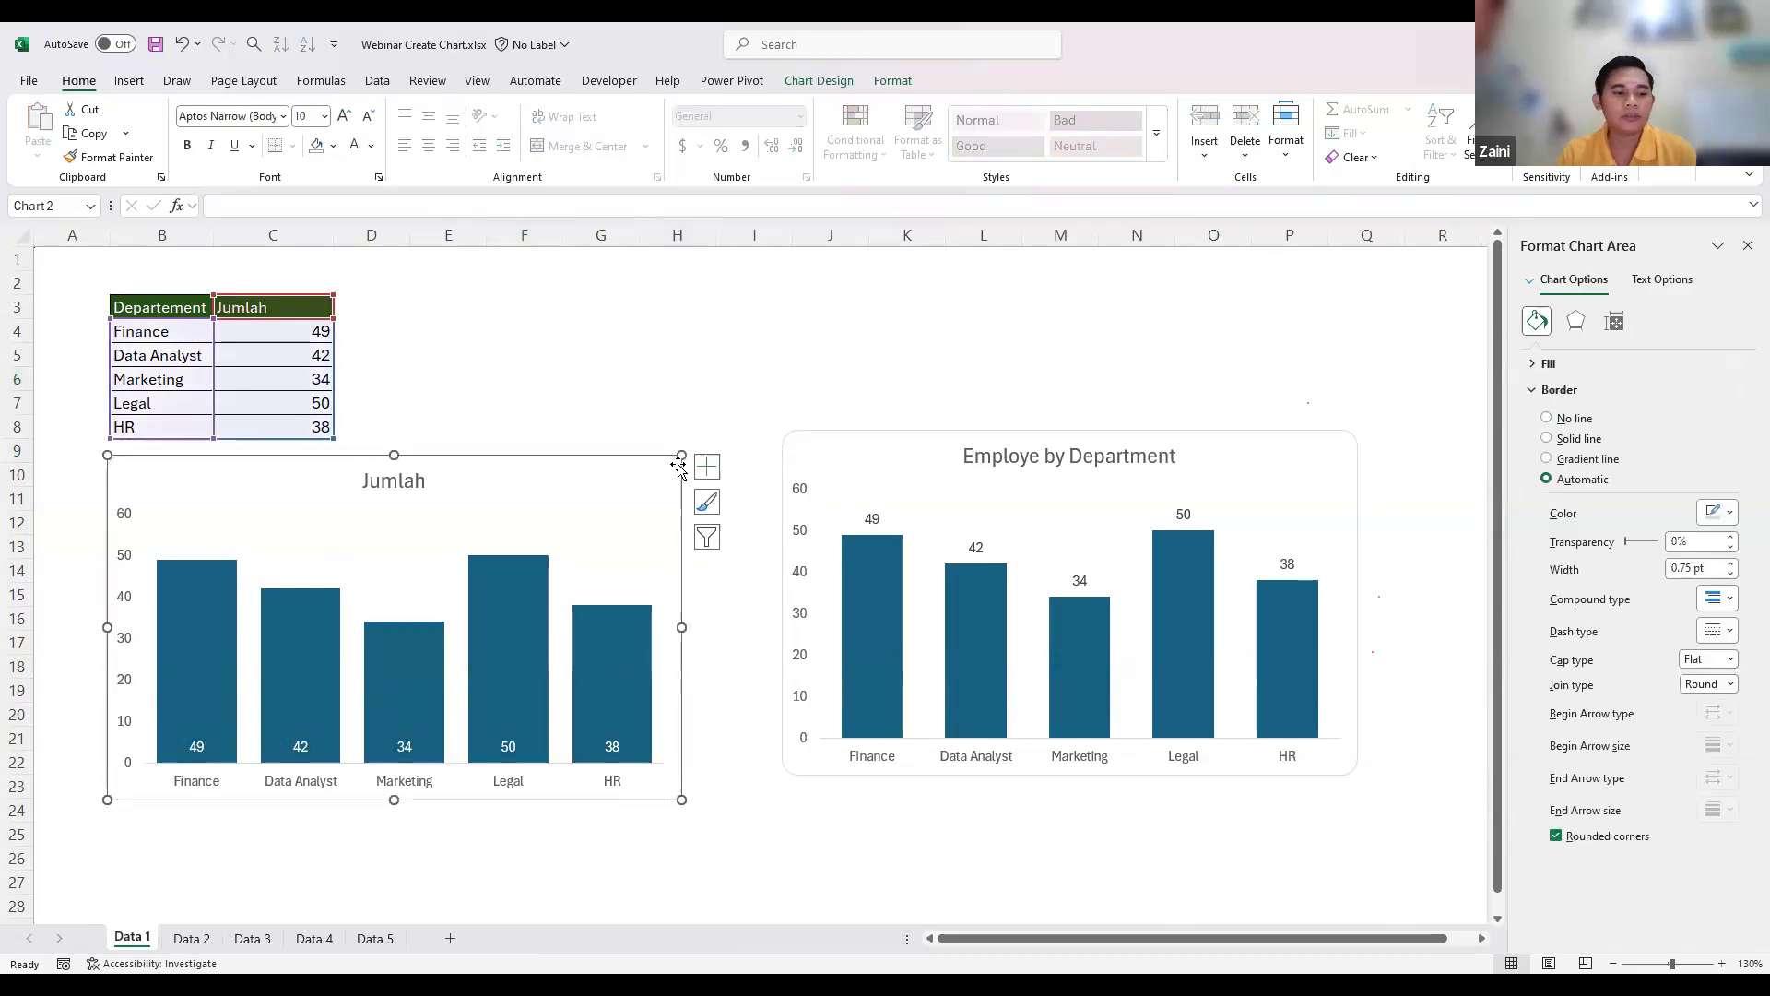
pyautogui.click(601, 352)
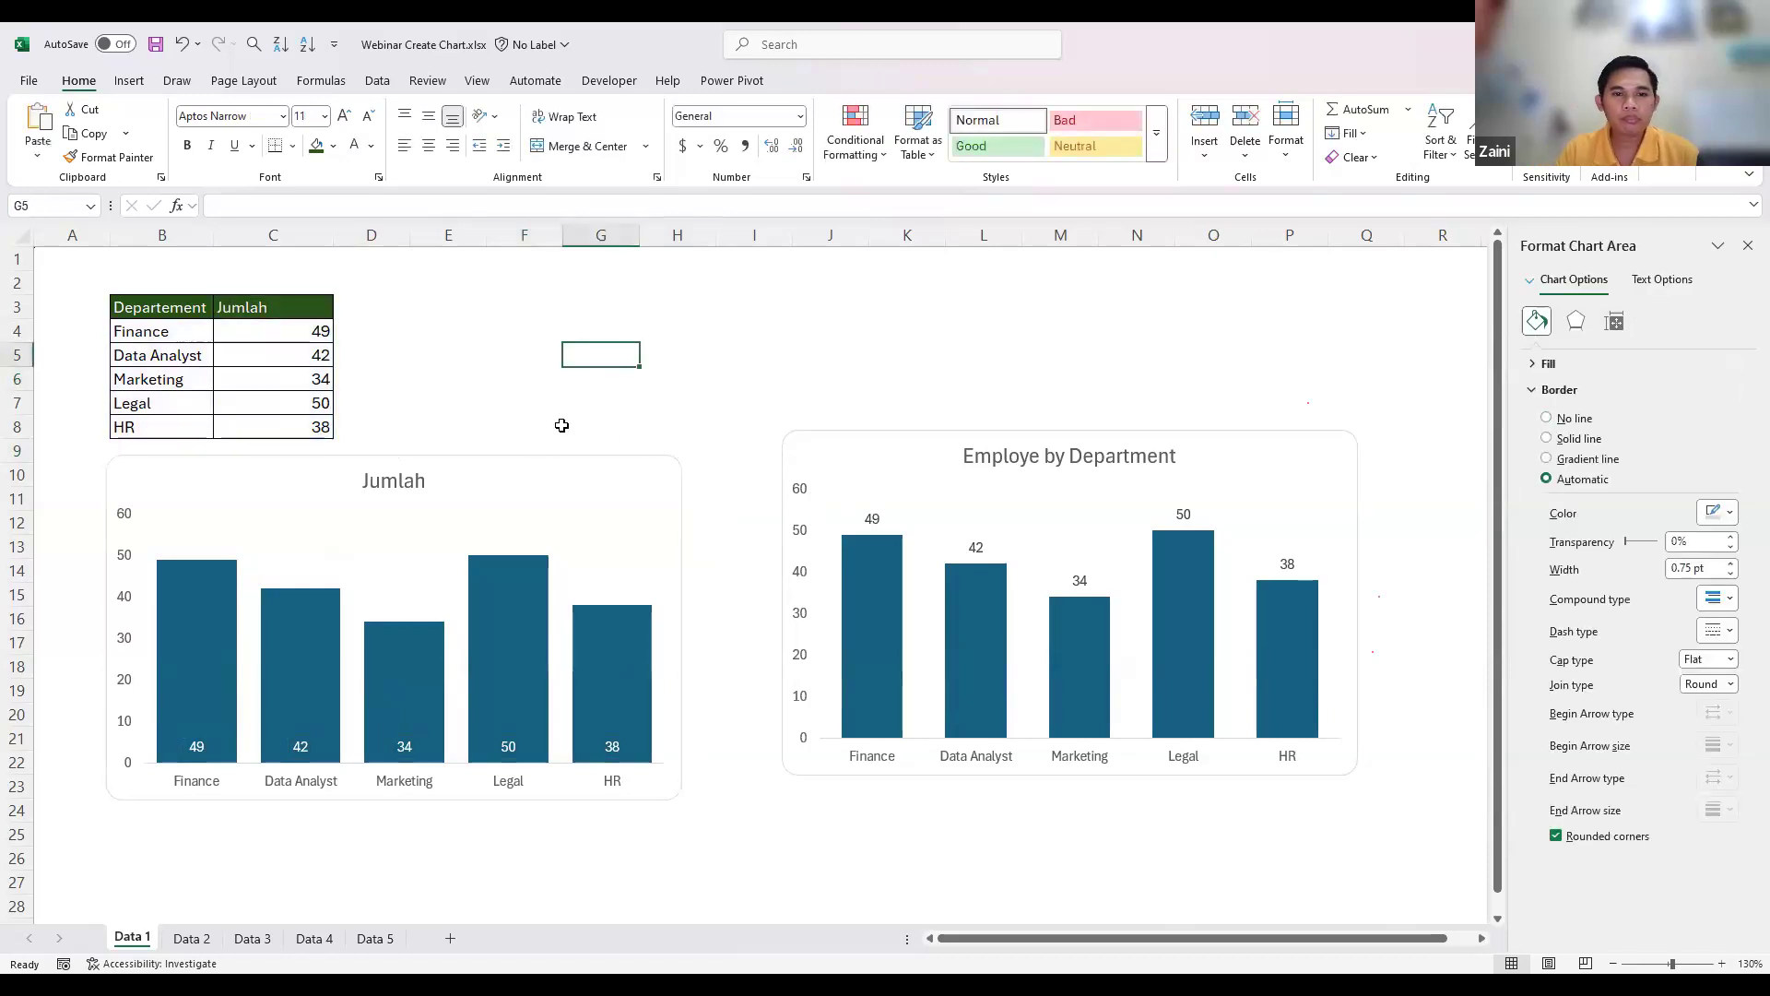
pyautogui.click(707, 566)
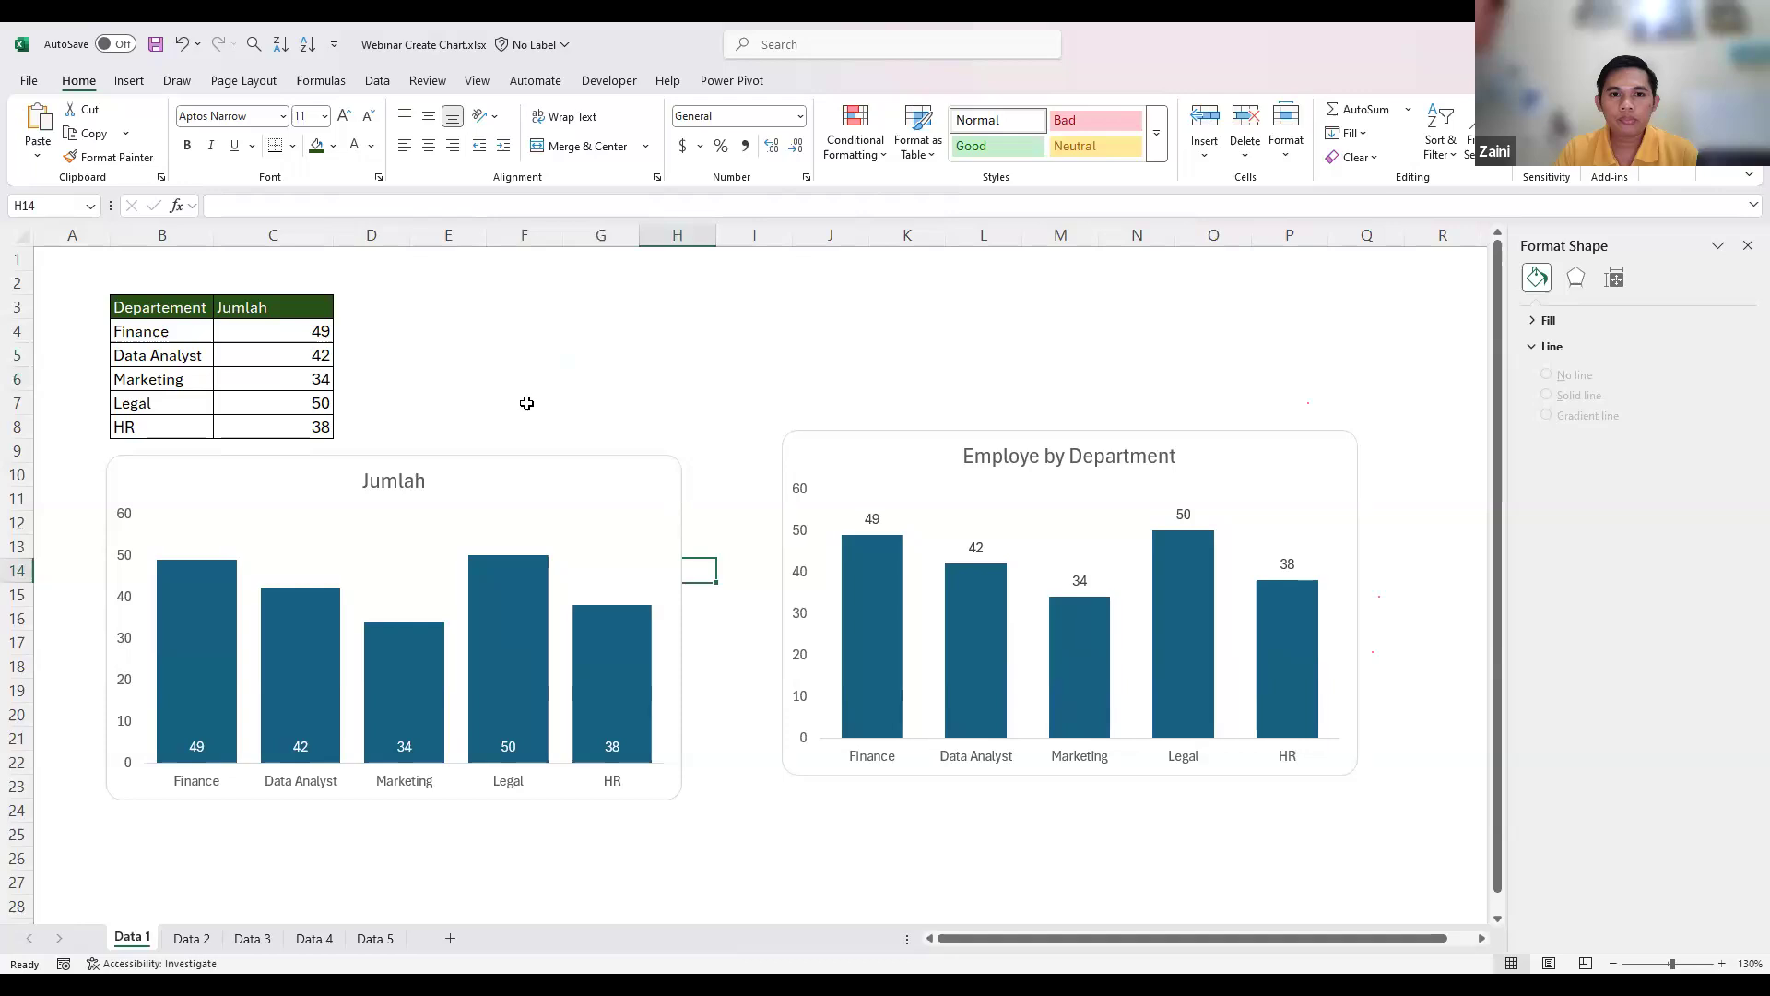
pyautogui.click(457, 379)
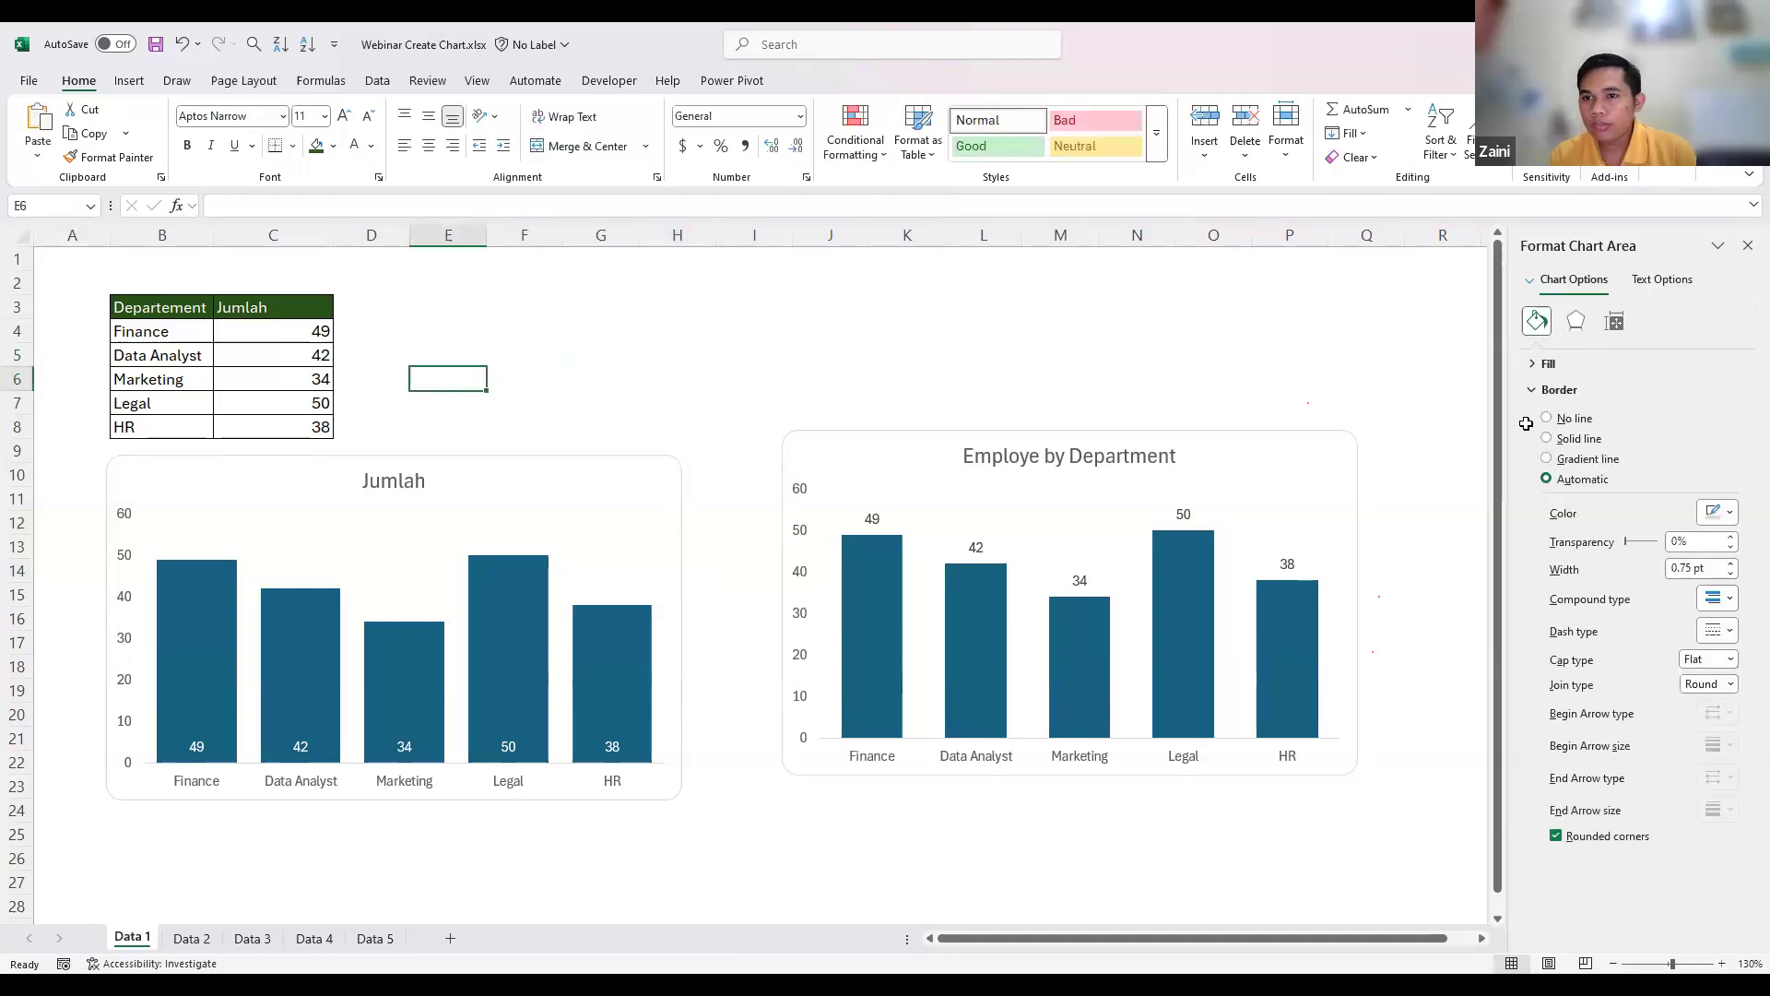
pyautogui.click(523, 368)
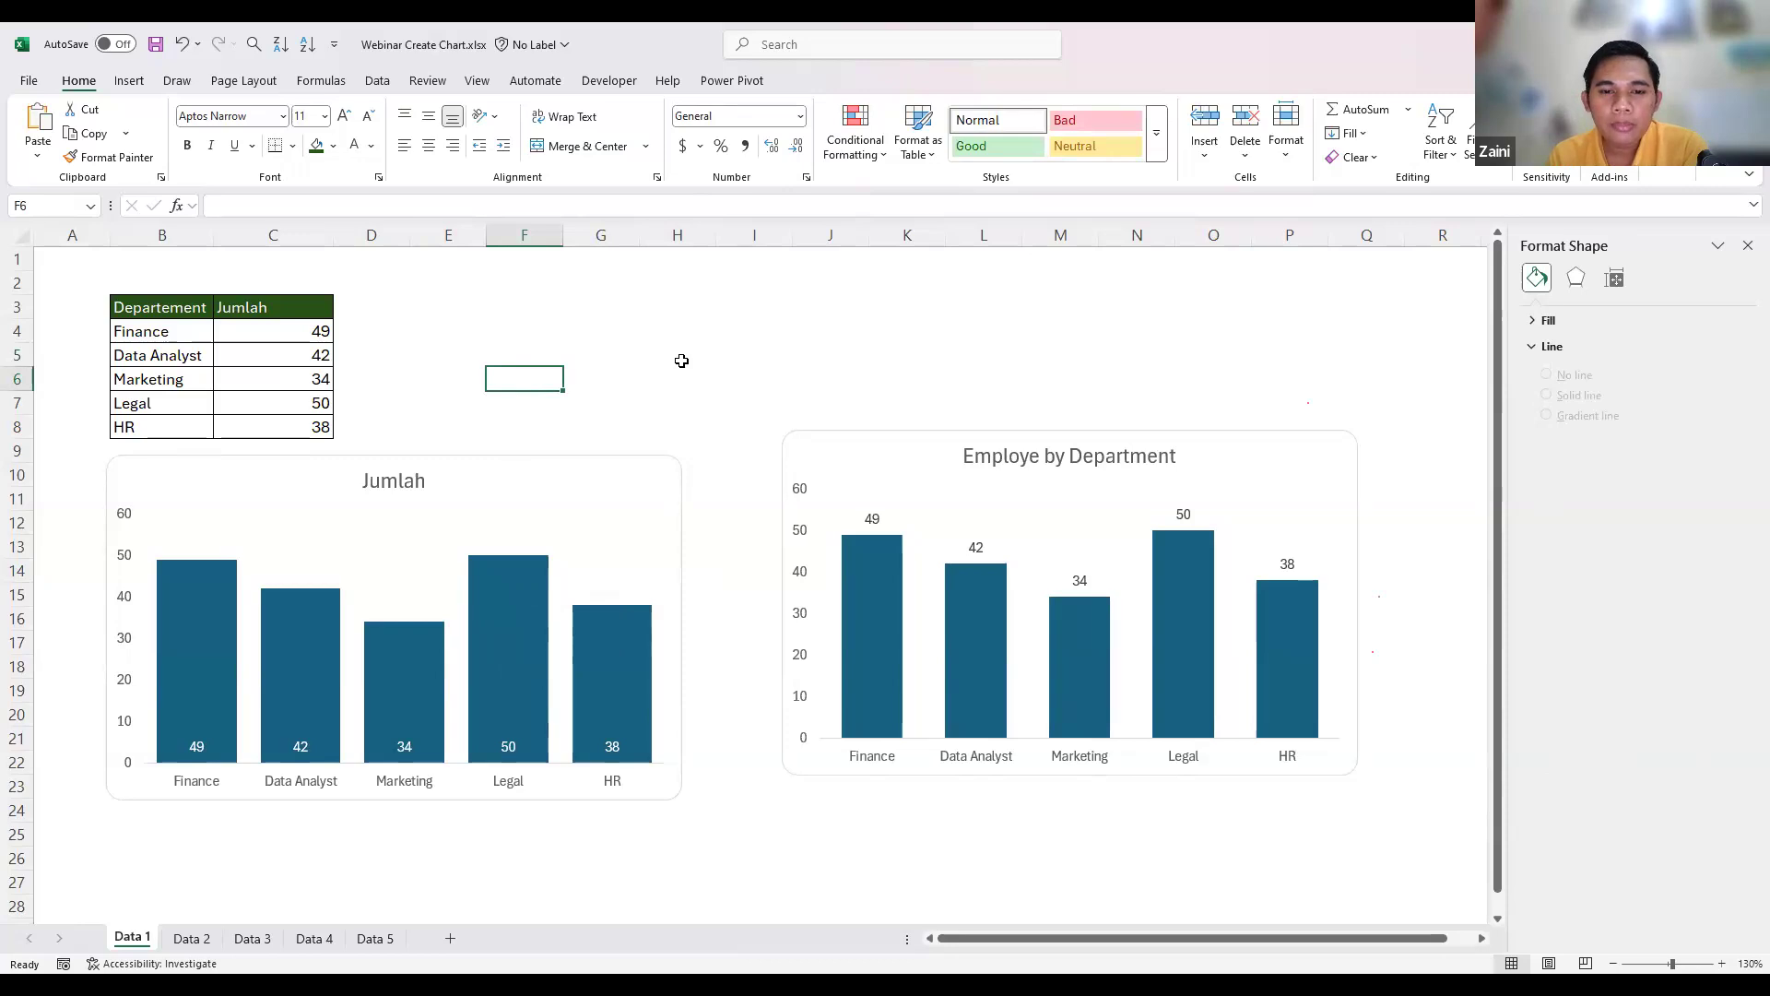
pyautogui.click(268, 397)
# - Turn the Jumlah chart's legend on and back off
pyautogui.click(459, 460)
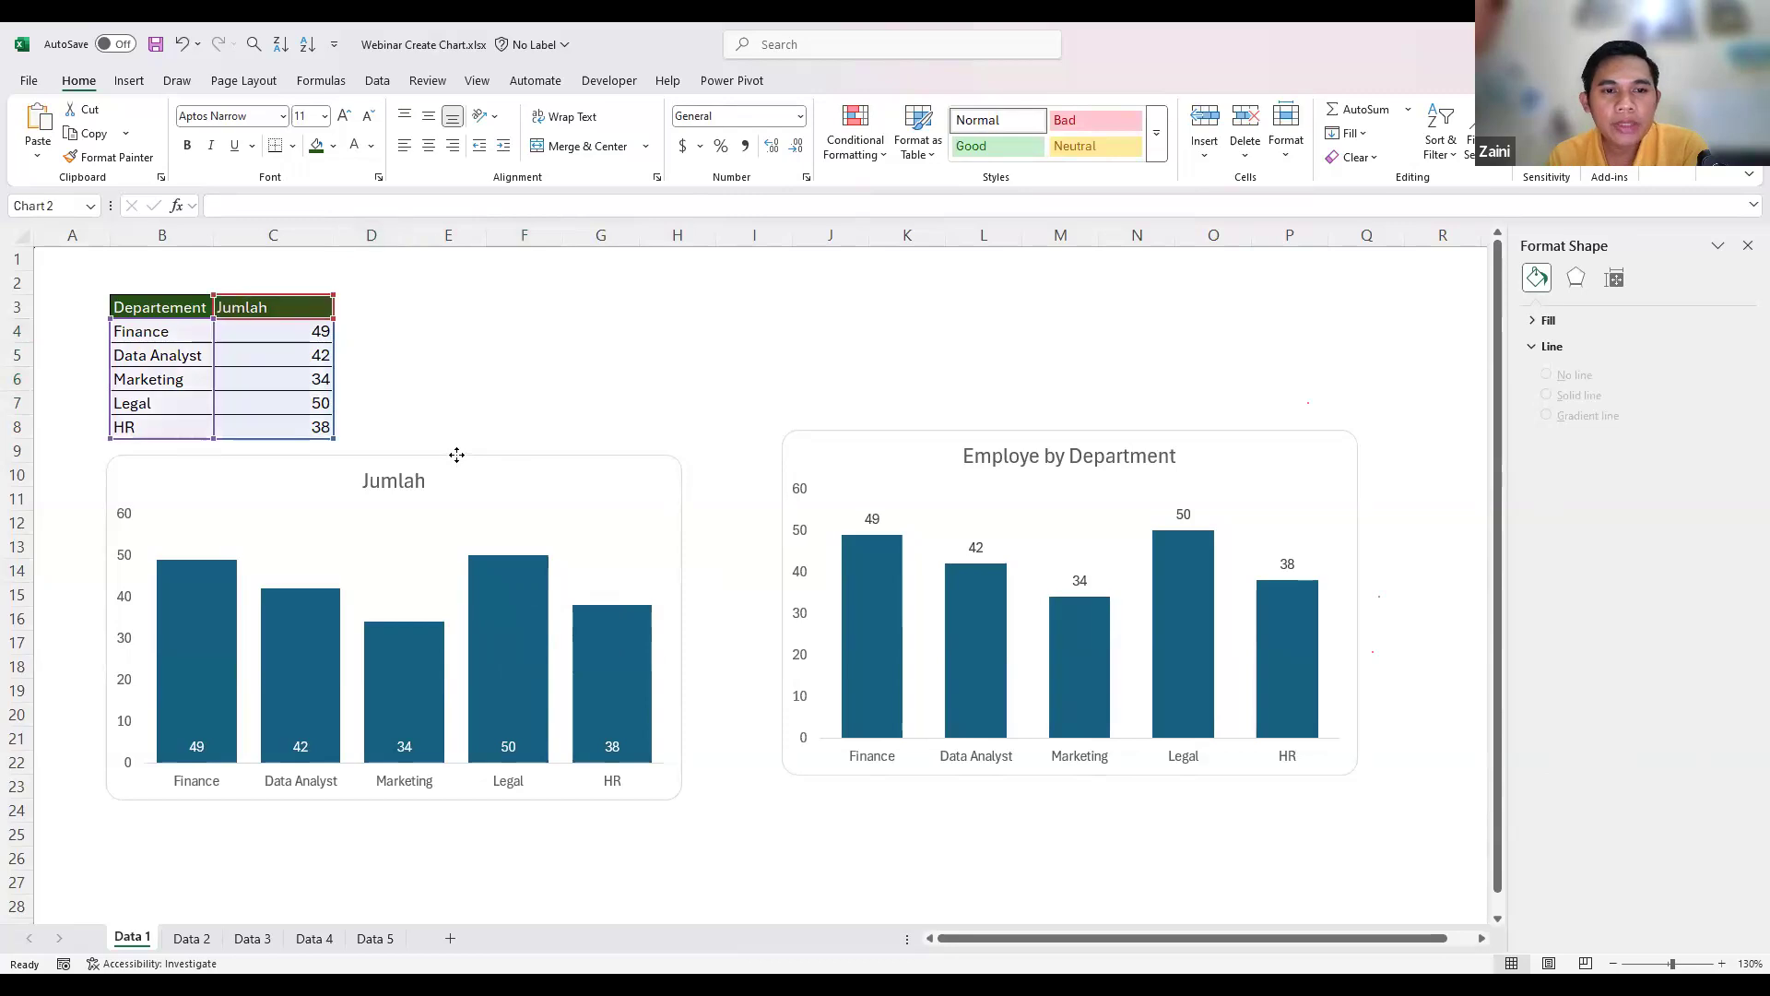
pyautogui.click(707, 468)
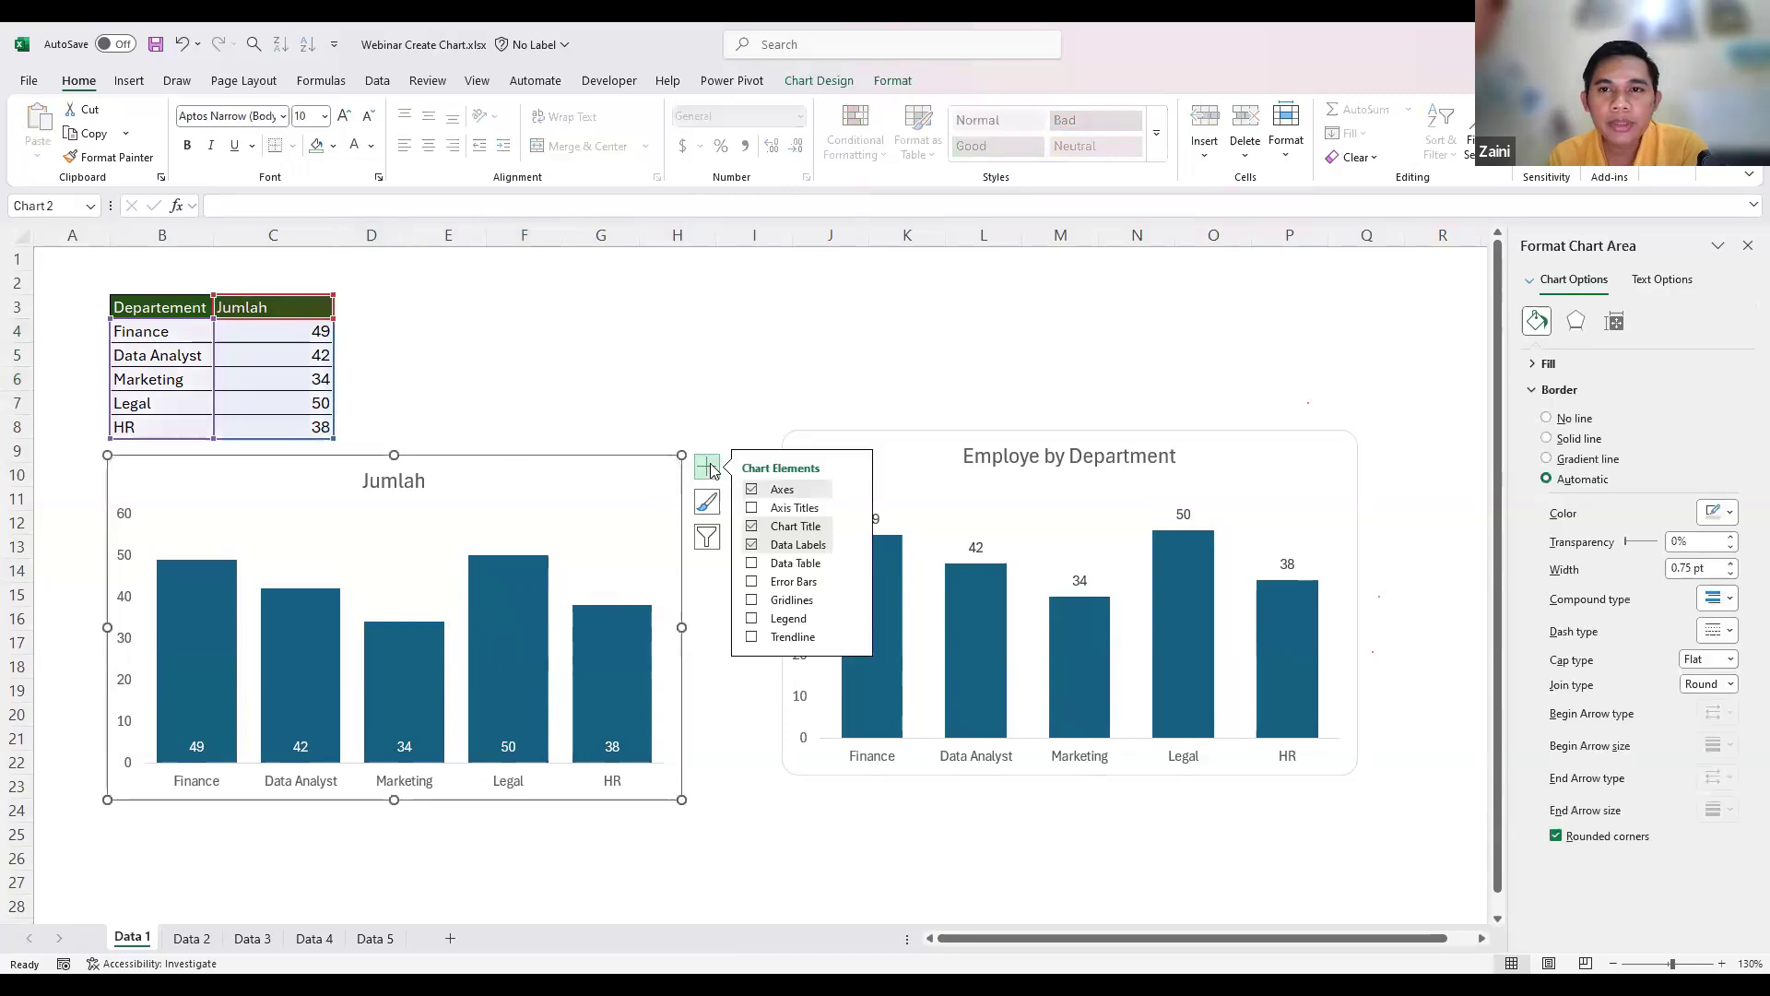
pyautogui.click(753, 621)
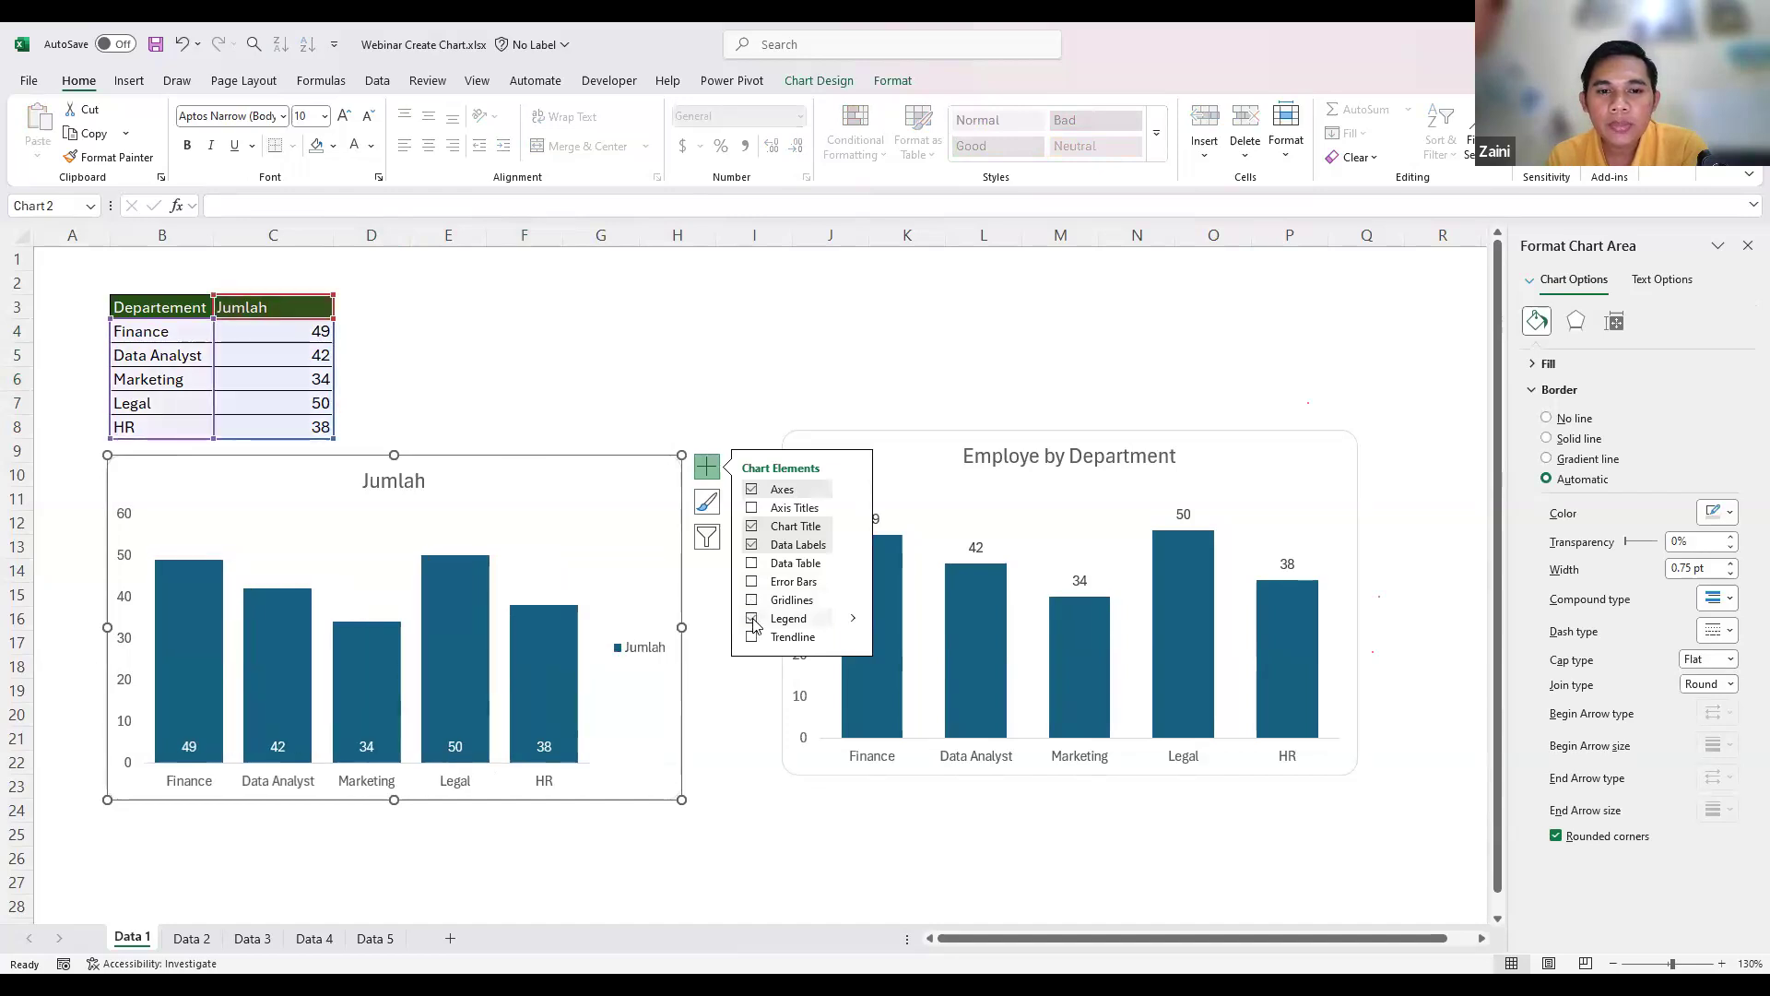
pyautogui.click(754, 623)
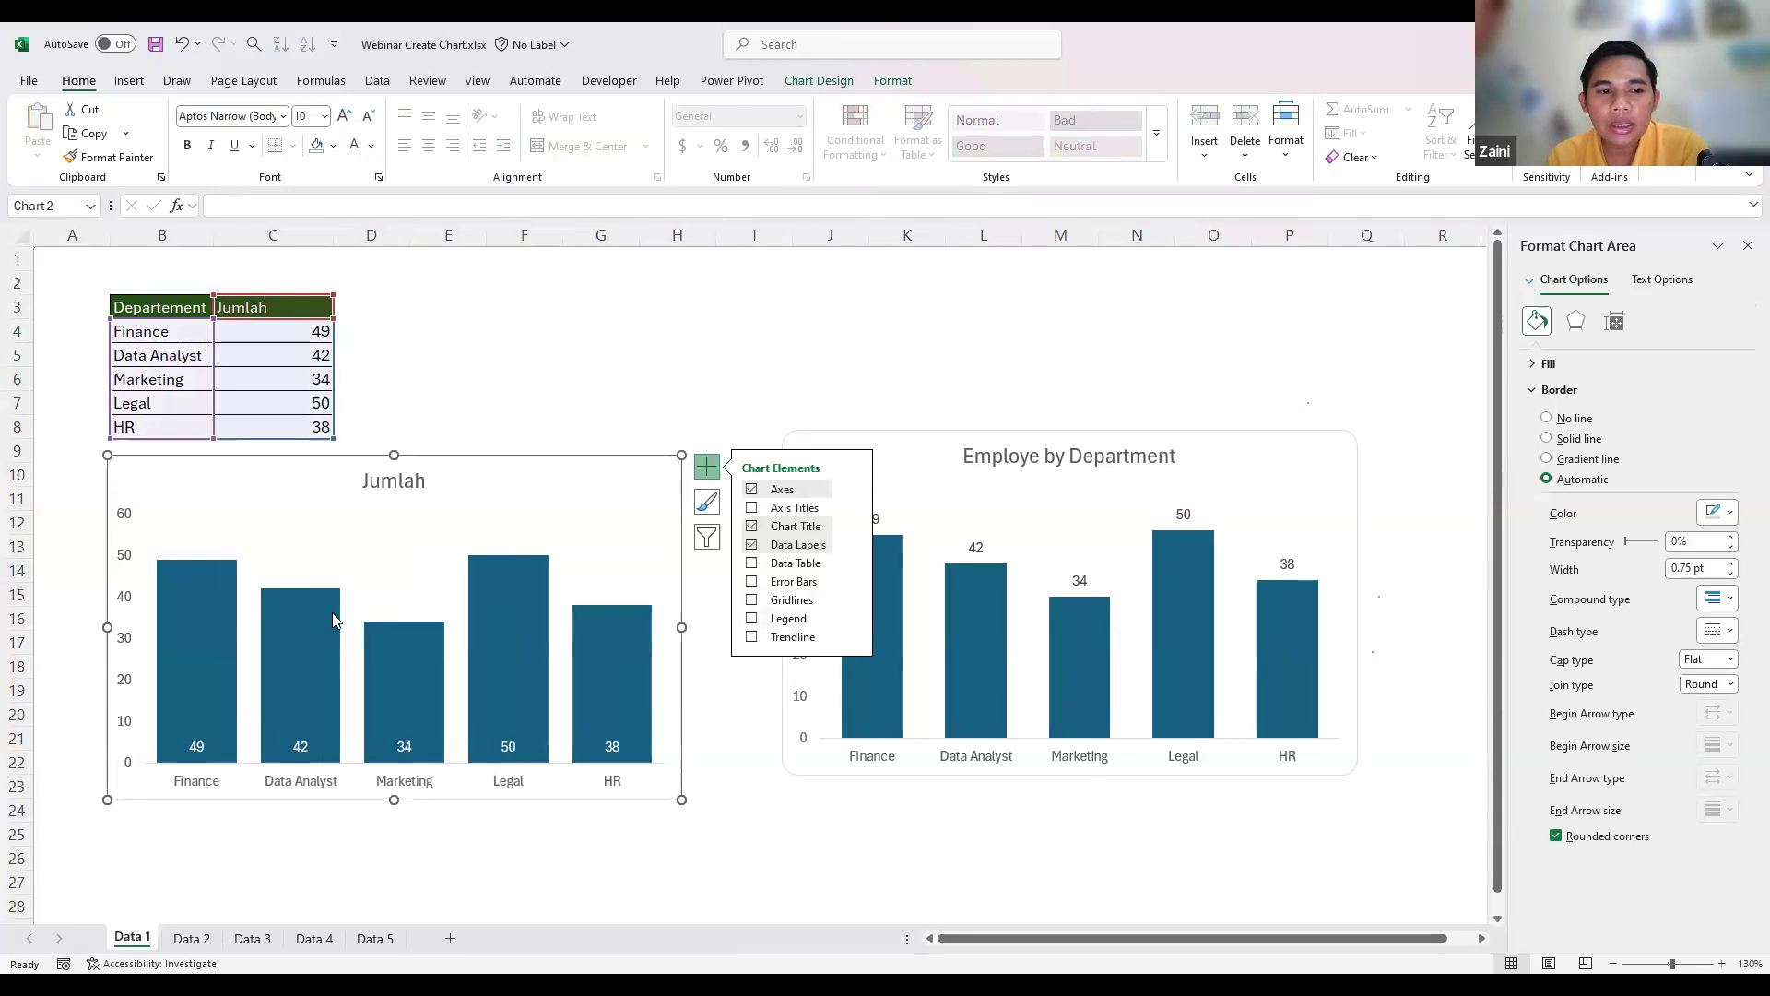
pyautogui.moveTo(305, 309); pyautogui.dragTo(305, 406)
pyautogui.click(735, 427)
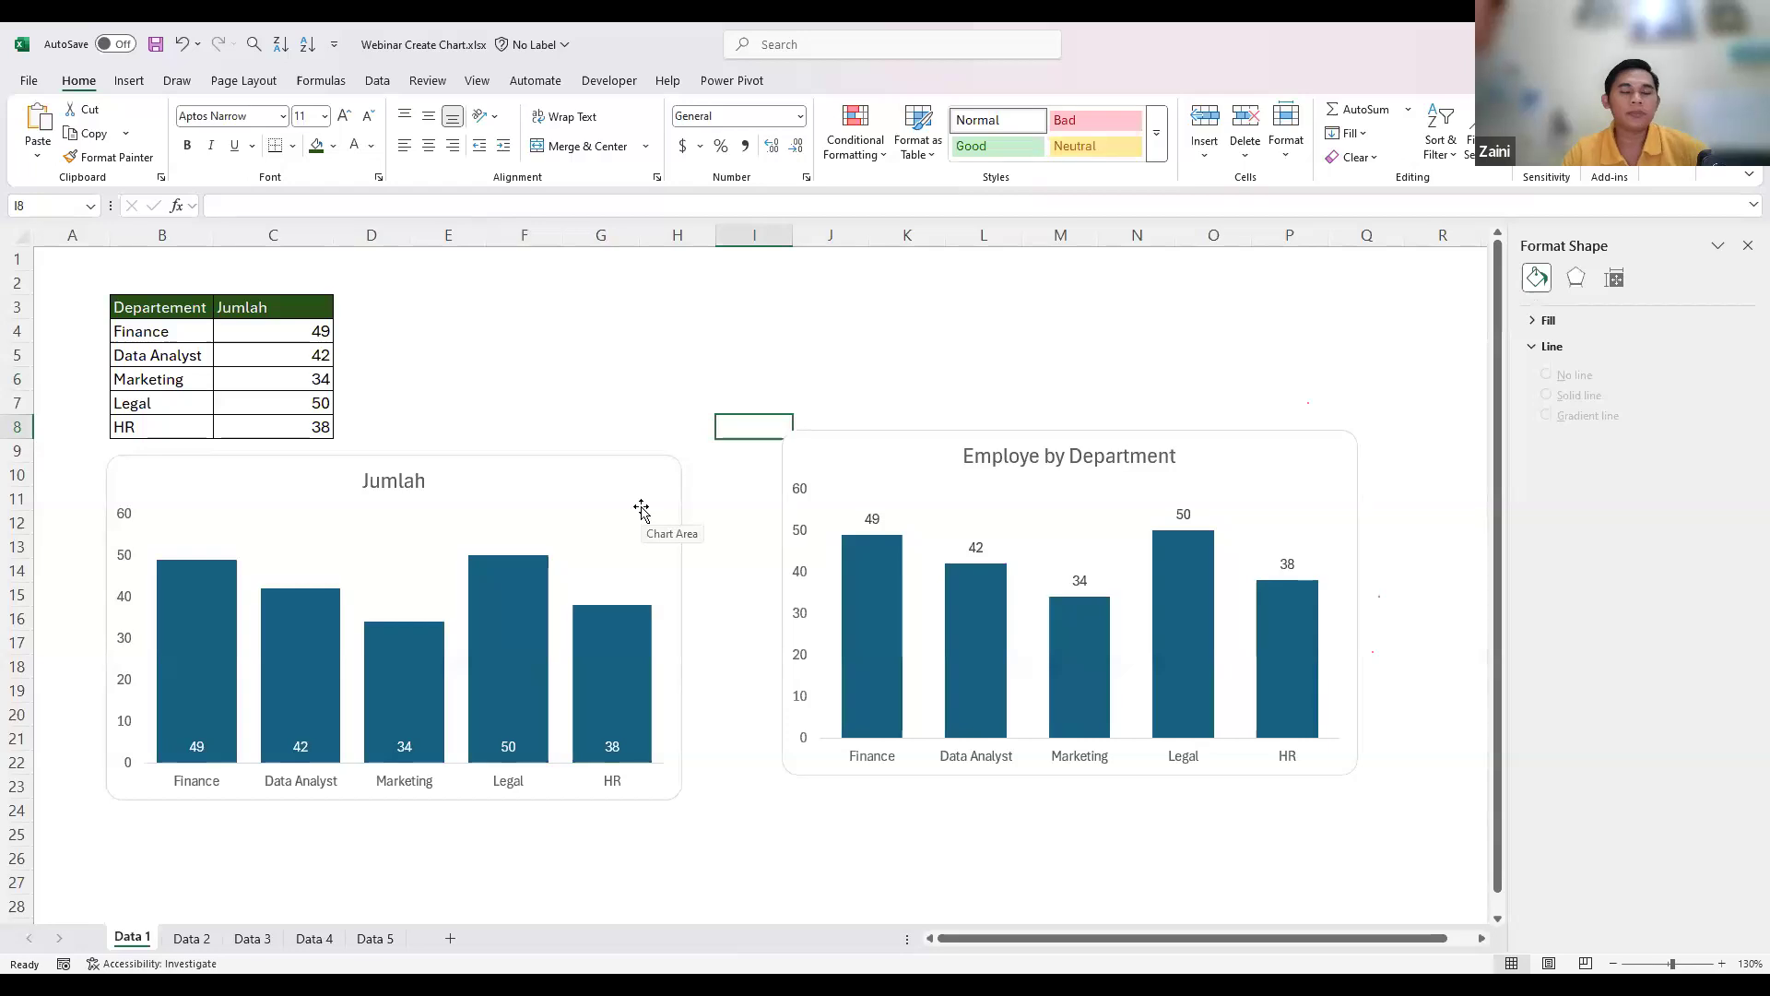
pyautogui.click(682, 475)
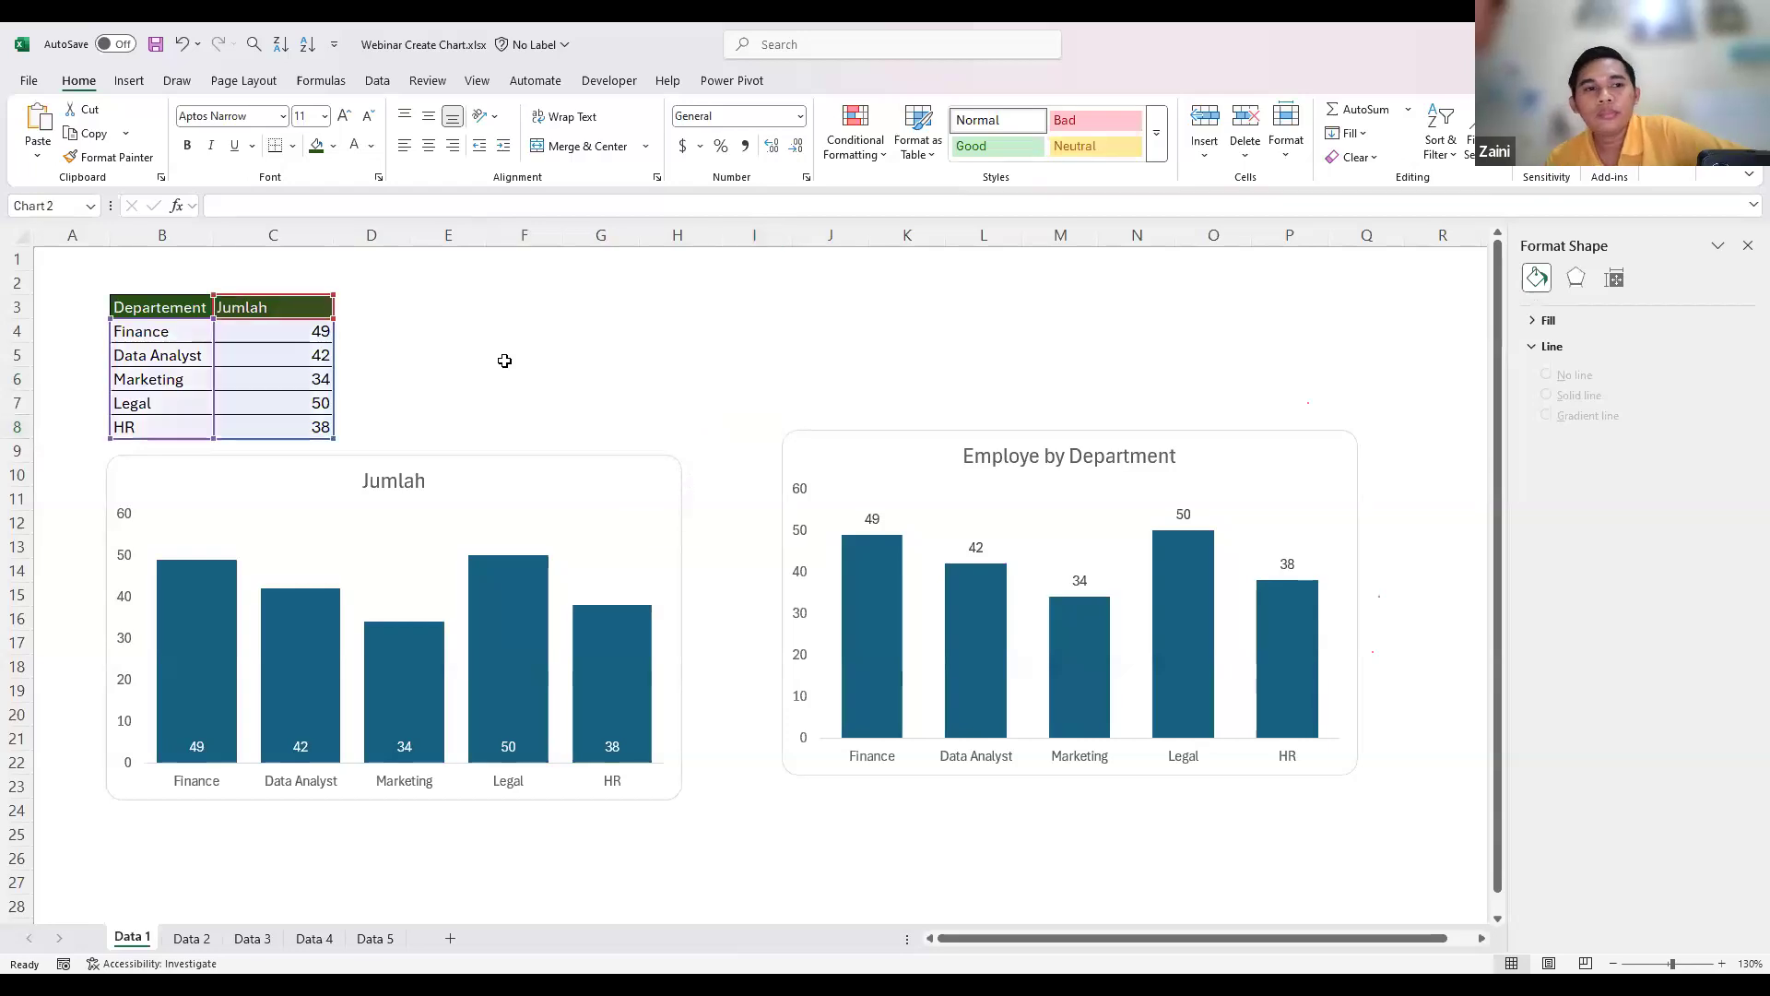
pyautogui.click(486, 348)
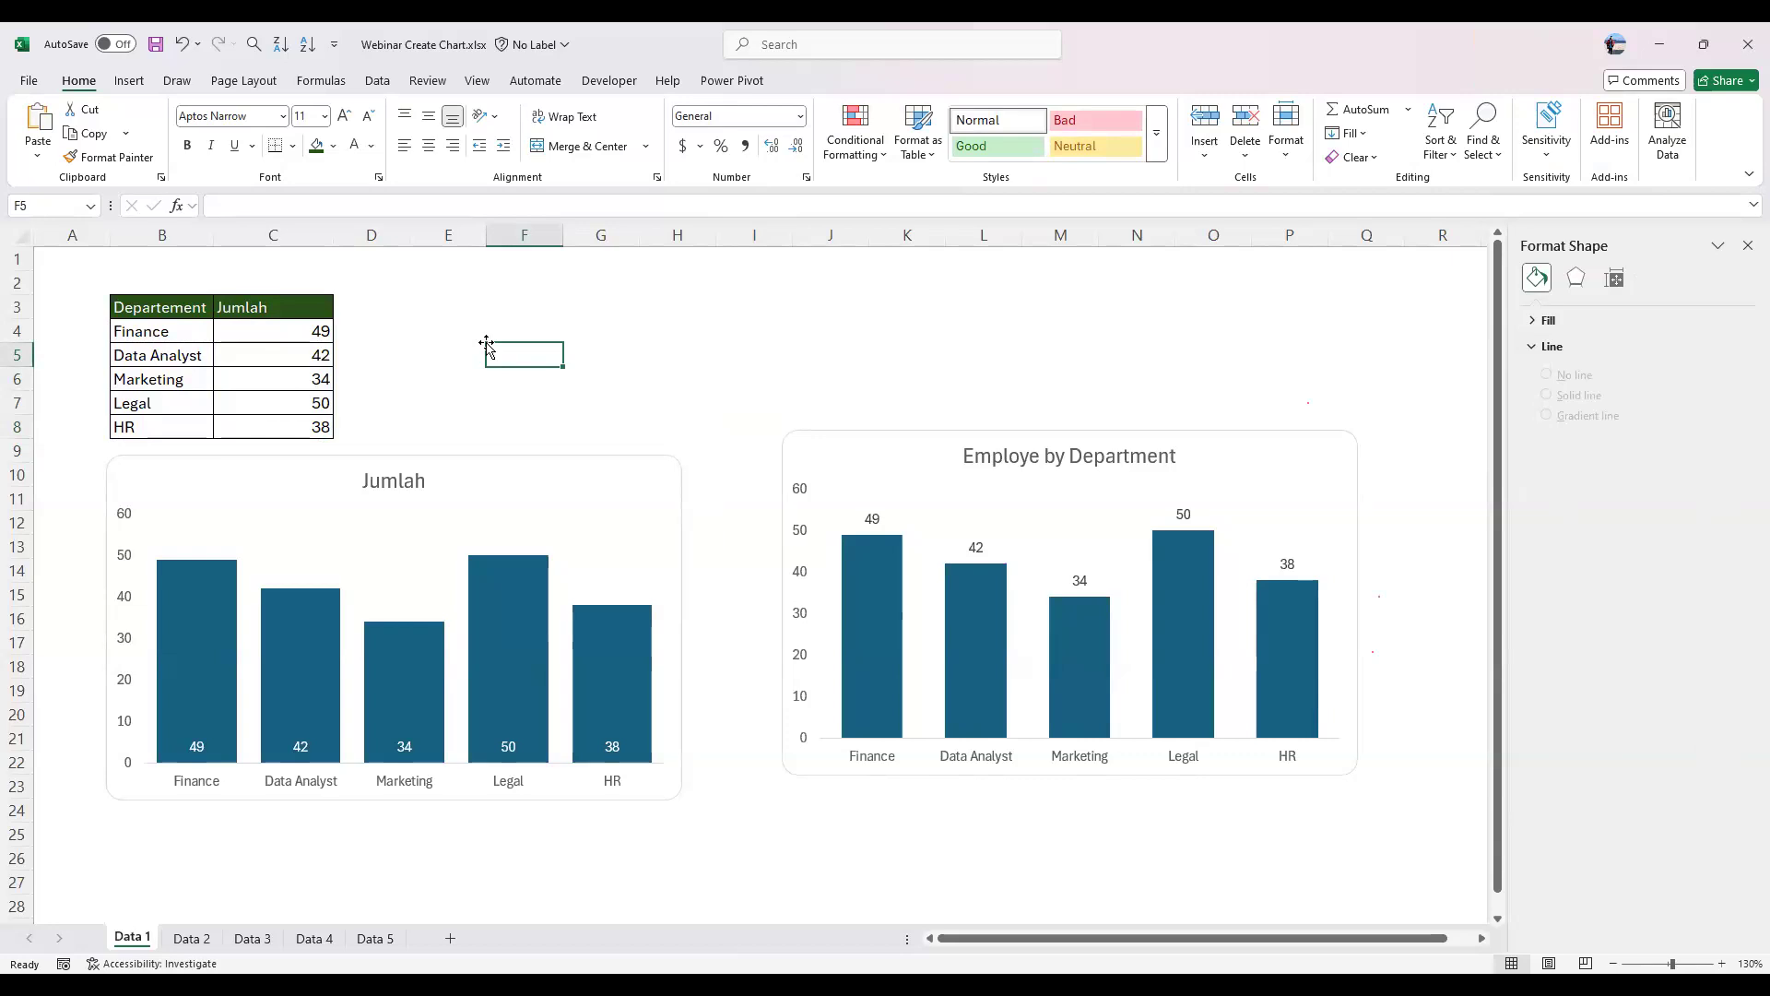
pyautogui.click(277, 421)
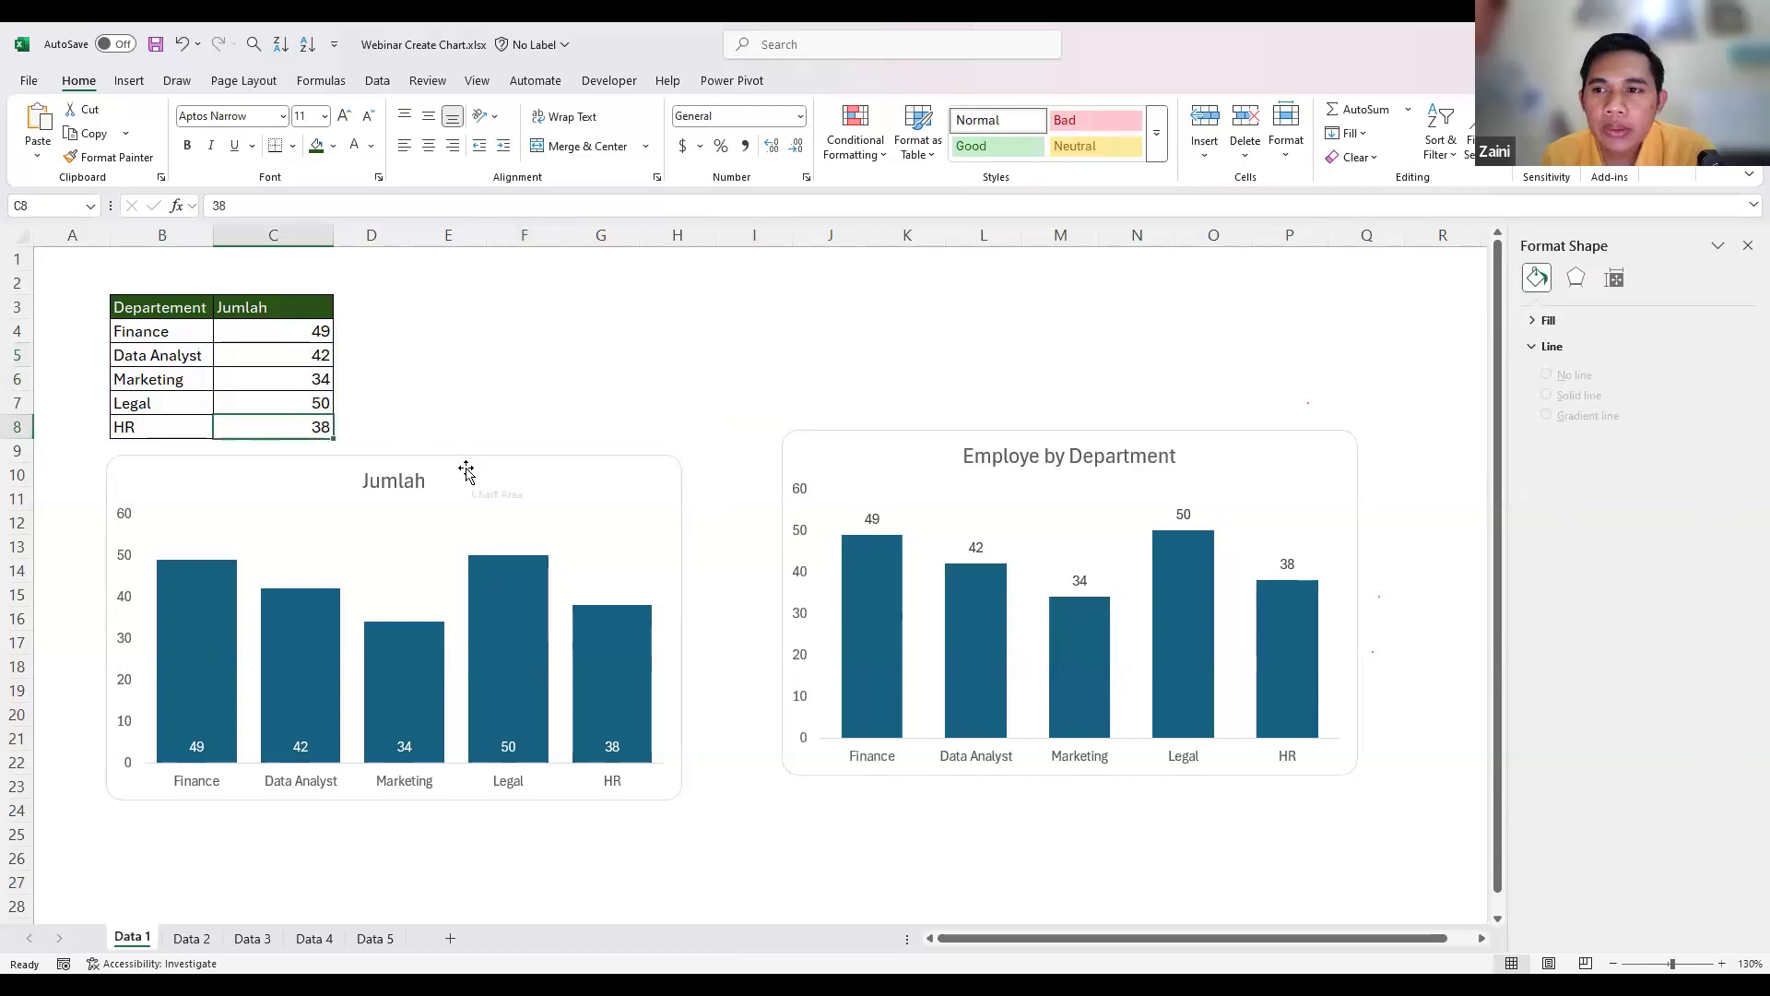
pyautogui.click(180, 424)
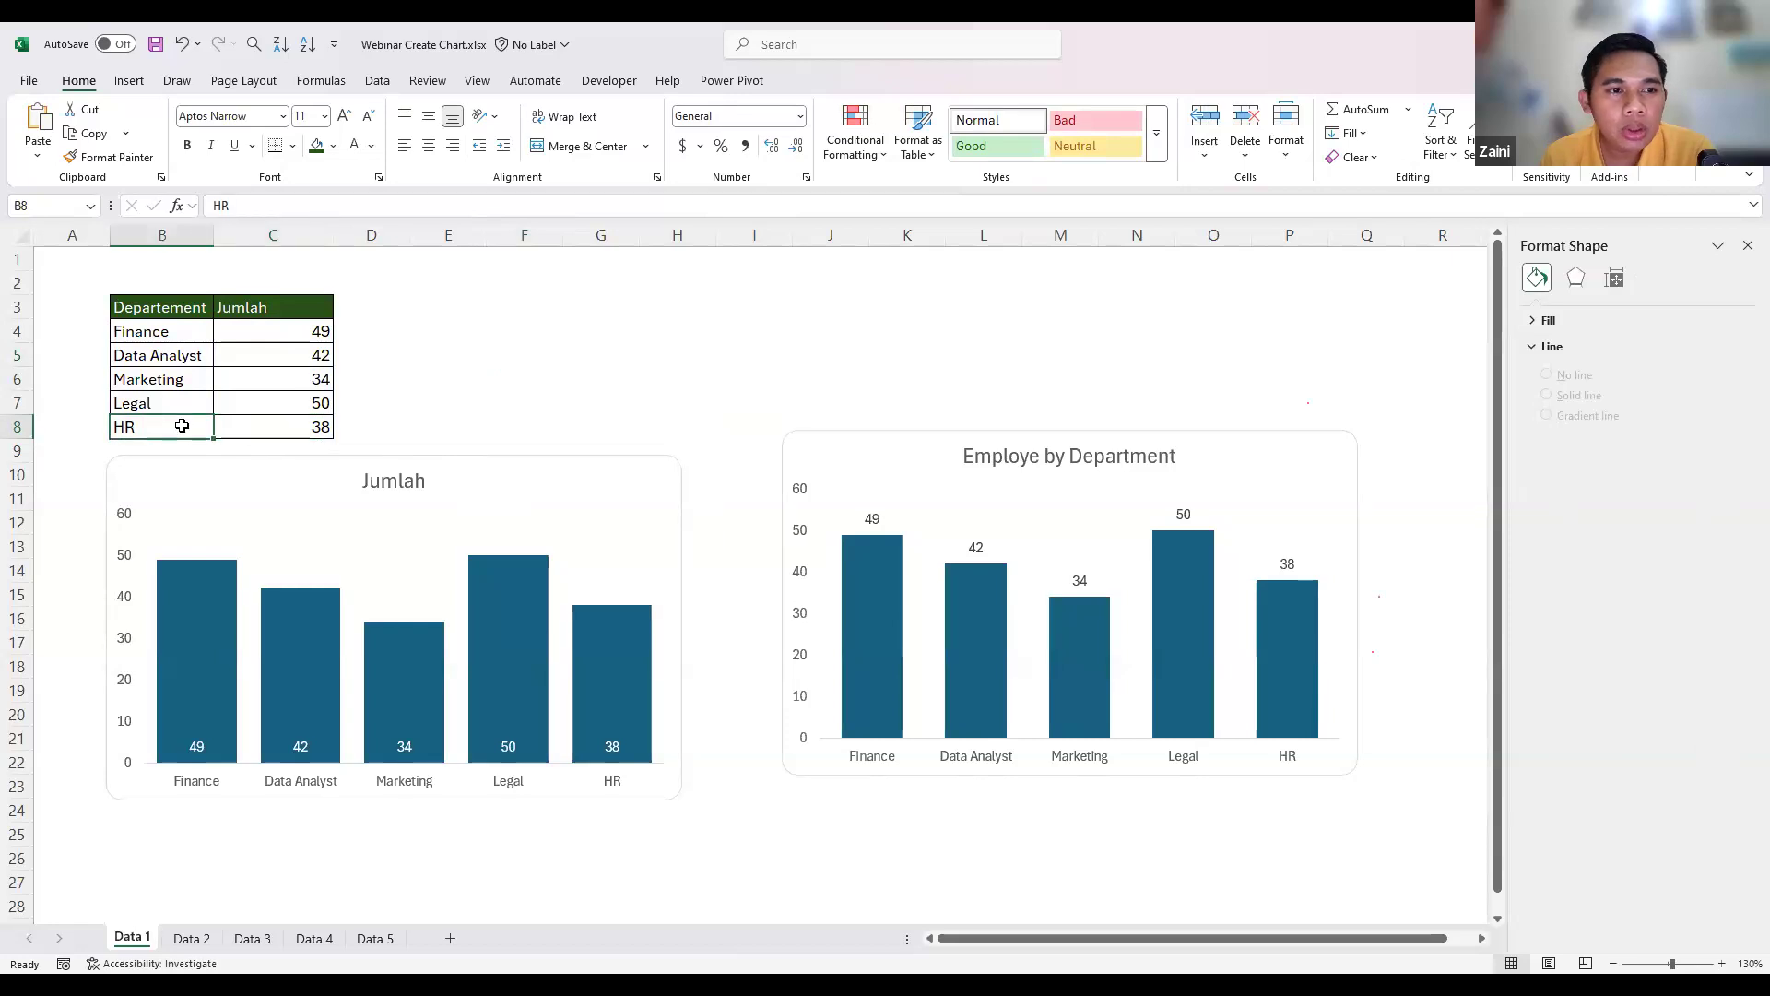
# - Move the Jumlah chart down to start at row 11 and add a Warehouse row with 17 below HR
pyautogui.click(495, 457)
pyautogui.moveTo(495, 457); pyautogui.dragTo(492, 499)
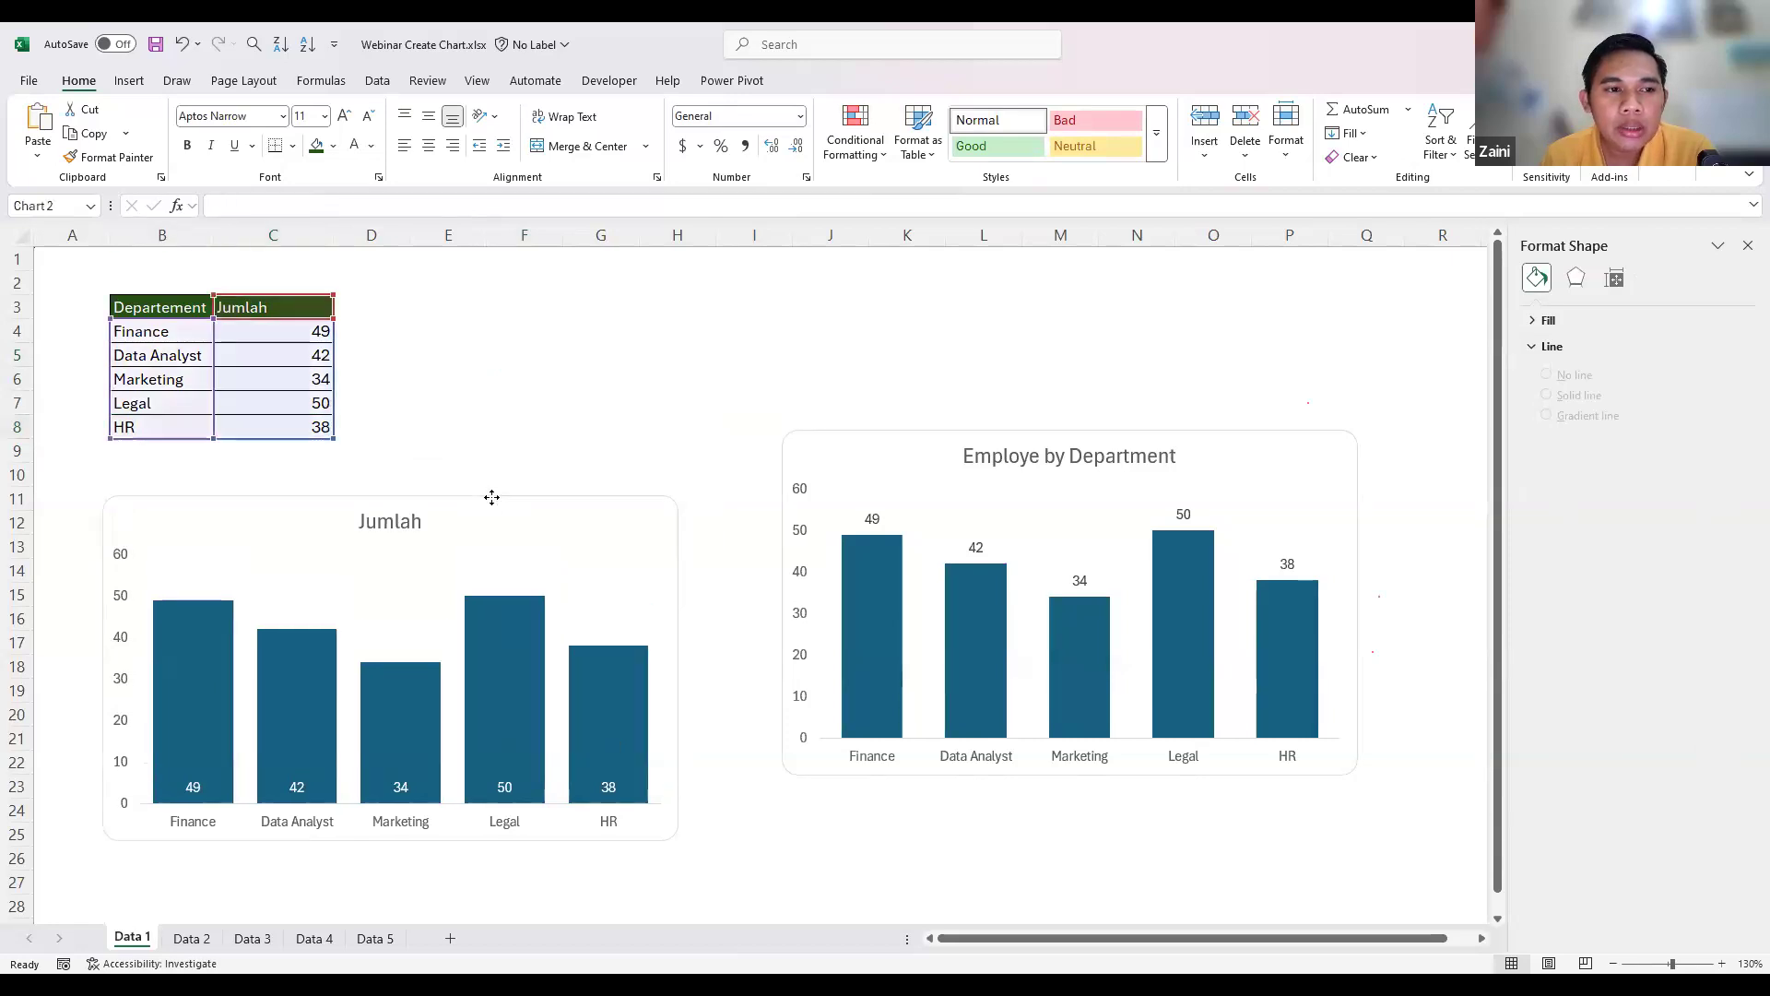
pyautogui.click(161, 456)
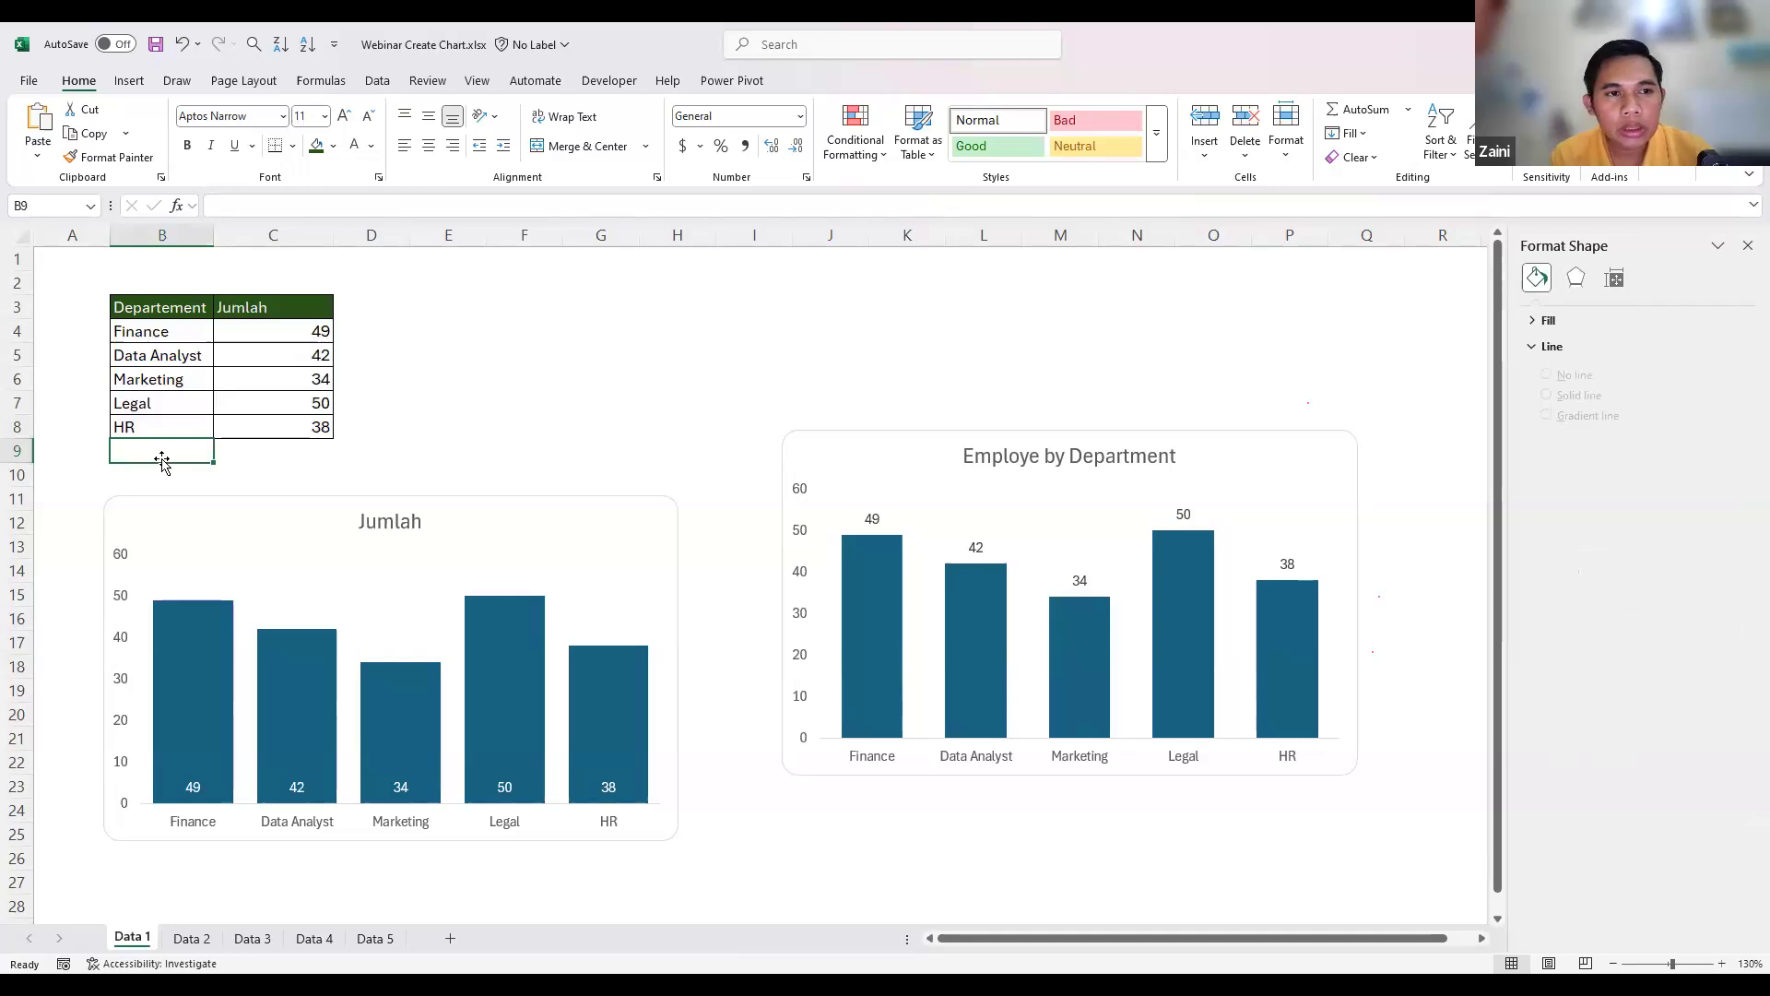
pyautogui.write('Warehouse')
pyautogui.press('Tab')
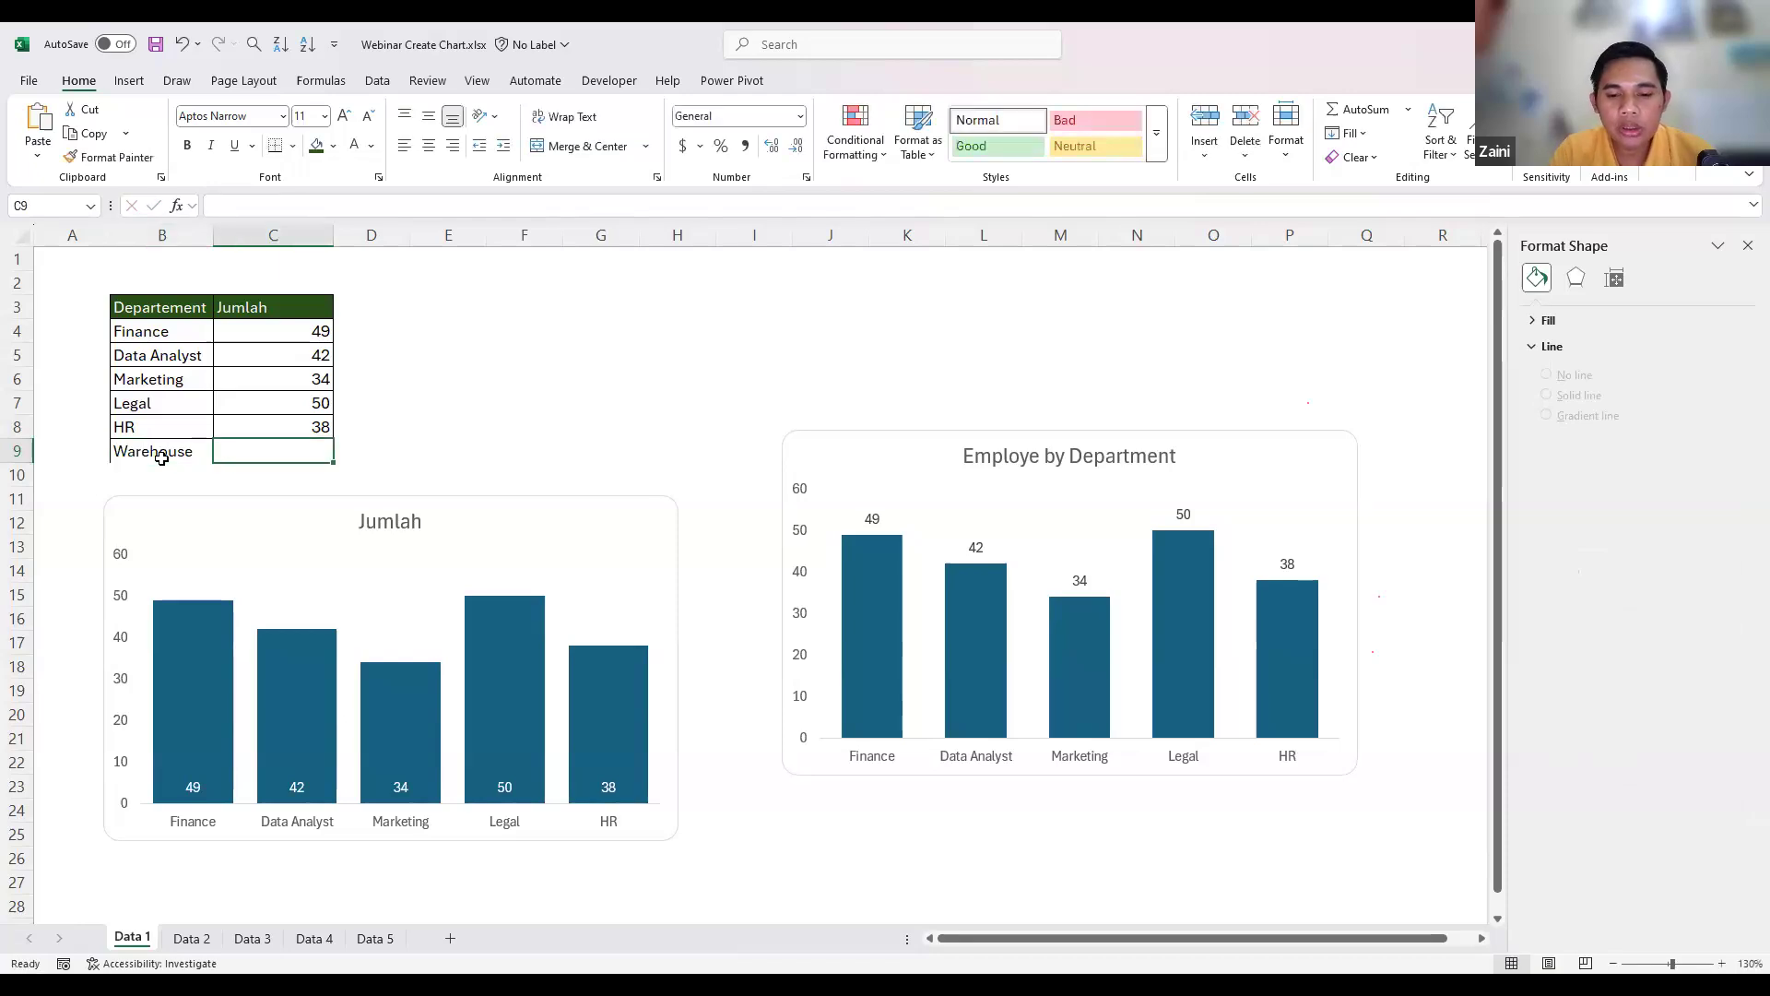
pyautogui.write('17')
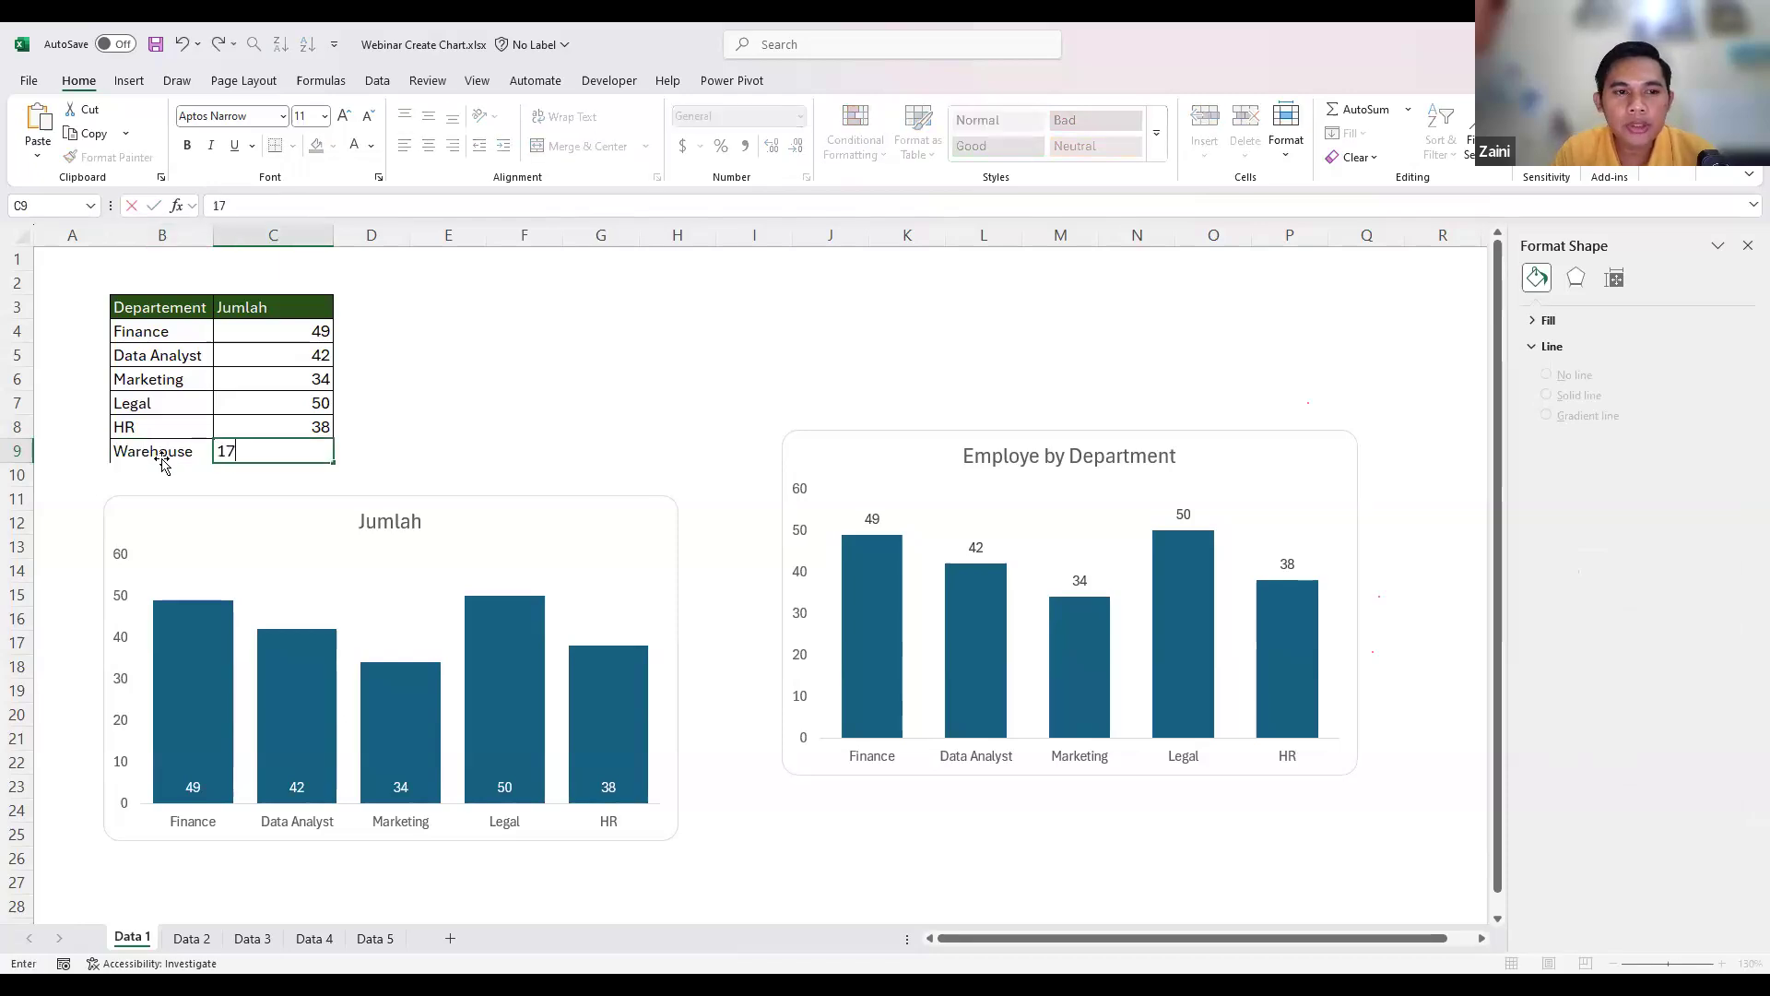
pyautogui.press('Return')
# - Select the Jumlah chart to check whether its source range covers the Warehouse row
pyautogui.click(162, 461)
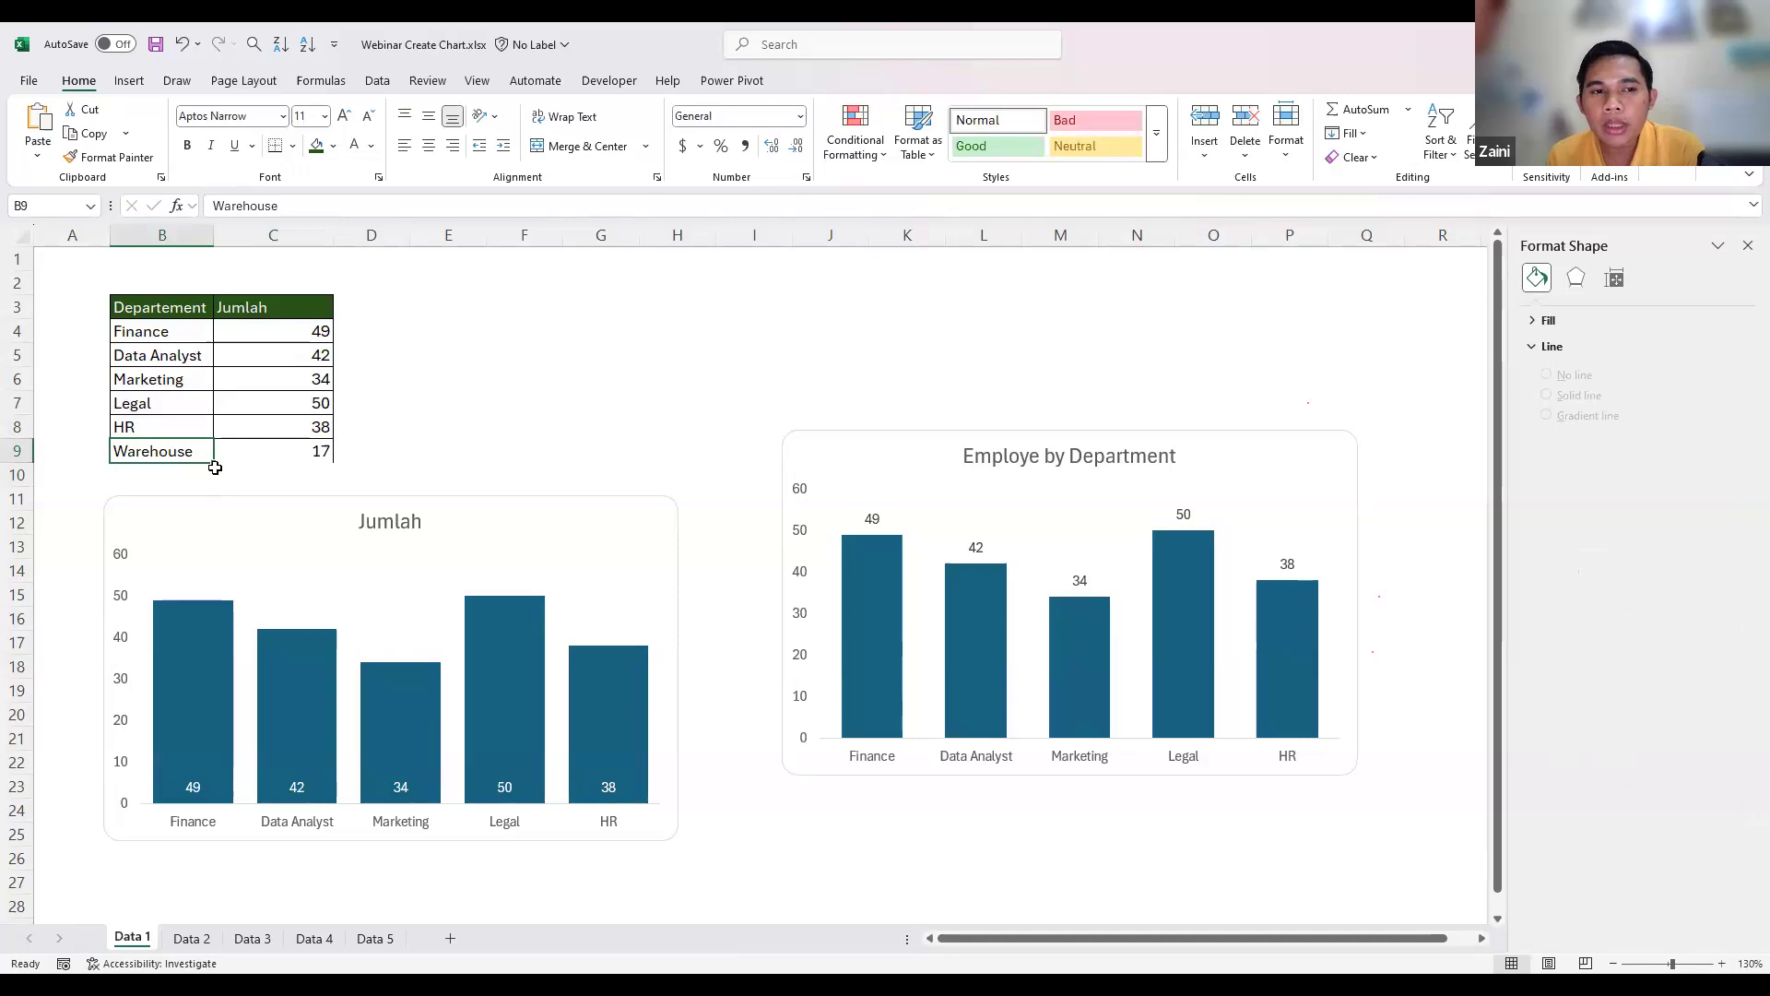
pyautogui.click(650, 587)
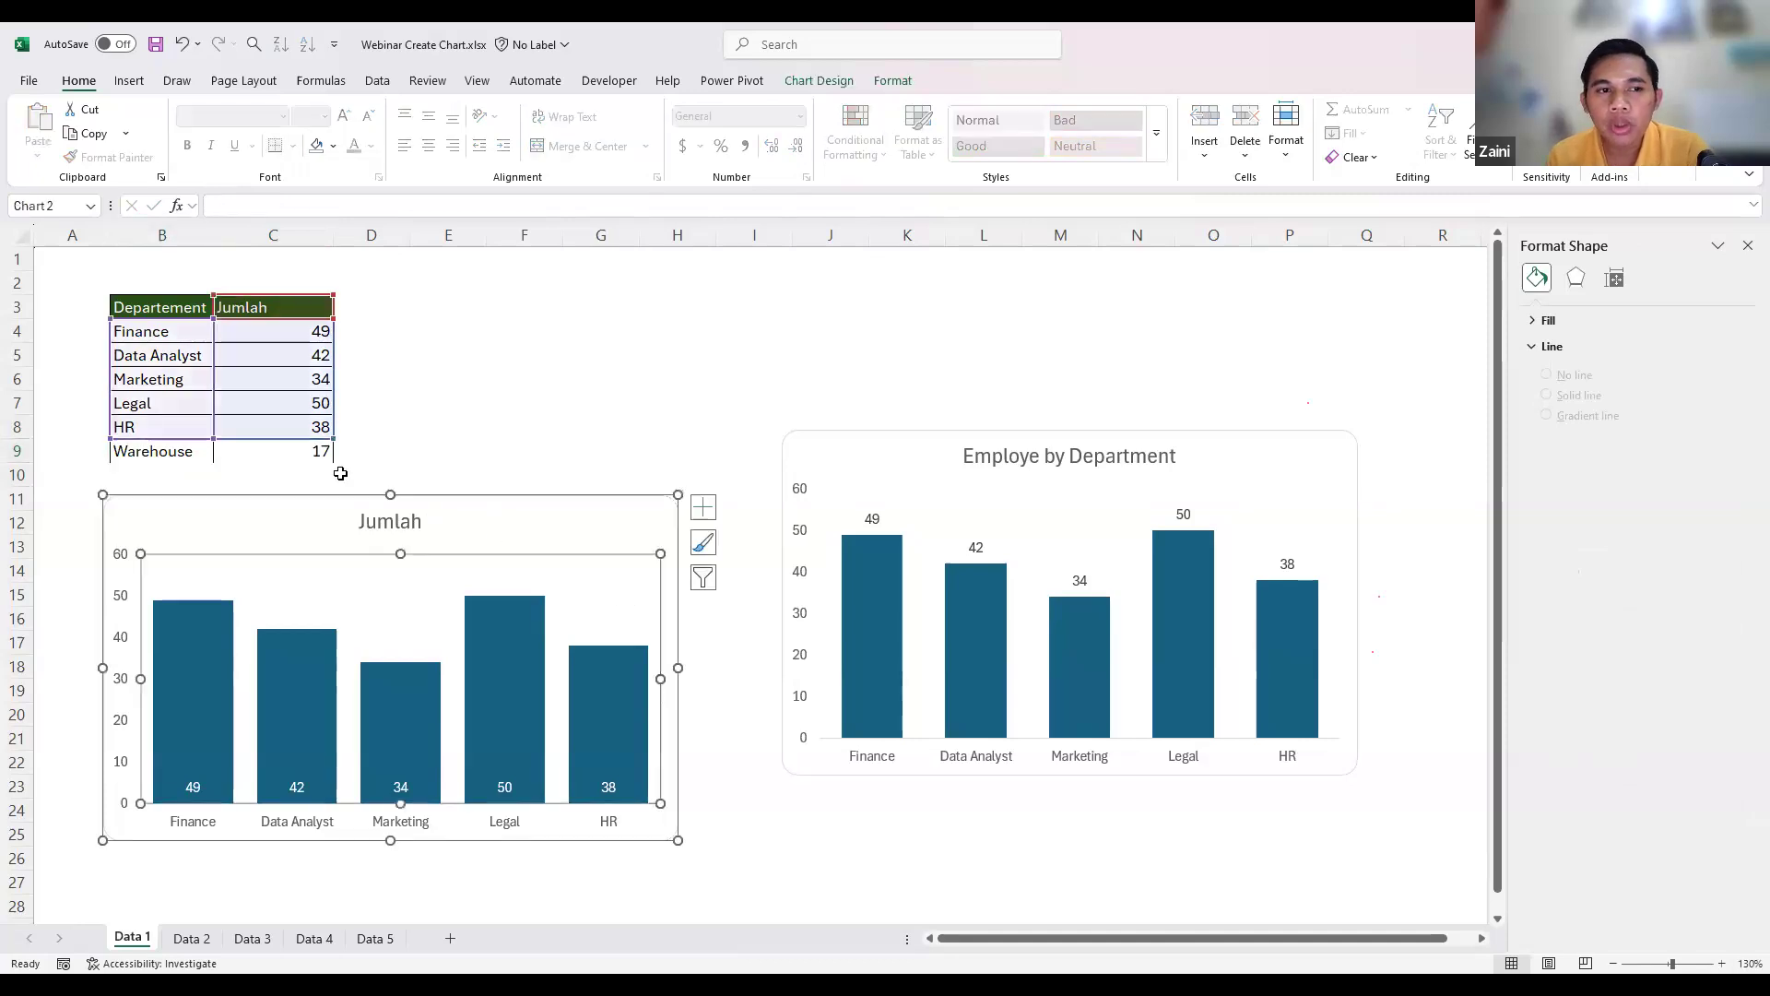
pyautogui.click(228, 452)
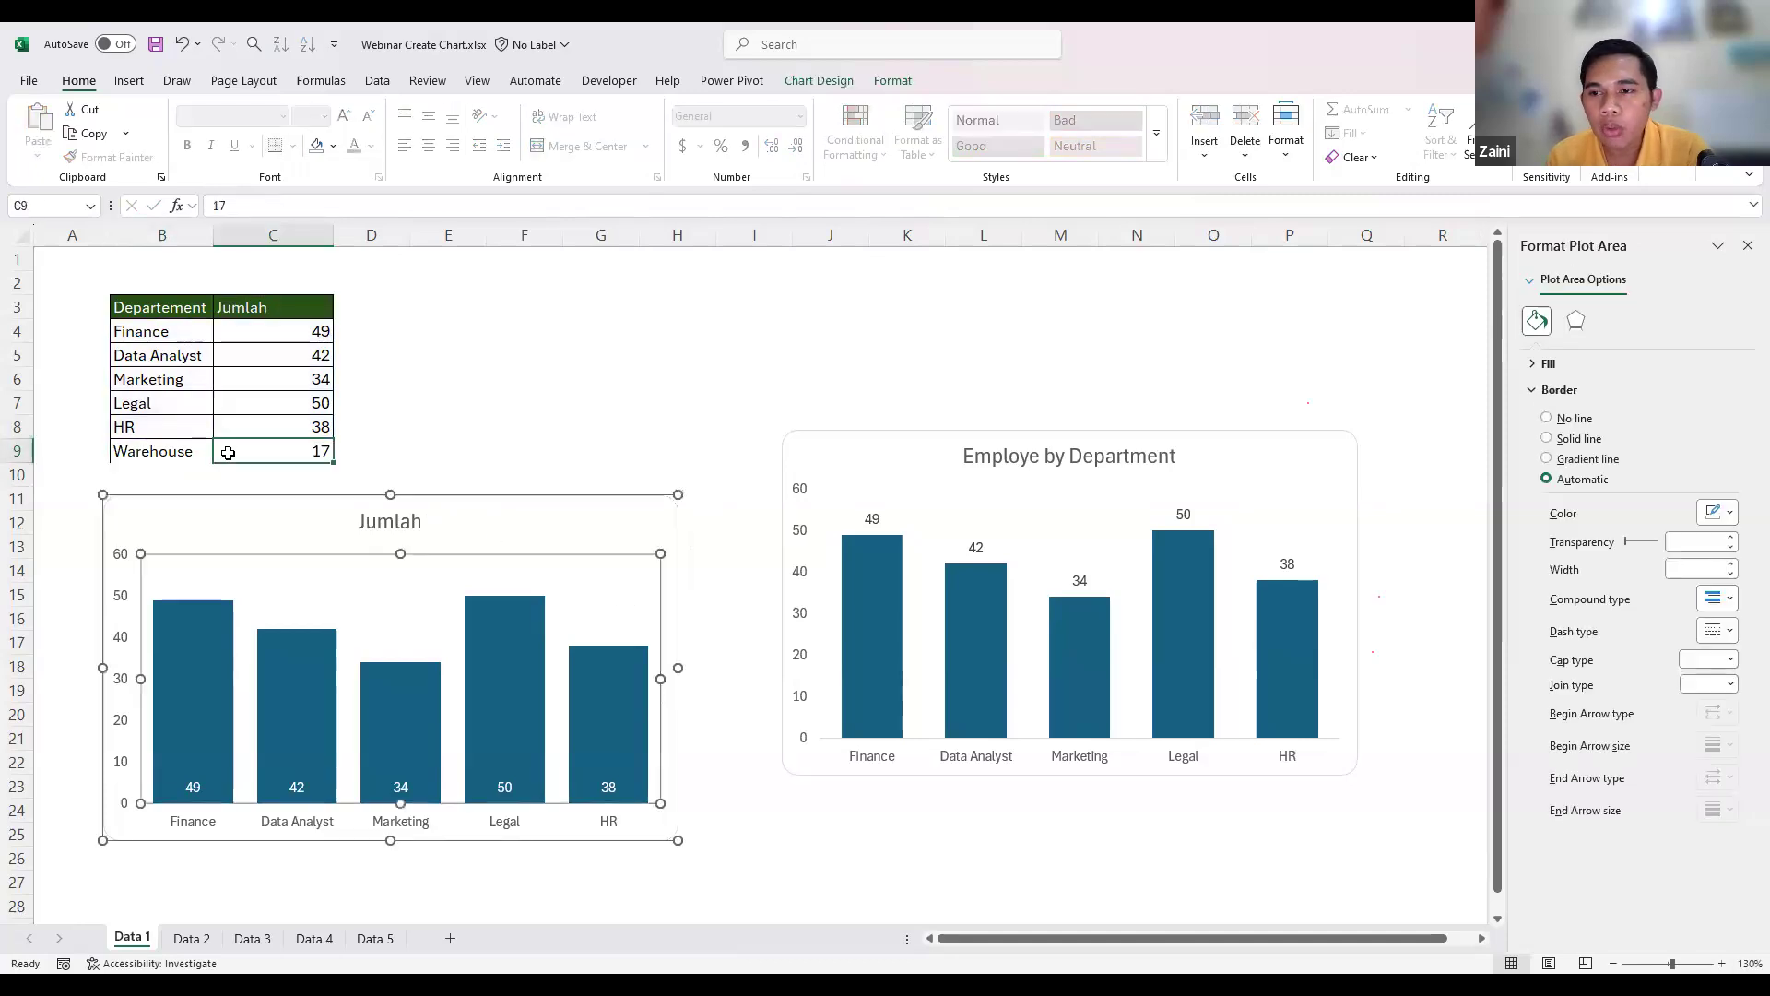
# - Extend the Jumlah chart's source range down to row 9 to include the Warehouse row
pyautogui.click(661, 552)
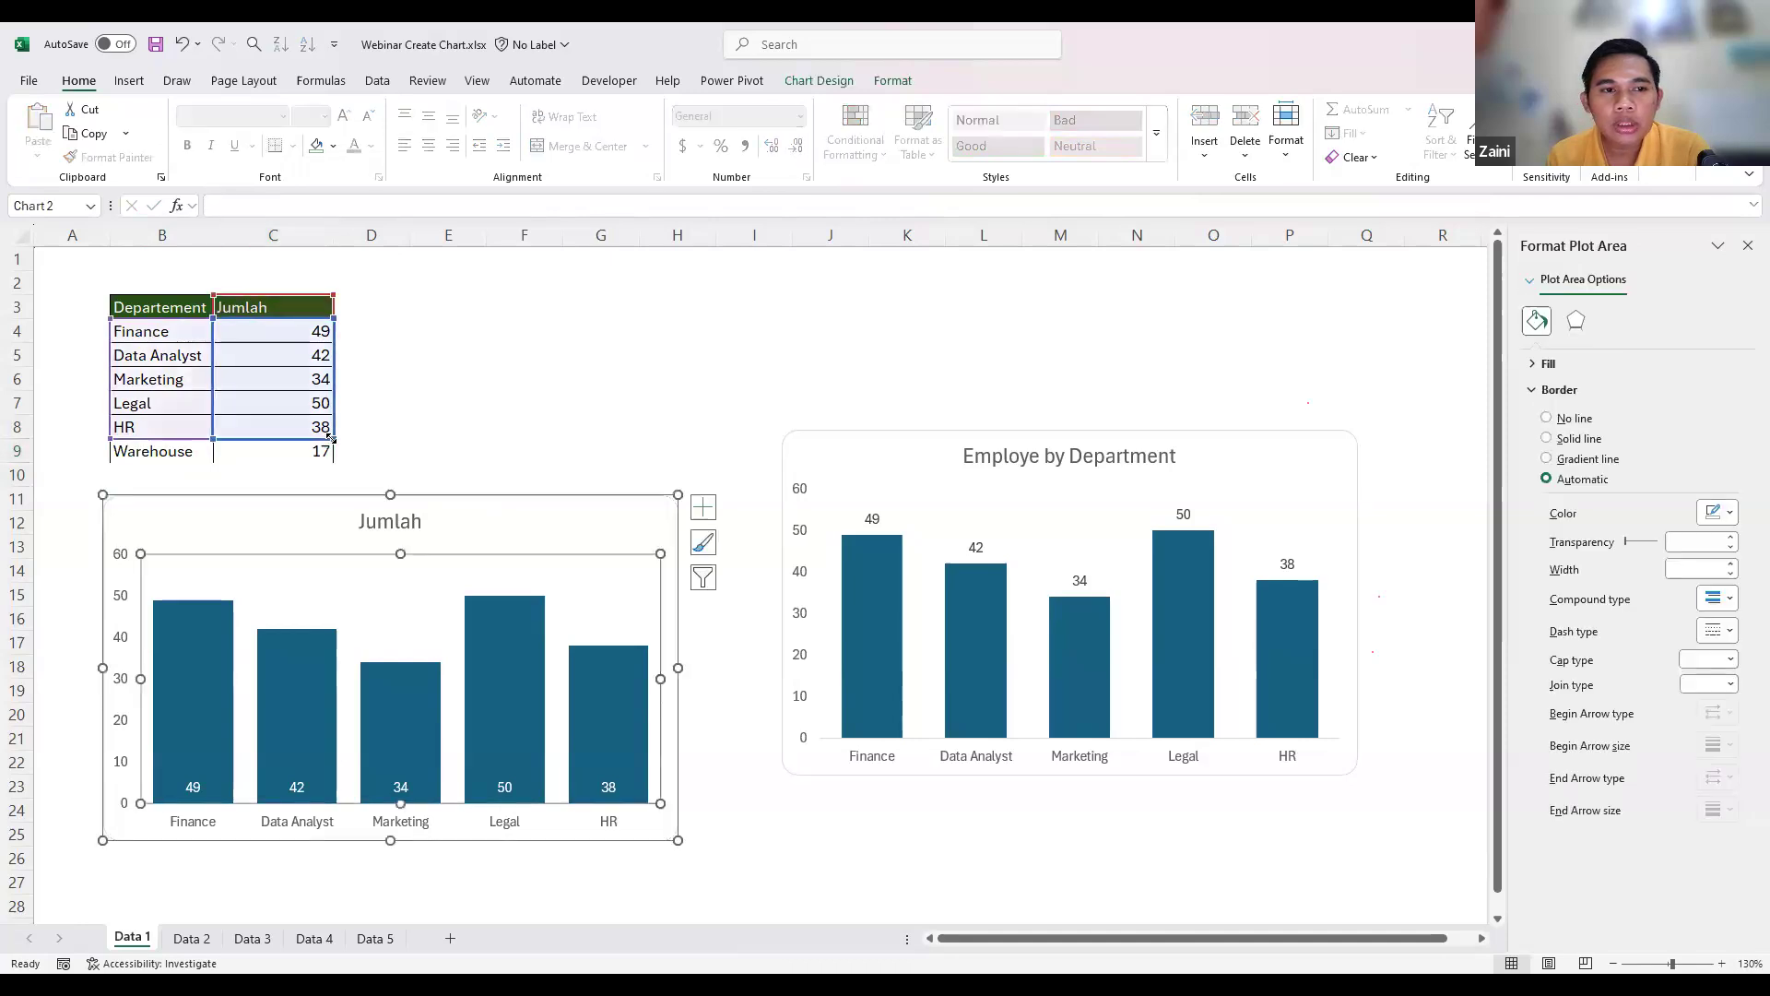
pyautogui.moveTo(333, 451); pyautogui.dragTo(333, 454)
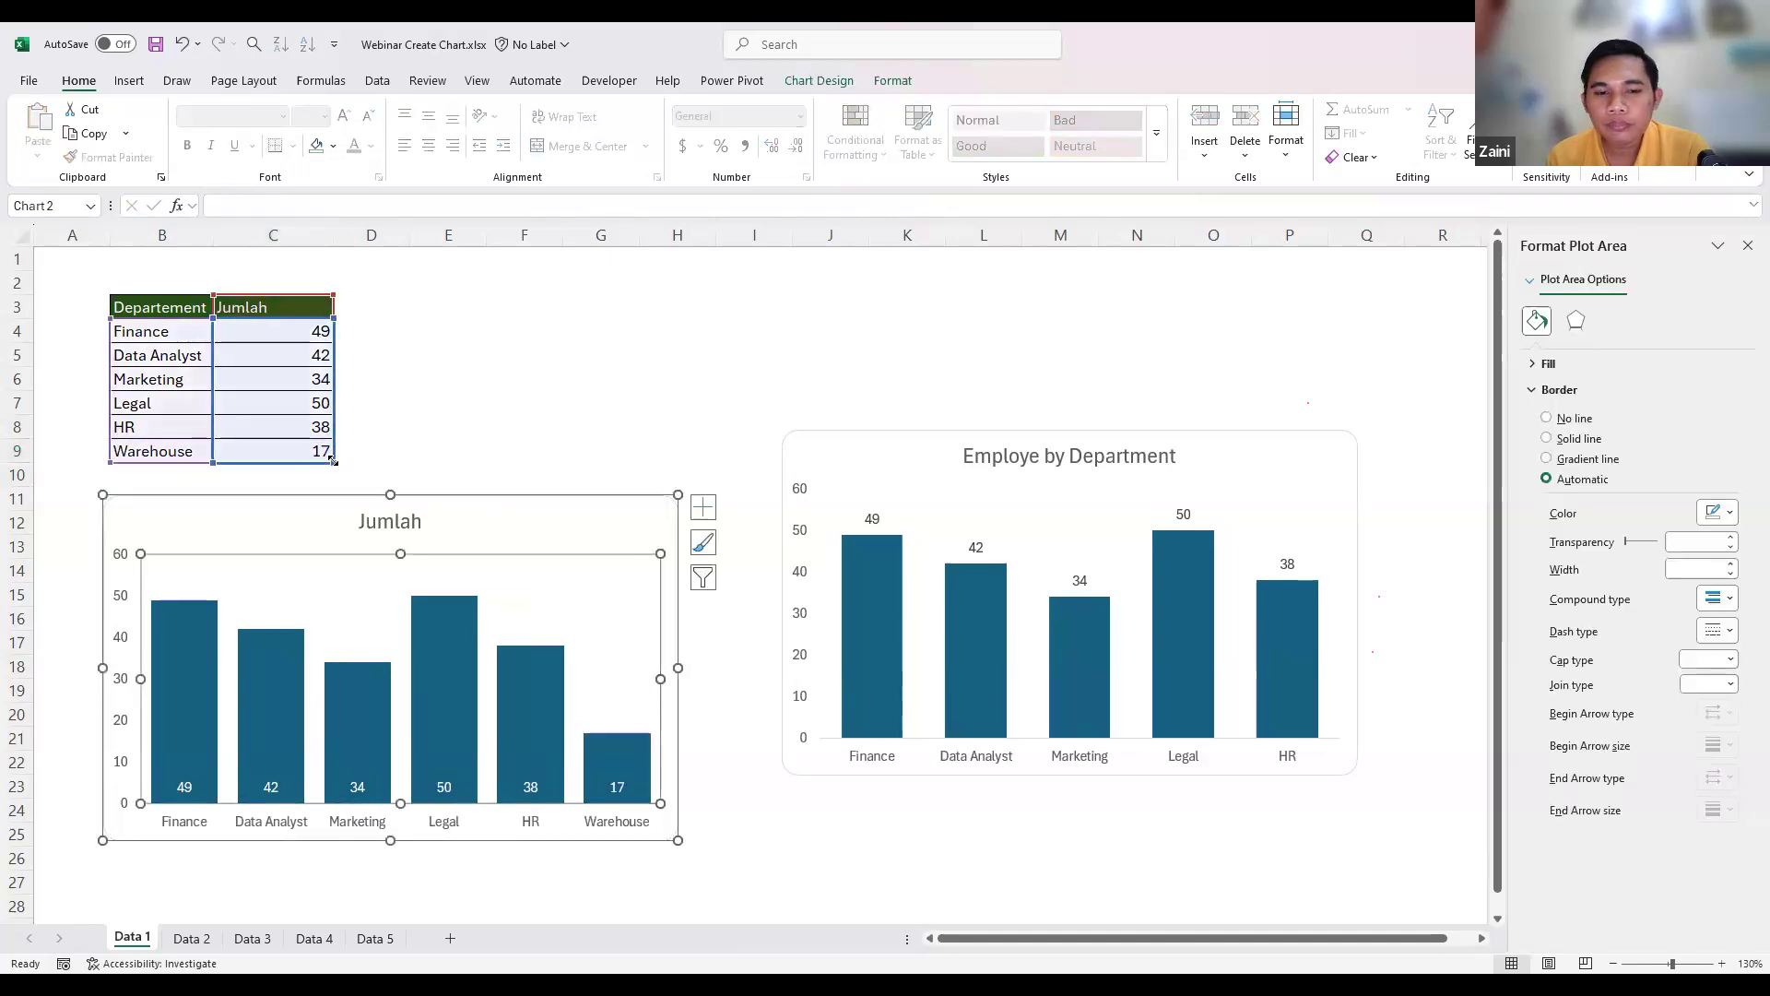
pyautogui.click(485, 402)
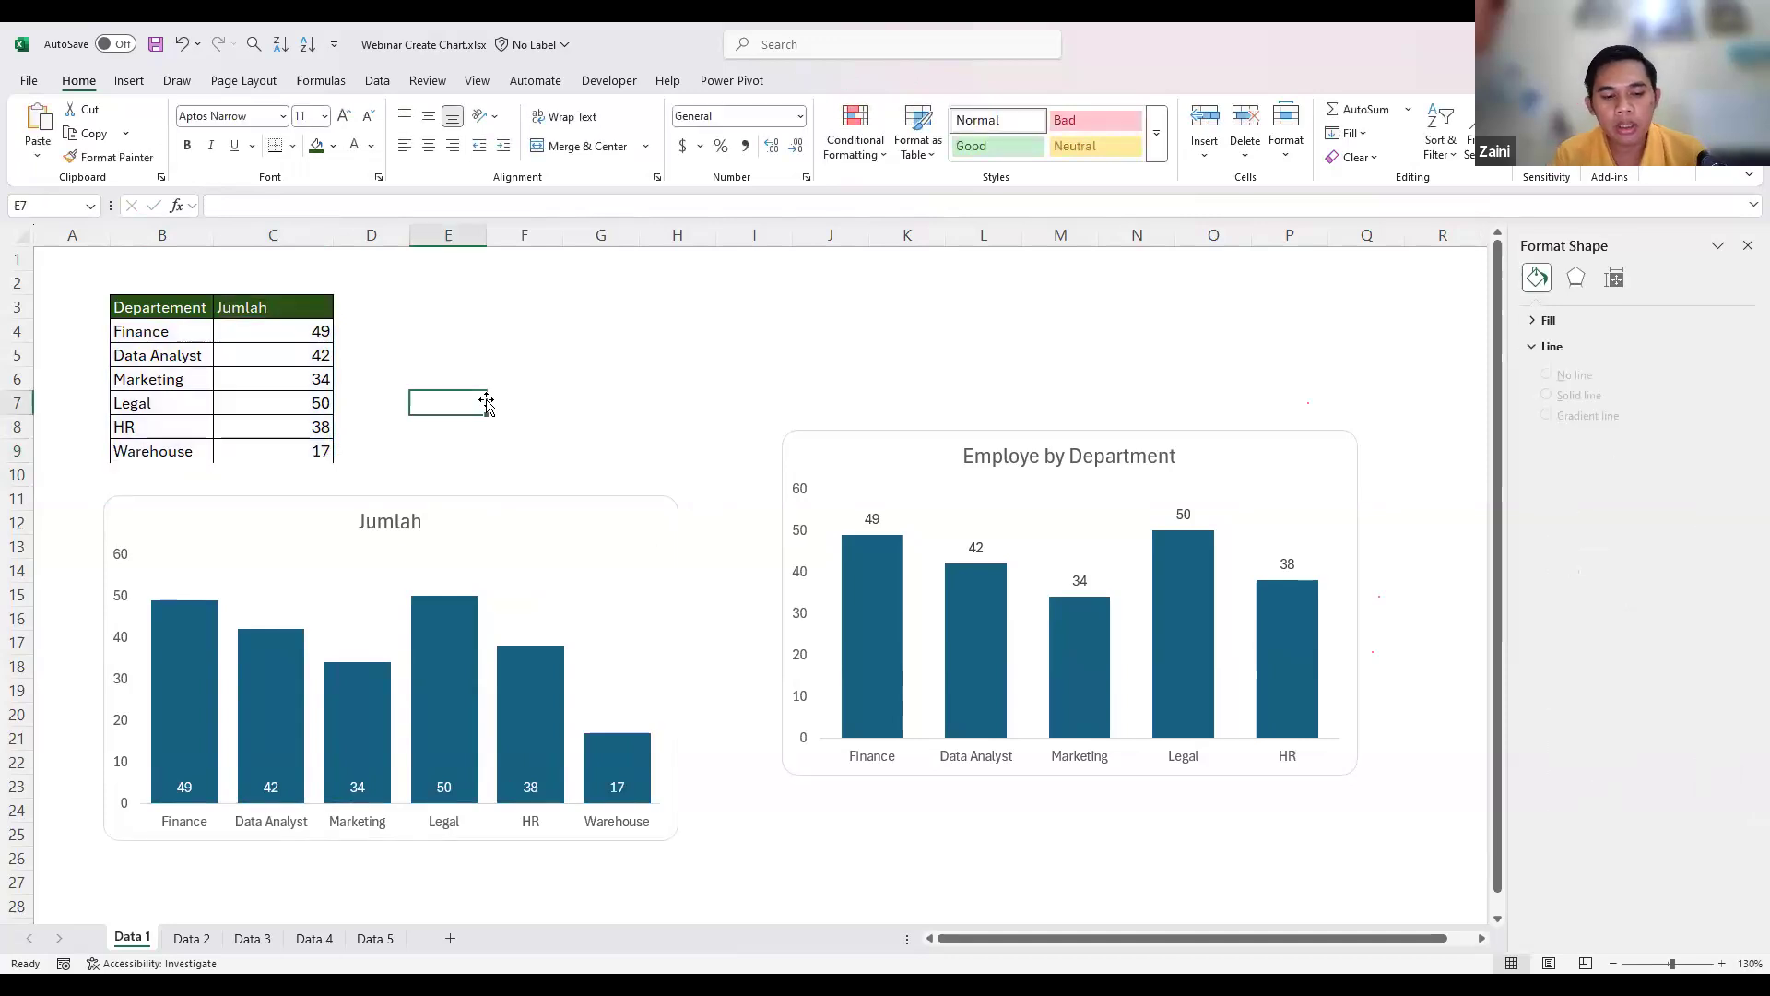
# - Undo the source range extension, the Warehouse entries in row 9 and the Jumlah chart's move
pyautogui.hotkey('ctrl', 'z')
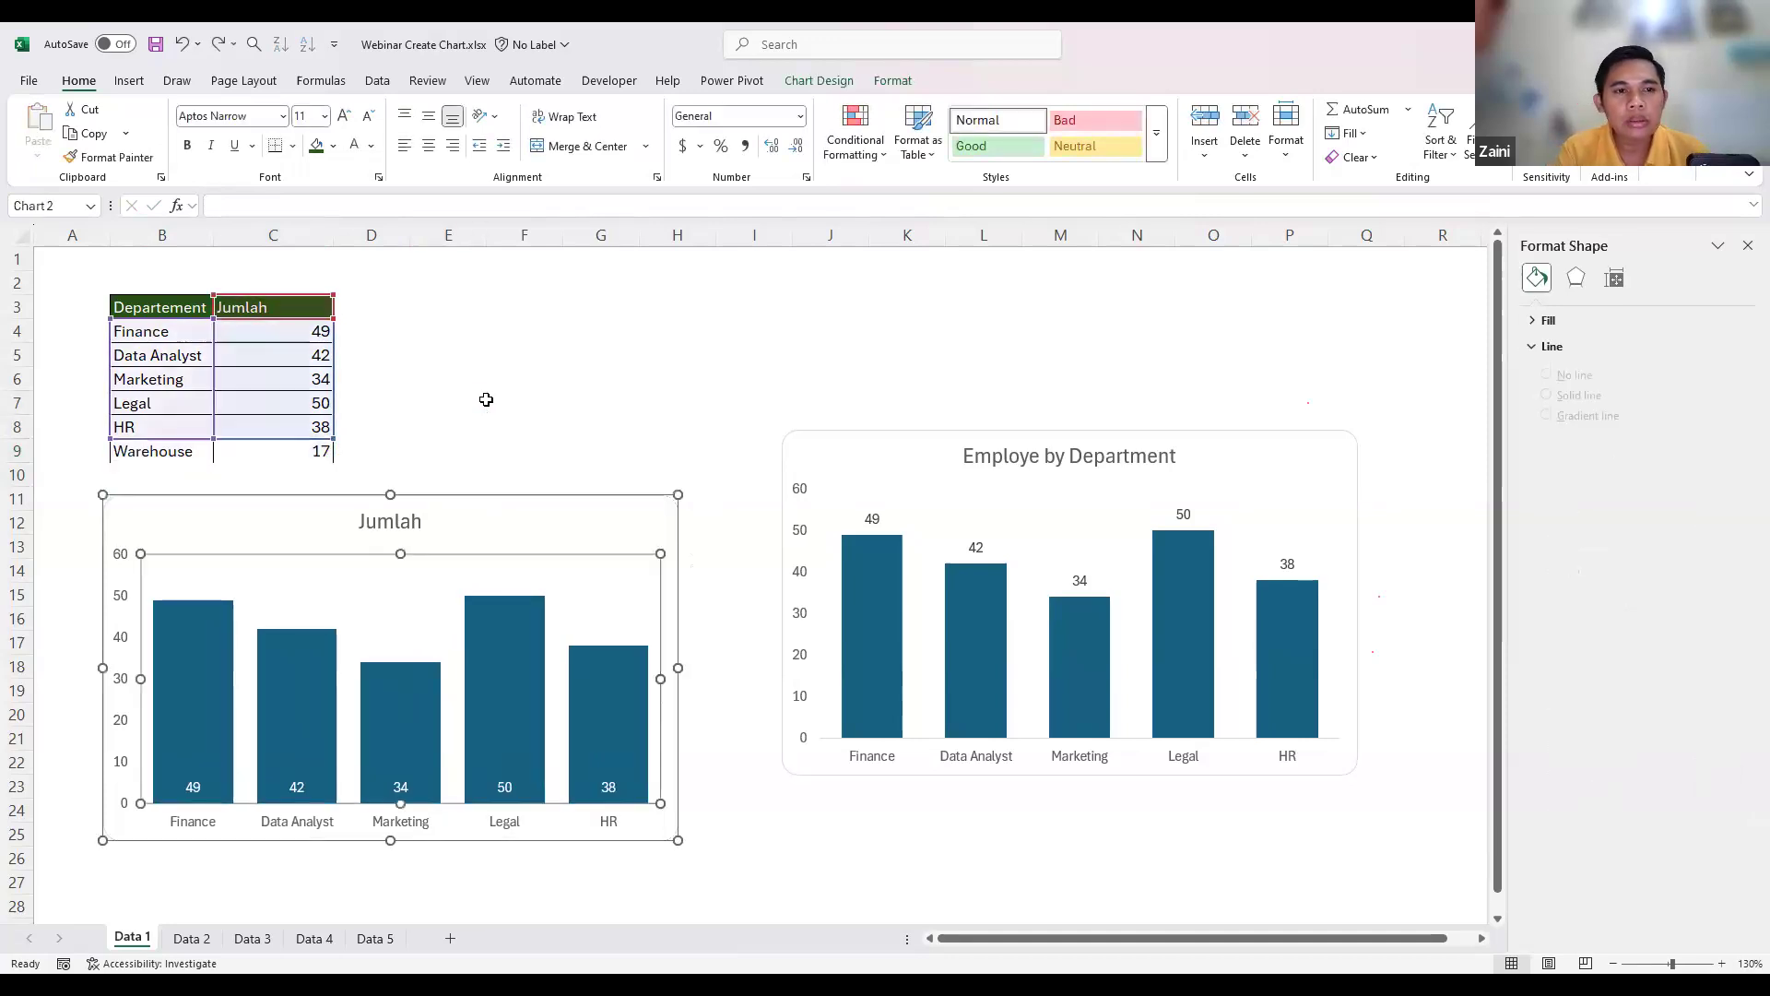
pyautogui.hotkey('ctrl', 'z')
pyautogui.hotkey('ctrl', 'z')
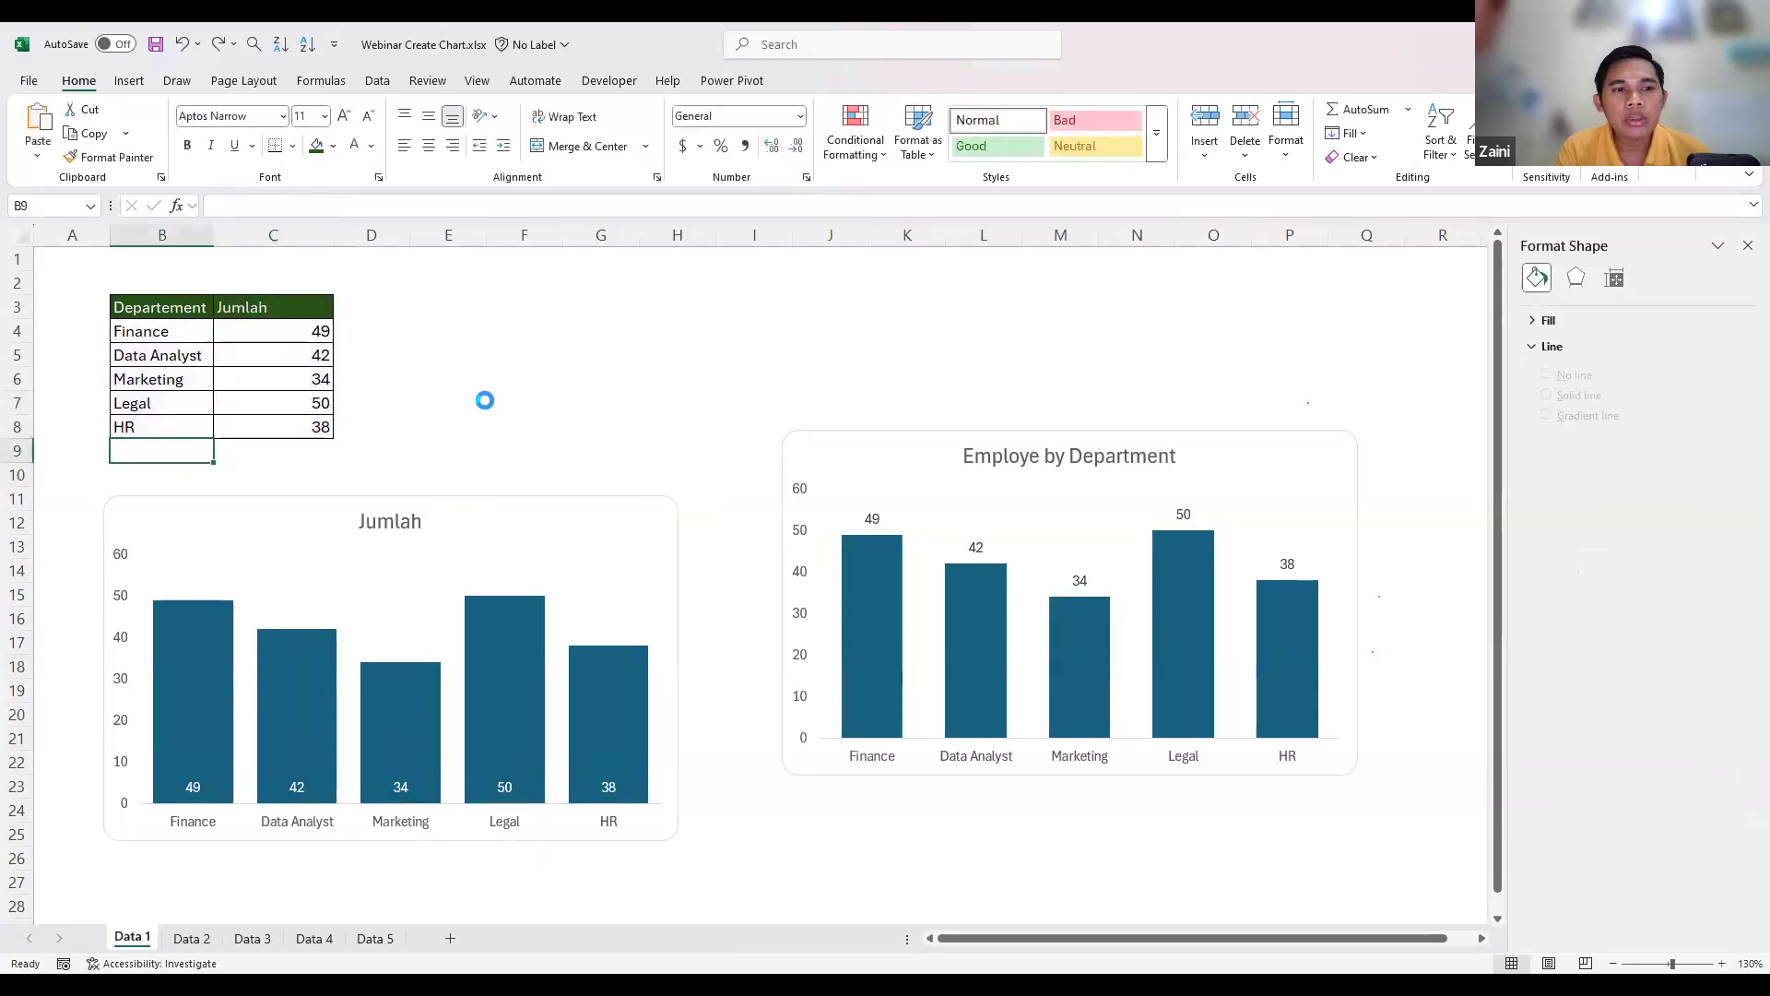
pyautogui.hotkey('ctrl', 'z')
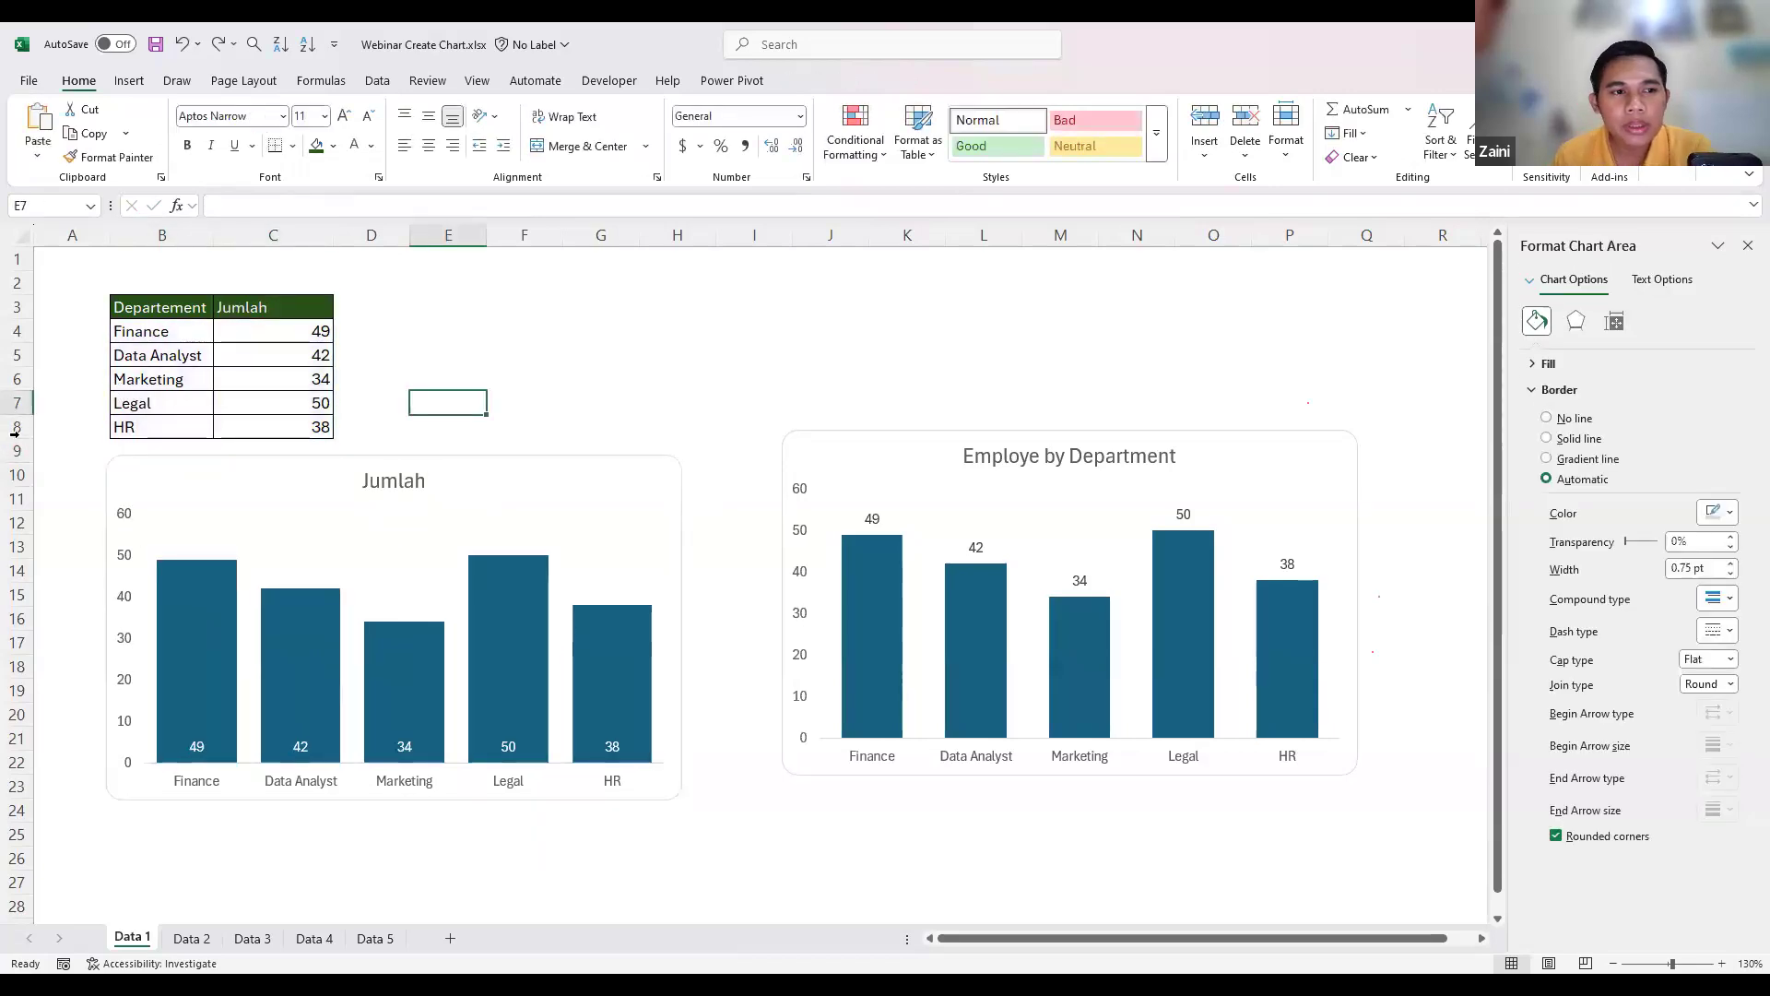
# - Insert a blank row above the HR row at row 8
pyautogui.click(15, 426)
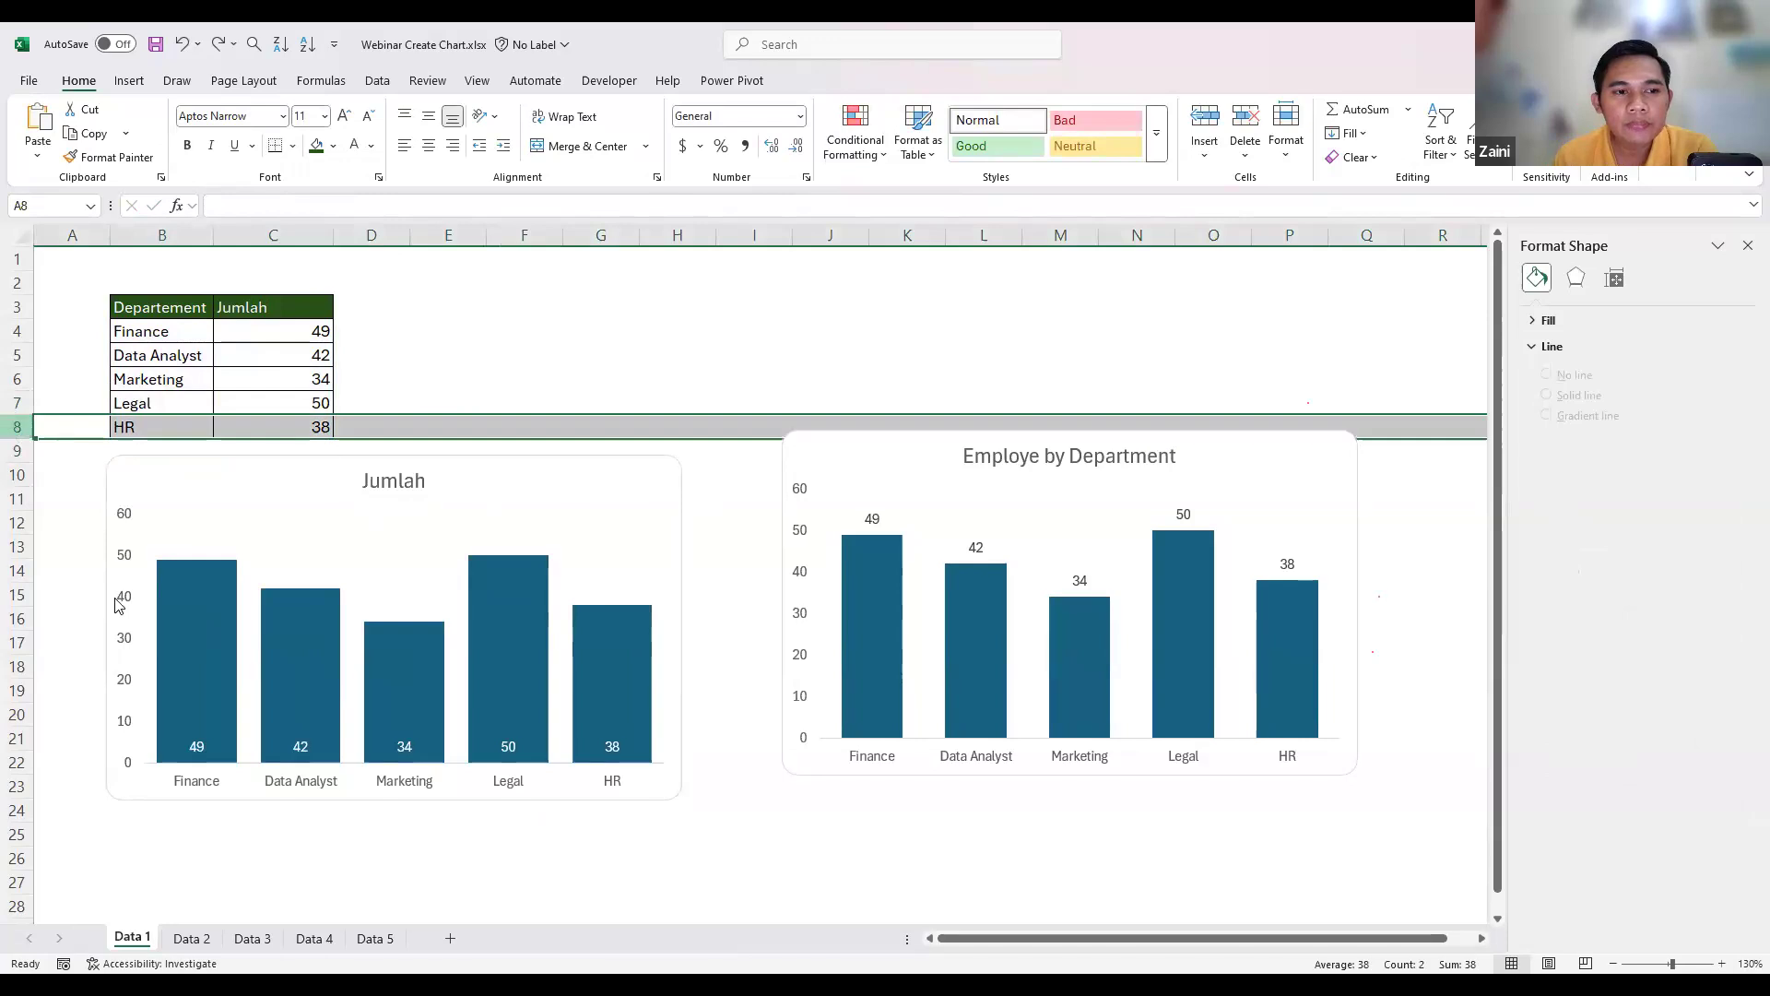
pyautogui.rightClick(16, 426)
pyautogui.click(117, 605)
# - Enter Warehouse with 17 in the blank row 8, and undo both entries
pyautogui.click(174, 425)
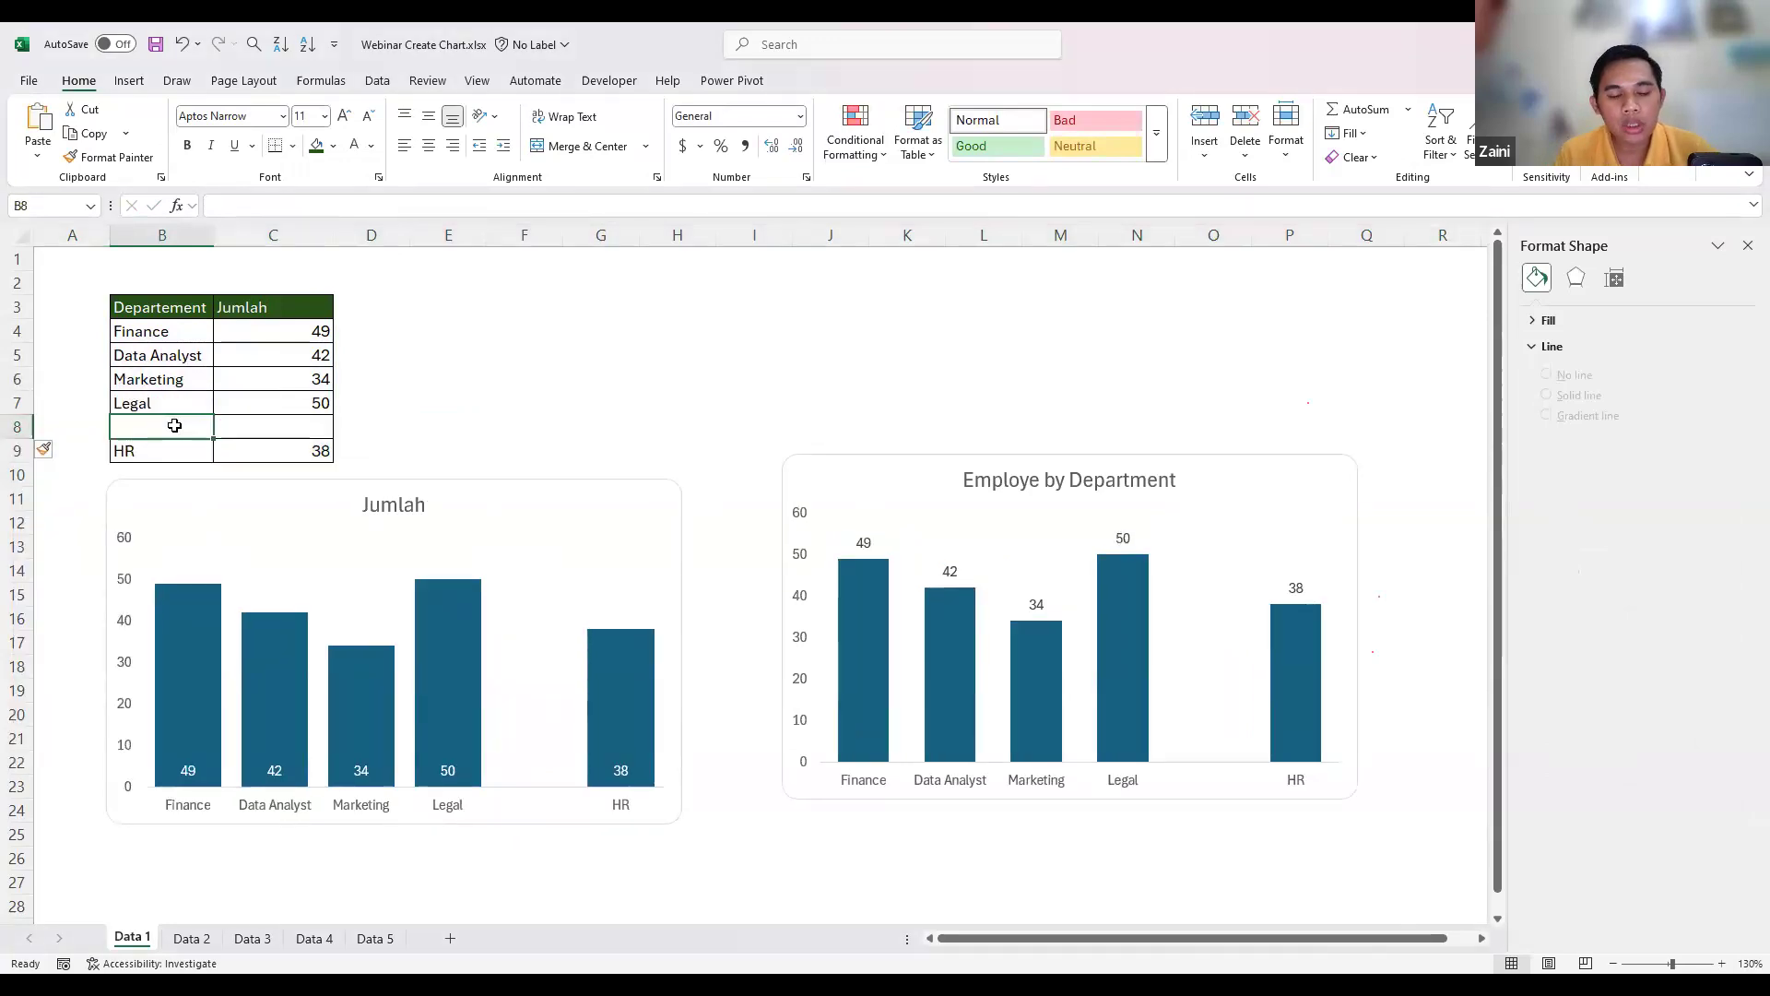
pyautogui.write('Warehouse')
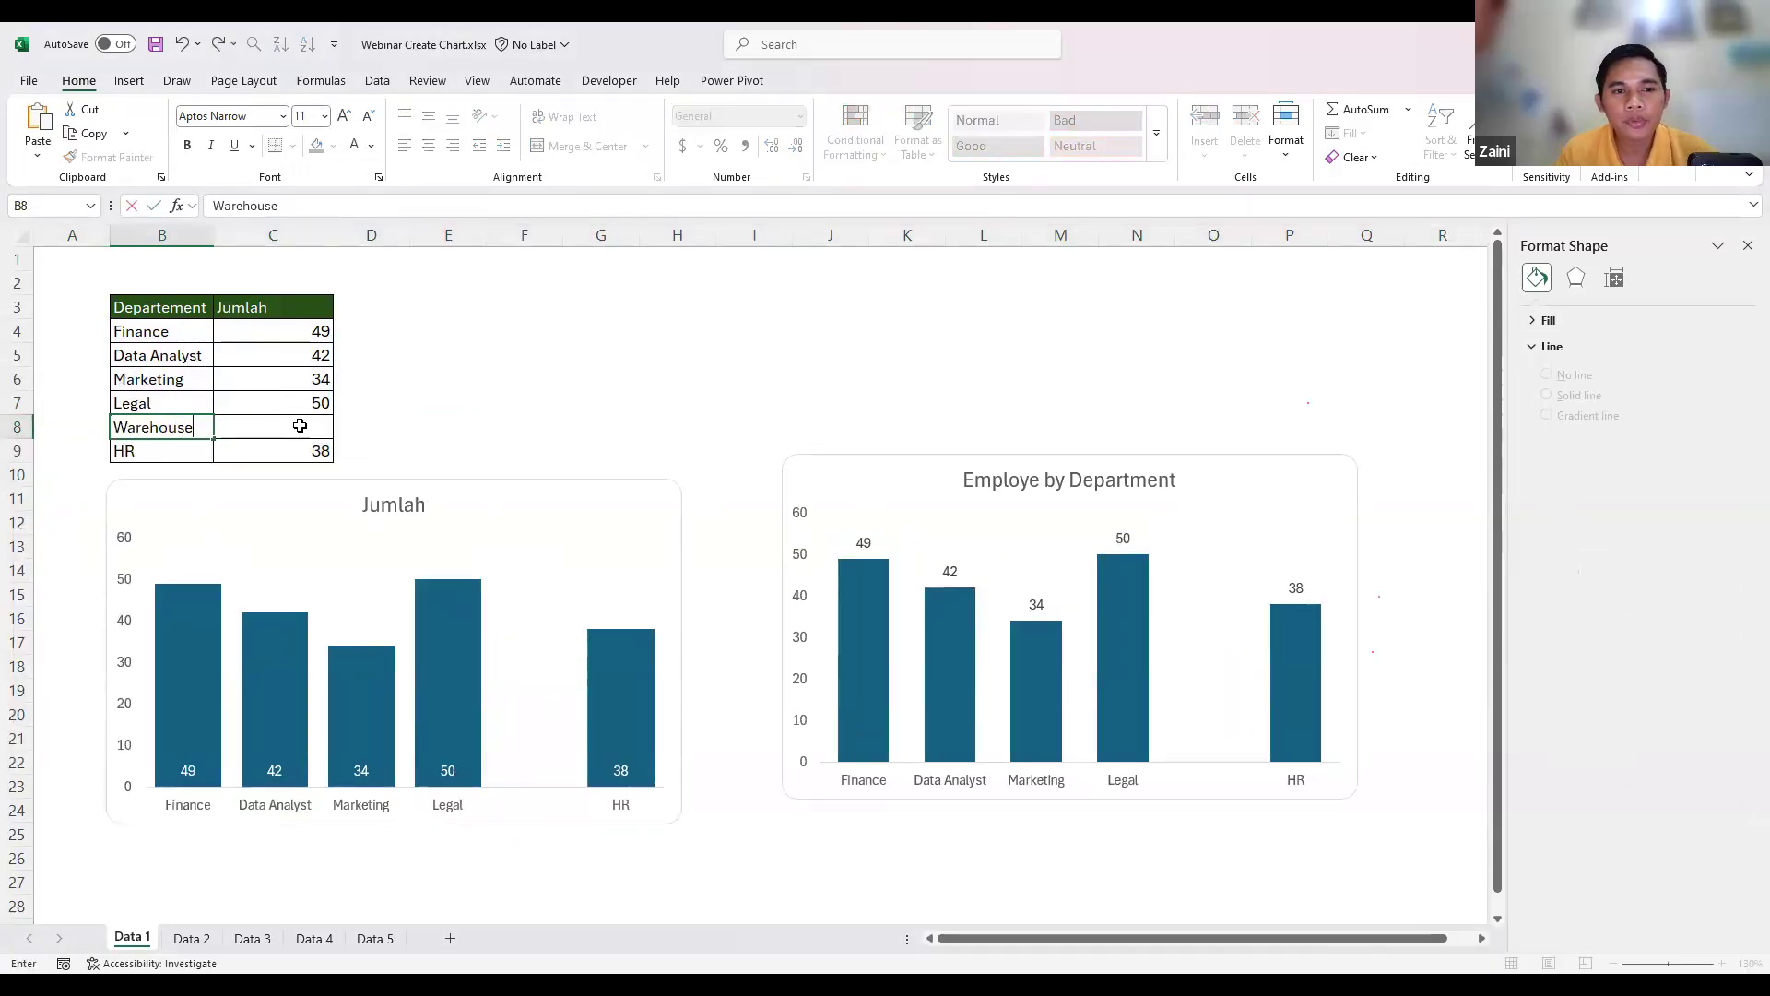
pyautogui.press('Tab')
pyautogui.write('17')
pyautogui.press('Return')
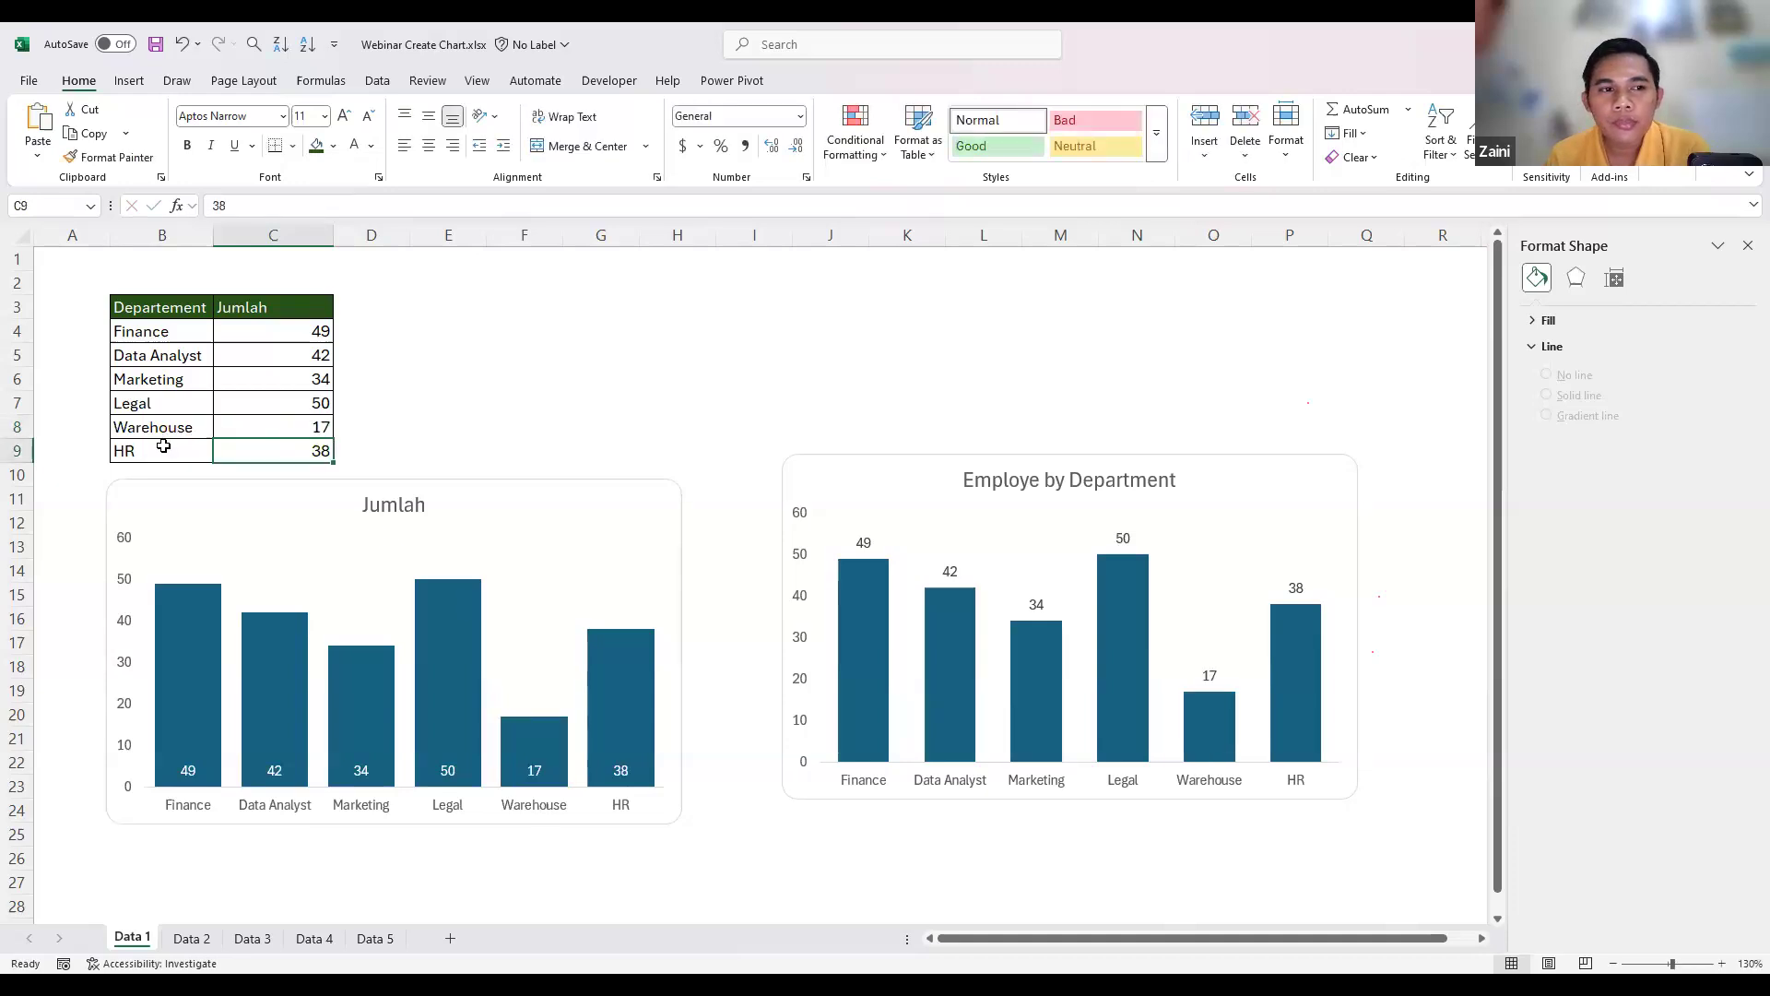
pyautogui.hotkey('ctrl', 'z')
pyautogui.hotkey('ctrl', 'z')
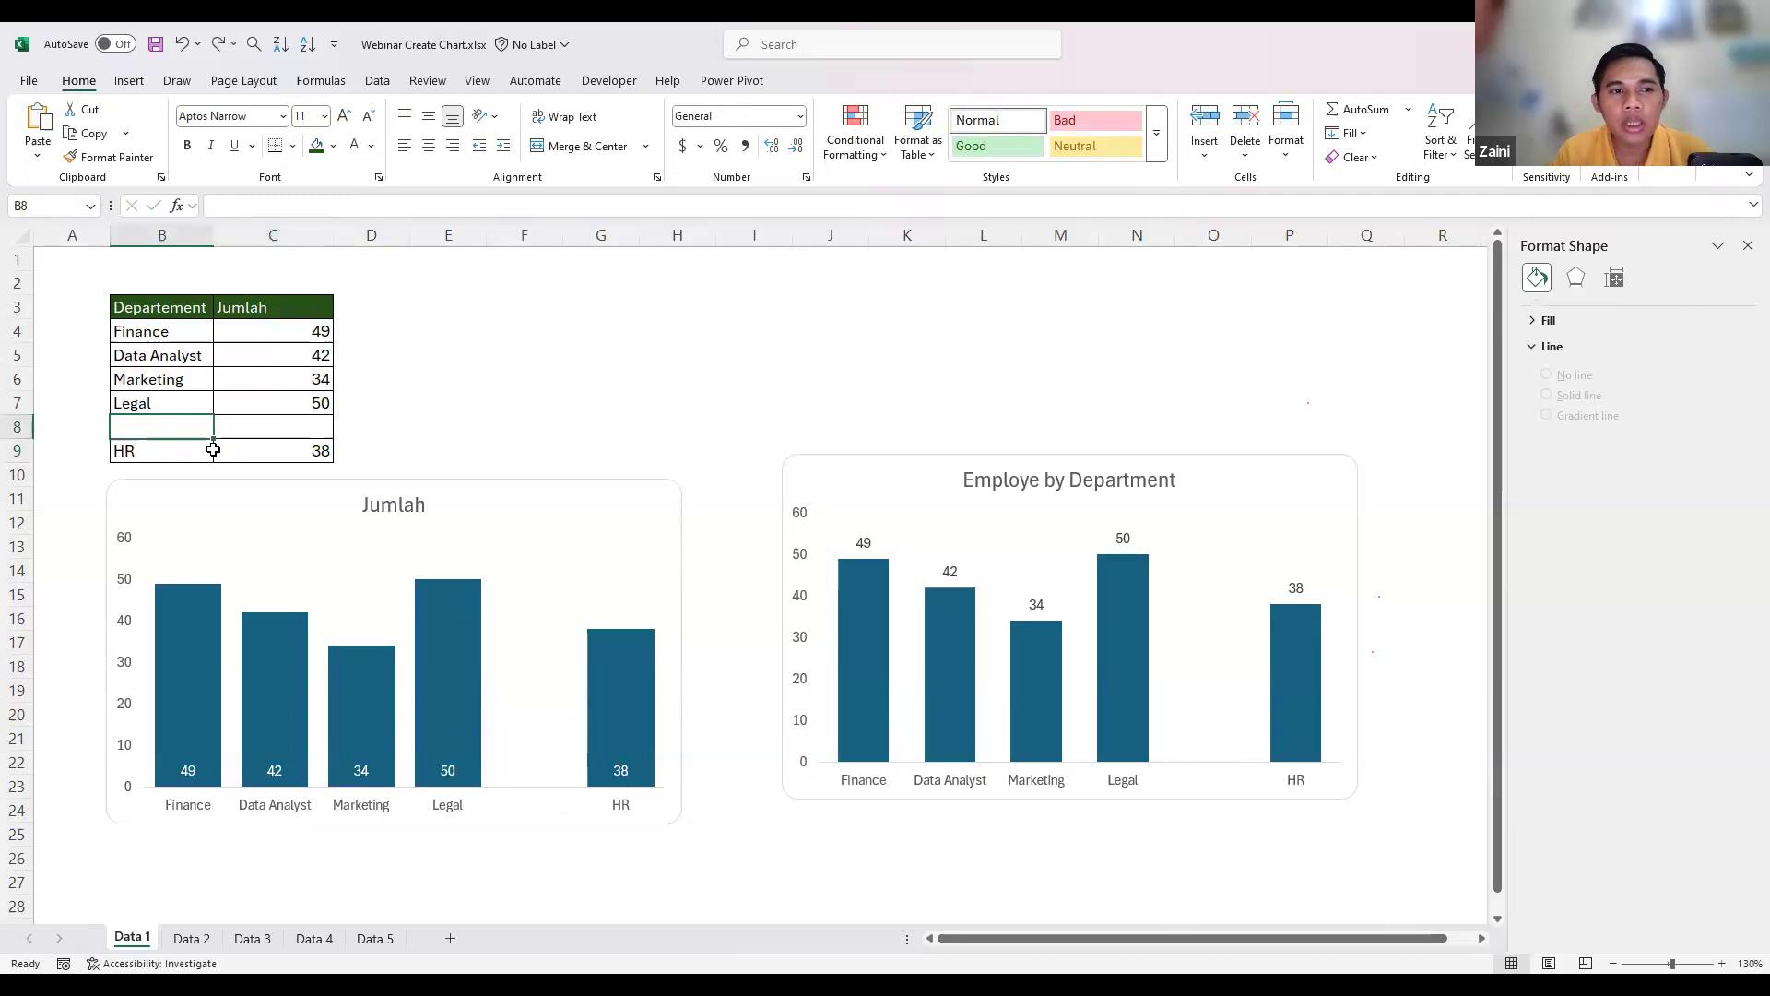
# - Copy the HR department and its count from row 9 into the blank row 8
pyautogui.moveTo(213, 449); pyautogui.dragTo(274, 442)
pyautogui.hotkey('ctrl', 'c')
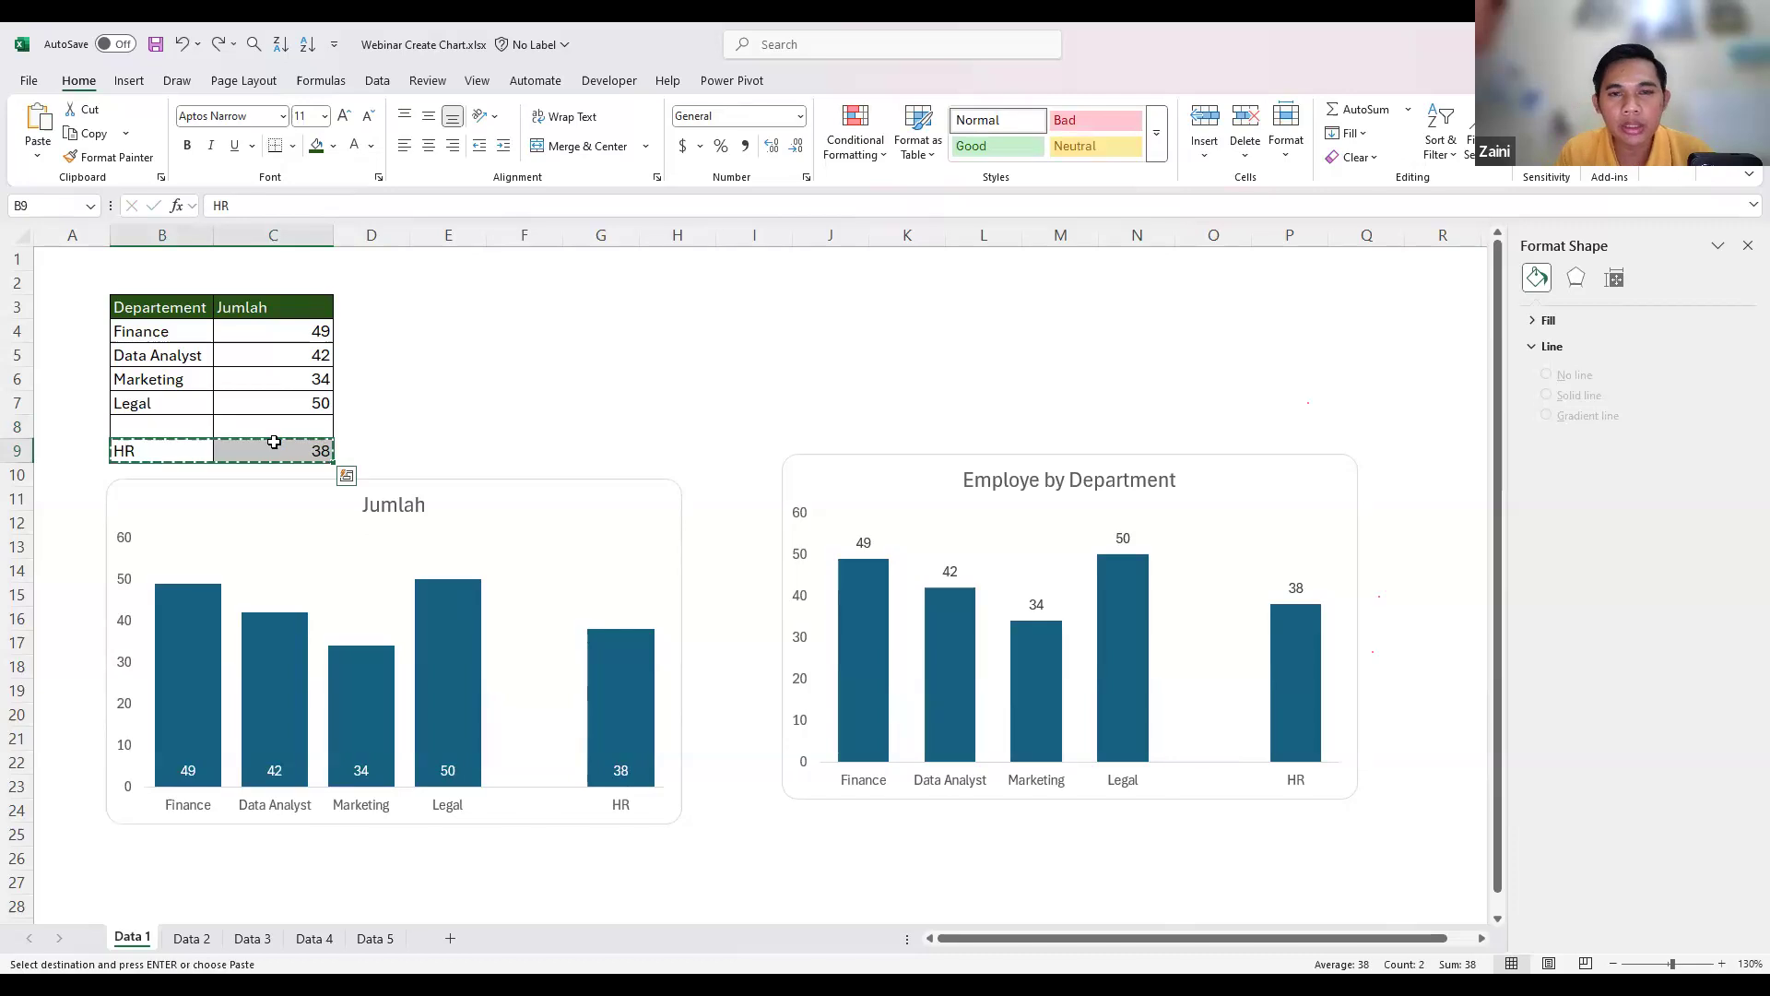
pyautogui.press('Up')
pyautogui.hotkey('ctrl', 'v')
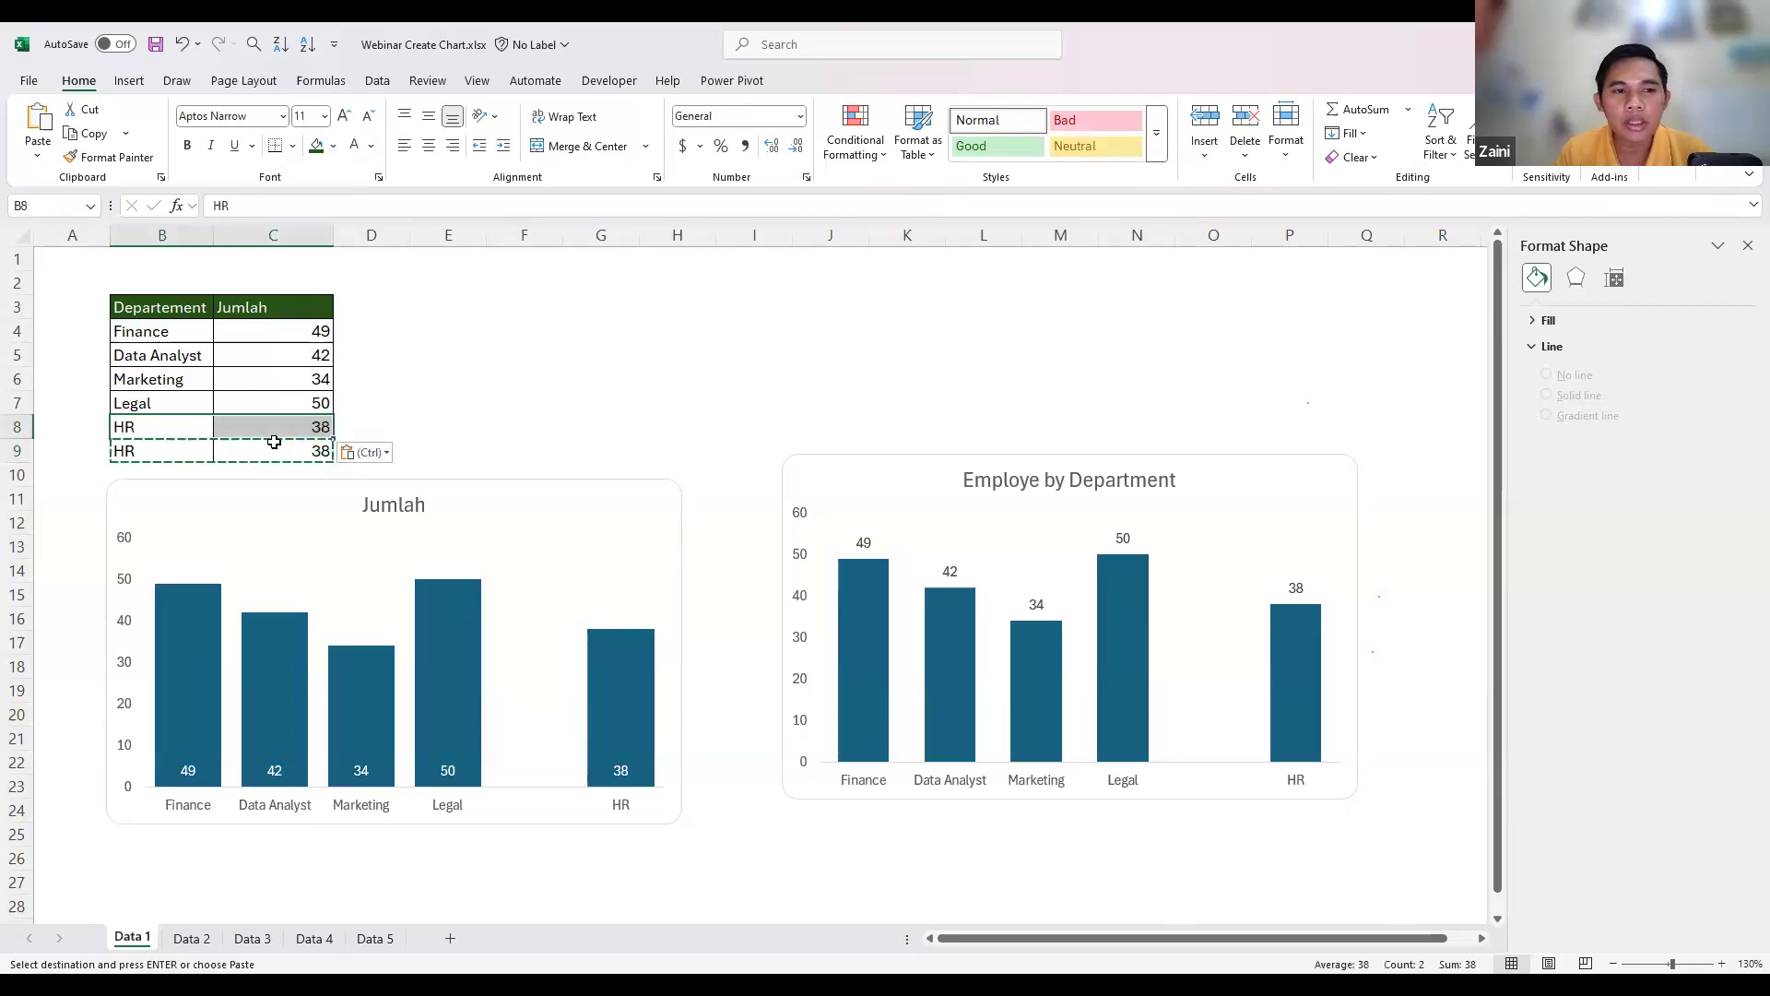
# - Overwrite the duplicate HR entry in row 9 with Warehouse and 17
pyautogui.press('Down')
pyautogui.write('Warehouse')
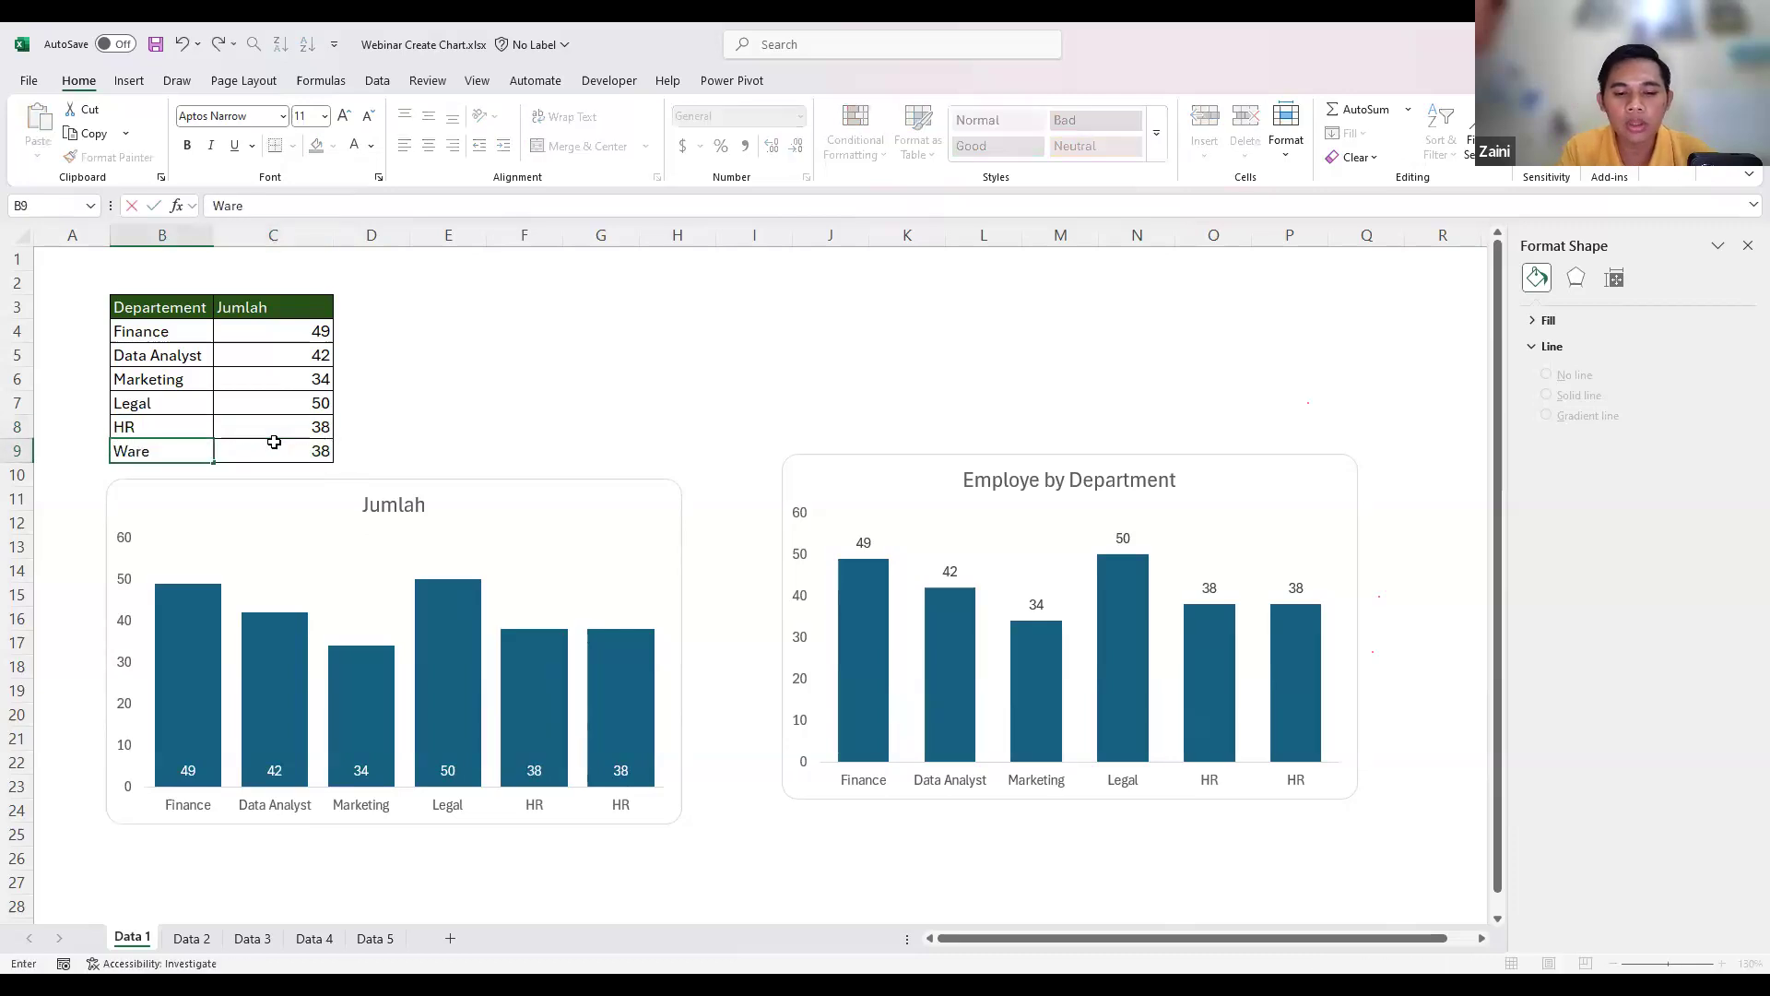
pyautogui.press('Tab')
pyautogui.write('17')
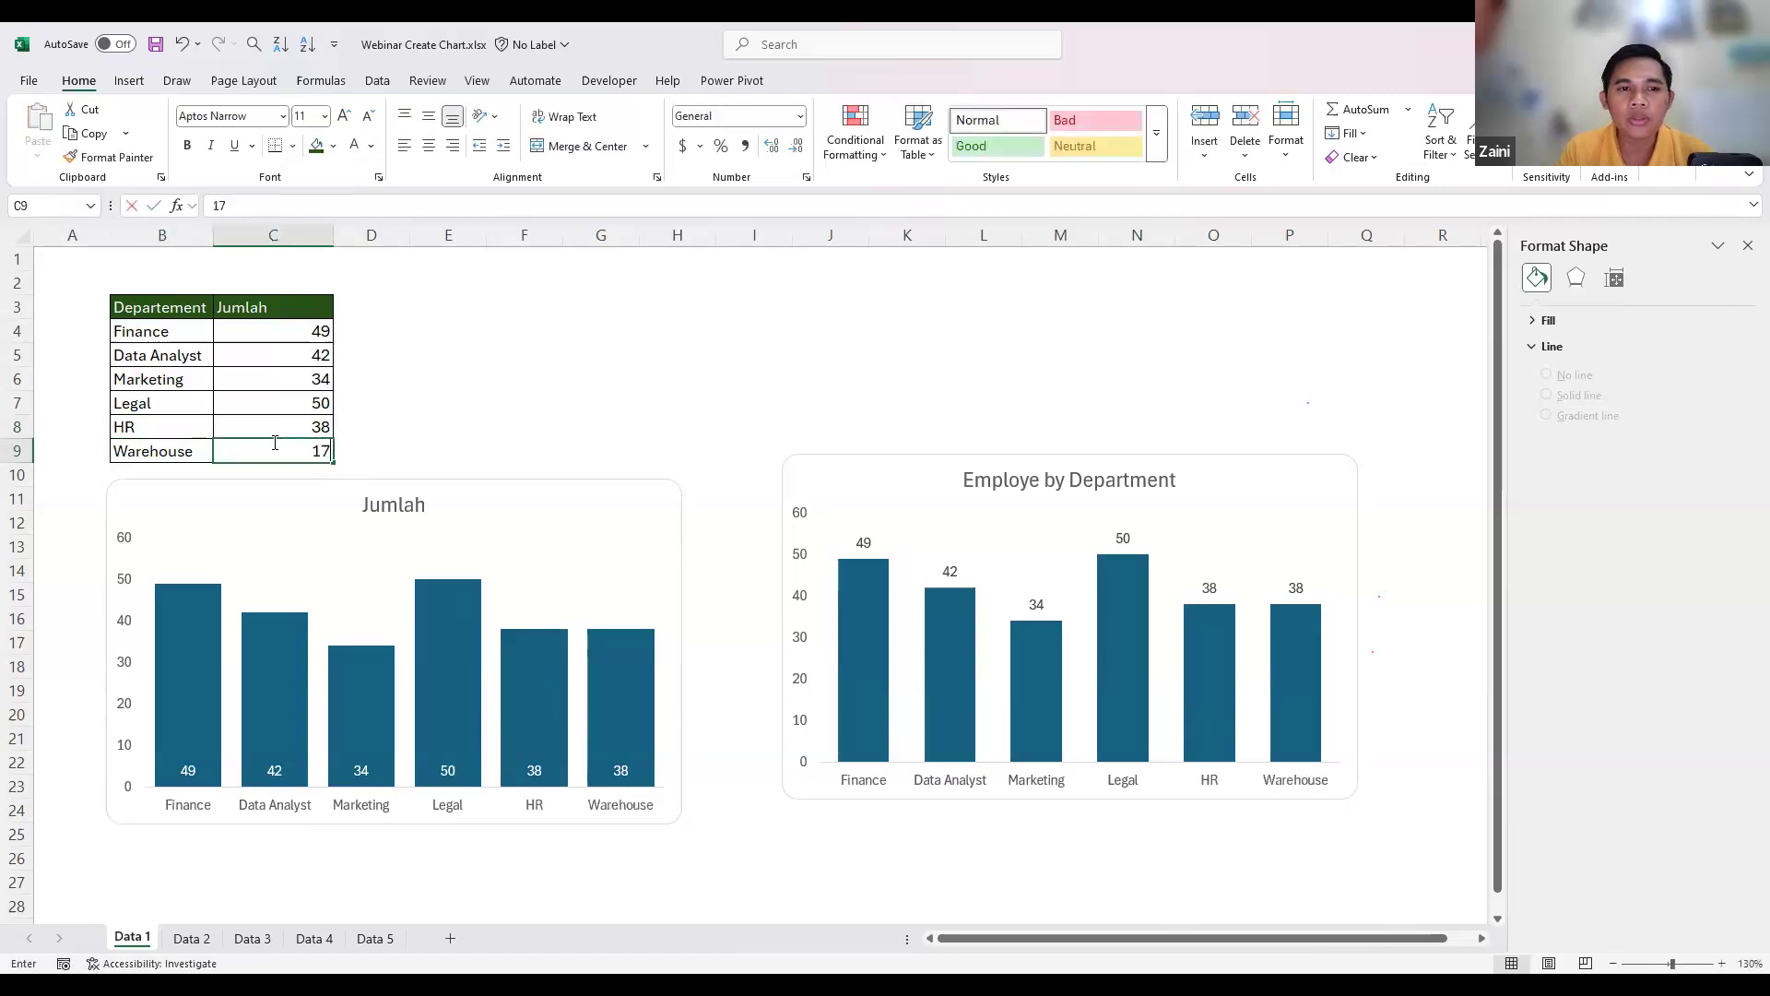
pyautogui.press('Return')
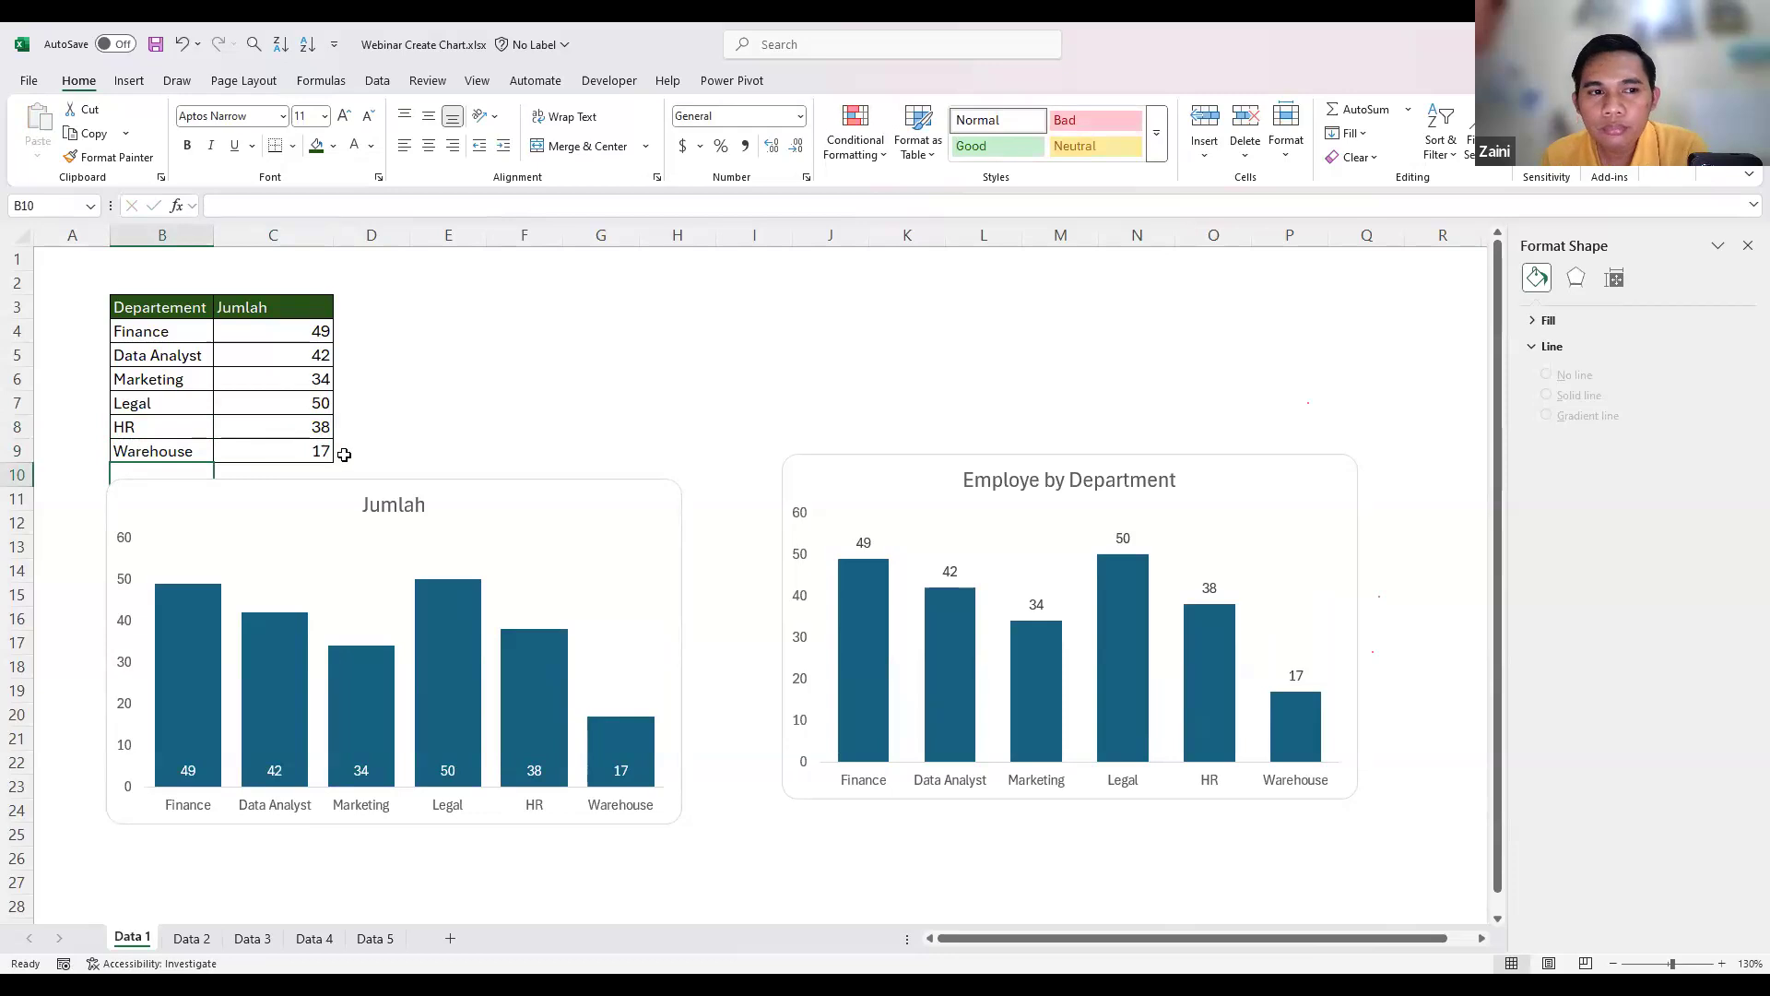
pyautogui.click(401, 422)
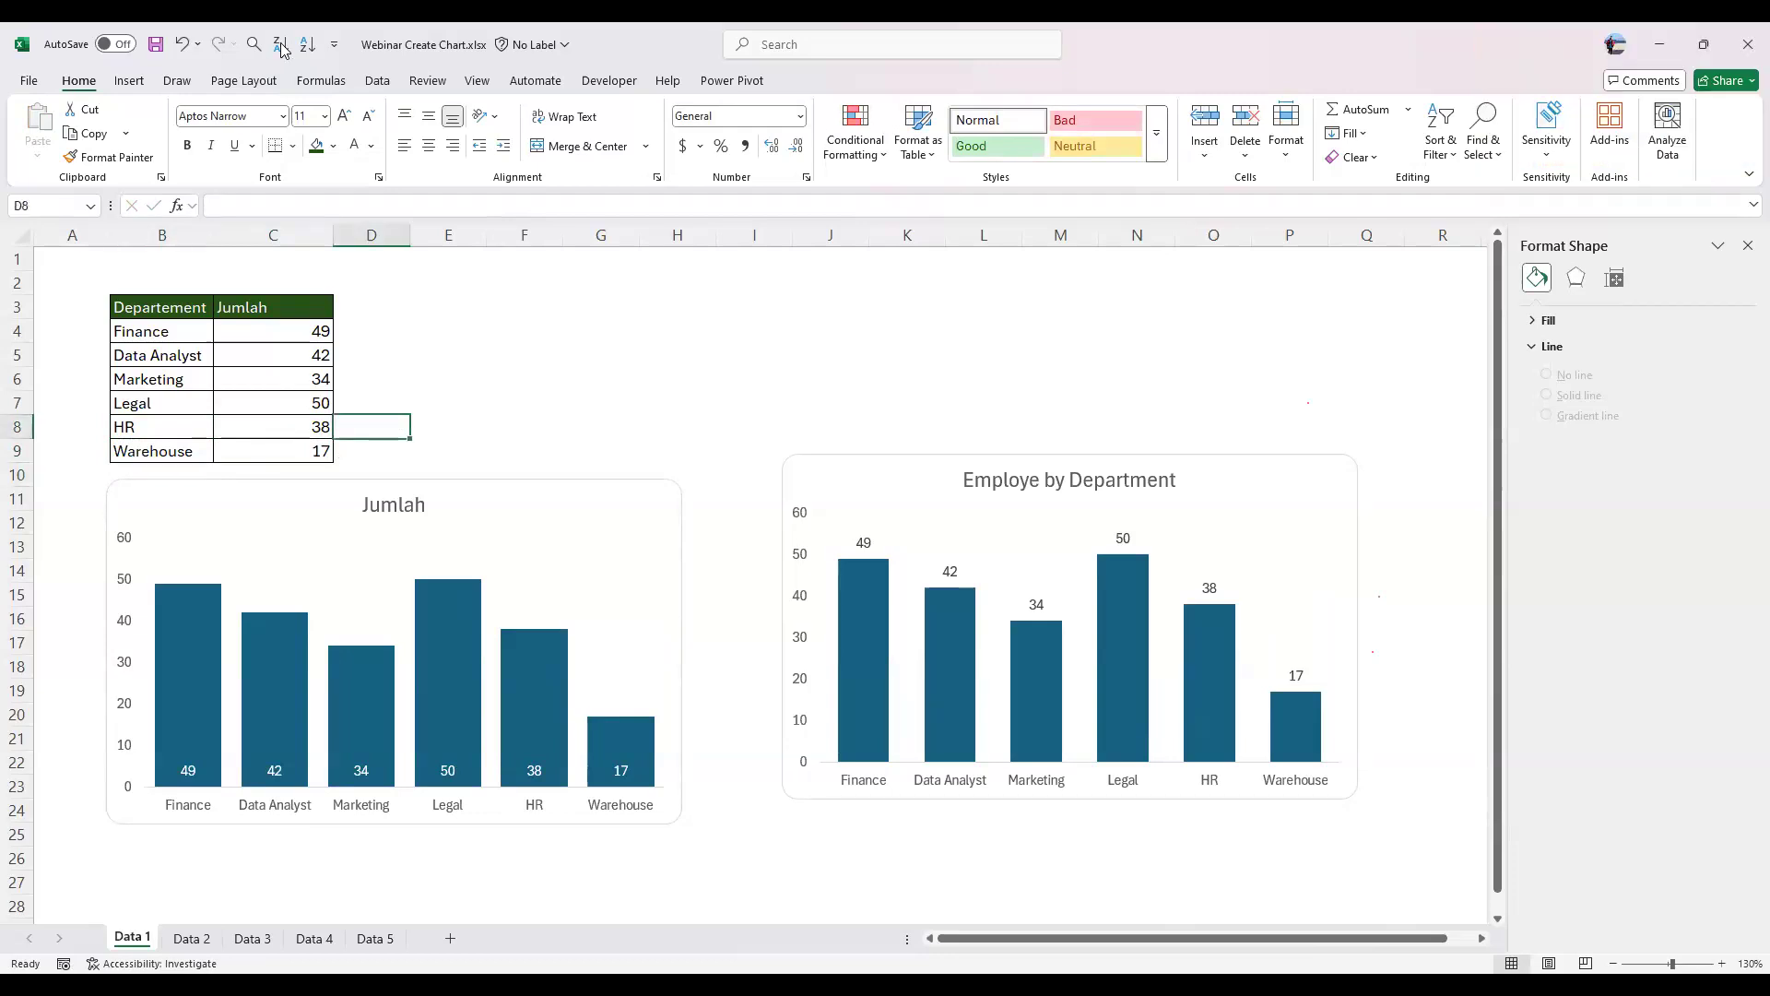
pyautogui.click(477, 369)
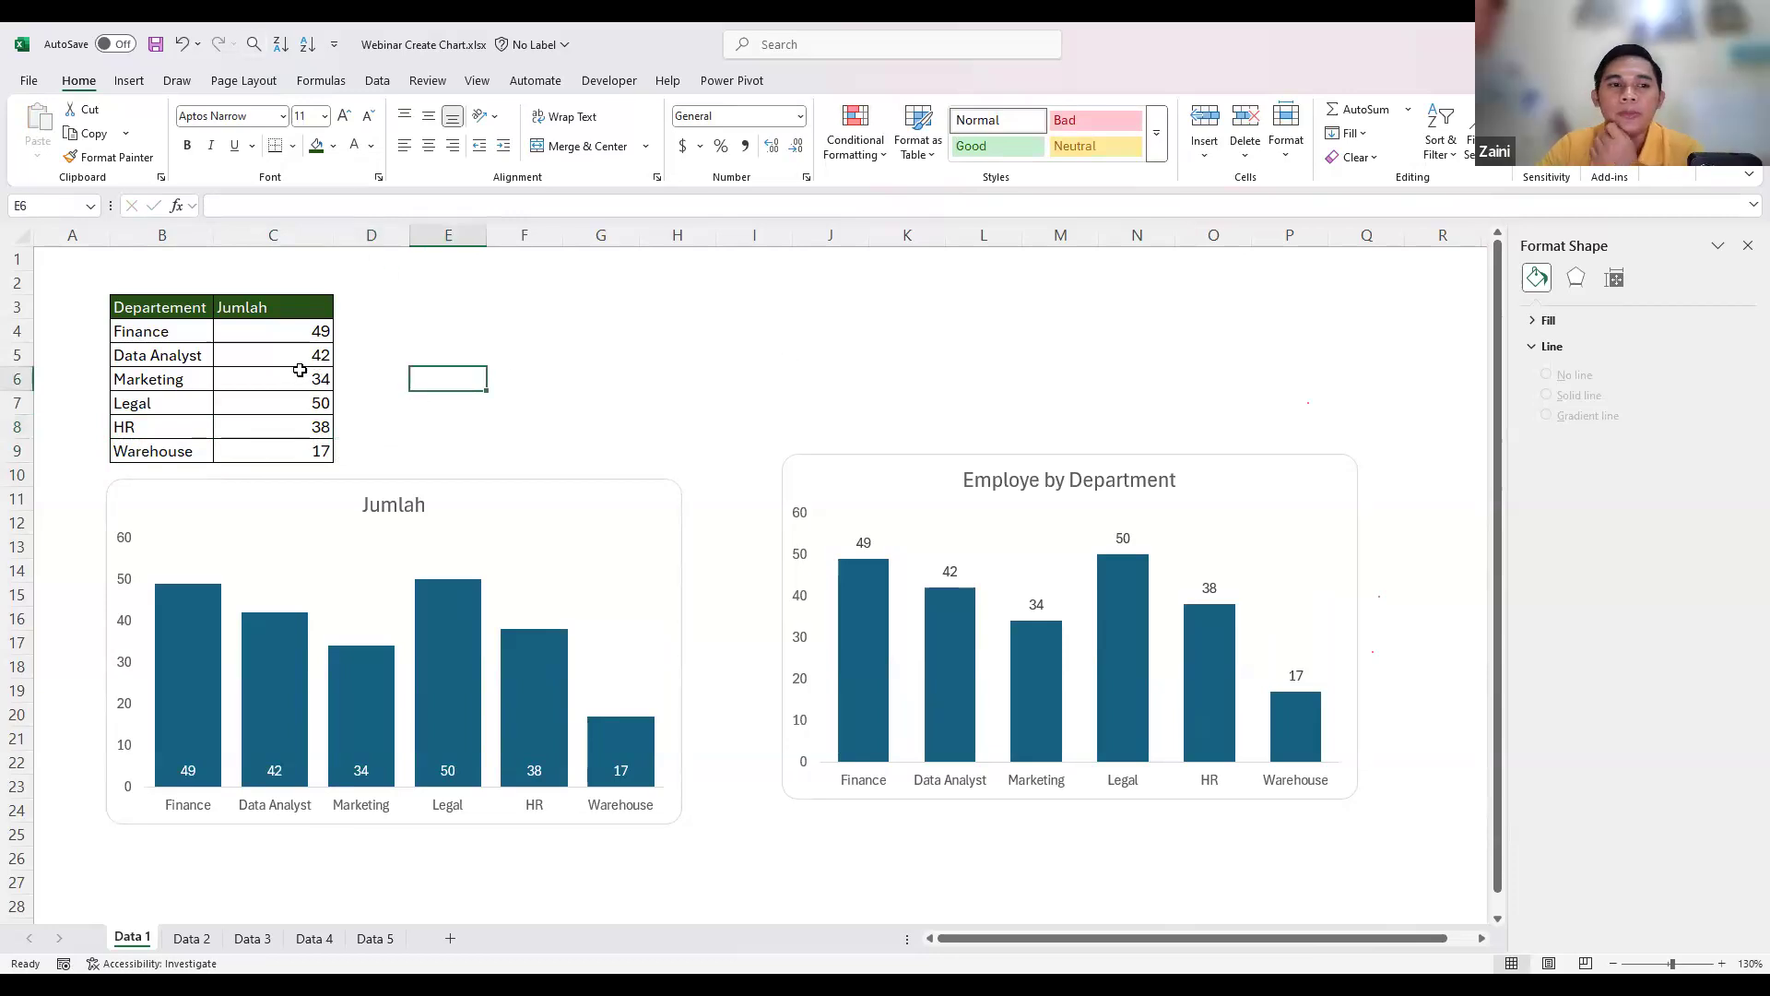
pyautogui.click(299, 375)
pyautogui.click(173, 380)
pyautogui.moveTo(178, 317); pyautogui.dragTo(302, 468)
pyautogui.click(309, 405)
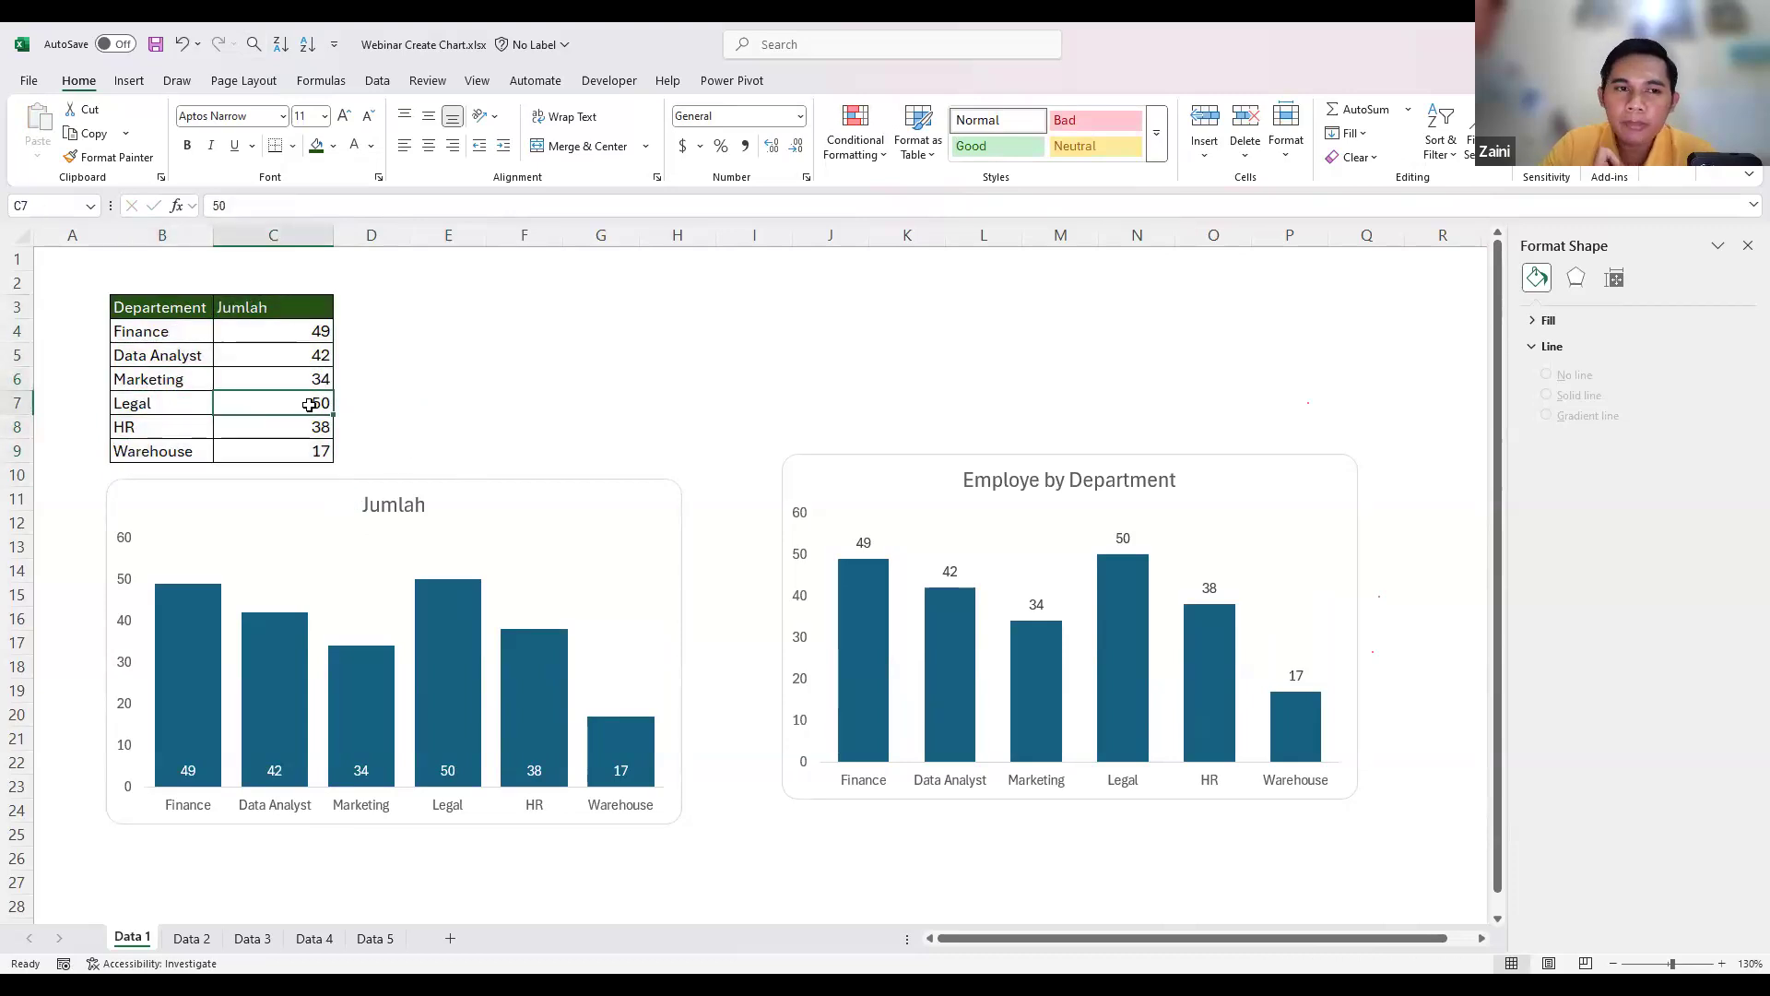
pyautogui.click(450, 374)
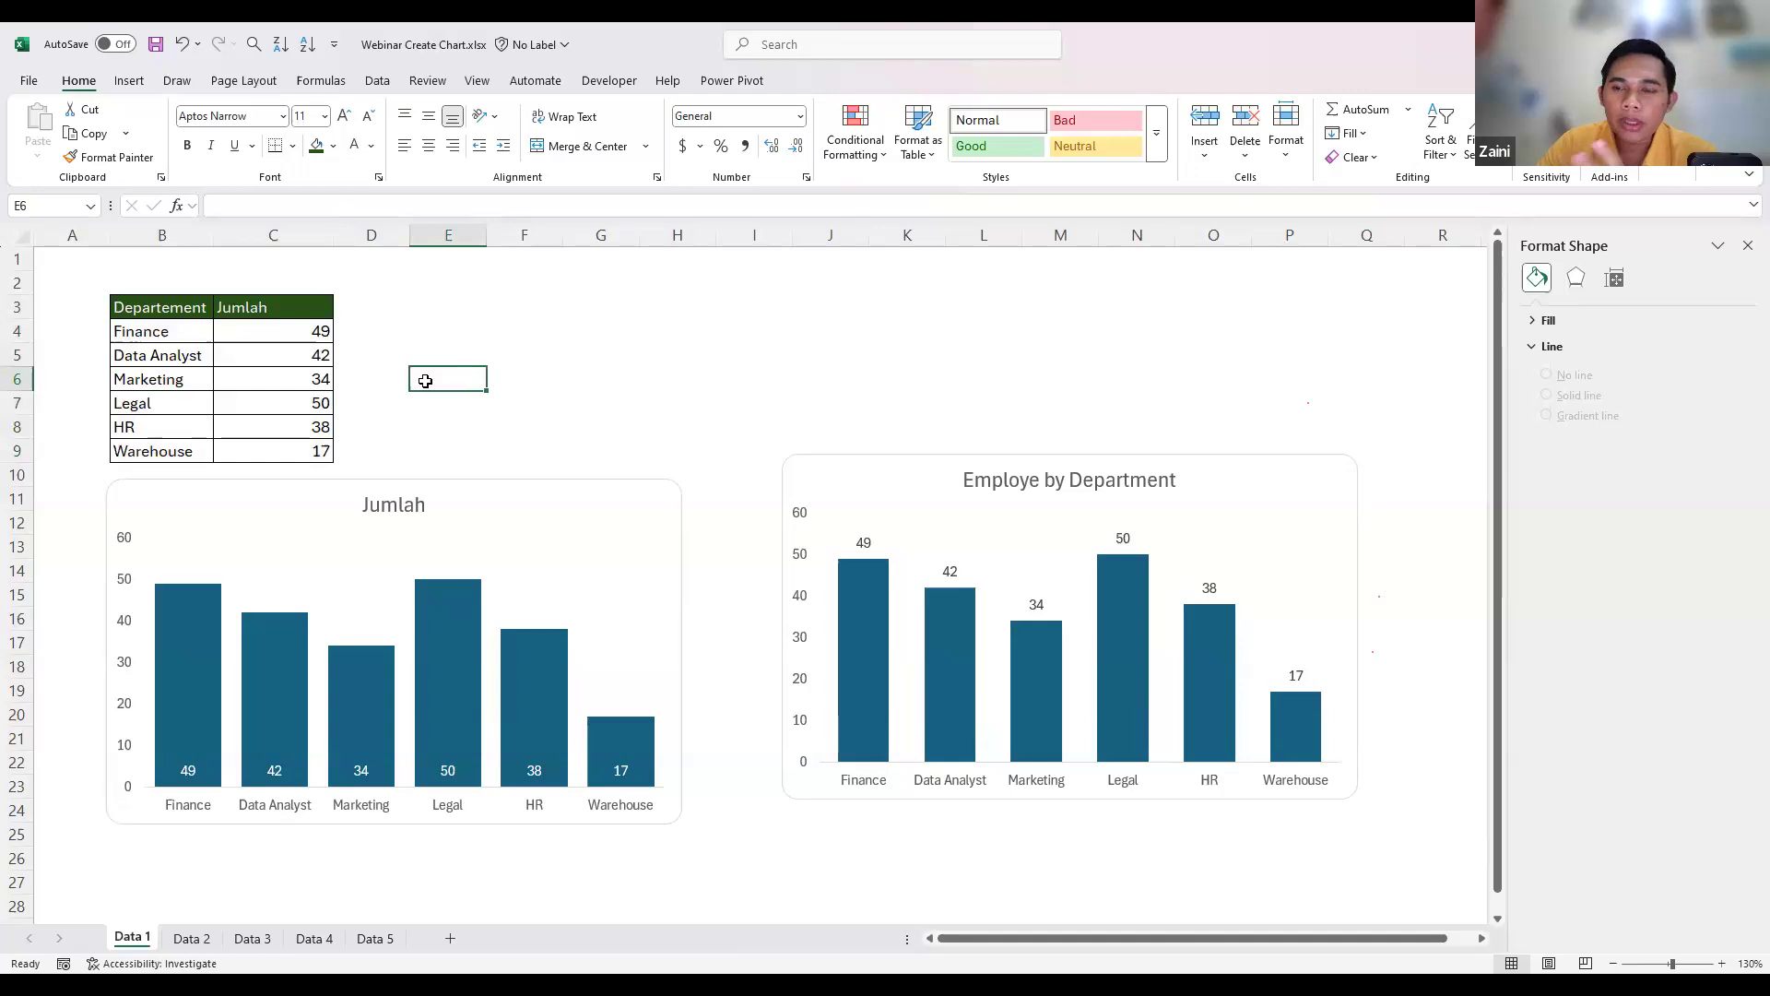
pyautogui.click(228, 365)
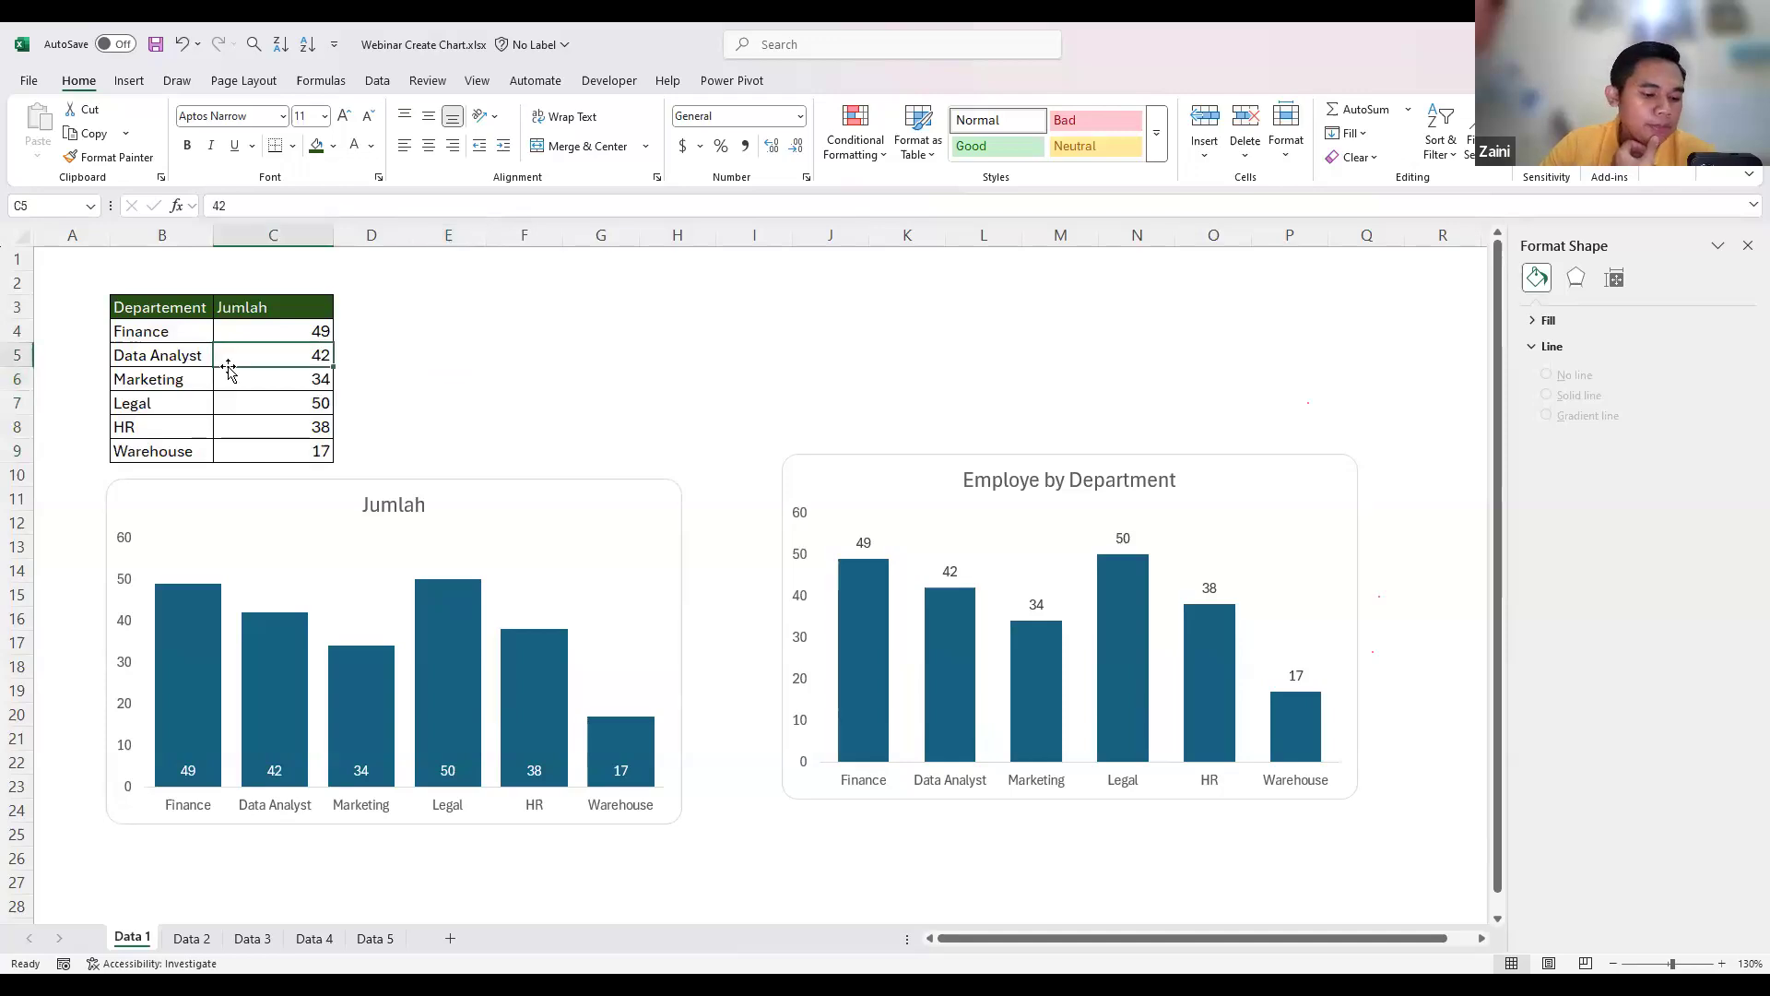
pyautogui.click(446, 351)
pyautogui.click(329, 426)
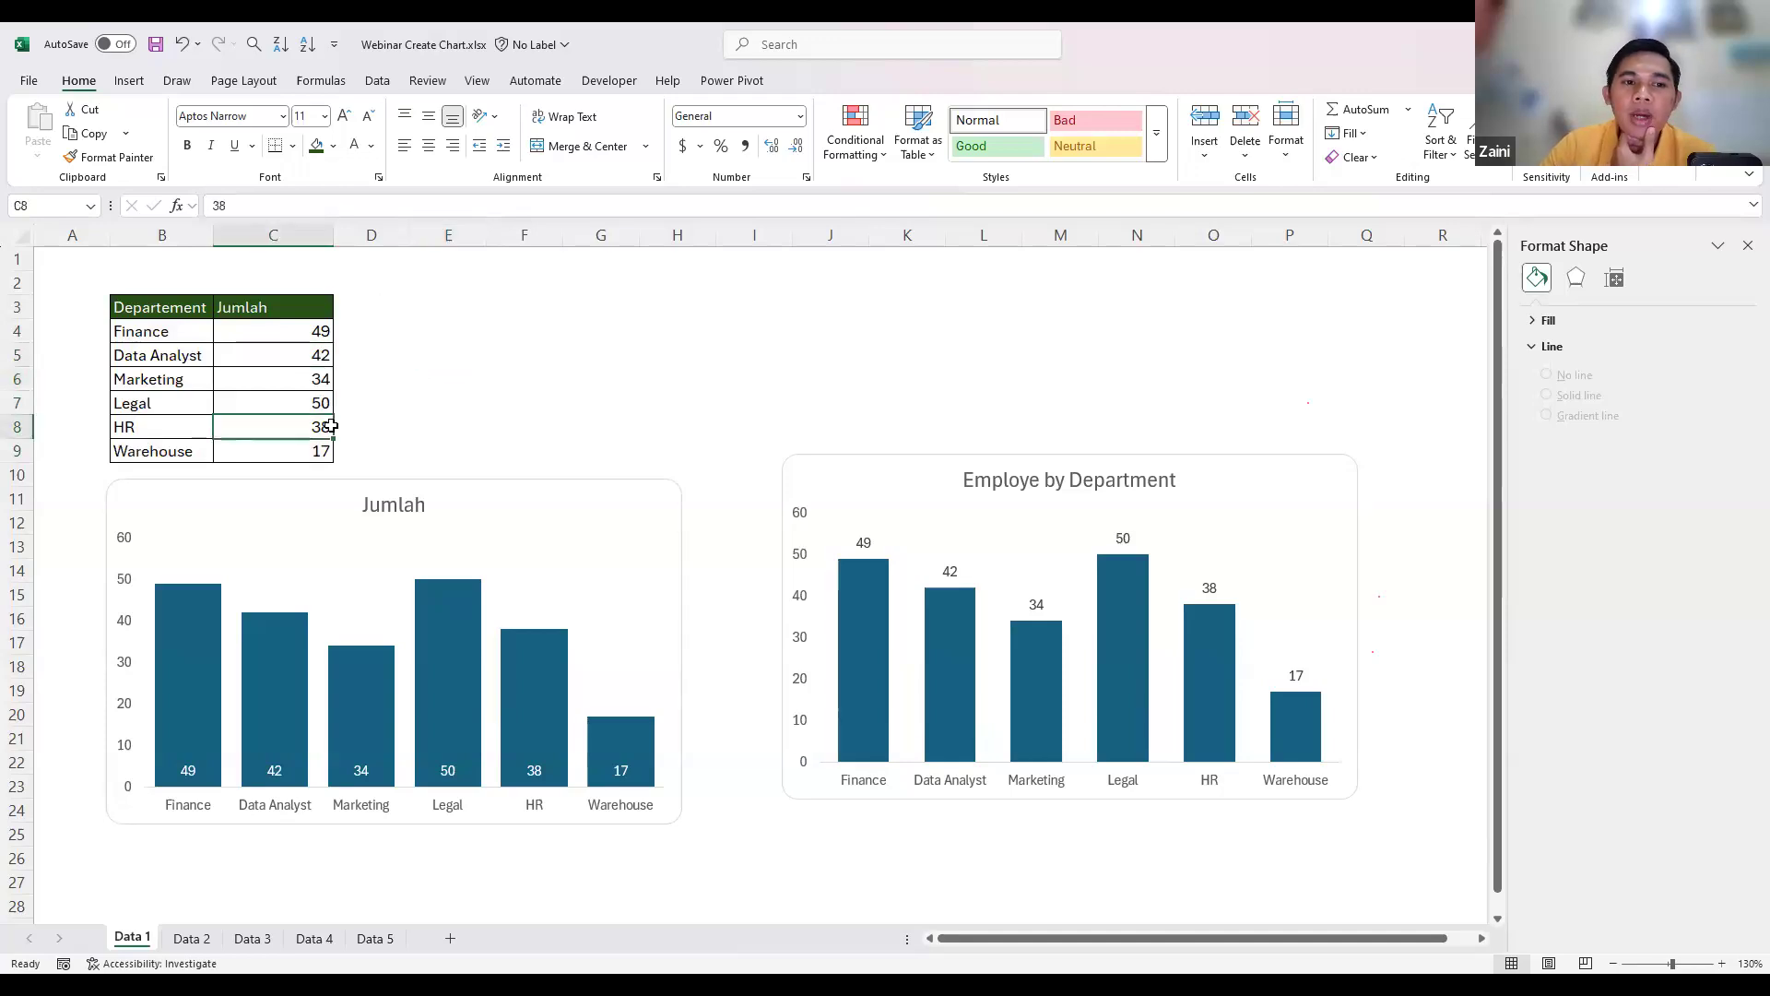
pyautogui.click(415, 450)
pyautogui.click(261, 404)
pyautogui.click(266, 320)
pyautogui.click(253, 397)
pyautogui.click(171, 424)
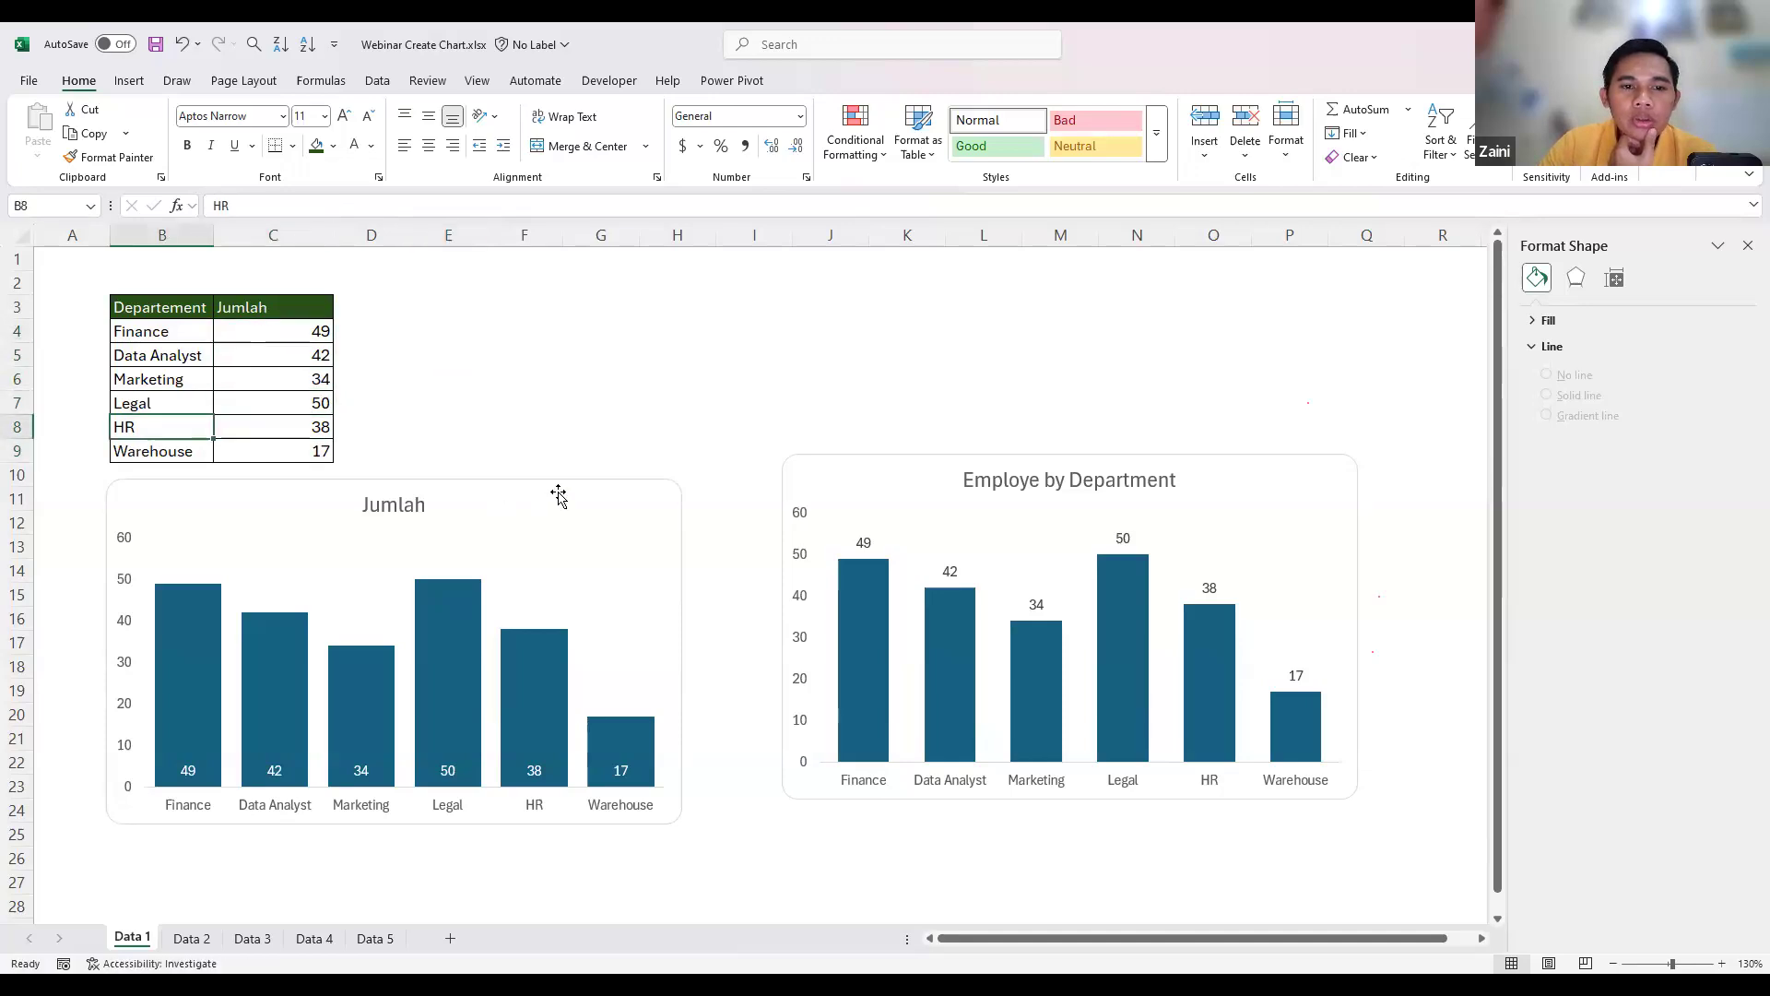
pyautogui.click(566, 486)
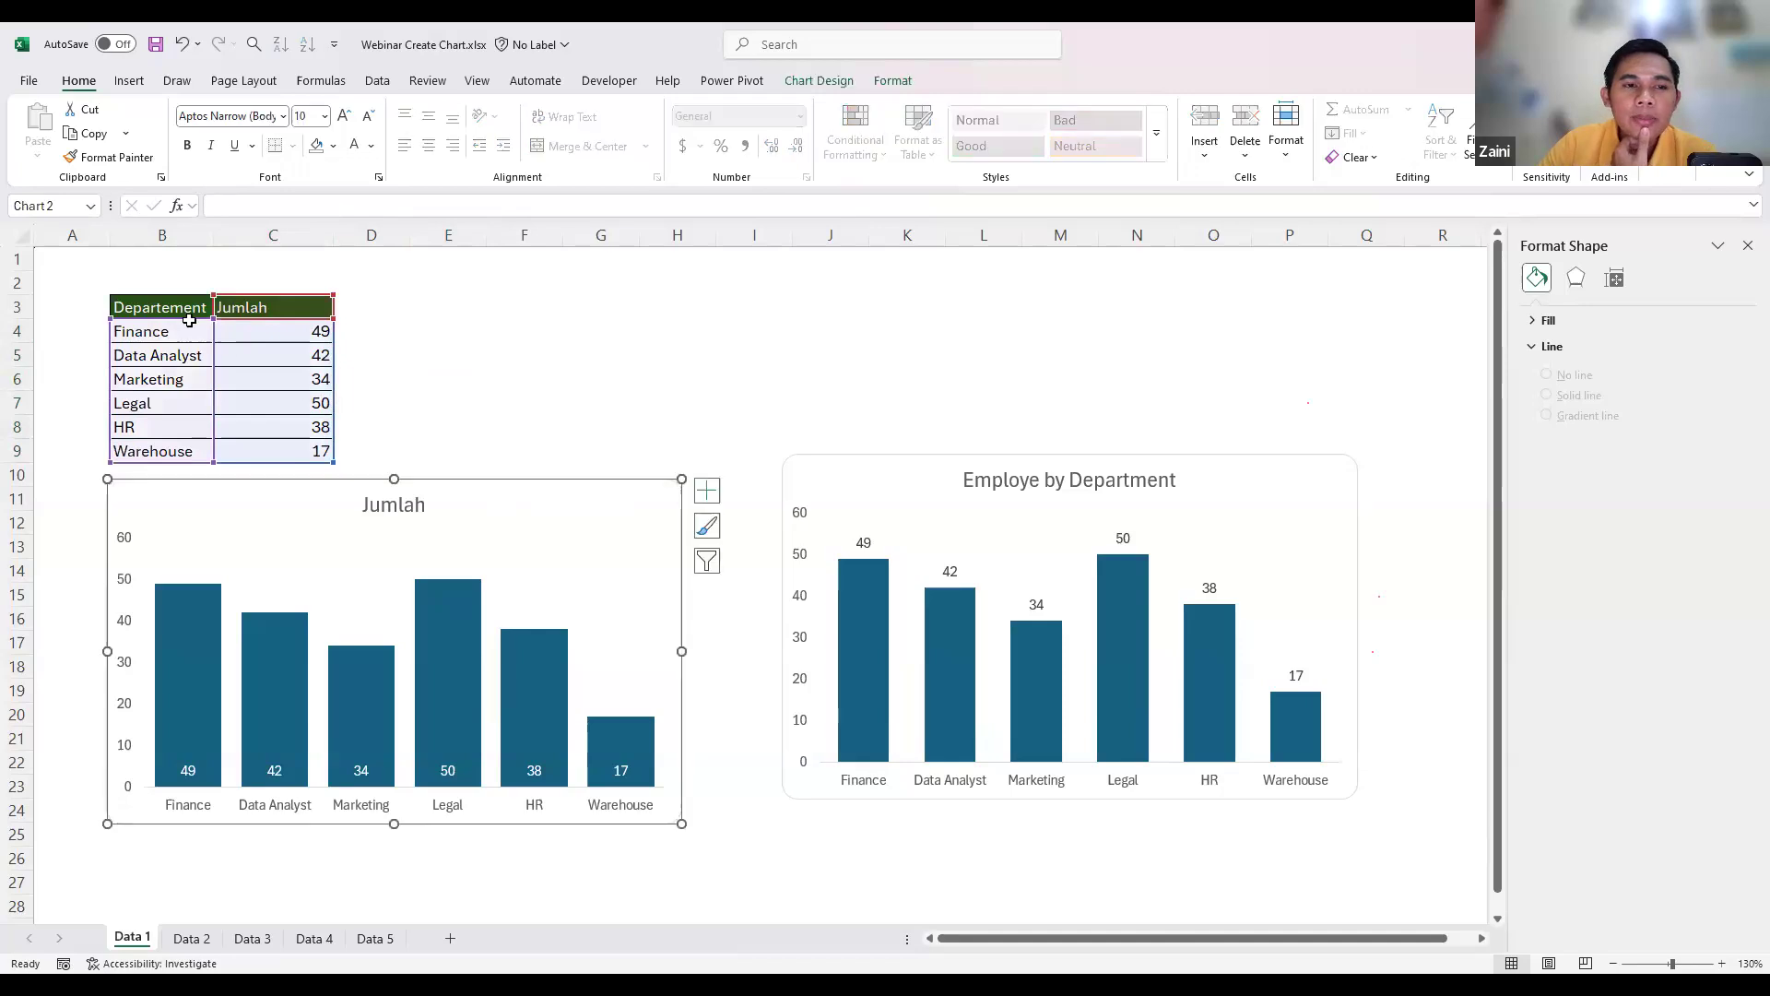
# - Insert a pie chart from the department table B3:C9 and apply chart Style 12
pyautogui.moveTo(182, 302); pyautogui.dragTo(308, 452)
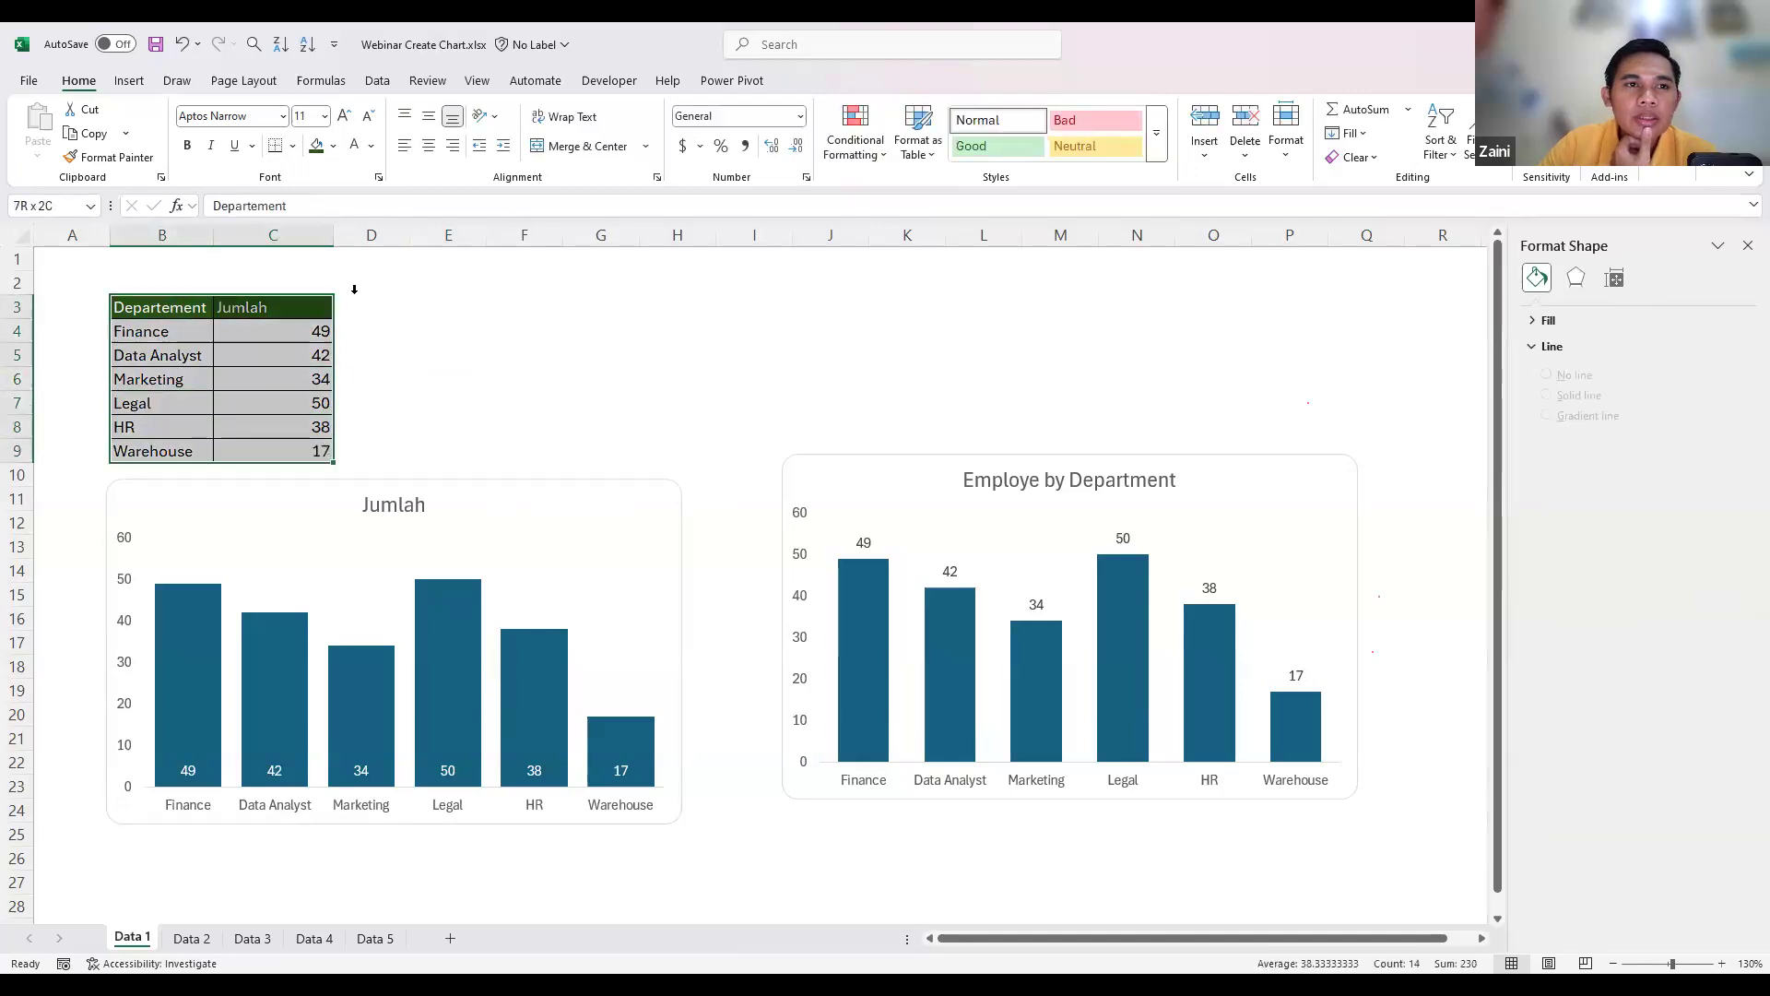
pyautogui.click(131, 82)
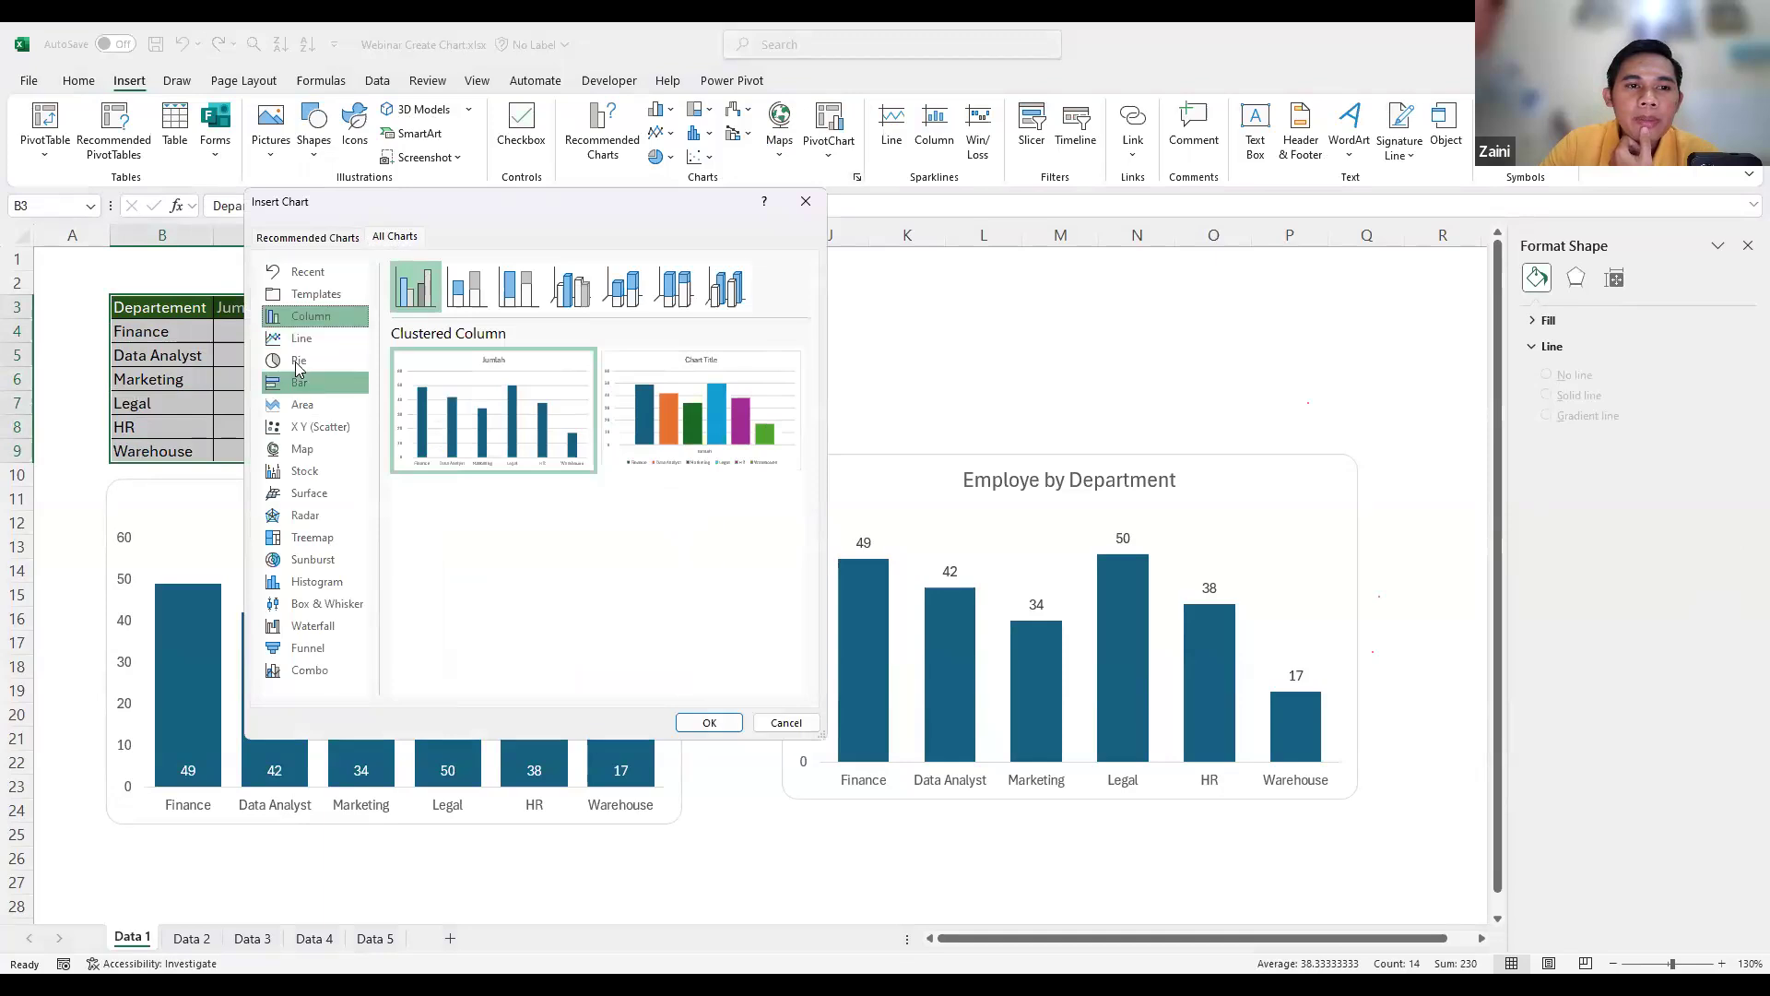
pyautogui.click(299, 360)
pyautogui.click(707, 723)
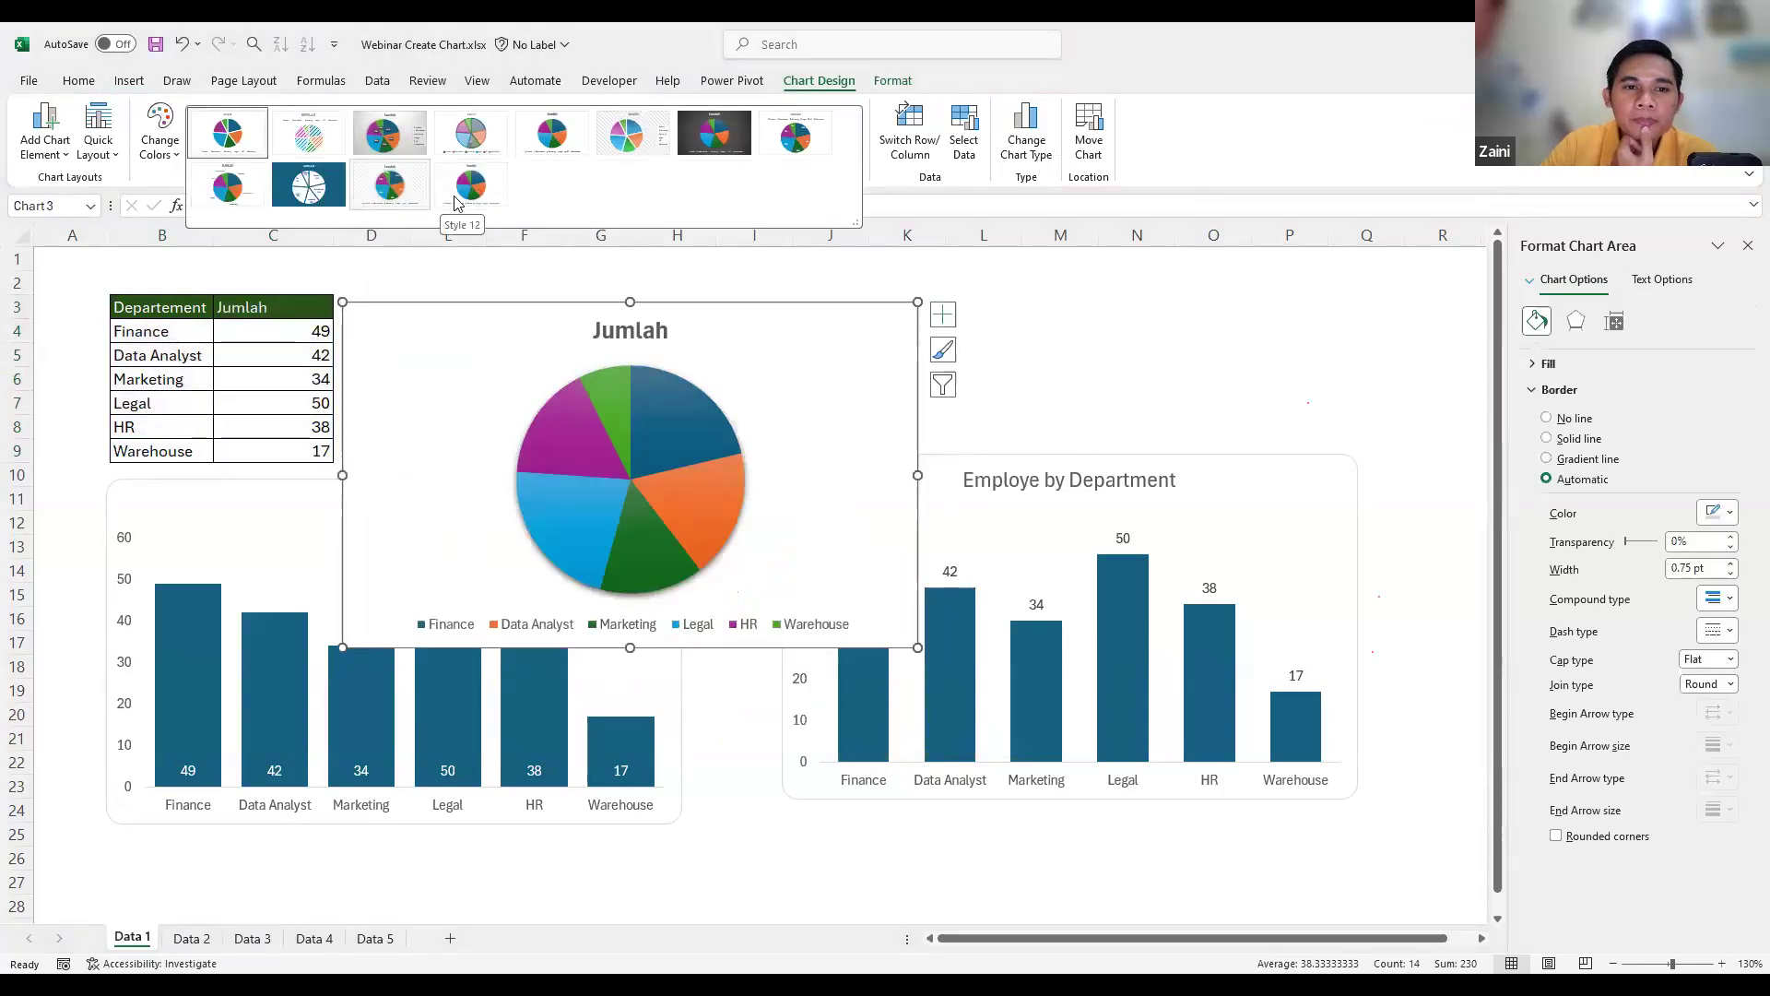
pyautogui.click(472, 189)
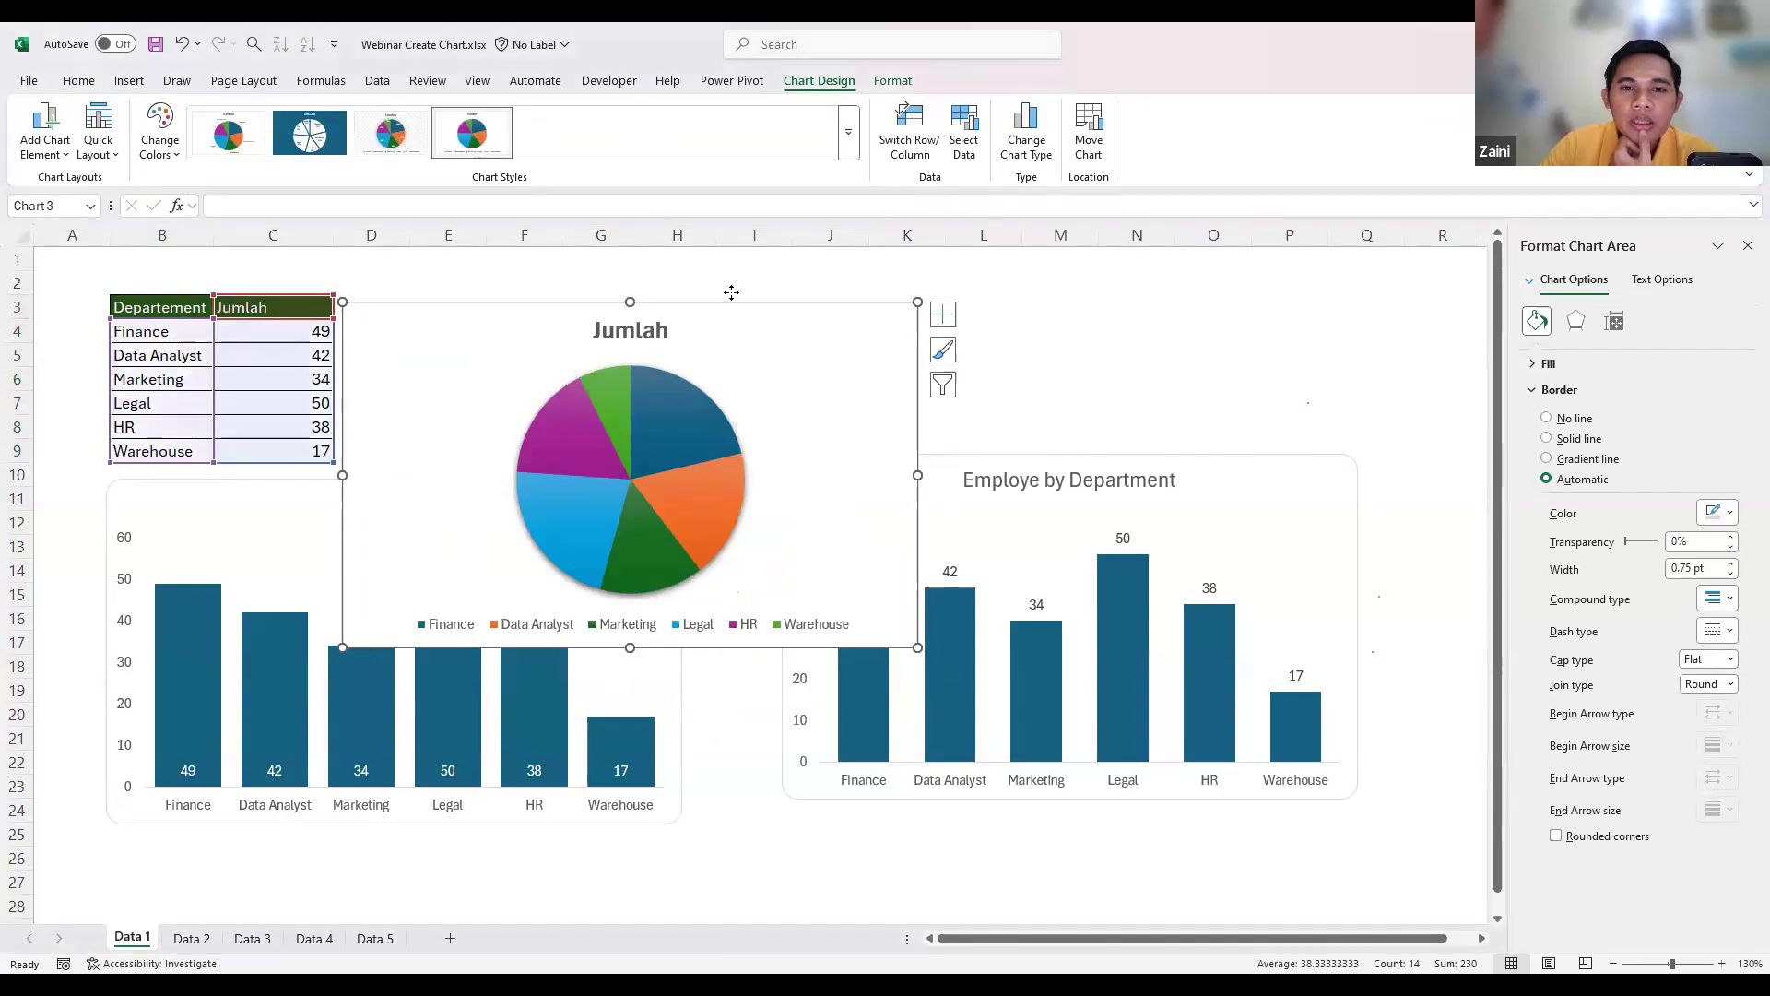
# - Move the pie chart up so it overlaps the Jumlah column and turn on its data labels
pyautogui.moveTo(703, 339); pyautogui.dragTo(642, 308)
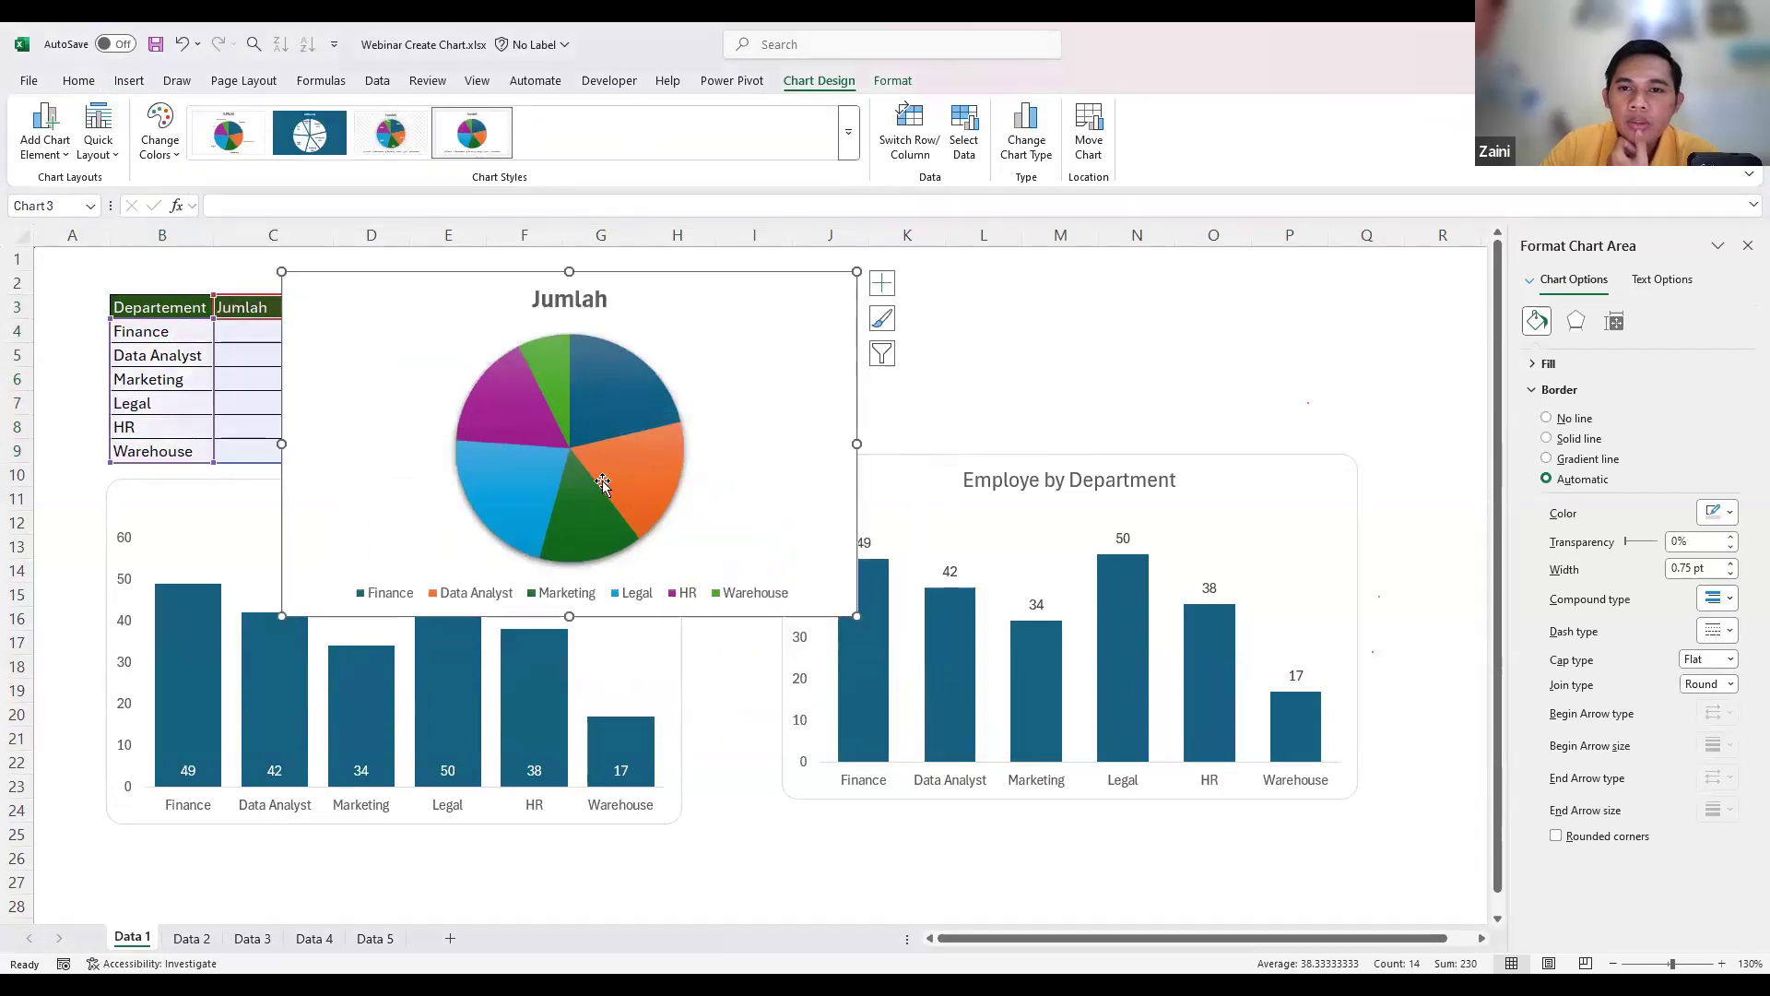
pyautogui.click(882, 283)
pyautogui.click(926, 324)
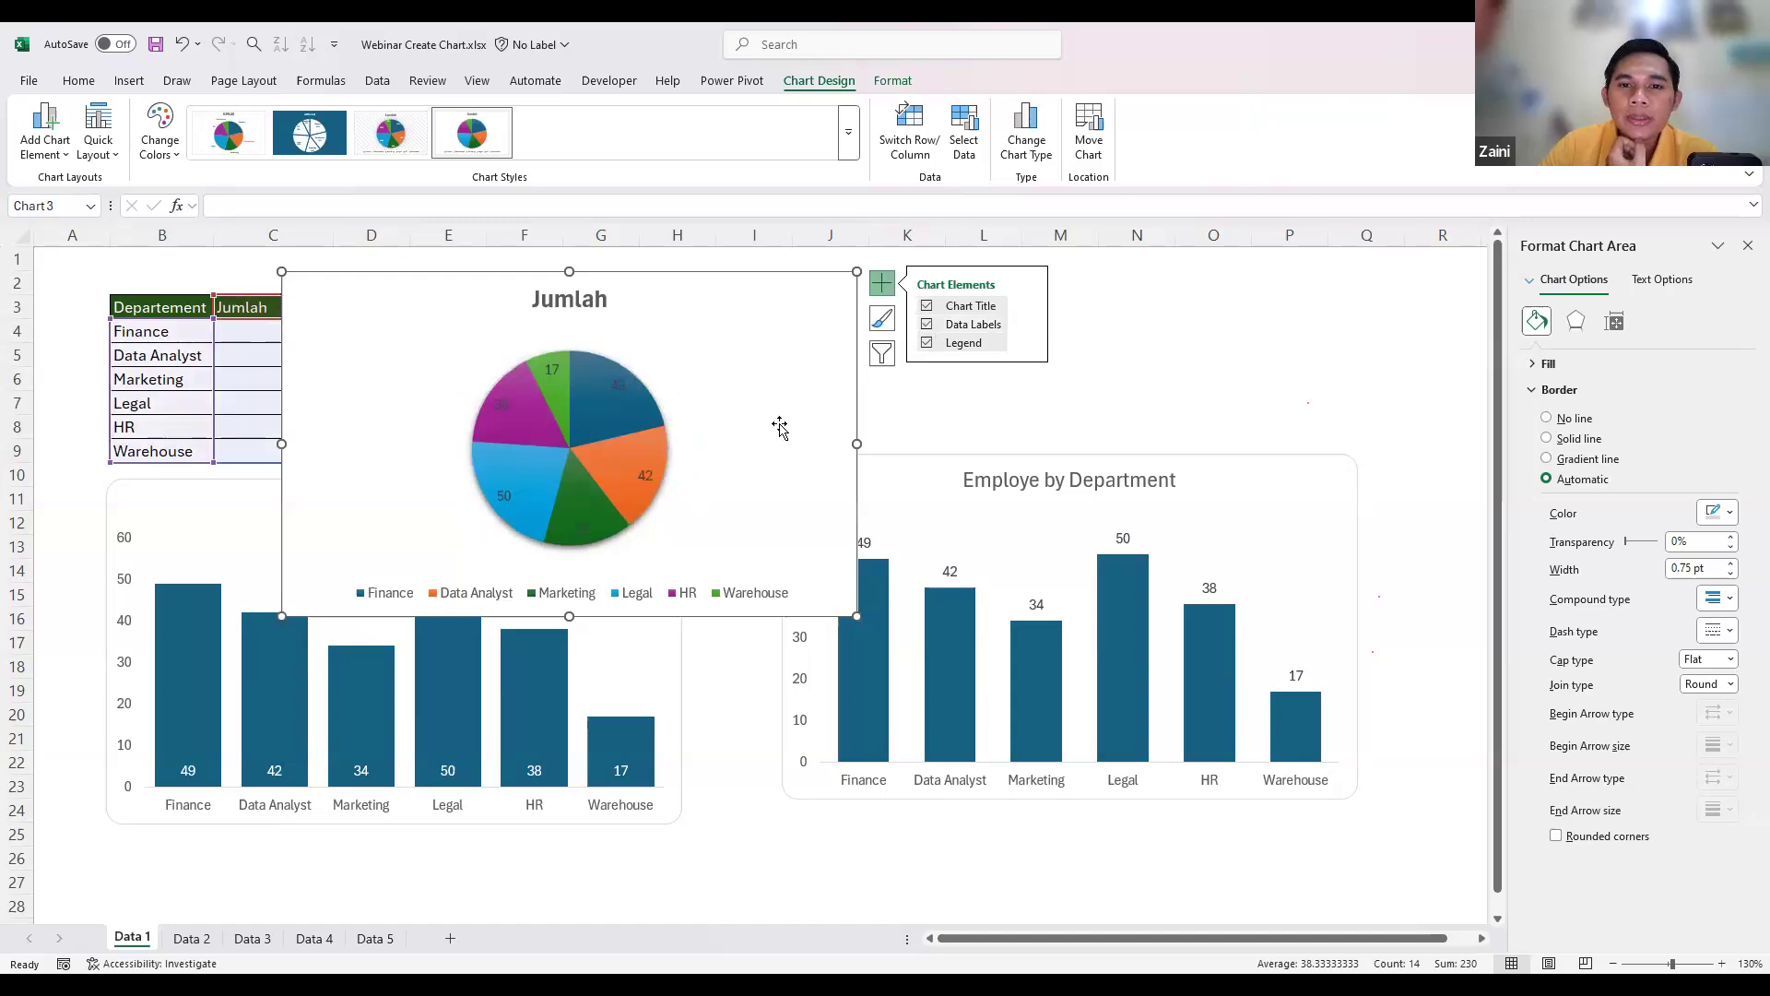
# - Delete the pie chart from the sheet
pyautogui.click(957, 422)
pyautogui.click(790, 352)
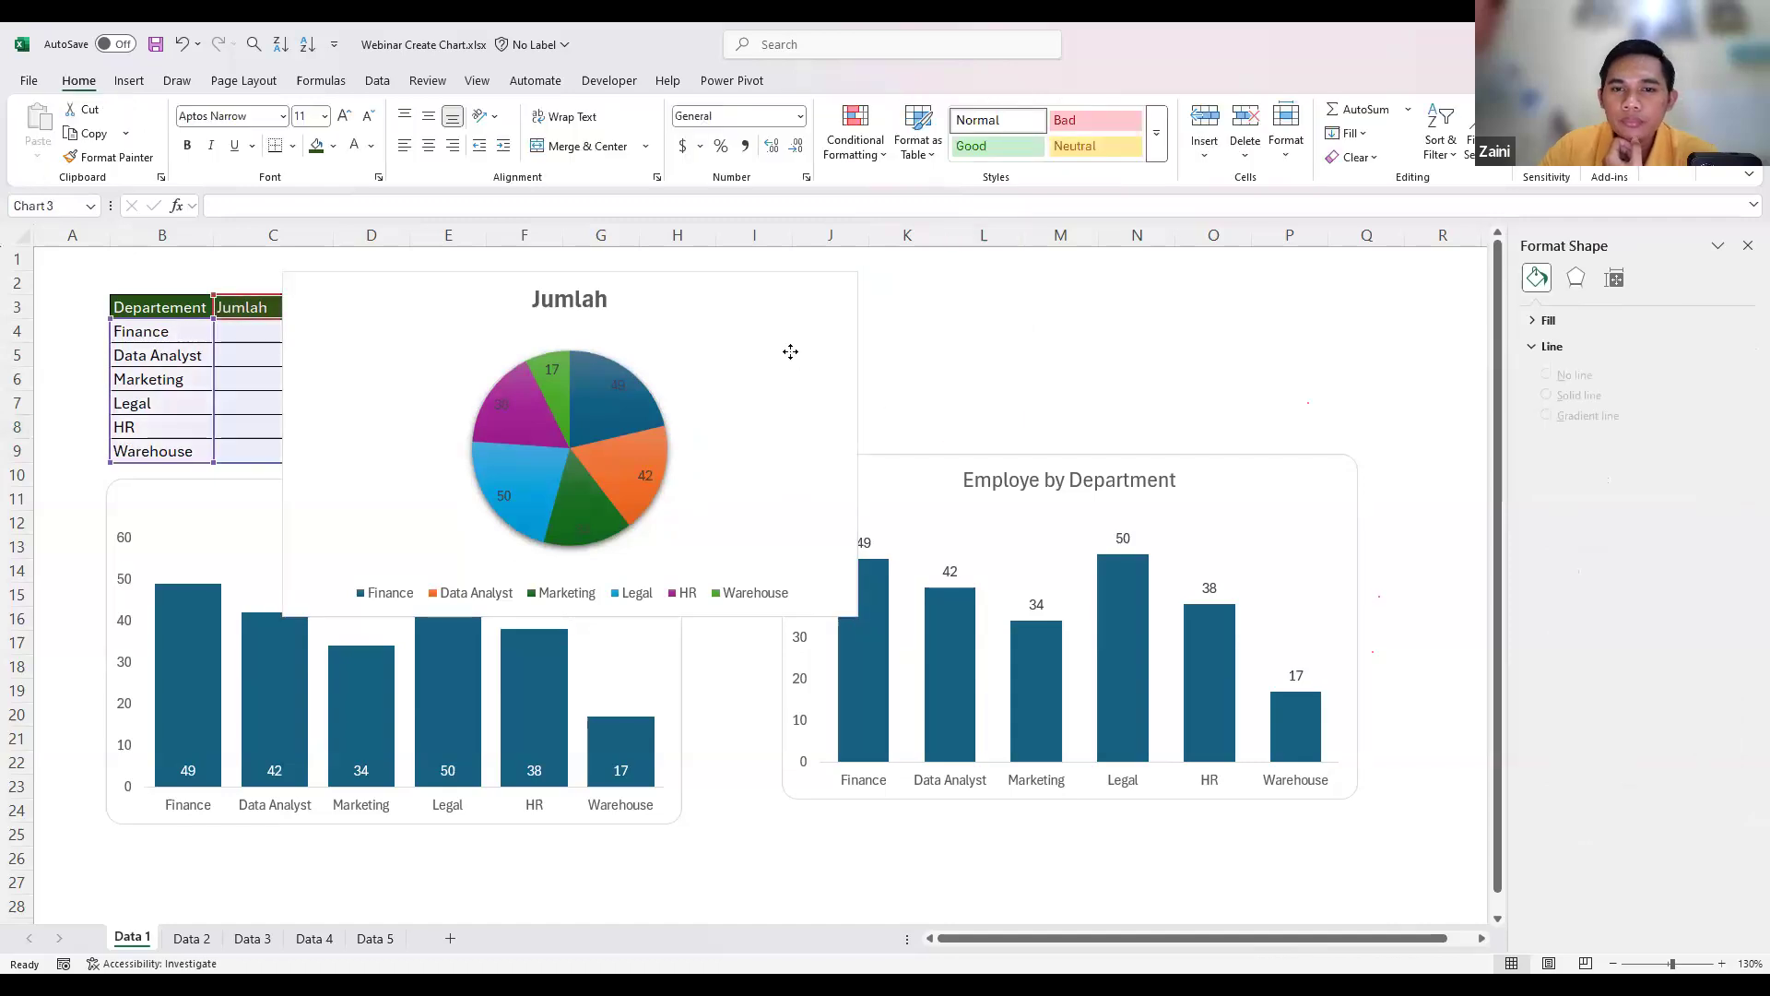
pyautogui.press('Delete')
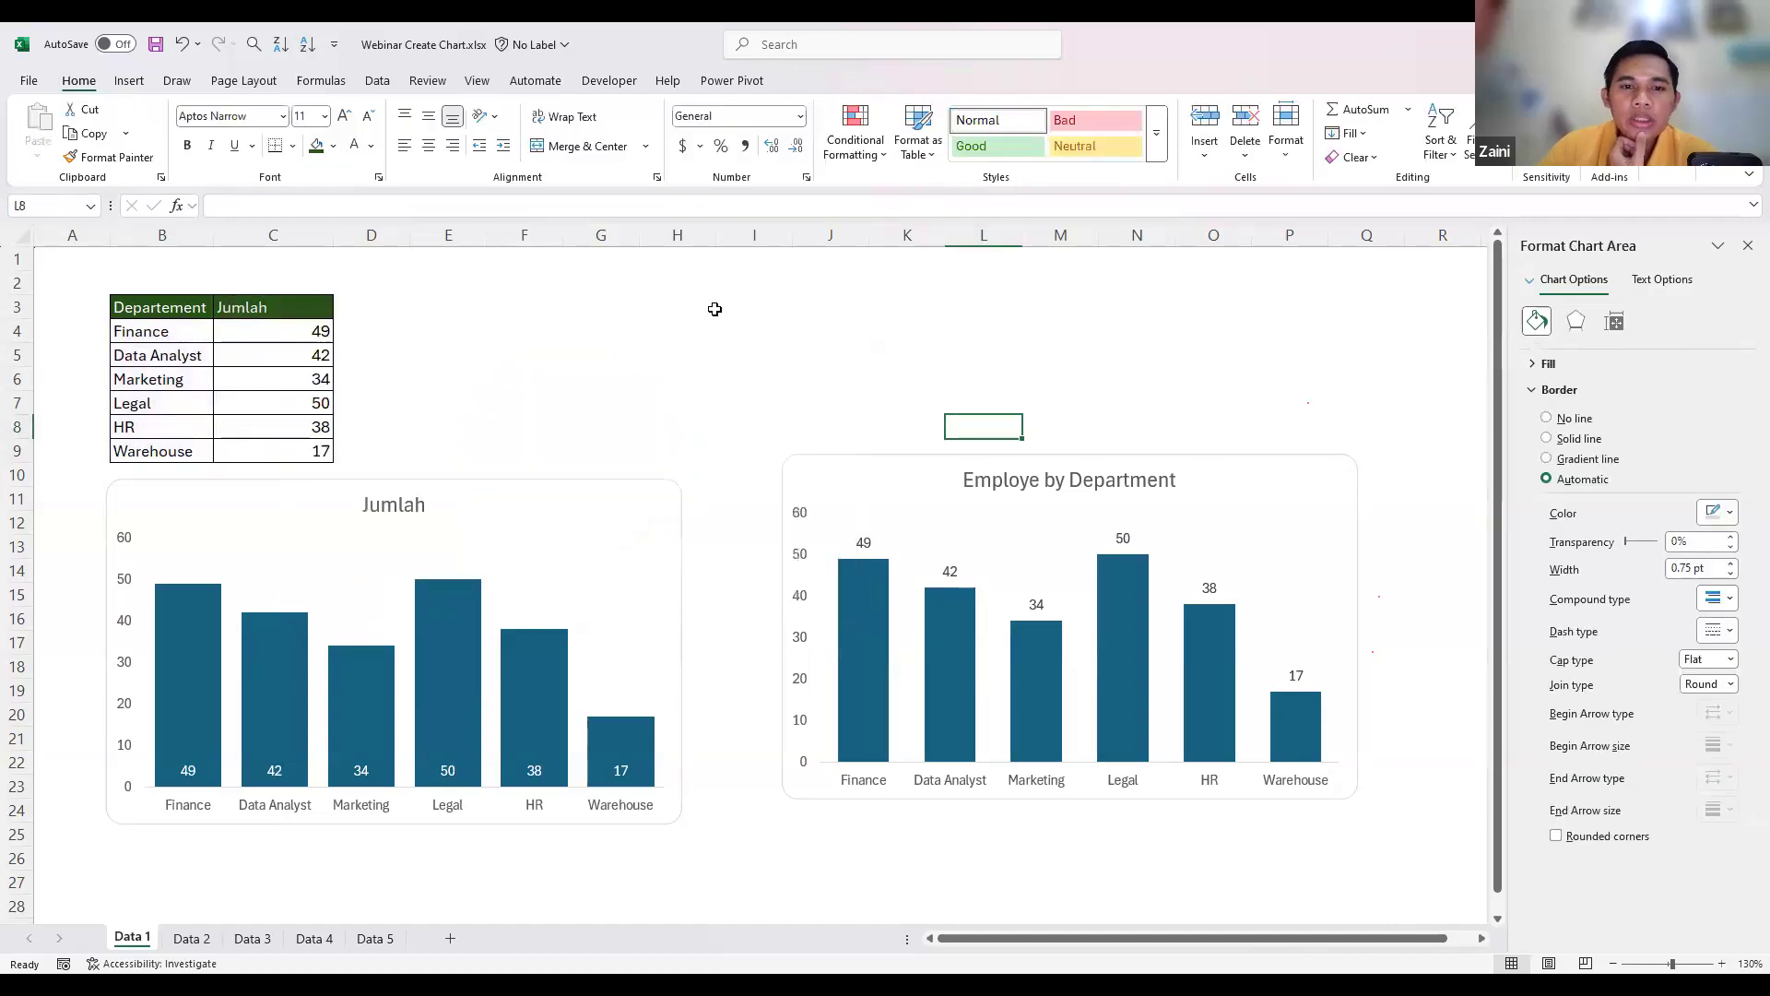
pyautogui.click(710, 307)
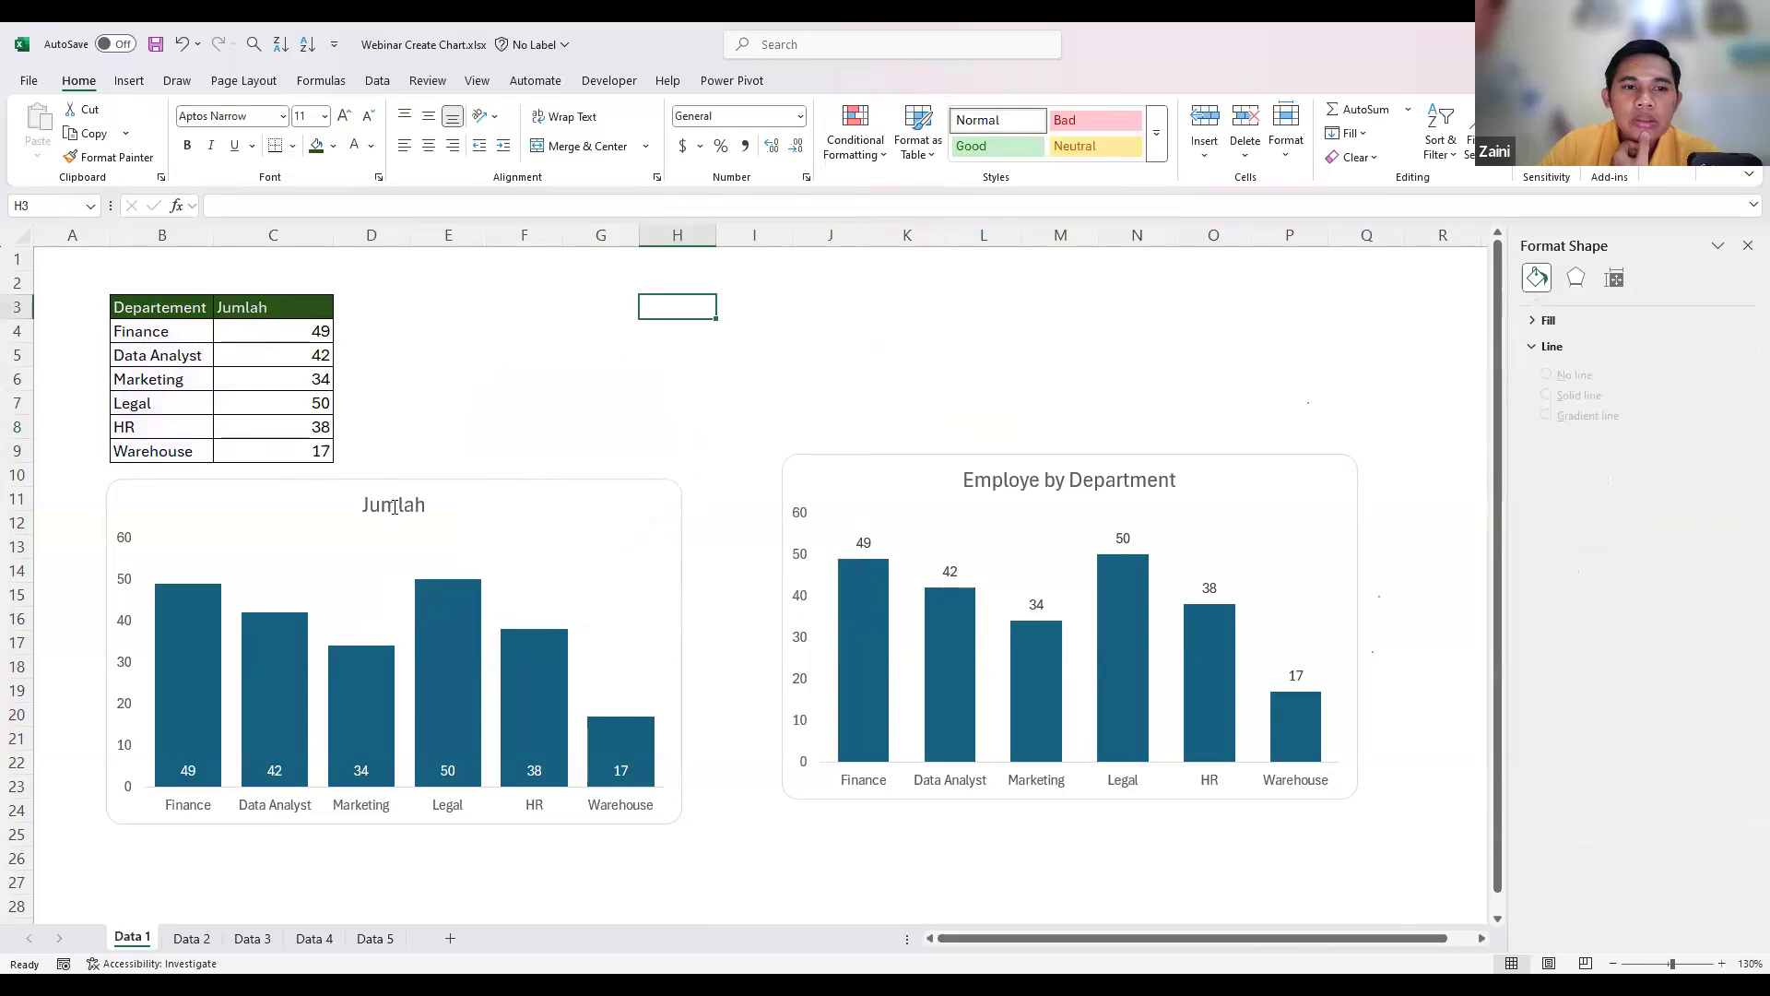
pyautogui.click(422, 510)
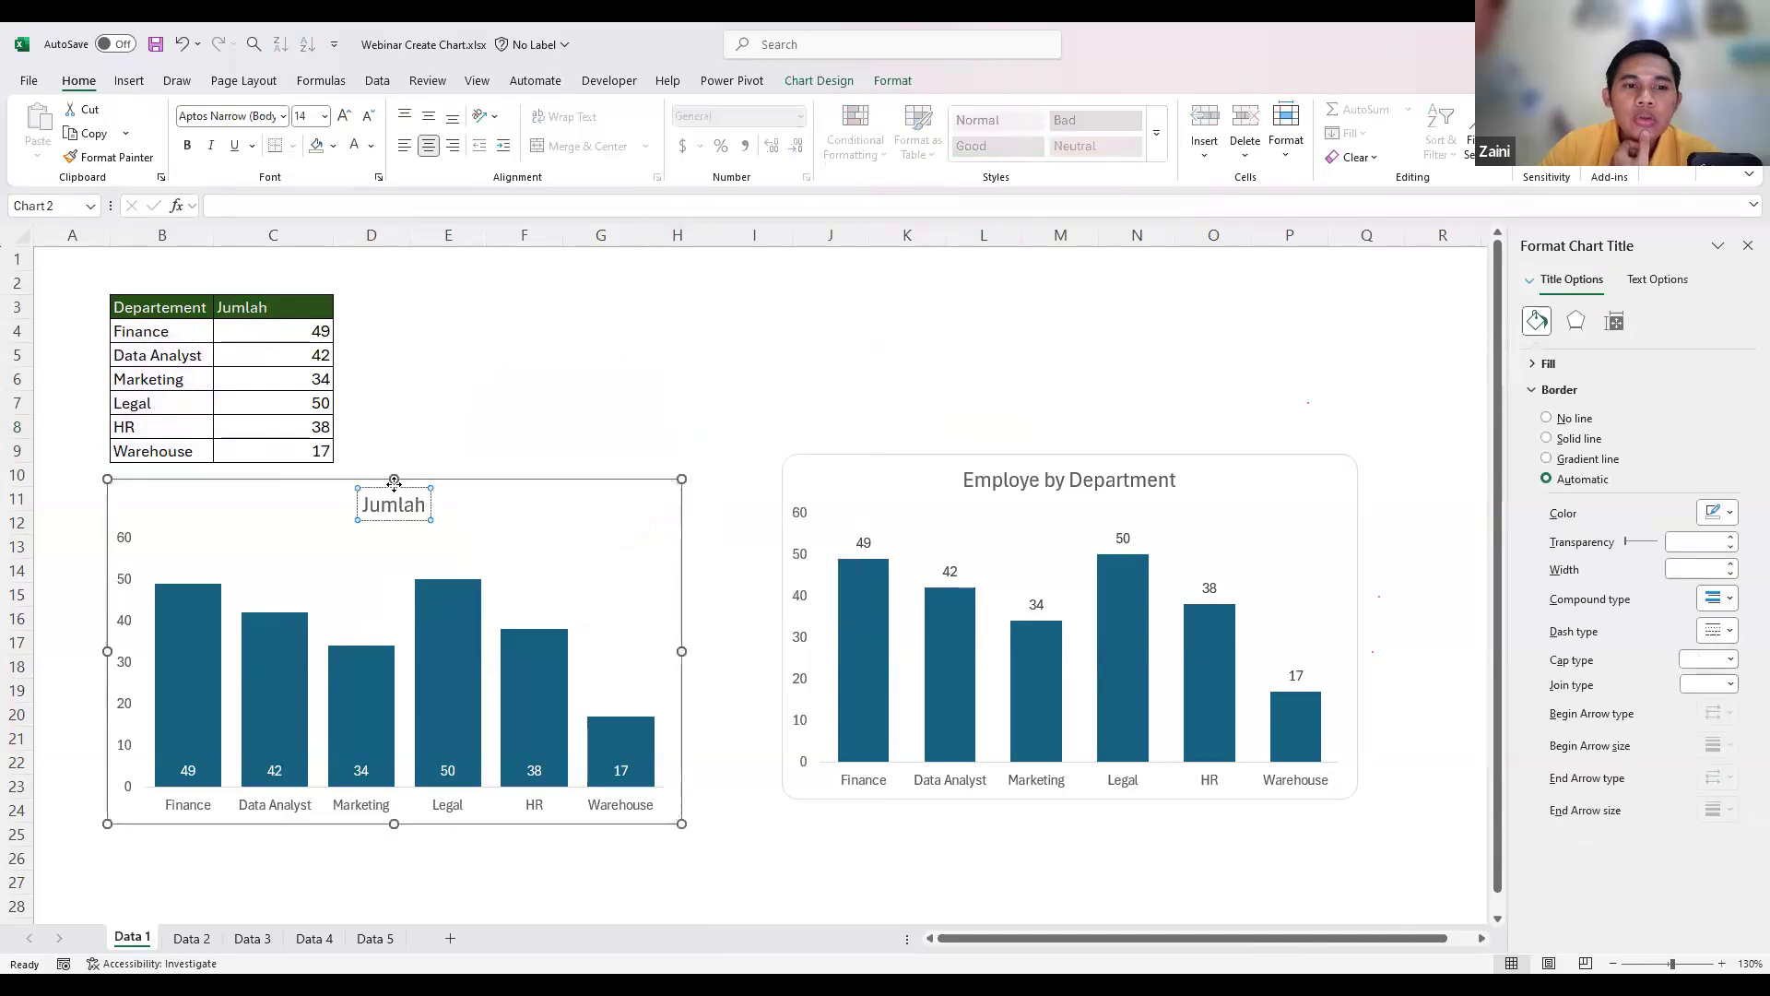
pyautogui.click(169, 261)
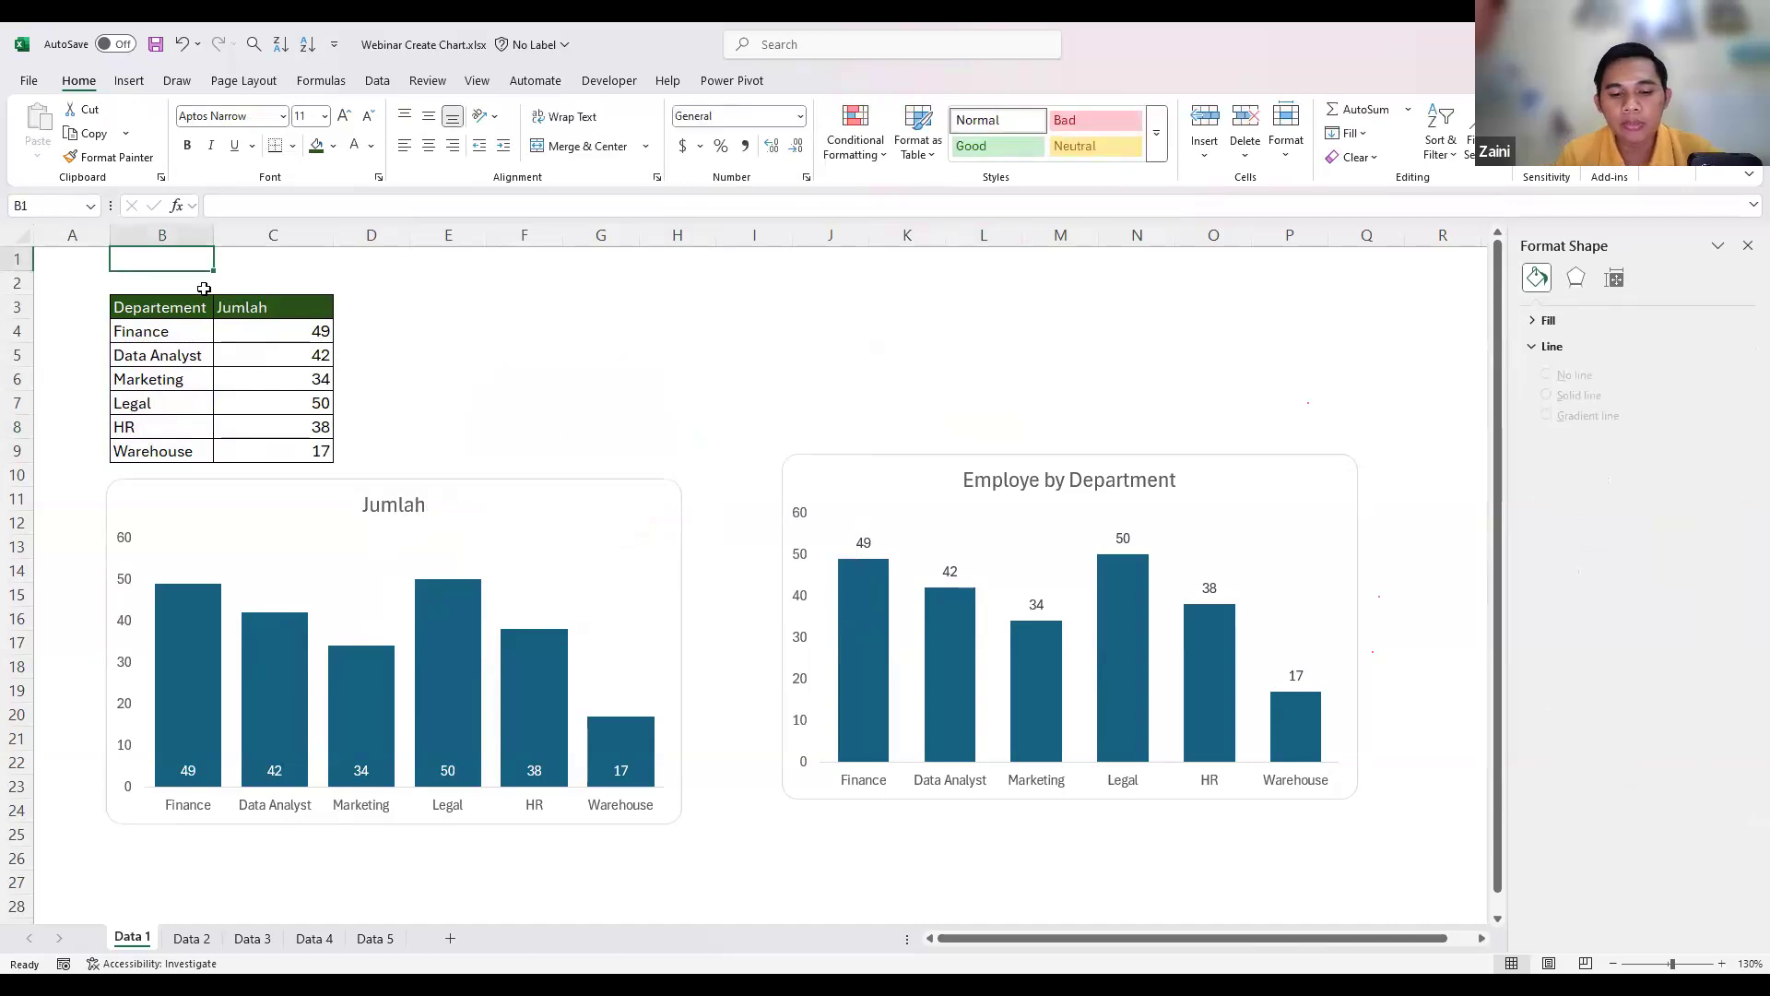
# - Enter the heading "Employee by Depatment" in cell B1 of the Data 1 sheet
pyautogui.write('Employee by D')
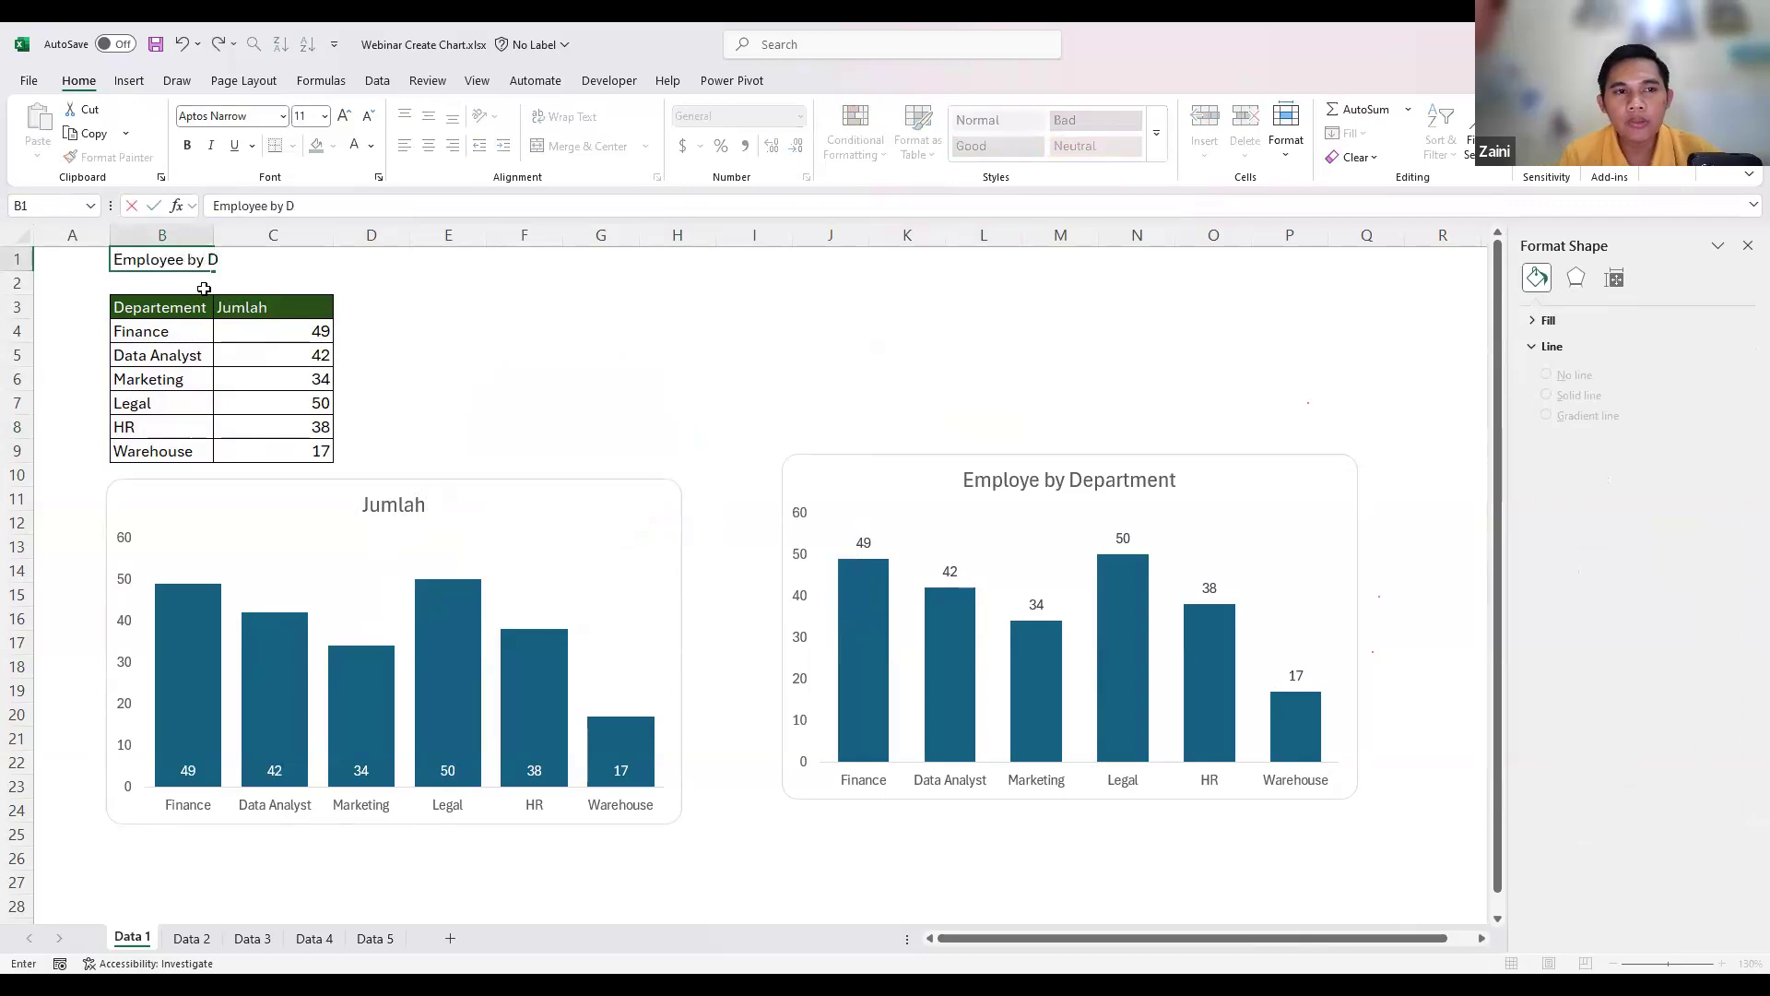
pyautogui.write('epatment')
pyautogui.press('Return')
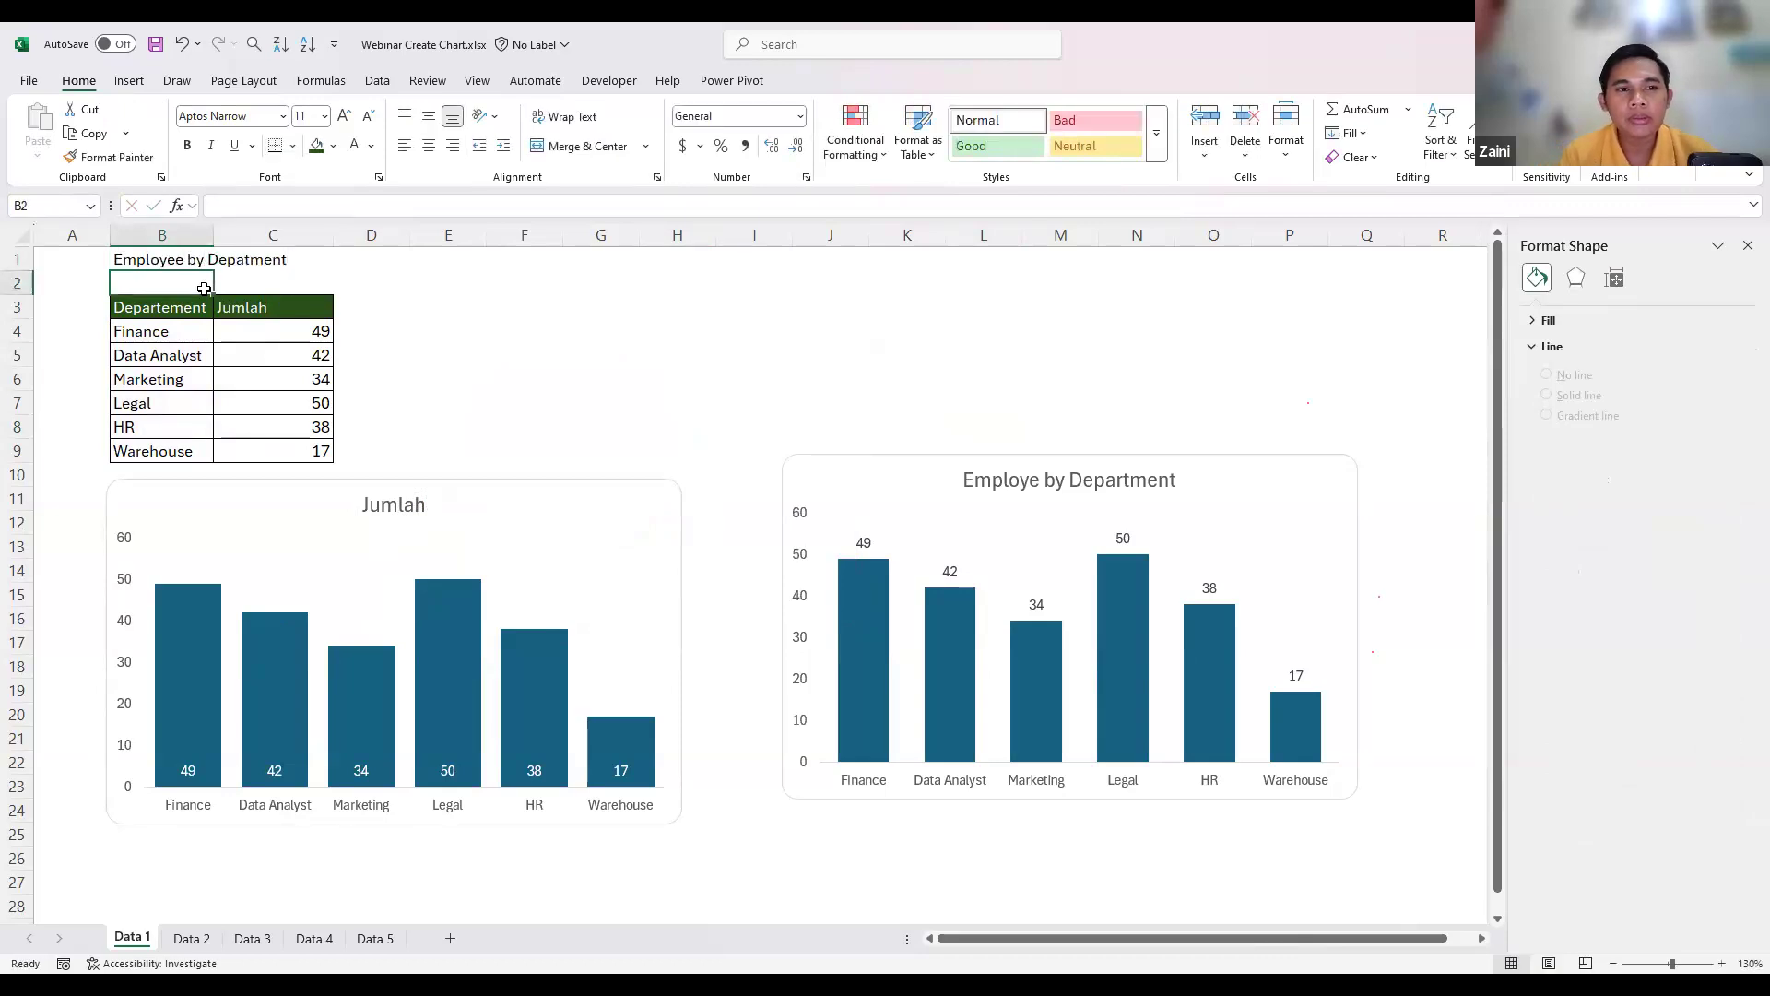
# - Link the title of the column chart headed "Jumlah" to cell B1 with the formula ='Data 1'!$B$1
pyautogui.click(430, 505)
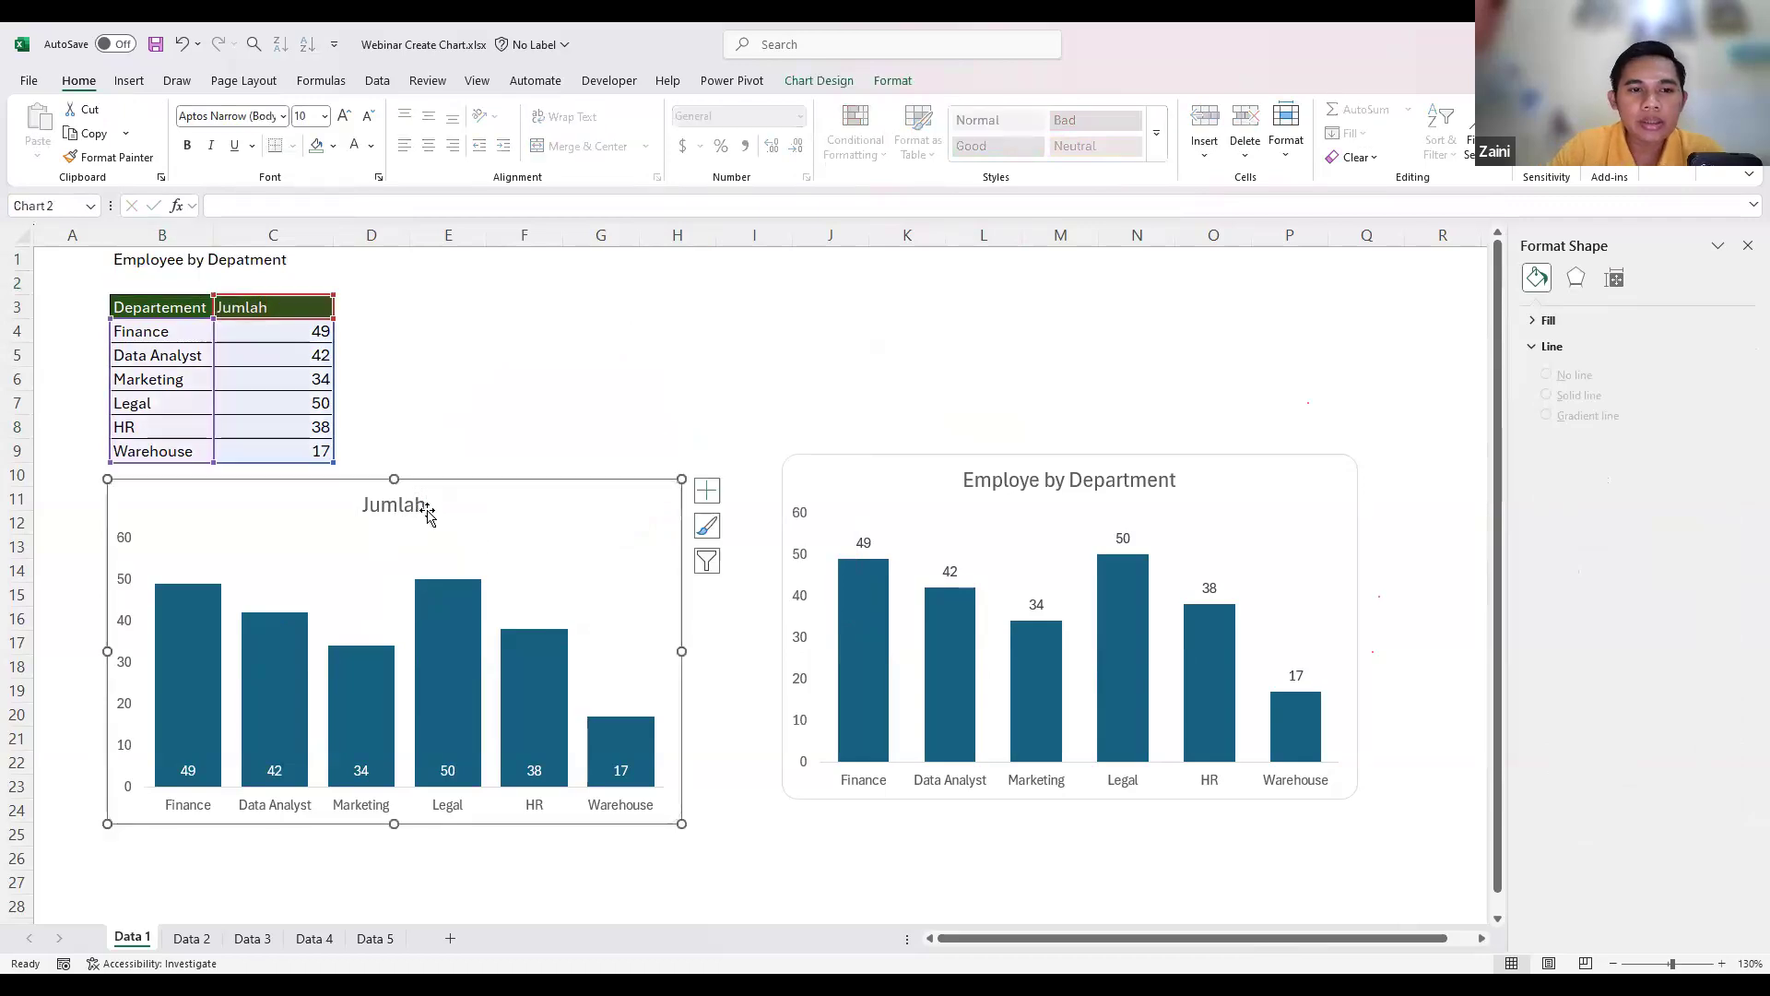
pyautogui.click(431, 505)
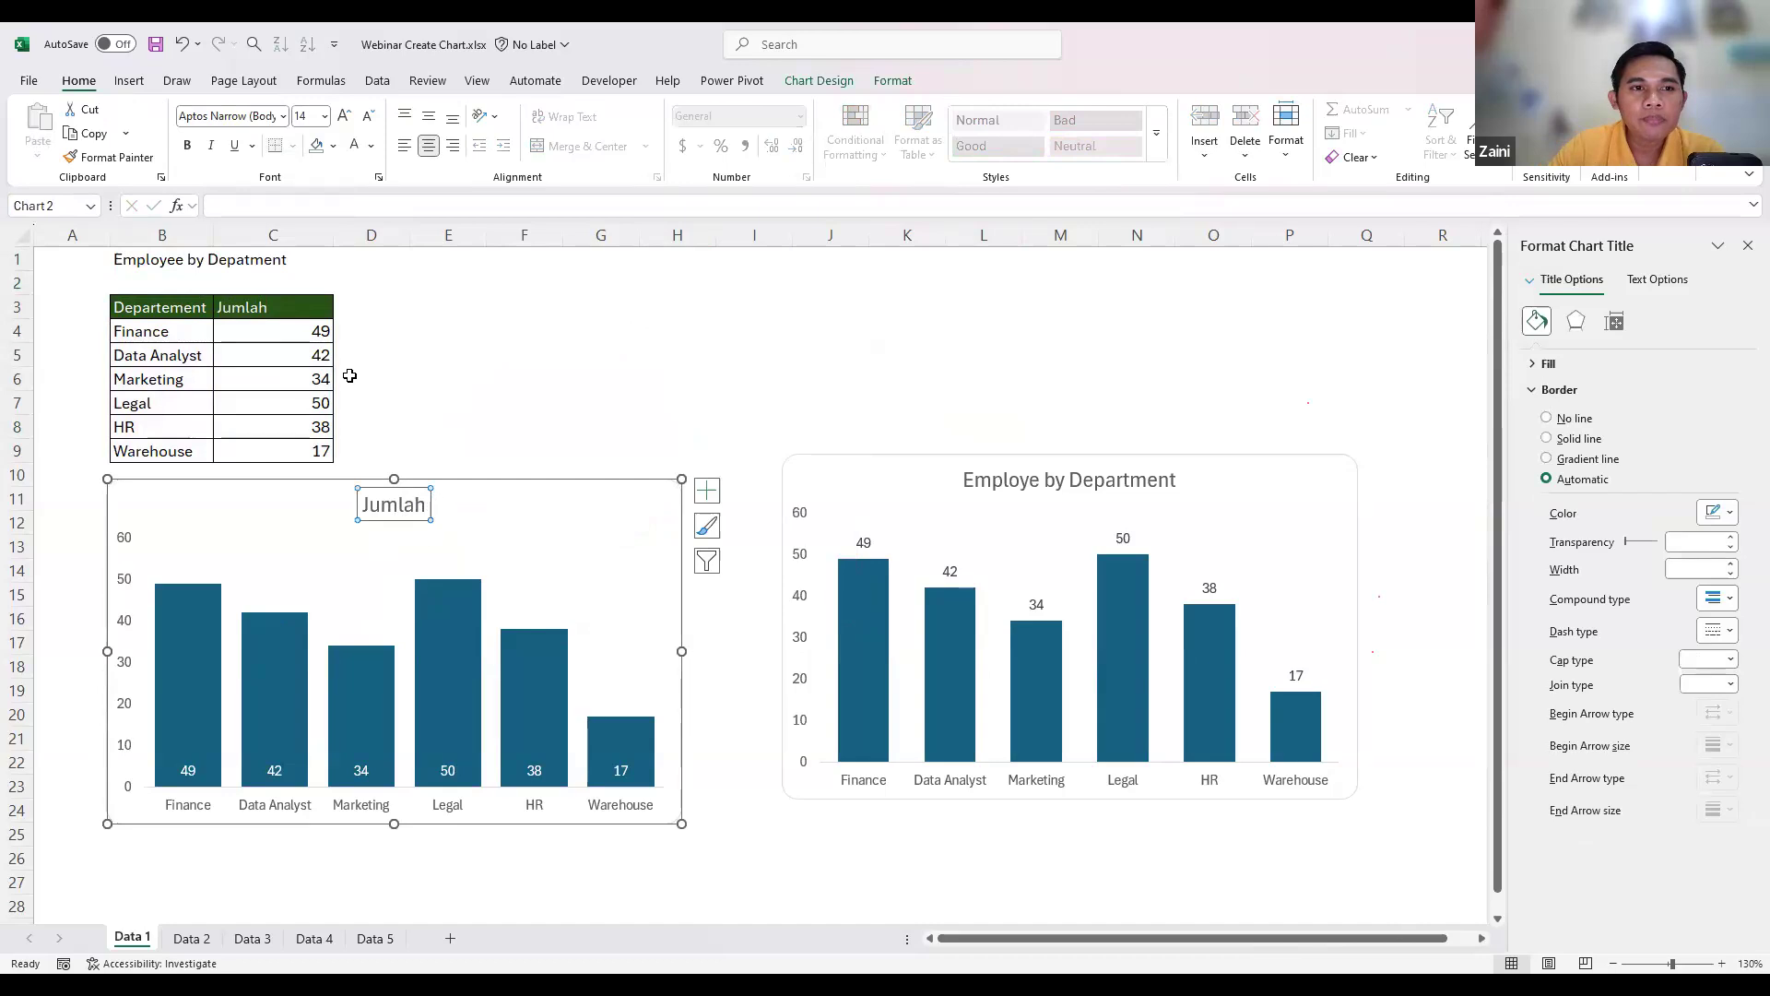
pyautogui.click(270, 205)
pyautogui.write('=')
pyautogui.click(185, 259)
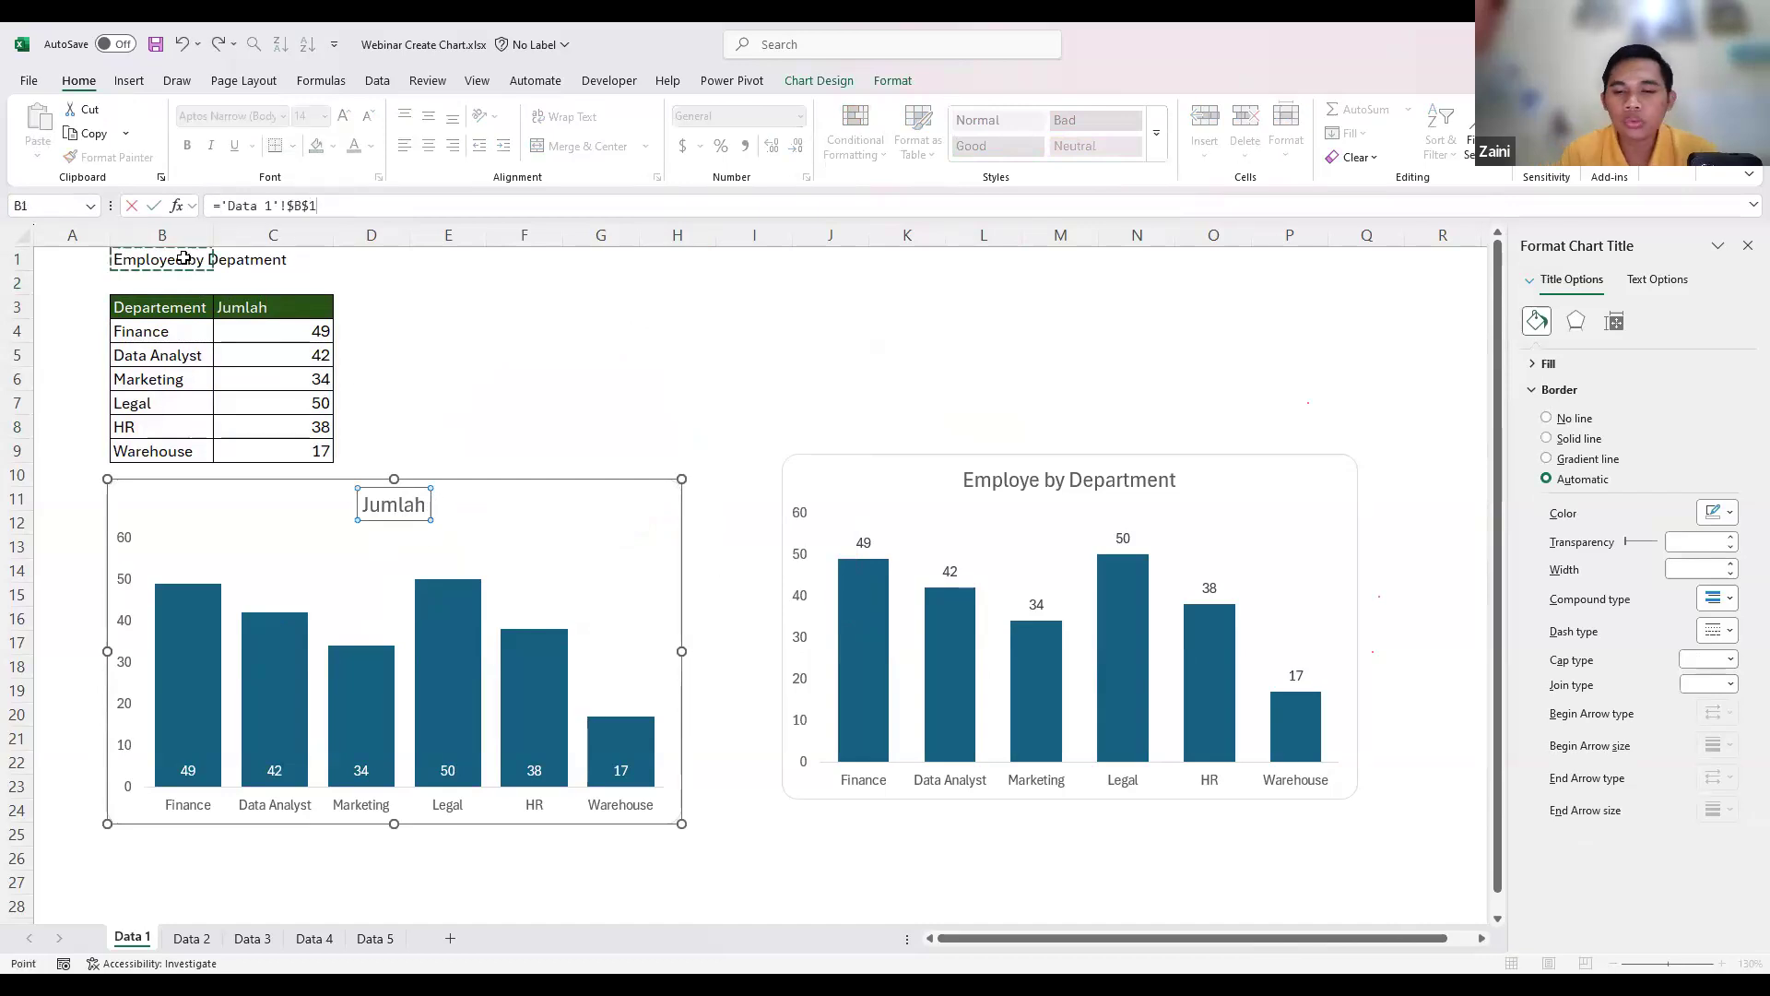
pyautogui.press('Return')
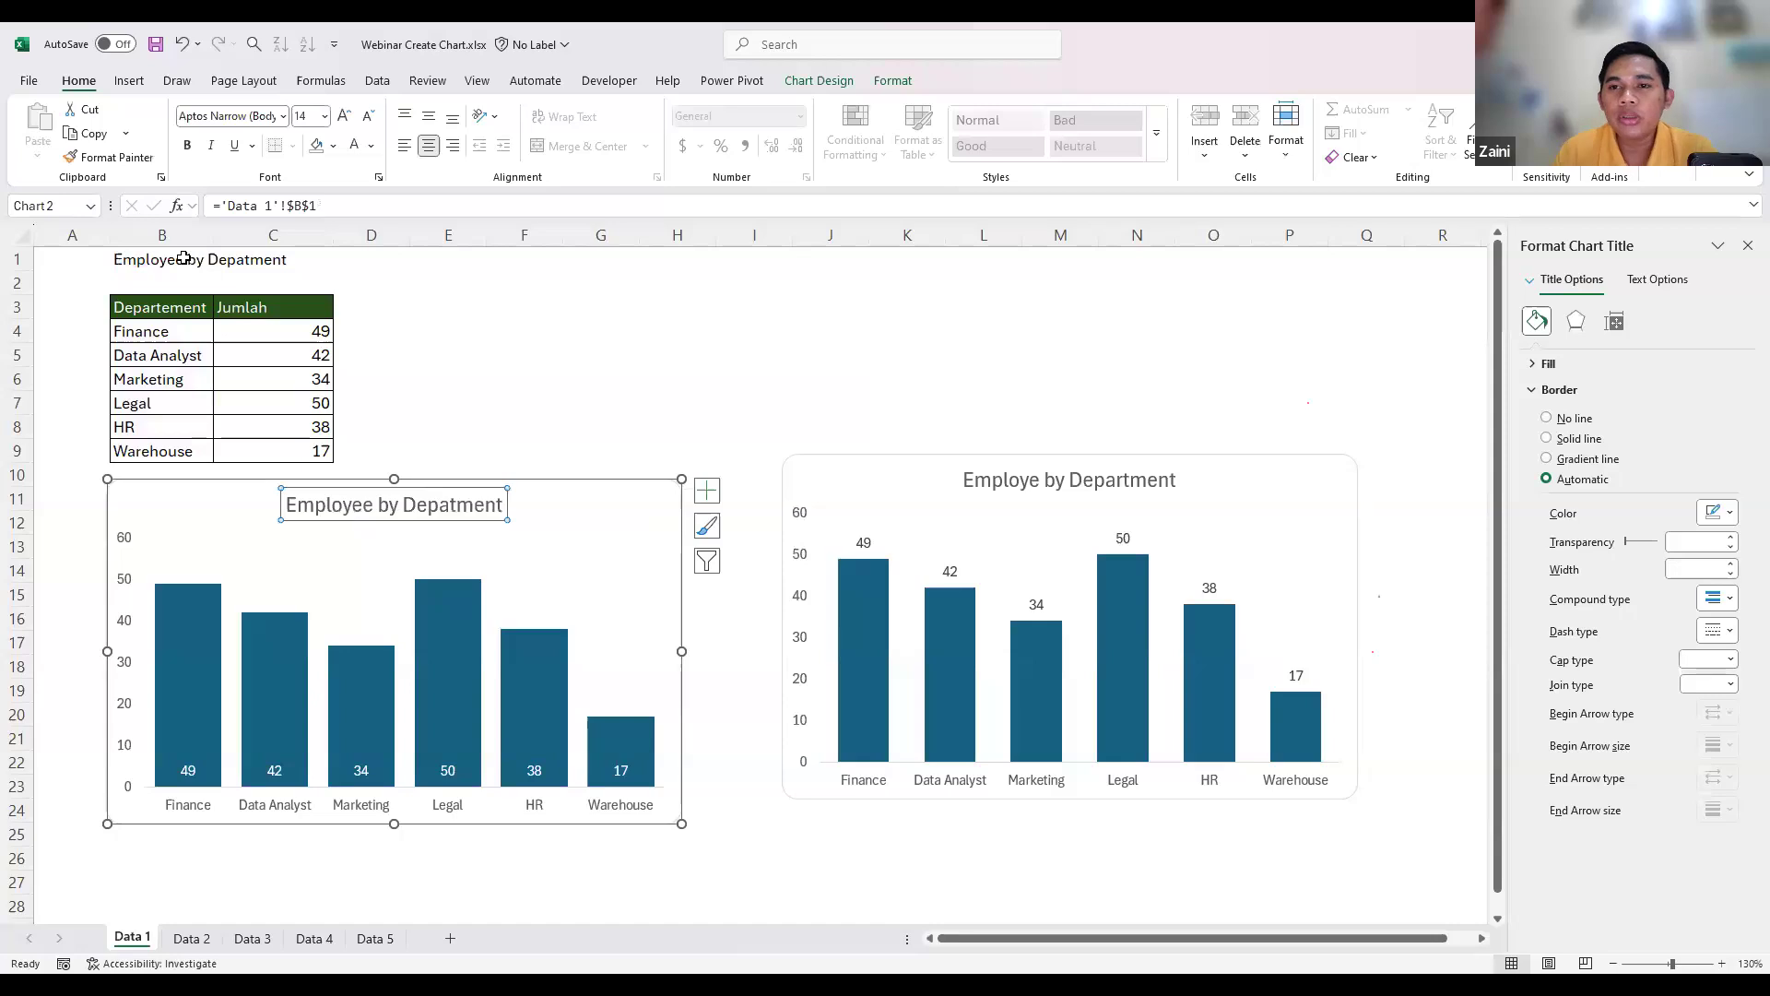
# - Replace the heading in cell B1 with "Employee"
pyautogui.click(498, 355)
pyautogui.click(145, 261)
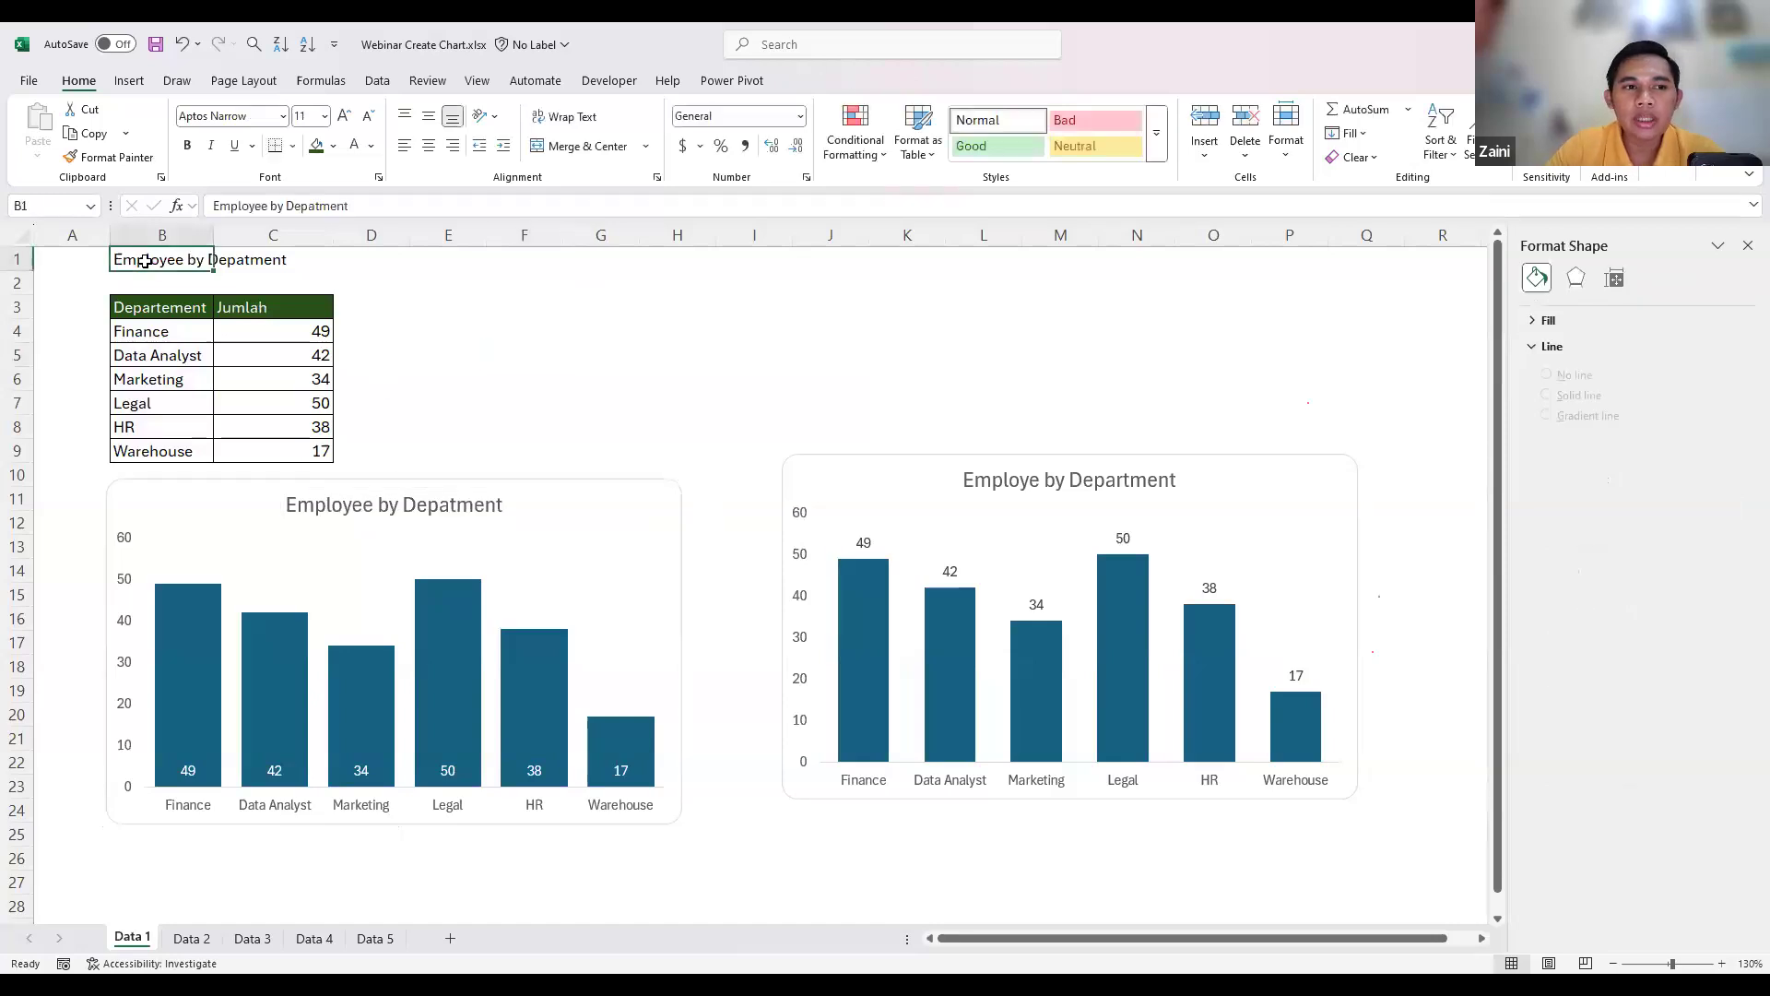
pyautogui.write('EMploy')
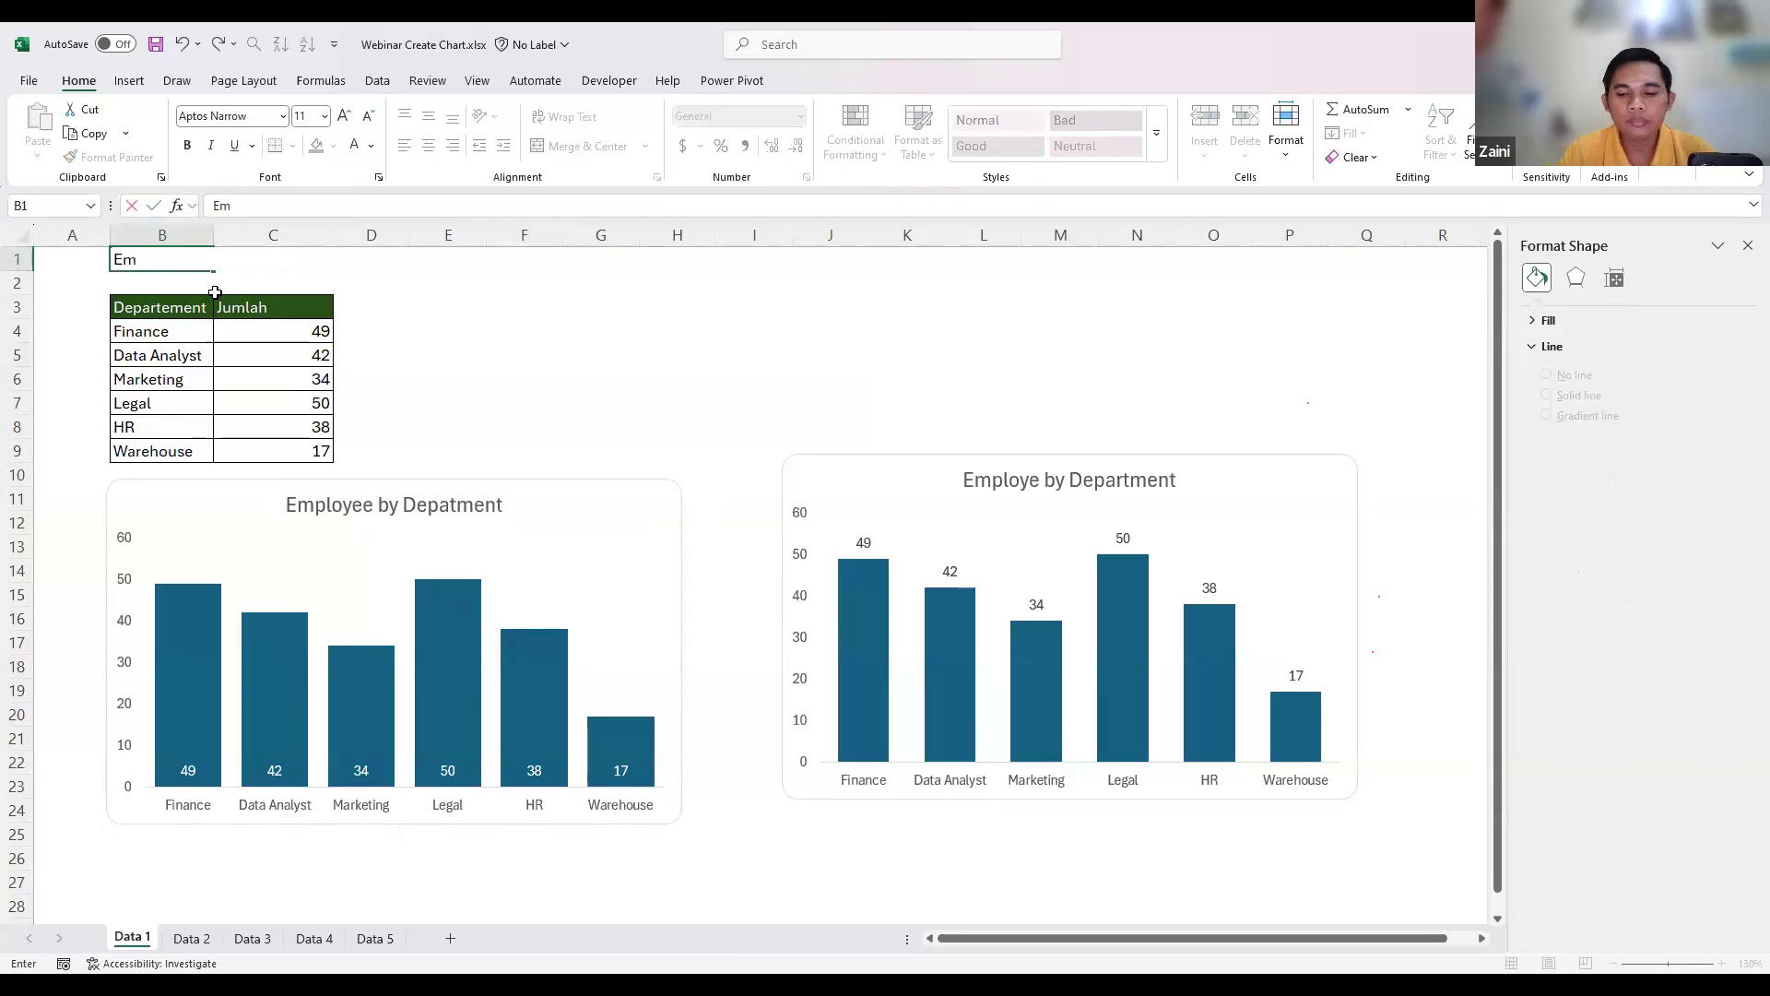
pyautogui.write('yee')
pyautogui.press('Return')
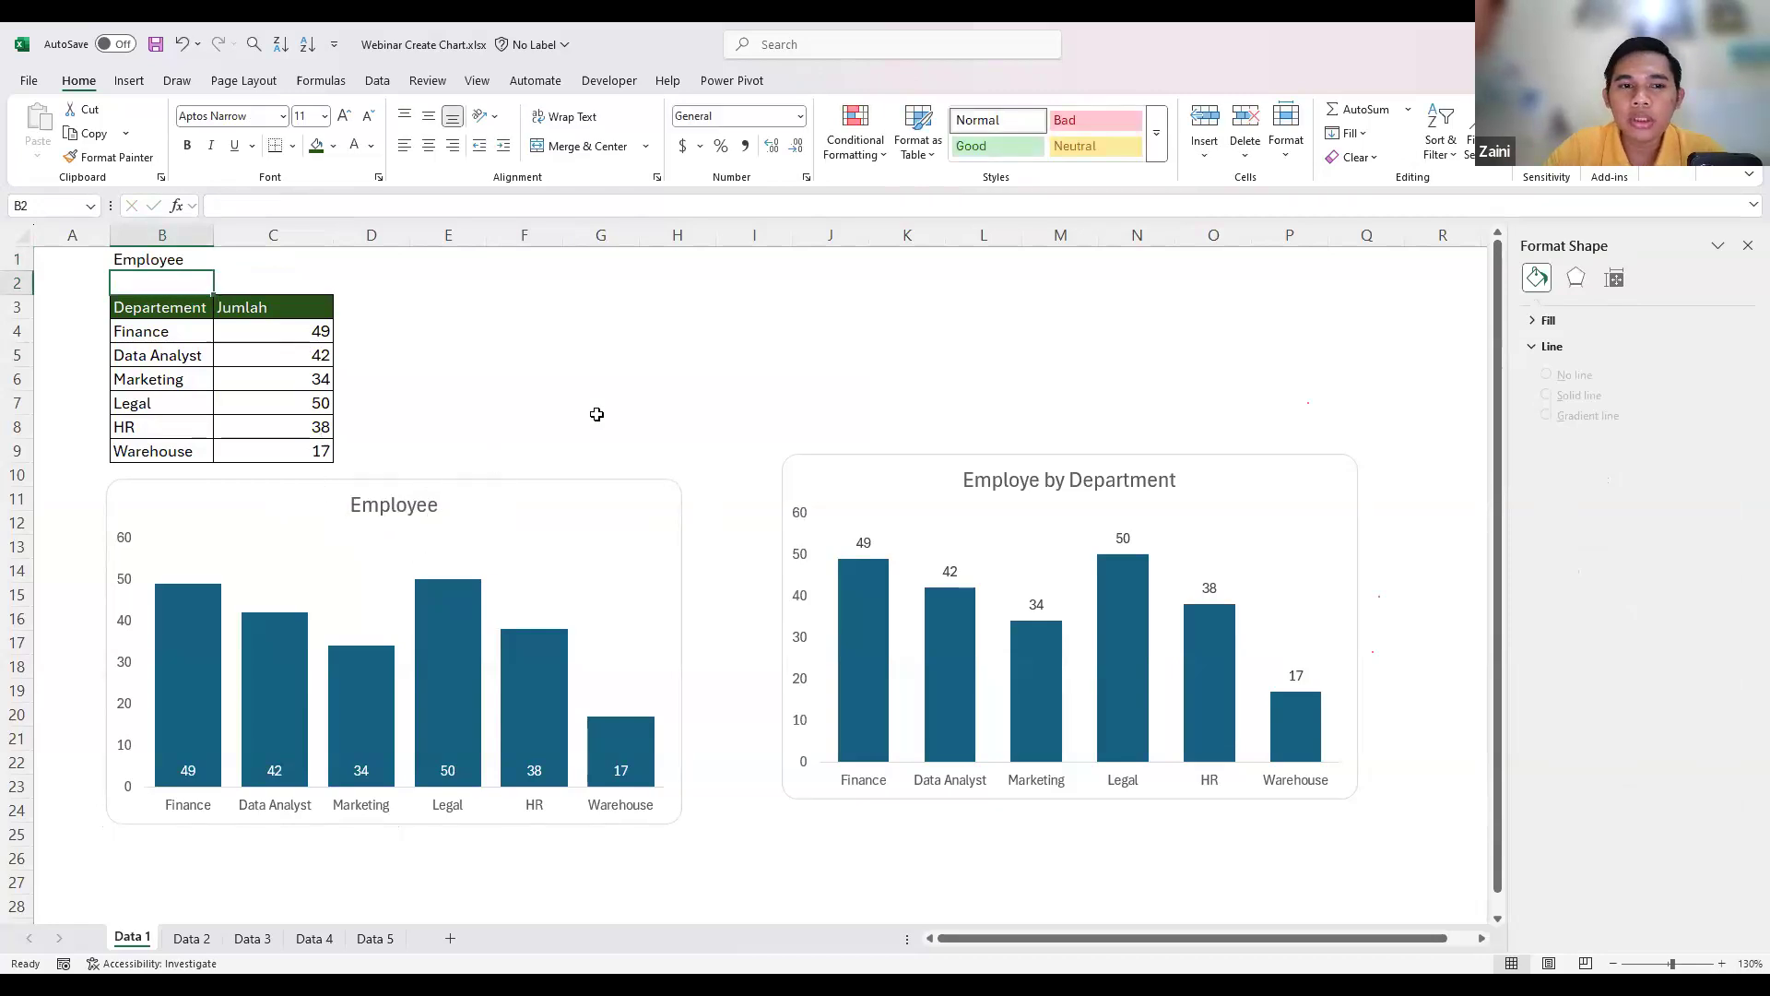
pyautogui.click(598, 416)
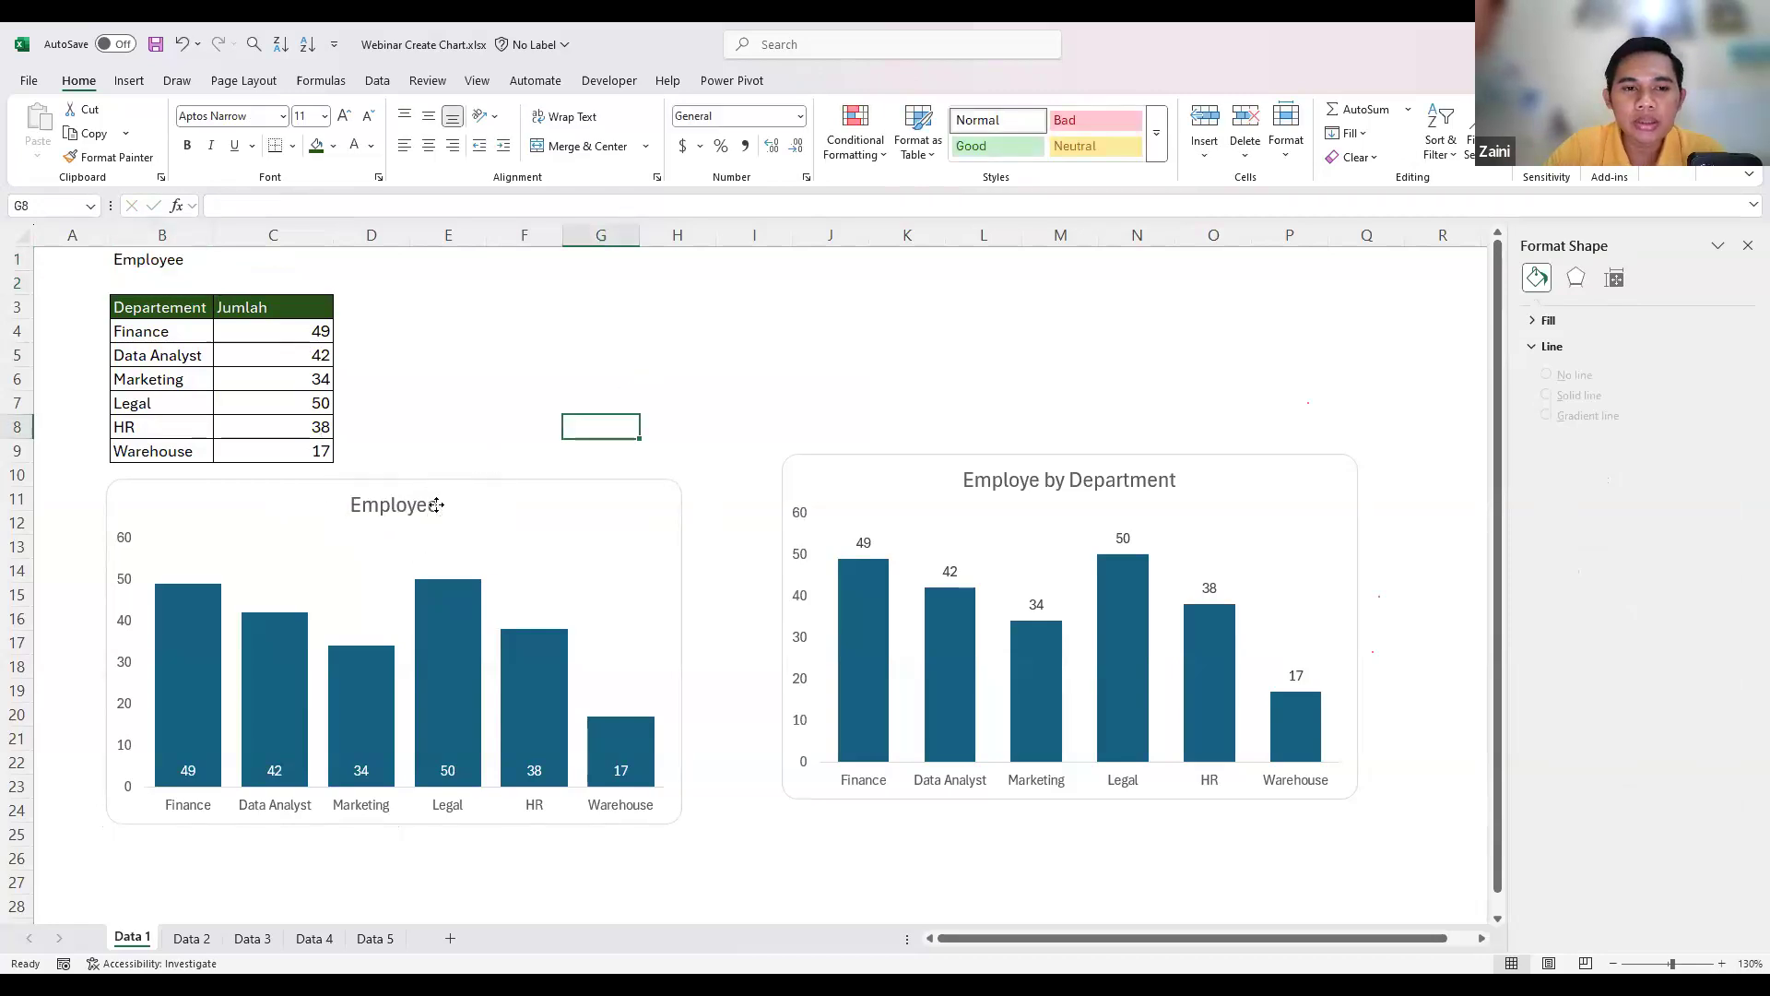
# - Clear the link formula of the "Employee" chart title and re-enter it as ='Data 1'!$B$1
pyautogui.click(438, 505)
pyautogui.moveTo(374, 210); pyautogui.dragTo(167, 198)
pyautogui.press('BackSpace')
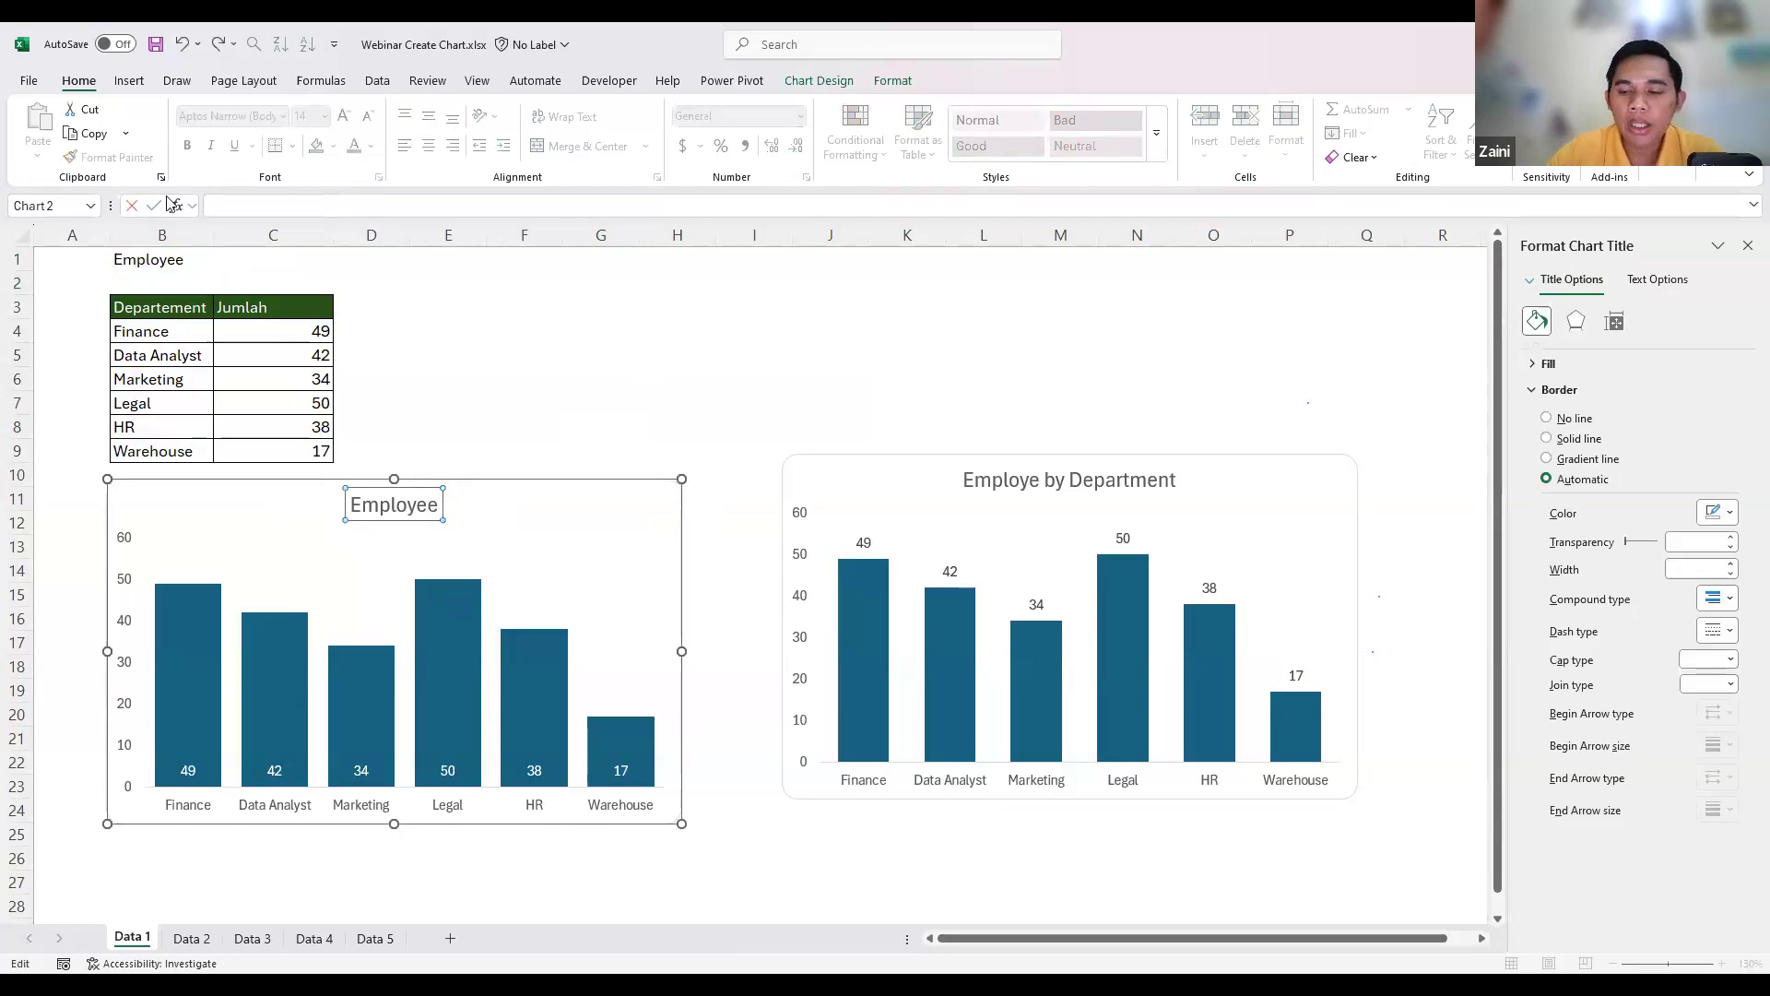
pyautogui.write('=')
pyautogui.click(150, 262)
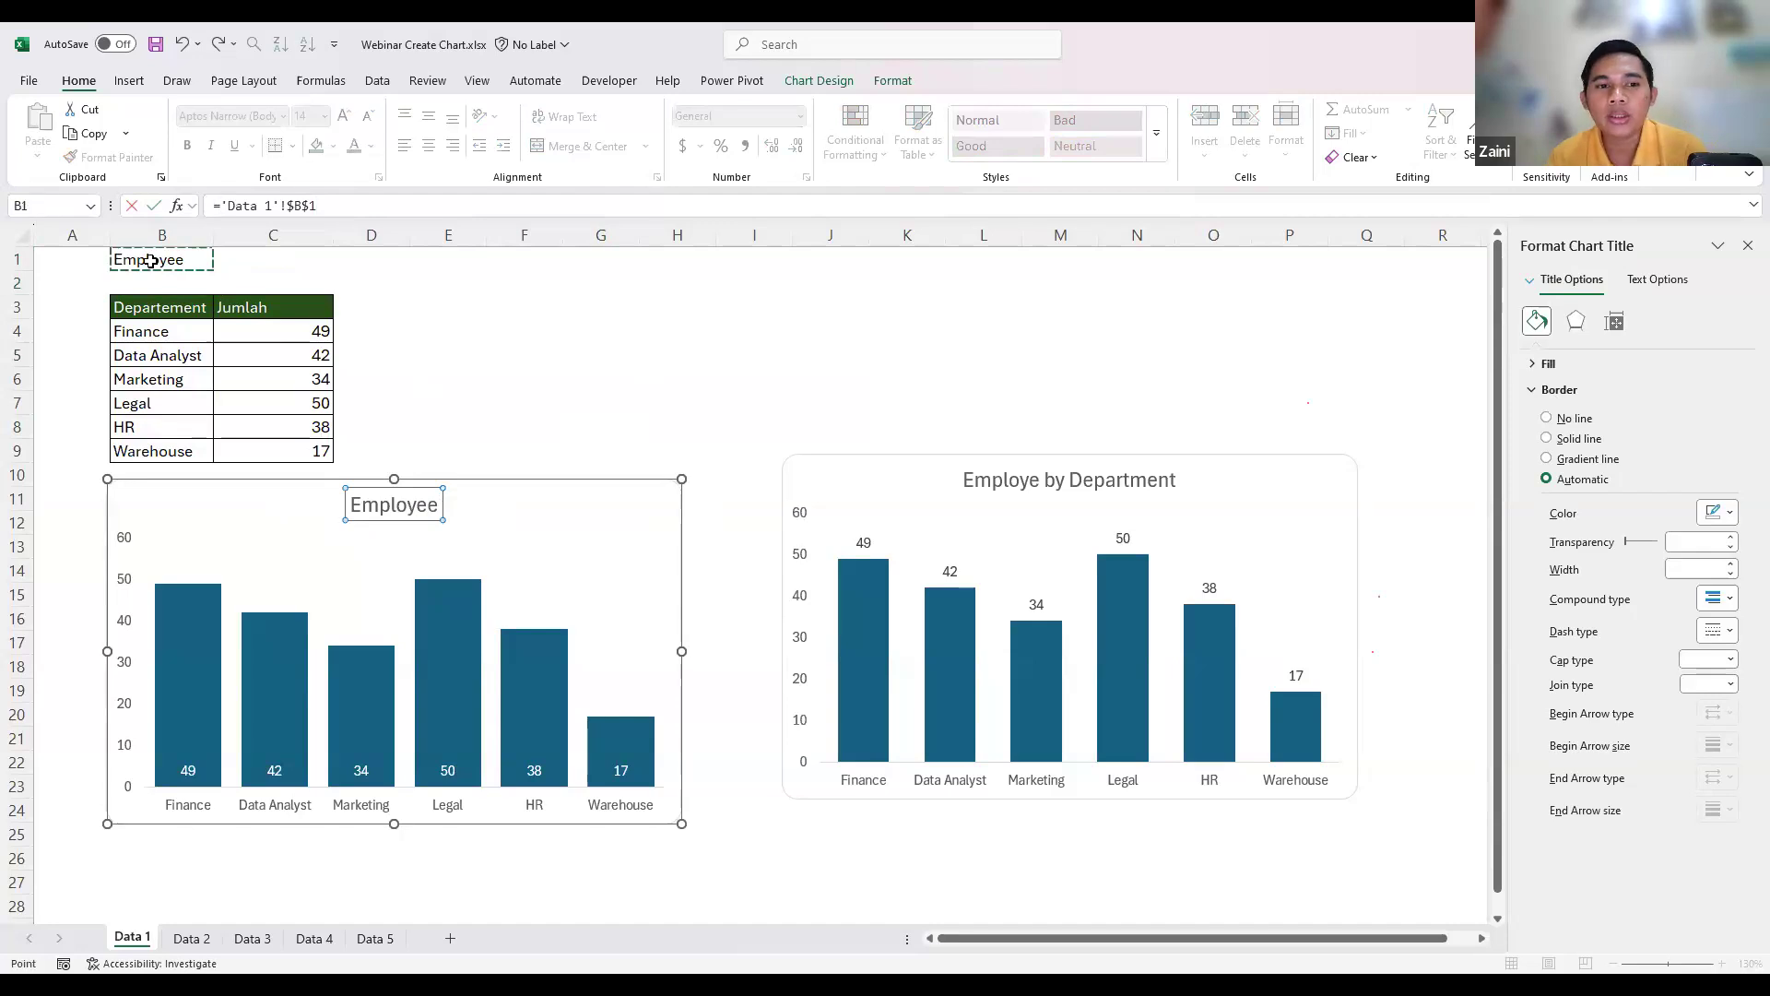
pyautogui.press('Return')
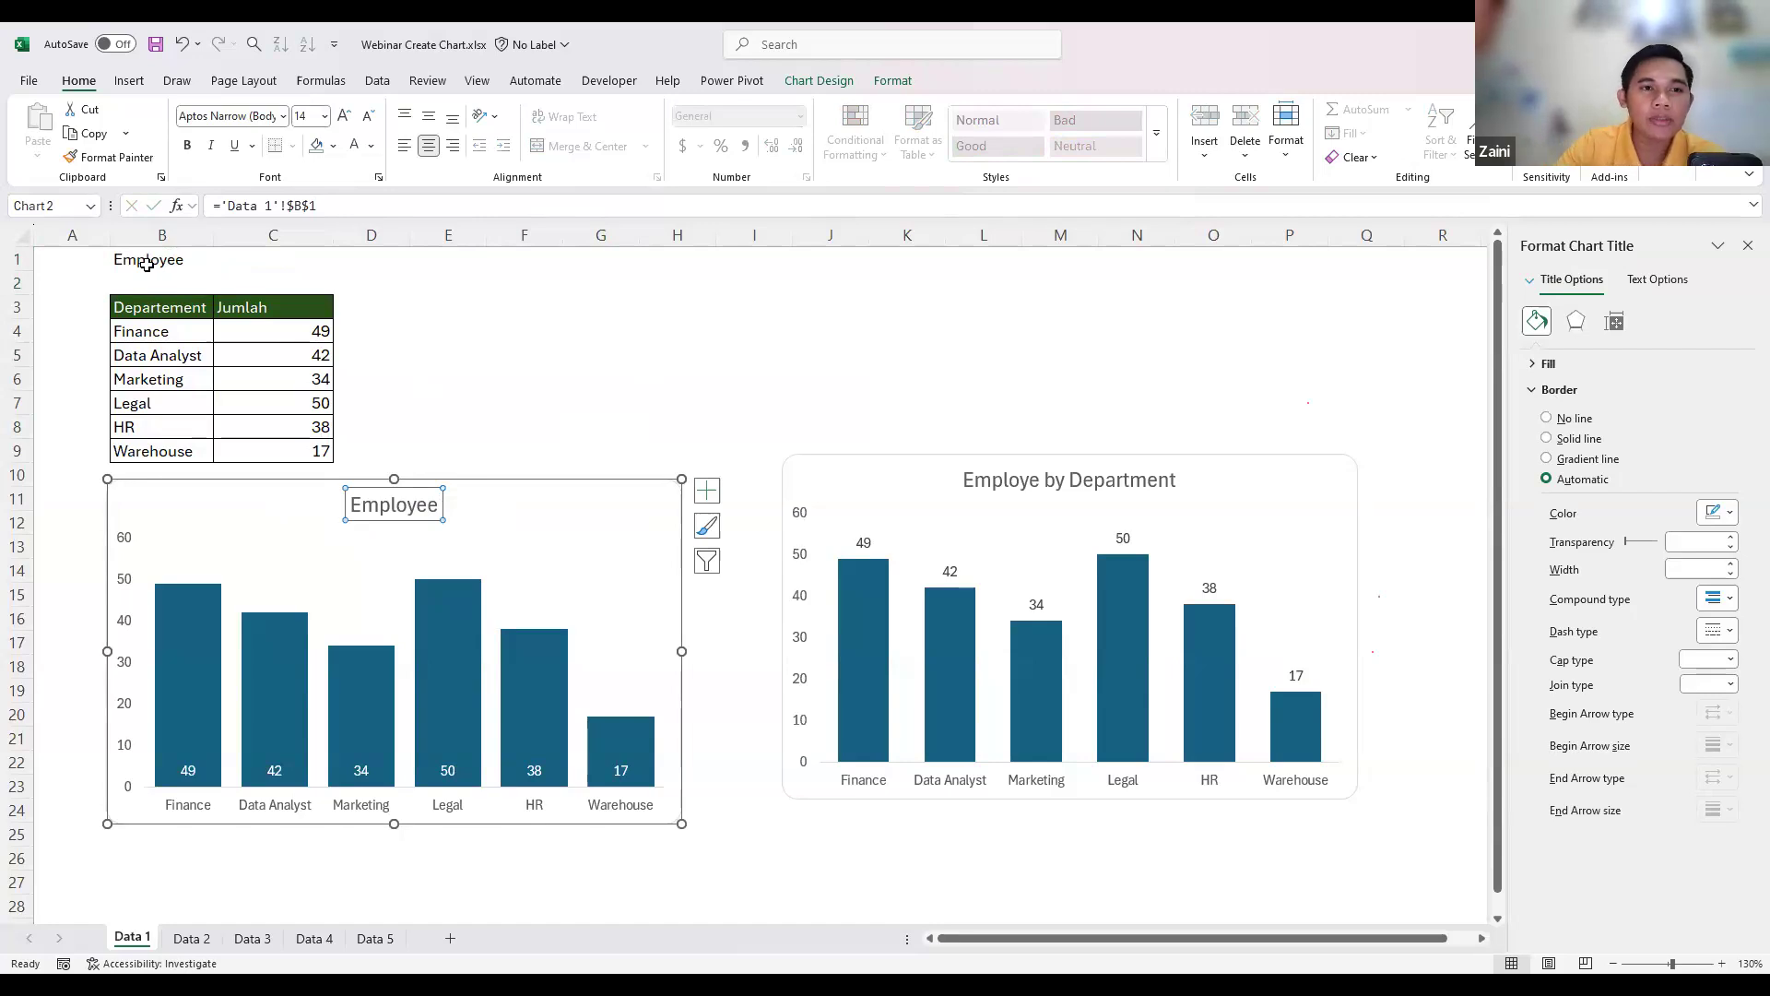
pyautogui.click(152, 261)
pyautogui.click(650, 352)
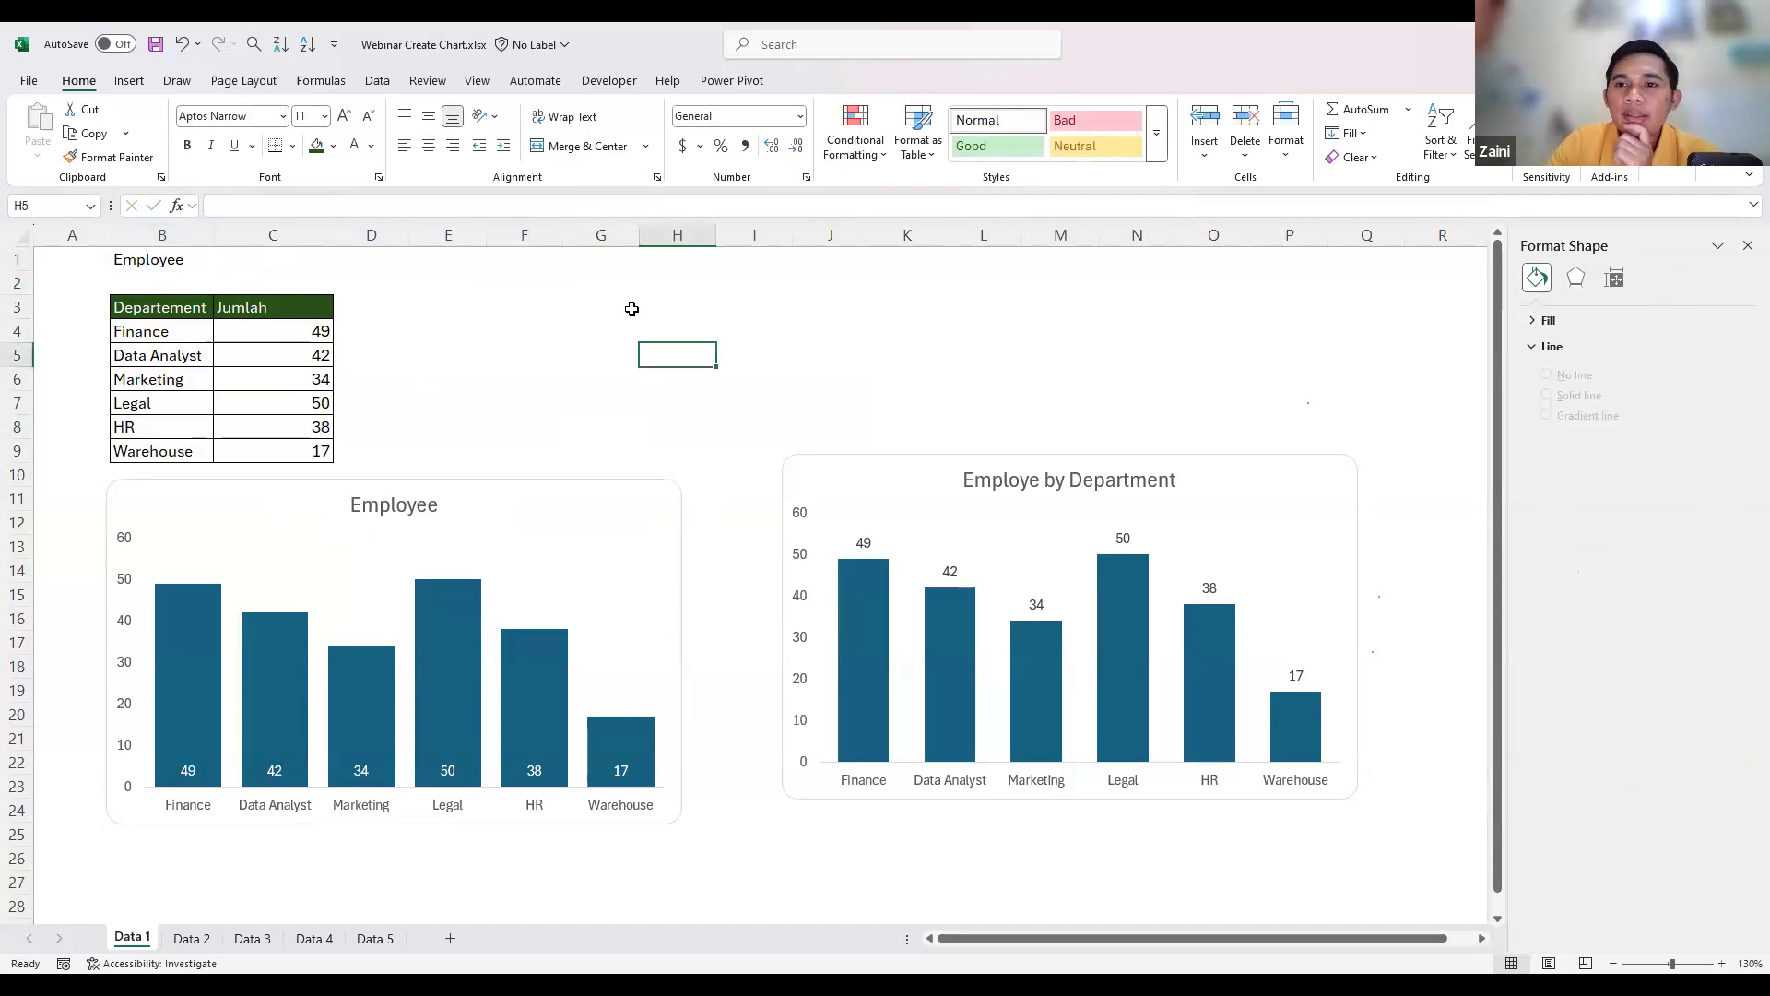
pyautogui.click(520, 291)
pyautogui.click(154, 259)
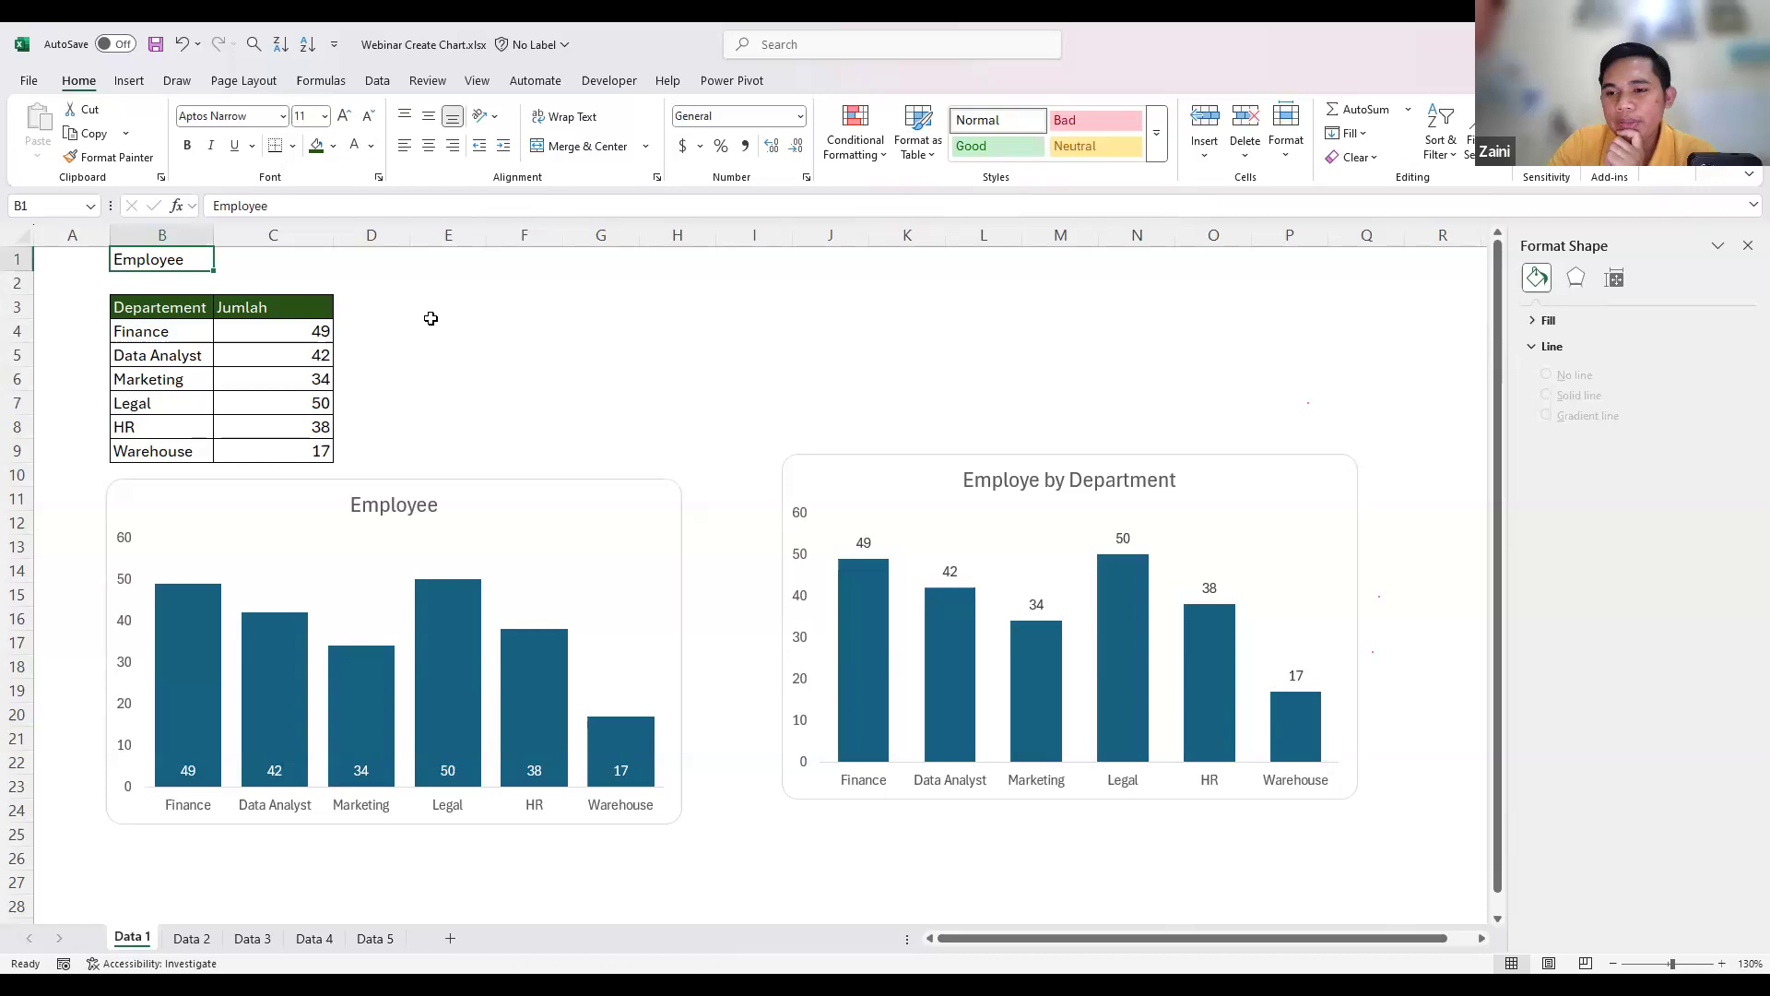
# - Switch to the Data 2 sheet and look over its laptop and camera sales table and line chart
pyautogui.click(193, 938)
pyautogui.click(403, 604)
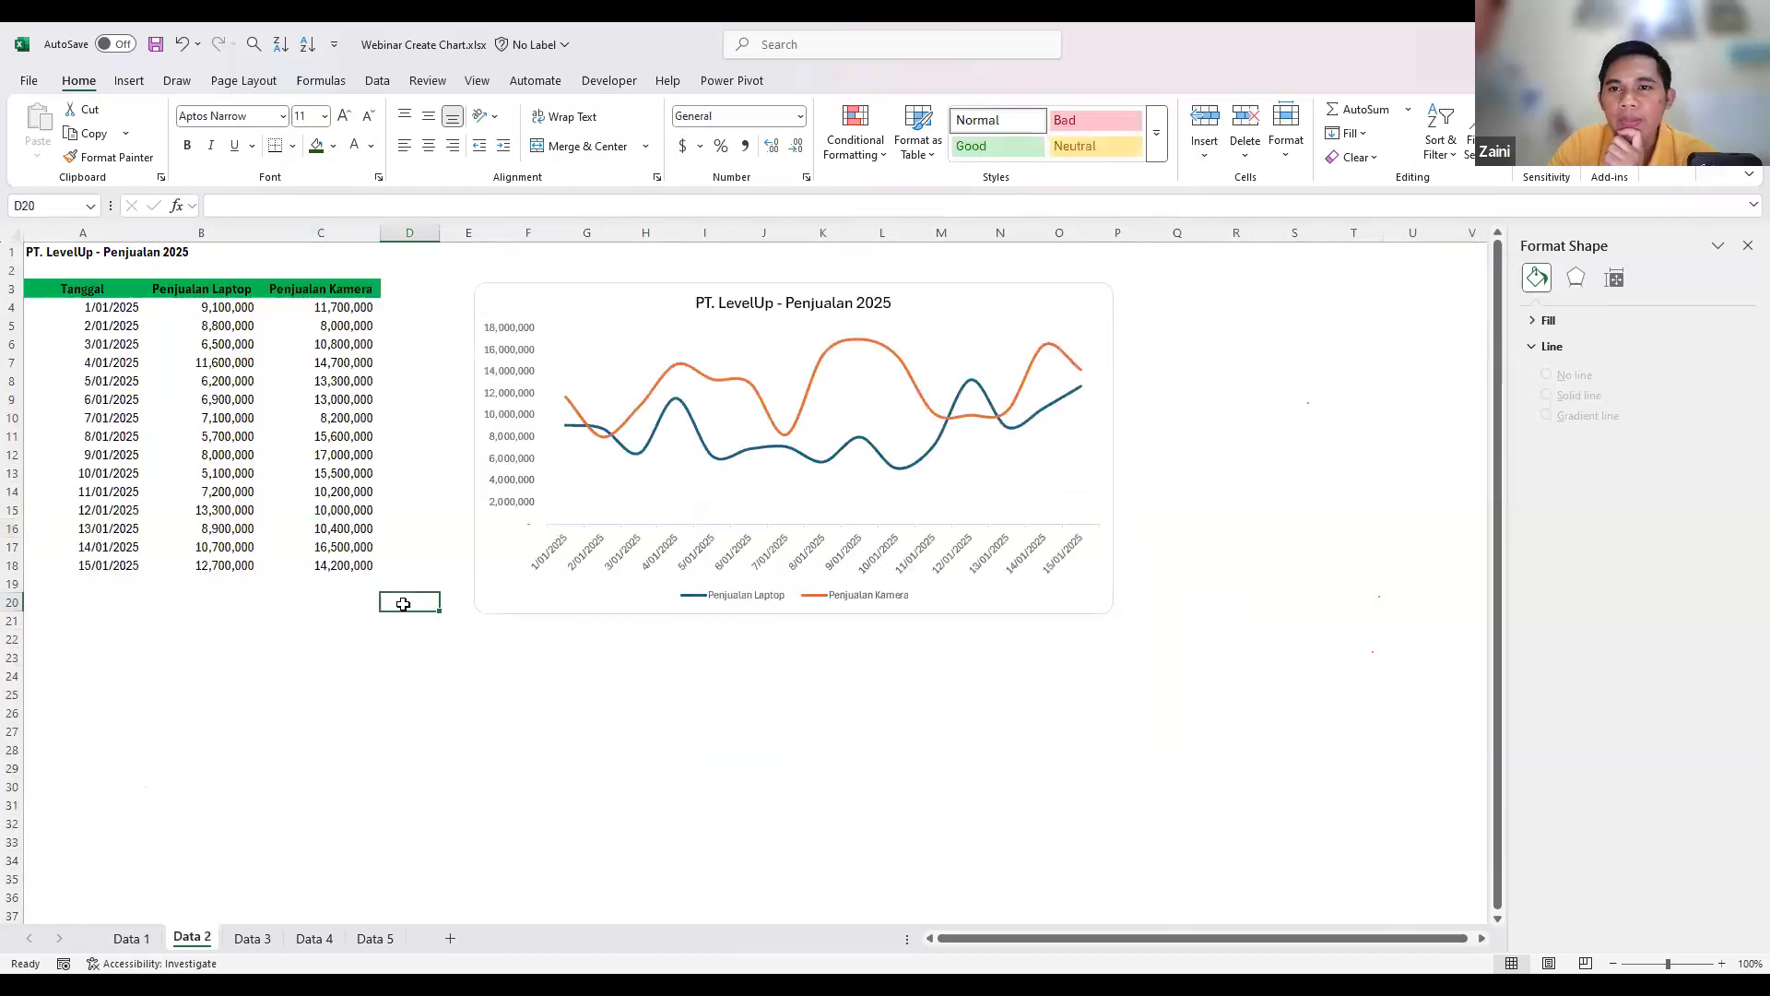
pyautogui.click(374, 400)
pyautogui.click(208, 343)
pyautogui.click(319, 378)
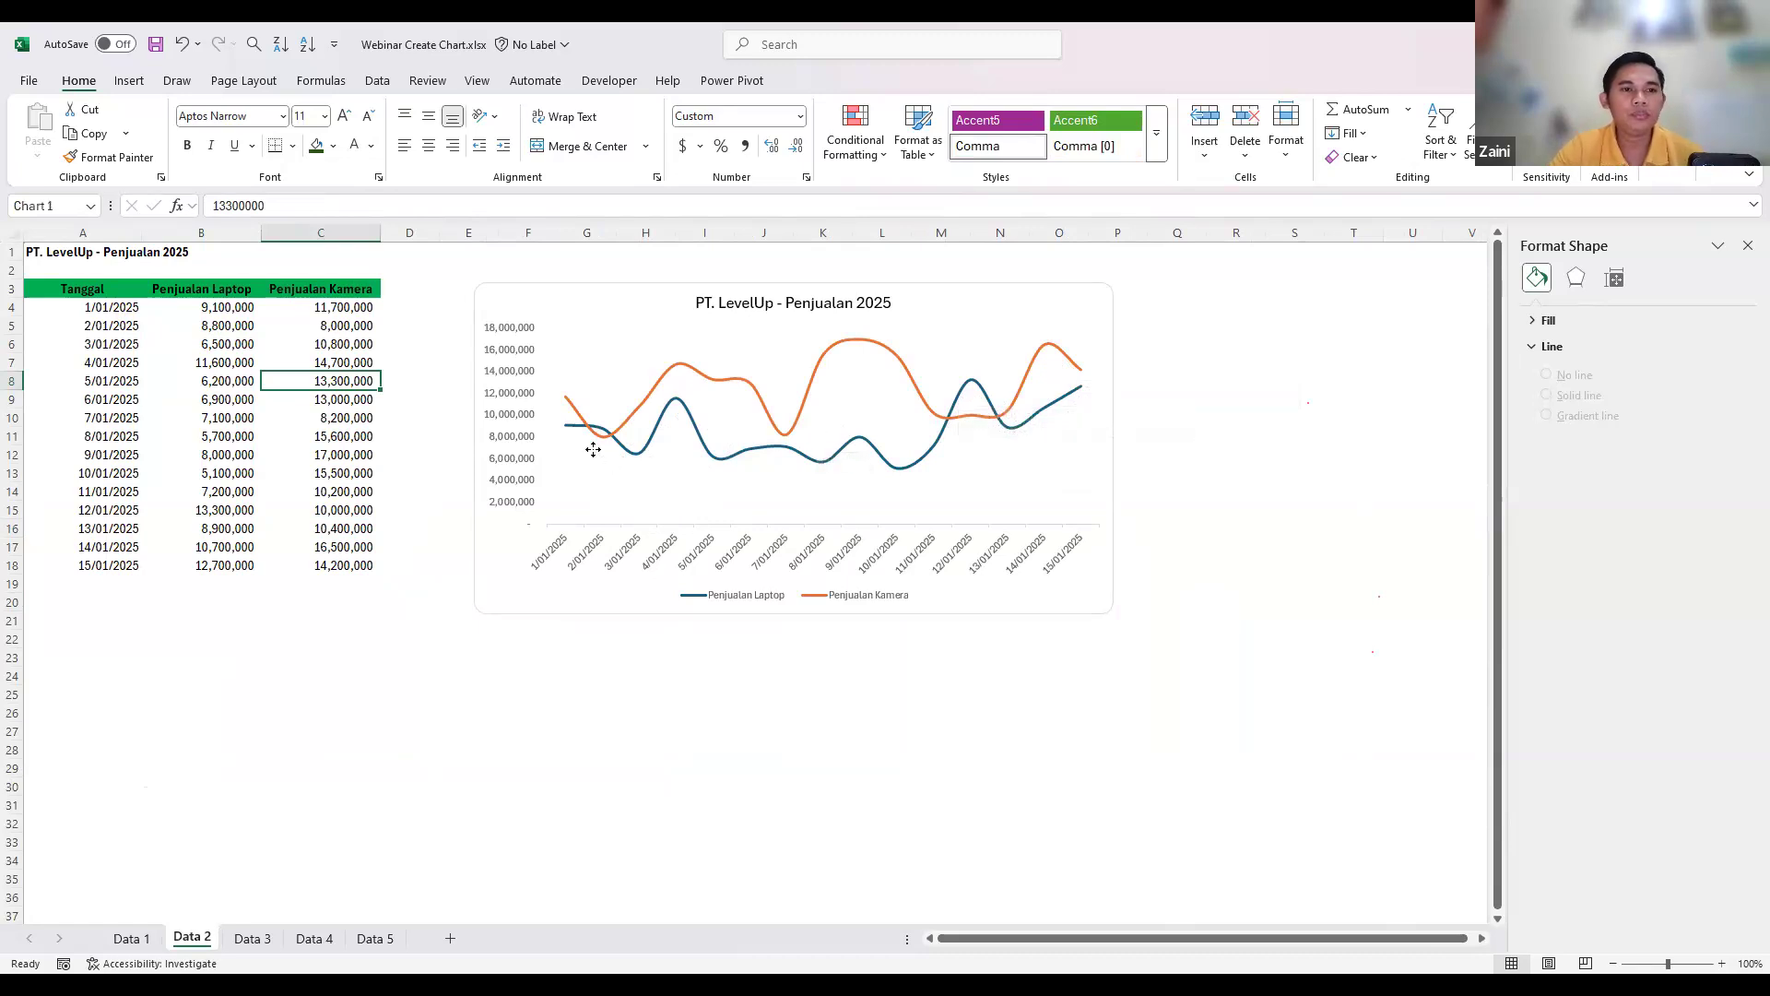
pyautogui.click(517, 336)
pyautogui.click(419, 343)
# - Open the full list of chart types for the Tanggal and Penjualan Laptop data in A3:B18 and choose the Line category
pyautogui.moveTo(104, 288); pyautogui.dragTo(205, 566)
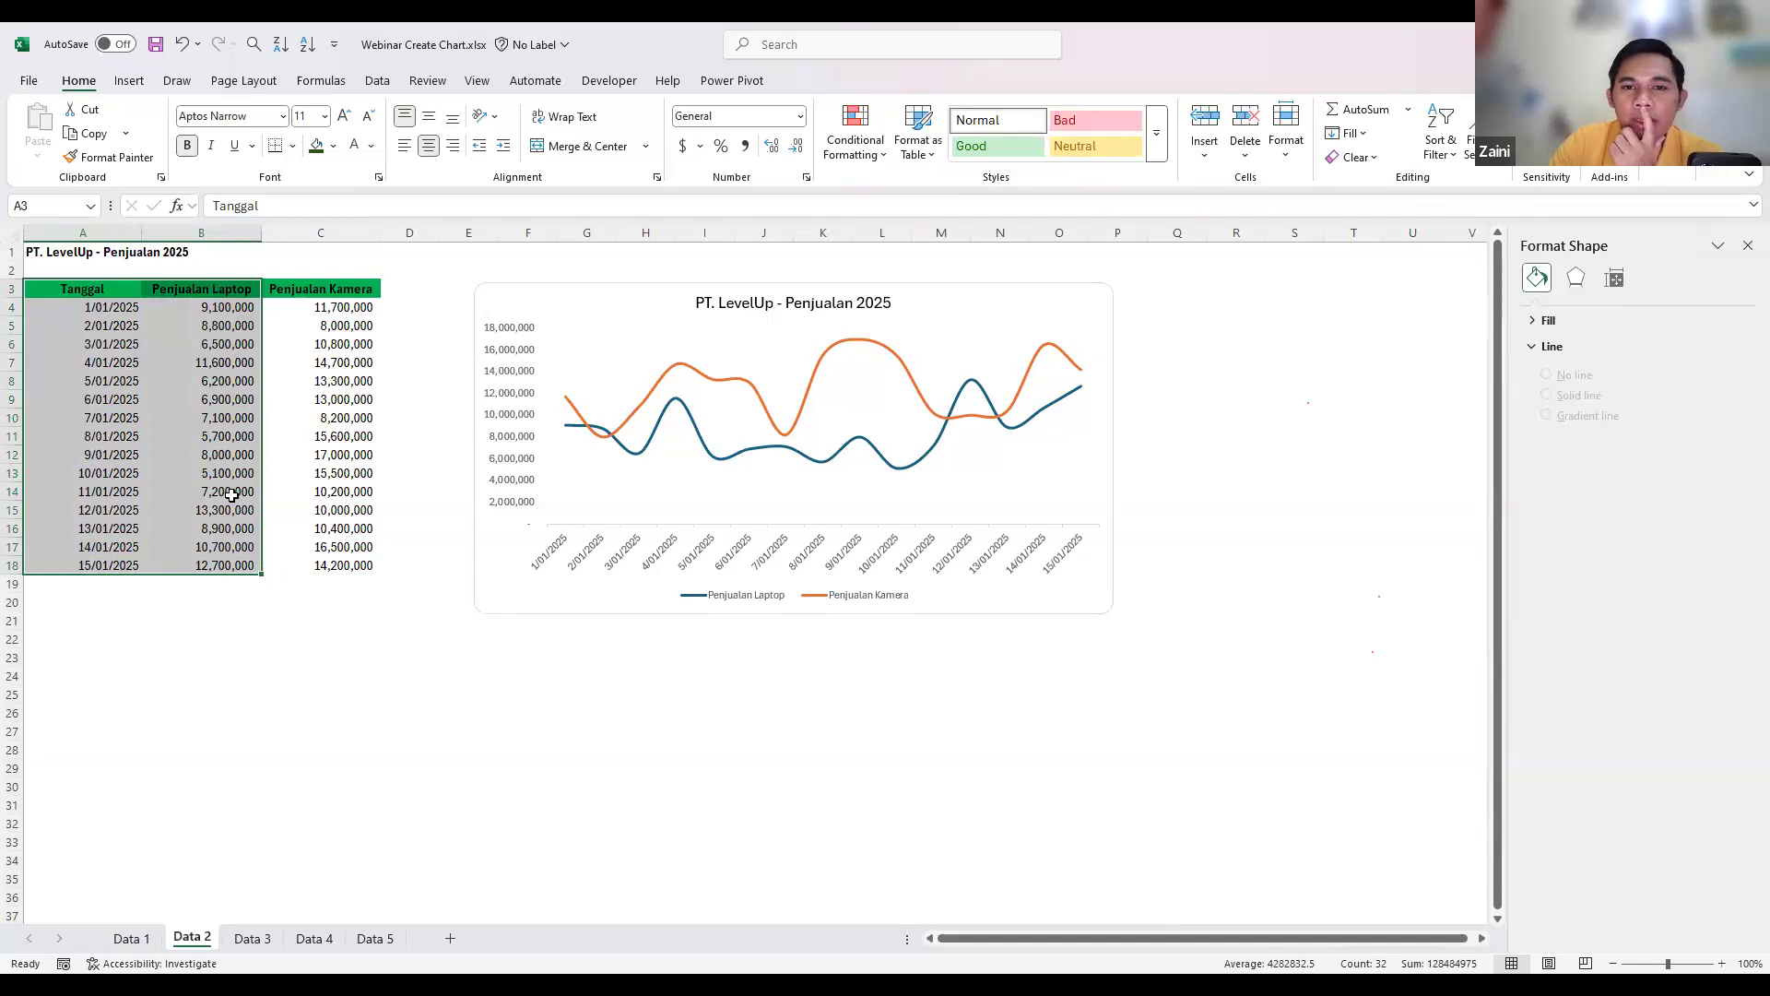
pyautogui.click(140, 79)
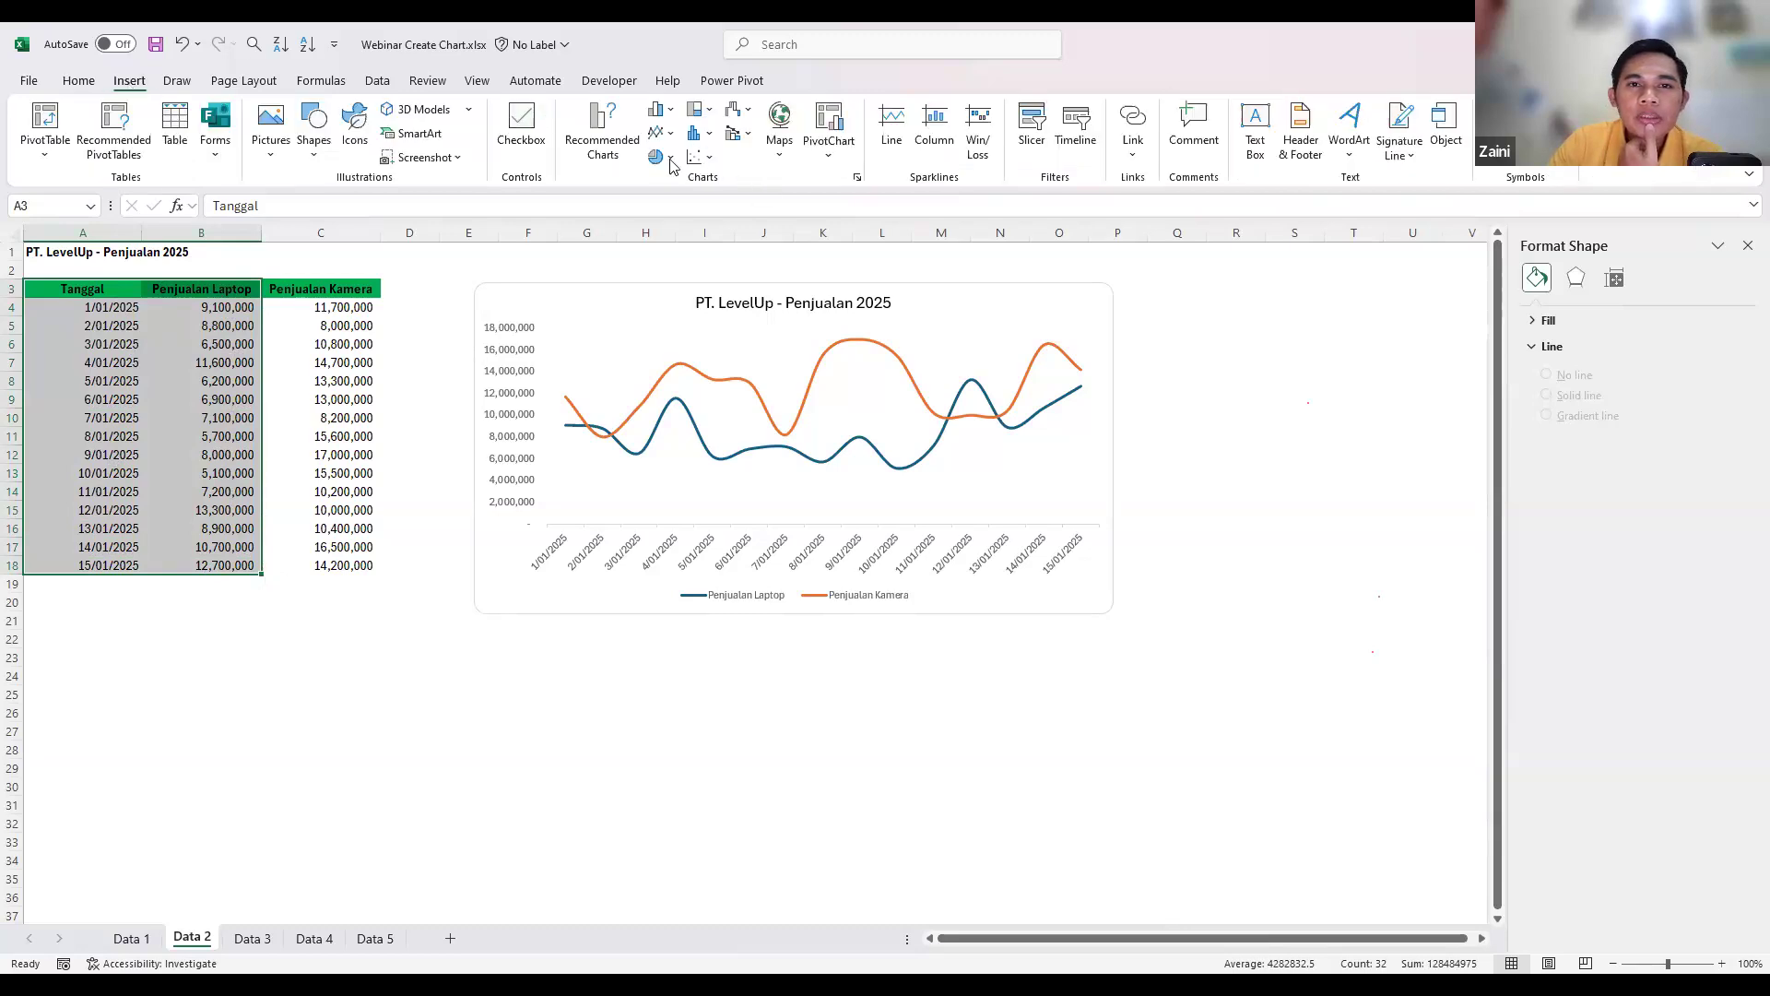
pyautogui.click(857, 175)
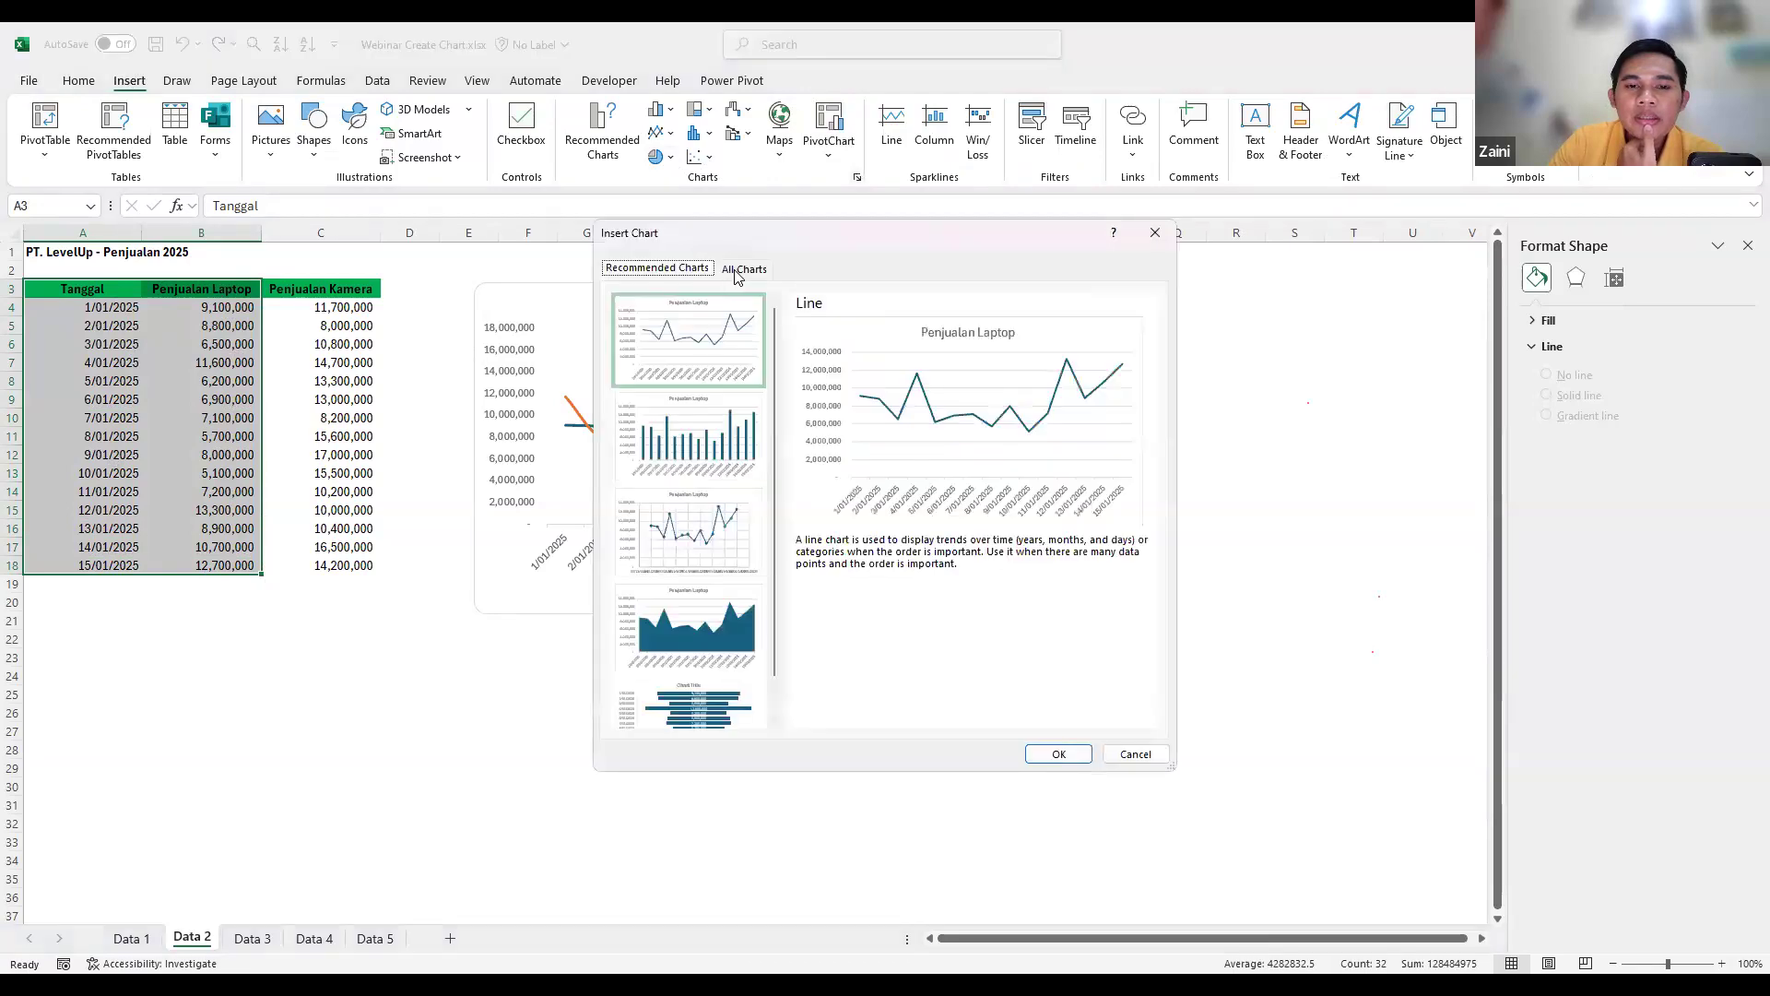
pyautogui.click(744, 268)
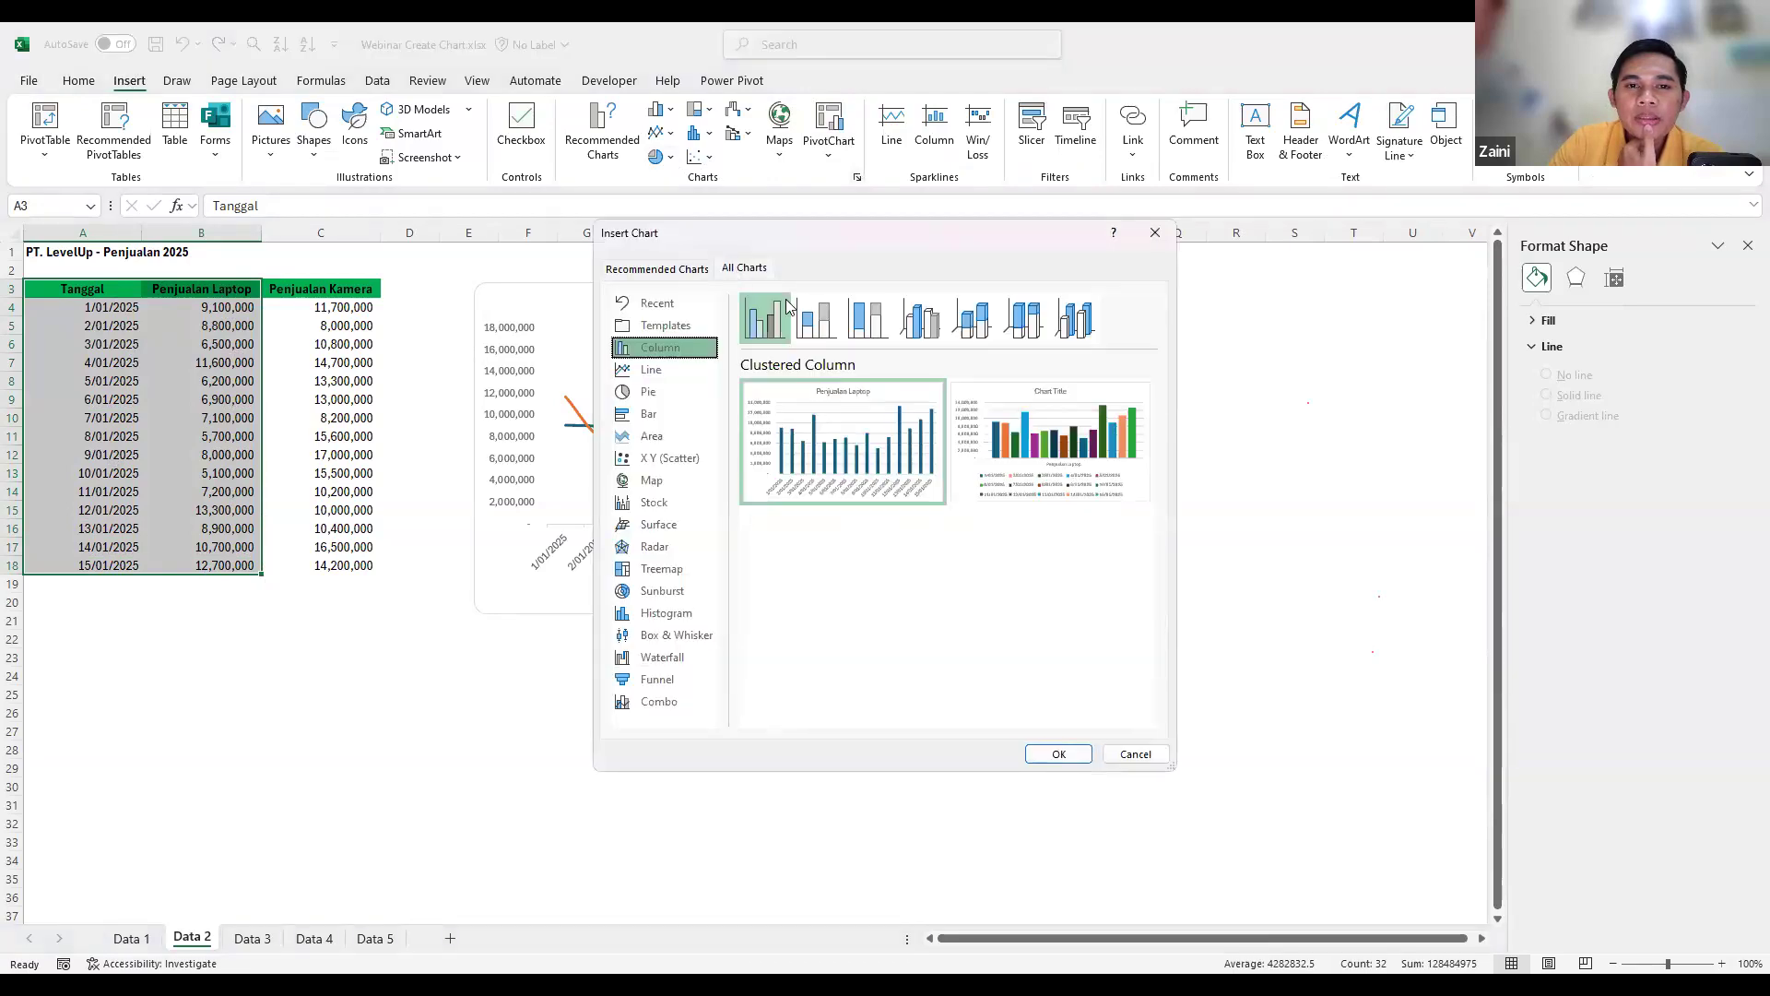
pyautogui.click(650, 391)
pyautogui.click(652, 373)
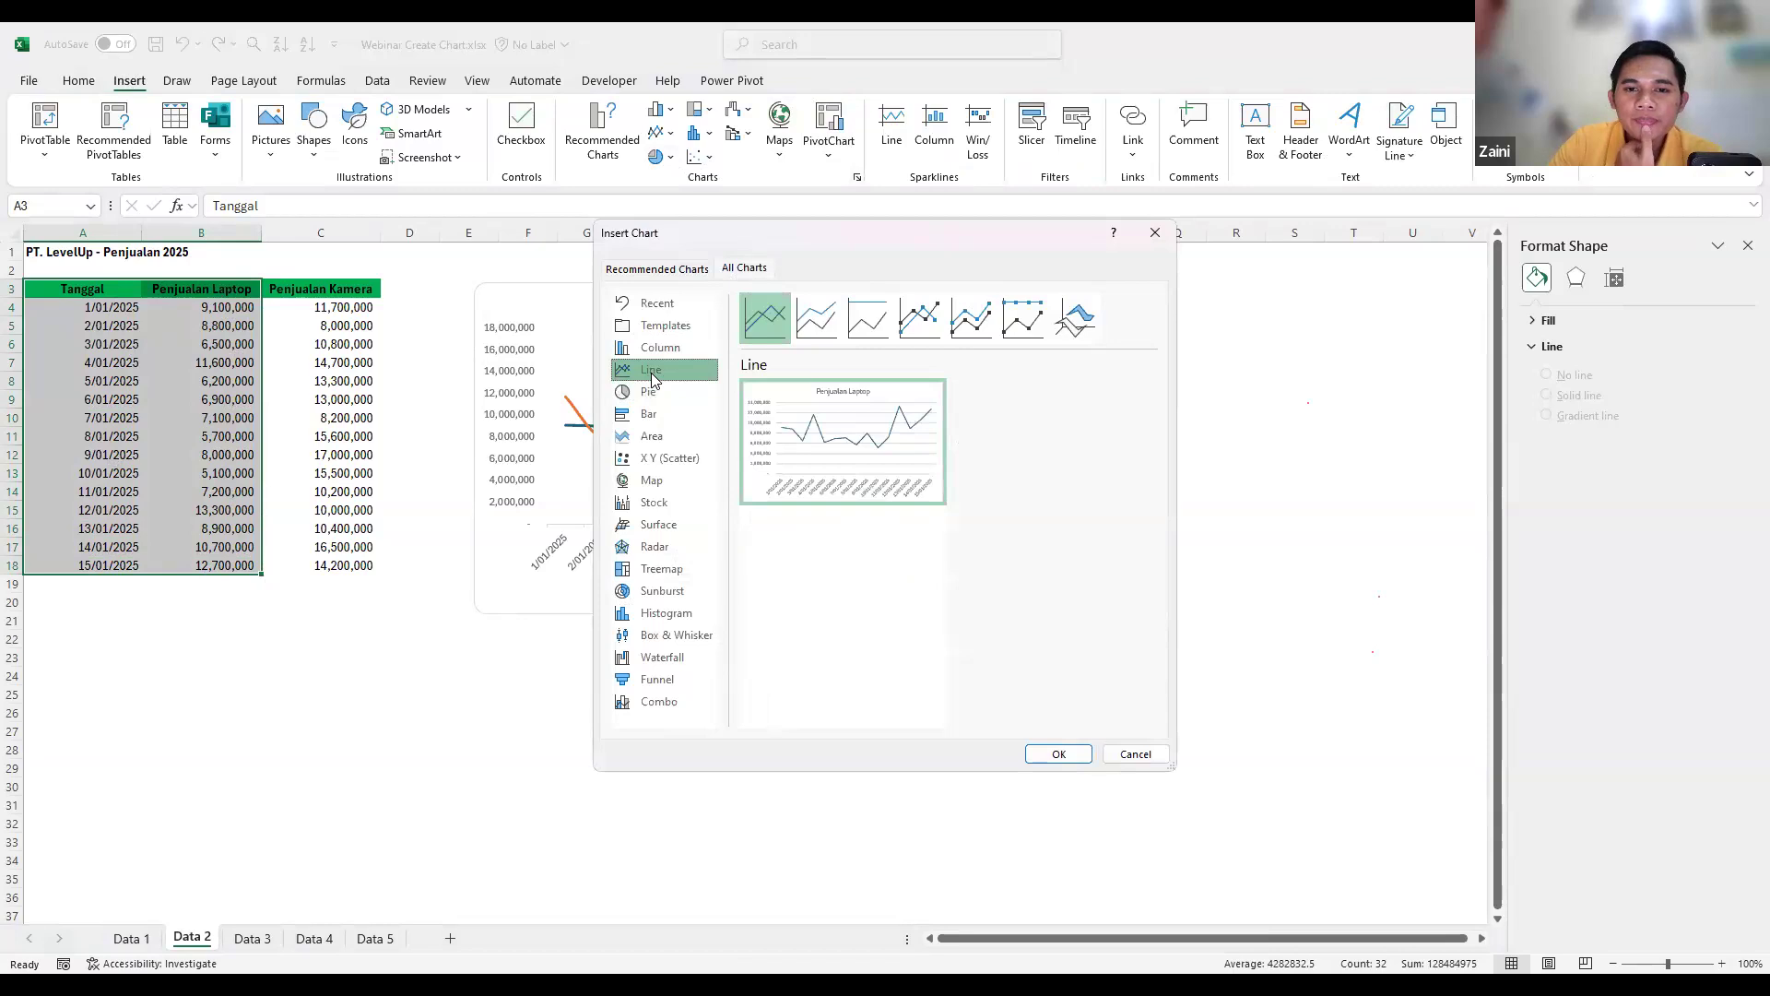
# - Compare the line chart variants for the laptop sales, including 100% Stacked Line, Line with Markers and plain Line
pyautogui.click(815, 325)
pyautogui.click(854, 323)
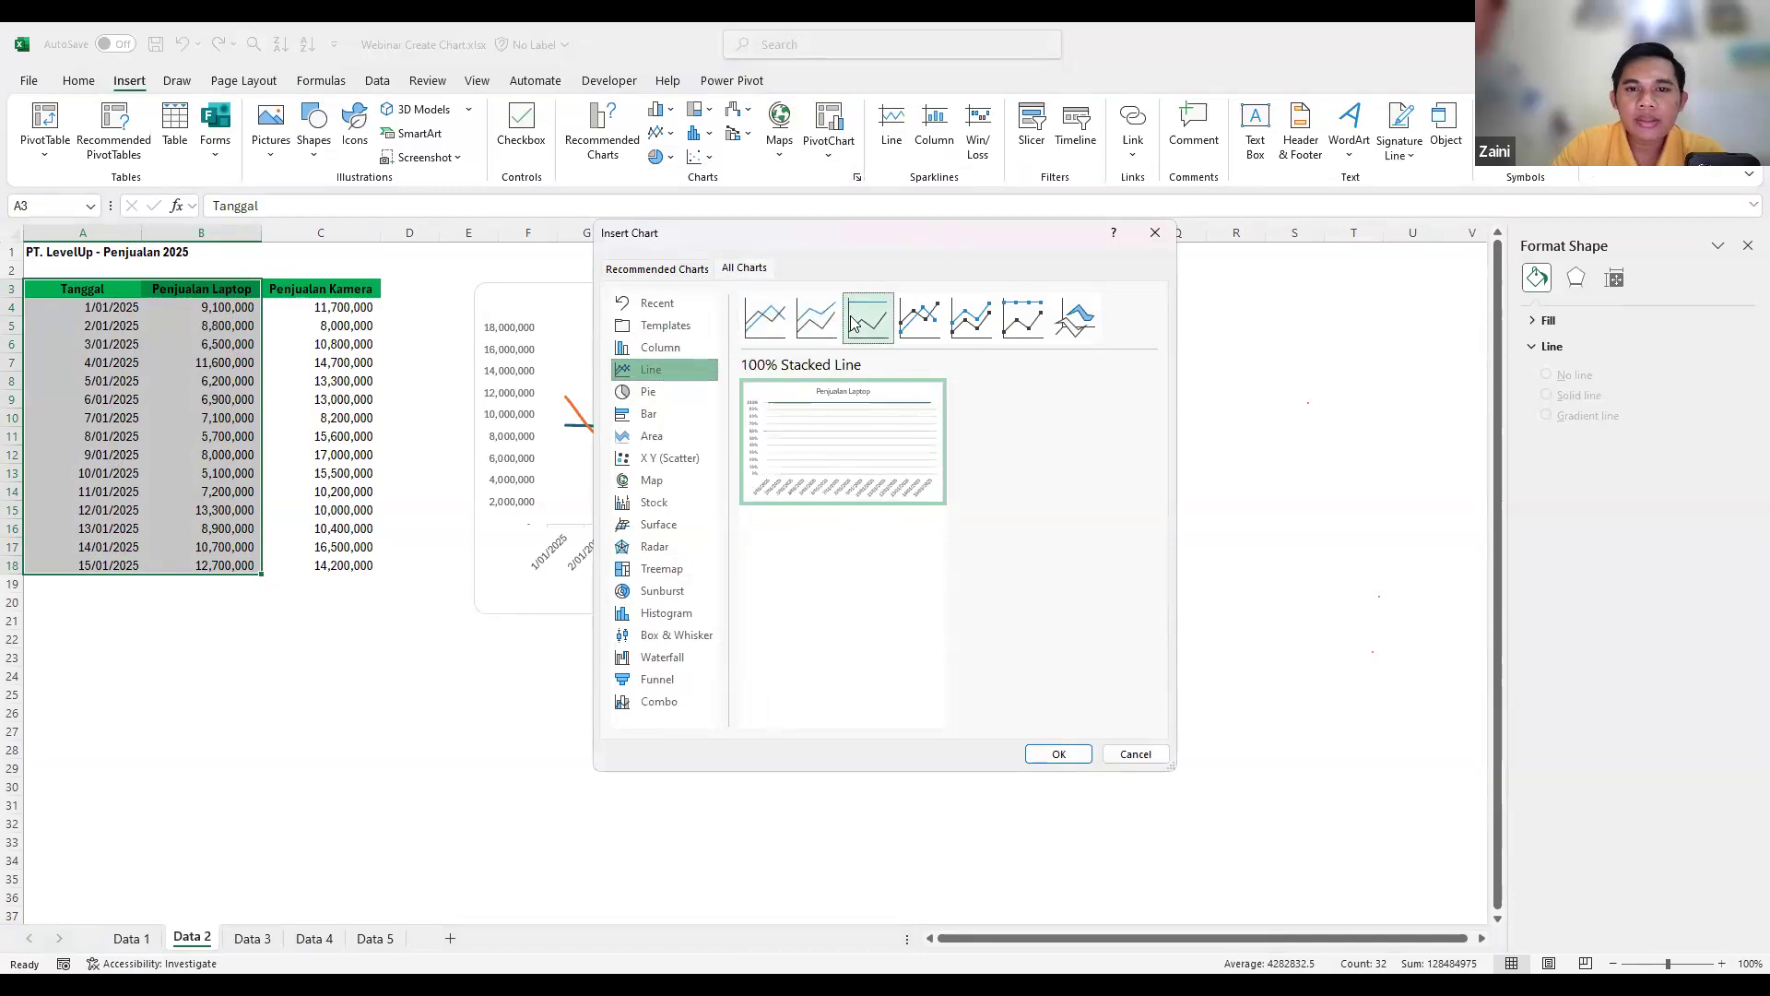
pyautogui.click(920, 327)
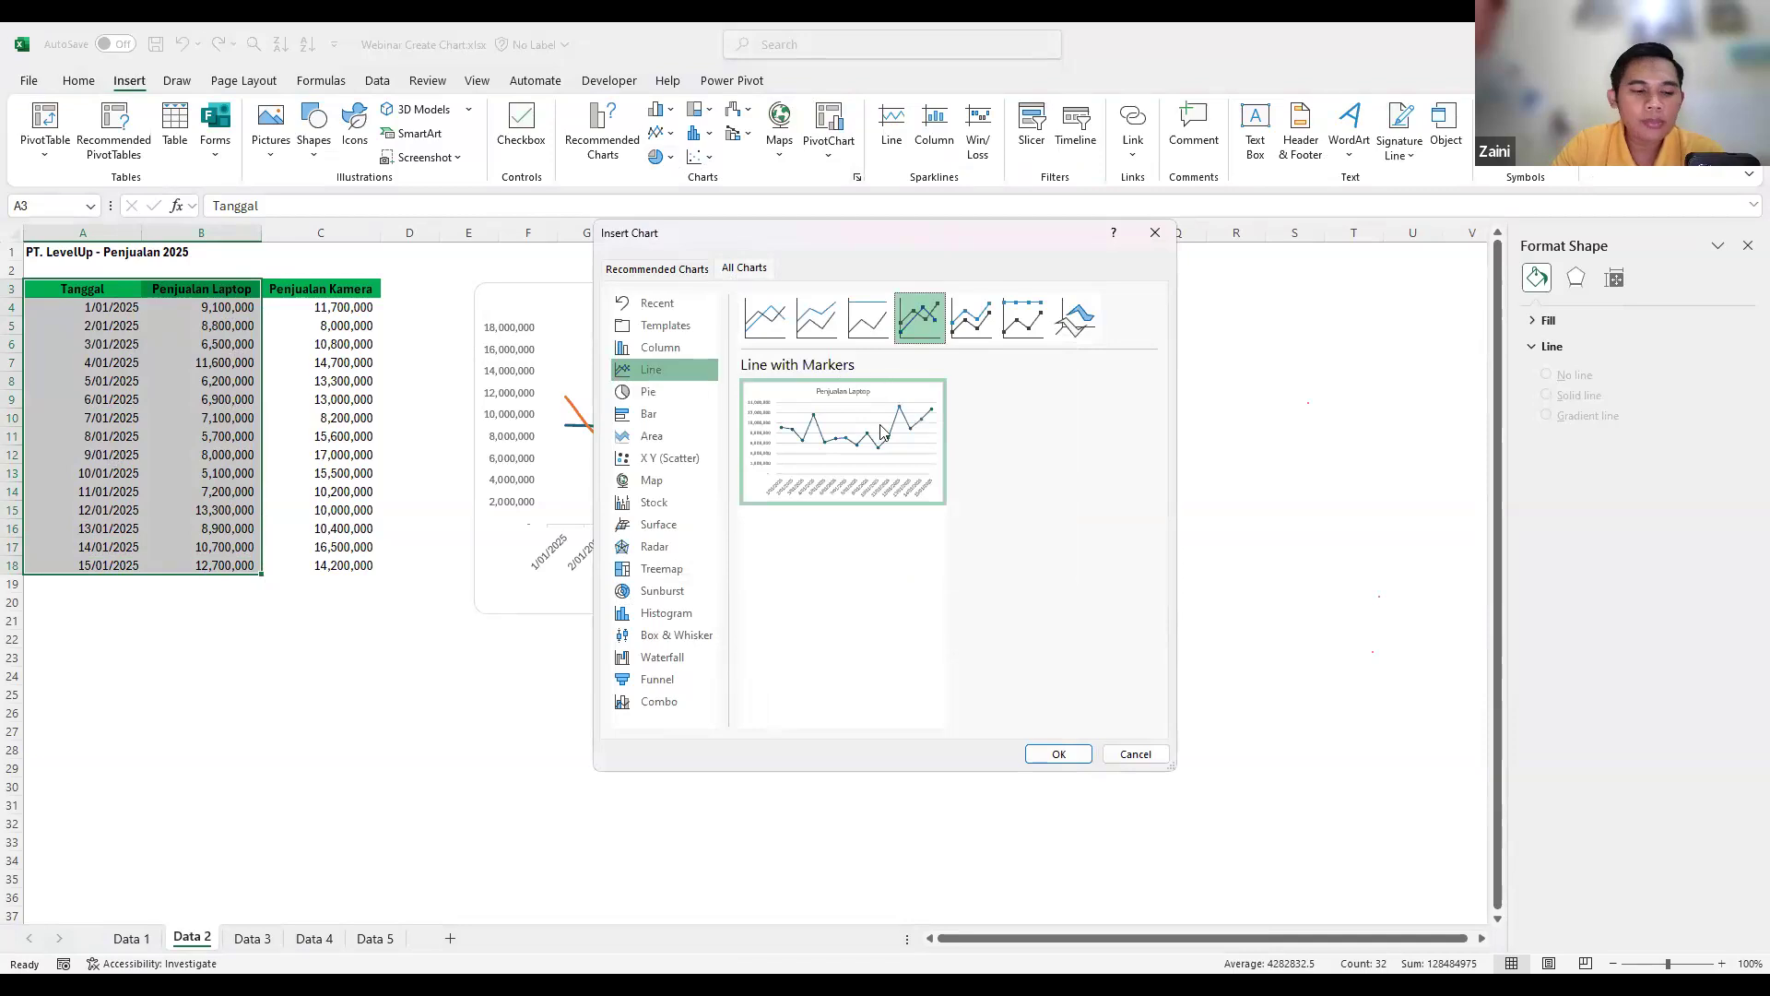
pyautogui.moveTo(935, 464)
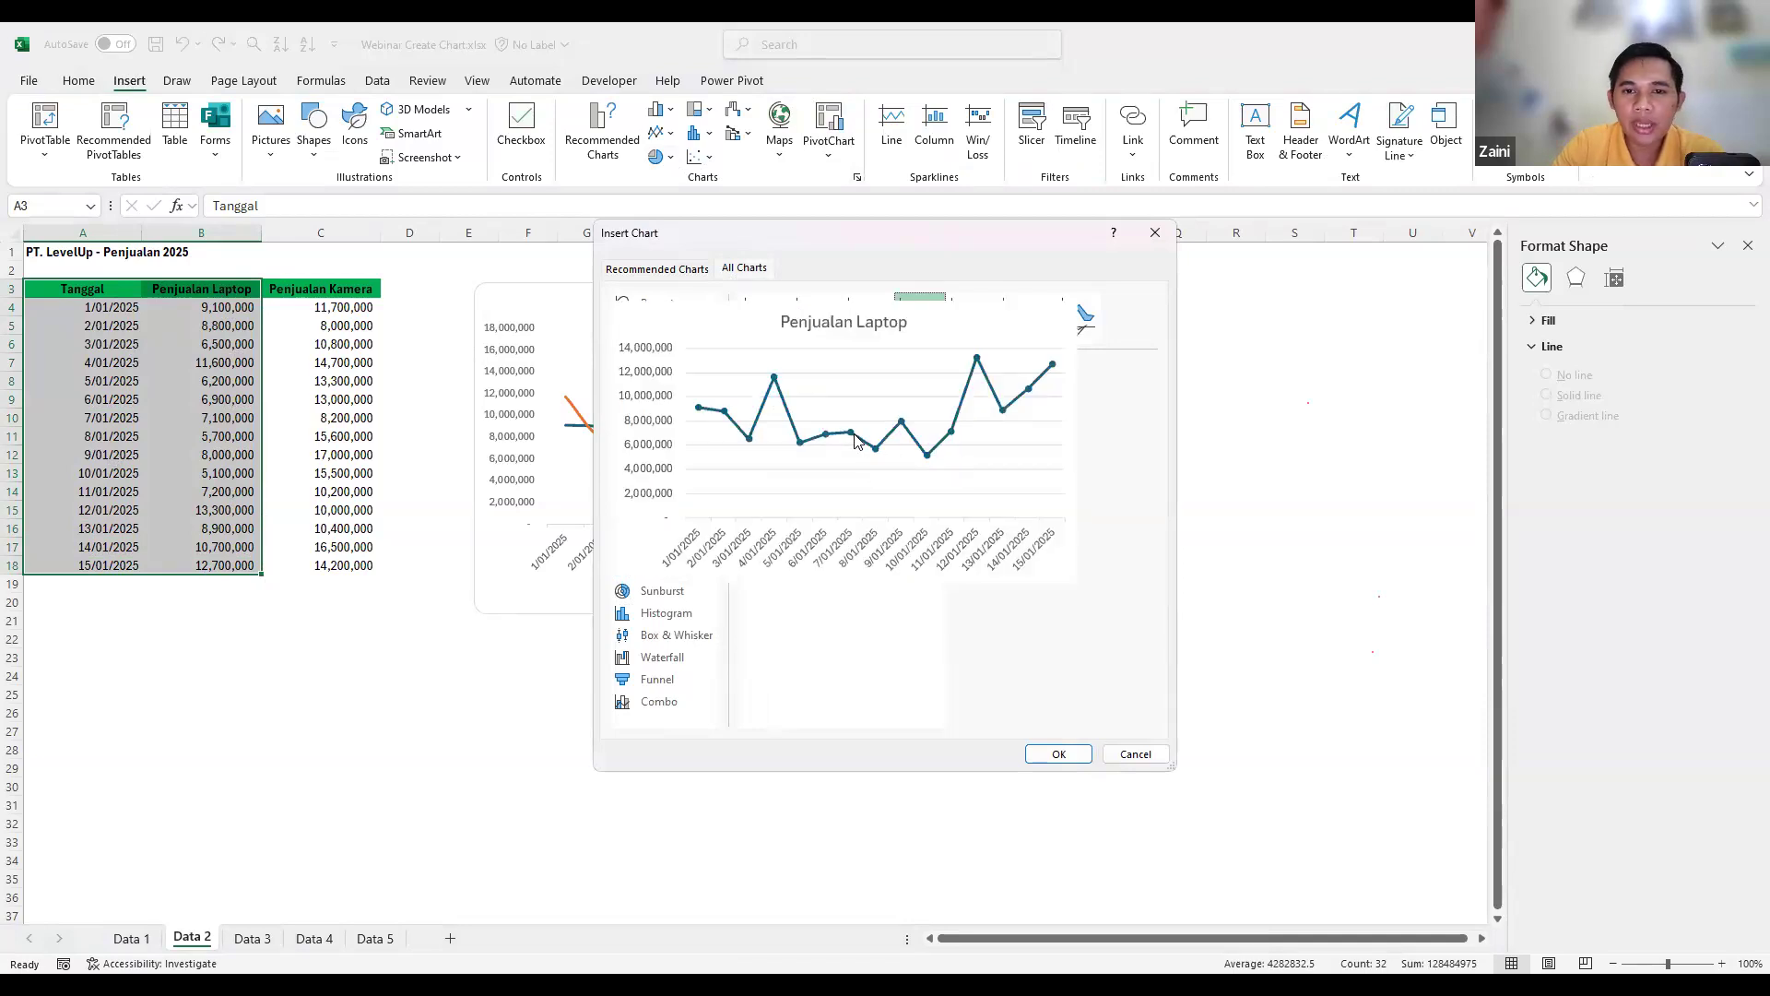
pyautogui.click(765, 318)
pyautogui.moveTo(829, 462)
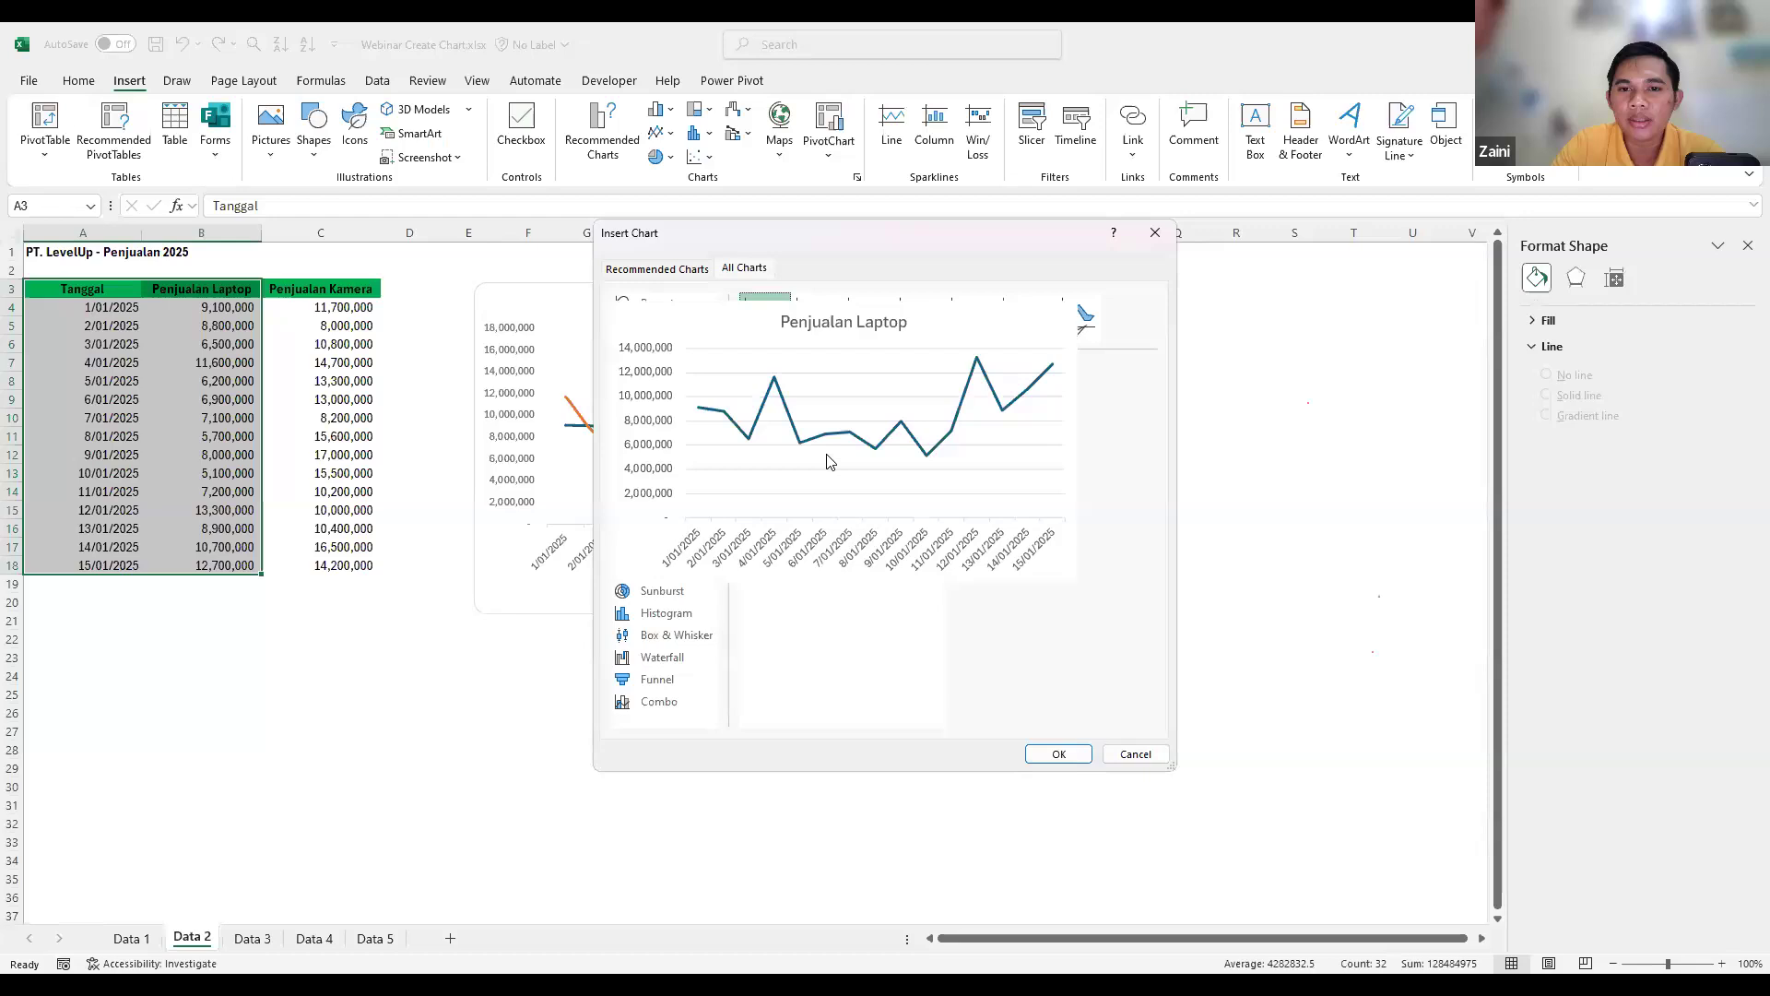
pyautogui.click(922, 319)
pyautogui.moveTo(975, 447)
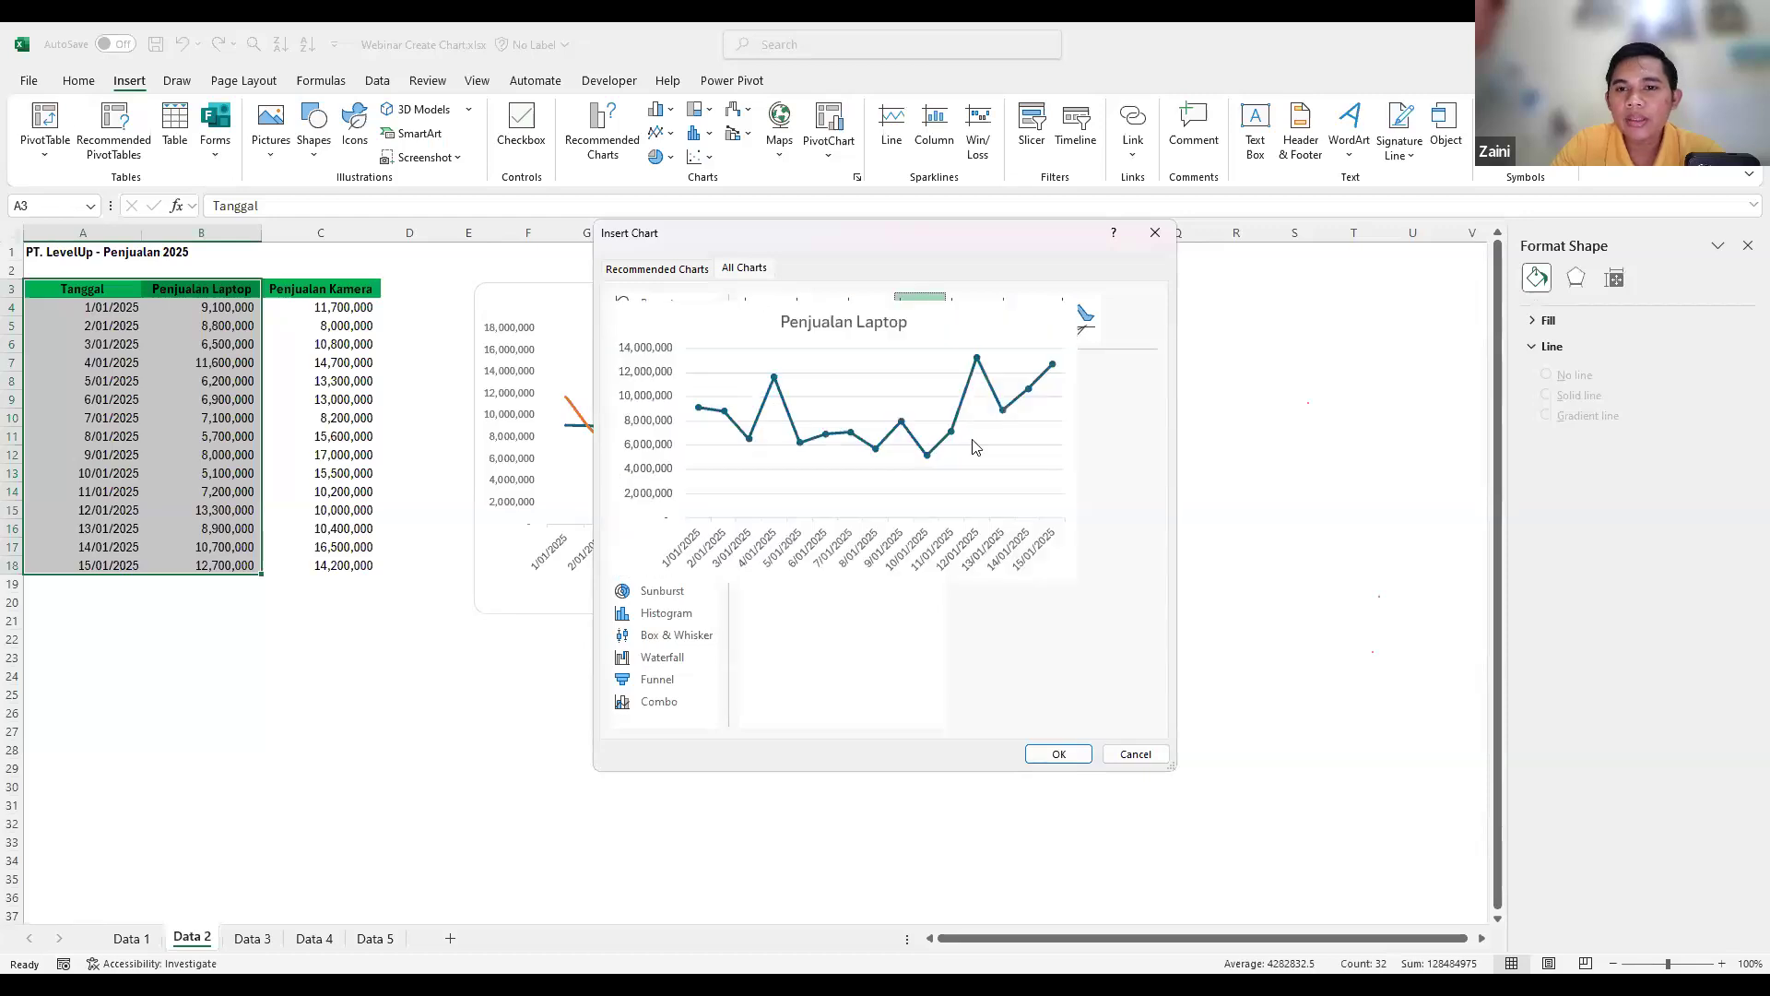
pyautogui.click(977, 322)
pyautogui.click(1023, 324)
# - Insert the plain Line chart of laptop sales and move the existing PT. LevelUp chart aside so it starts near J9
pyautogui.click(764, 325)
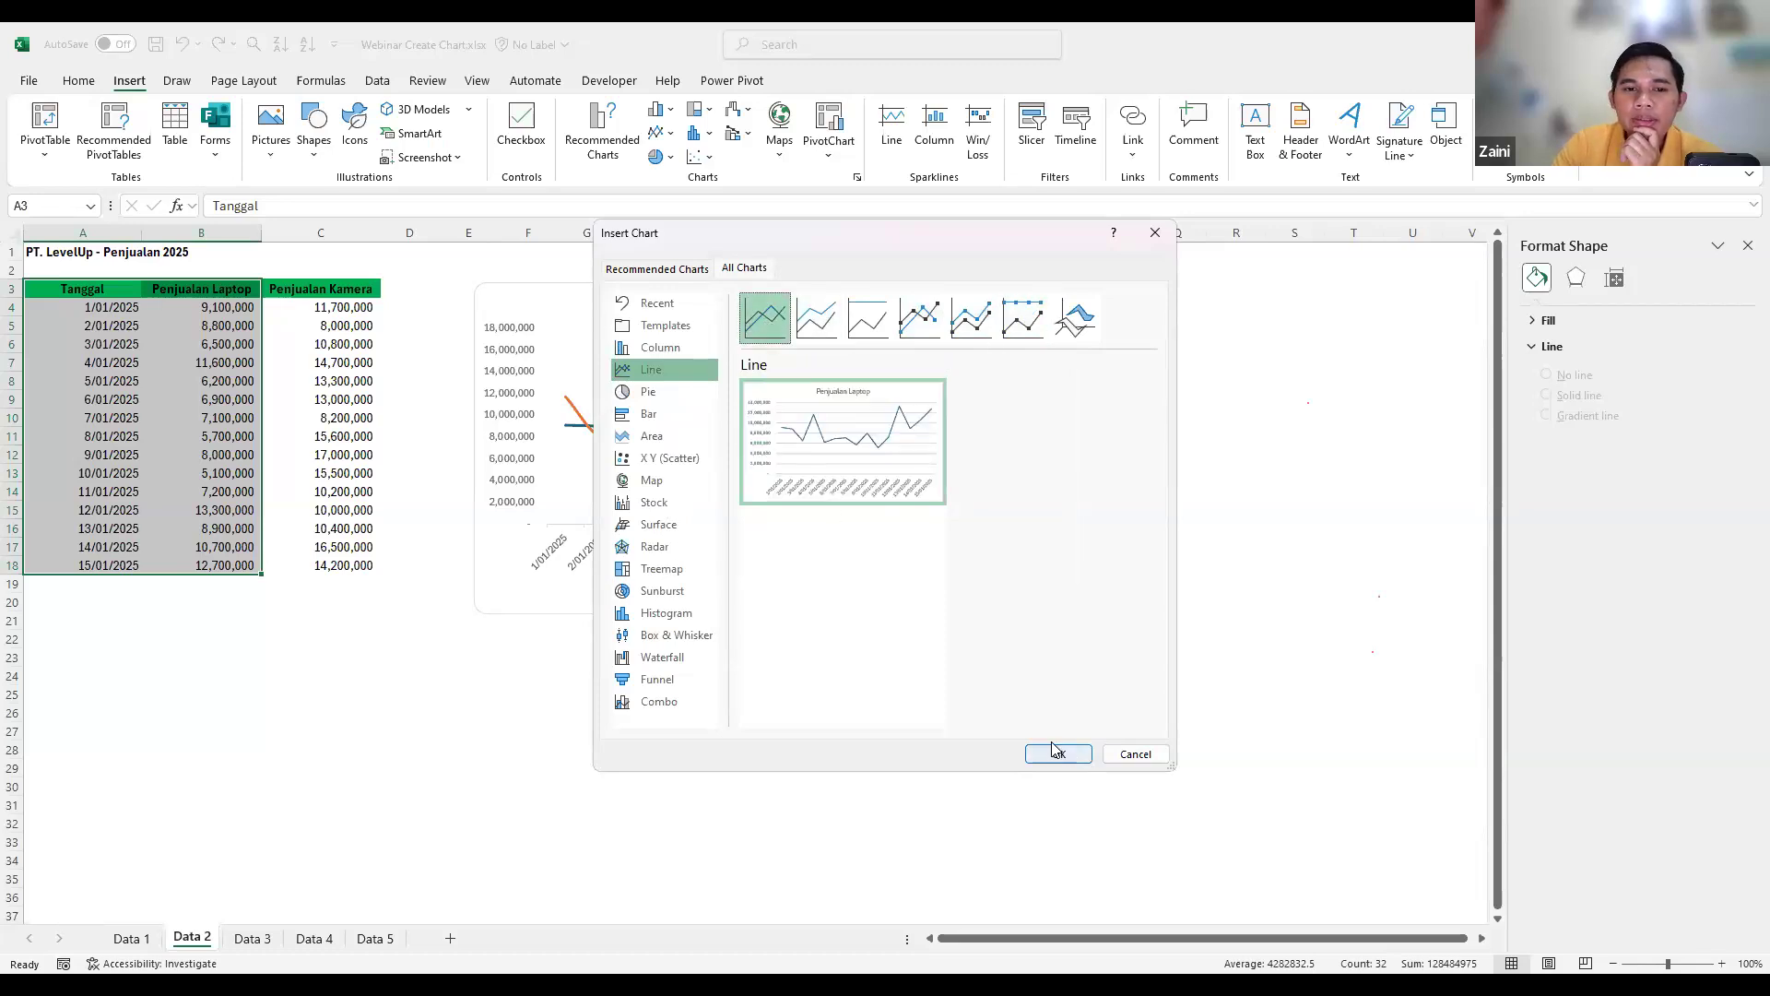
pyautogui.doubleClick(831, 469)
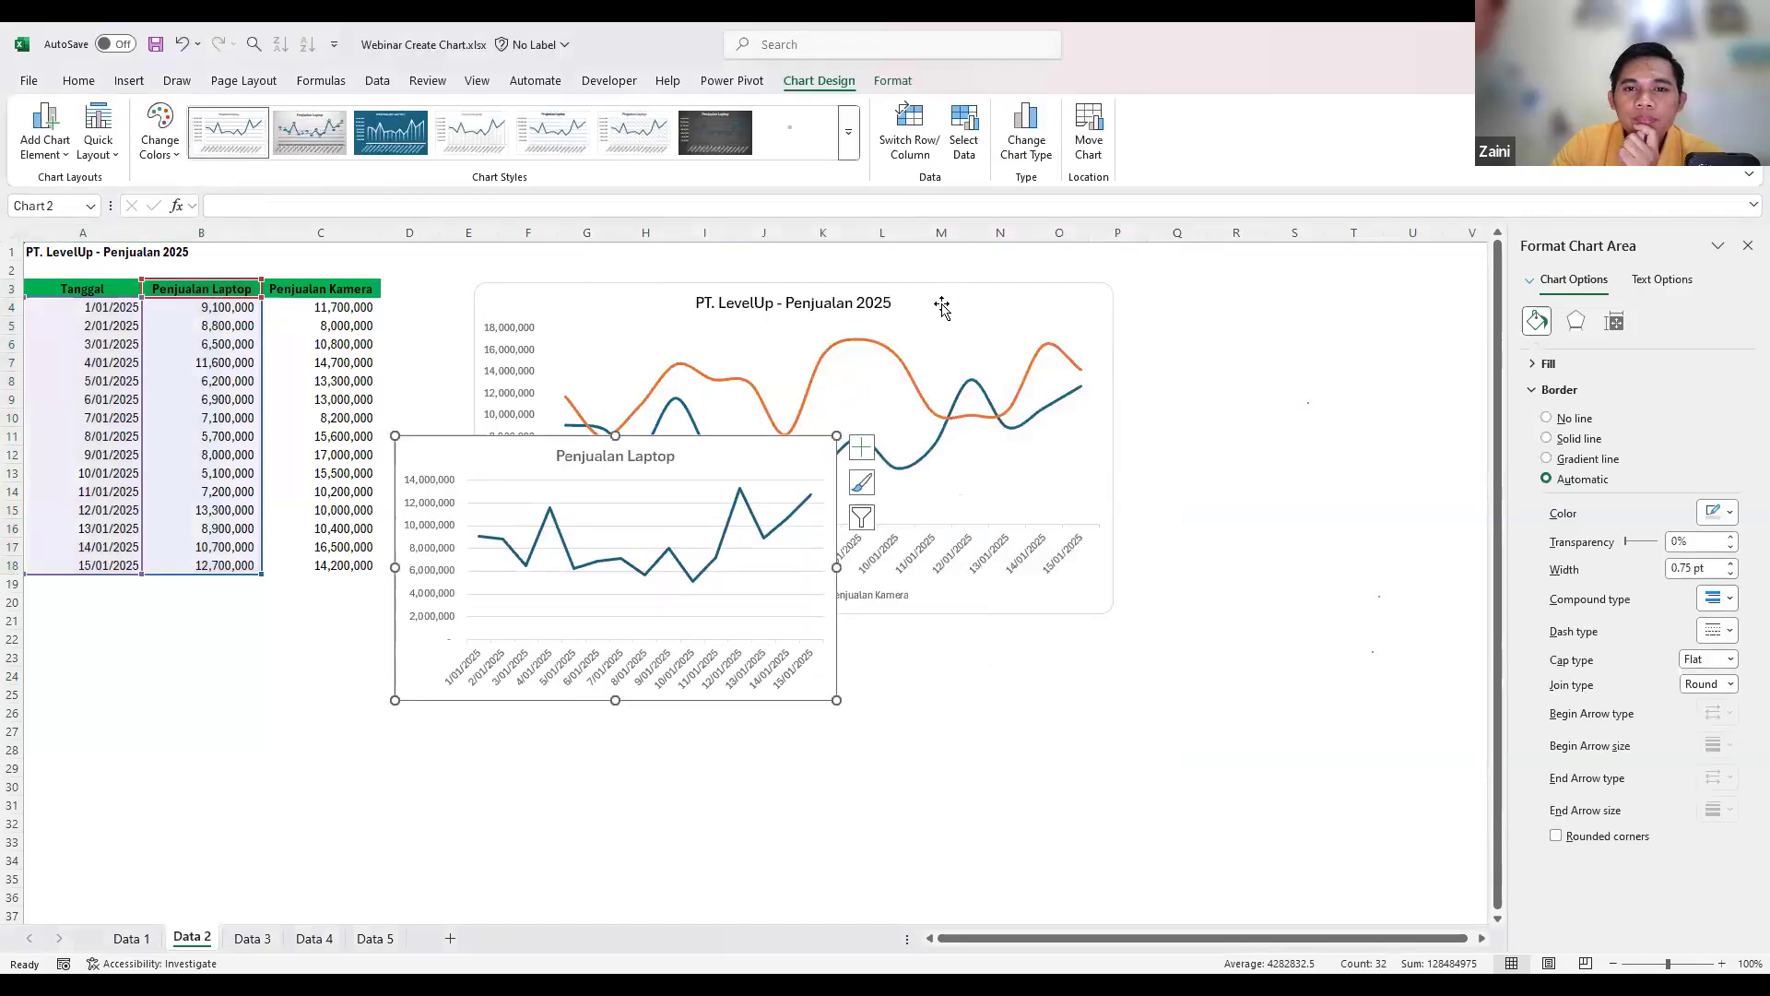
pyautogui.moveTo(1005, 331); pyautogui.dragTo(1287, 439)
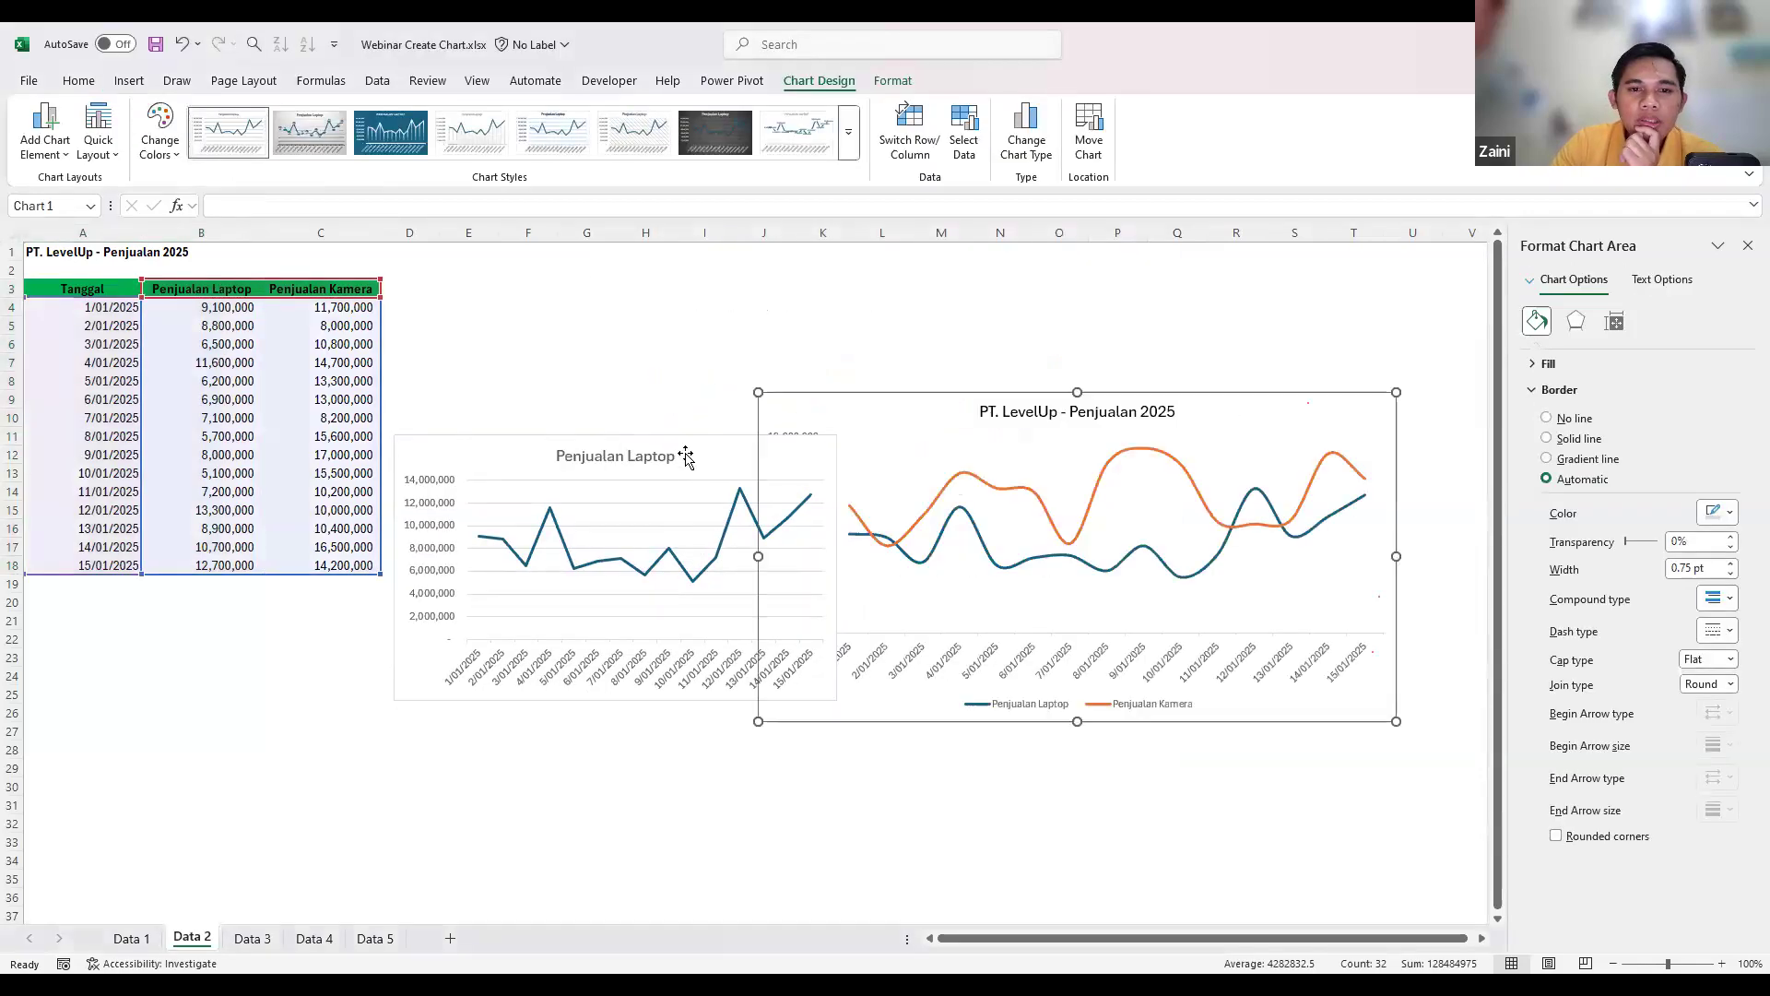
# - Move and enlarge the Penjualan Laptop chart so it spans about A11 to I28, beside the PT. LevelUp chart
pyautogui.moveTo(514, 567); pyautogui.dragTo(280, 683)
pyautogui.moveTo(837, 884); pyautogui.dragTo(859, 885)
pyautogui.moveTo(603, 552); pyautogui.dragTo(474, 427)
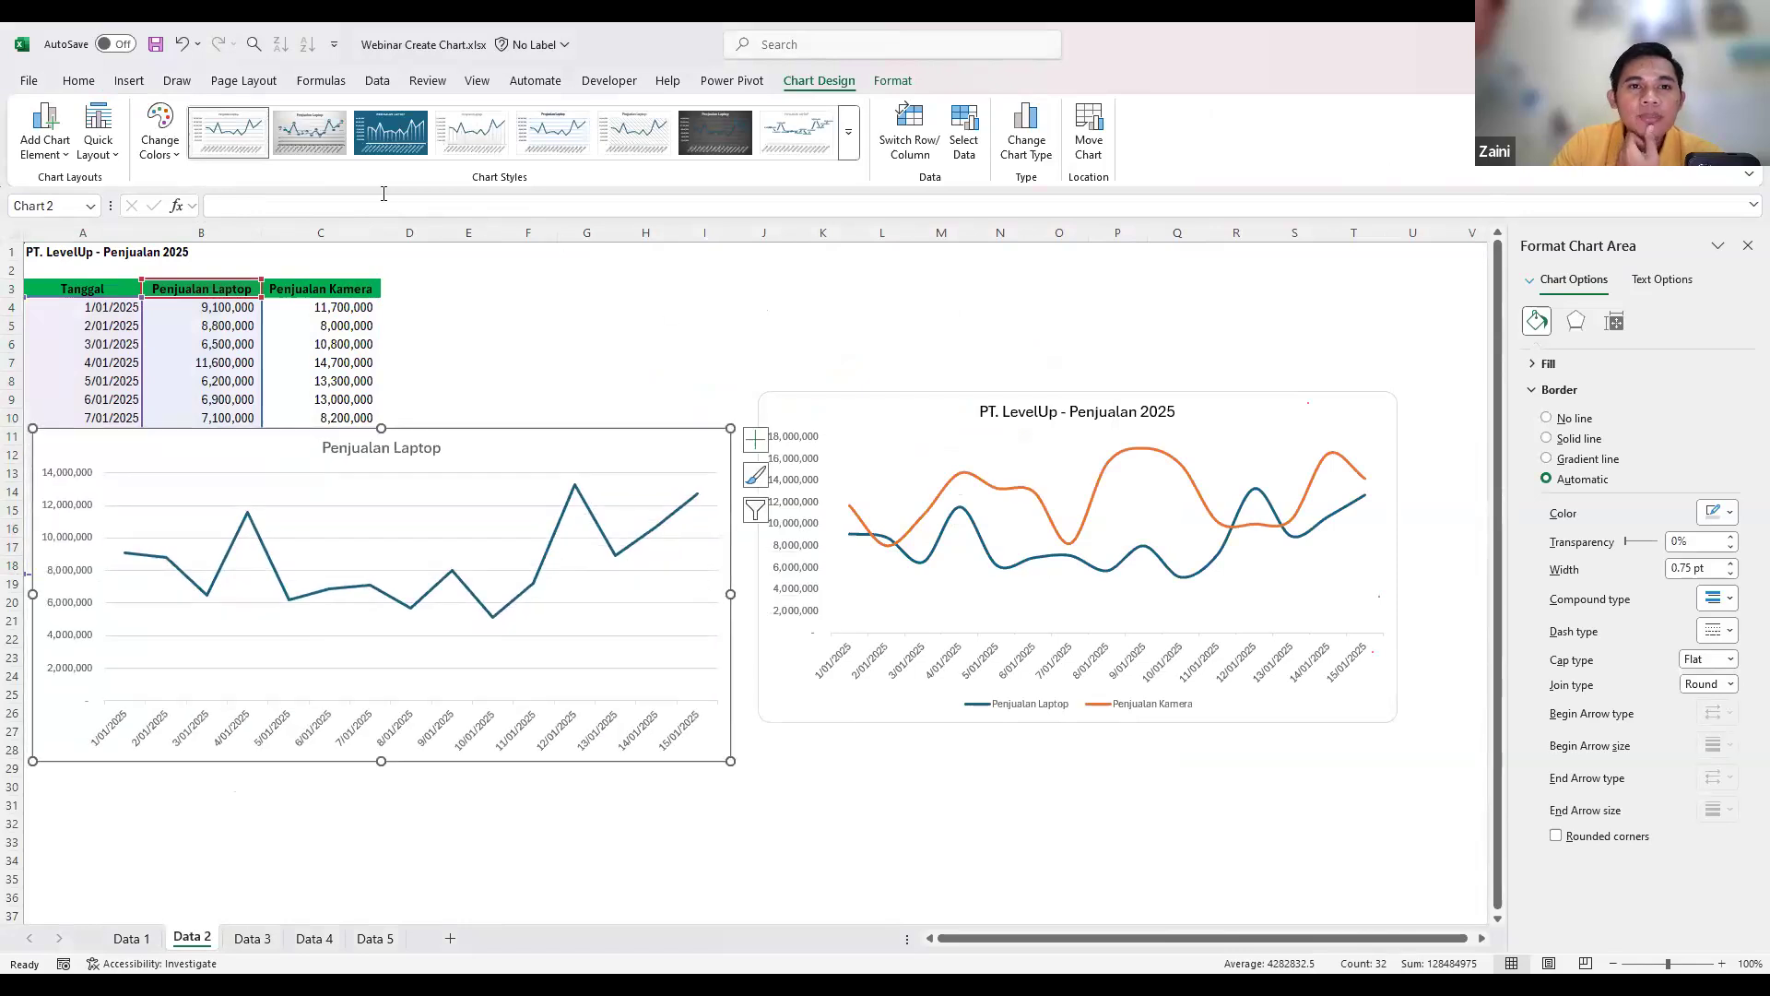
# - Try other styles on the Penjualan Laptop chart and apply the one with small round markers and light horizontal gridlines
pyautogui.click(316, 146)
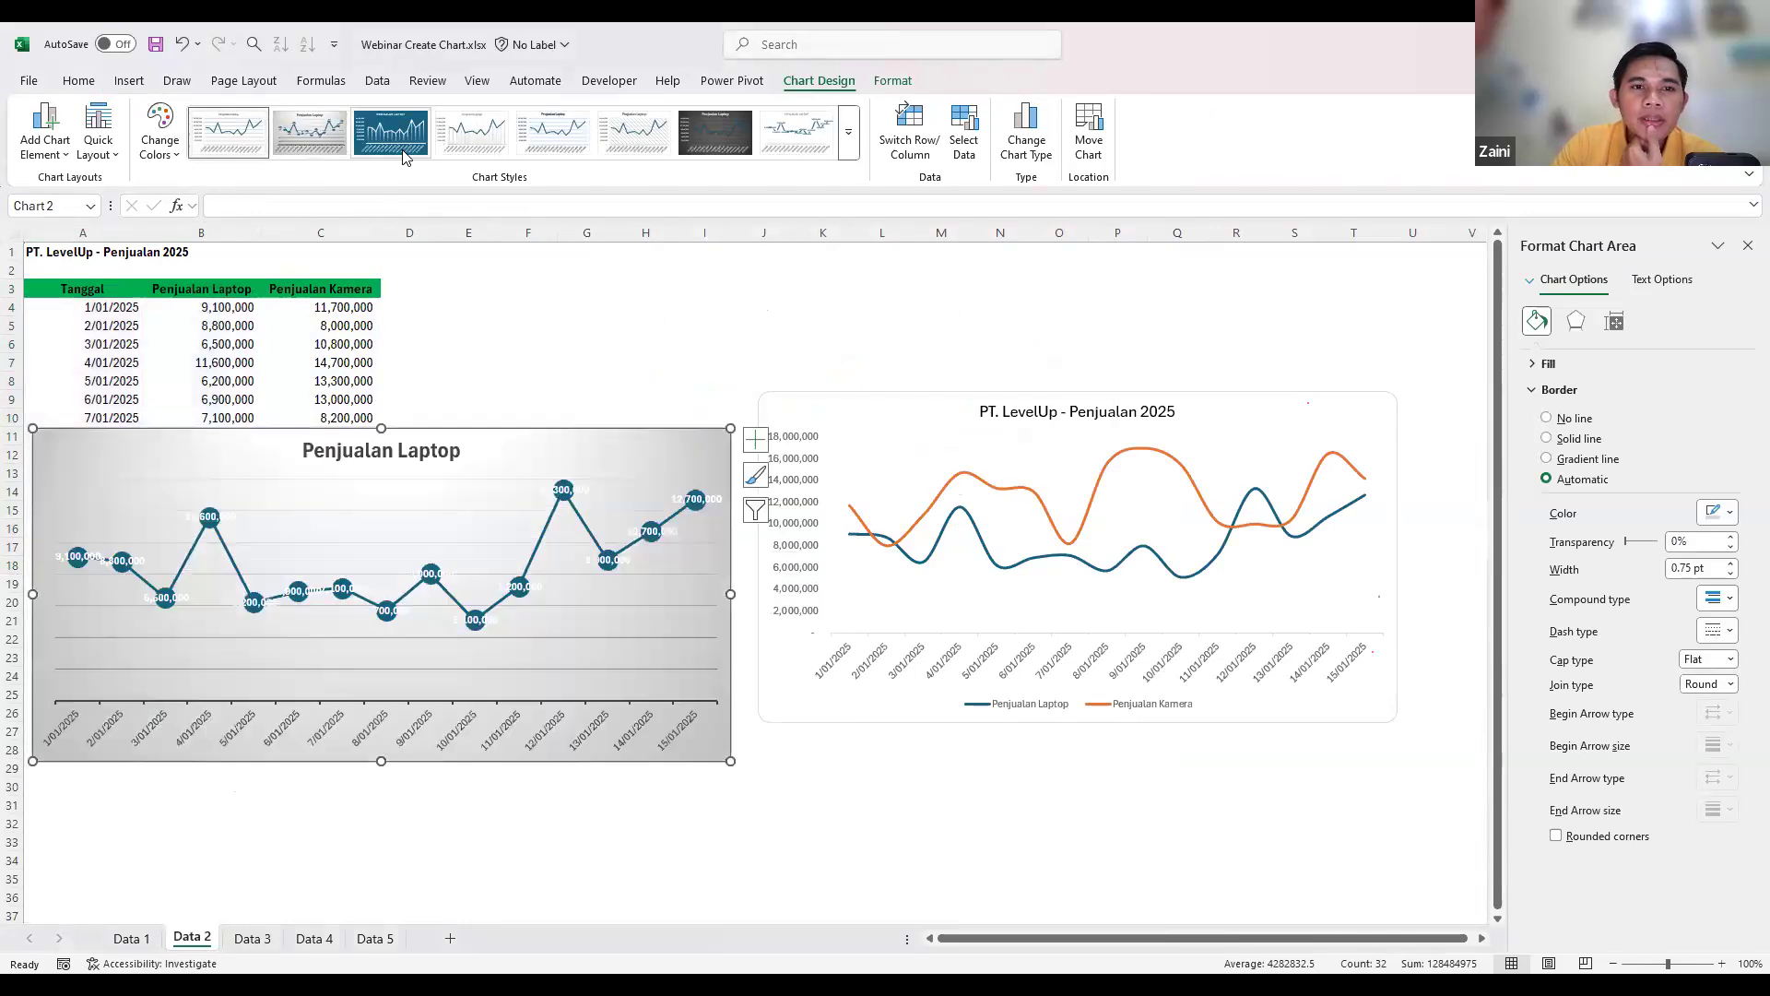
pyautogui.click(845, 150)
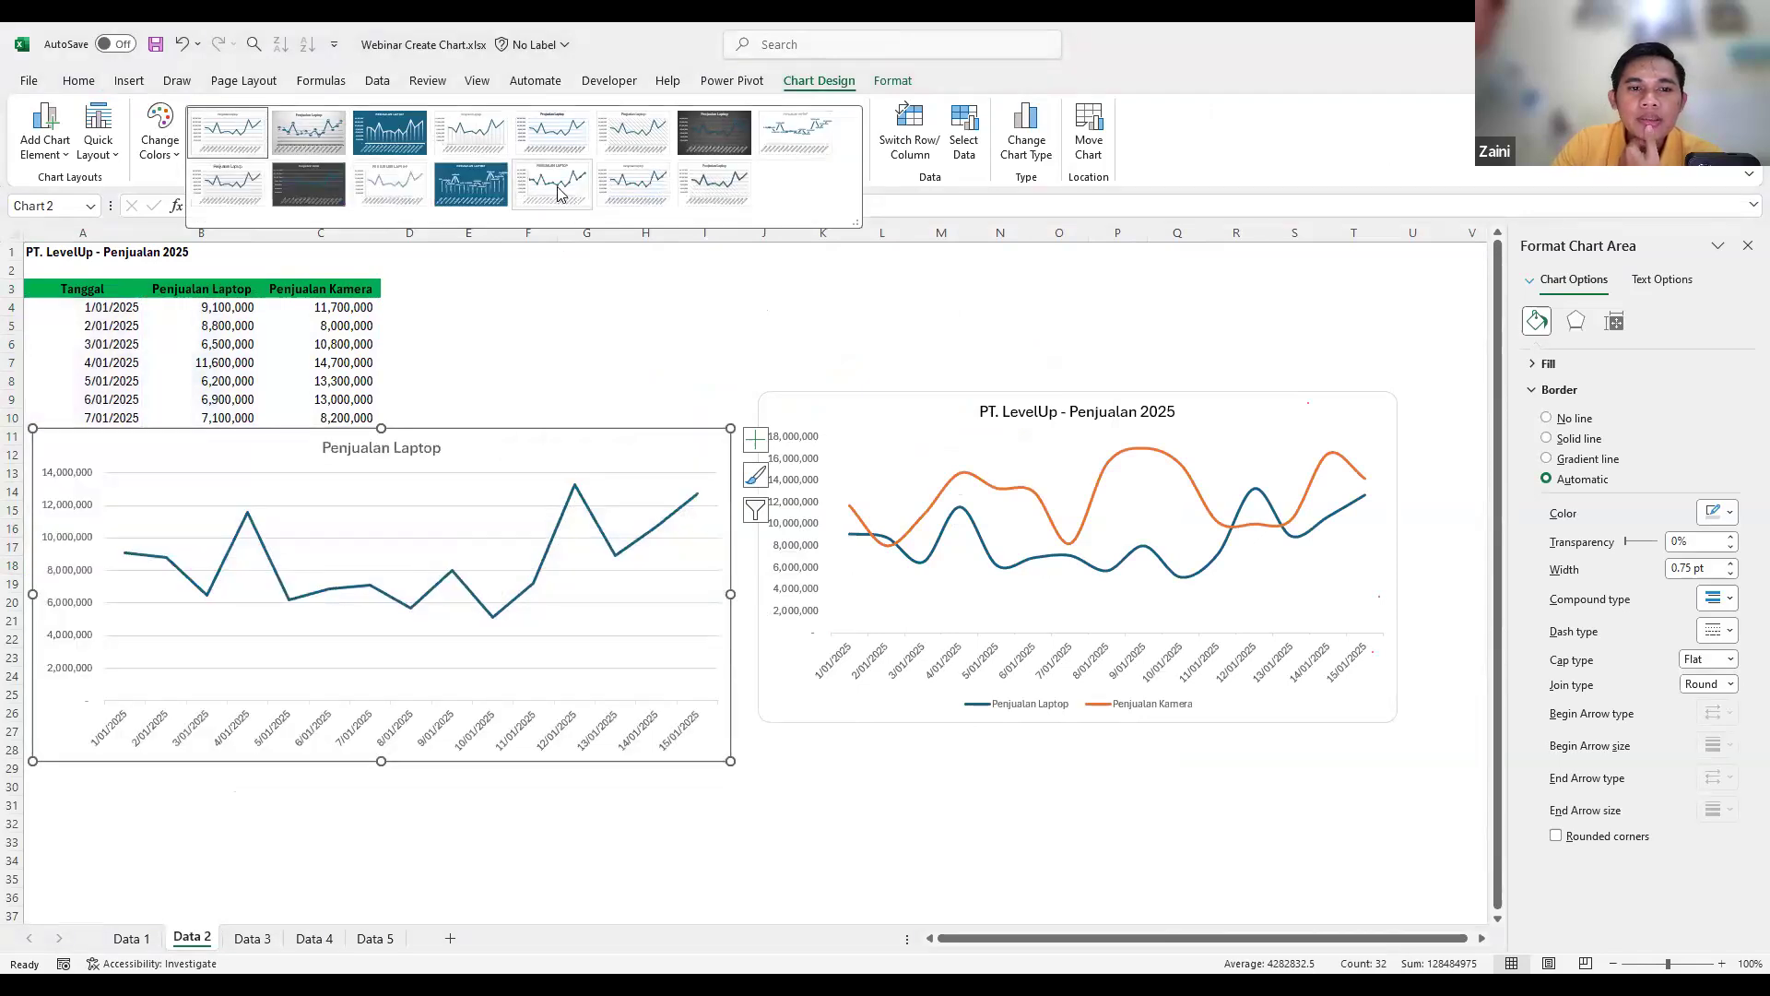
pyautogui.click(553, 184)
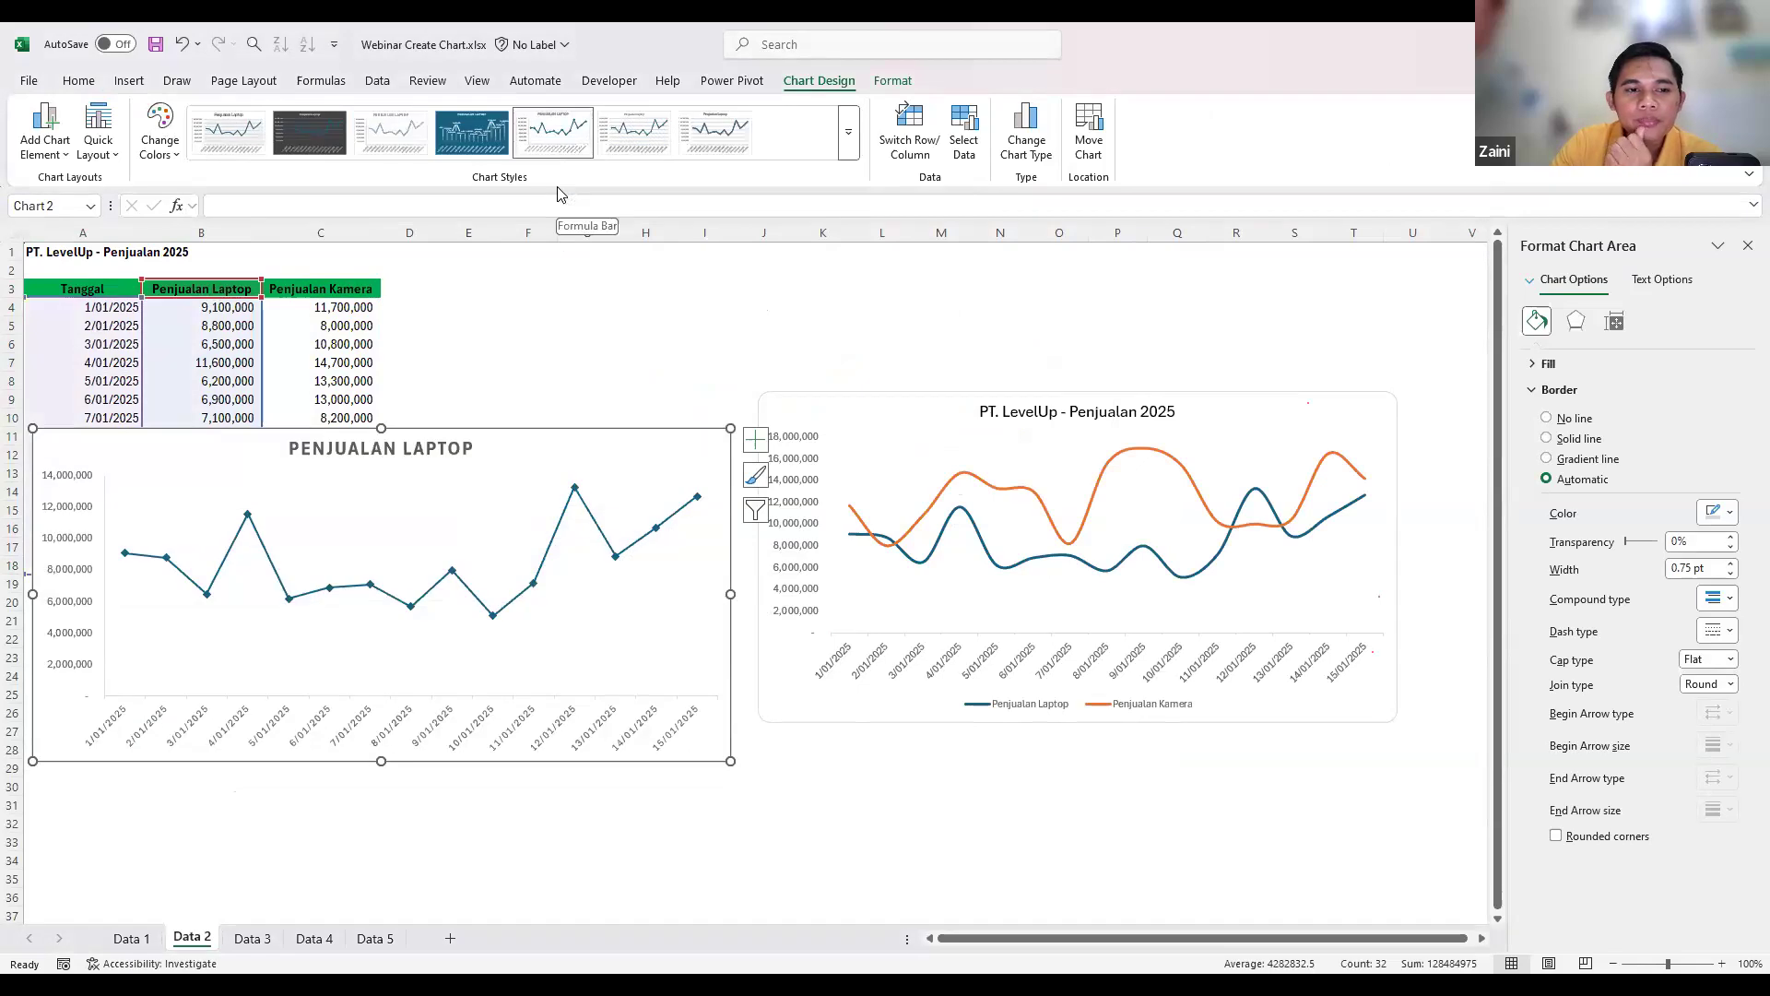
pyautogui.click(627, 130)
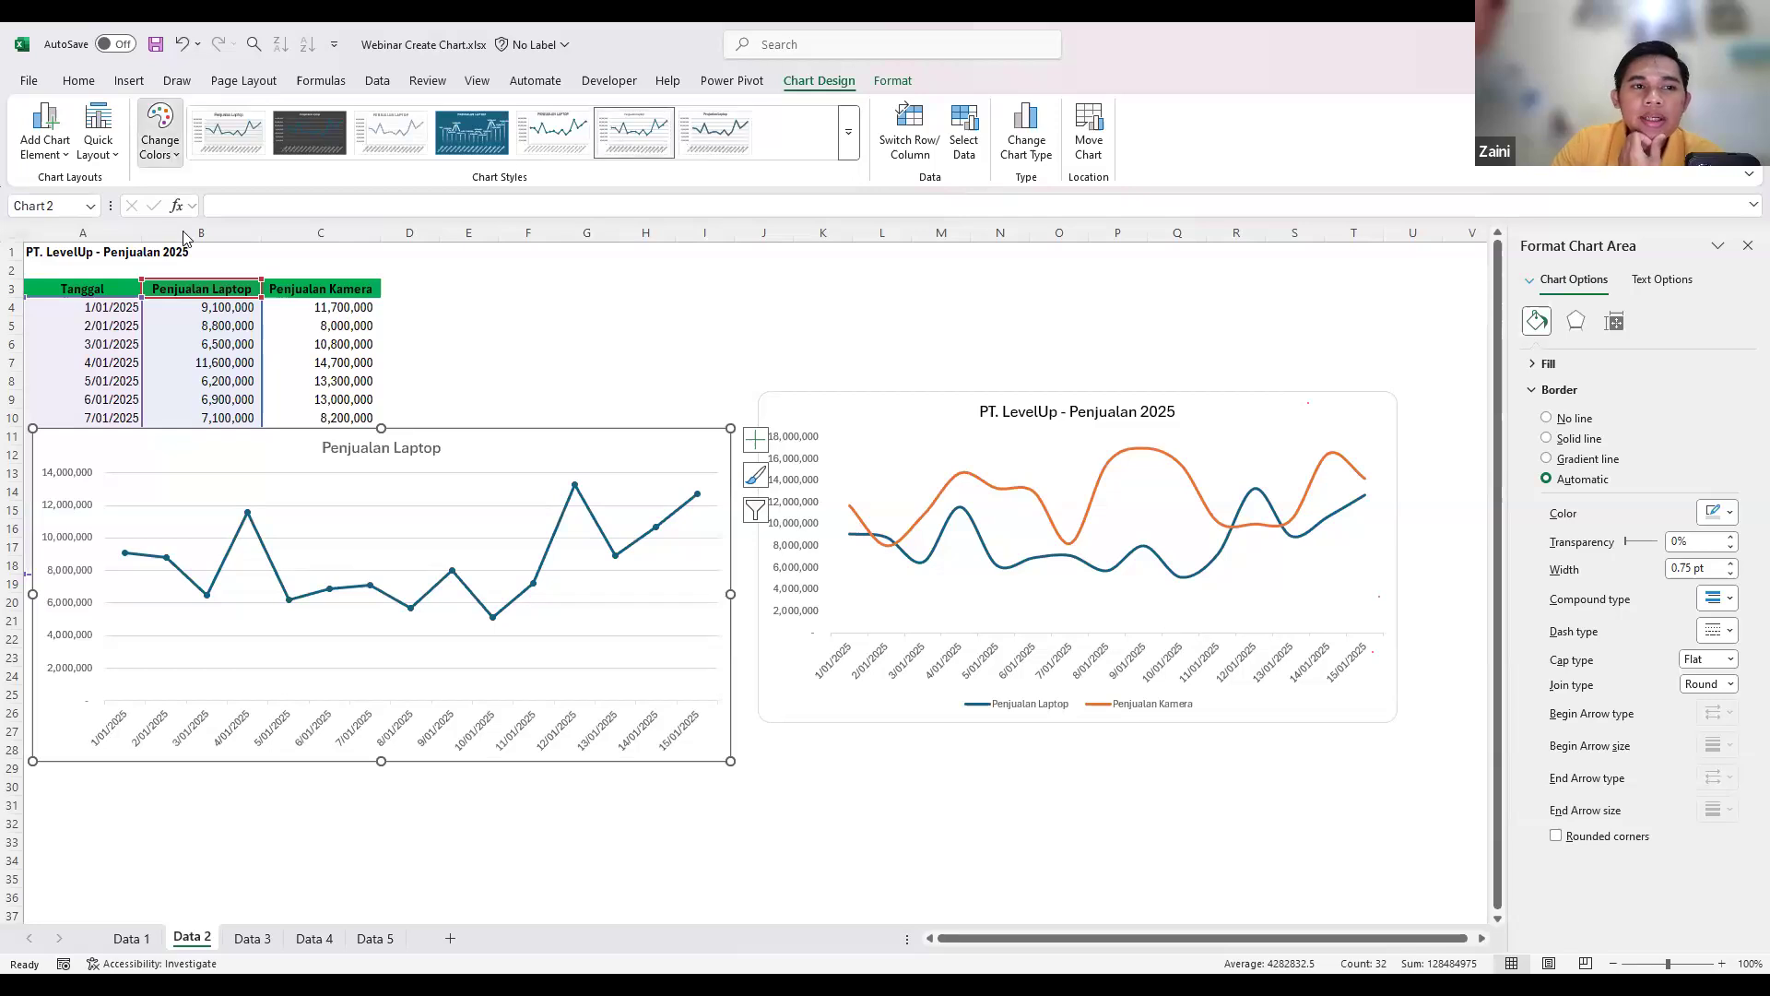
# - Try orange and green monochromatic palettes on the Penjualan Laptop chart, and return it to the first Colorful palette
pyautogui.click(166, 153)
pyautogui.click(172, 158)
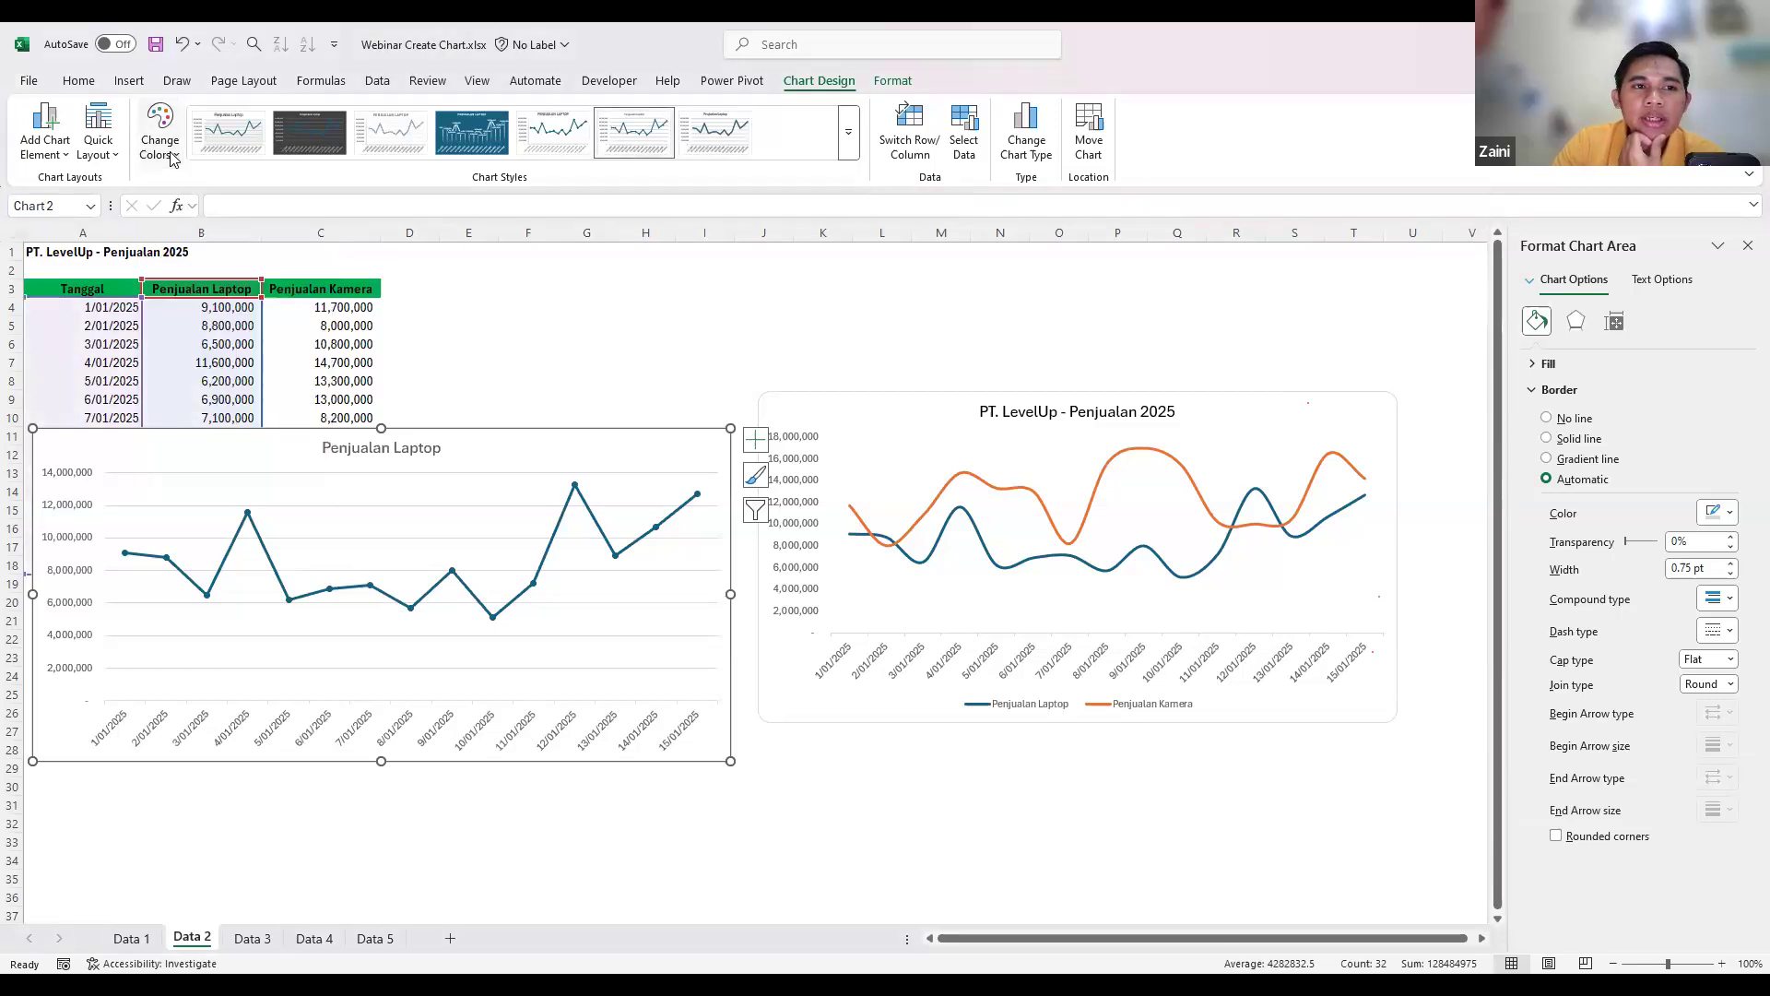
pyautogui.click(160, 138)
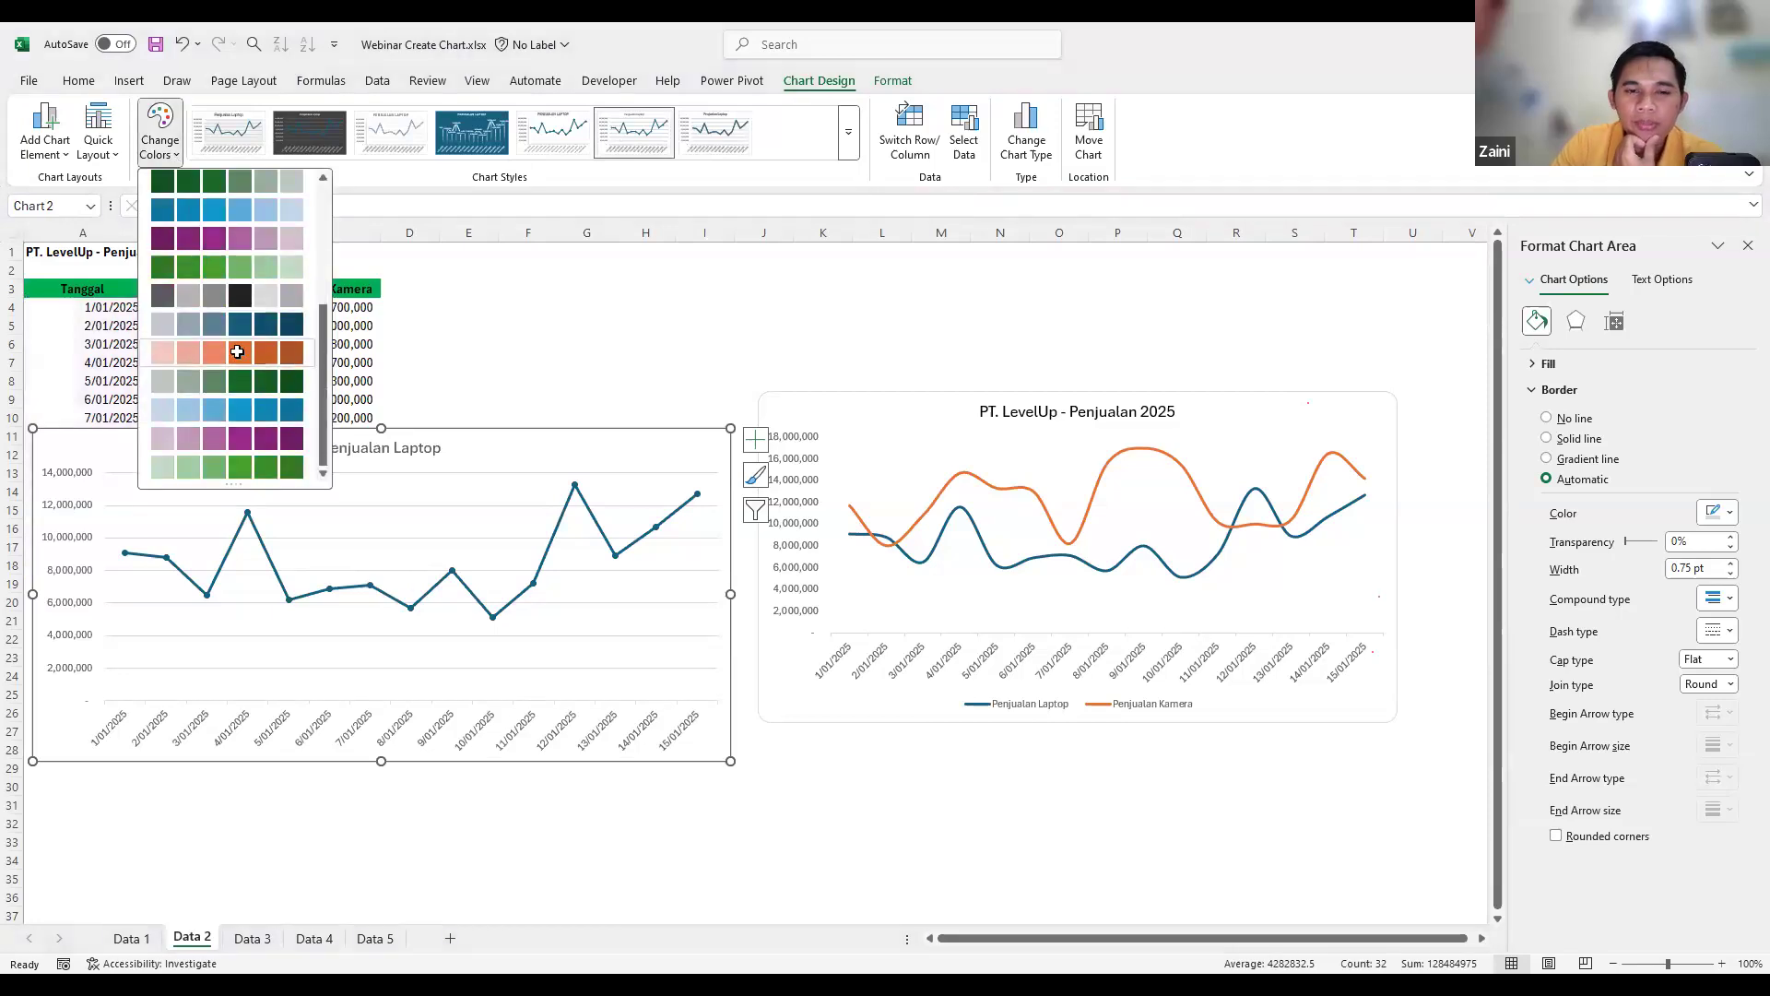
pyautogui.click(237, 351)
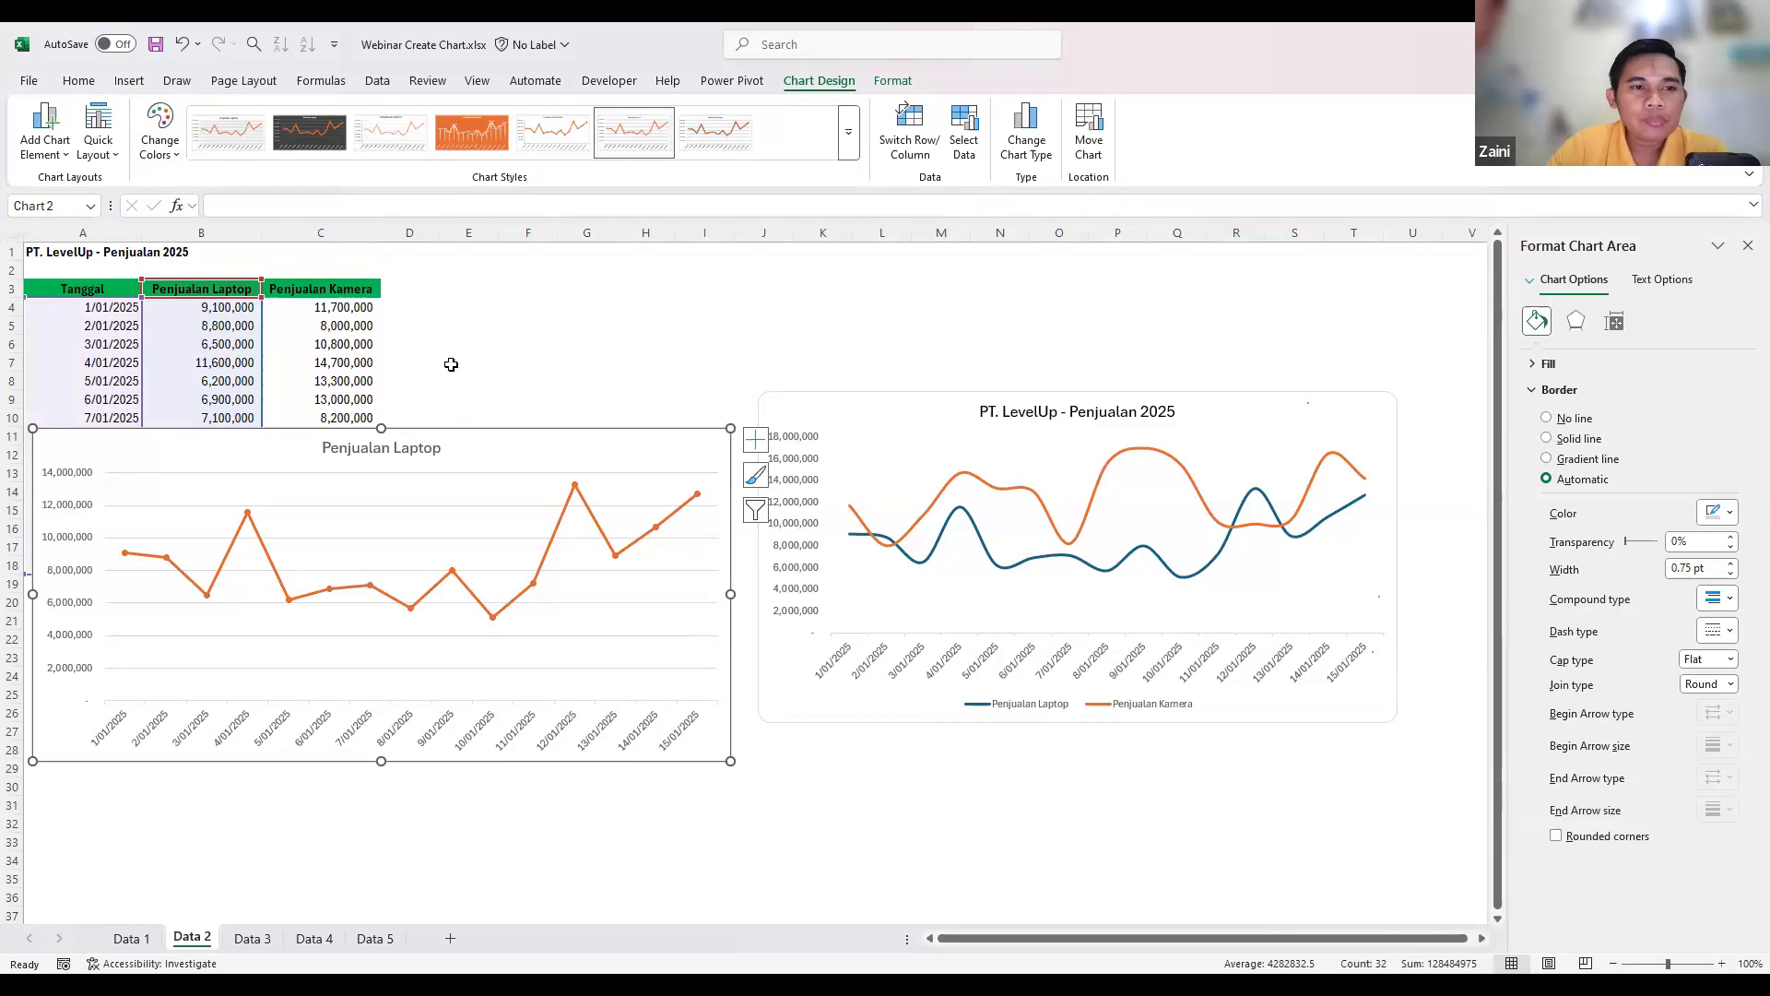
pyautogui.click(166, 147)
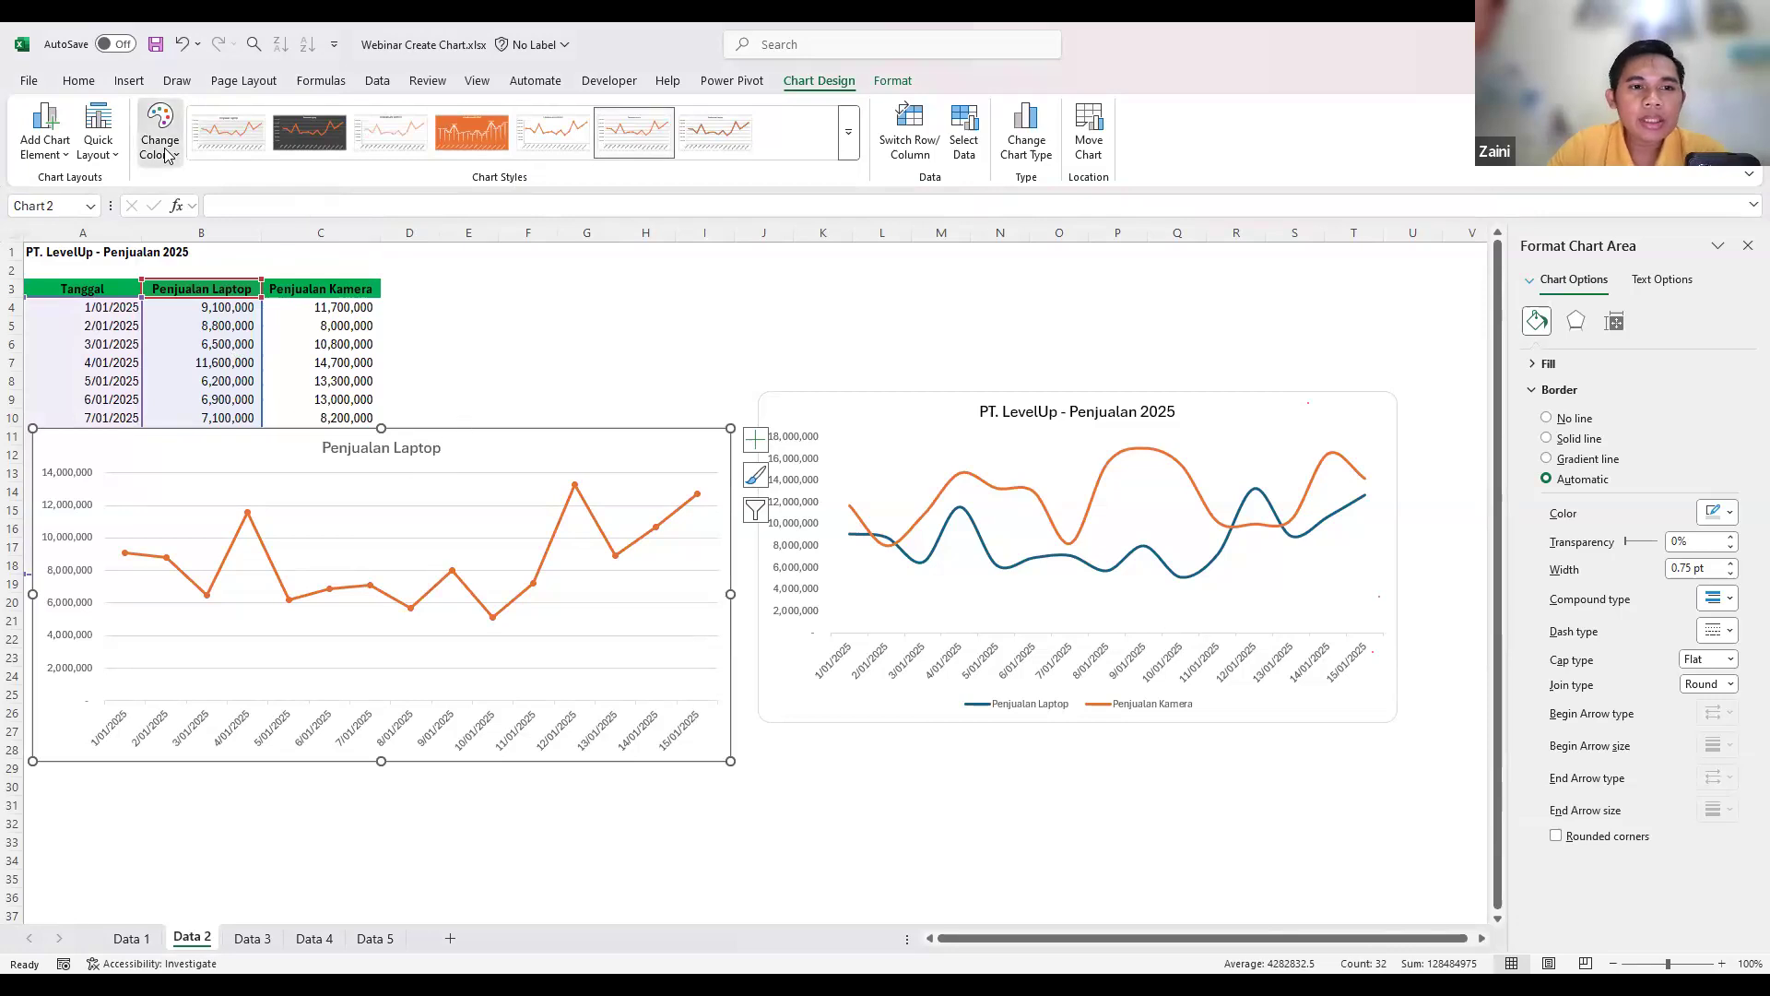
pyautogui.click(206, 304)
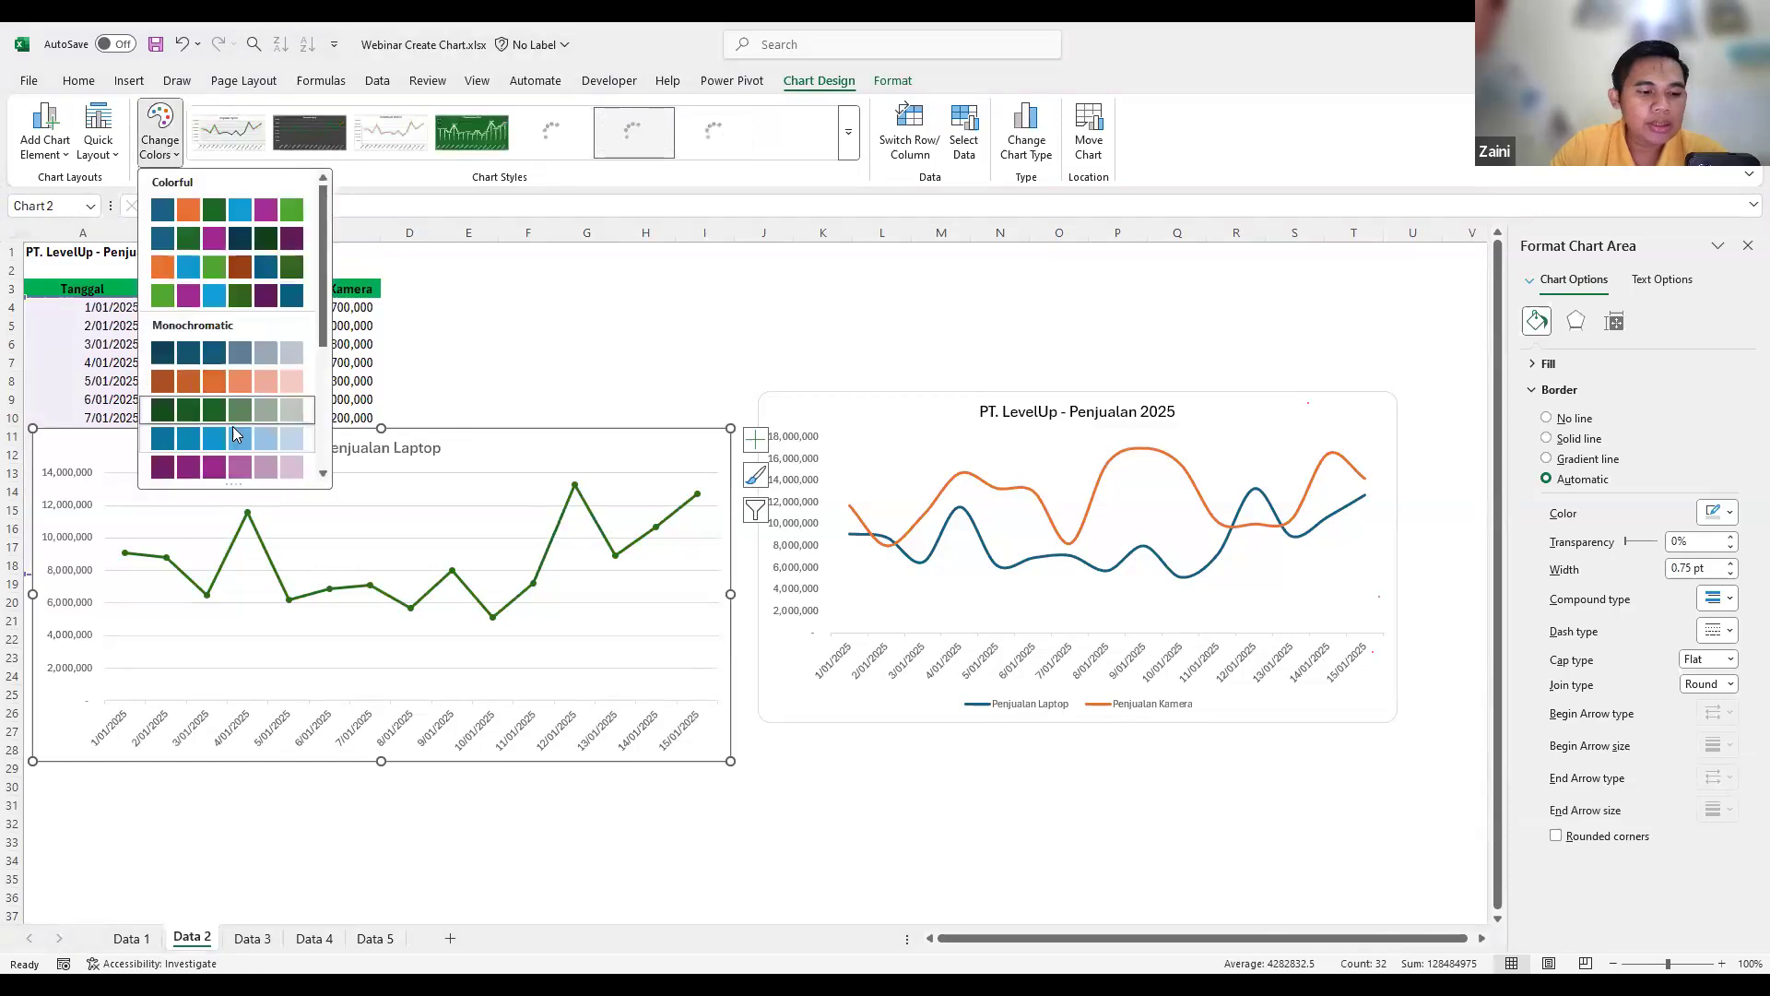
pyautogui.click(230, 209)
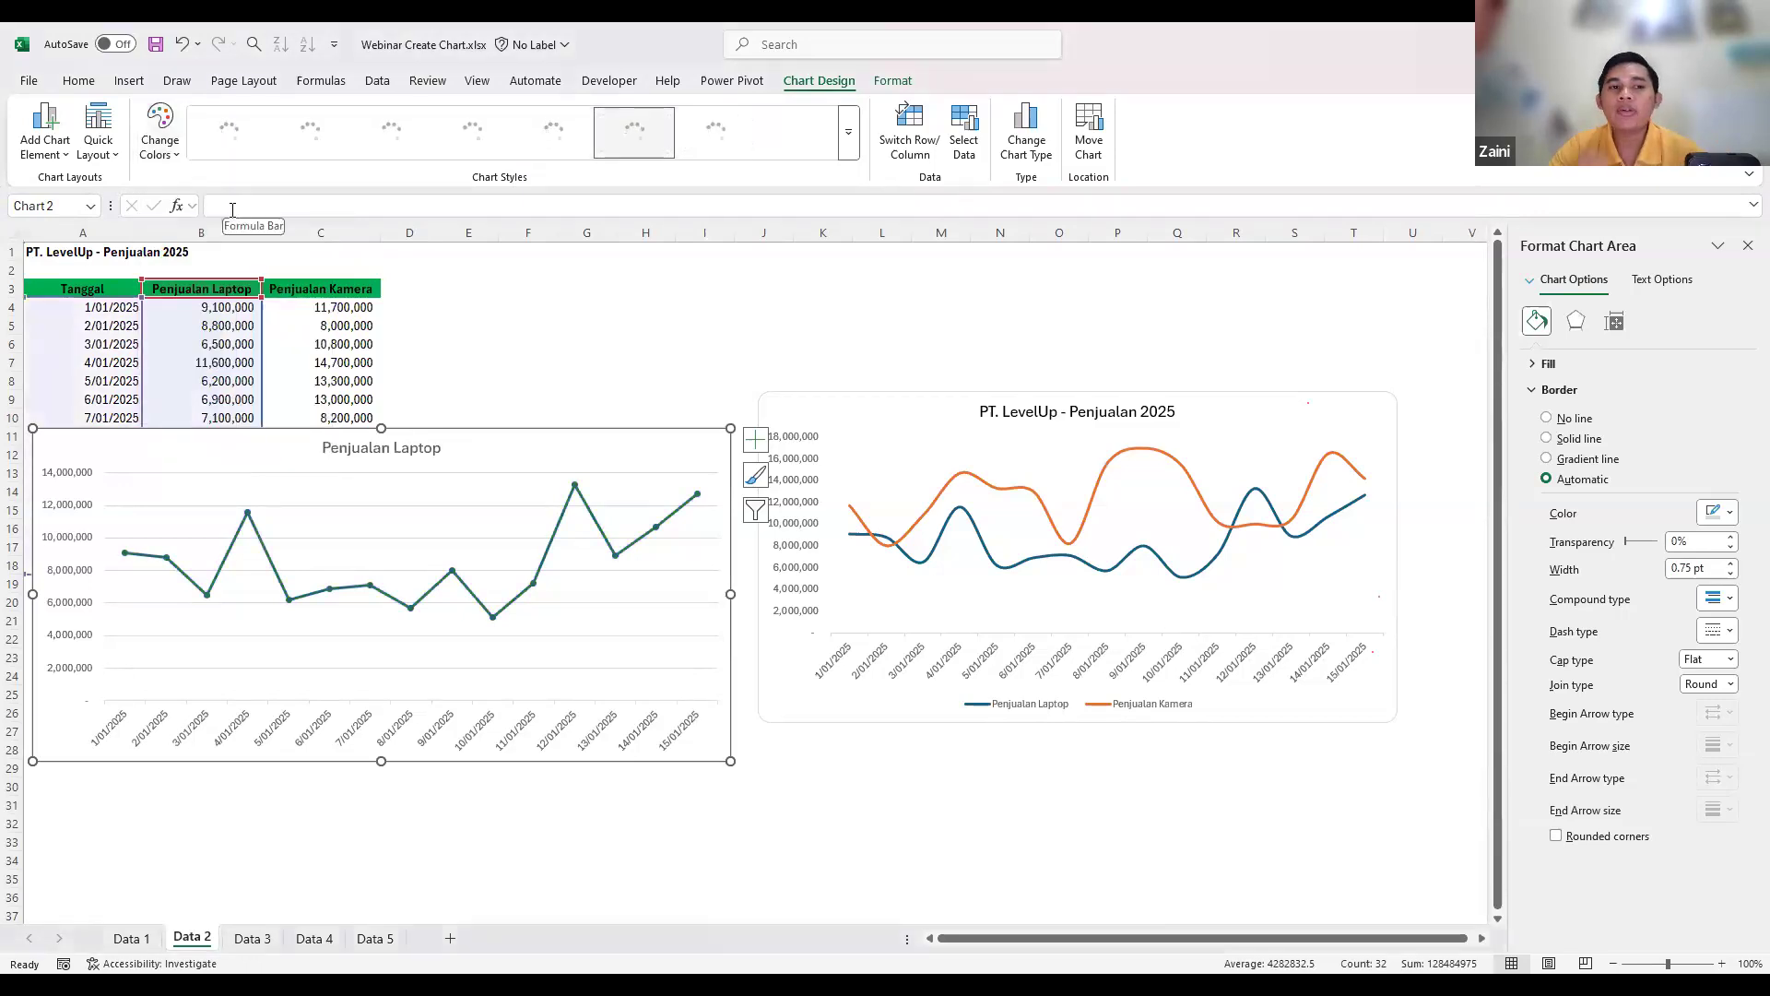
# - Move the Penjualan Laptop chart clear of the data table so it starts at about F7
pyautogui.moveTo(567, 446)
pyautogui.mouseDown()
pyautogui.moveTo(567, 484)
pyautogui.moveTo(576, 471)
pyautogui.mouseUp()
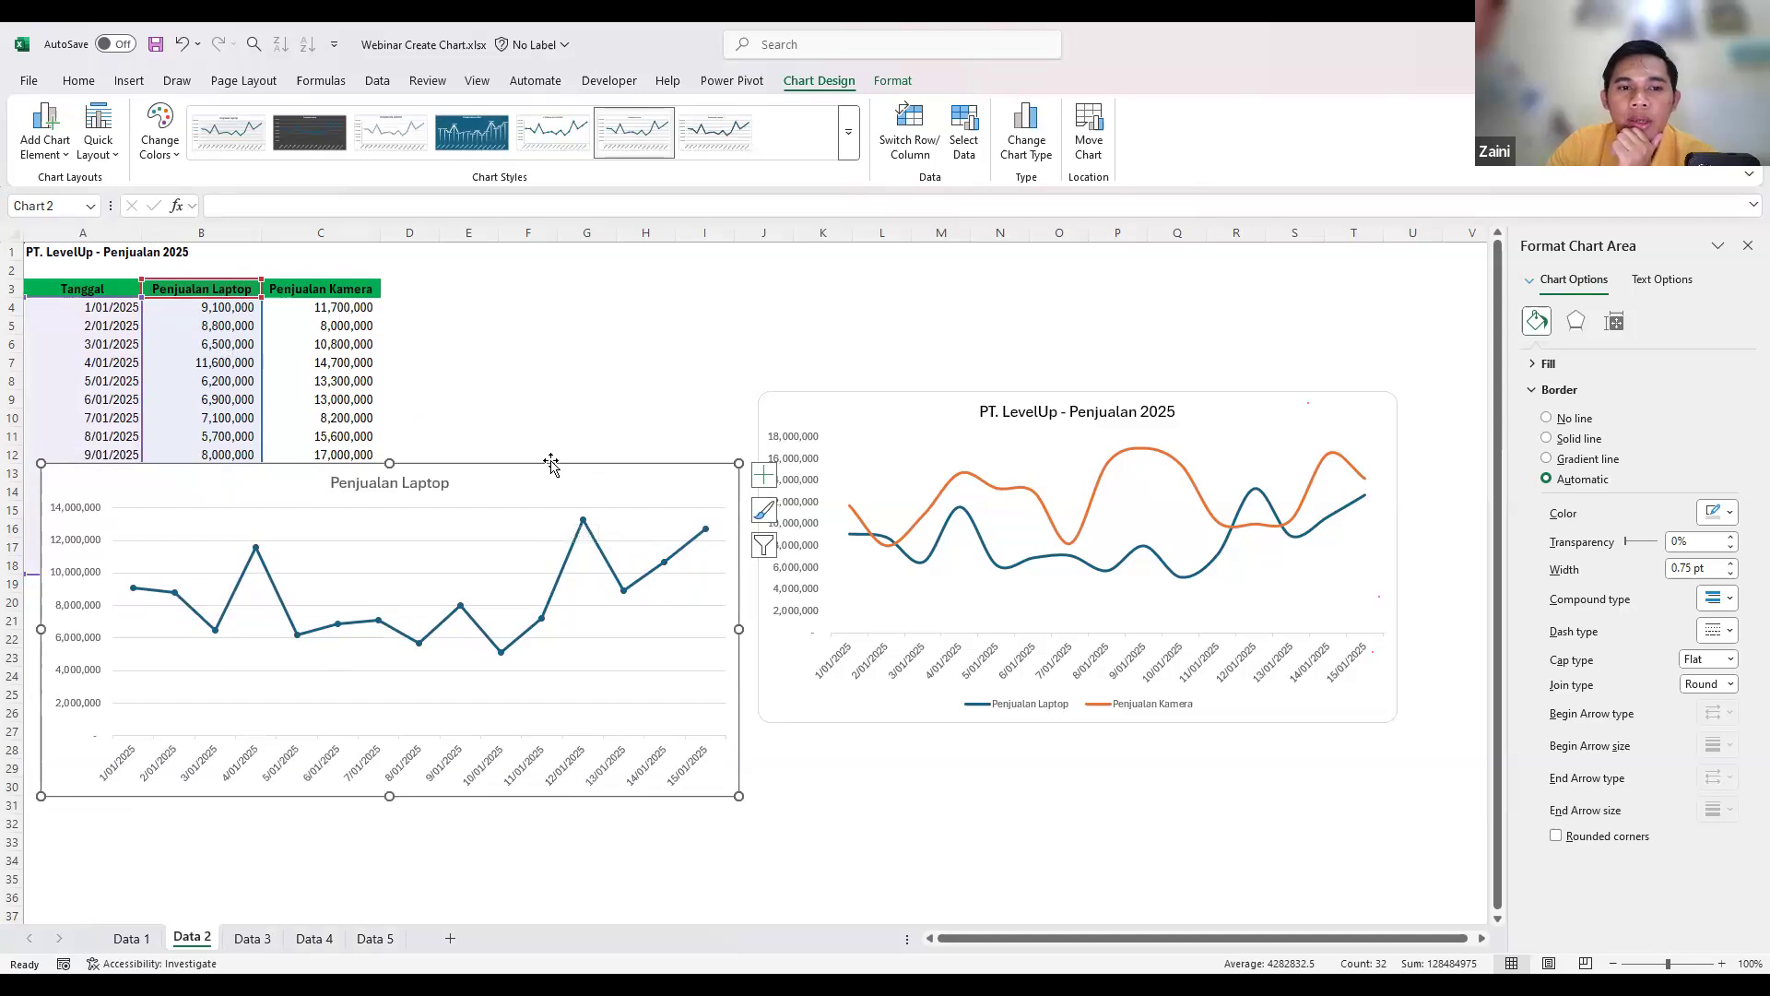
pyautogui.moveTo(550, 464); pyautogui.dragTo(564, 554)
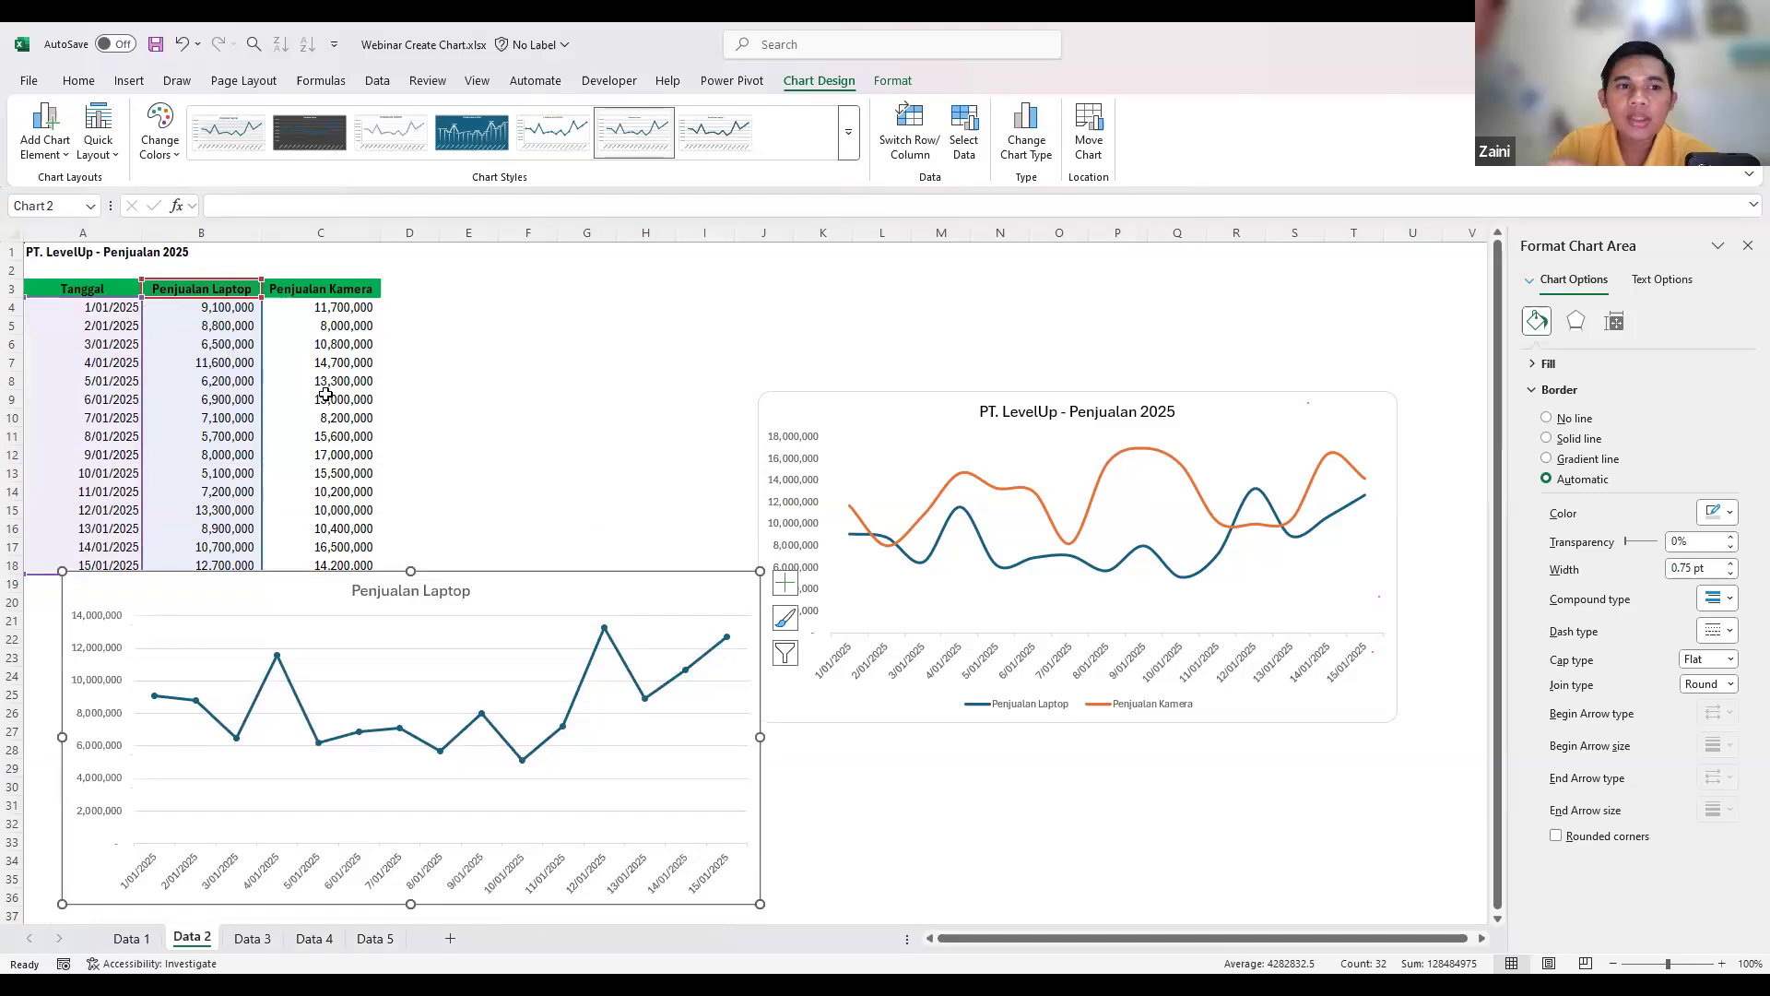
pyautogui.click(325, 395)
pyautogui.moveTo(343, 291); pyautogui.dragTo(357, 531)
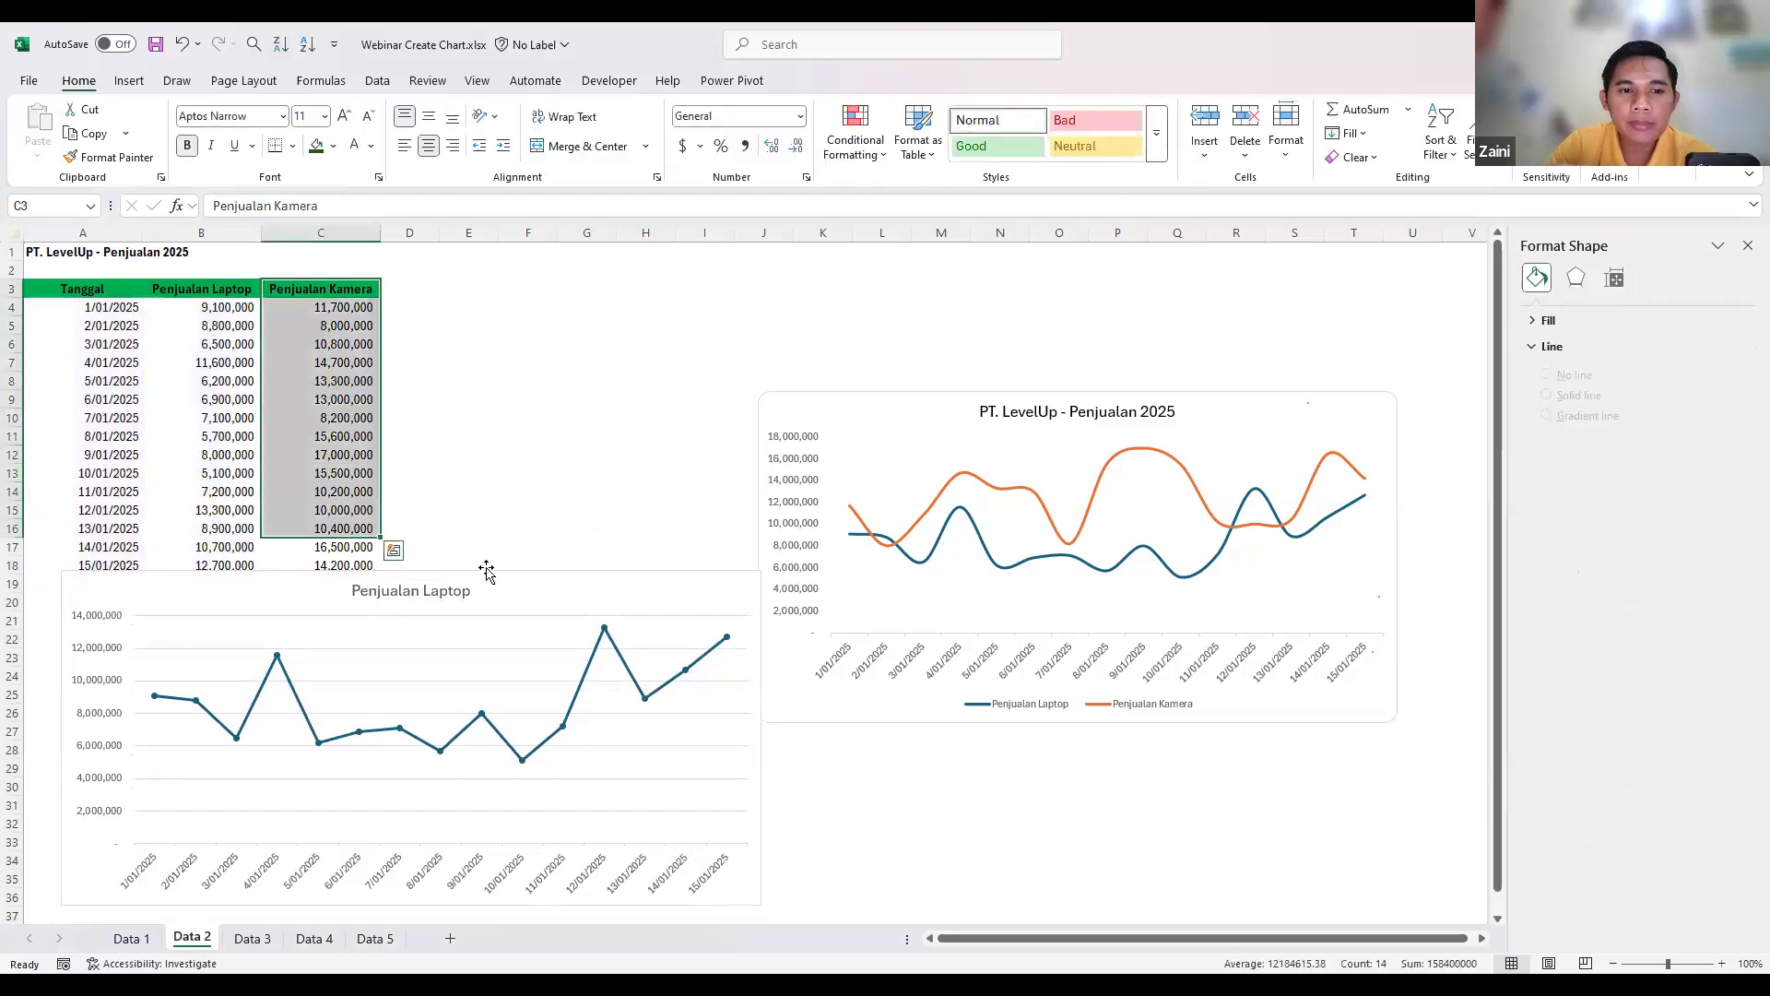
pyautogui.moveTo(612, 599); pyautogui.dragTo(1070, 396)
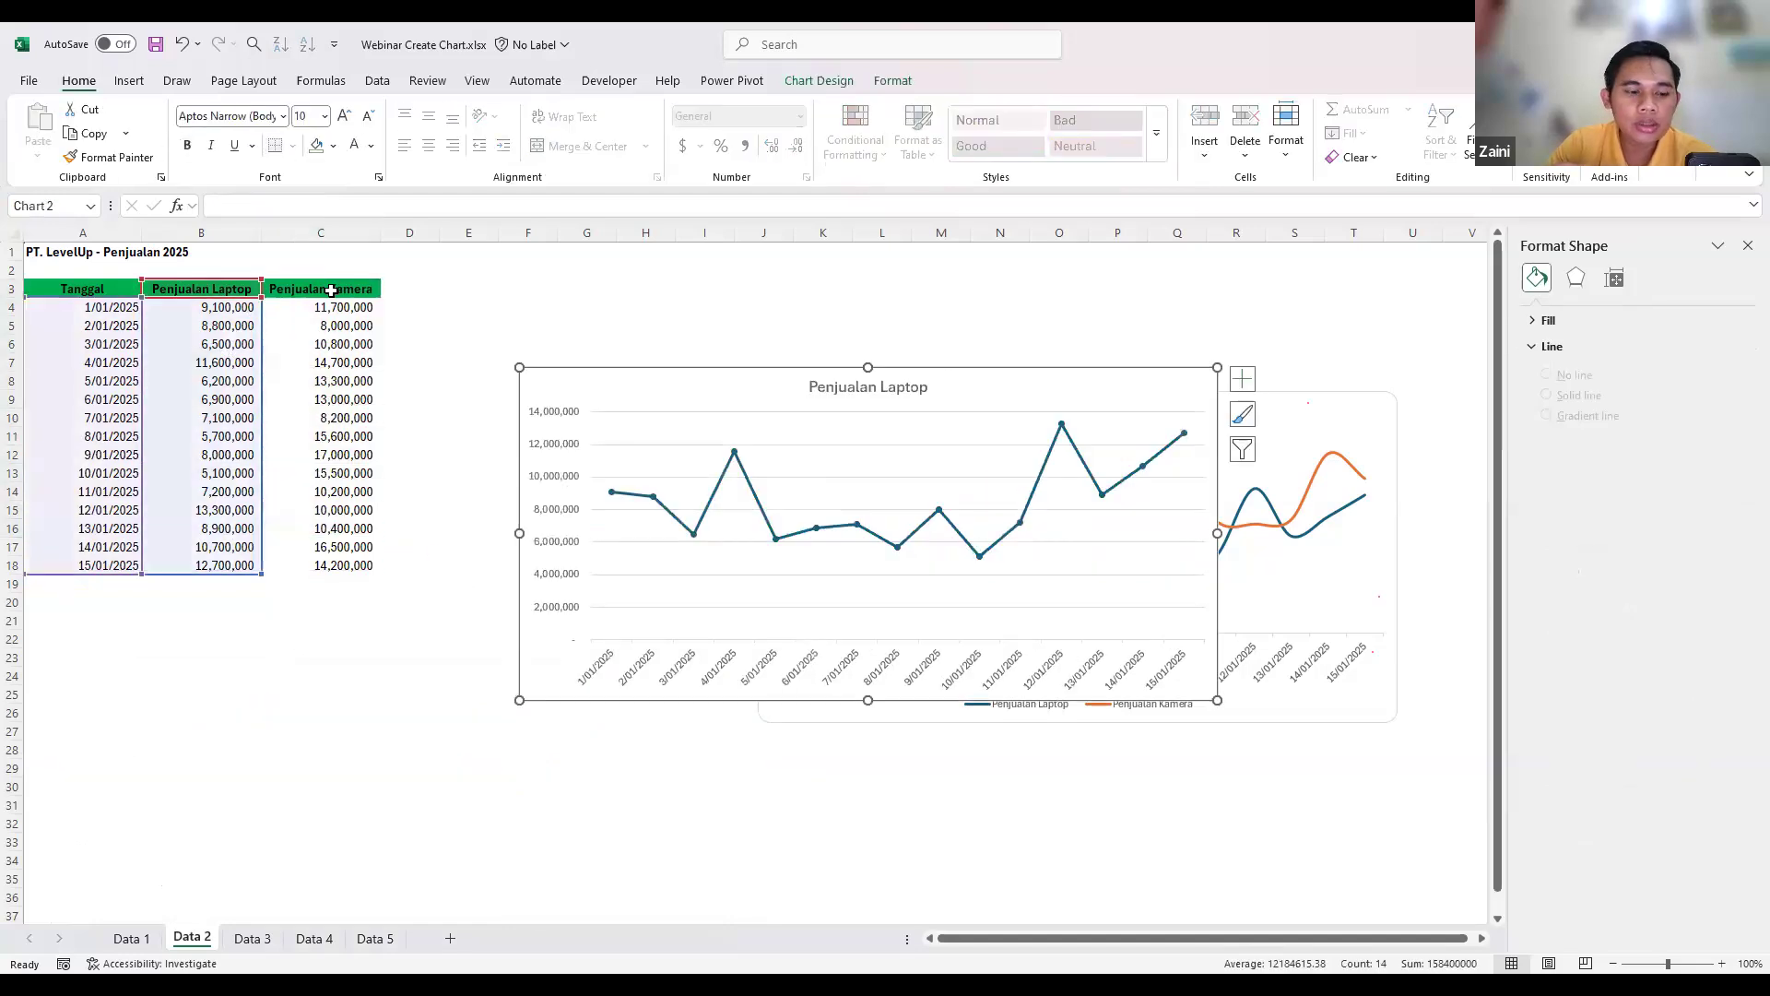
# - Copy the Penjualan Kamera data in C3:C18 and paste it into the Penjualan Laptop chart as a second line
pyautogui.click(339, 291)
pyautogui.moveTo(340, 291); pyautogui.dragTo(344, 561)
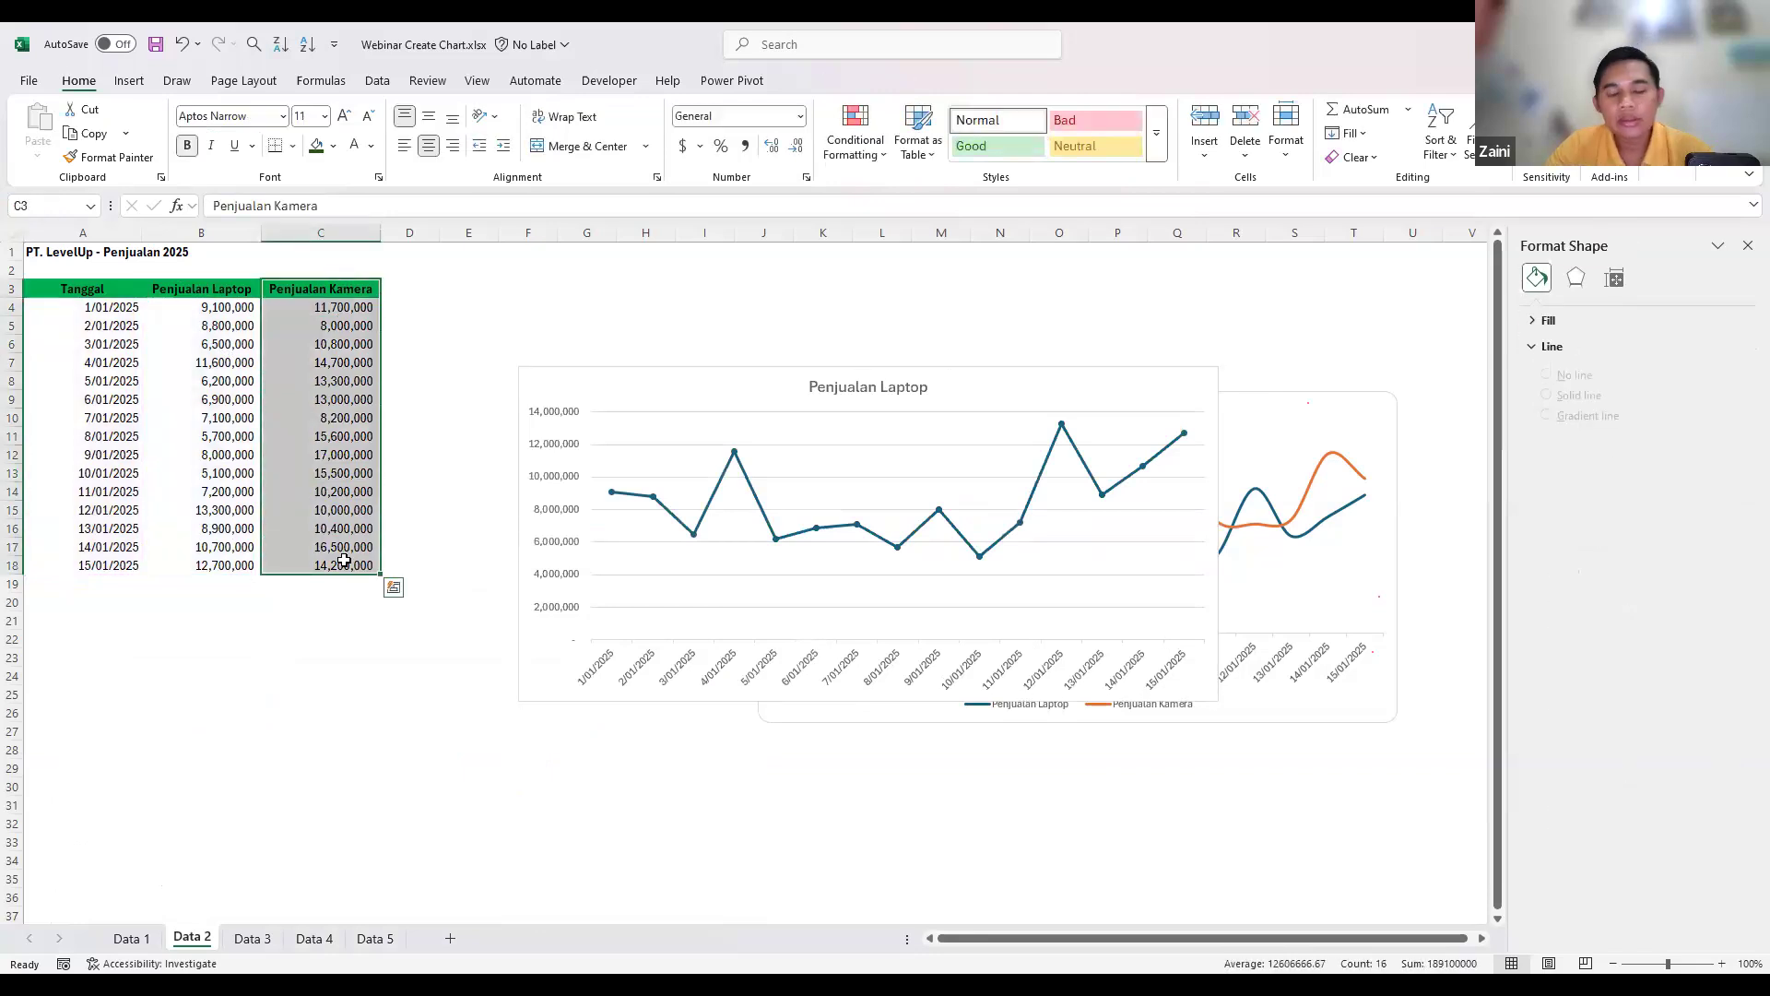
pyautogui.hotkey('ctrl', 'c')
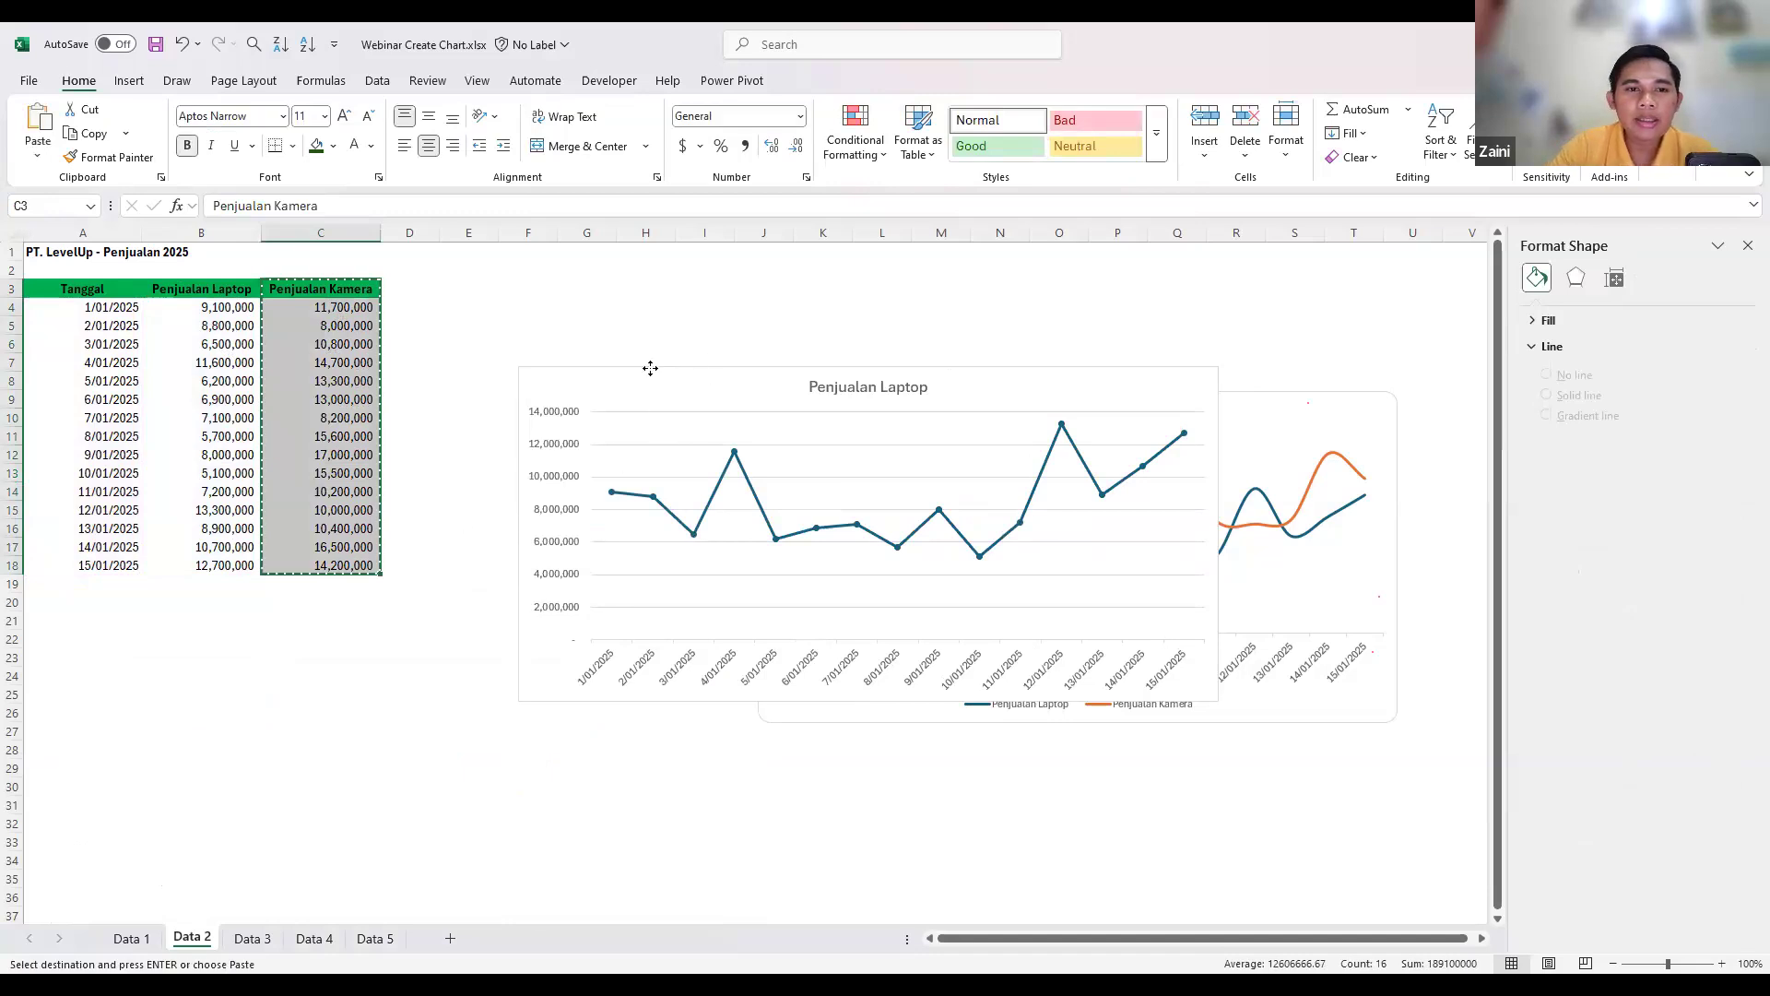
pyautogui.moveTo(257, 378); pyautogui.dragTo(276, 382)
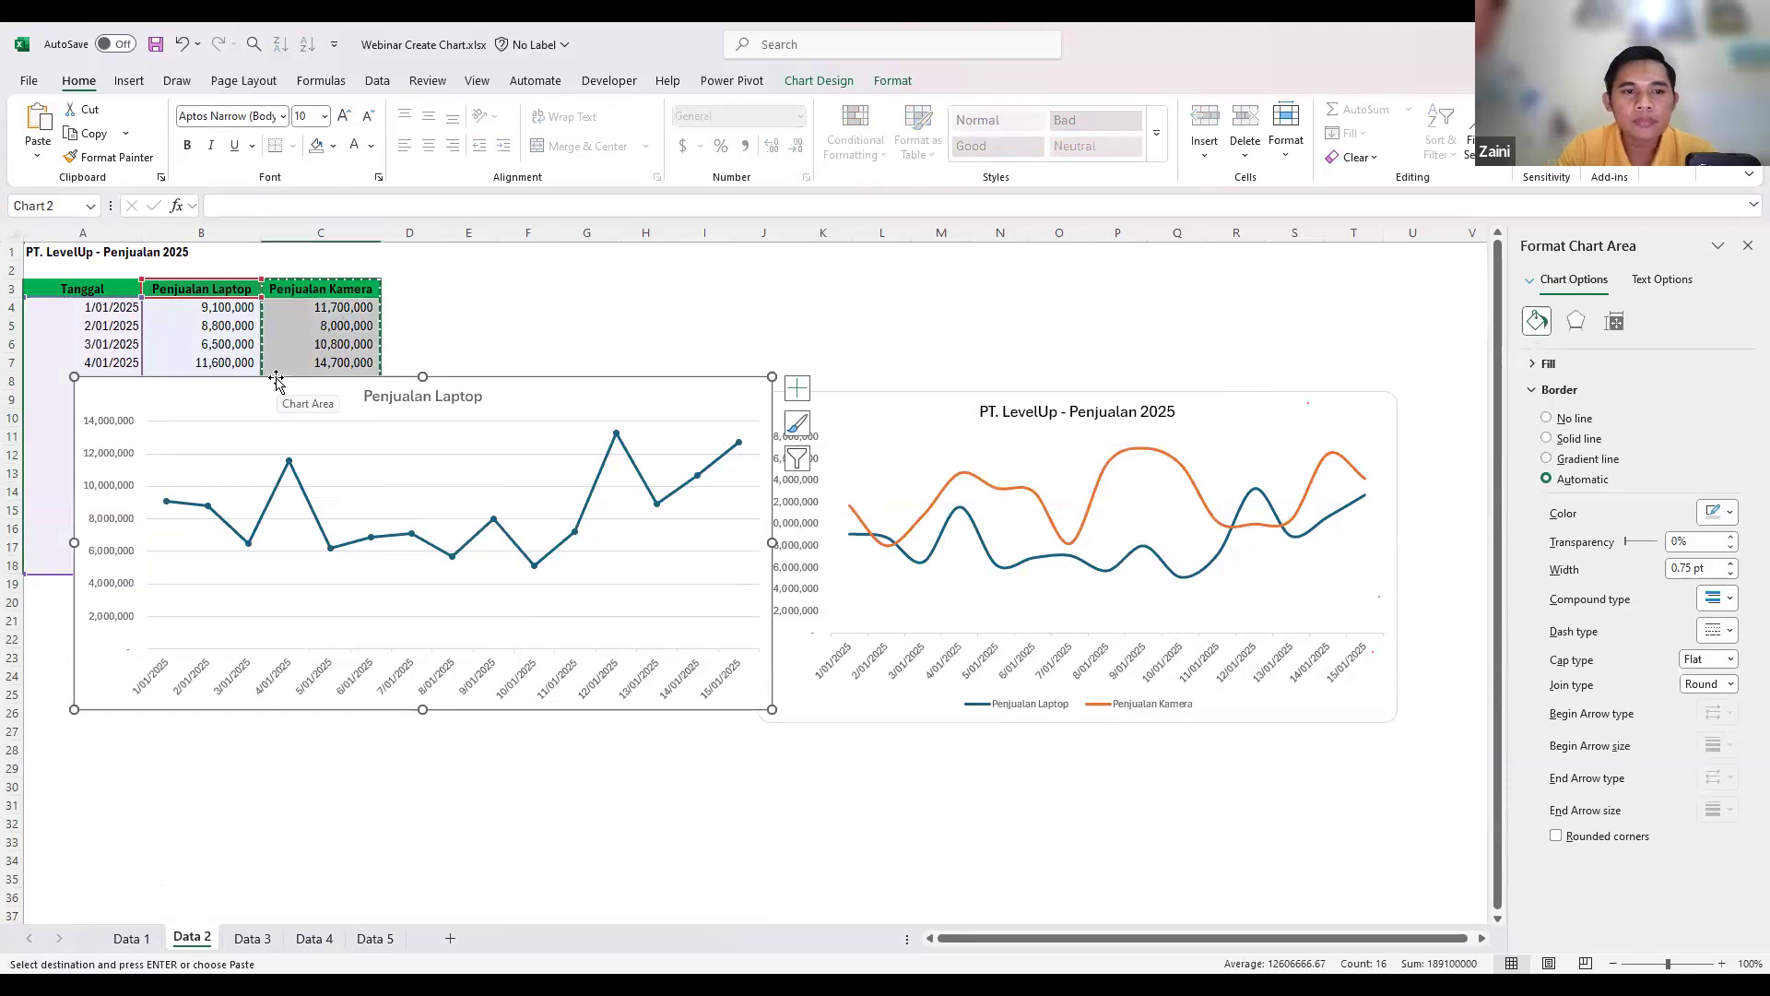
pyautogui.hotkey('ctrl', 'v')
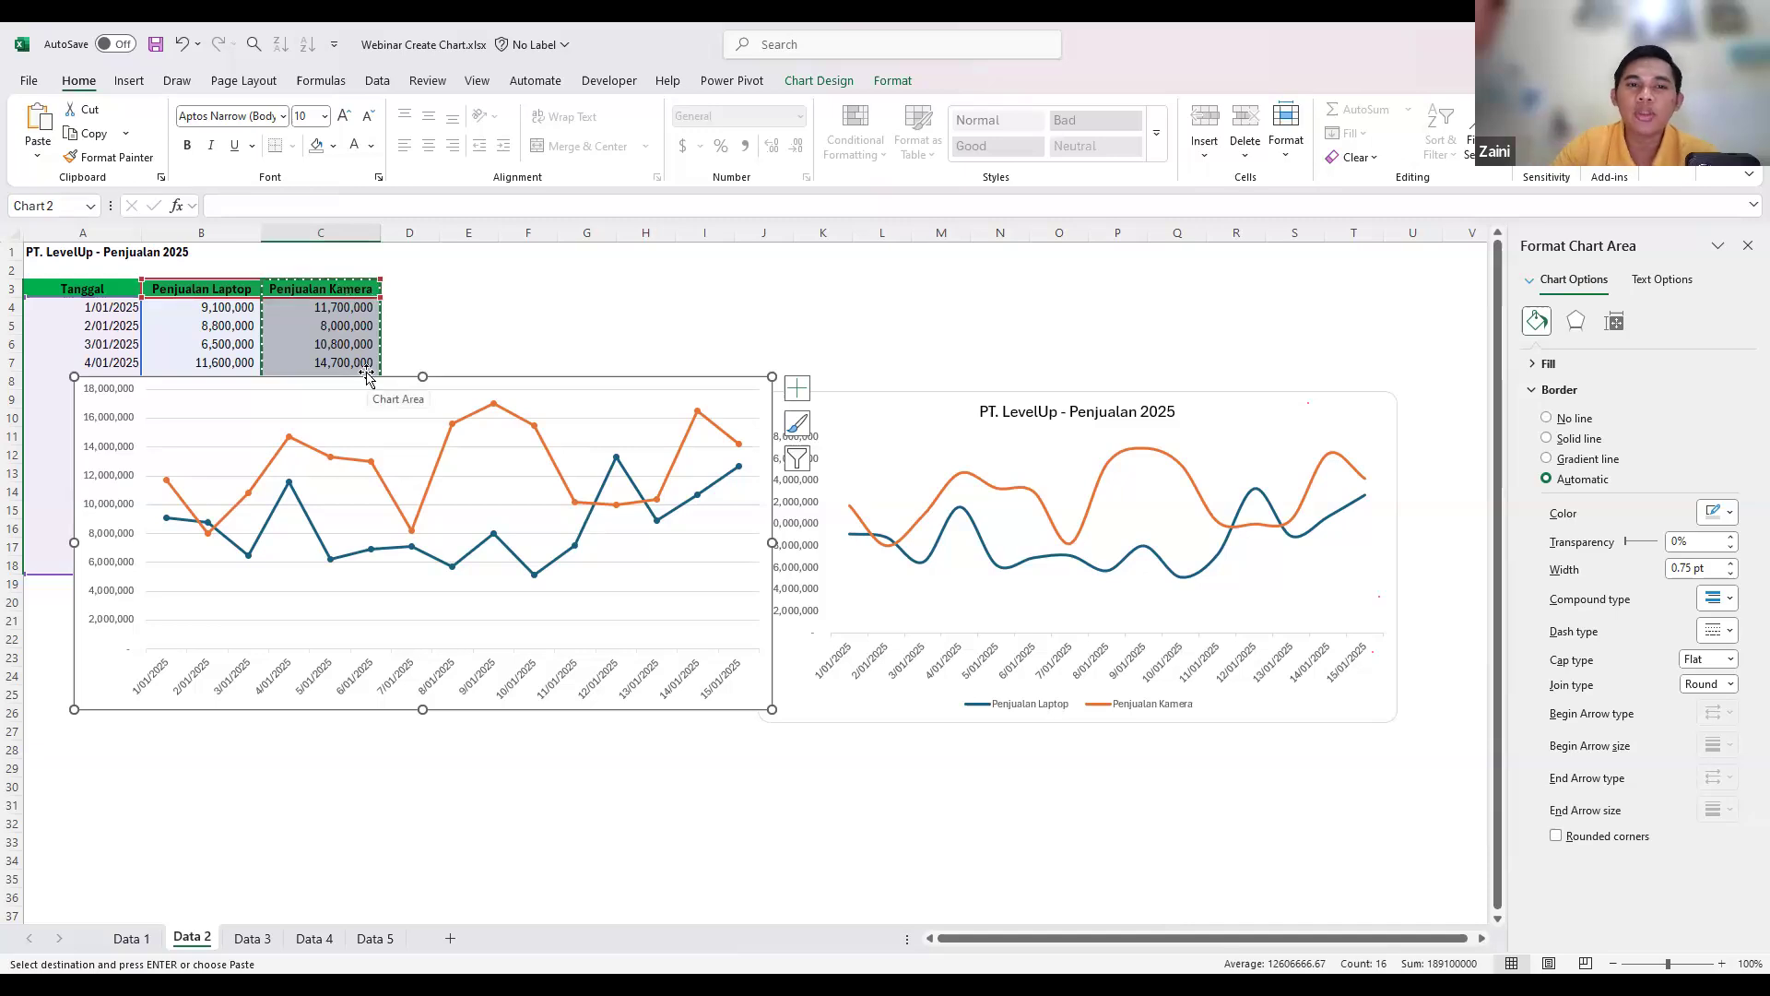
# - Position the two-line chart beside the PT. LevelUp chart so it spans about A11 to I28
pyautogui.moveTo(751, 704); pyautogui.dragTo(716, 753)
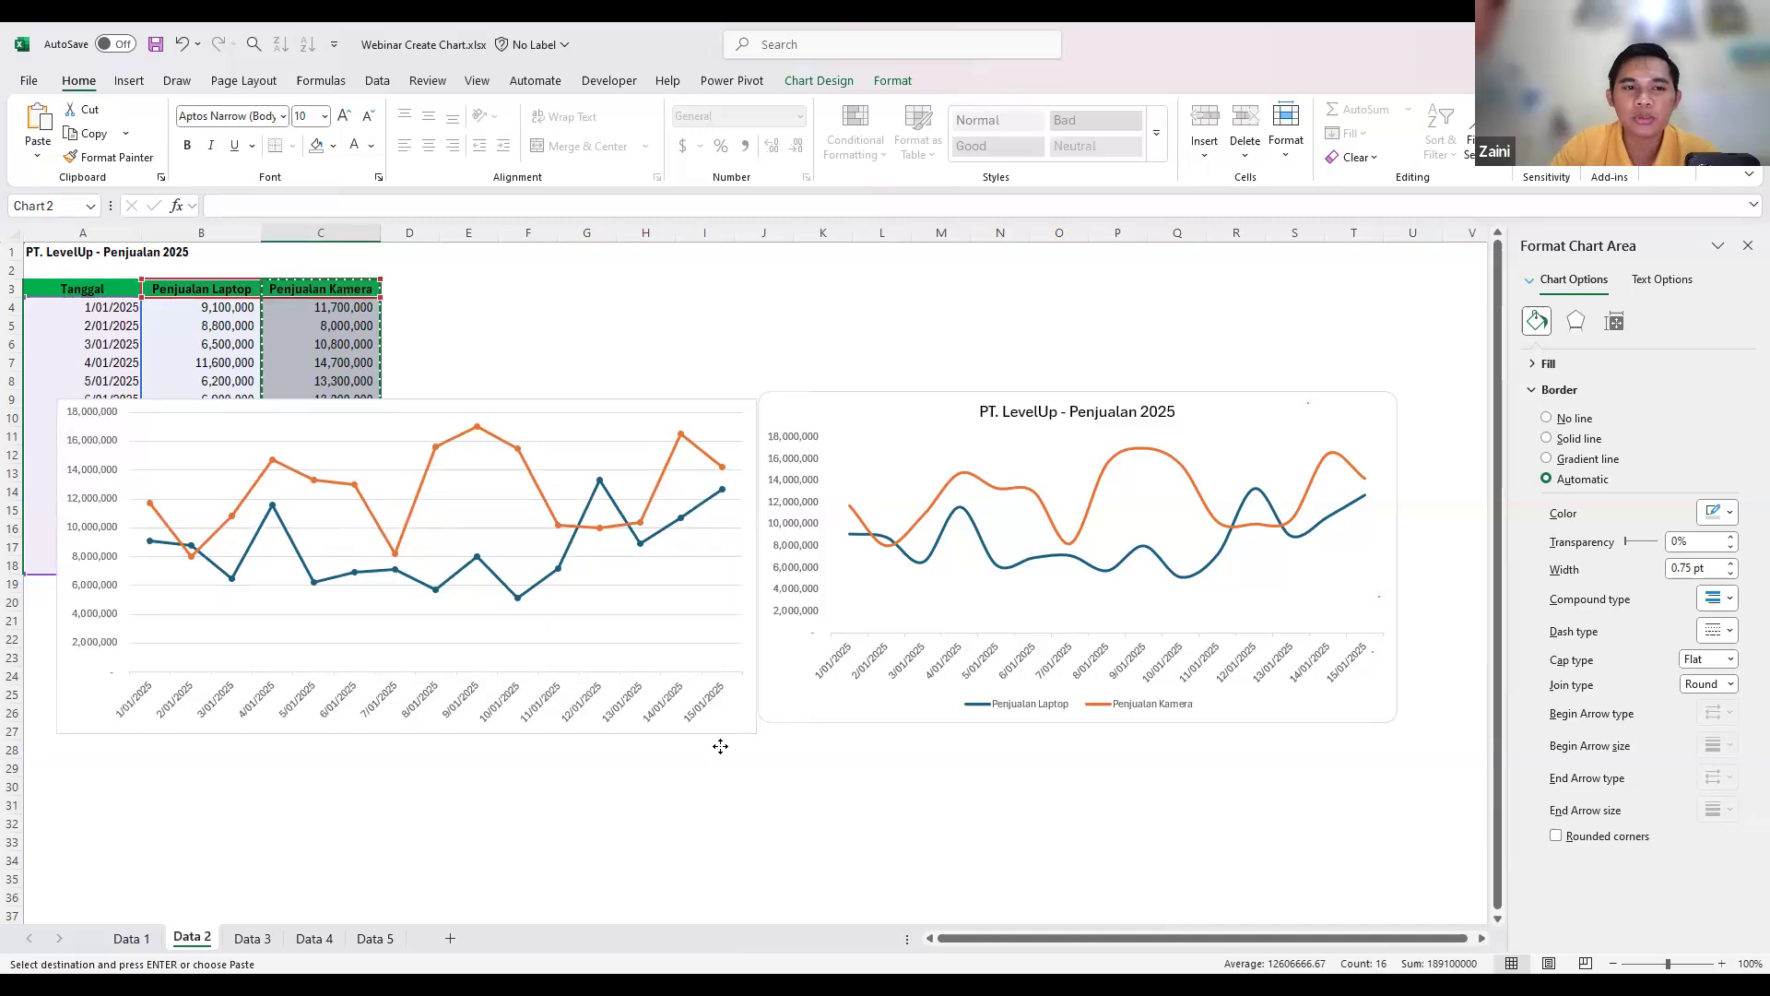
pyautogui.click(731, 734)
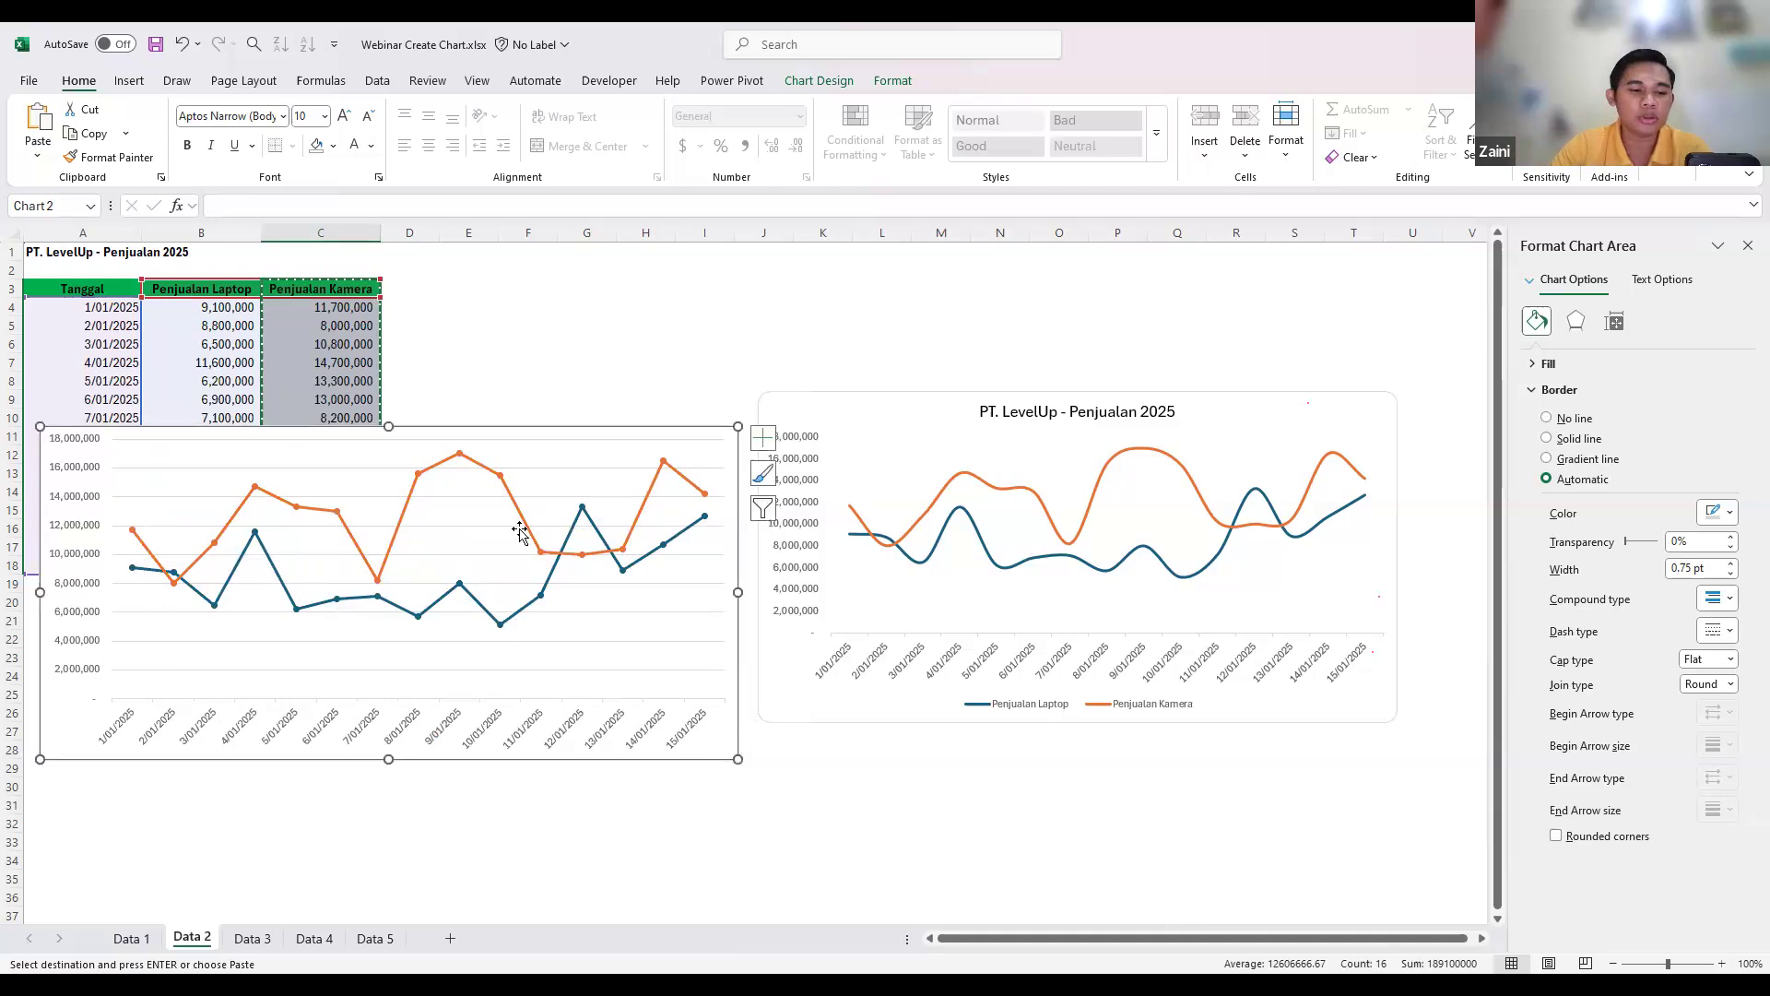
pyautogui.click(572, 341)
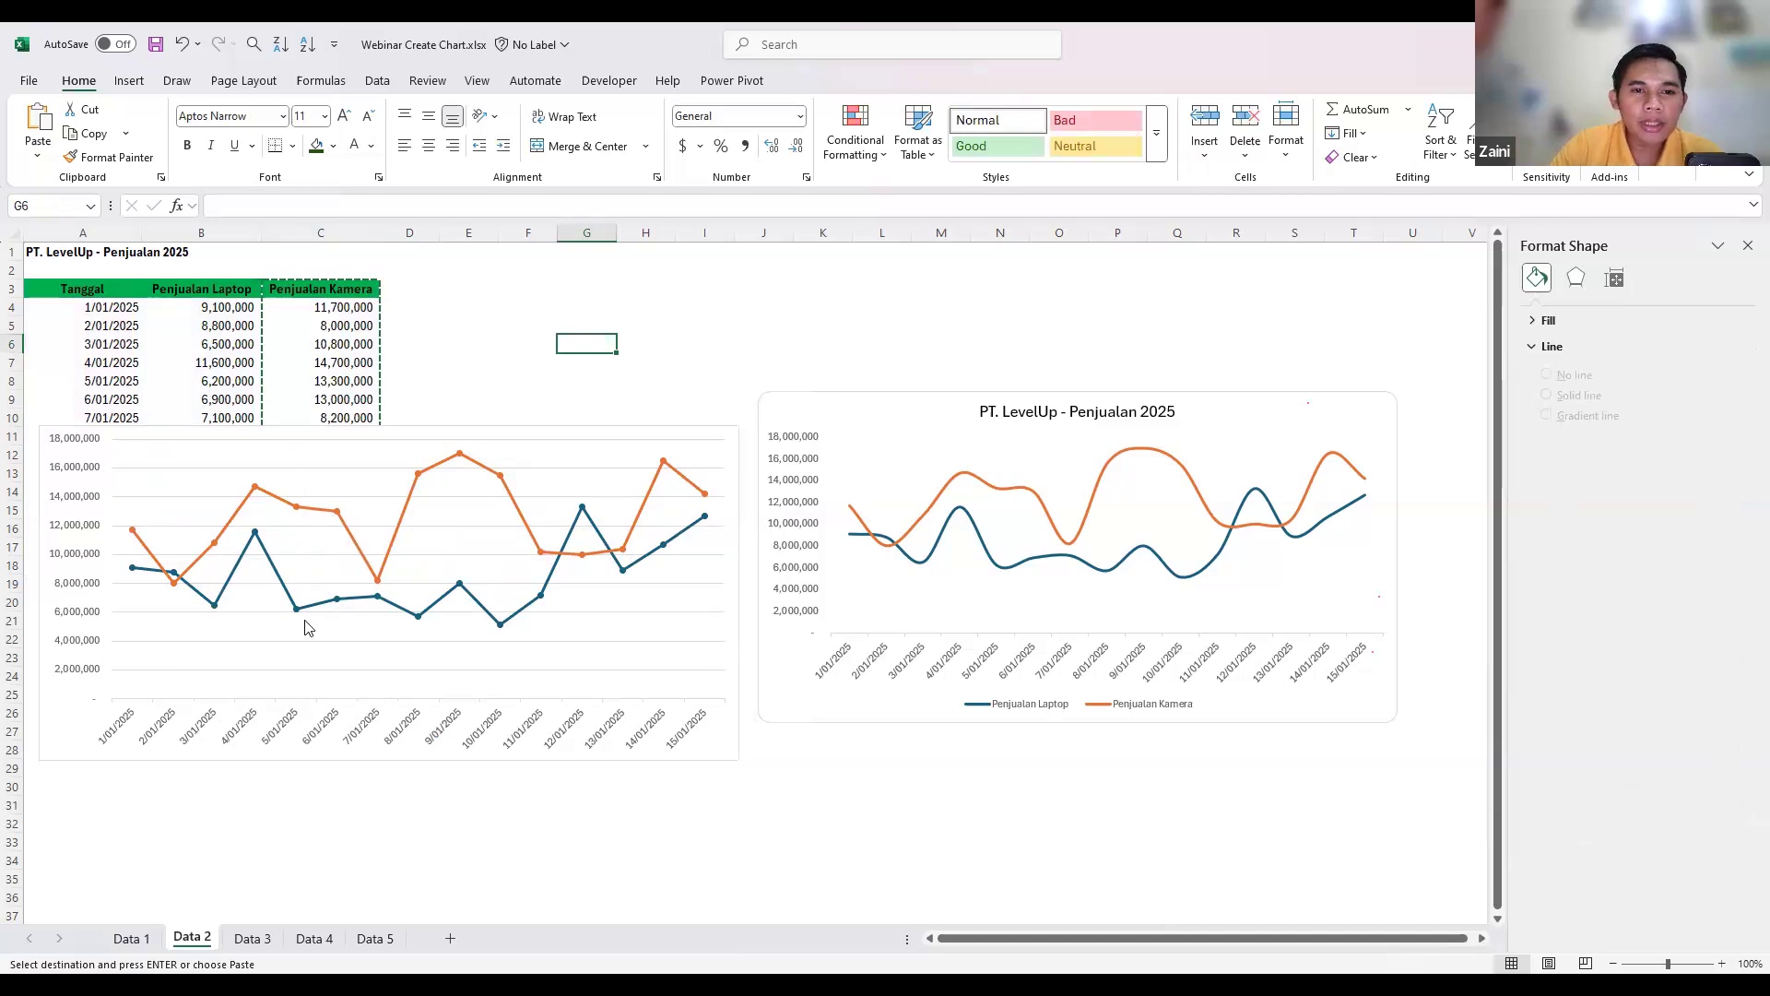
# - Add a legend to the two-line chart and place it at the bottom
pyautogui.click(738, 447)
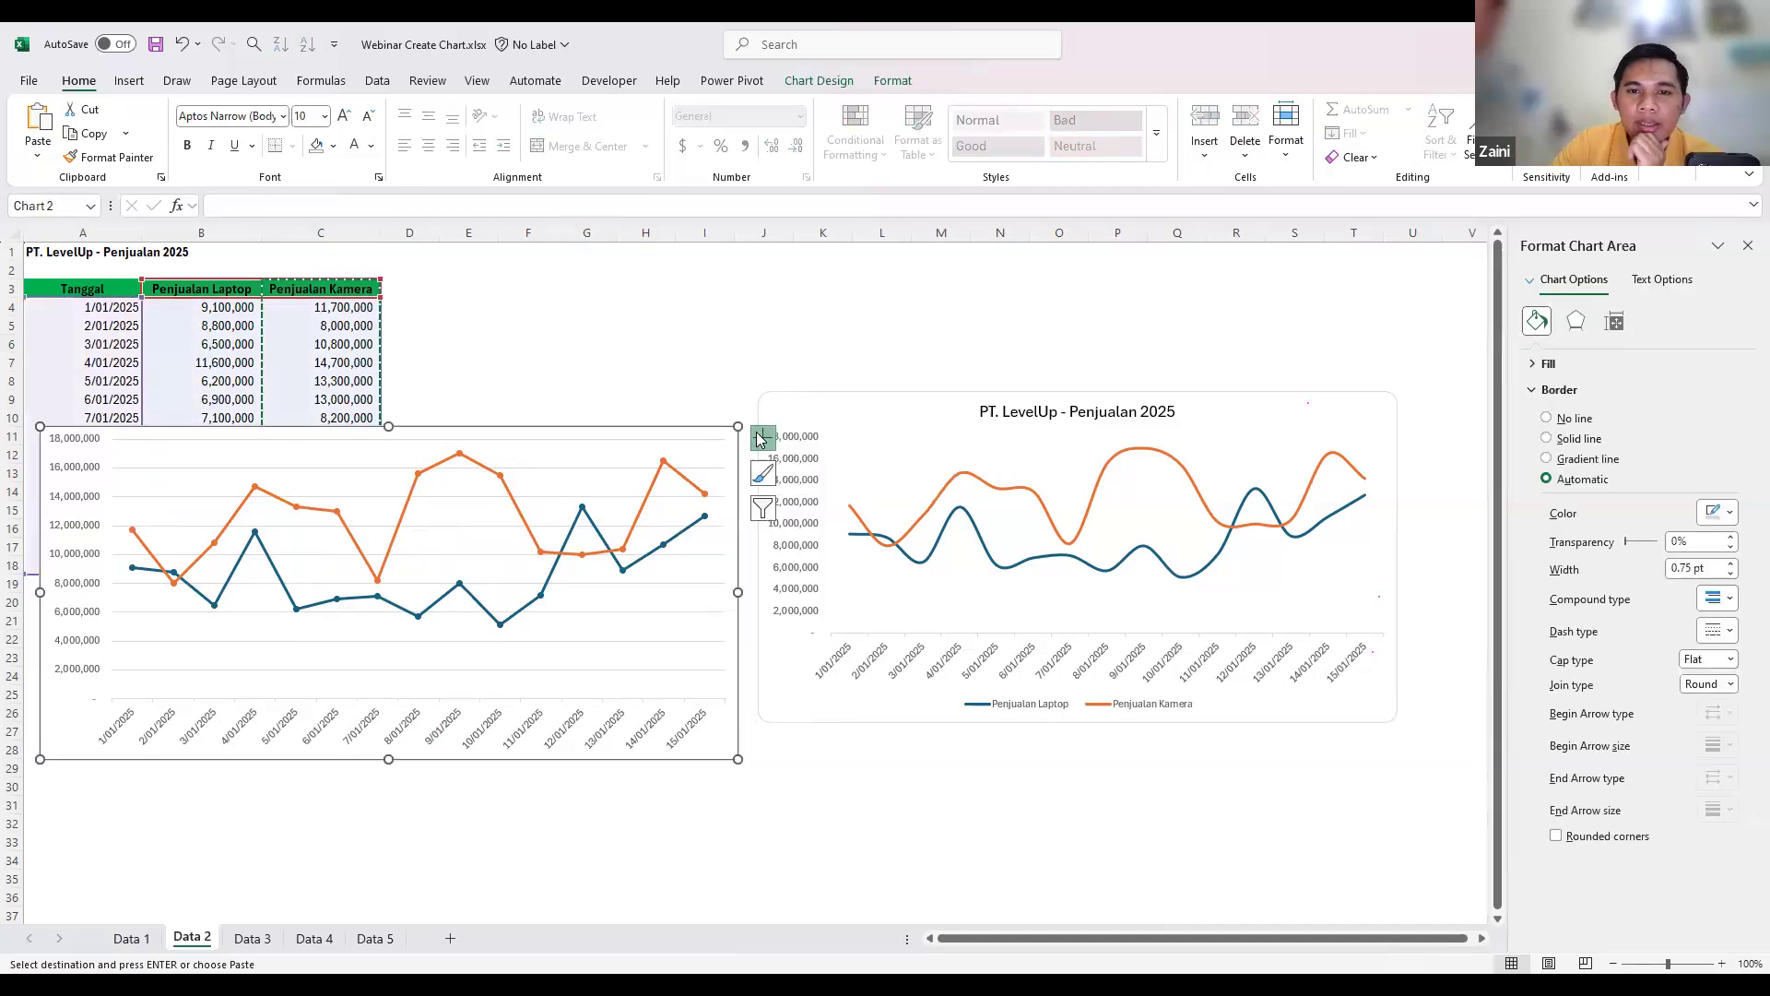
pyautogui.click(761, 438)
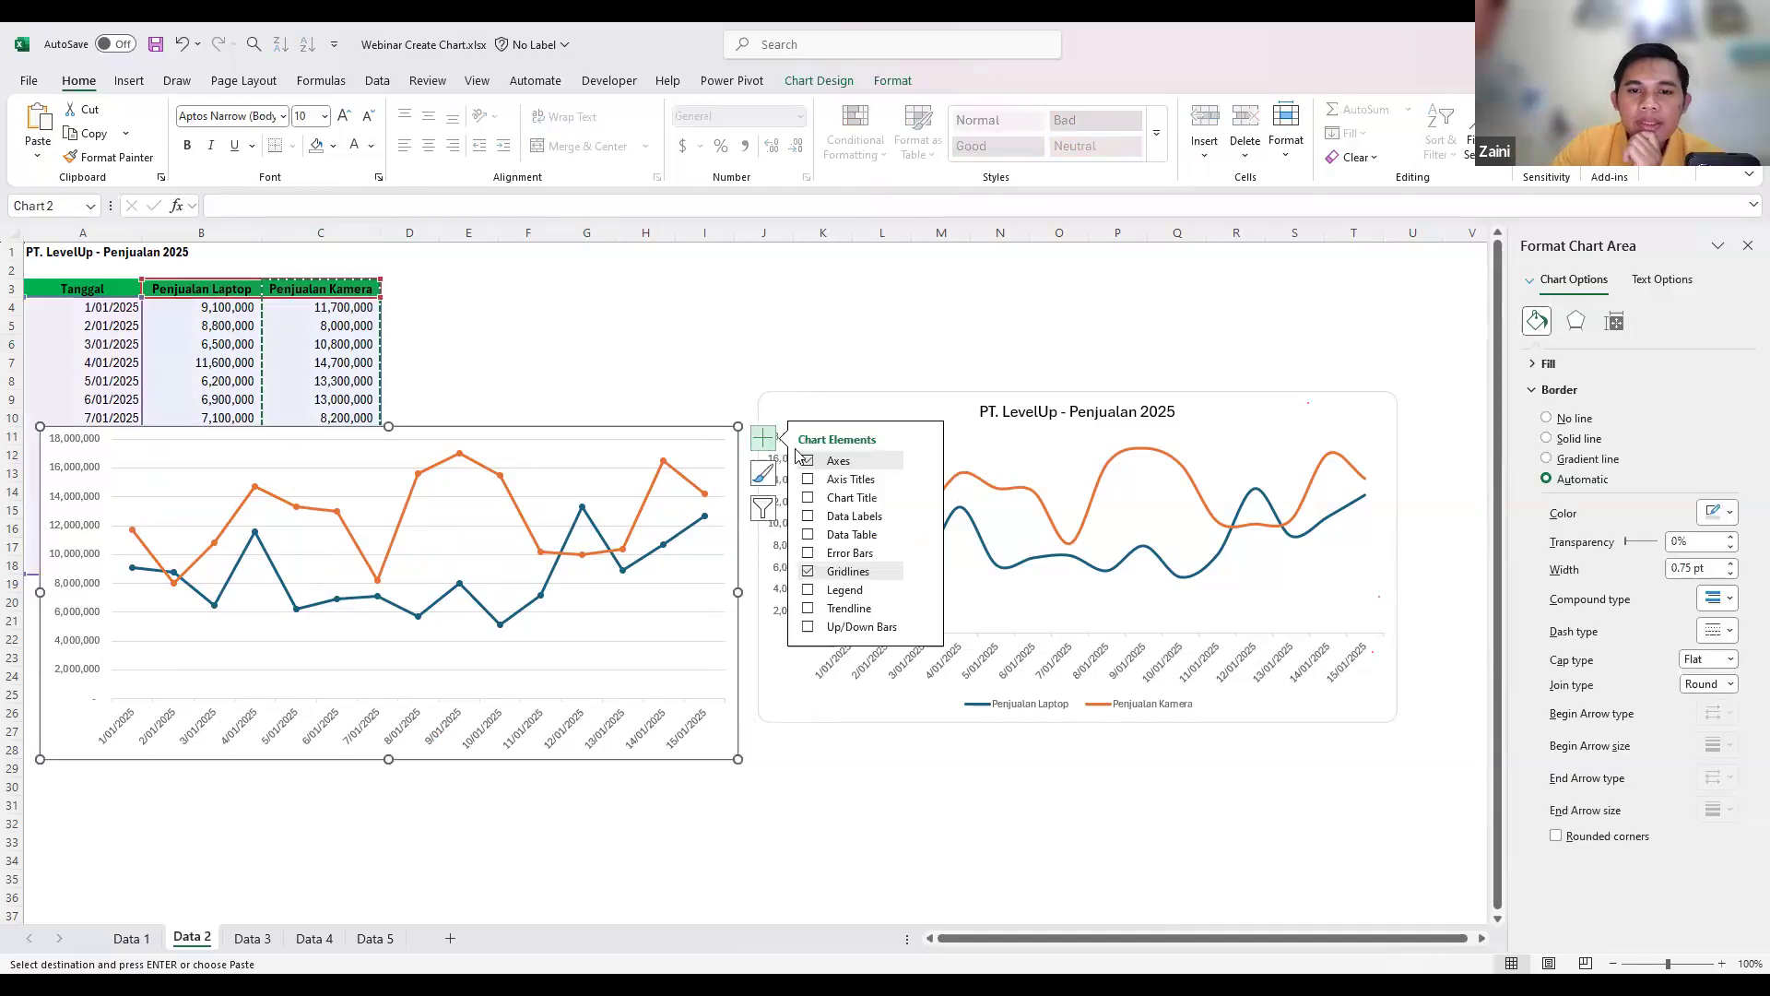
pyautogui.click(808, 591)
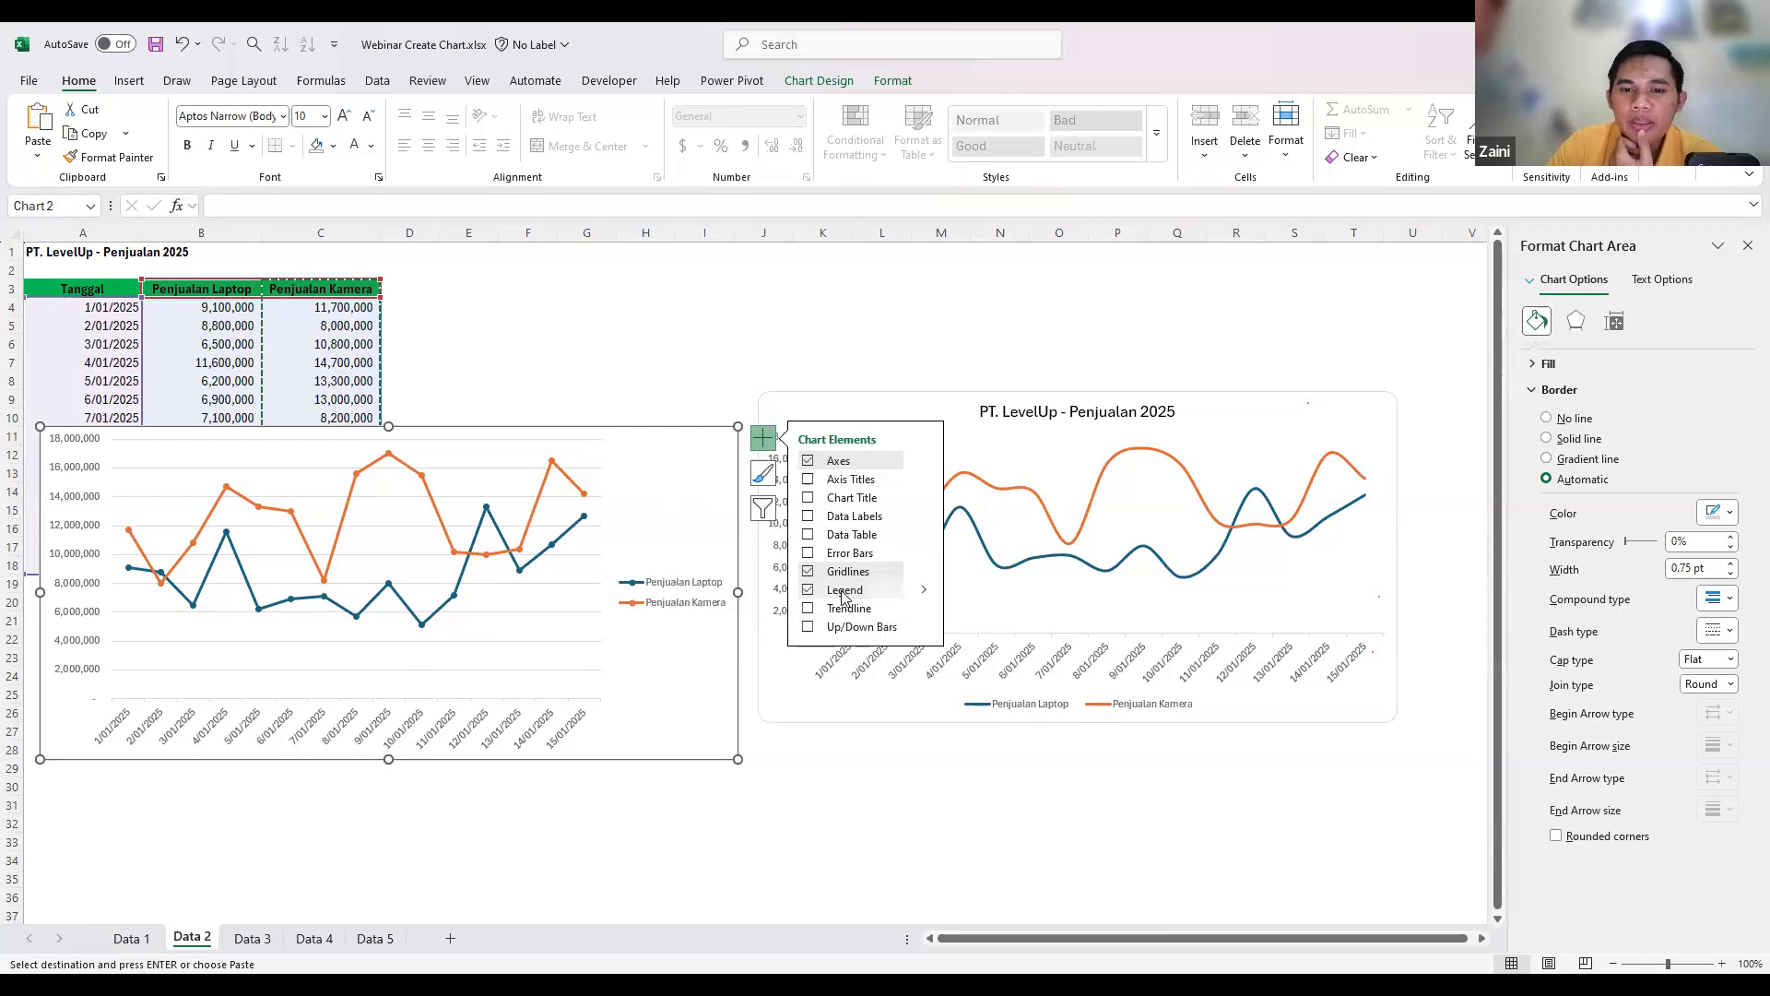
pyautogui.click(923, 593)
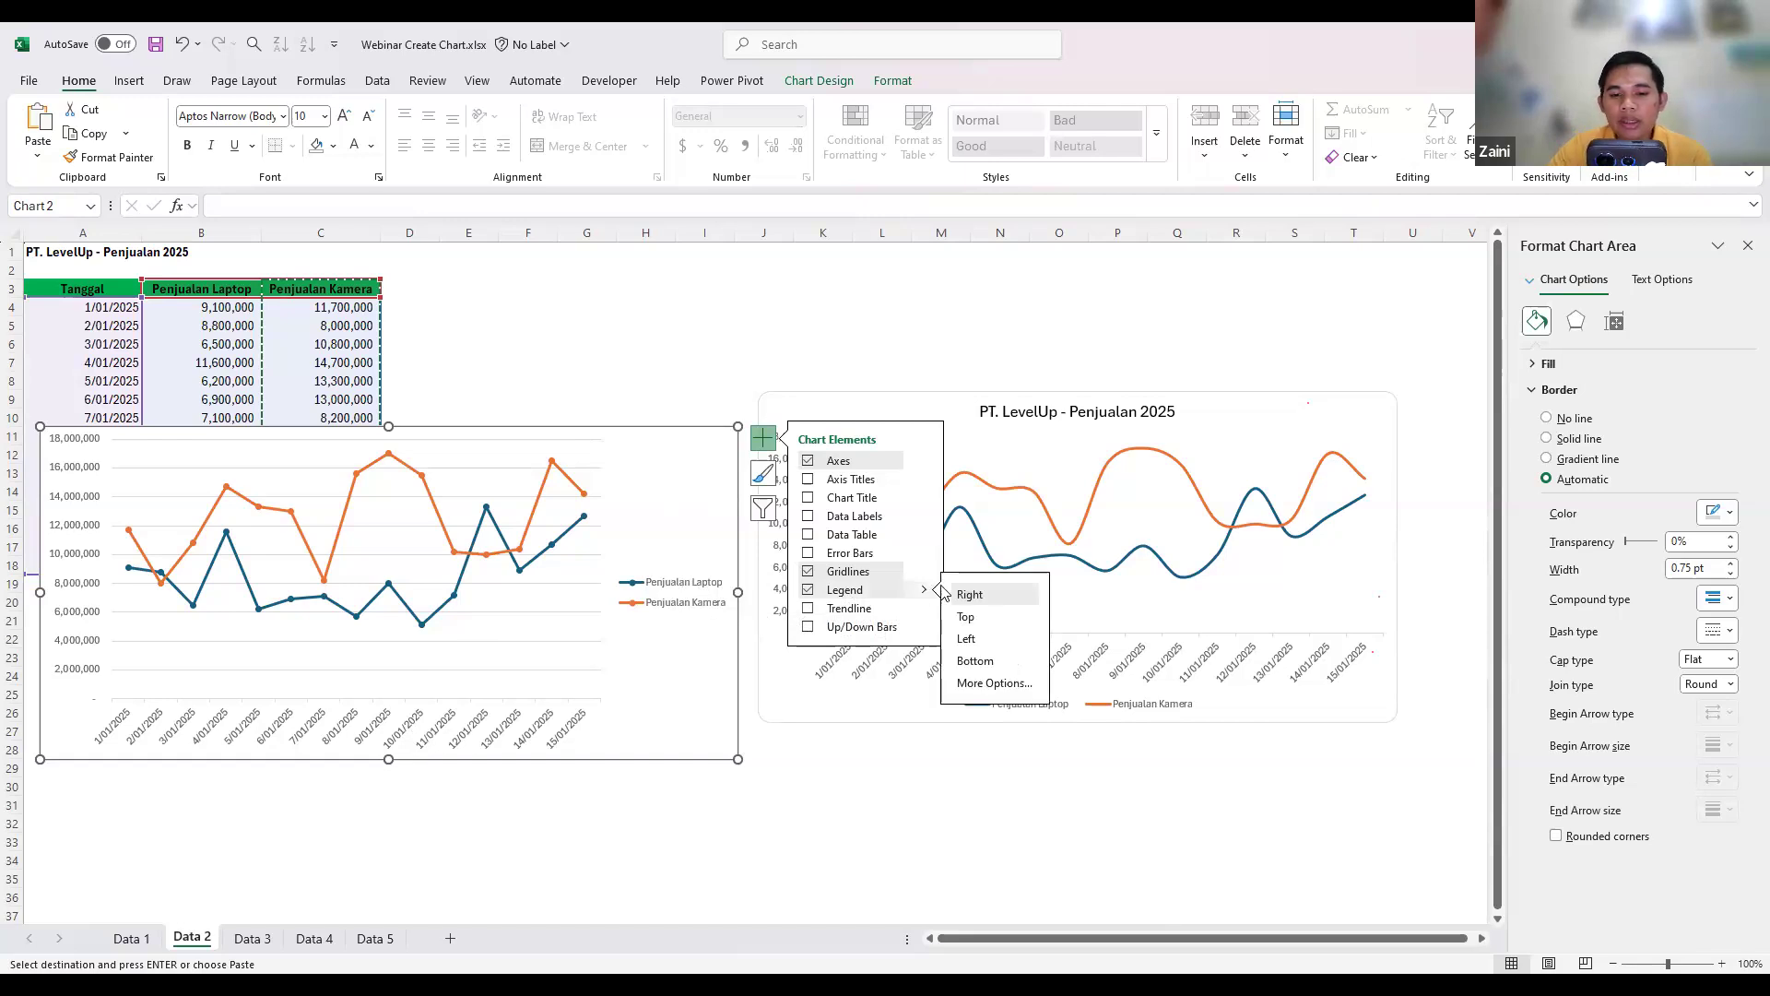
pyautogui.click(976, 661)
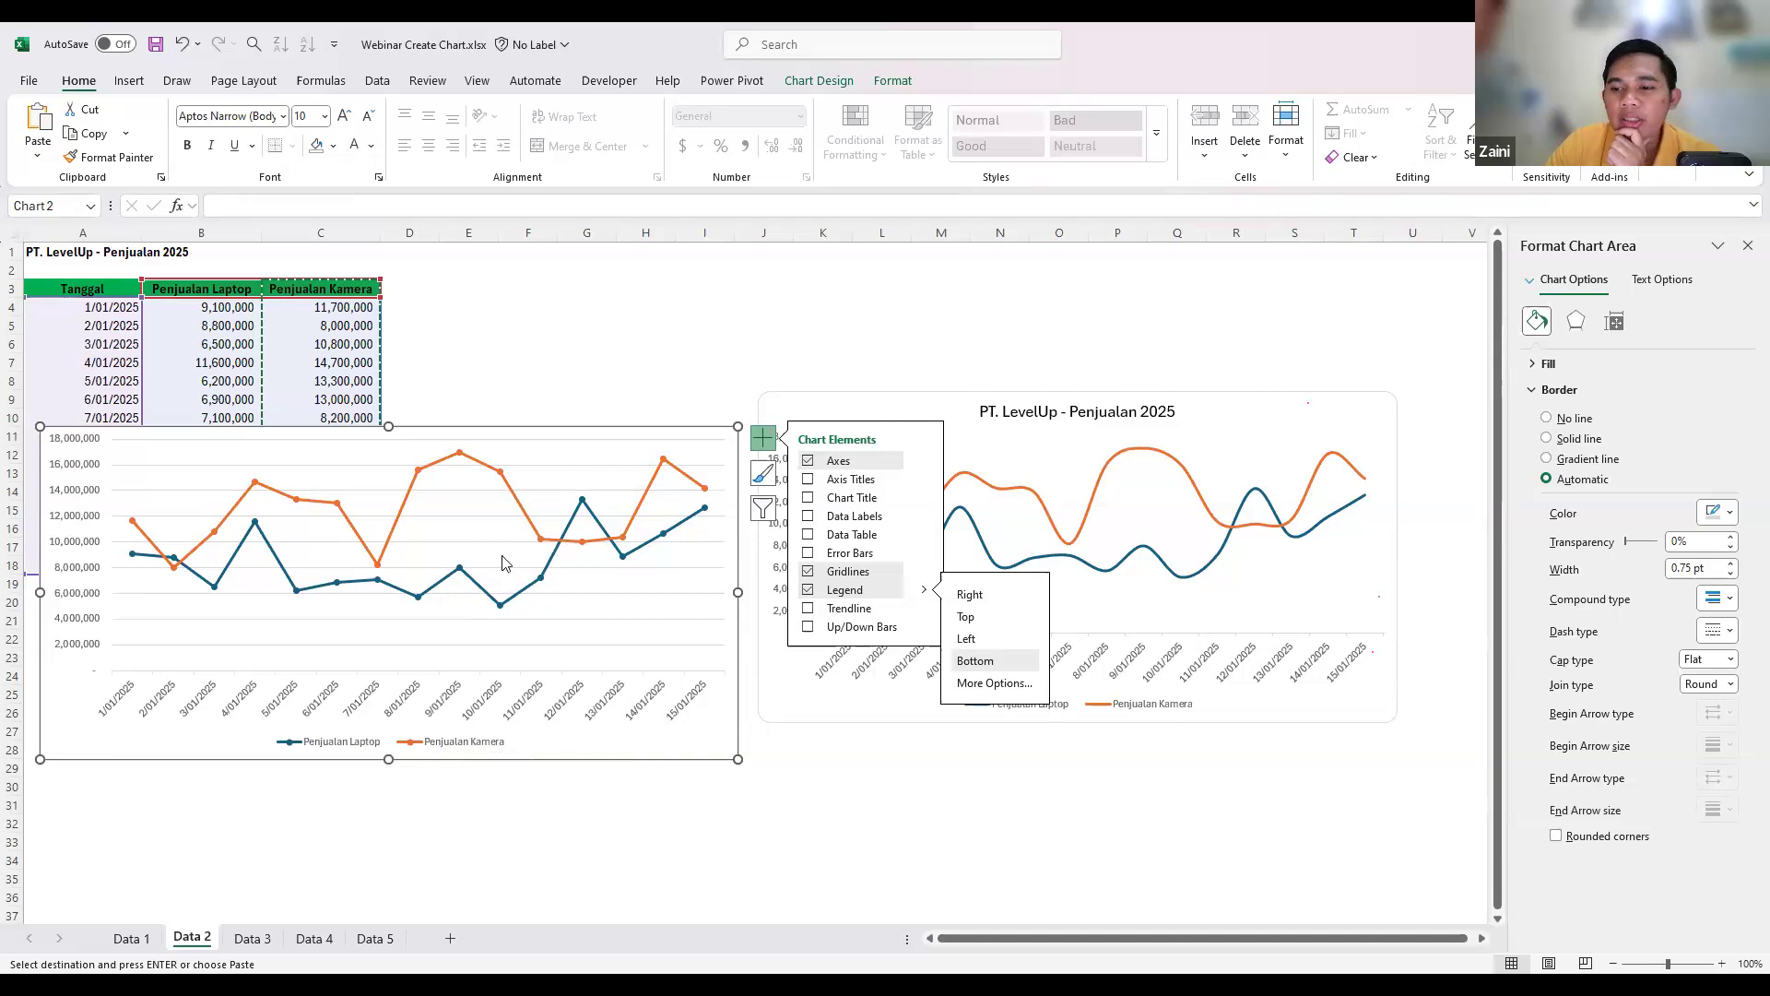
pyautogui.click(769, 787)
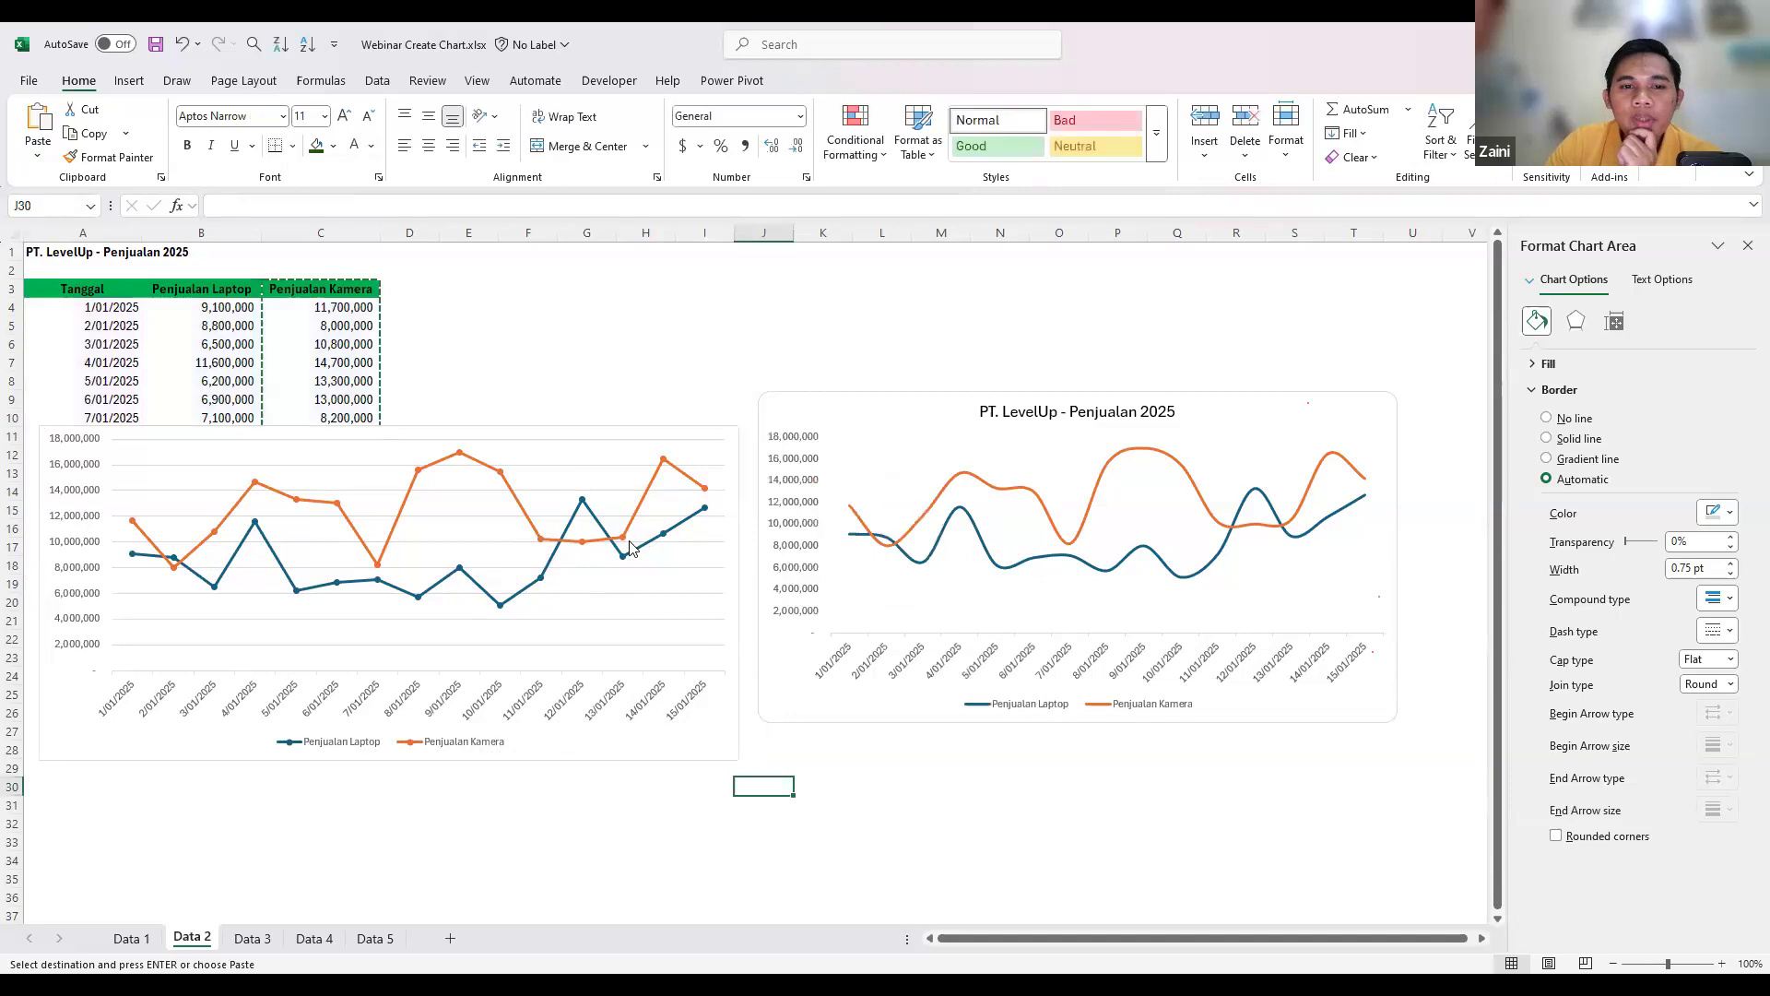
# - Delete the horizontal major gridlines from the two-line chart
pyautogui.click(501, 475)
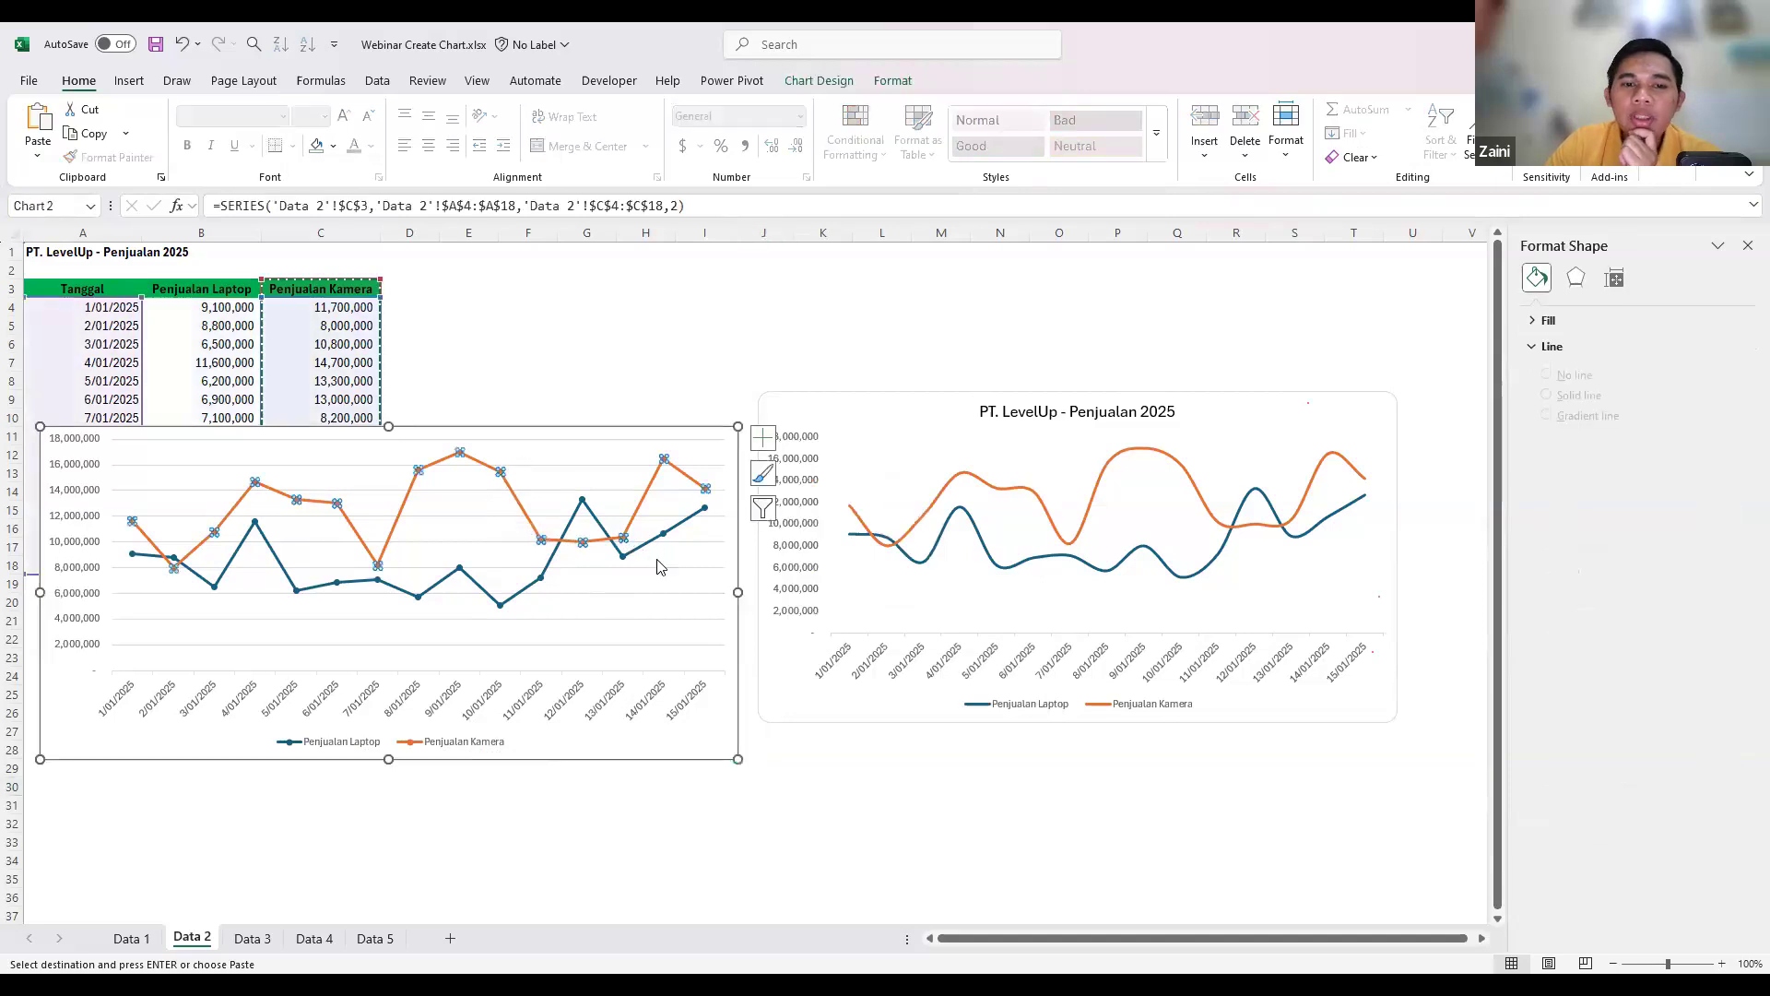
pyautogui.click(594, 618)
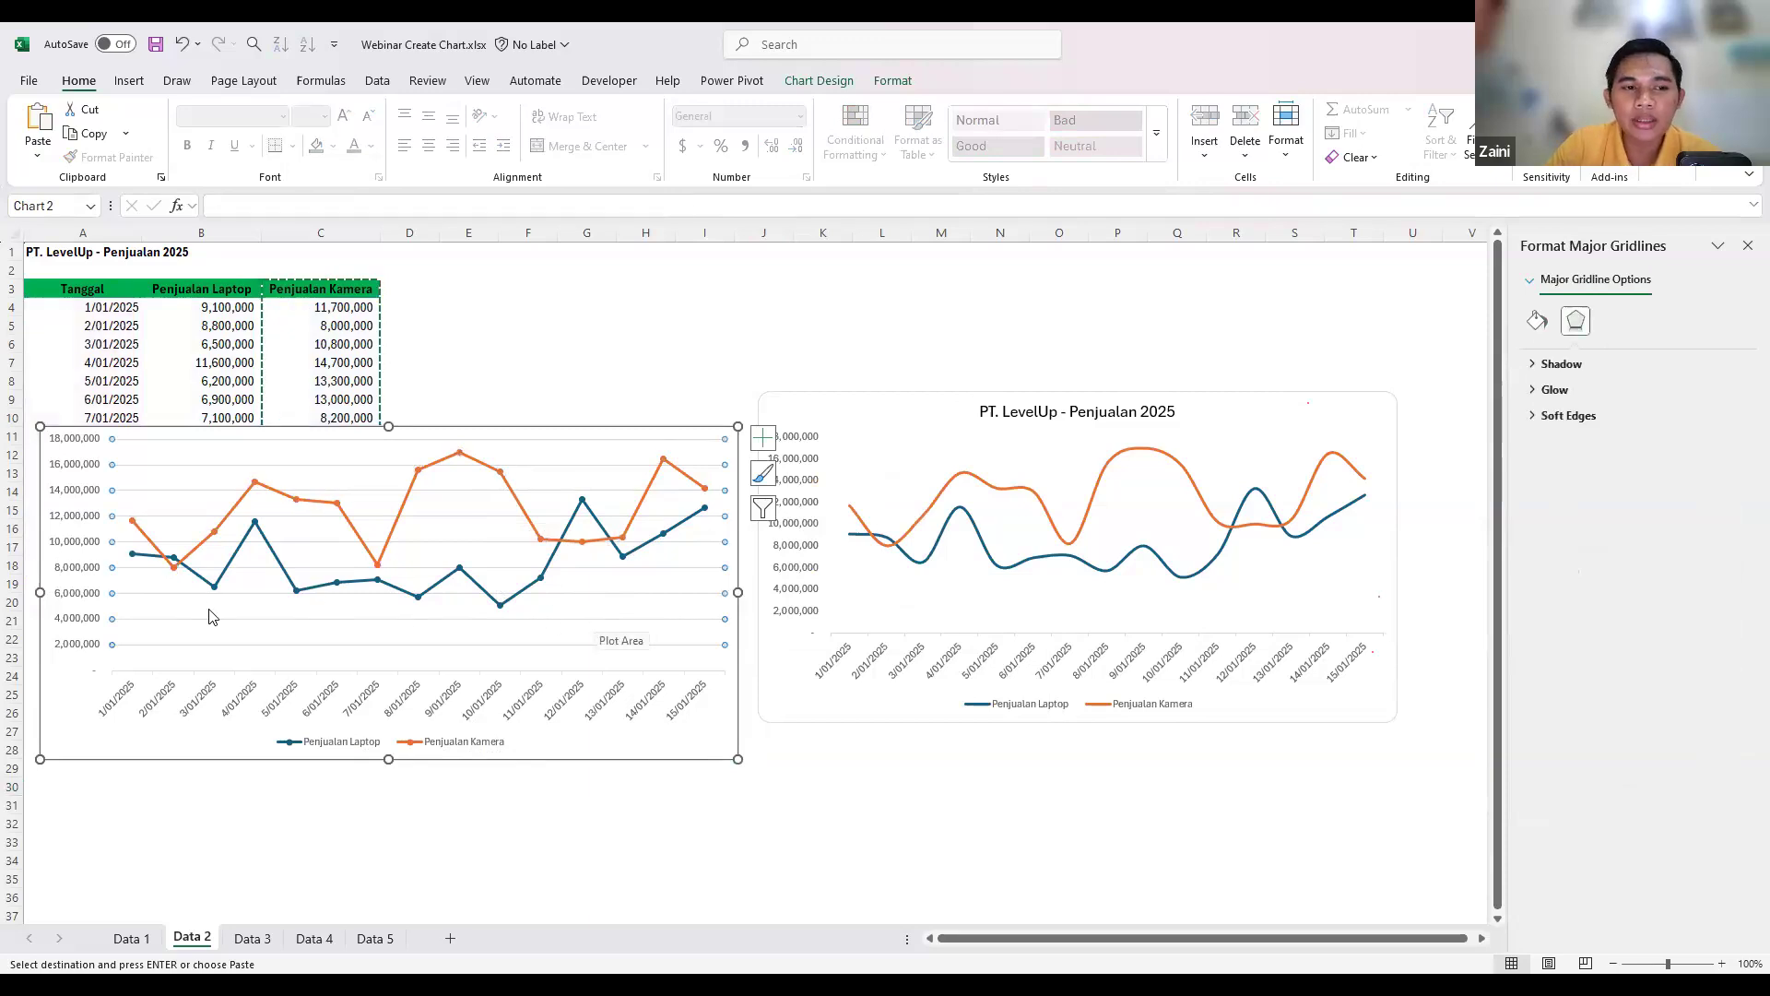
pyautogui.click(452, 647)
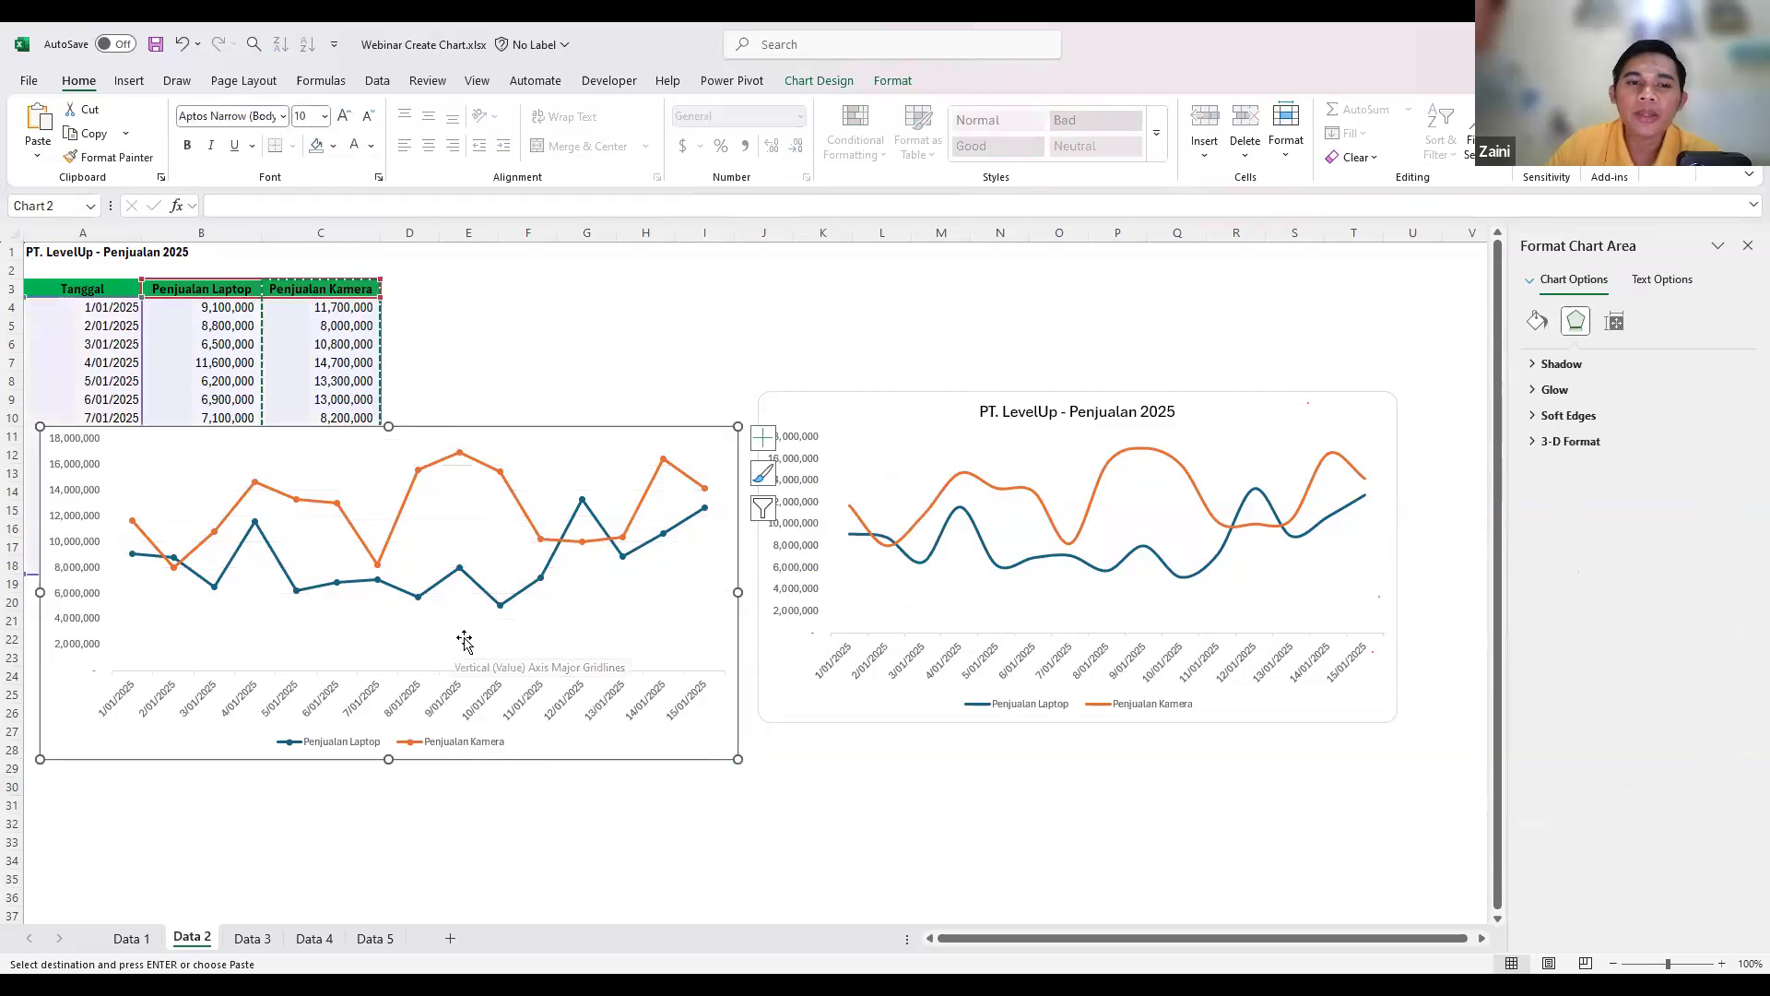
pyautogui.click(645, 347)
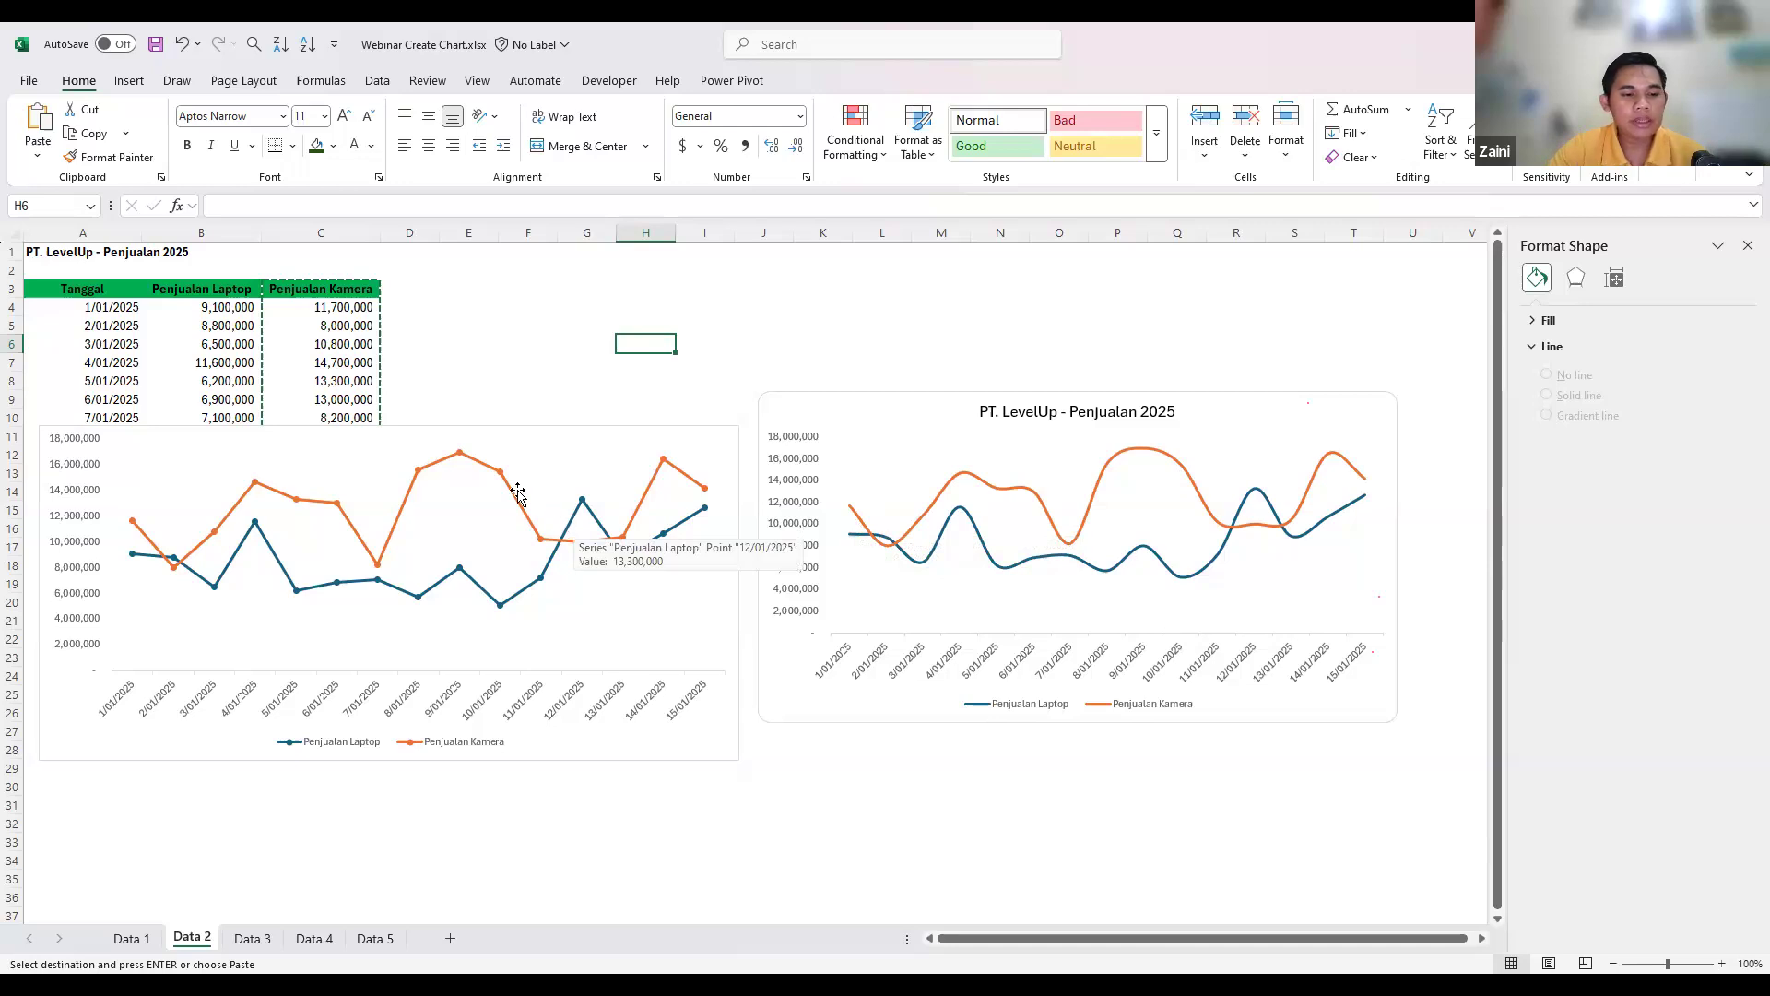
# - Turn on smoothed lines for both the Penjualan Kamera and Penjualan Laptop series in the two-line chart
pyautogui.click(492, 472)
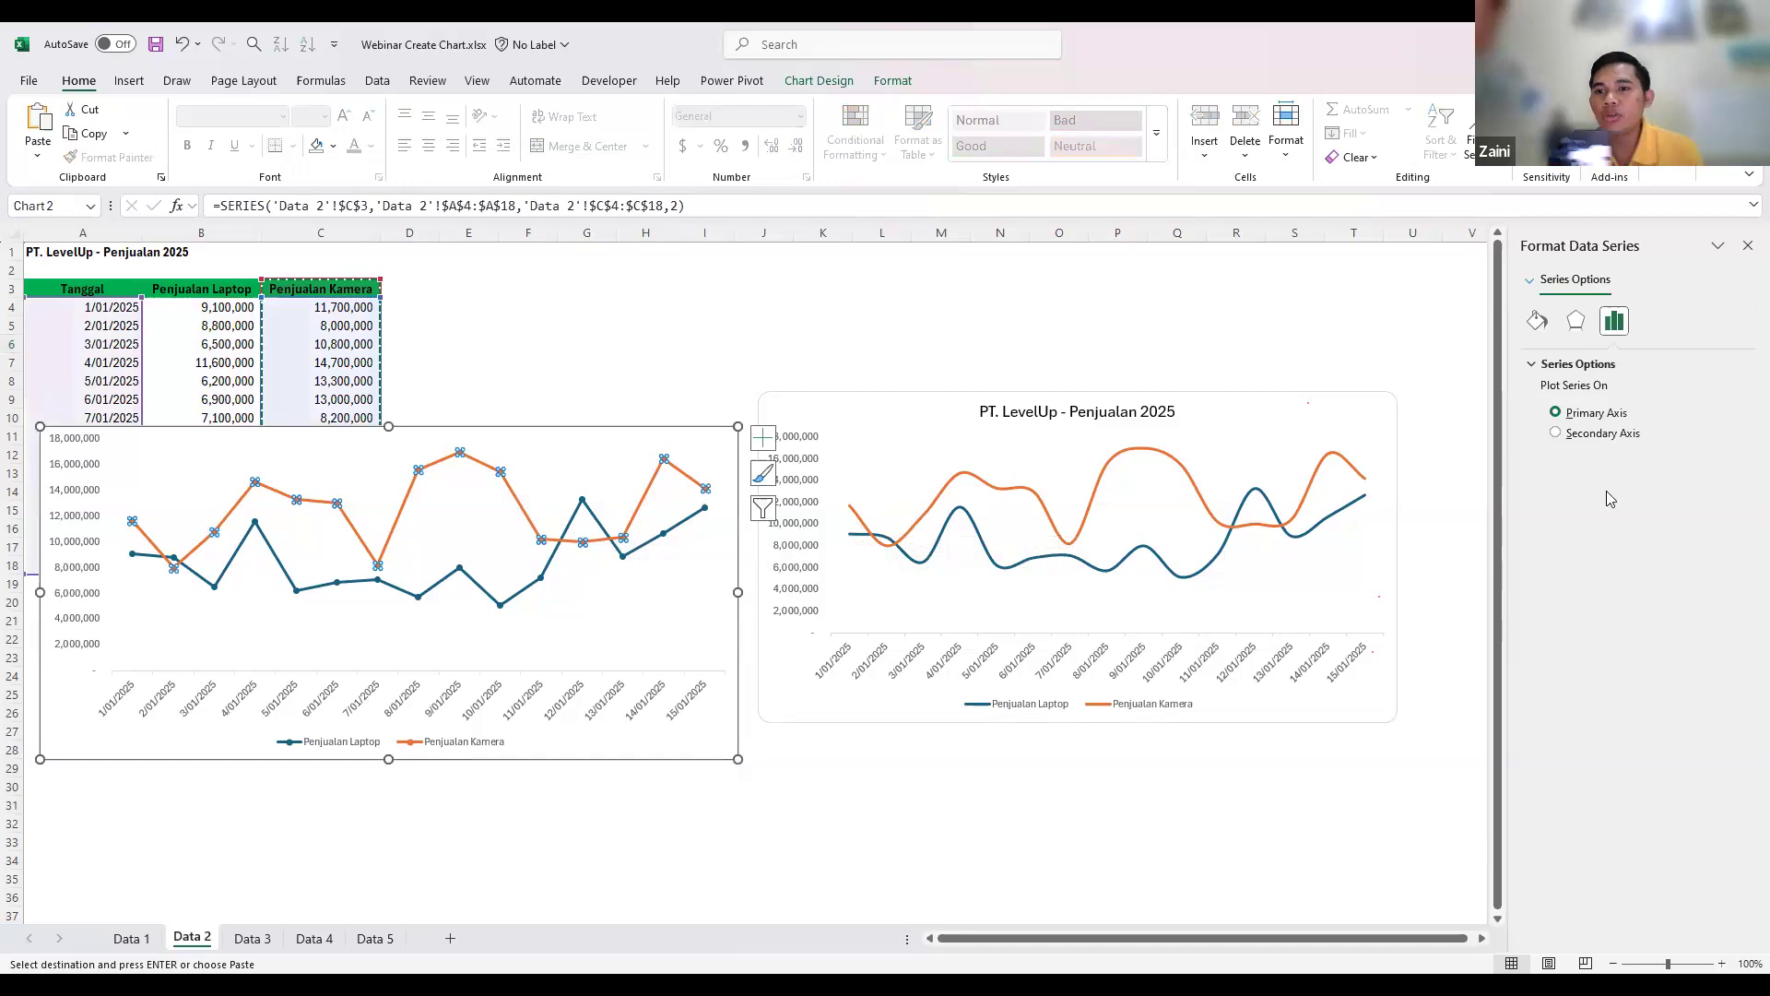
pyautogui.click(1537, 321)
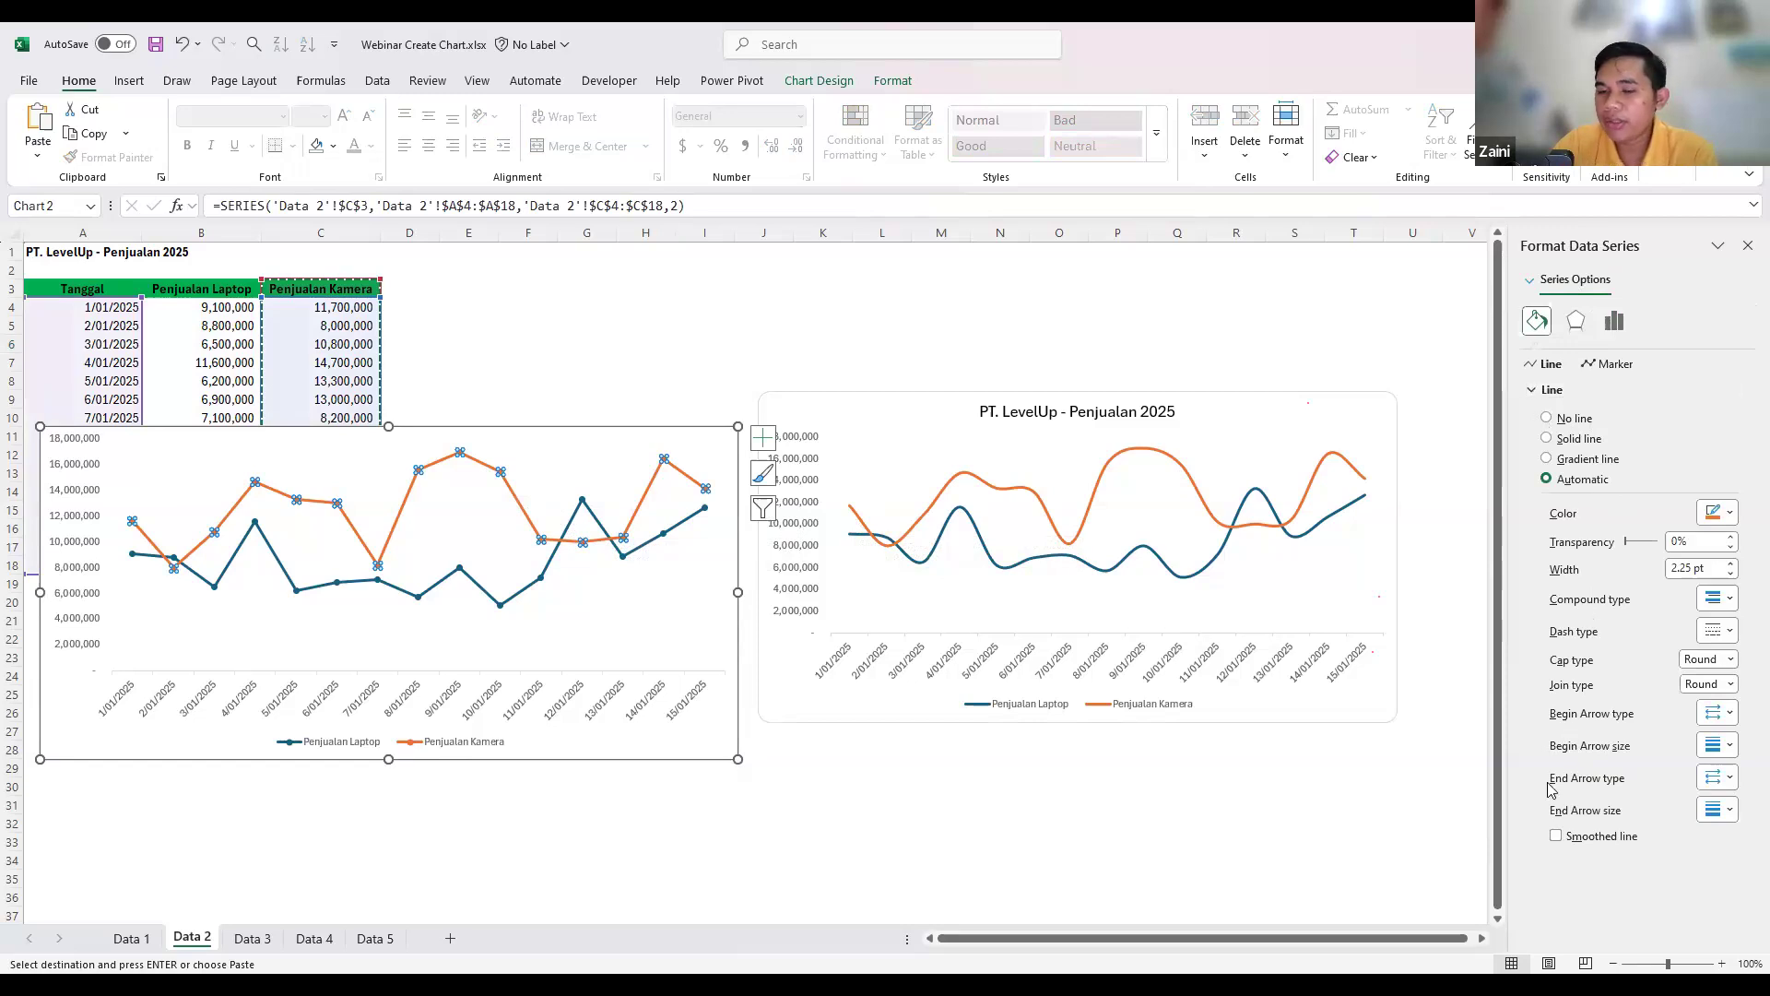
pyautogui.click(1557, 838)
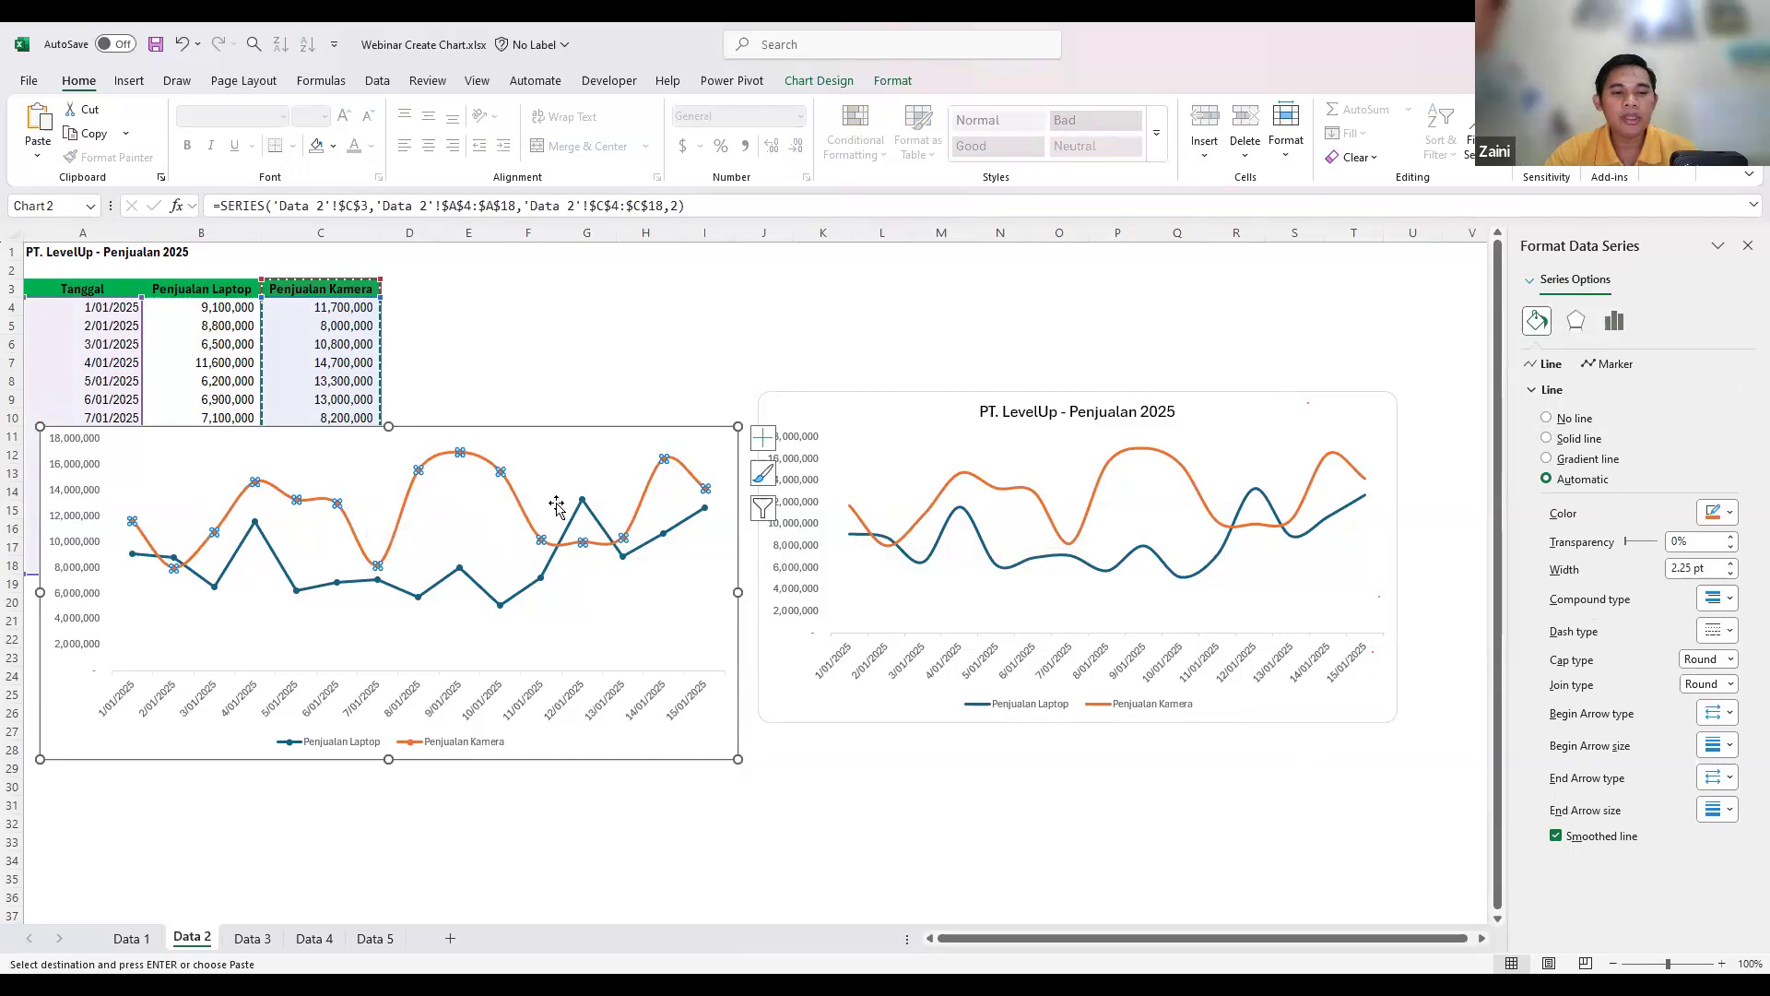
pyautogui.click(545, 572)
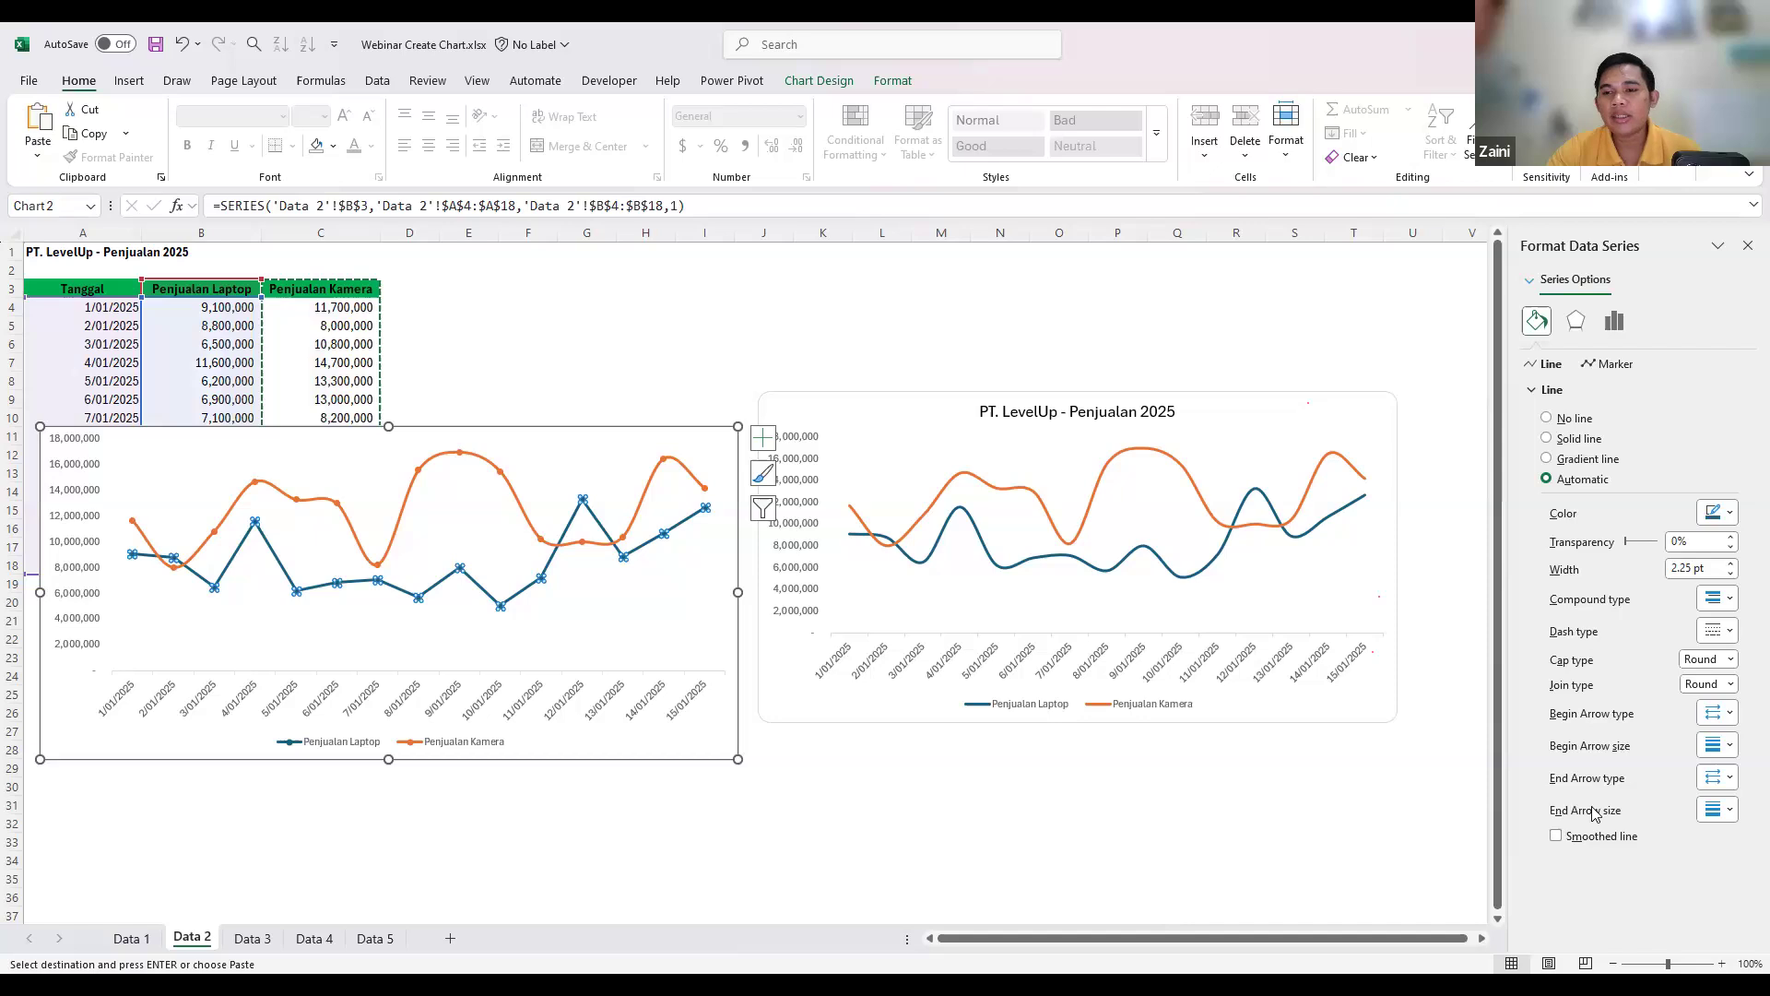
pyautogui.click(1556, 836)
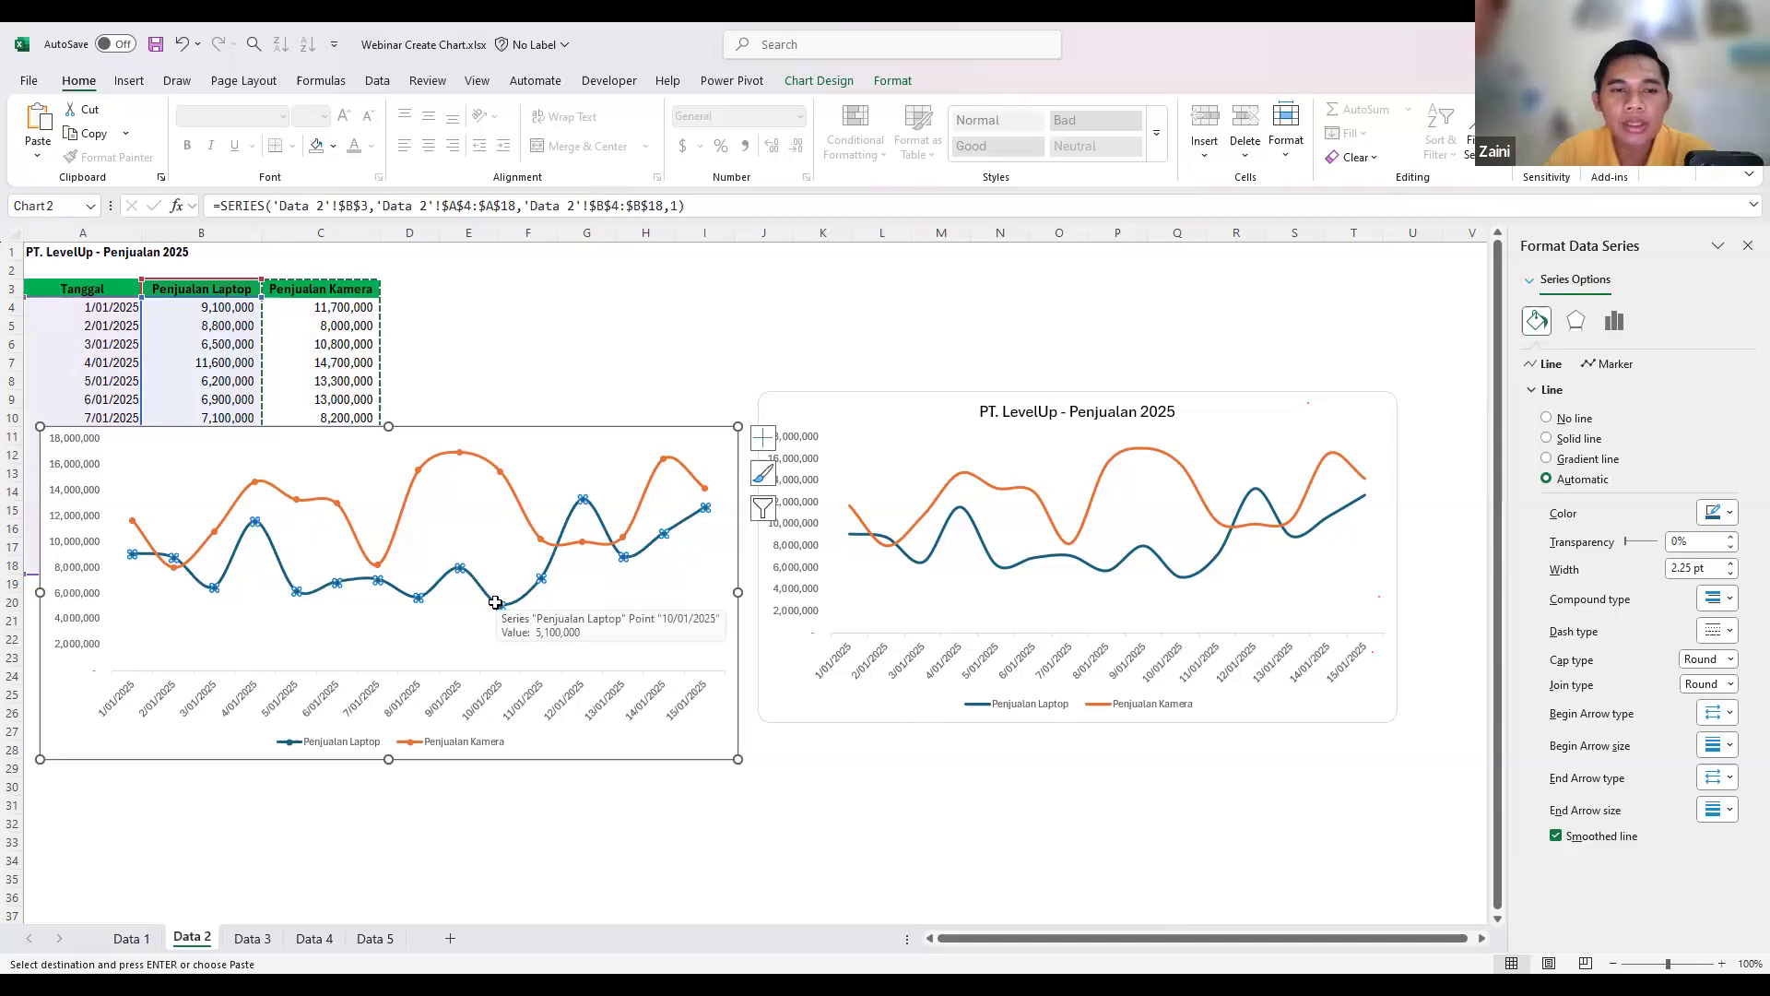
pyautogui.click(603, 358)
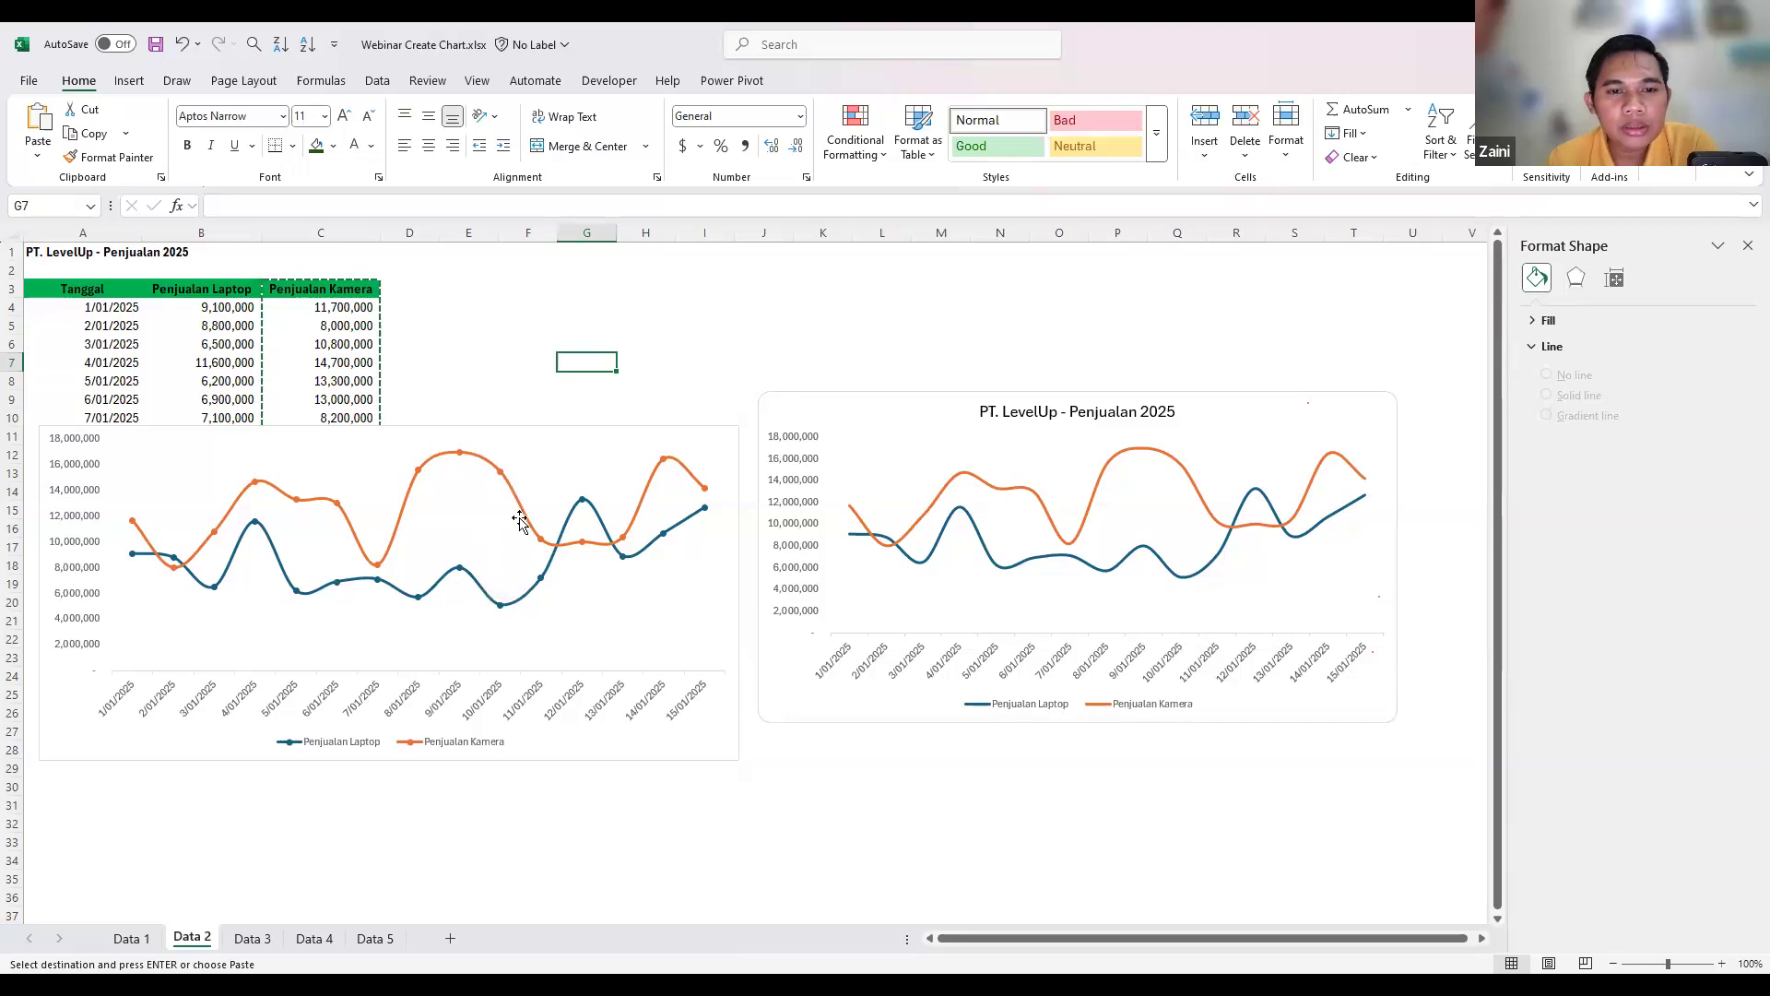
pyautogui.click(729, 427)
pyautogui.click(86, 452)
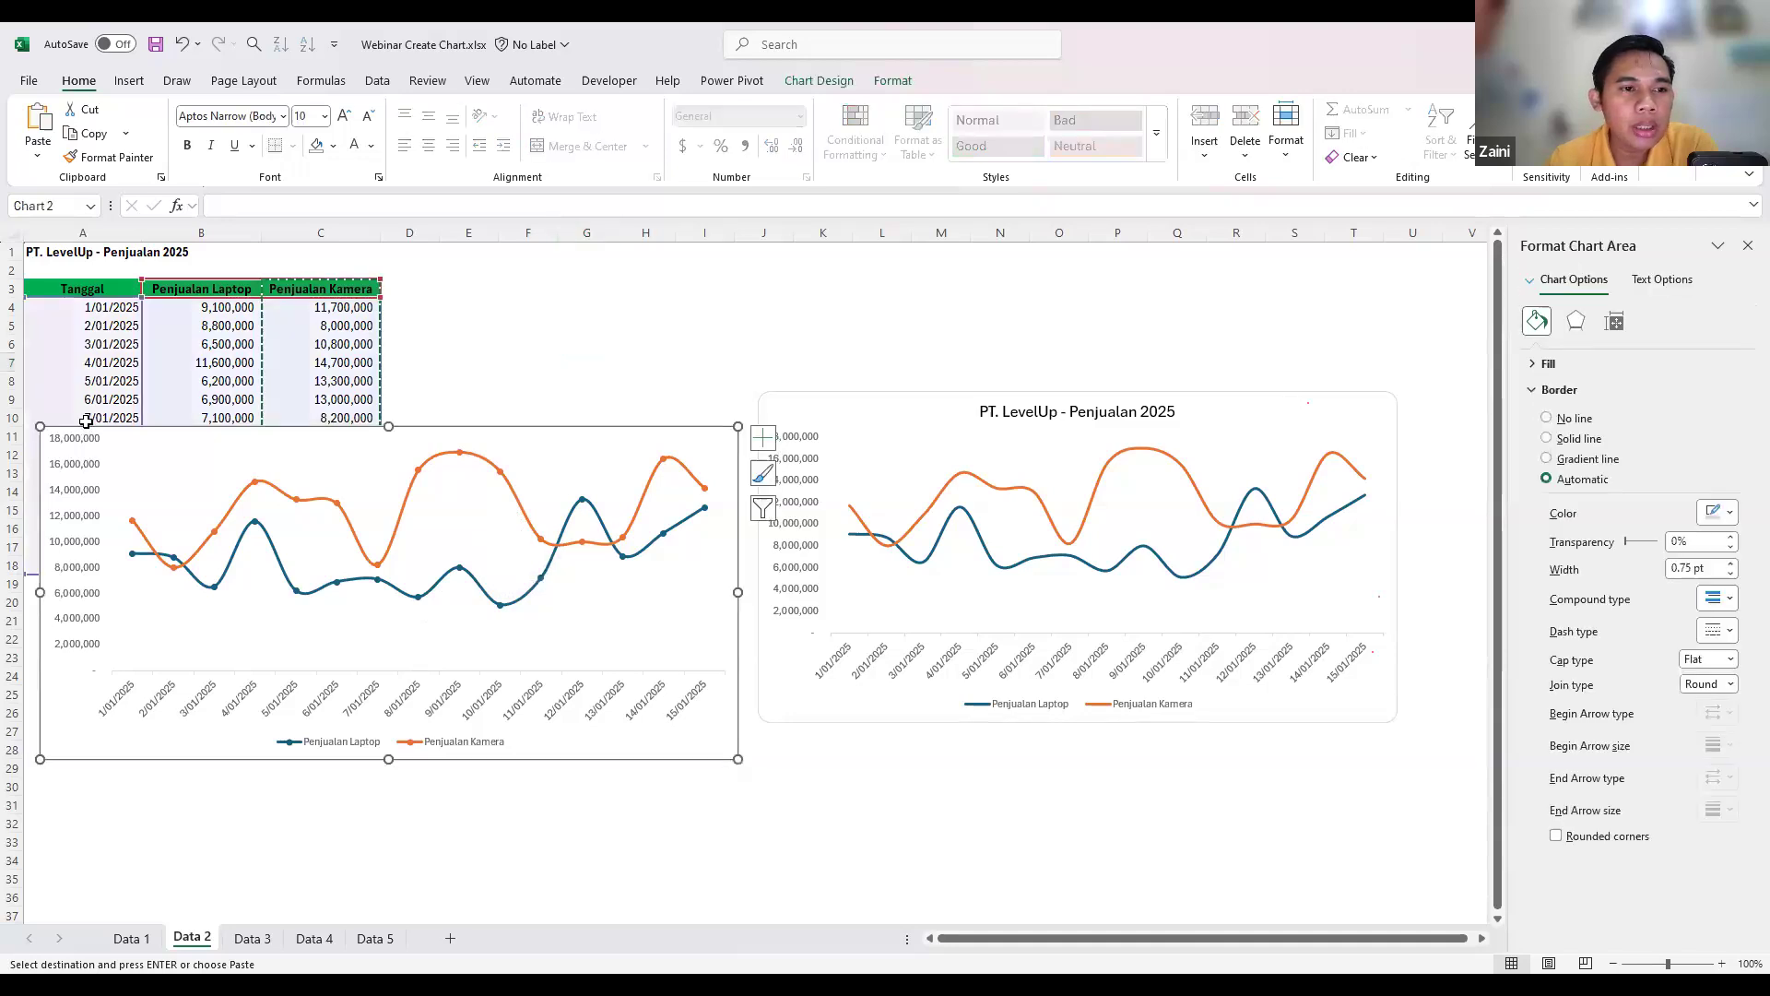
pyautogui.press('Escape')
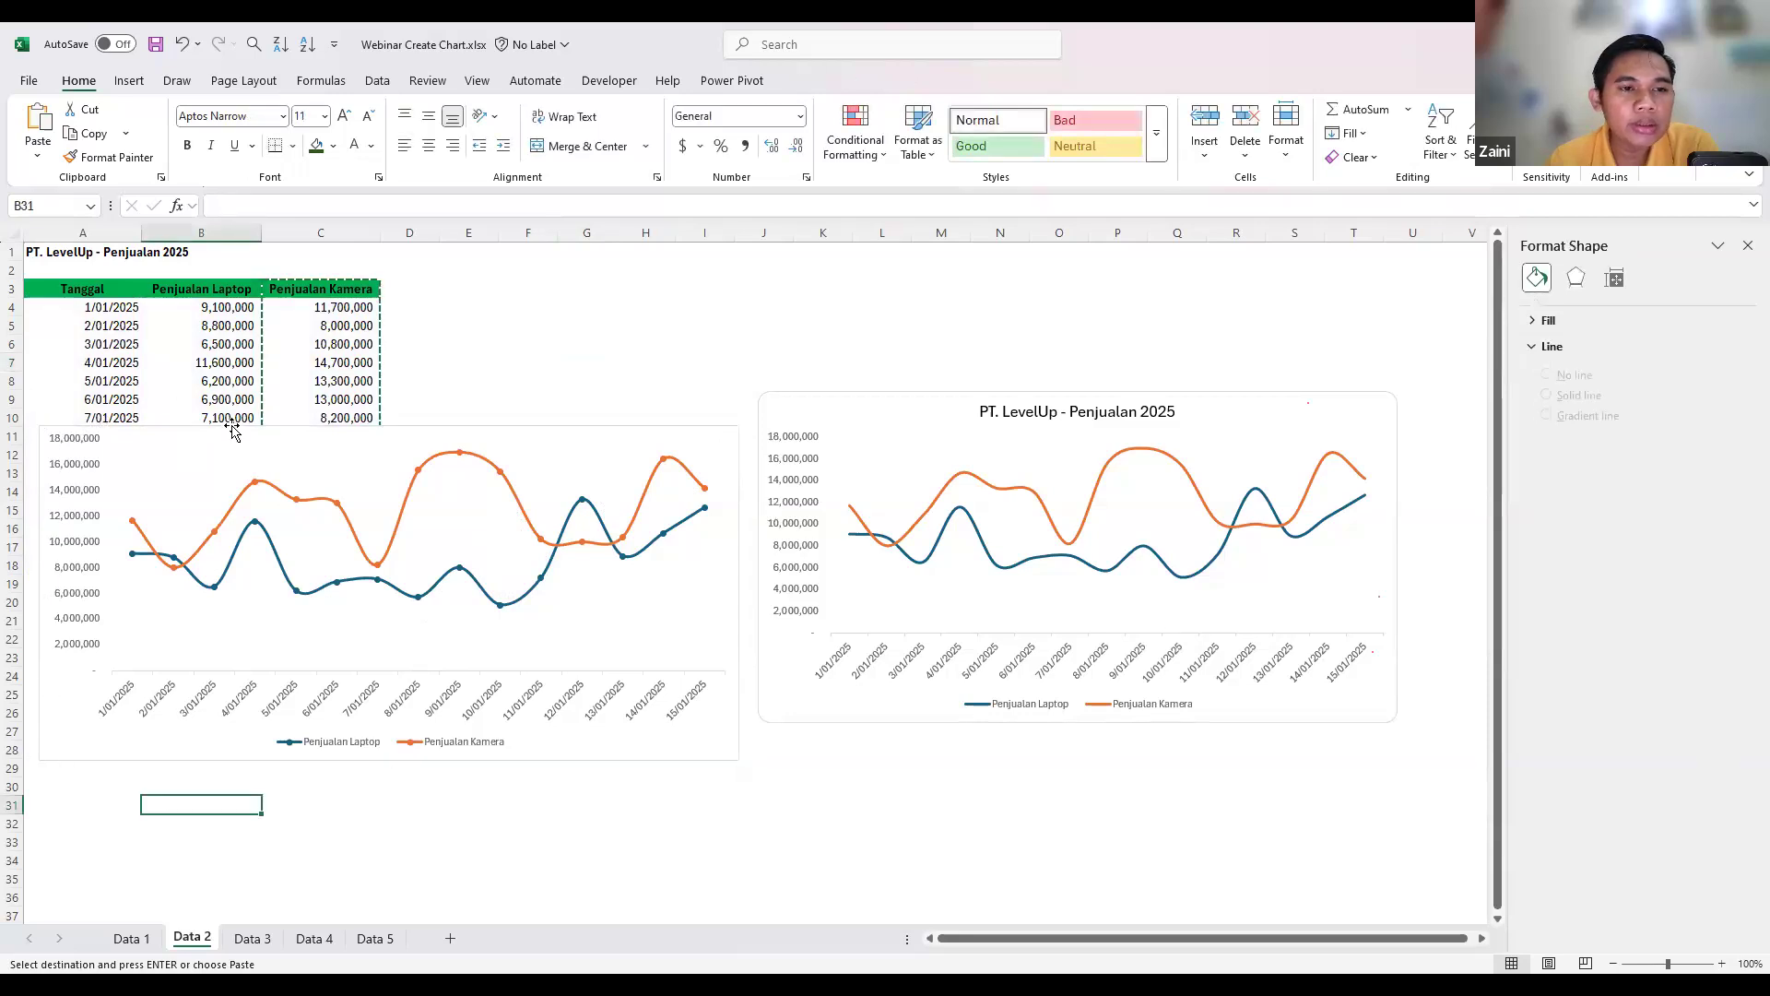
# - Give the border of the two-line chart beside the PT. LevelUp chart rounded corners
pyautogui.click(410, 451)
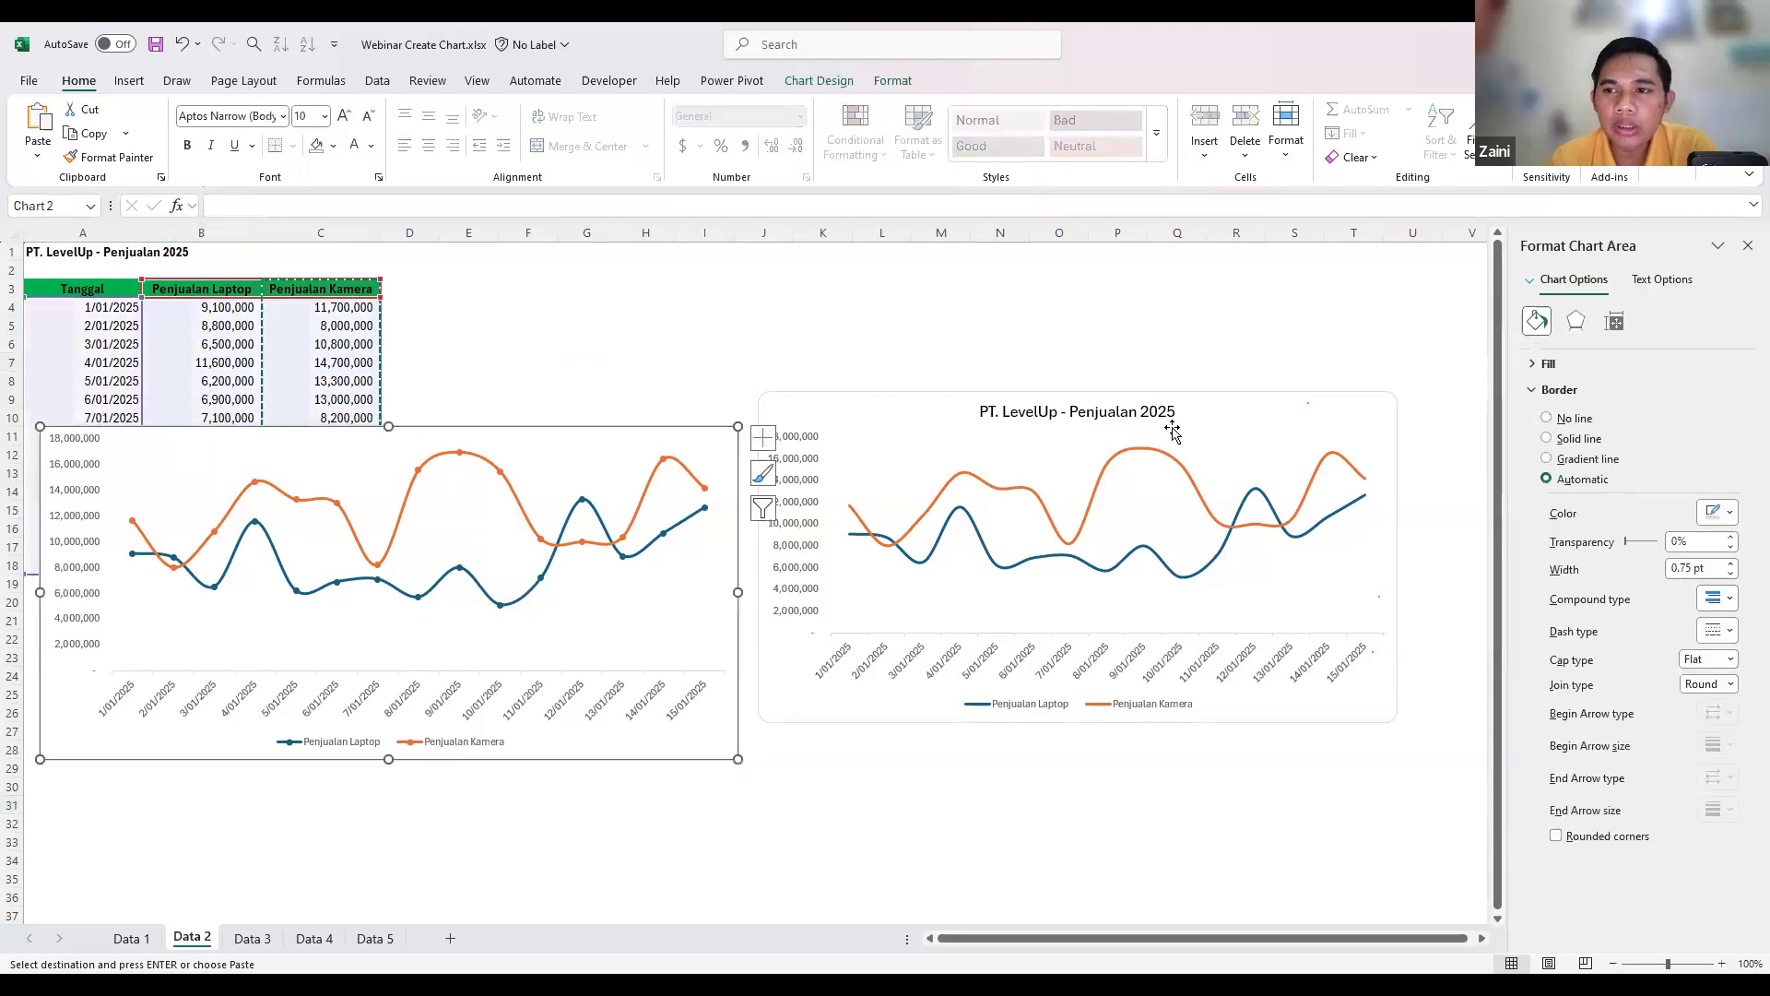
pyautogui.click(1558, 837)
pyautogui.click(490, 376)
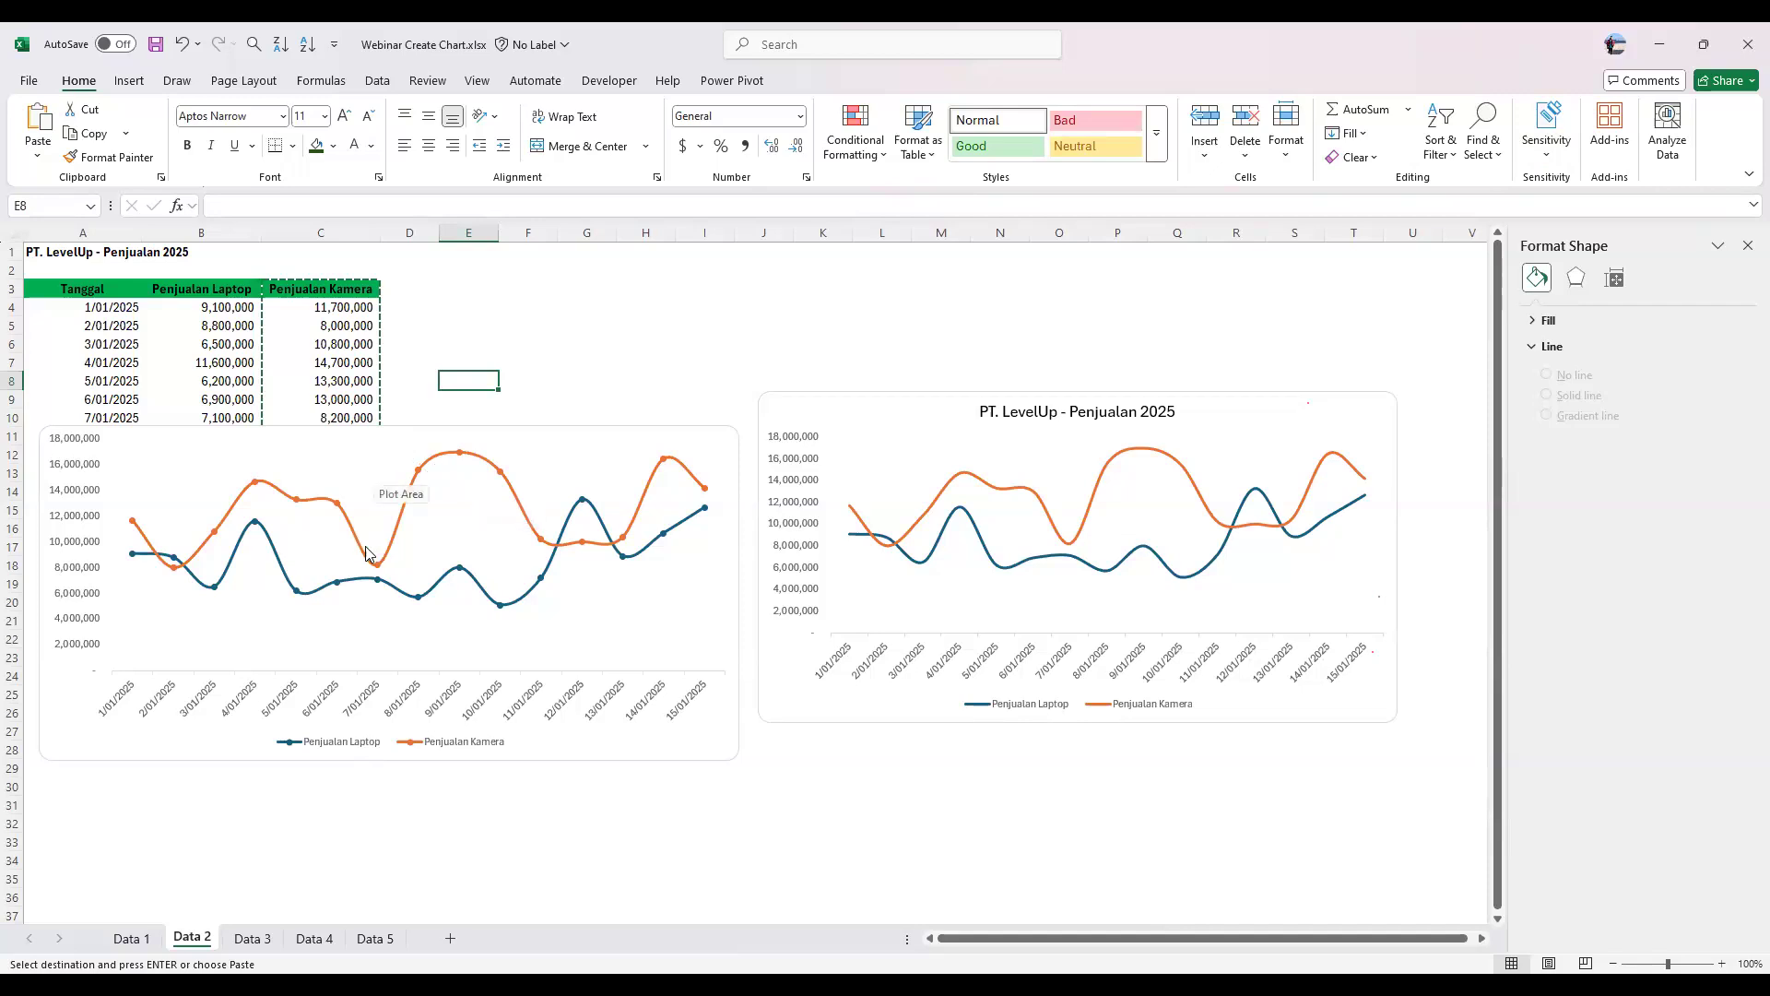
# - Set the major unit of the two-line chart's vertical axis to 5000000
pyautogui.click(734, 447)
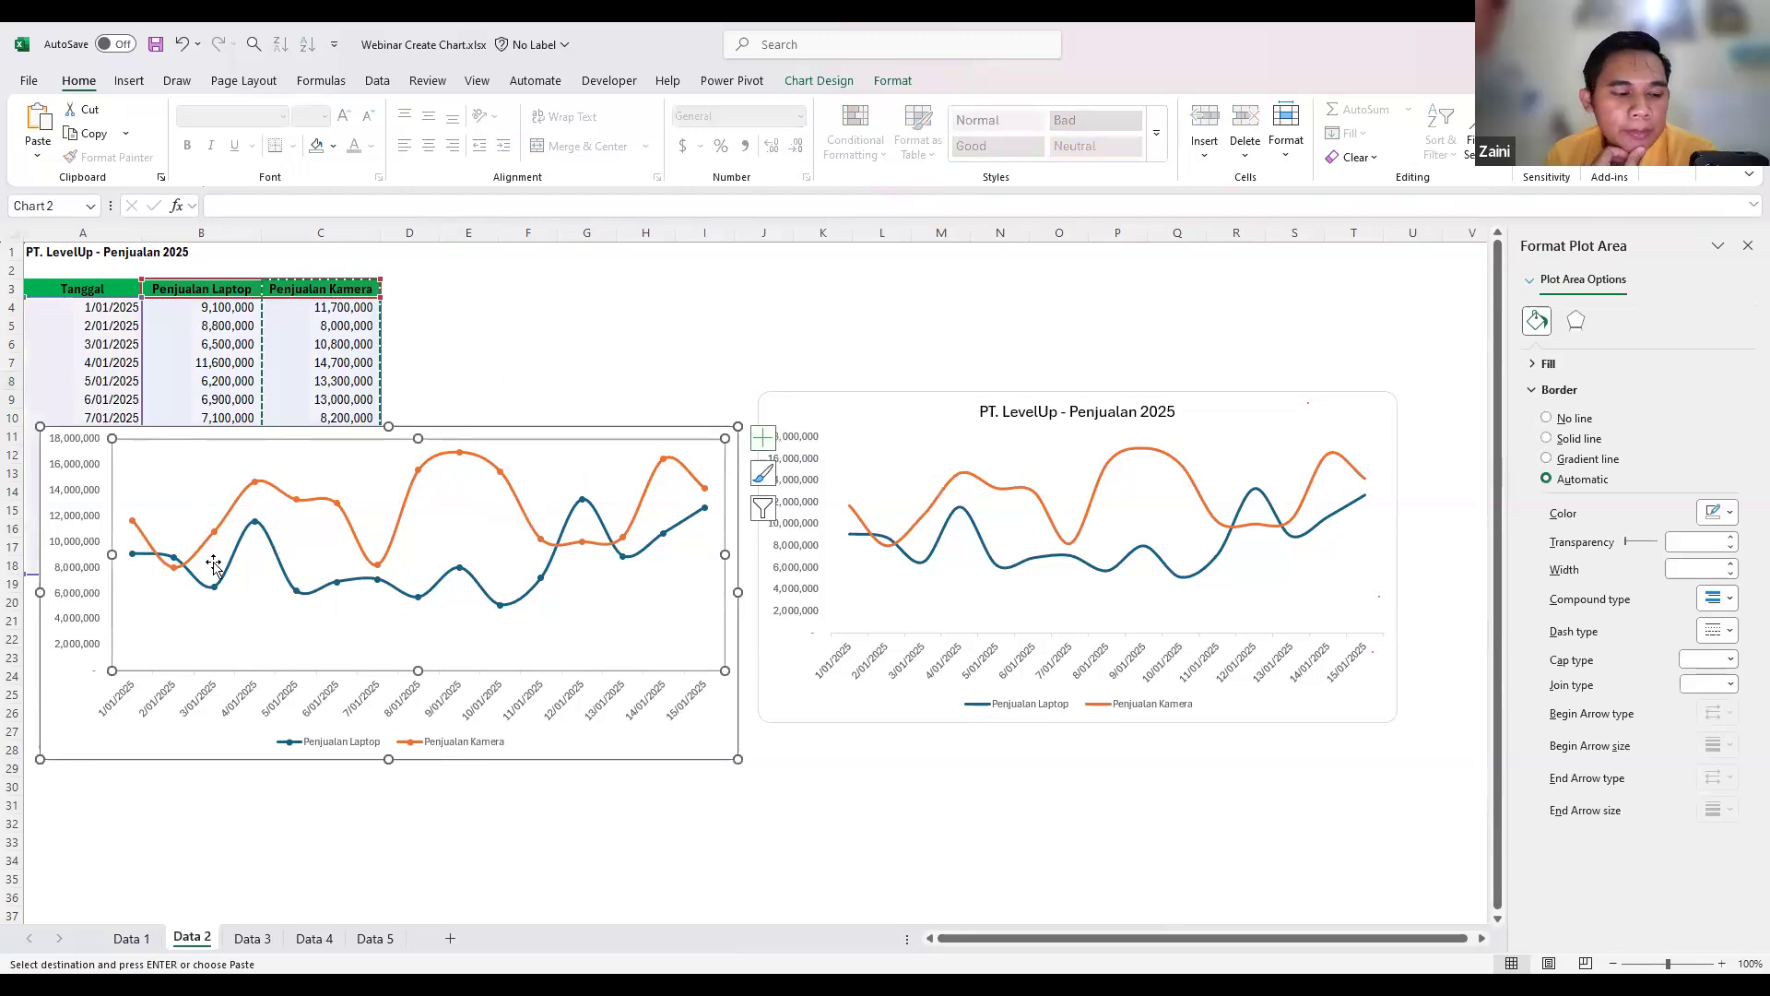
pyautogui.click(82, 570)
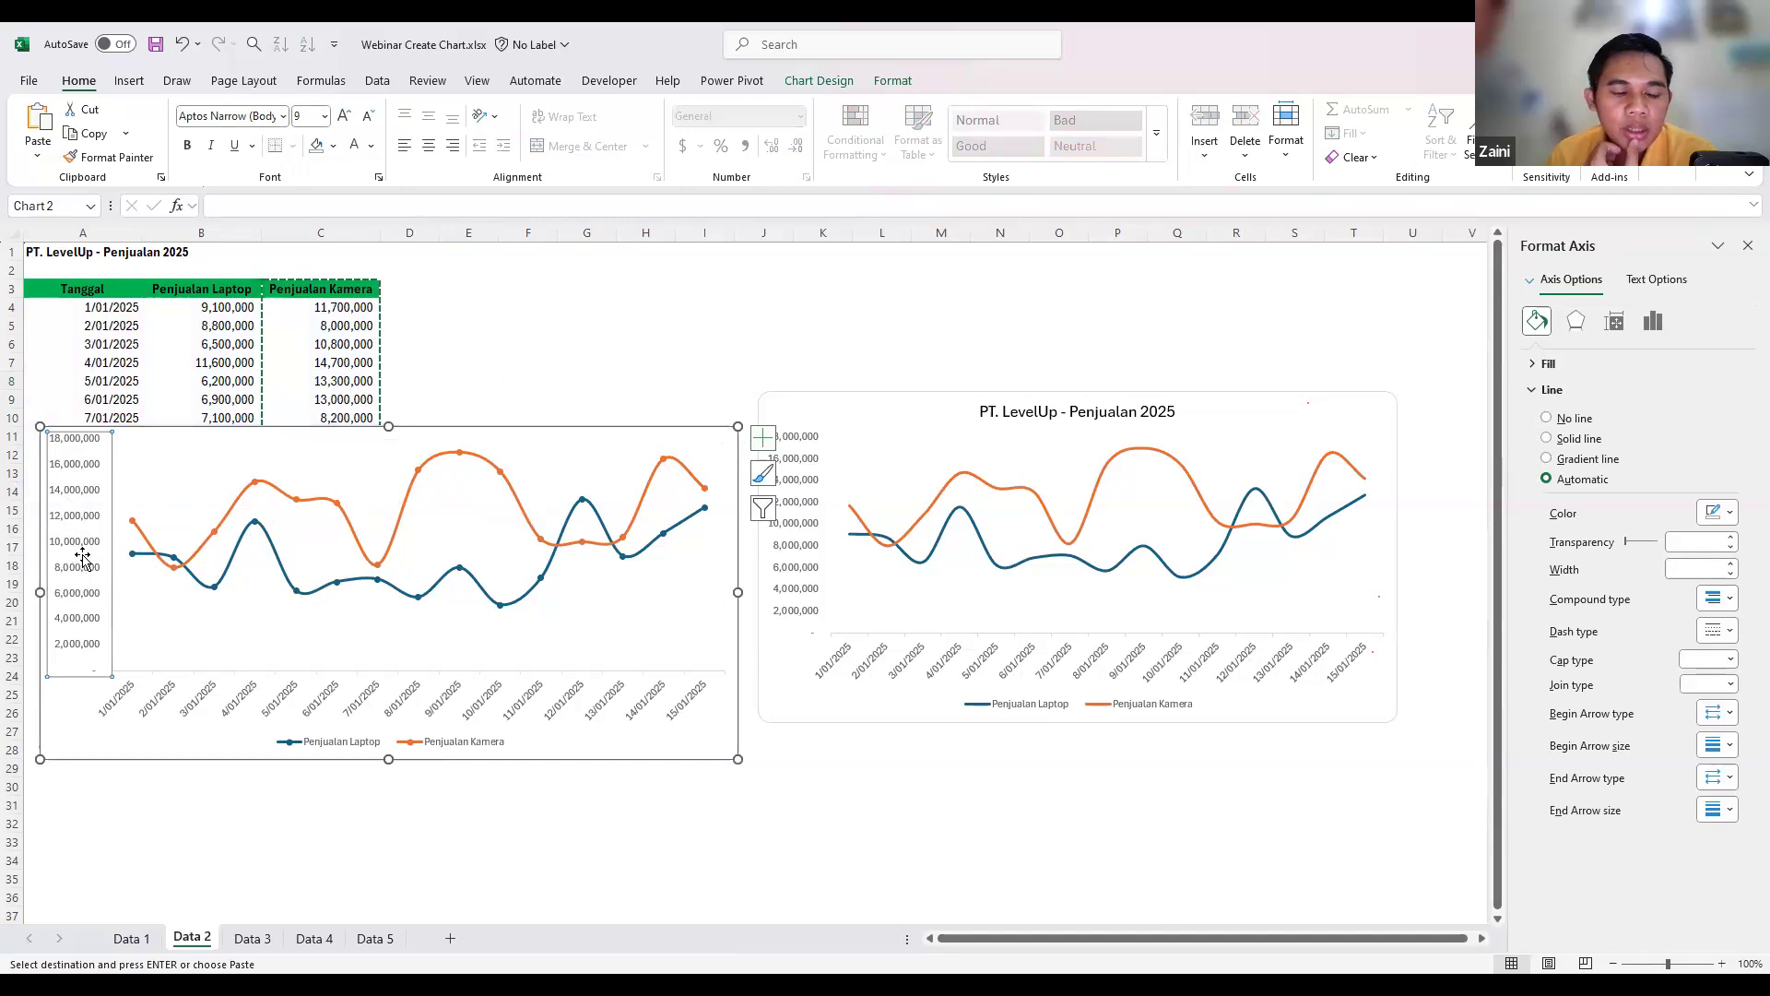
pyautogui.click(1653, 322)
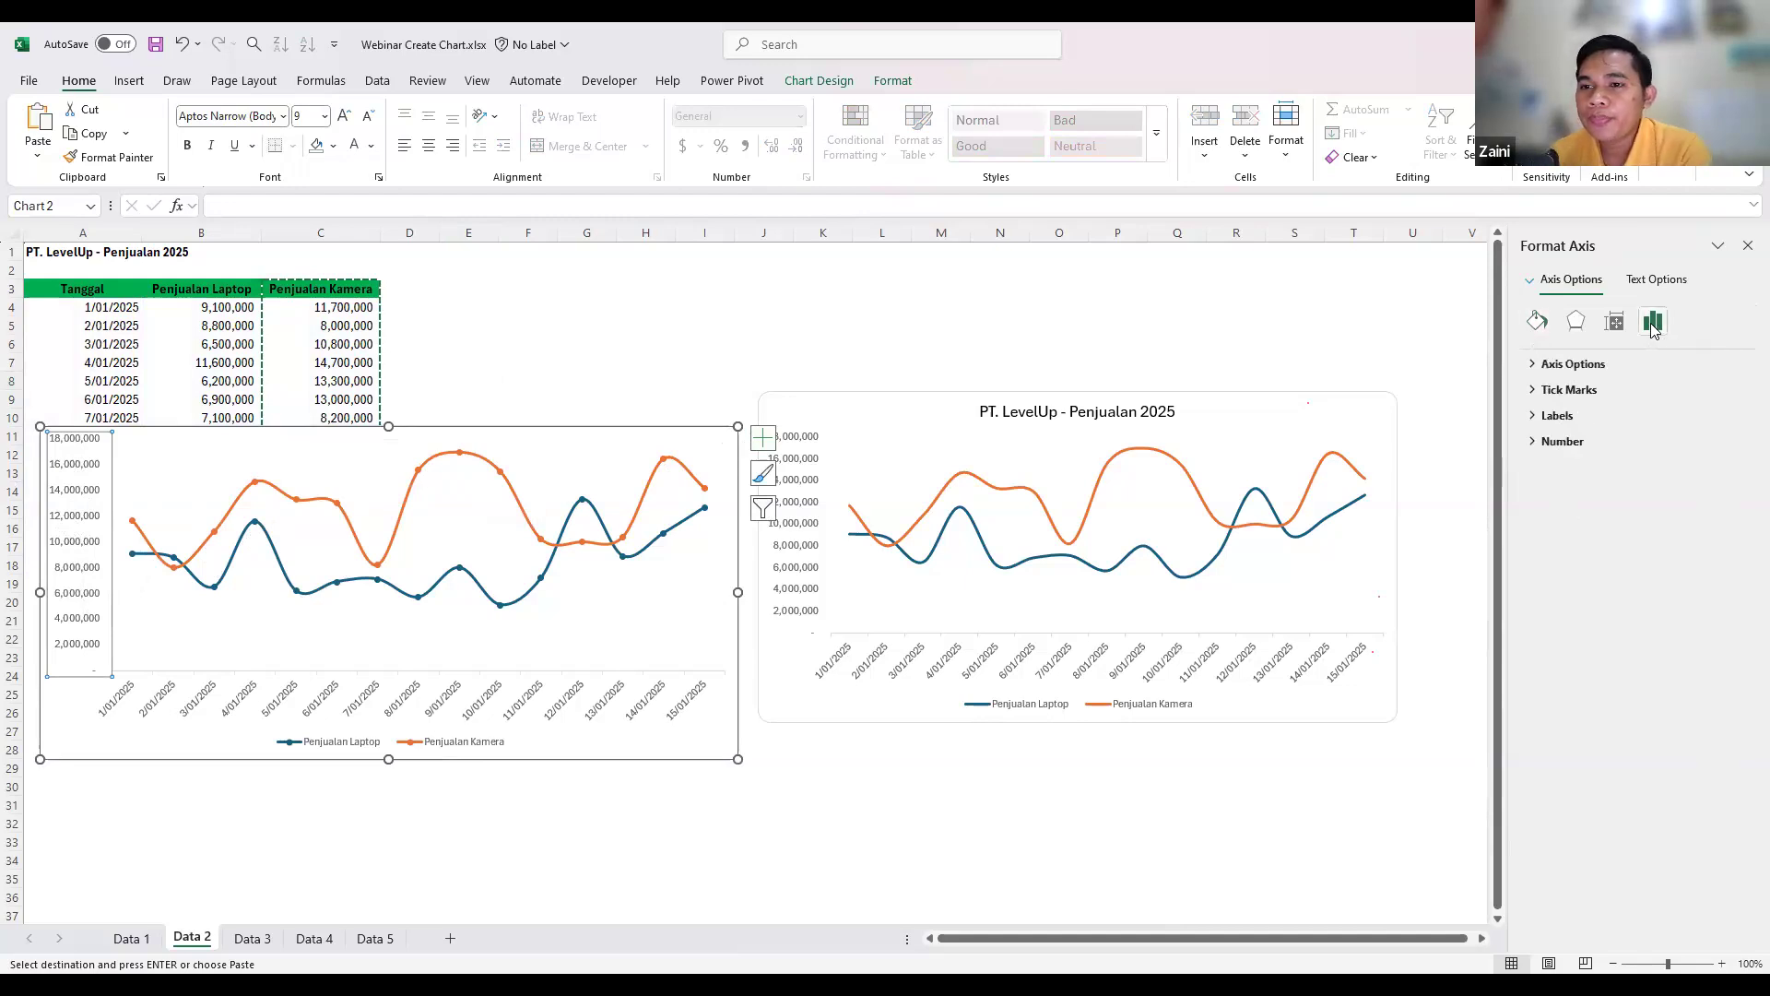
pyautogui.click(1534, 366)
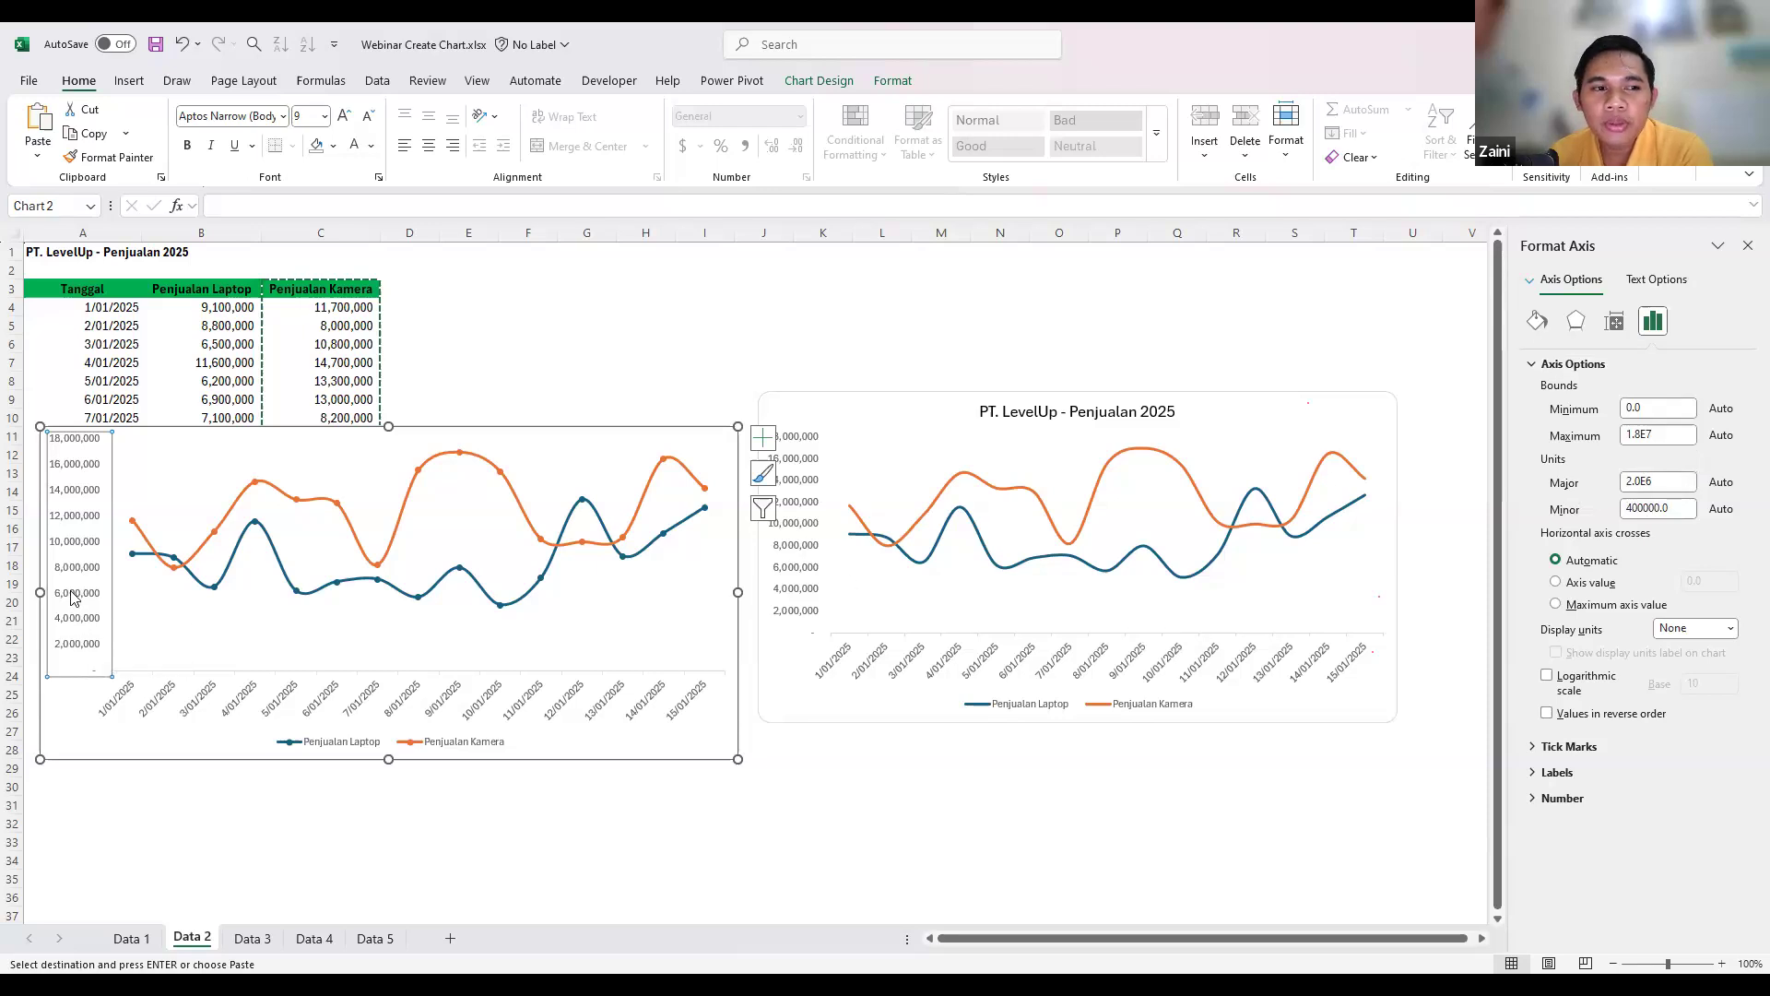
pyautogui.moveTo(1665, 480); pyautogui.dragTo(1620, 486)
pyautogui.write('5000000')
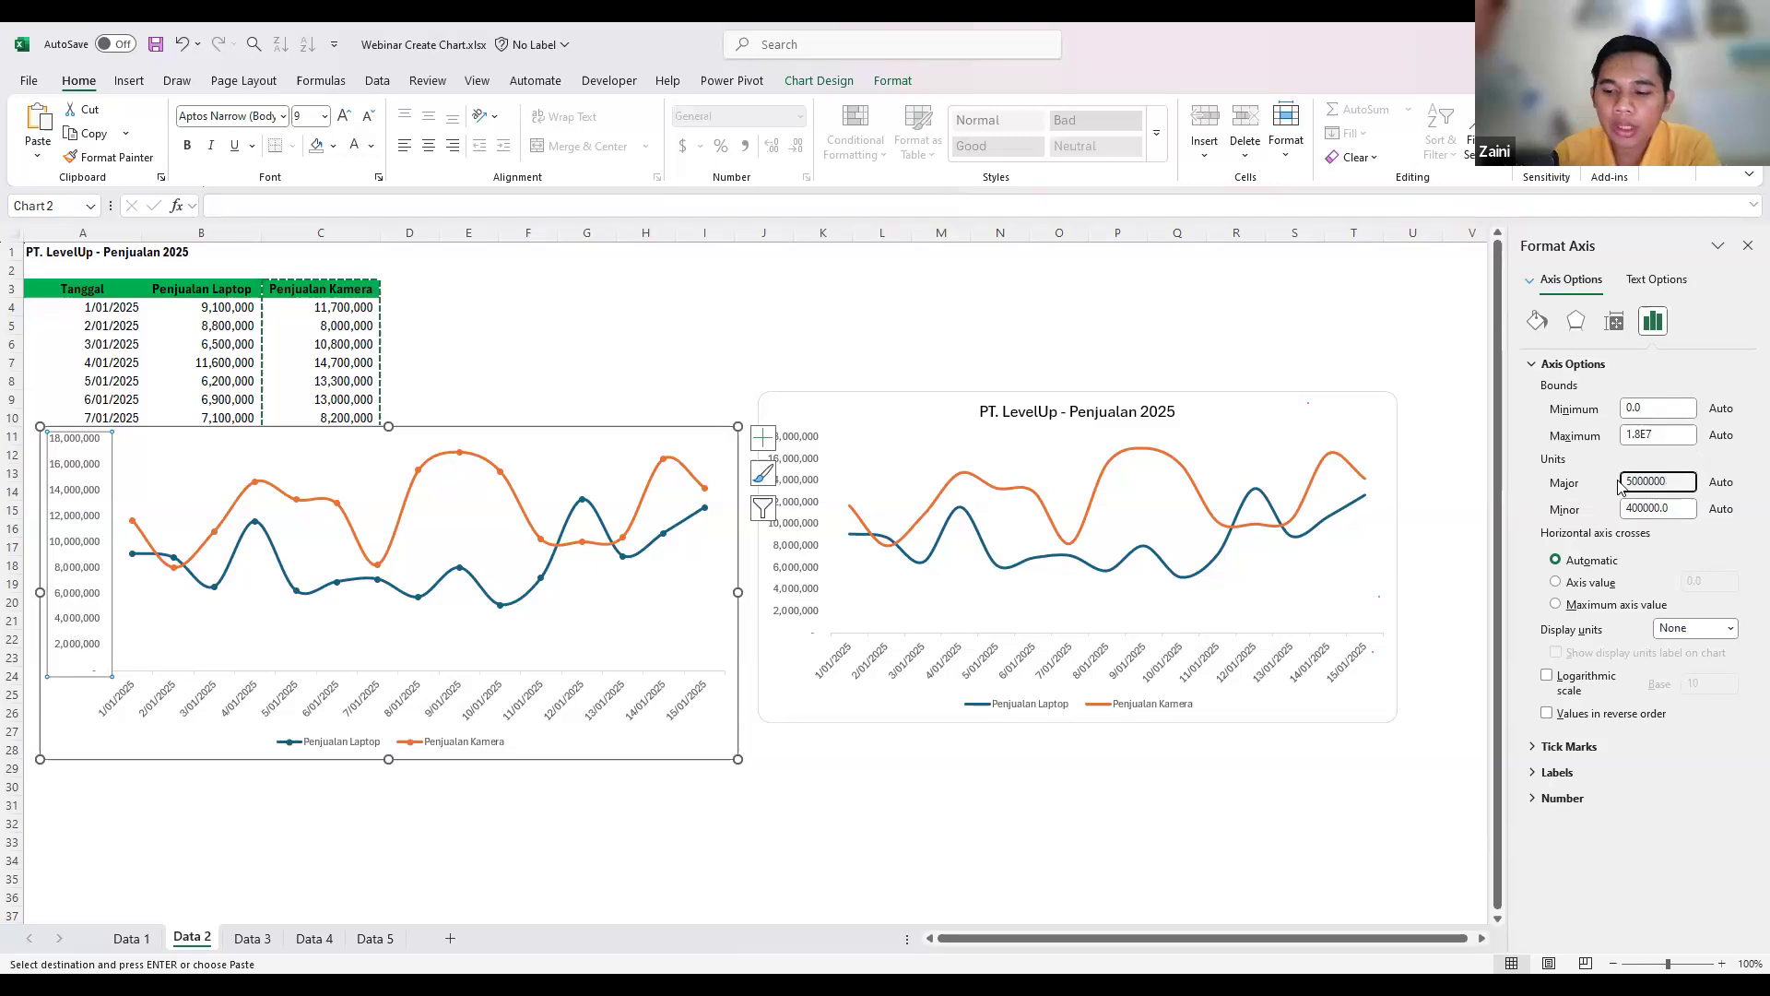
pyautogui.press('Return')
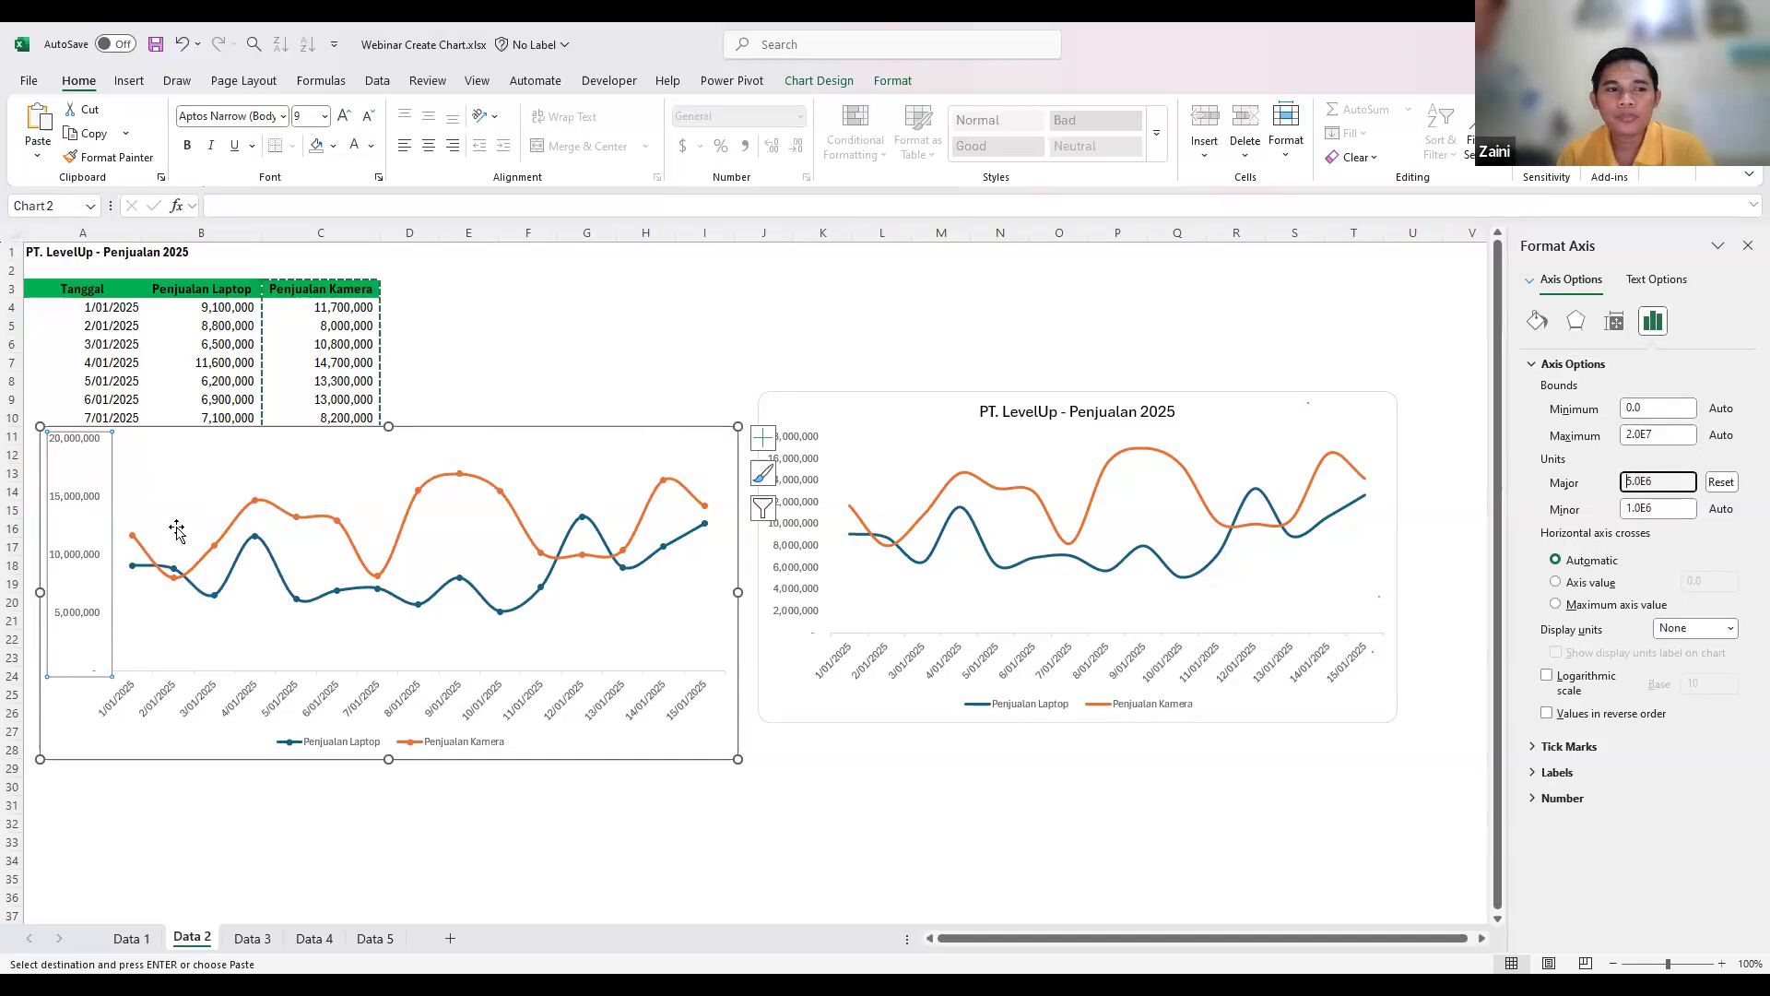
pyautogui.click(444, 349)
# - Turn the horizontal major gridlines back on in the two-line chart
pyautogui.click(74, 498)
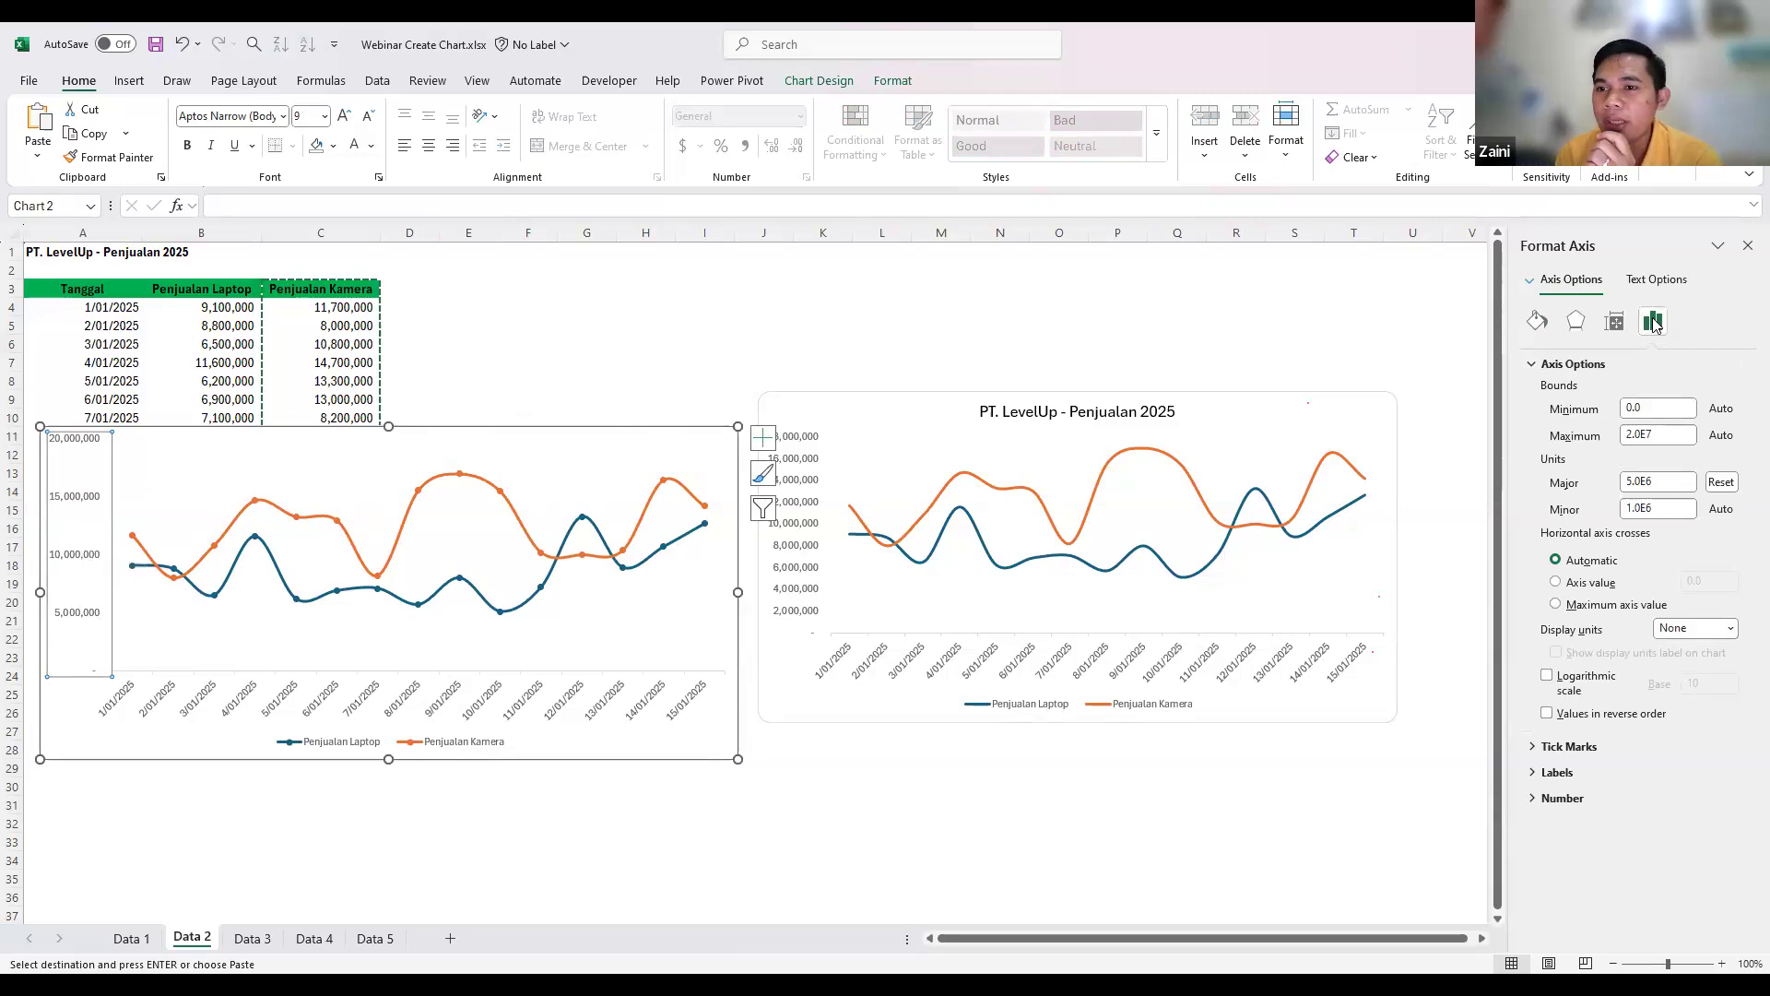
pyautogui.click(1667, 483)
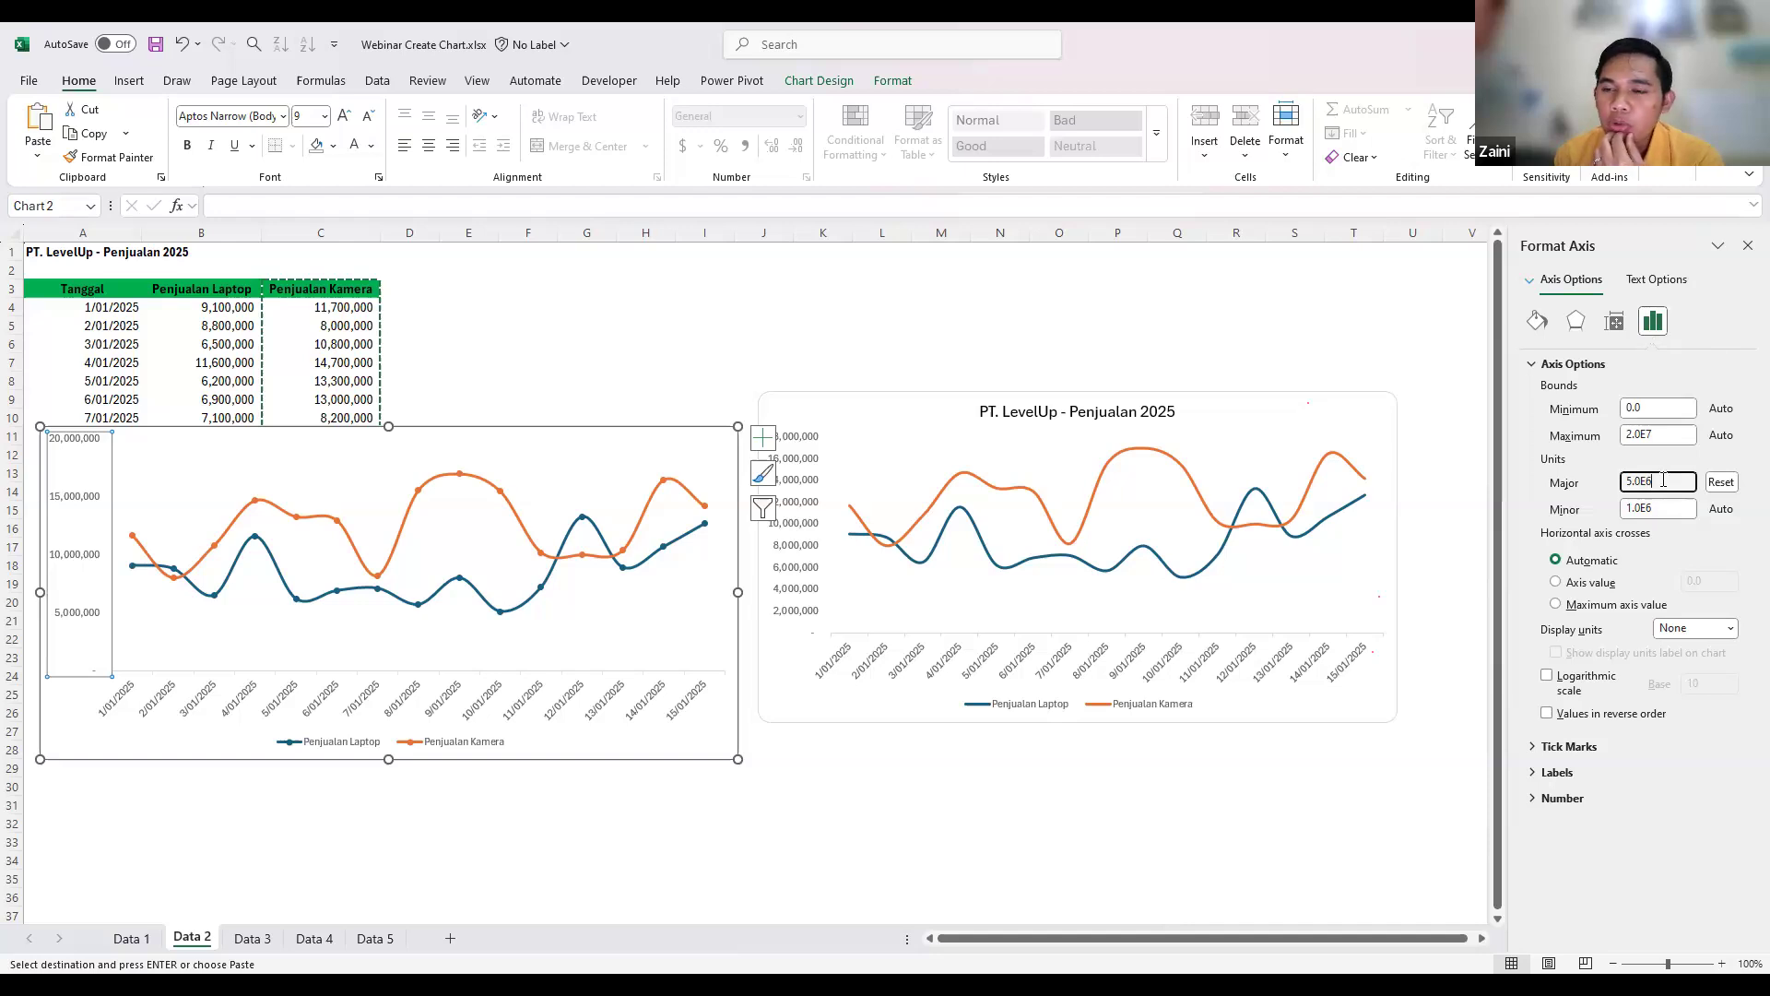
pyautogui.click(772, 443)
pyautogui.click(764, 439)
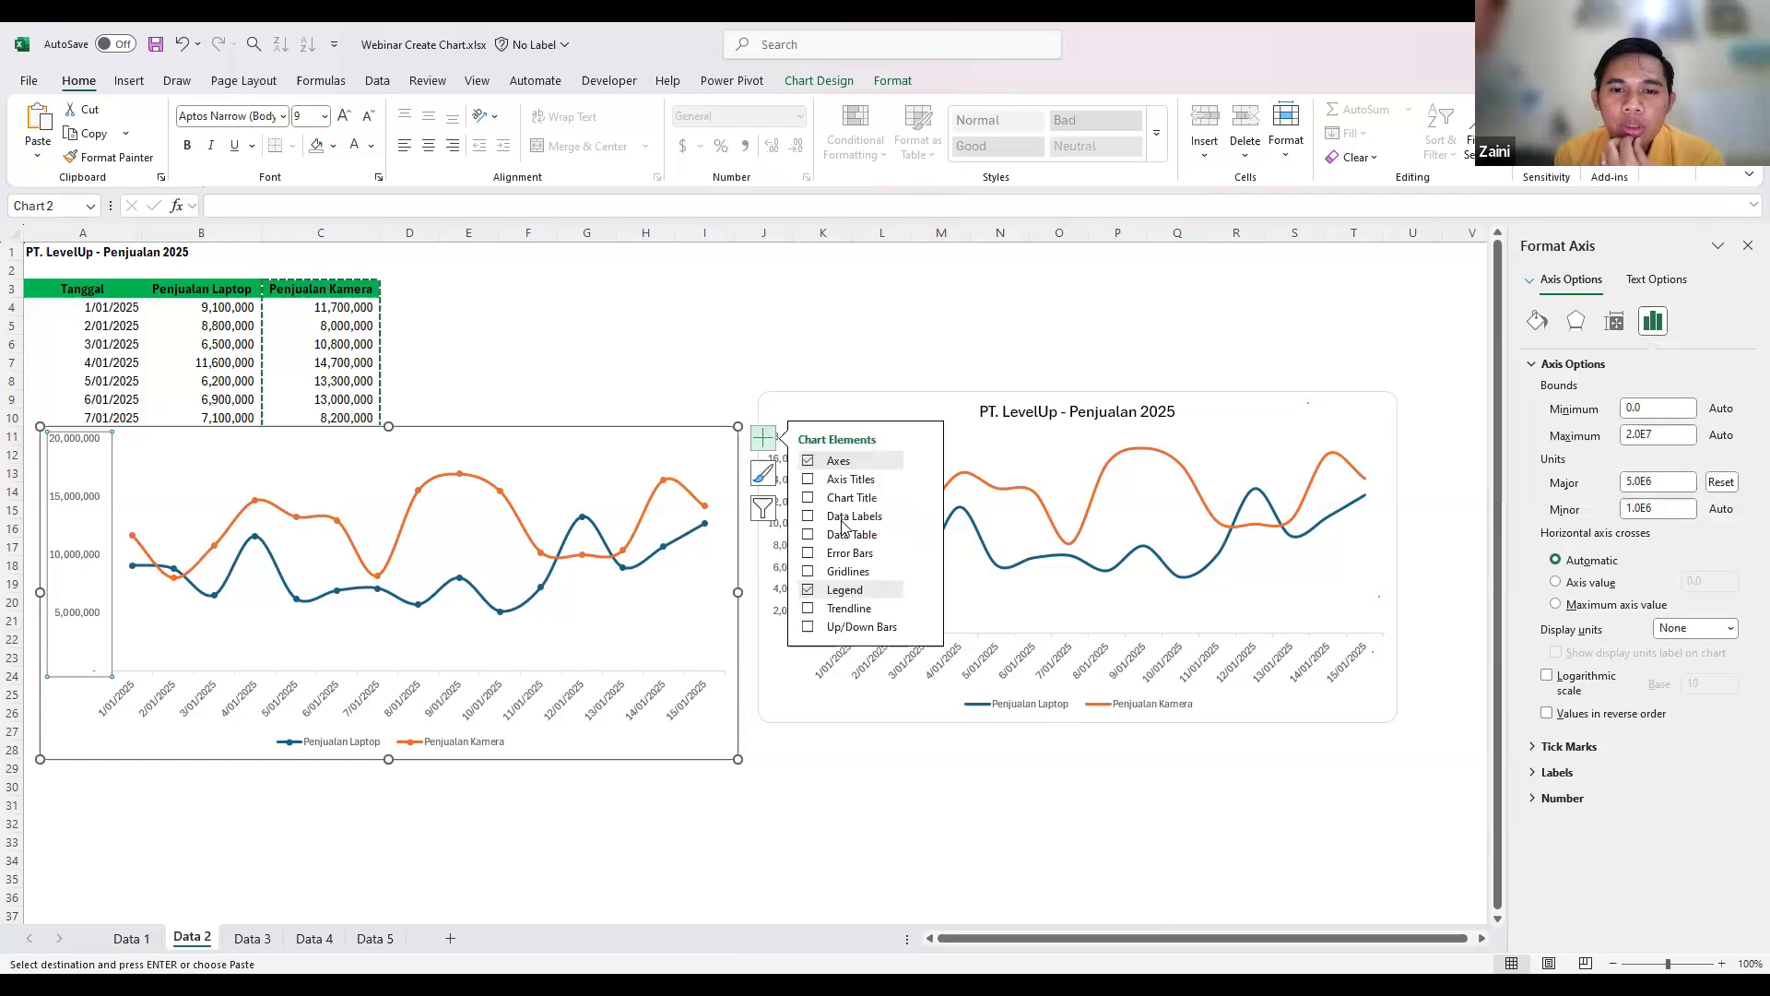
pyautogui.click(808, 571)
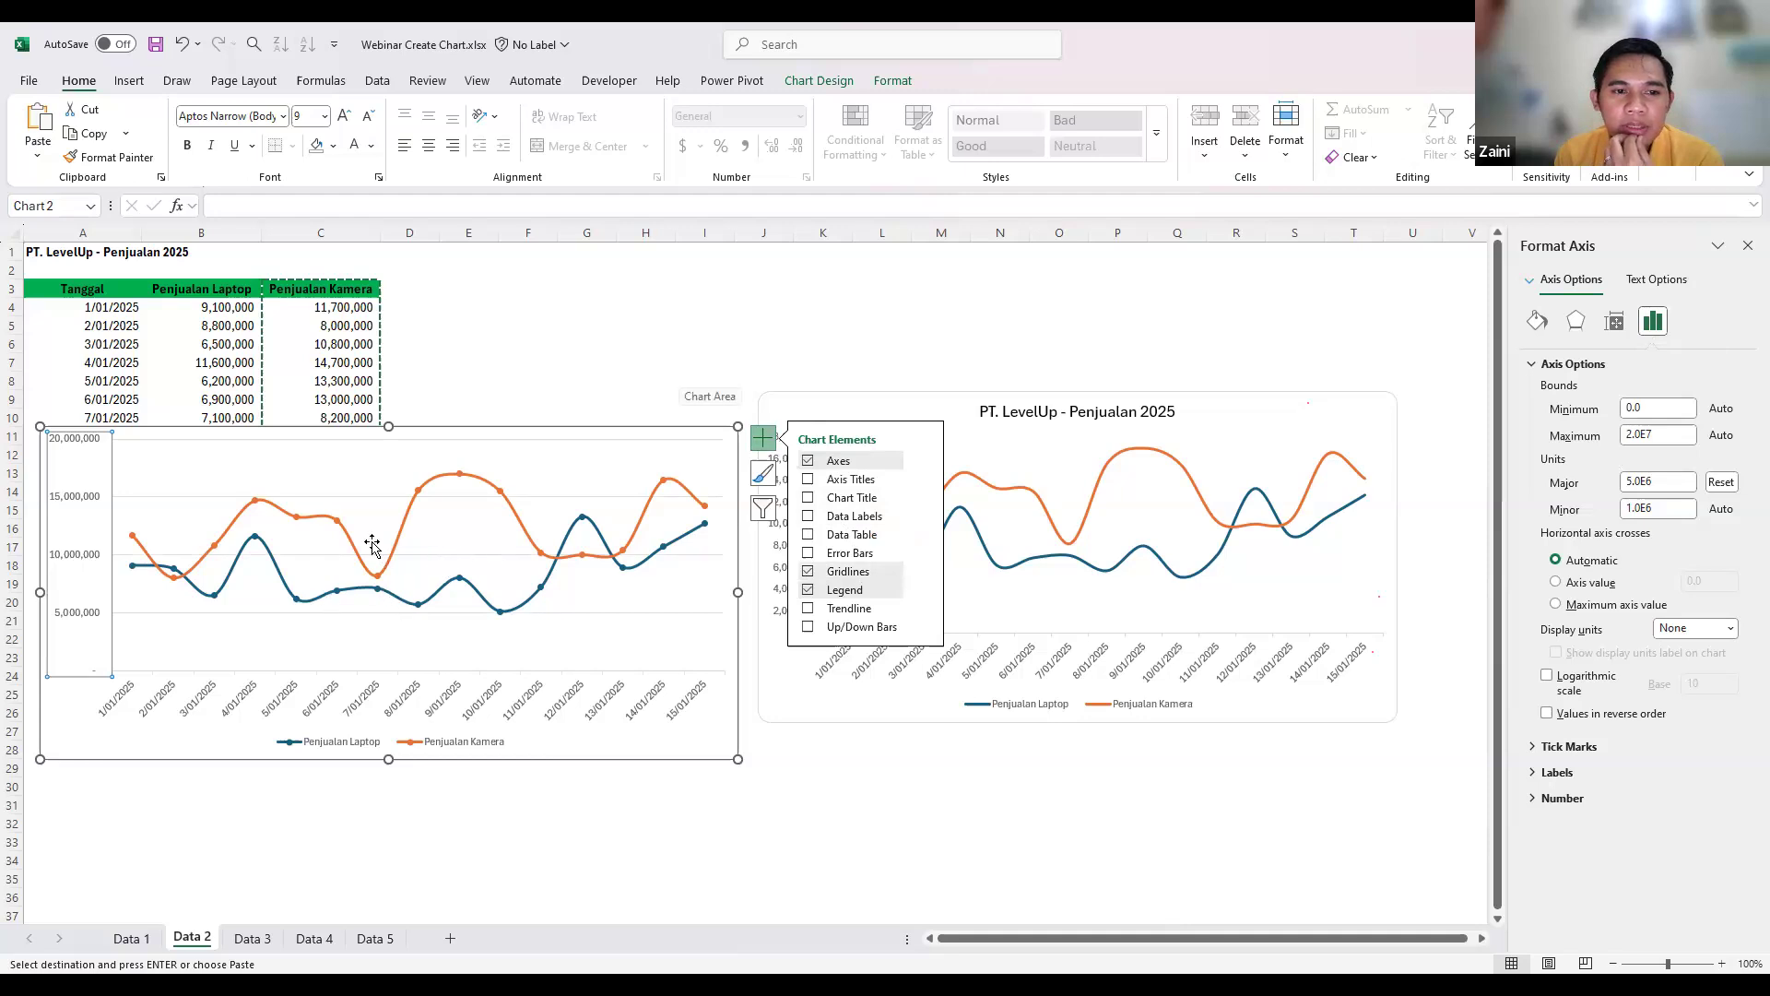
# - Try the primary minor vertical and minor horizontal gridlines on the two-line chart, switching each one off again
pyautogui.click(1663, 509)
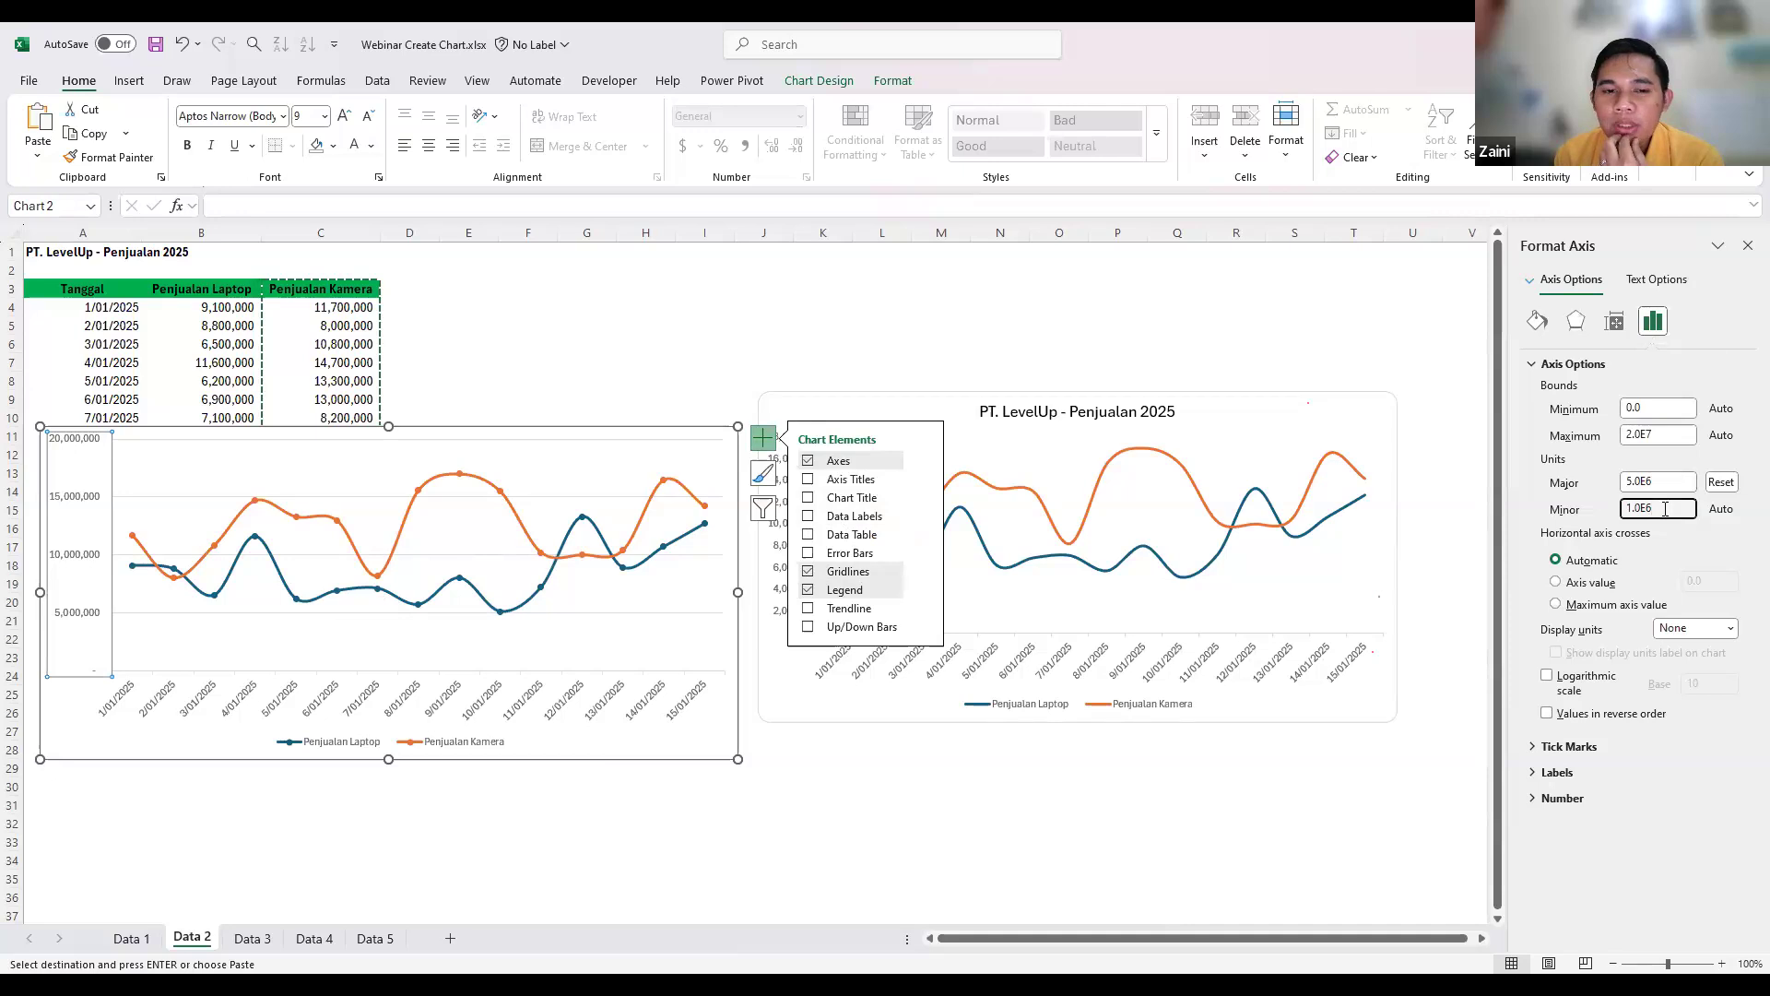
pyautogui.click(924, 571)
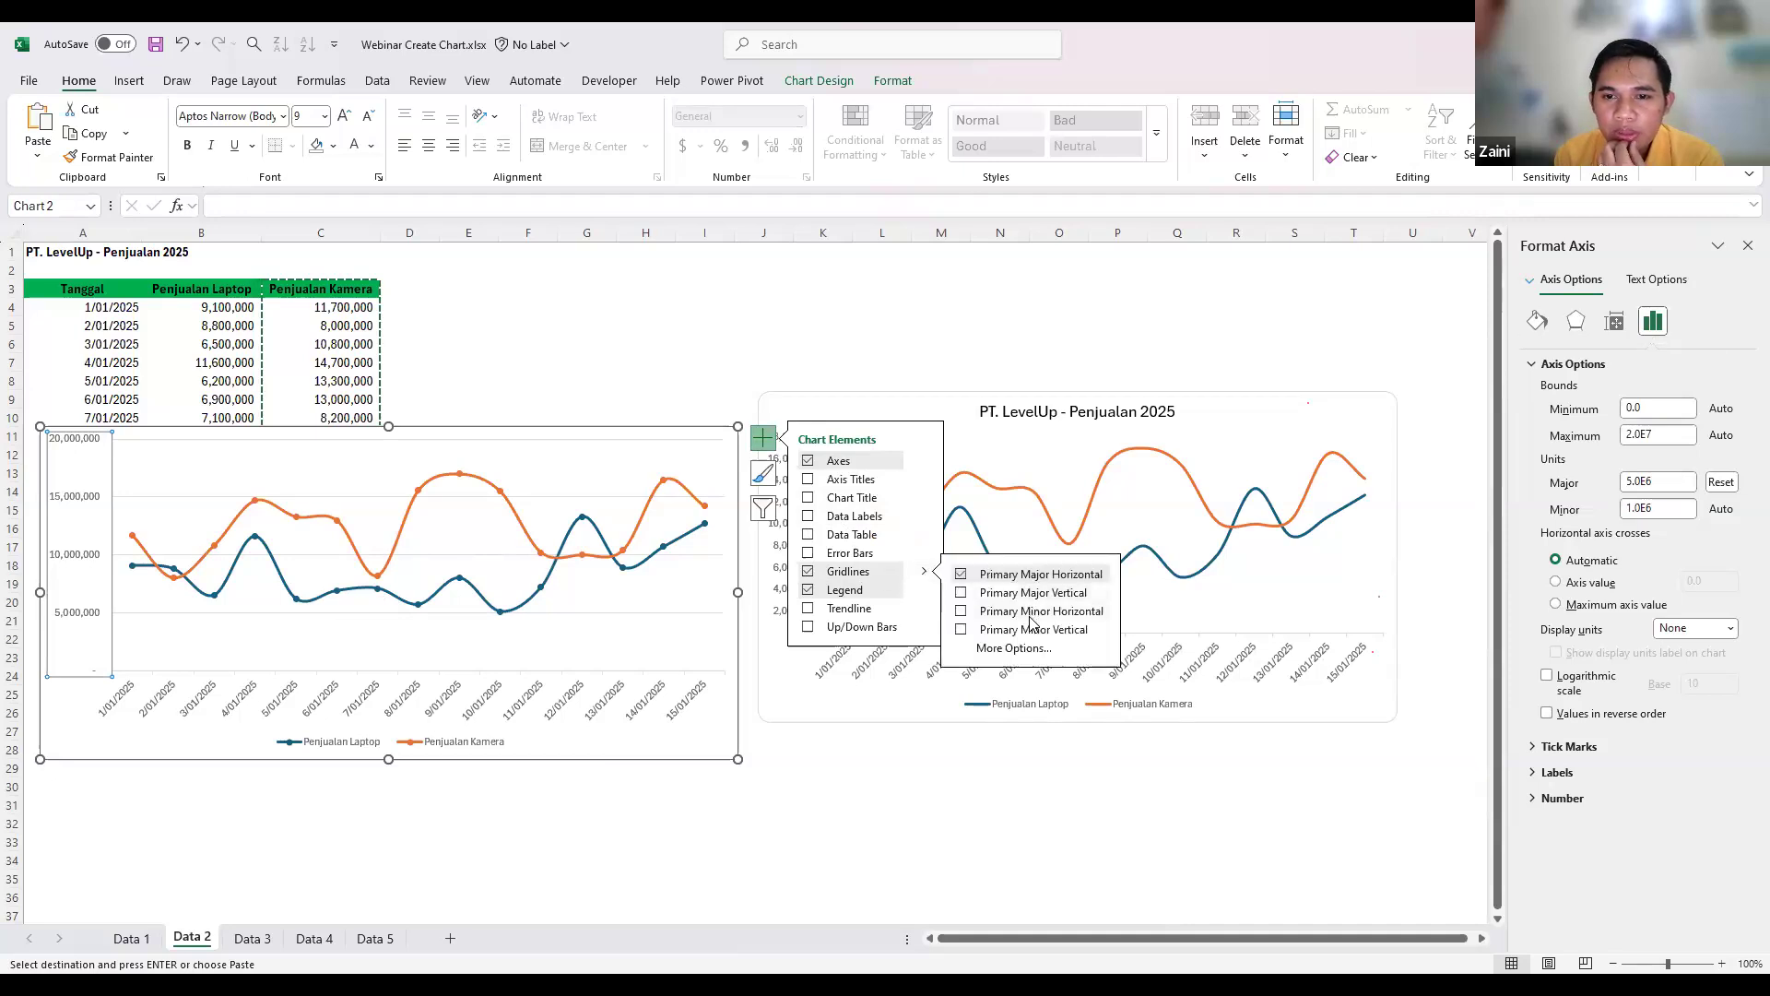
pyautogui.click(962, 631)
pyautogui.click(962, 631)
pyautogui.click(962, 612)
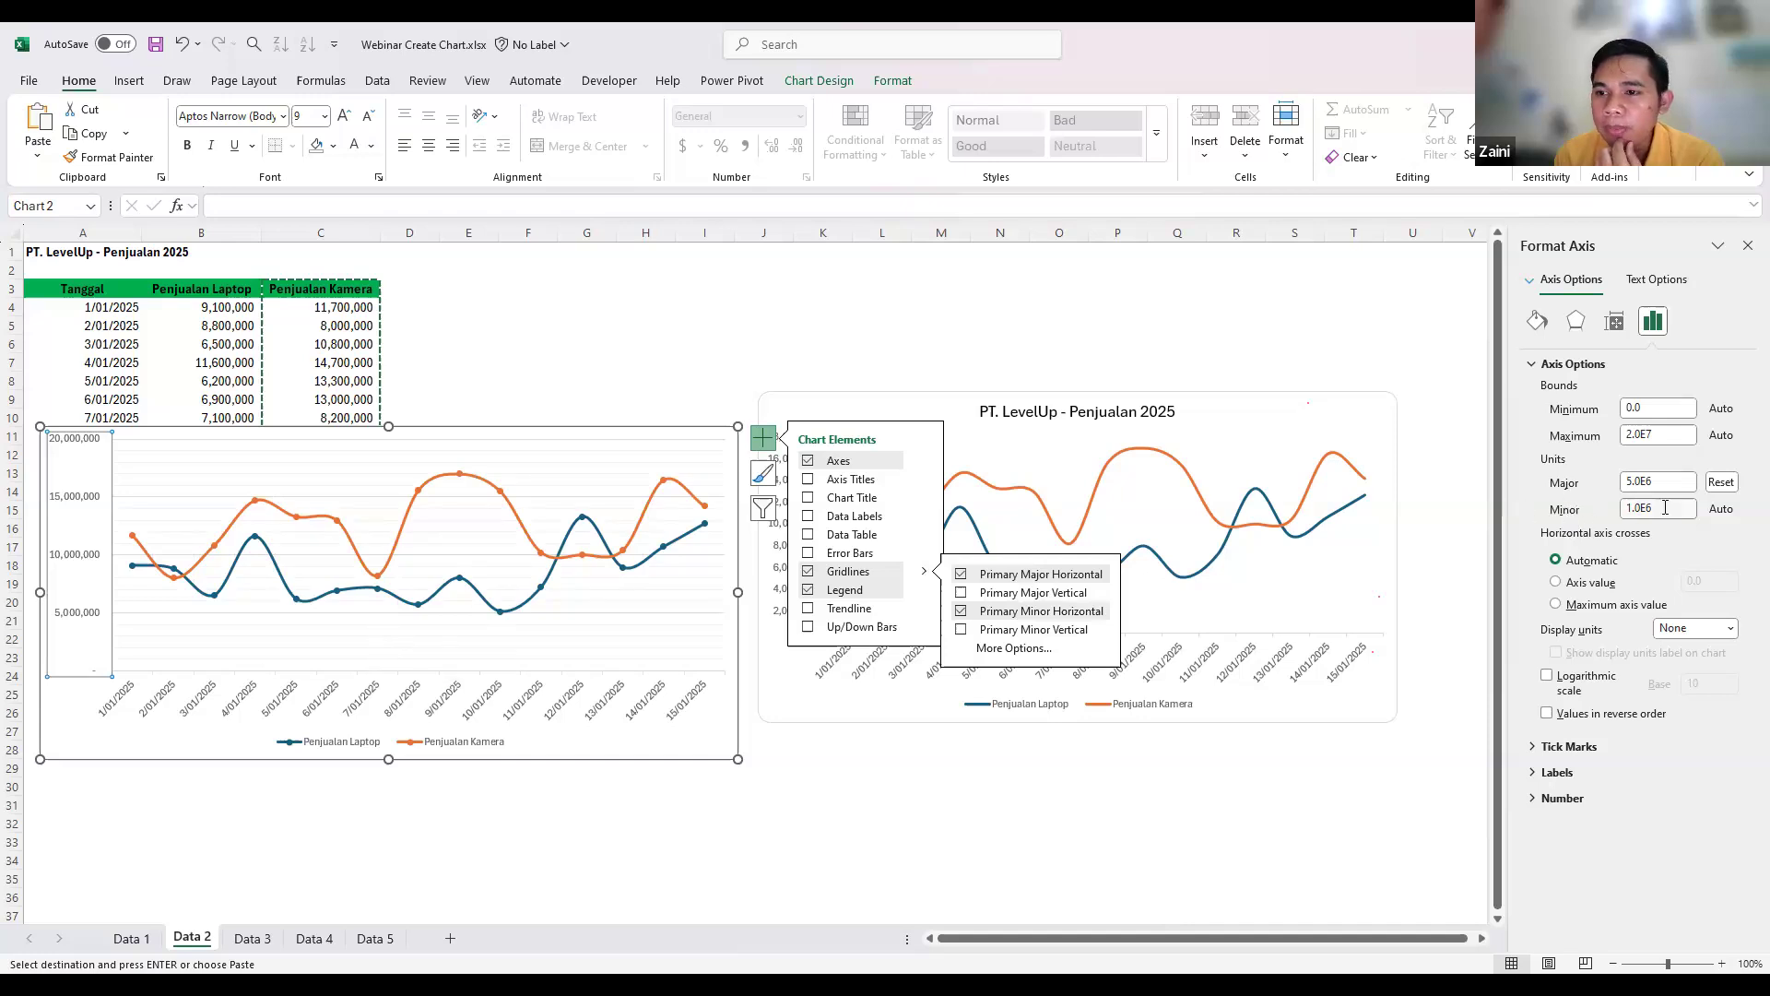
pyautogui.click(961, 613)
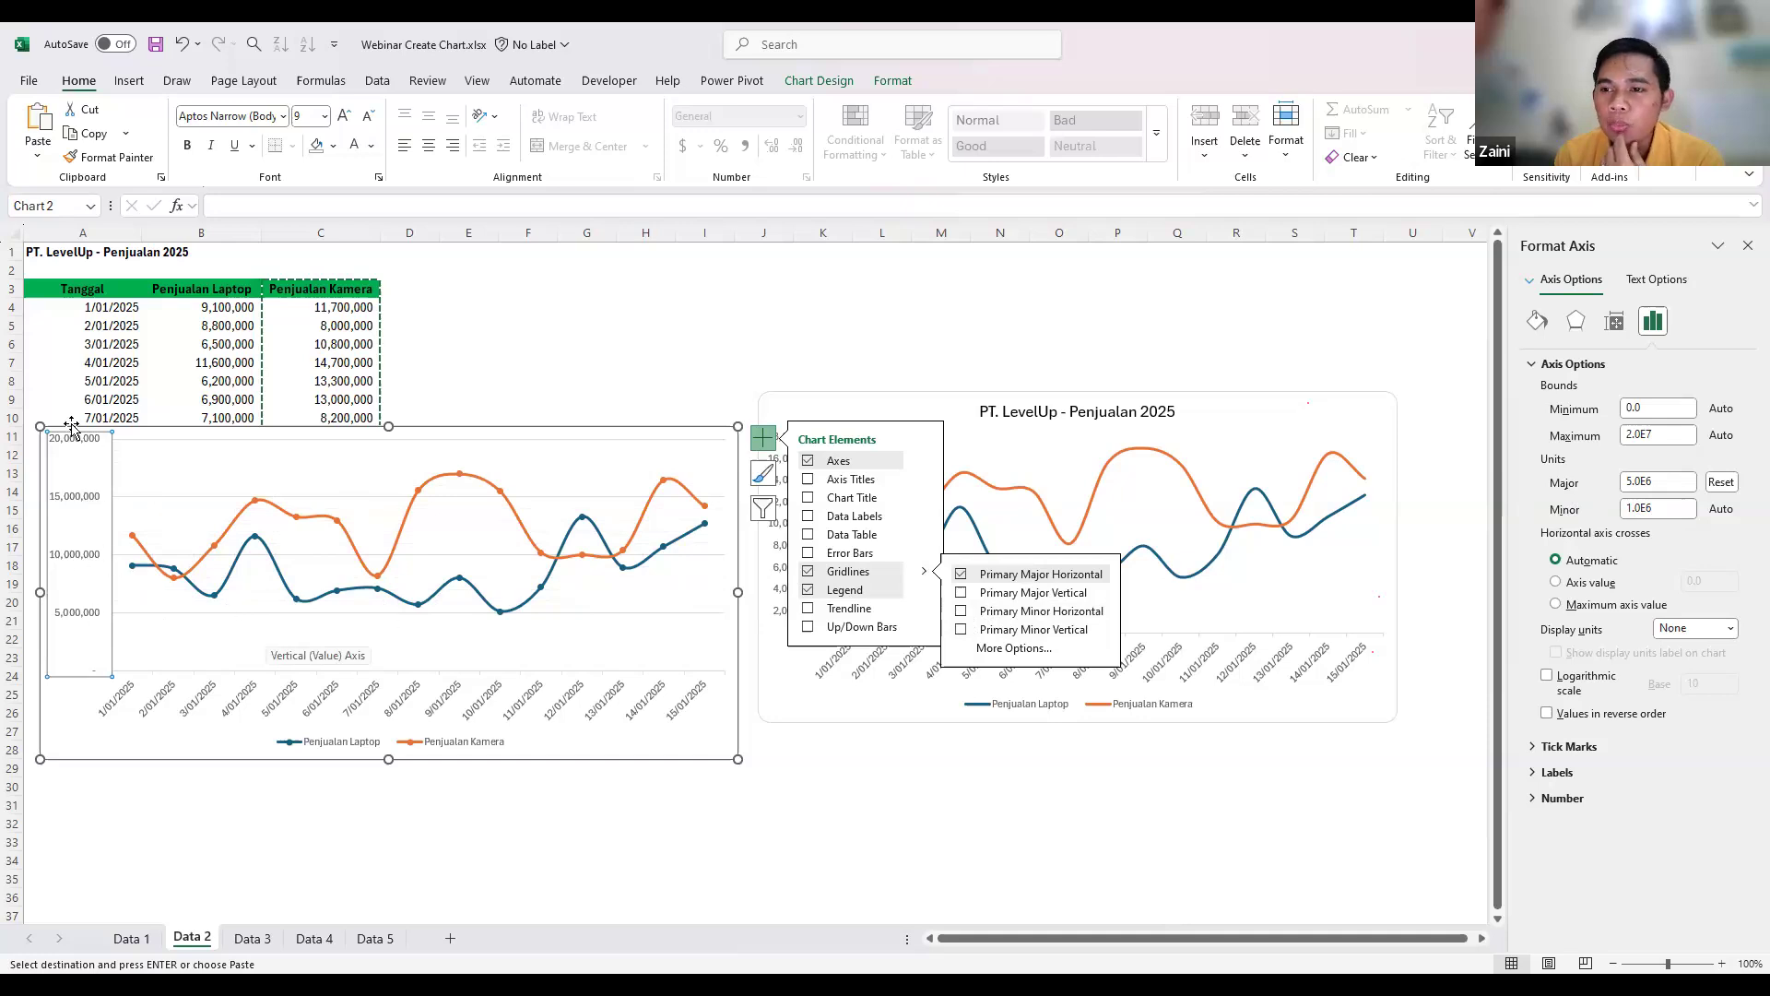
# - Try a maximum bound of 50000000 on the two-line chart's vertical axis, and reset it to automatic
pyautogui.moveTo(1680, 433); pyautogui.dragTo(1625, 422)
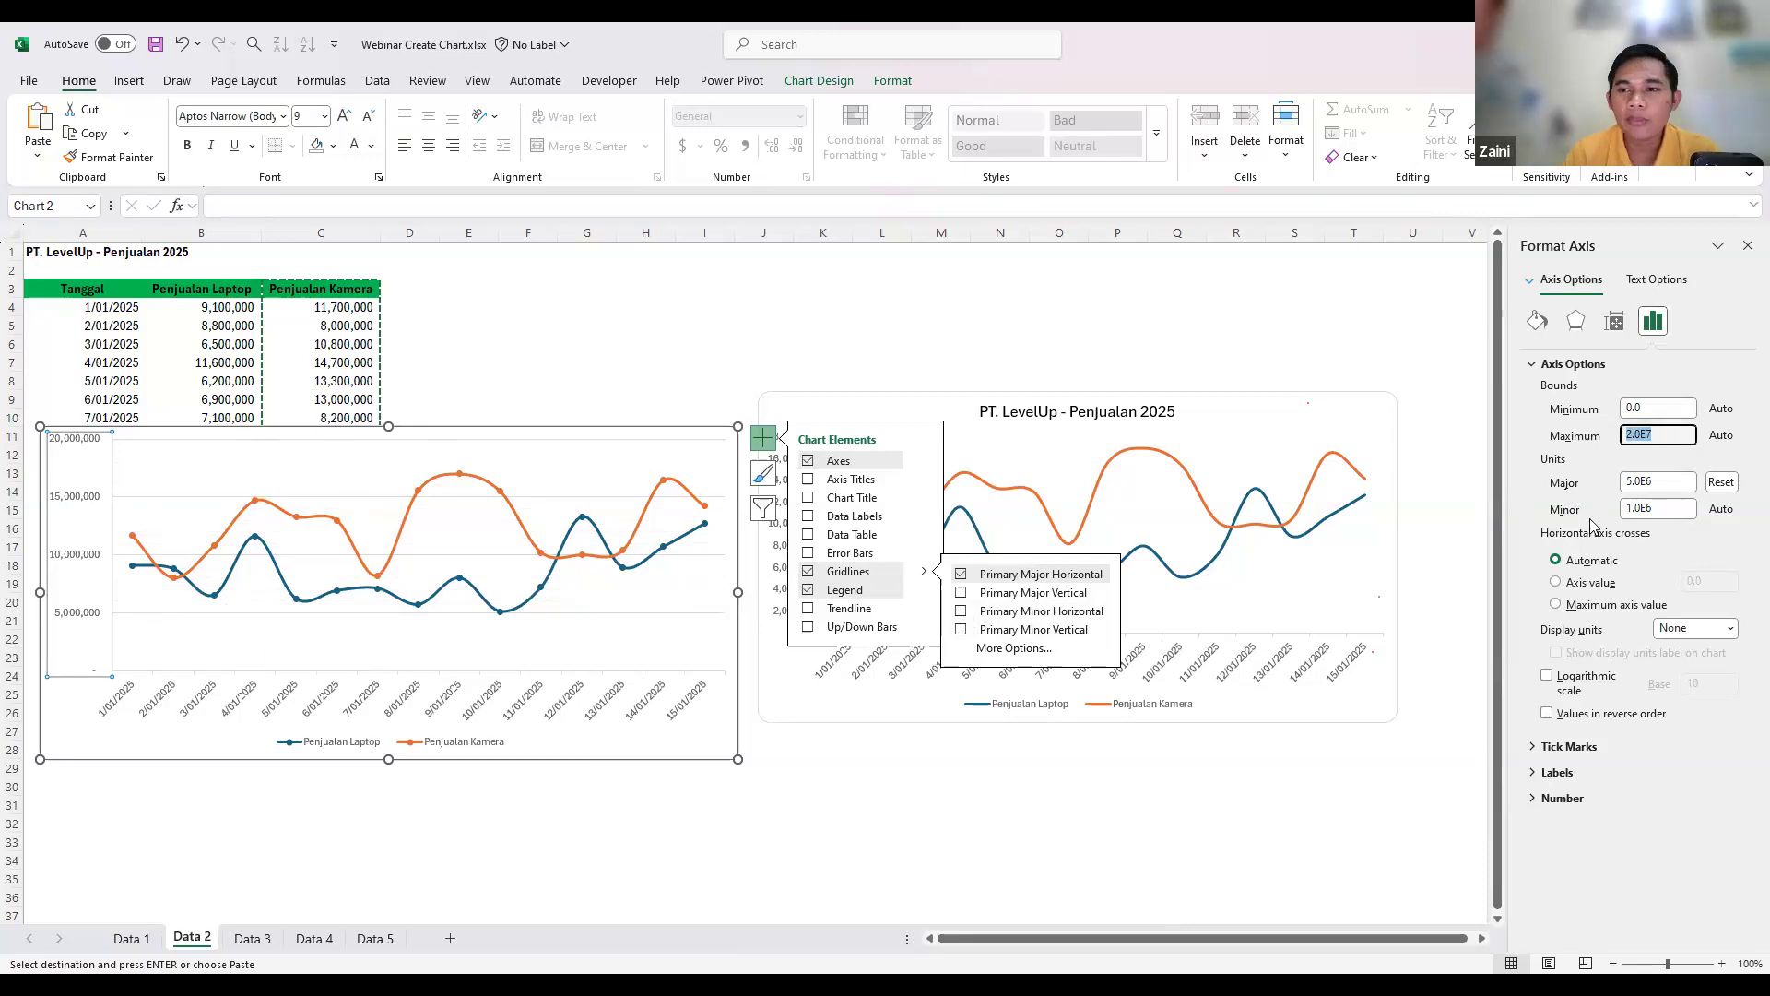
pyautogui.write('50000000')
pyautogui.press('Return')
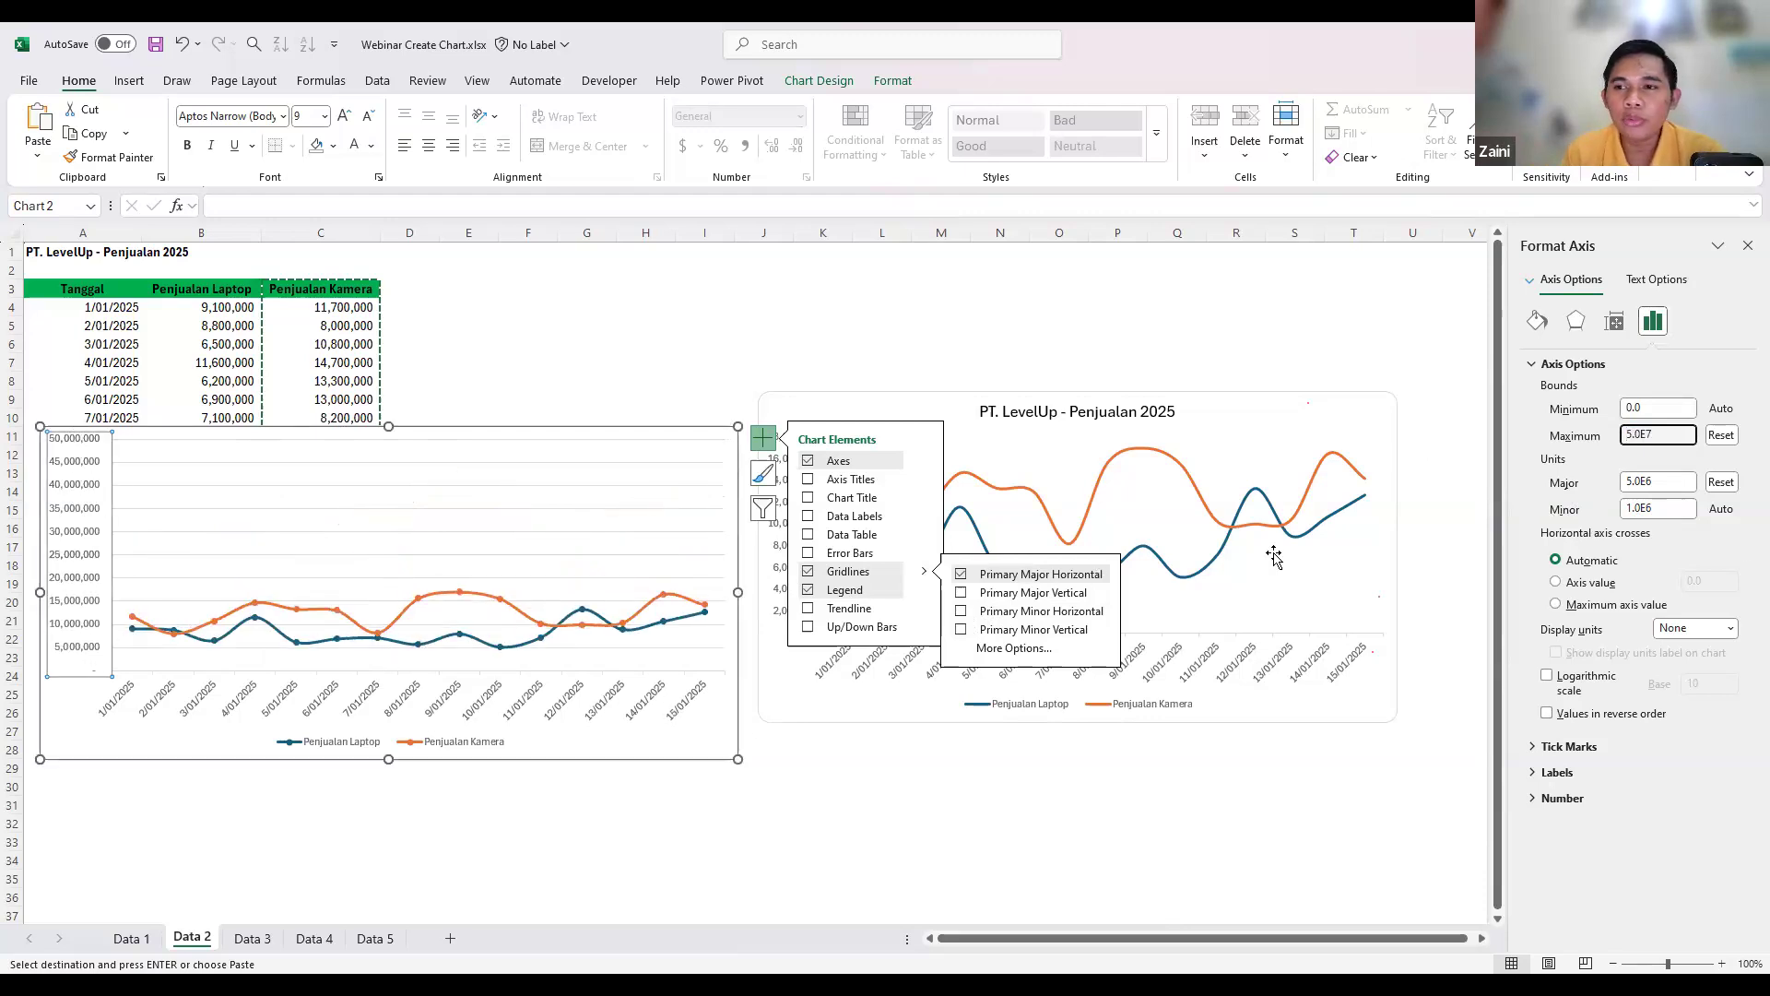
pyautogui.moveTo(1678, 434); pyautogui.dragTo(1630, 436)
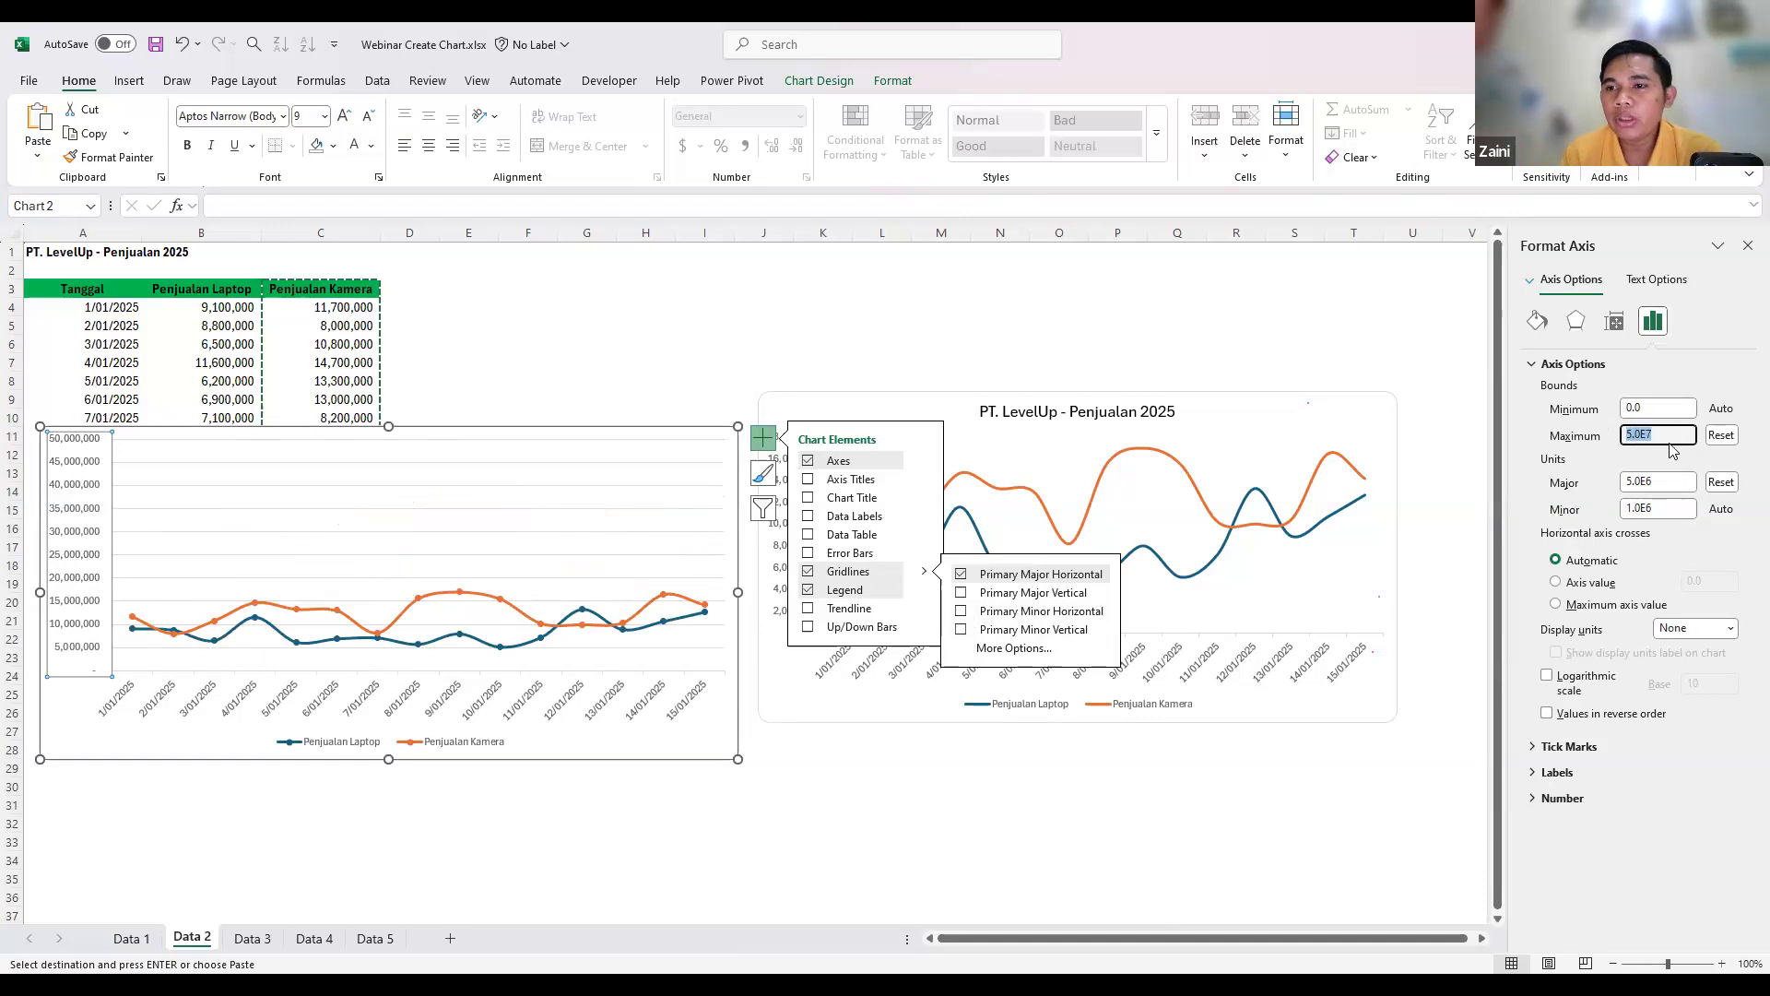
pyautogui.click(1718, 439)
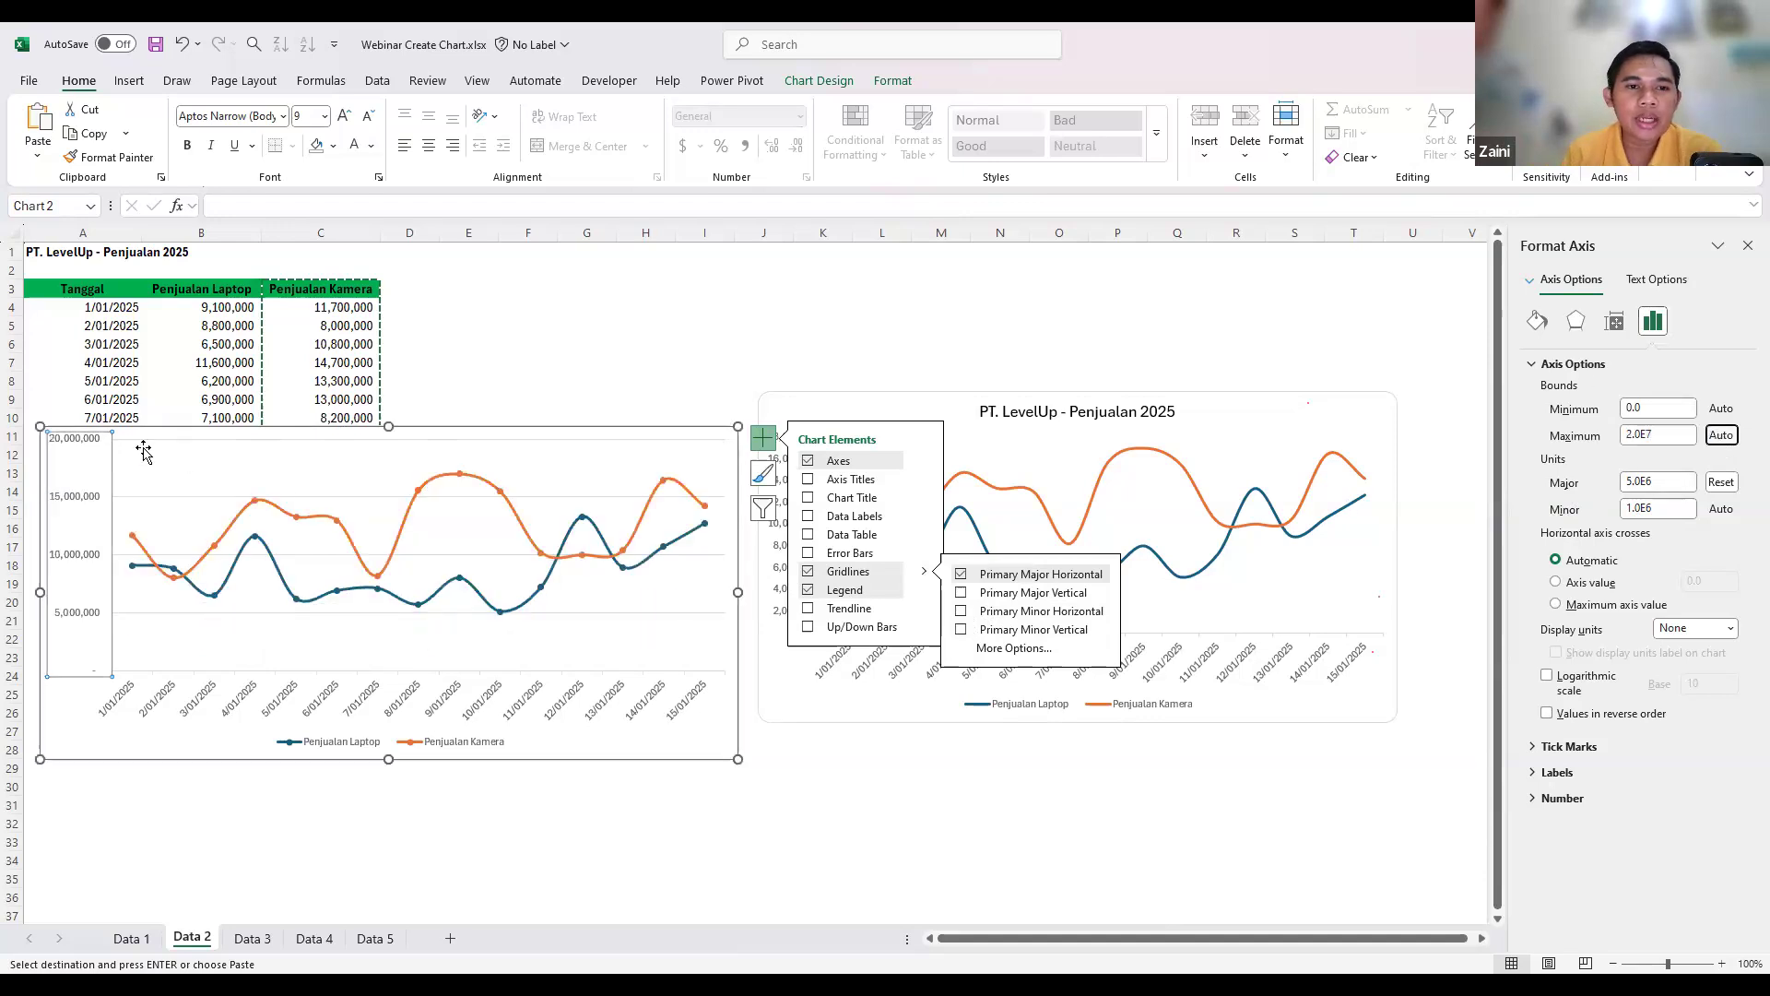
pyautogui.click(473, 383)
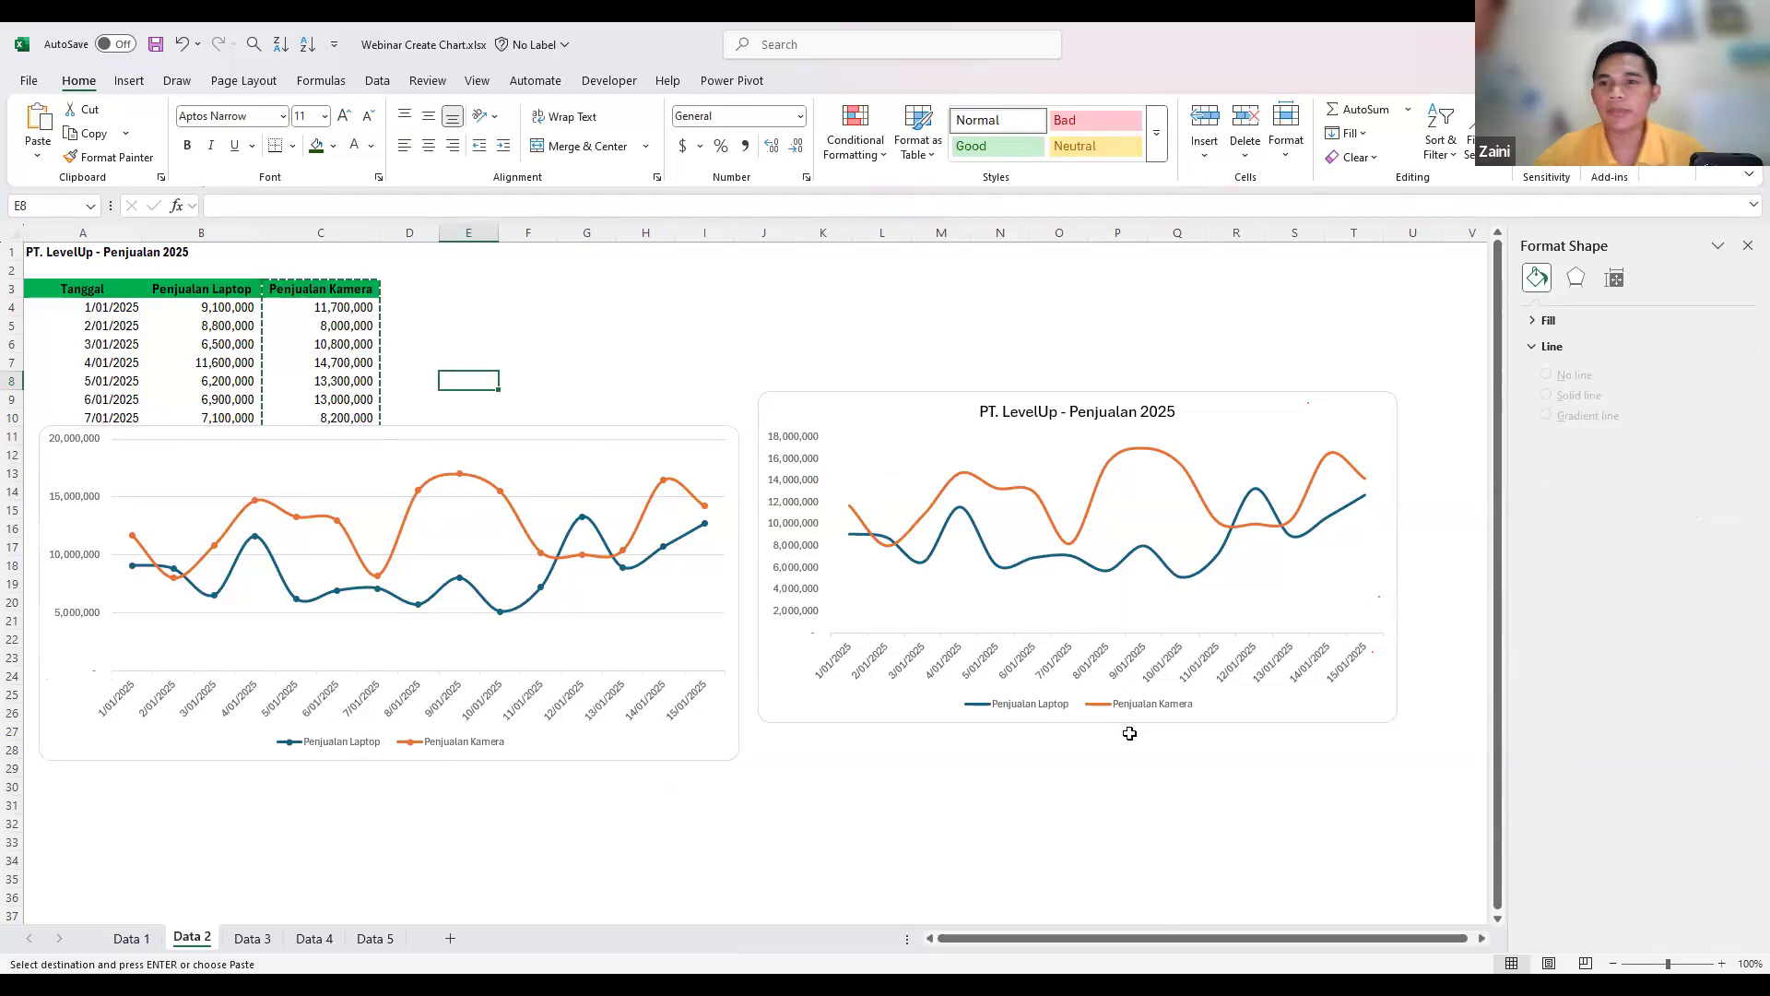
pyautogui.click(453, 794)
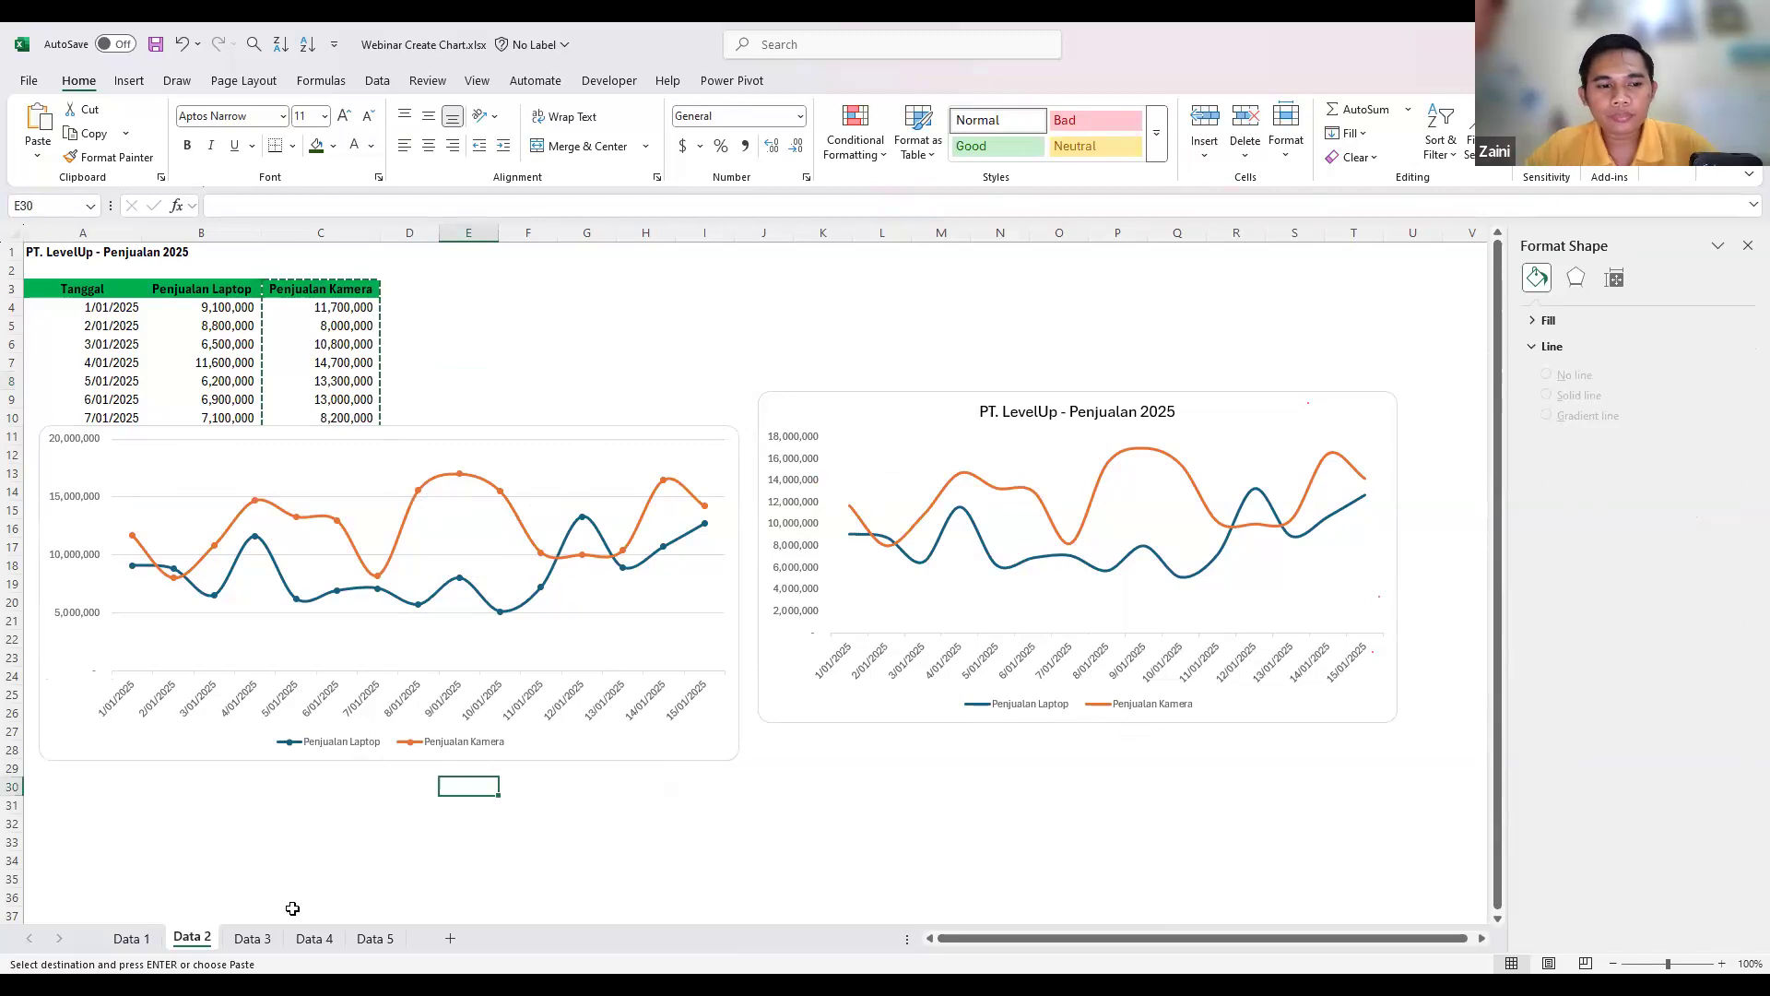
# - Review the charts on the Data 1 and Data 2 sheets and switch to the Data 3 sheet
pyautogui.click(132, 939)
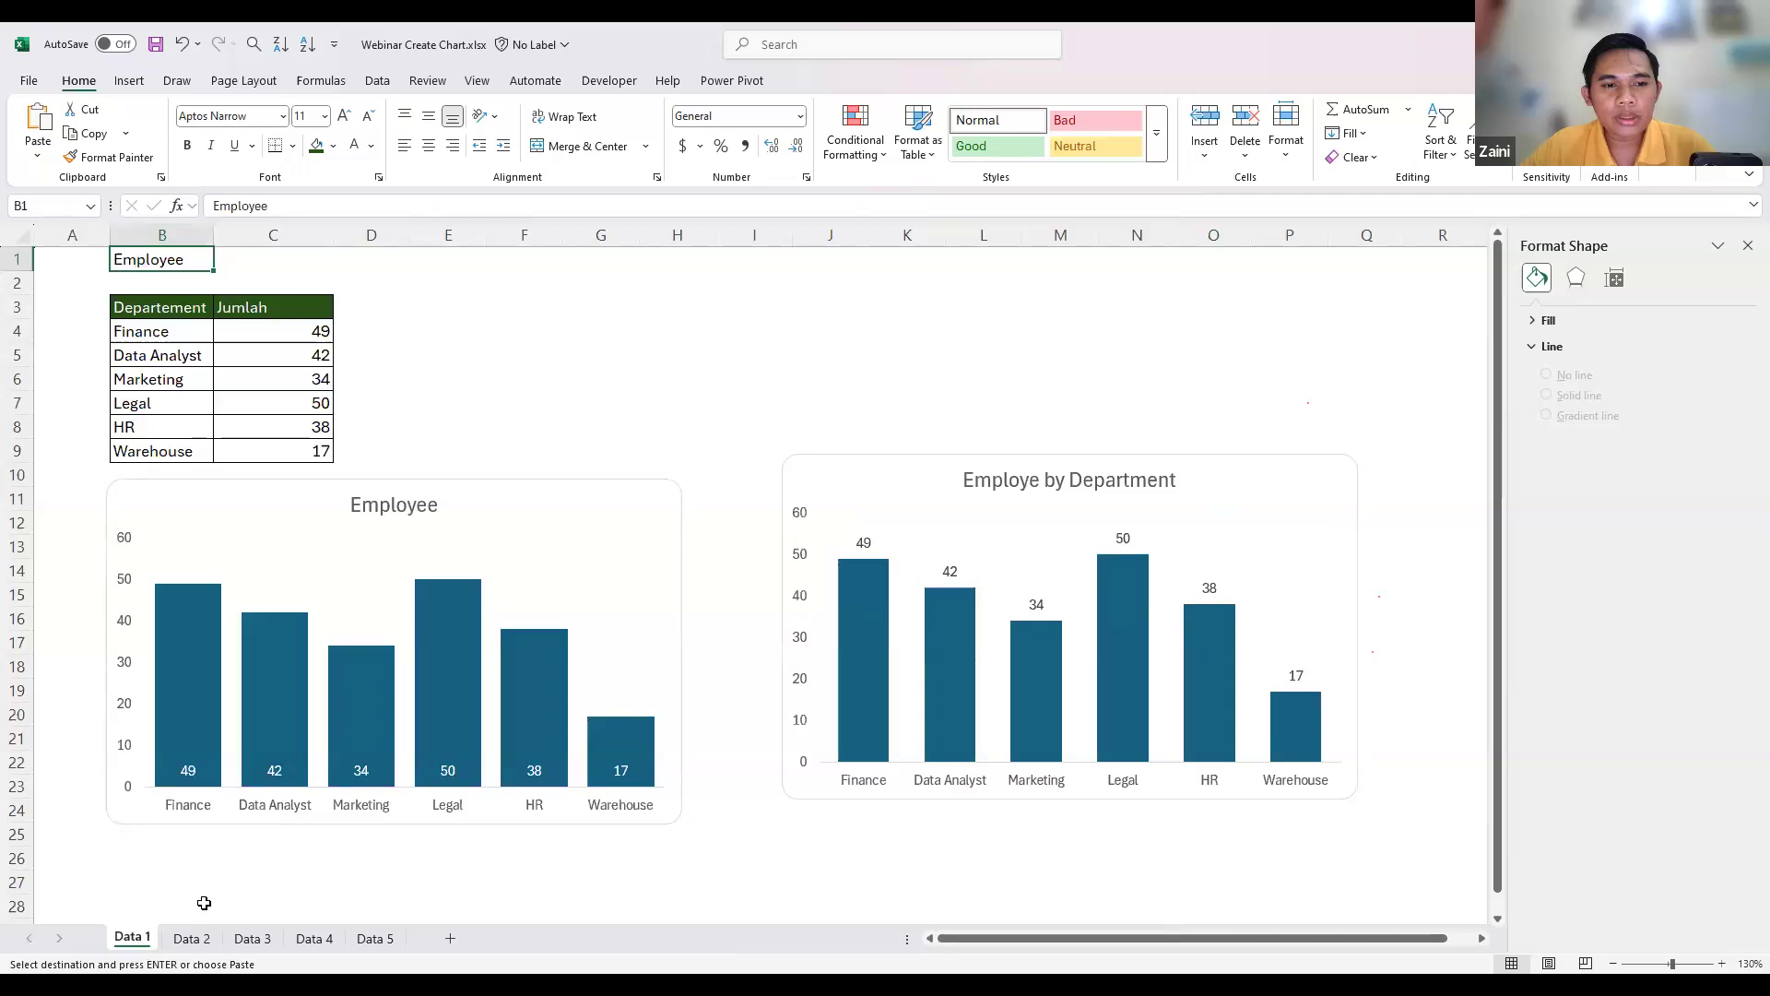
pyautogui.click(196, 938)
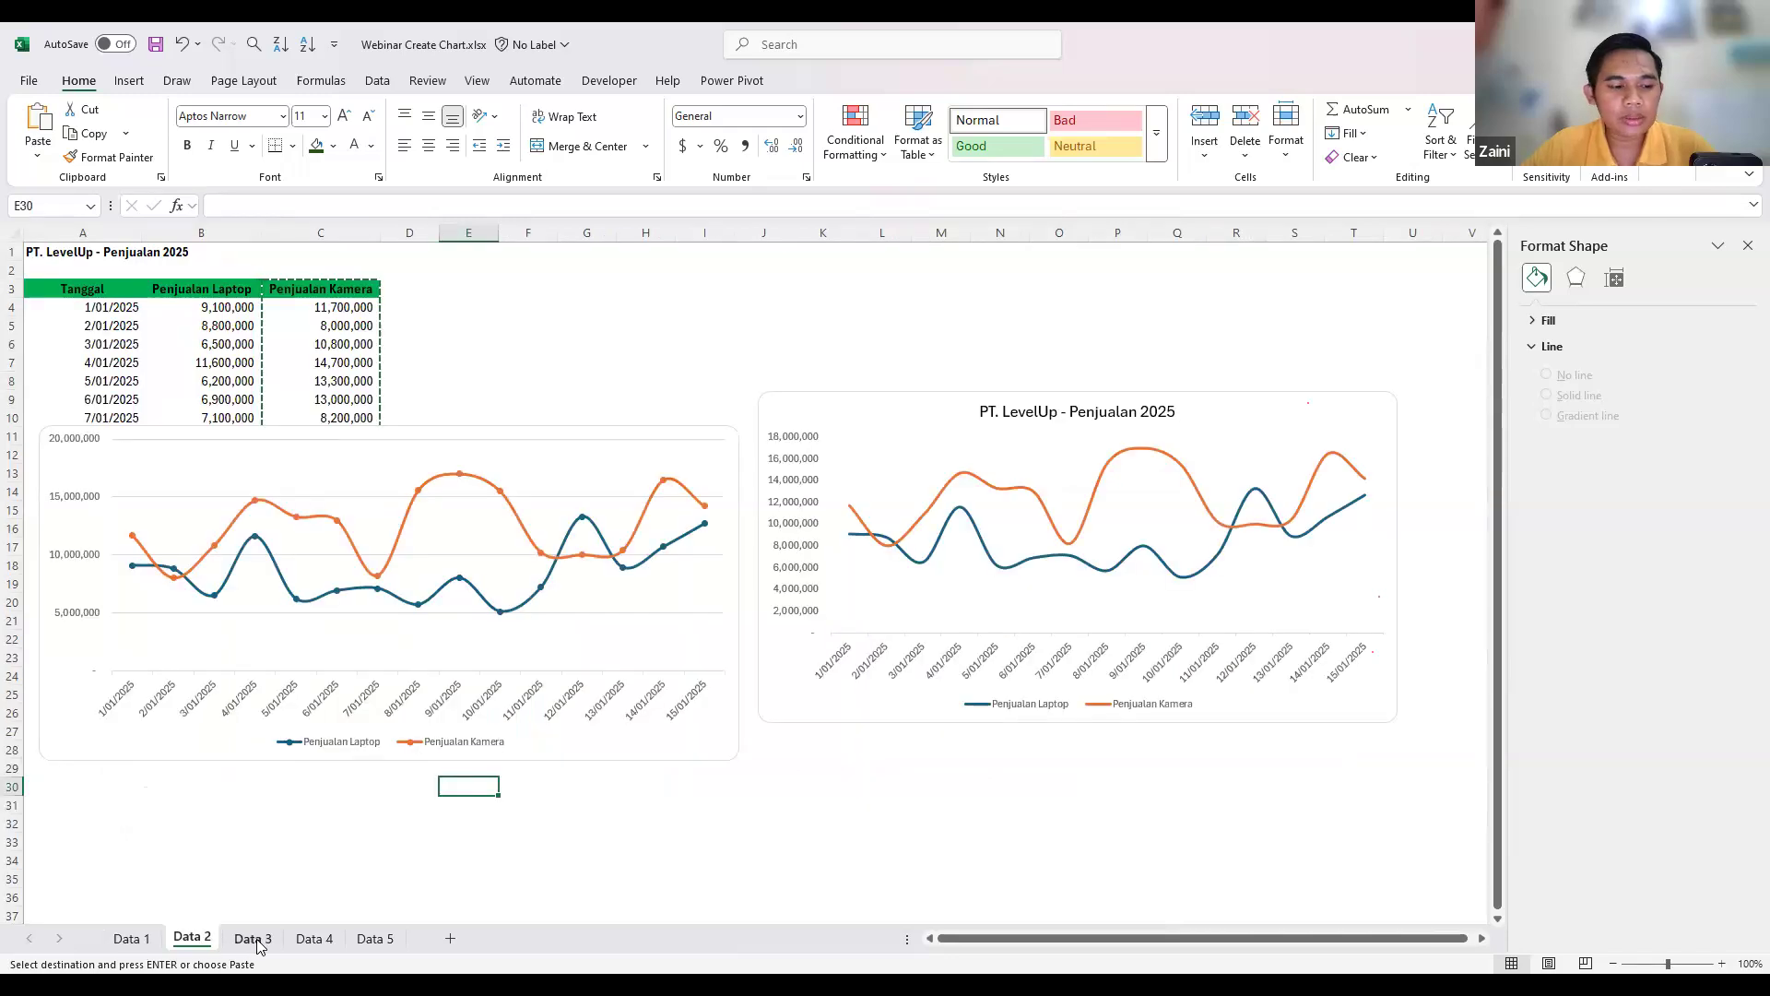
pyautogui.click(252, 939)
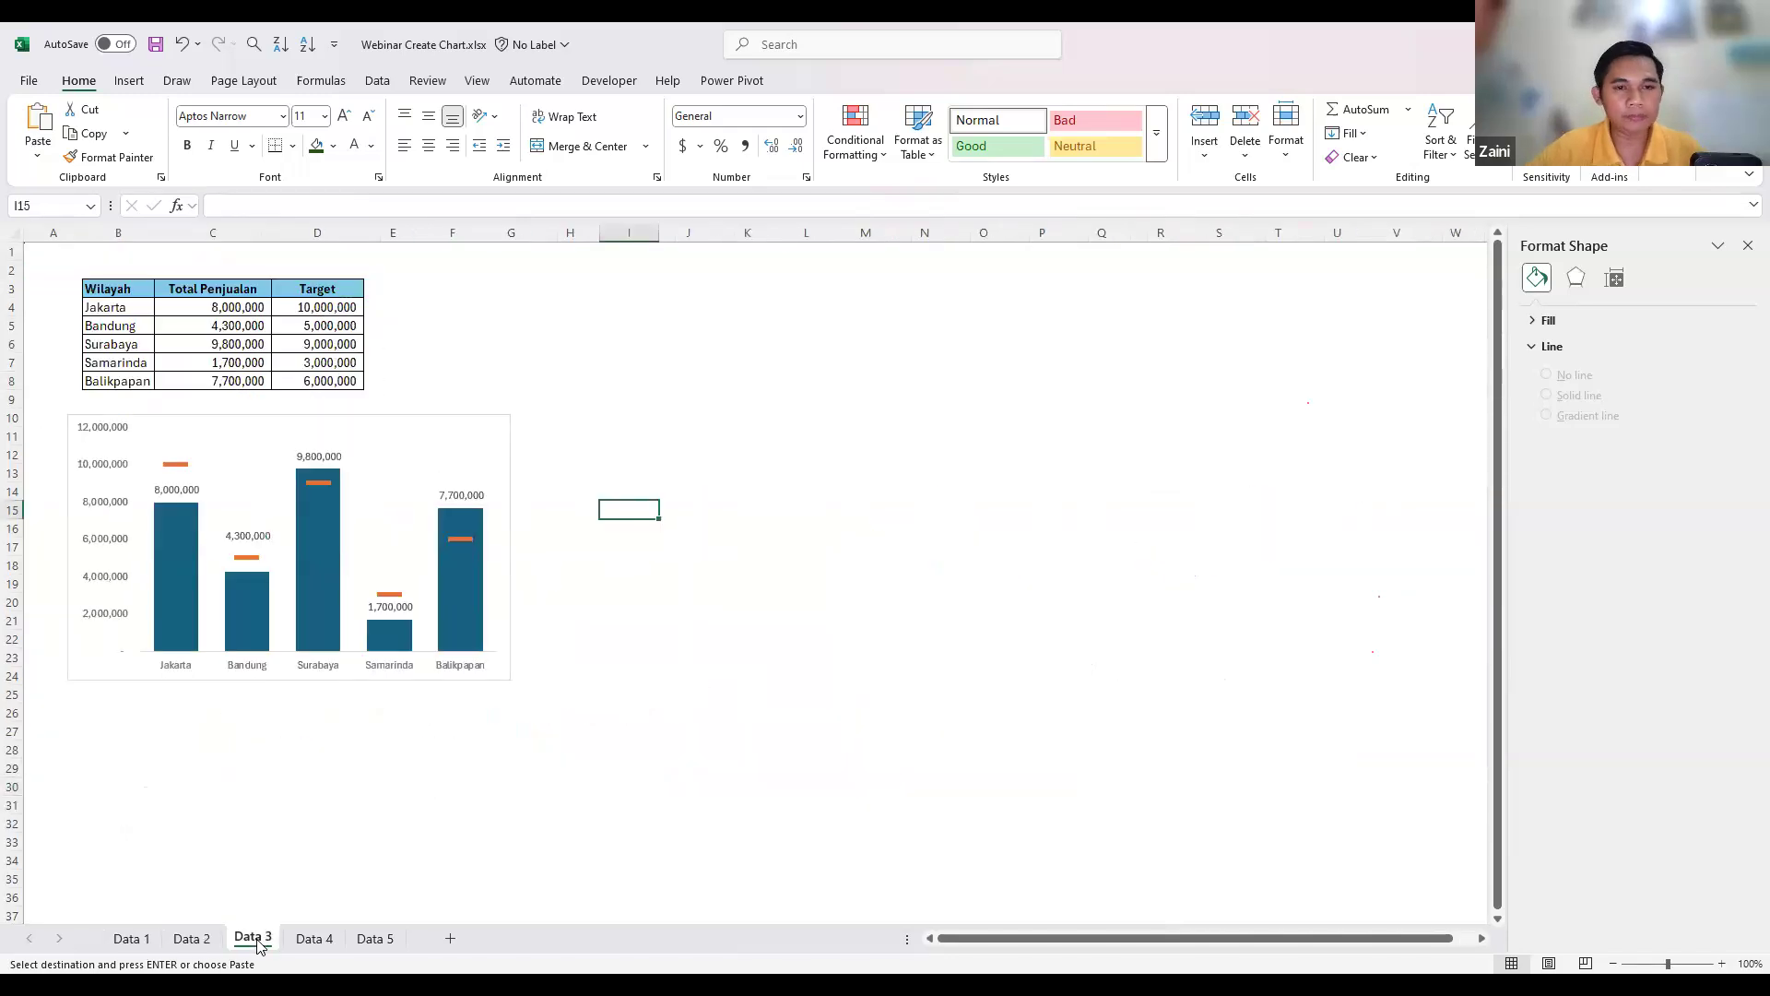
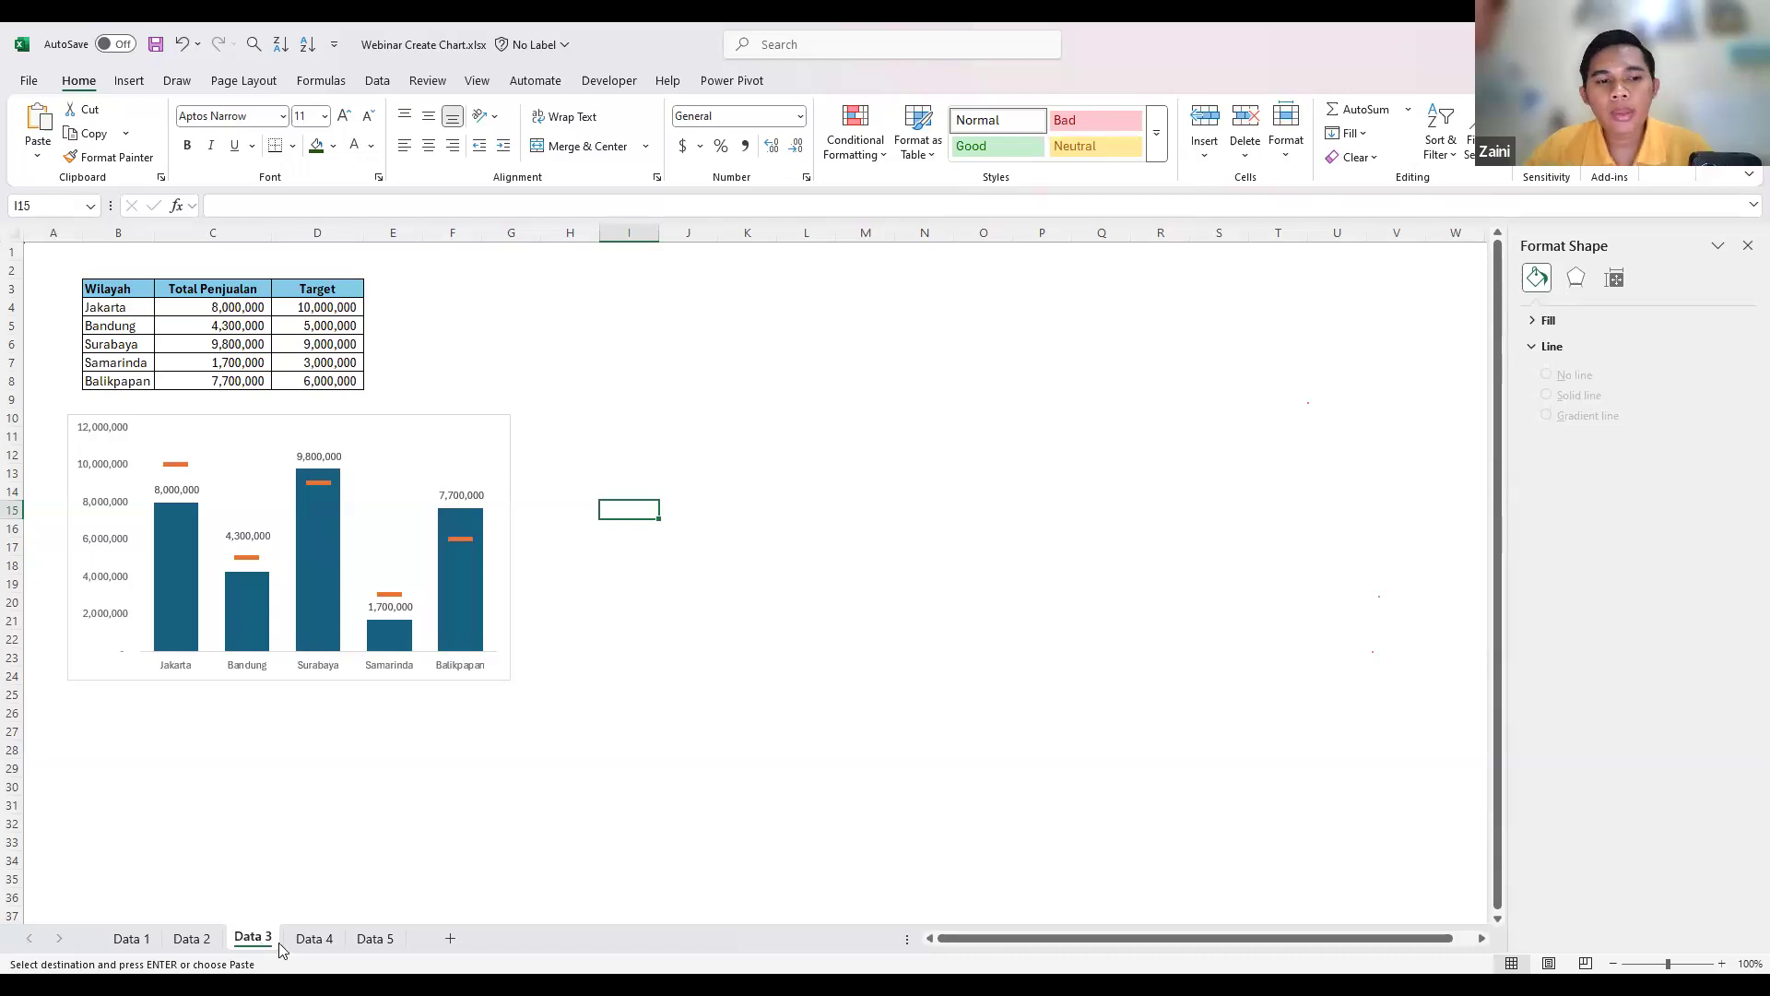
pyautogui.click(175, 940)
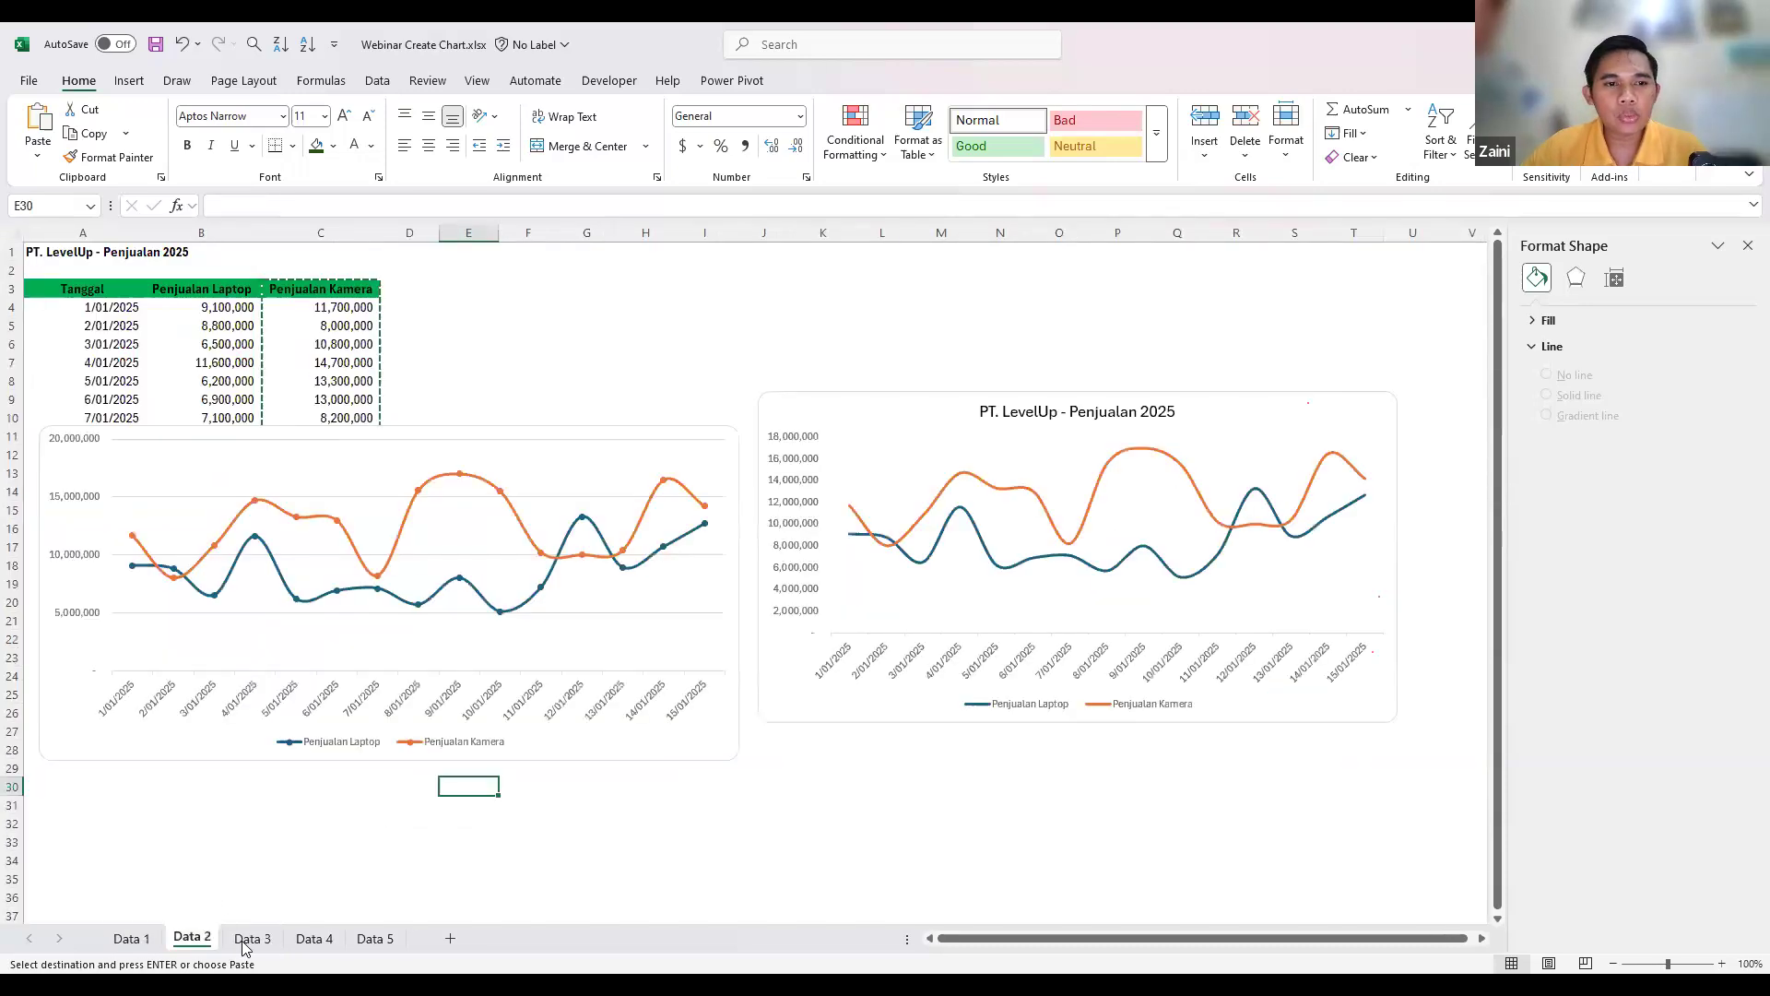
pyautogui.click(249, 940)
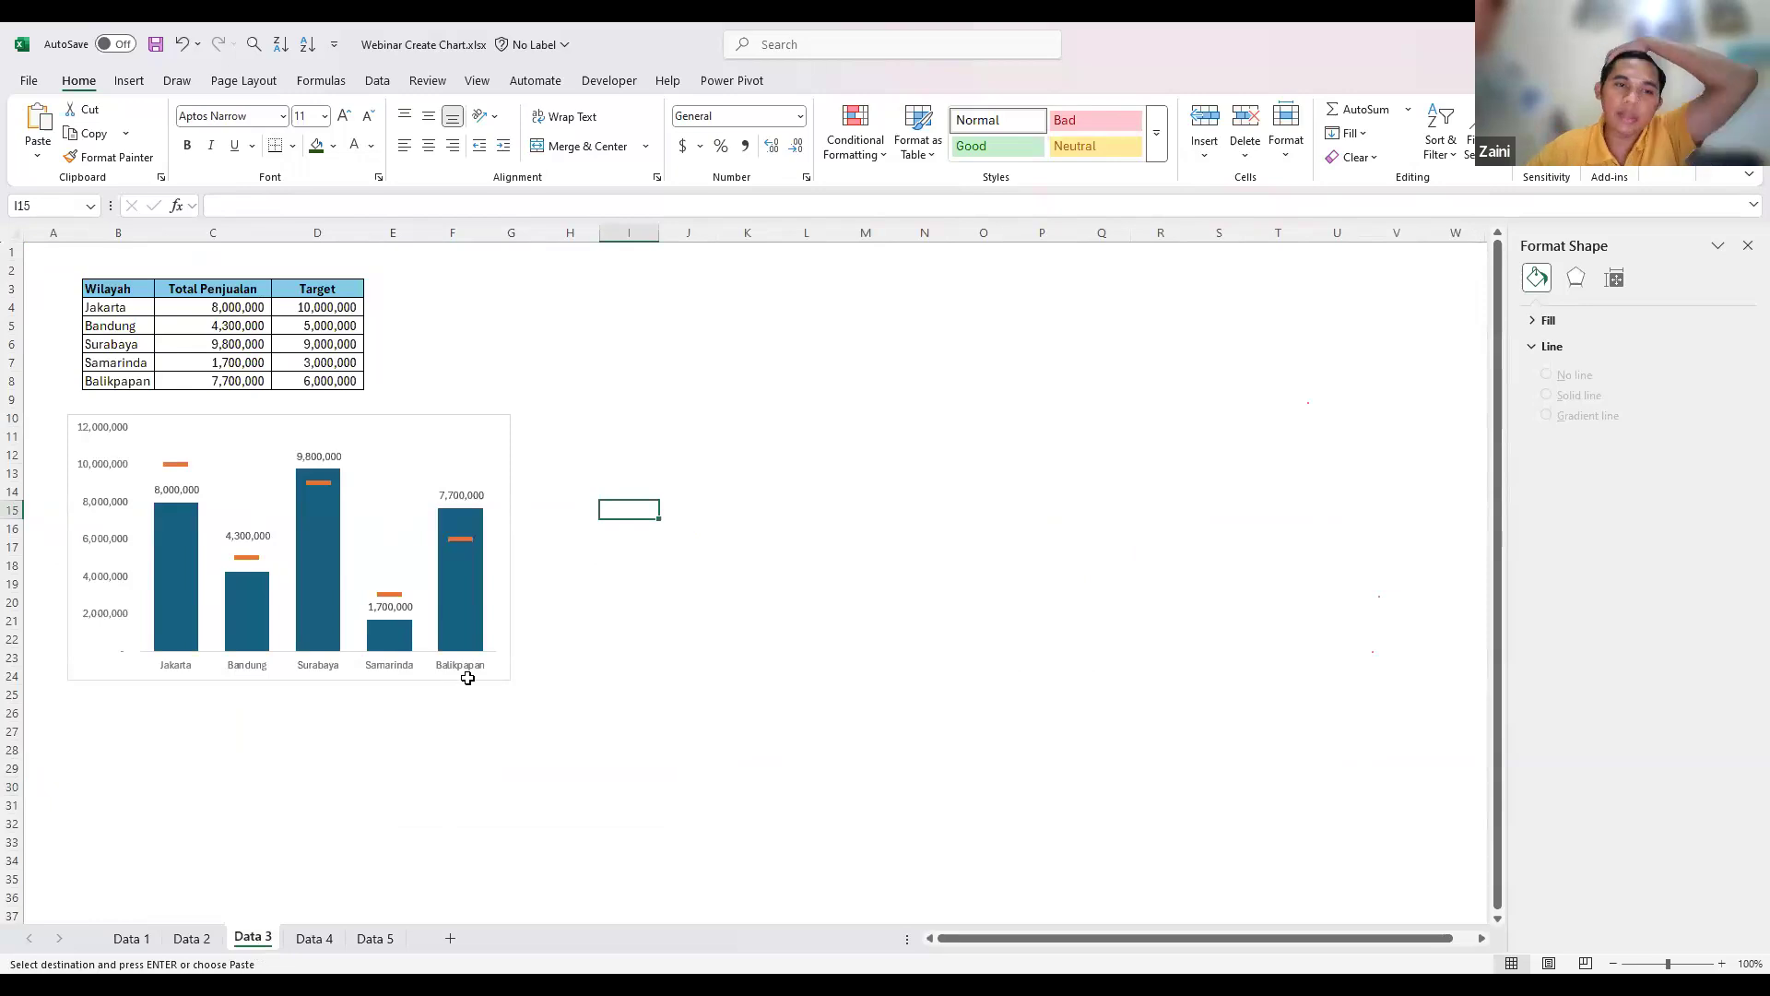
# - Examine the Total Penjualan and Target columns of the Wilayah table on Data 3
pyautogui.click(528, 432)
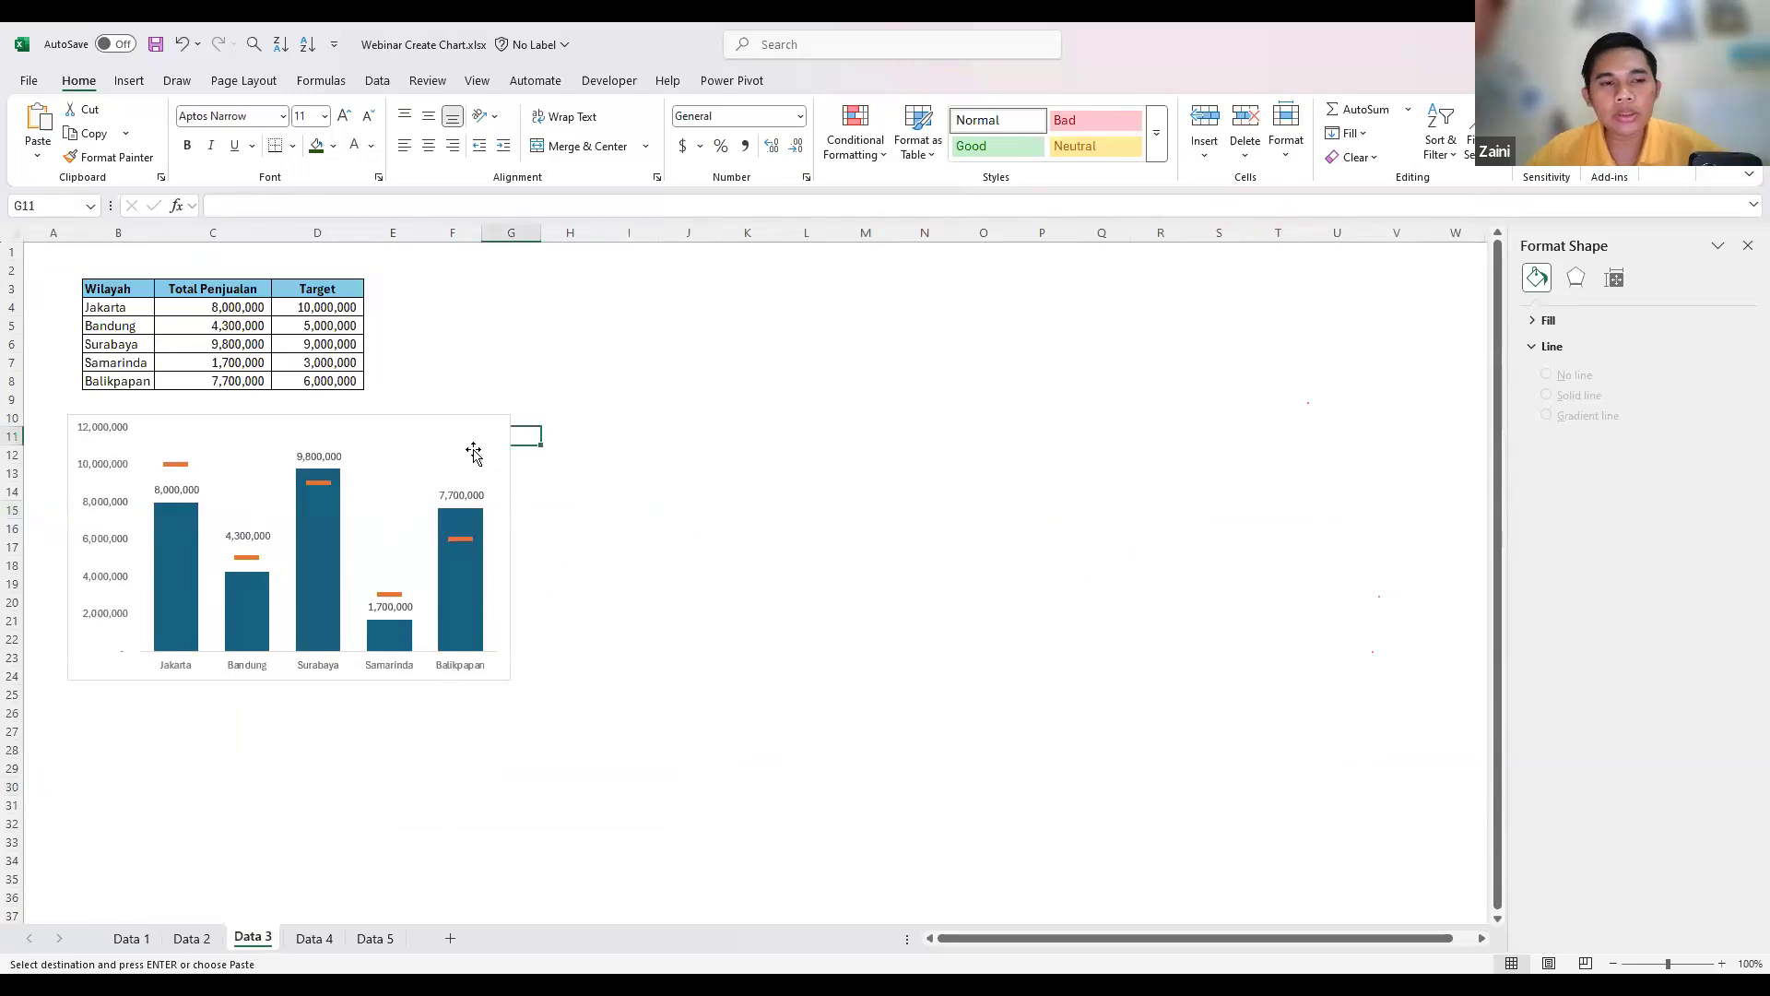
pyautogui.click(211, 326)
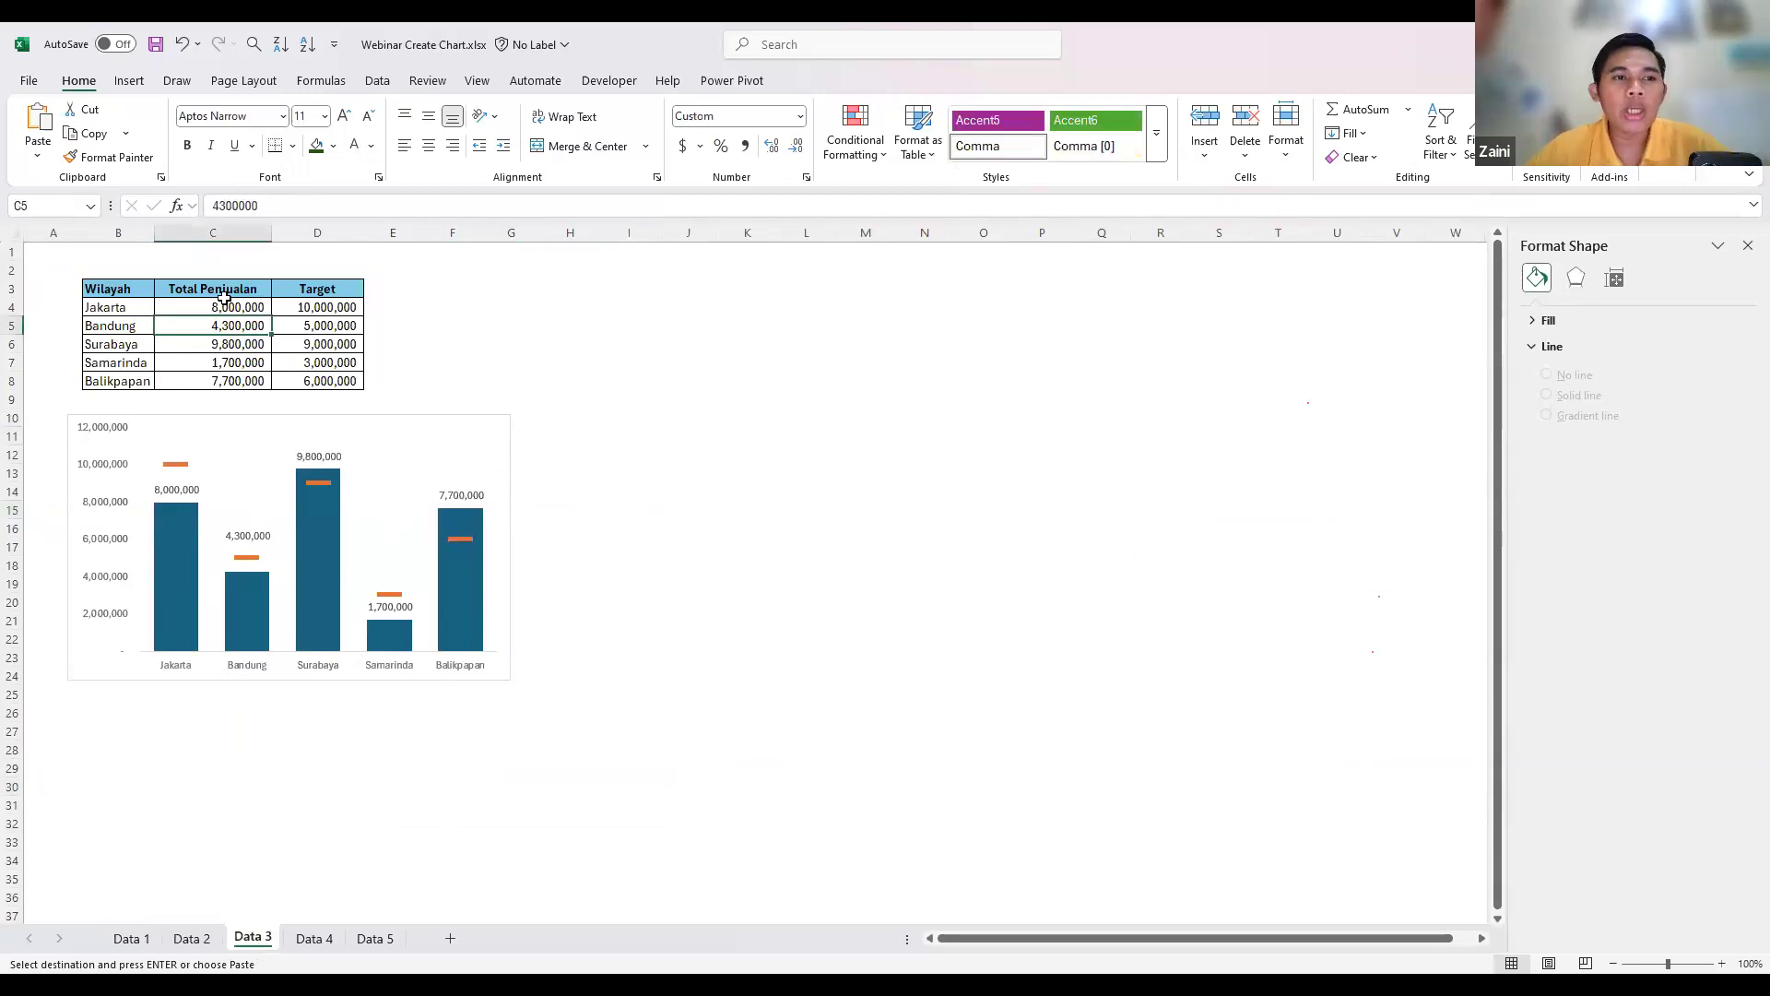
pyautogui.click(210, 290)
pyautogui.keyDown('shift'); pyautogui.click(226, 380); pyautogui.keyUp('shift')
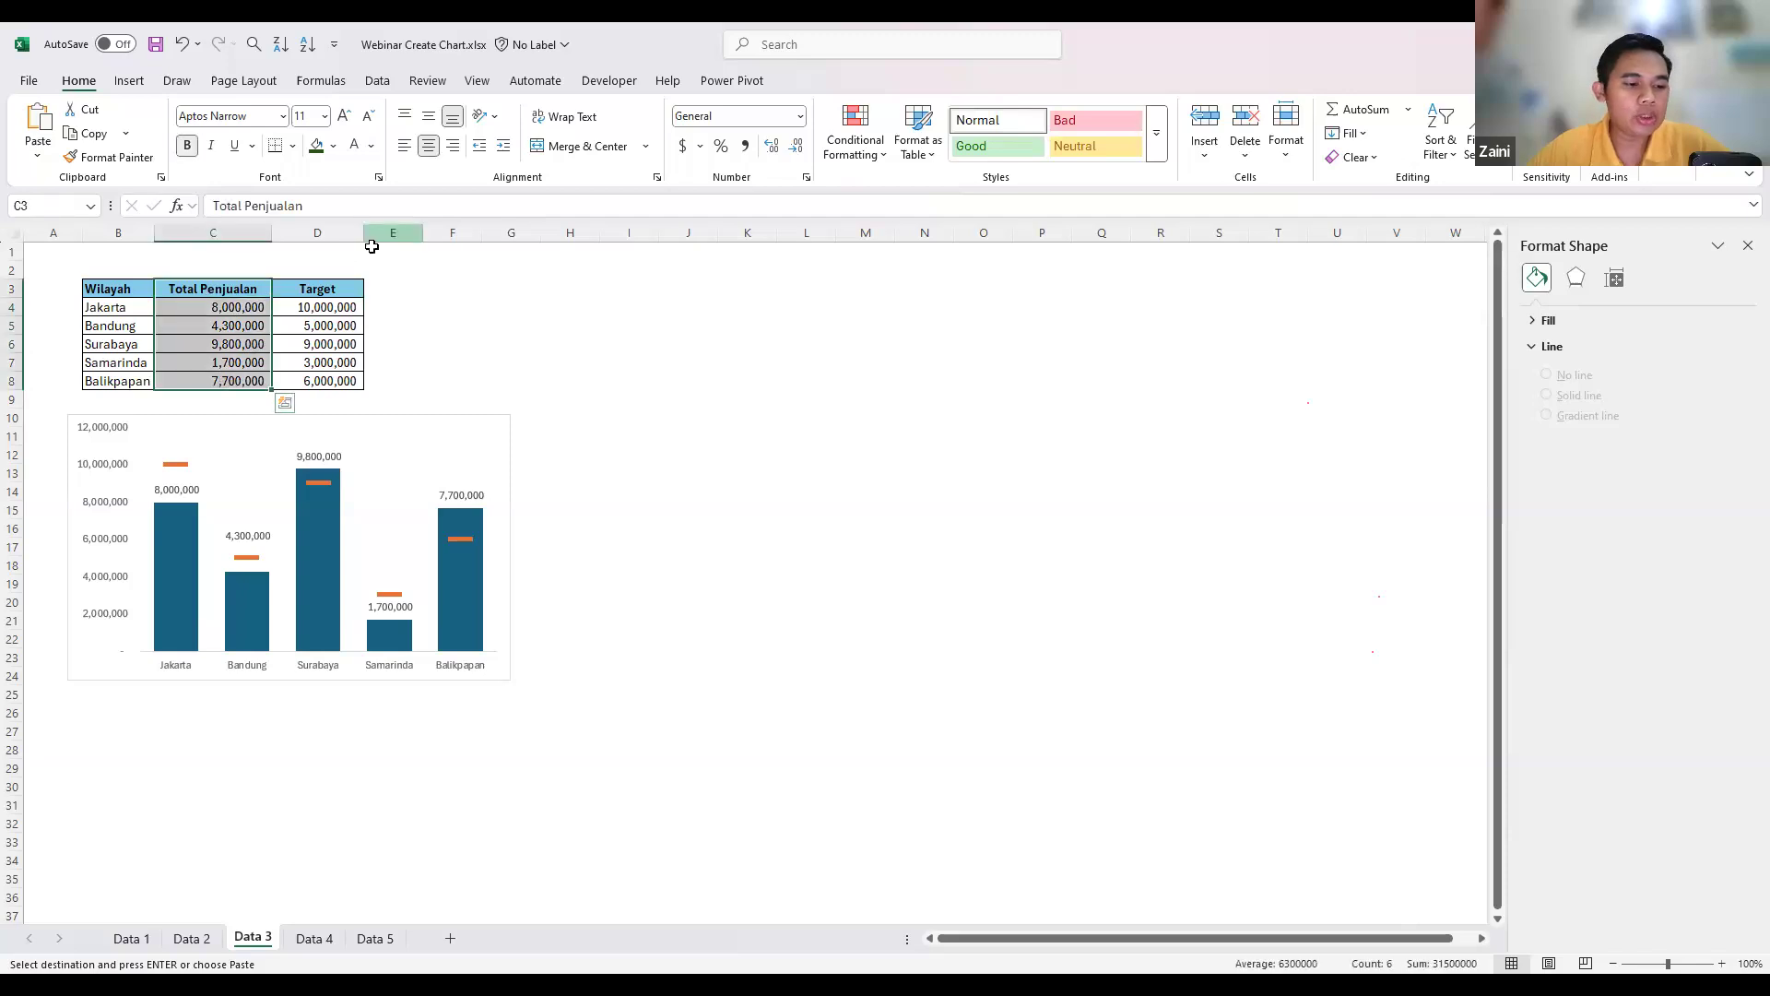
pyautogui.moveTo(333, 281); pyautogui.dragTo(322, 380)
pyautogui.click(605, 359)
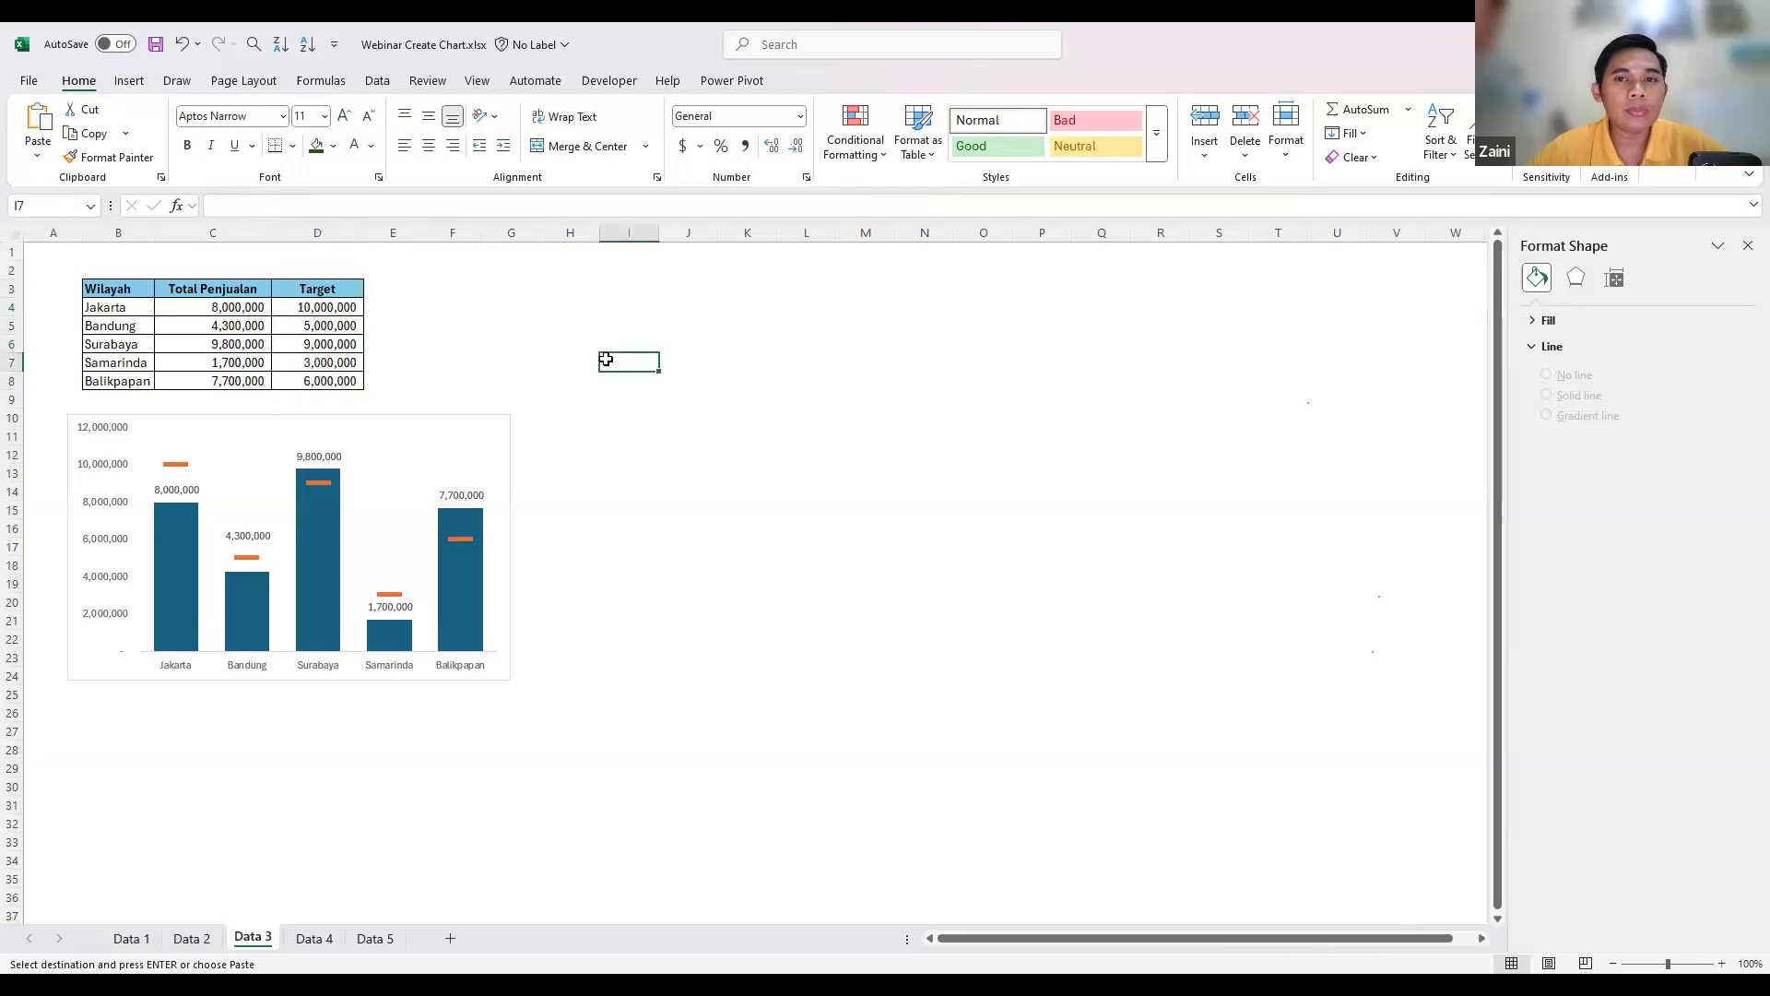
# - Add a legend to the sales-versus-target chart and place it below the plot area
pyautogui.click(188, 575)
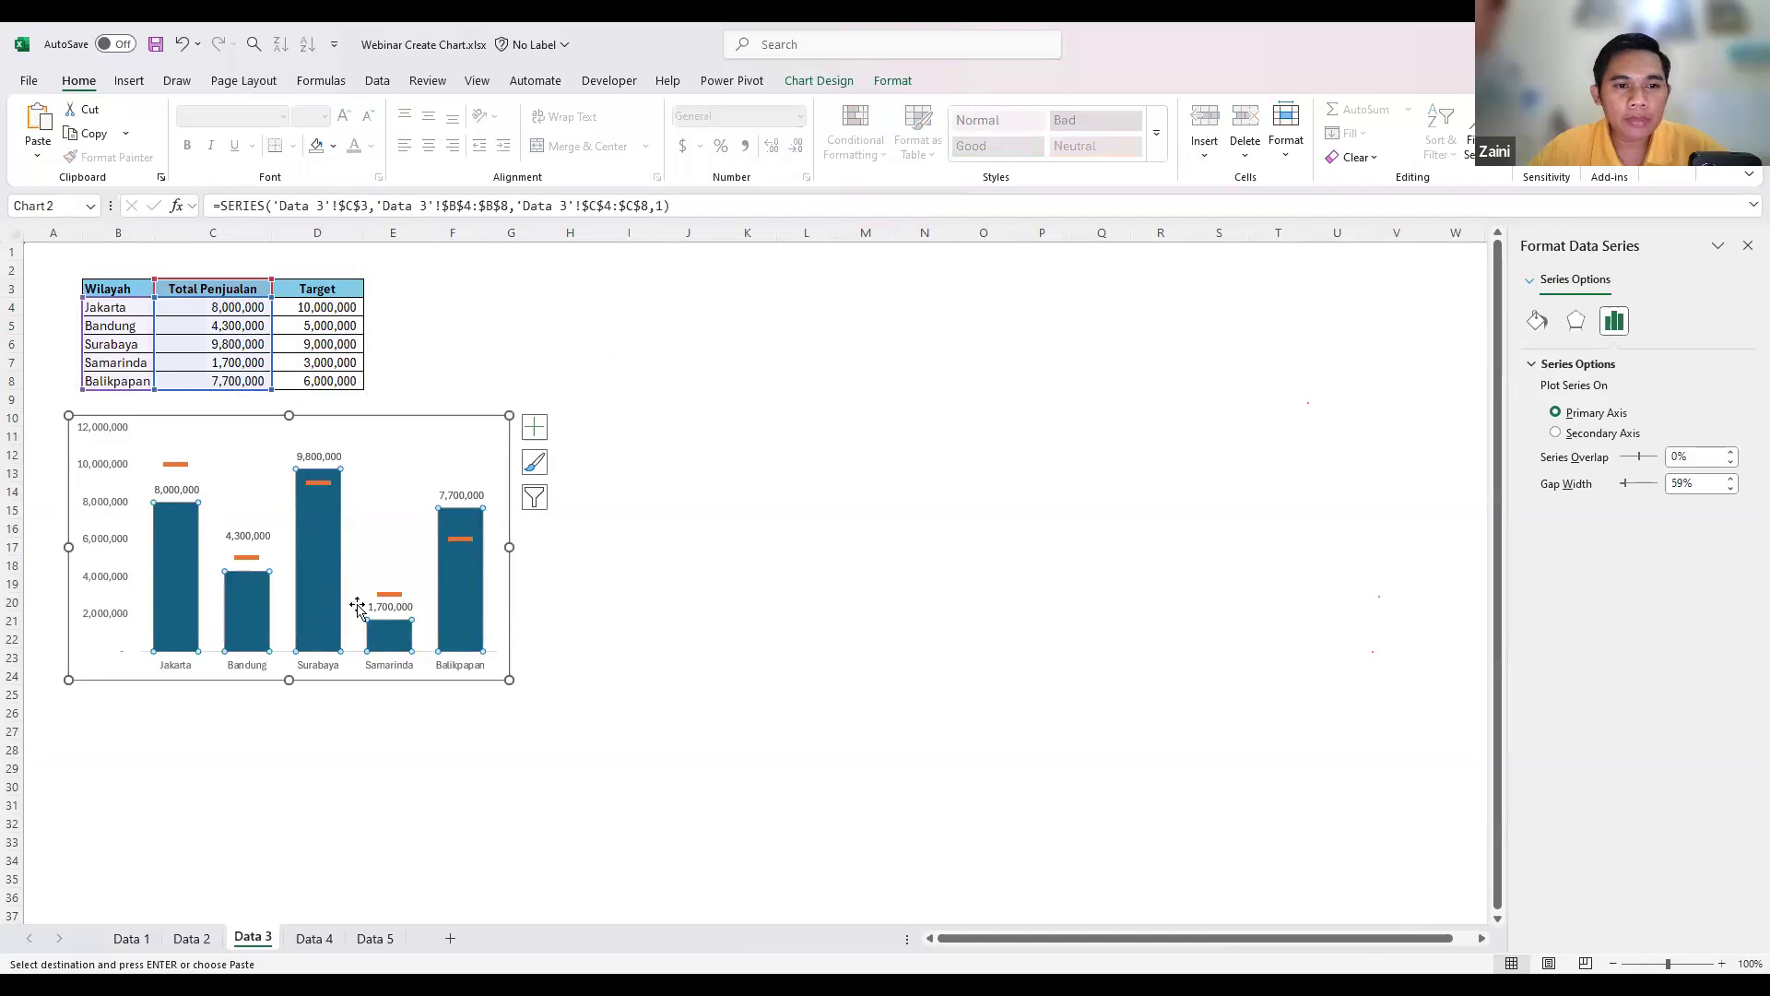
pyautogui.click(177, 465)
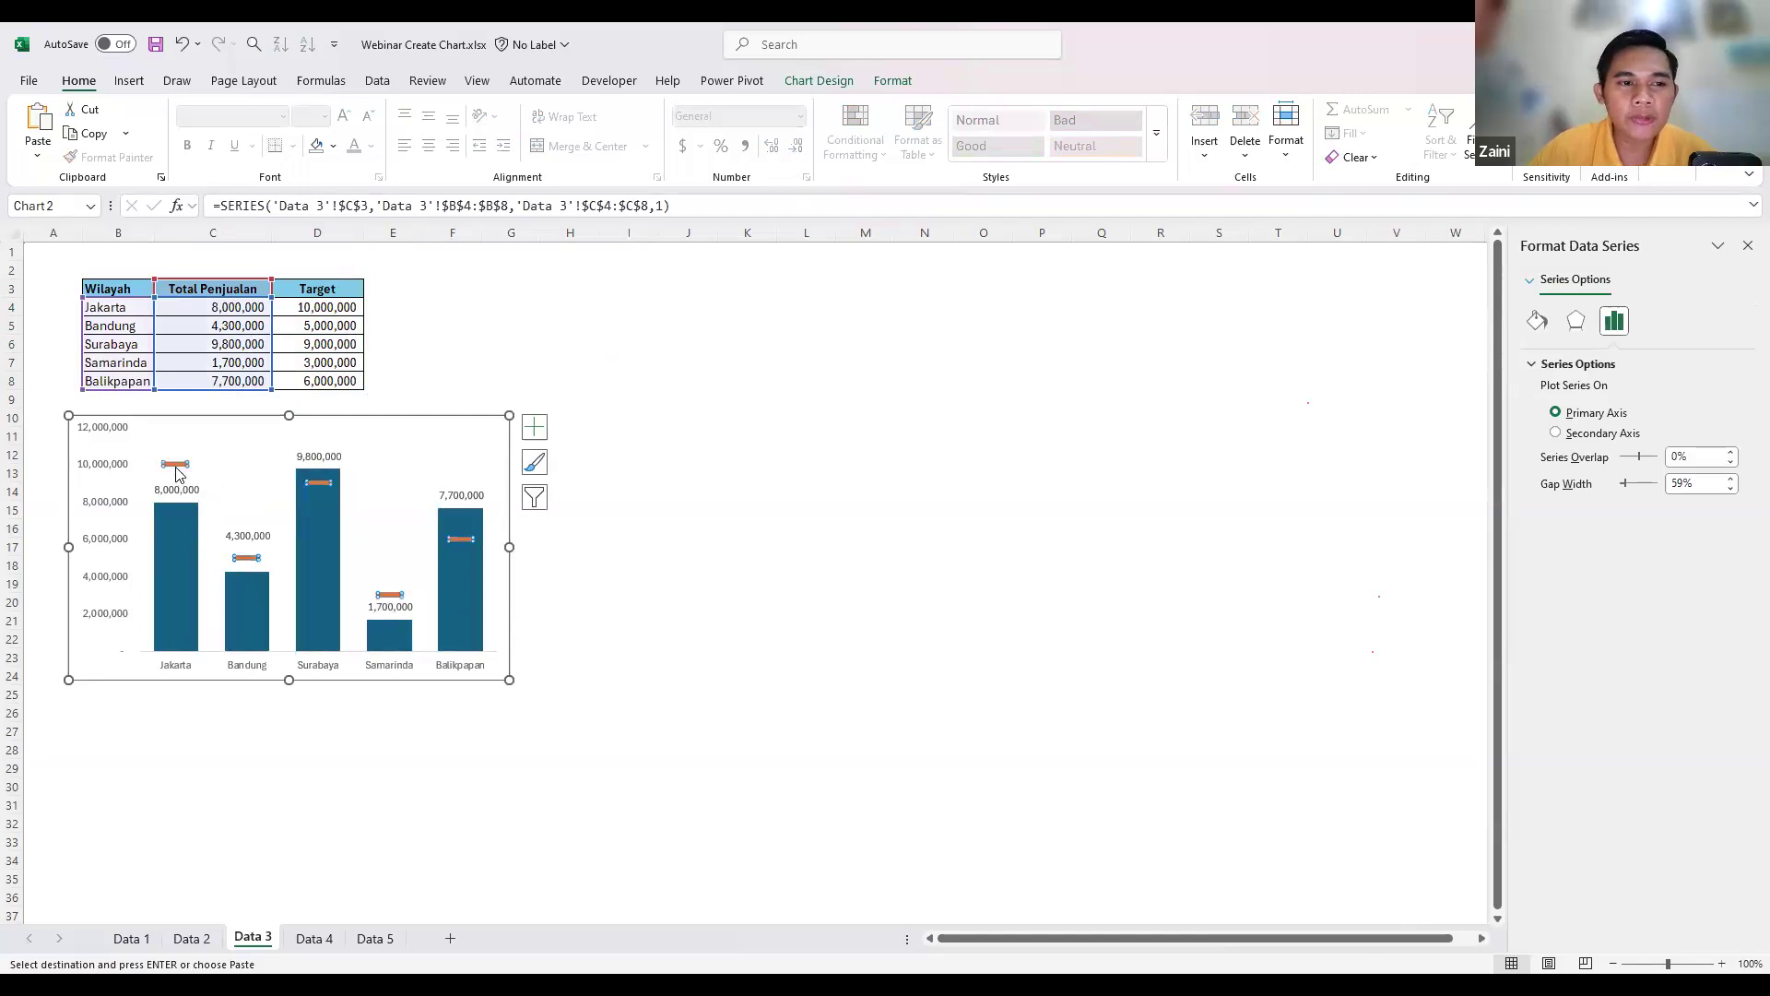
pyautogui.click(533, 428)
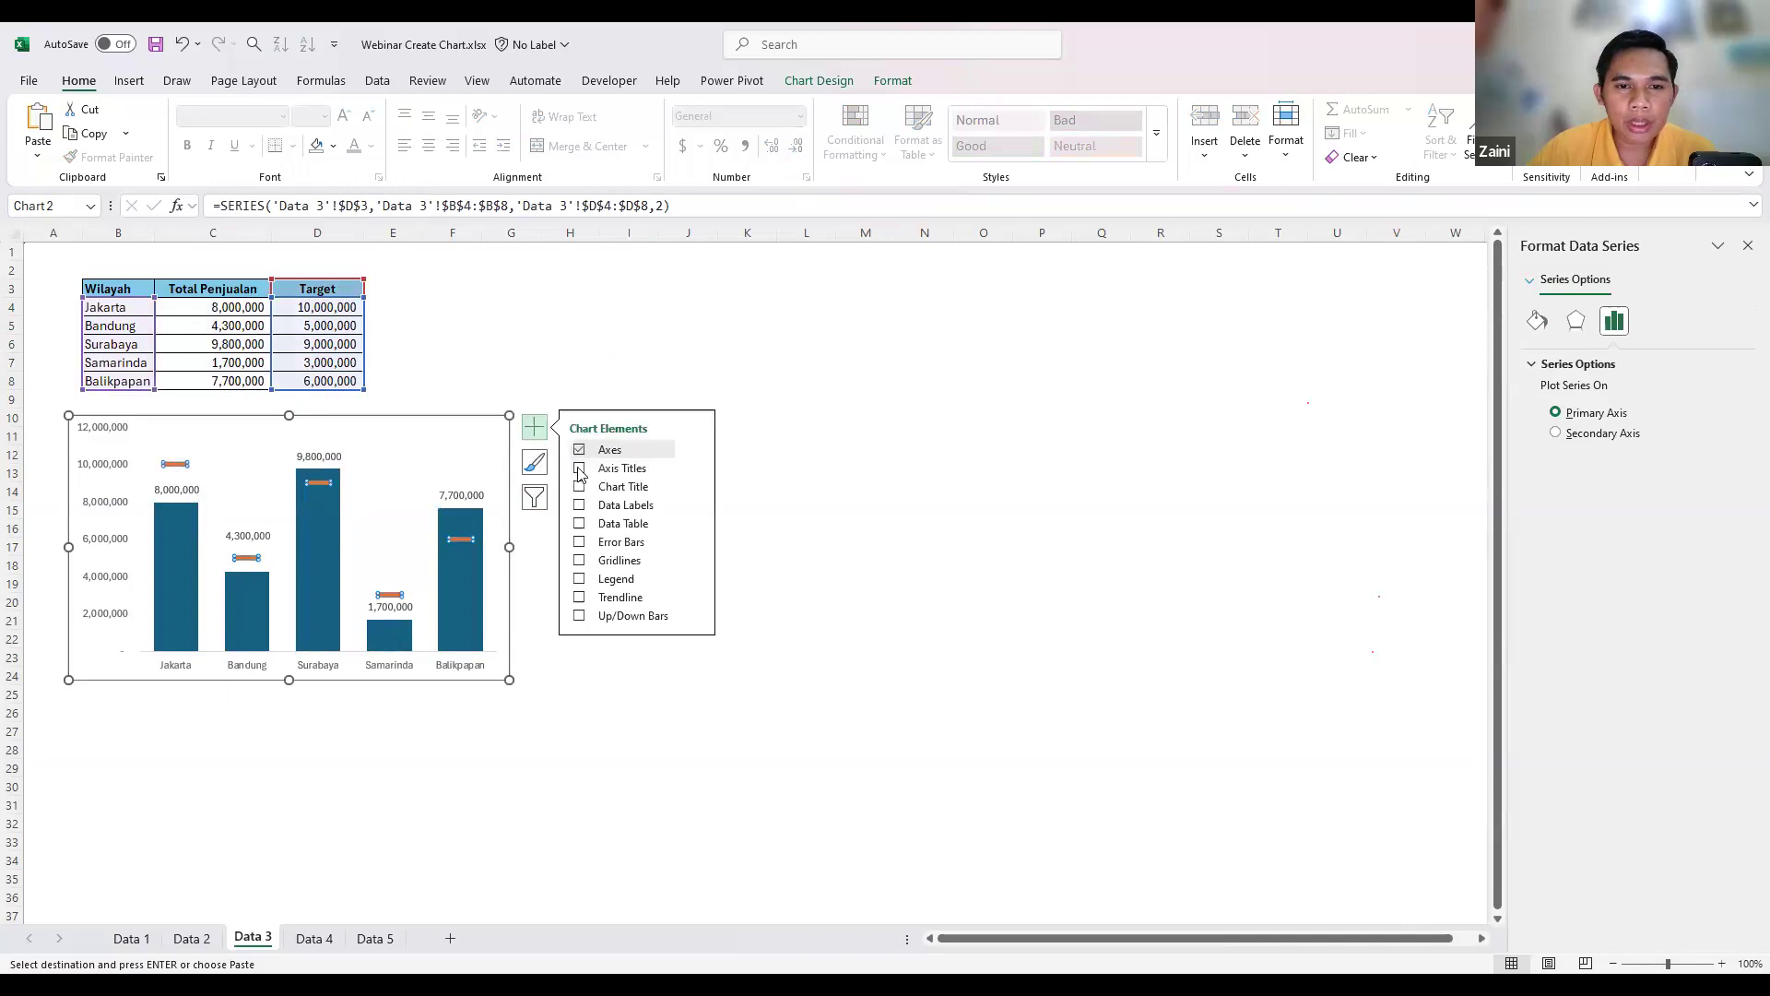
pyautogui.click(578, 579)
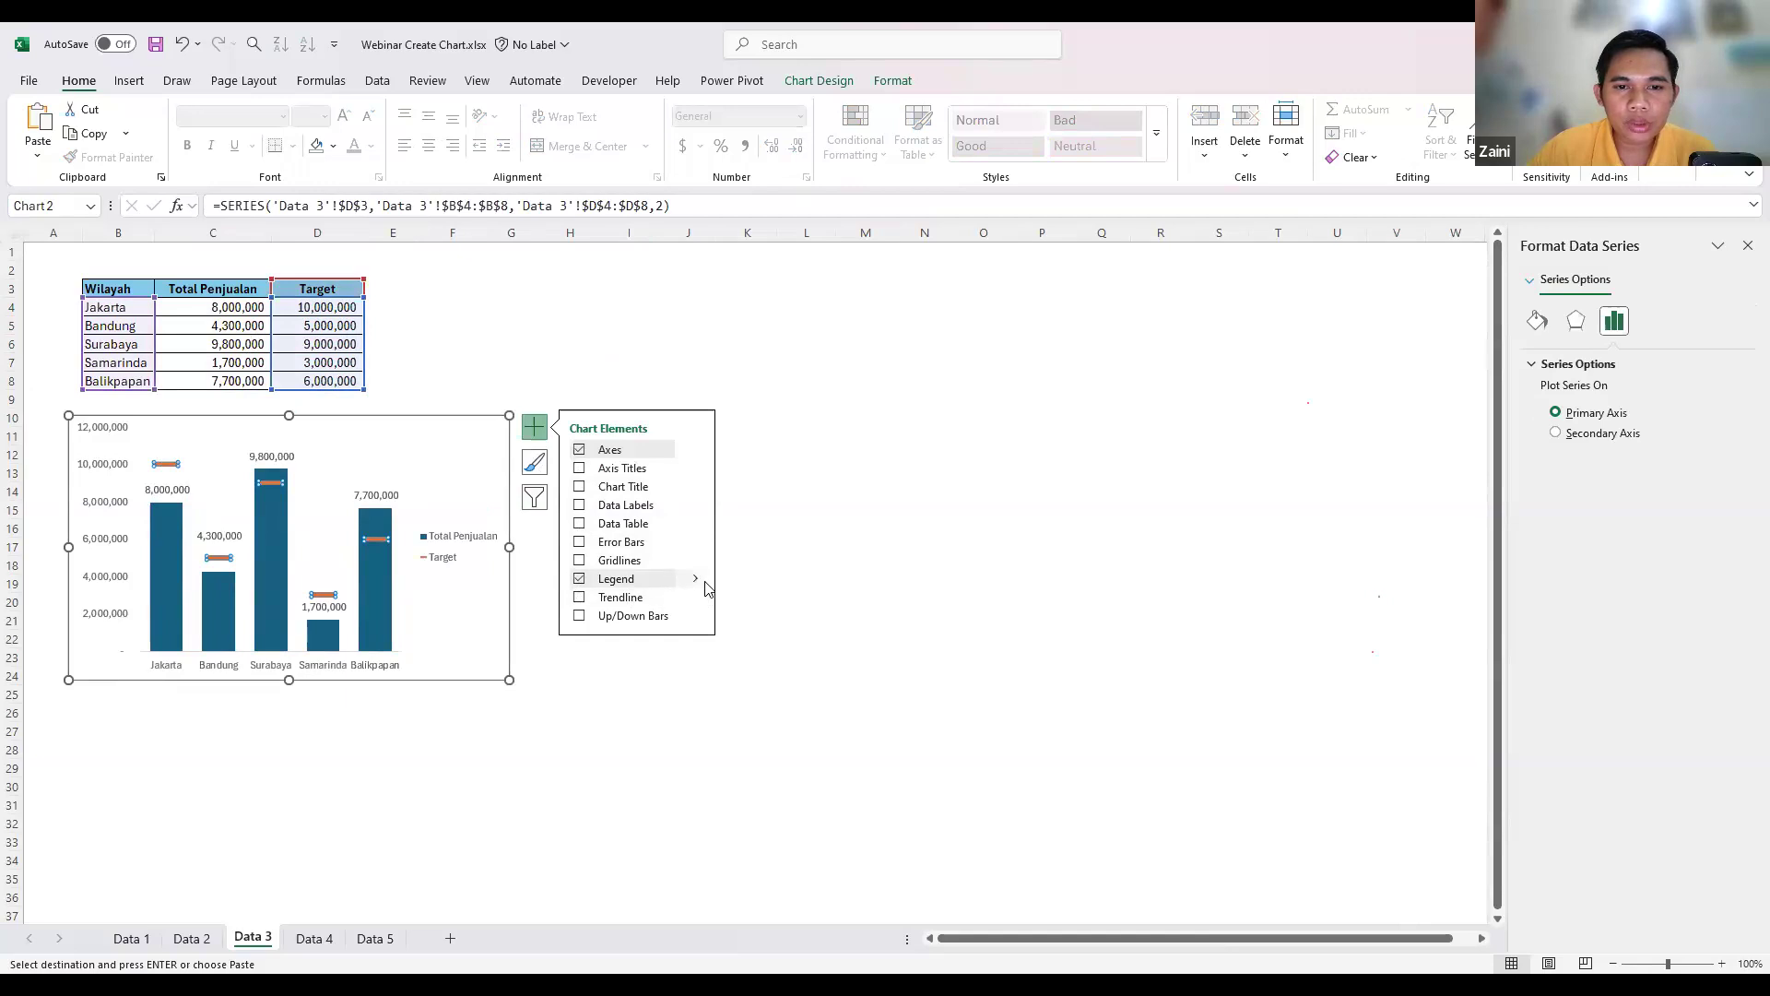
pyautogui.moveTo(707, 587)
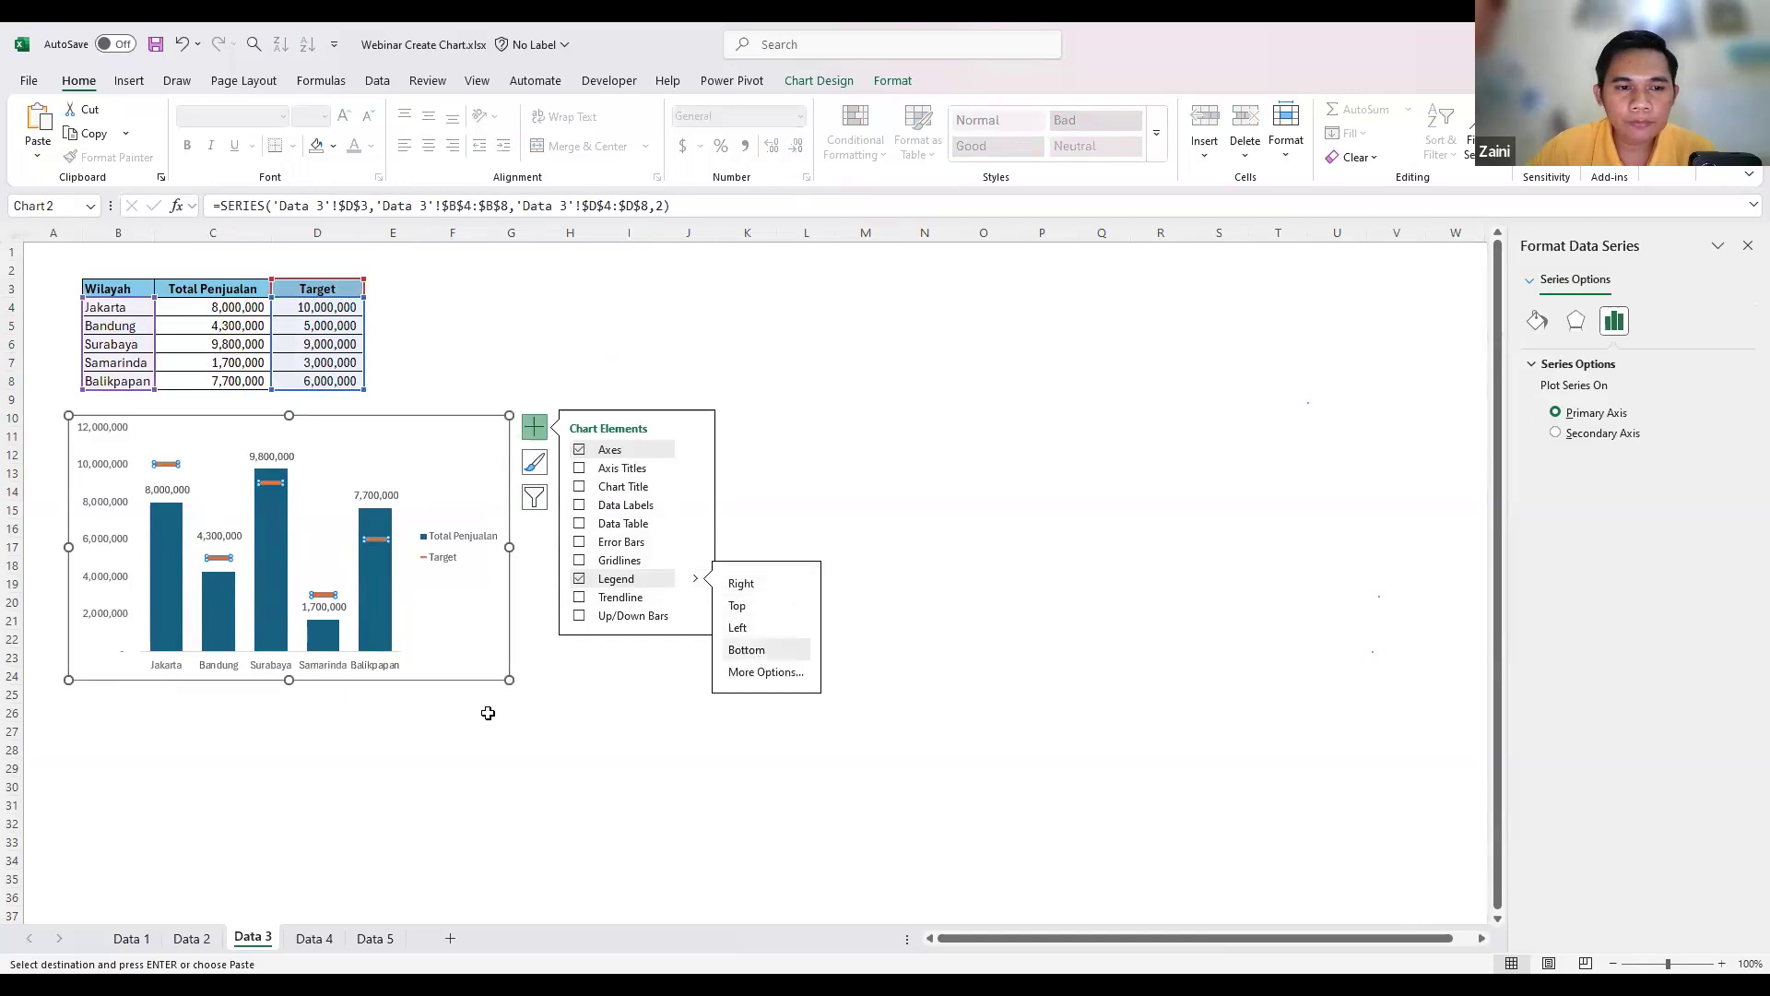
# - Stretch the sales-versus-target chart down to about row 28 and move it beside the Wilayah table, starting at column E, row 3
pyautogui.moveTo(289, 687); pyautogui.dragTo(286, 749)
pyautogui.click(570, 565)
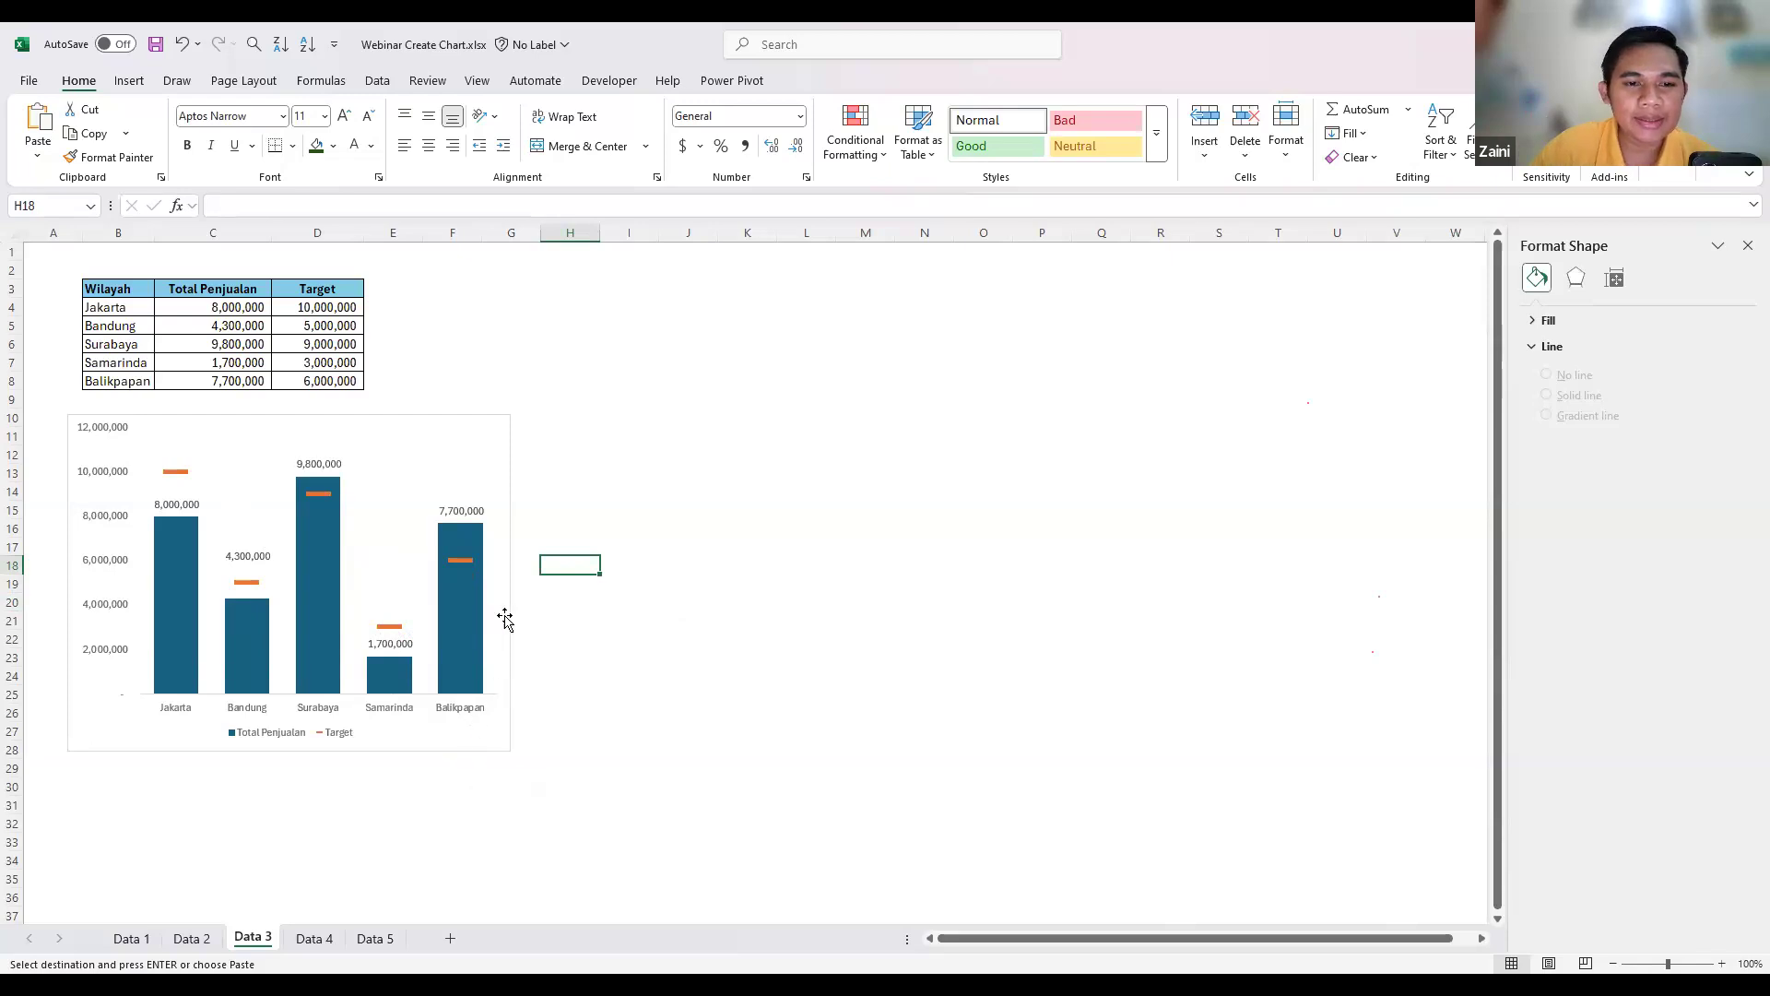
pyautogui.moveTo(726, 643); pyautogui.dragTo(763, 600)
pyautogui.click(190, 510)
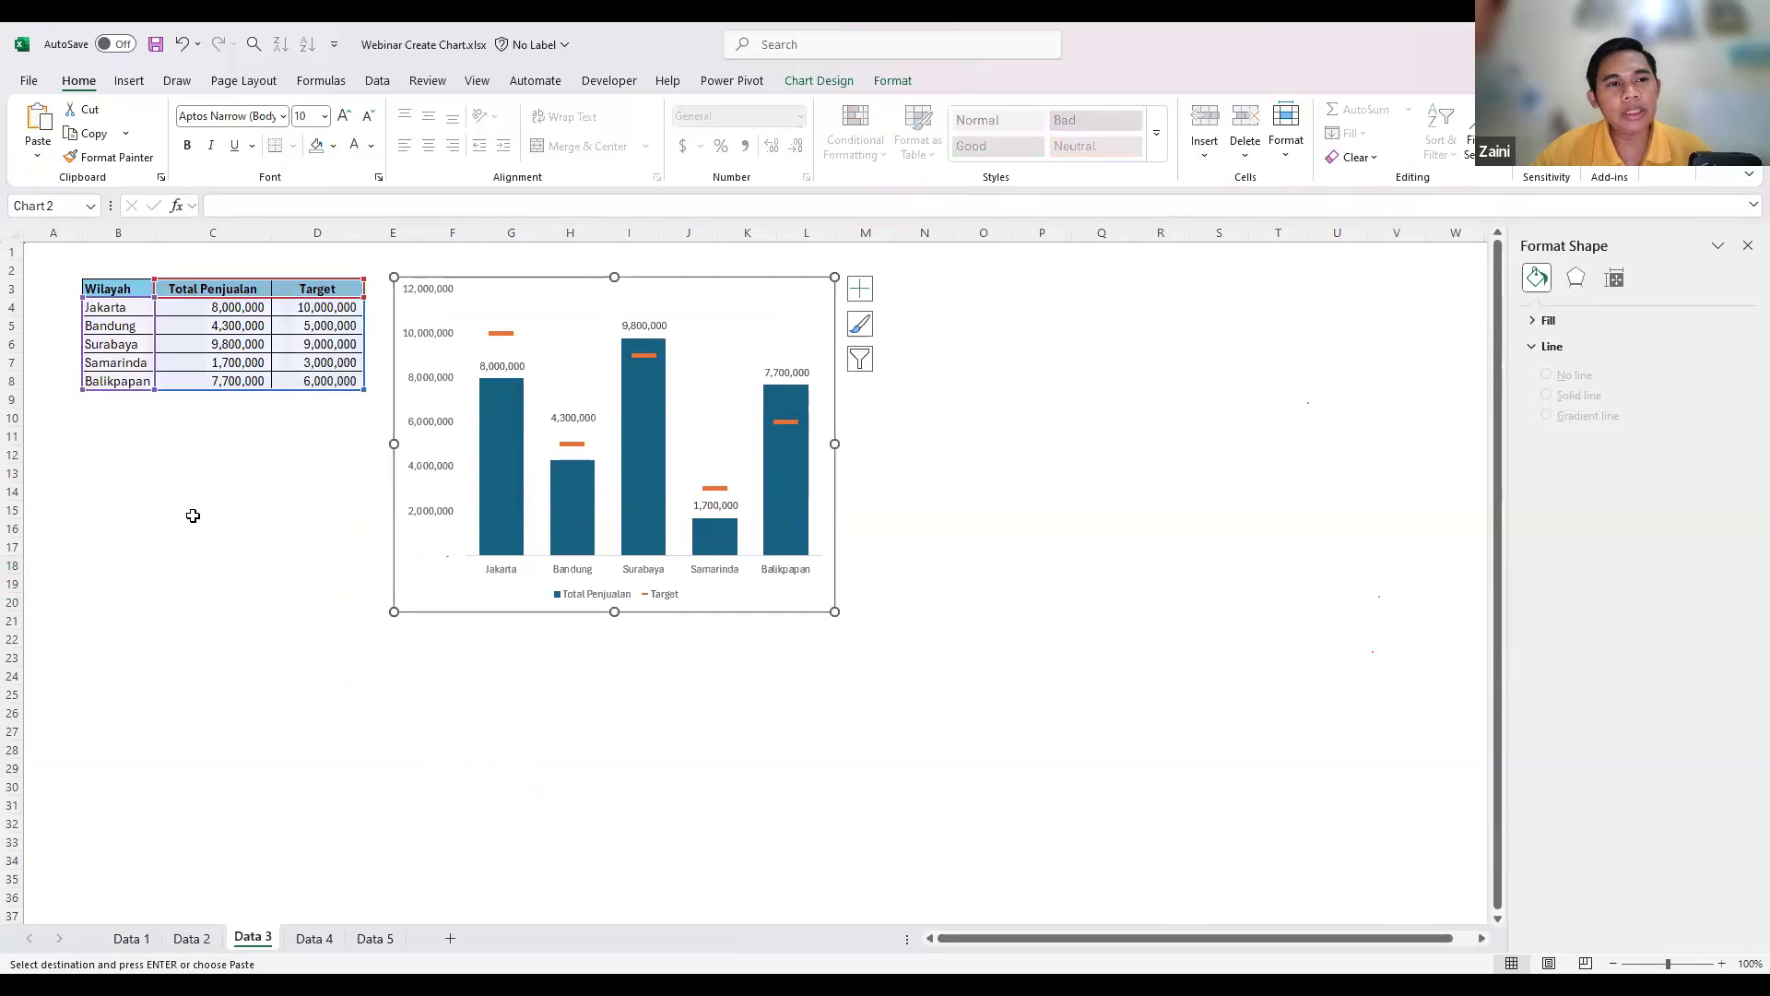
pyautogui.press('Up')
pyautogui.press('Up')
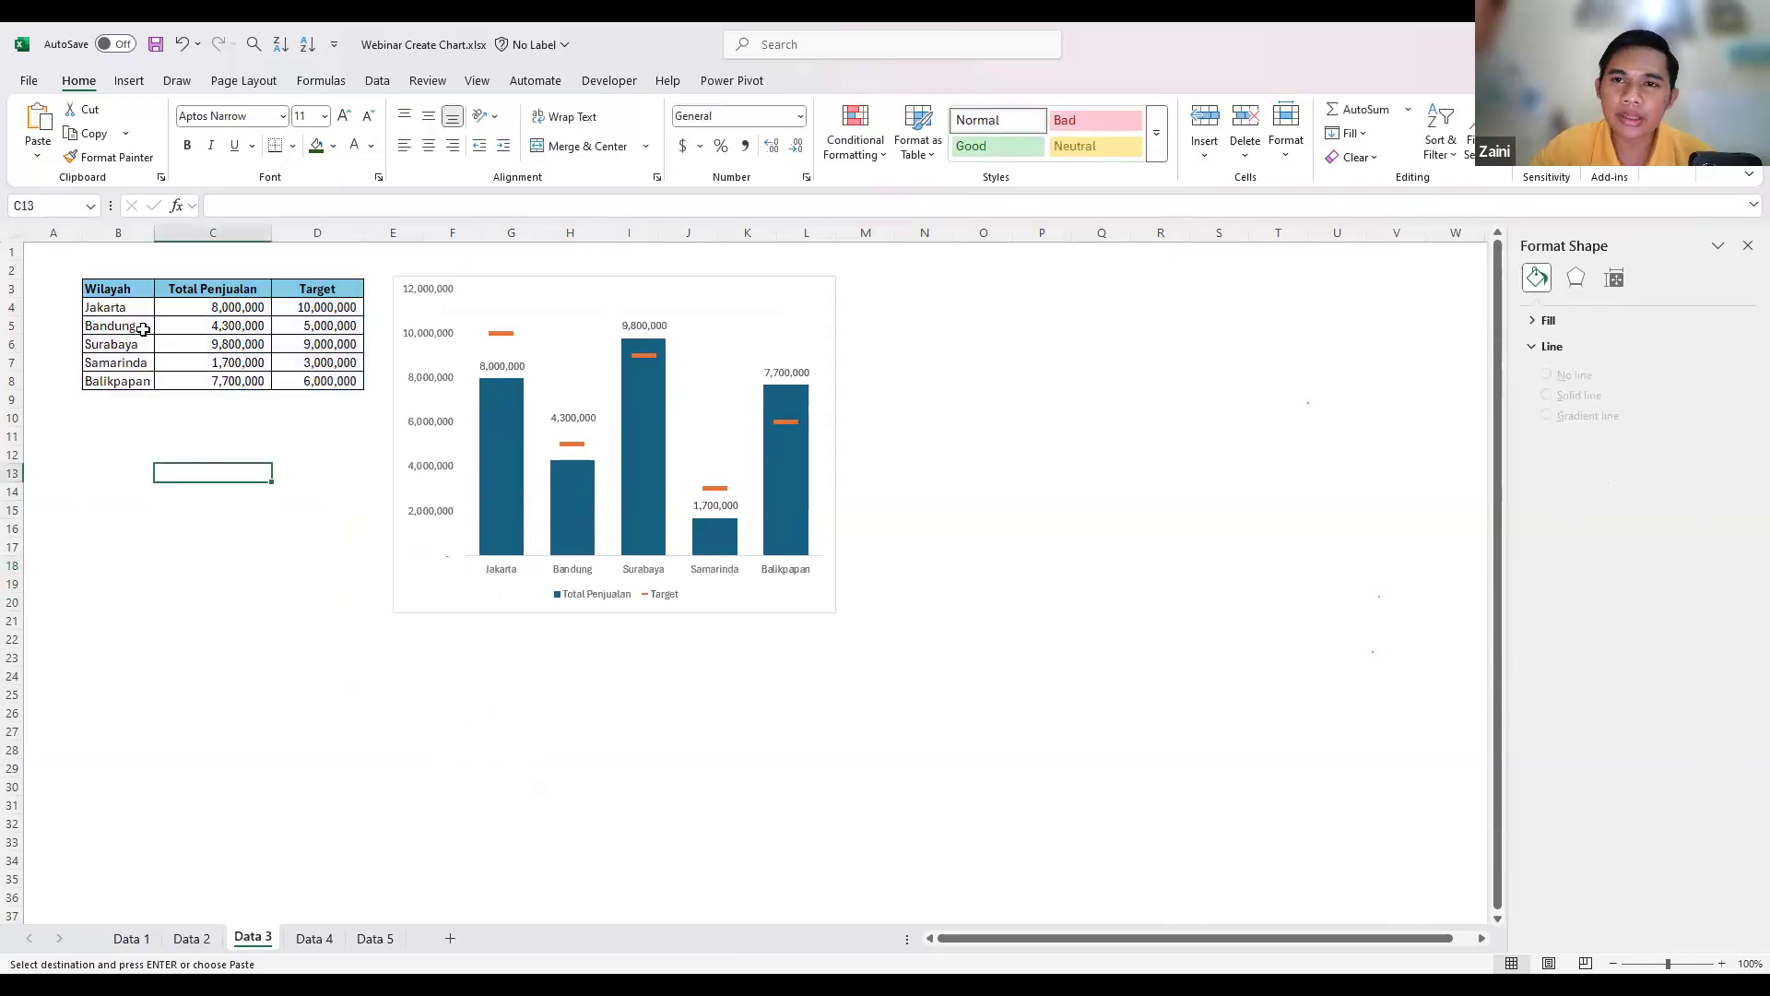
# - Select the Wilayah table B3:D8 and open the full list of chart types for a new chart
pyautogui.moveTo(95, 289); pyautogui.dragTo(304, 376)
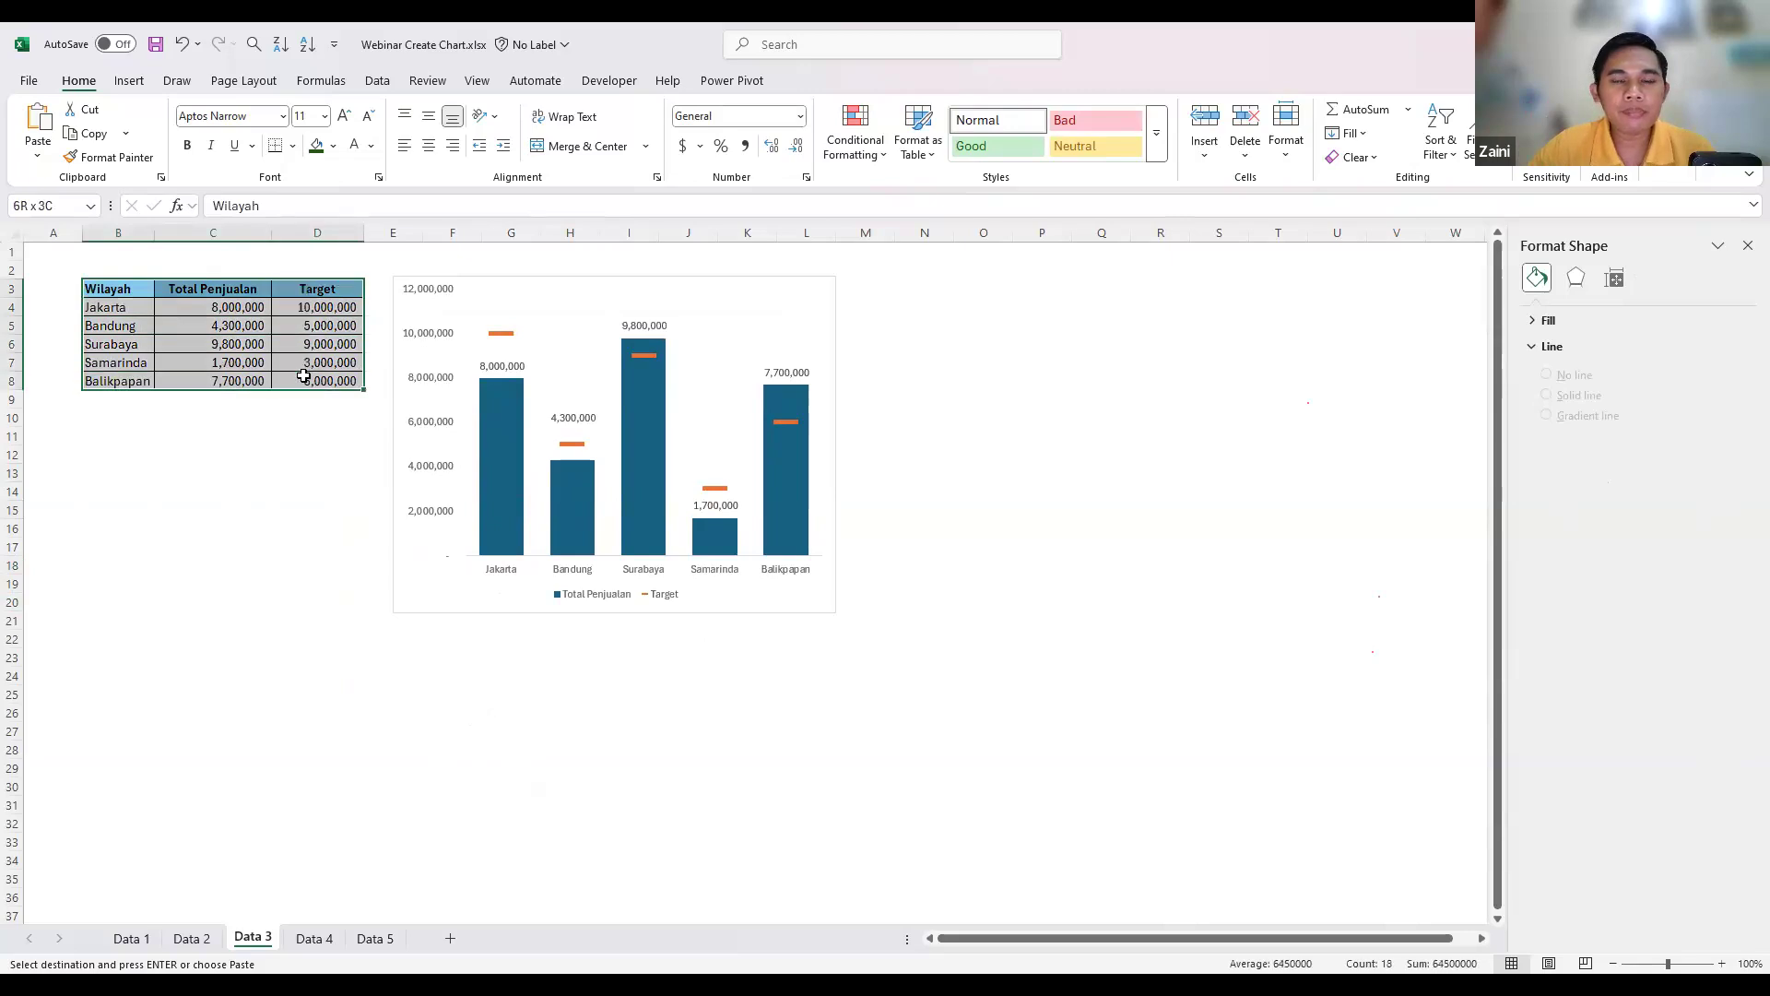
pyautogui.click(106, 291)
pyautogui.moveTo(106, 288); pyautogui.dragTo(304, 376)
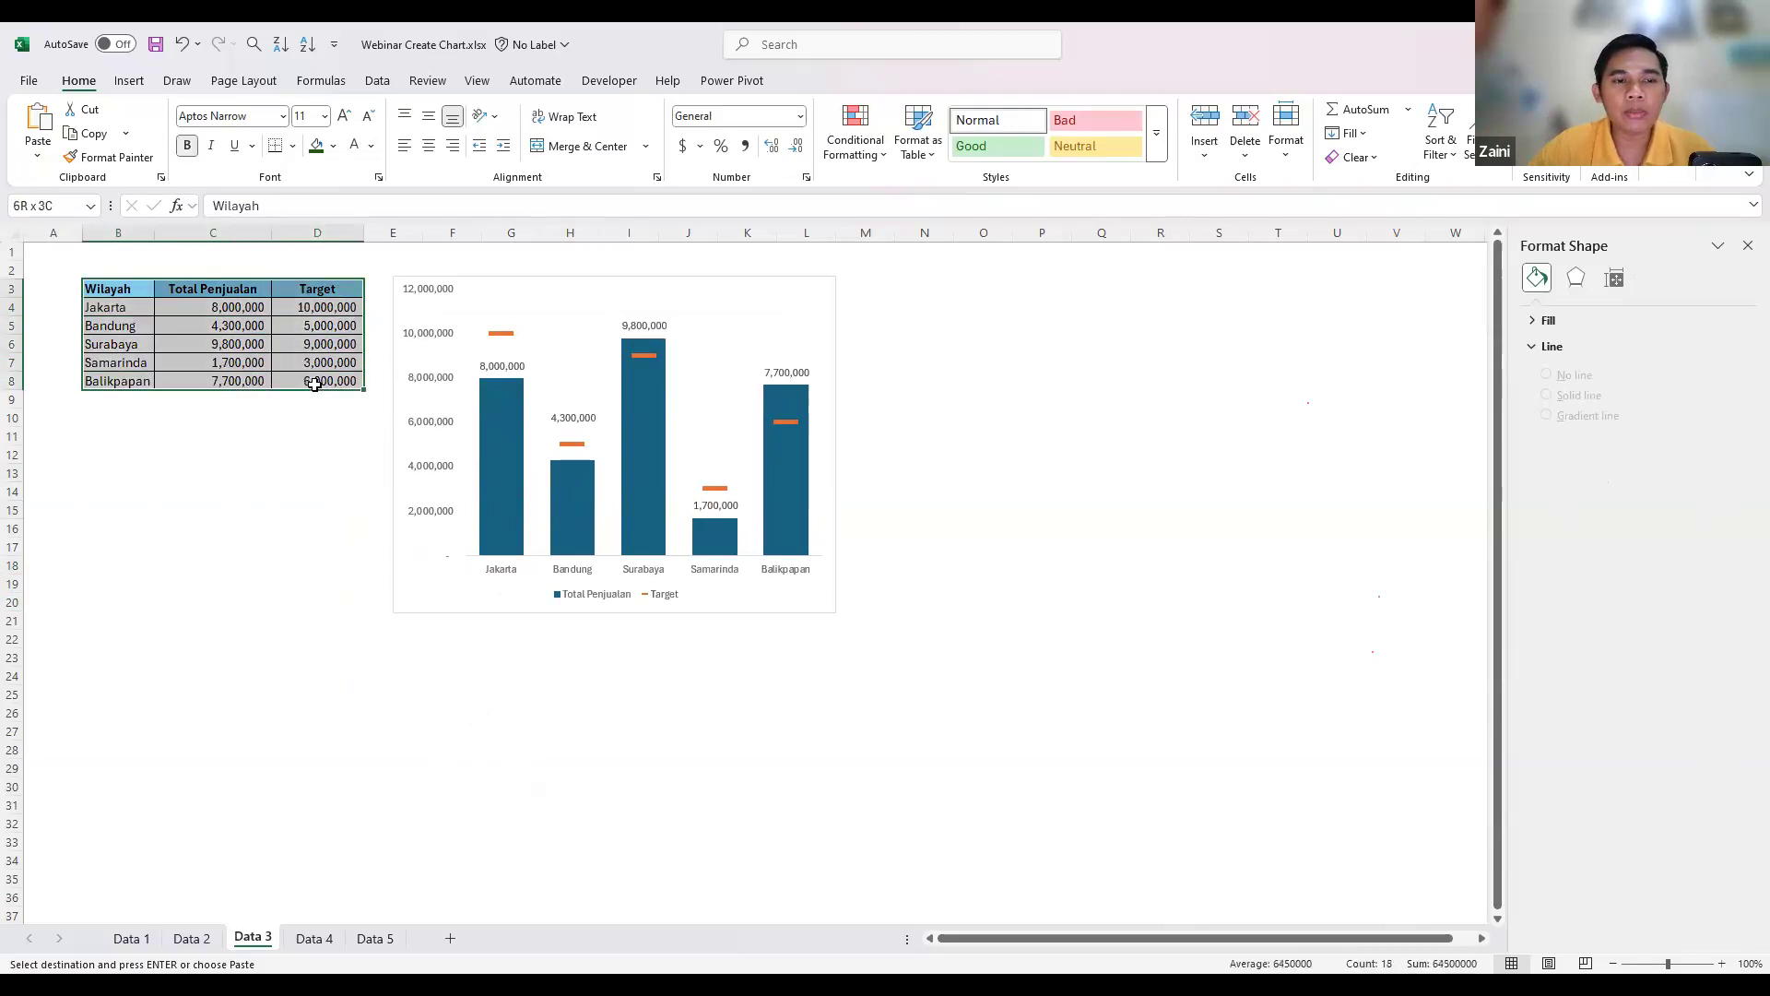
pyautogui.click(130, 82)
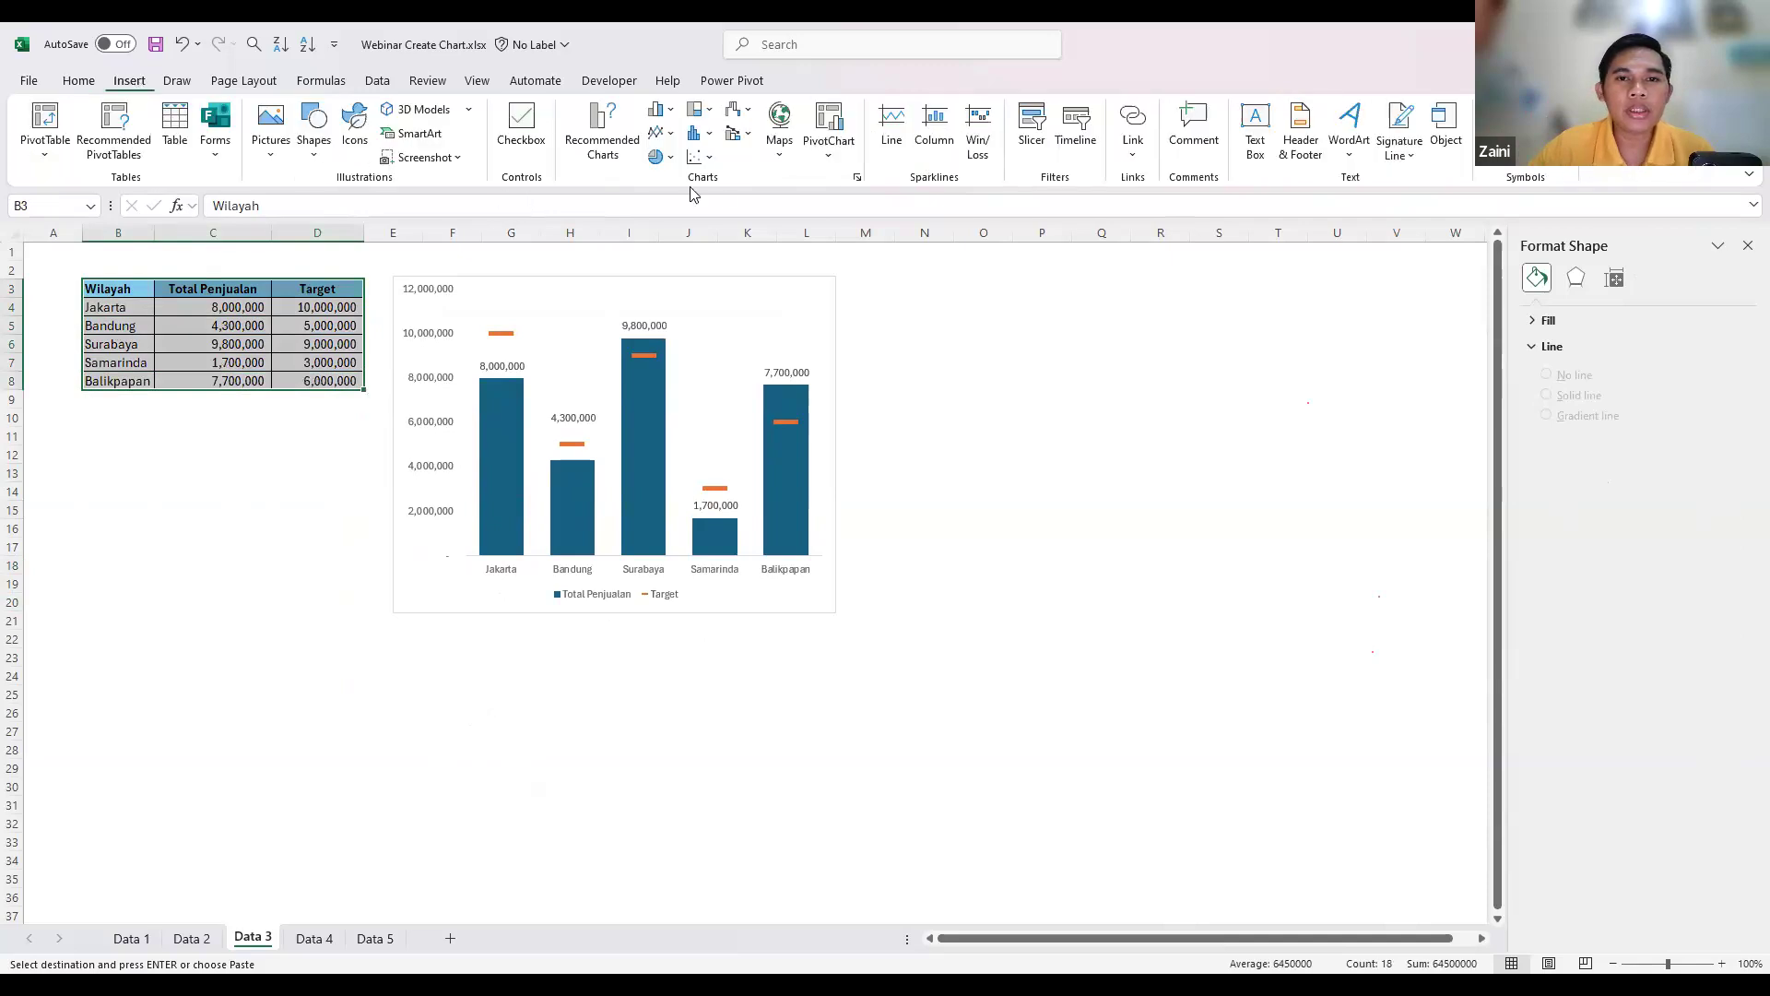
pyautogui.click(857, 179)
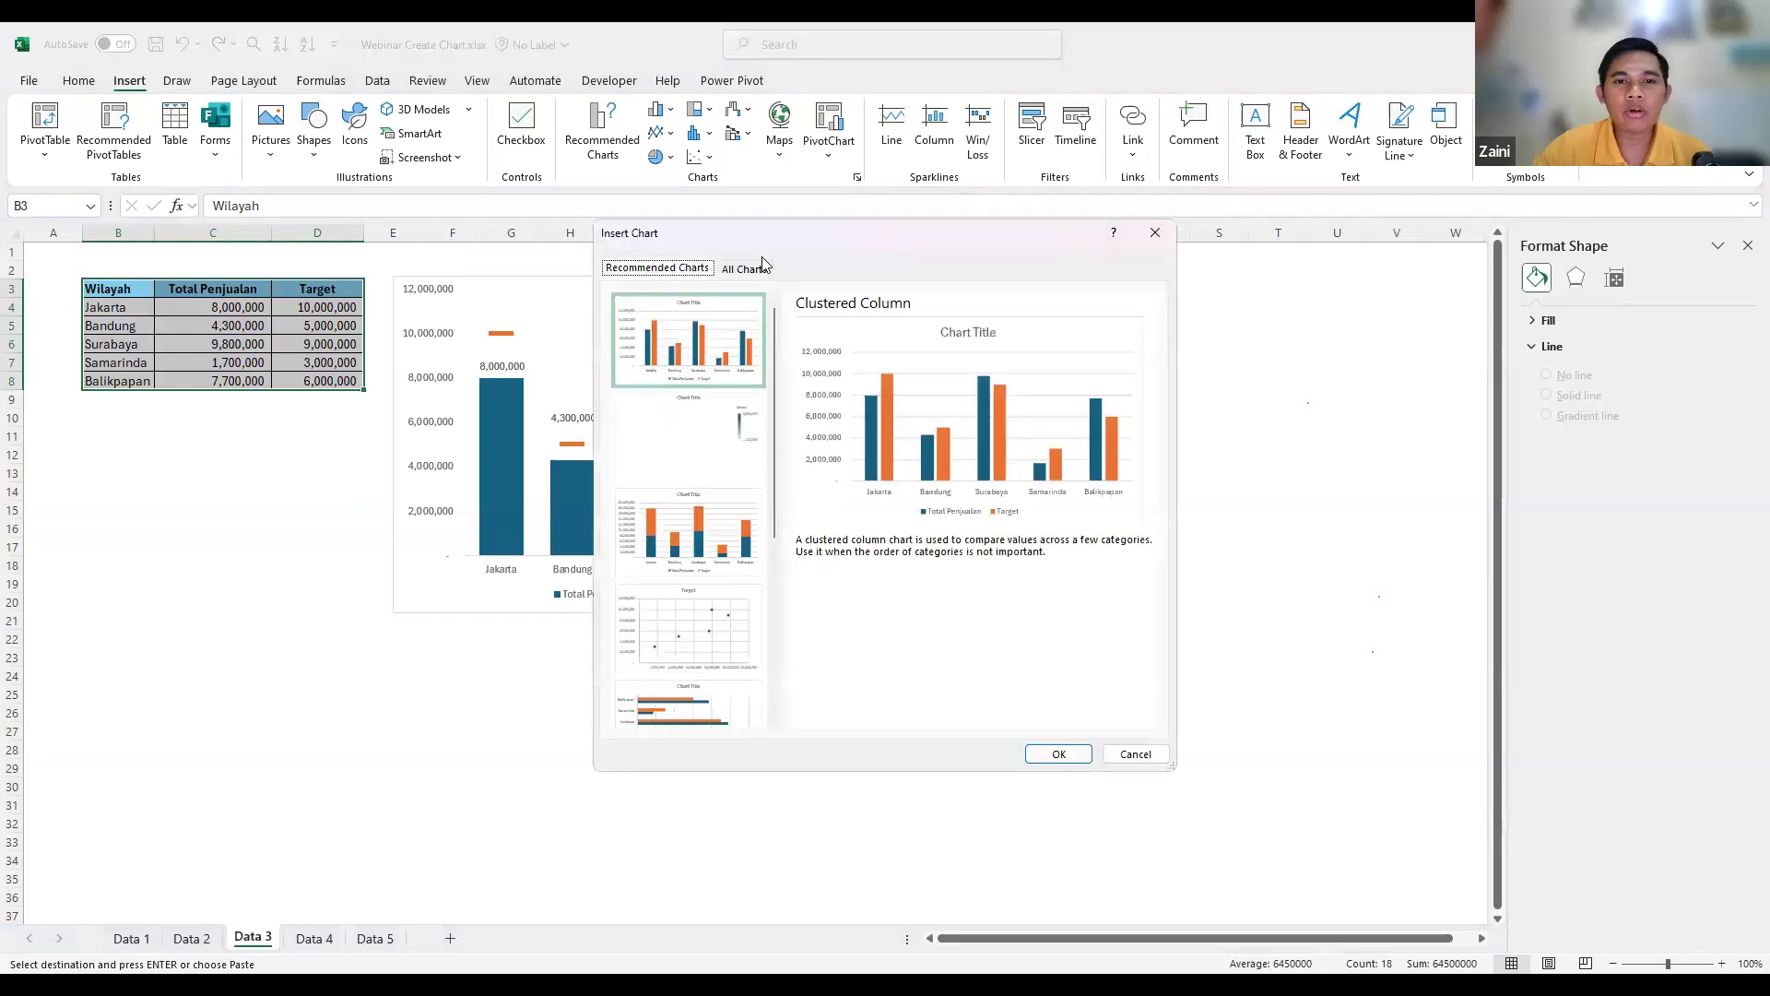
pyautogui.click(745, 268)
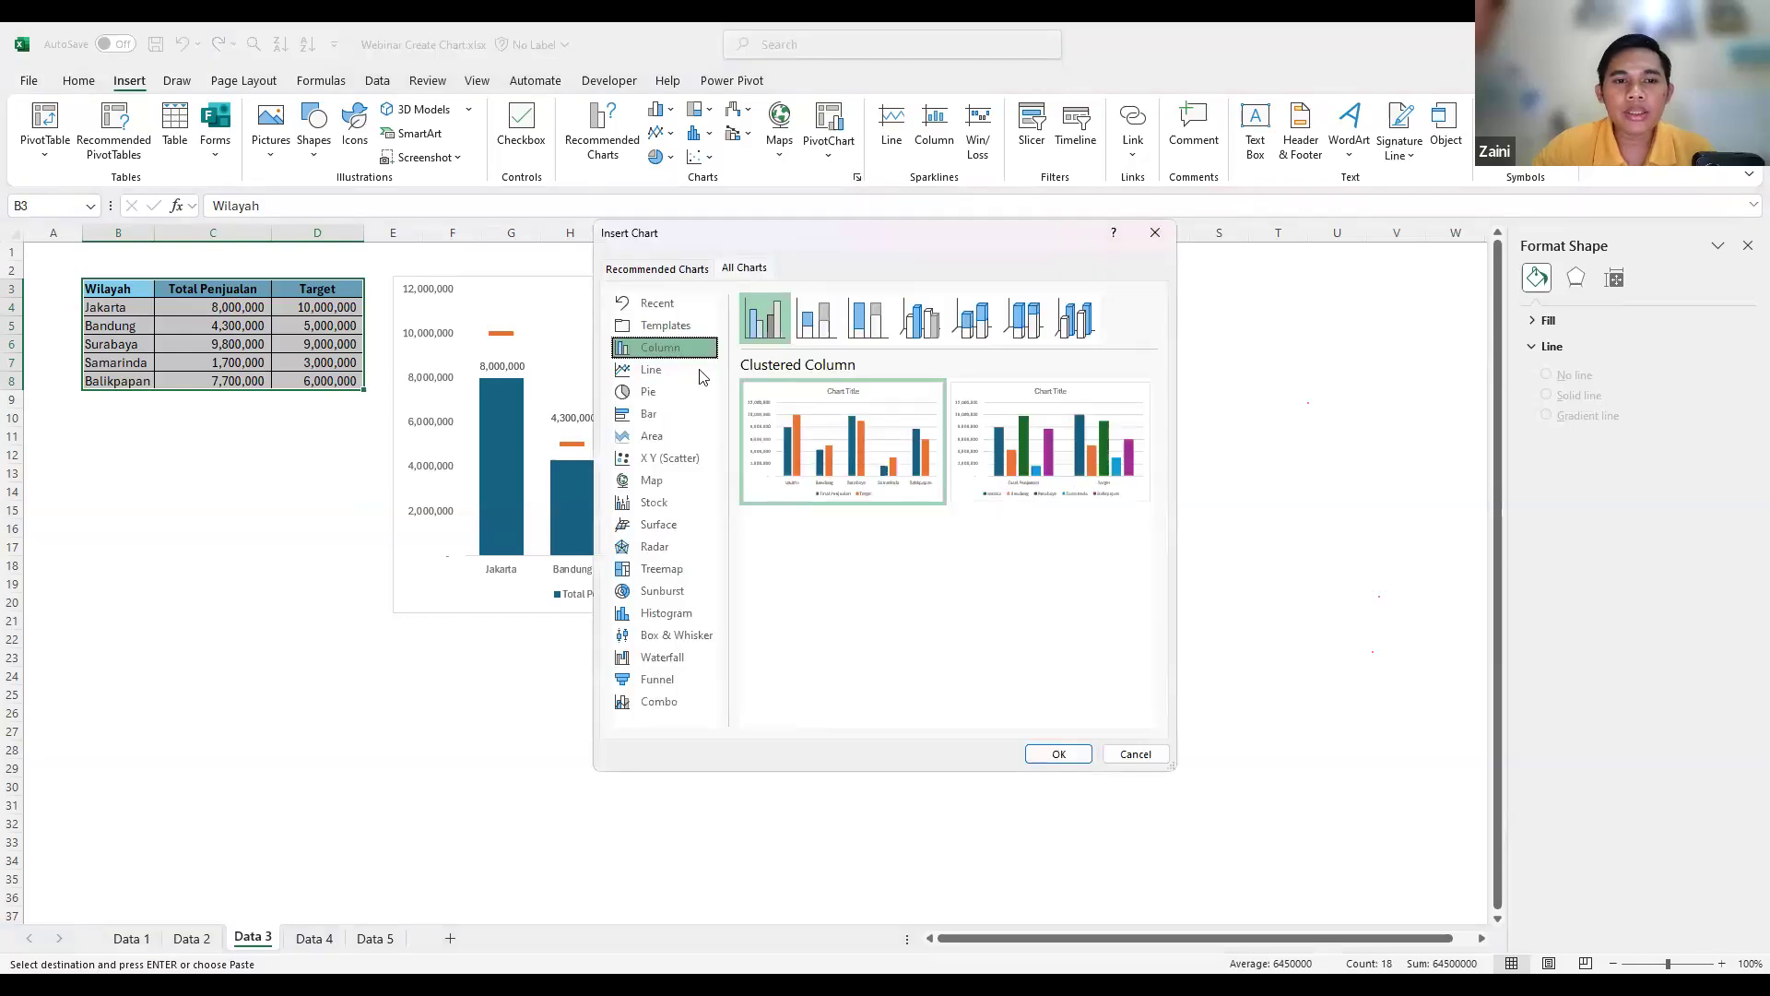
# - Insert a Clustered Column - Line combo chart with Total Penjualan as Clustered Column and Target as Line
pyautogui.moveTo(609, 234); pyautogui.dragTo(422, 182)
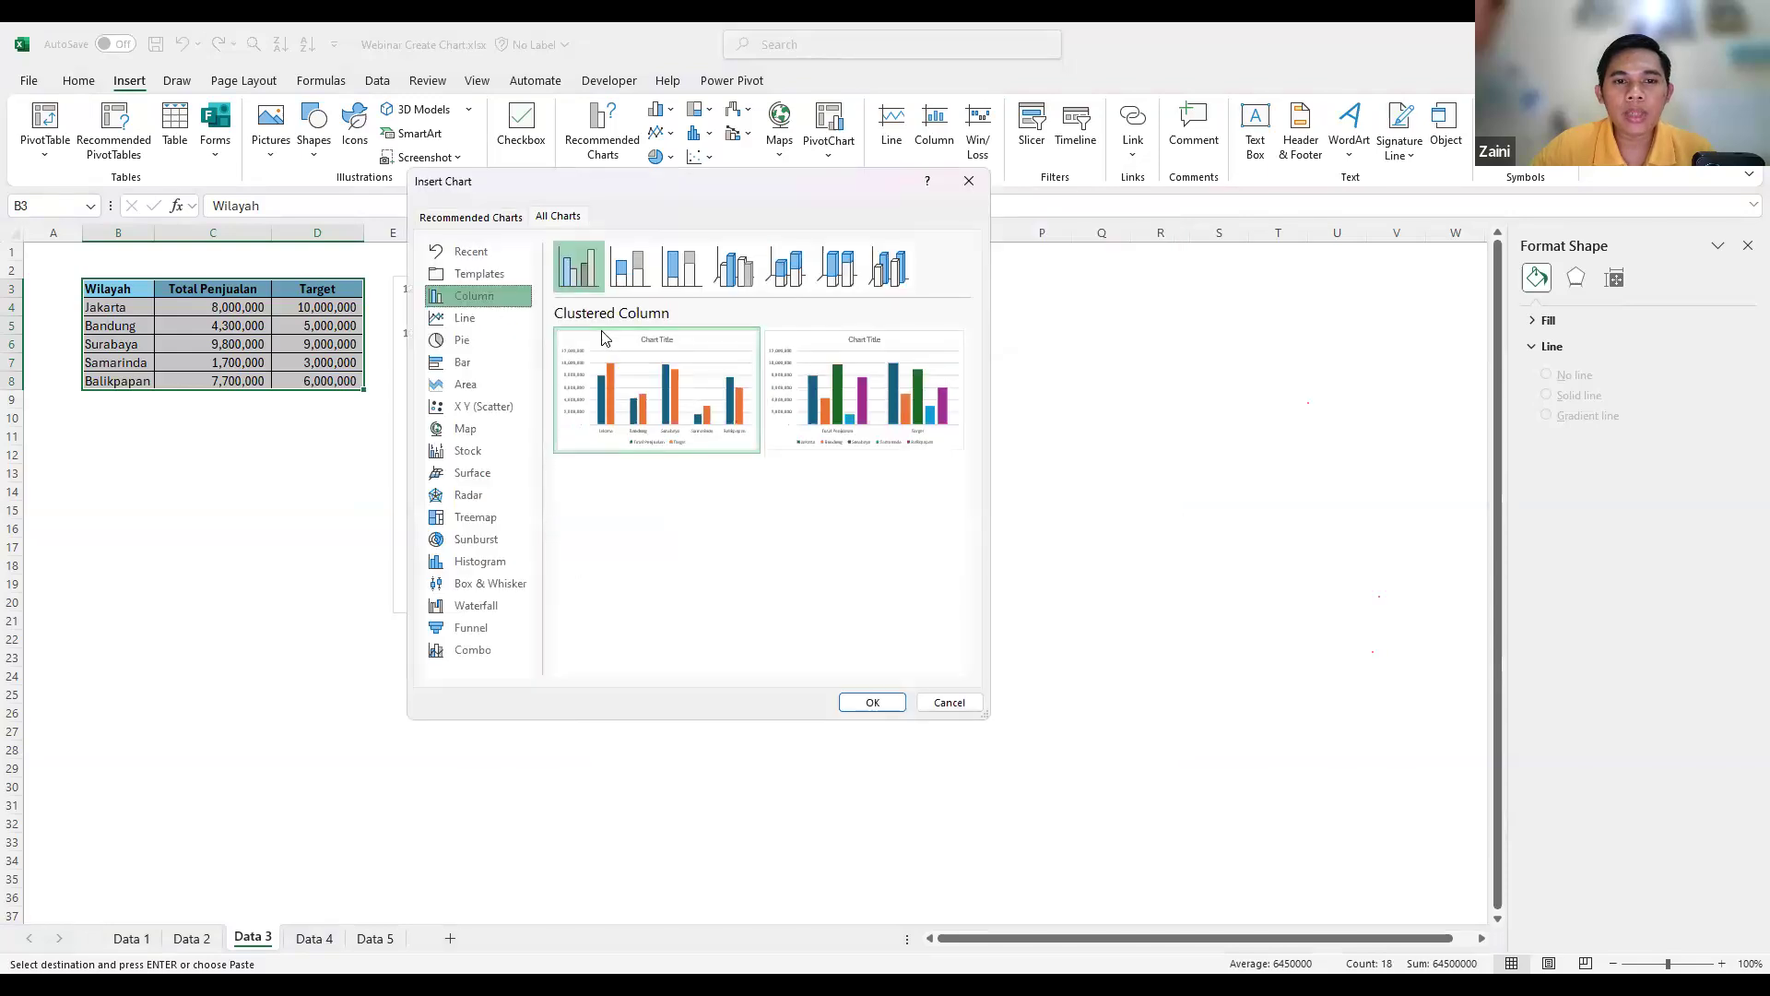
pyautogui.moveTo(603, 449)
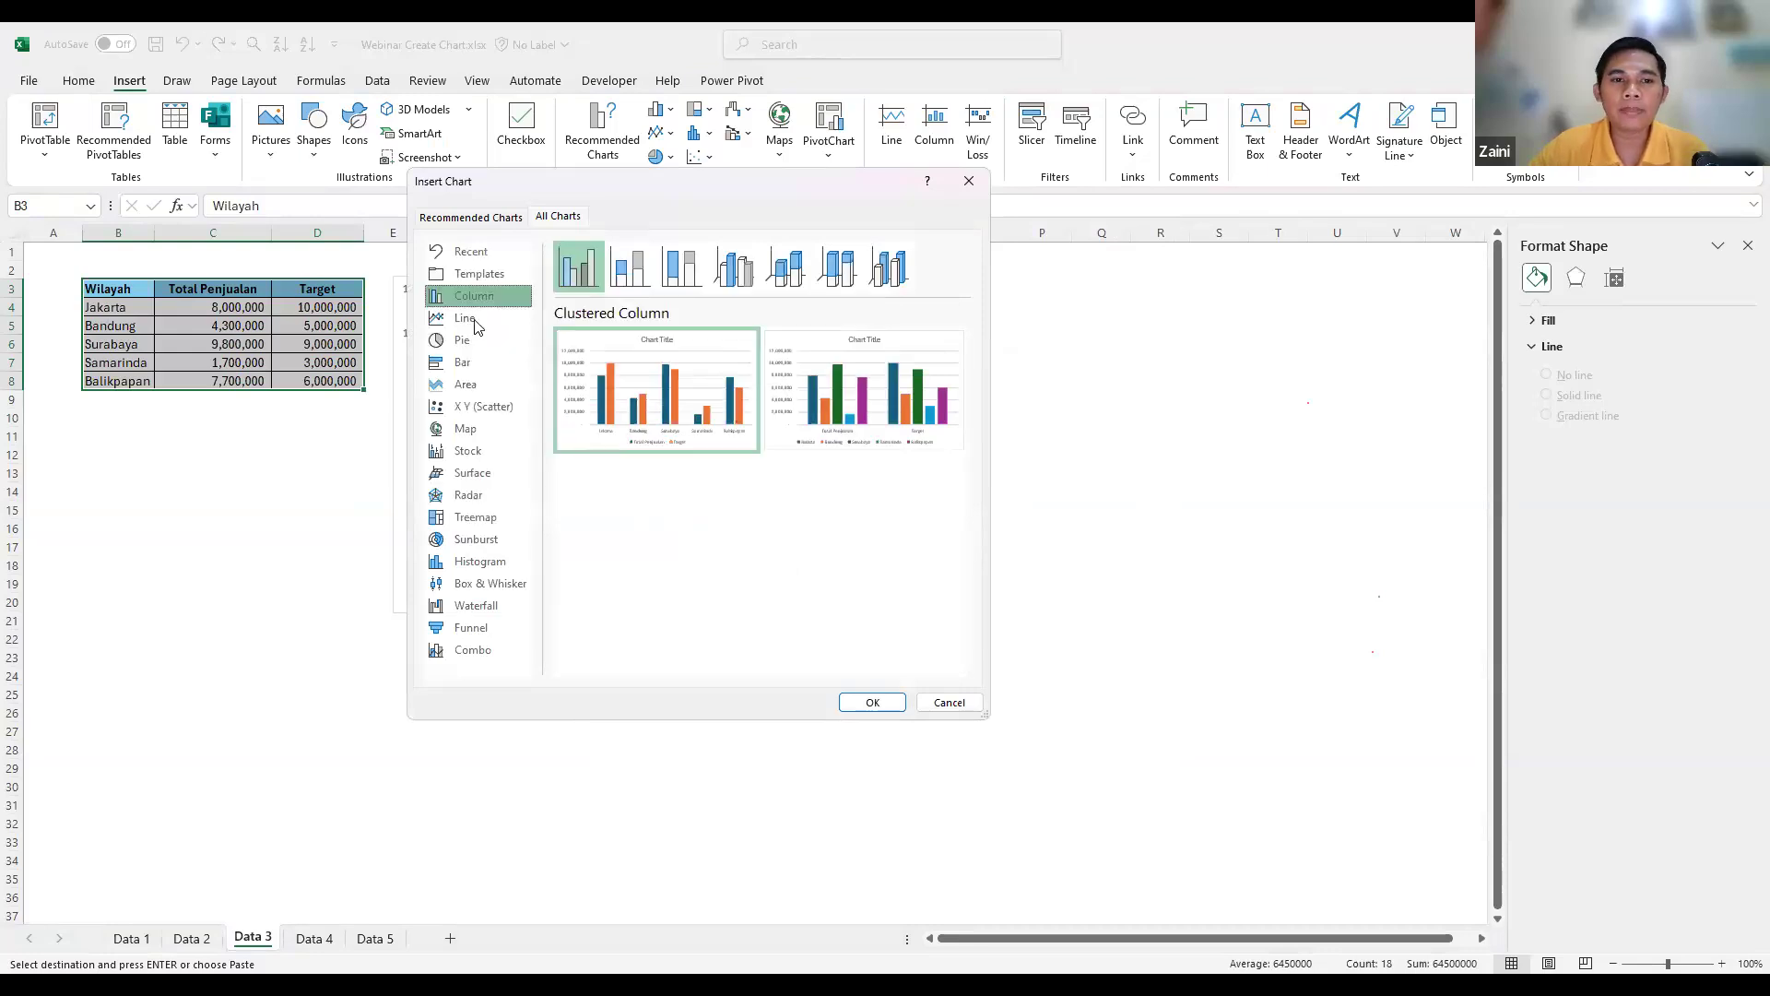
pyautogui.click(464, 318)
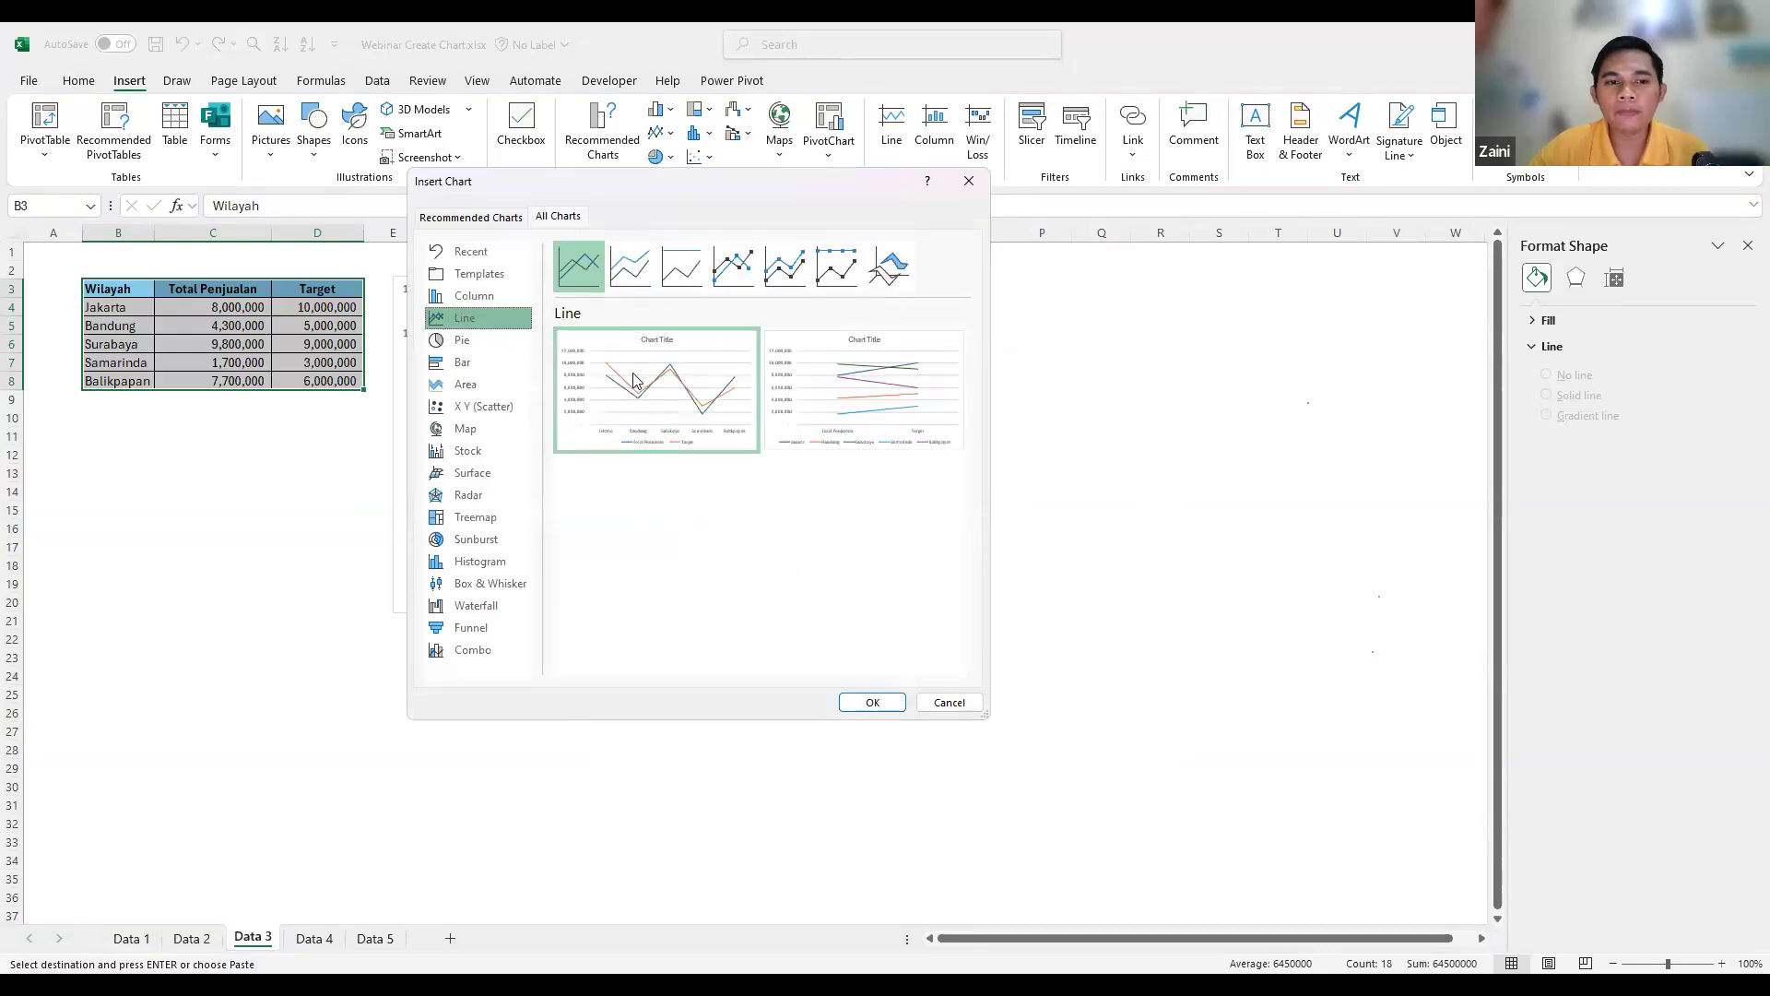
pyautogui.click(474, 297)
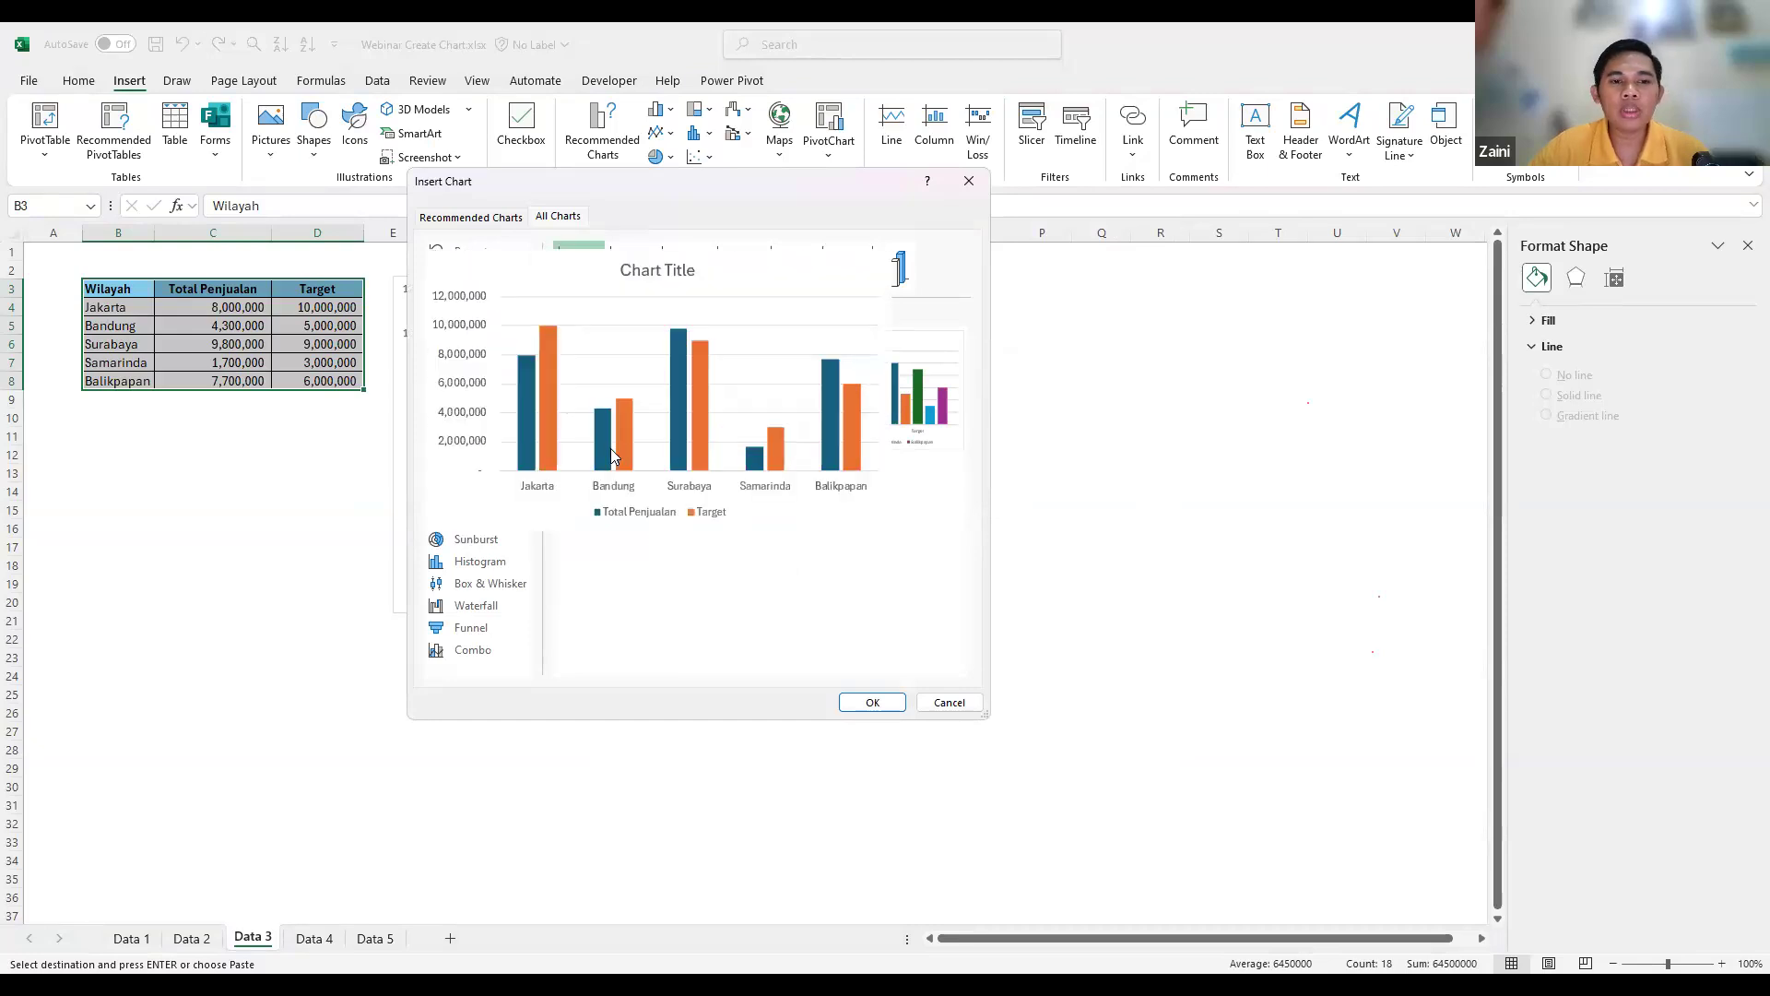
pyautogui.click(463, 649)
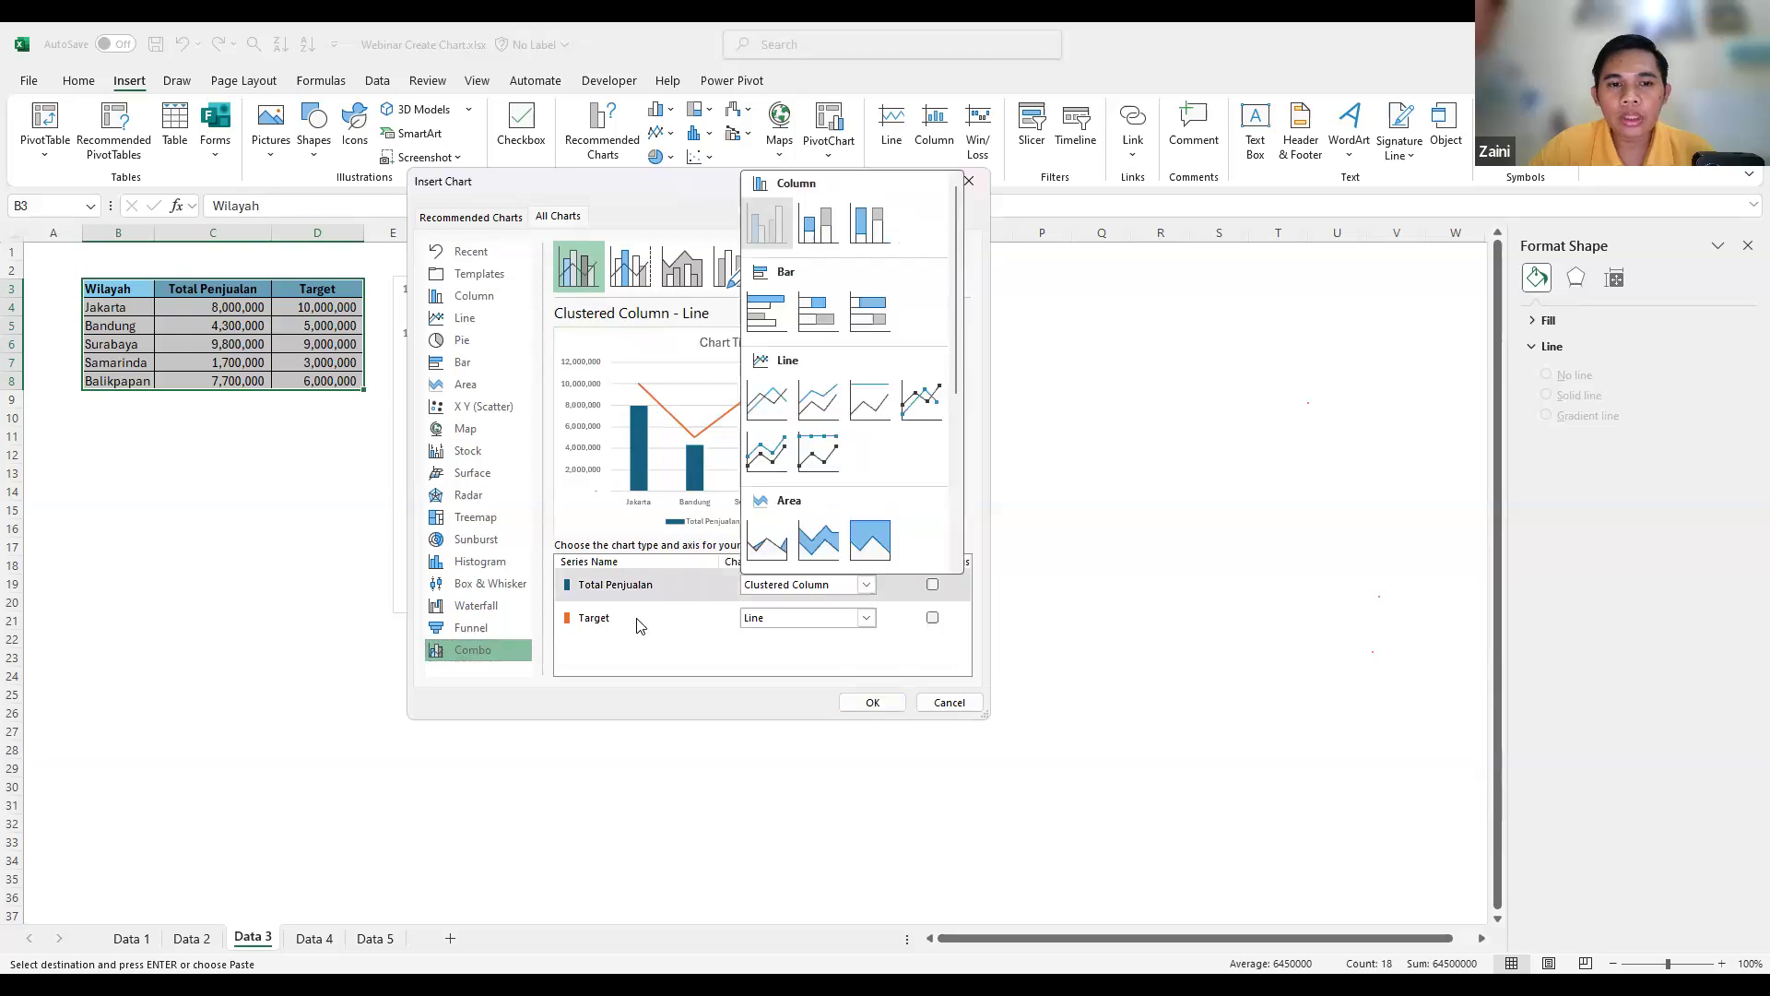
pyautogui.click(871, 627)
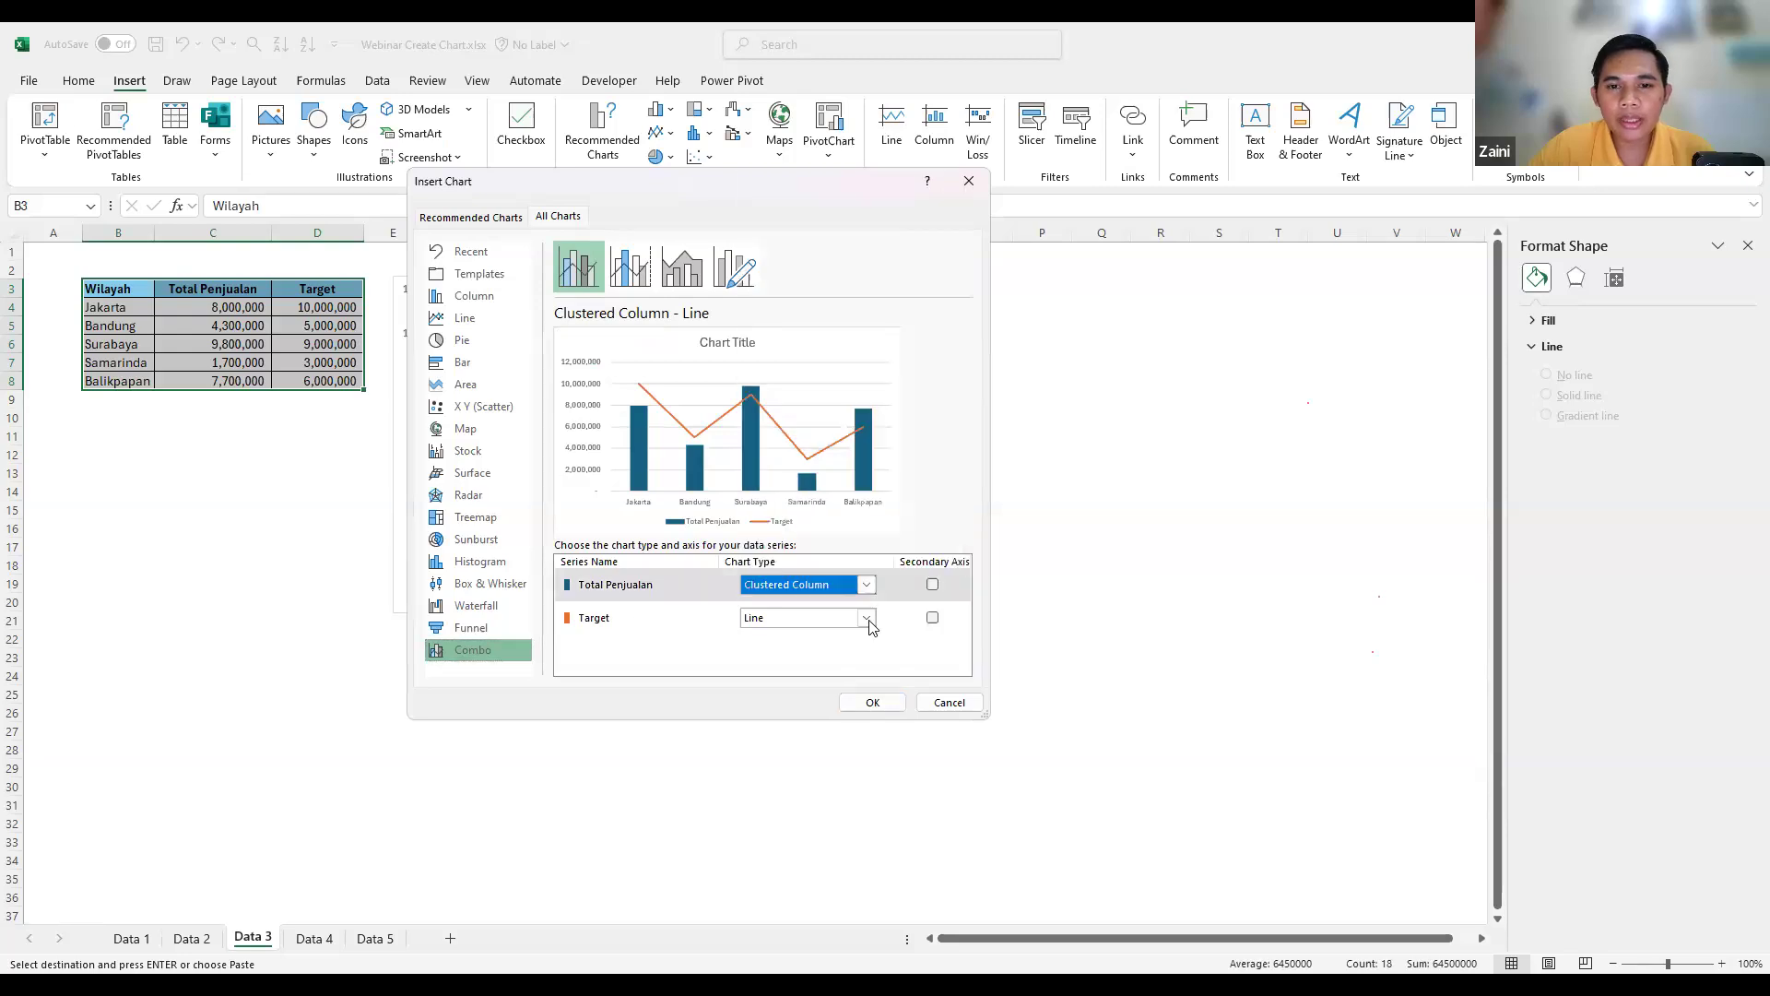
pyautogui.click(870, 627)
pyautogui.click(775, 434)
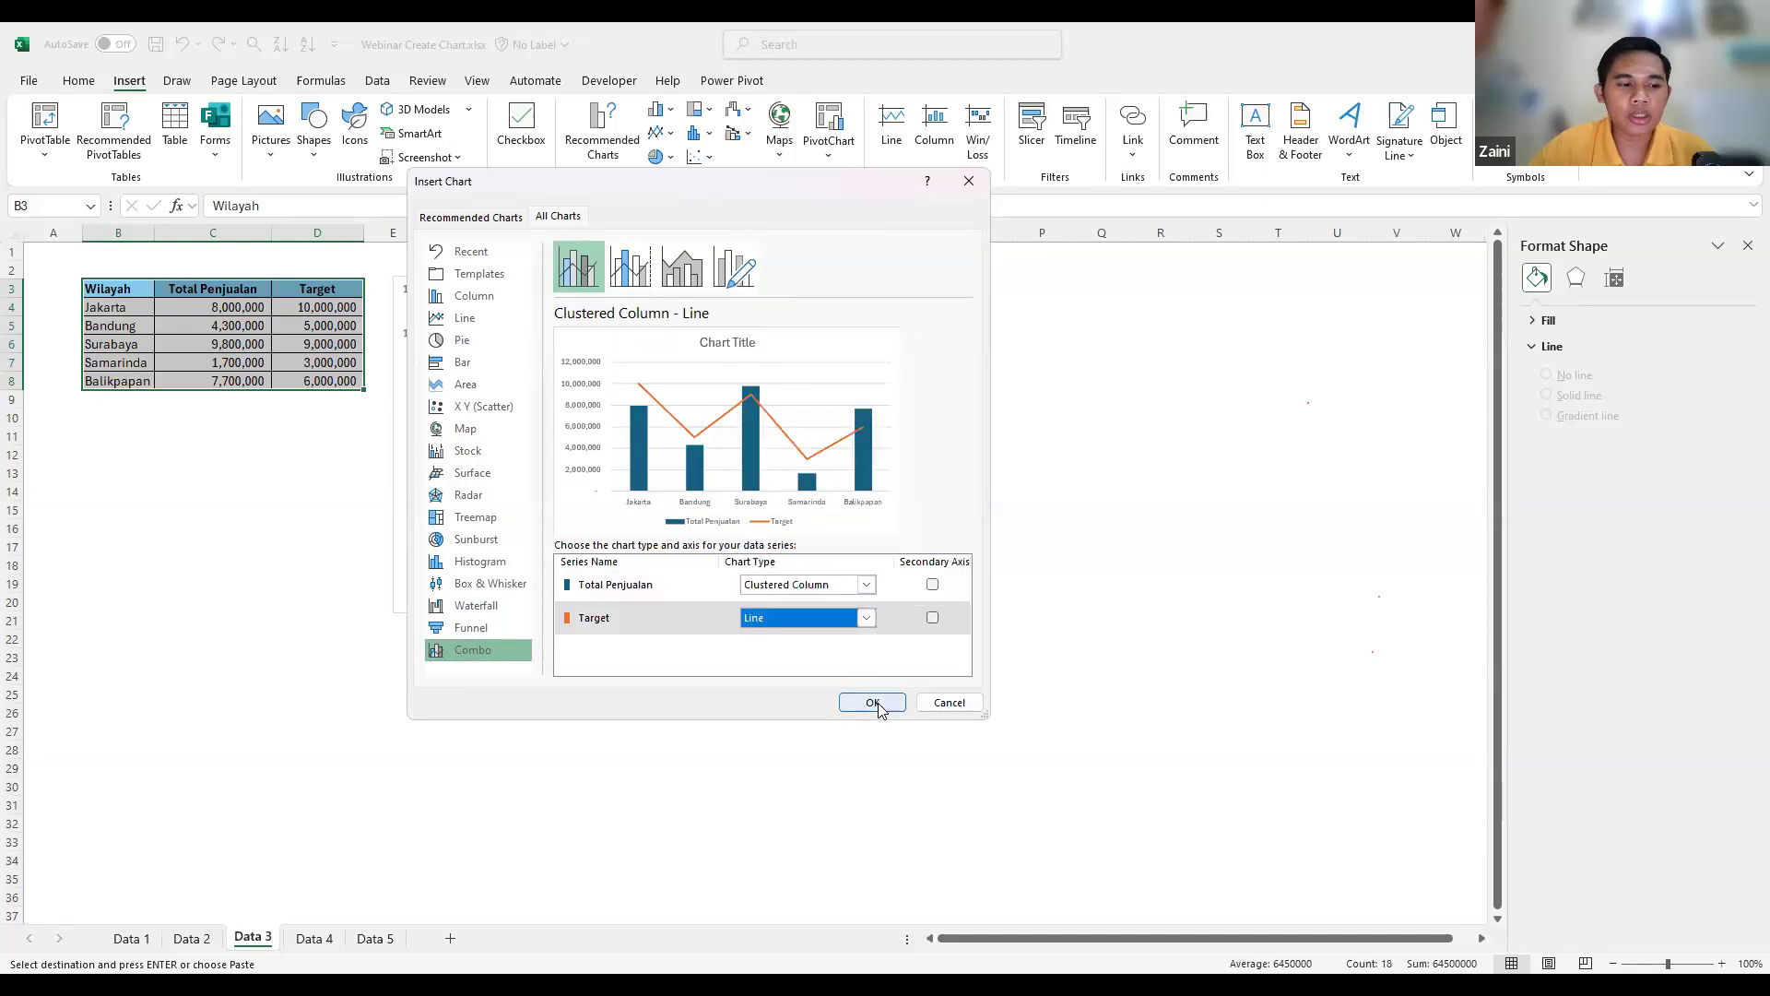
pyautogui.click(876, 705)
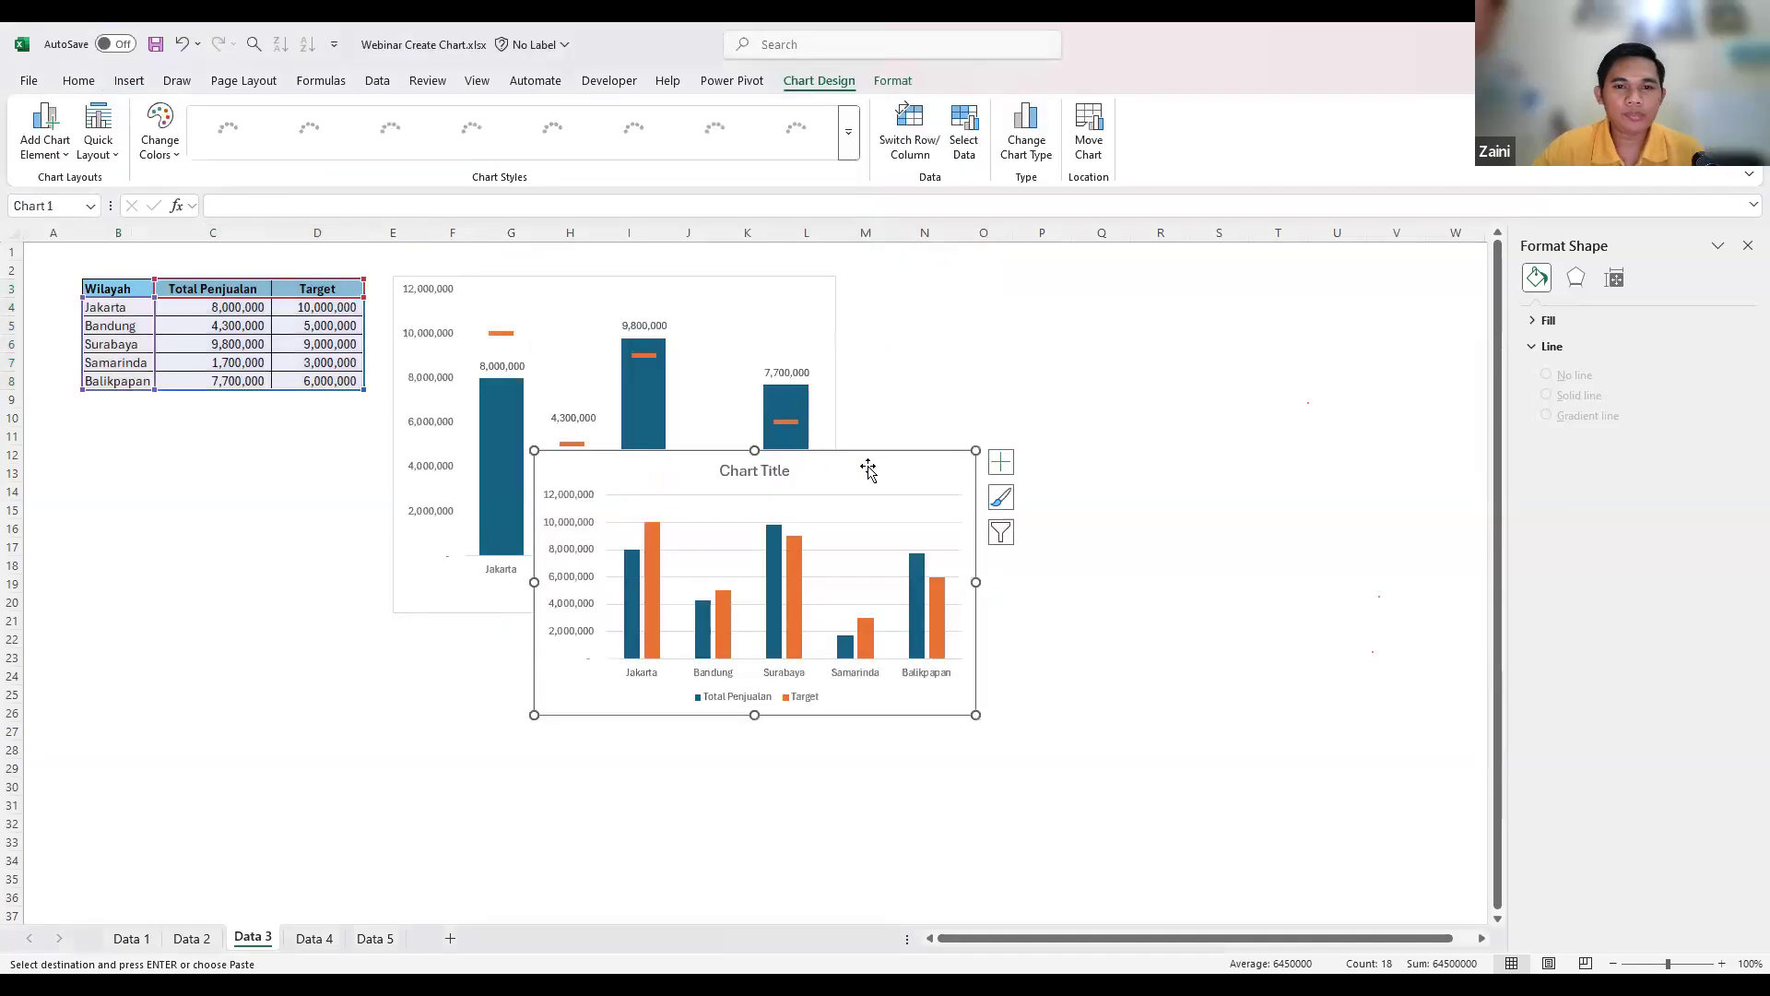
# - Place the new combo chart below the data table and enlarge it to span about columns B to K
pyautogui.moveTo(801, 462); pyautogui.dragTo(358, 404)
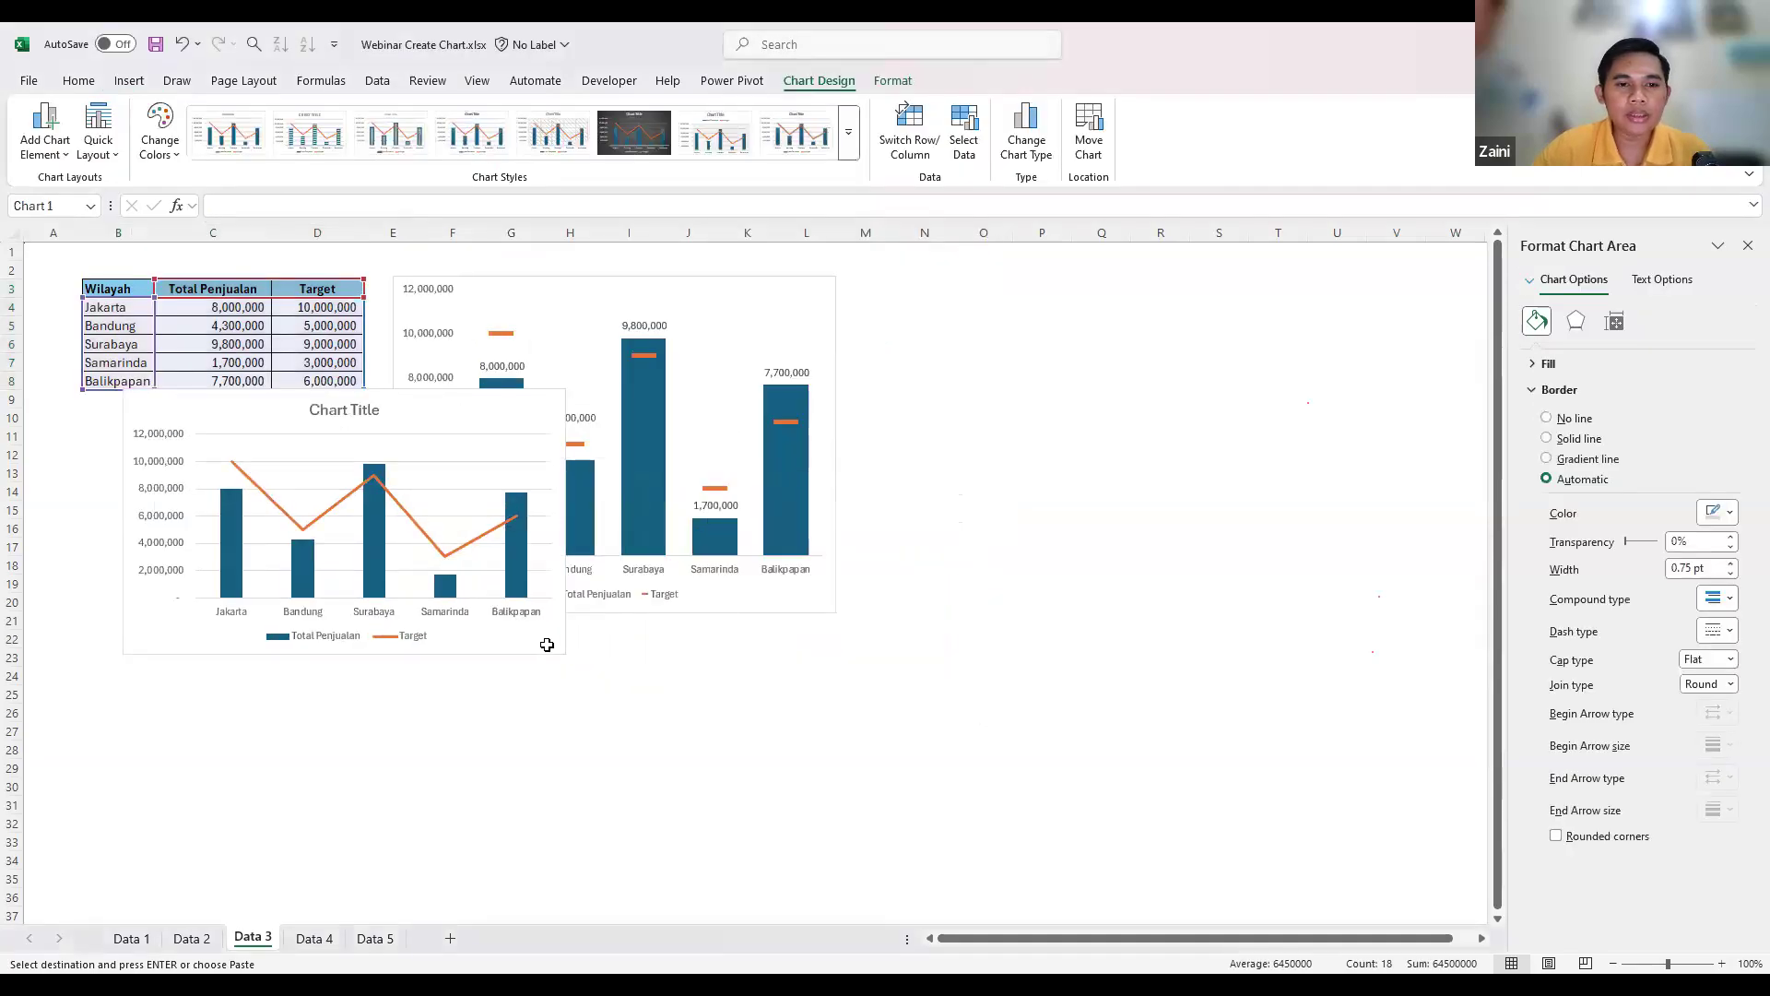
pyautogui.moveTo(682, 759); pyautogui.dragTo(760, 794)
pyautogui.moveTo(636, 402); pyautogui.dragTo(628, 455)
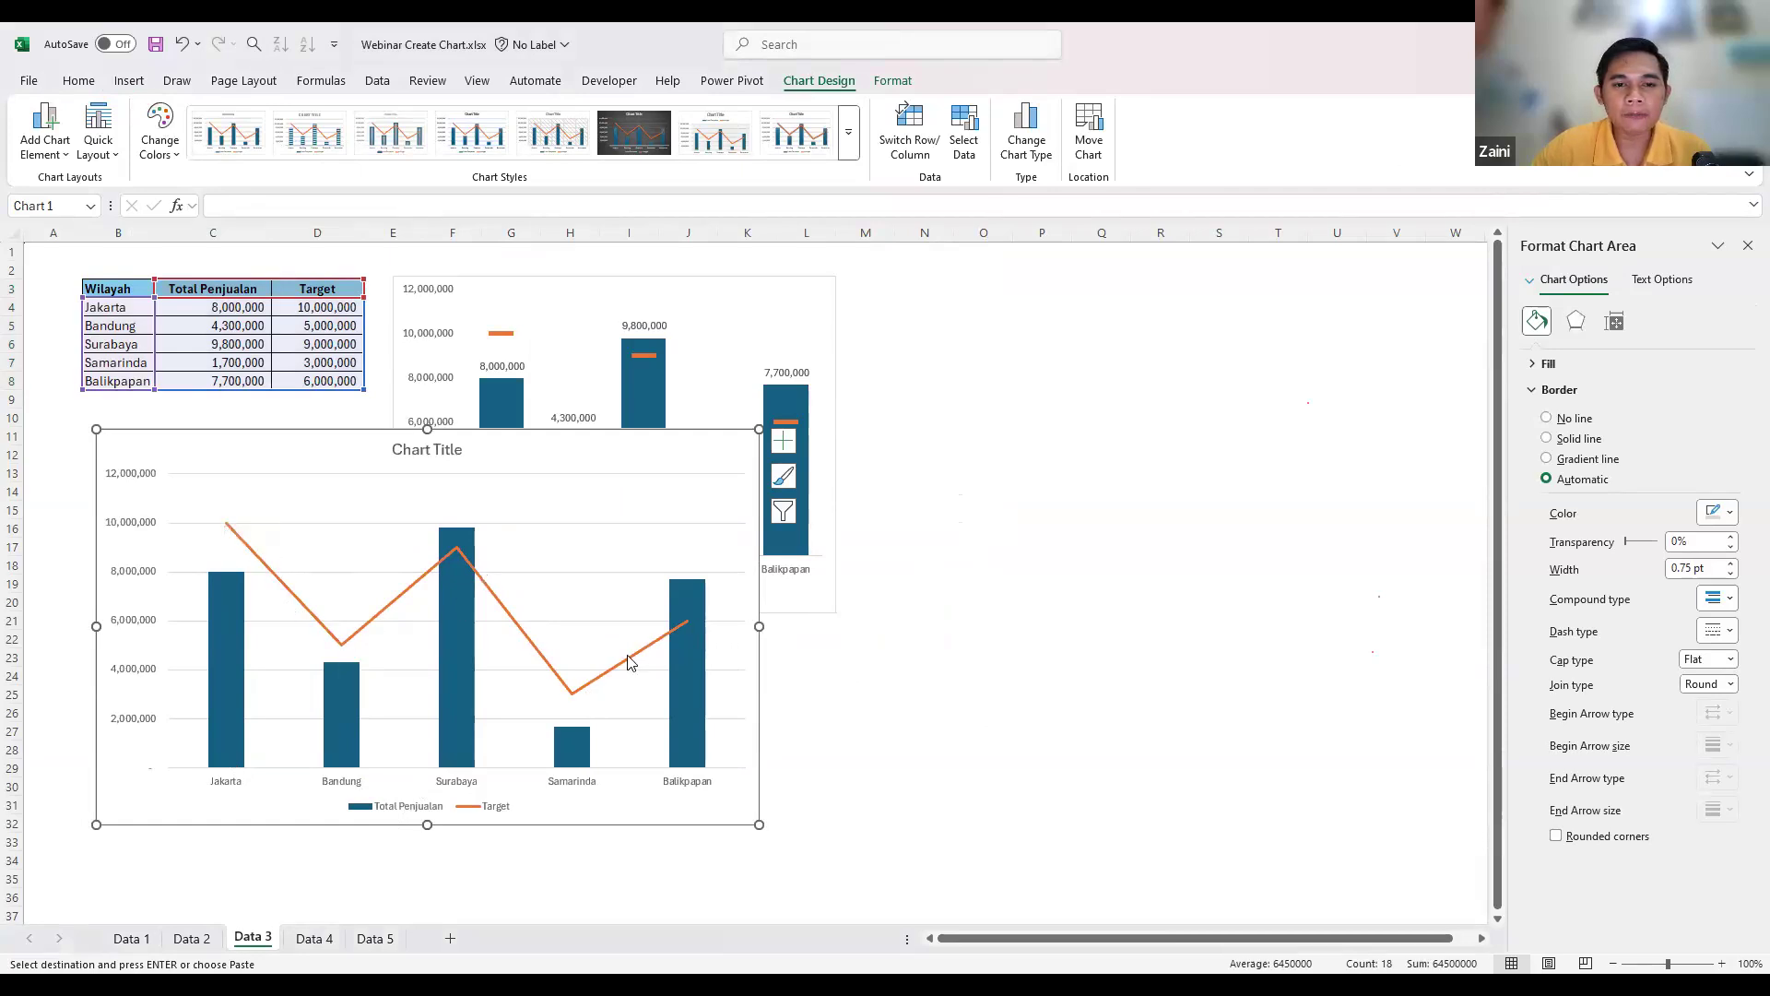
# - Move the finished reference chart out from behind the new combo chart, to about columns J to Q
pyautogui.moveTo(453, 553)
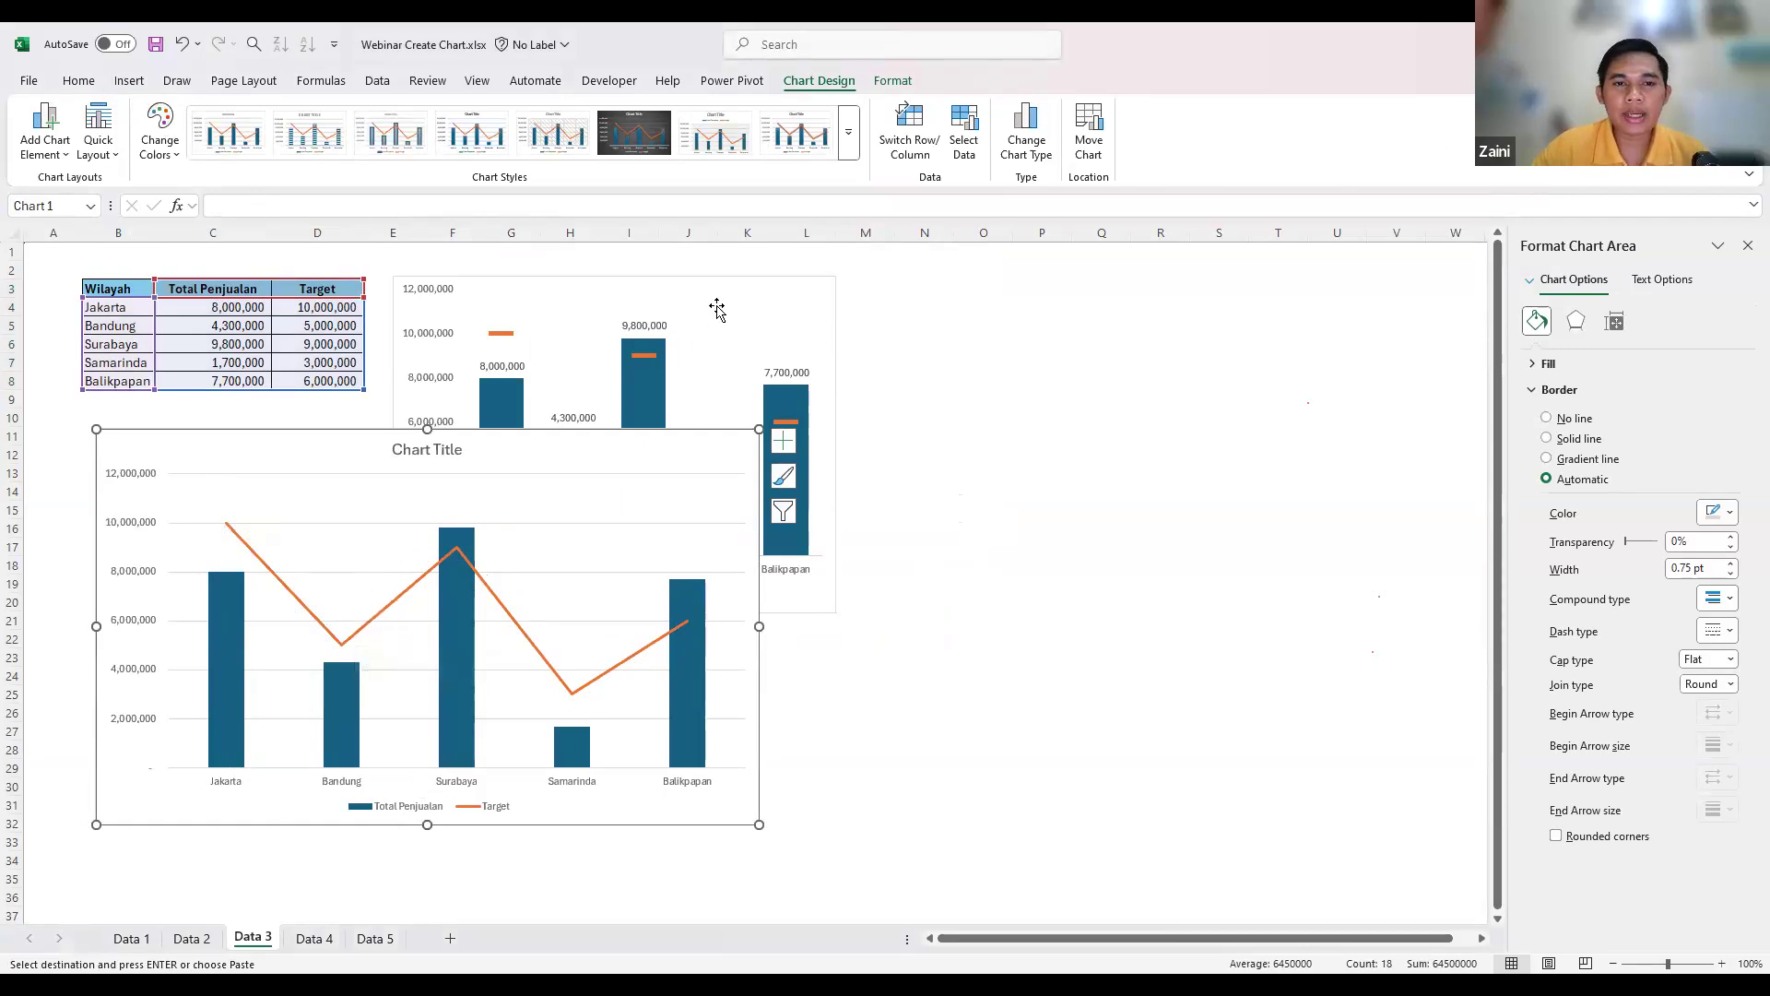
pyautogui.click(772, 298)
pyautogui.moveTo(829, 308); pyautogui.dragTo(1139, 329)
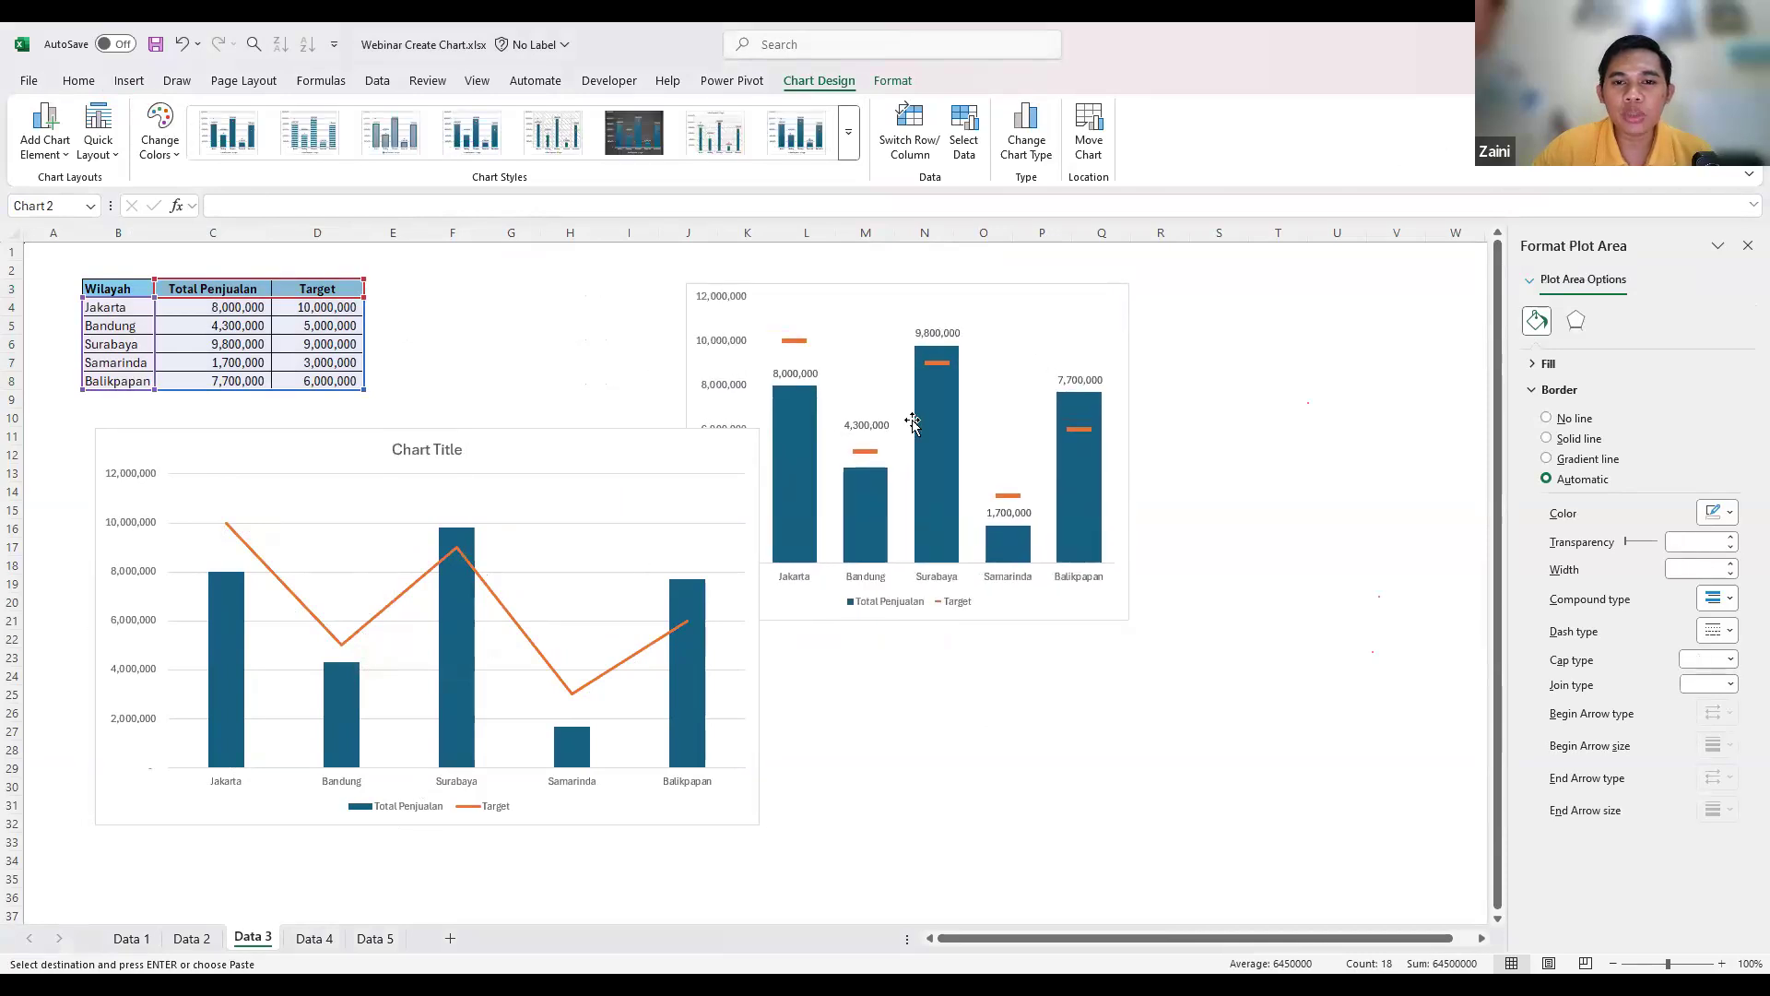
pyautogui.click(443, 384)
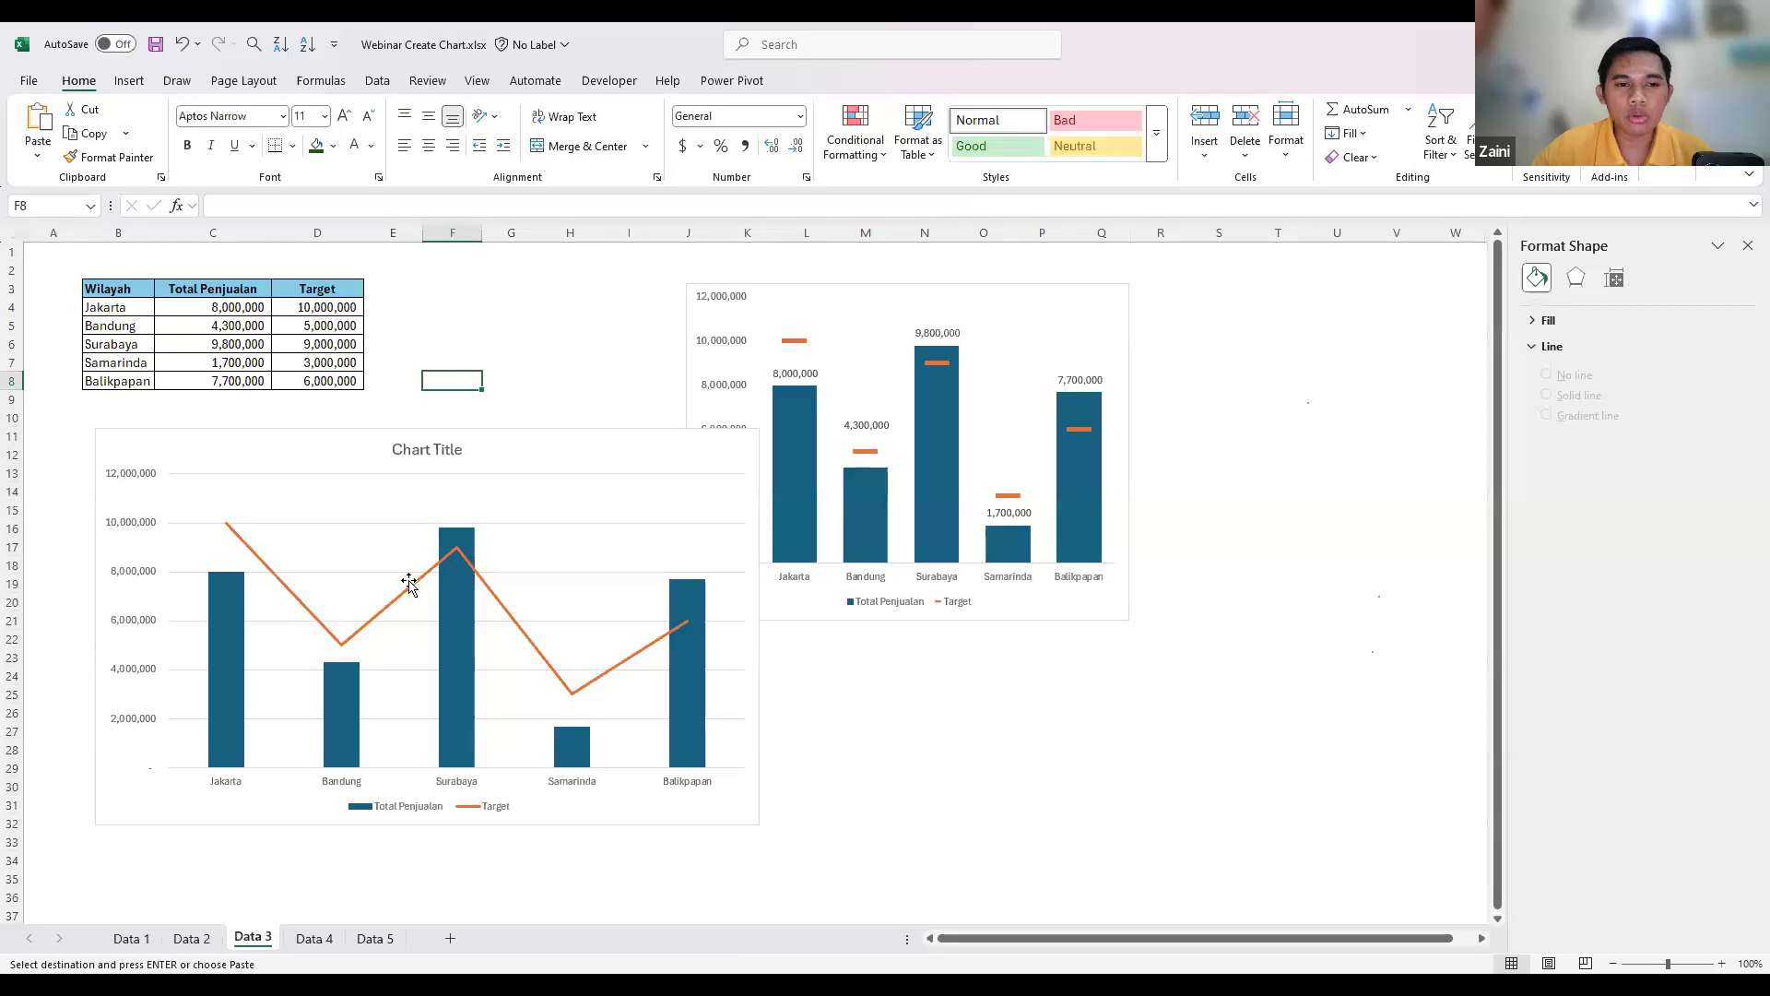
# - Give the Target line series in the new chart built-in markers of the long dash type
pyautogui.click(267, 572)
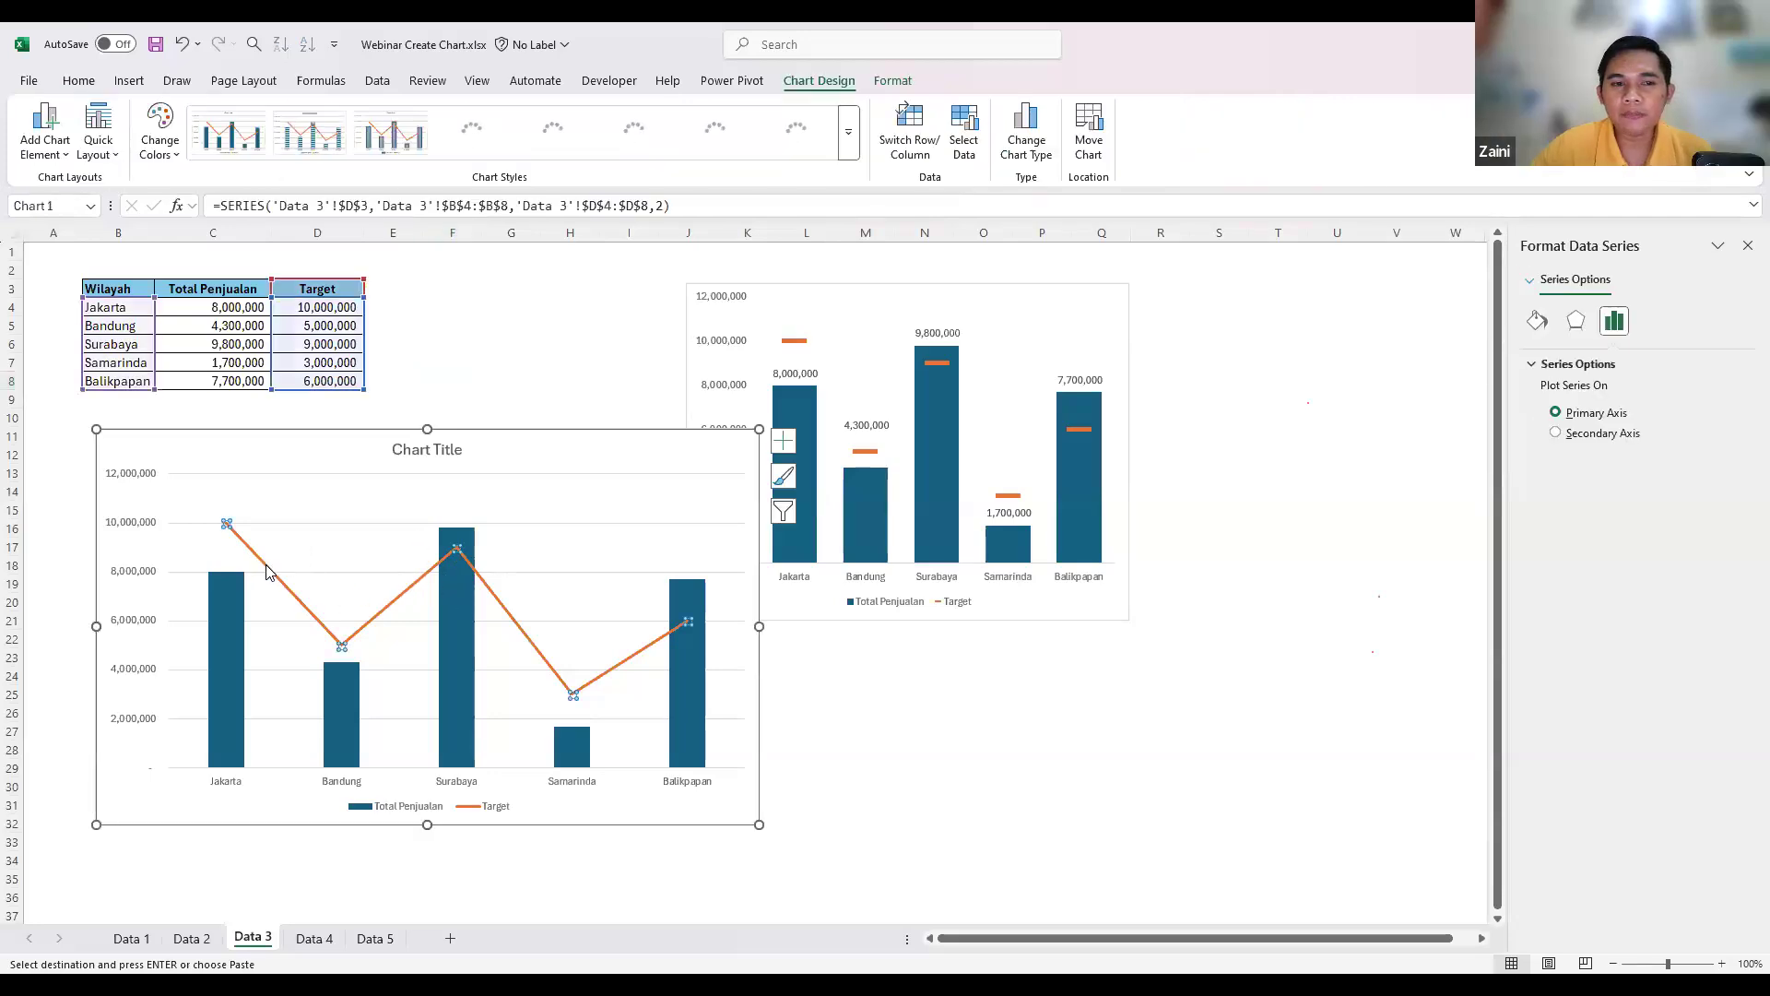
pyautogui.click(1539, 320)
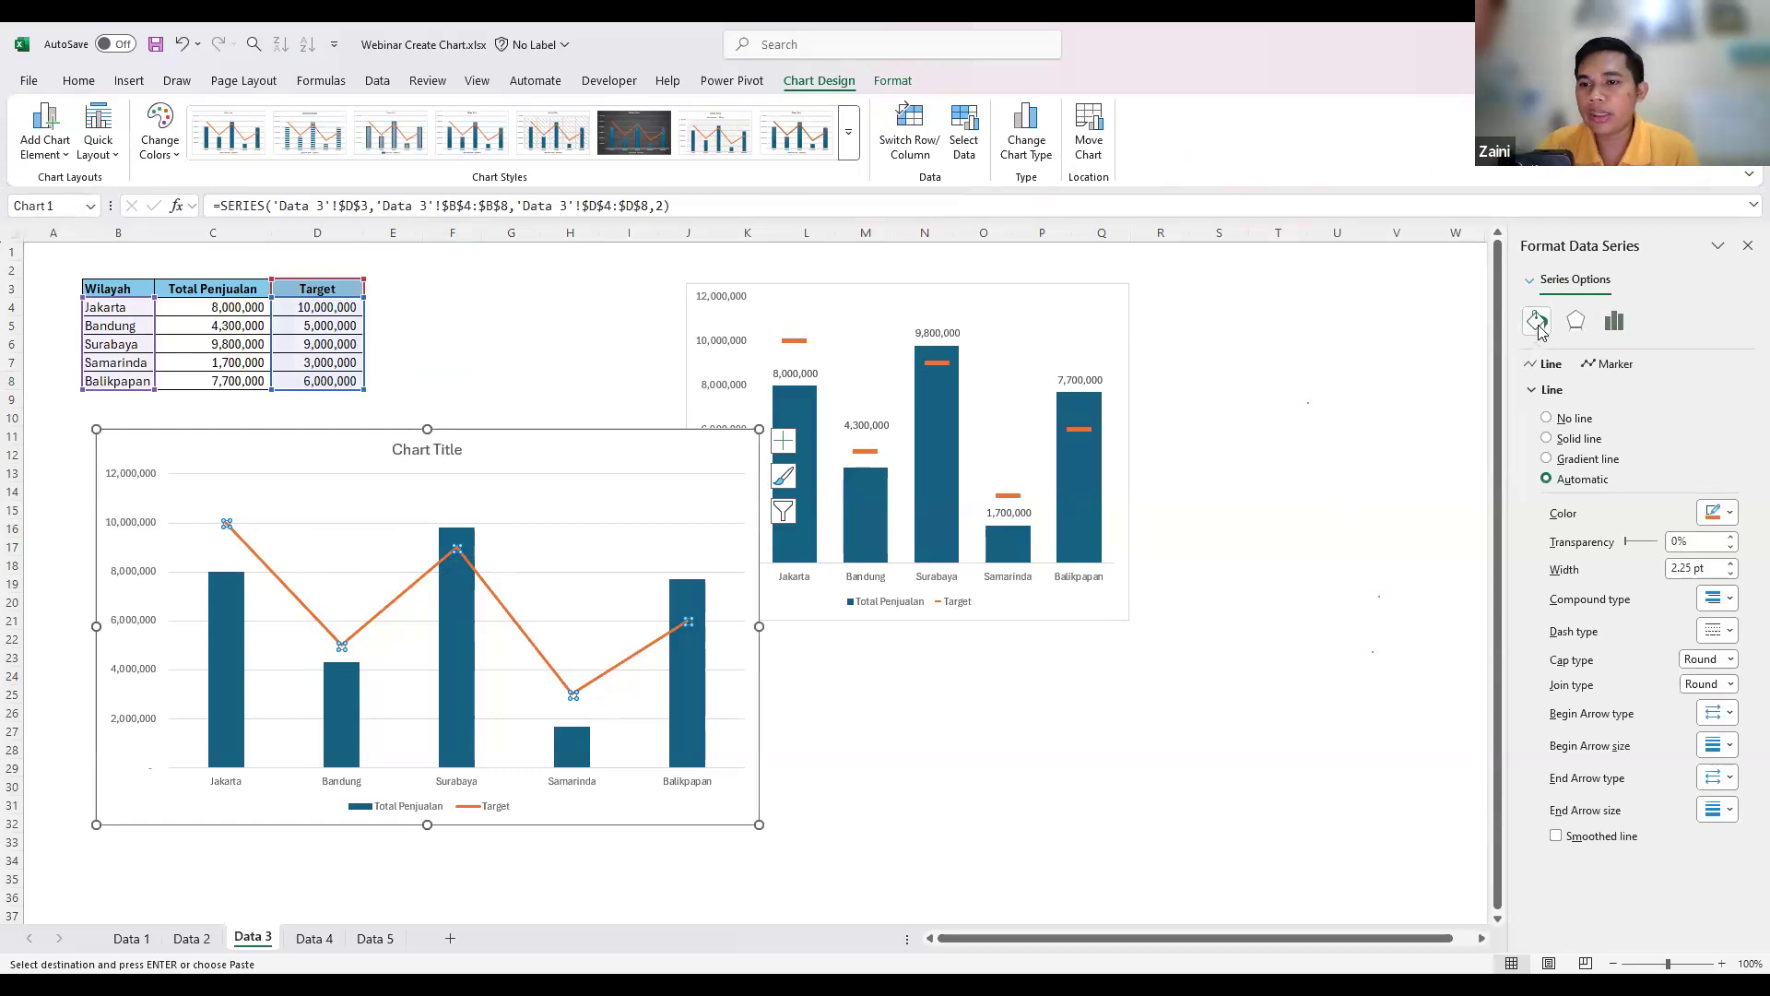
pyautogui.click(1601, 371)
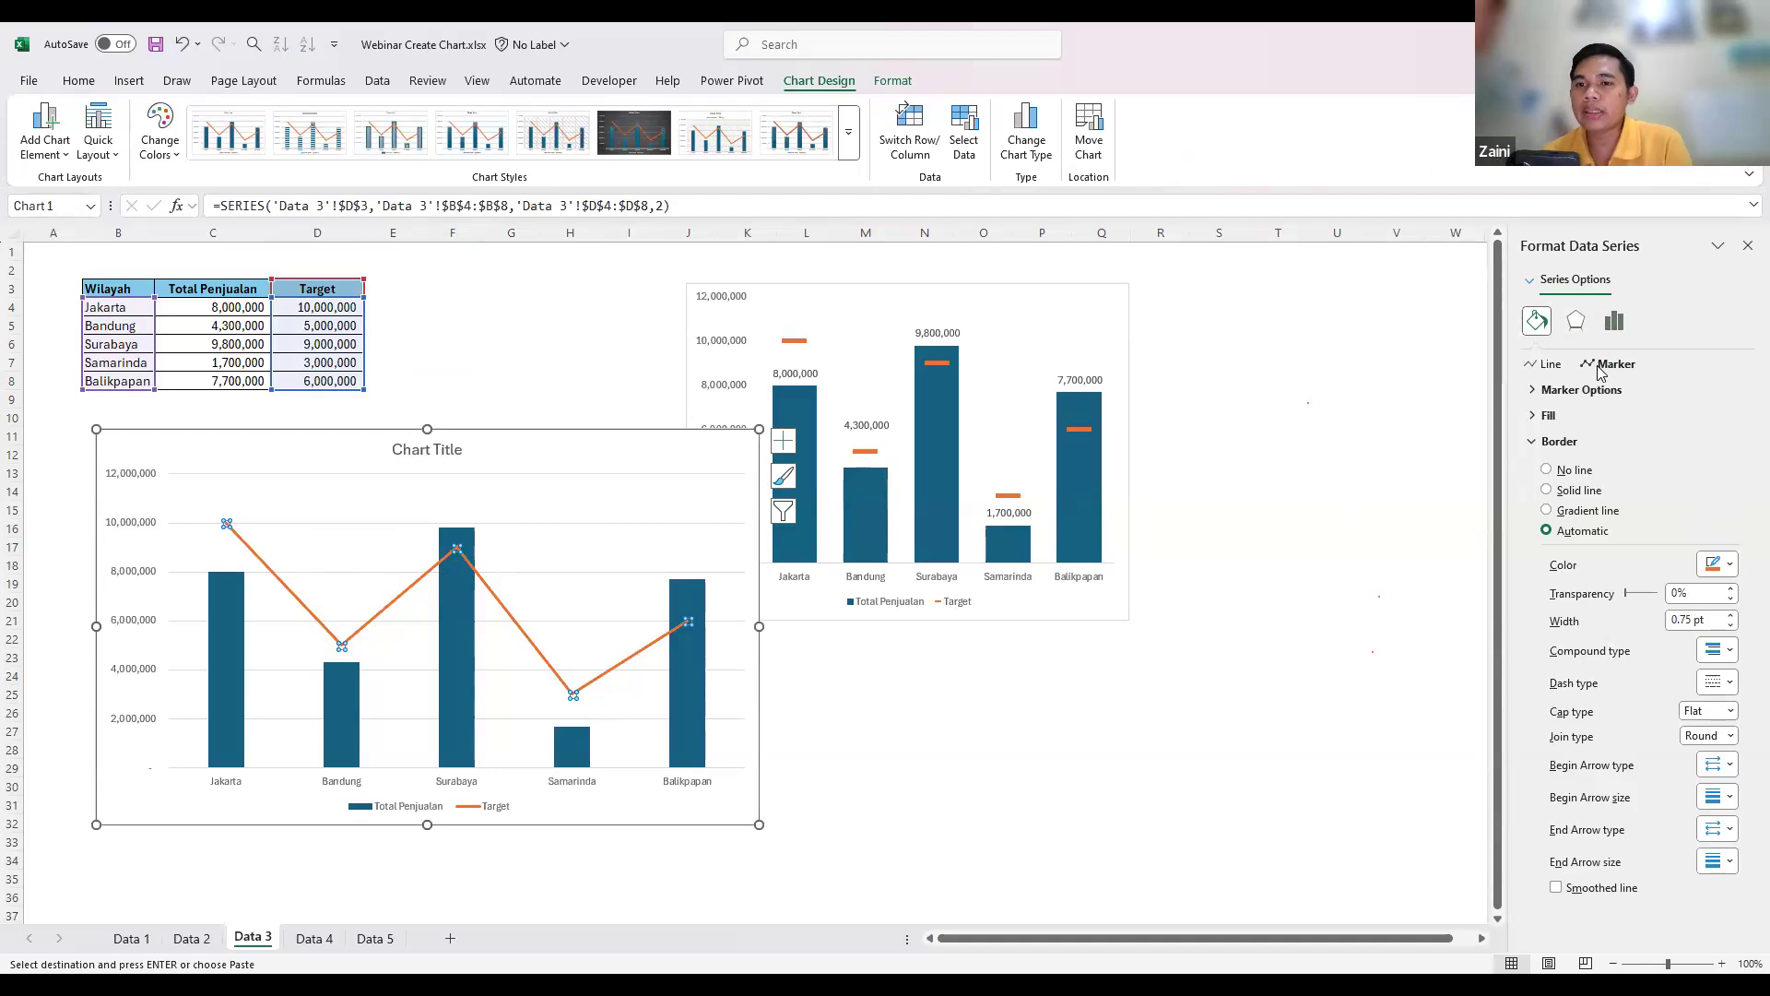
pyautogui.click(1536, 392)
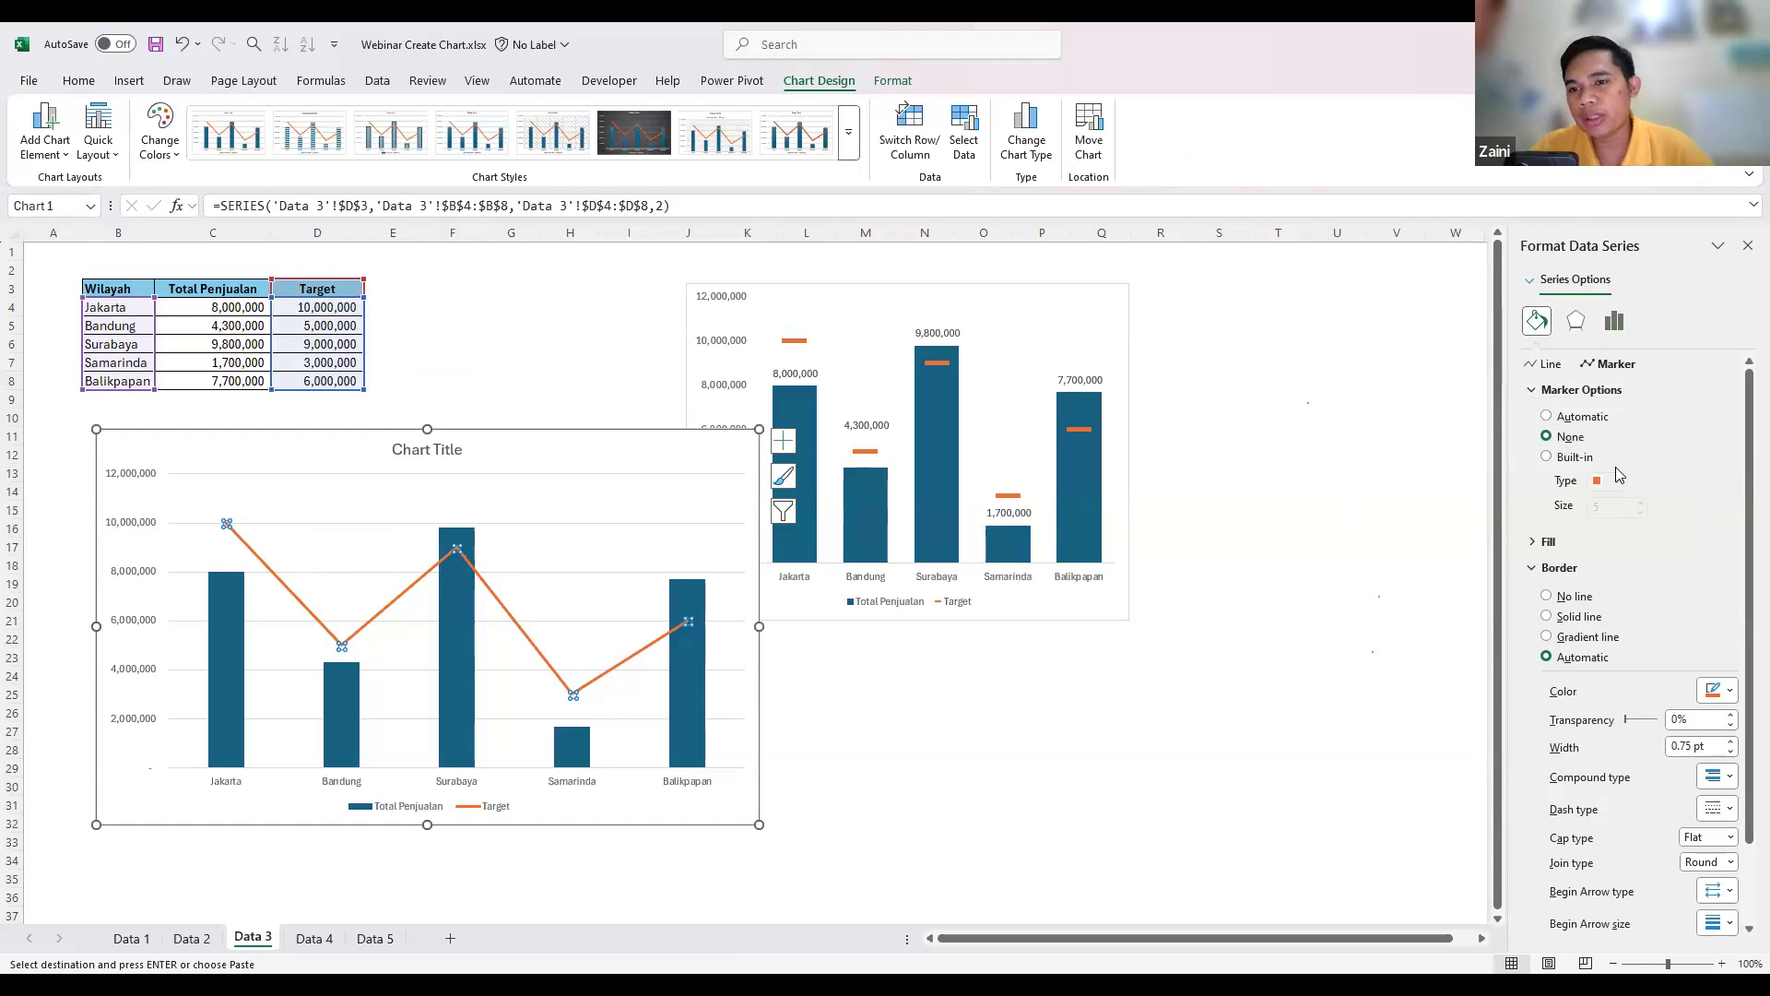
pyautogui.click(1577, 458)
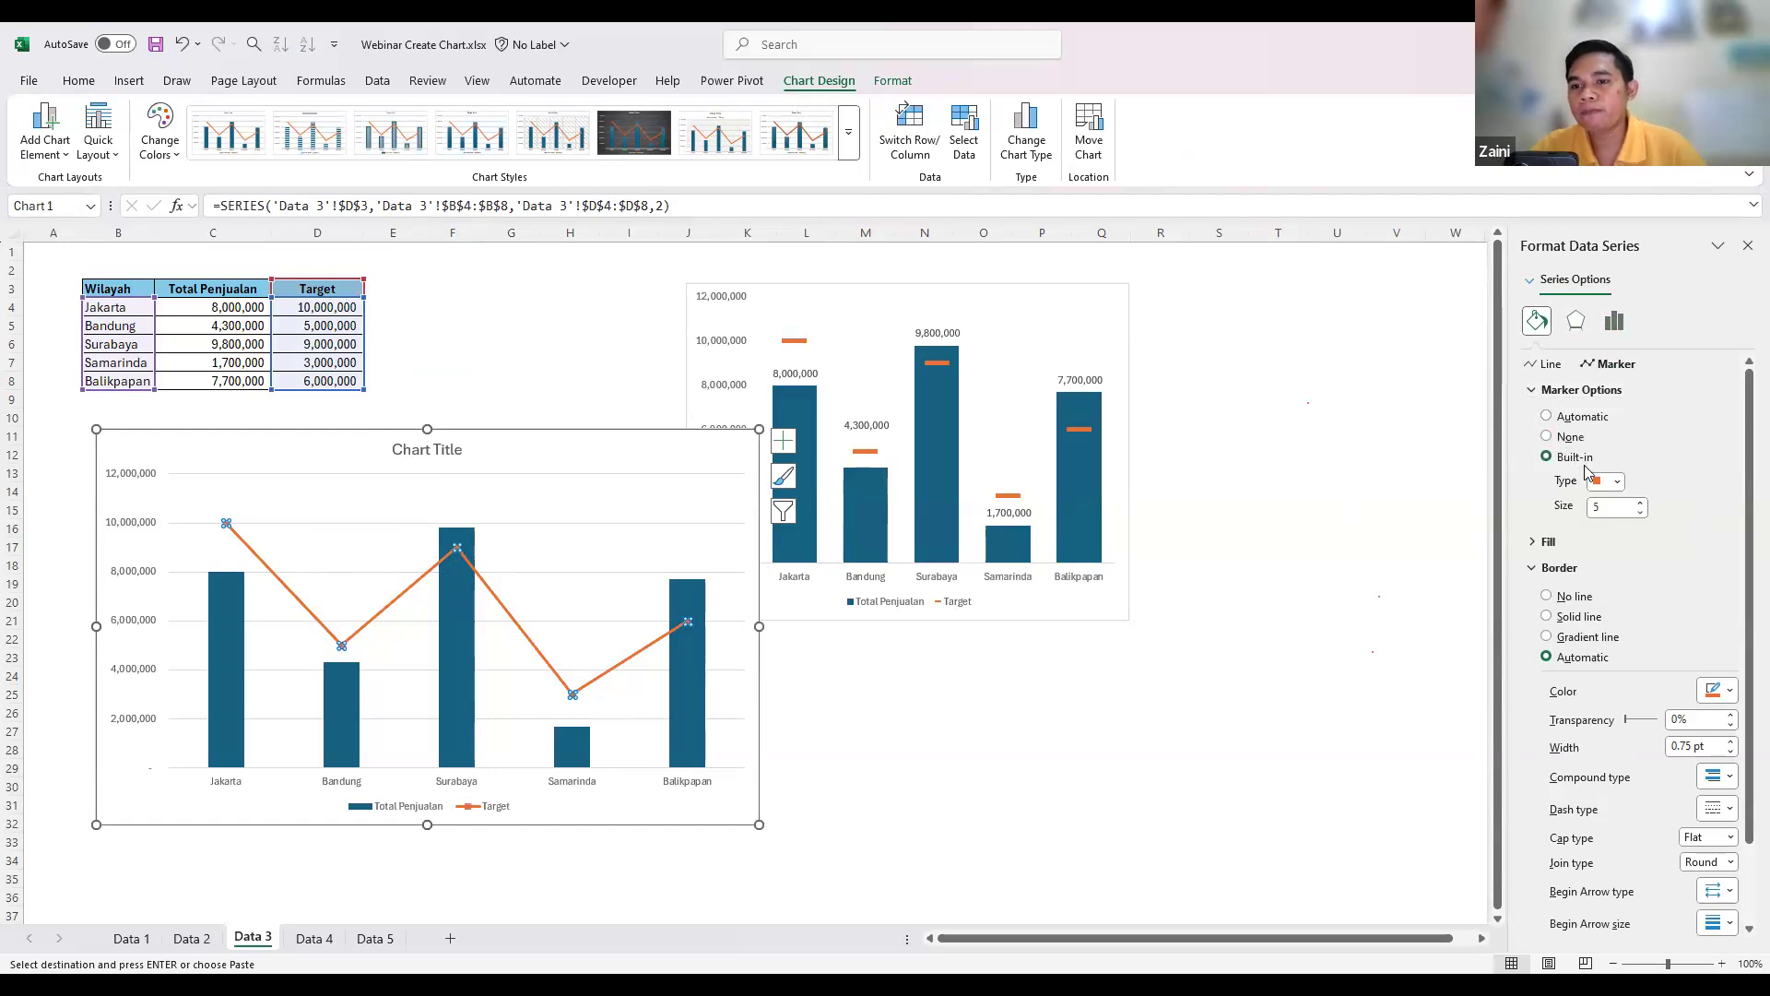
pyautogui.click(1616, 482)
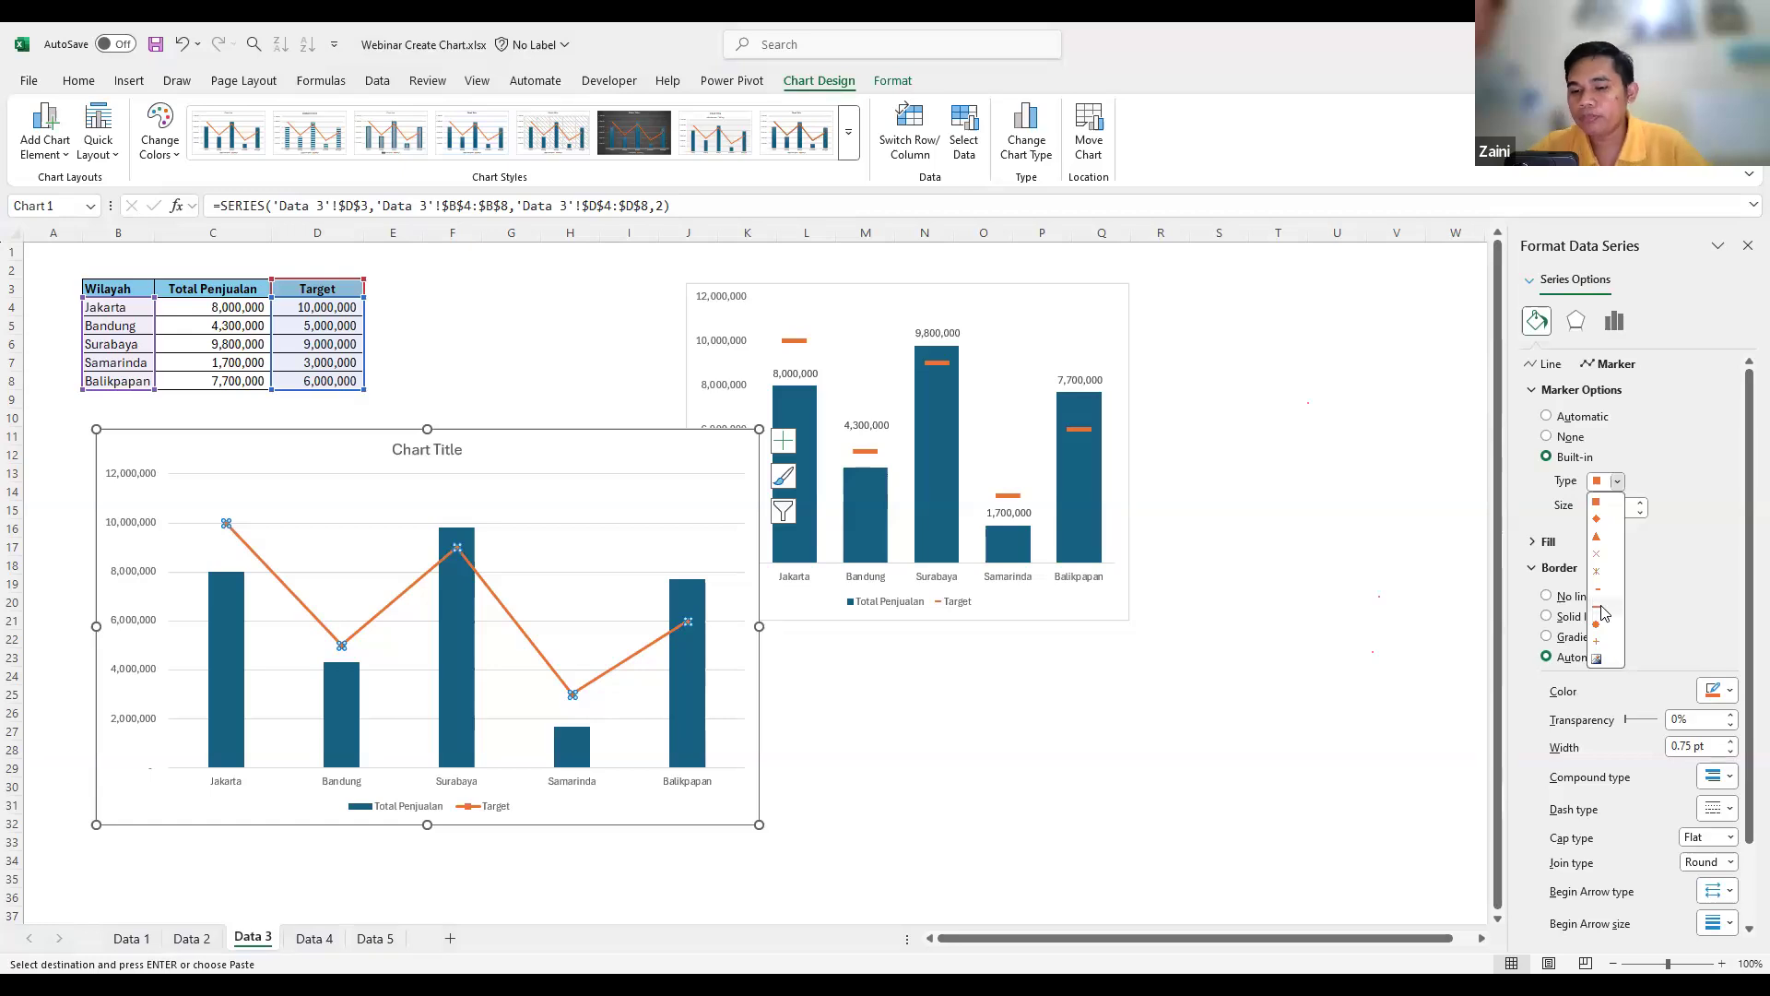
pyautogui.click(1602, 608)
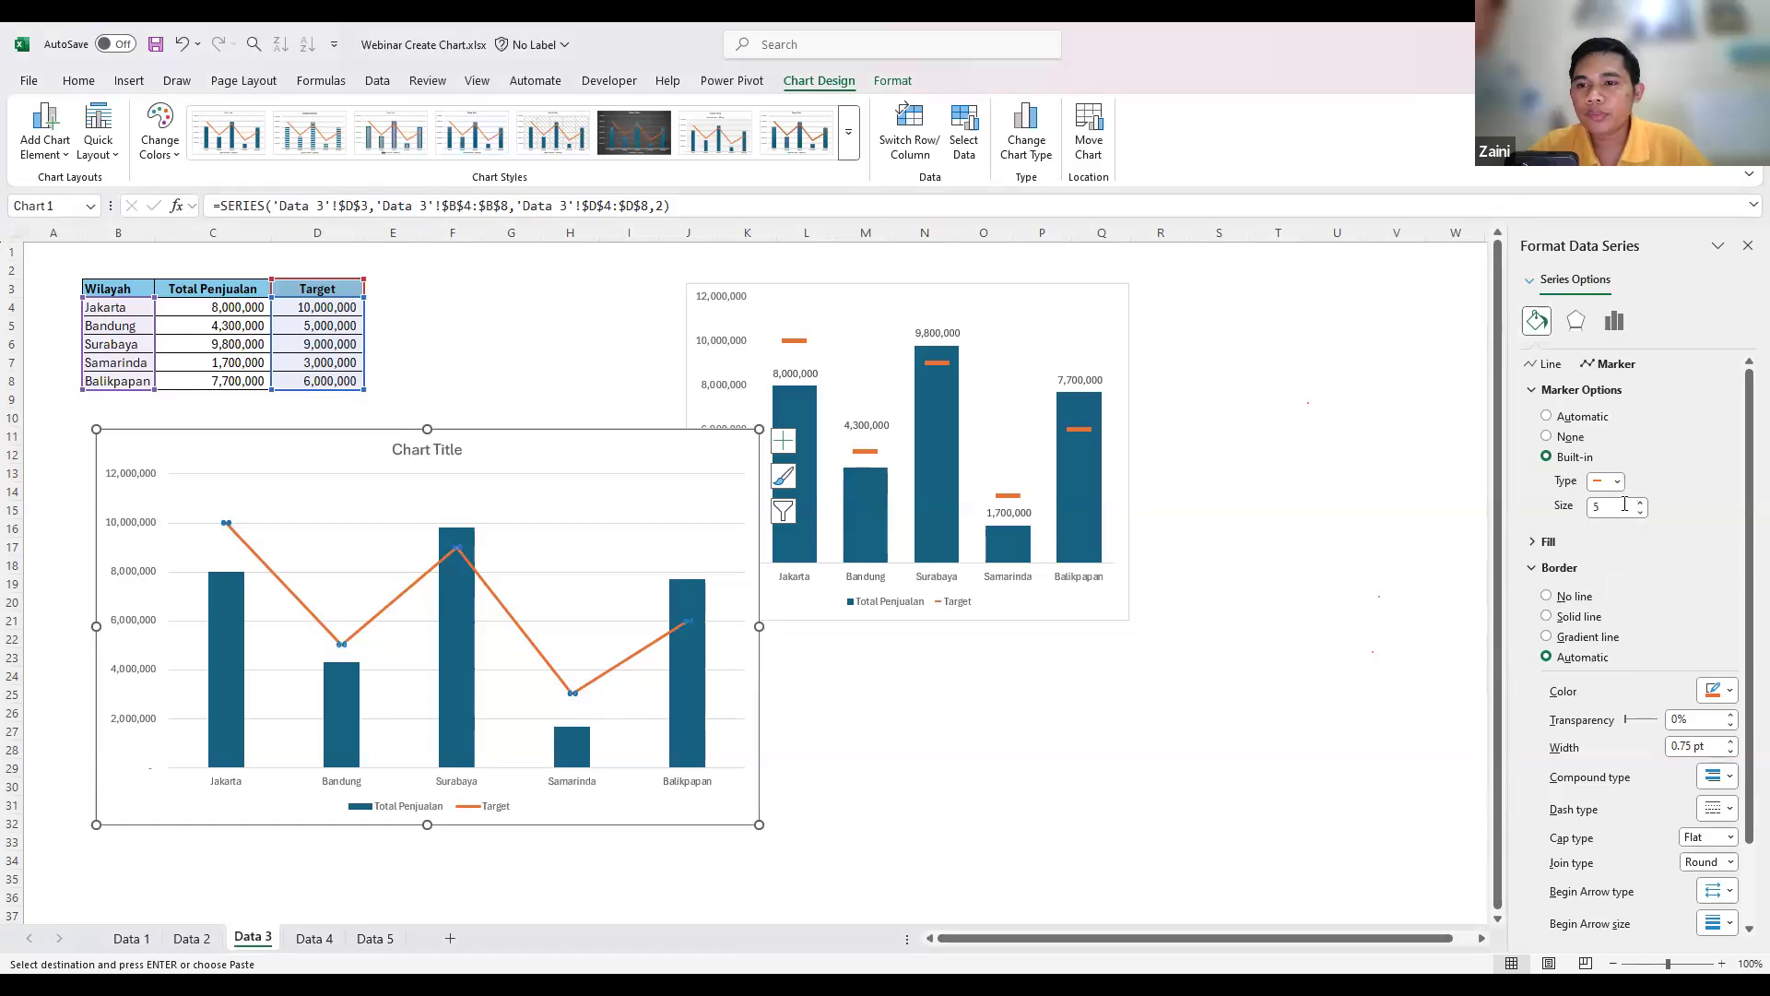
# - Set the Target series marker size to 20
pyautogui.click(1642, 504)
pyautogui.click(1642, 504)
pyautogui.click(1642, 504)
pyautogui.click(1642, 503)
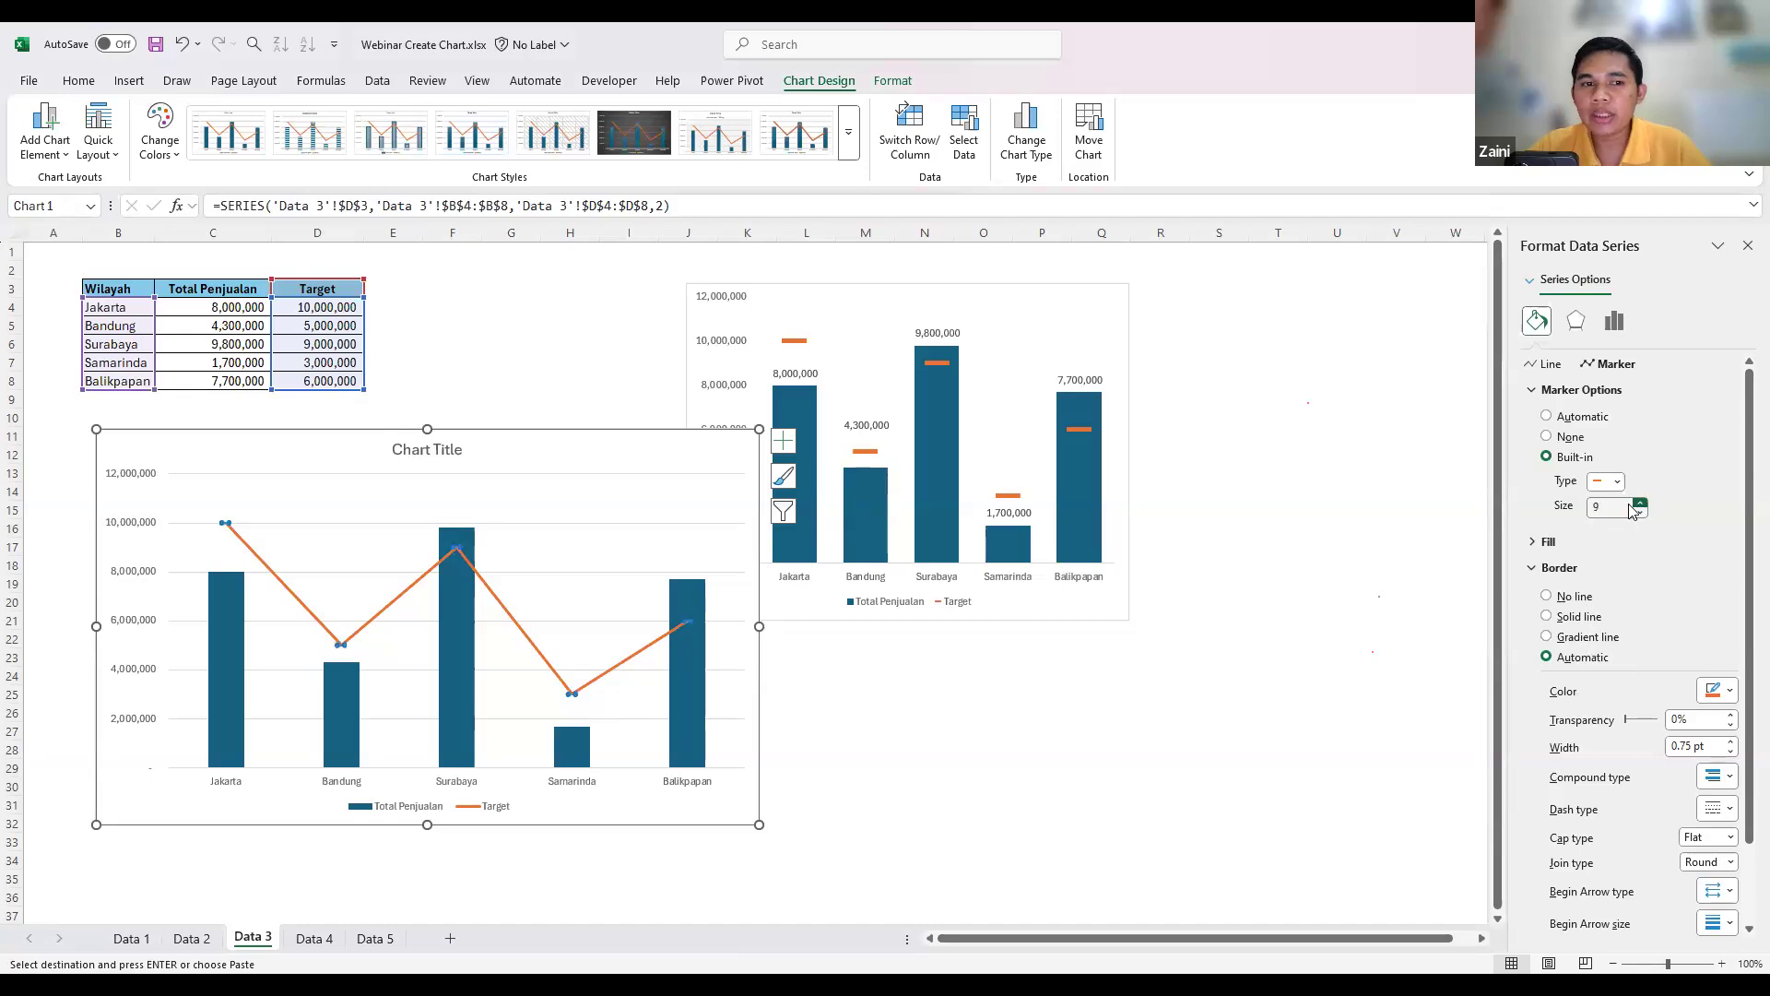
pyautogui.write('20')
pyautogui.press('Return')
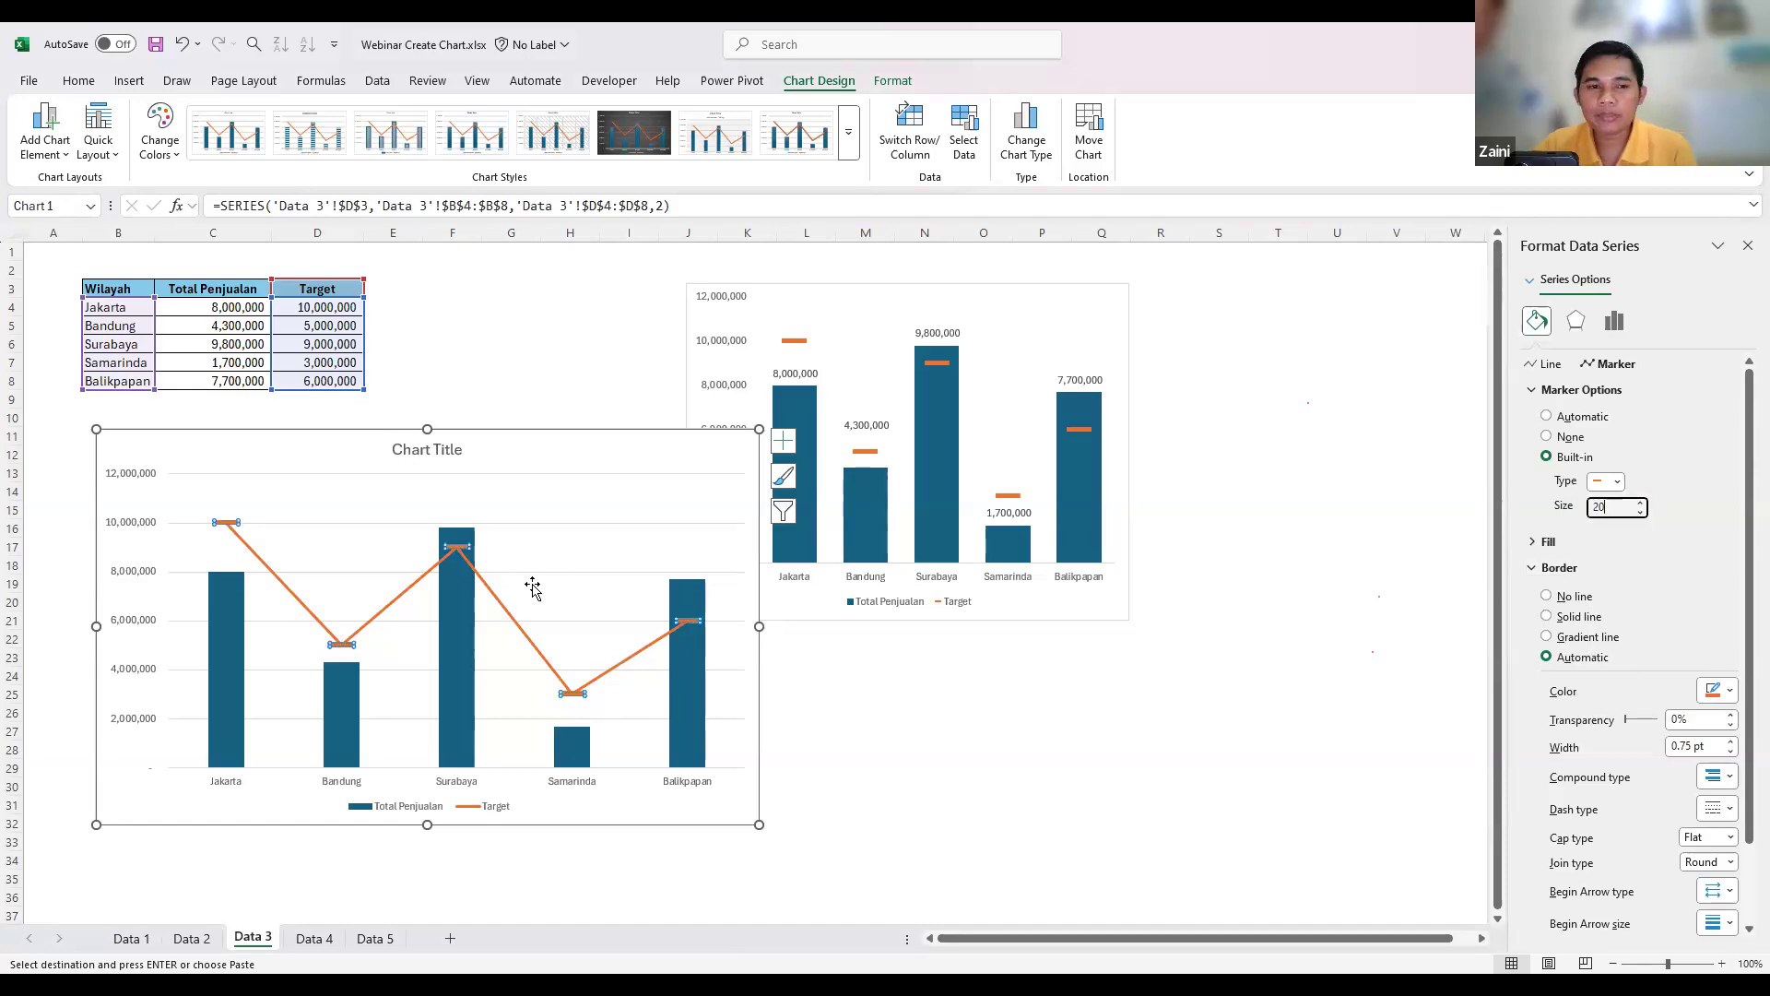
# - Try to hide the line at the Samarinda point of the Target series with No line, and revert it
pyautogui.click(479, 575)
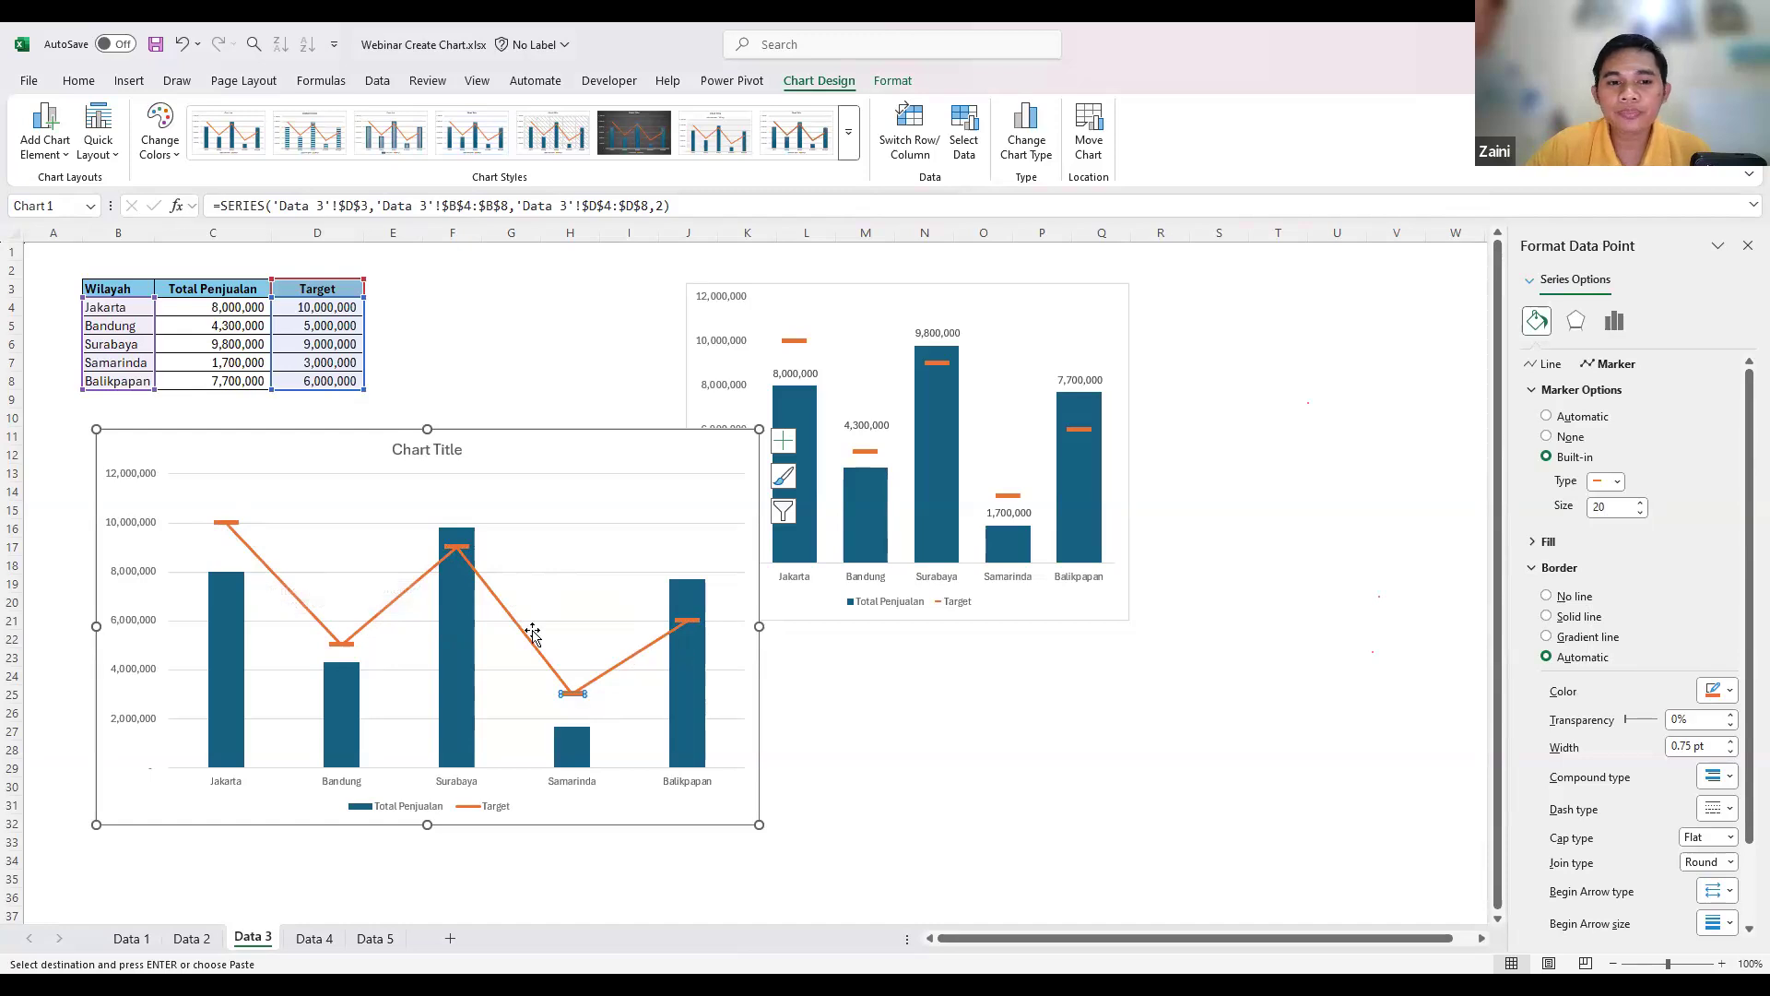
pyautogui.click(1549, 365)
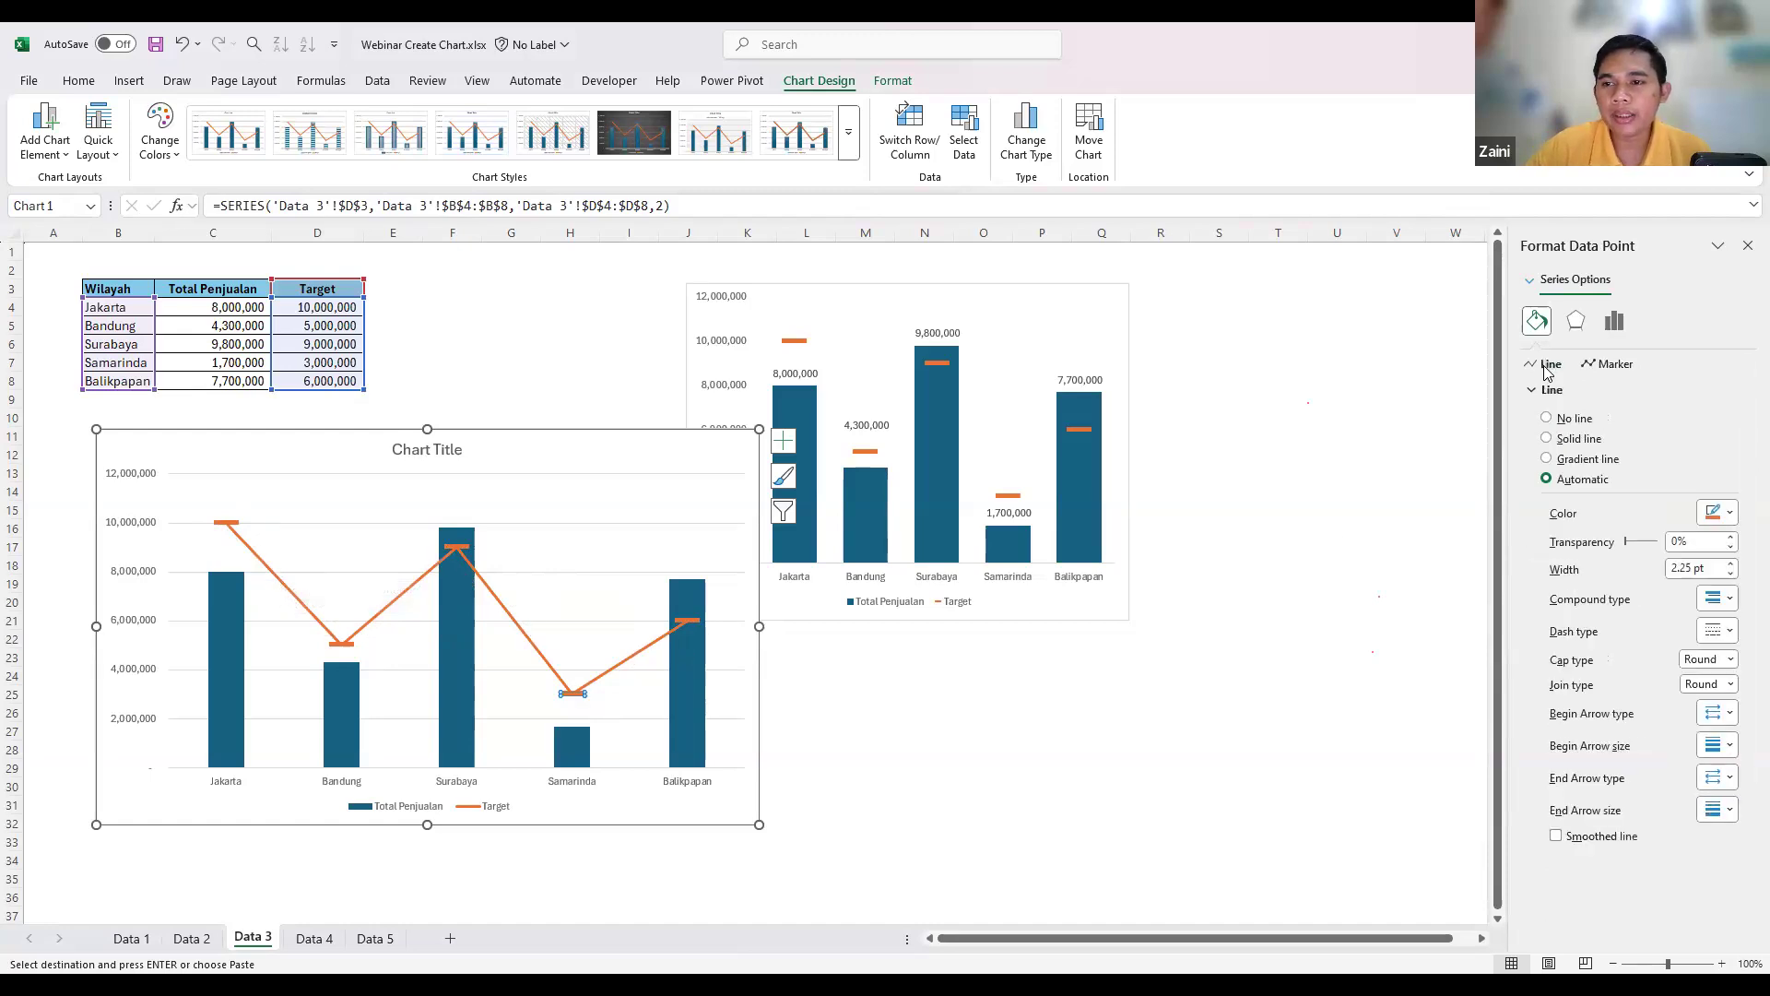
pyautogui.click(1569, 423)
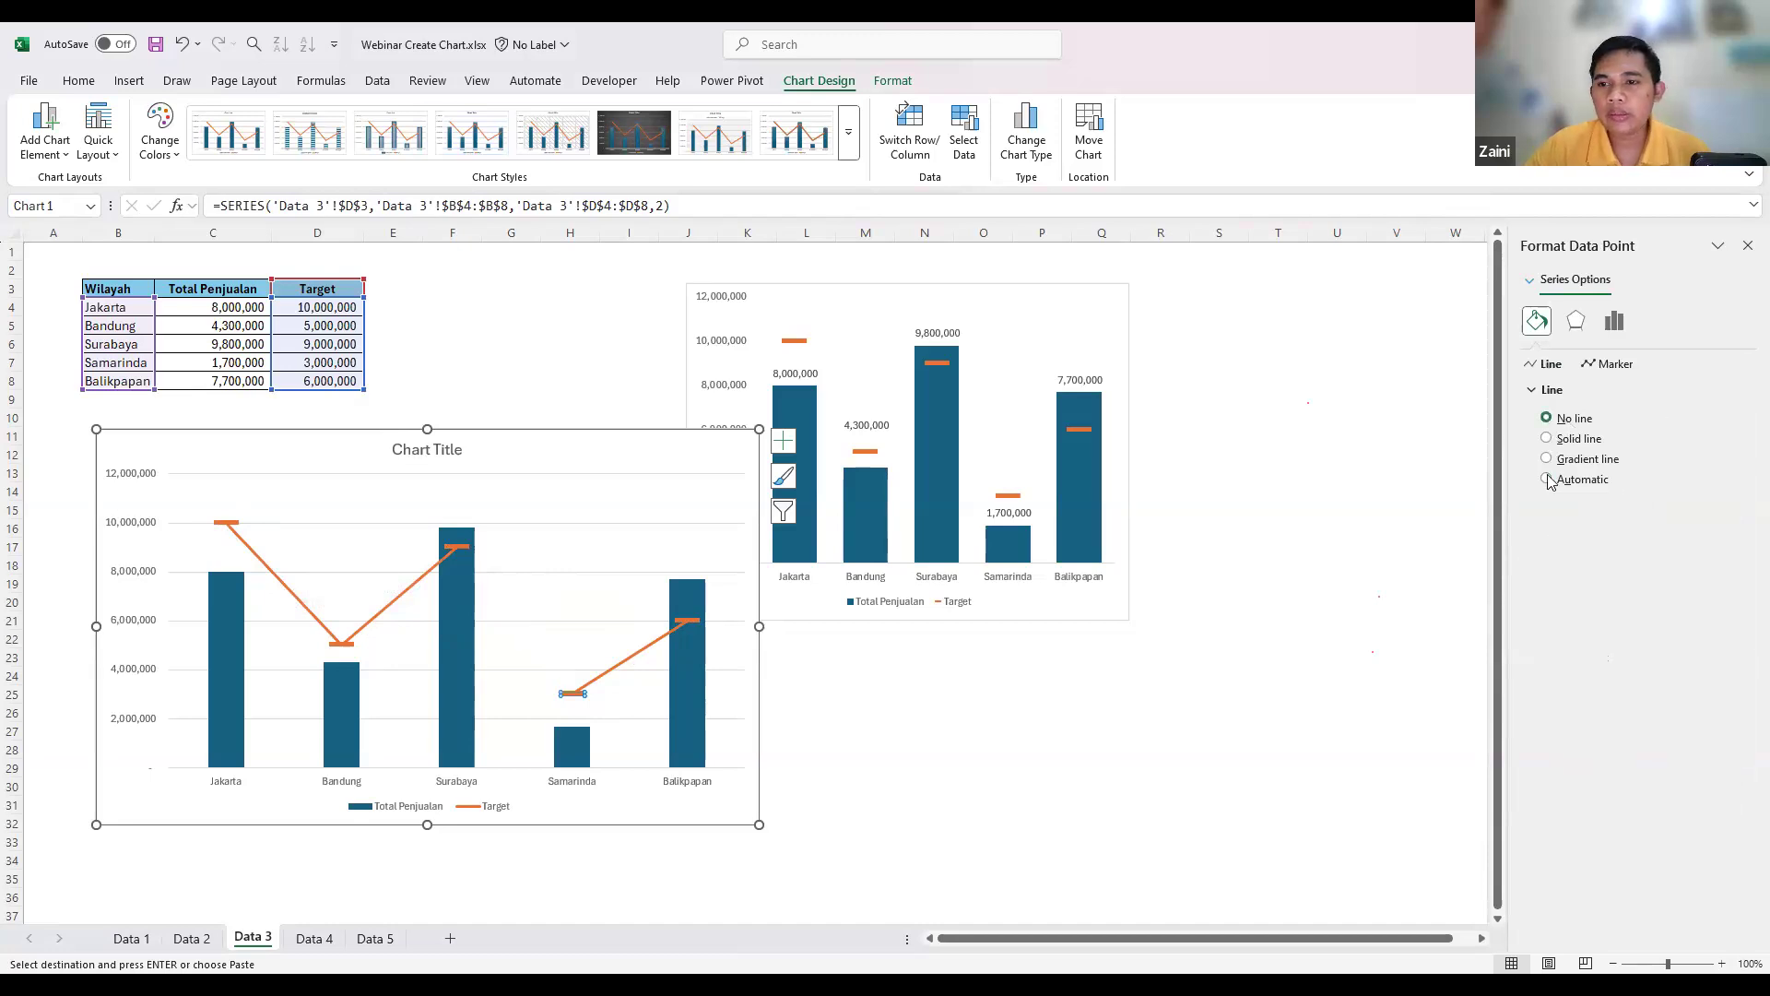
pyautogui.click(1549, 480)
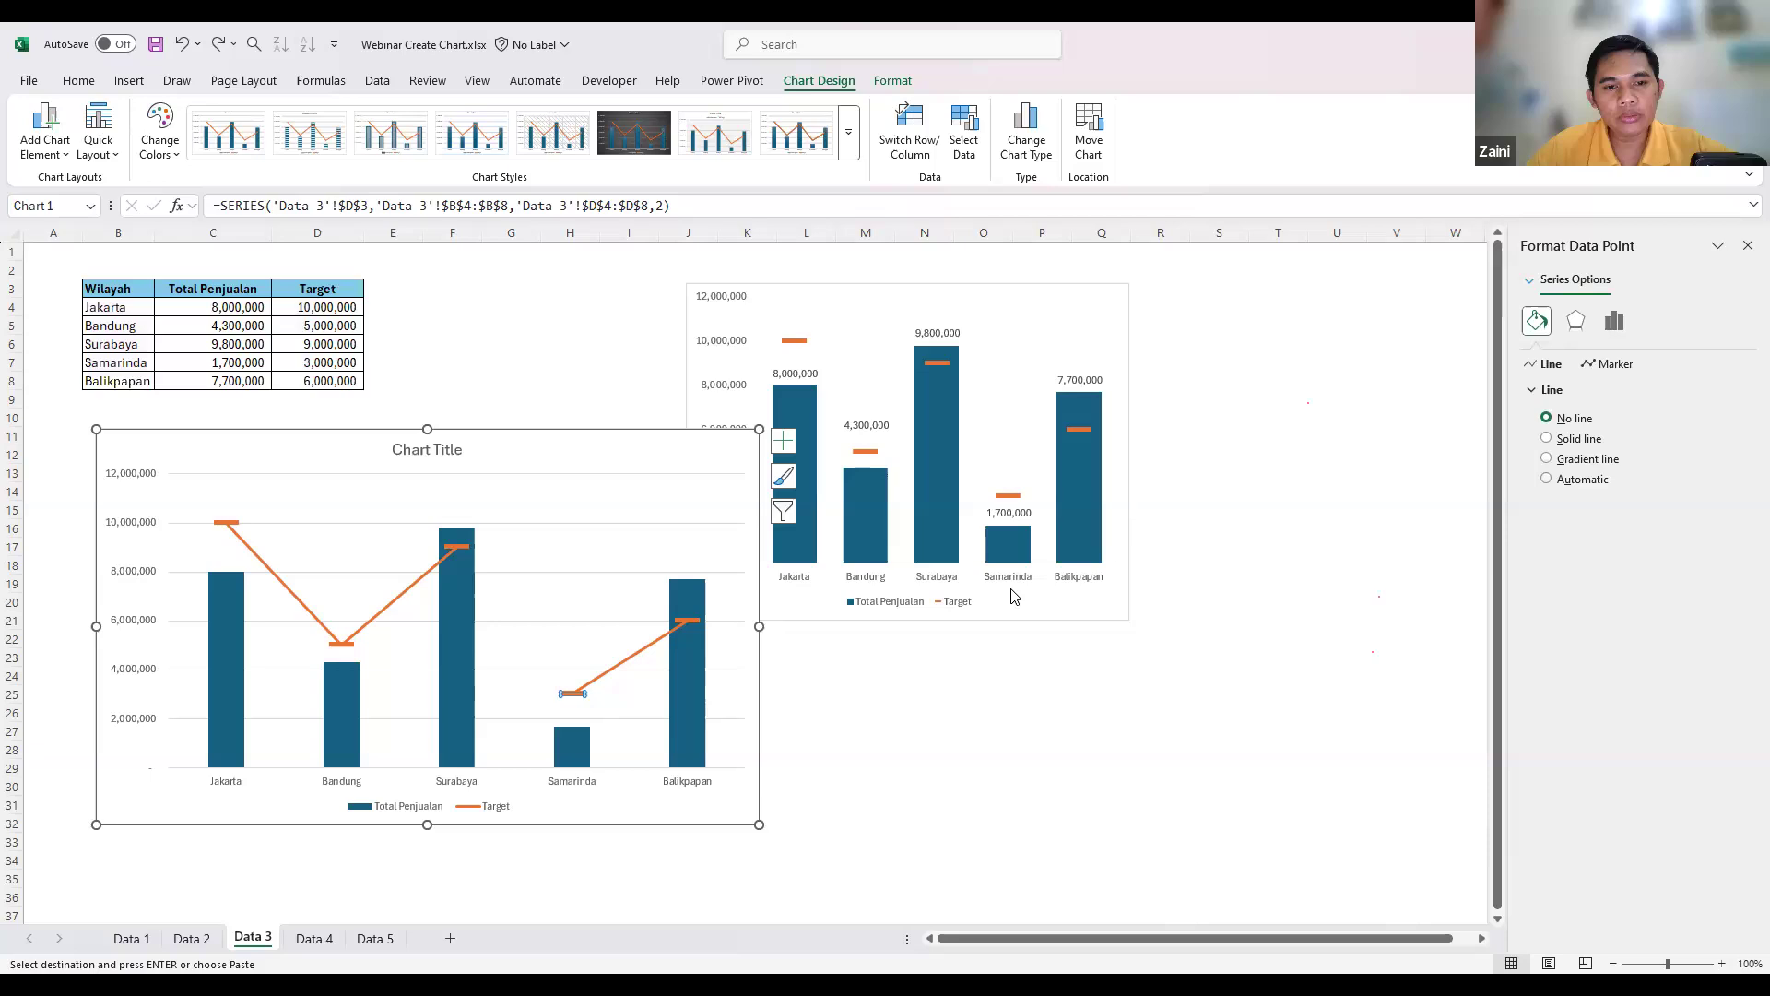
pyautogui.click(929, 733)
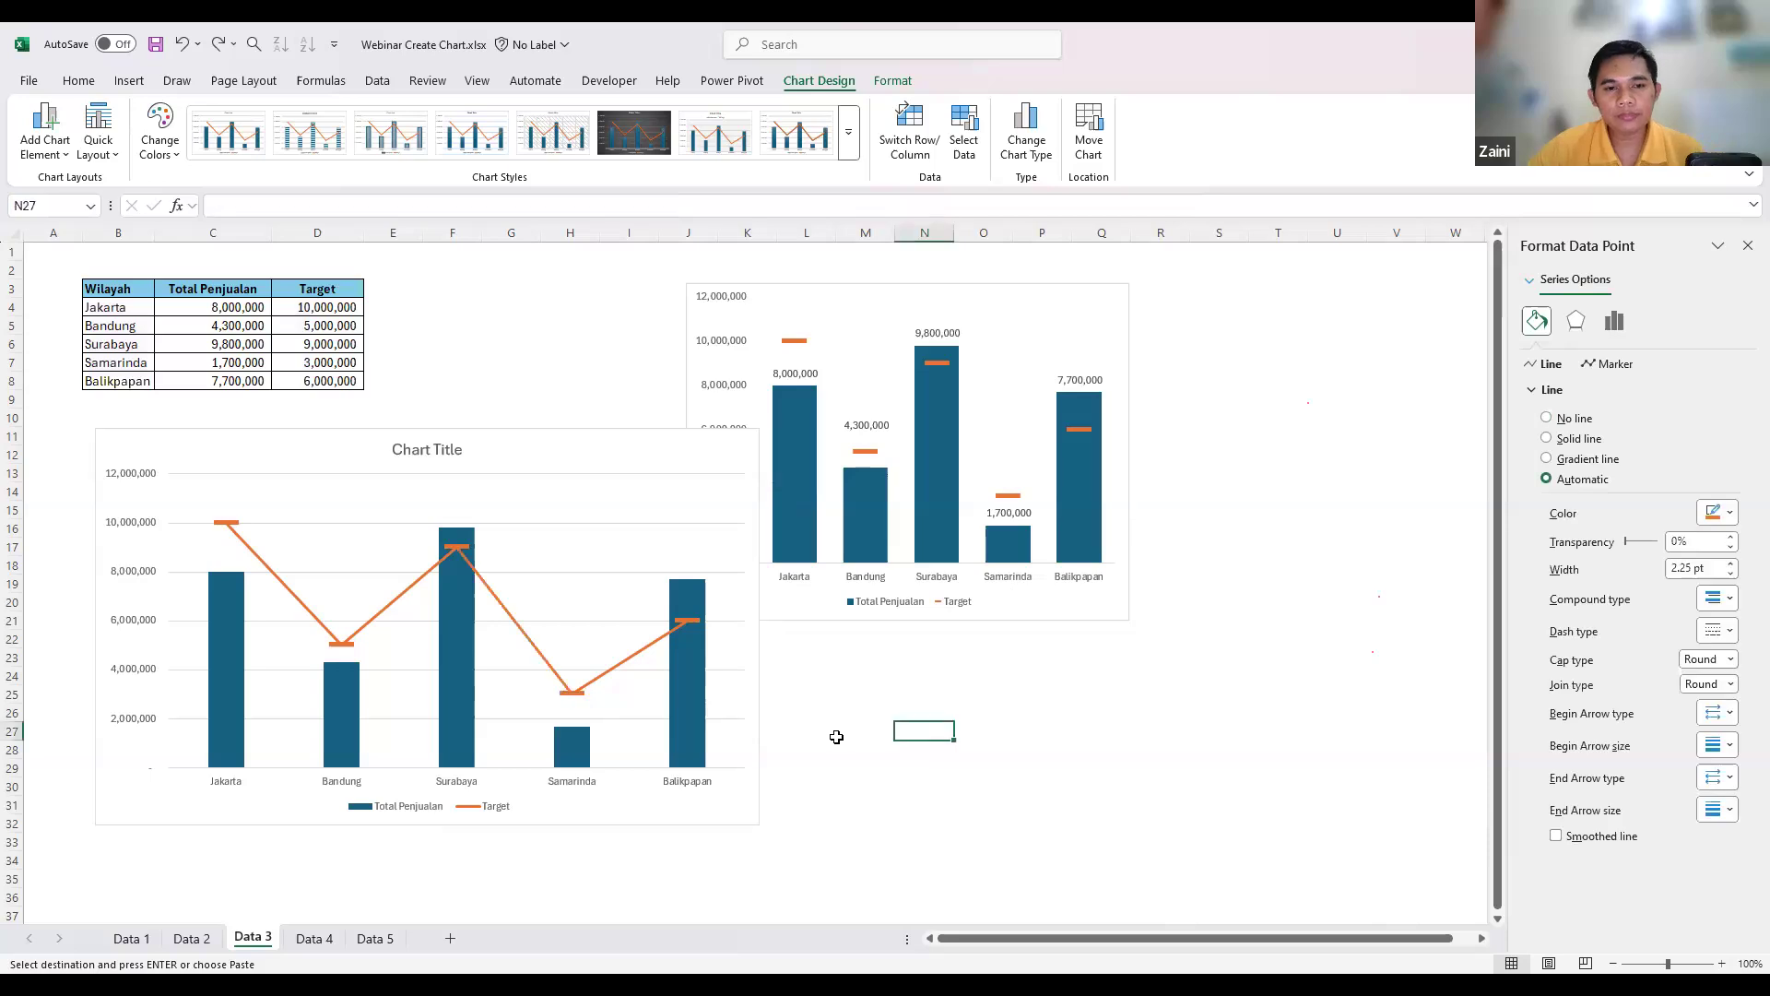
# - Set the whole Target series to No line so that only its dash markers are drawn
pyautogui.click(513, 627)
pyautogui.click(514, 624)
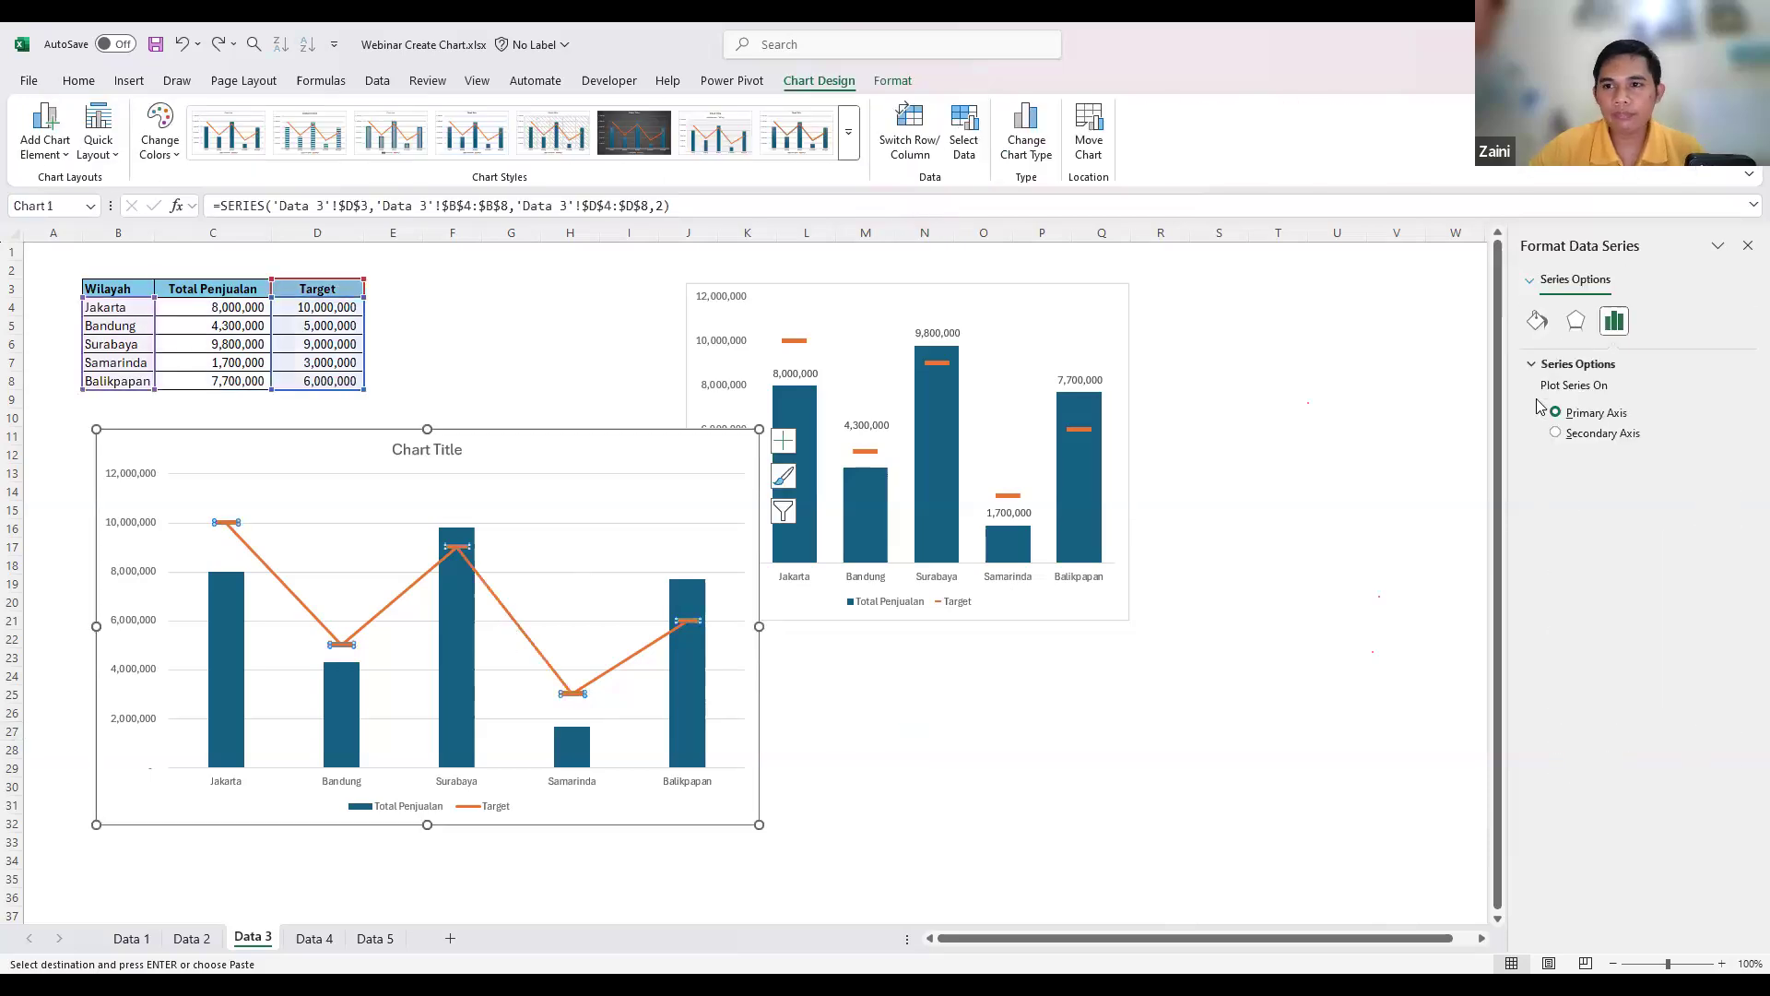
pyautogui.click(1537, 323)
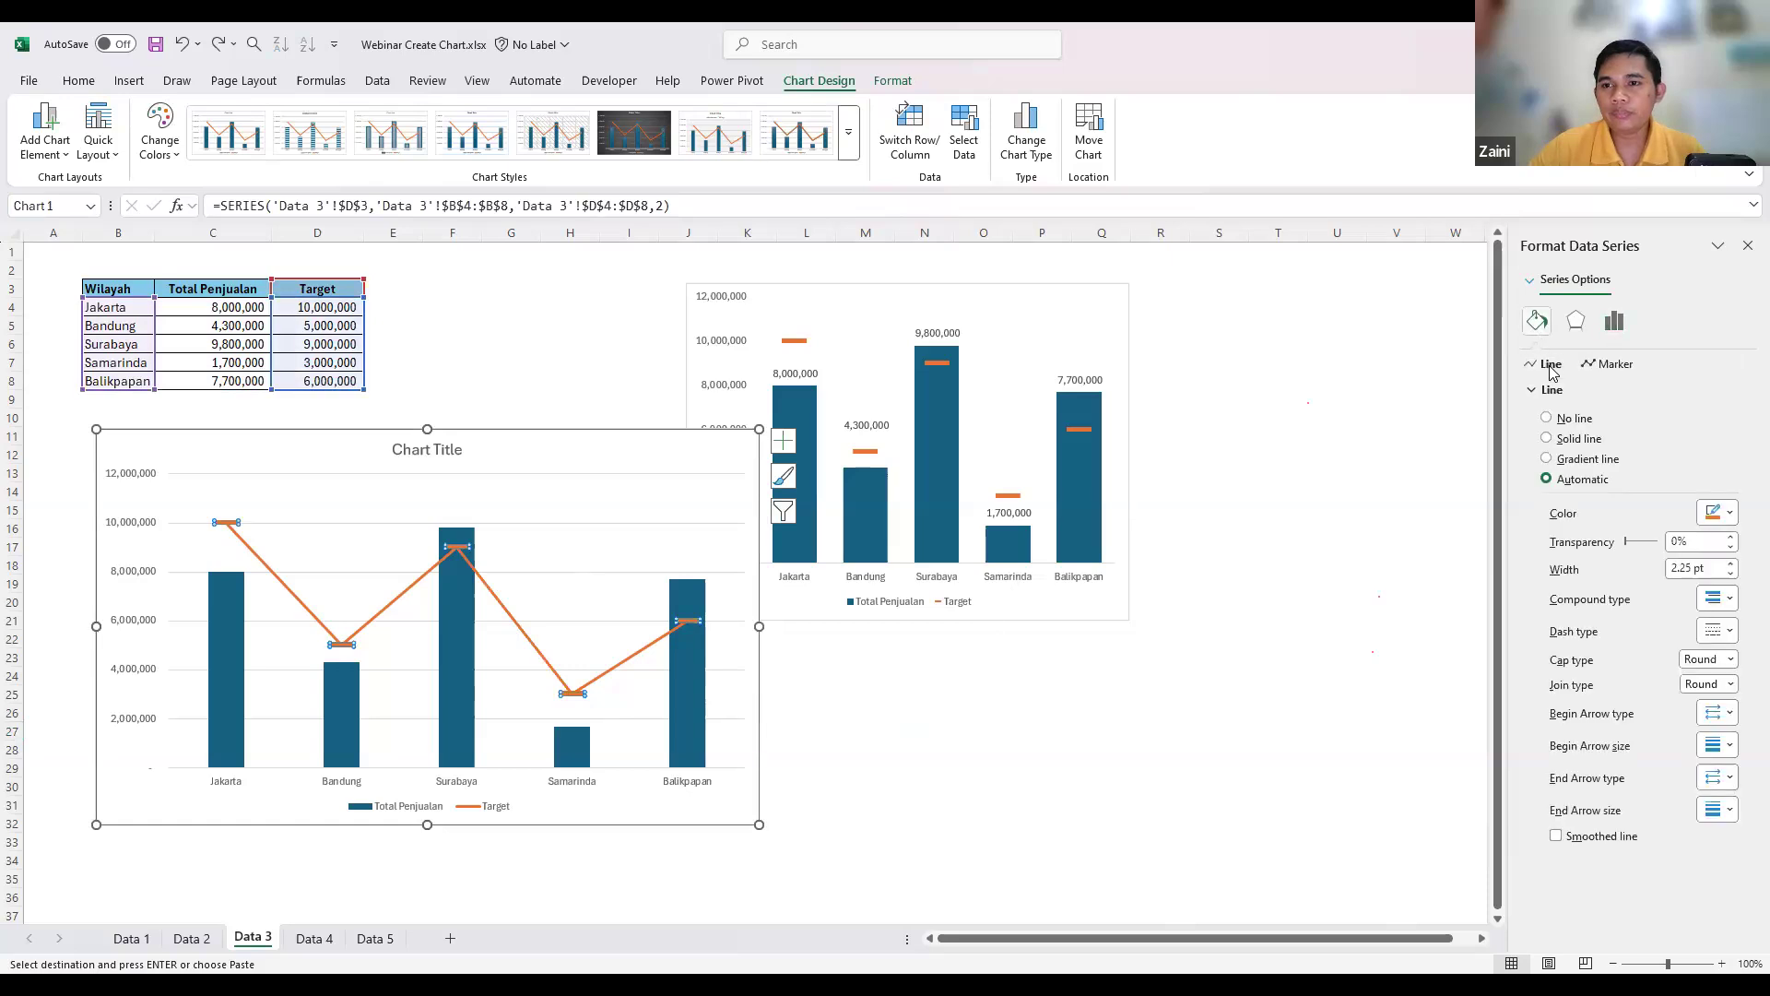
pyautogui.click(1547, 418)
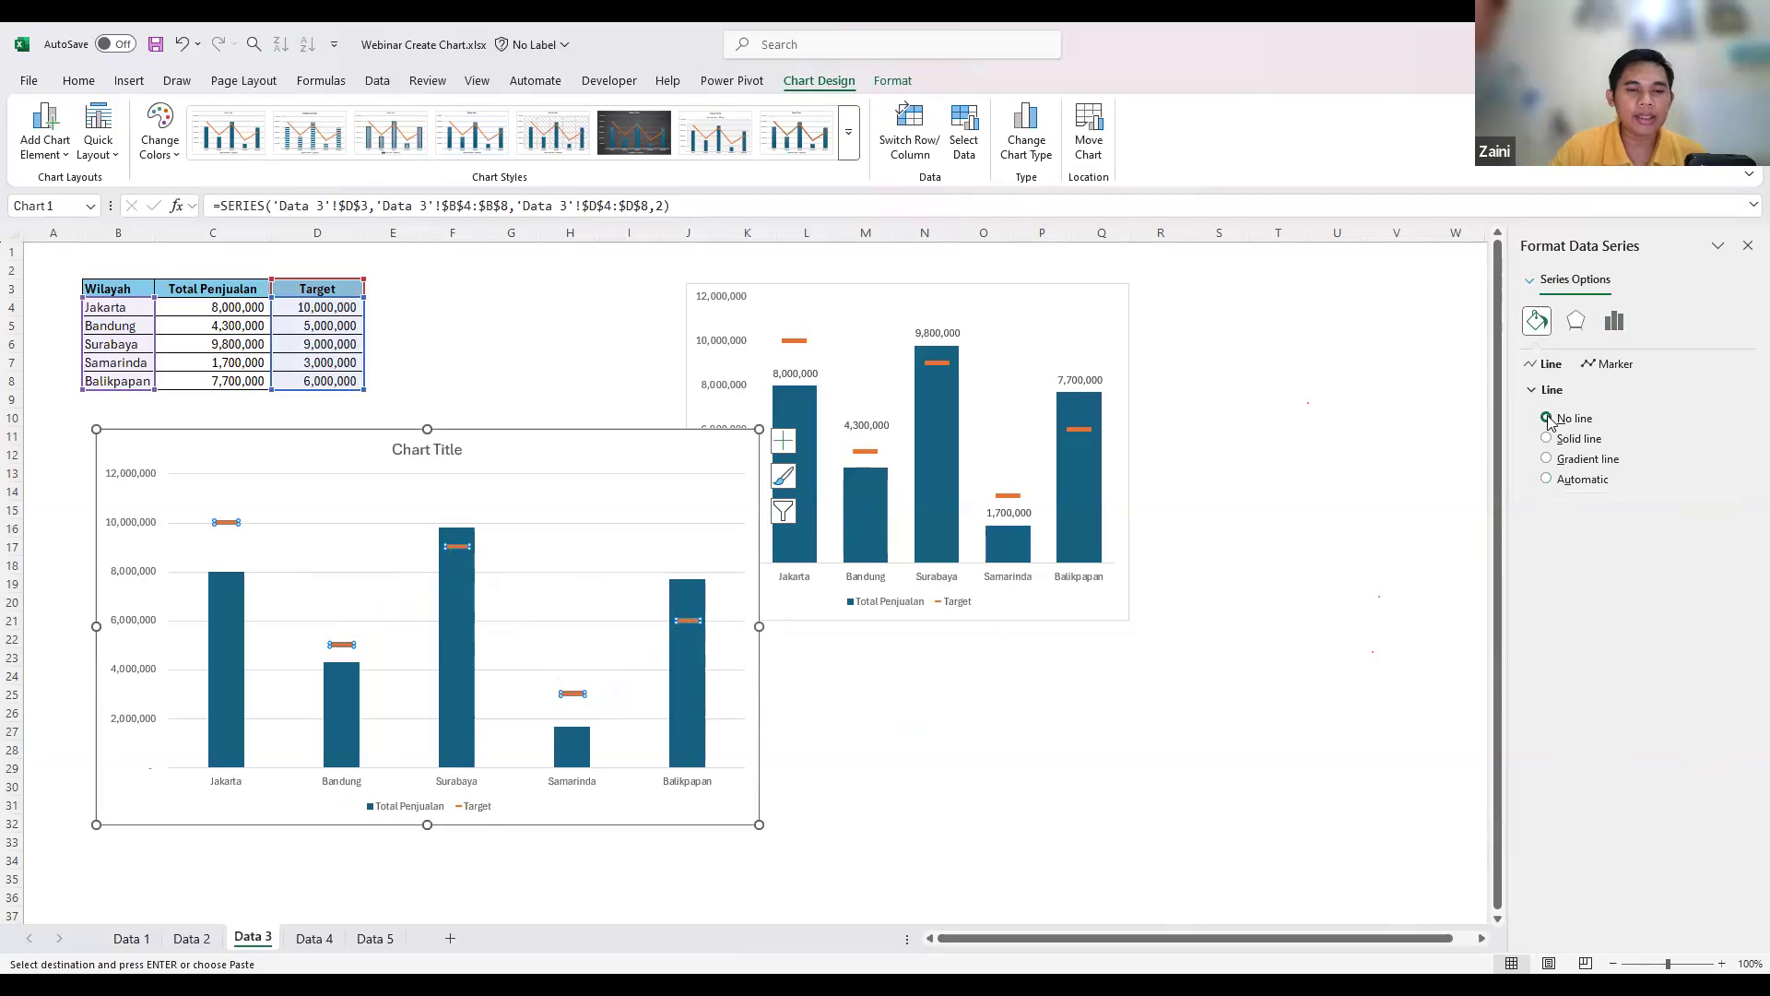
pyautogui.click(1621, 365)
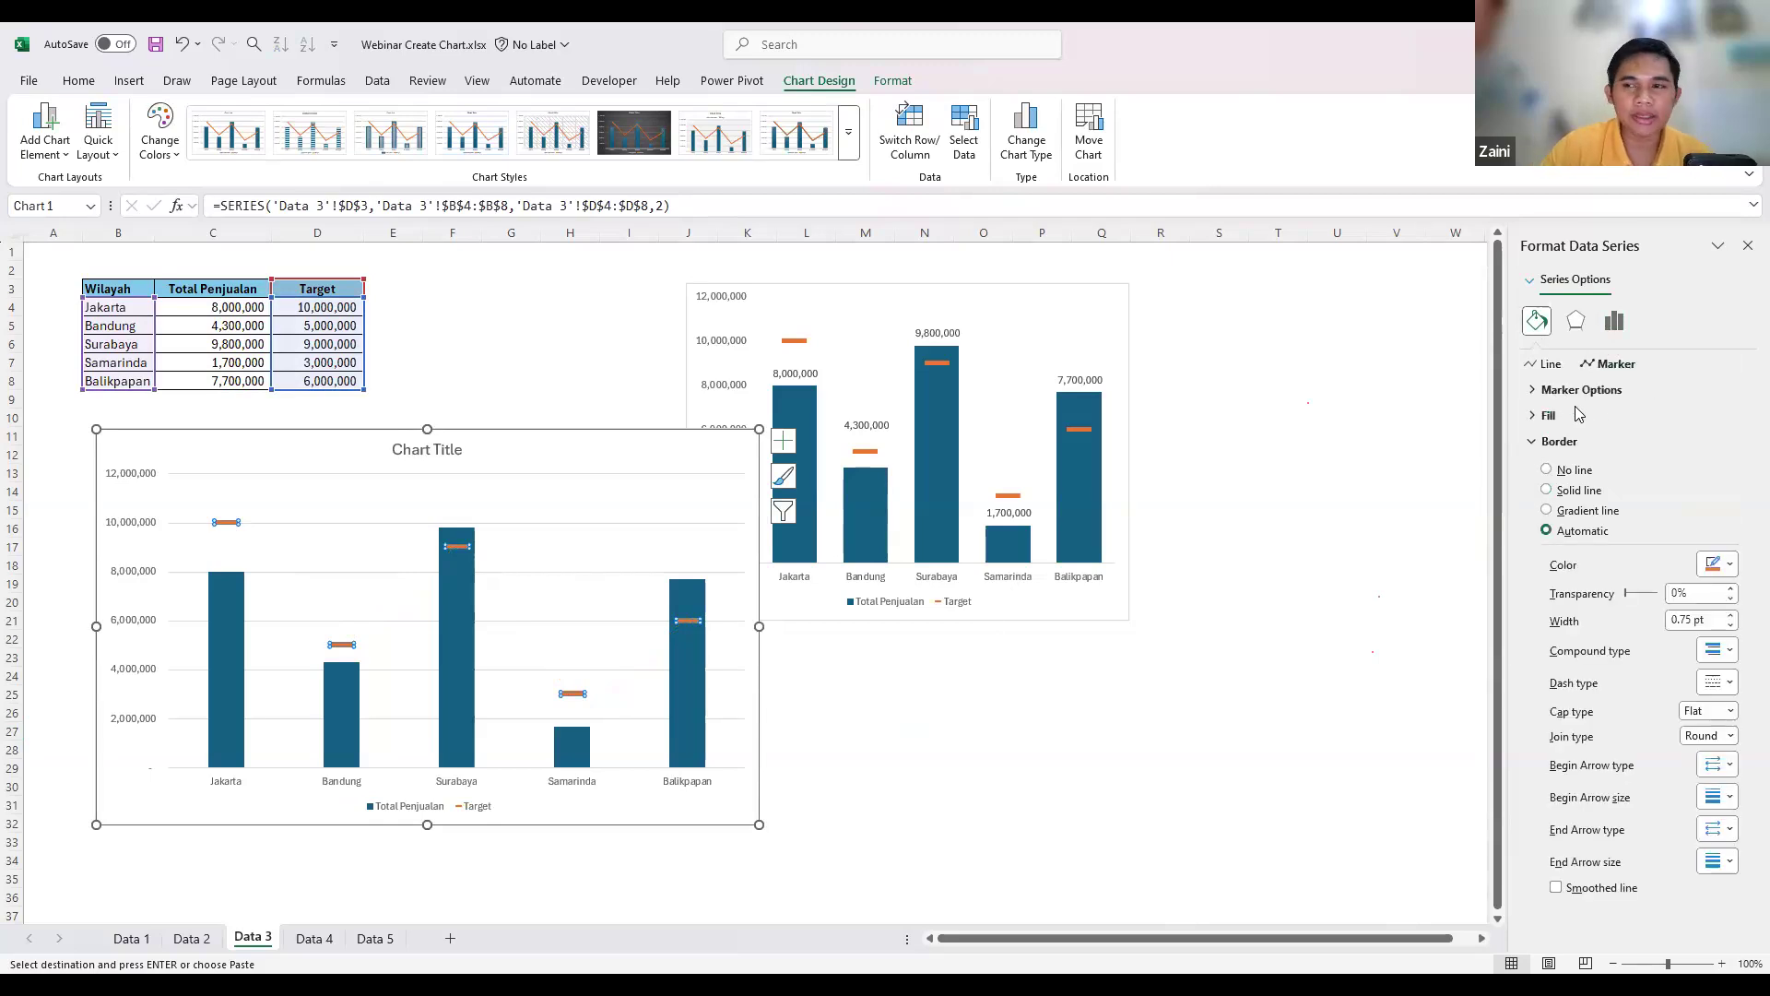
pyautogui.click(1552, 365)
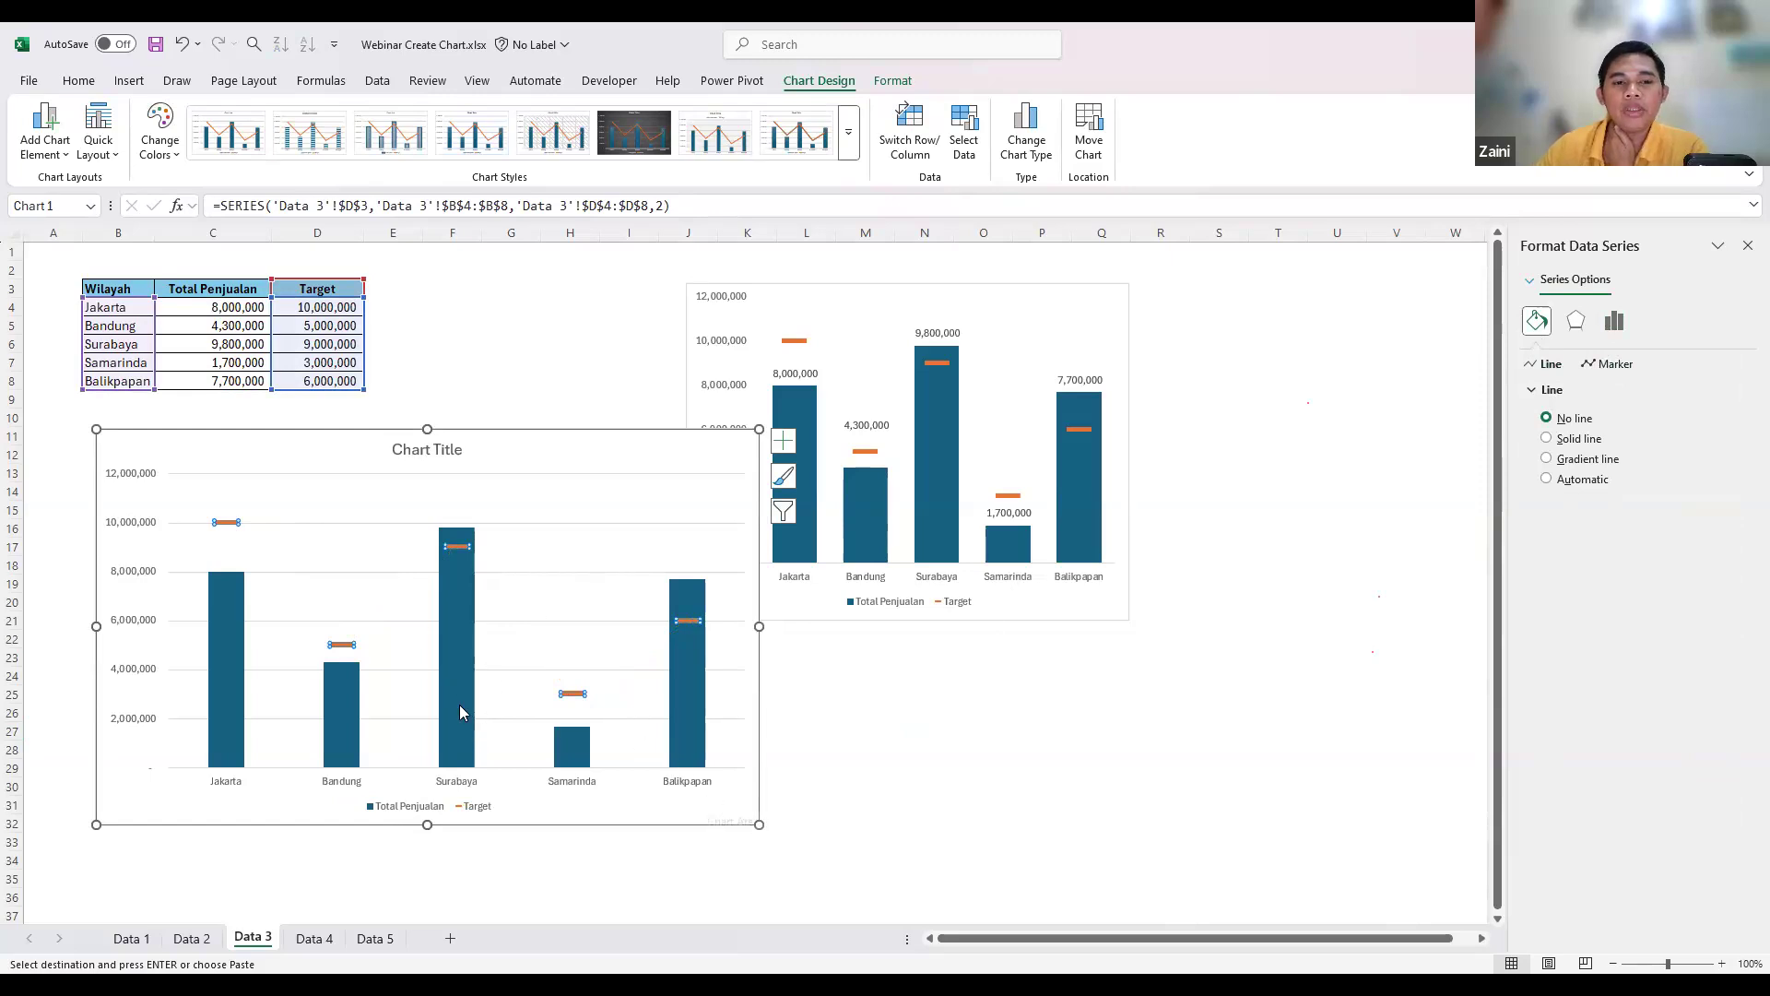
pyautogui.click(886, 706)
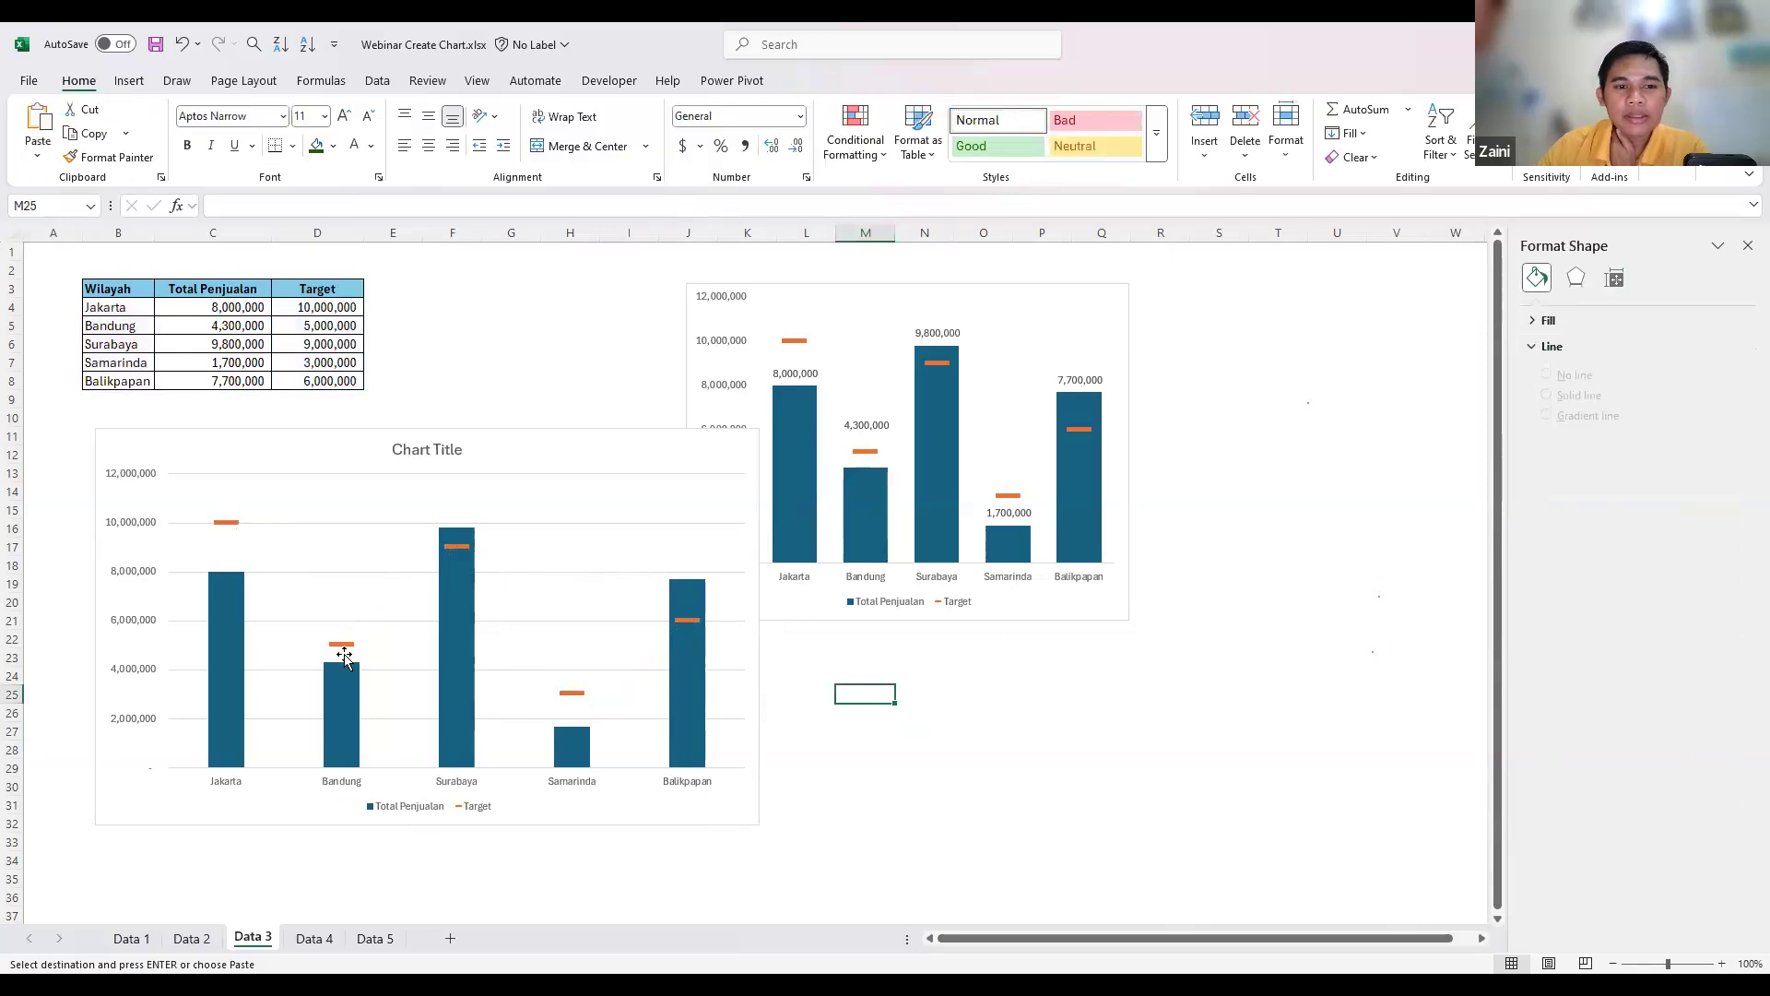
# - Set the dash marker size of the Target series to 30
pyautogui.click(458, 550)
pyautogui.click(458, 547)
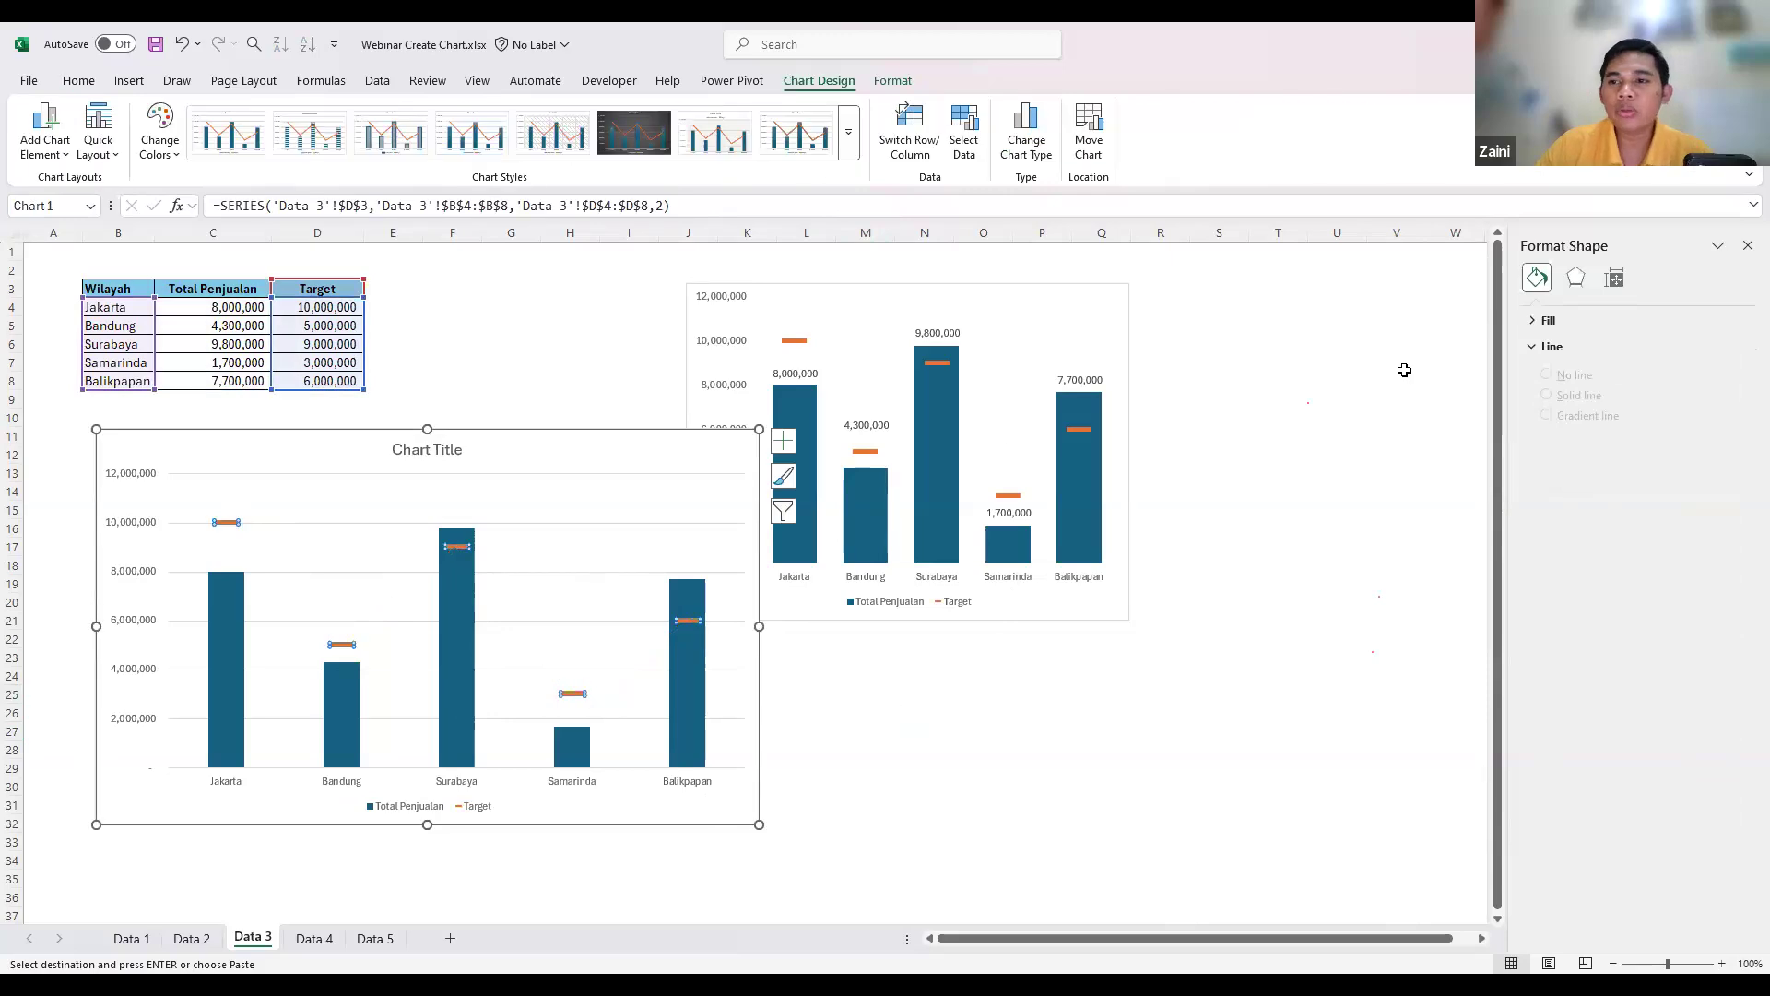
pyautogui.click(1538, 322)
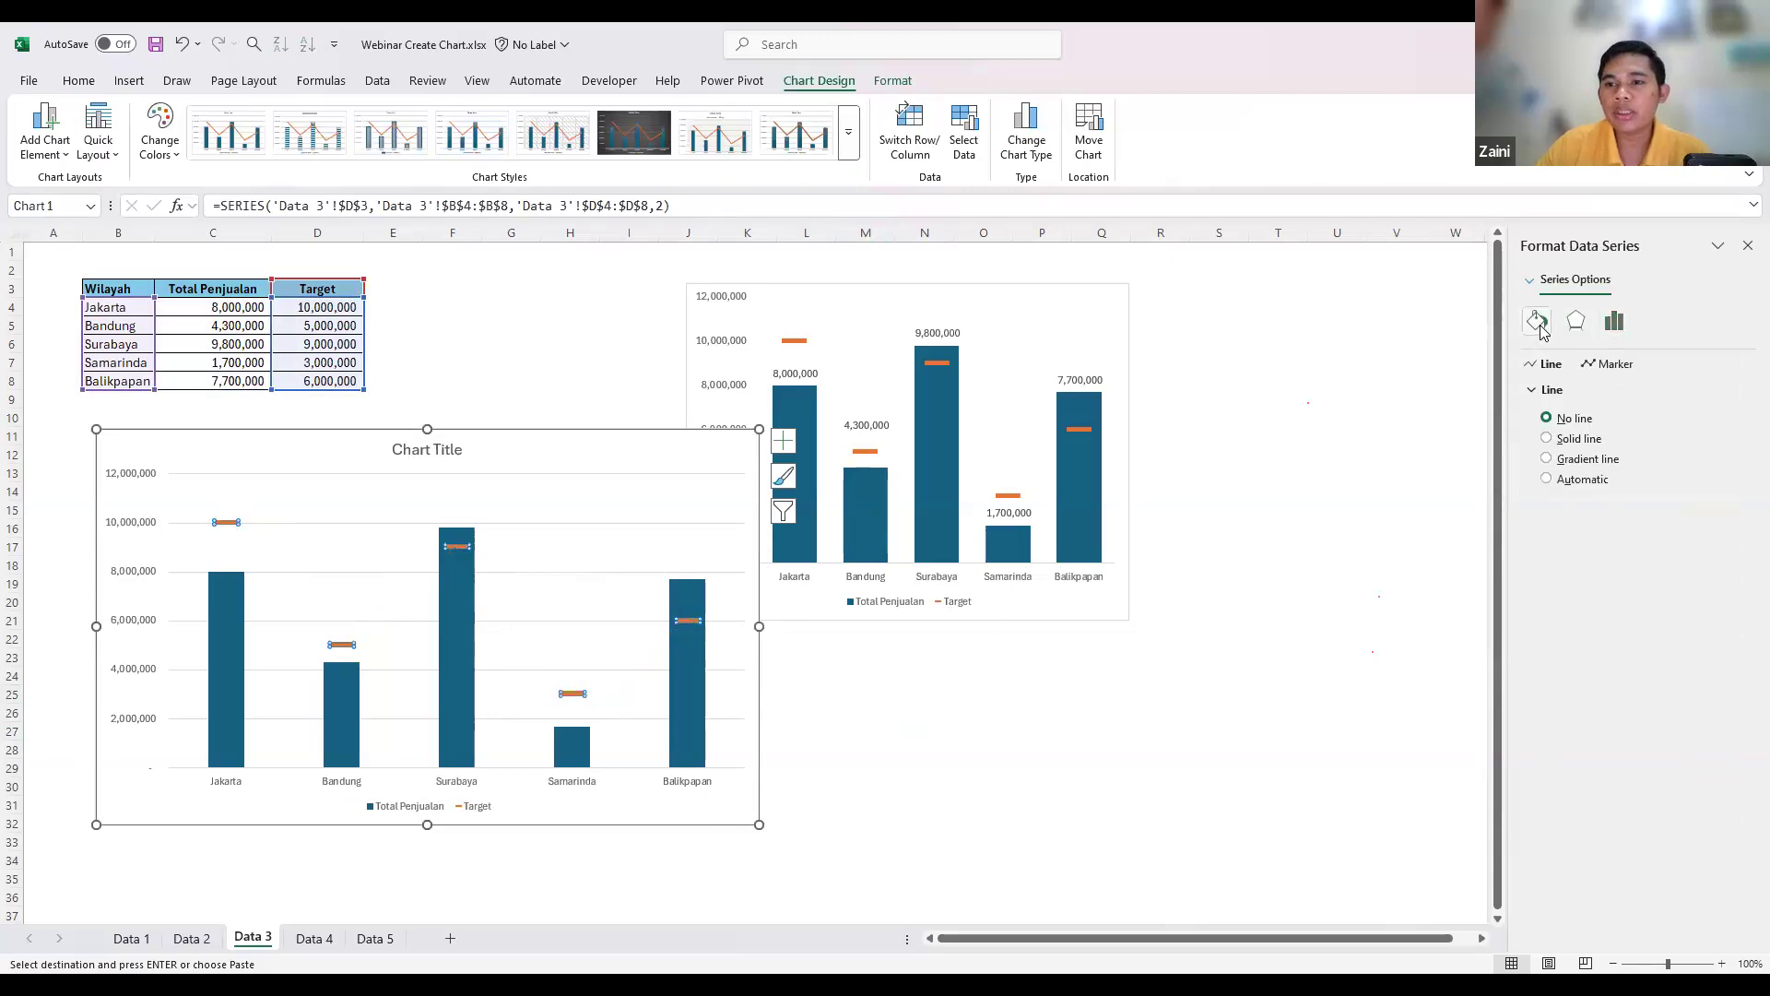
pyautogui.click(1611, 368)
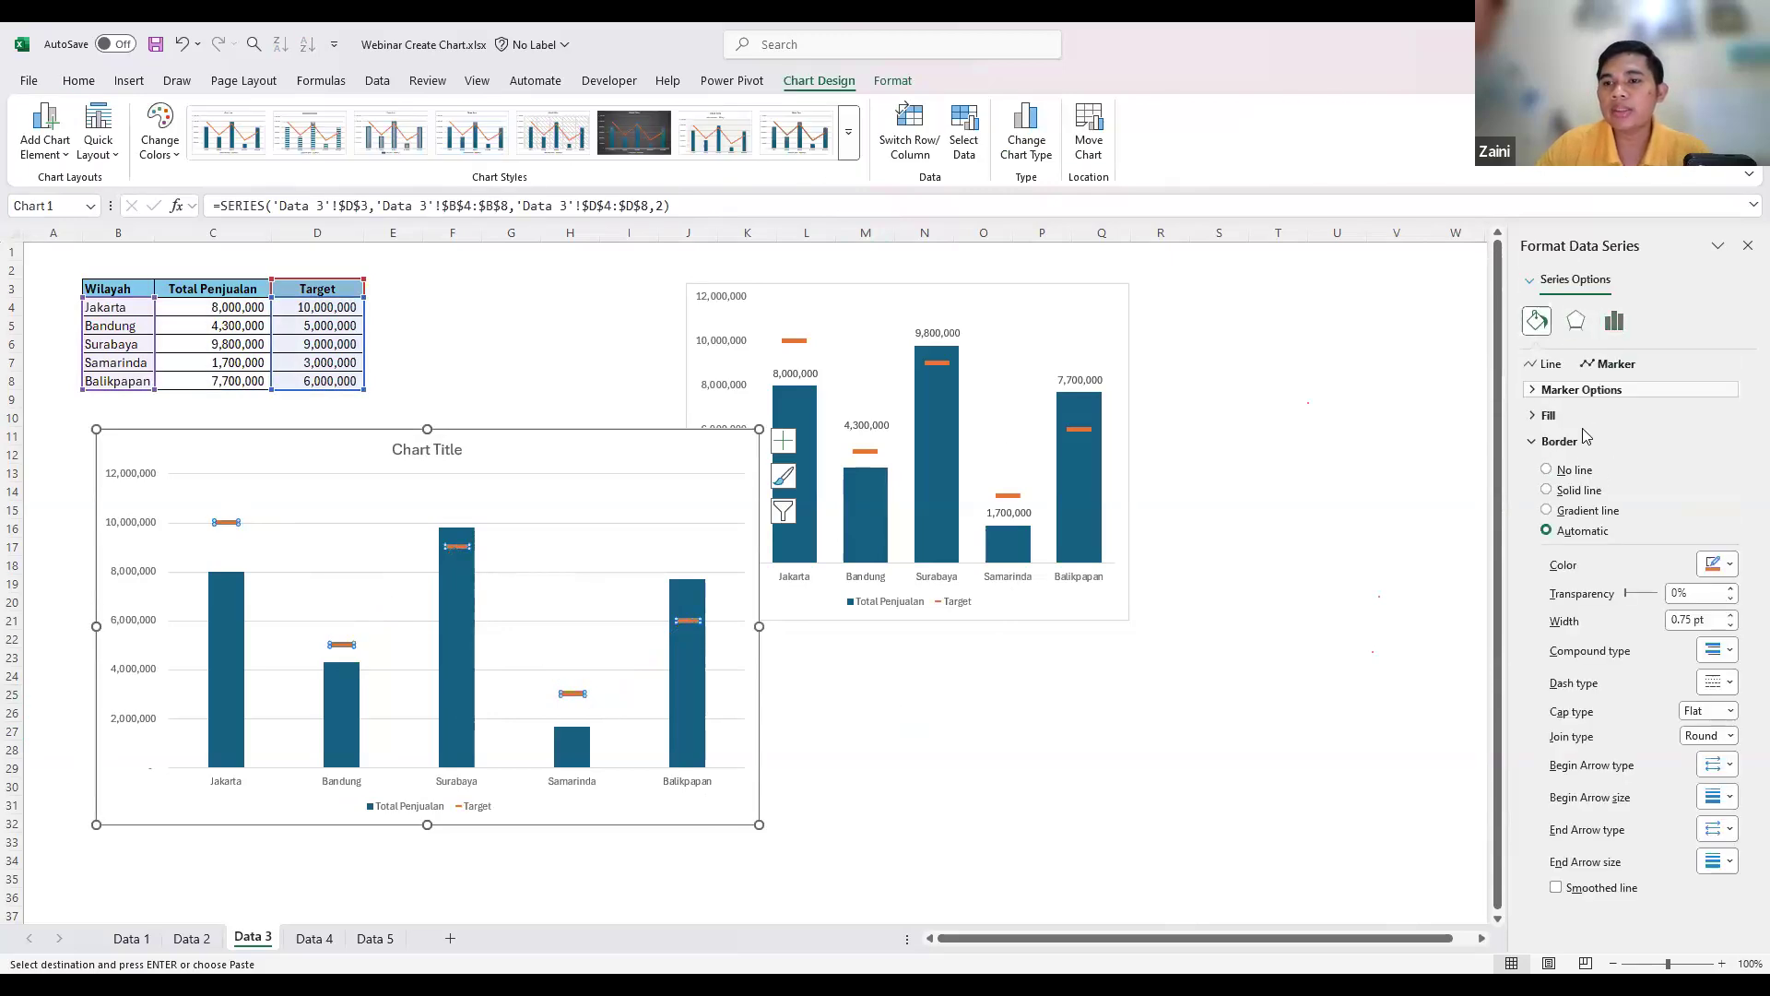
pyautogui.click(1536, 417)
pyautogui.click(1535, 417)
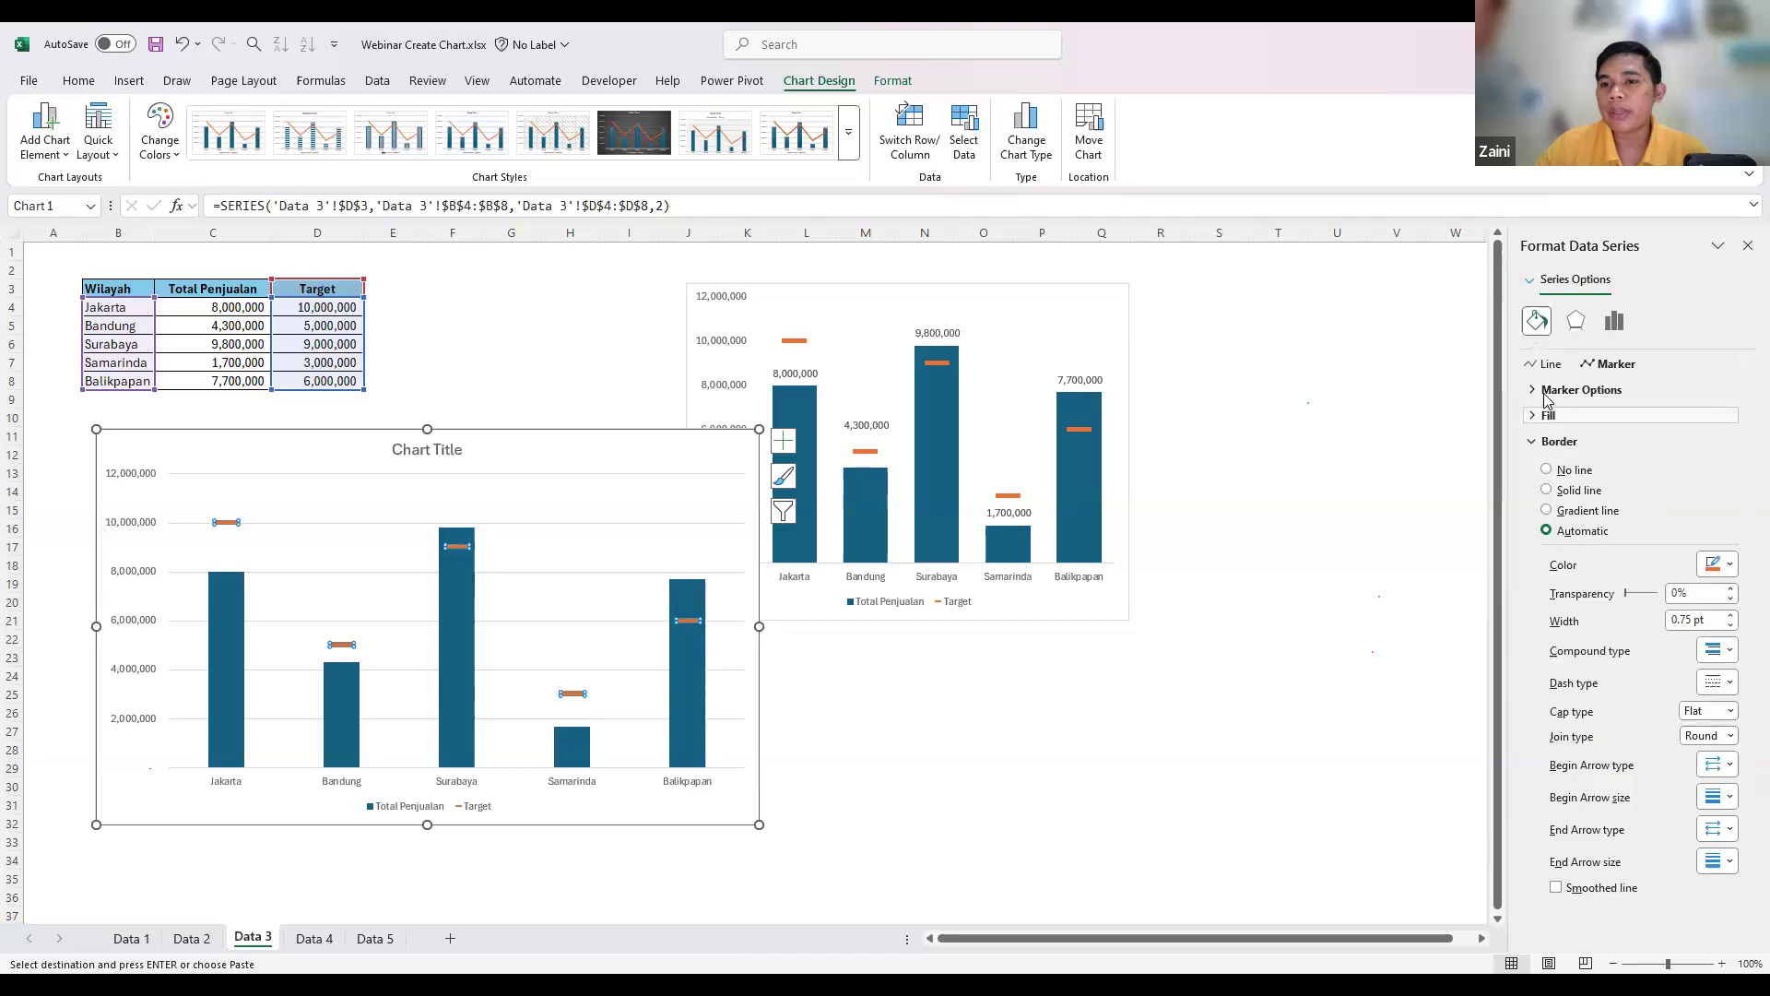
pyautogui.click(1538, 390)
pyautogui.click(1619, 483)
pyautogui.click(1598, 658)
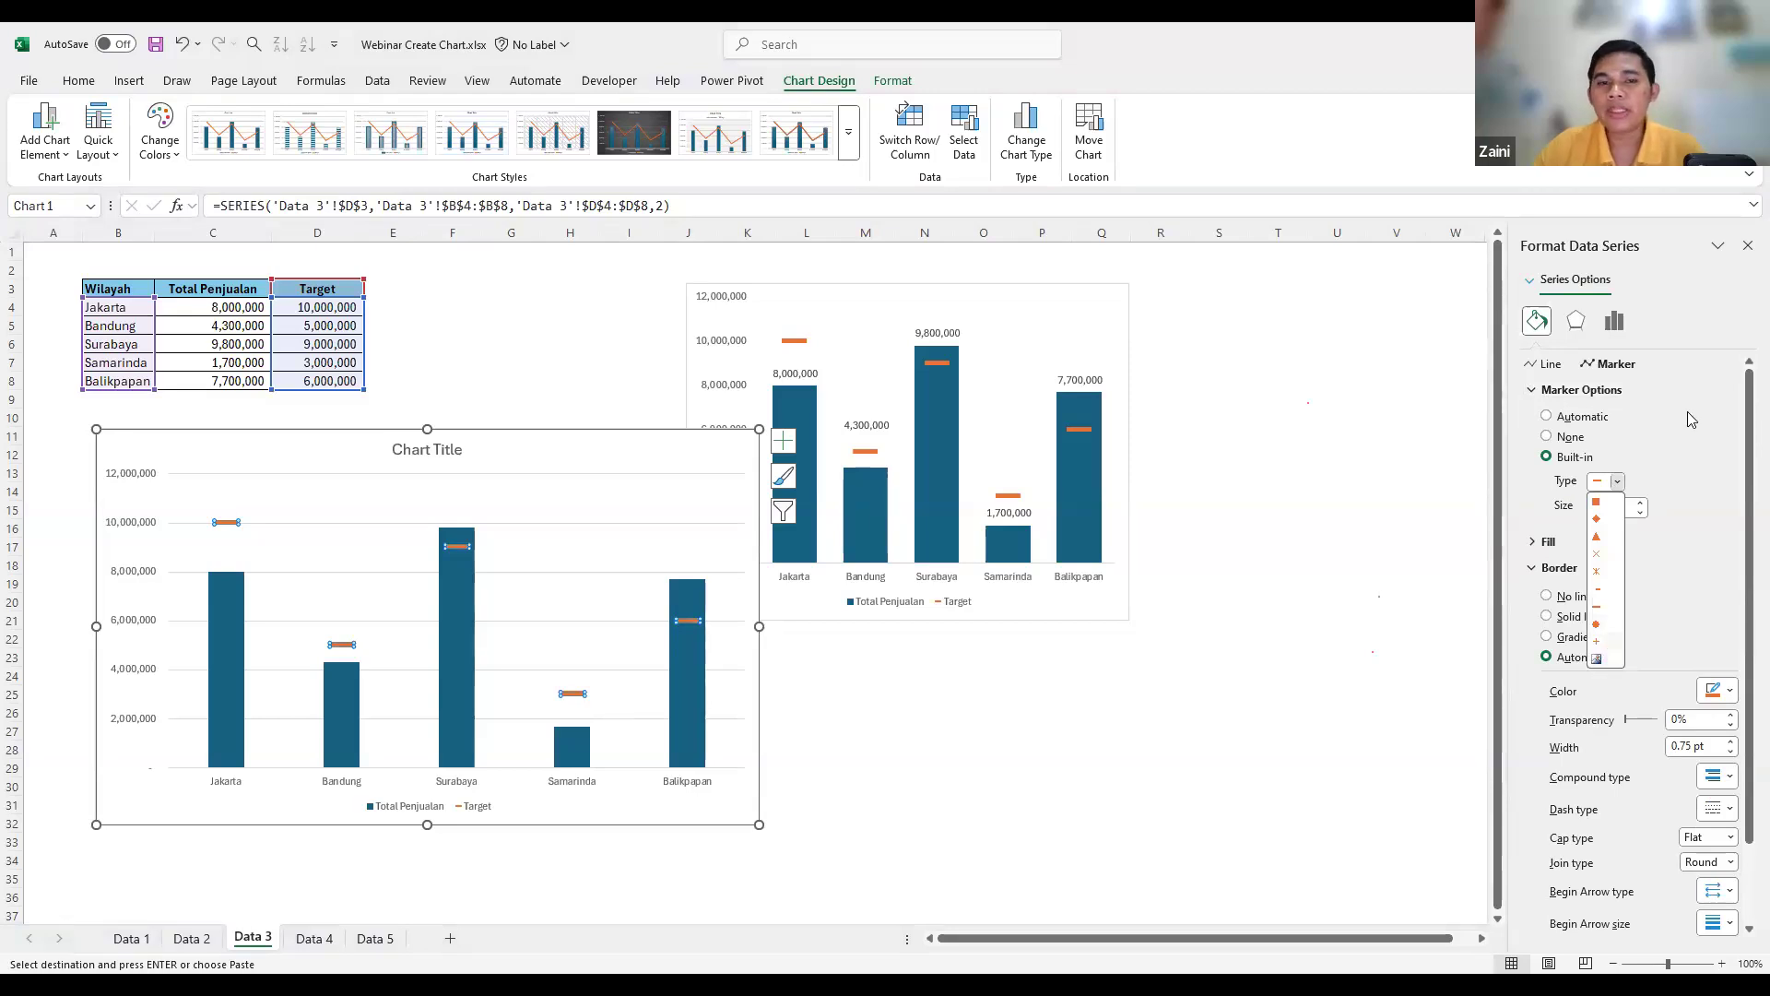
pyautogui.click(1625, 507)
pyautogui.moveTo(1622, 506); pyautogui.dragTo(1578, 512)
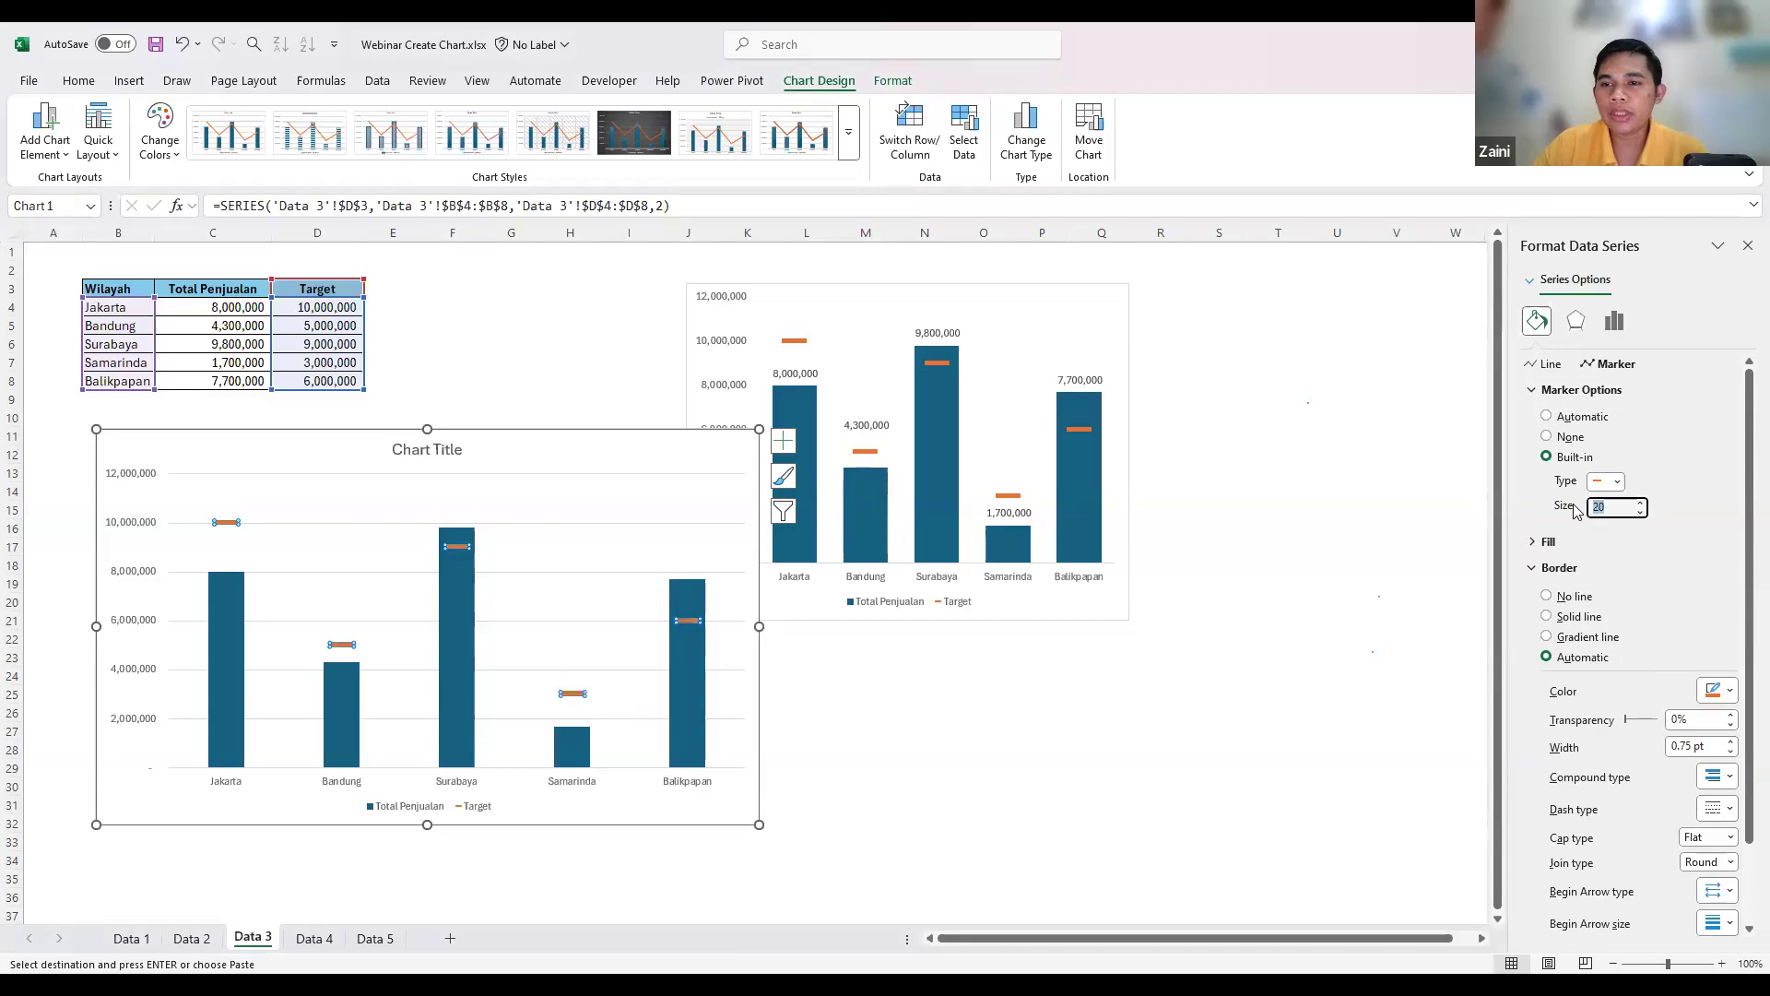
pyautogui.write('25')
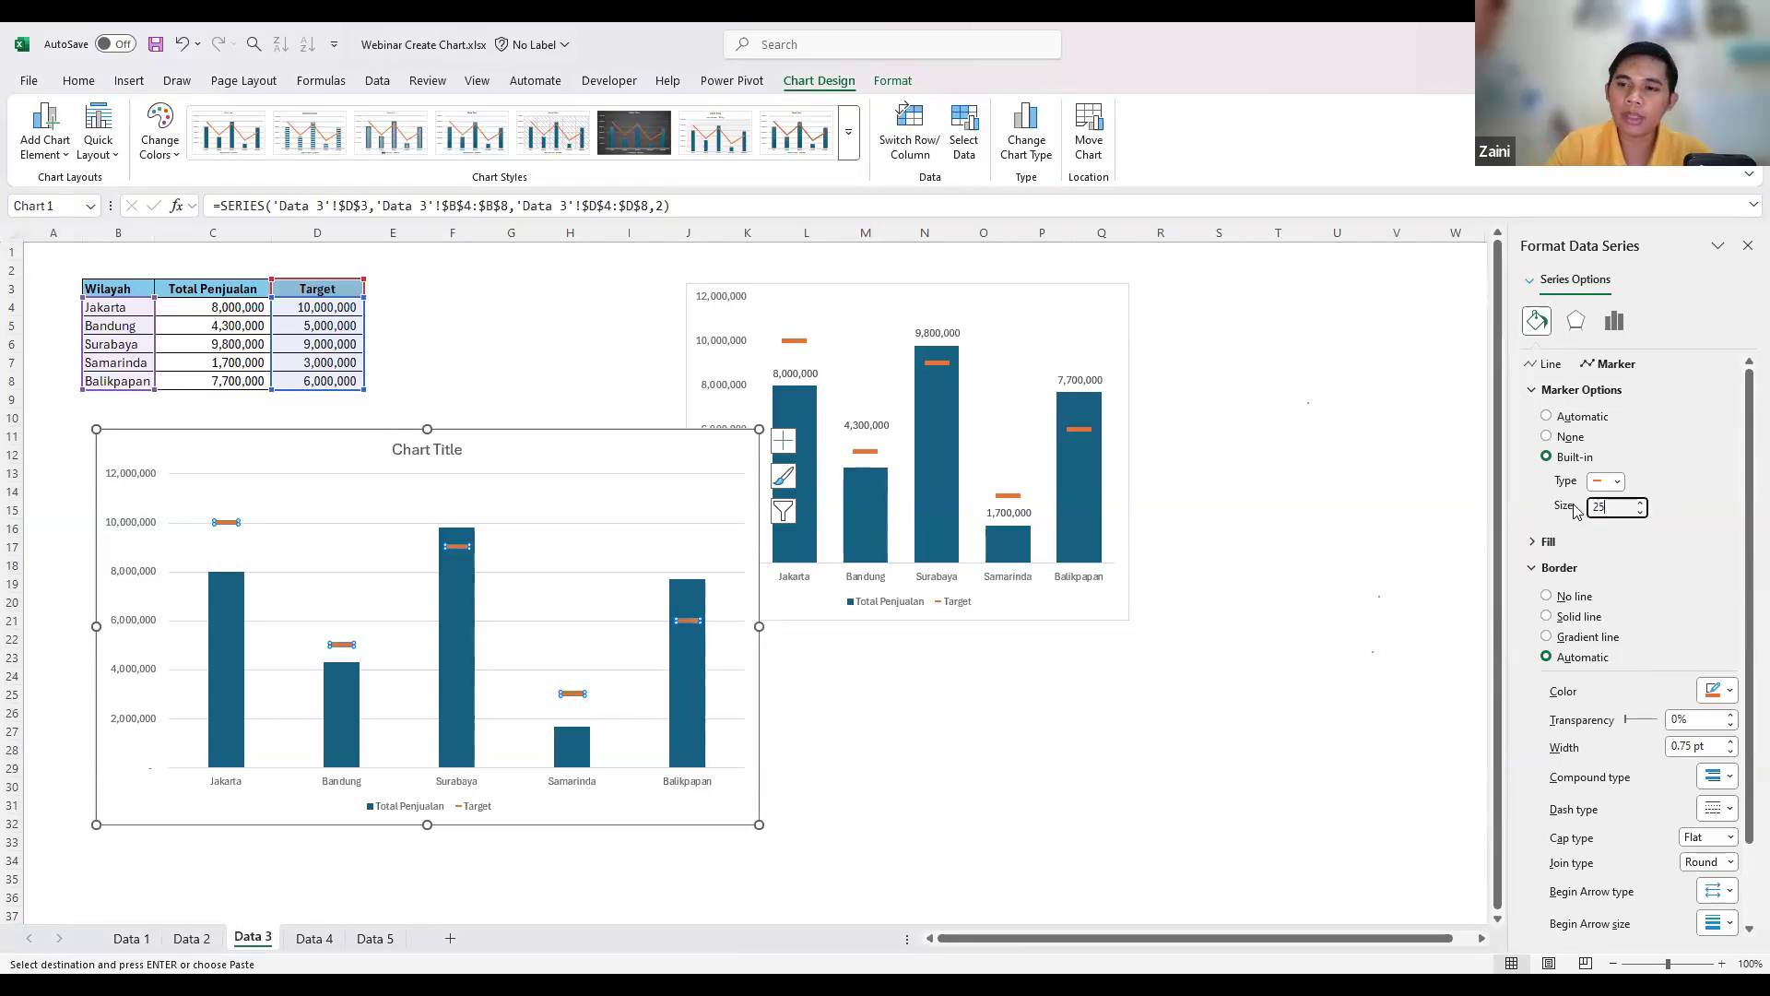
pyautogui.press('Return')
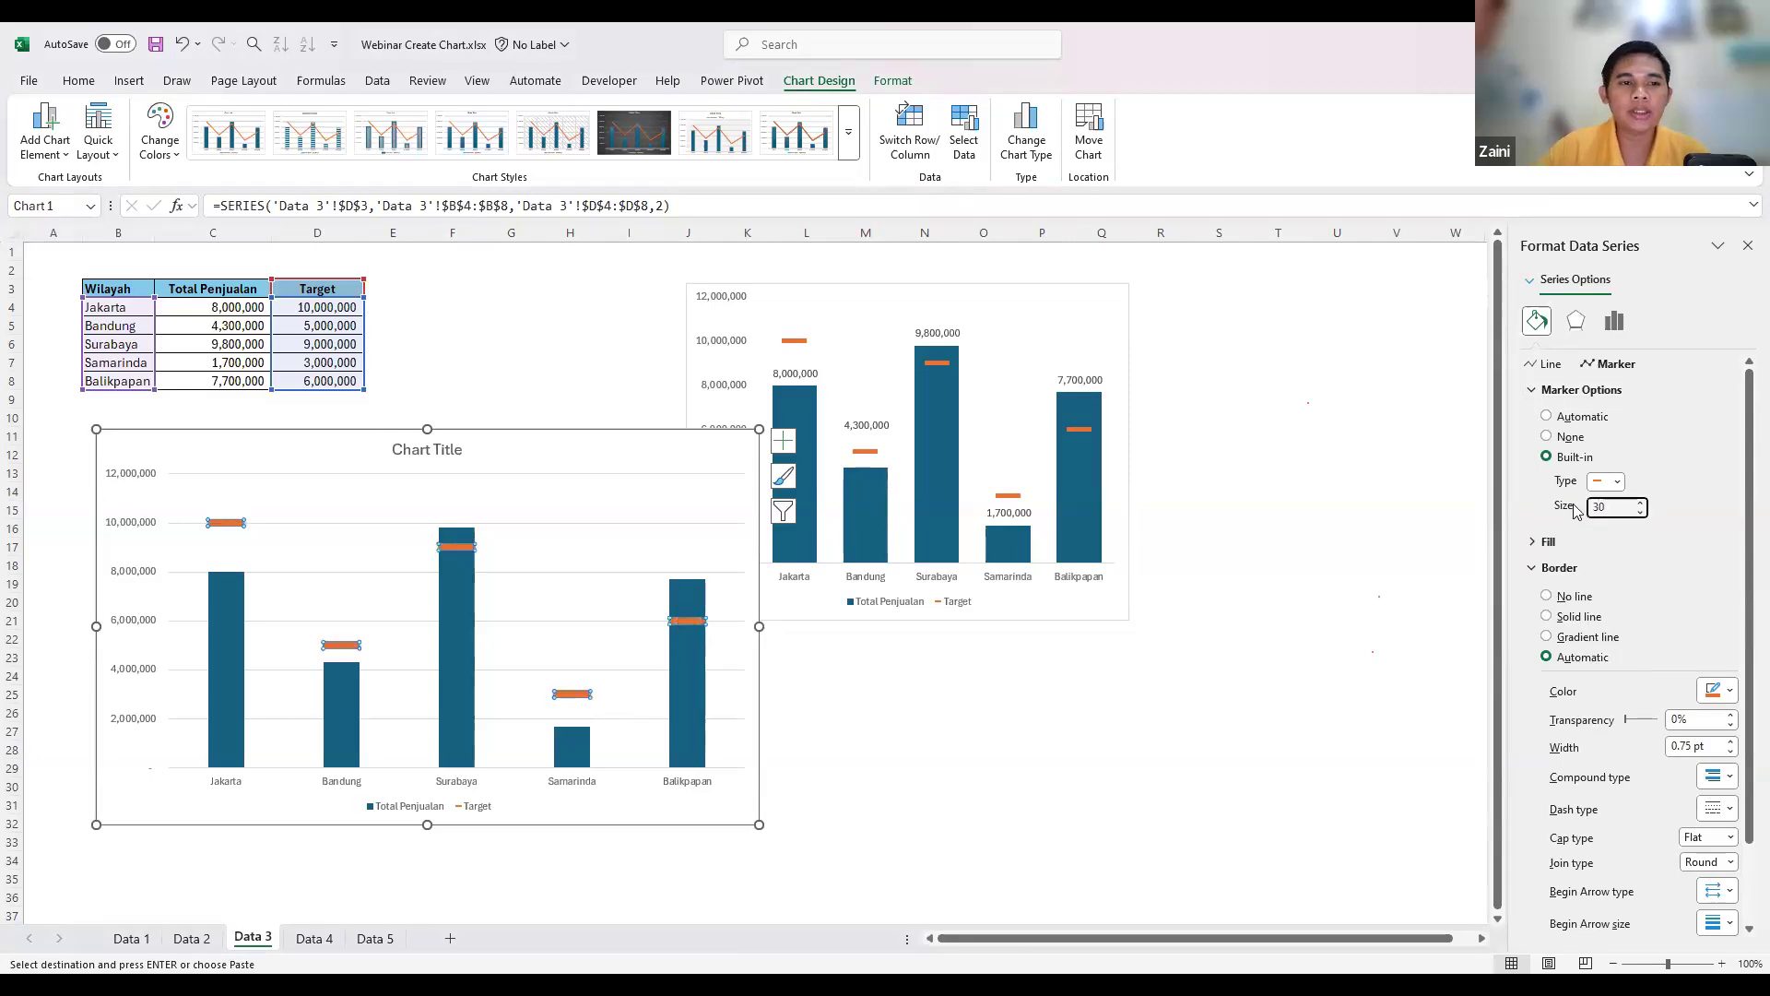
# - Widen the Total Penjualan columns by setting the series gap width to 79%
pyautogui.click(461, 613)
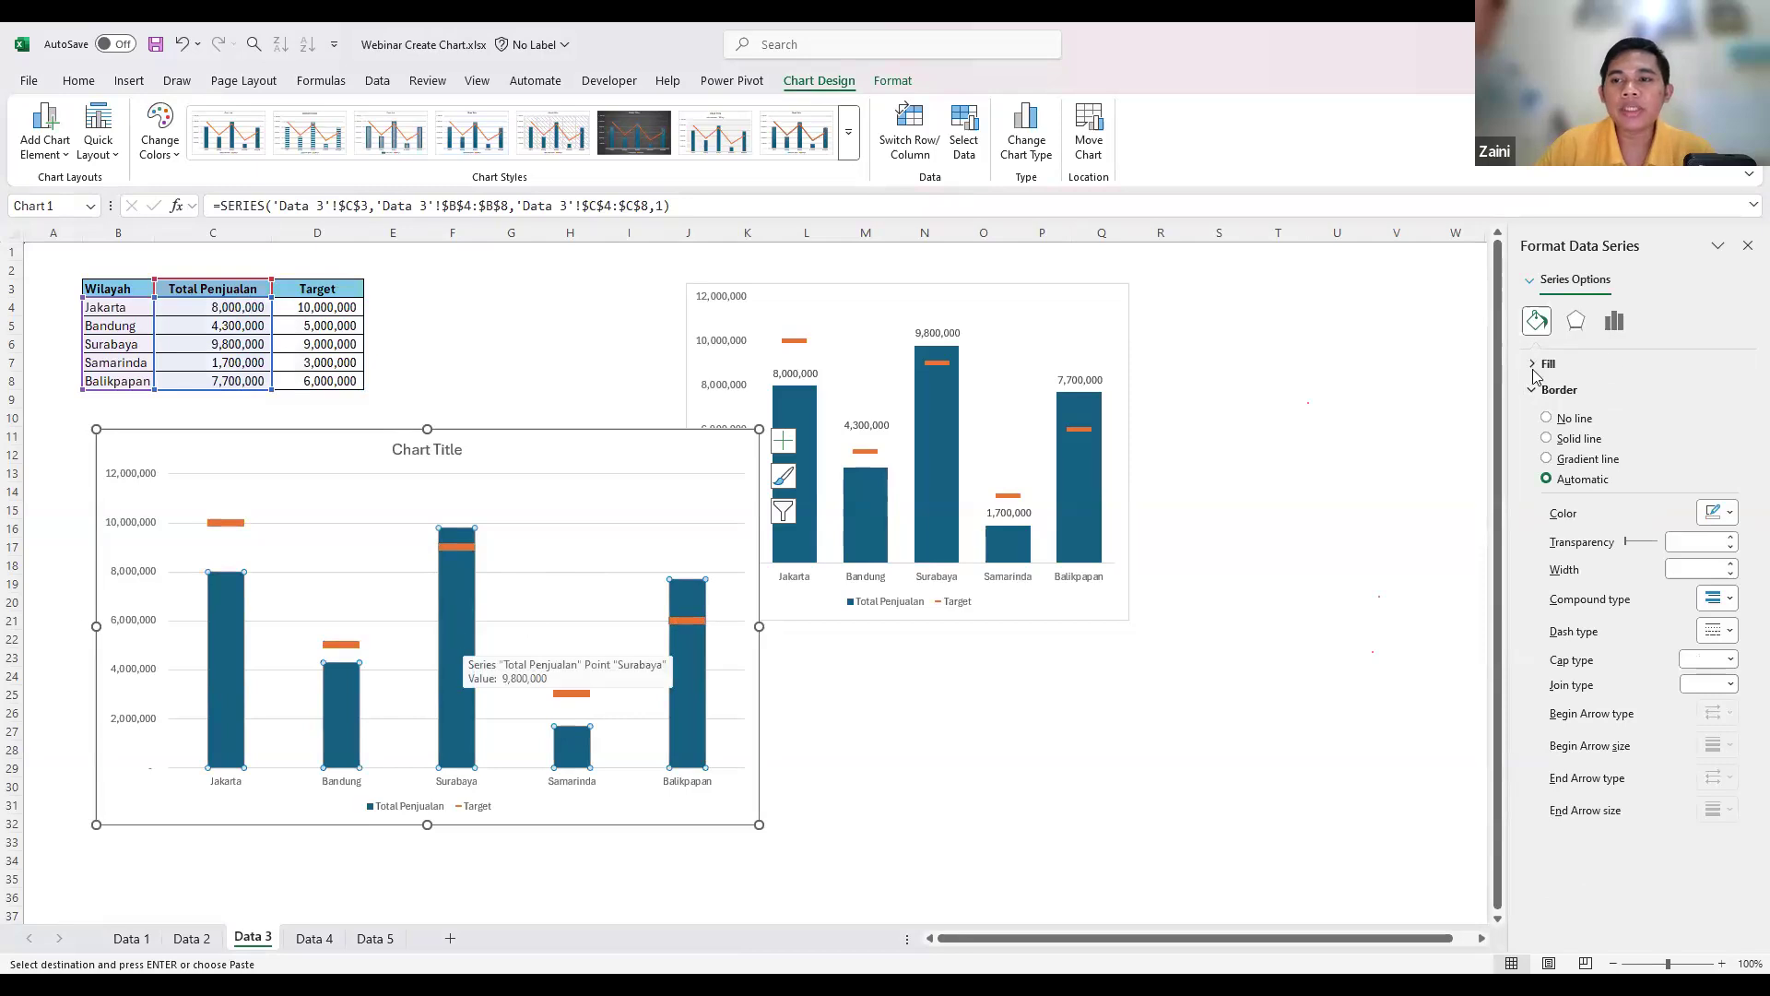
pyautogui.click(1615, 320)
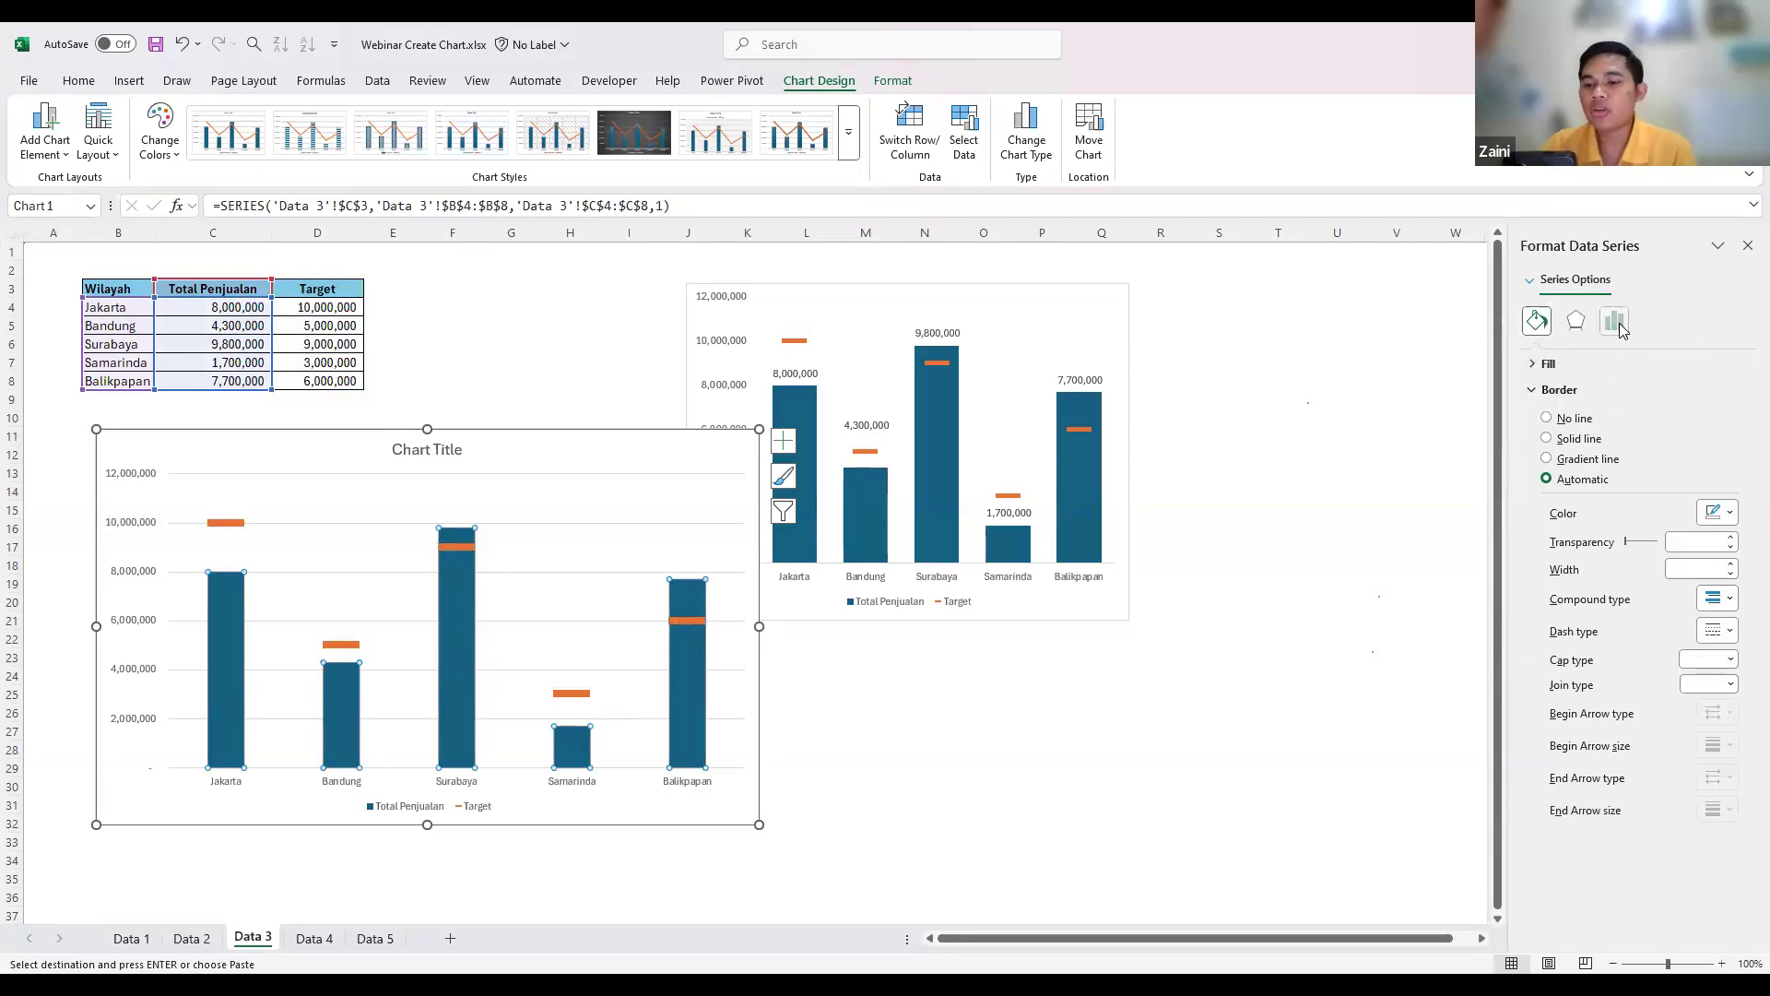
pyautogui.moveTo(1630, 489); pyautogui.dragTo(1628, 489)
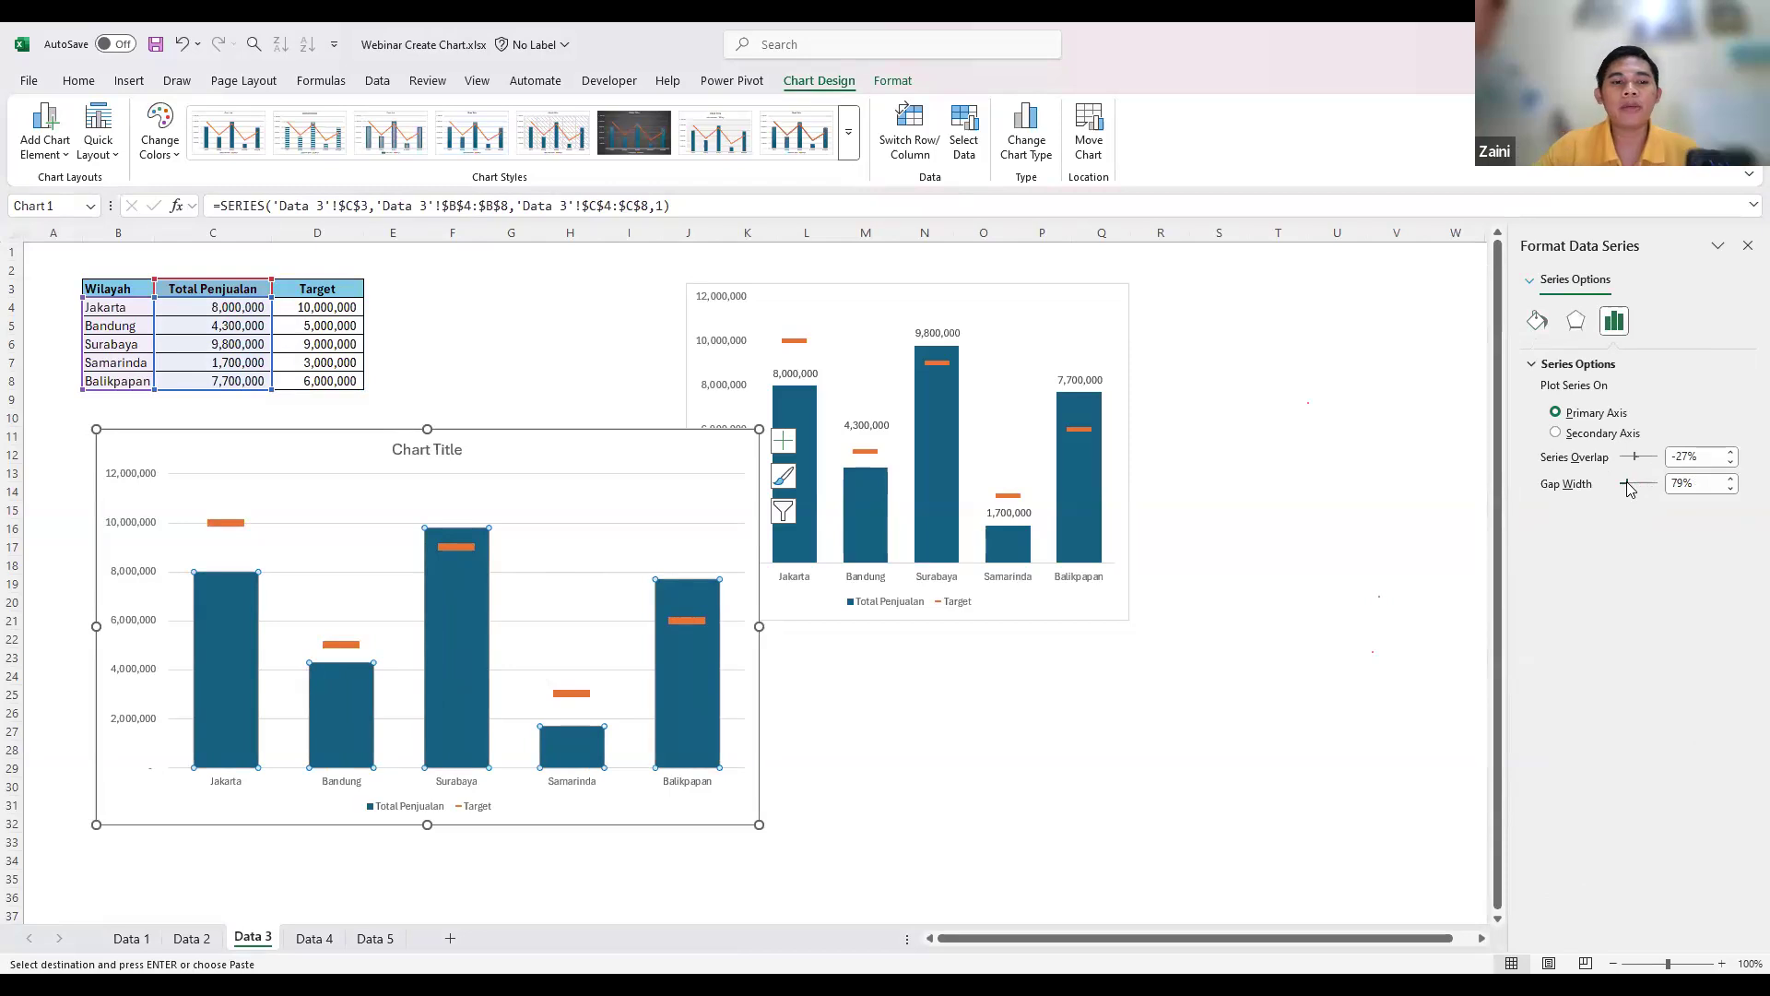
# - Add data labels at Inside Base to the Total Penjualan columns and color the label text white
pyautogui.click(783, 446)
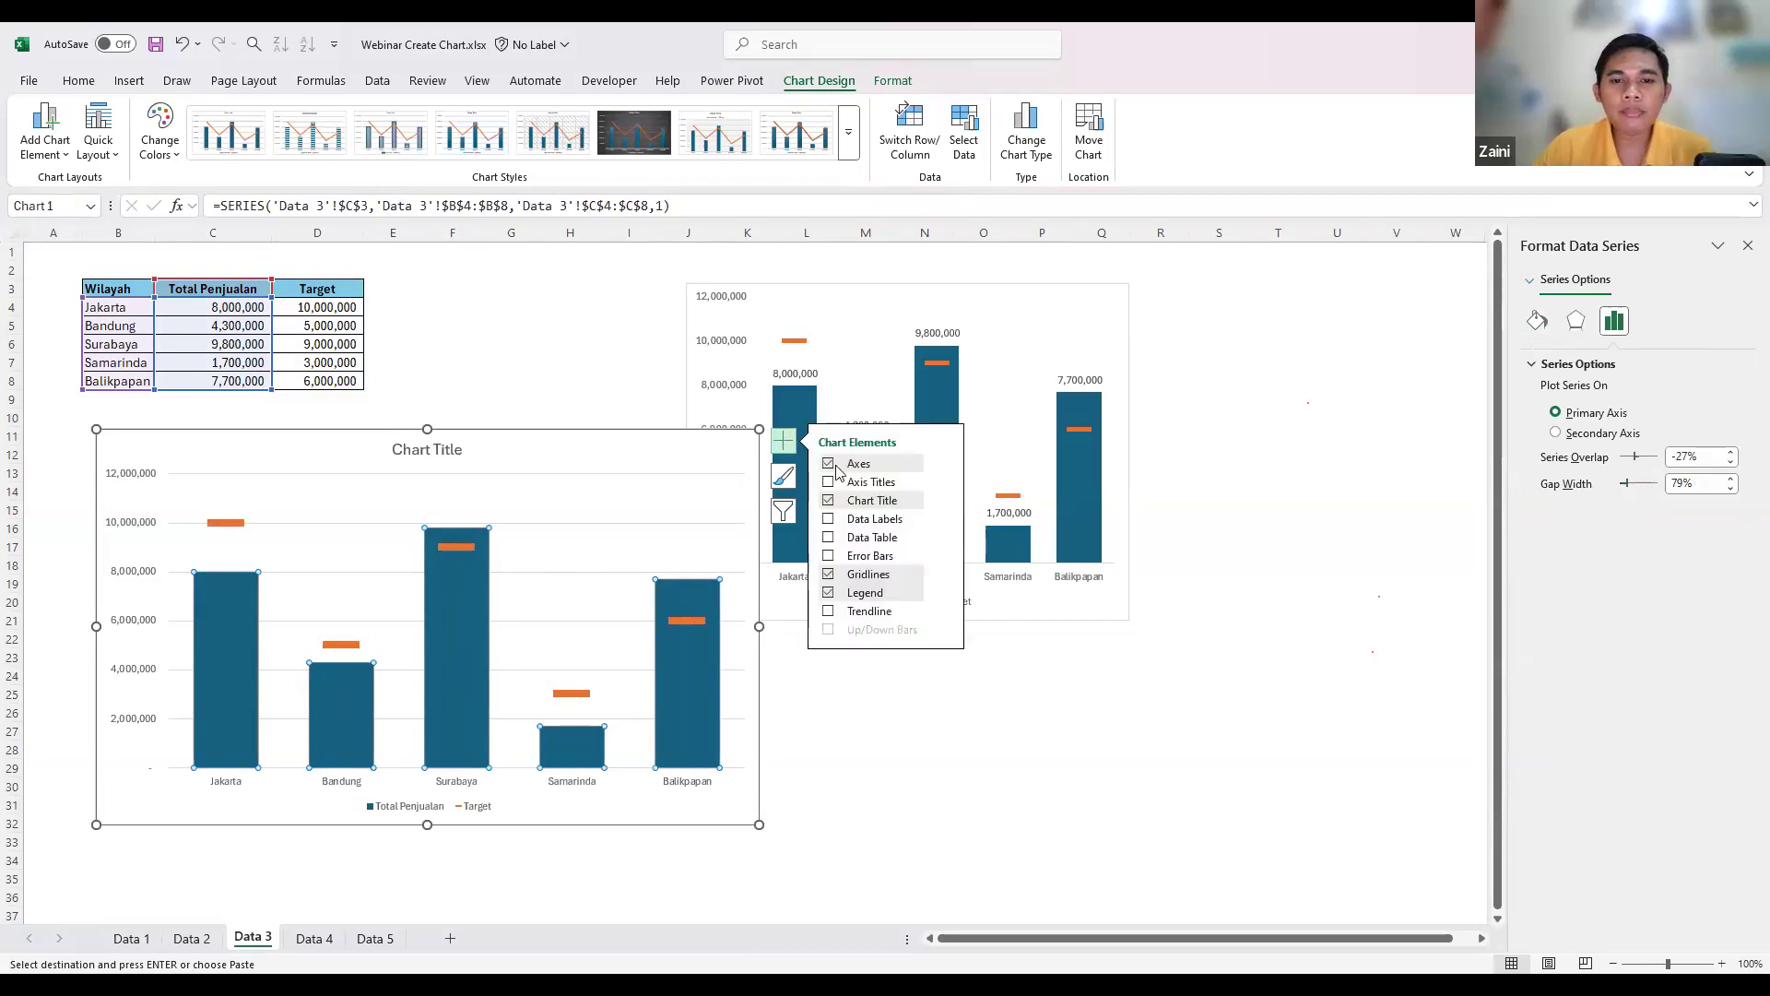
pyautogui.click(949, 522)
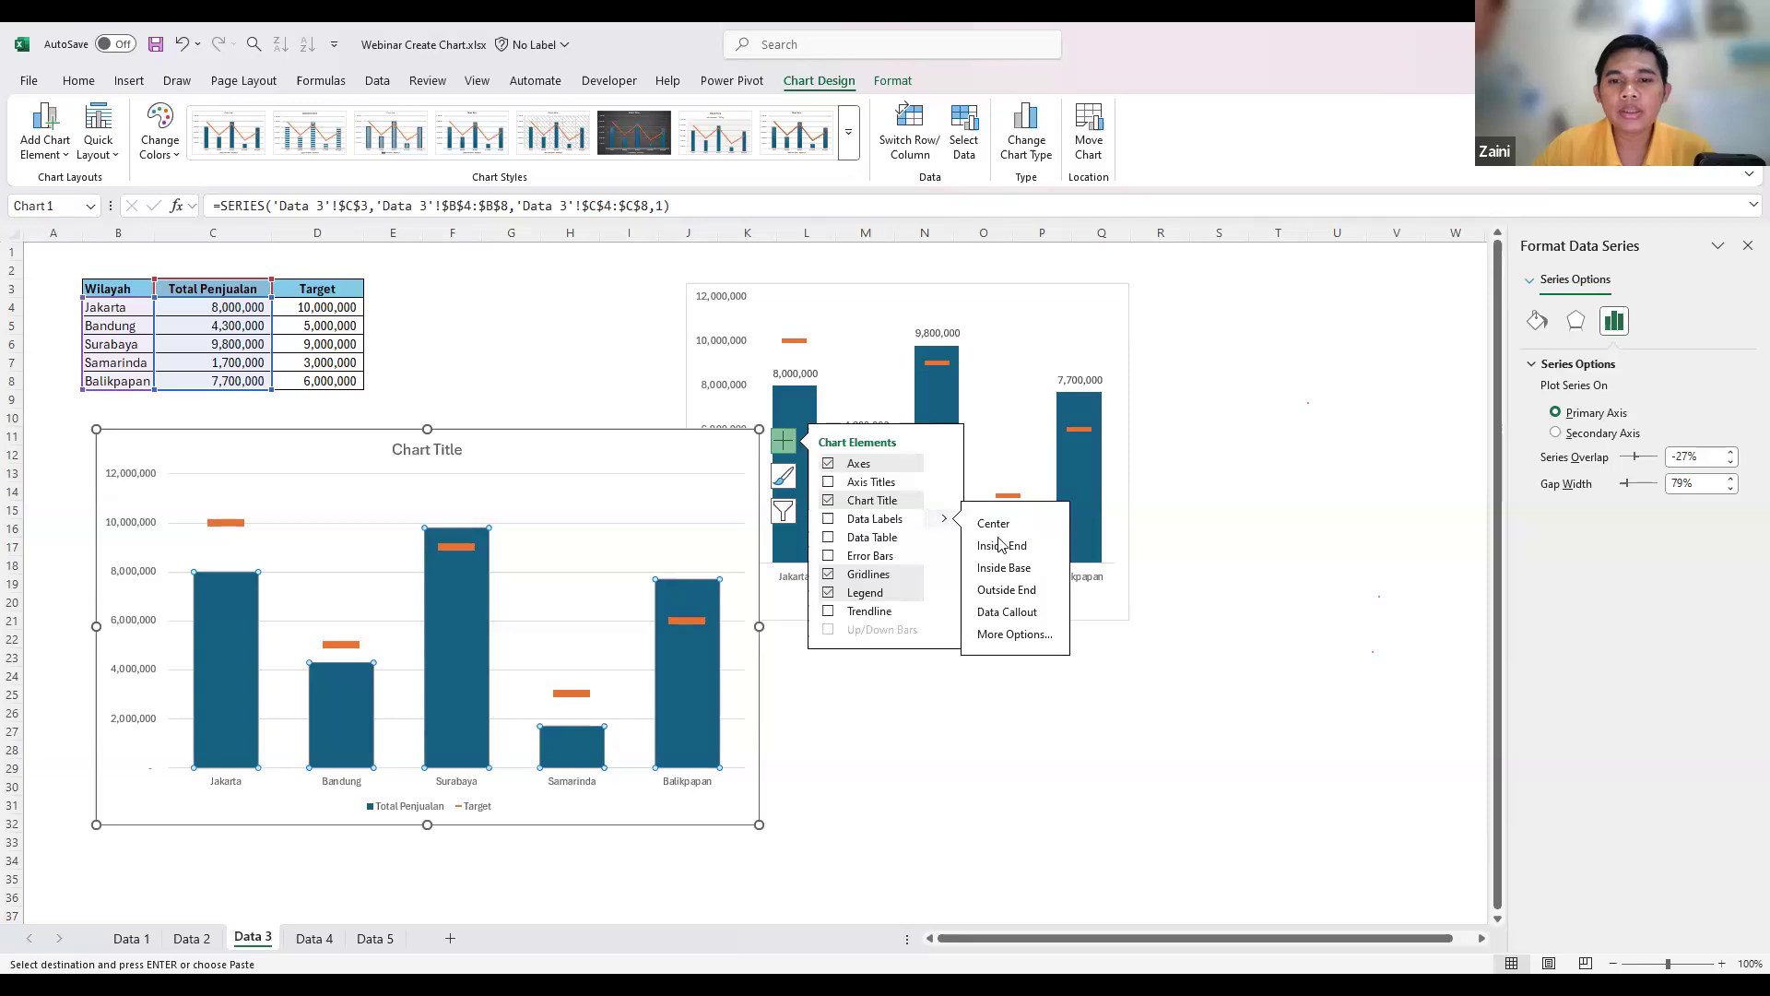
pyautogui.click(1028, 579)
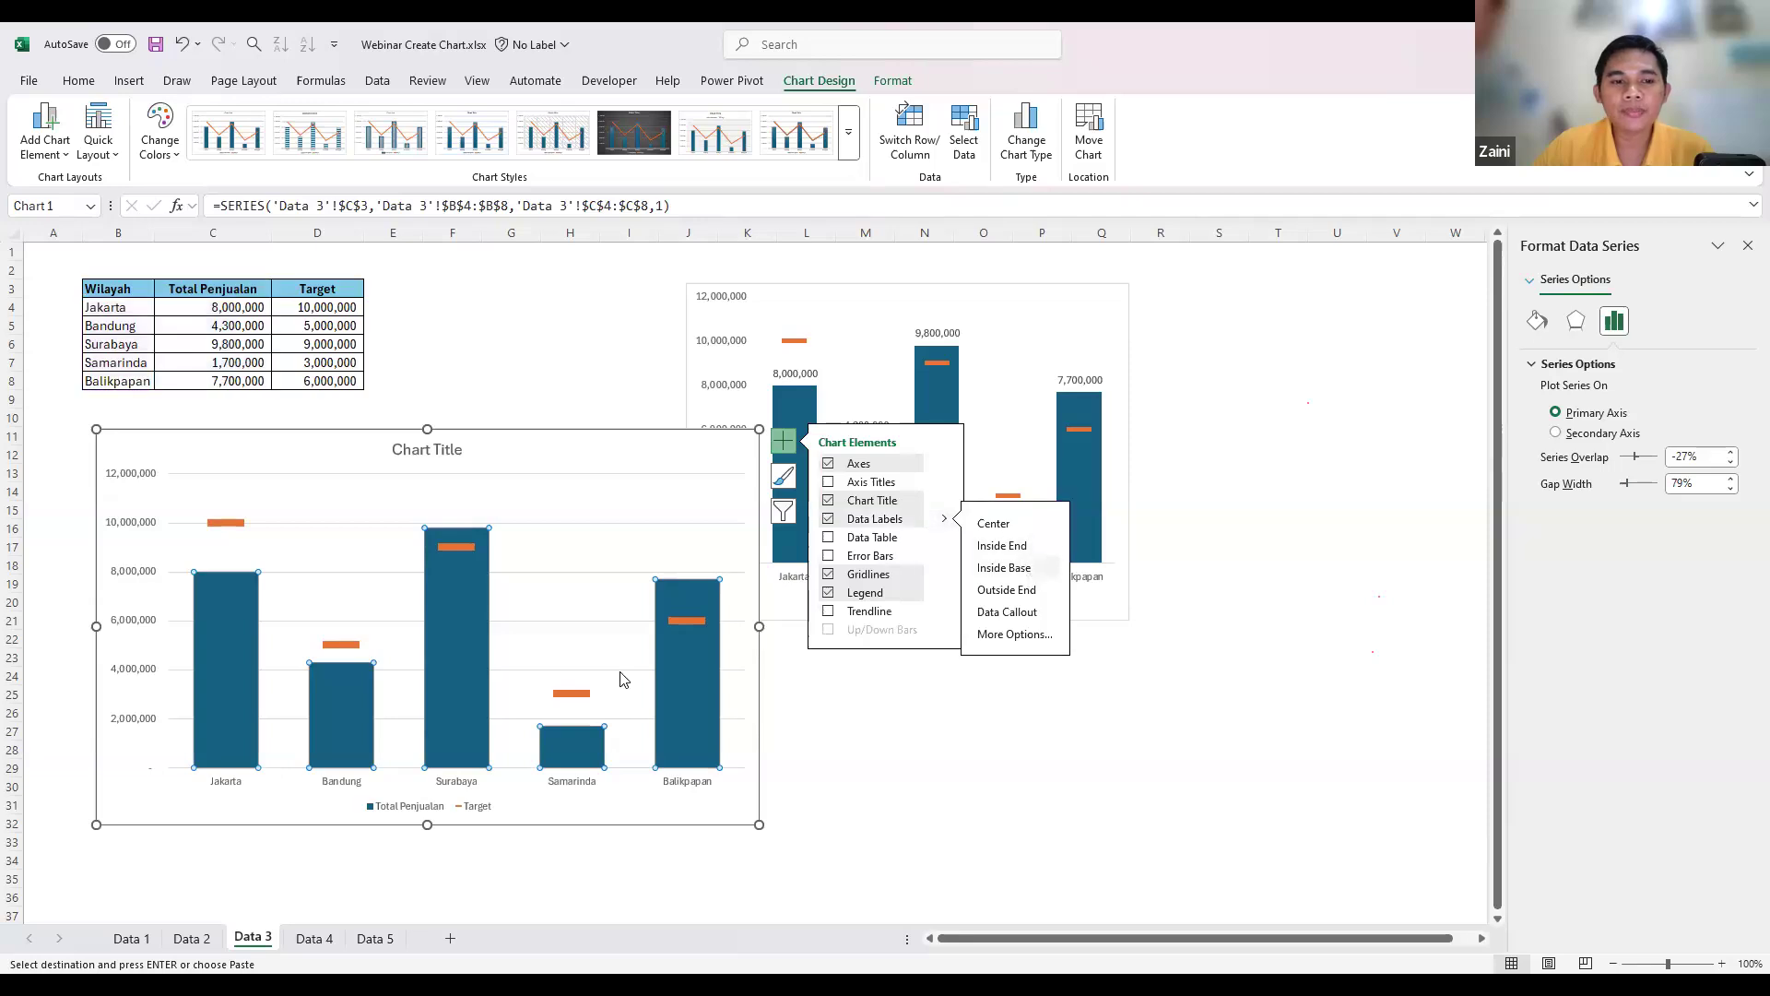
pyautogui.click(77, 81)
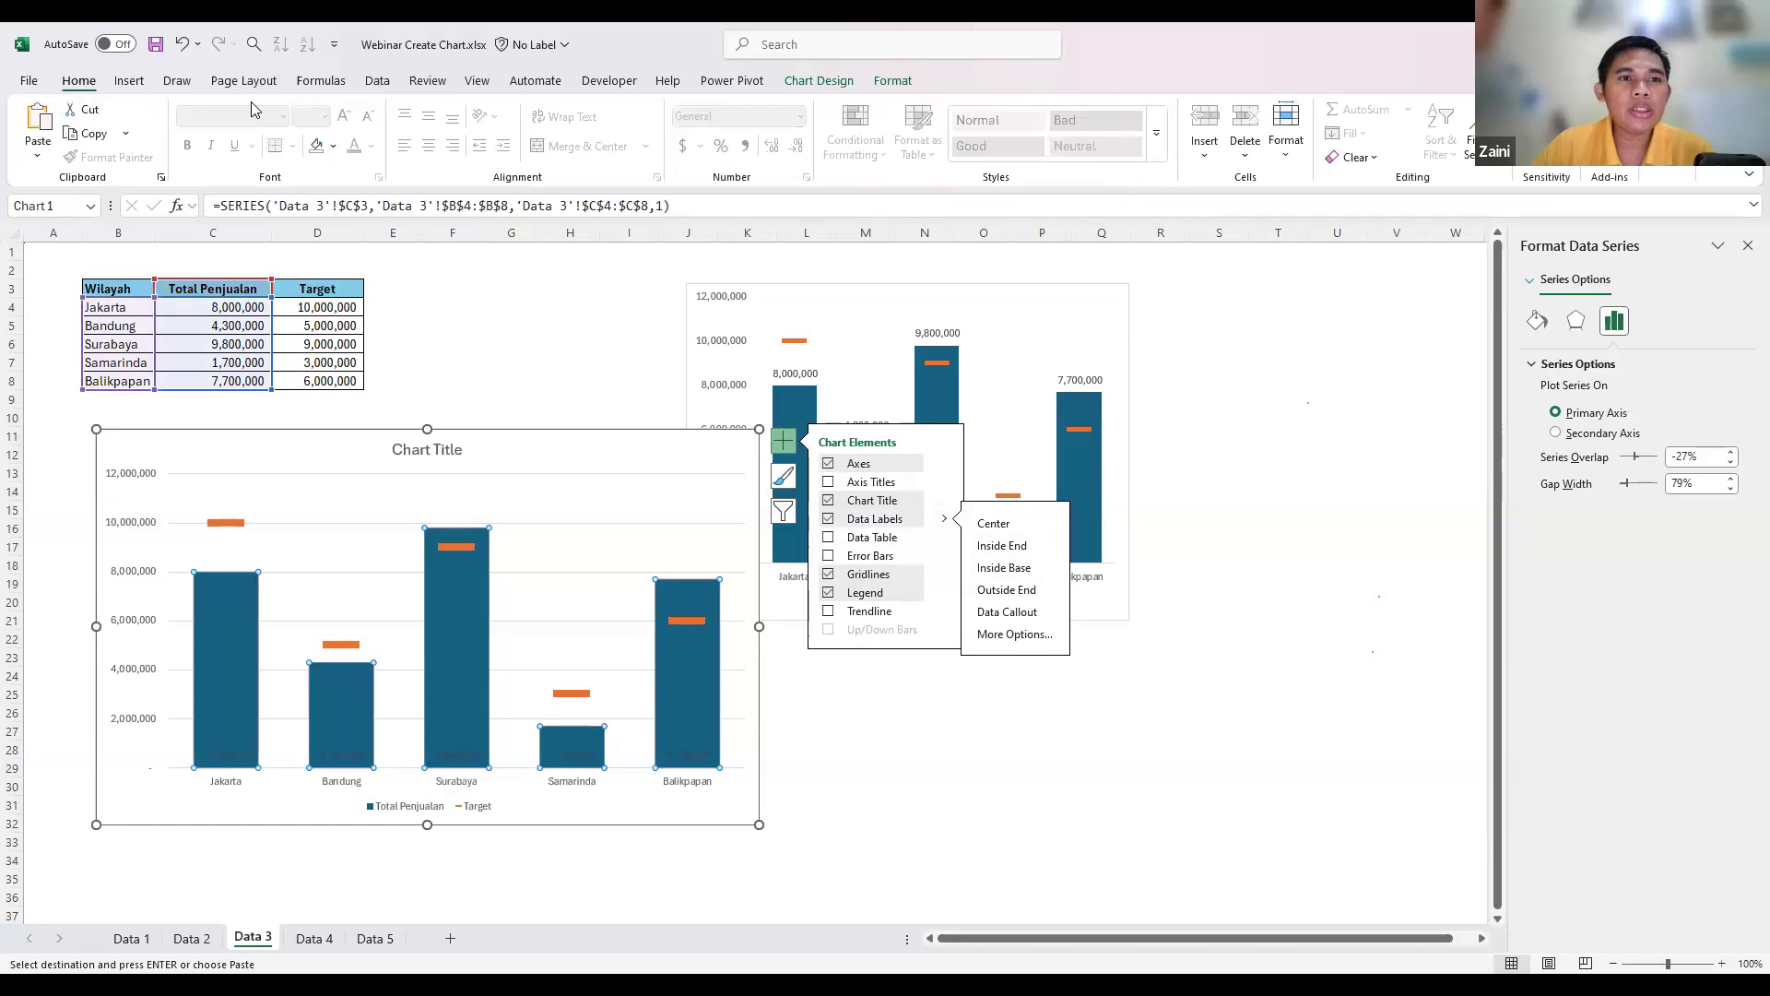
pyautogui.click(460, 753)
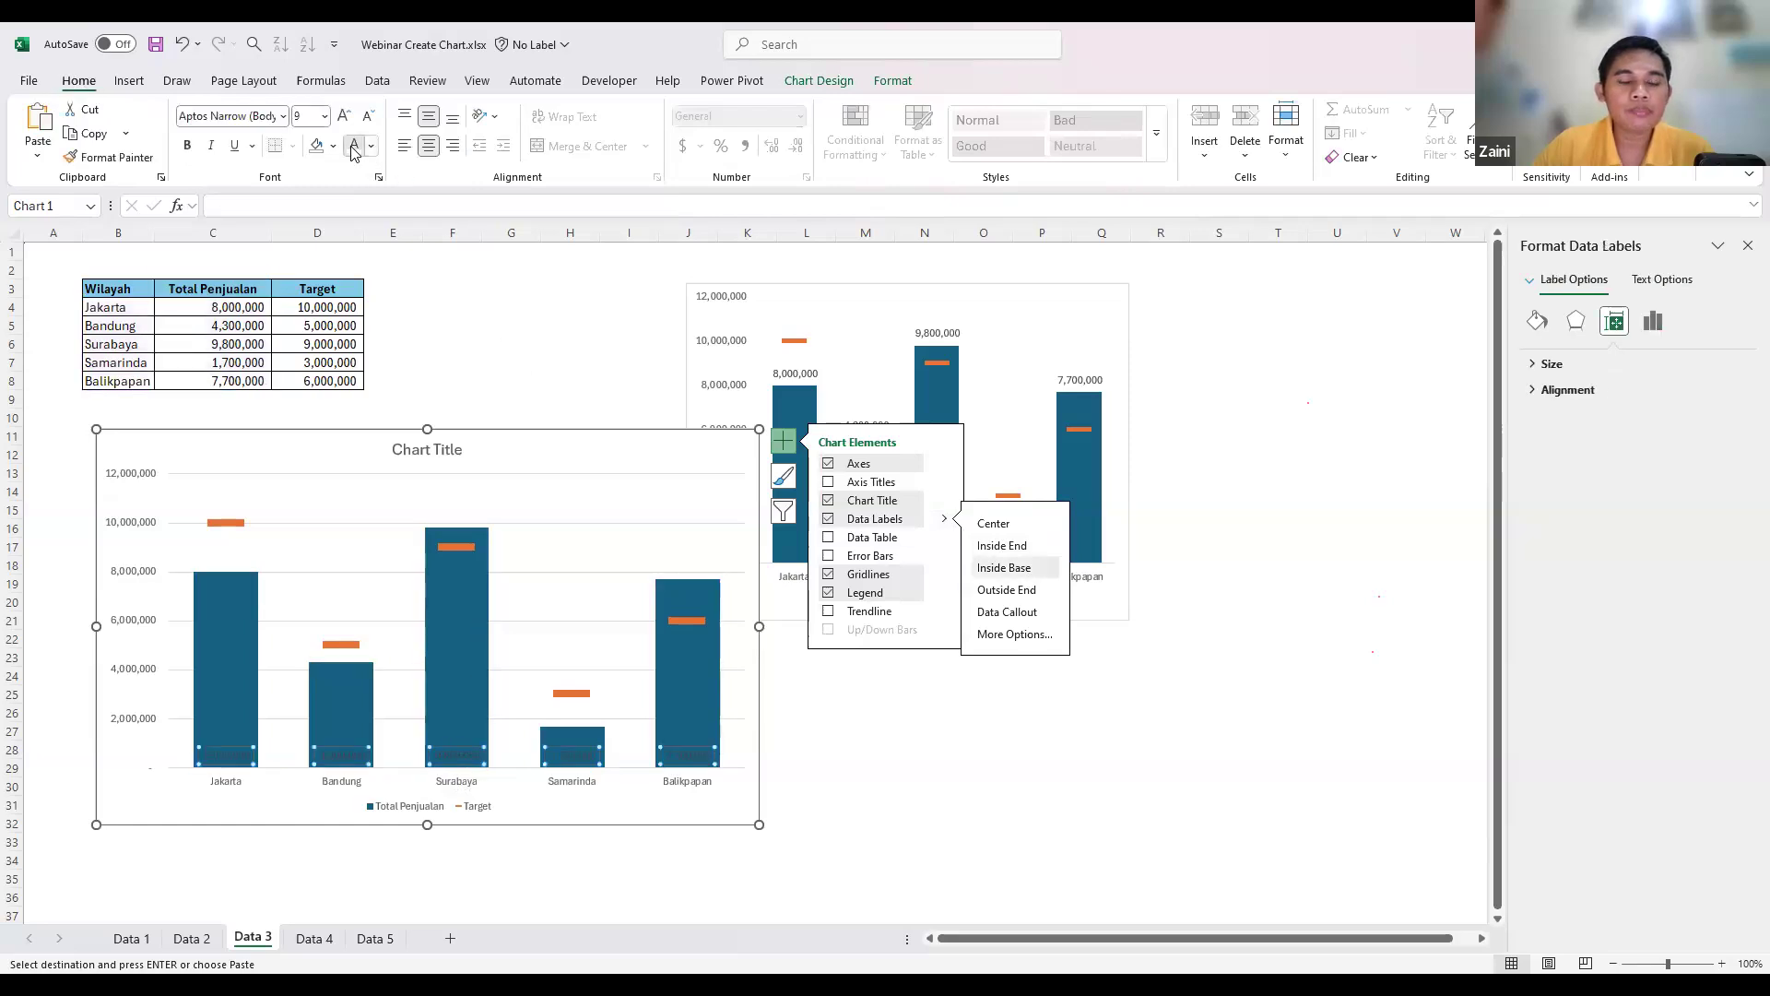
pyautogui.click(353, 150)
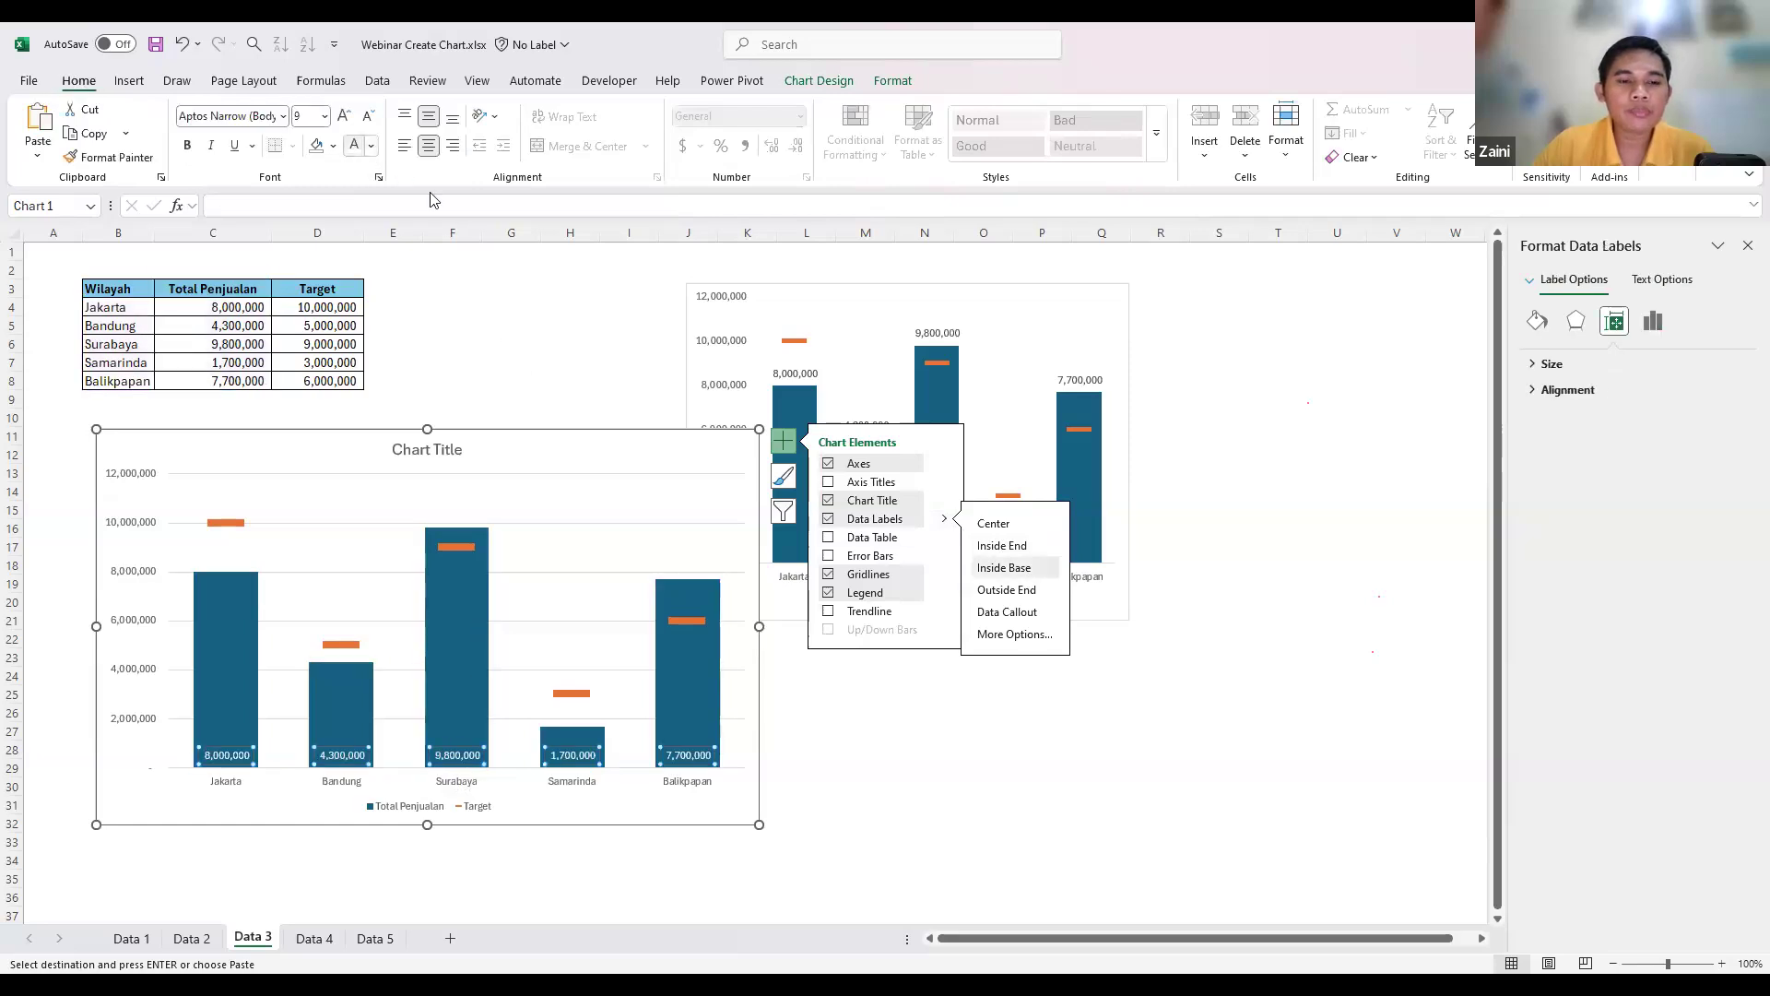
# - Add data labels to the Target series, positioned to the right of the dash markers
pyautogui.click(468, 548)
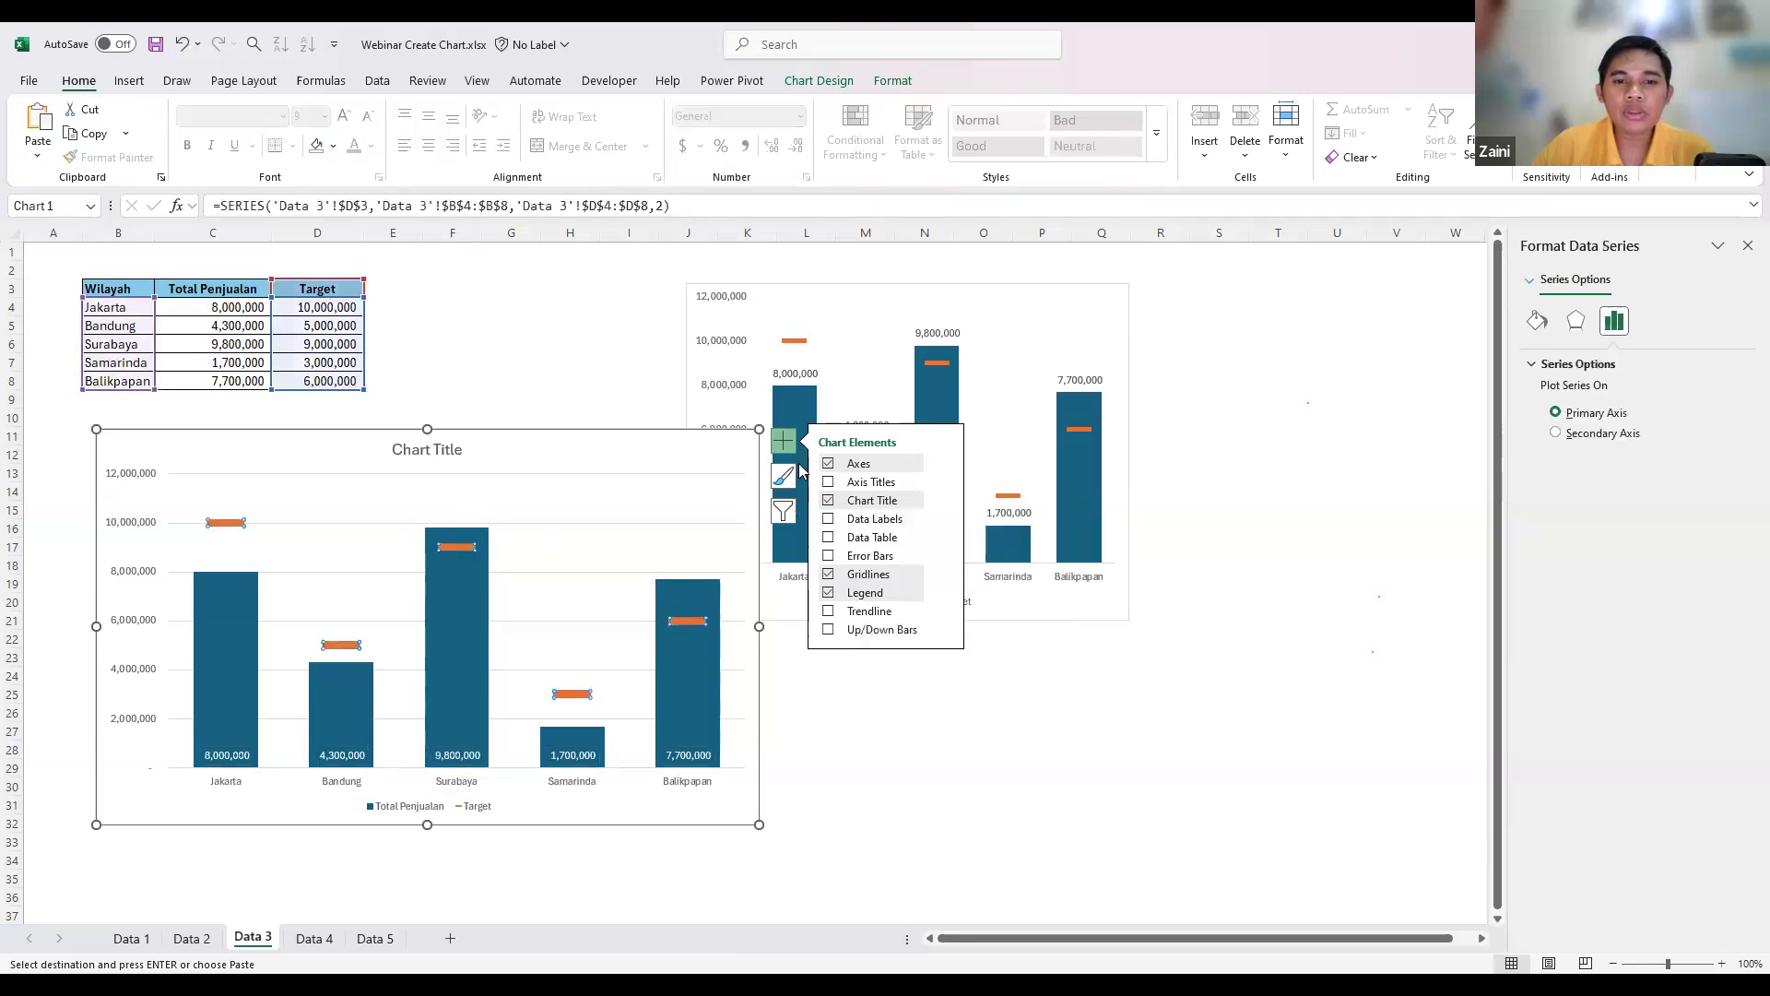
pyautogui.click(946, 521)
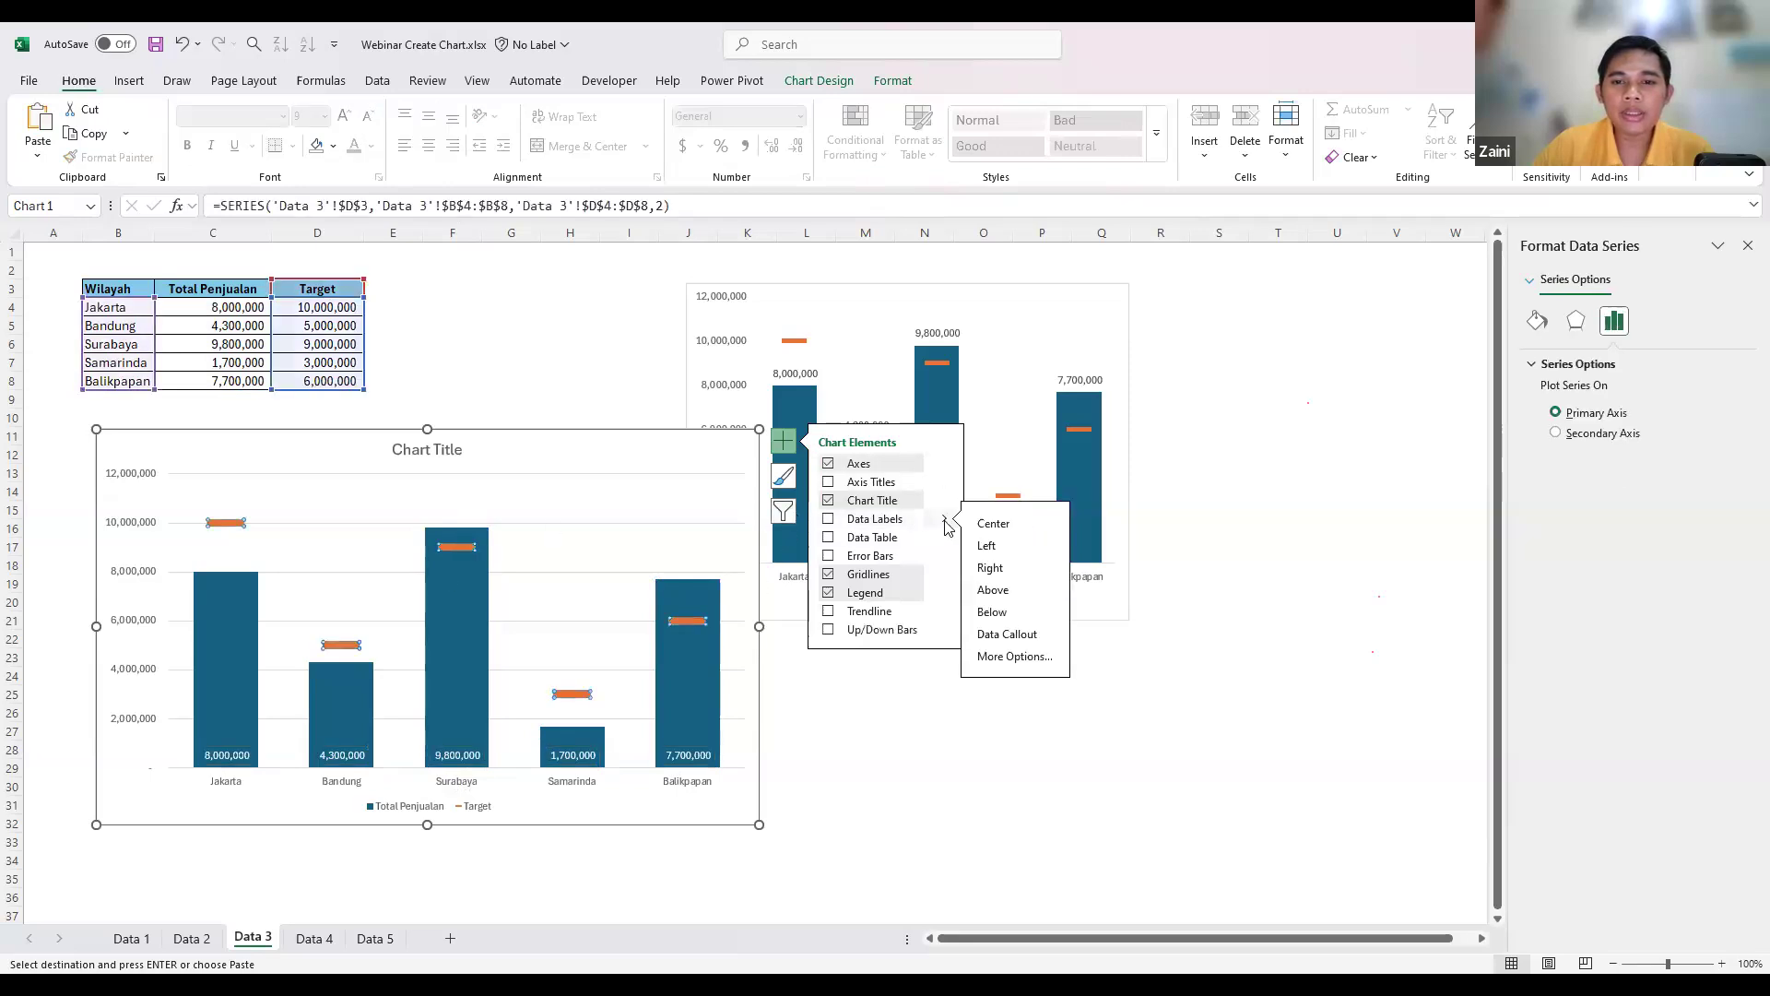
pyautogui.click(1020, 598)
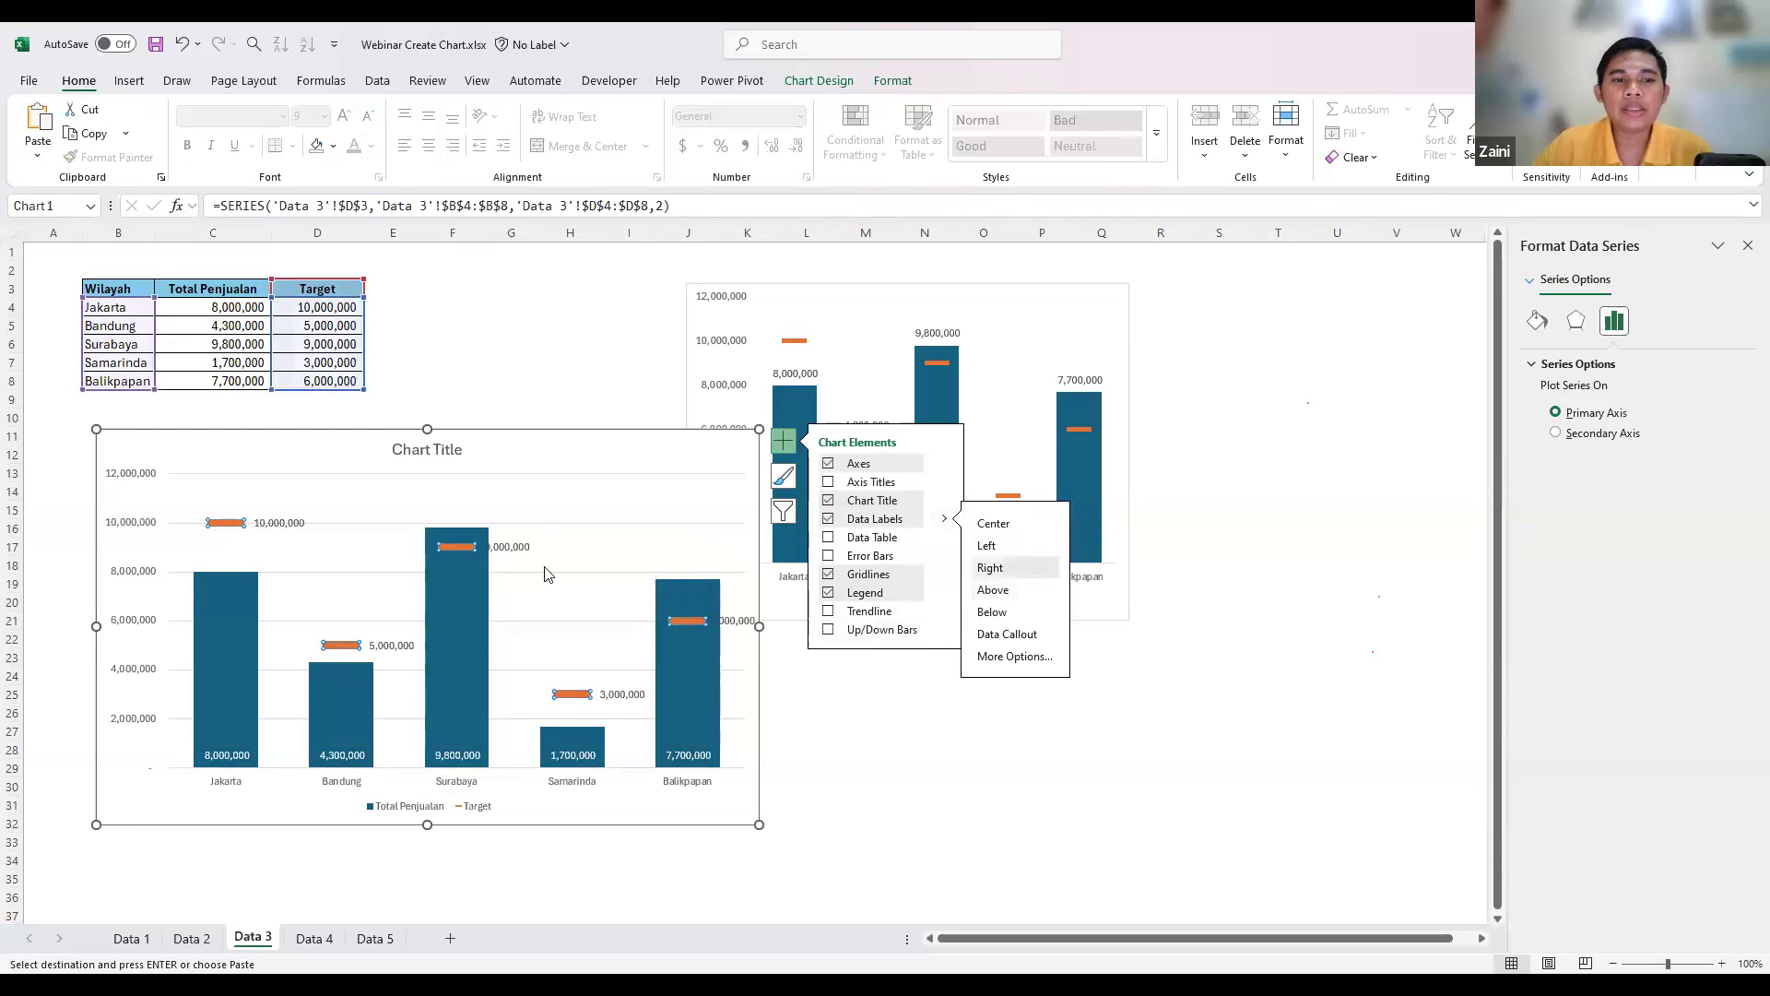
# - Shift the Surabaya label of the Target series slightly to the right so it clears the column
pyautogui.click(510, 549)
pyautogui.click(527, 549)
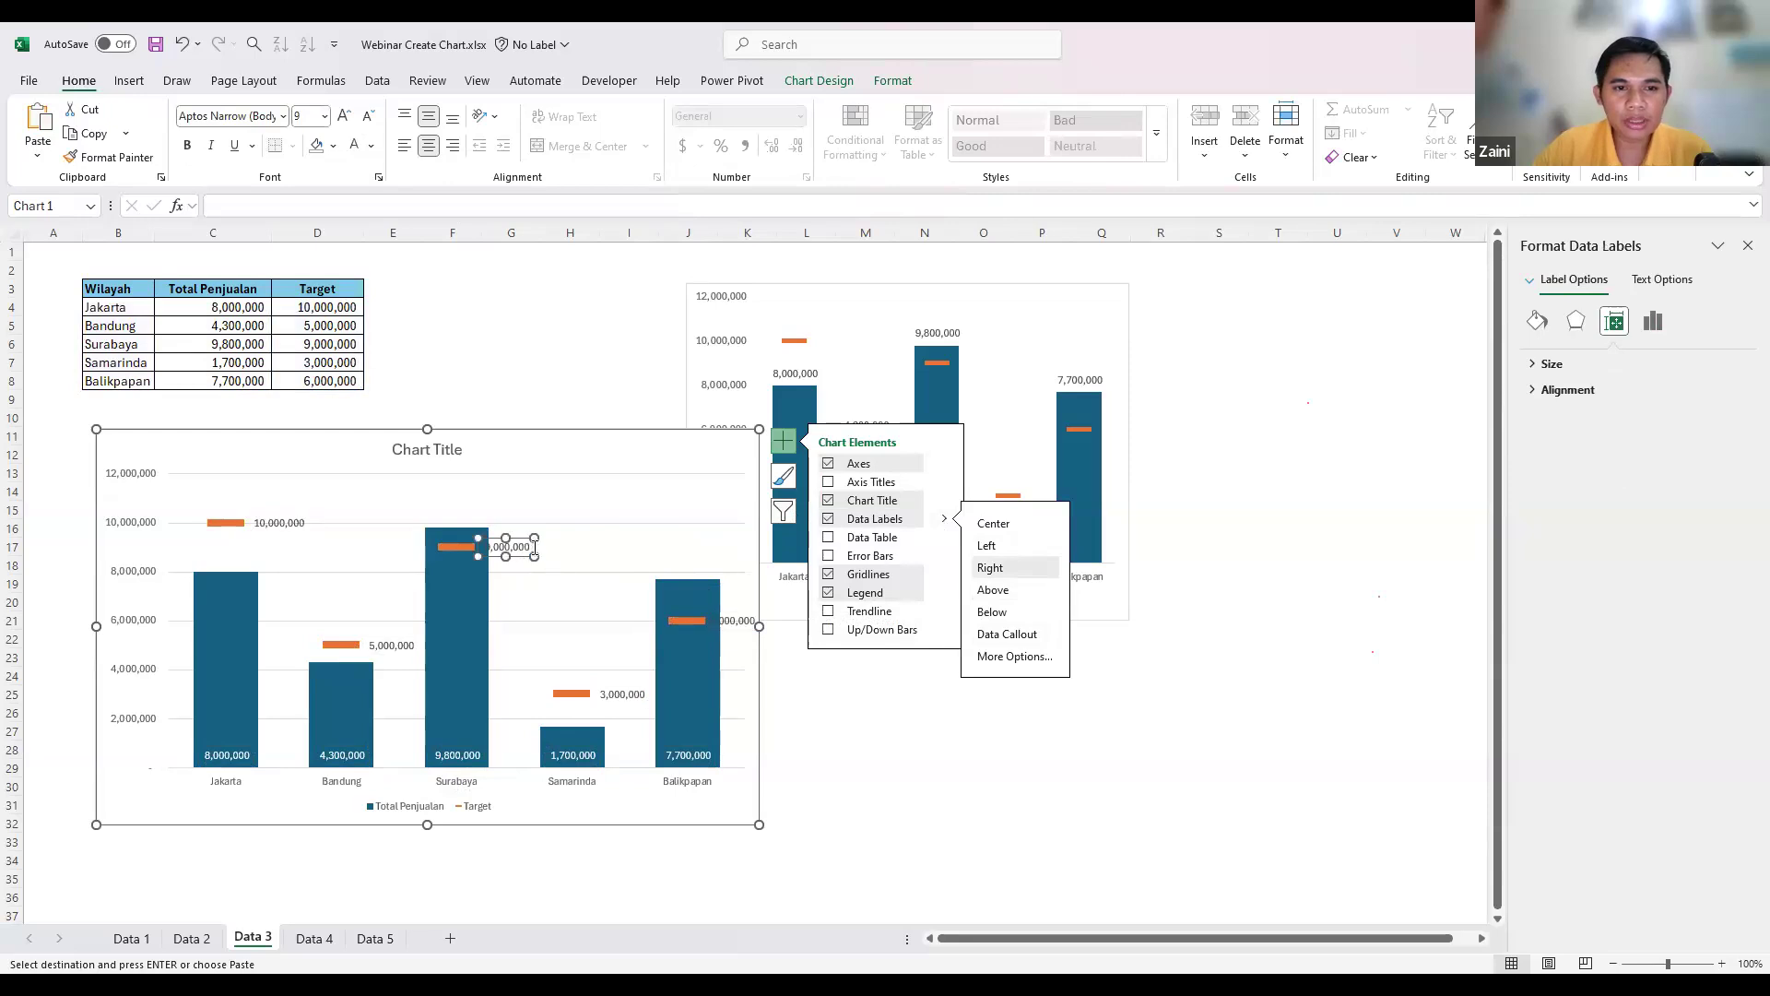
pyautogui.click(523, 556)
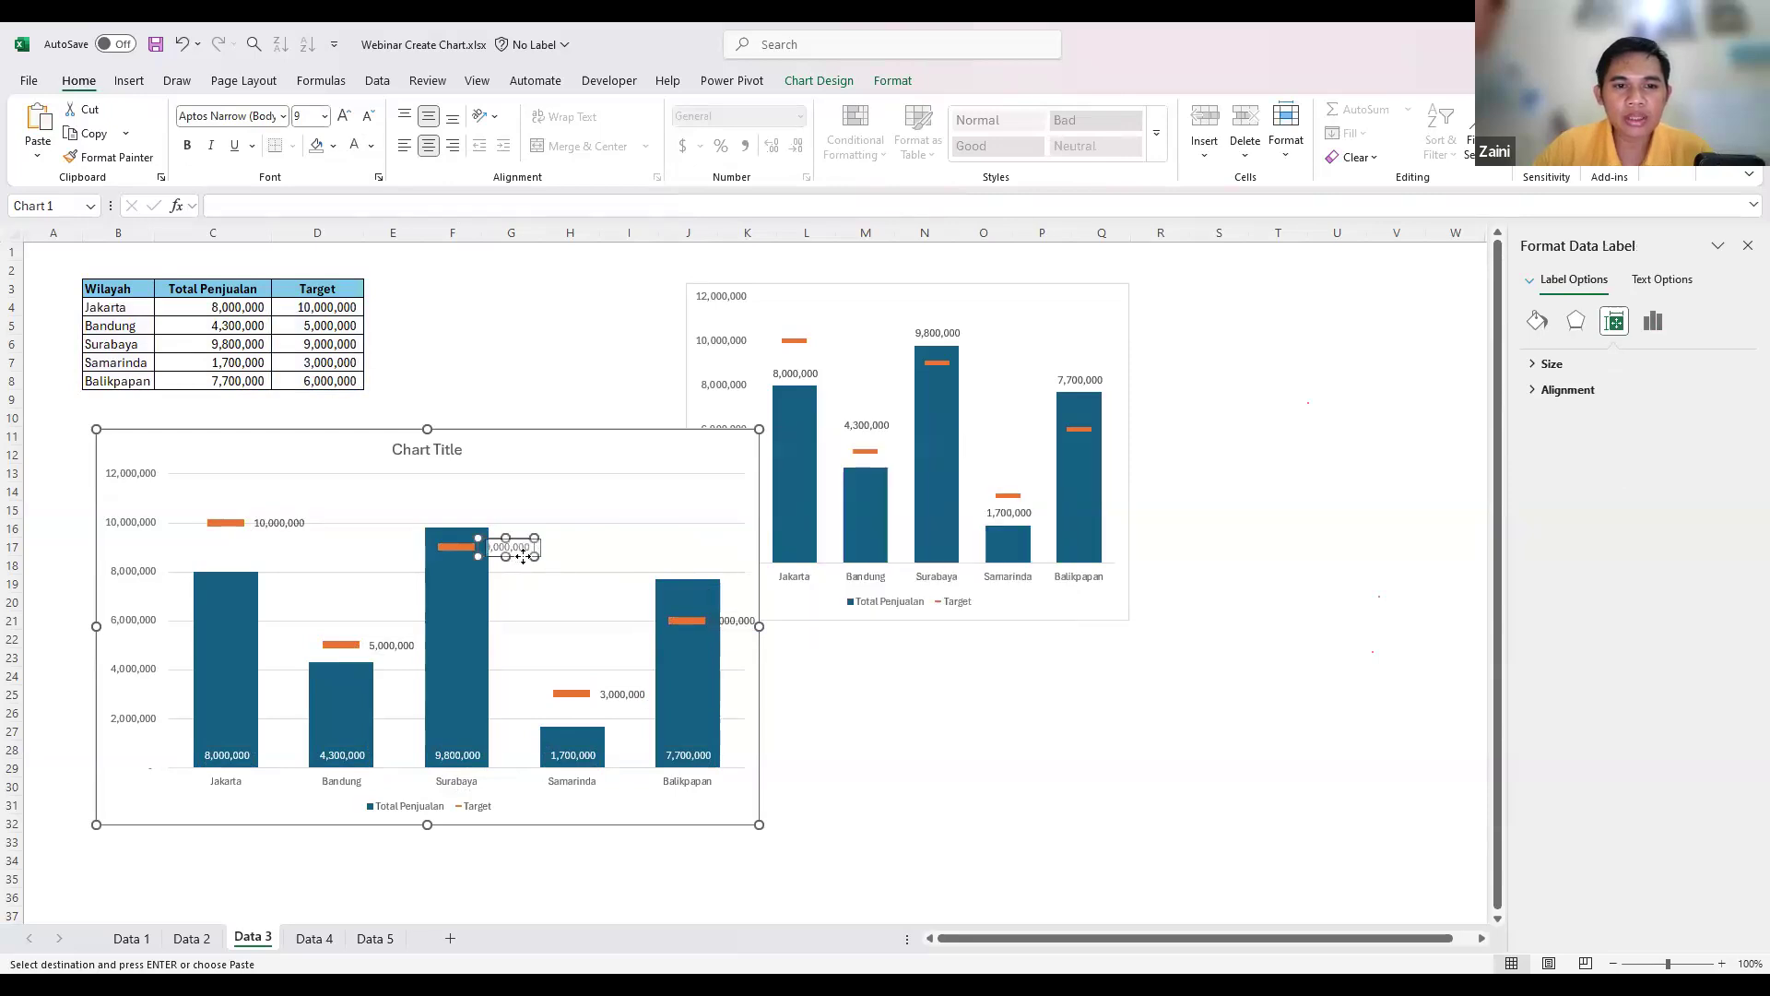
pyautogui.click(917, 727)
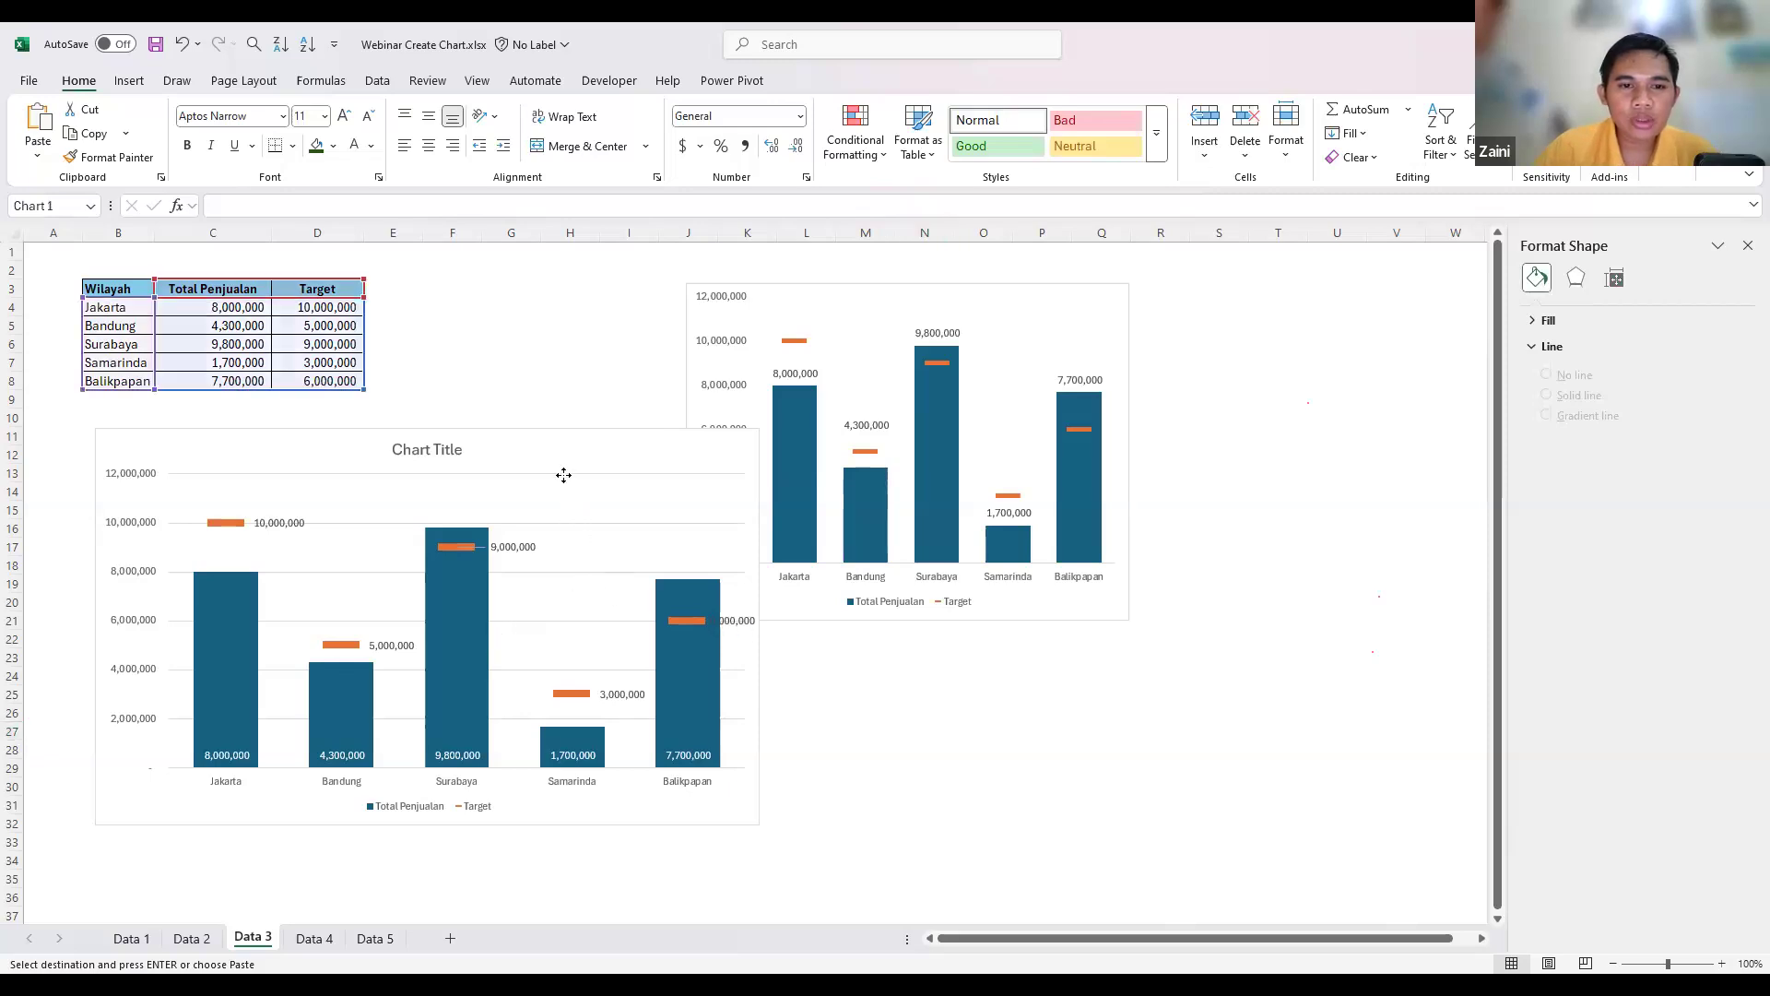
# - Delete the horizontal gridlines from the new combo chart
pyautogui.click(581, 553)
pyautogui.click(578, 522)
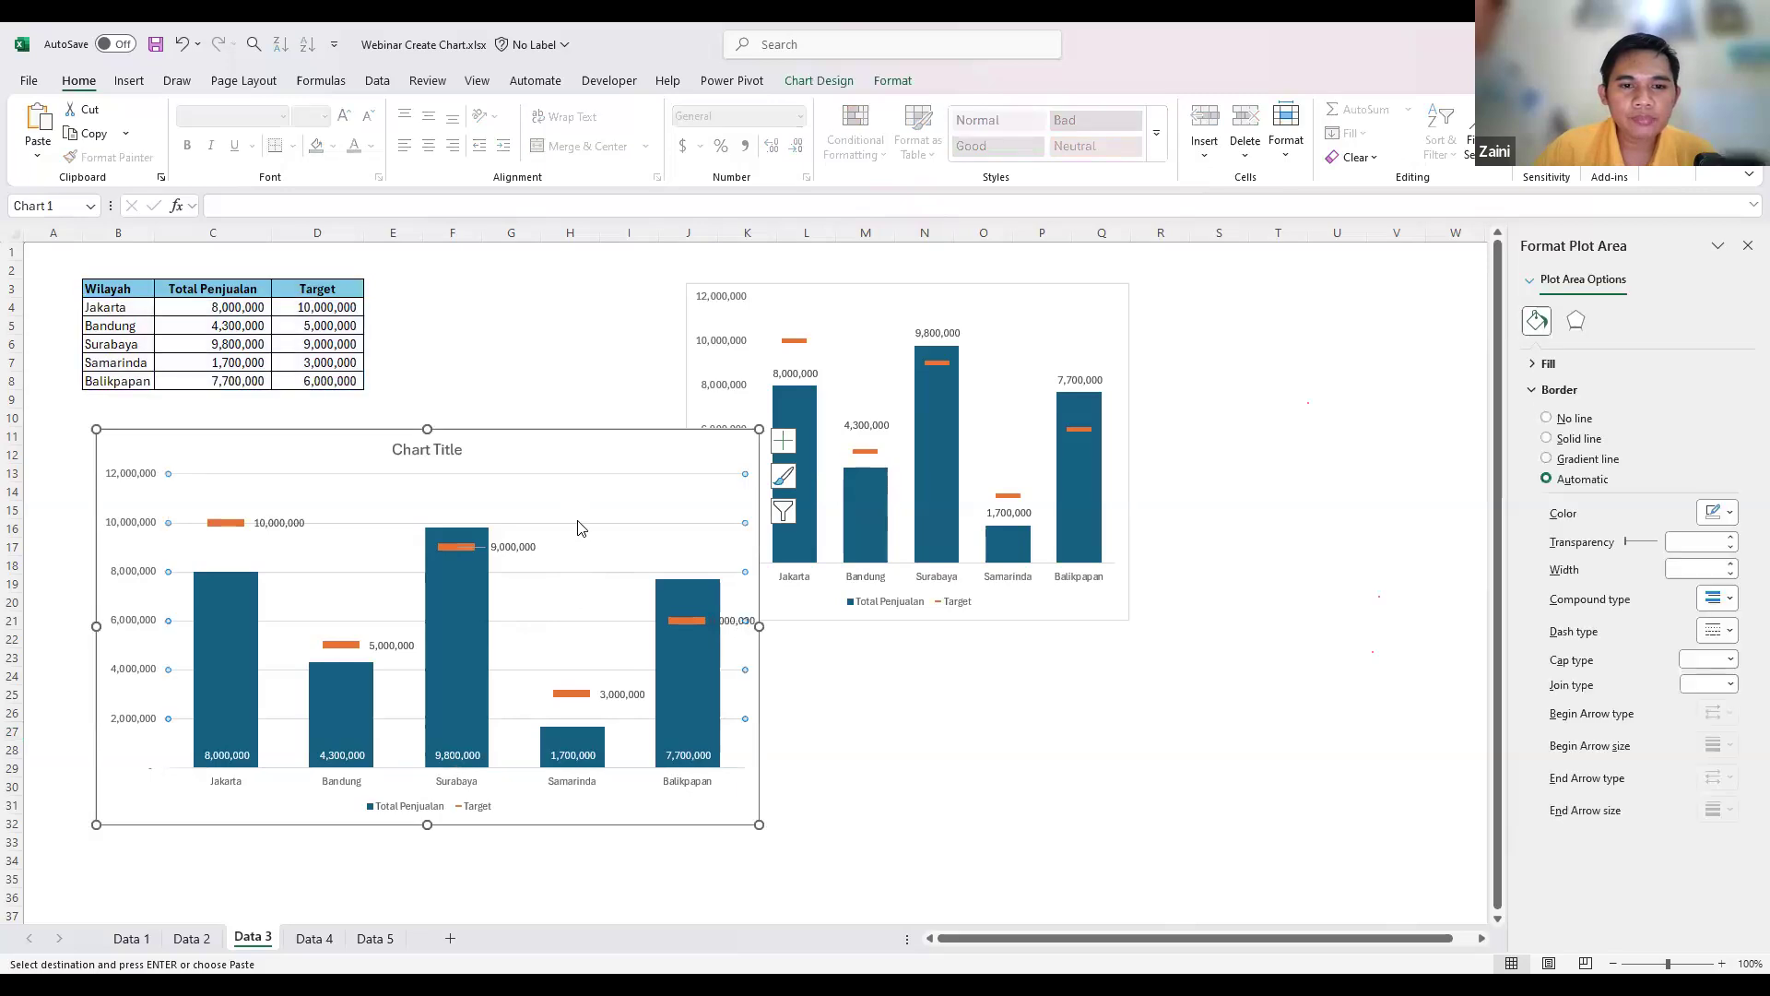
pyautogui.press('Escape')
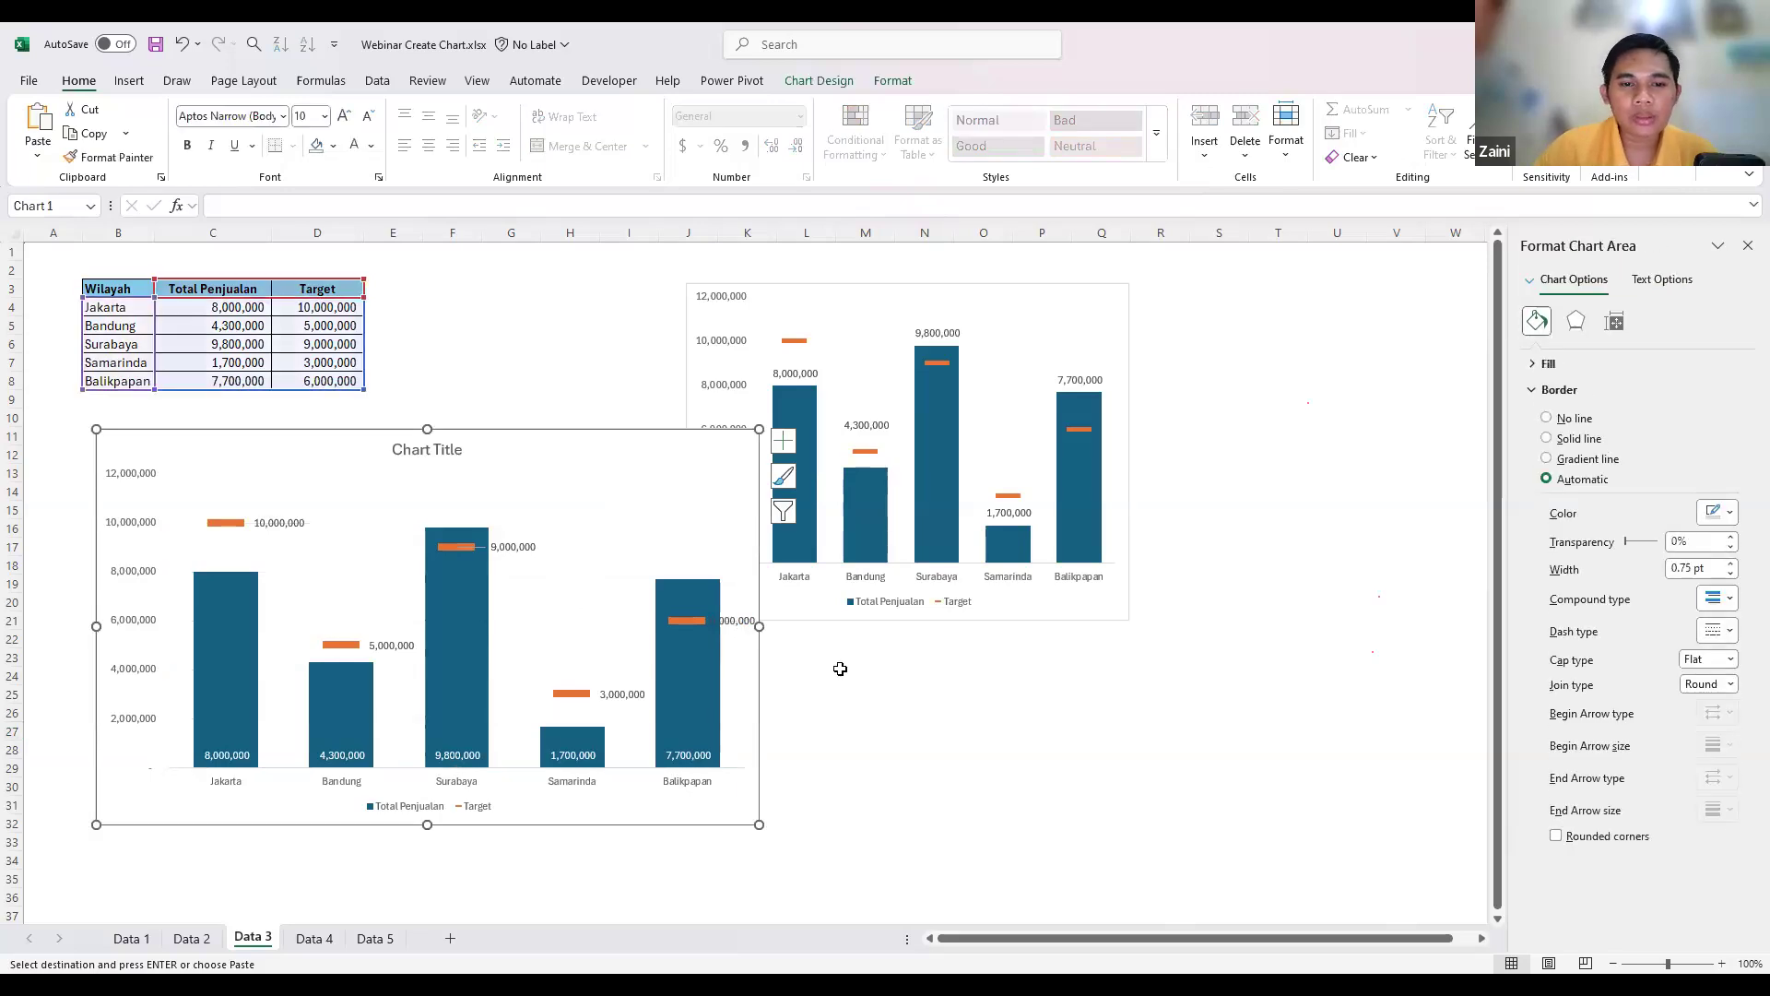
pyautogui.click(841, 671)
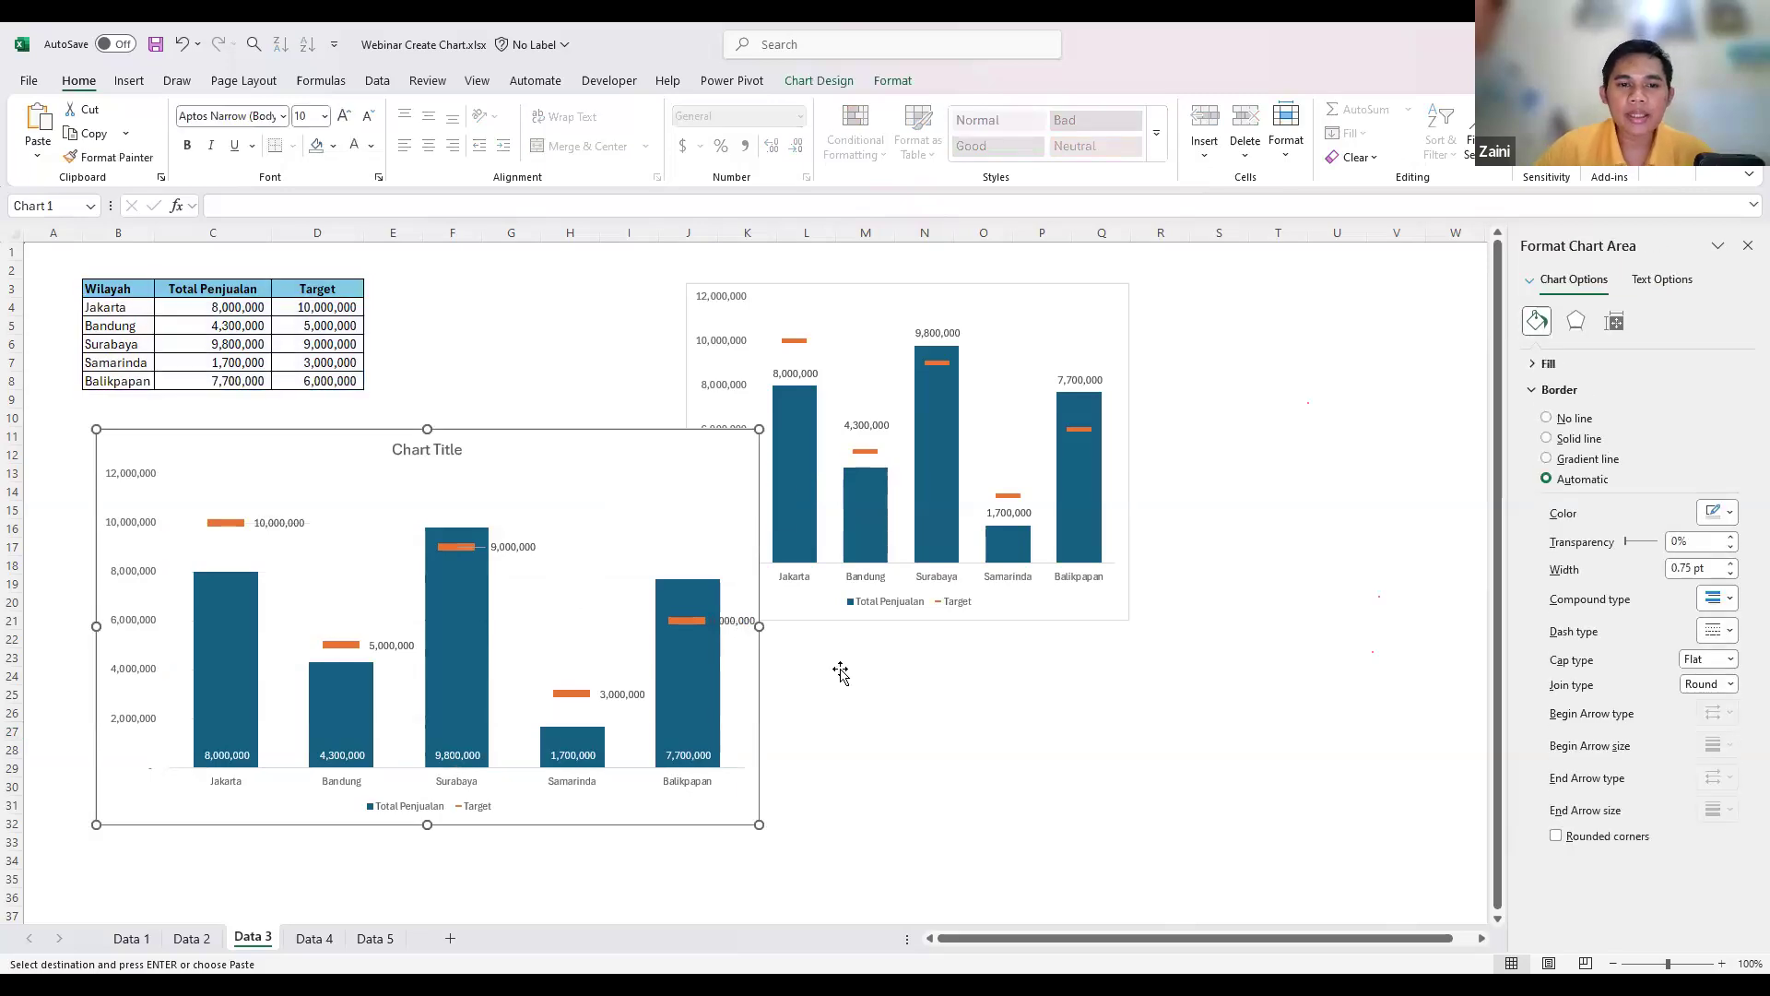
# - Move the Balikpapan label of the Target series to the left side of its column
pyautogui.click(737, 623)
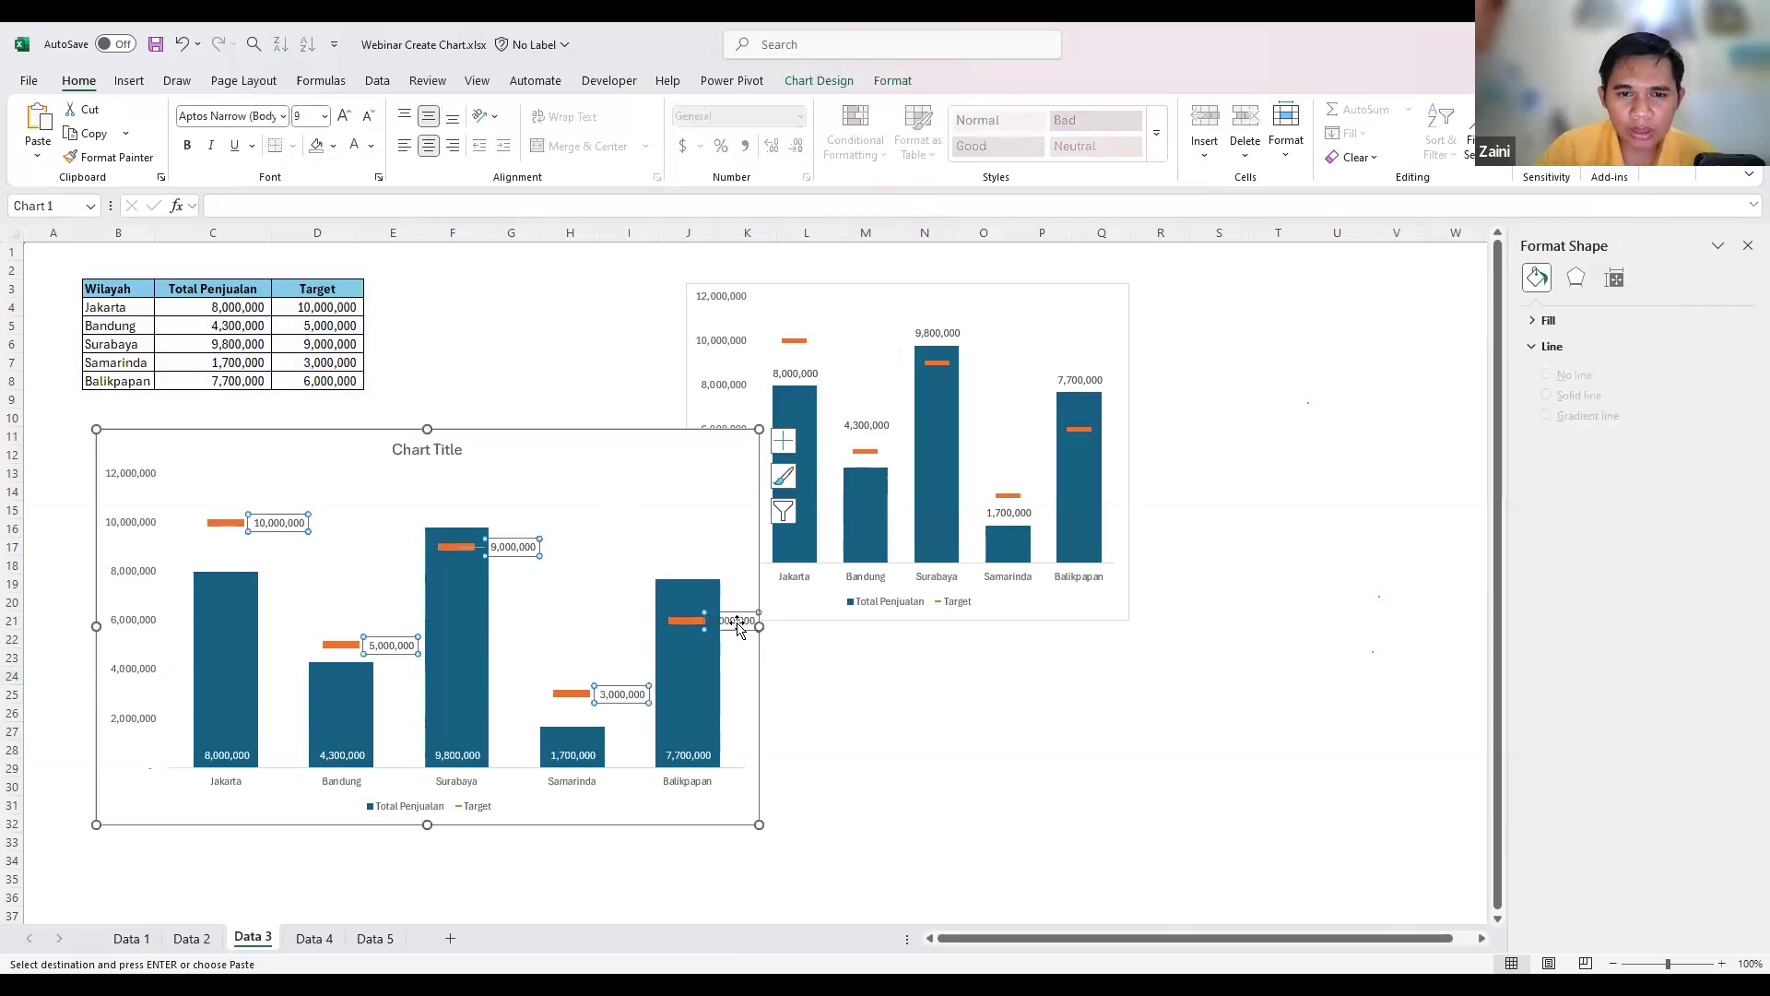
pyautogui.click(737, 624)
pyautogui.moveTo(675, 623); pyautogui.dragTo(638, 629)
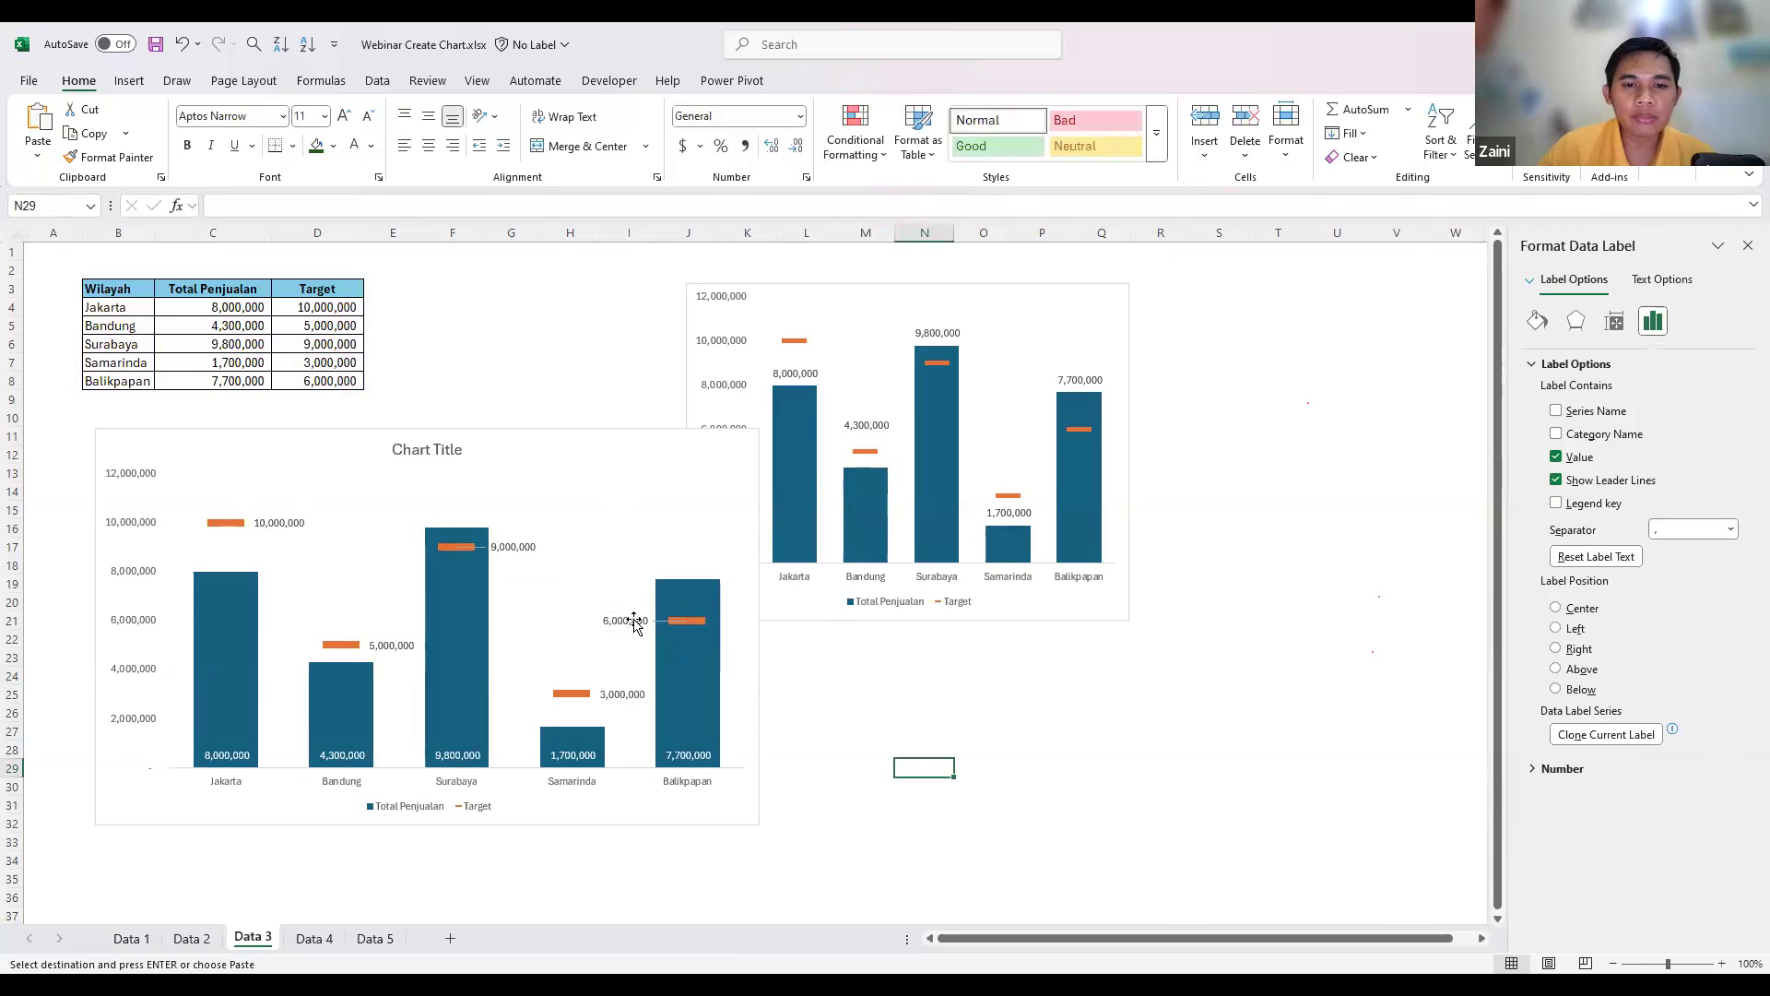
# - Try moving the Balikpapan target label farther left from its column, and undo the move
pyautogui.click(634, 623)
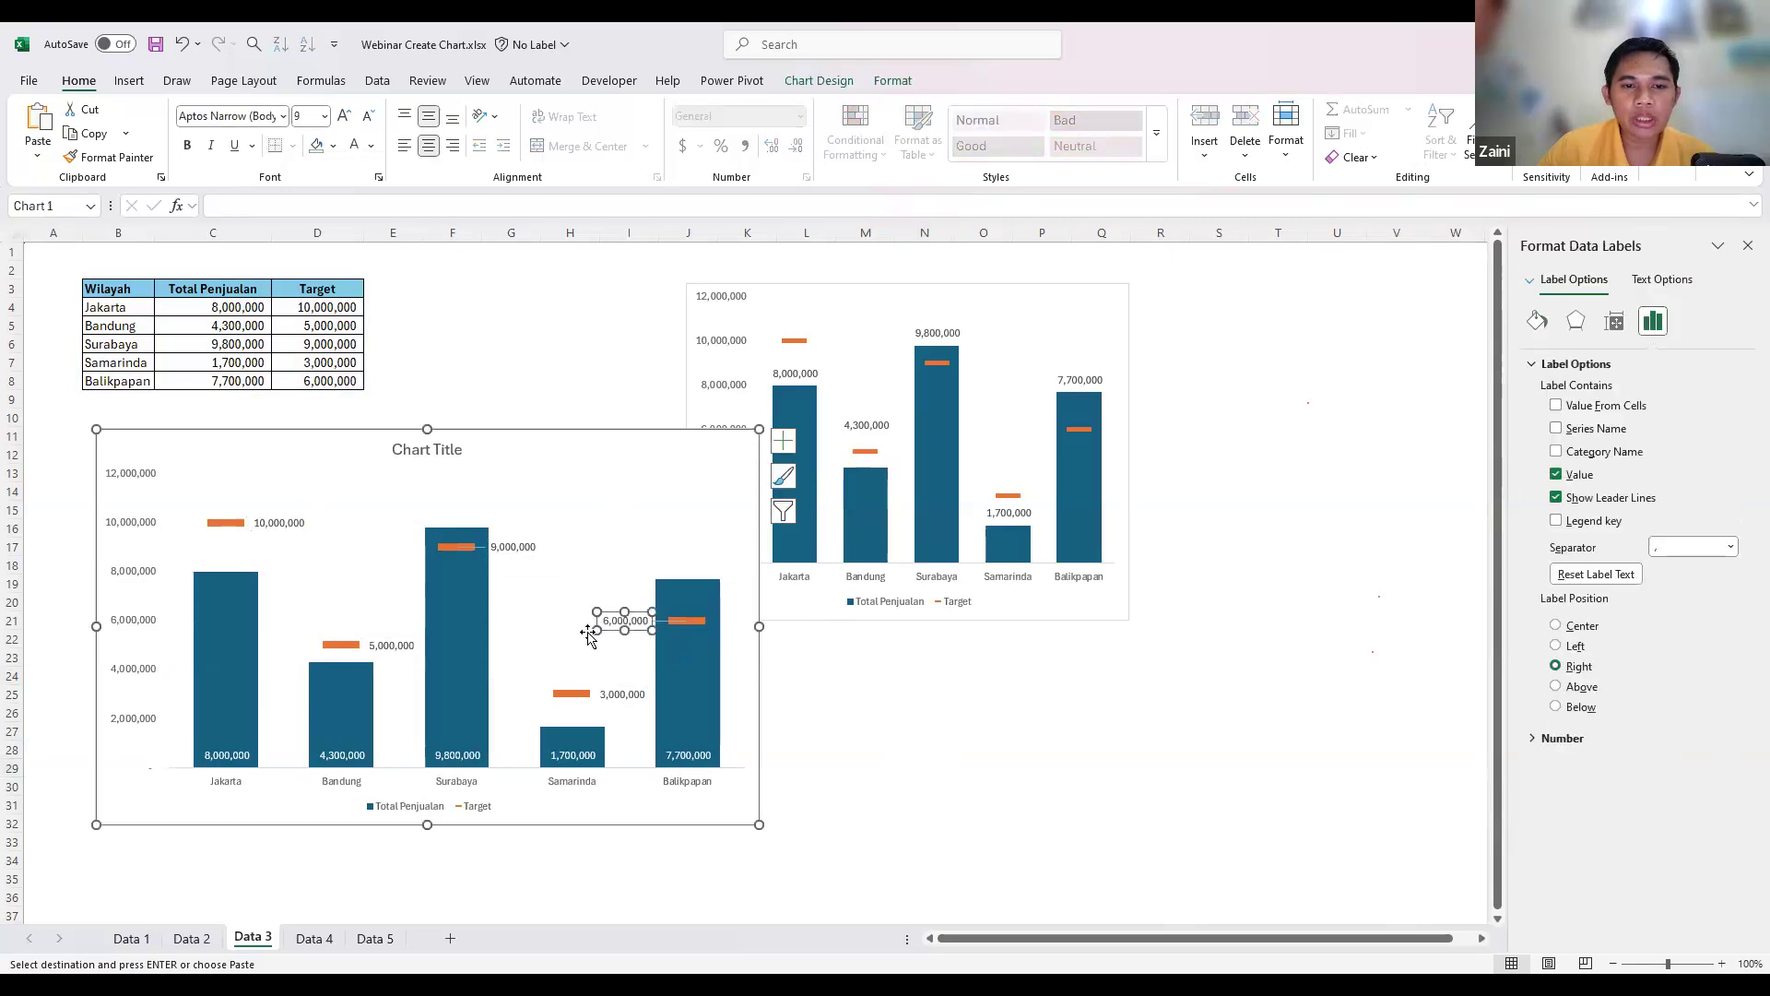
pyautogui.moveTo(588, 636); pyautogui.dragTo(574, 637)
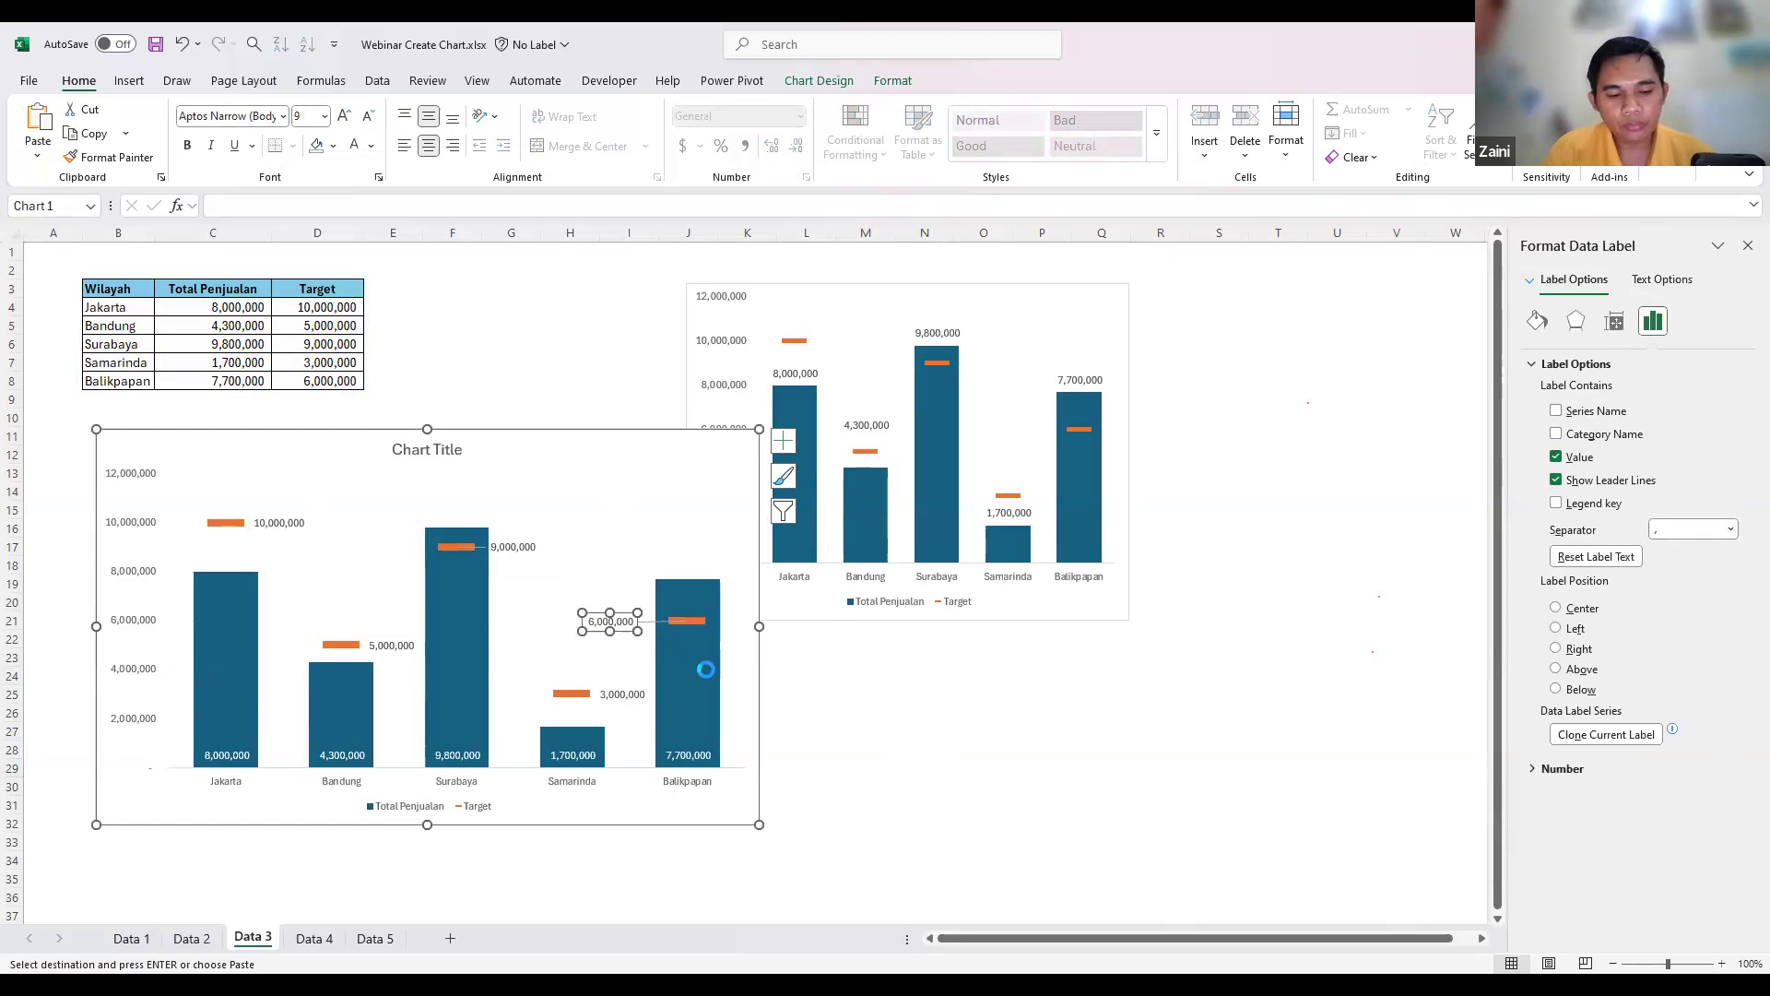
pyautogui.hotkey('ctrl', 'z')
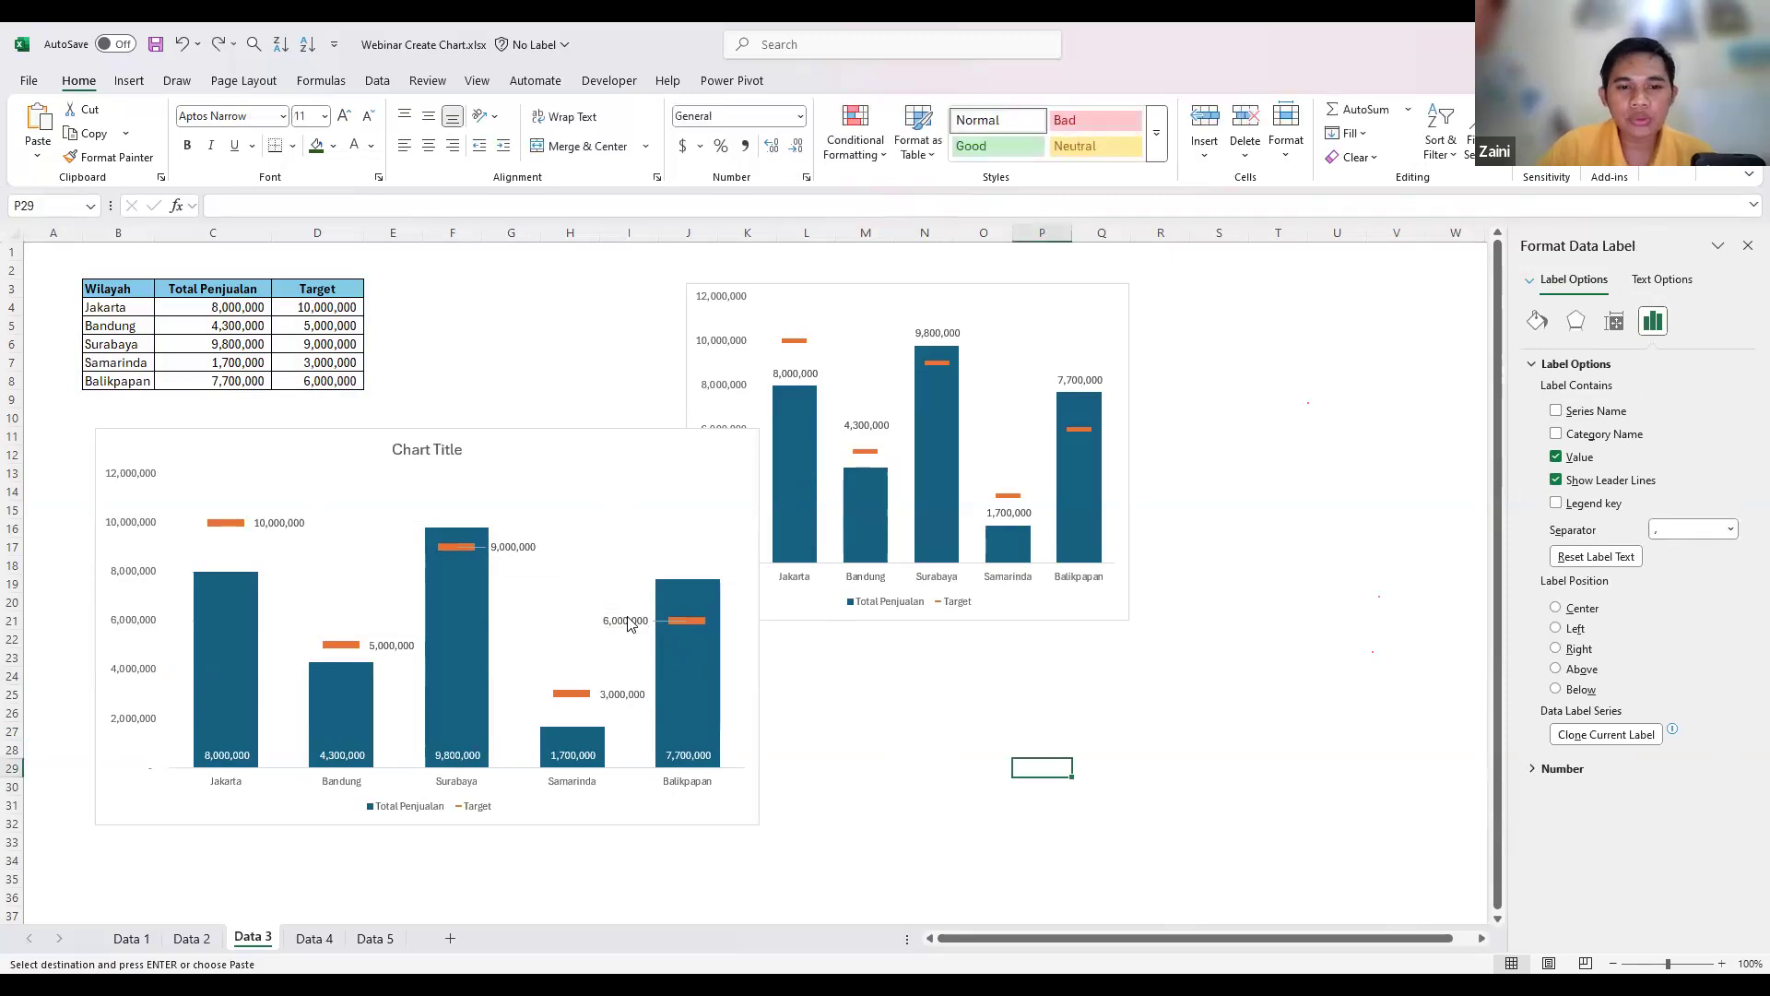
pyautogui.click(633, 624)
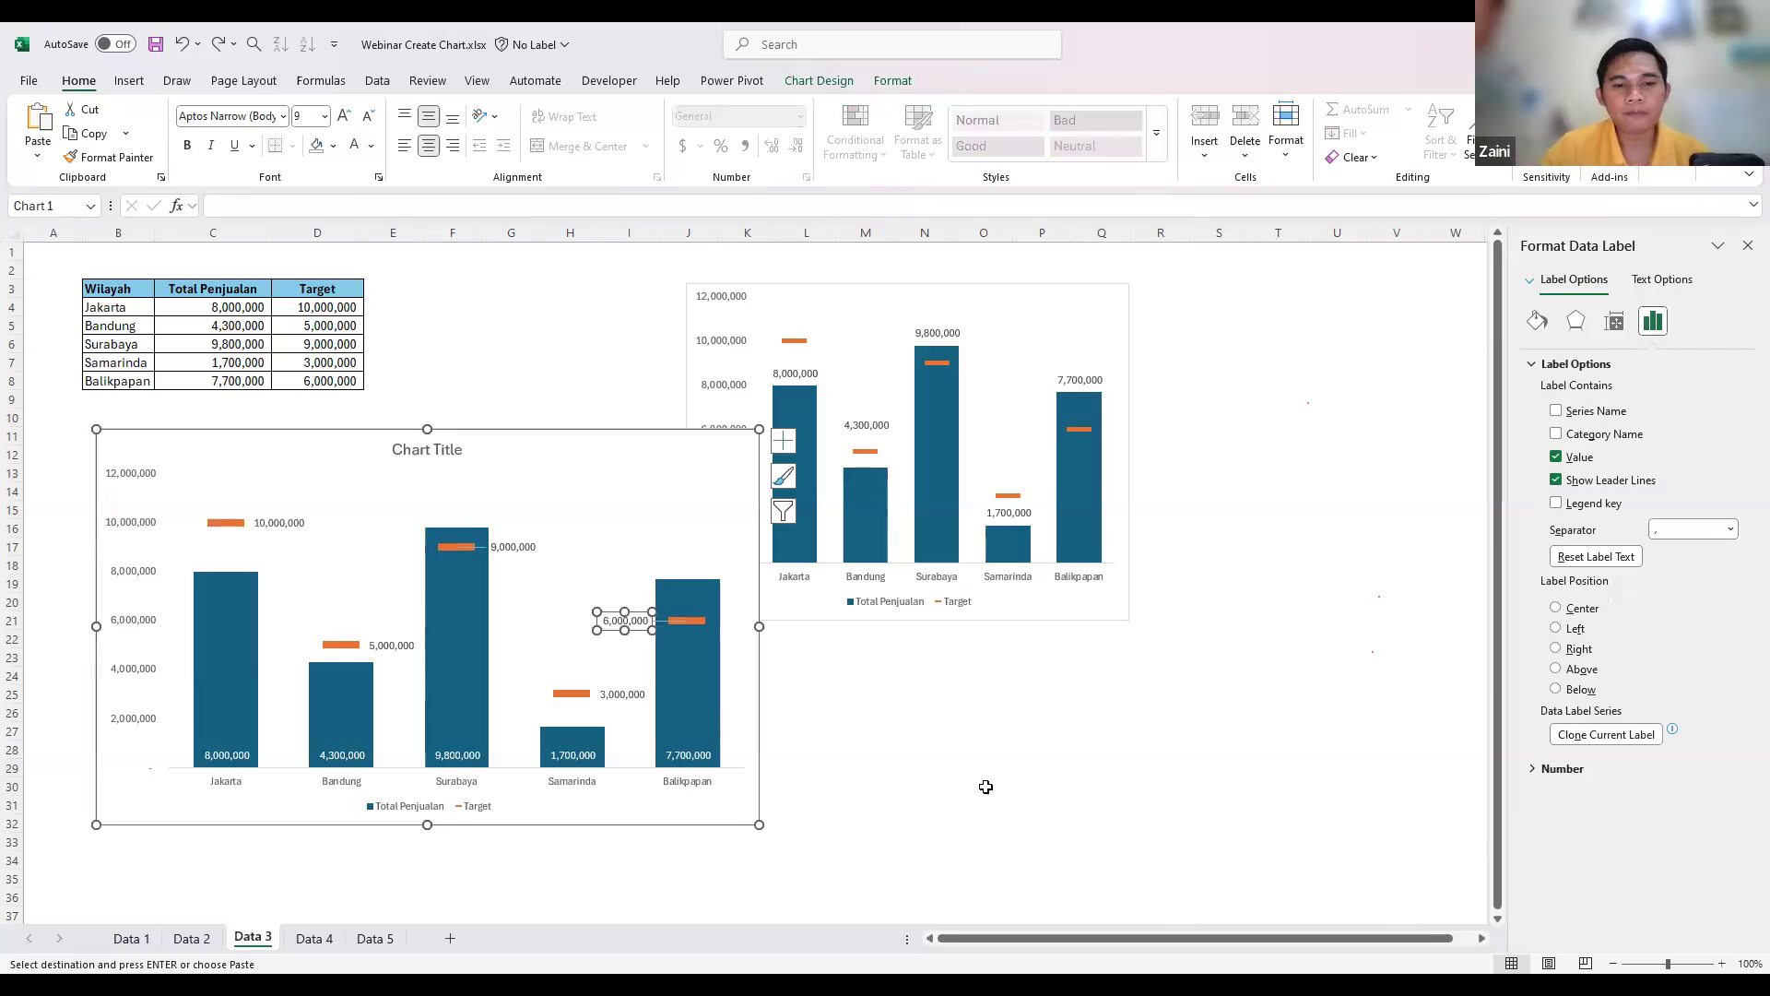
pyautogui.click(953, 721)
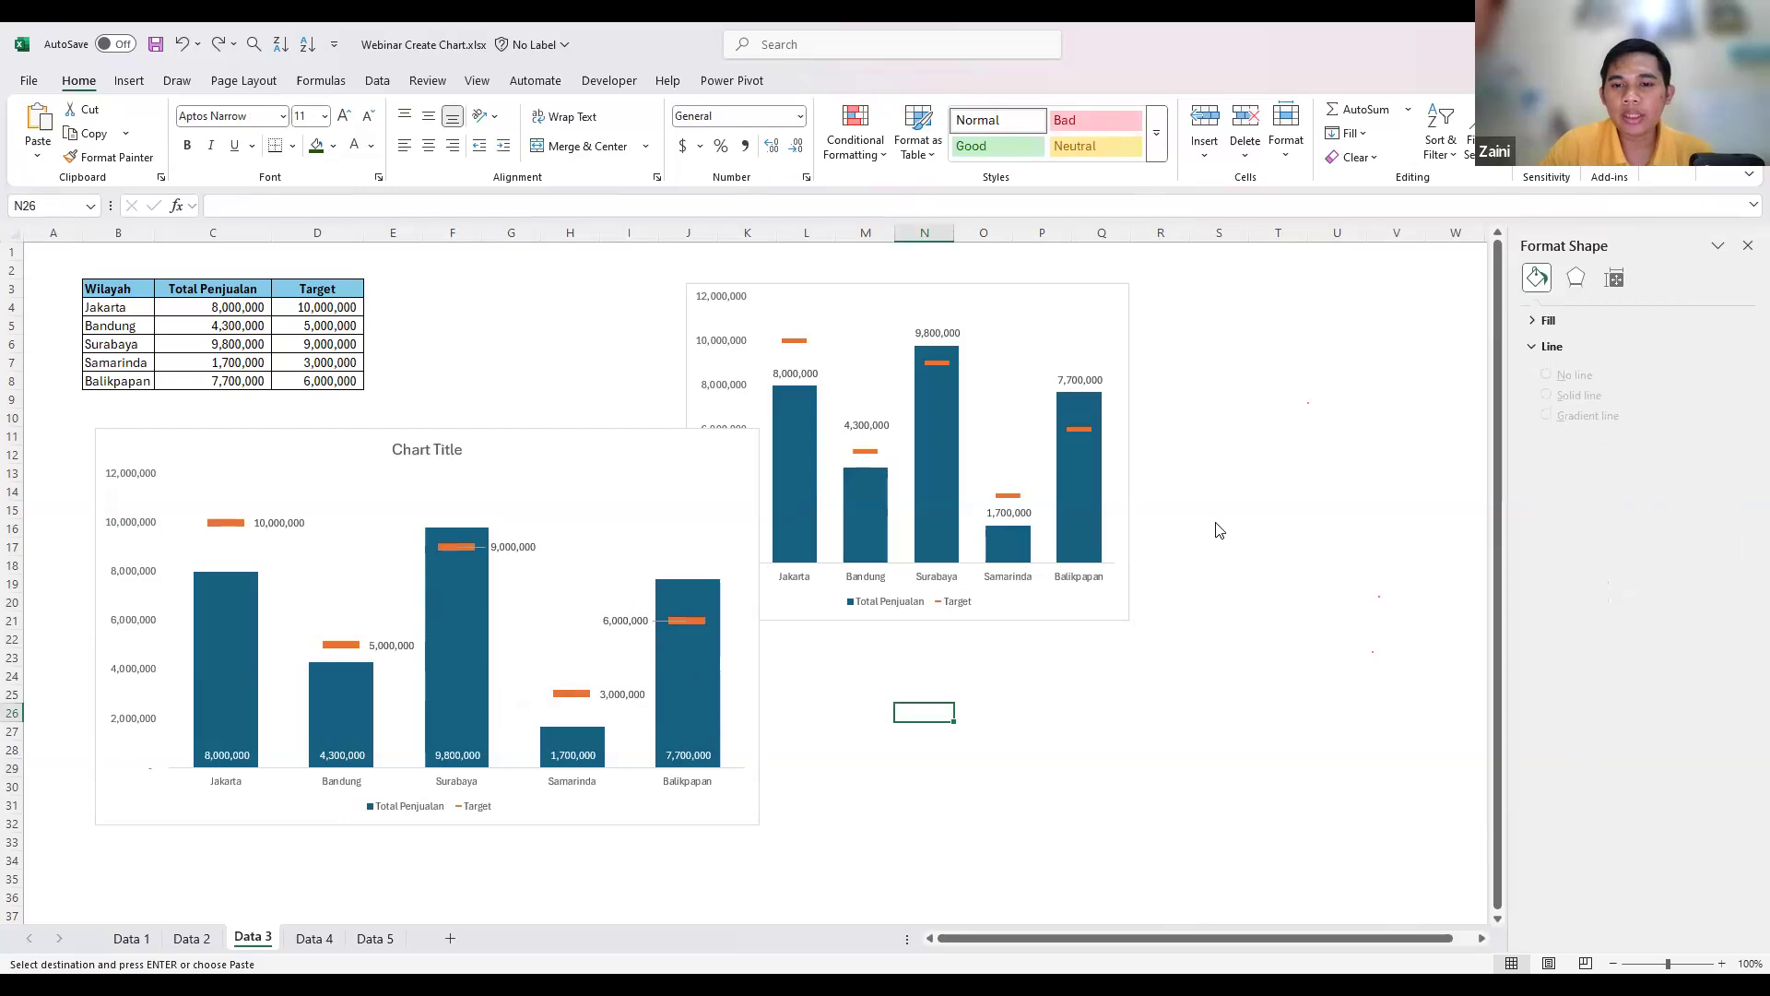
pyautogui.hotkey('alt', 'Tab')
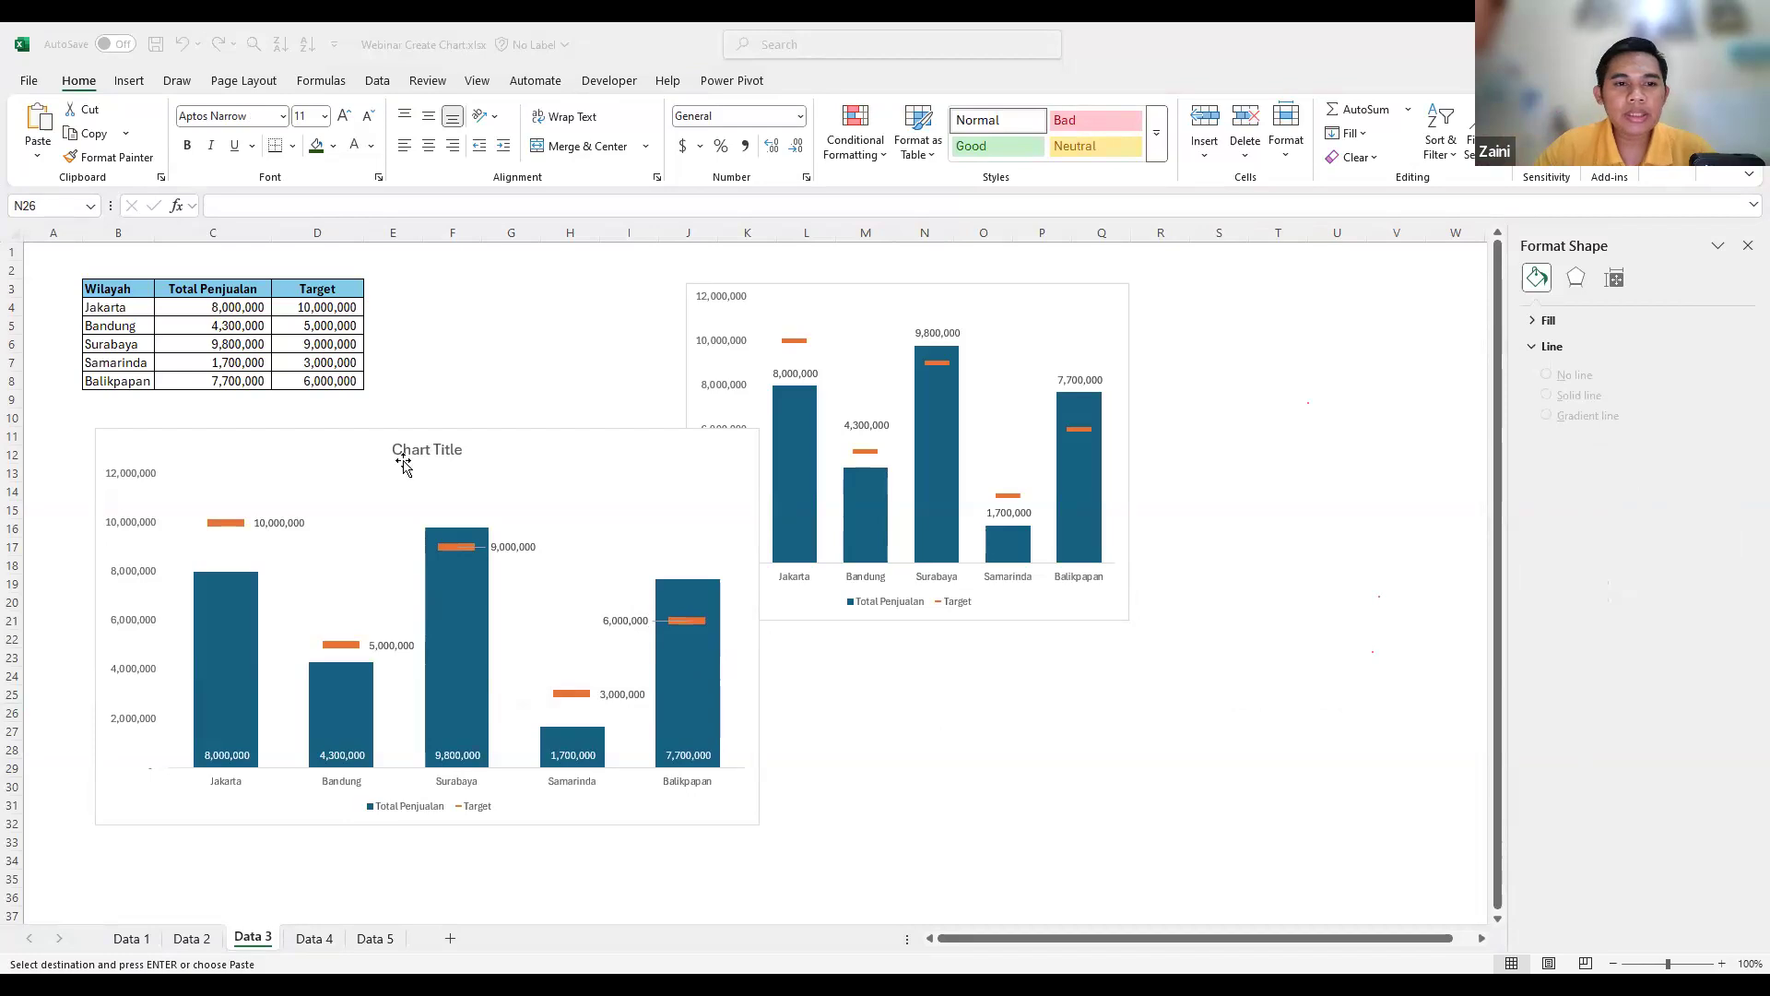
pyautogui.click(454, 646)
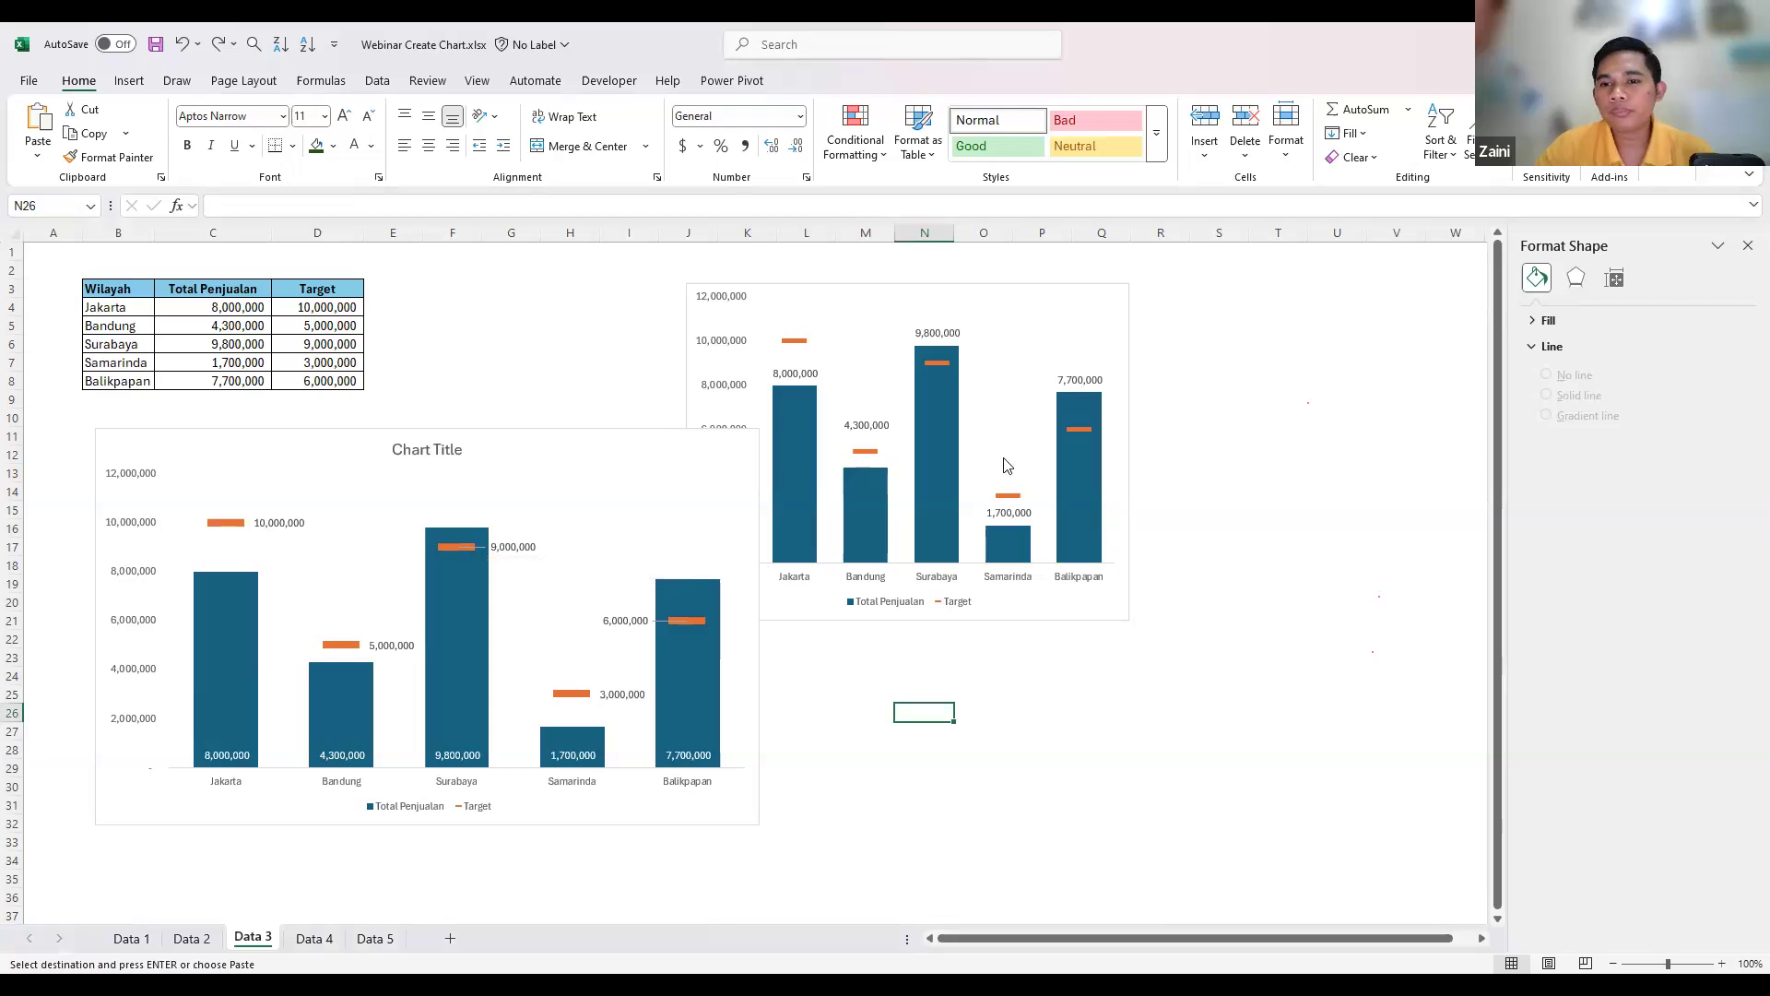
pyautogui.hotkey('alt', 'Tab')
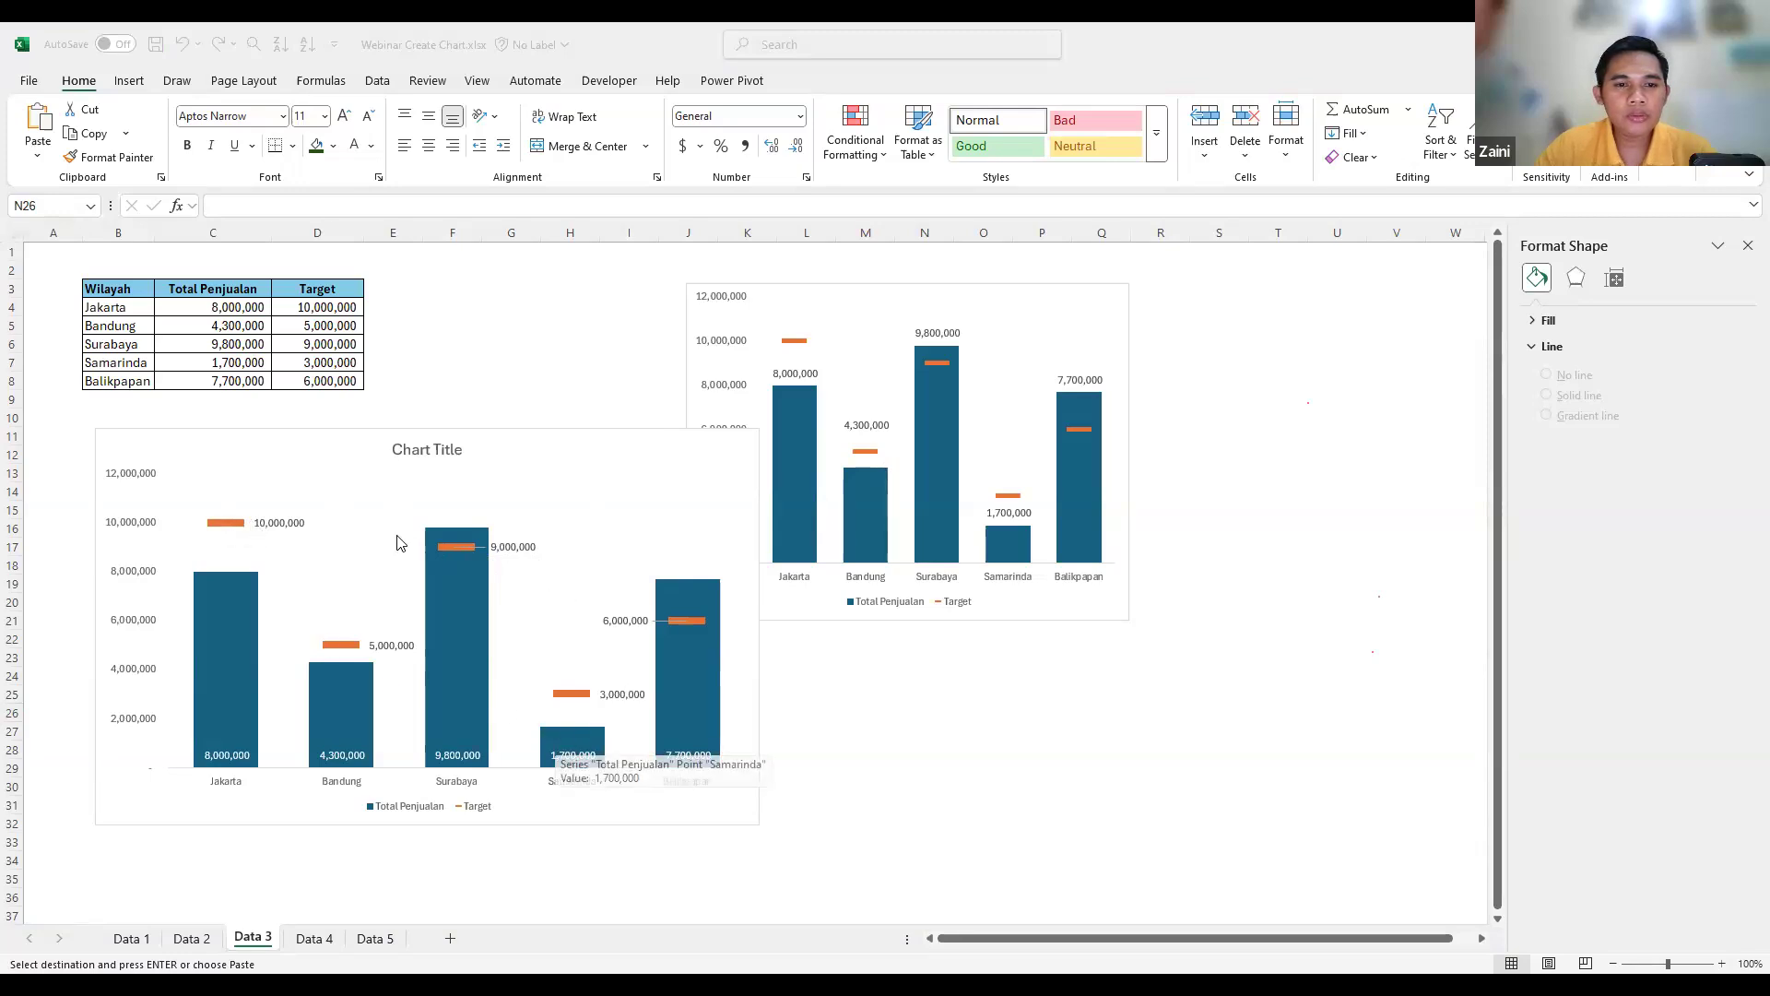
pyautogui.click(312, 945)
pyautogui.click(367, 944)
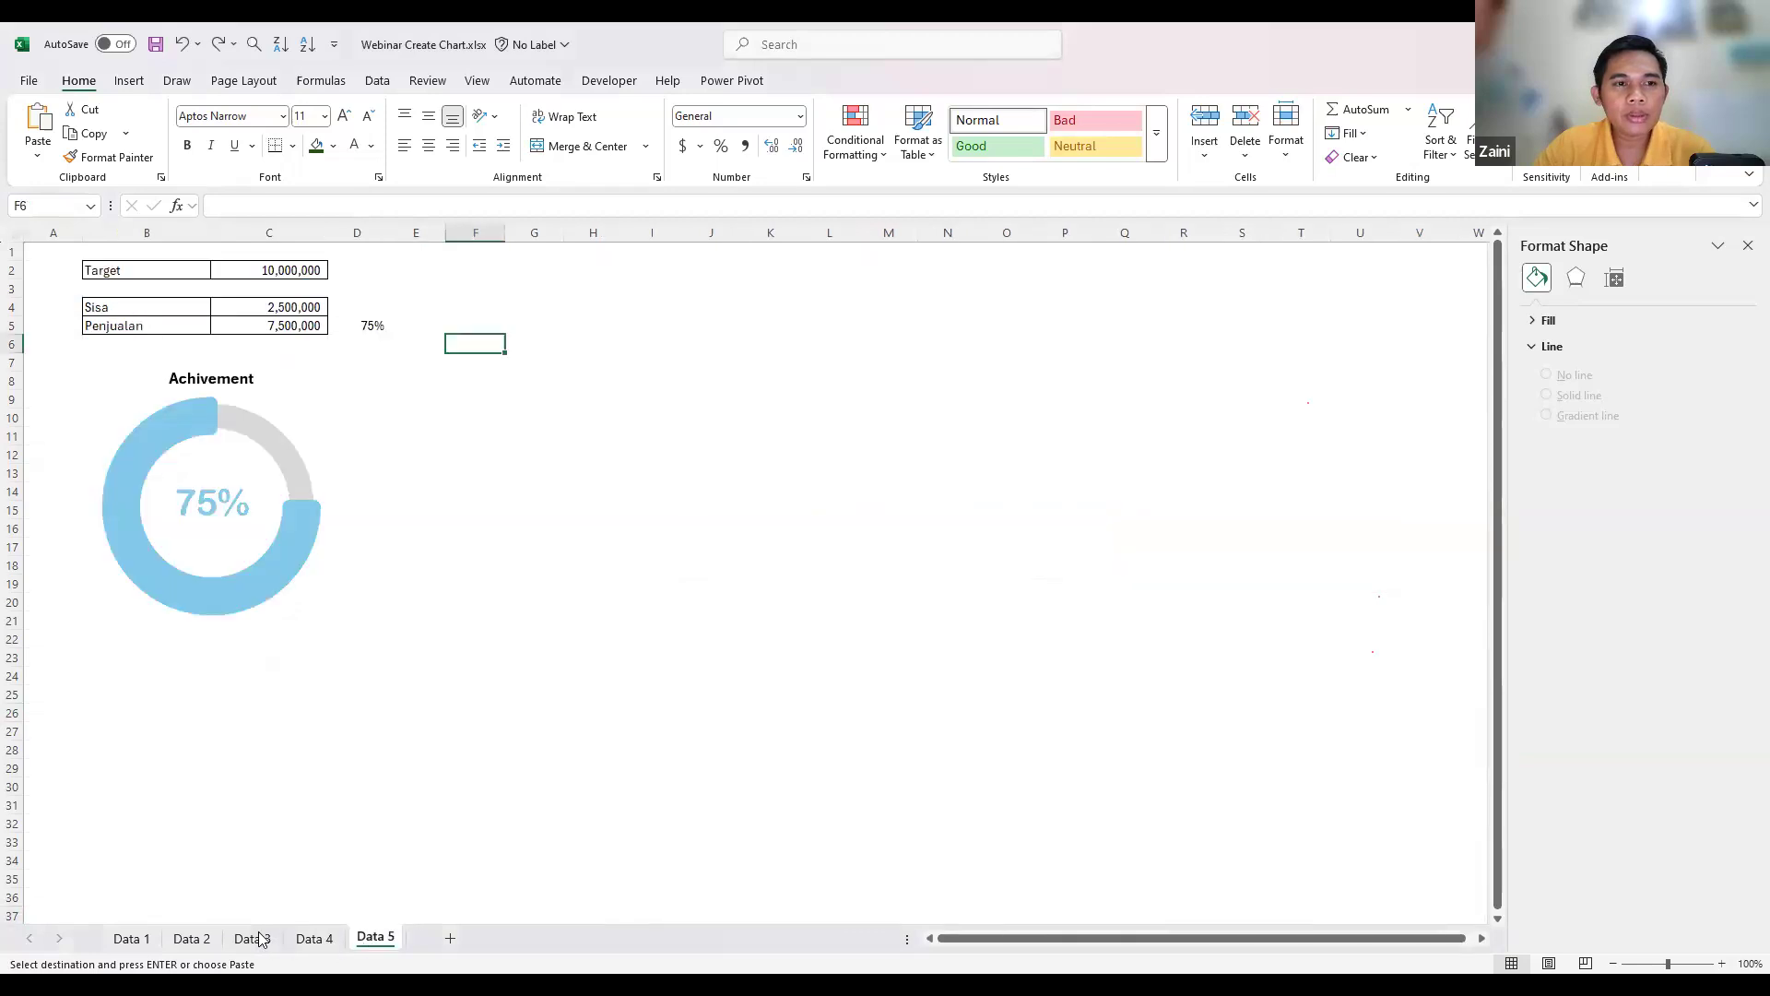
pyautogui.click(314, 940)
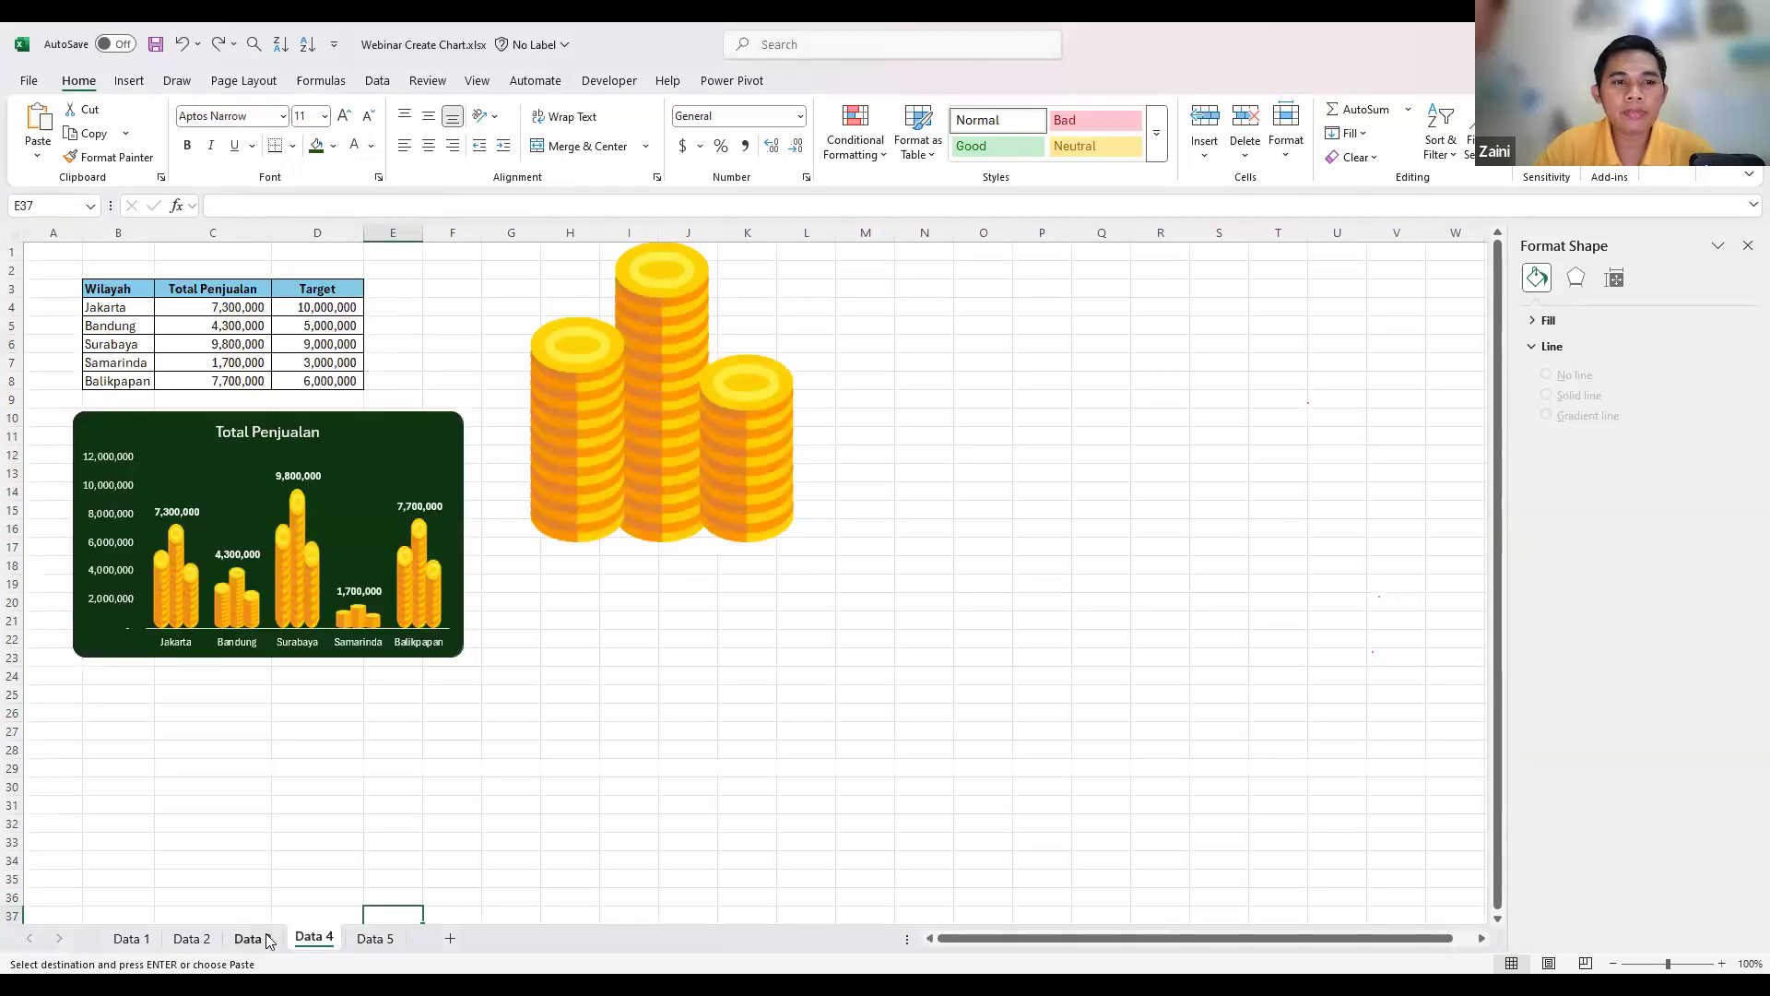
pyautogui.click(267, 940)
# - Move the new combo chart slightly up and to the left, closer beneath the Data 3 table
pyautogui.click(509, 397)
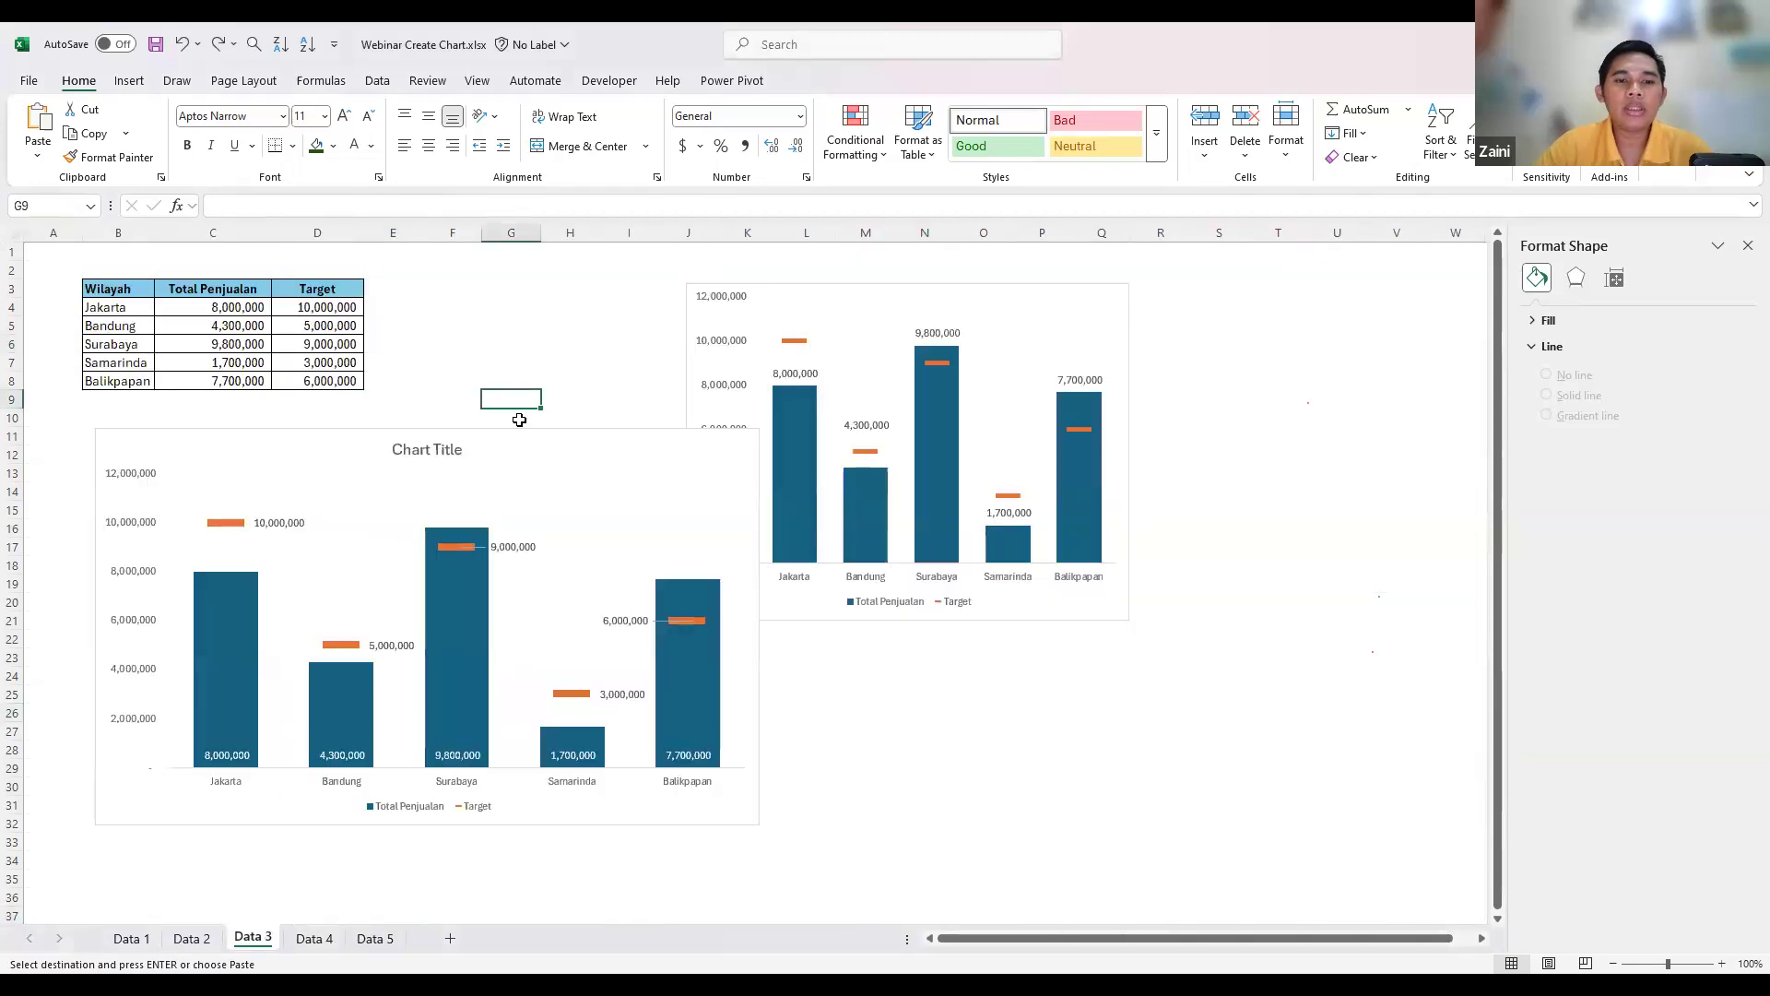
pyautogui.click(573, 433)
pyautogui.moveTo(548, 429)
pyautogui.mouseDown()
pyautogui.moveTo(526, 406)
pyautogui.moveTo(551, 411)
pyautogui.mouseUp()
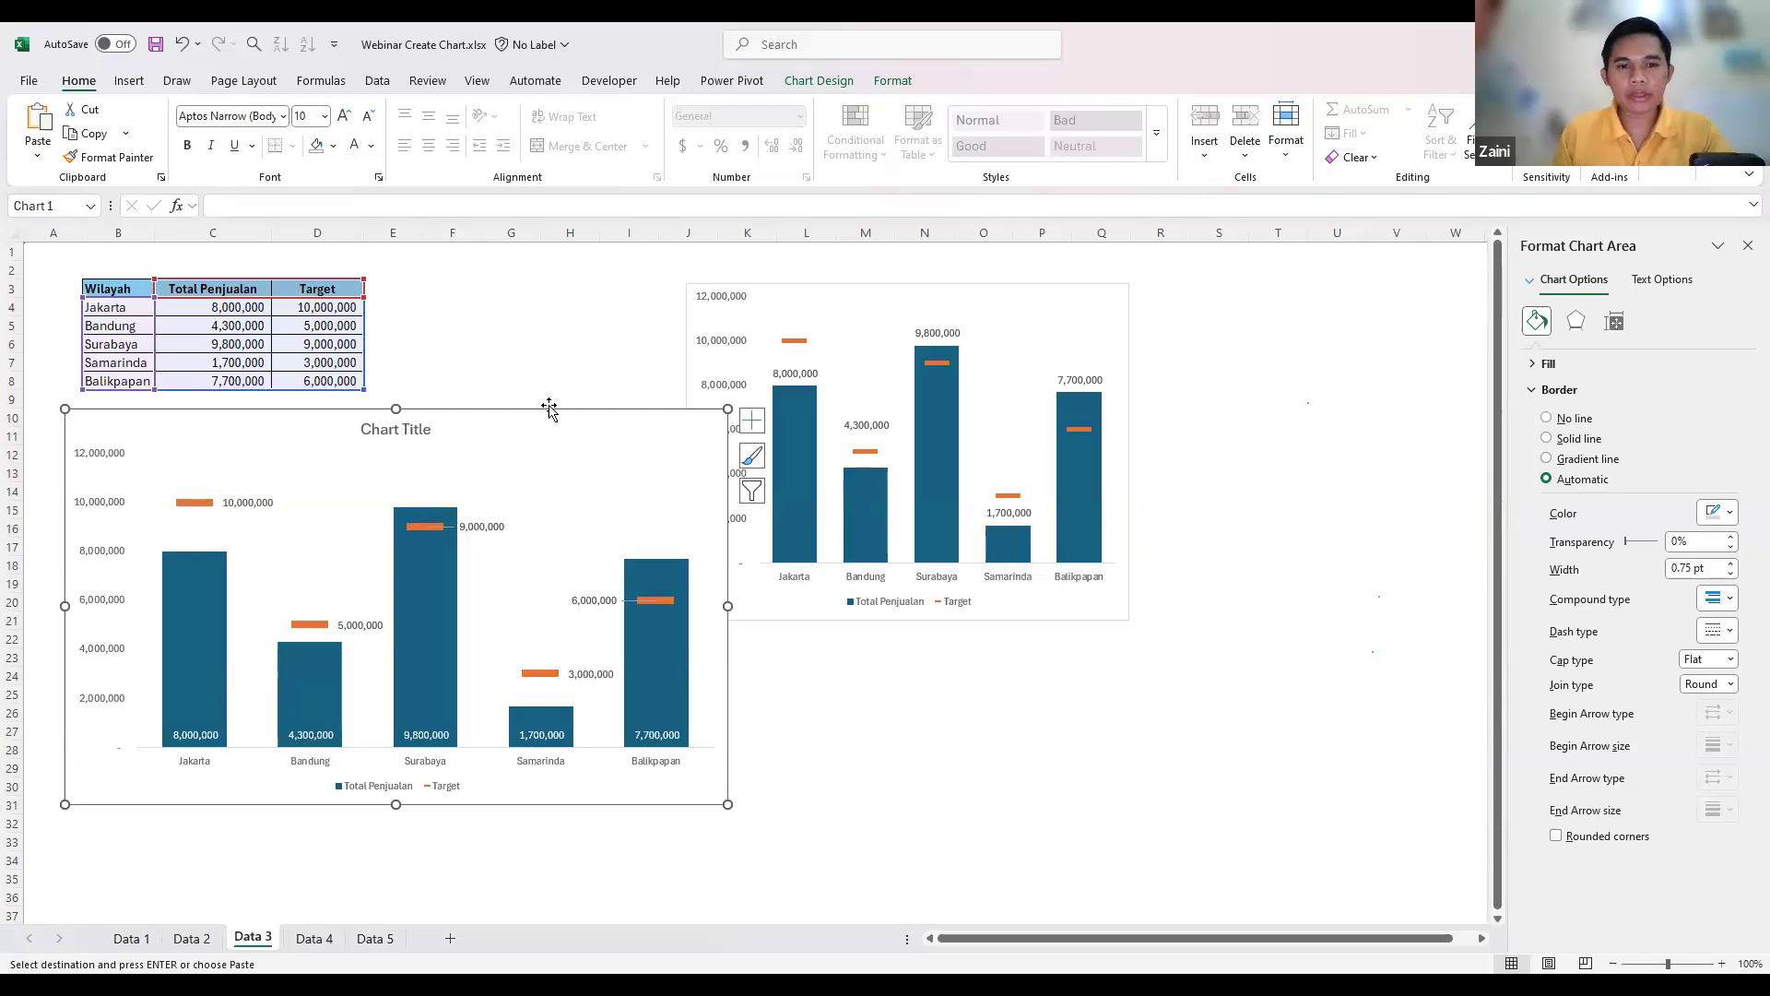
pyautogui.click(1165, 783)
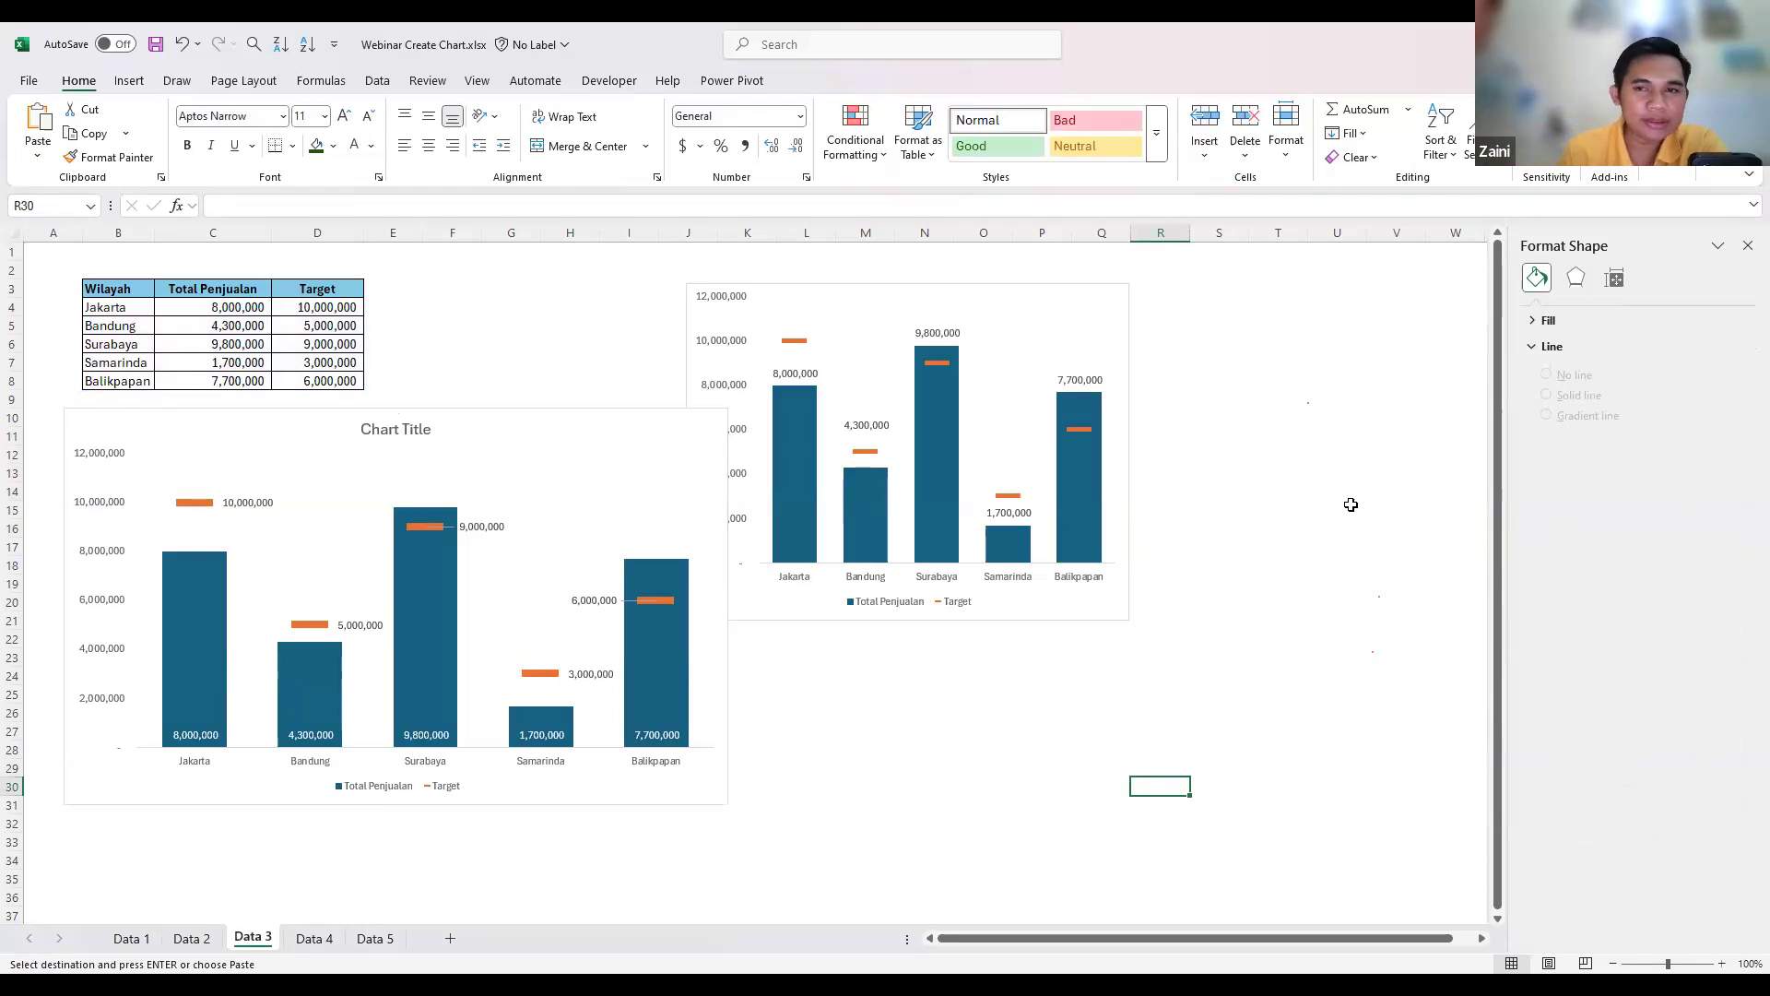
pyautogui.click(1324, 600)
pyautogui.click(1303, 429)
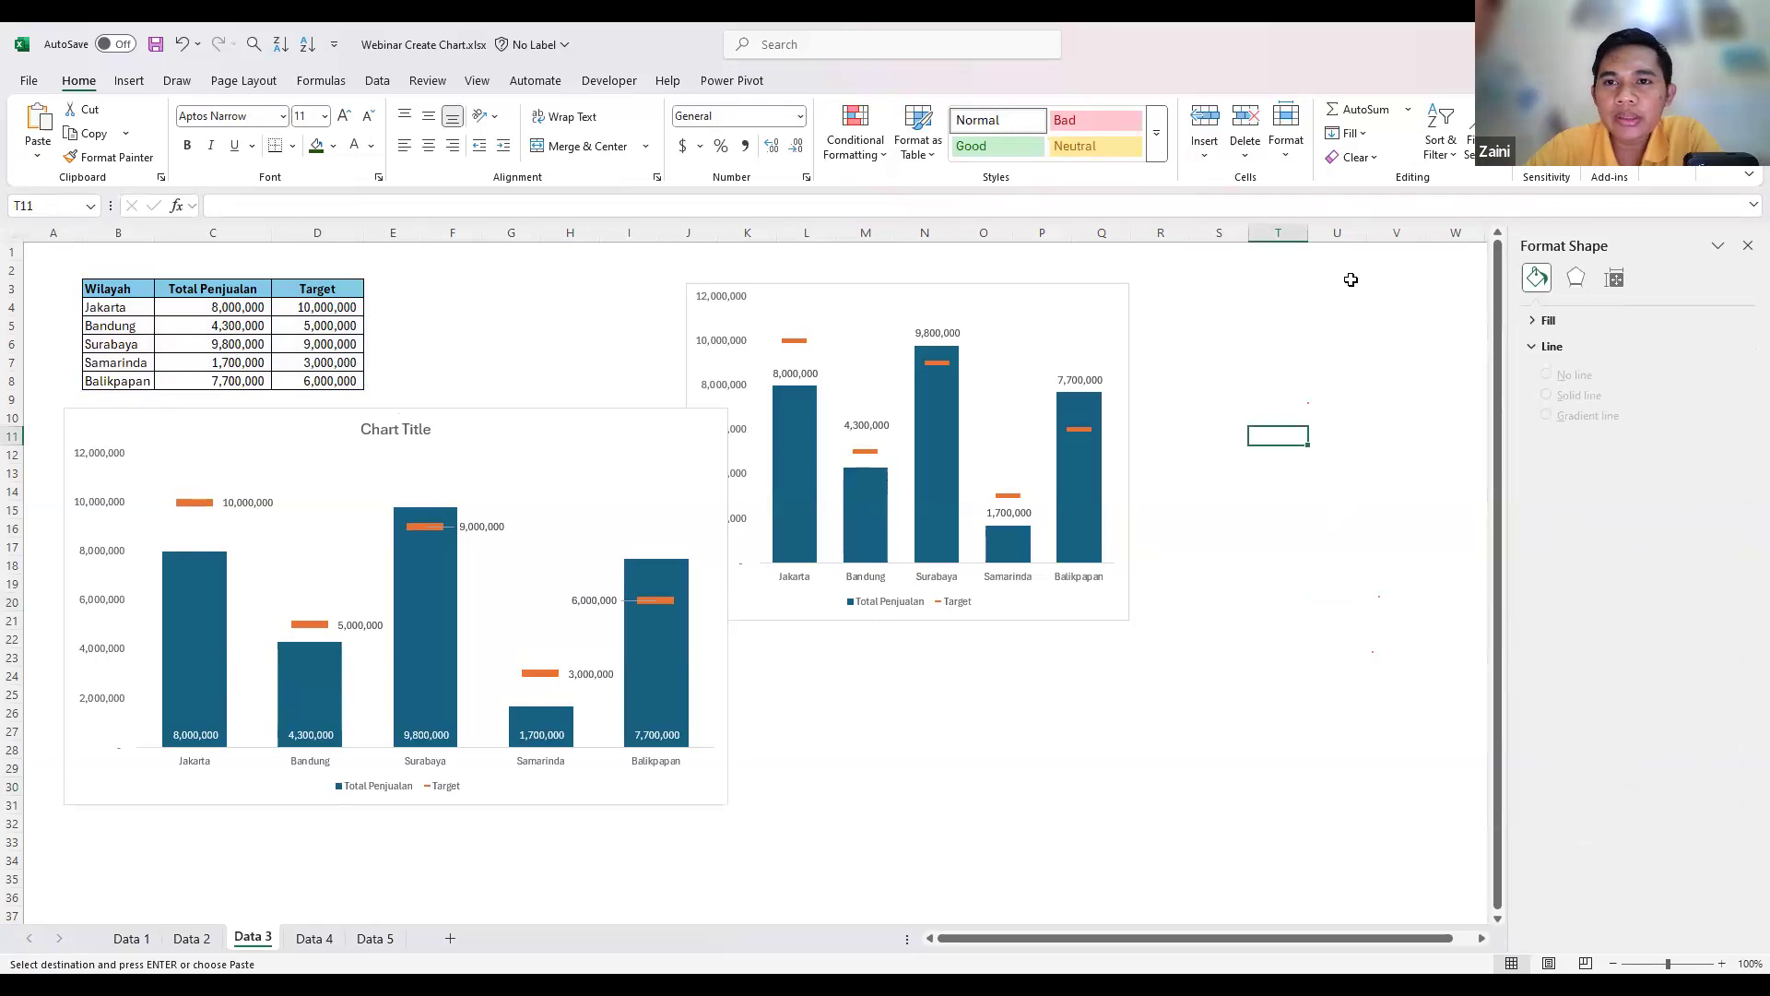
pyautogui.click(205, 931)
pyautogui.click(205, 943)
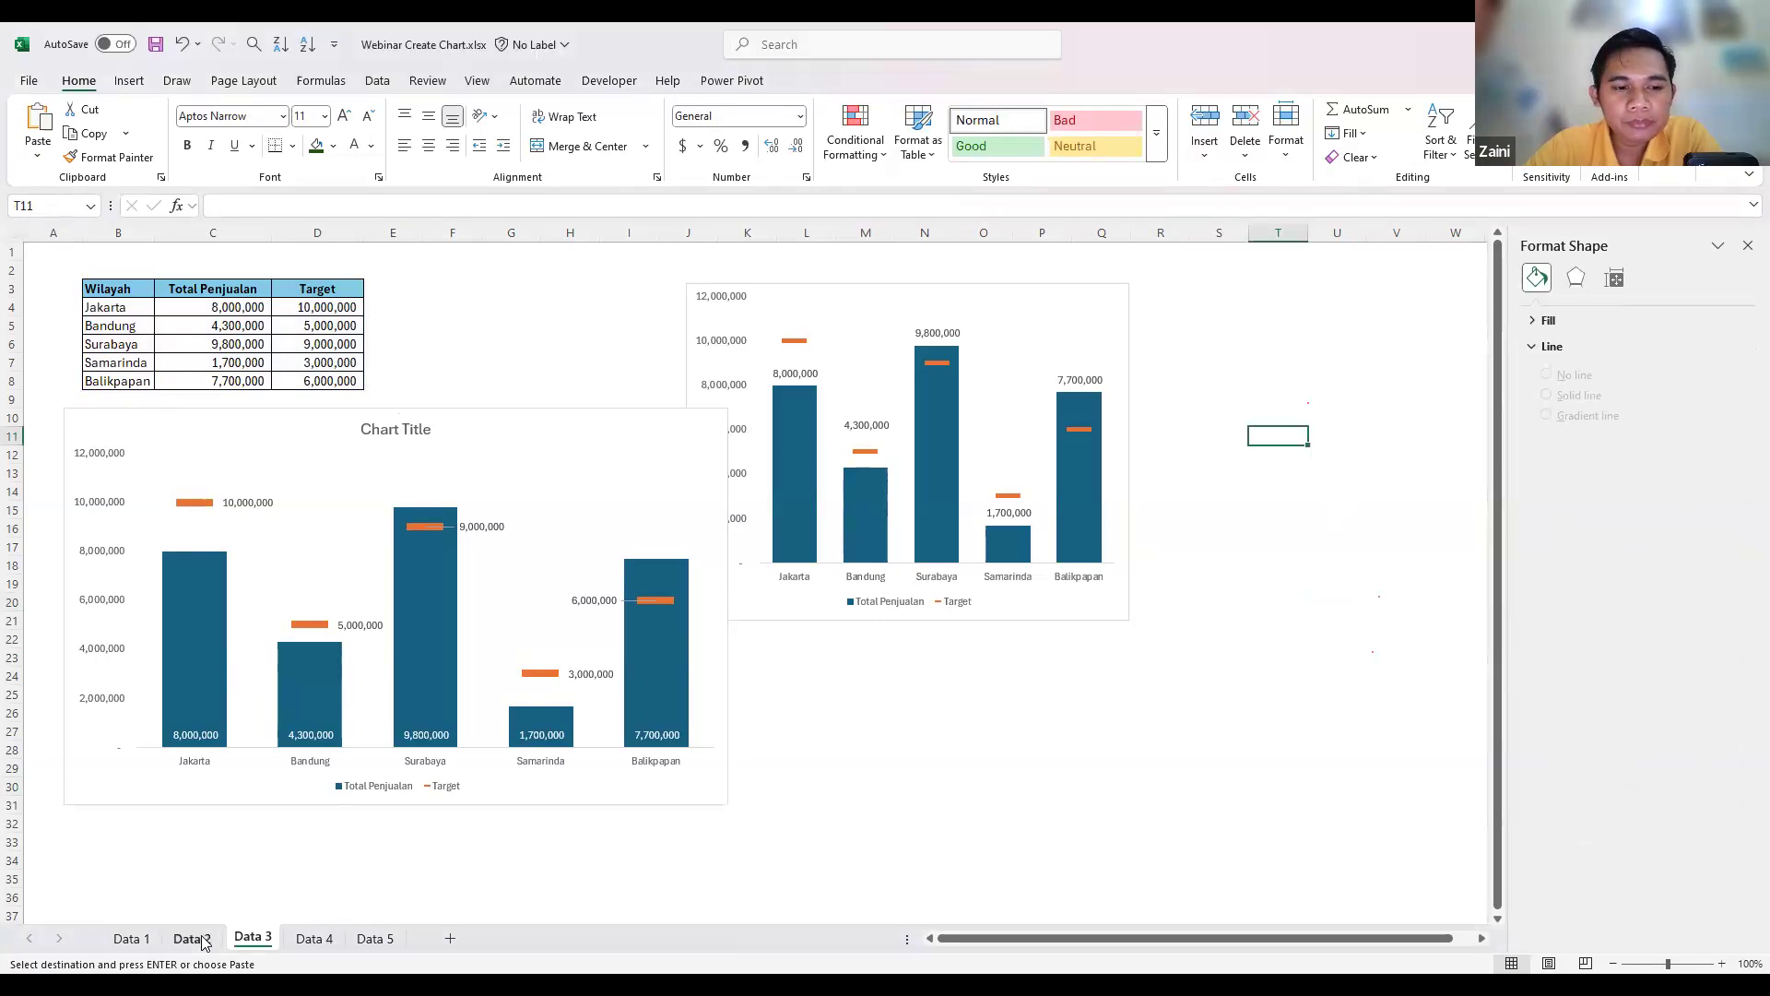
pyautogui.click(202, 939)
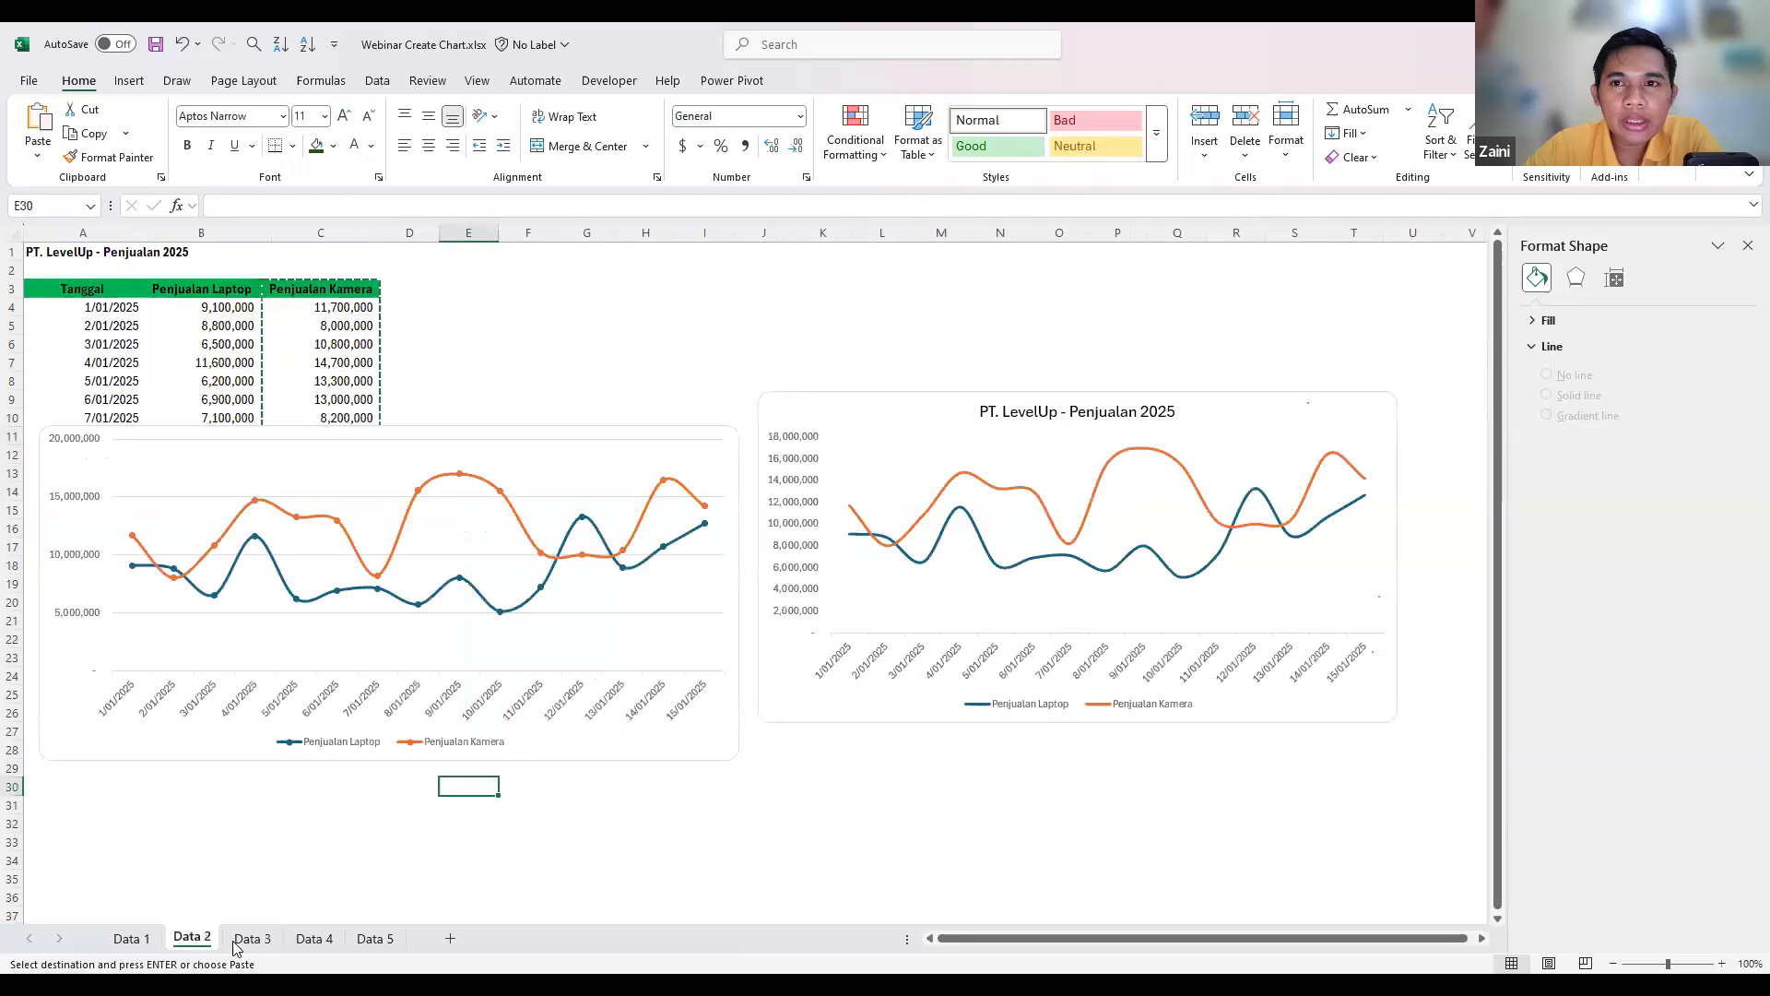
pyautogui.click(253, 938)
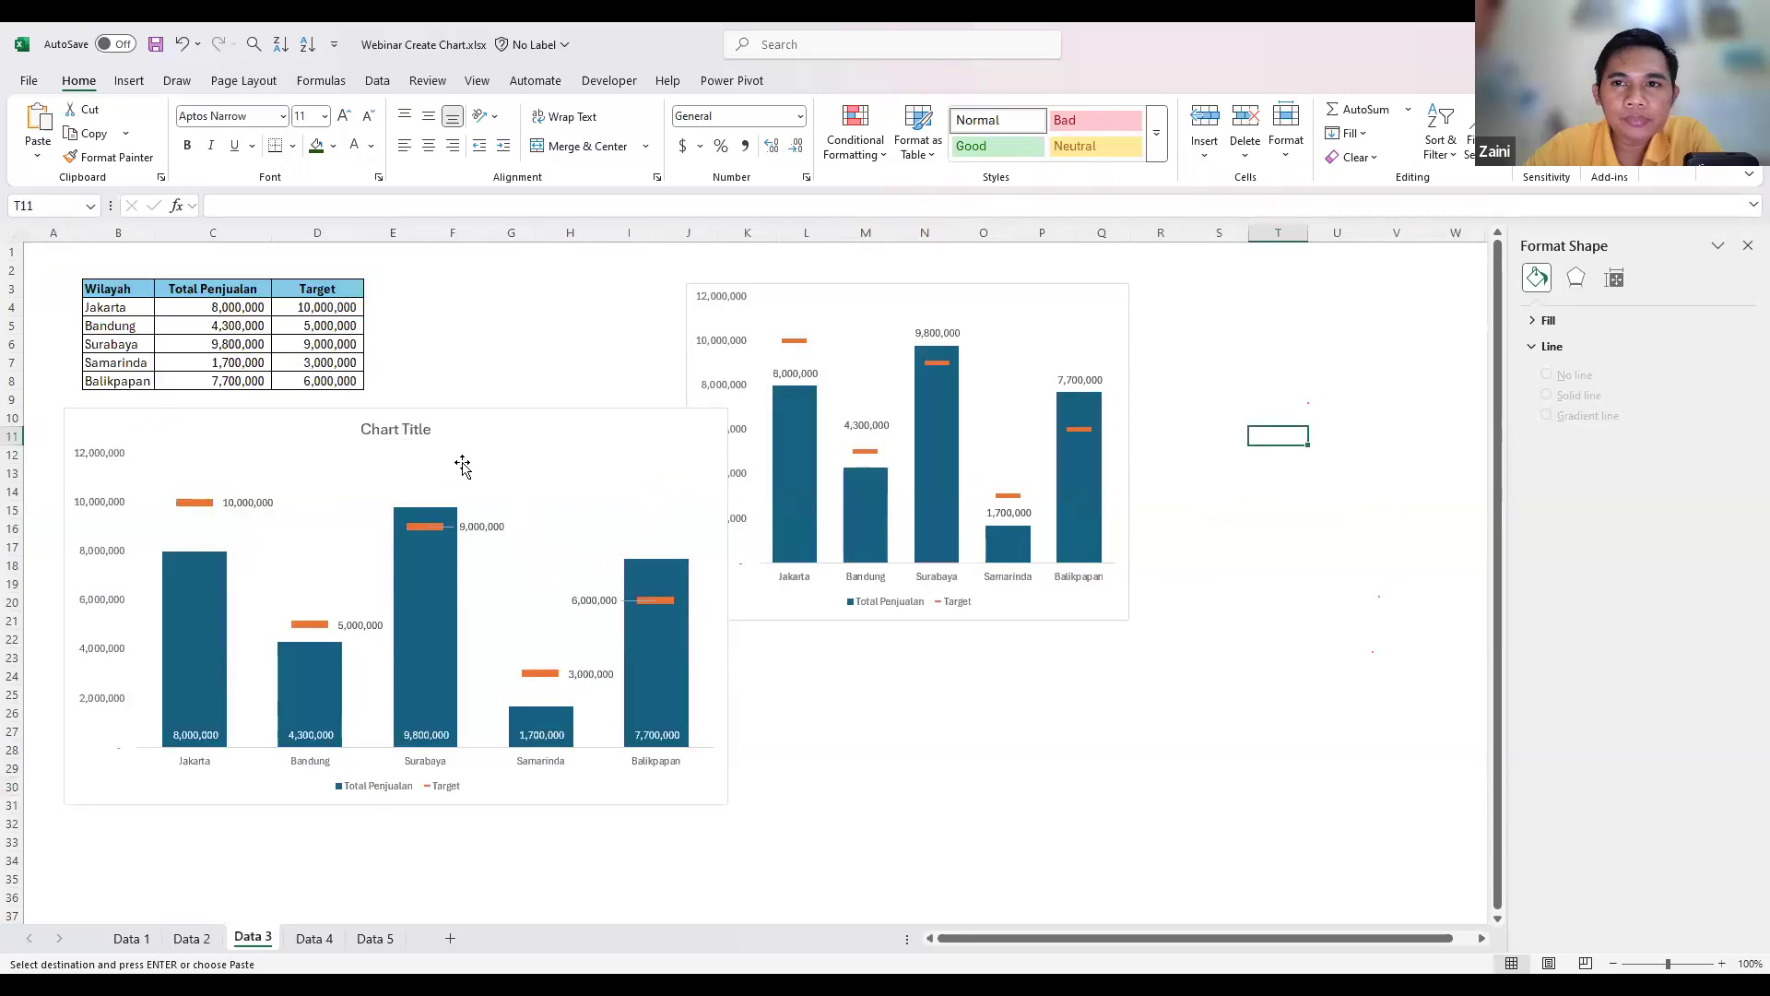
pyautogui.moveTo(431, 564)
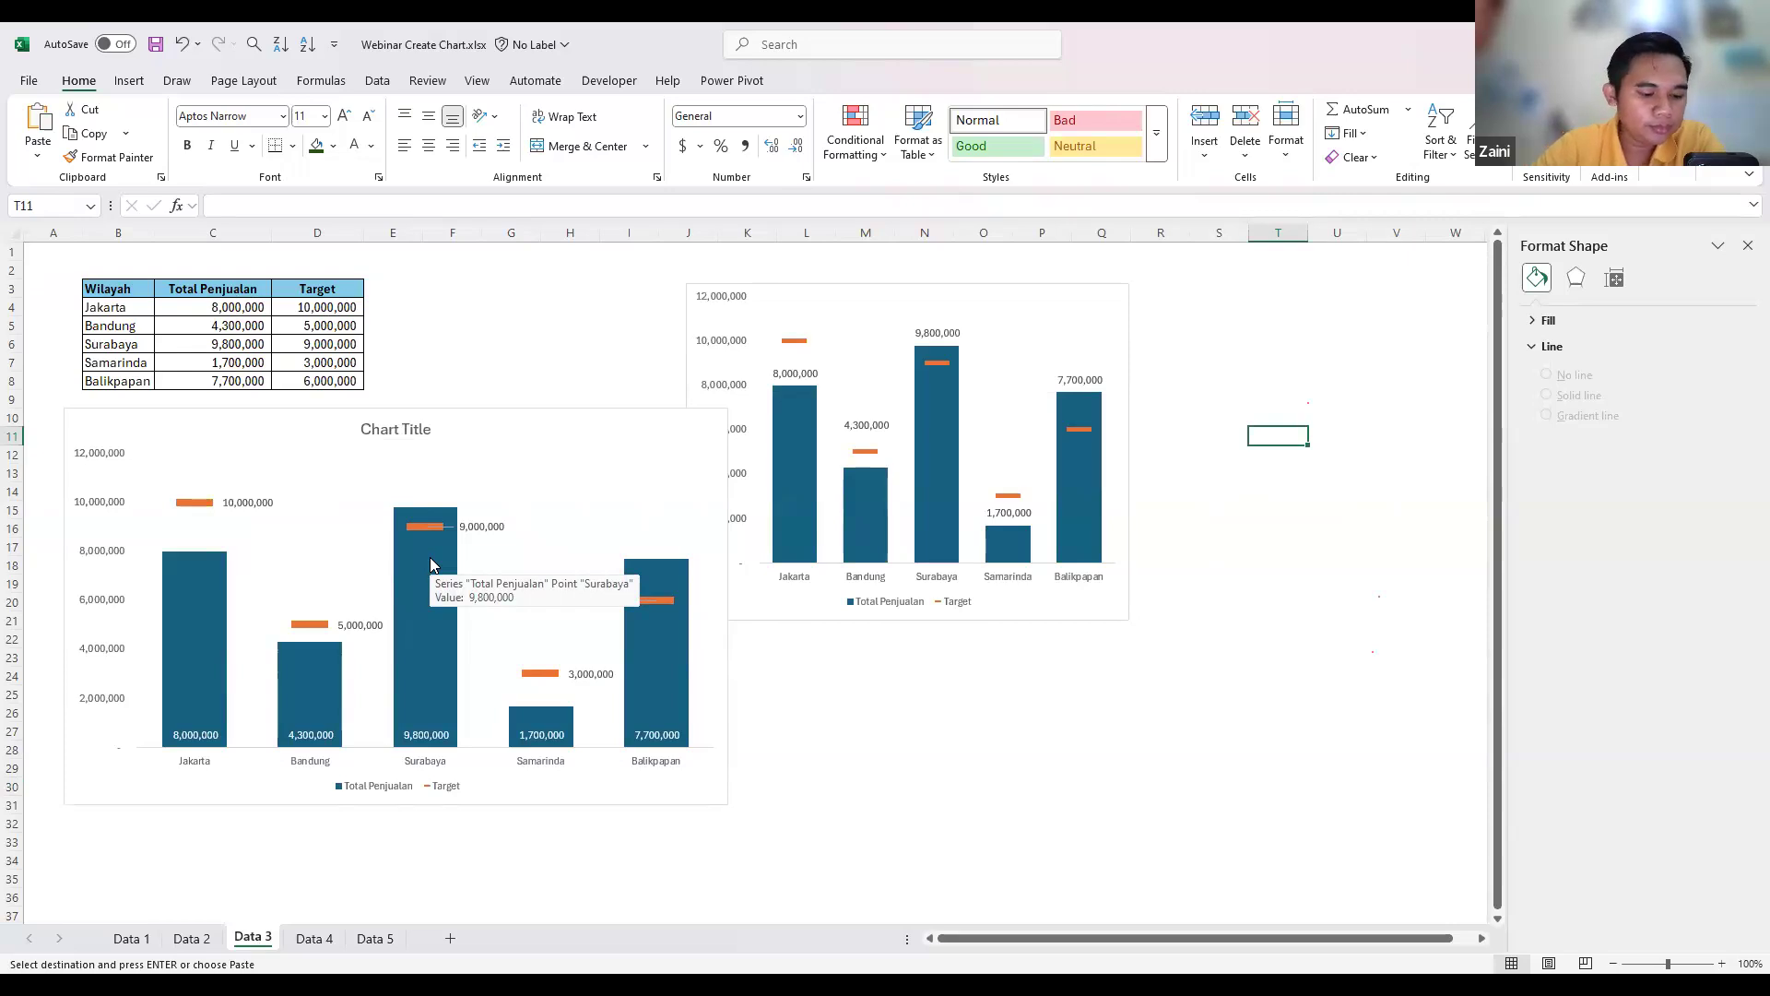
pyautogui.click(833, 712)
pyautogui.moveTo(832, 711); pyautogui.dragTo(1294, 380)
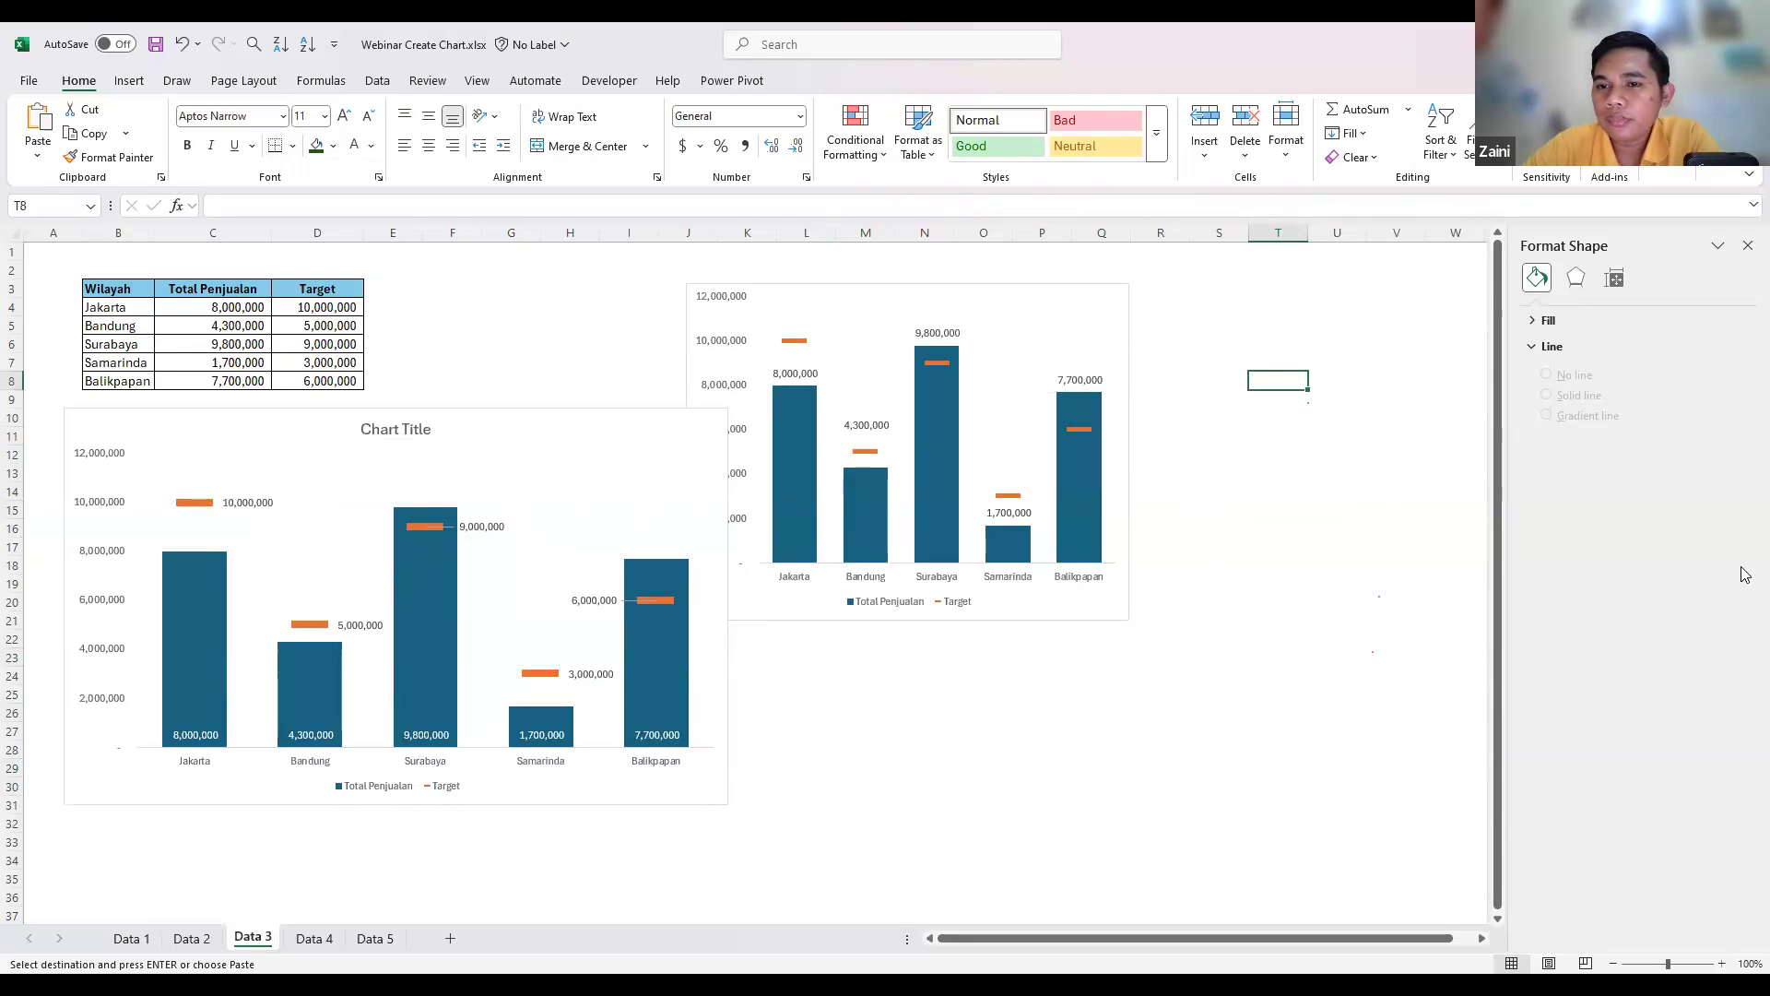
pyautogui.click(1199, 379)
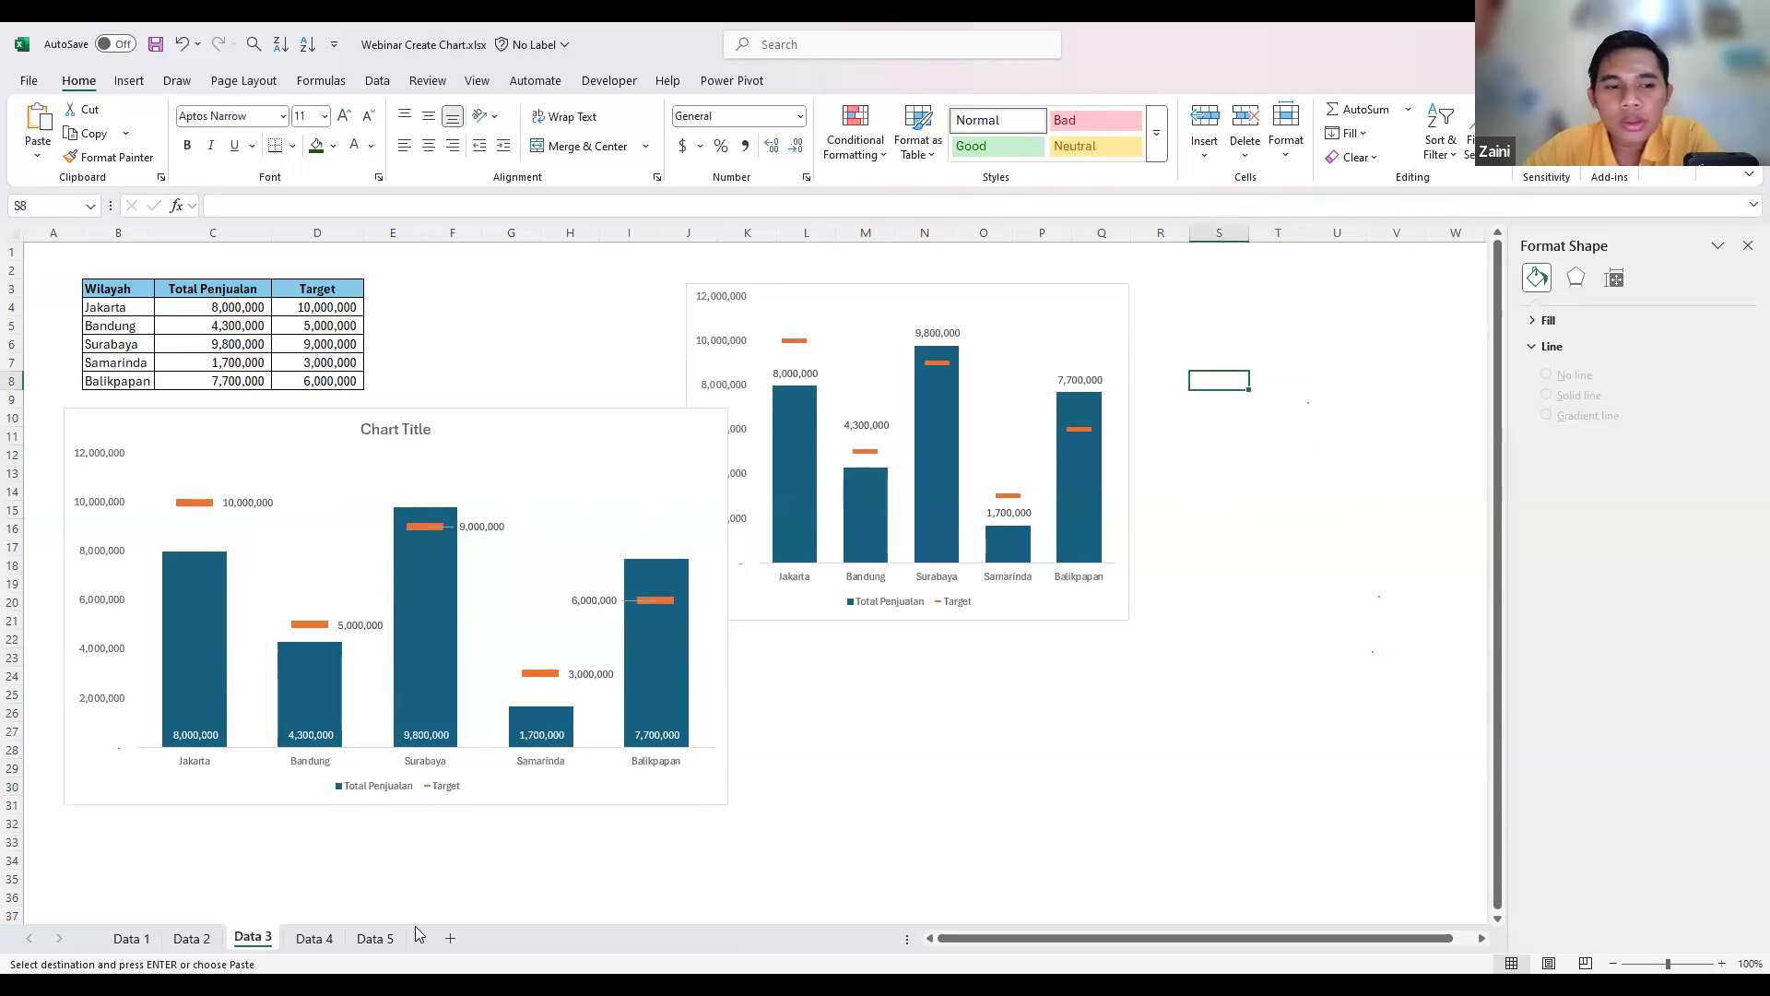
pyautogui.click(358, 863)
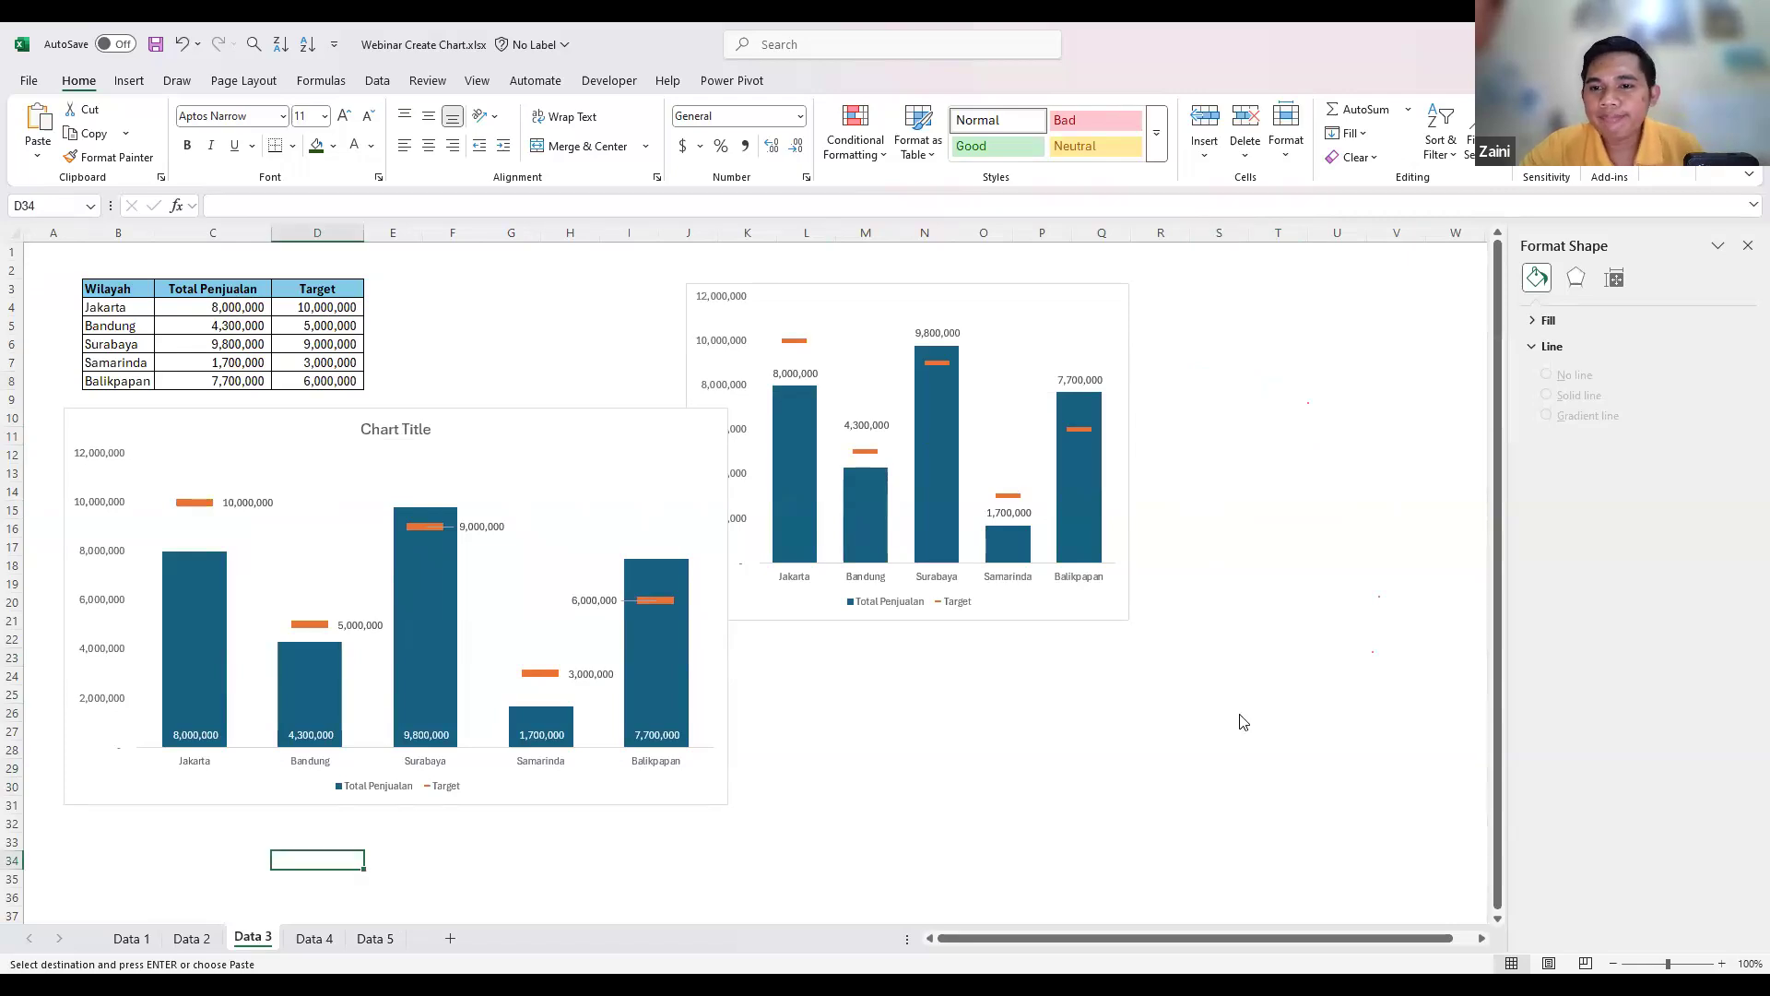
pyautogui.hotkey('alt', 'Tab')
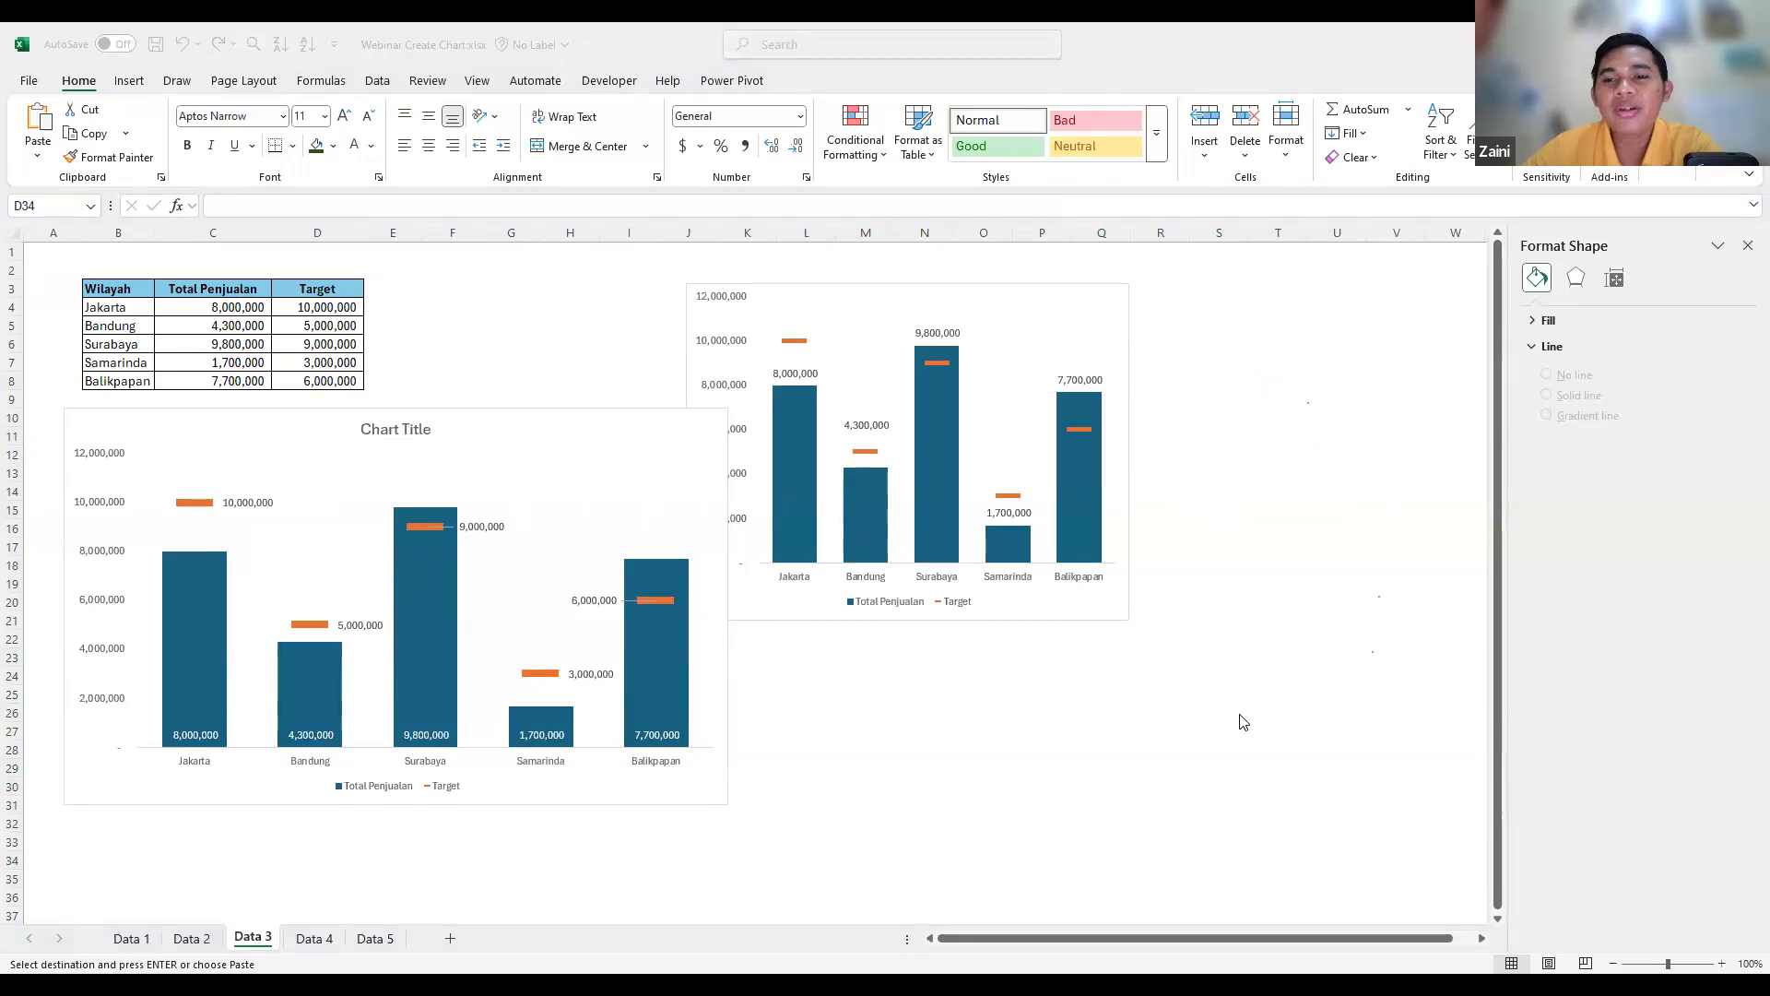
pyautogui.hotkey('alt', 'Tab')
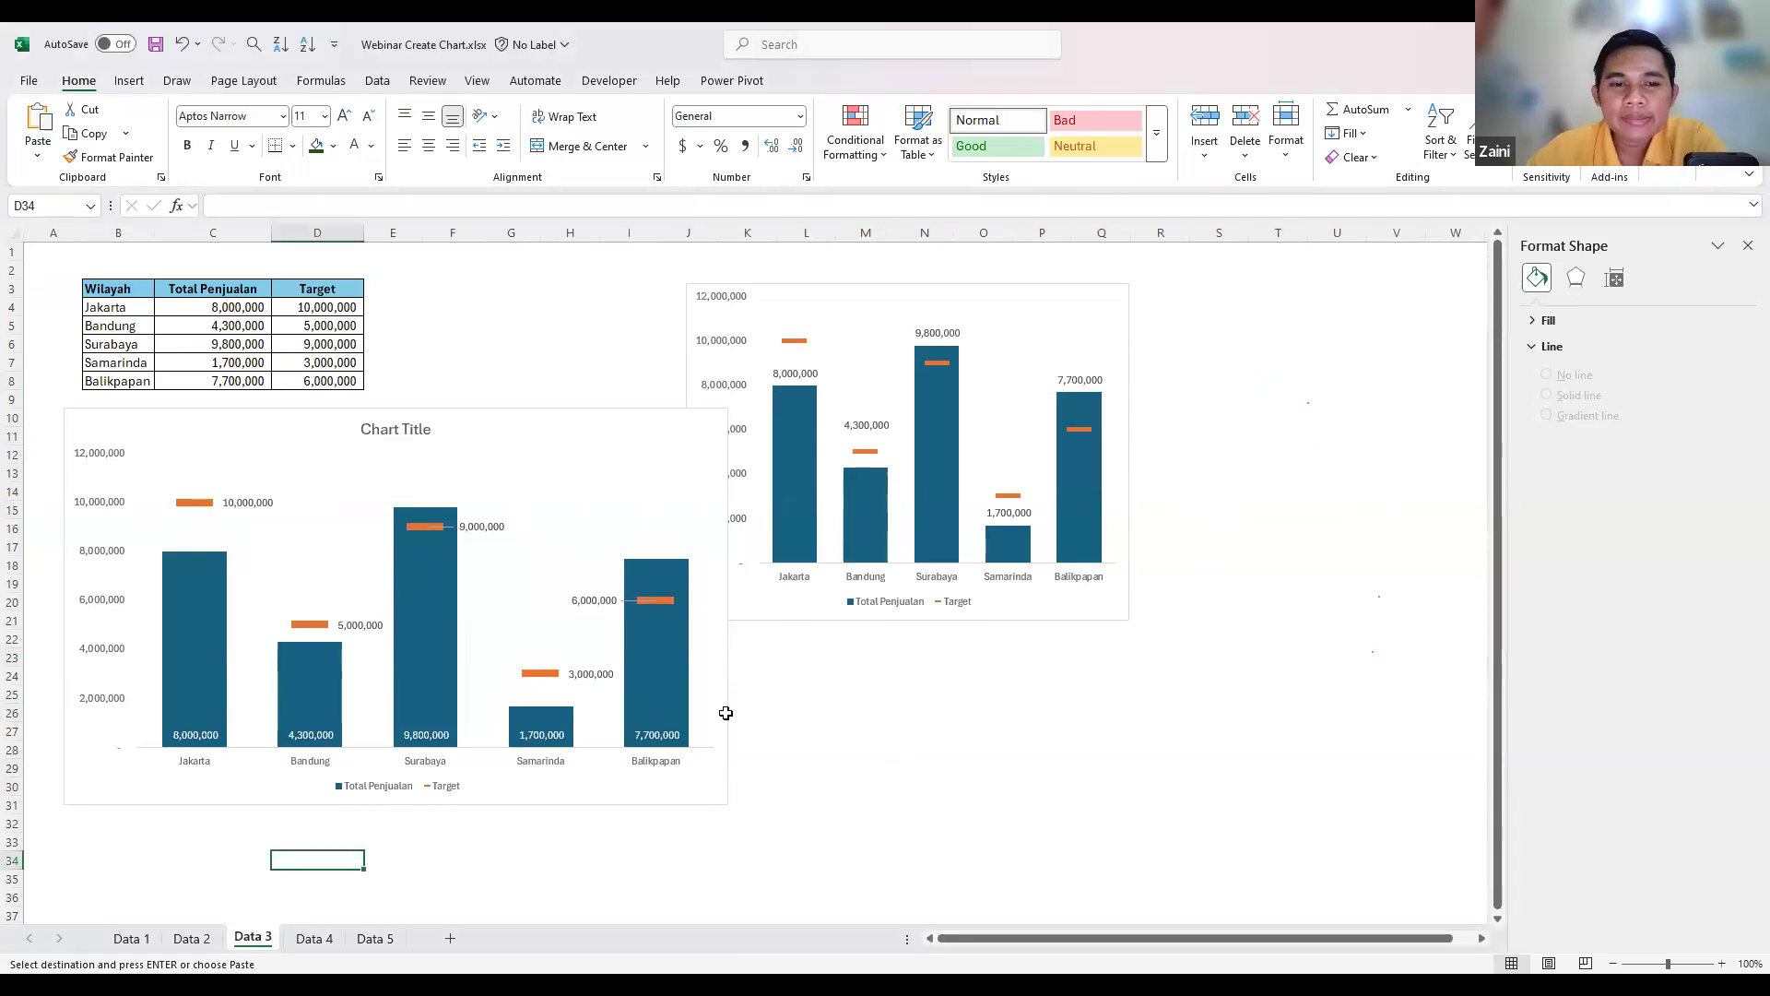
pyautogui.click(655, 673)
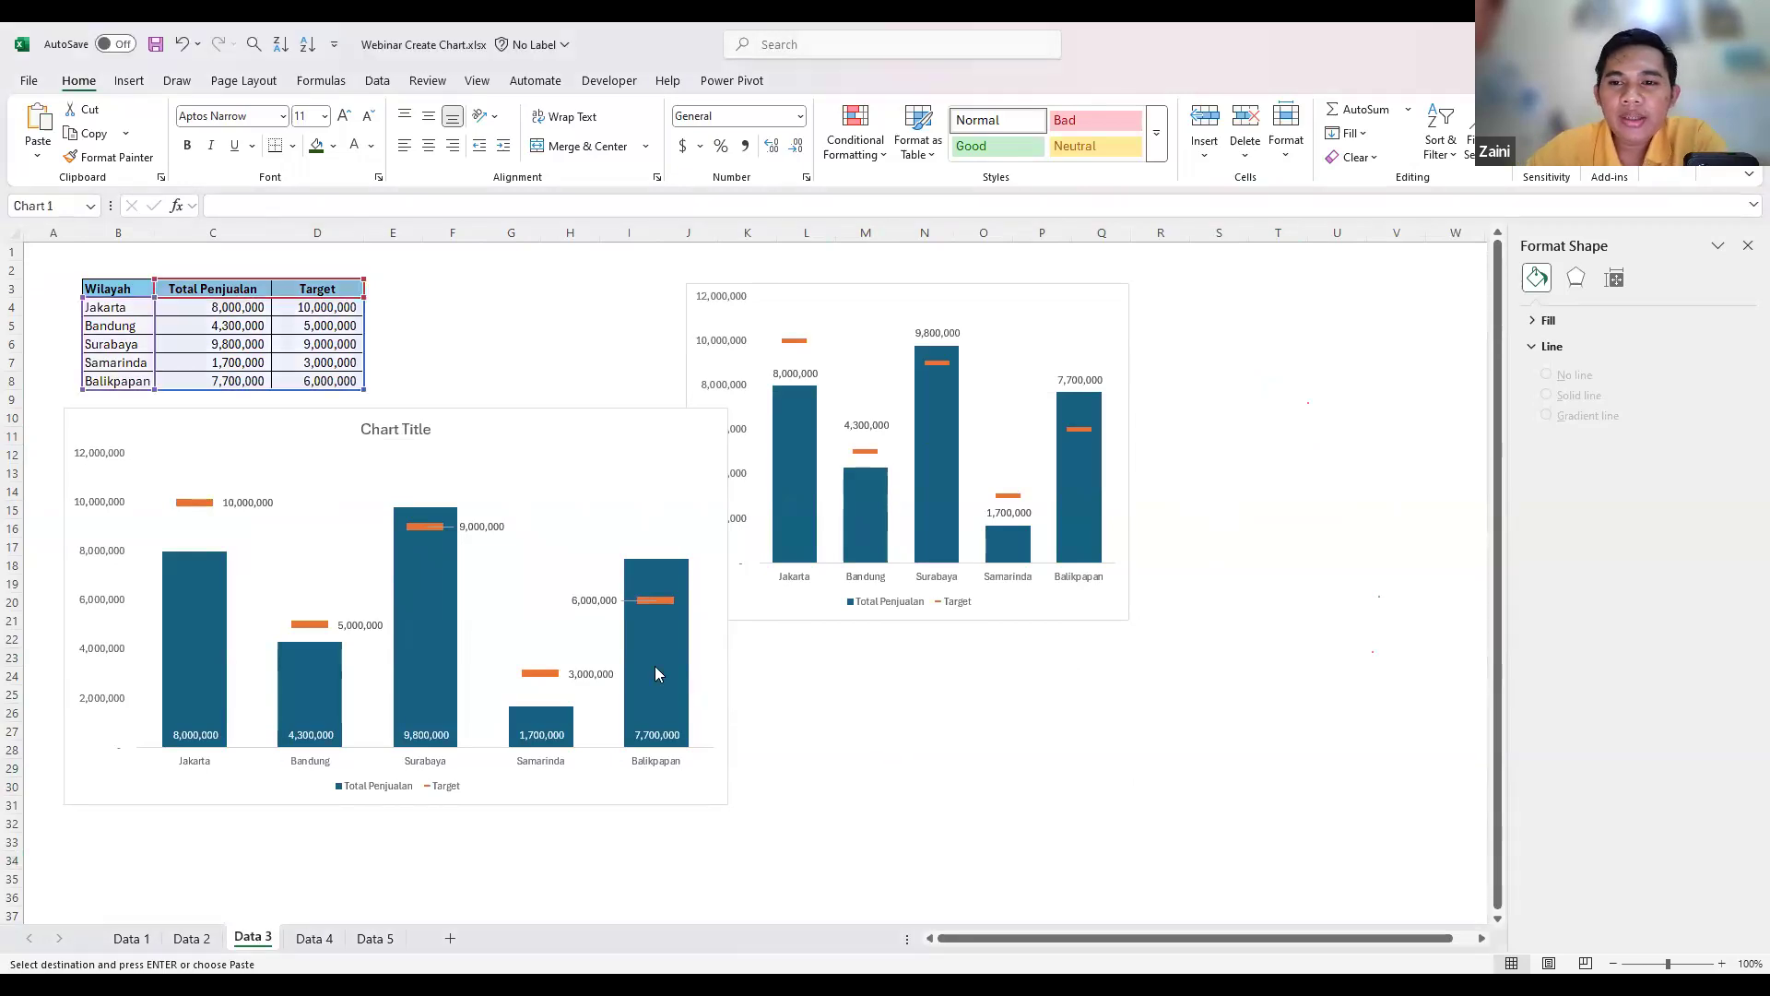
pyautogui.click(656, 668)
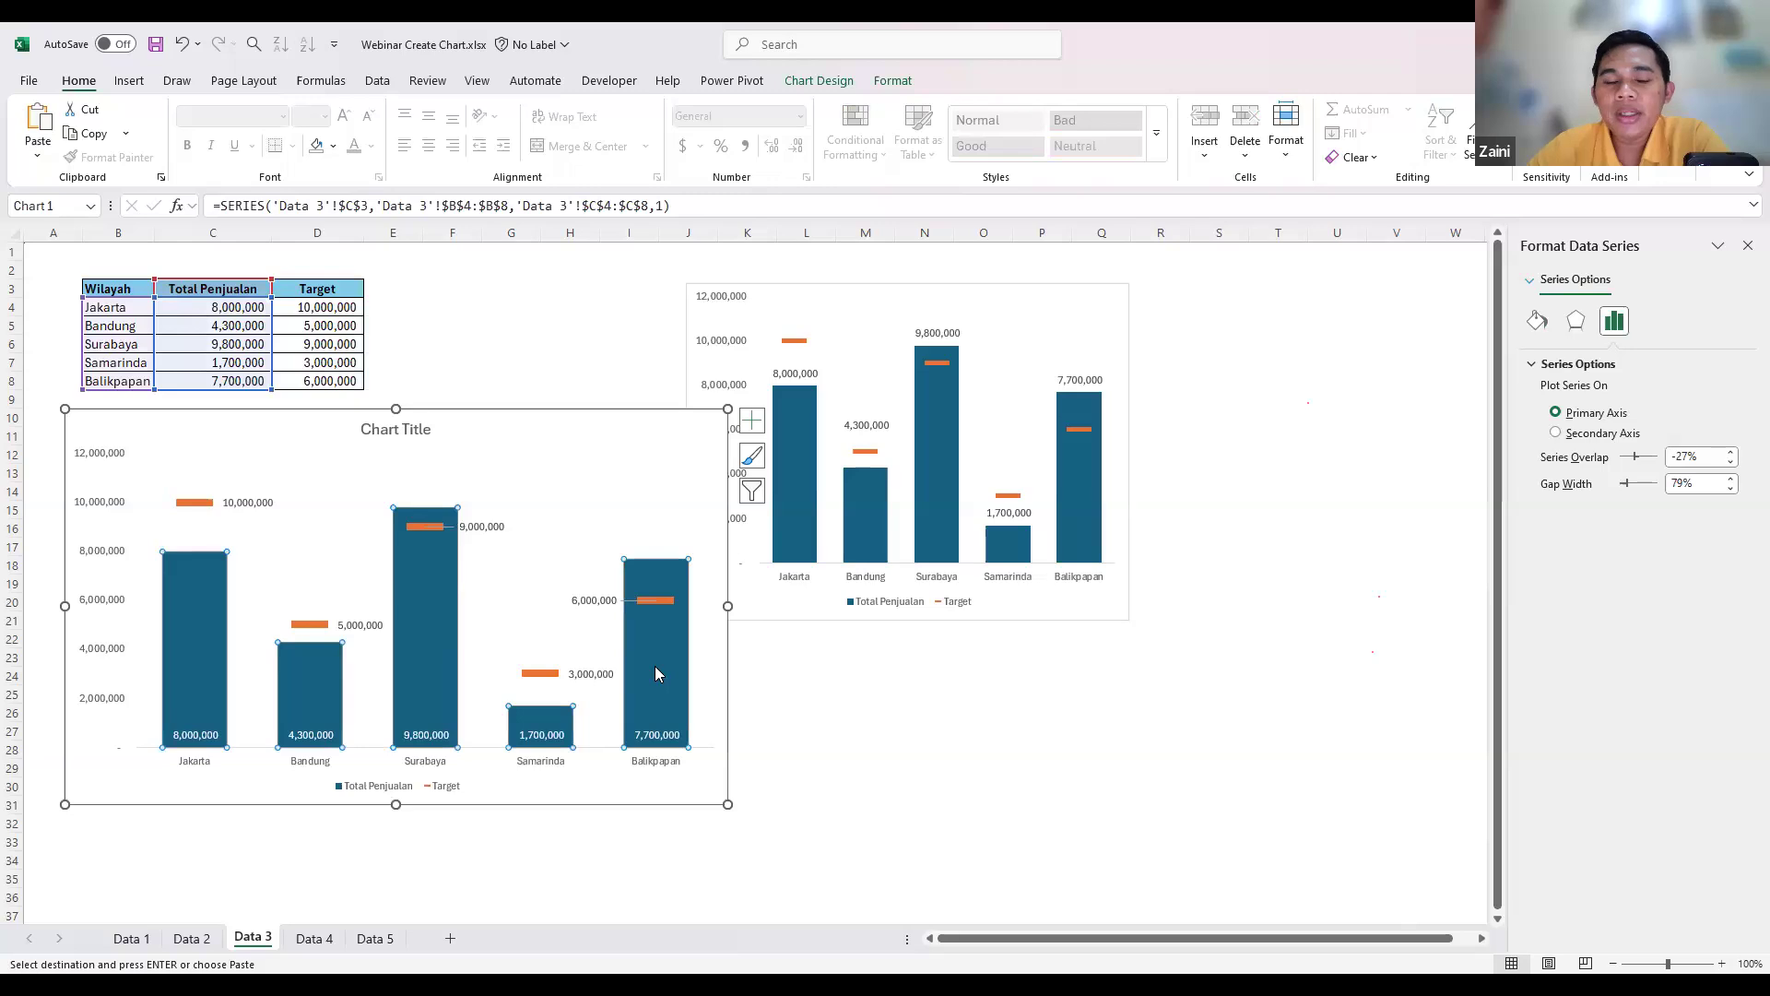
pyautogui.click(544, 323)
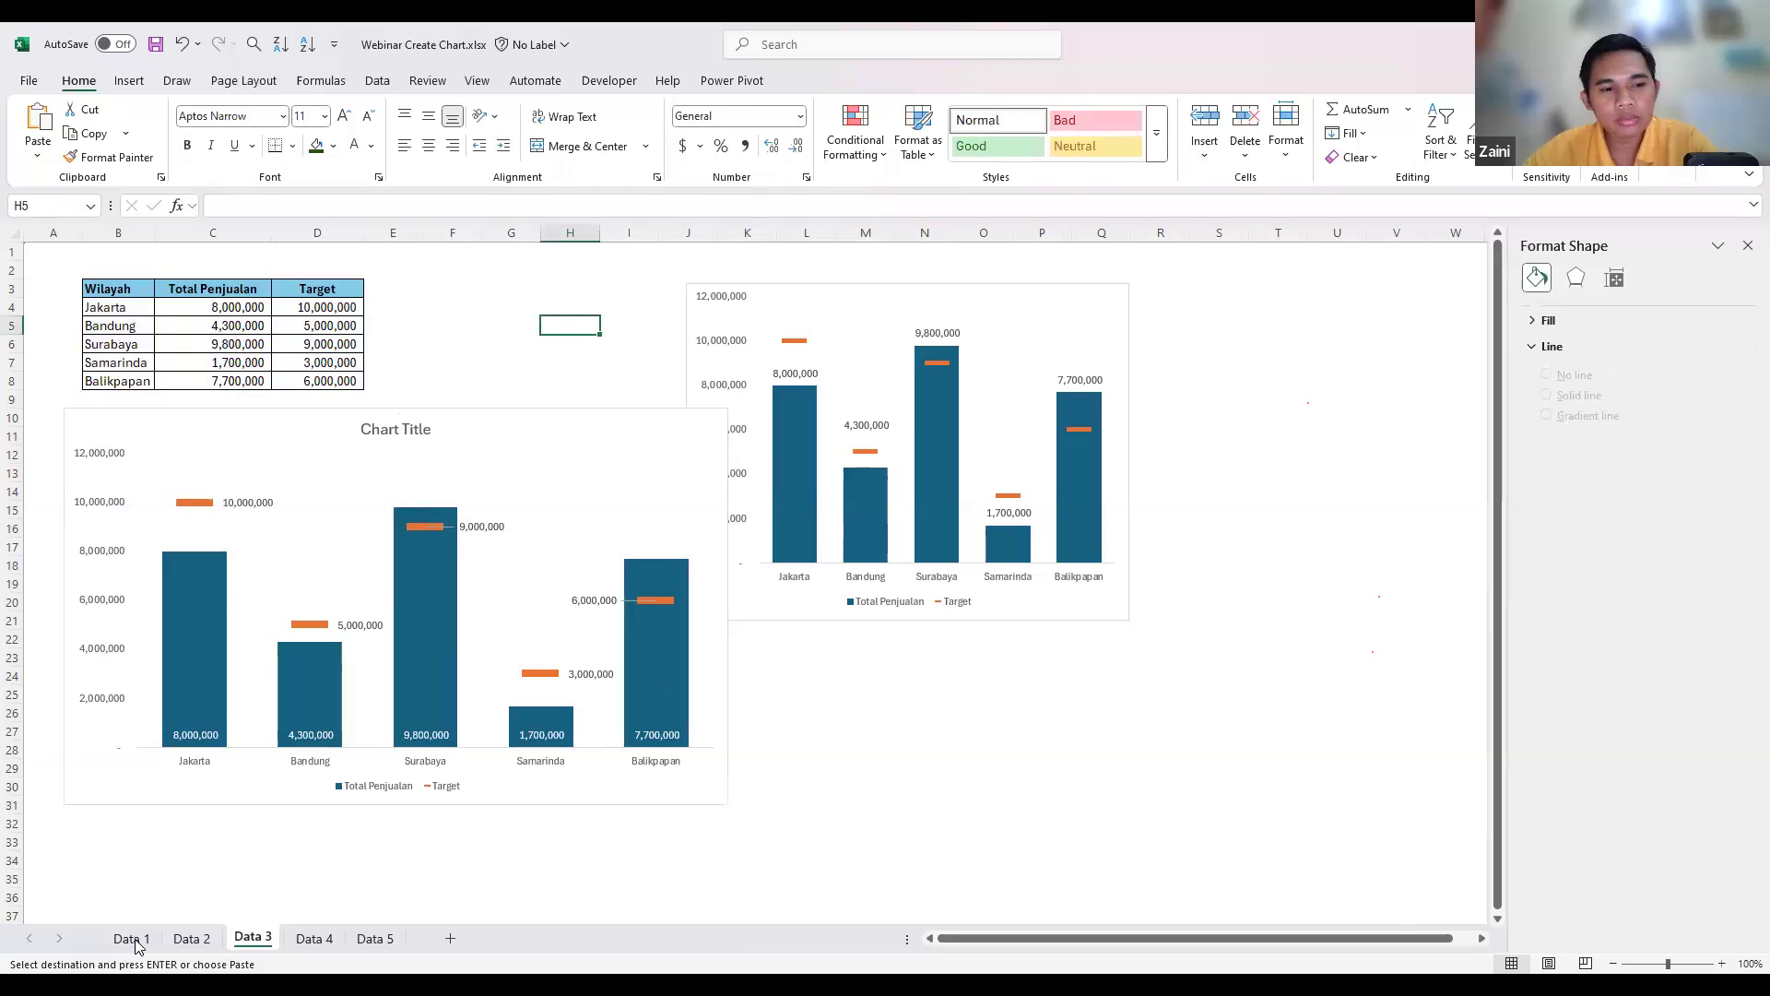
# - Review the finished charts on the Data 1, Data 2 and Data 3 sheets
pyautogui.click(132, 939)
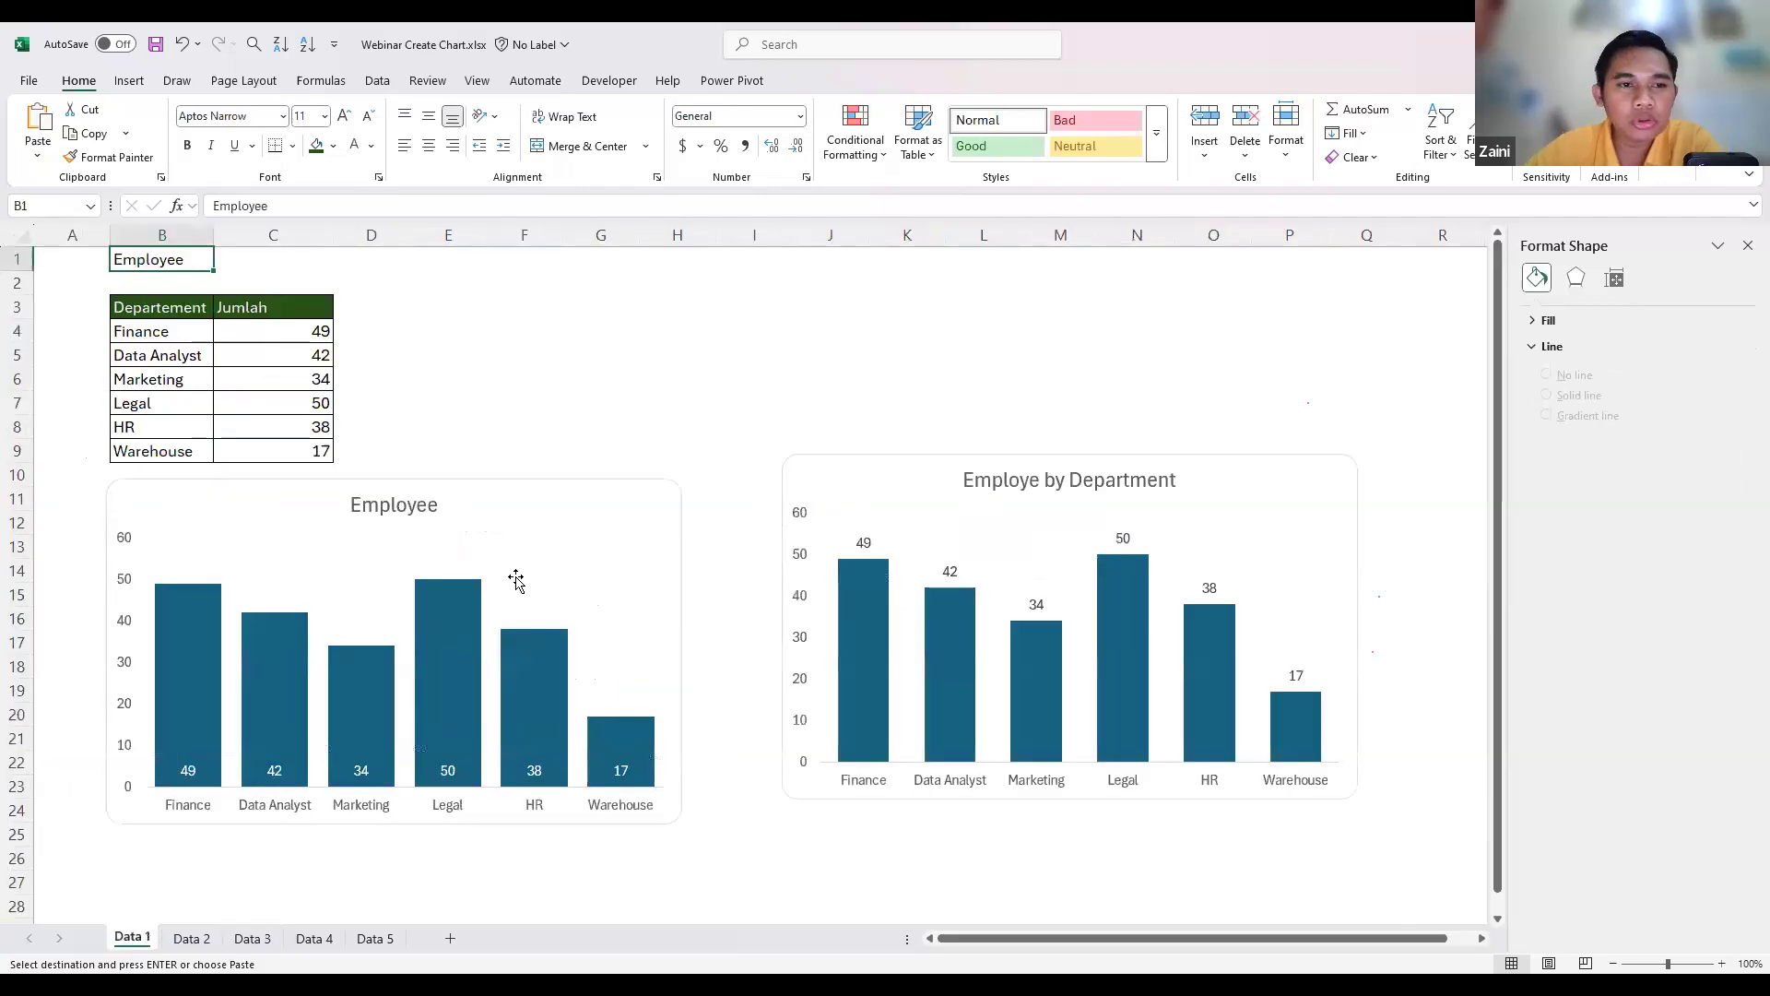
pyautogui.click(193, 939)
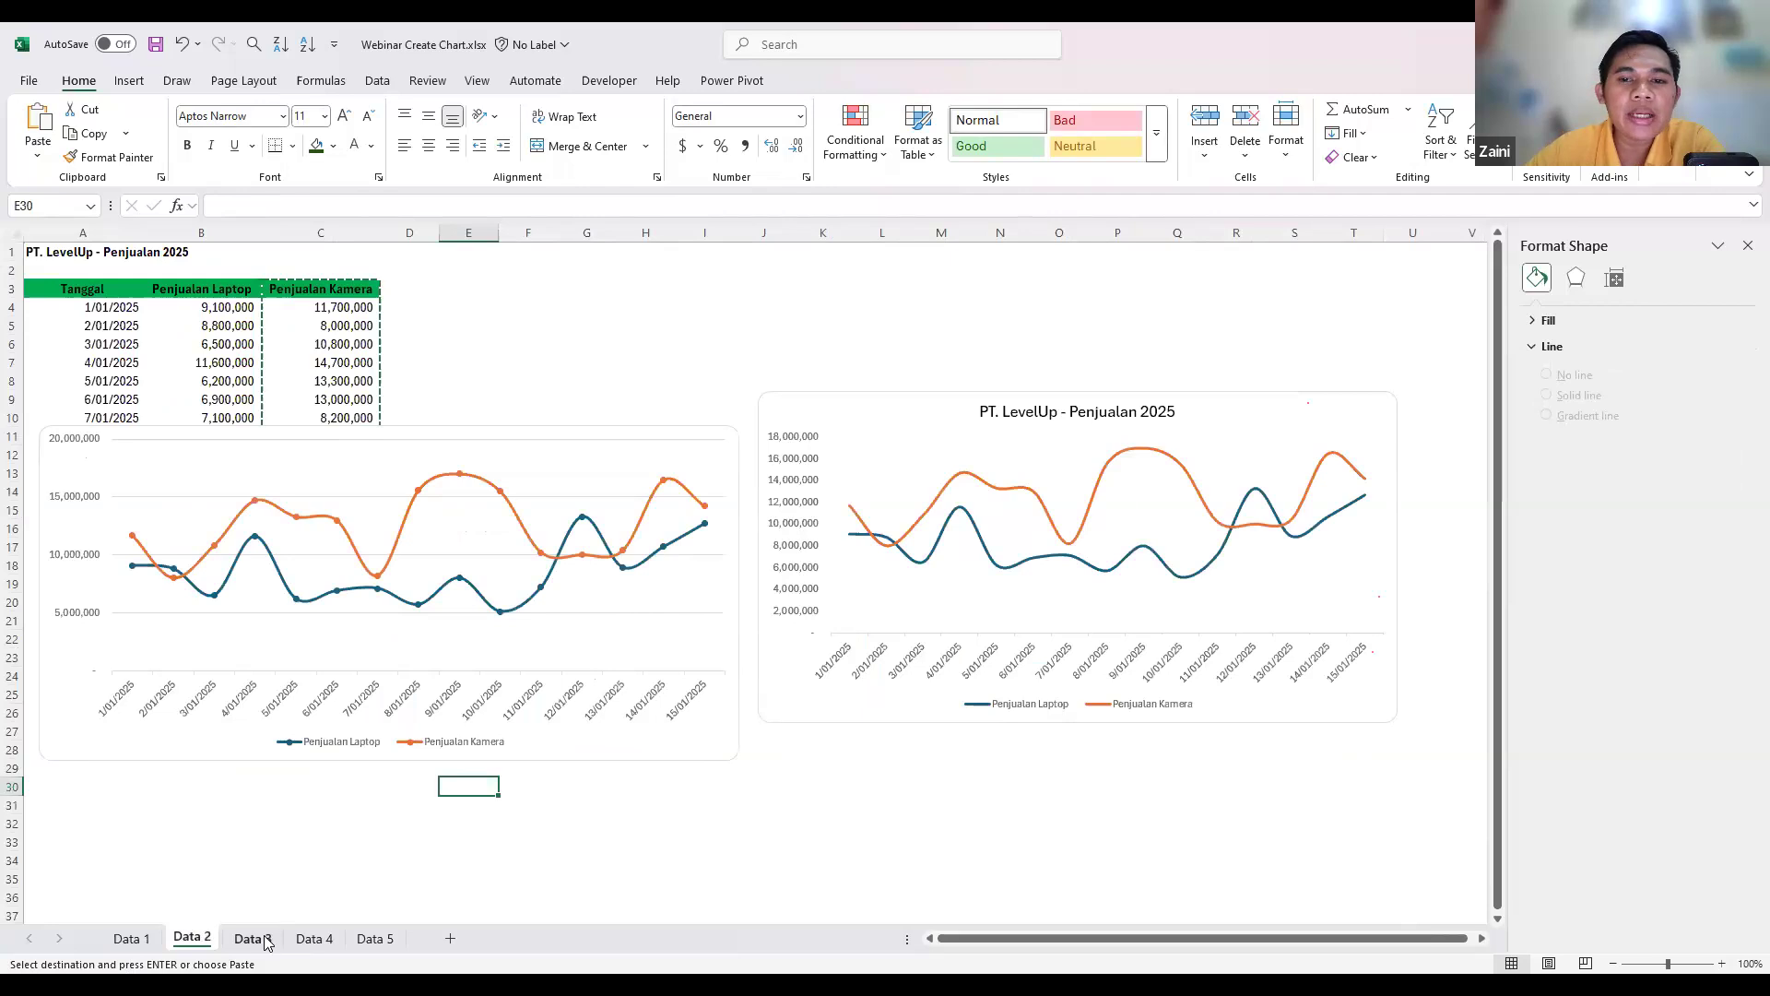
pyautogui.click(252, 939)
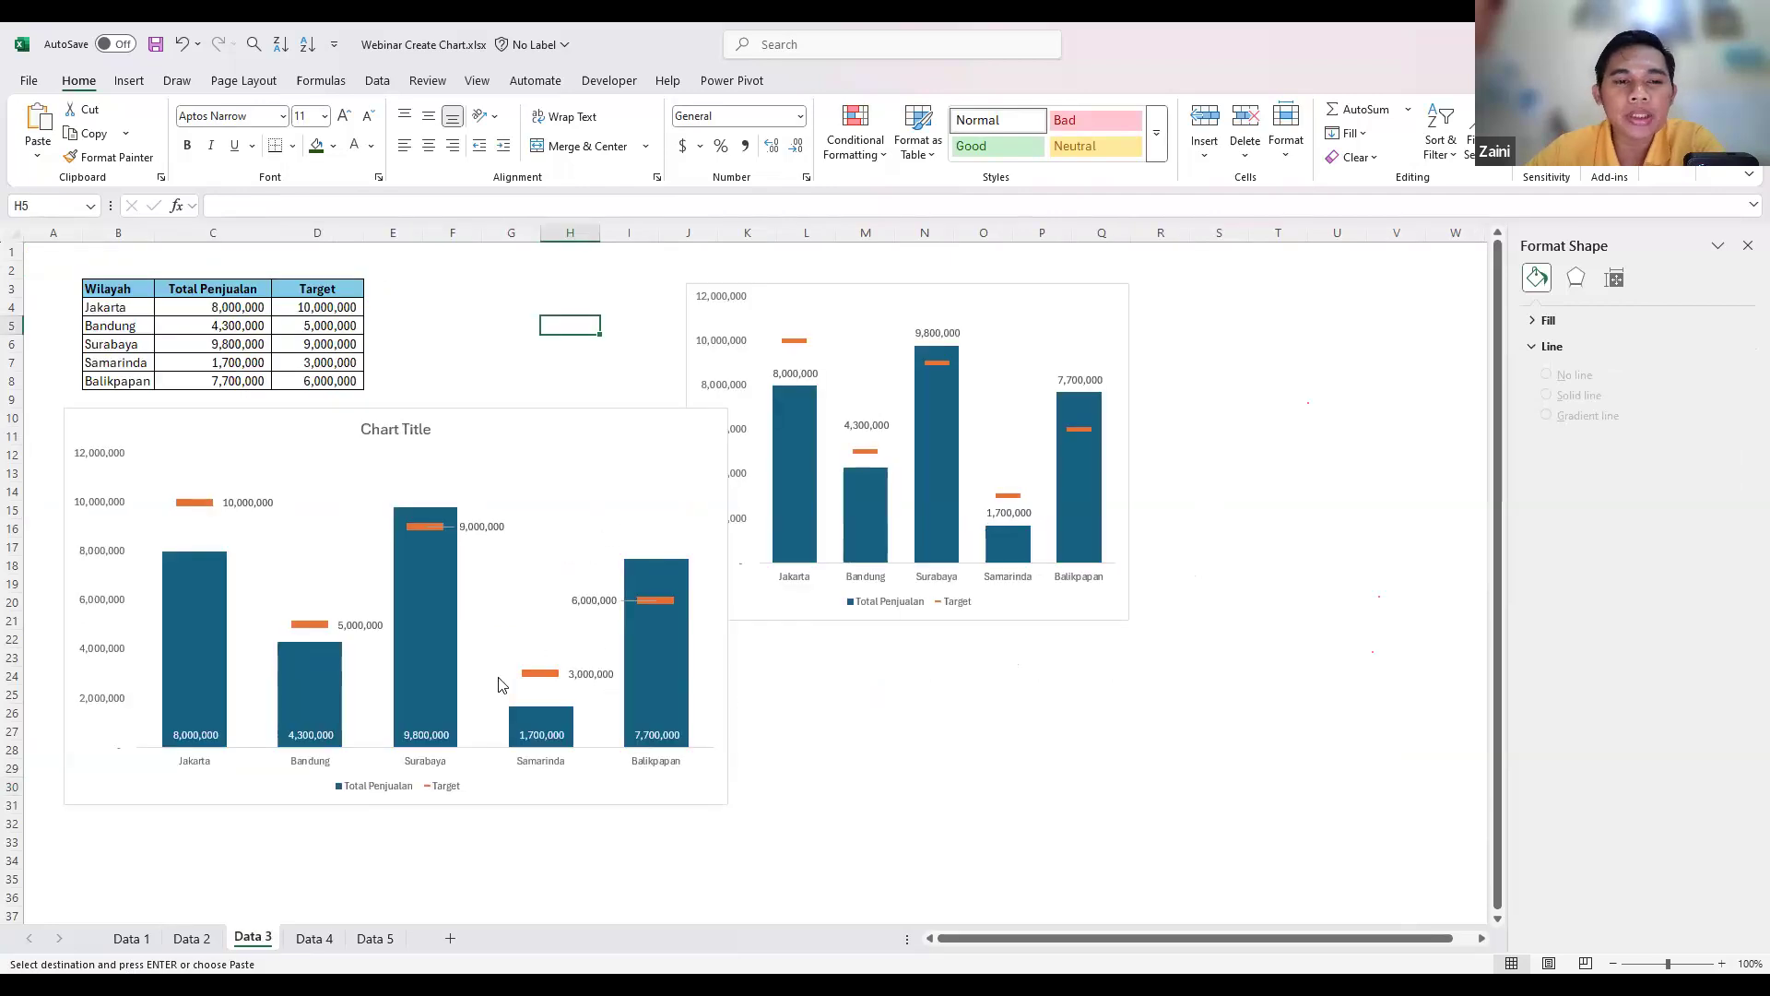
pyautogui.click(806, 765)
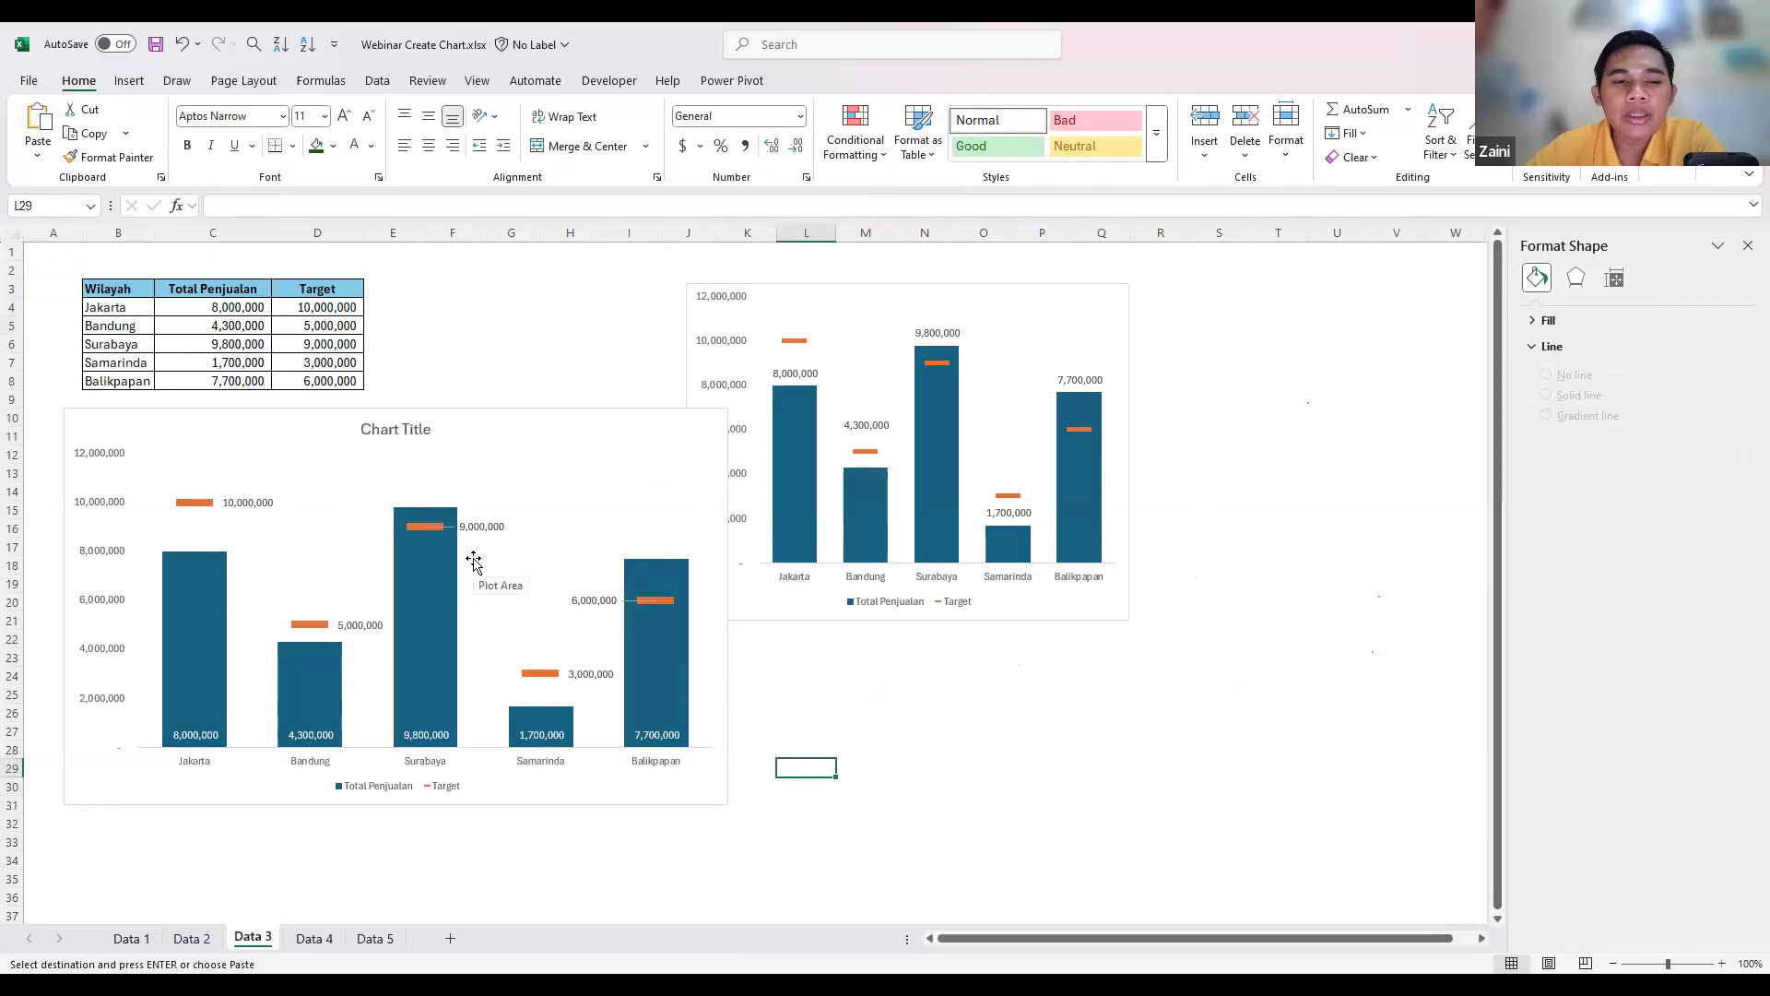
pyautogui.click(842, 734)
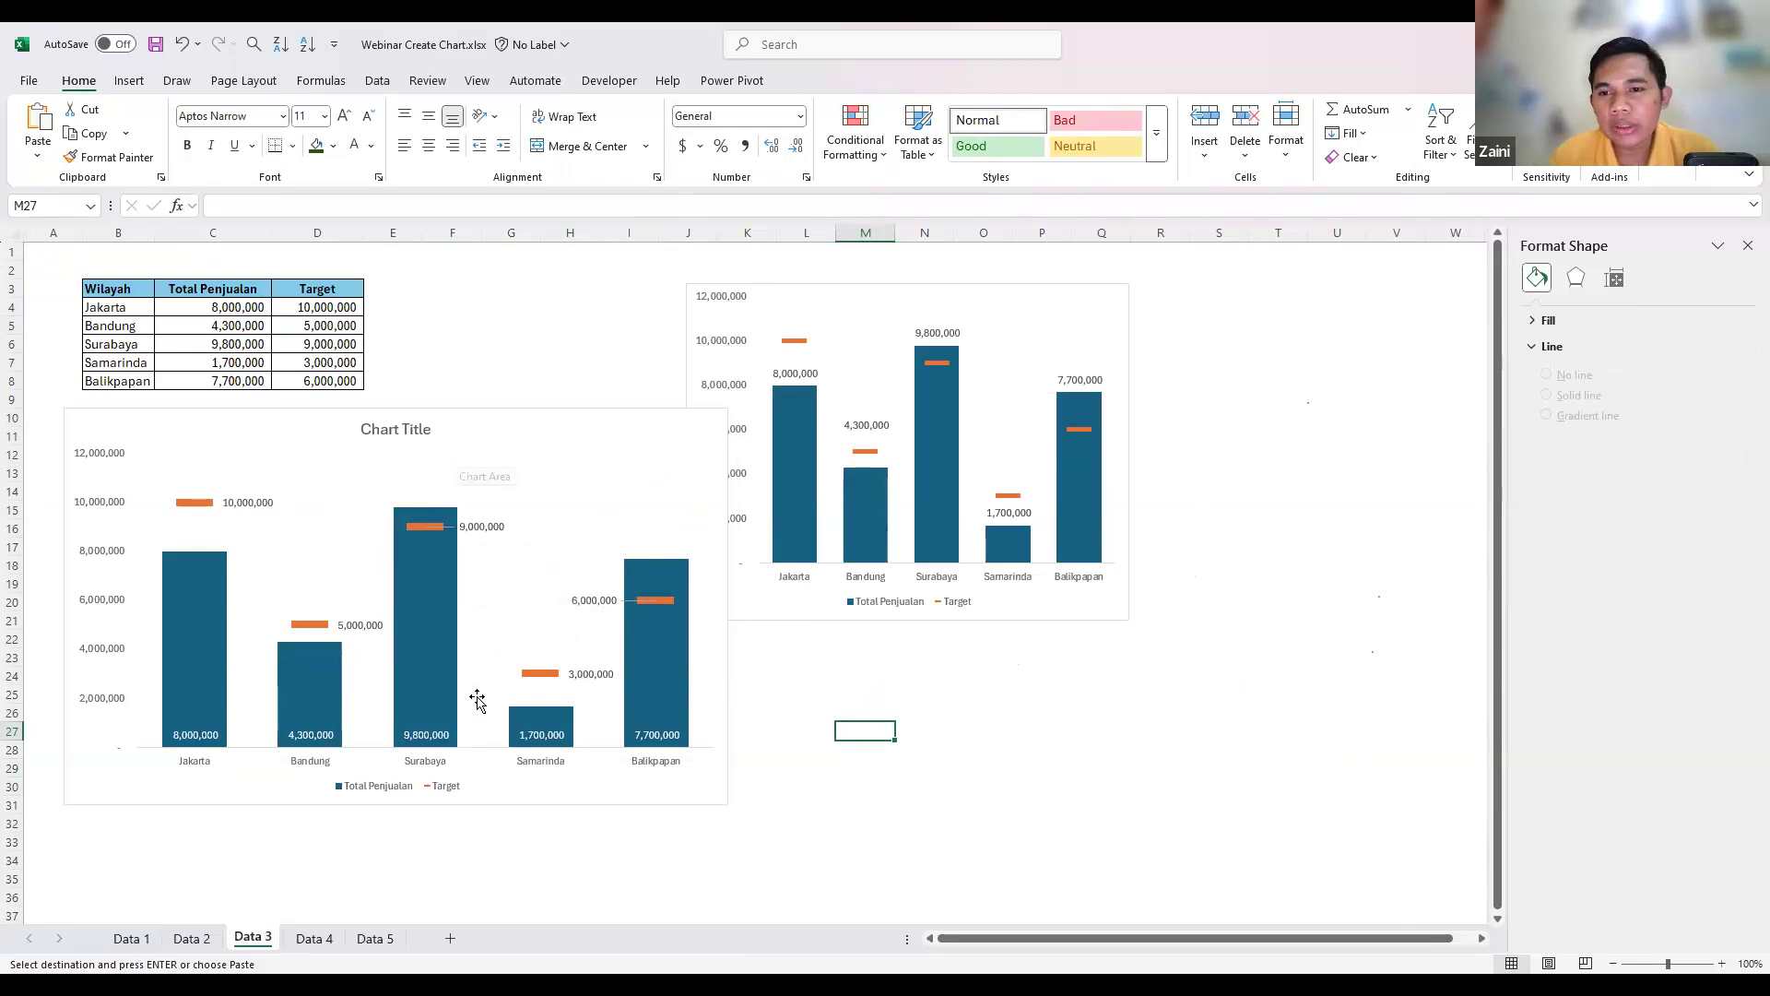
# - On the Data 4 sheet, move the coin stack picture down and to the right, away from the chart
pyautogui.click(314, 938)
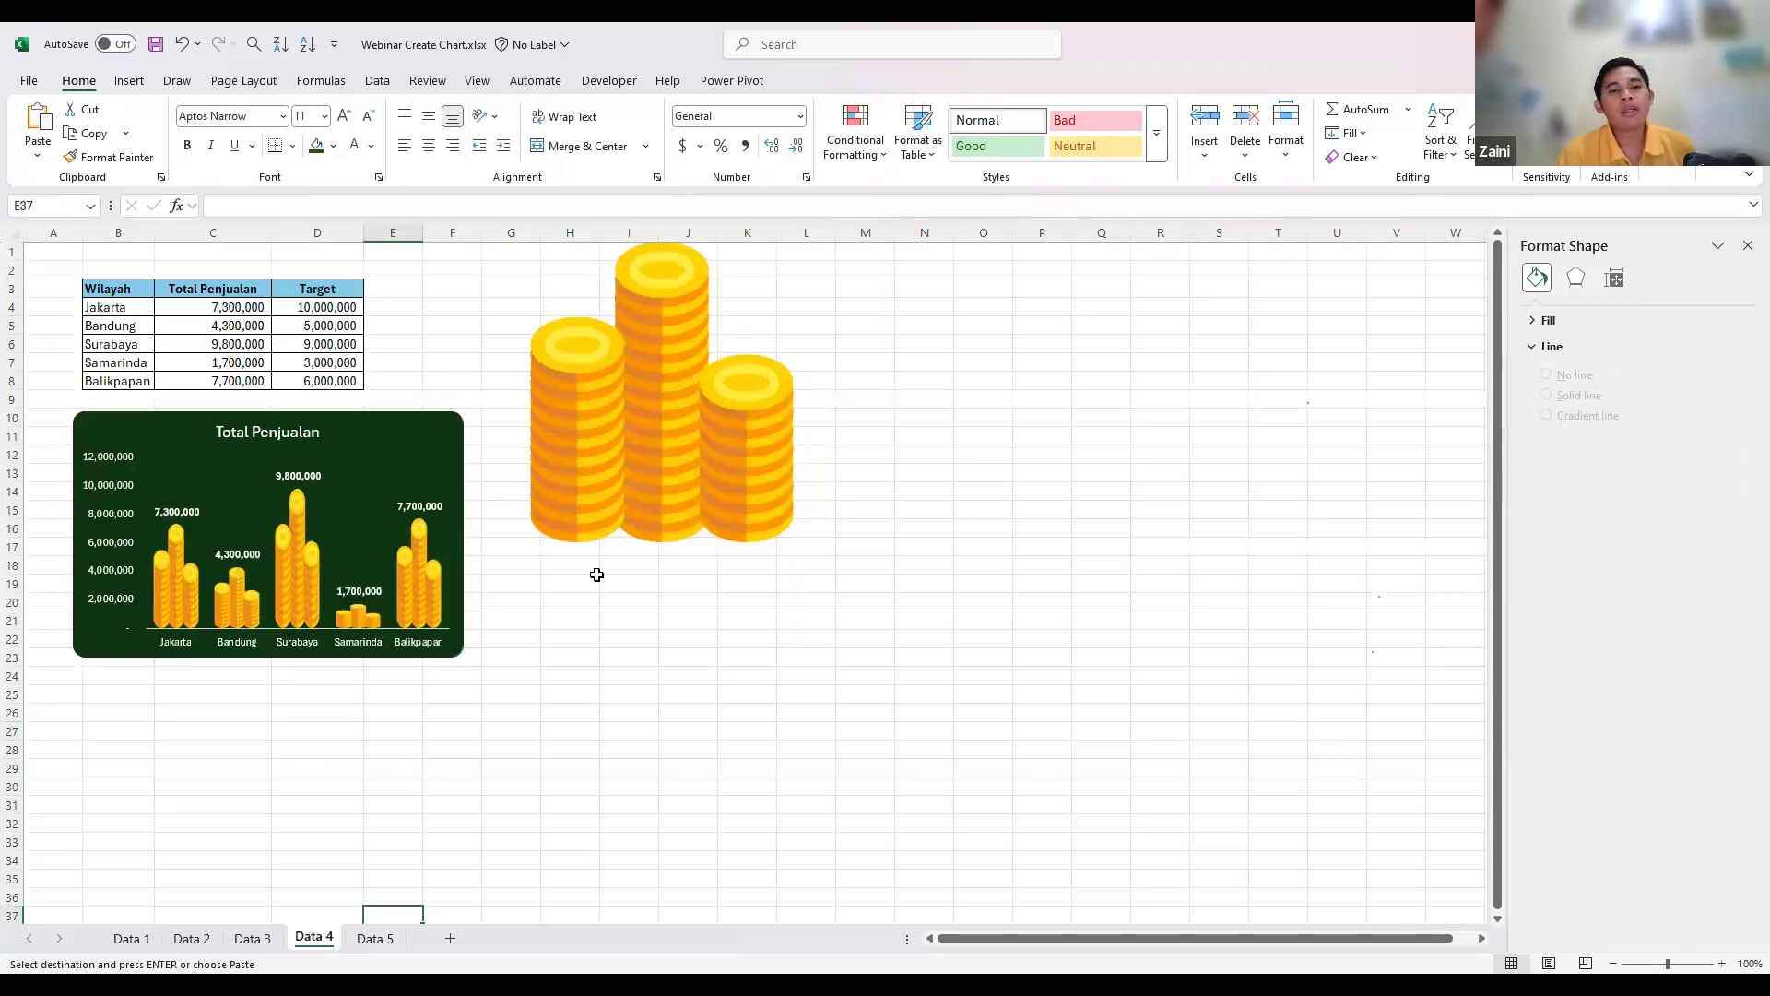
pyautogui.moveTo(641, 409); pyautogui.dragTo(727, 456)
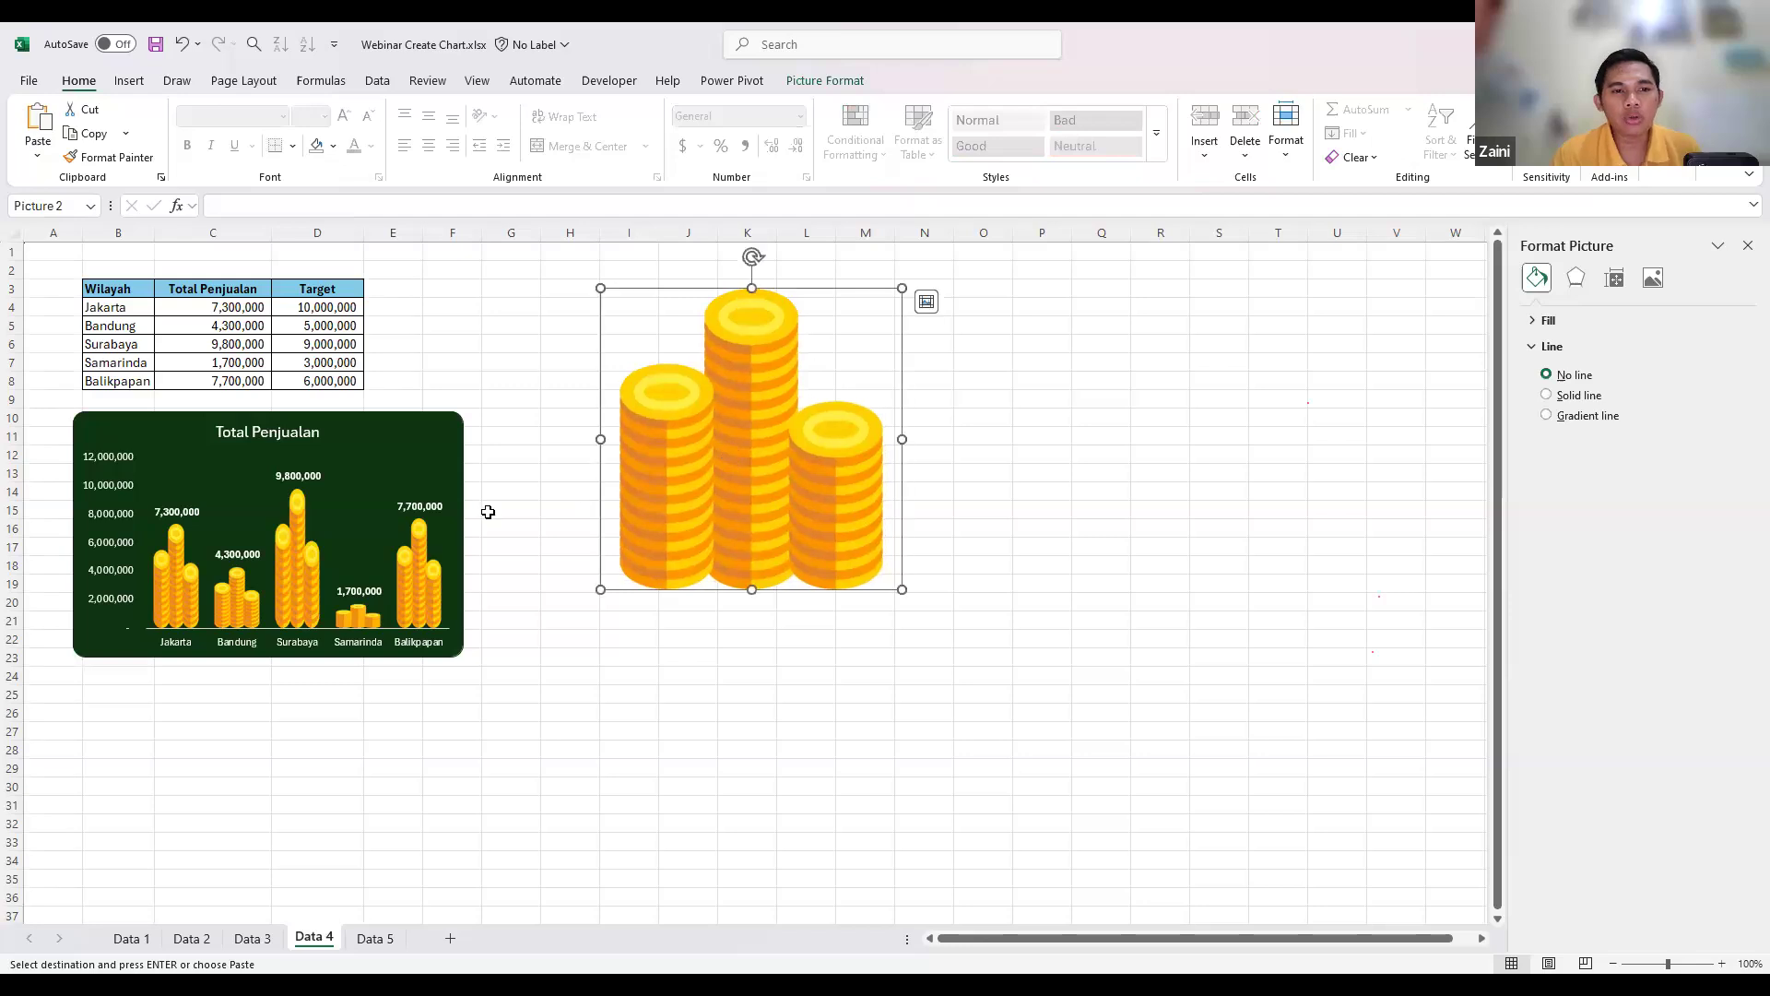
# - Compare the plain column charts on Data 1 with the coin-filled column chart on Data 4
pyautogui.click(149, 935)
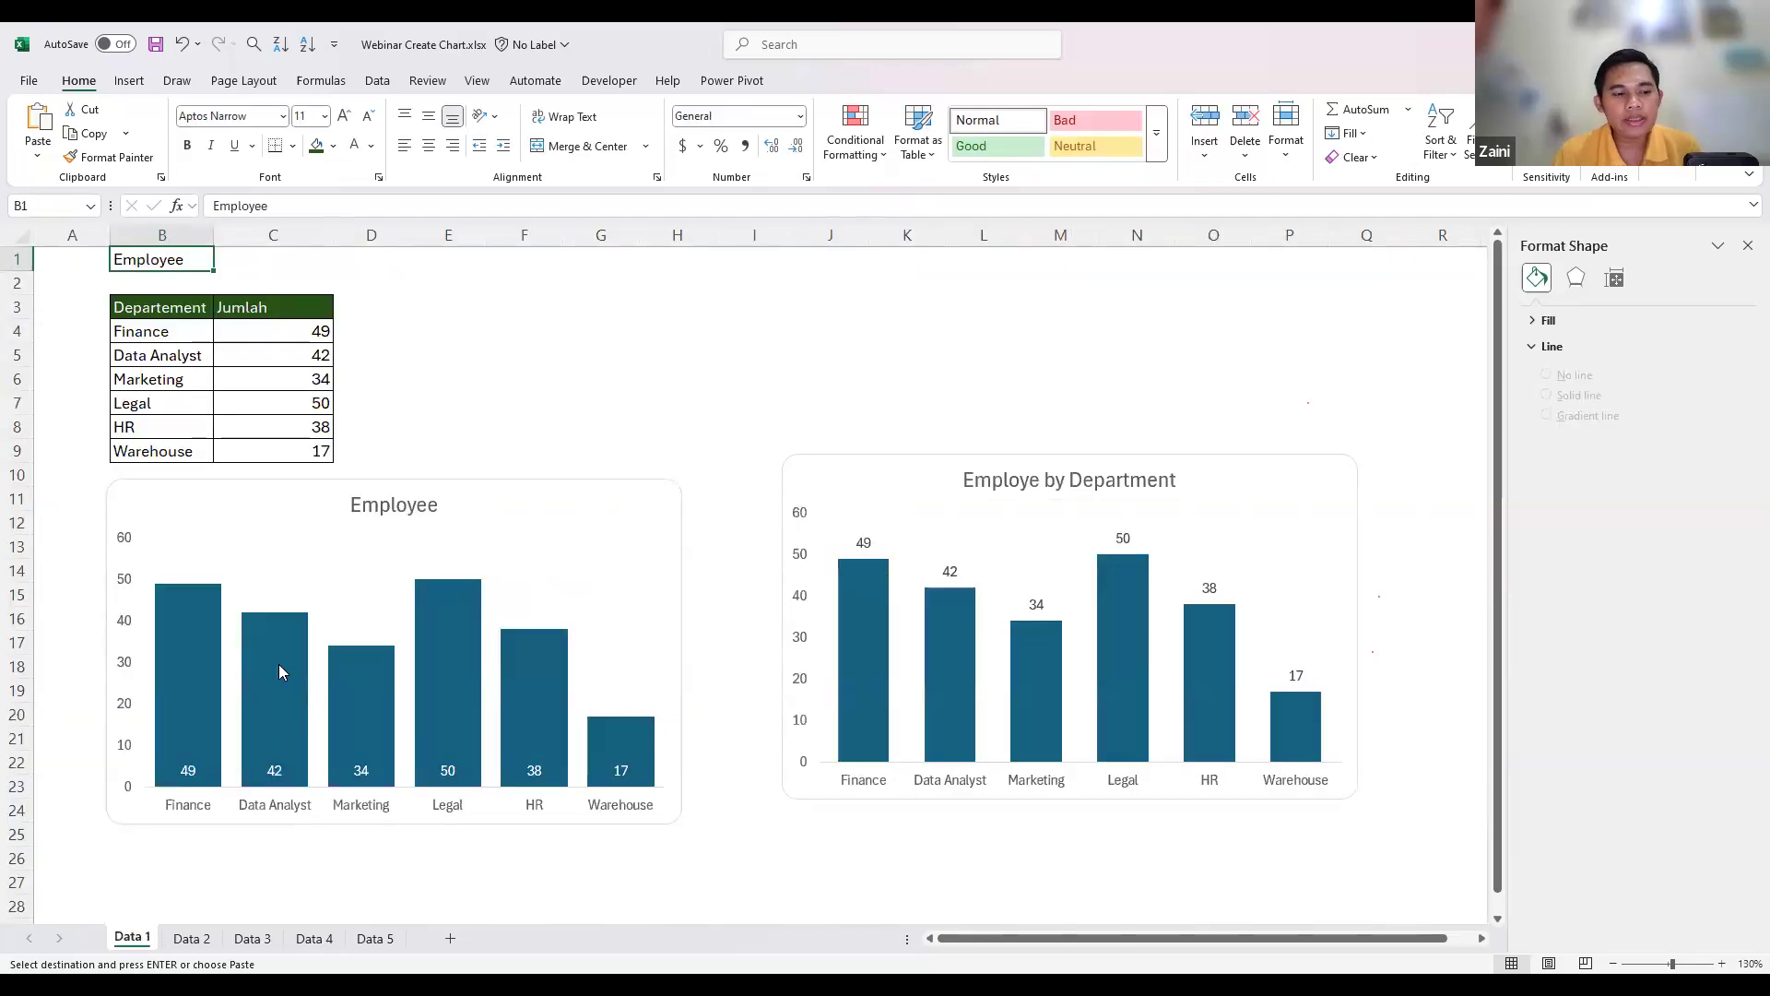
pyautogui.click(326, 941)
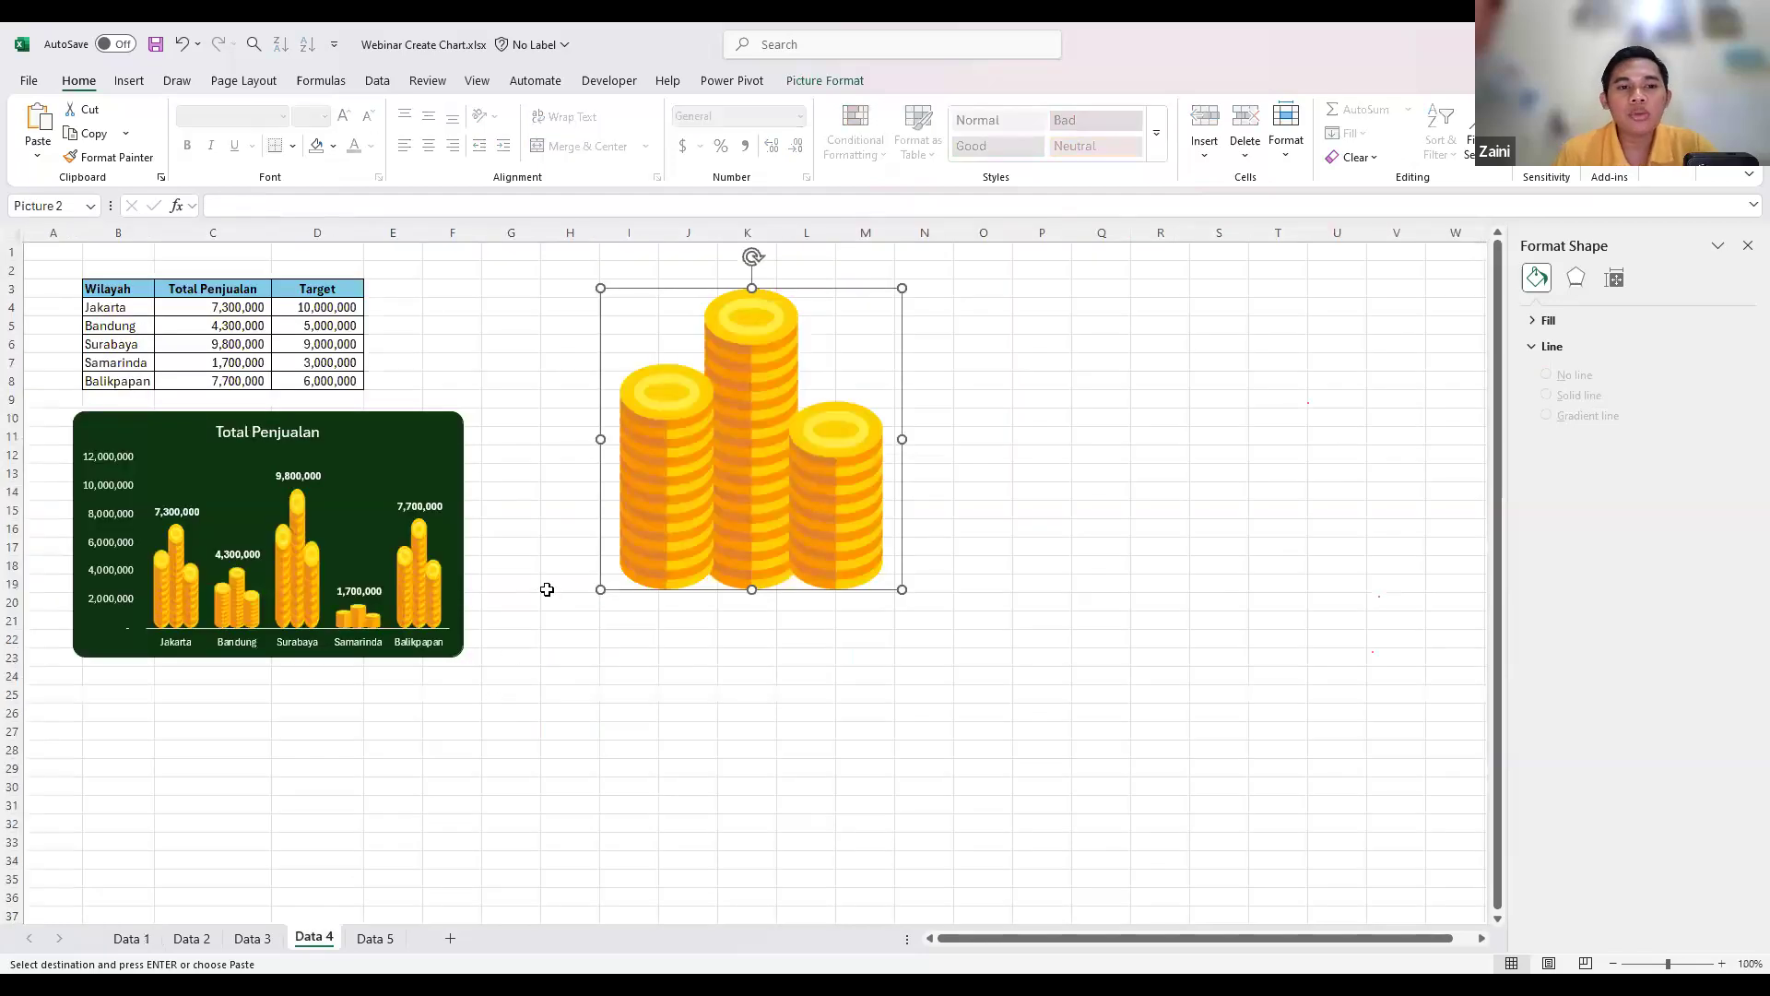
pyautogui.click(668, 490)
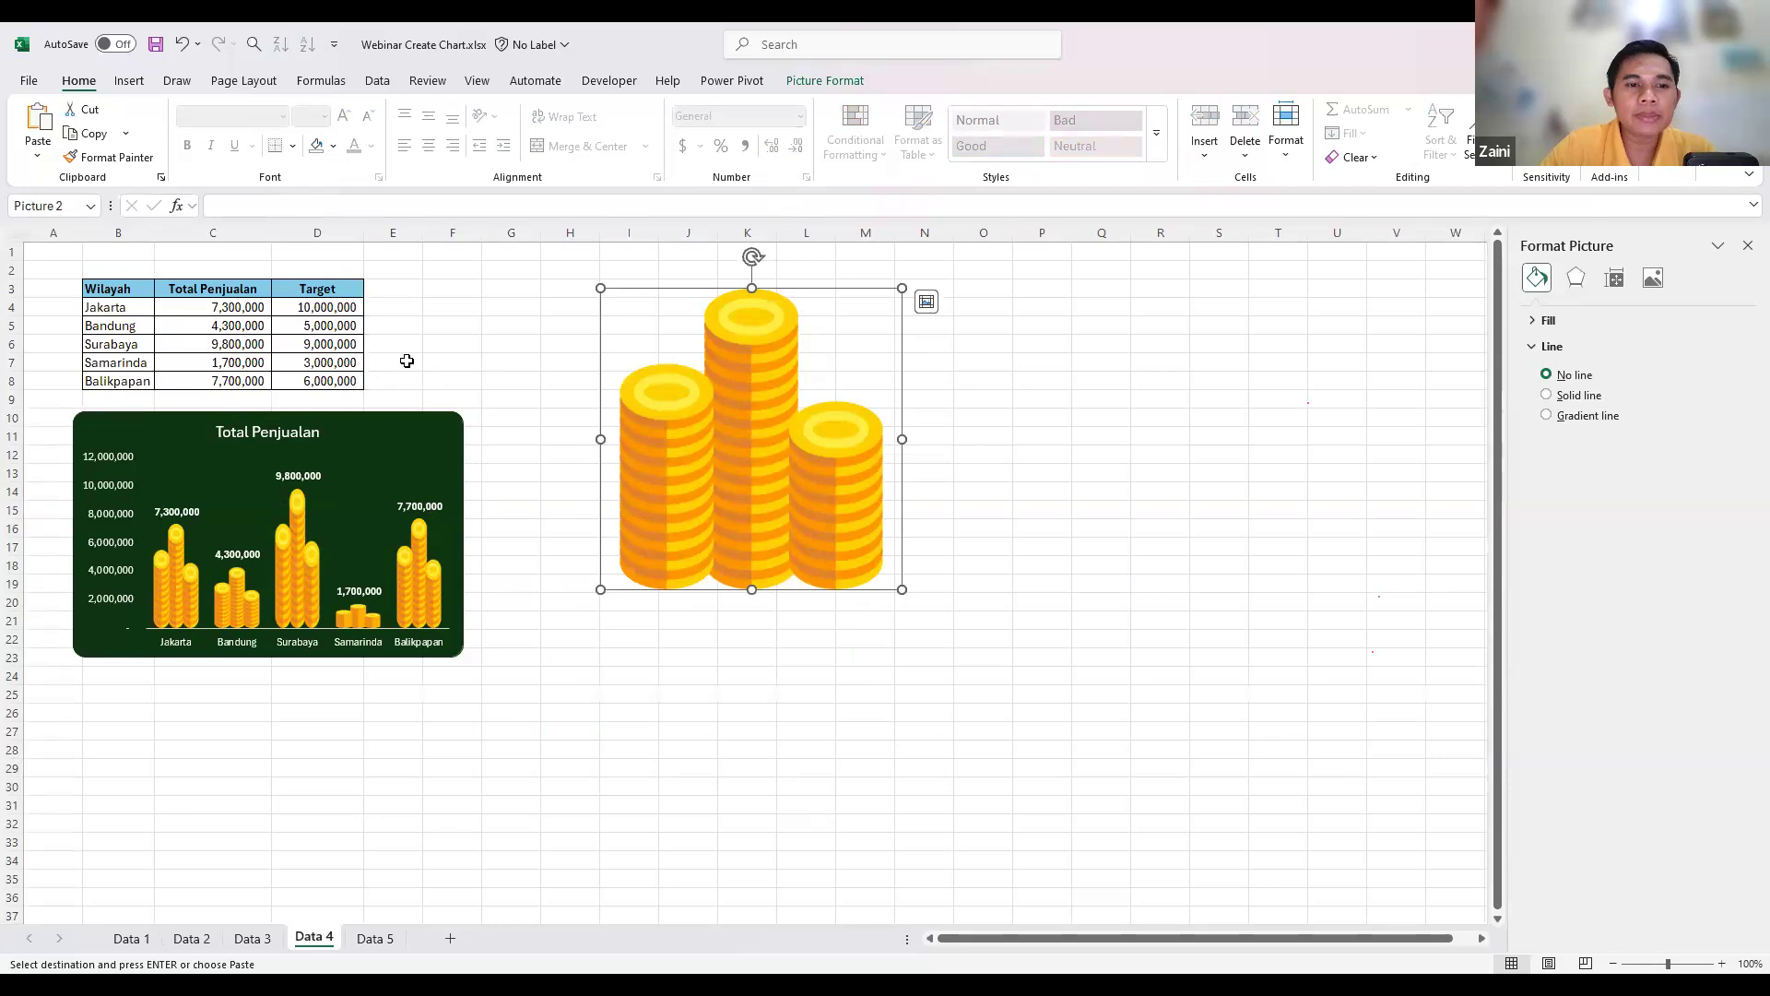
pyautogui.click(448, 341)
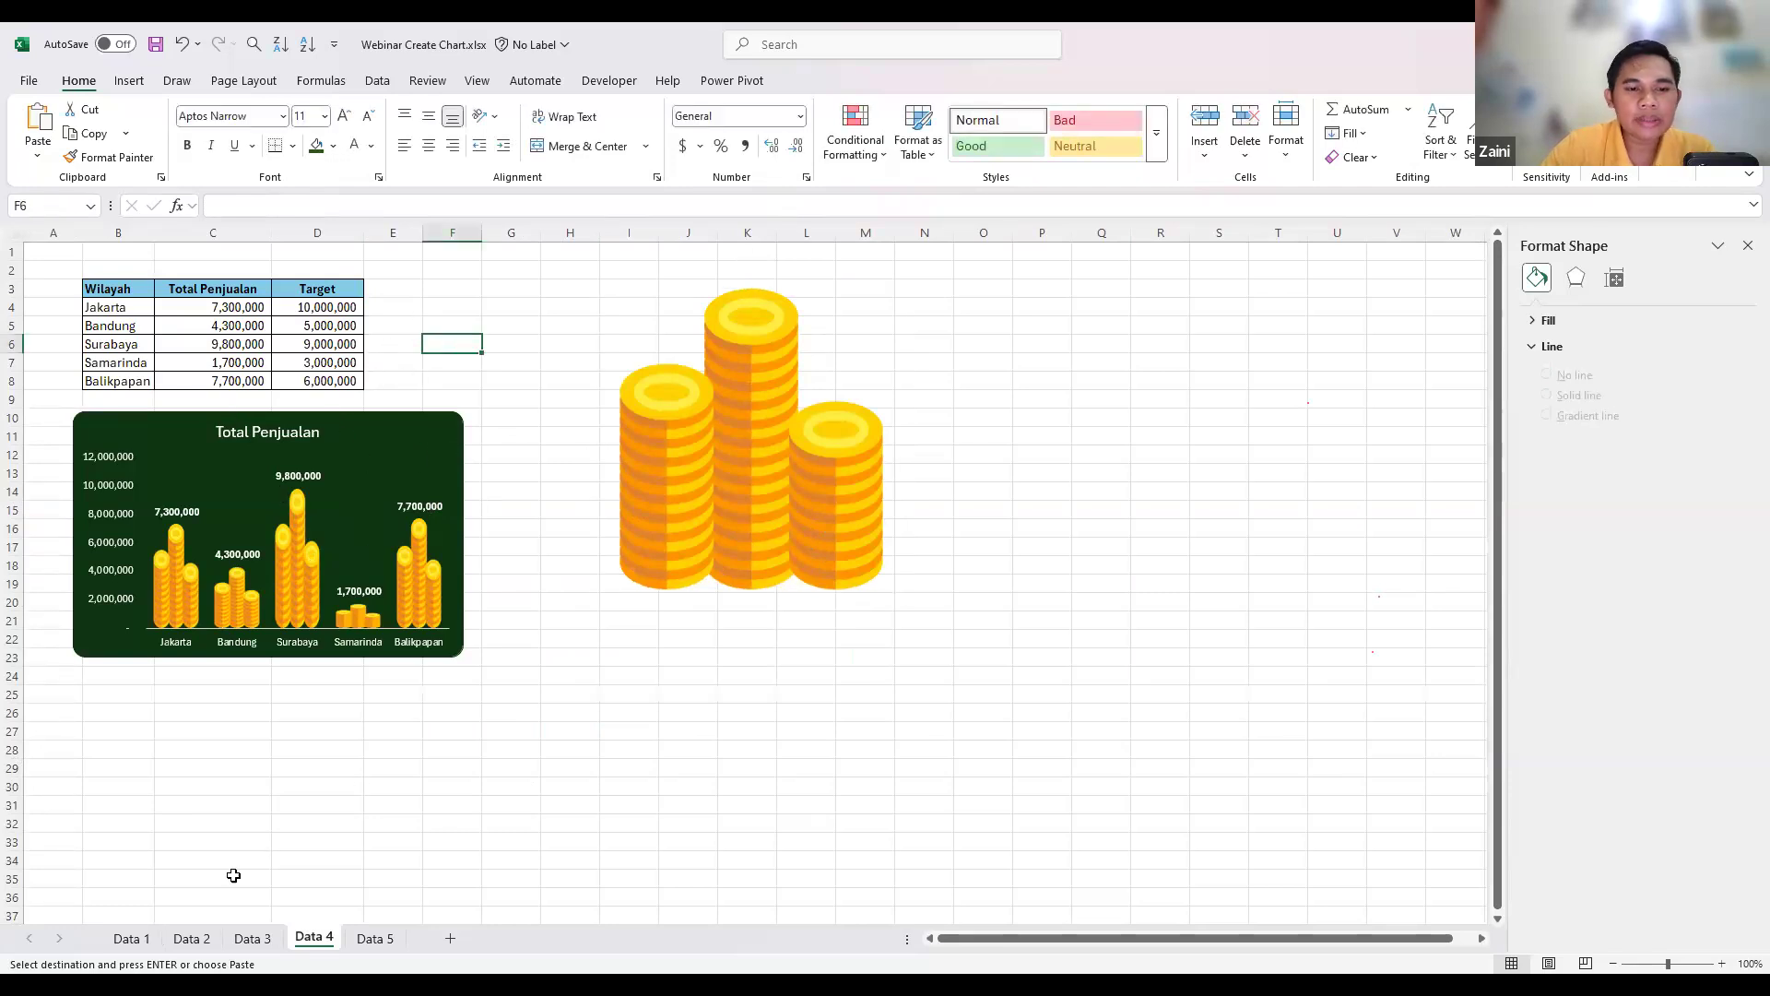
pyautogui.click(135, 941)
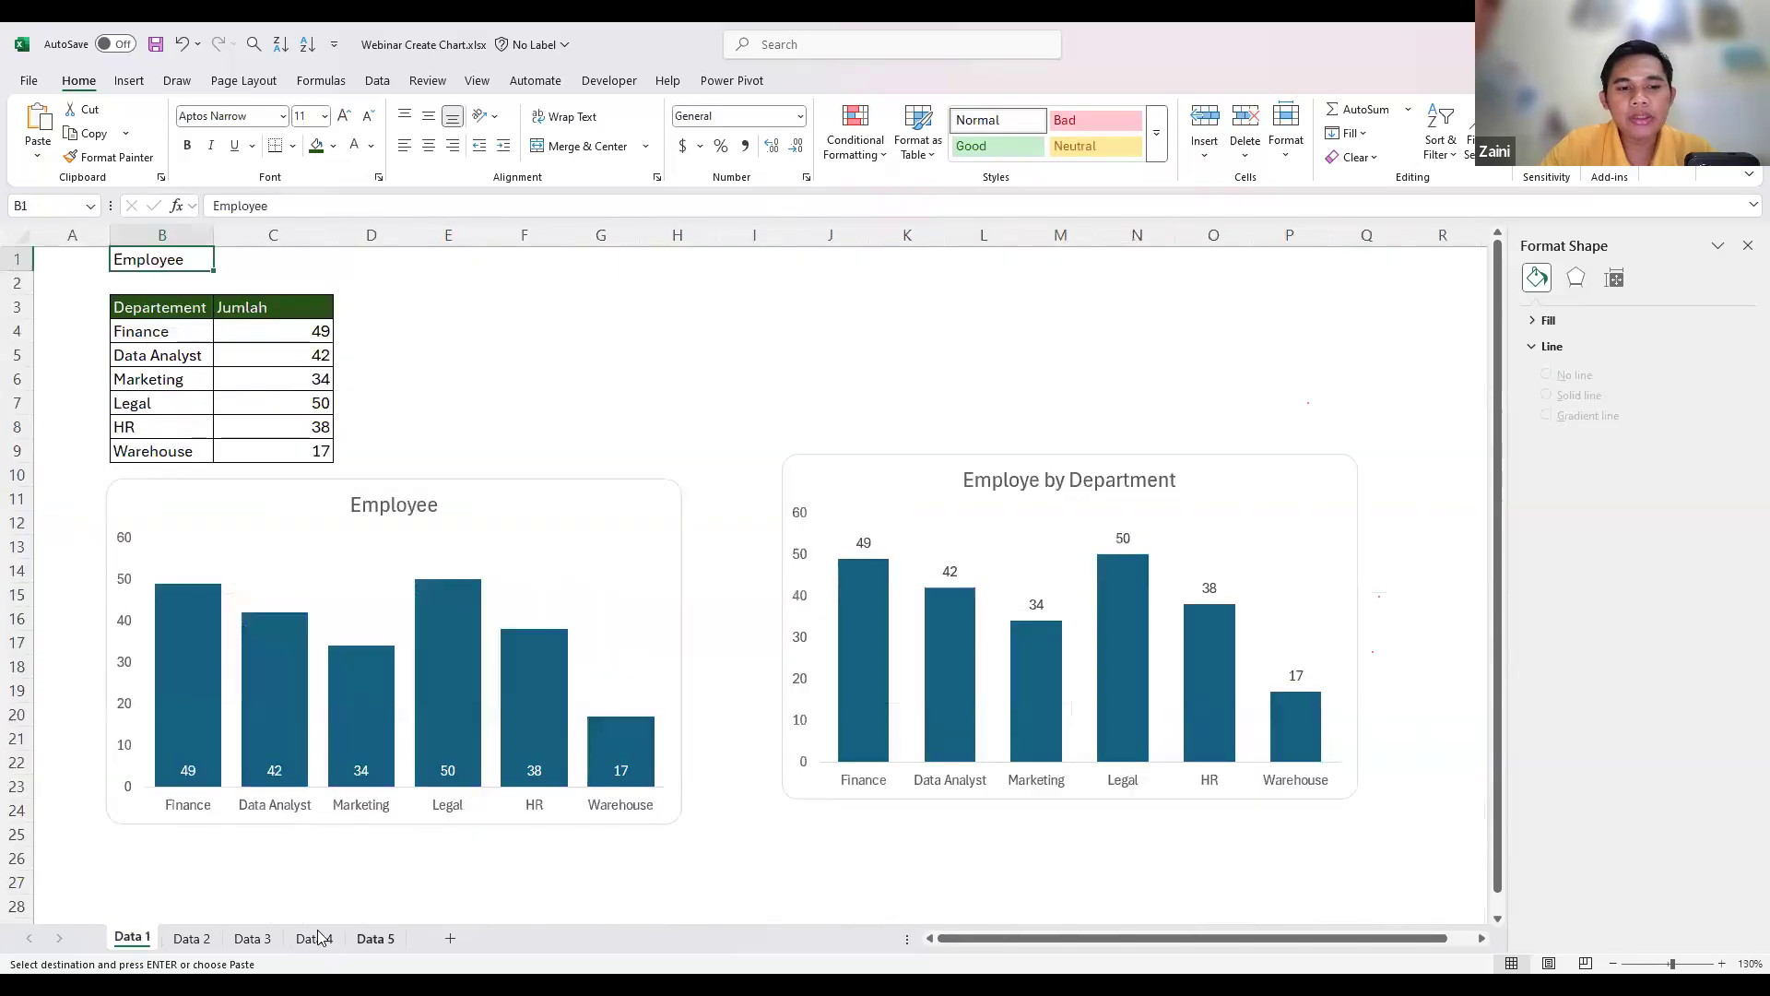
pyautogui.click(313, 937)
pyautogui.press('Up')
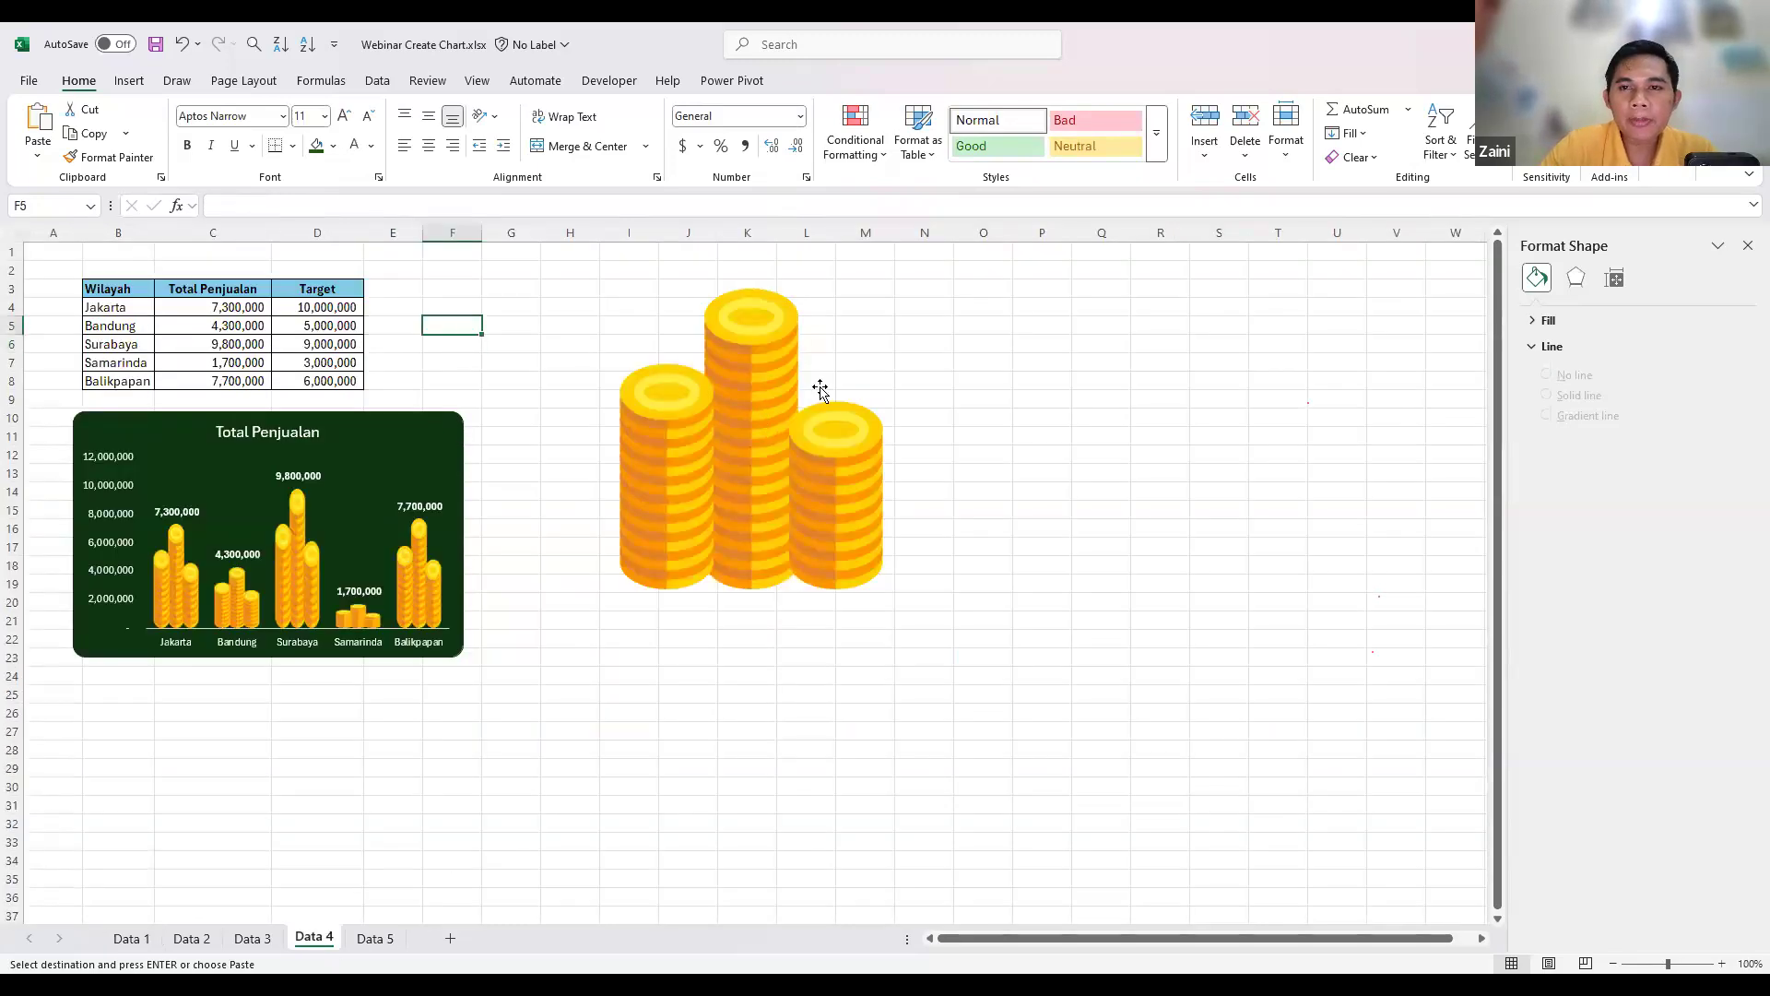
# - Clear the space under the Data 4 table by lowering the coin picture and moving the Total Penjualan chart to the table's right
pyautogui.click(749, 409)
pyautogui.moveTo(775, 396); pyautogui.dragTo(754, 604)
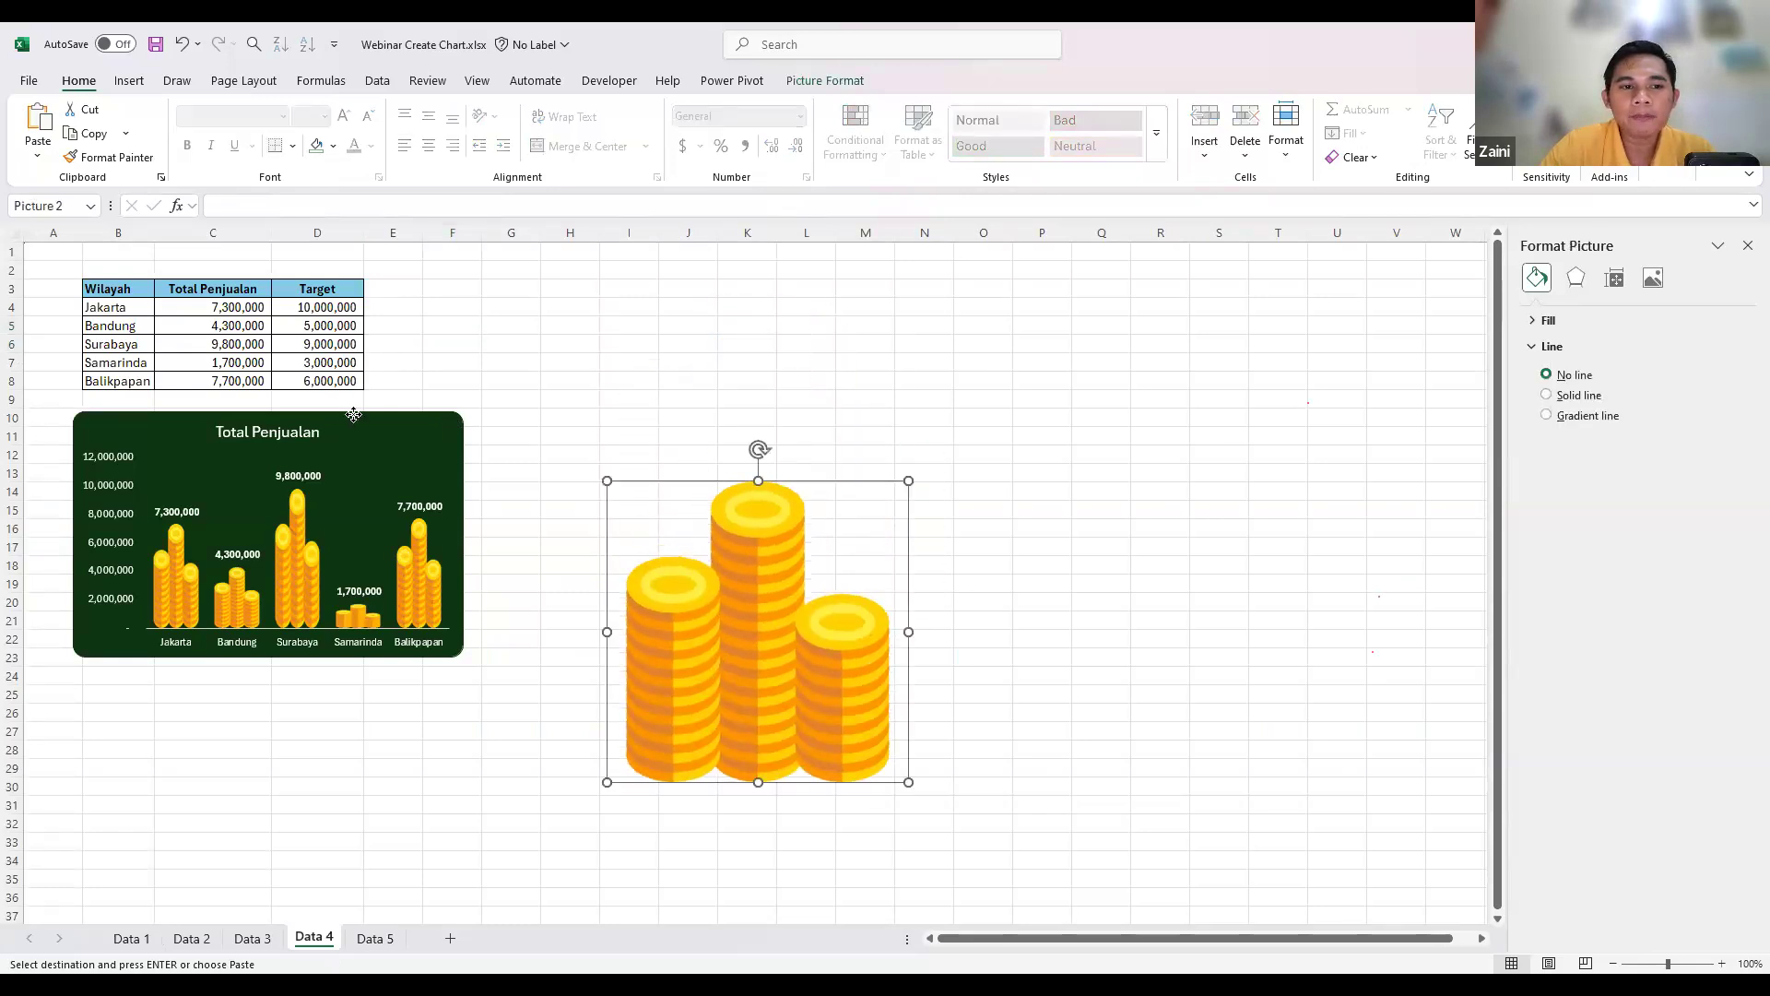
pyautogui.click(385, 415)
pyautogui.moveTo(657, 326); pyautogui.dragTo(793, 271)
pyautogui.click(122, 455)
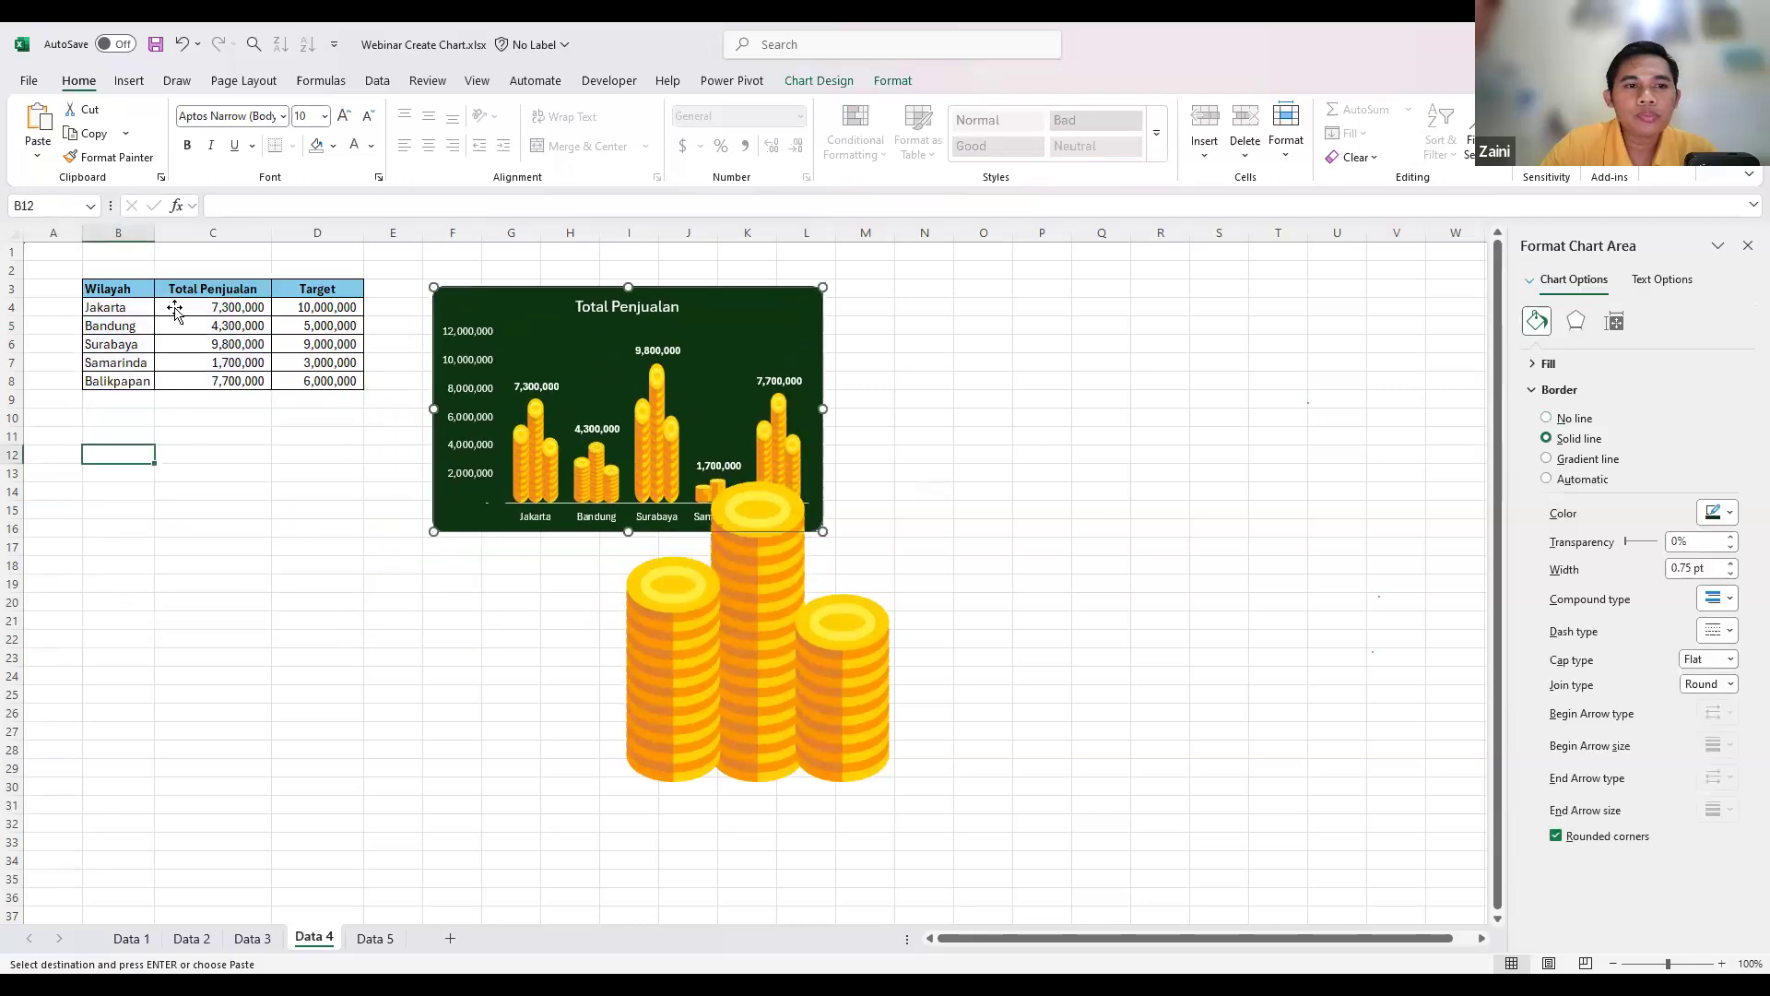
pyautogui.click(217, 449)
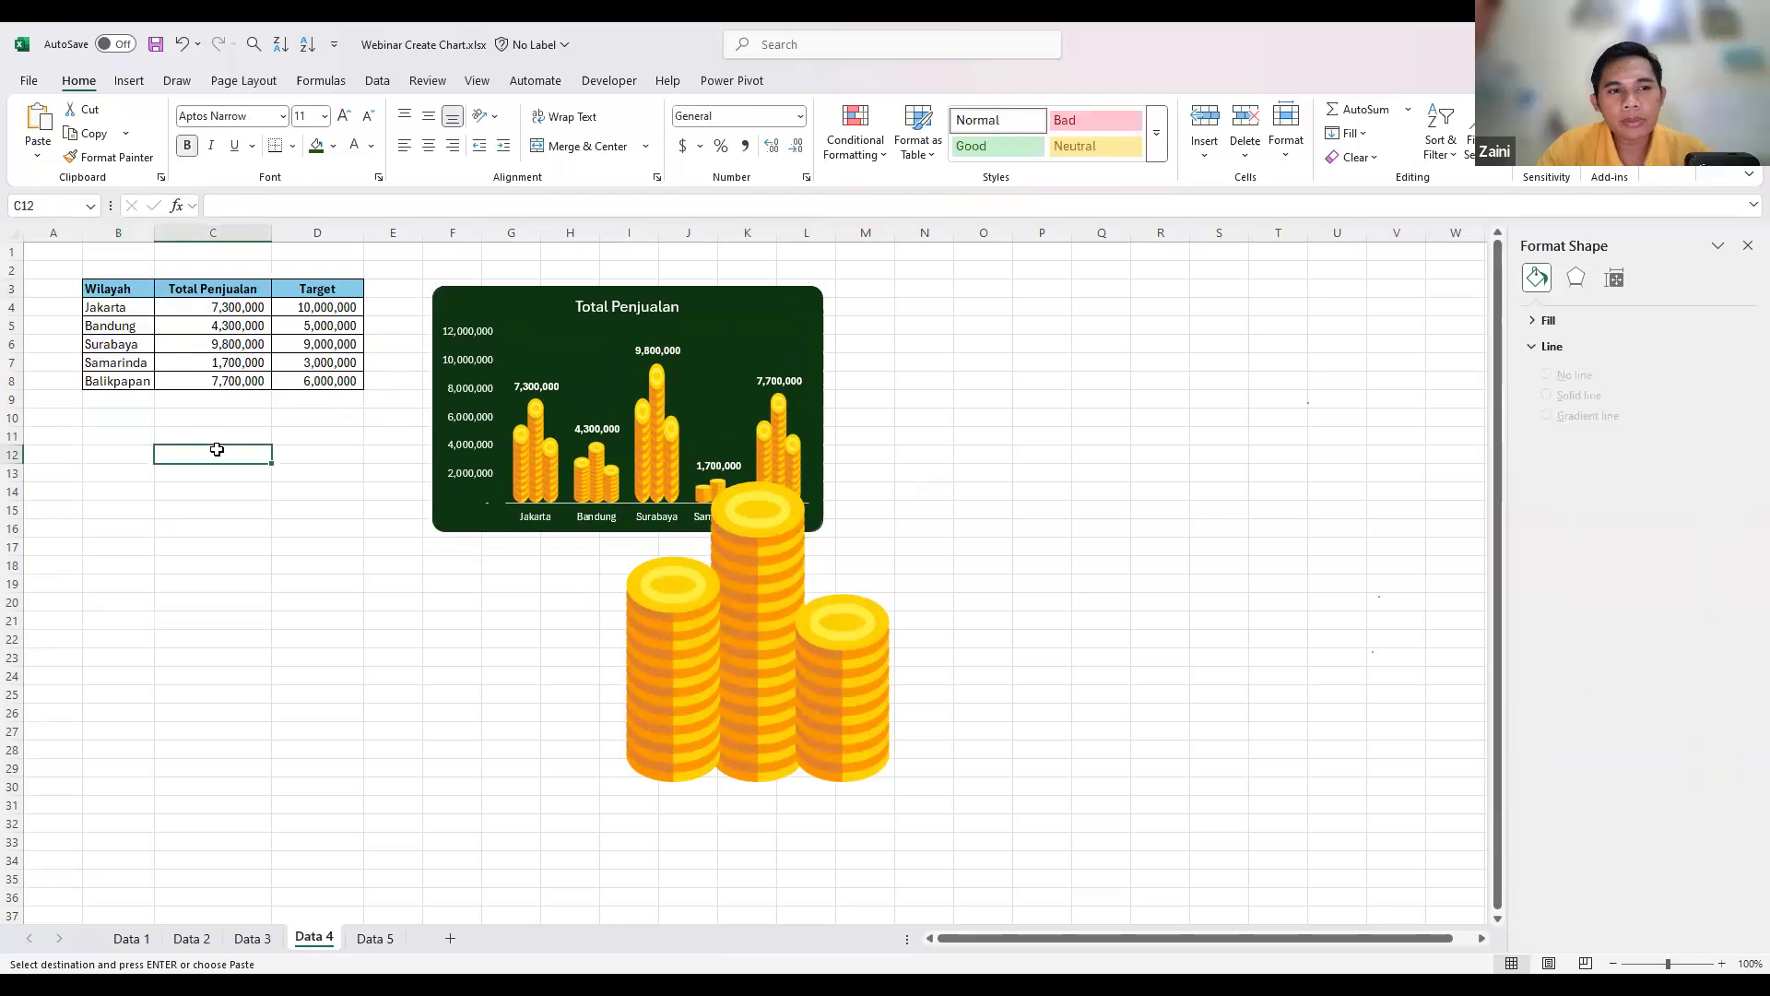
# - Hide the cell gridlines on the Data 4 sheet
pyautogui.press('alt')
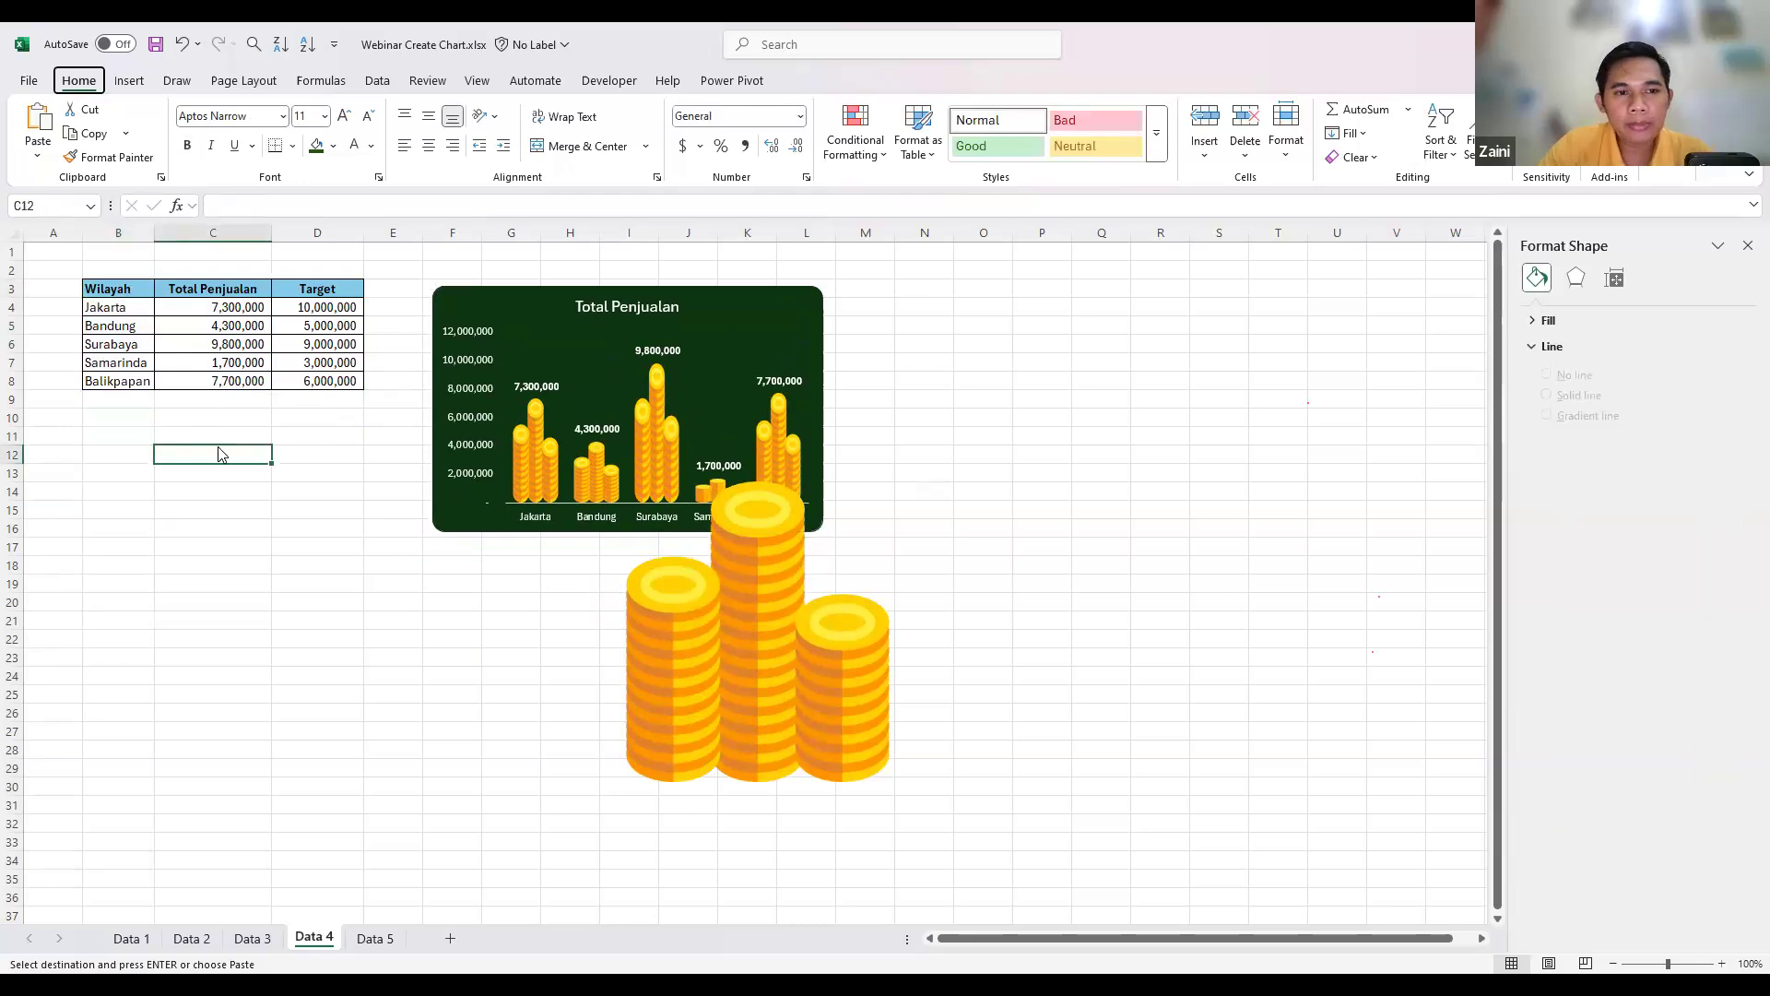
pyautogui.press('w')
pyautogui.press('v')
pyautogui.press('g')
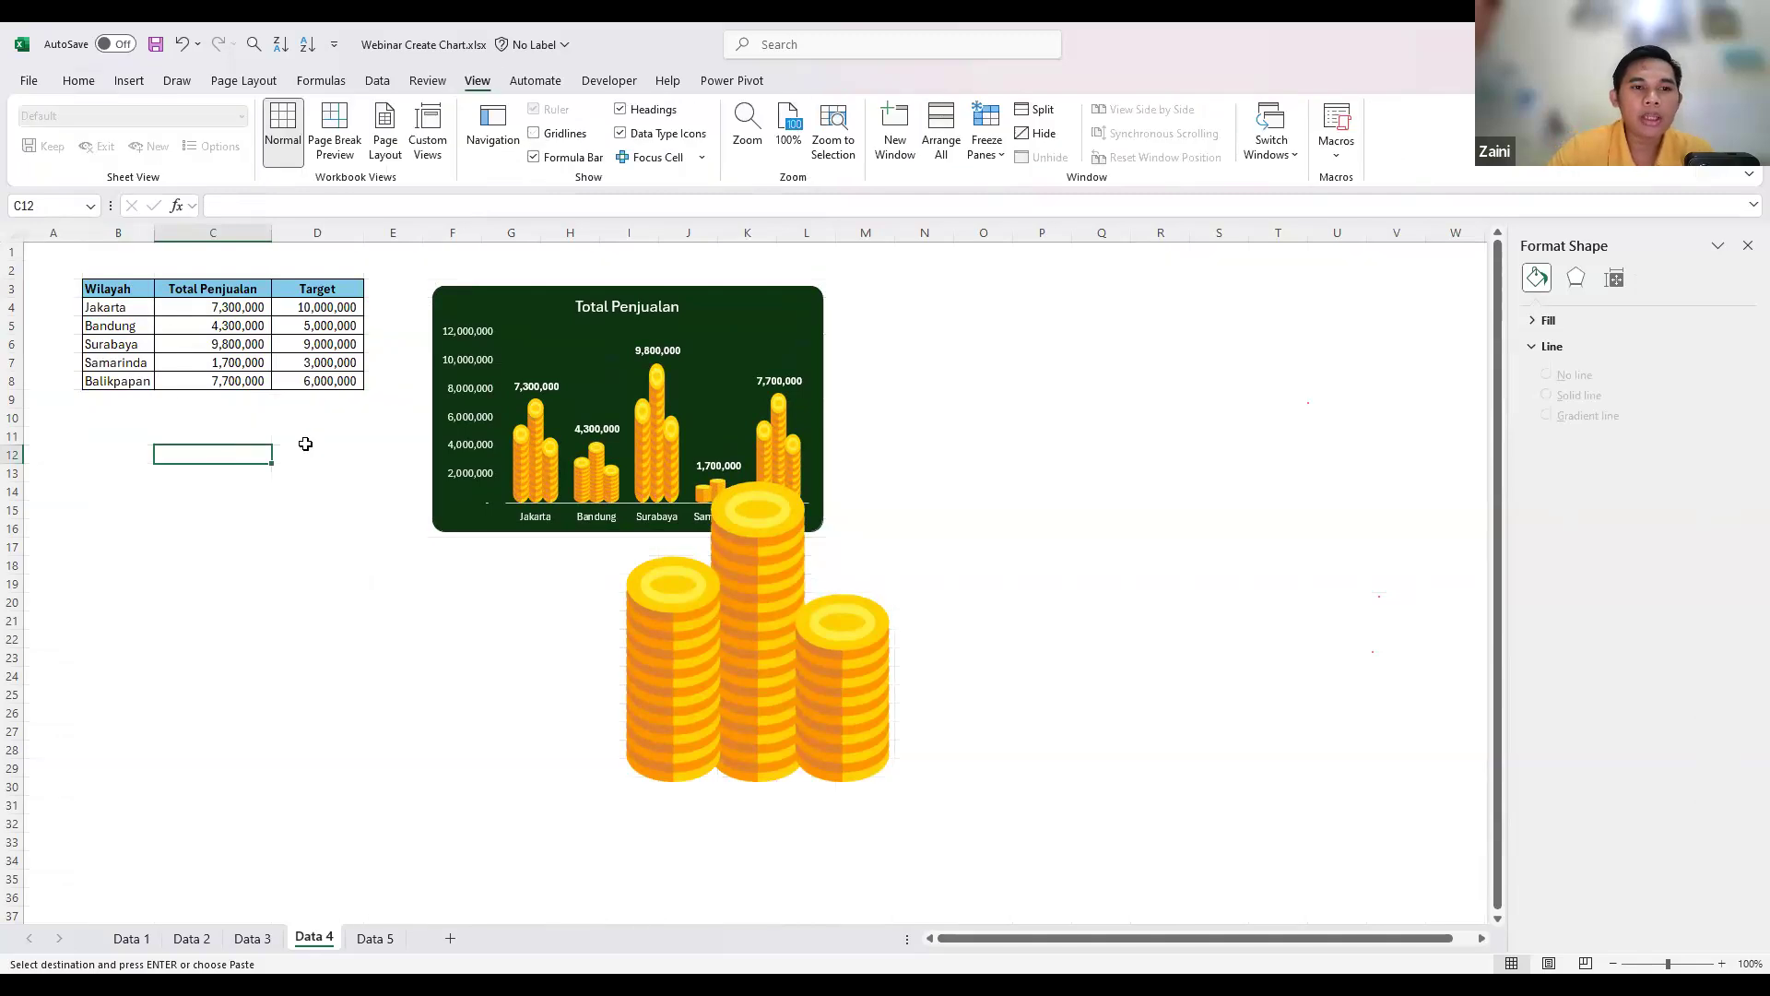
pyautogui.click(237, 590)
pyautogui.click(171, 434)
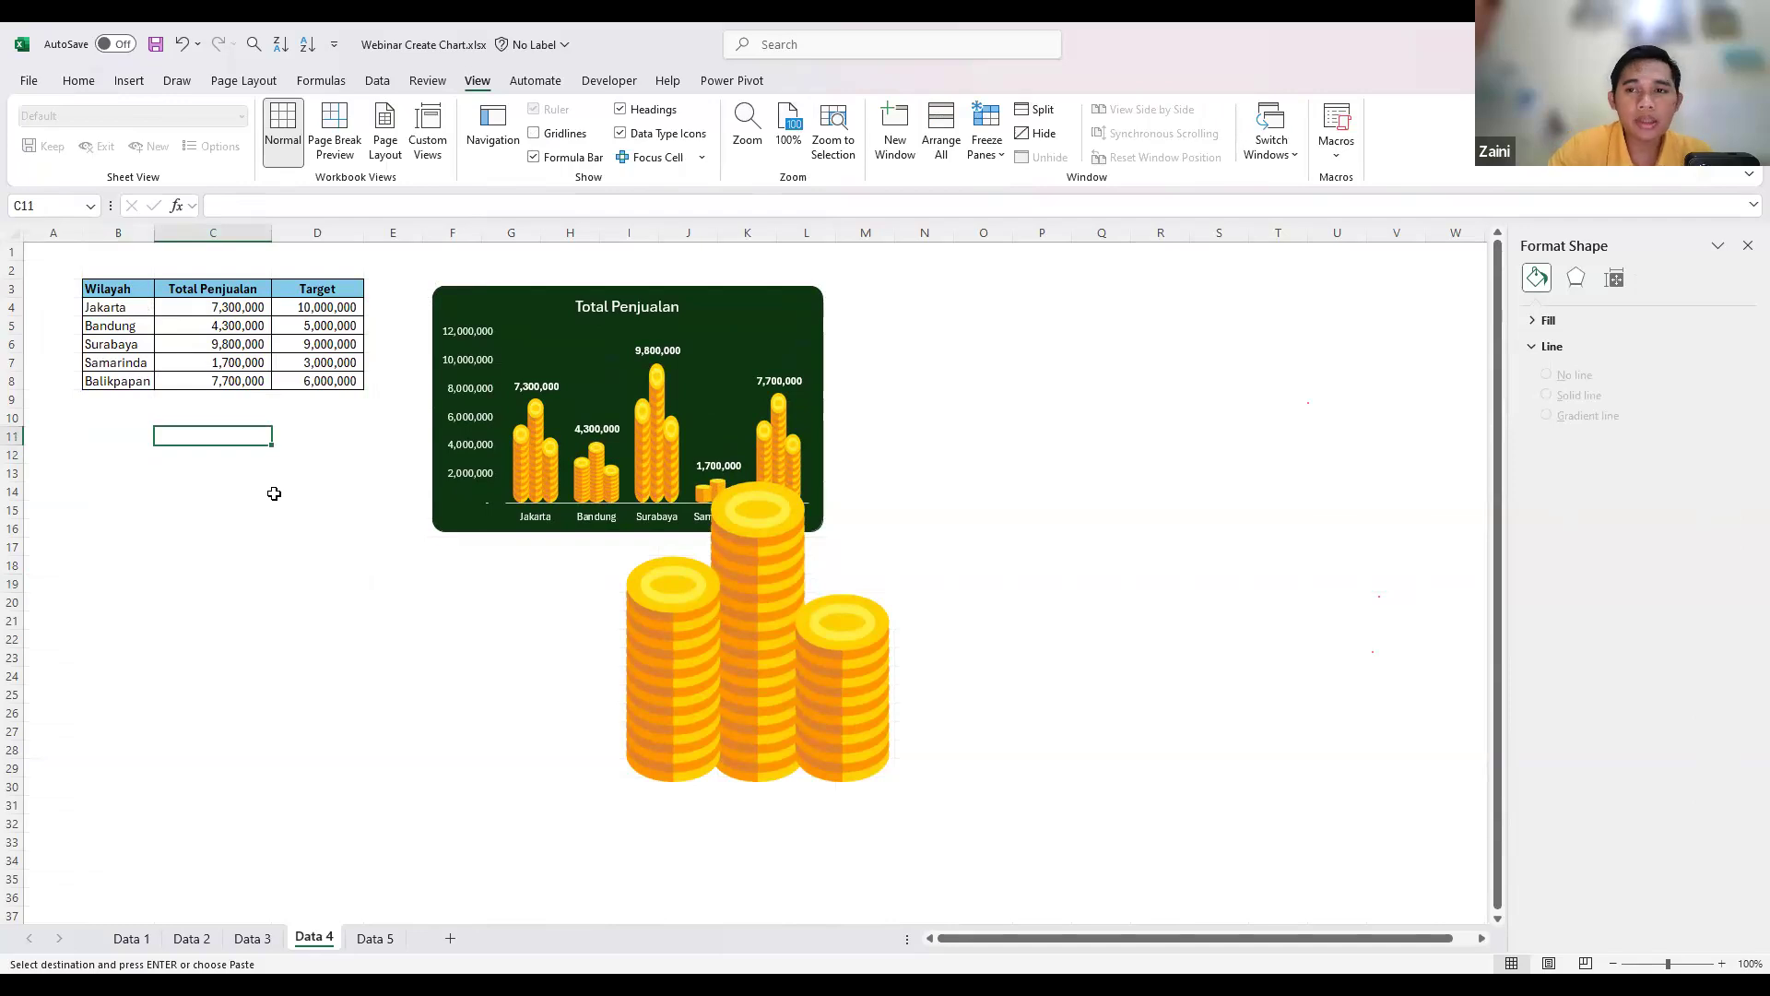
pyautogui.click(125, 554)
pyautogui.click(91, 424)
# - Insert a column chart of the Wilayah and Total Penjualan columns, place it under the table and enlarge it
pyautogui.moveTo(110, 289); pyautogui.dragTo(234, 378)
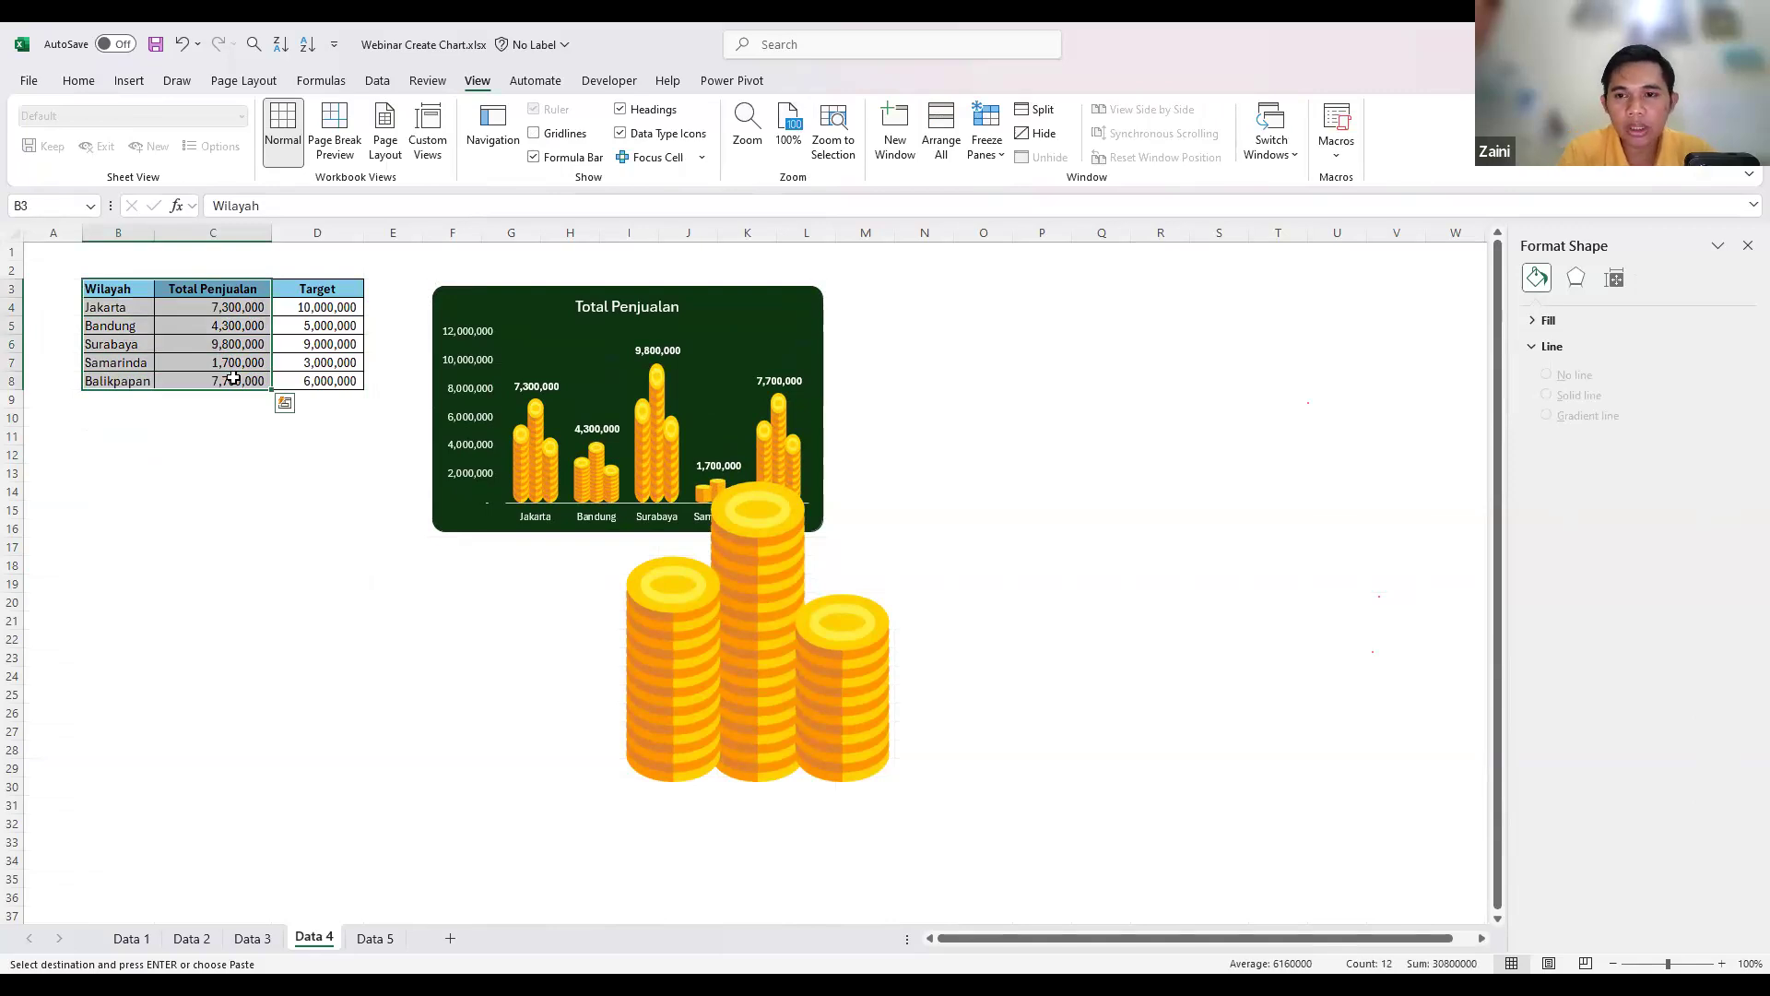
pyautogui.hotkey('alt', 'F1')
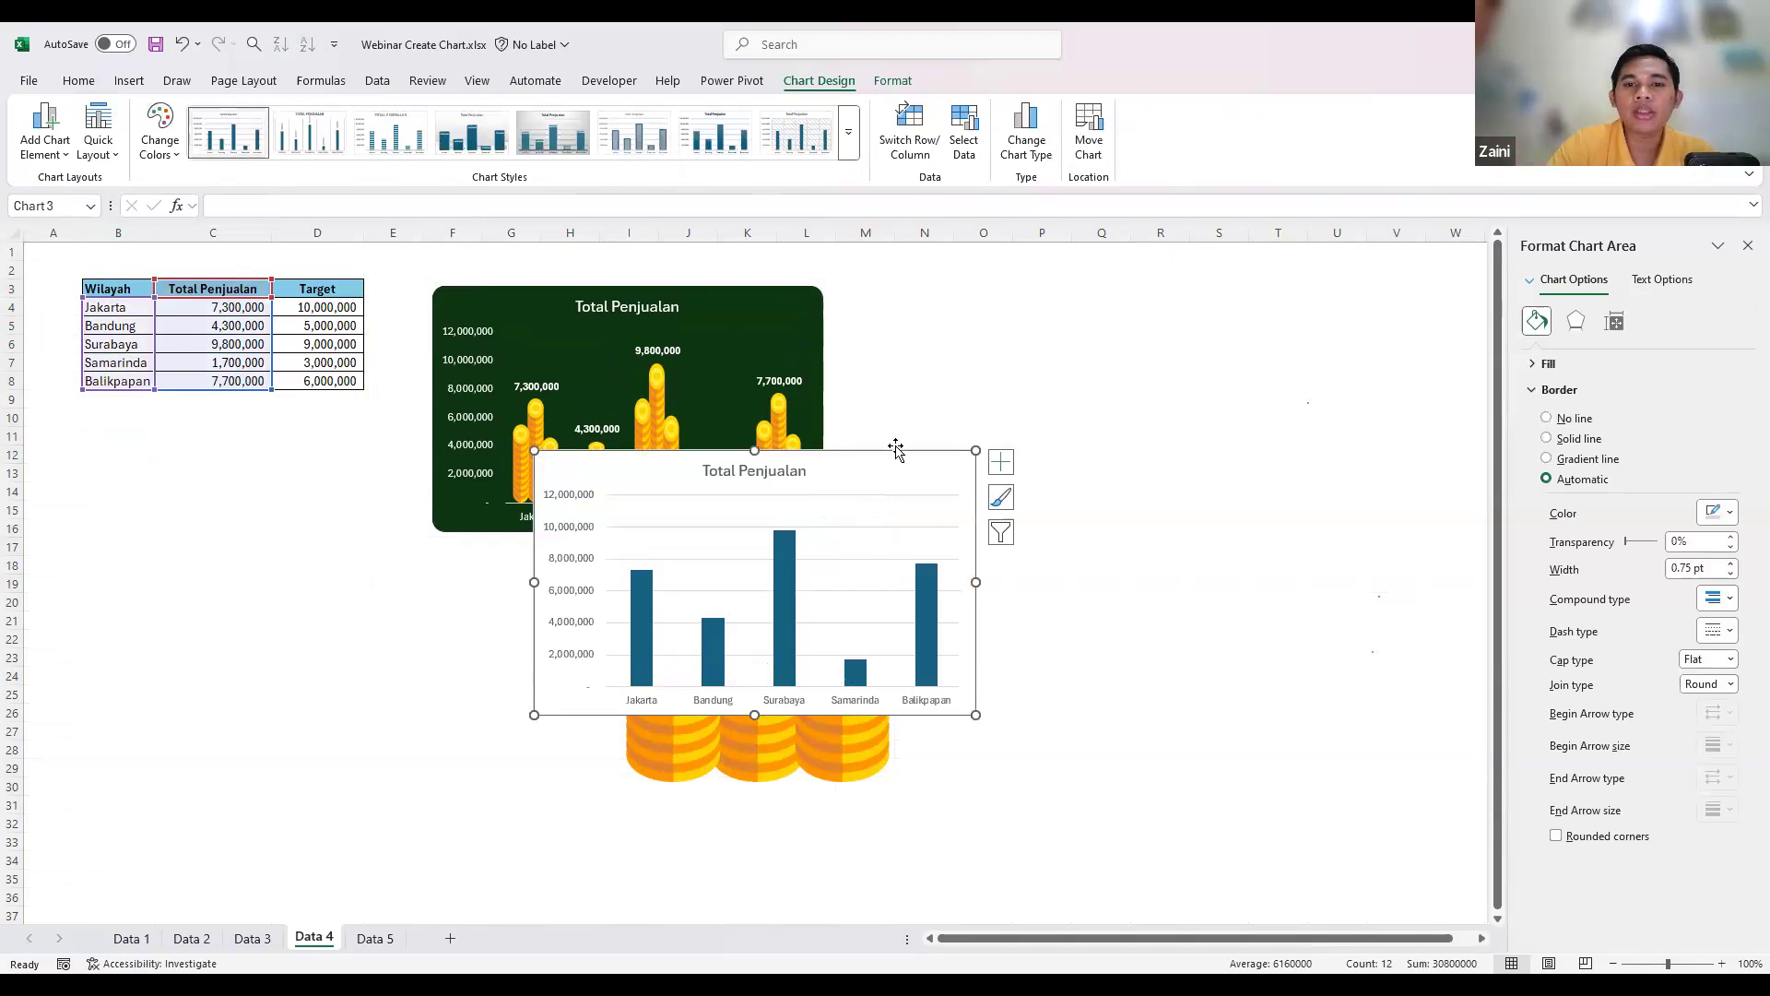
pyautogui.moveTo(777, 459); pyautogui.dragTo(440, 418)
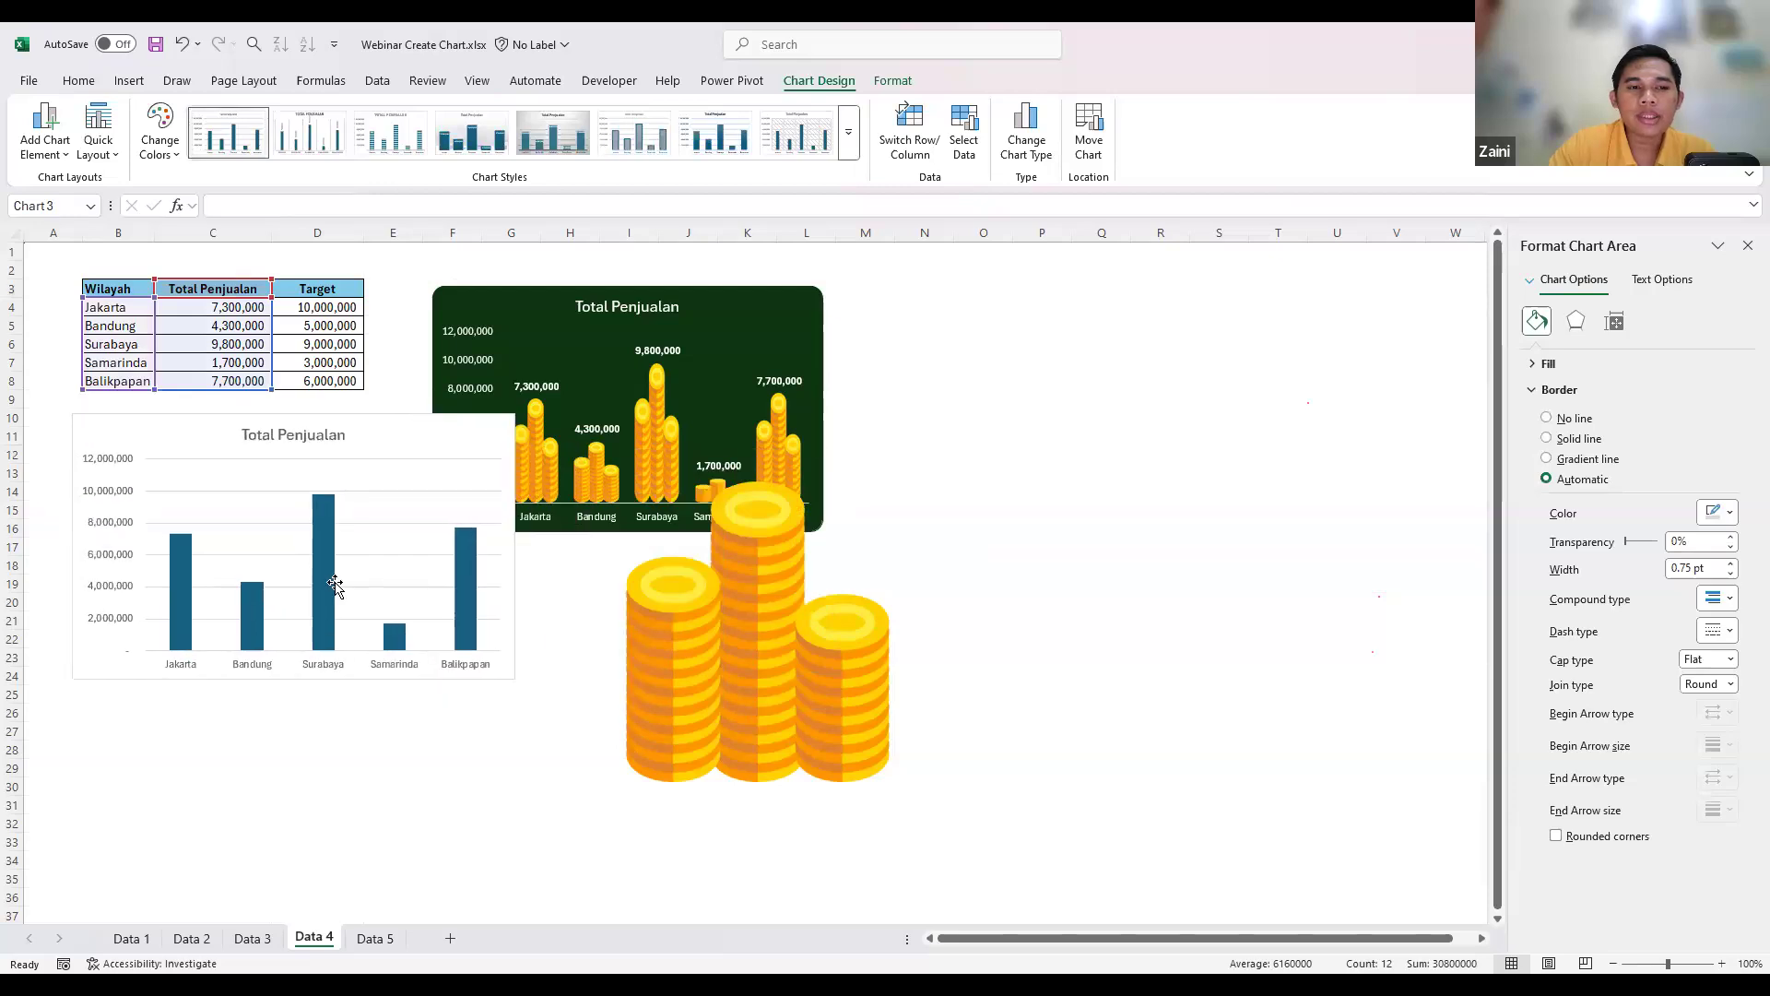
pyautogui.moveTo(518, 681); pyautogui.dragTo(601, 763)
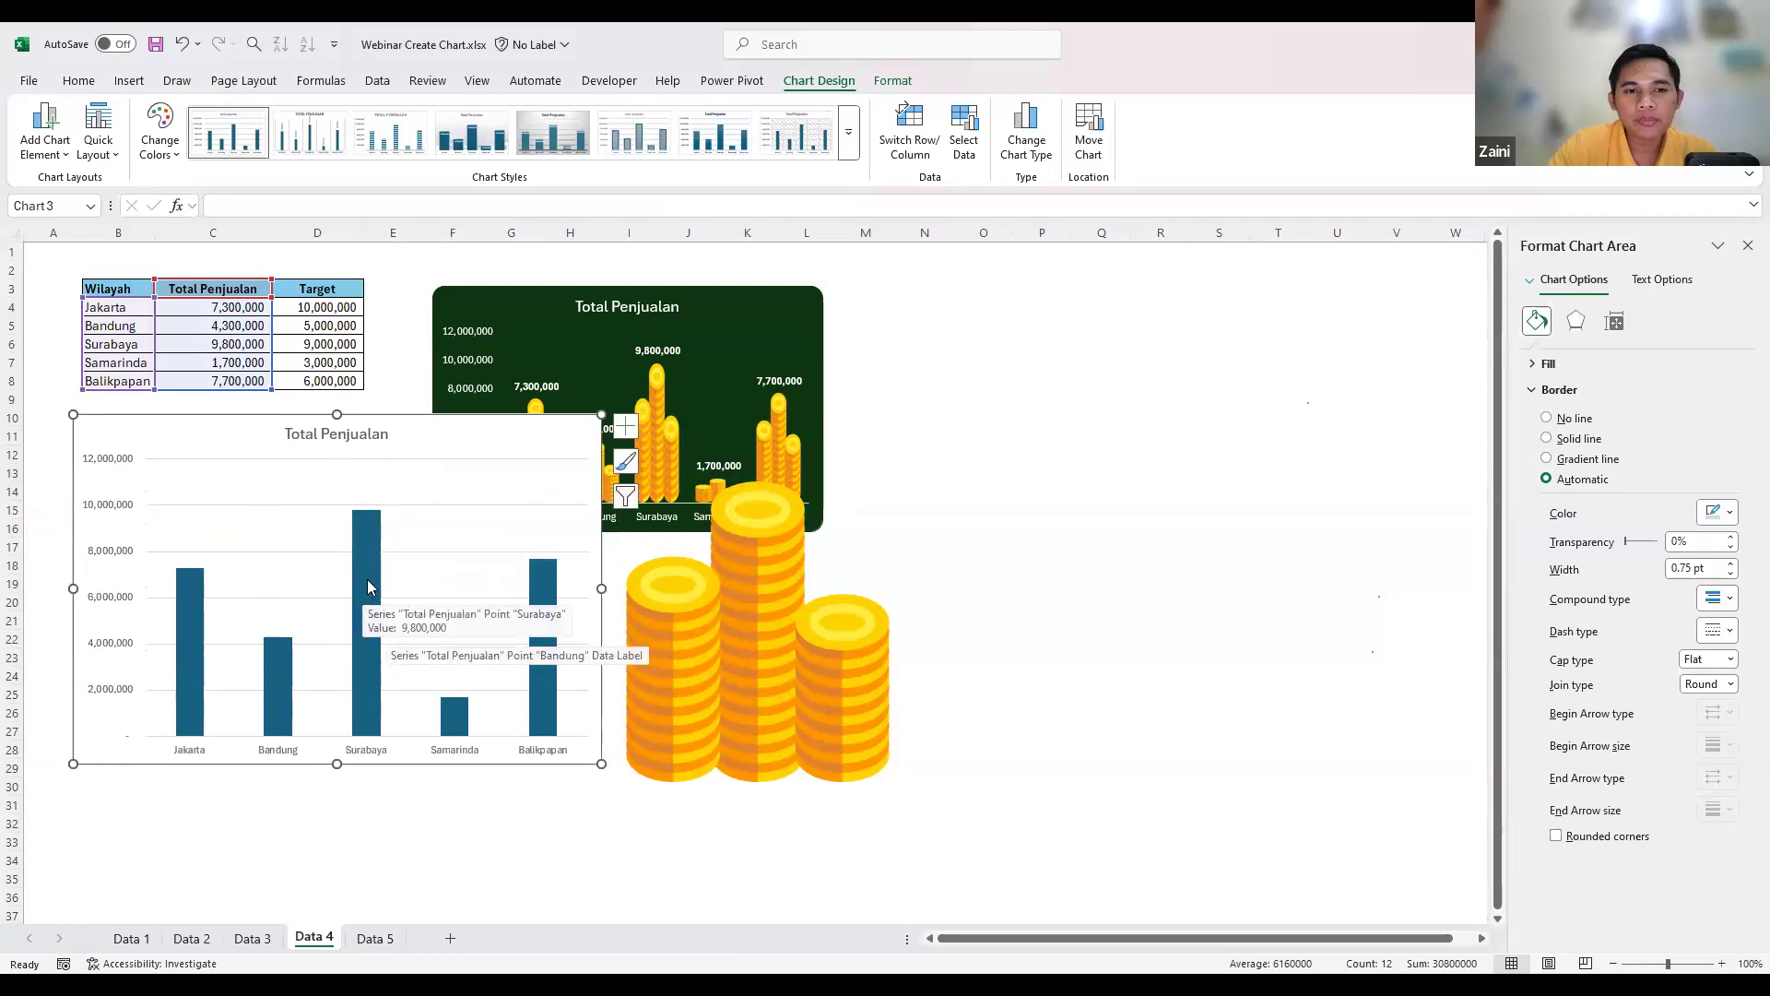
# - Set the new chart's column gap width to 59% and delete its horizontal gridlines
pyautogui.click(538, 609)
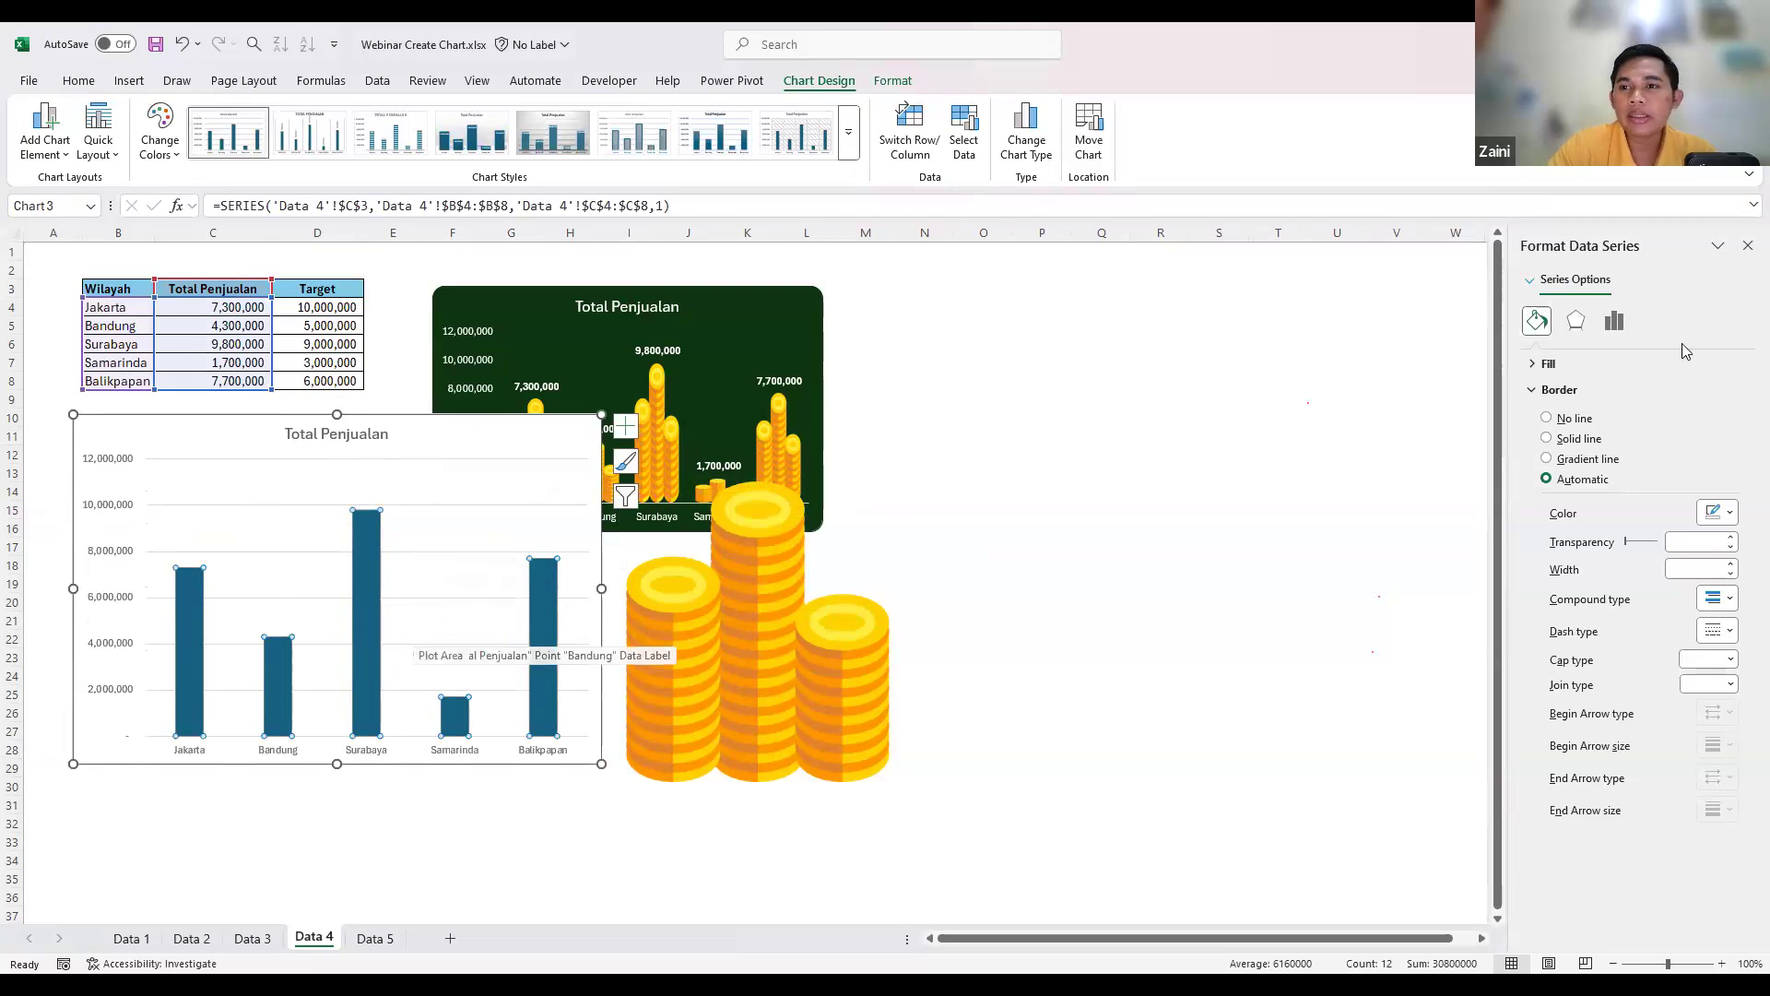
pyautogui.click(1614, 321)
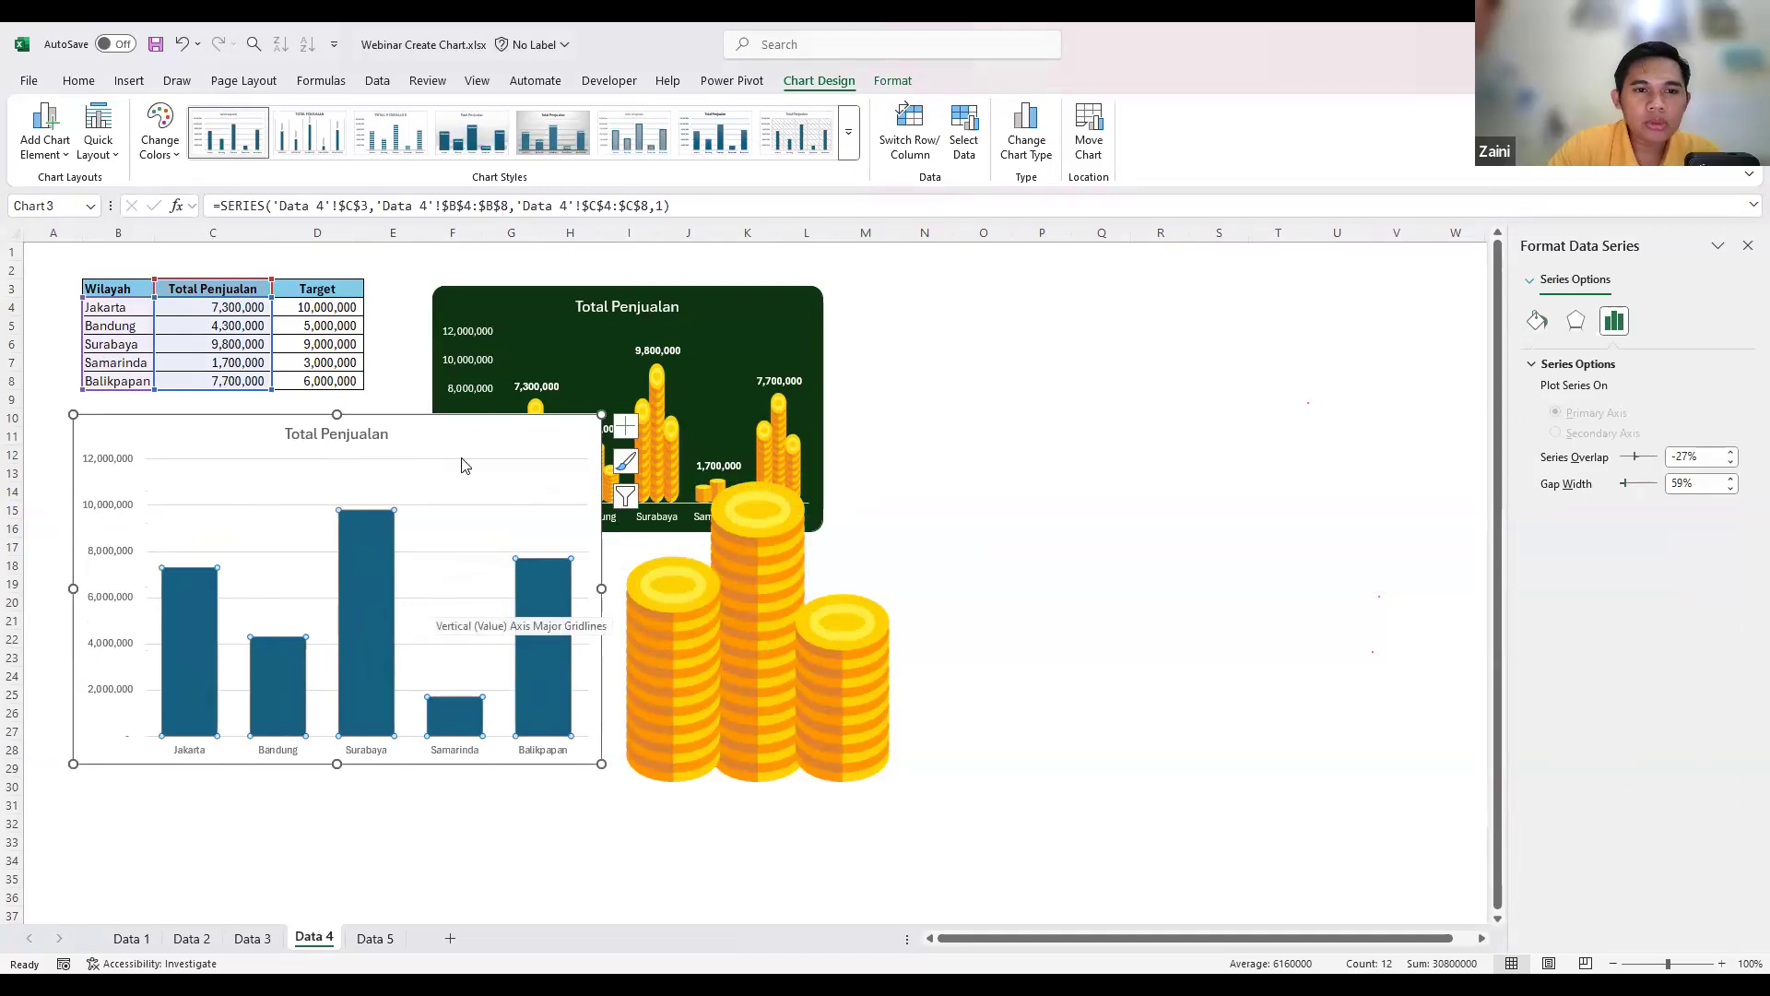
pyautogui.click(457, 507)
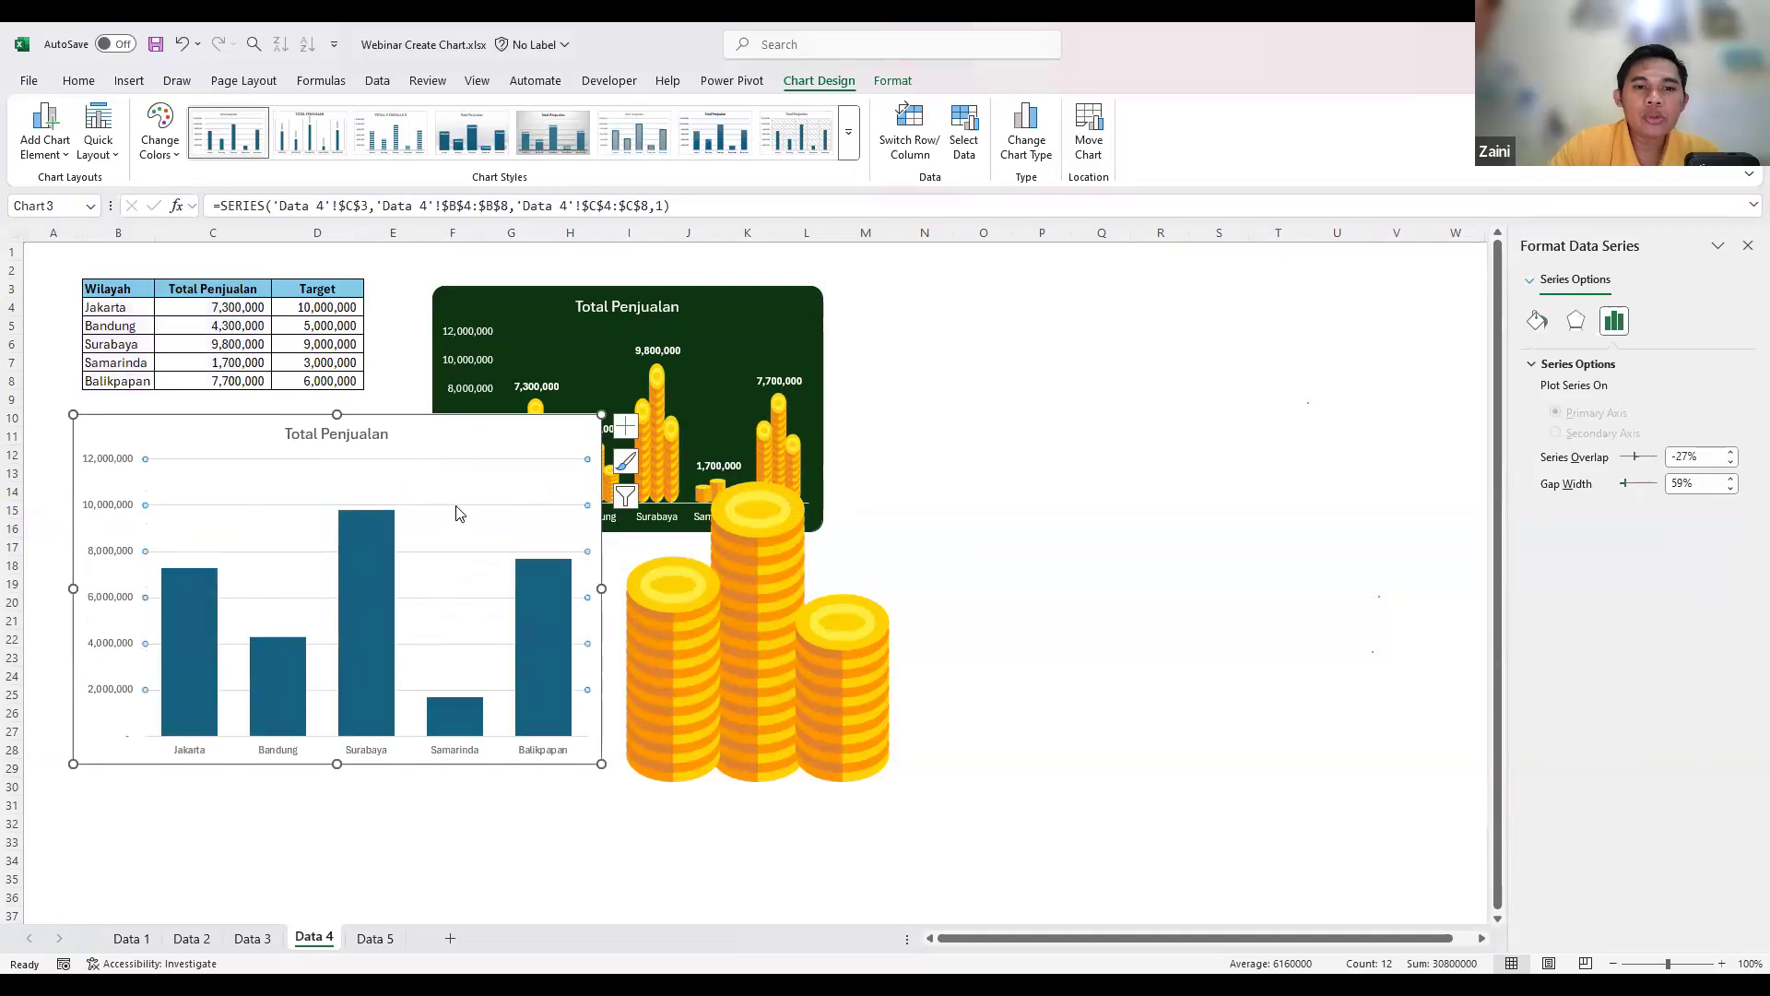
pyautogui.click(458, 512)
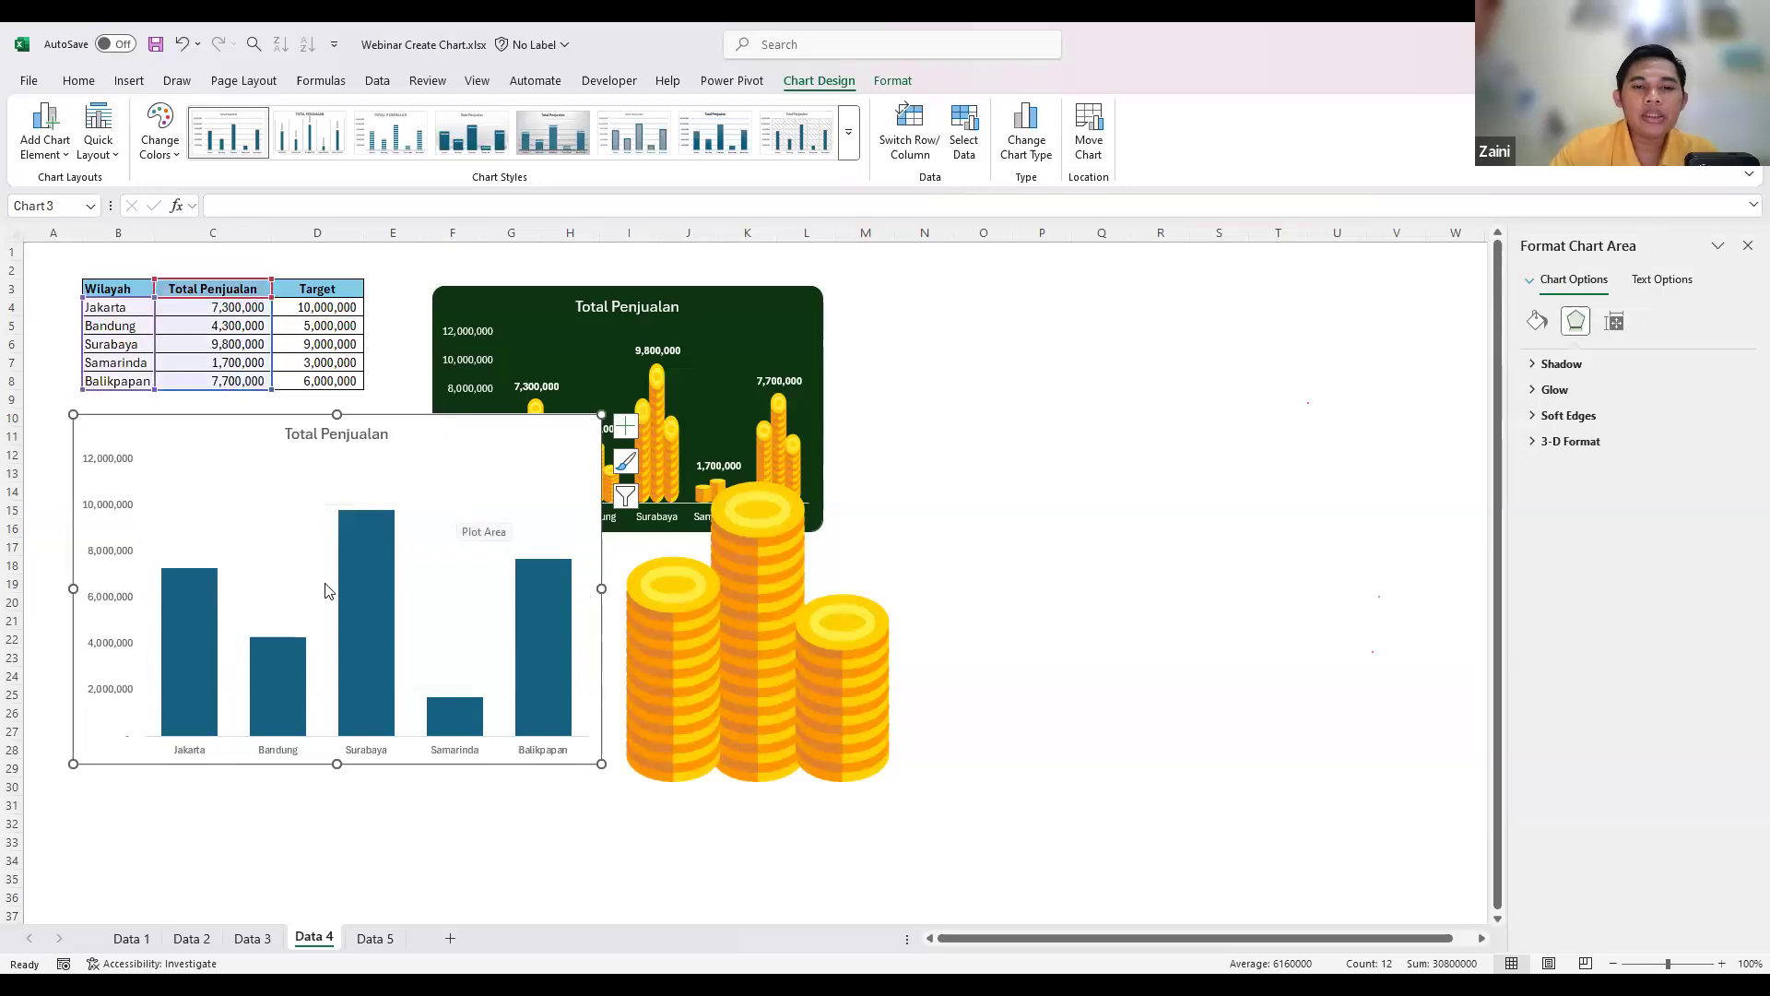
pyautogui.click(1096, 618)
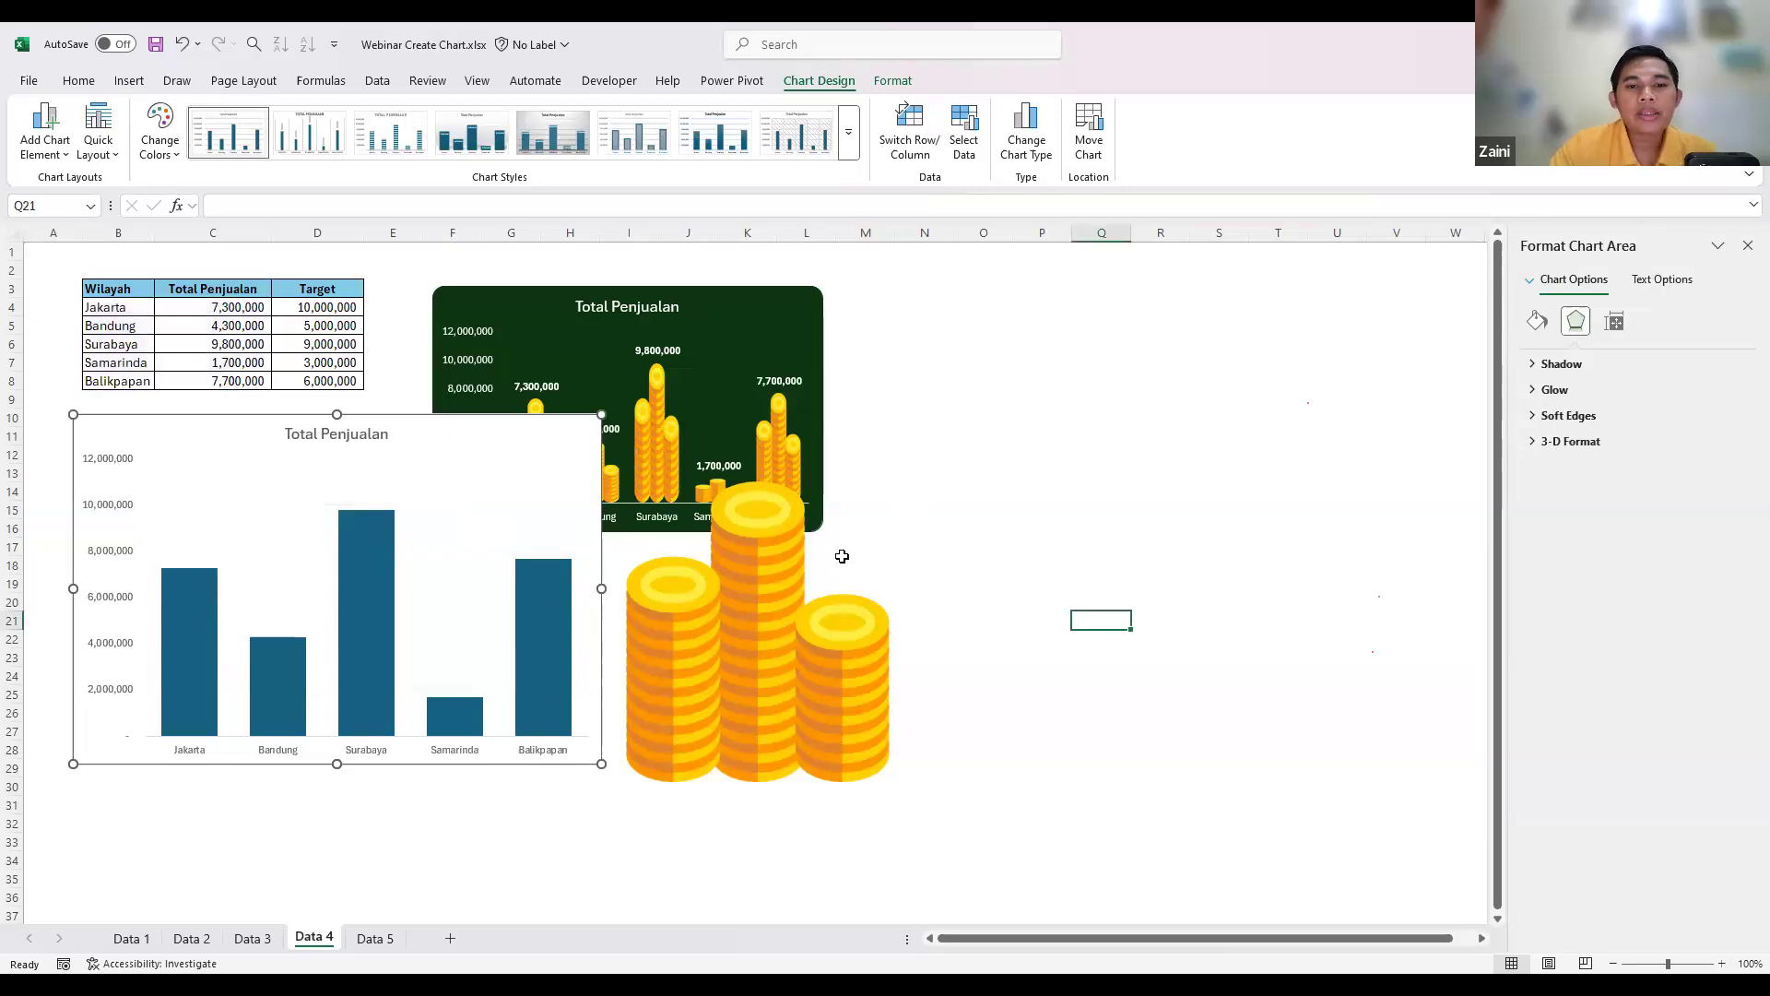
# - Look at the column series and the coin picture, and check the available sources for inserting a picture
pyautogui.click(358, 606)
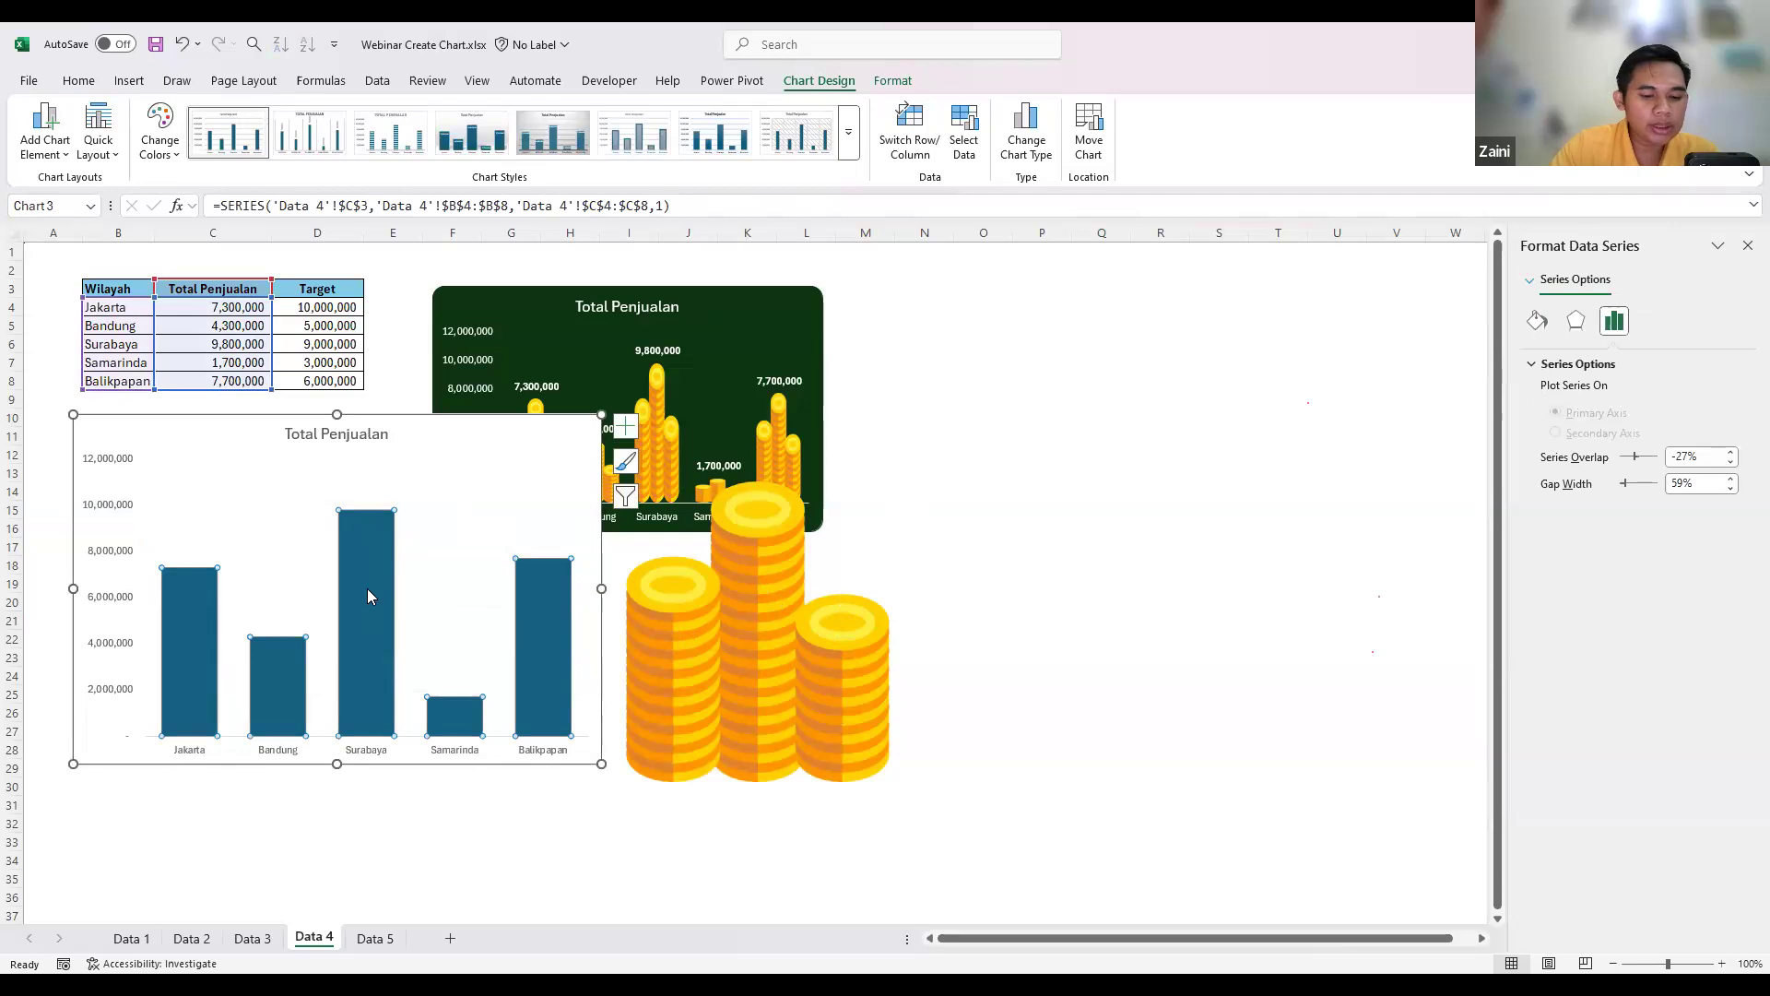
pyautogui.click(757, 591)
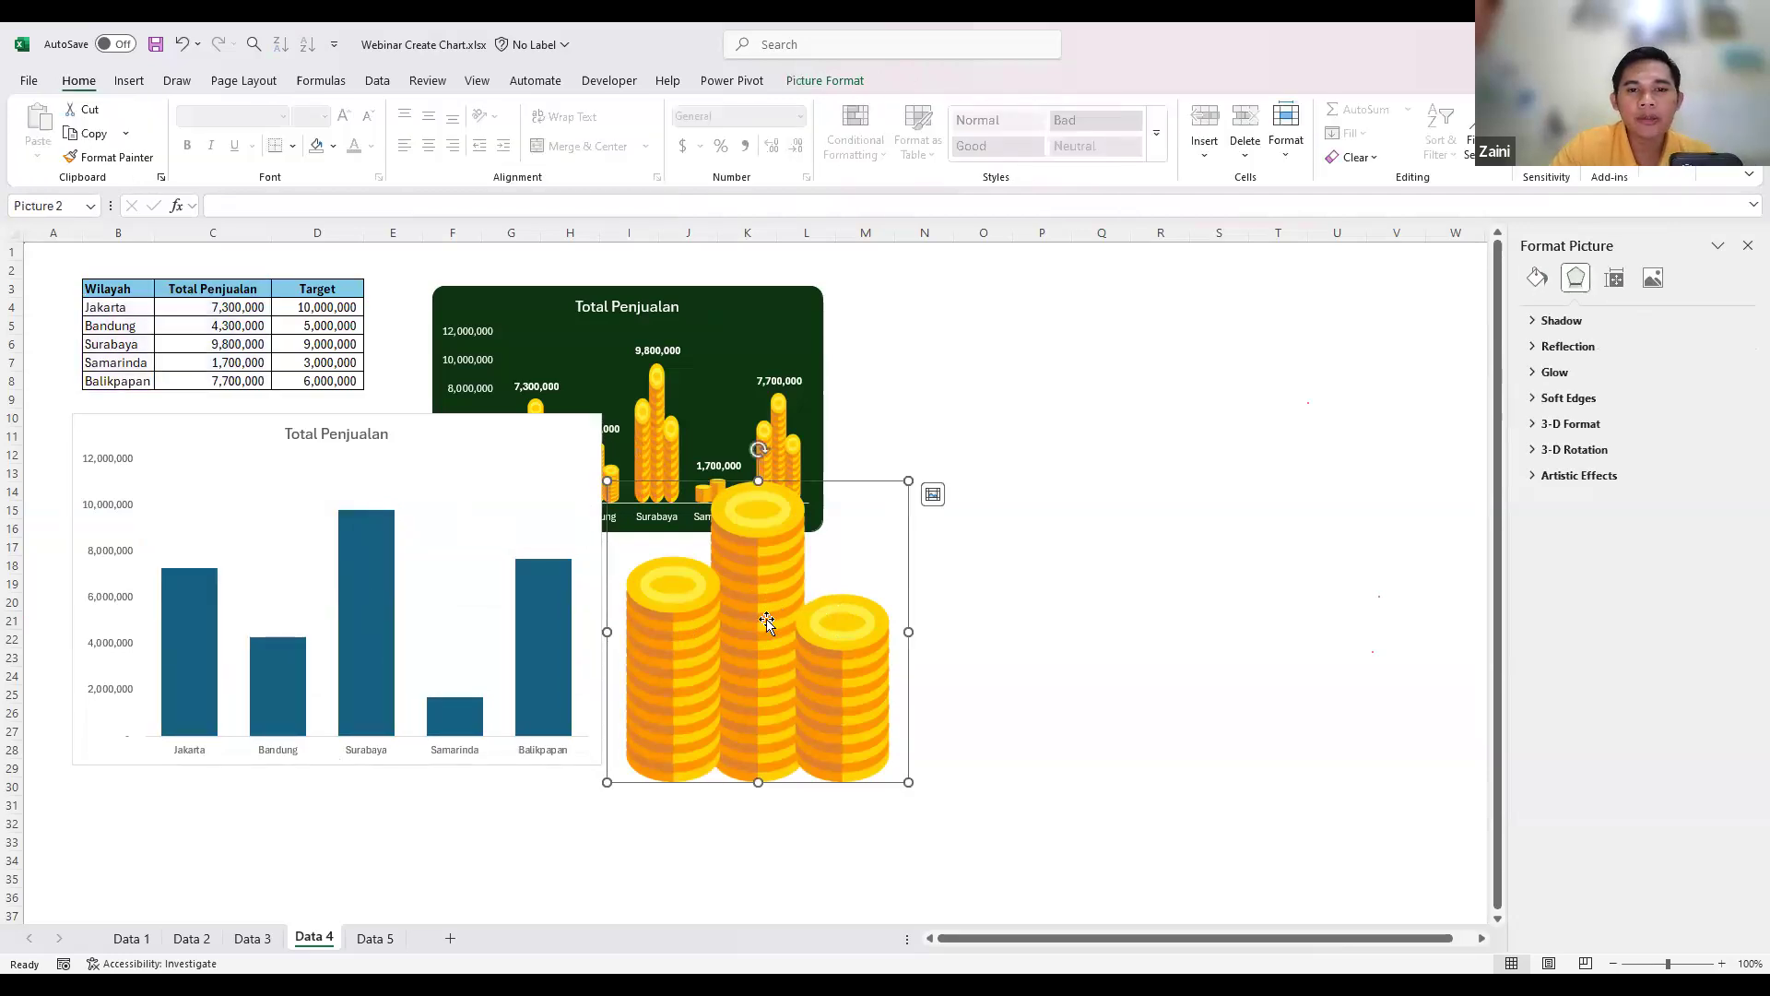
pyautogui.click(945, 394)
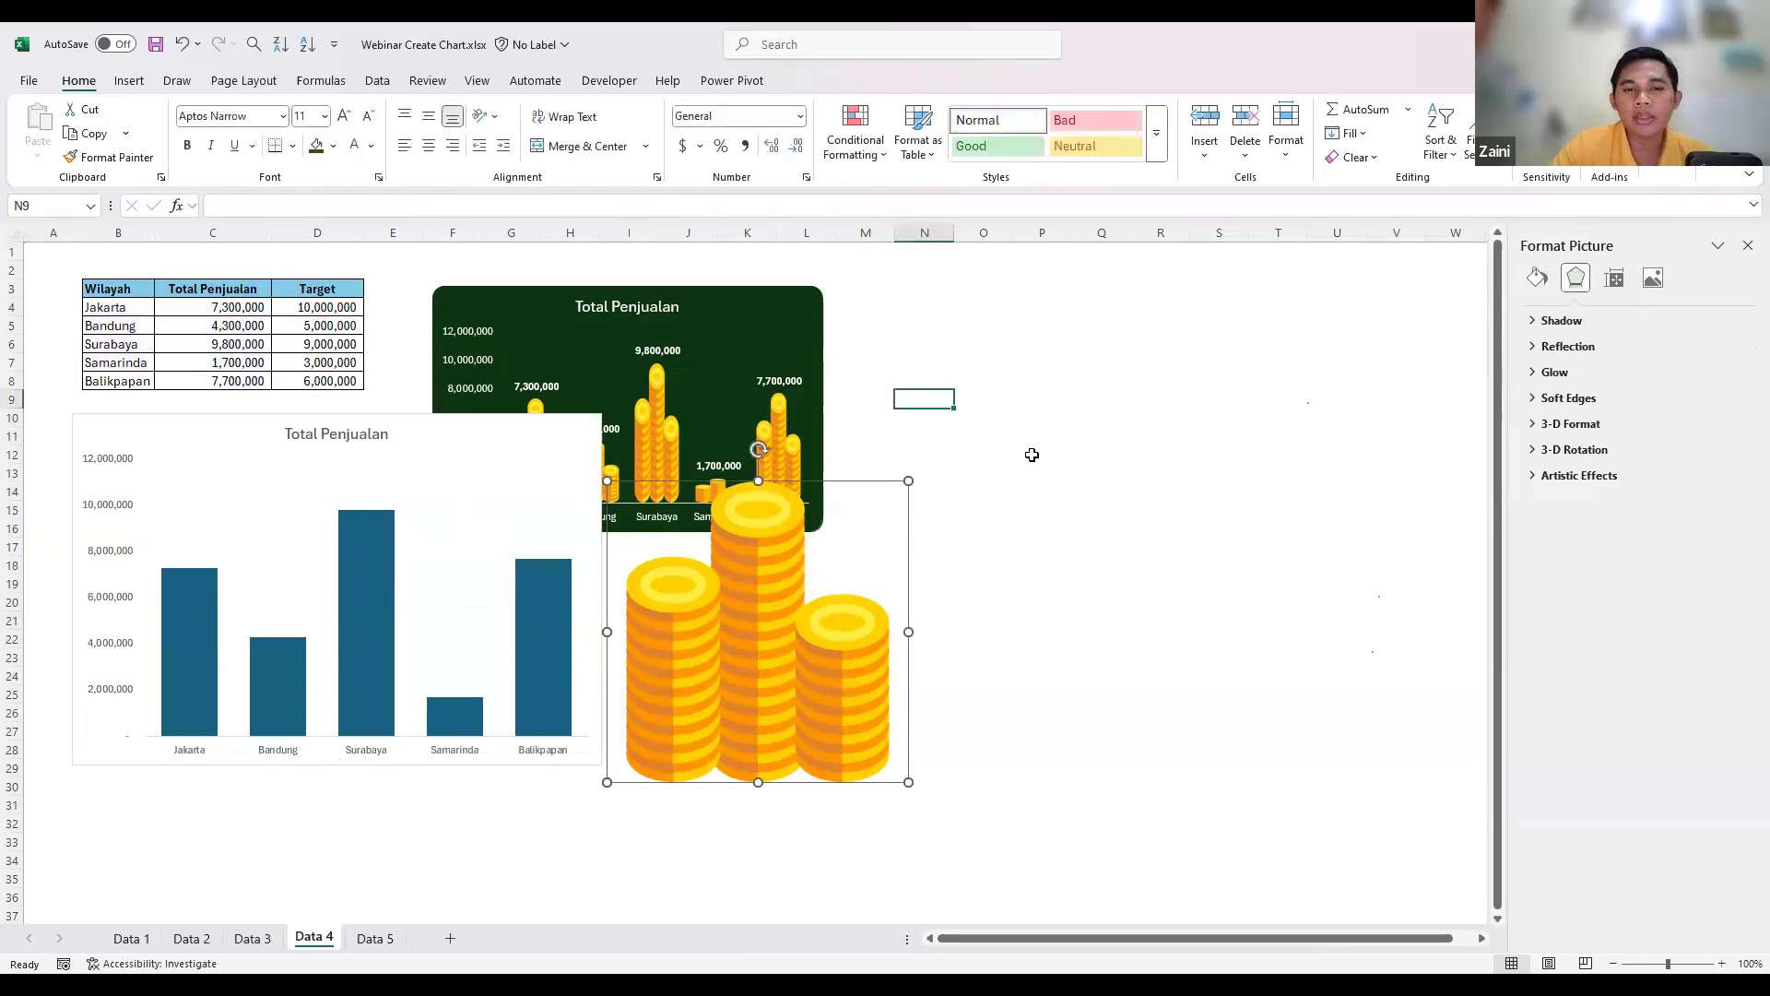
pyautogui.click(131, 82)
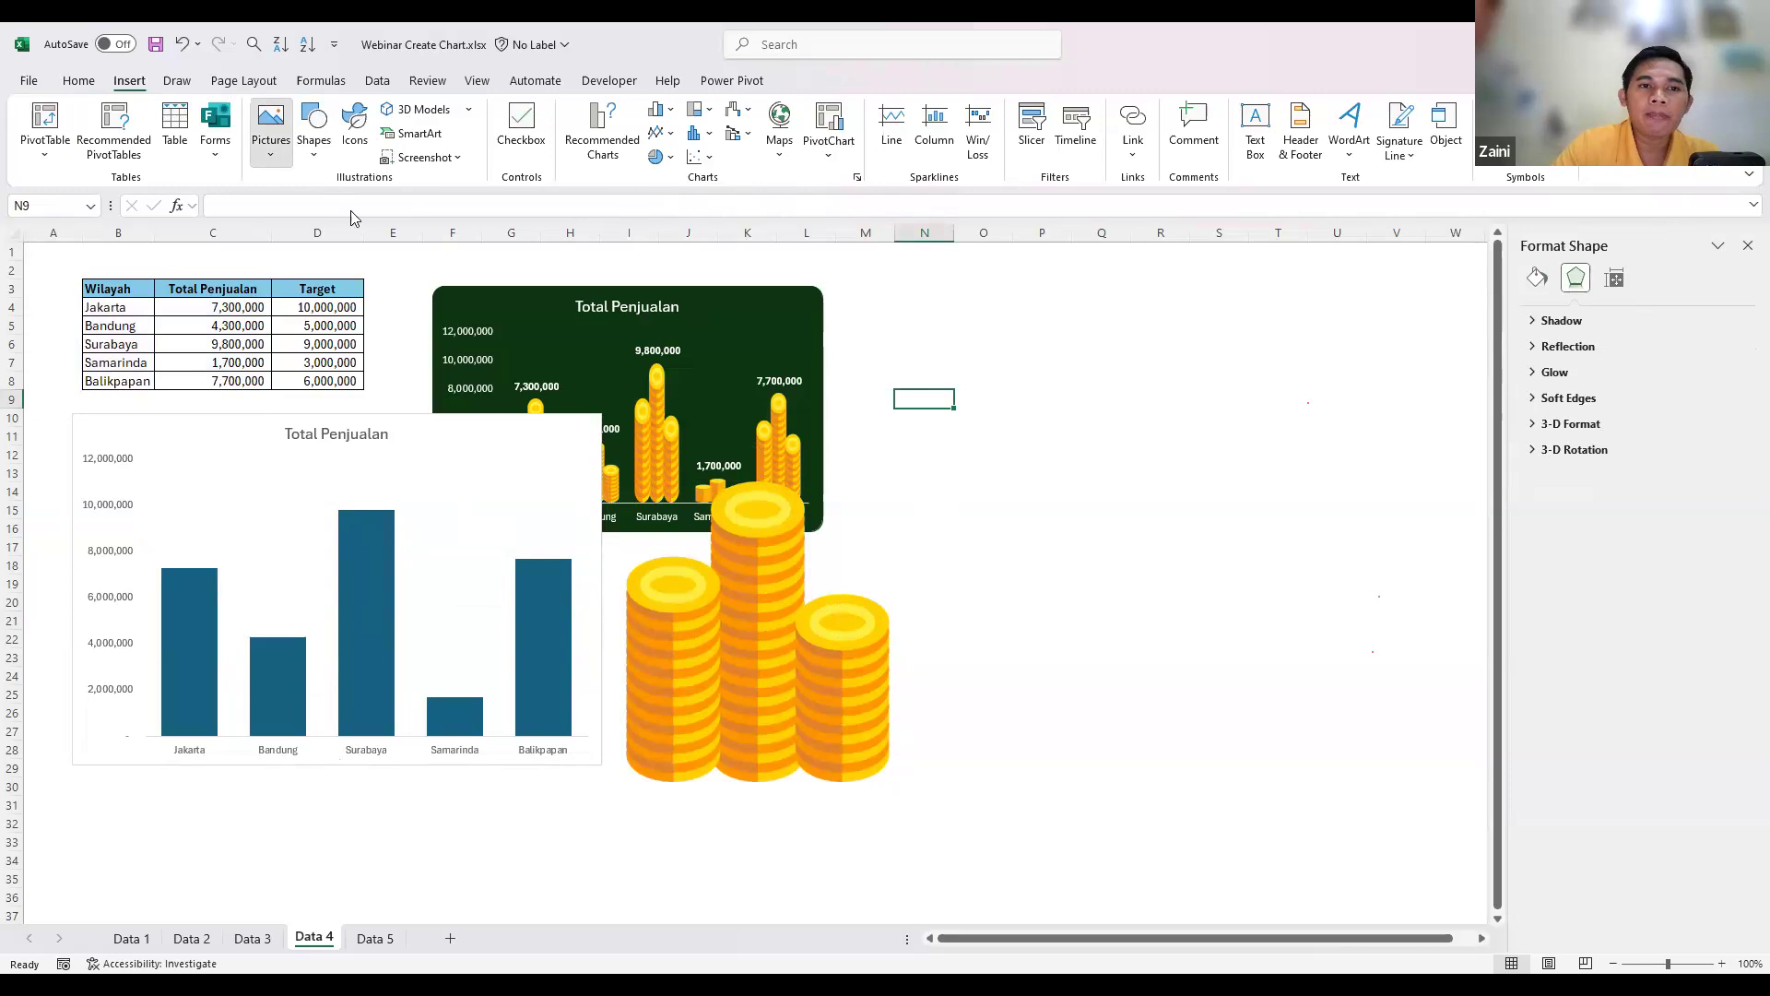
pyautogui.click(271, 138)
pyautogui.moveTo(337, 188)
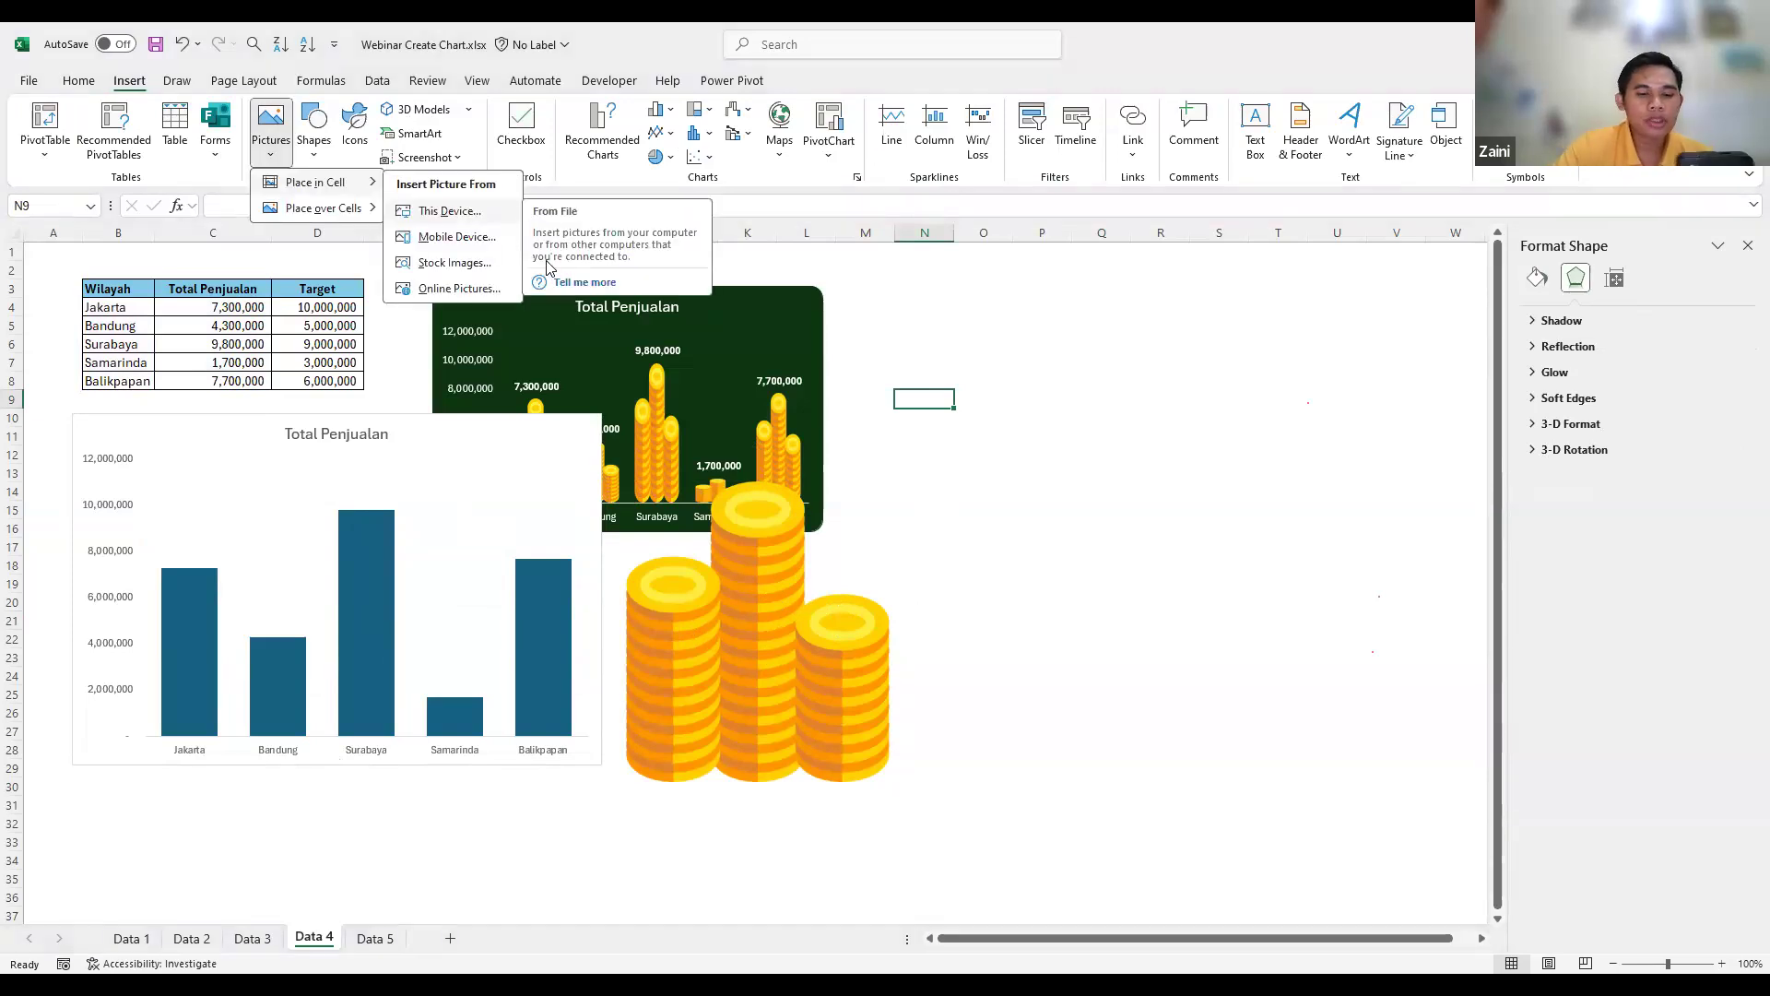
# - Copy the coin stack picture and paste it into the new chart's Total Penjualan series as the column fill
pyautogui.click(779, 604)
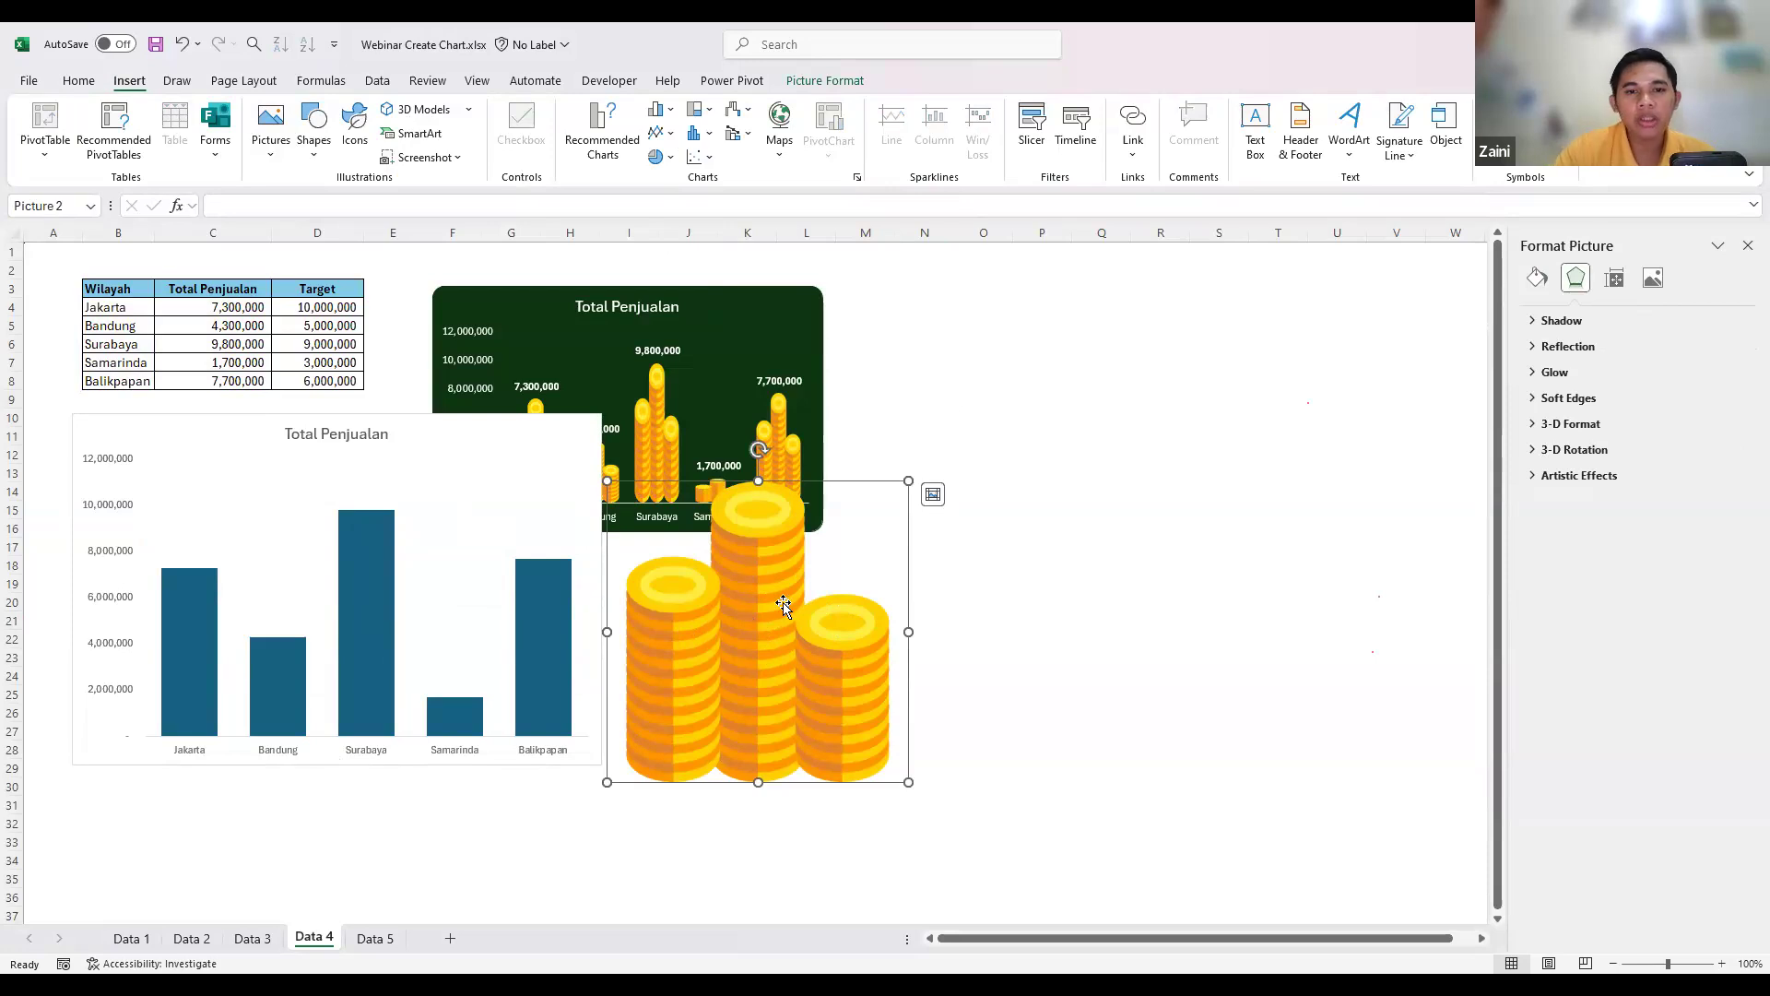
pyautogui.click(1010, 616)
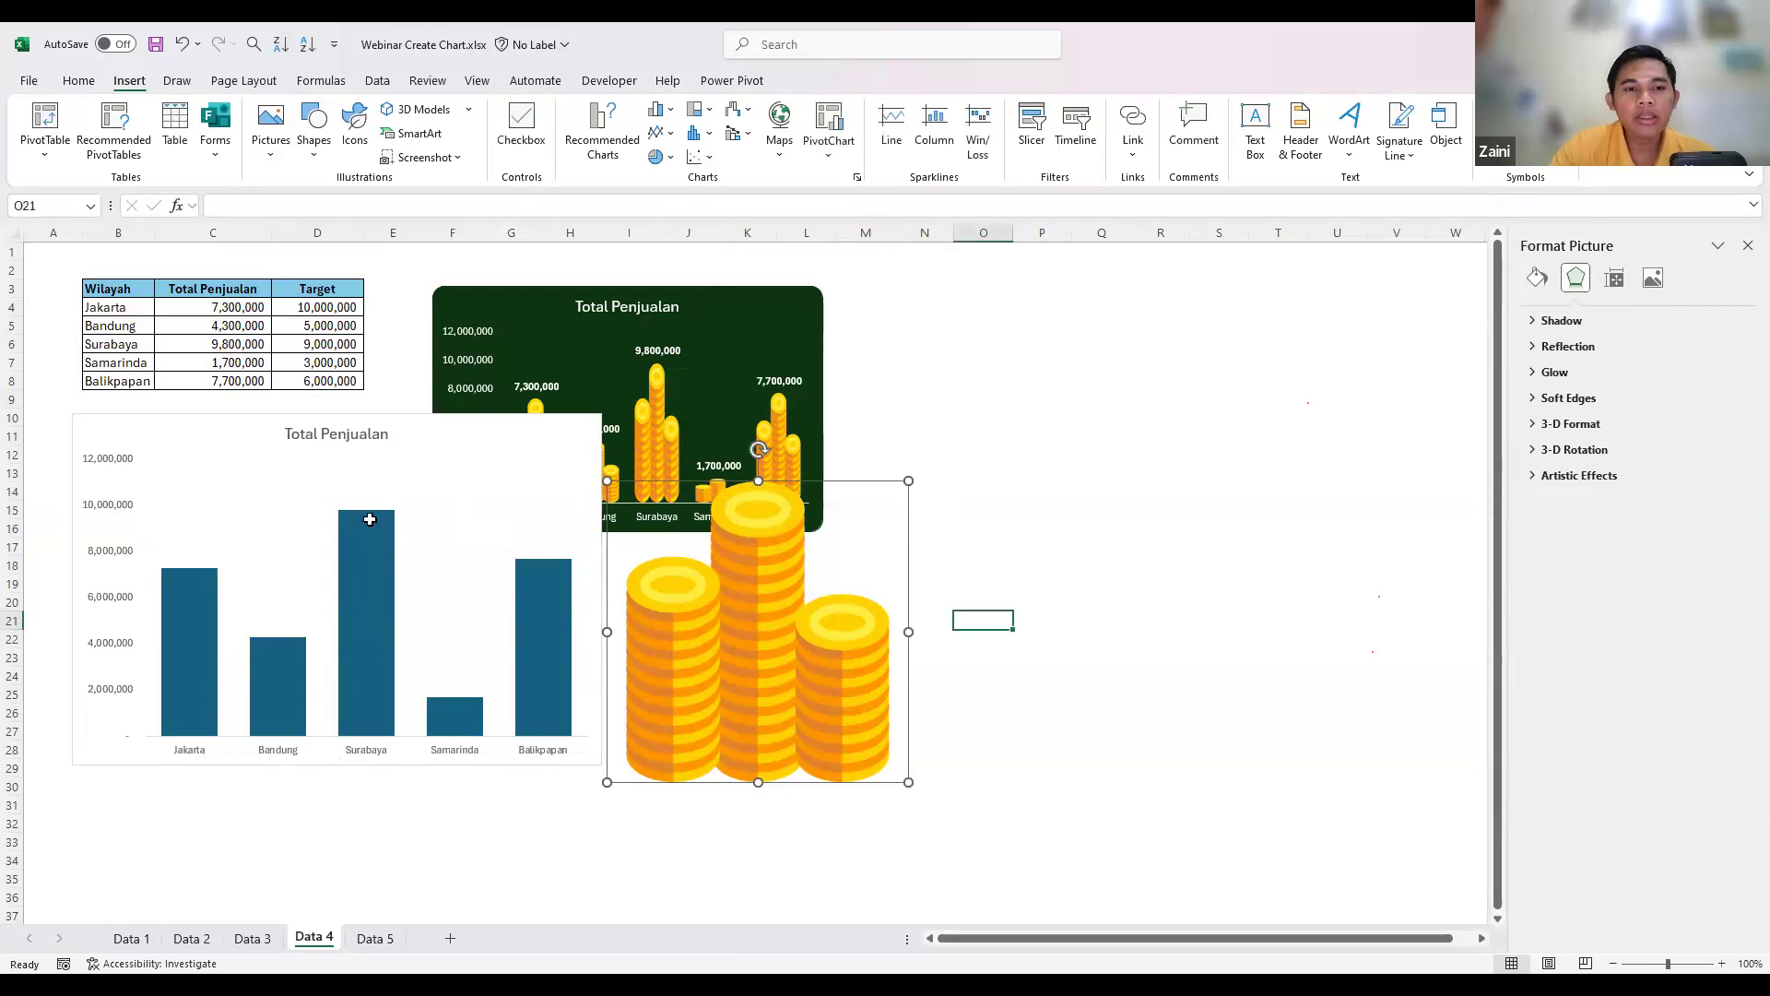
pyautogui.click(371, 578)
pyautogui.click(371, 577)
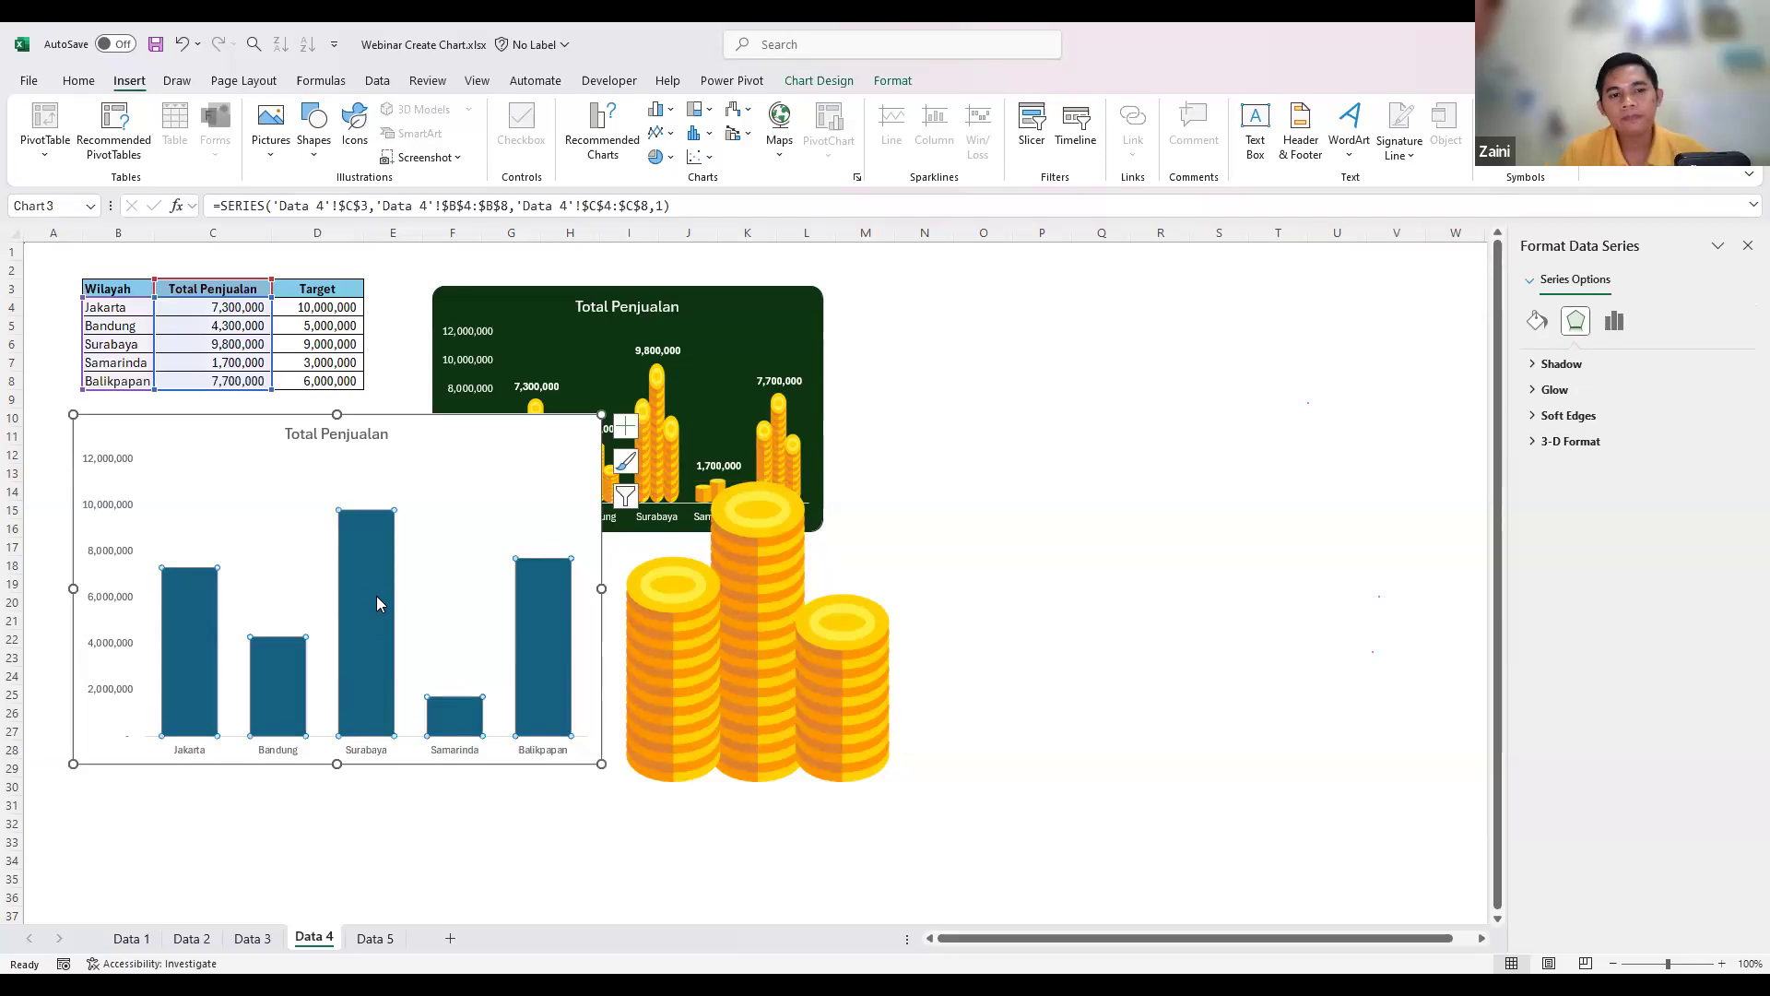
pyautogui.hotkey('ctrl', 'v')
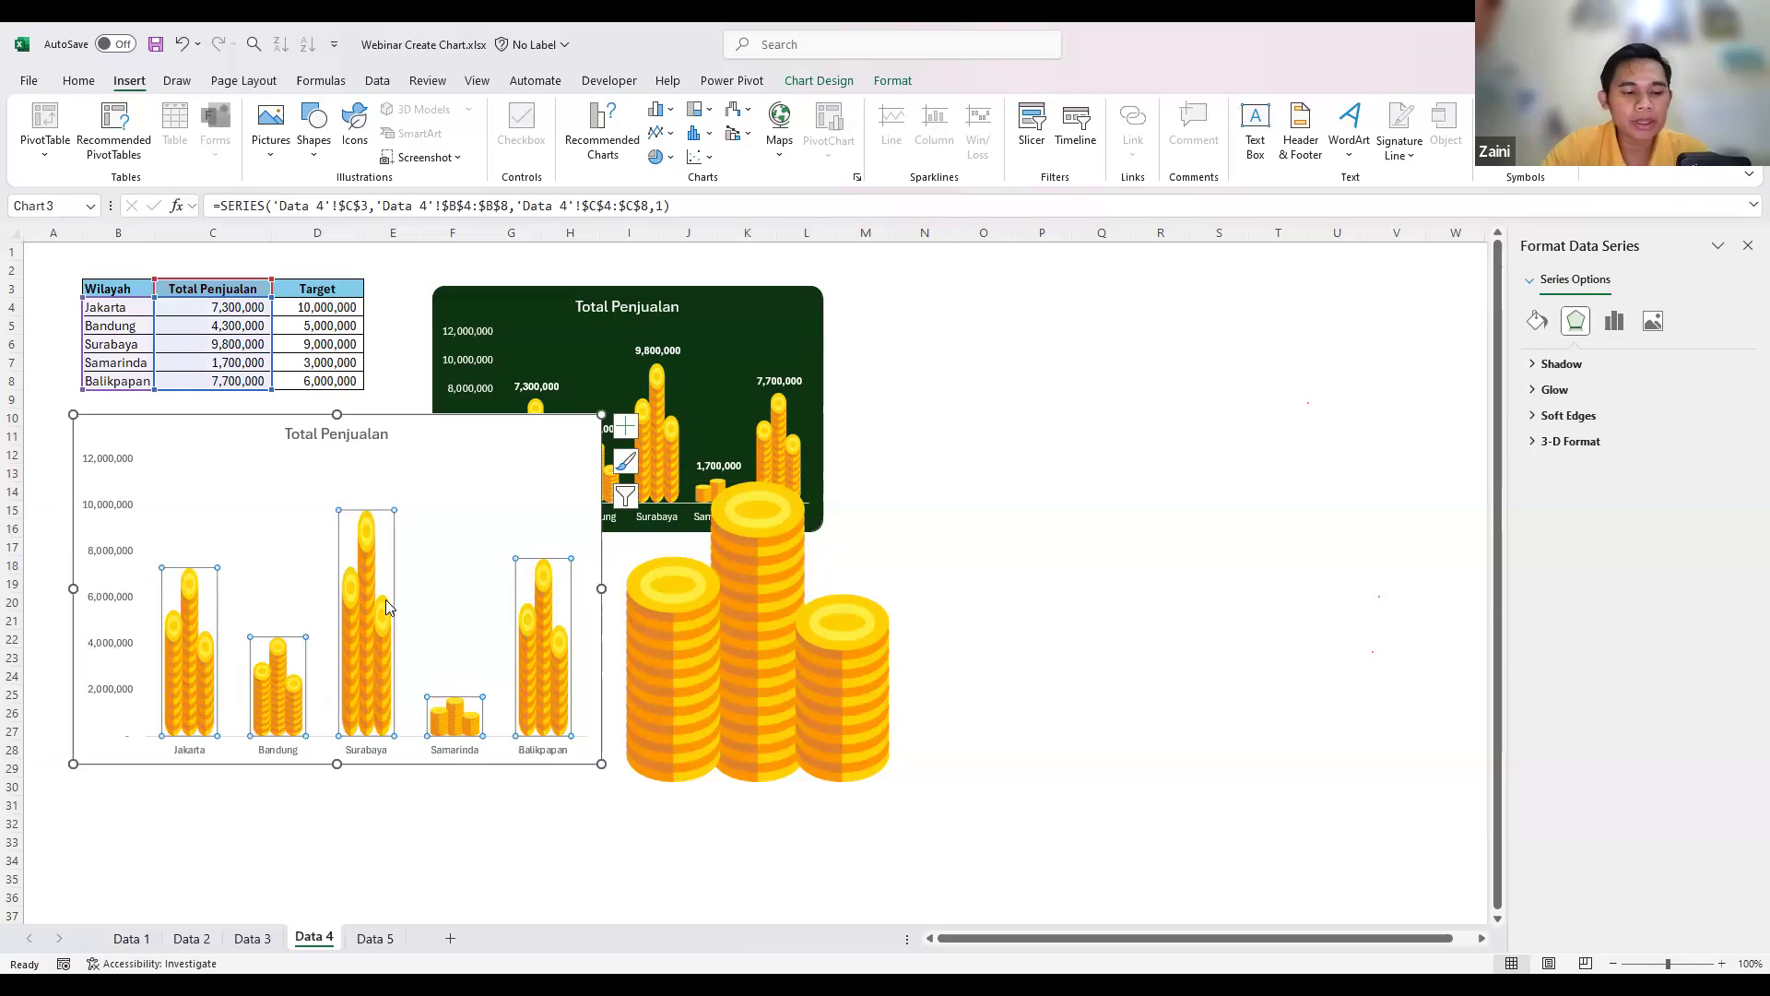
# - Widen the coin-filled columns by setting the series gap width to 0%
pyautogui.moveTo(387, 601)
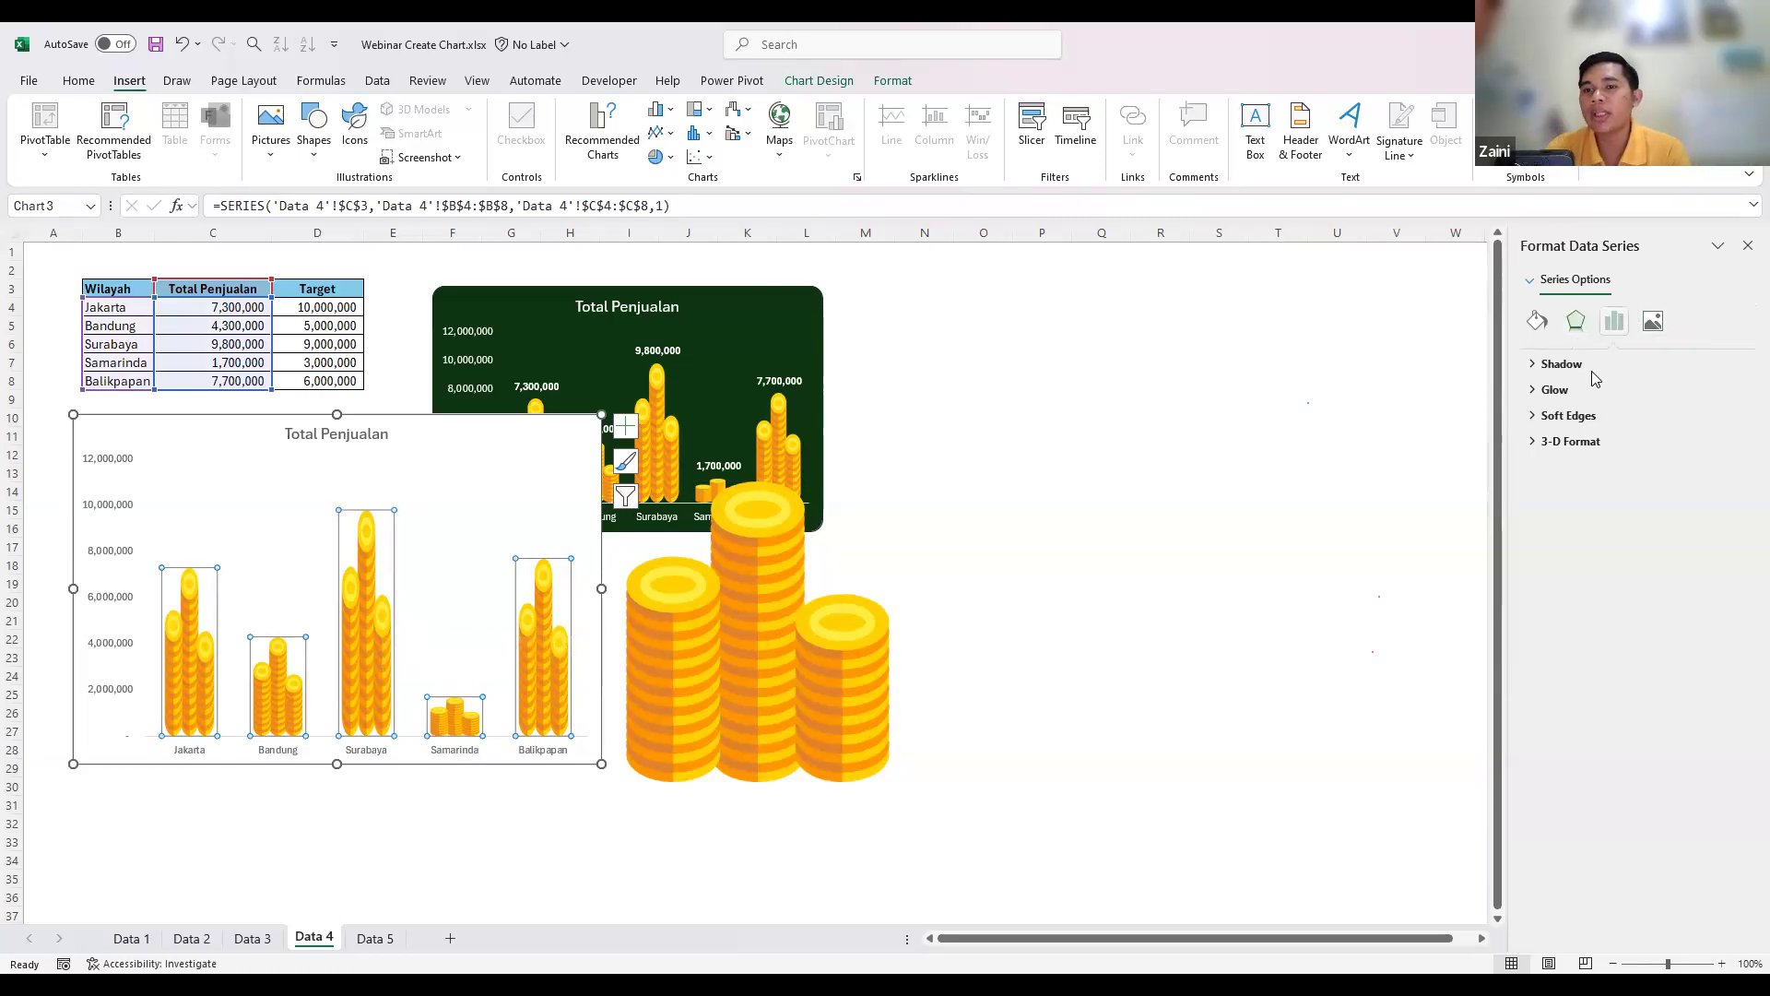
pyautogui.moveTo(1621, 492); pyautogui.dragTo(1625, 493)
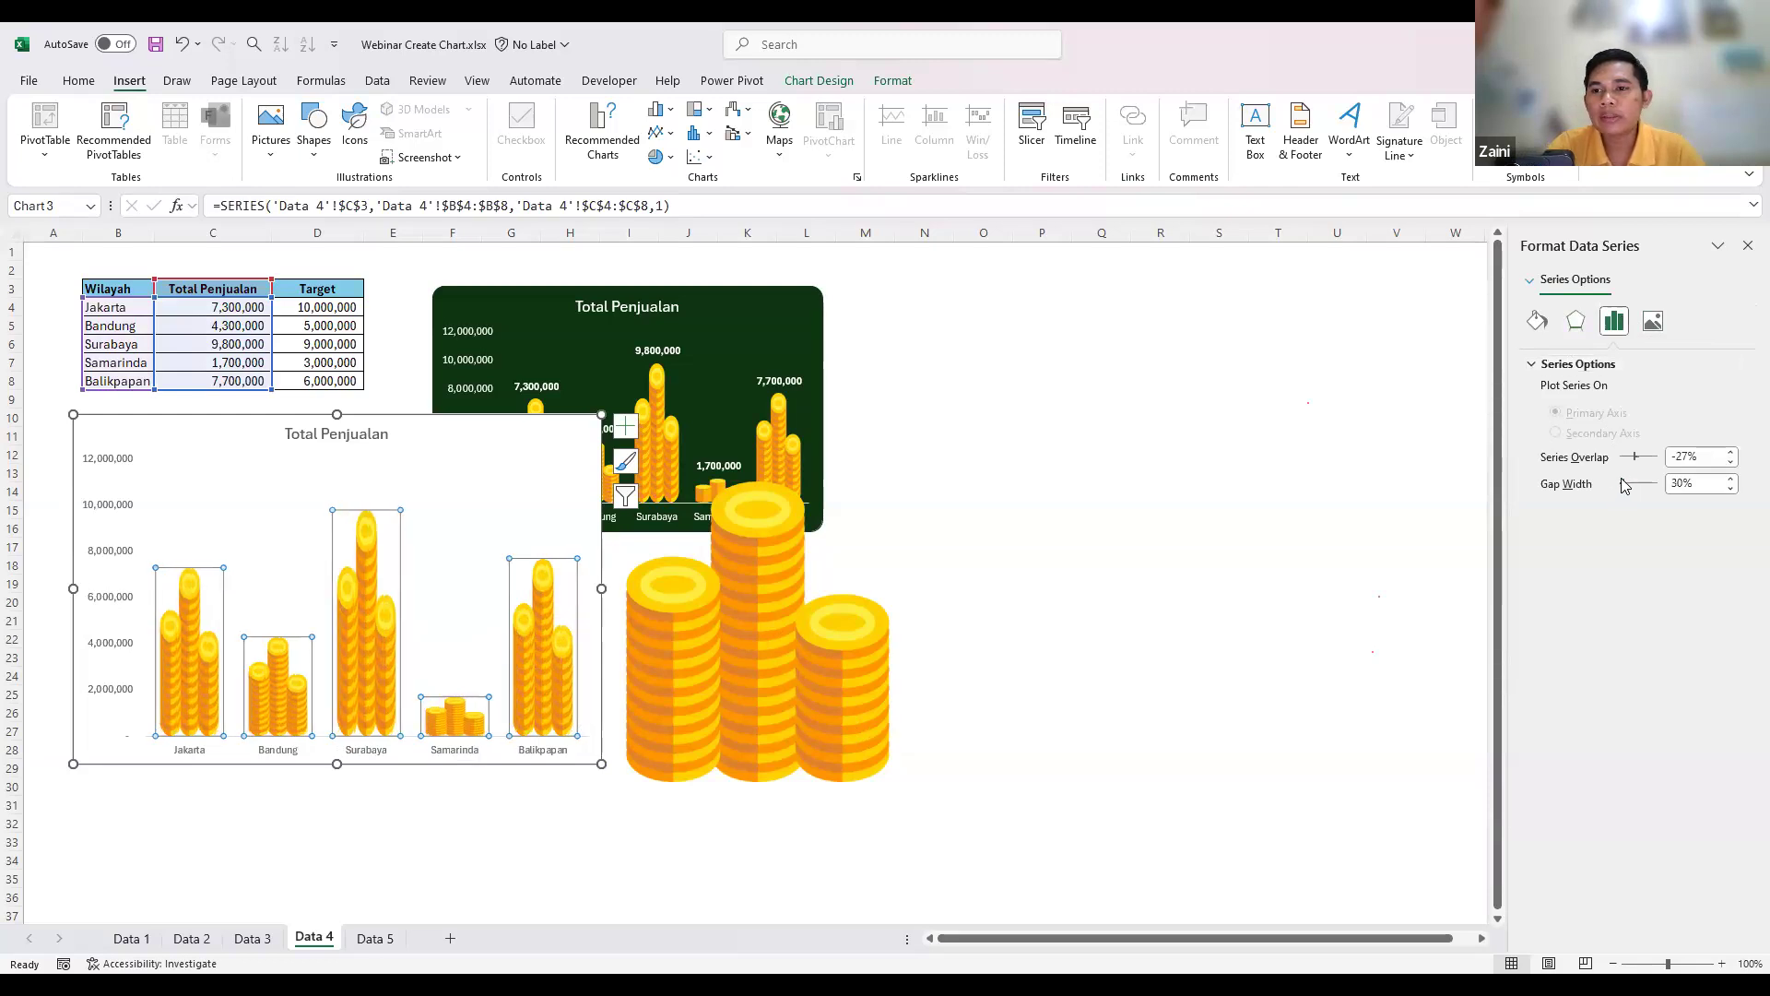
pyautogui.moveTo(1623, 486); pyautogui.dragTo(1627, 487)
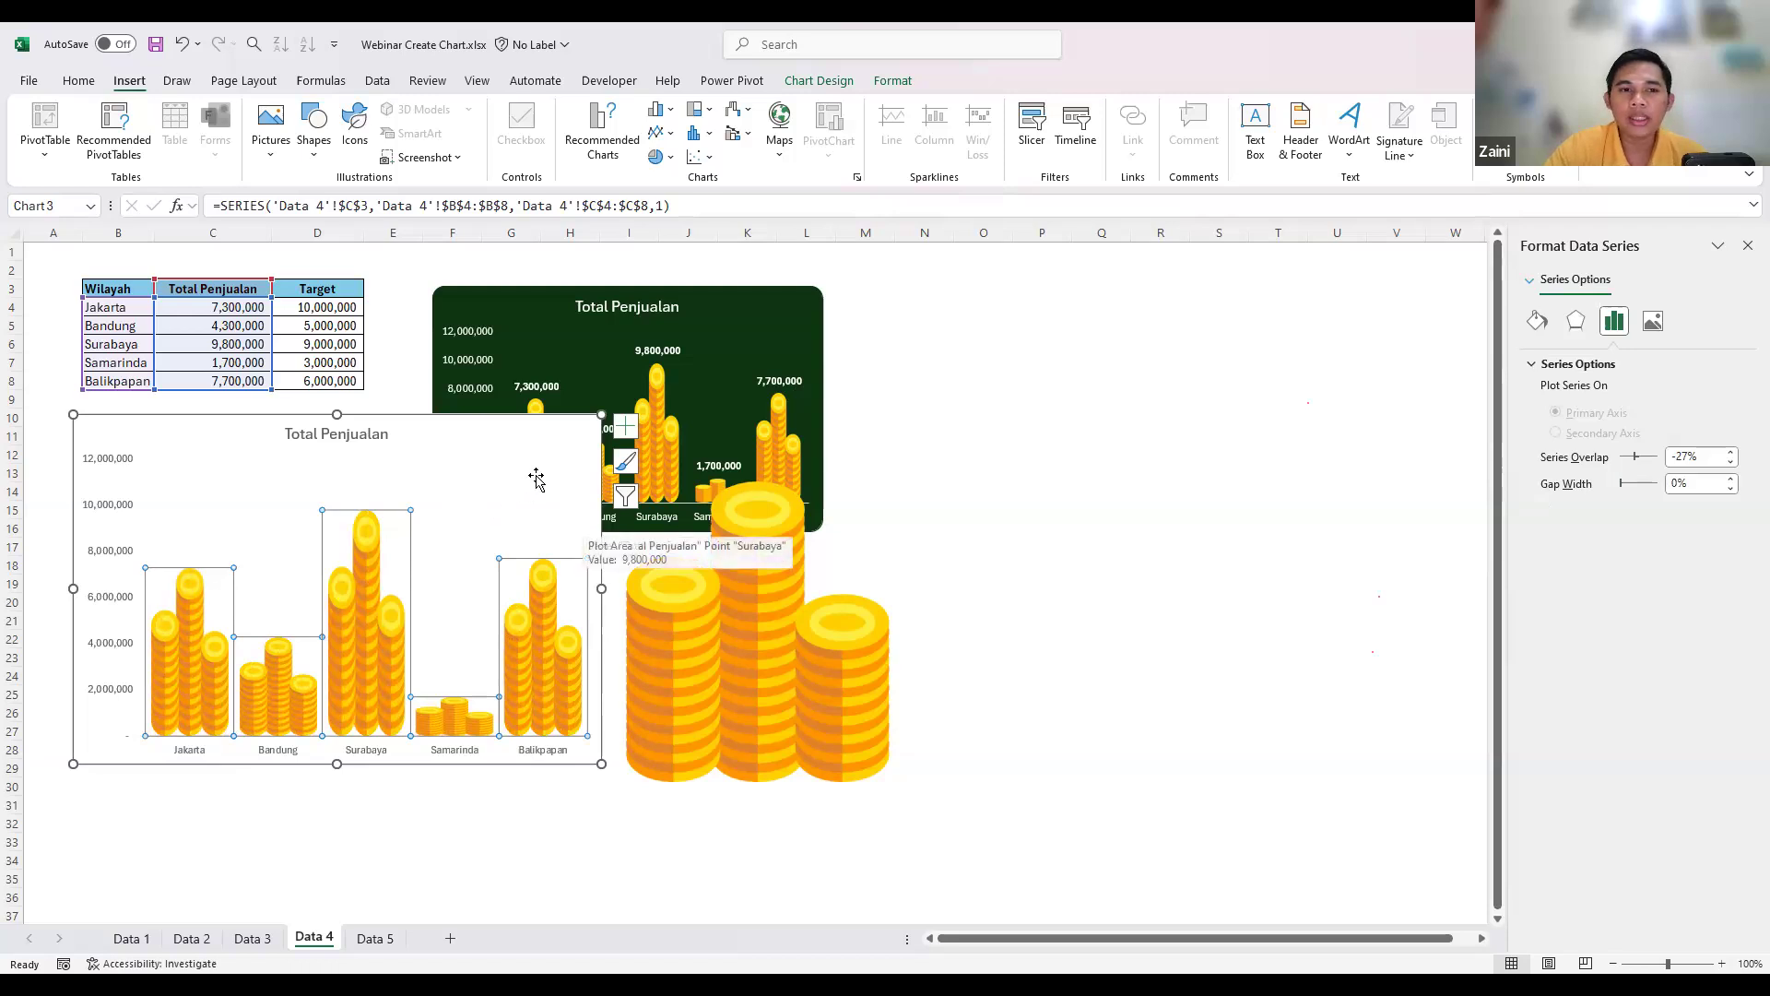
# - Fill the background of the new coin chart with dark navy blue
pyautogui.click(506, 435)
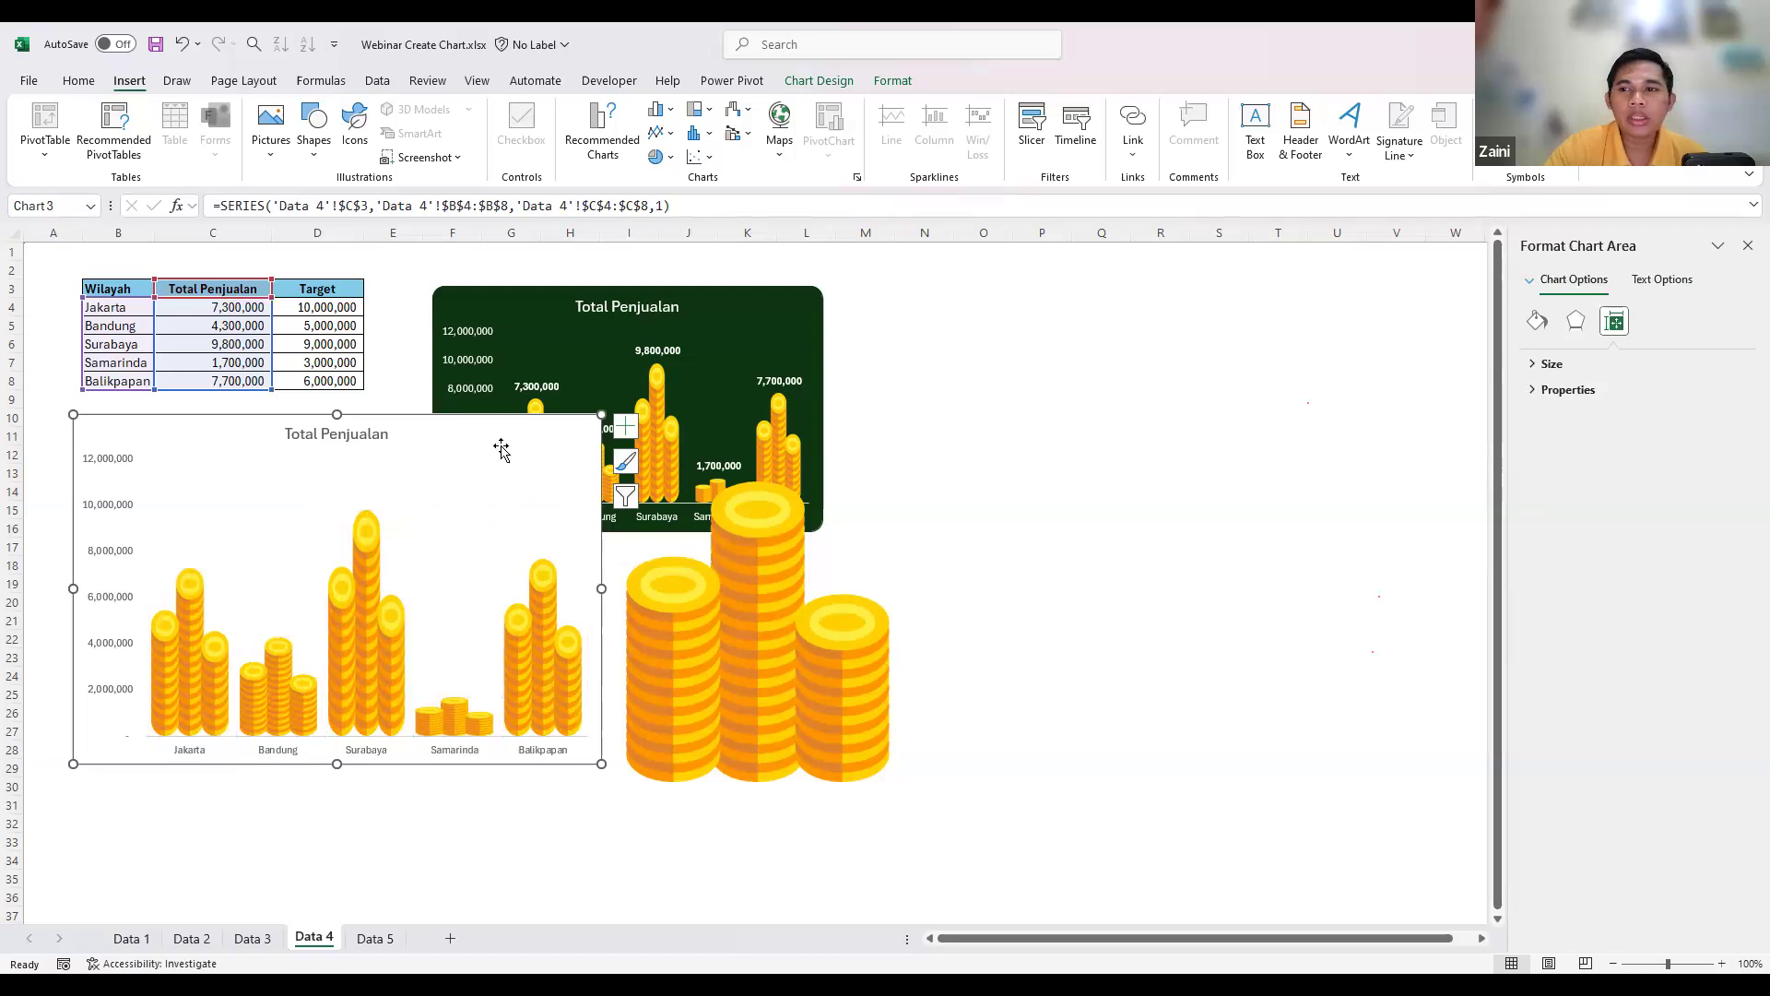
pyautogui.click(892, 81)
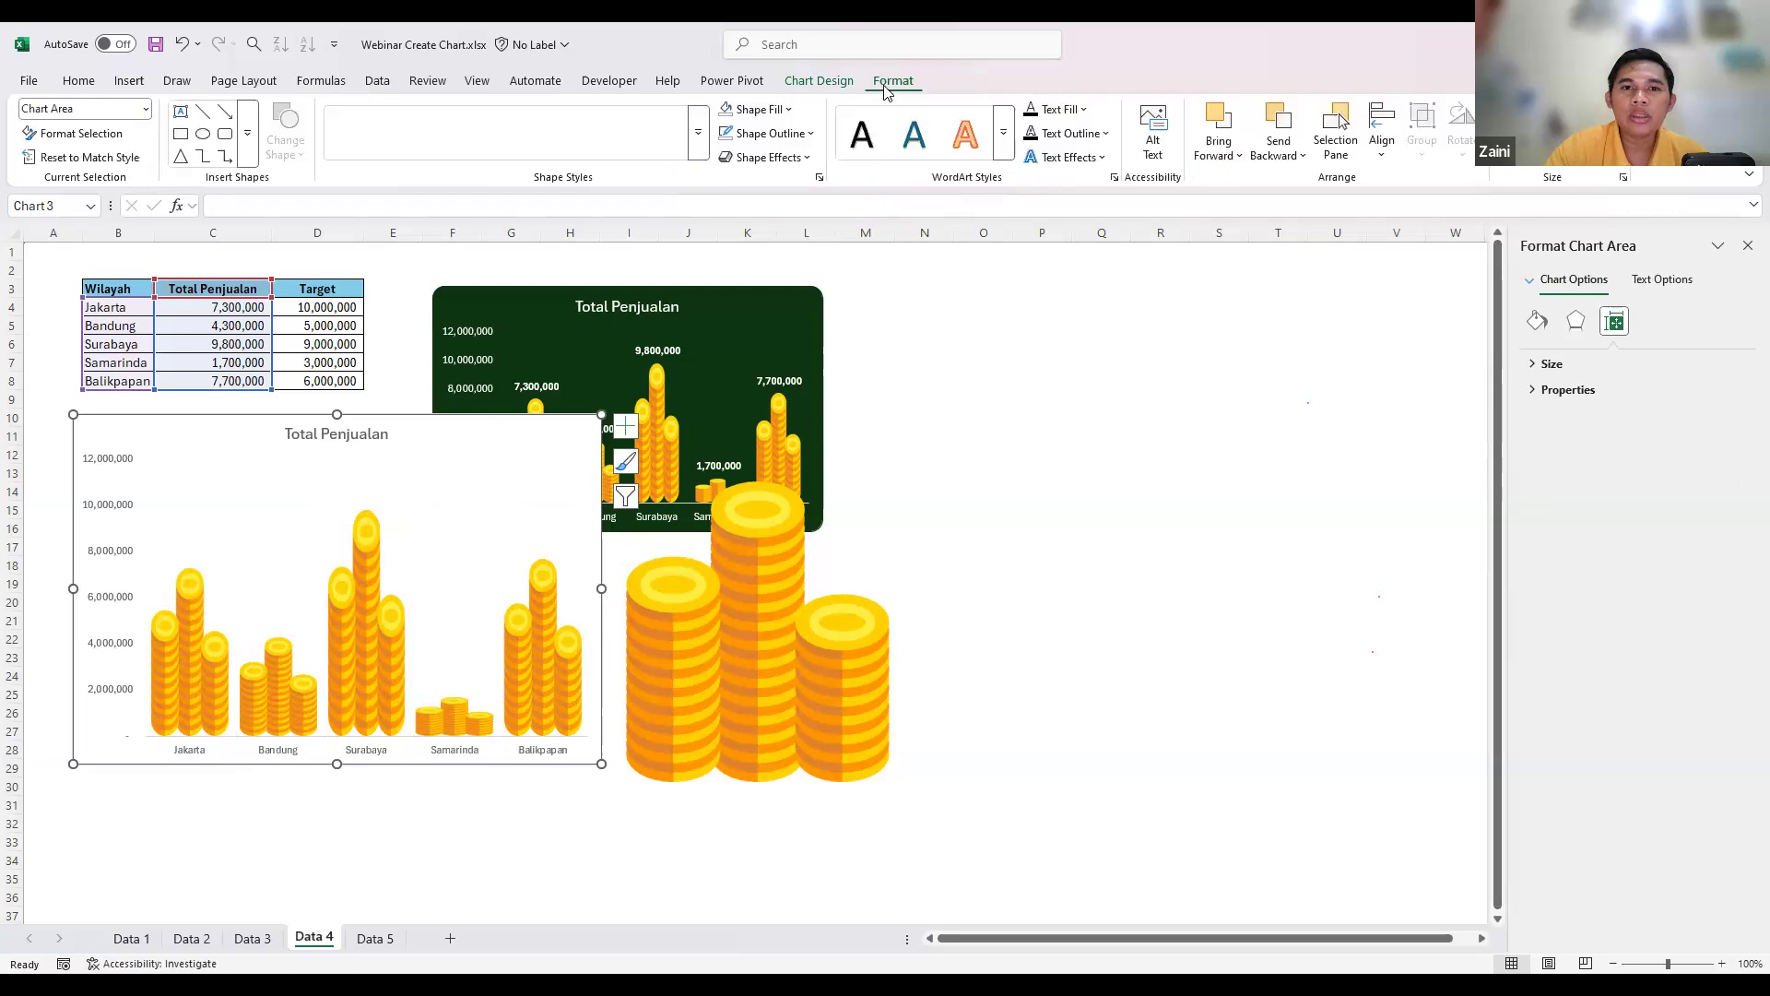
pyautogui.click(788, 109)
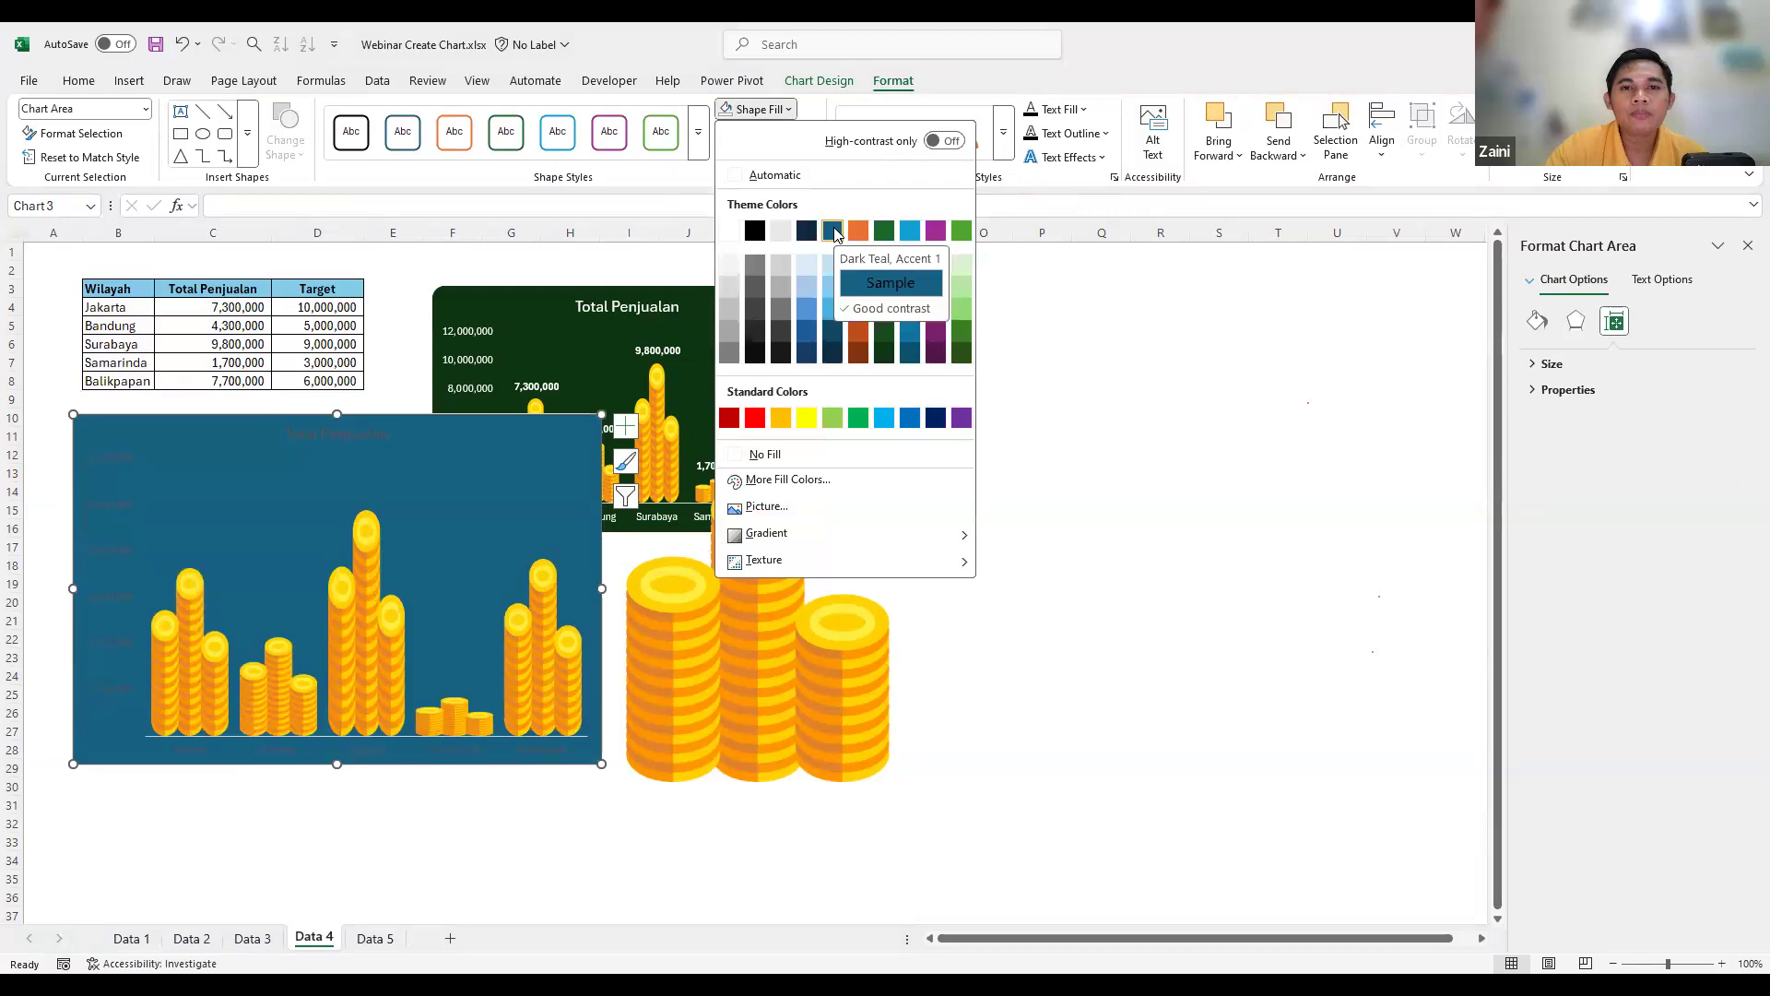
pyautogui.click(790, 111)
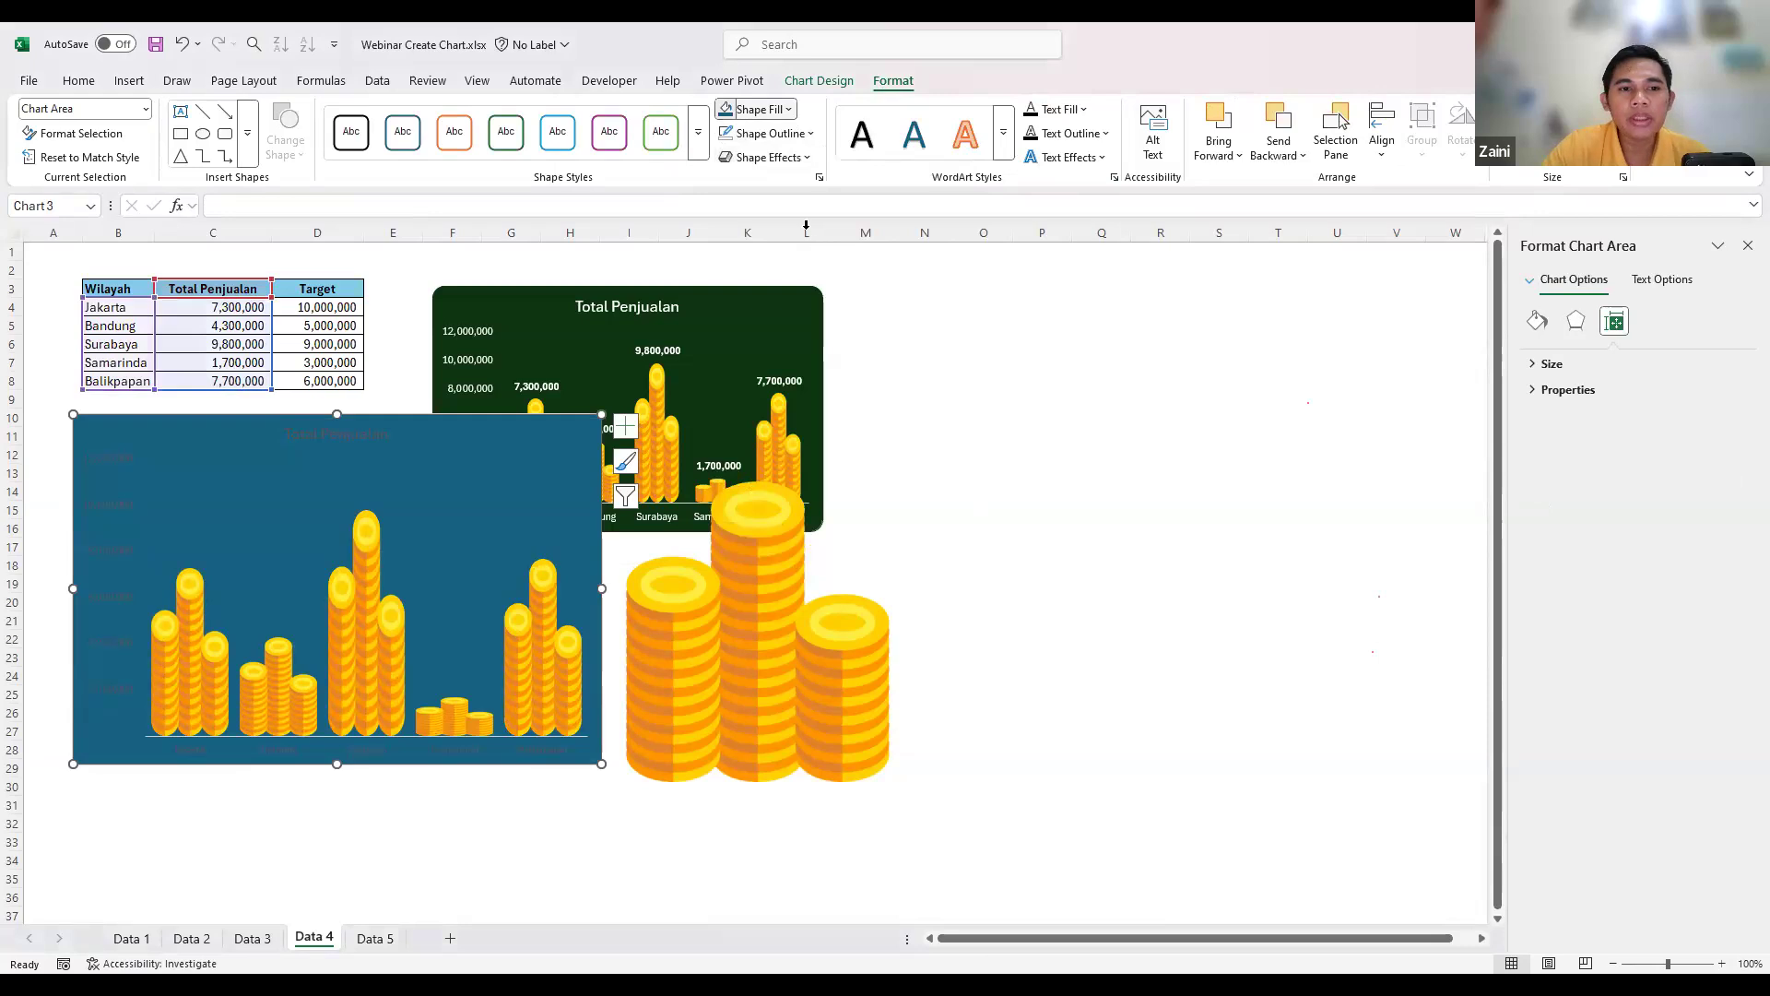
# - Set the value axis labels, chart title and category axis labels of the navy coin chart to white text
pyautogui.click(110, 466)
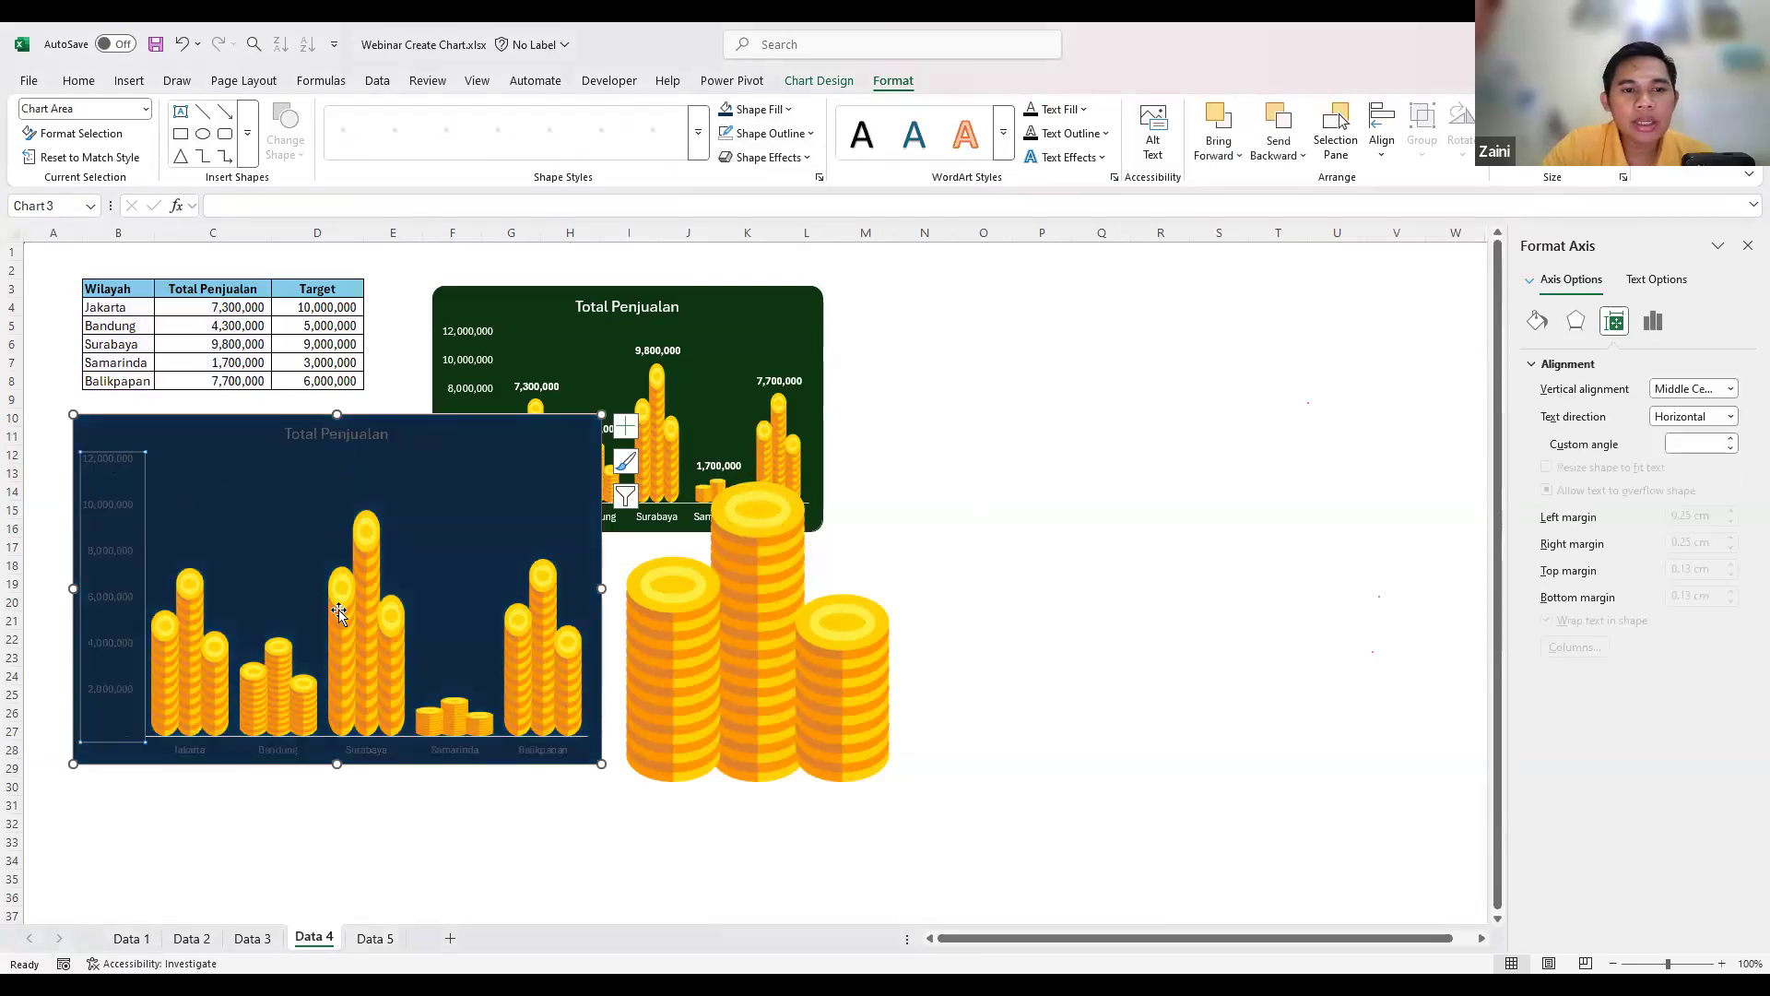
pyautogui.press('Escape')
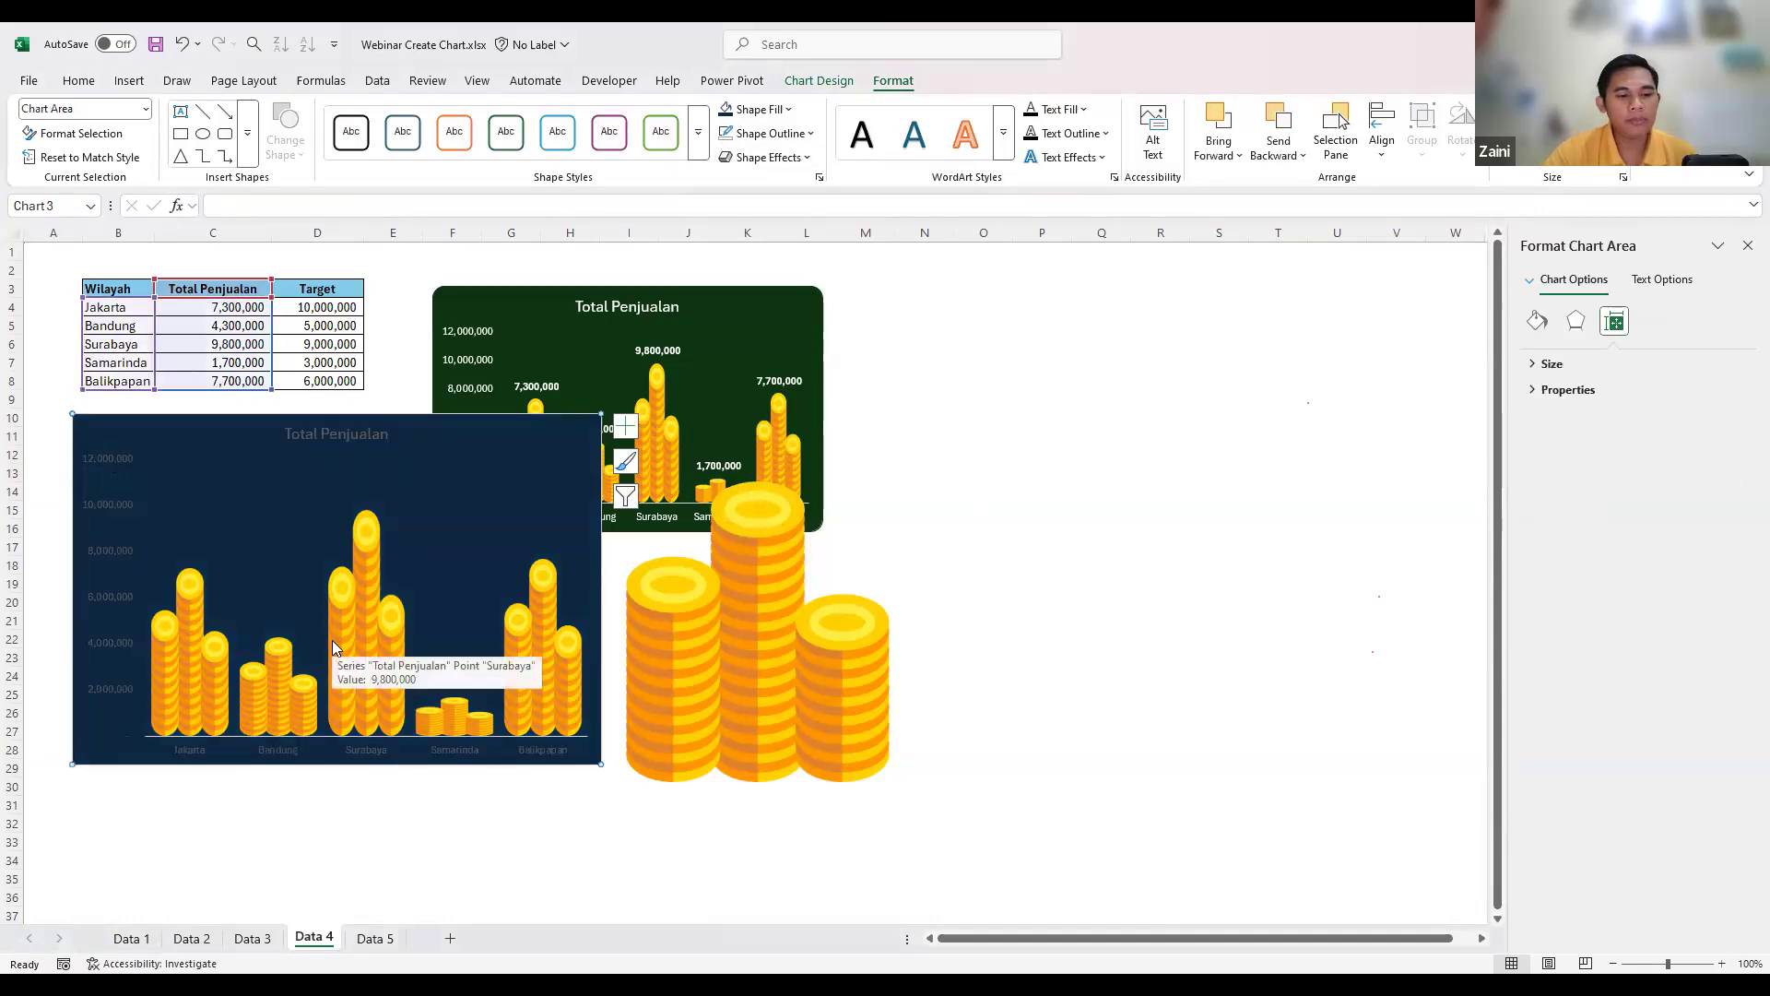
pyautogui.click(120, 505)
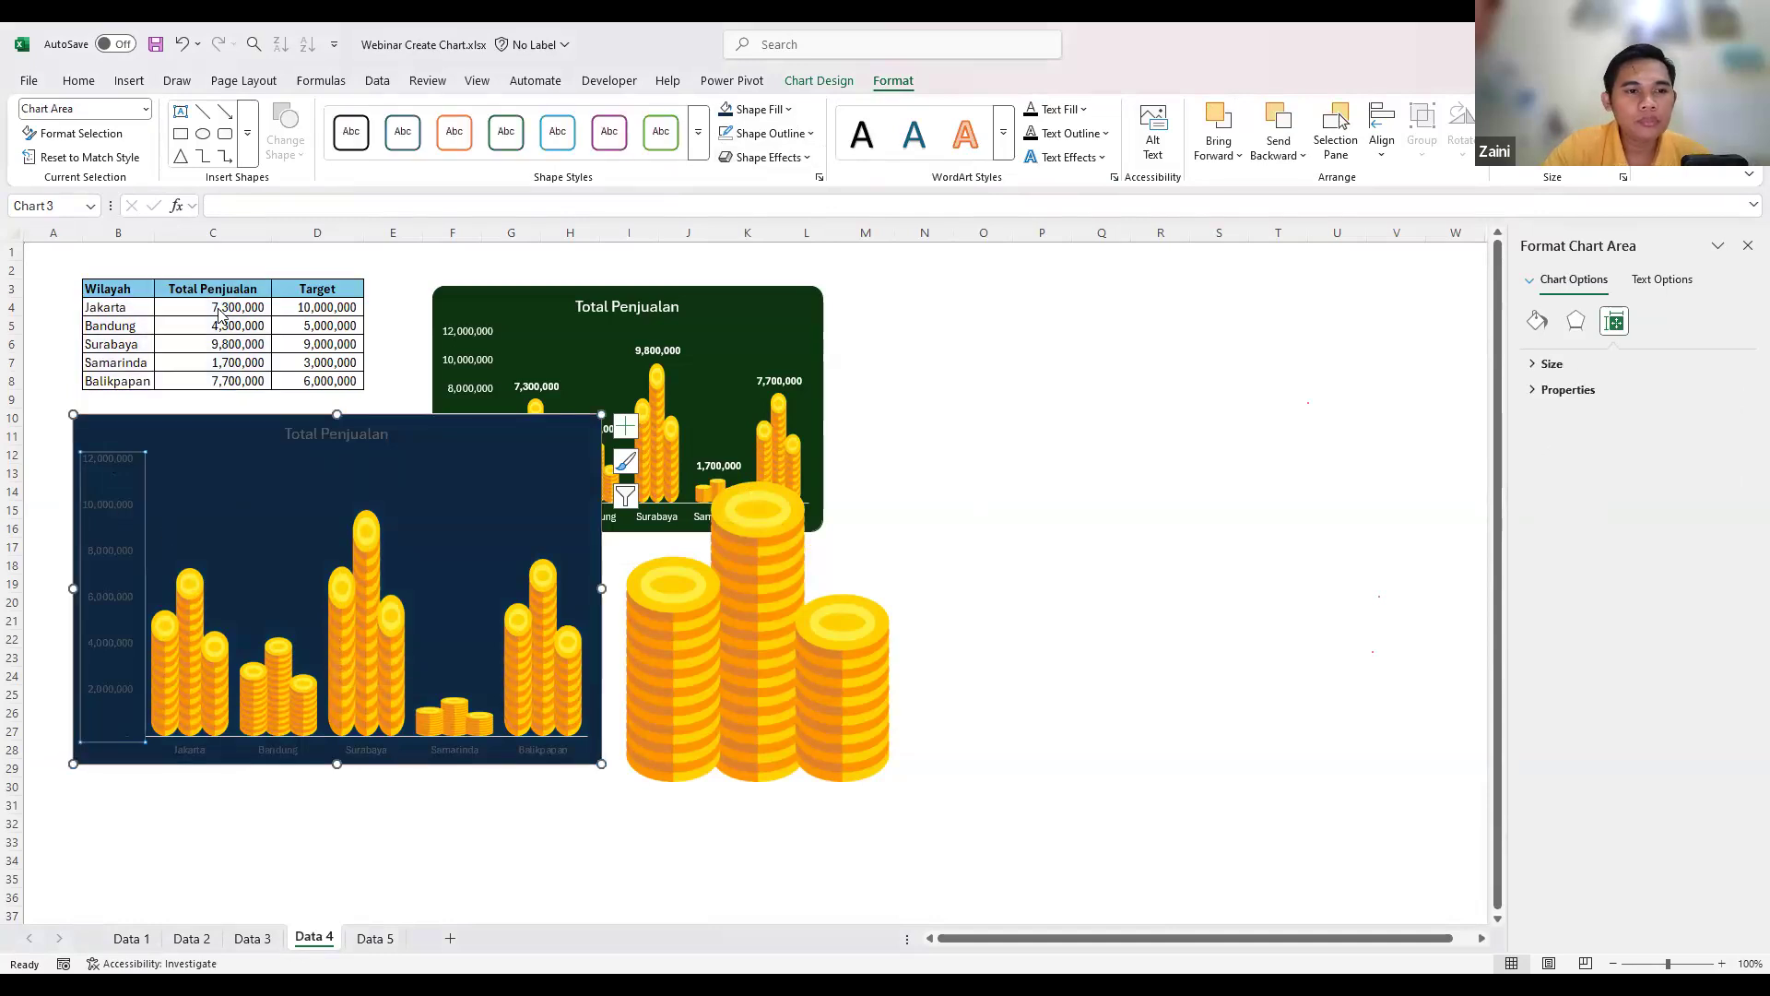
pyautogui.click(80, 81)
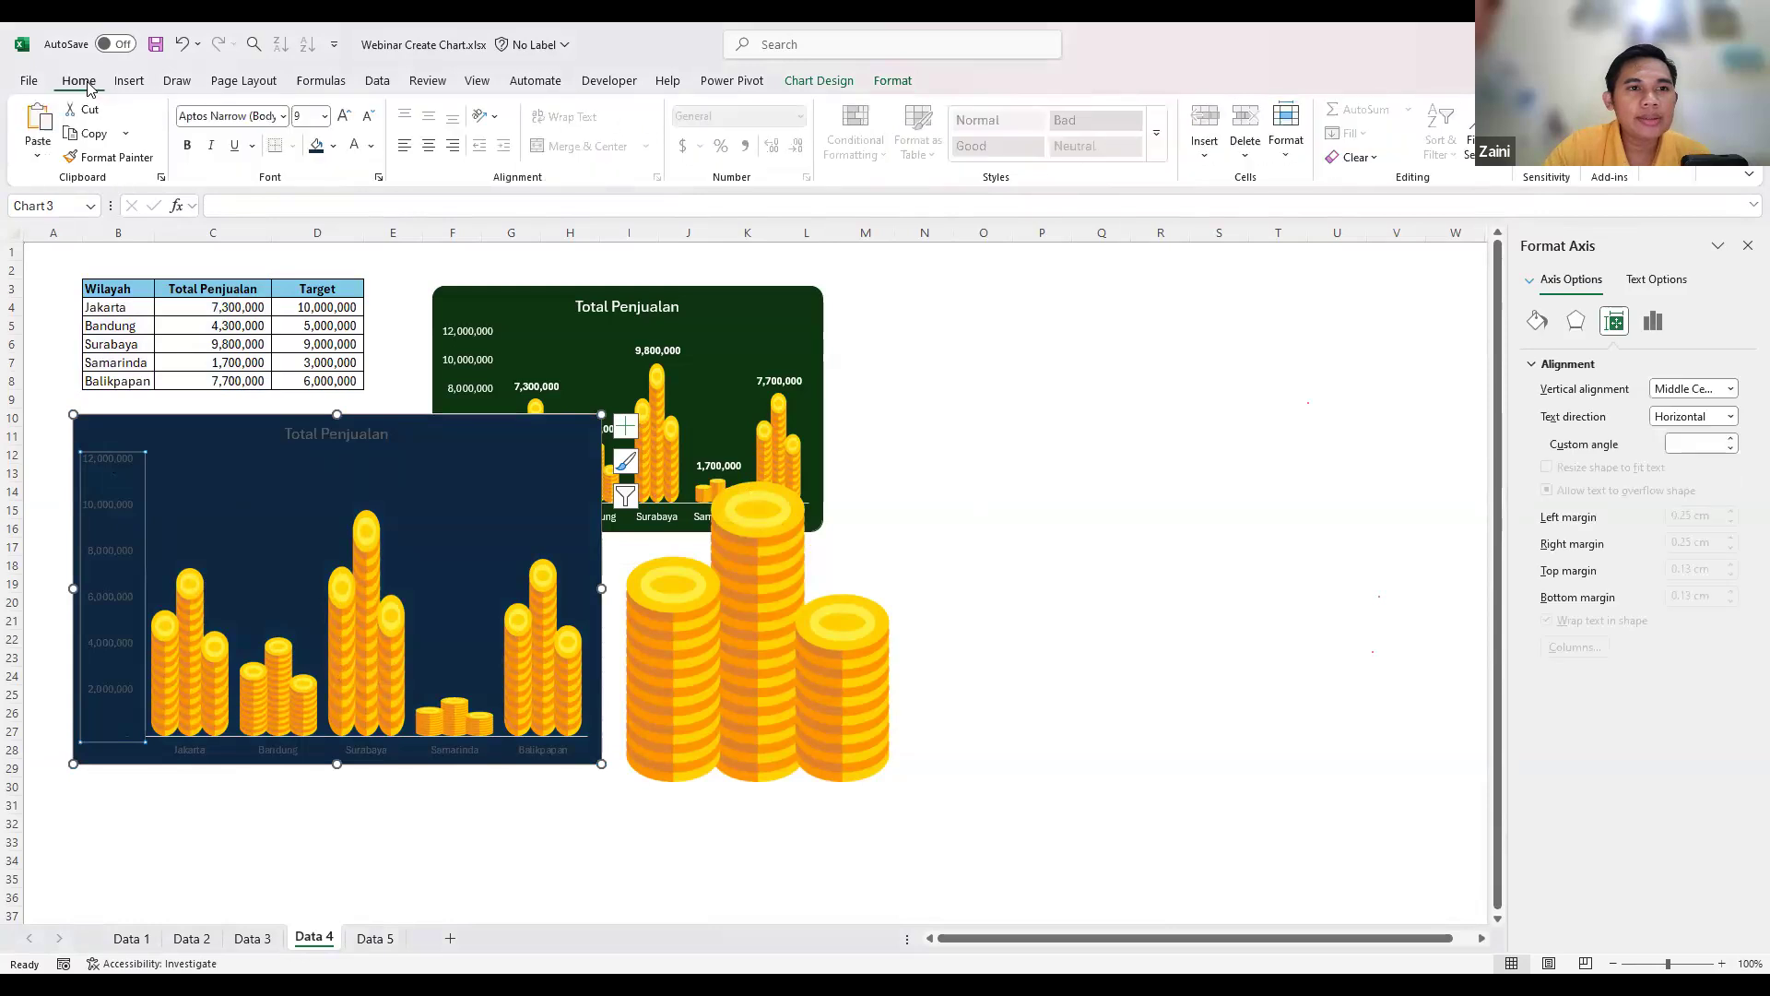
pyautogui.click(343, 435)
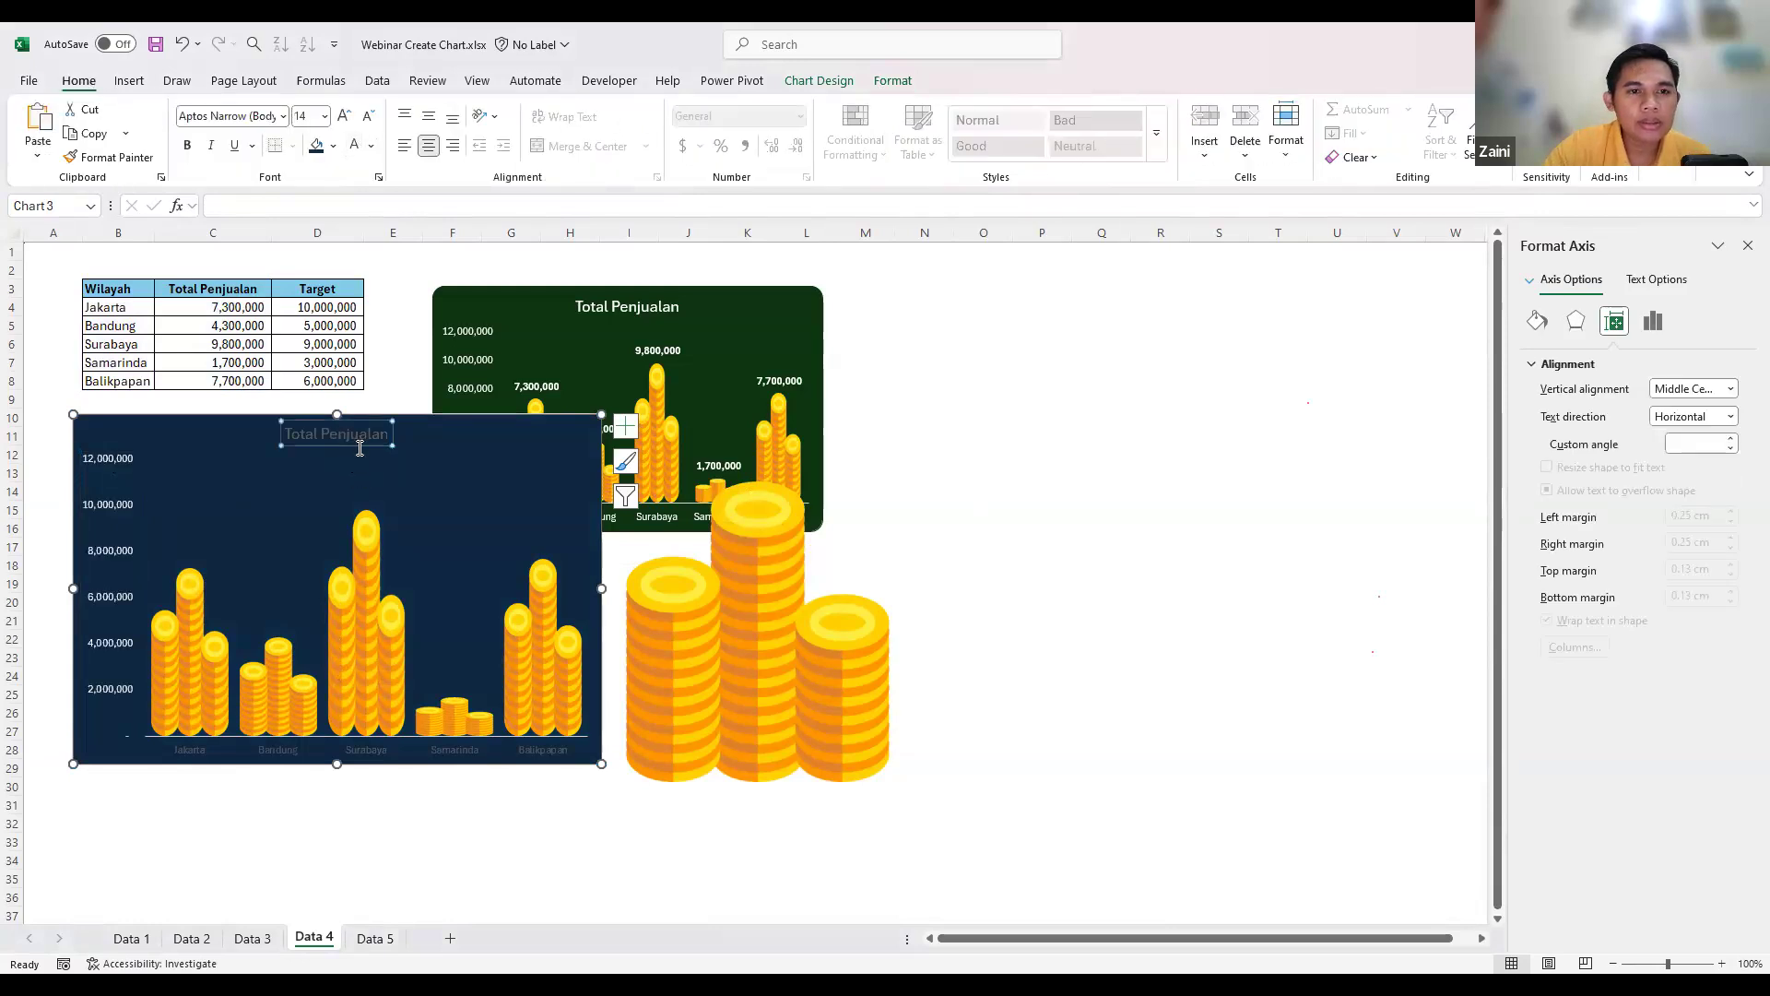
pyautogui.click(355, 146)
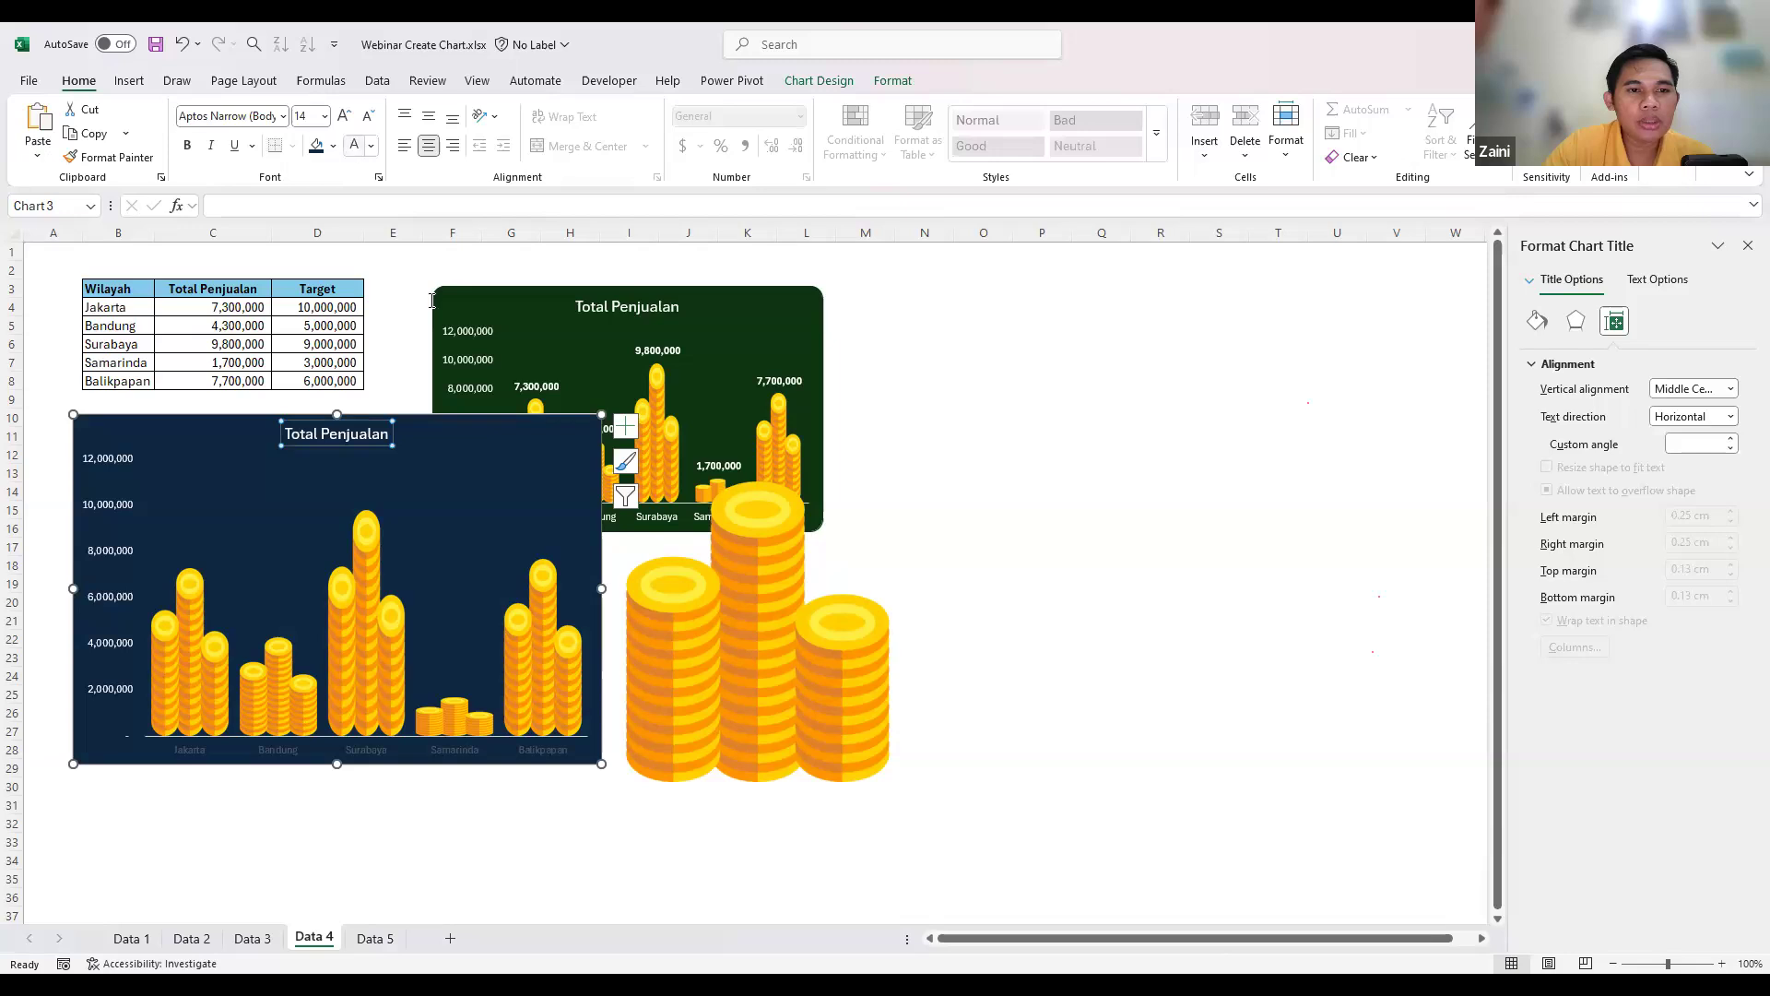
pyautogui.click(378, 749)
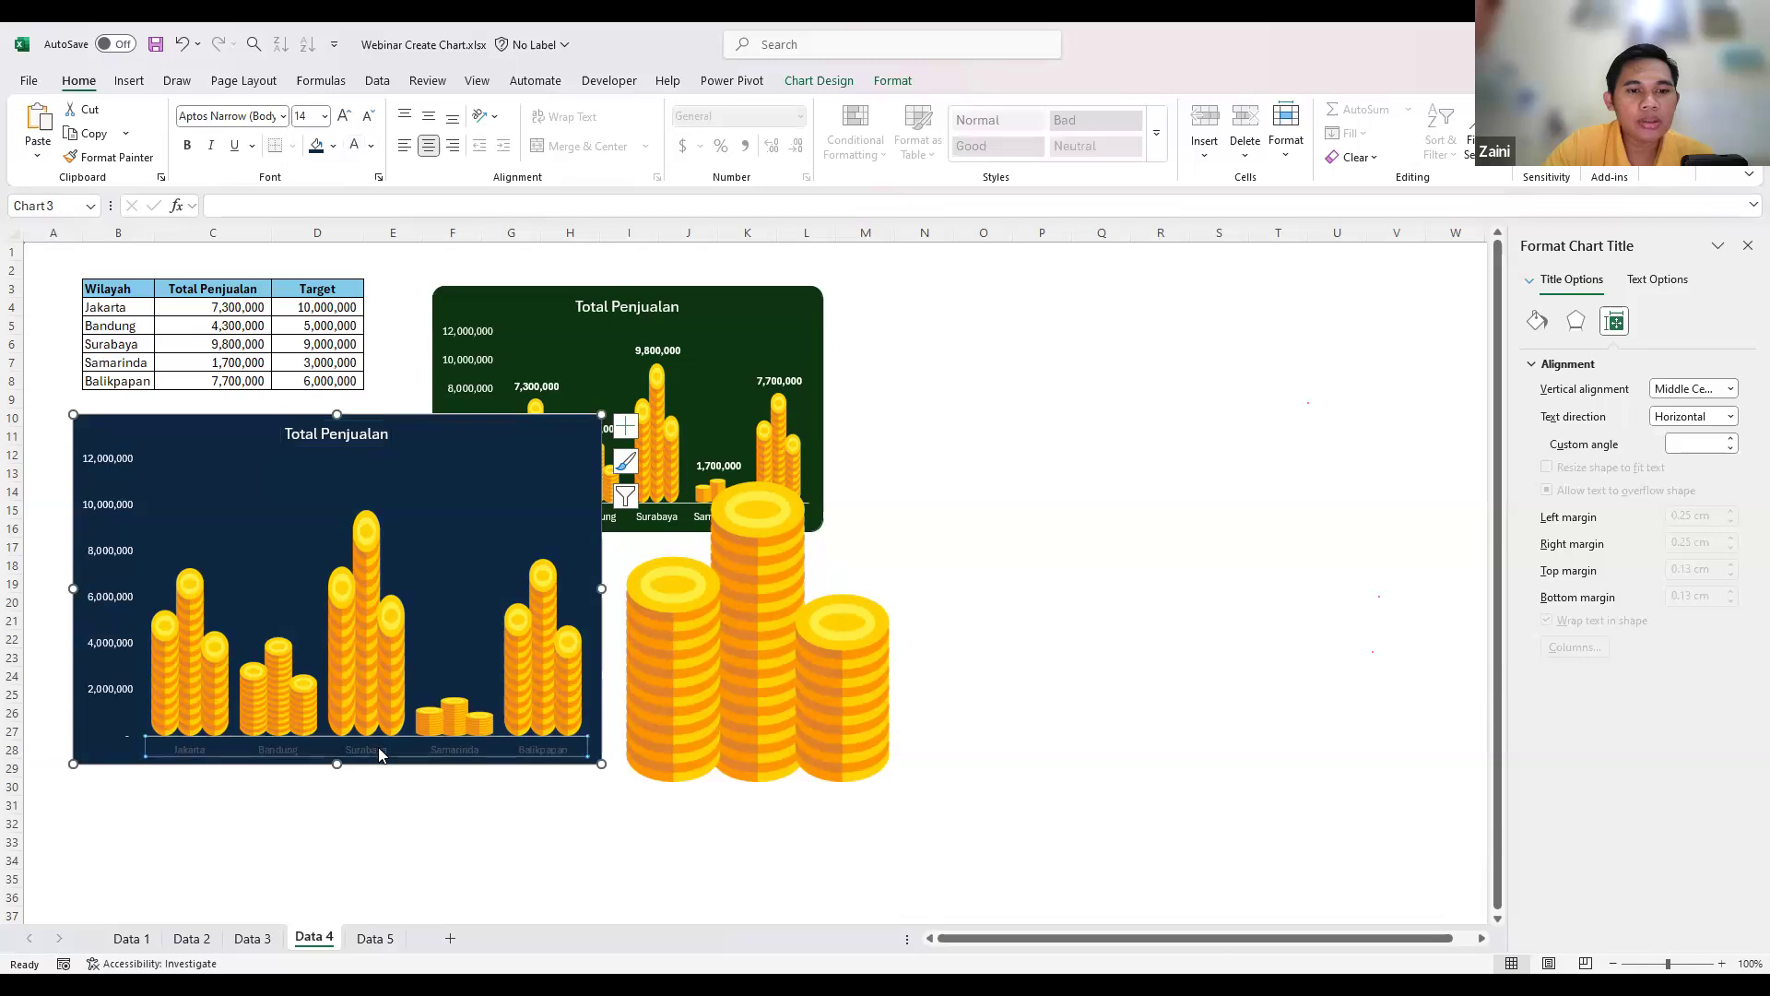
pyautogui.click(356, 147)
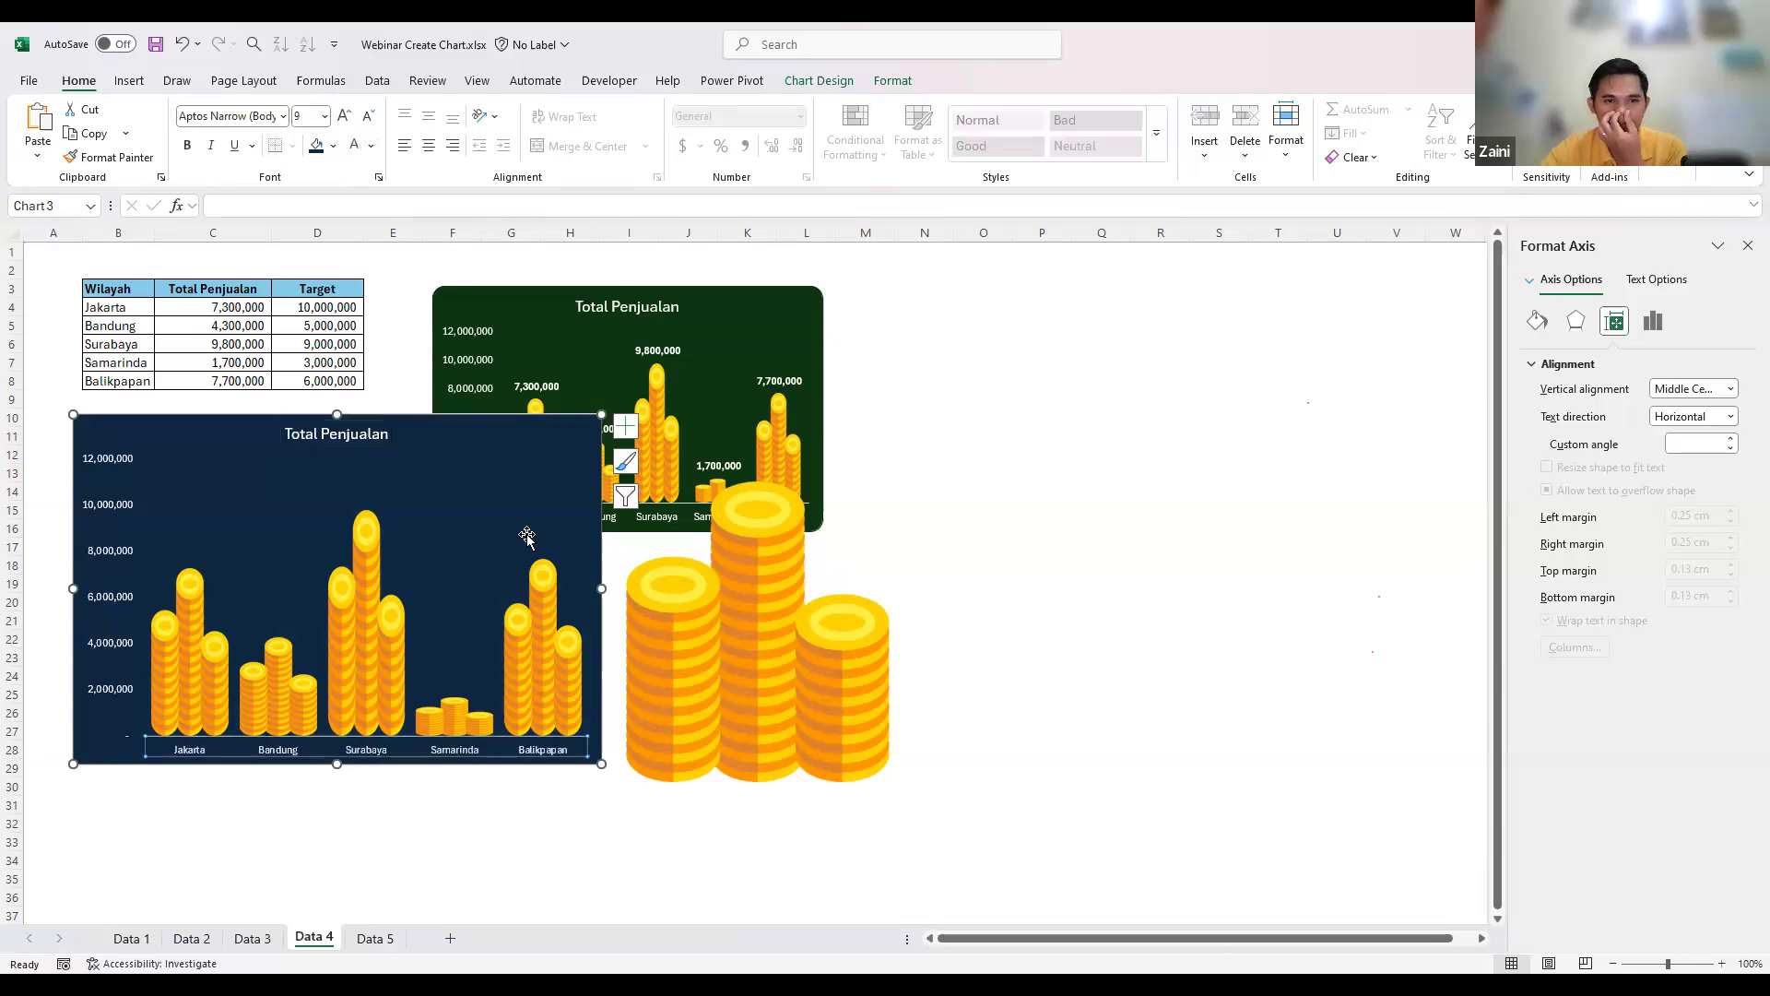
# - Add data labels to the columns of the navy coin chart and set their text to white
pyautogui.click(626, 428)
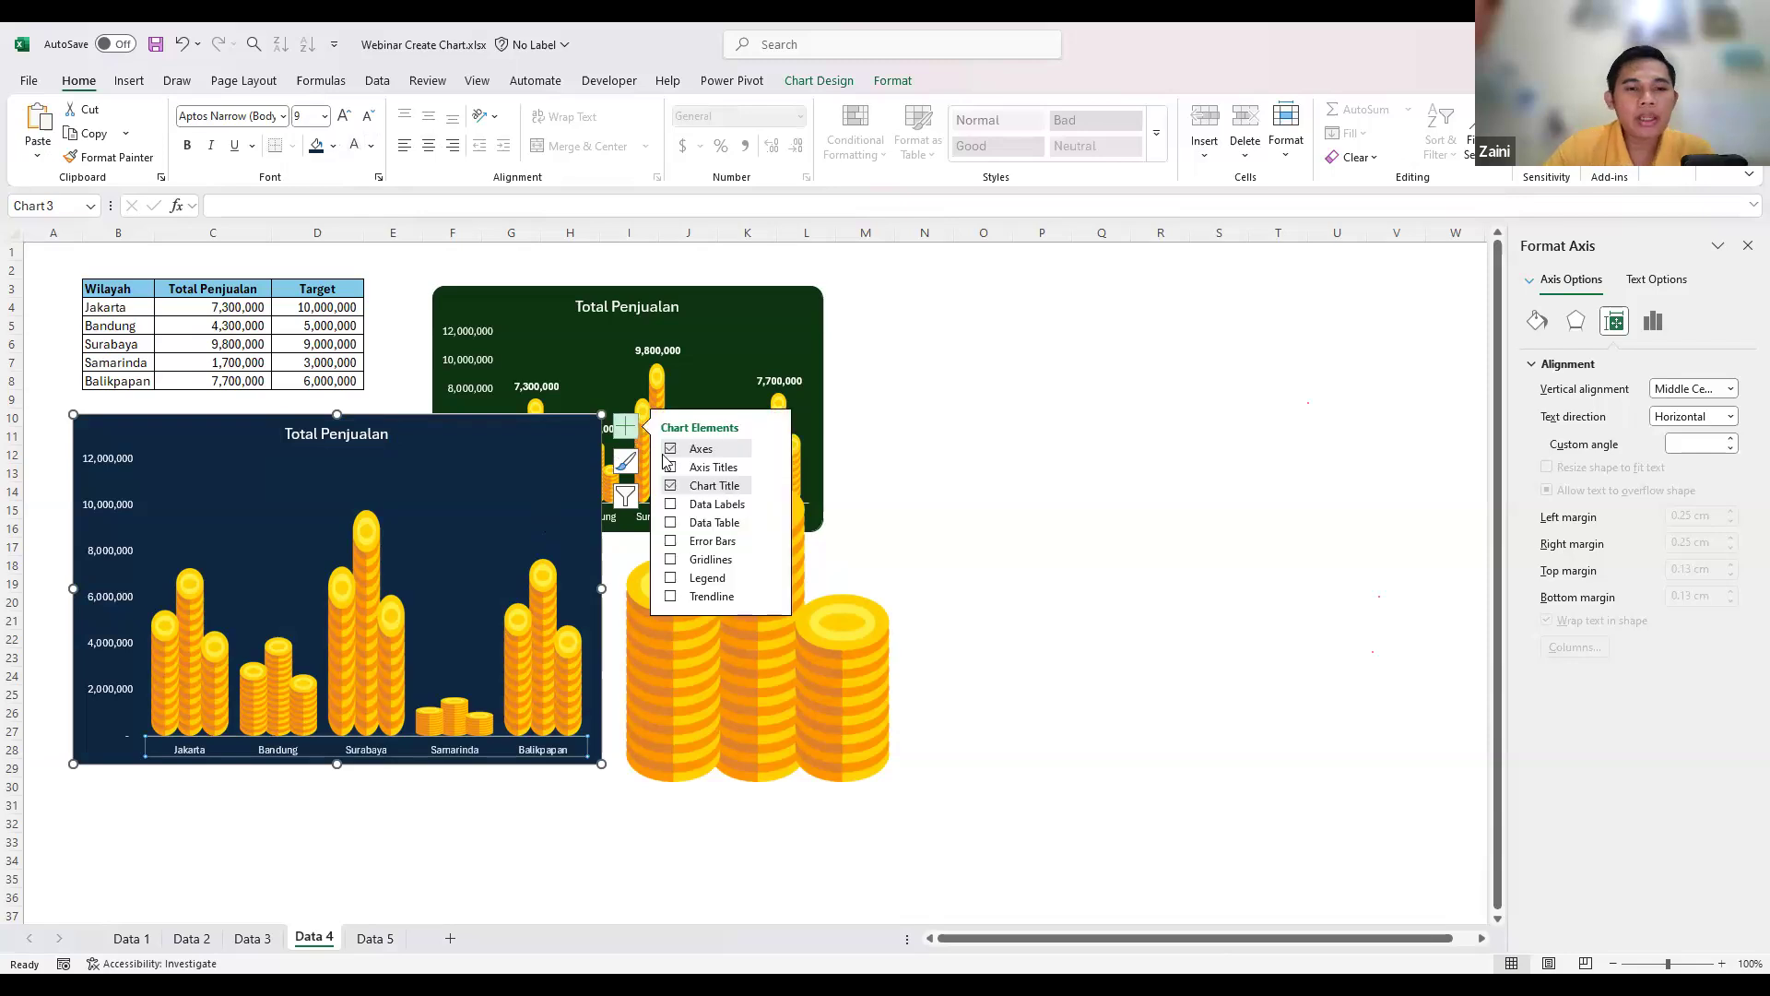
pyautogui.click(672, 504)
pyautogui.click(363, 498)
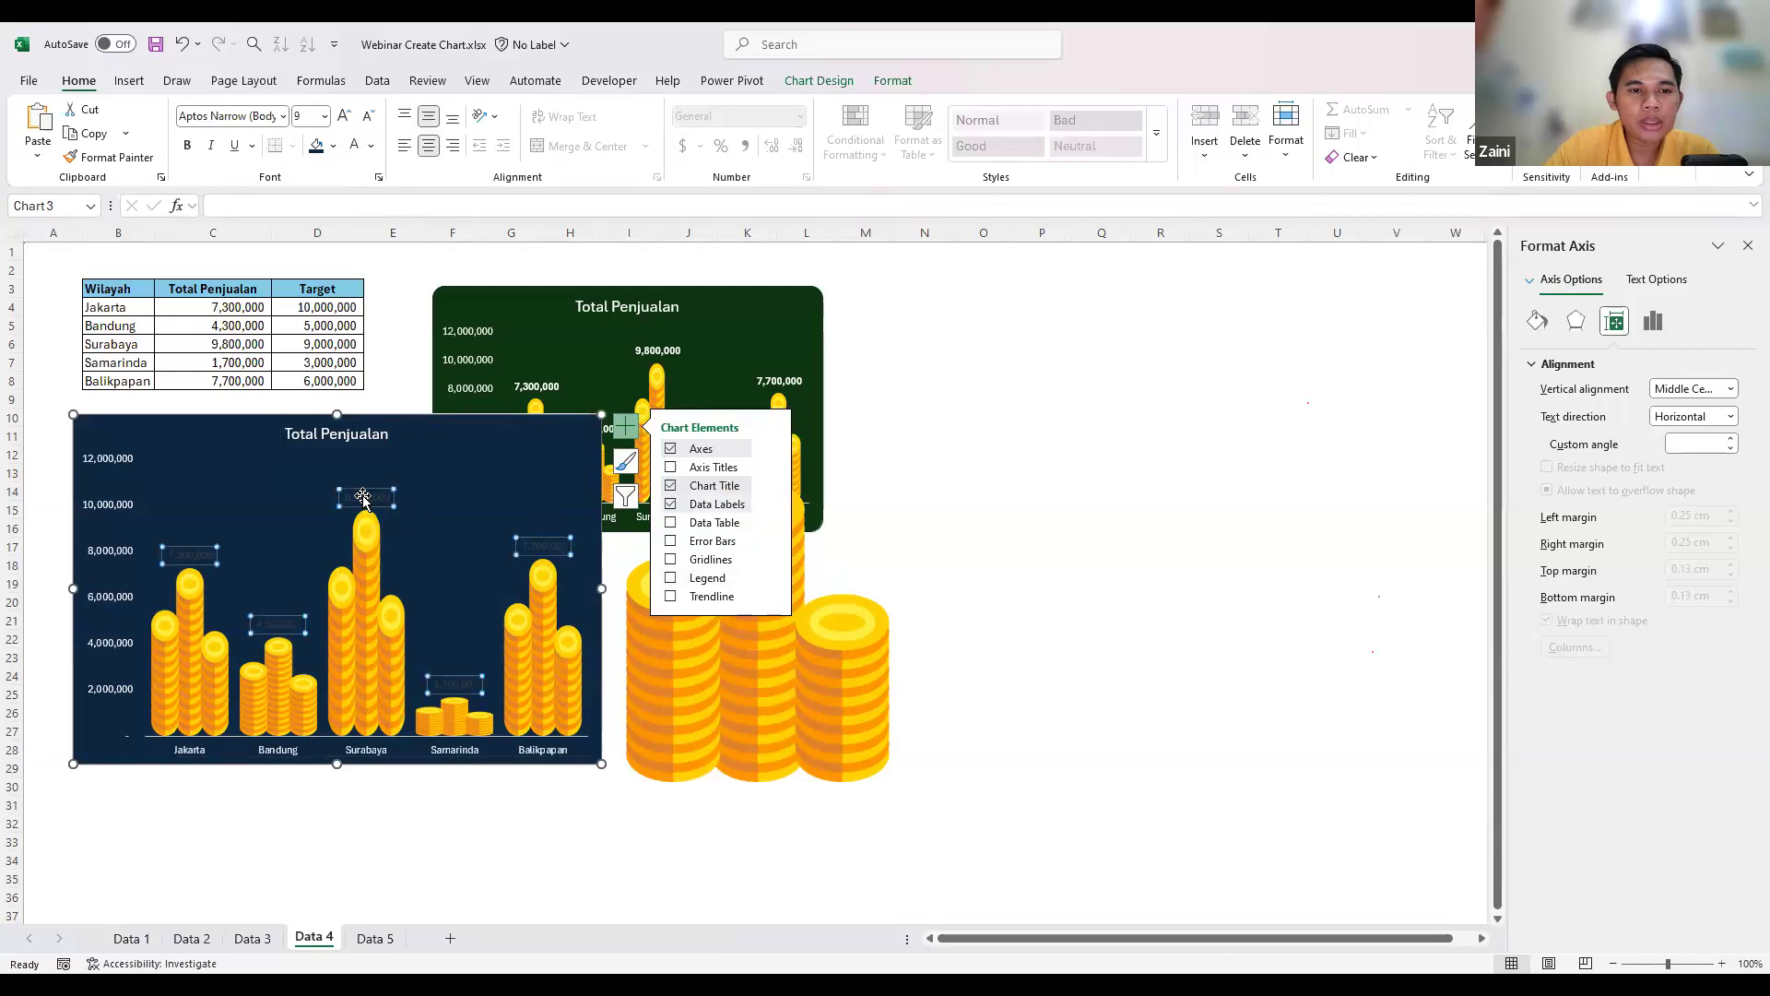
pyautogui.click(362, 150)
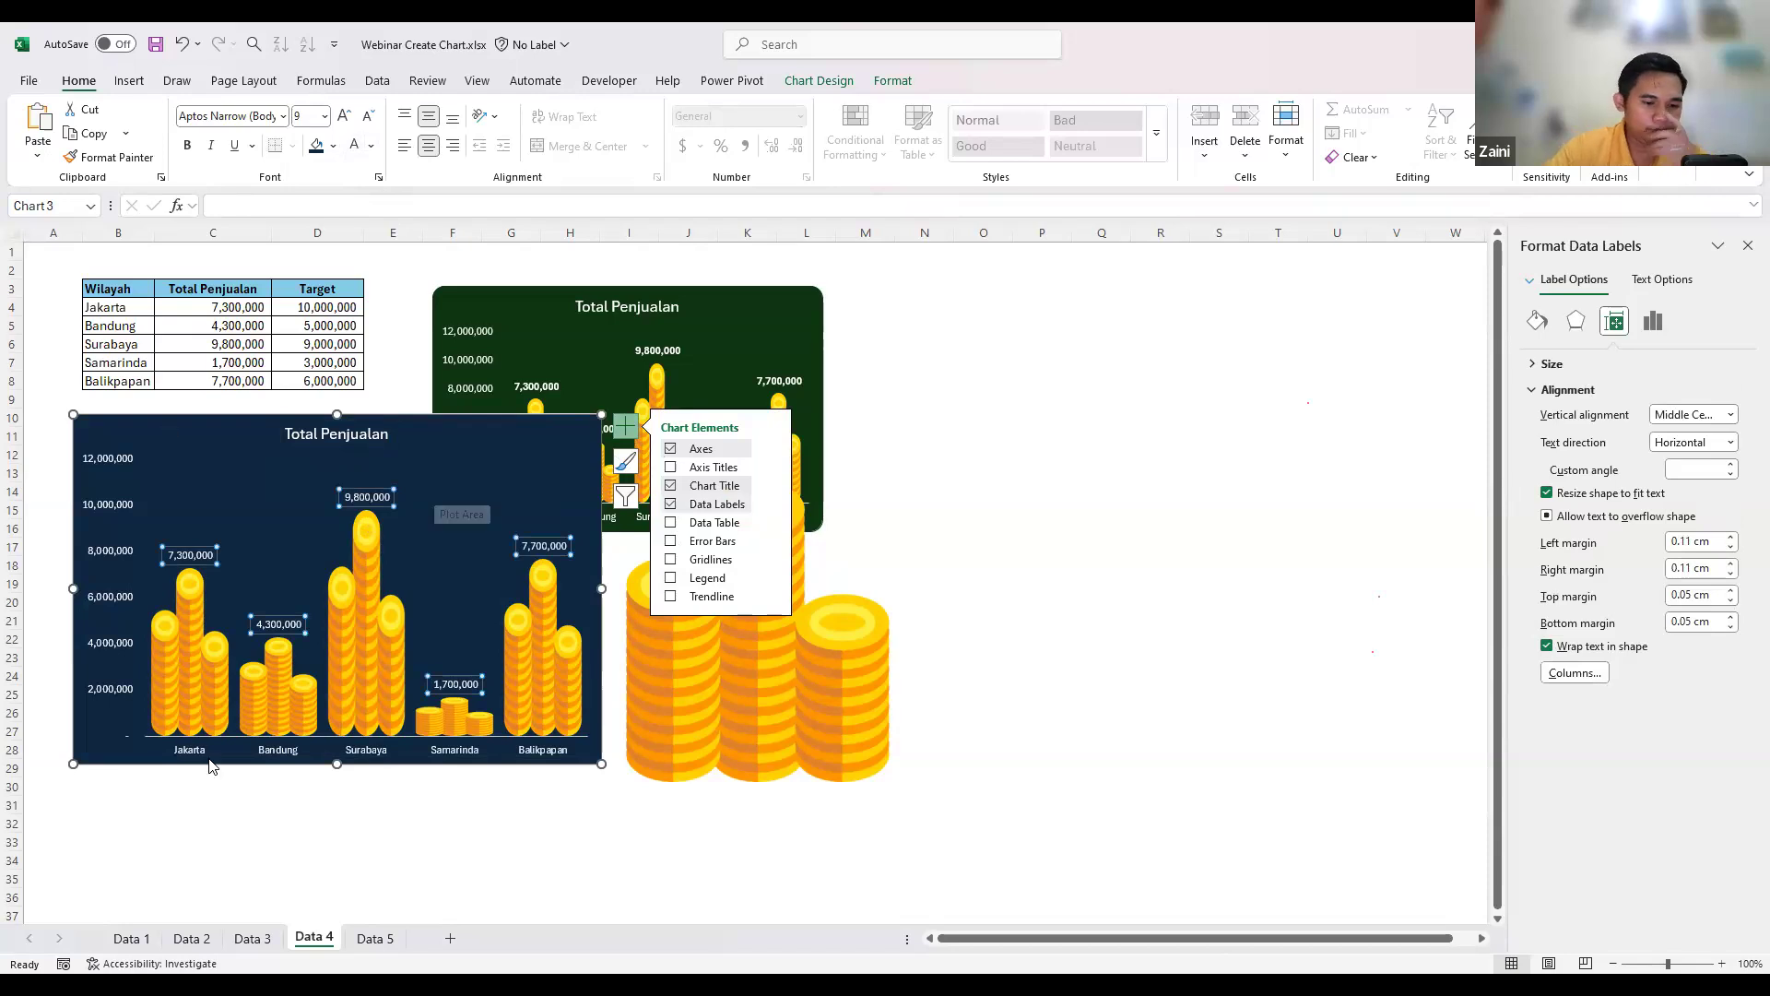
pyautogui.click(238, 819)
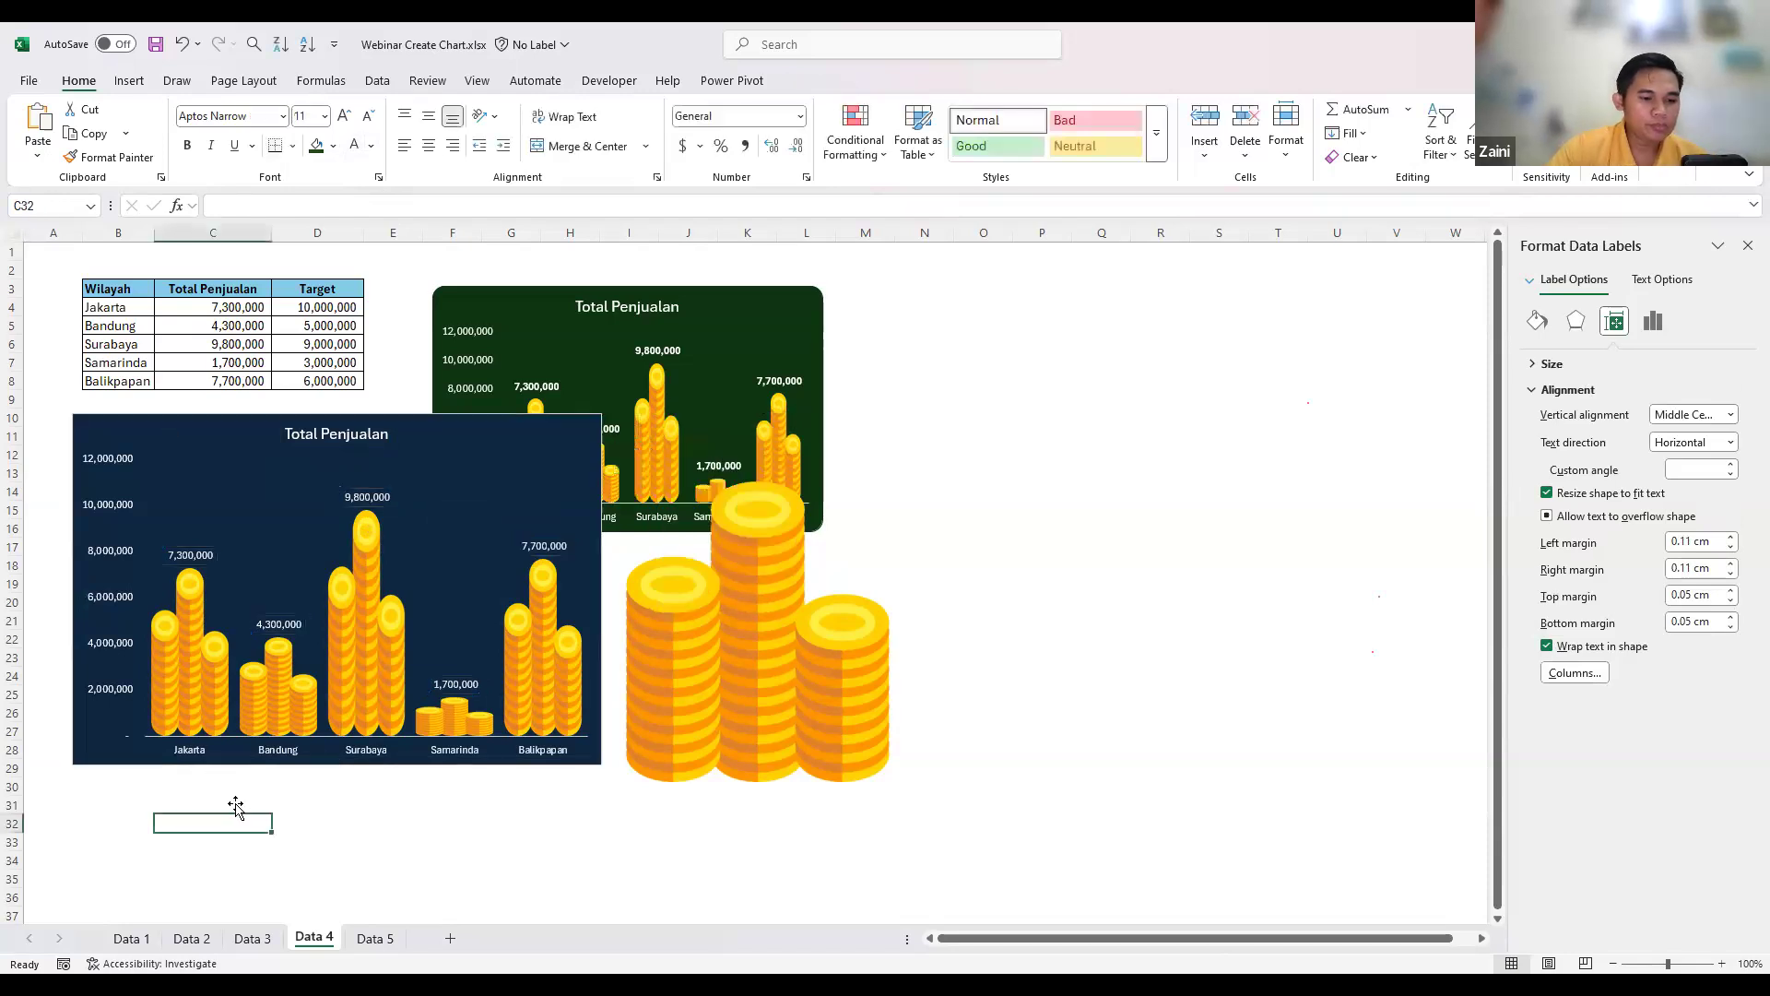
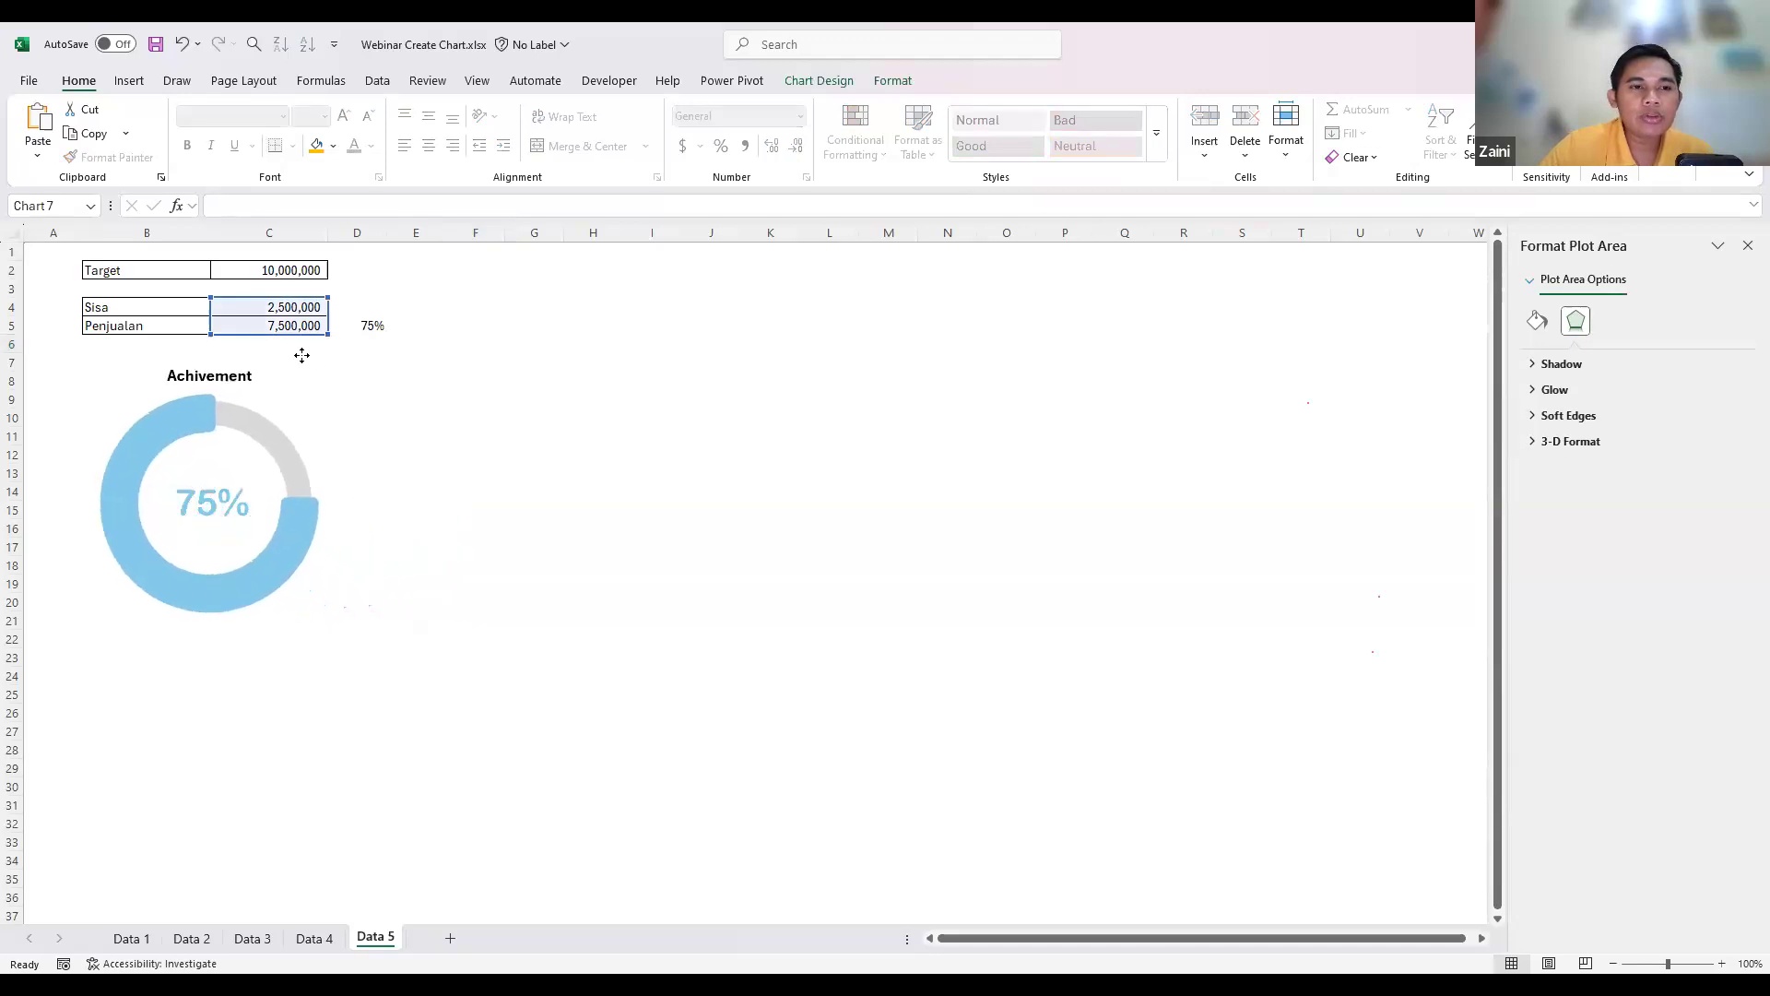
# - Examine the Target, Sisa and Penjualan cells on the Data 5 sheet and how the Sisa value is calculated
pyautogui.click(348, 369)
pyautogui.click(487, 369)
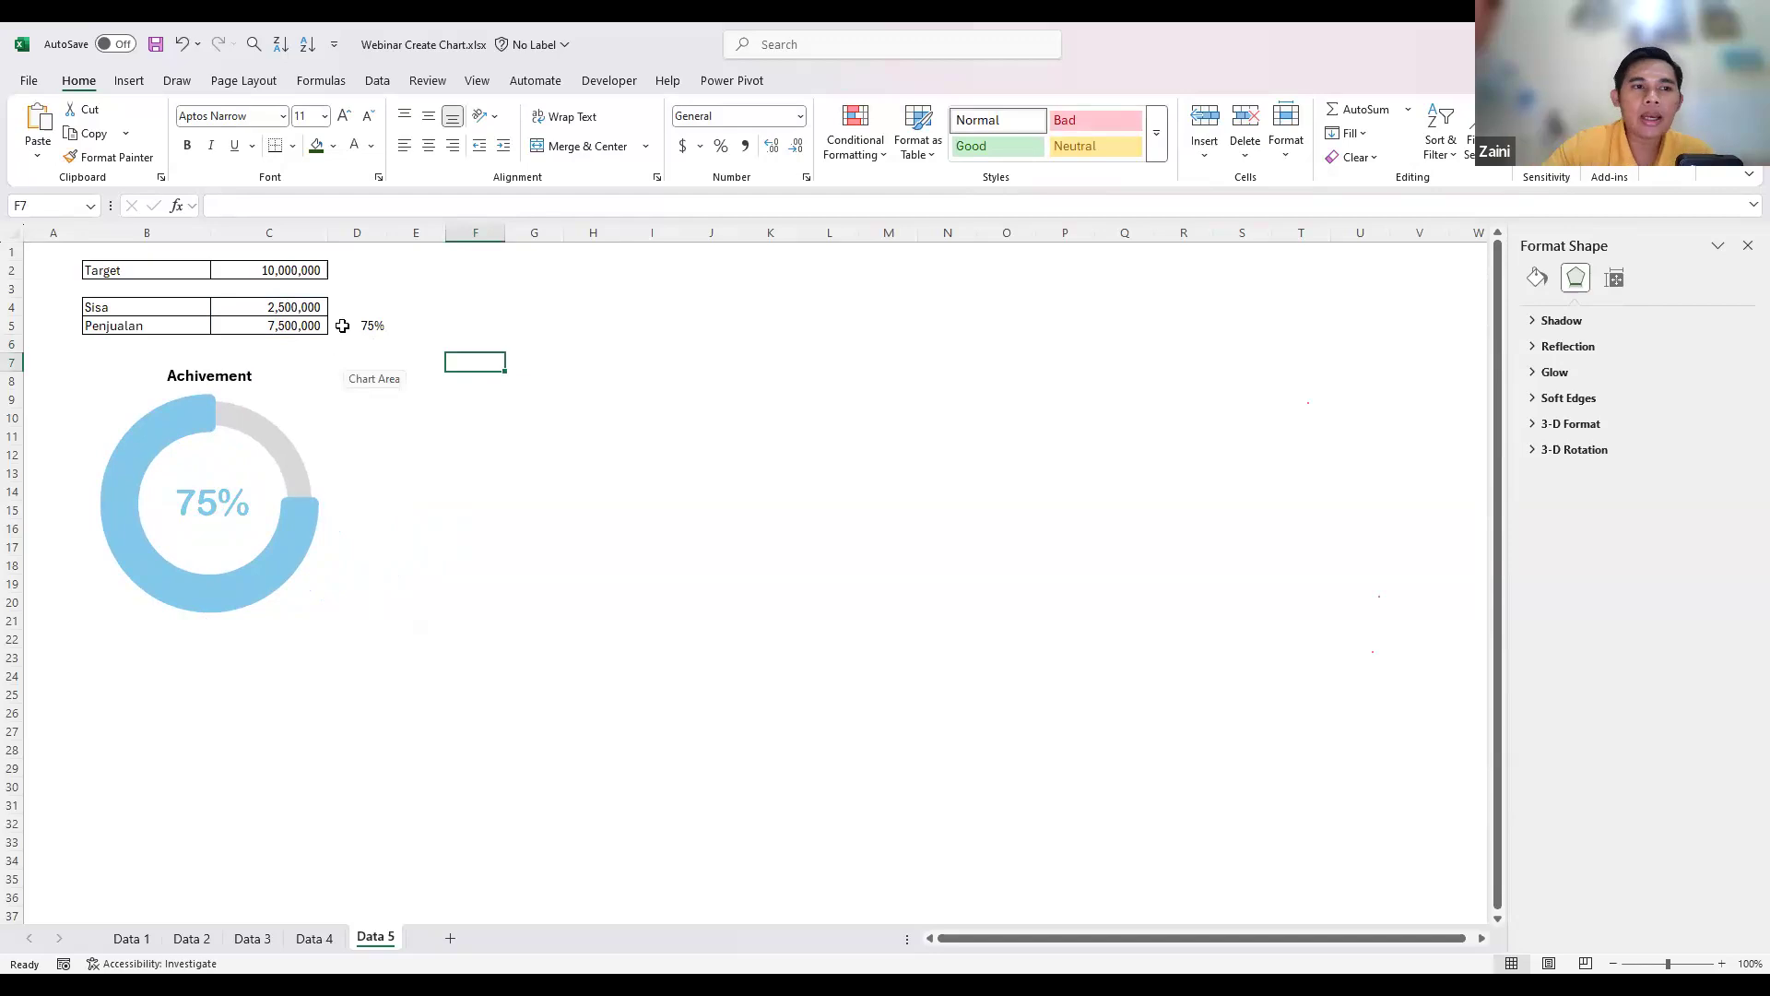
pyautogui.click(256, 323)
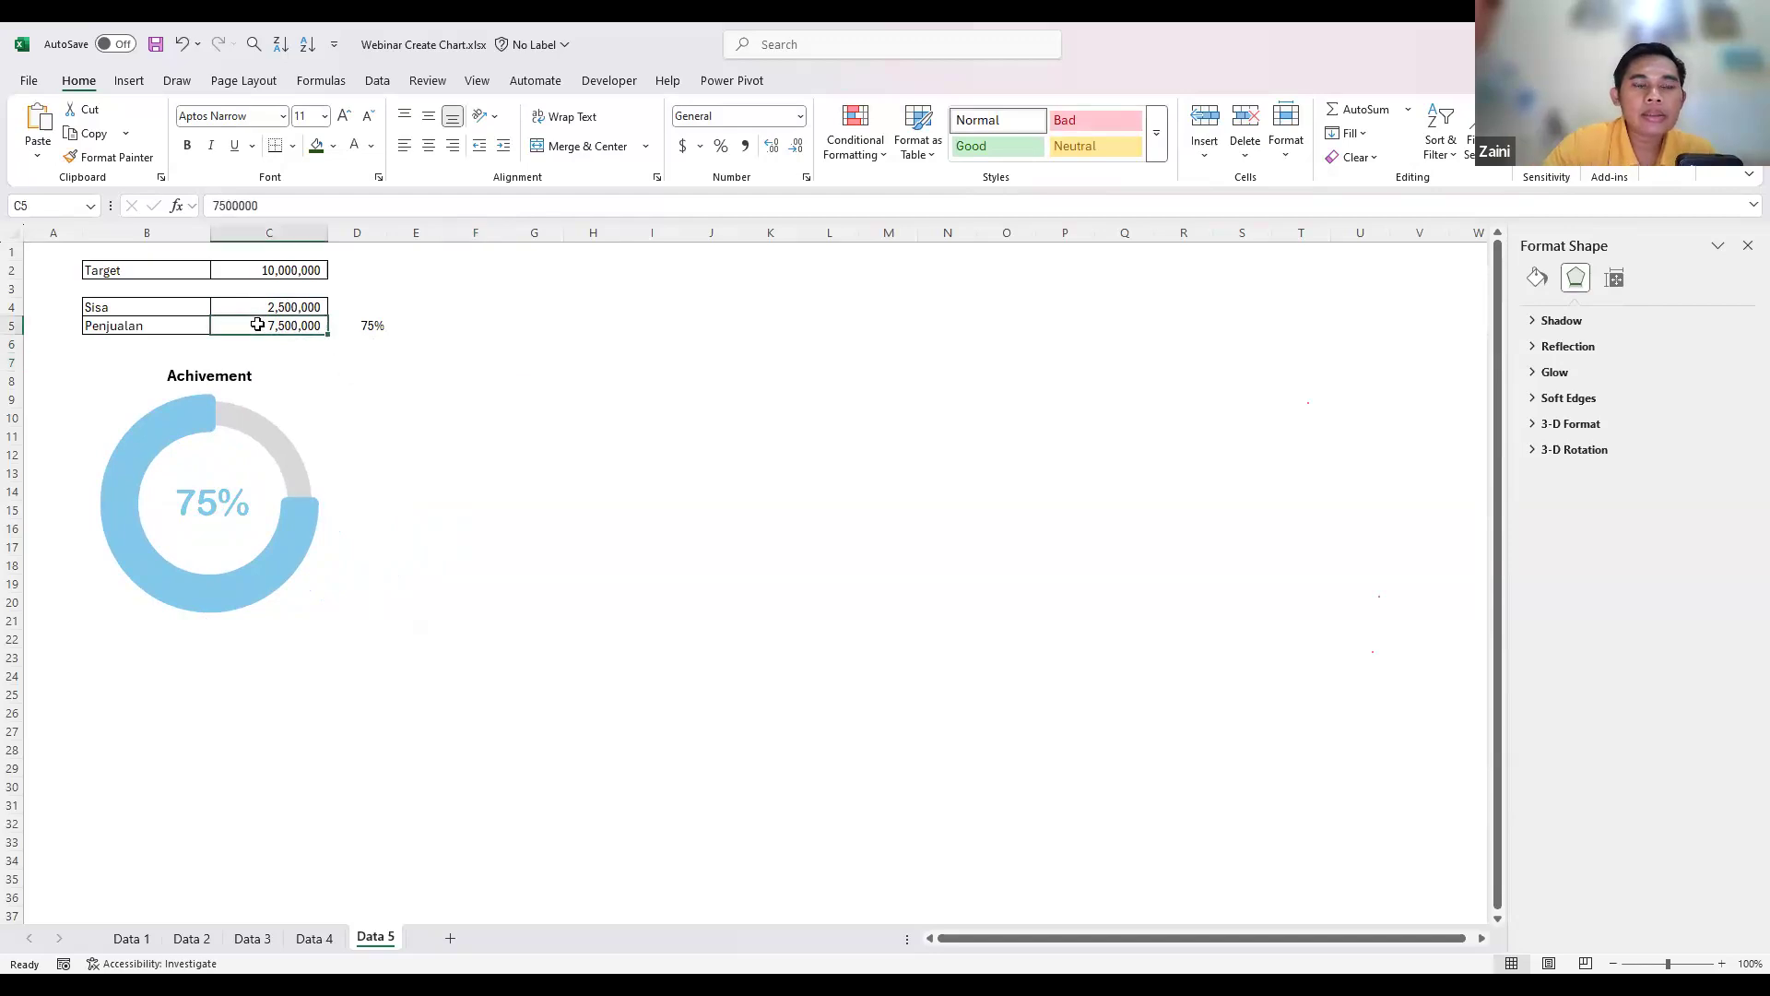
pyautogui.click(274, 269)
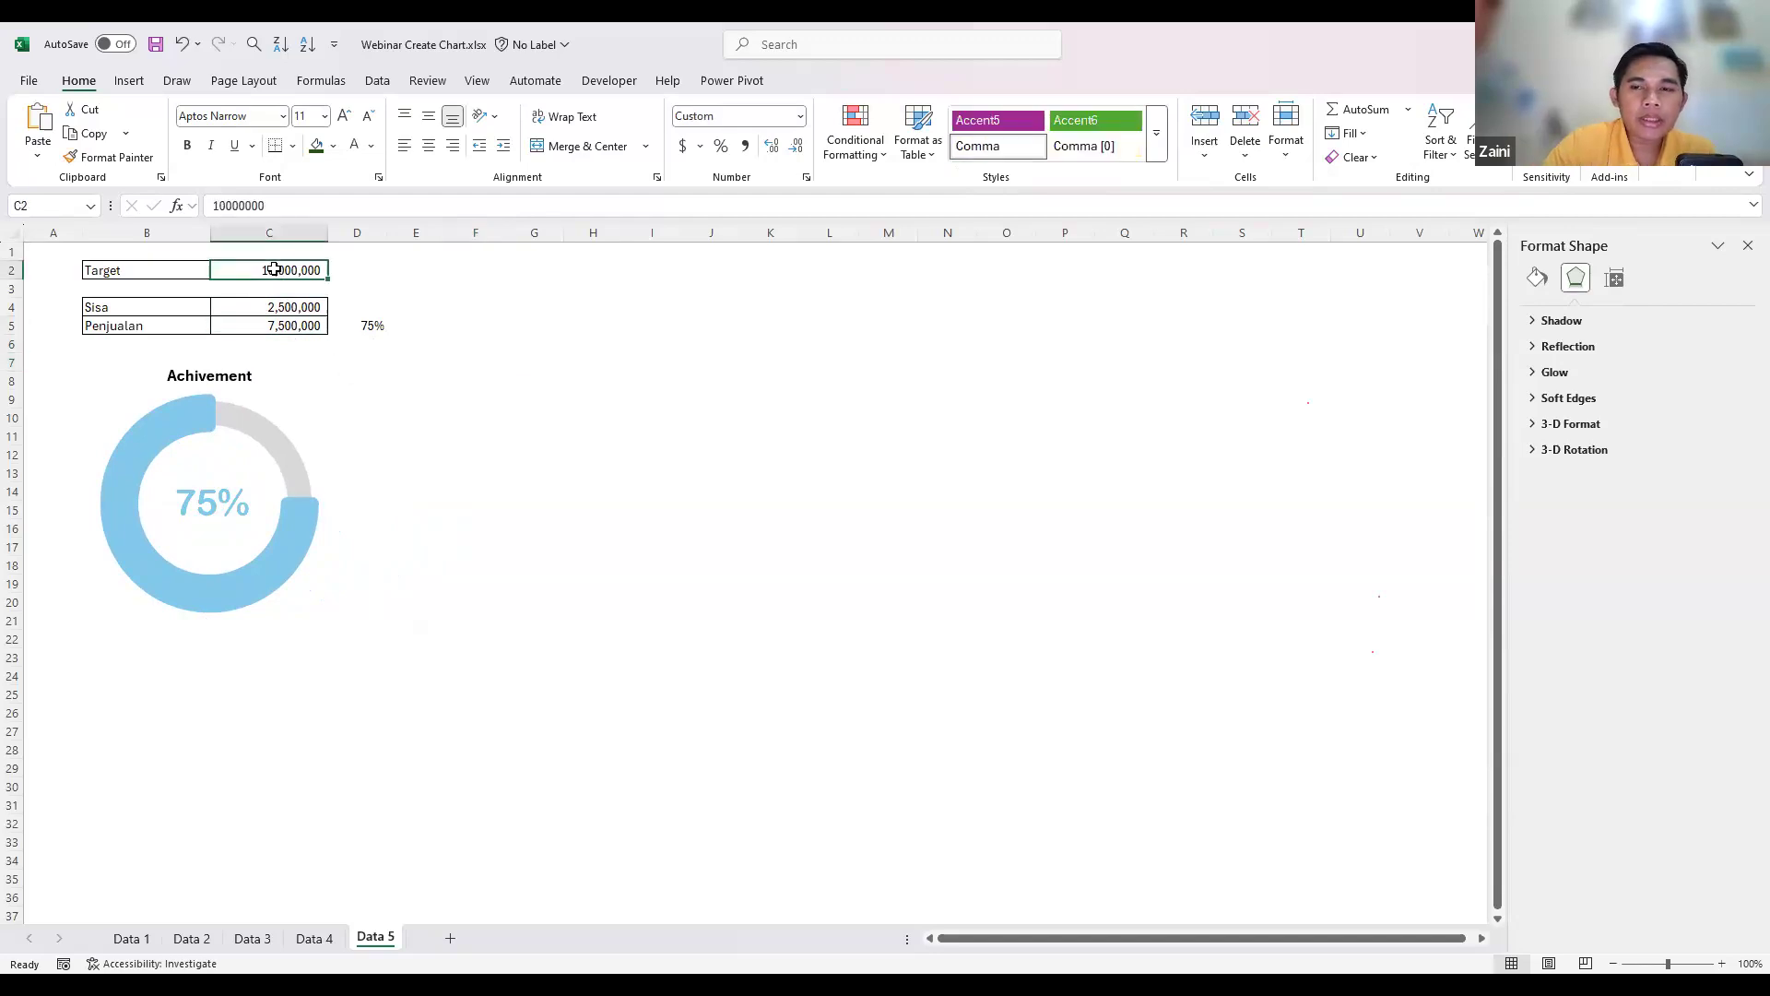
pyautogui.click(267, 330)
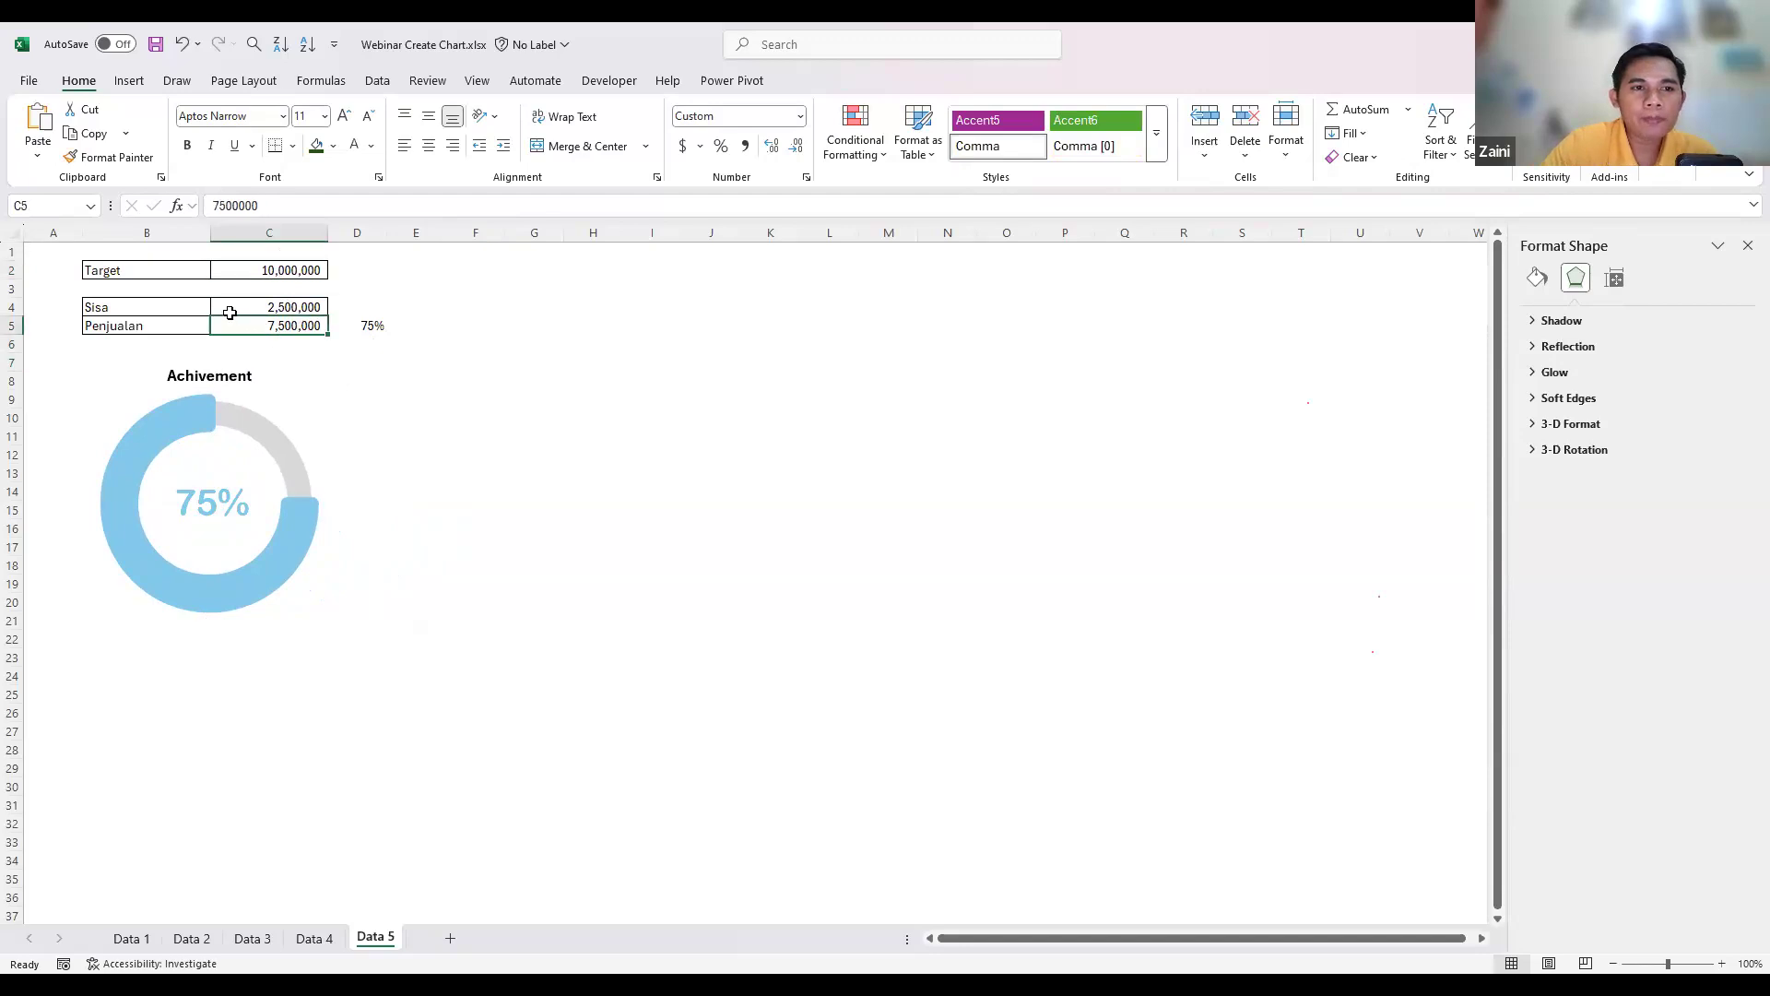
pyautogui.click(298, 308)
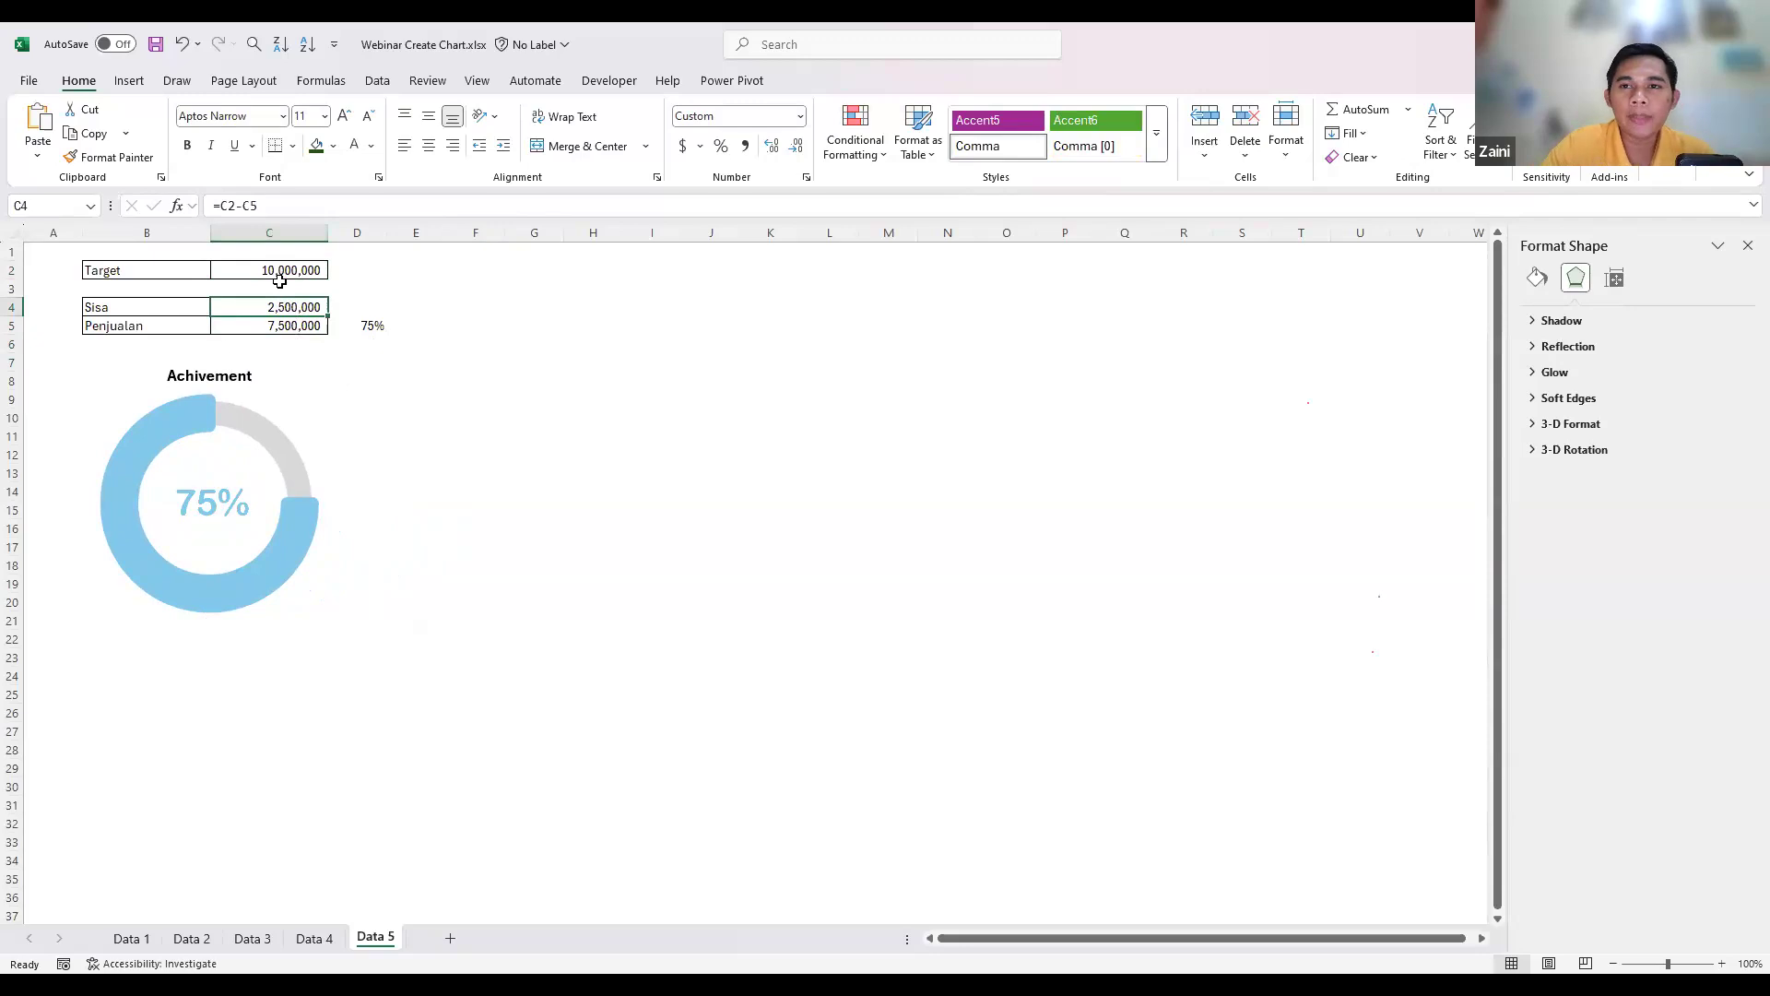
pyautogui.moveTo(295, 312); pyautogui.dragTo(289, 323)
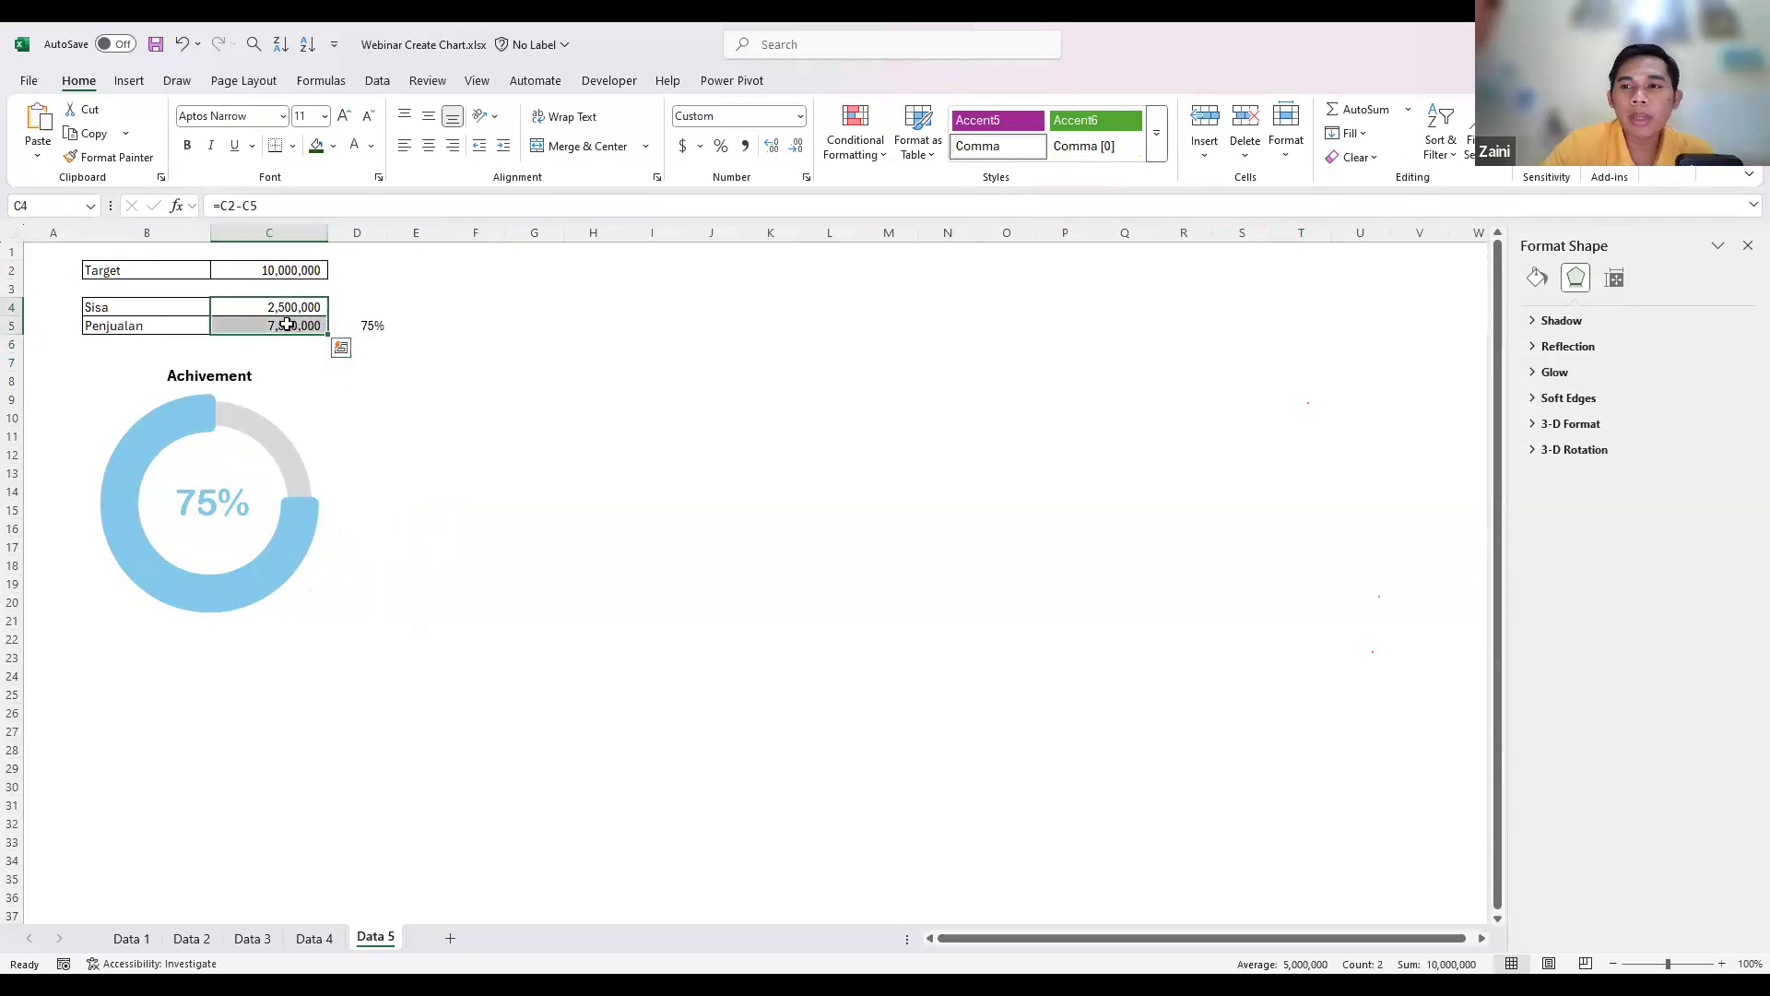
pyautogui.click(287, 324)
pyautogui.click(286, 307)
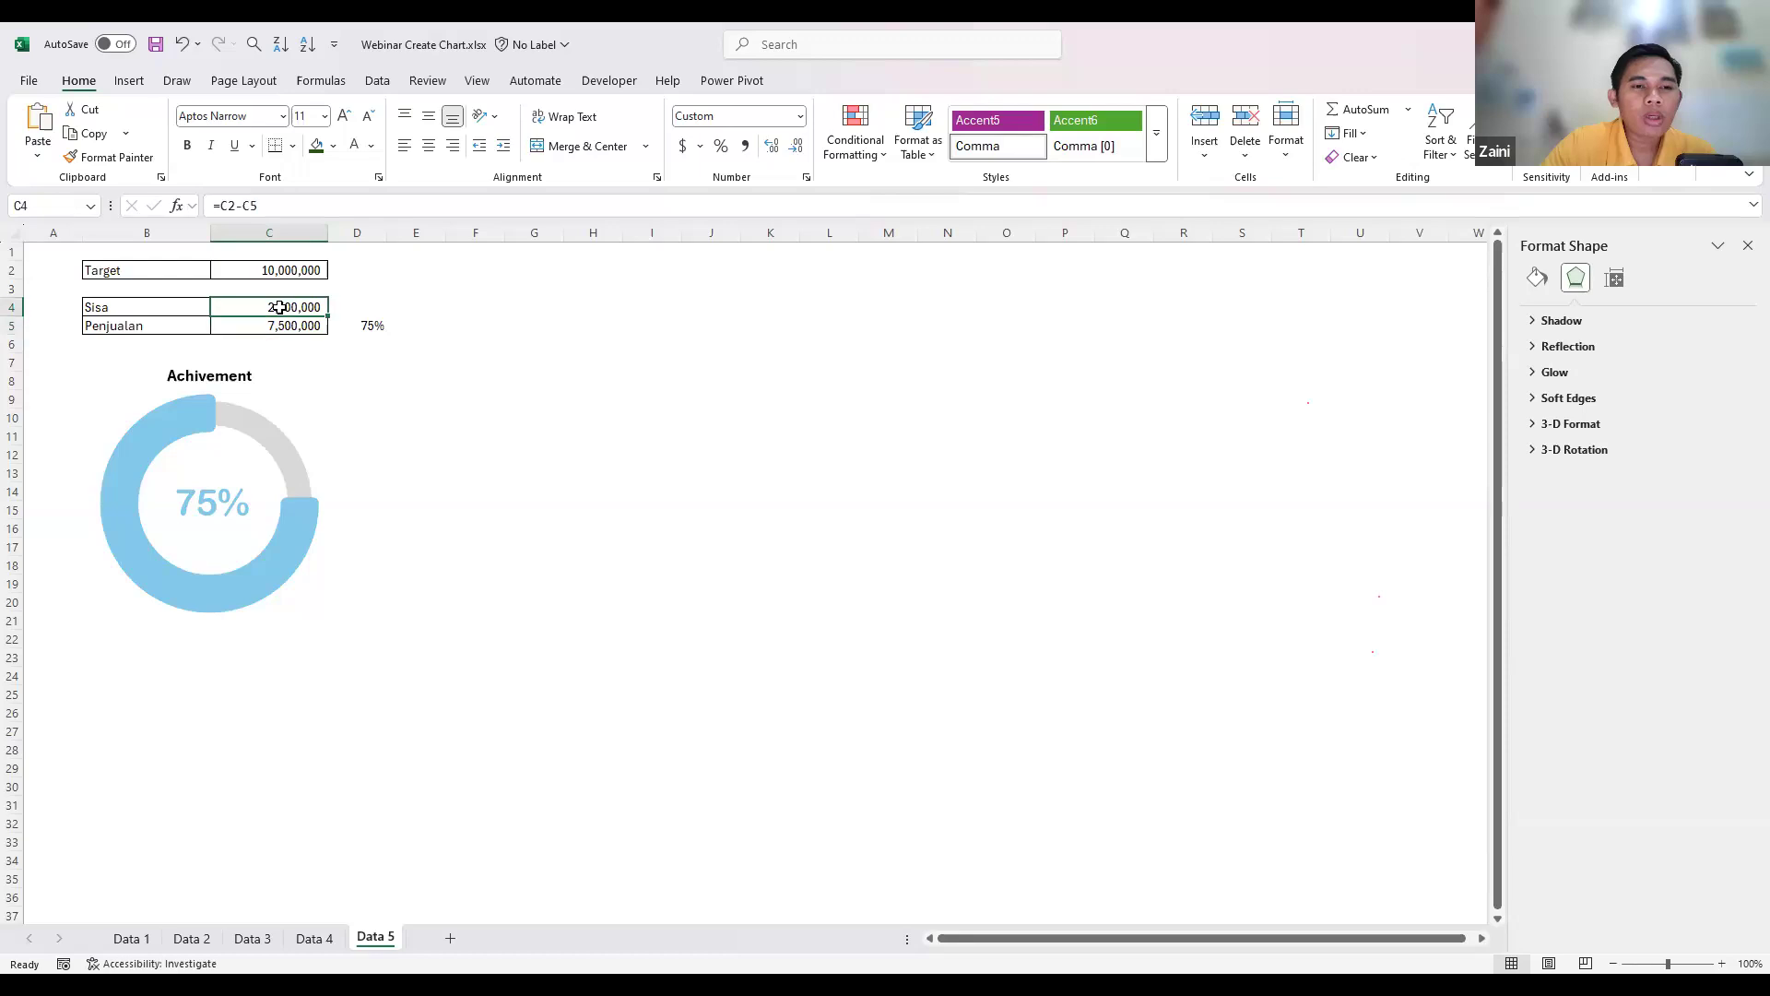
pyautogui.click(286, 322)
pyautogui.click(285, 270)
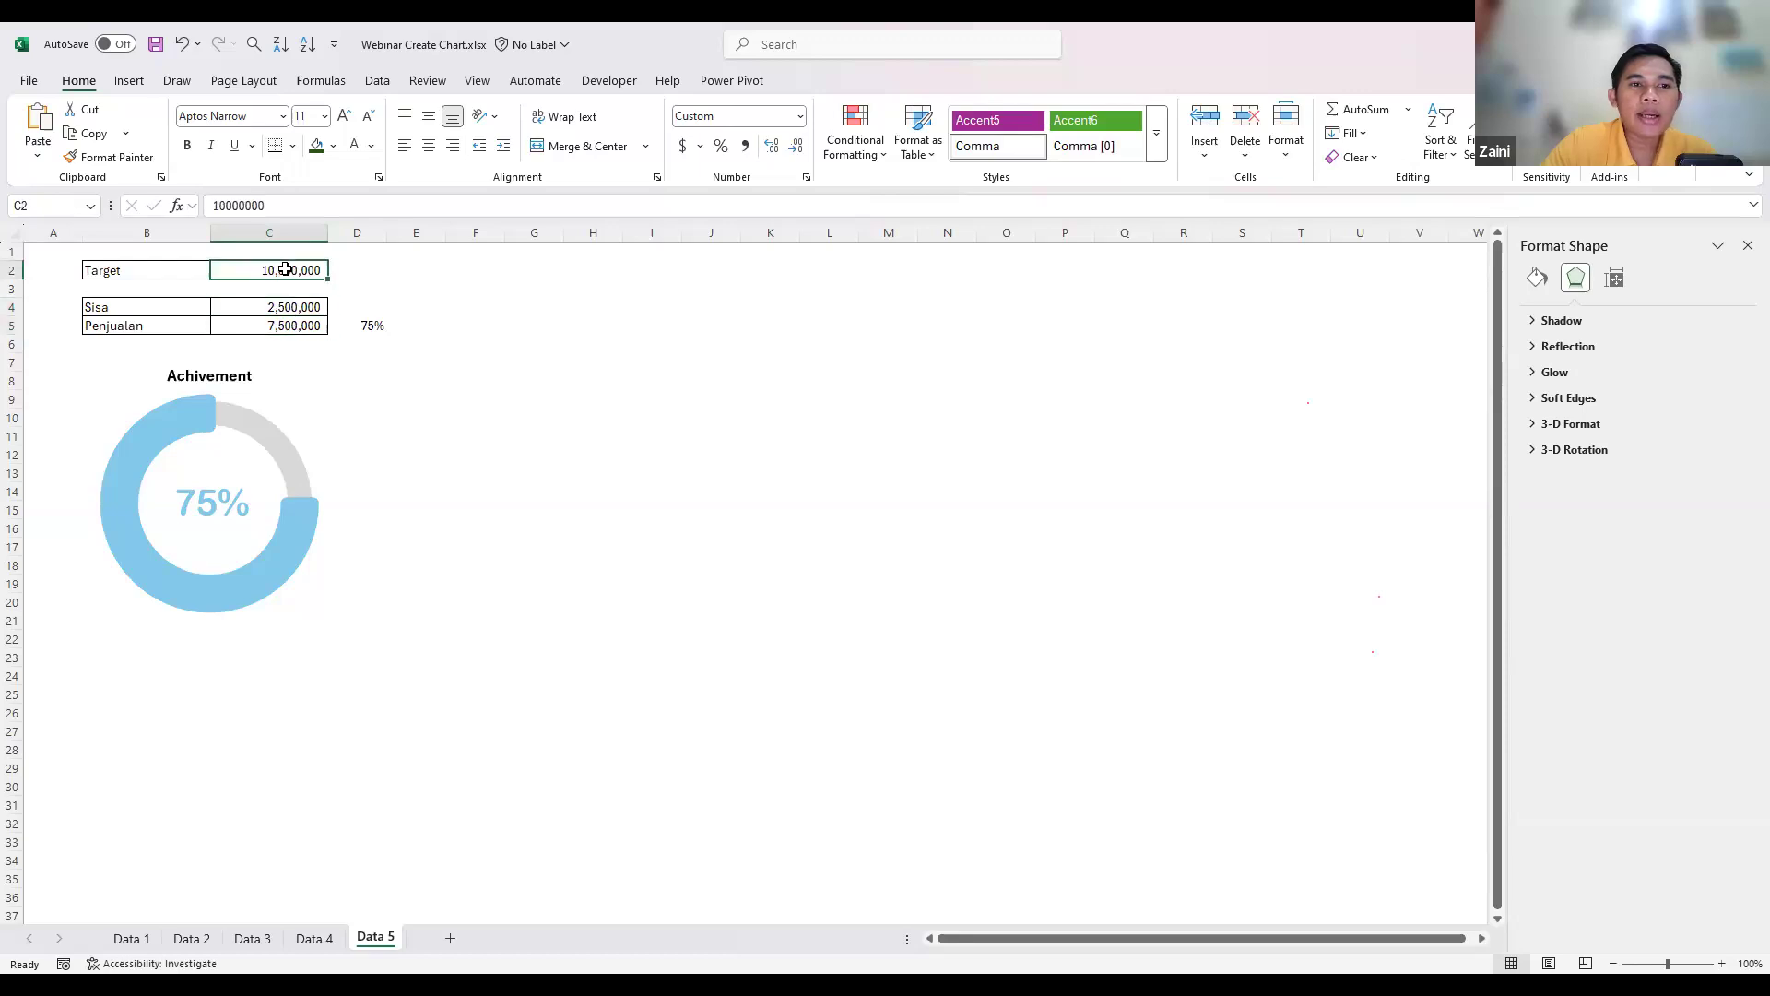
pyautogui.click(284, 328)
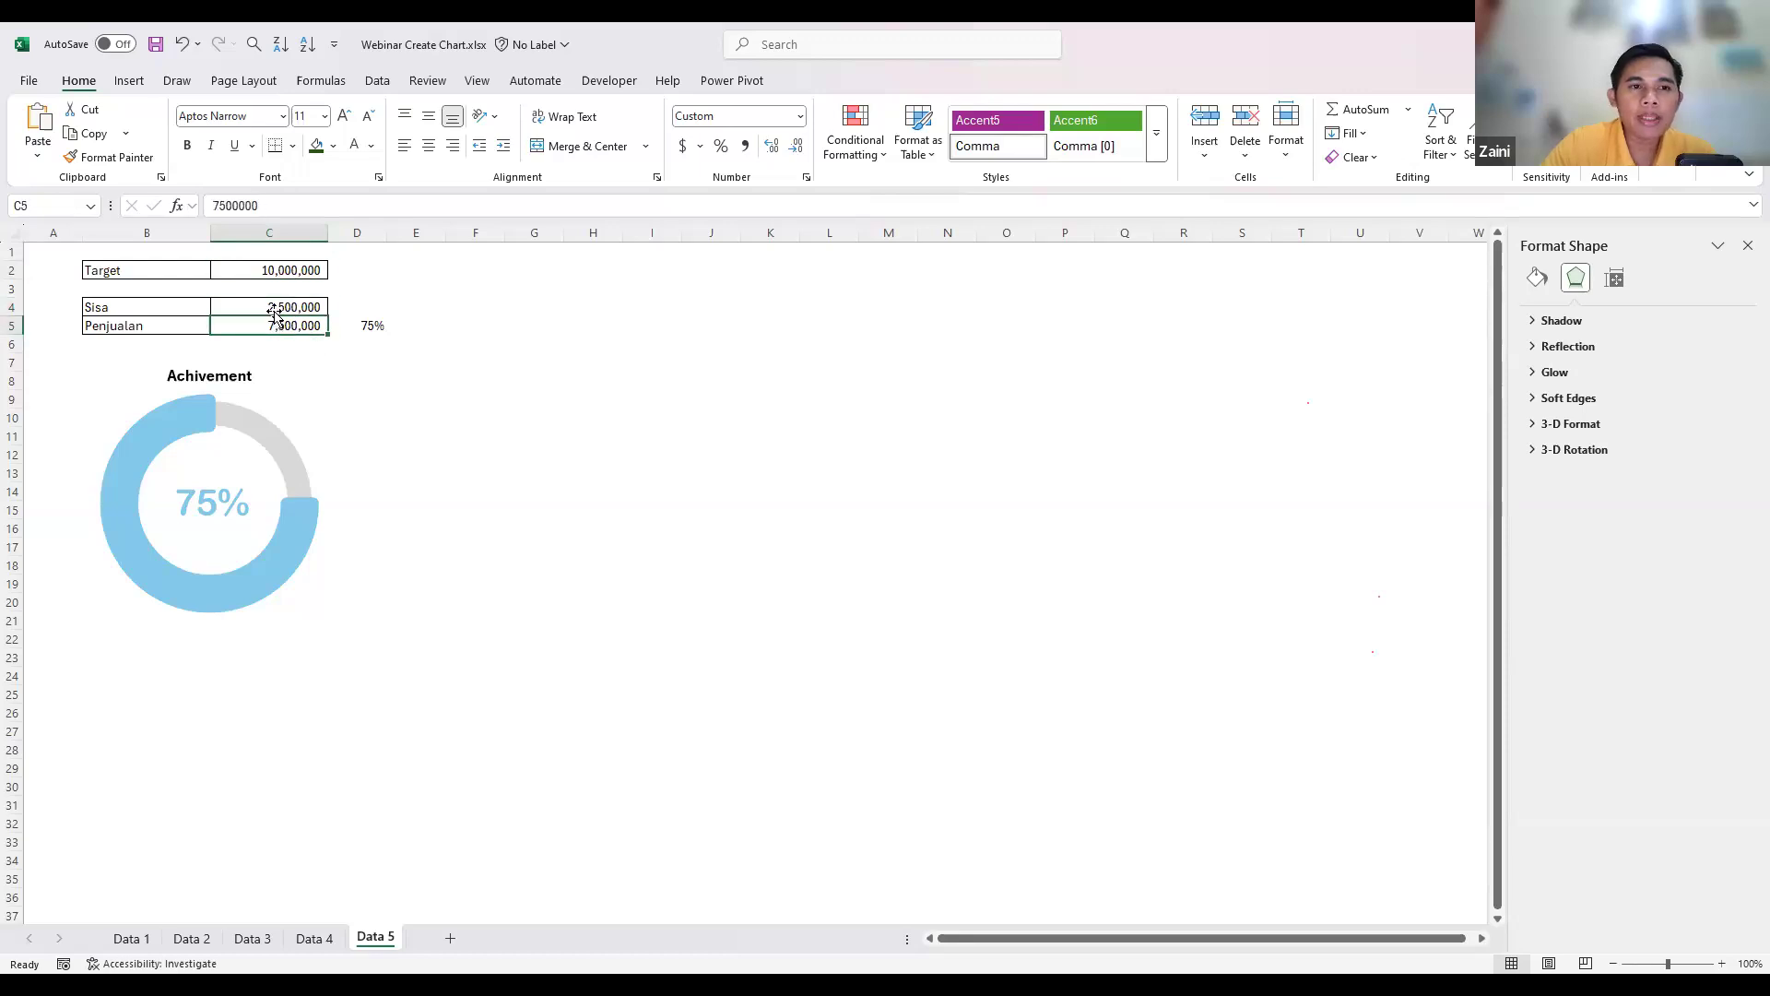
pyautogui.click(291, 306)
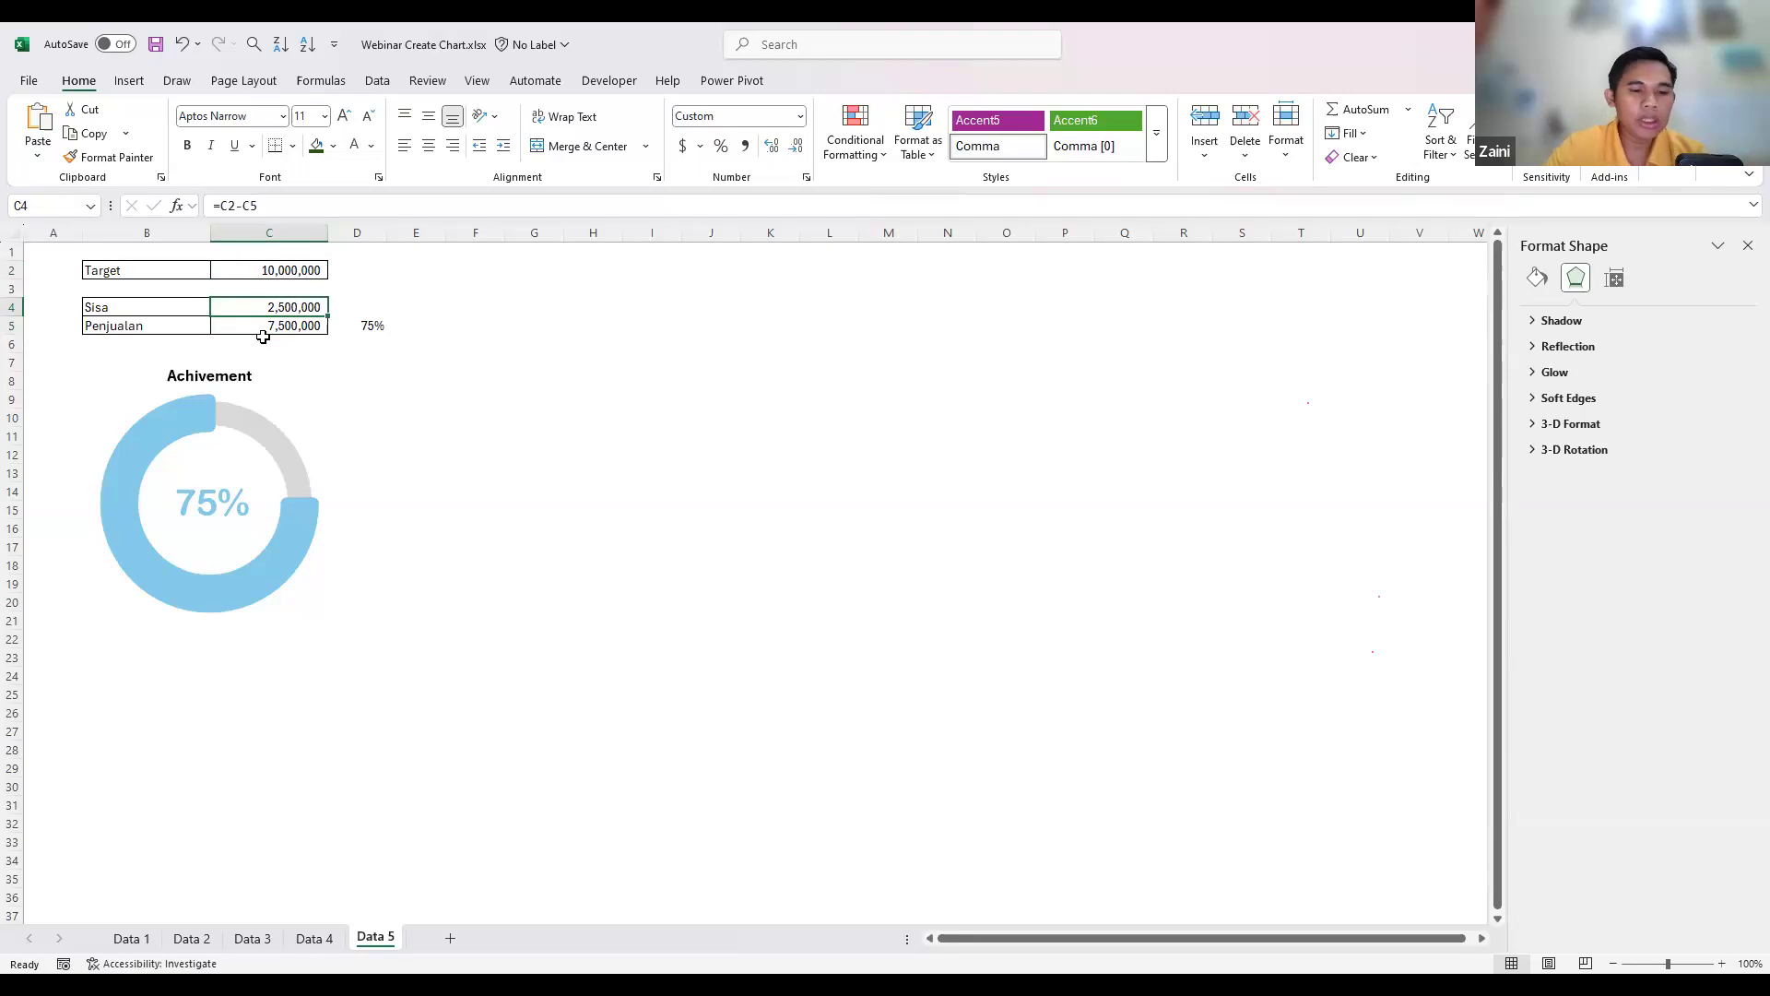
pyautogui.click(355, 381)
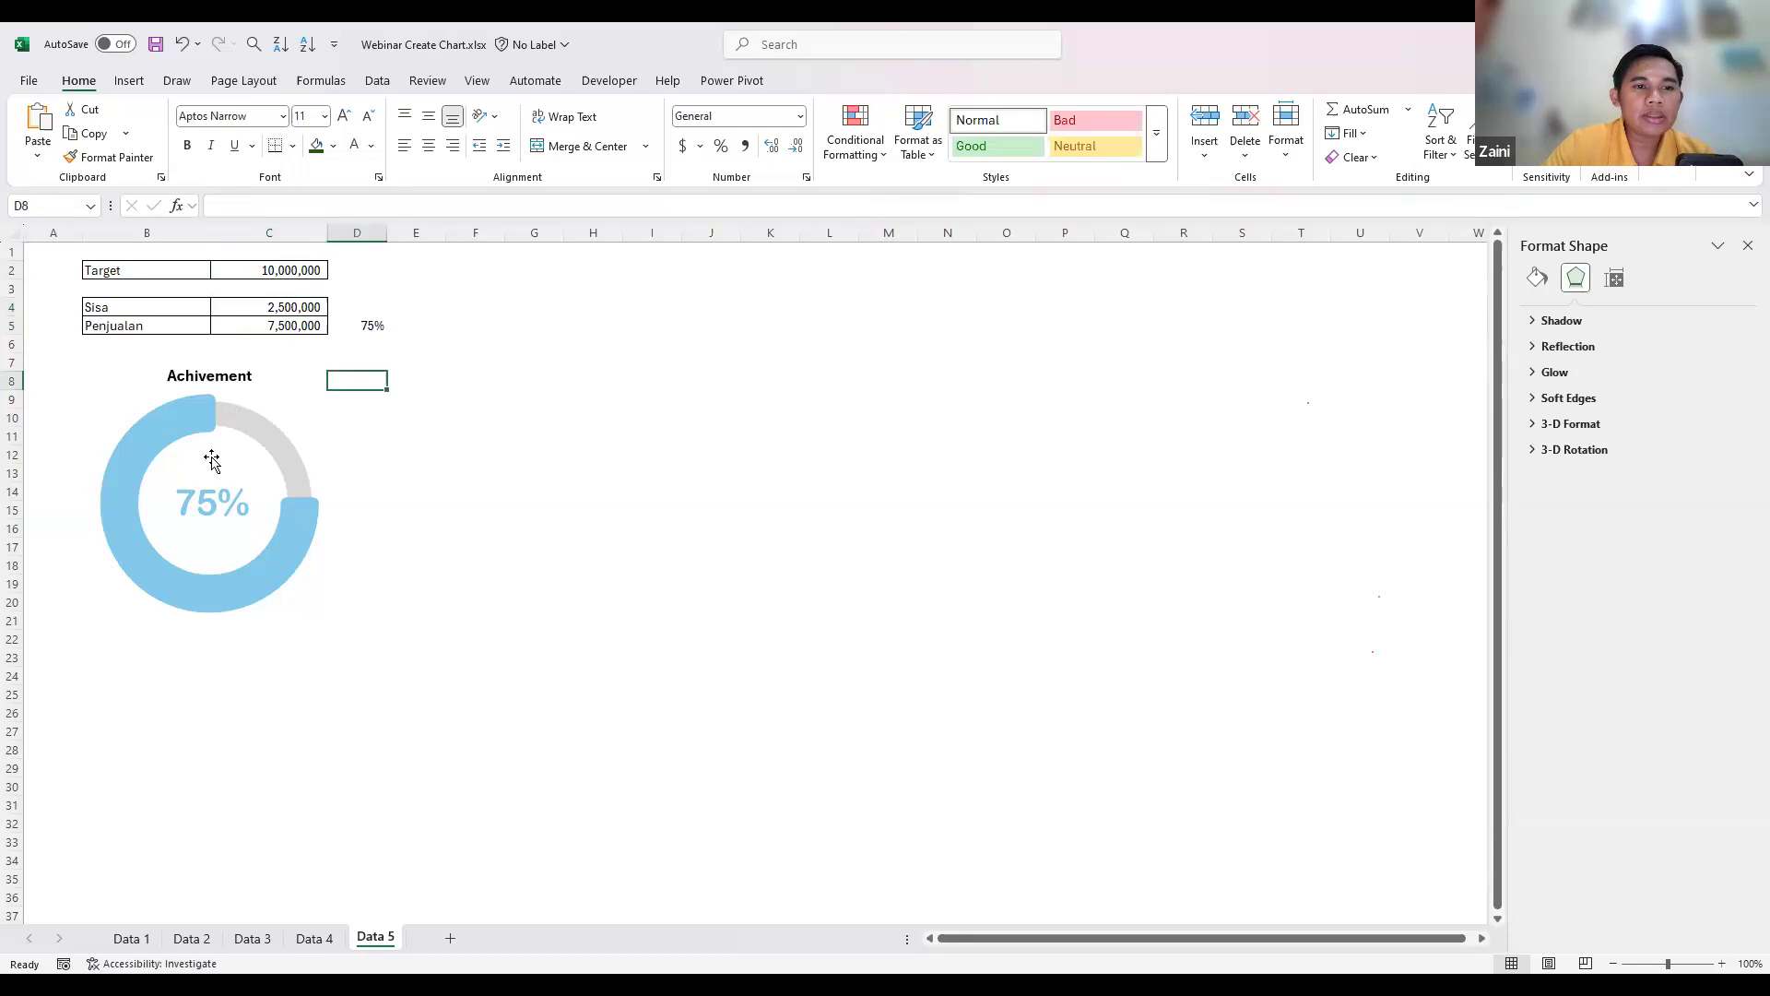
pyautogui.click(273, 309)
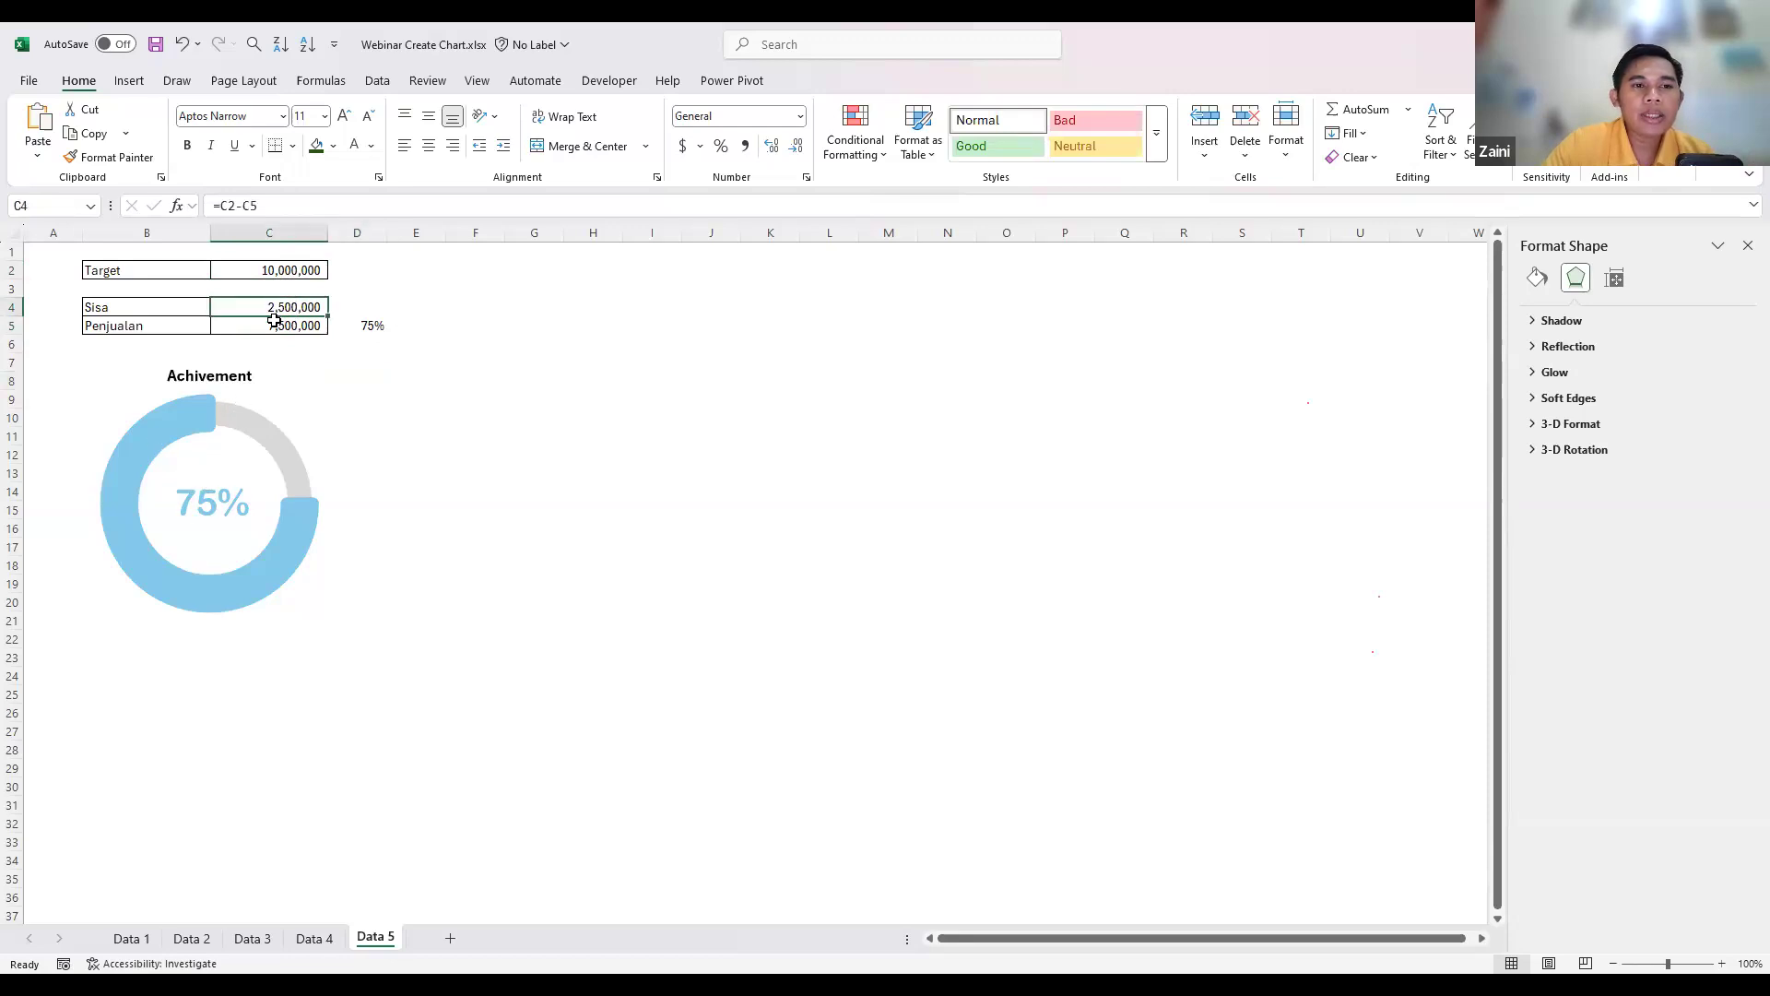
pyautogui.moveTo(274, 320); pyautogui.dragTo(277, 325)
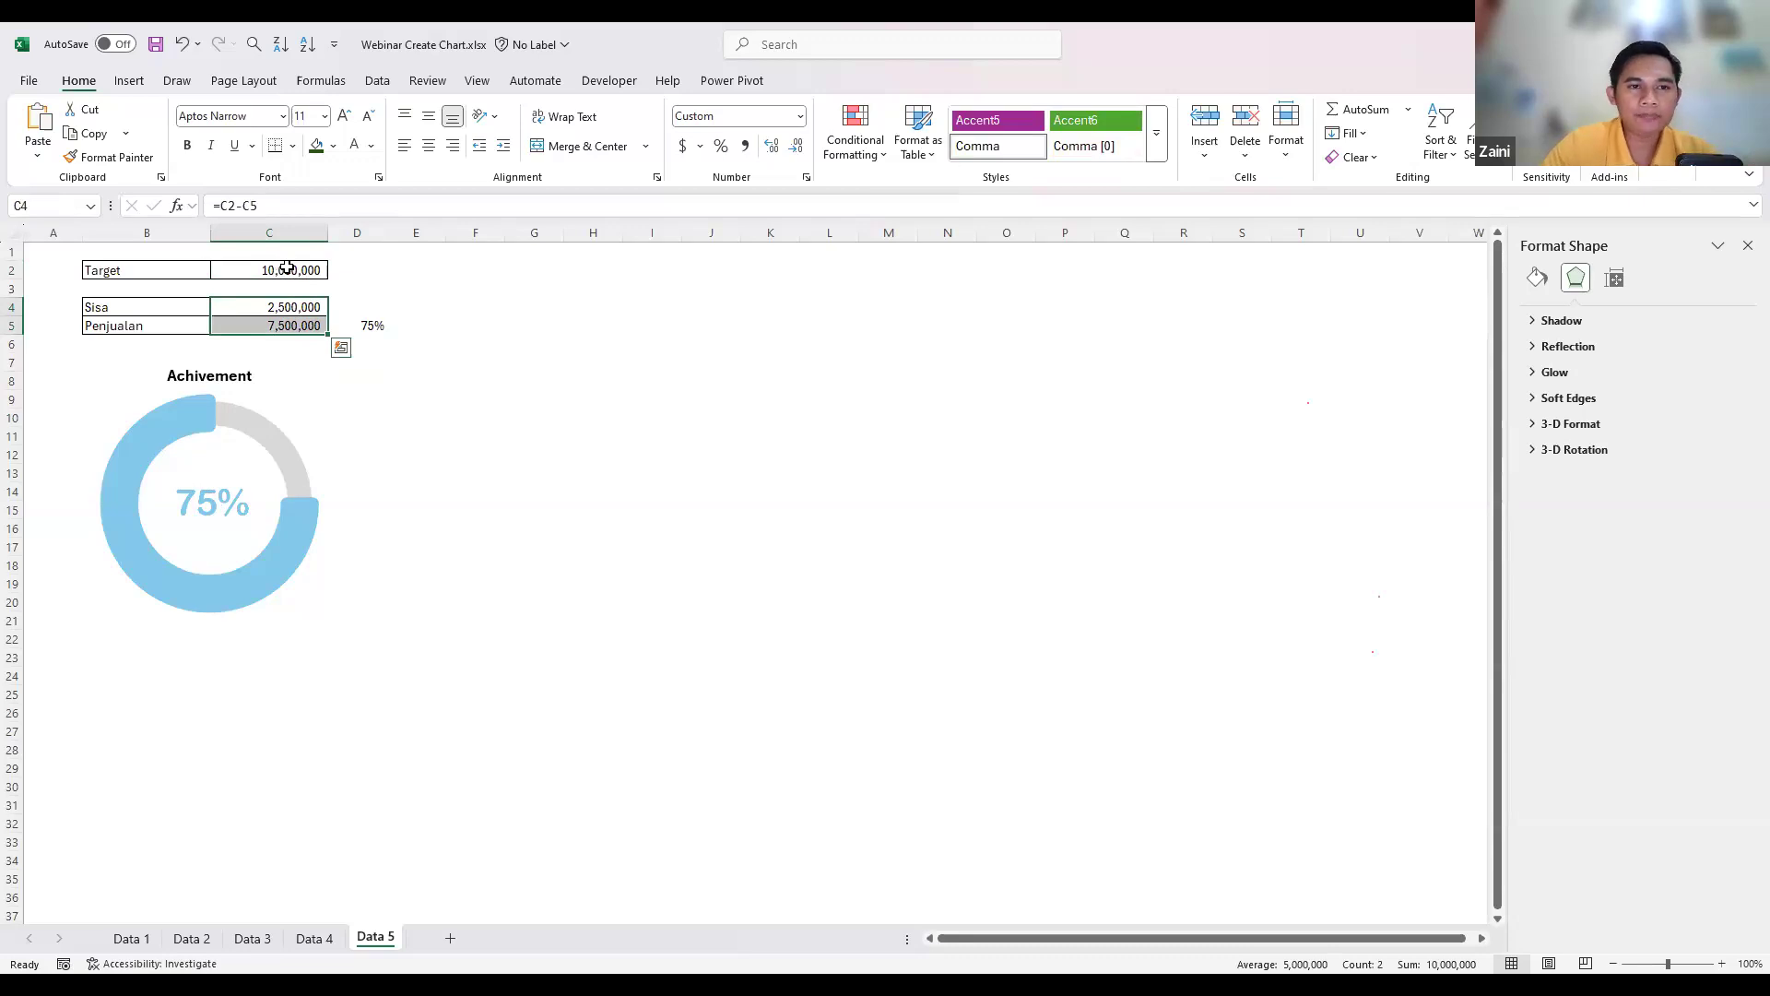
# - Insert a doughnut chart from the Sisa and Penjualan values in C4:C5
pyautogui.moveTo(279, 307); pyautogui.dragTo(262, 331)
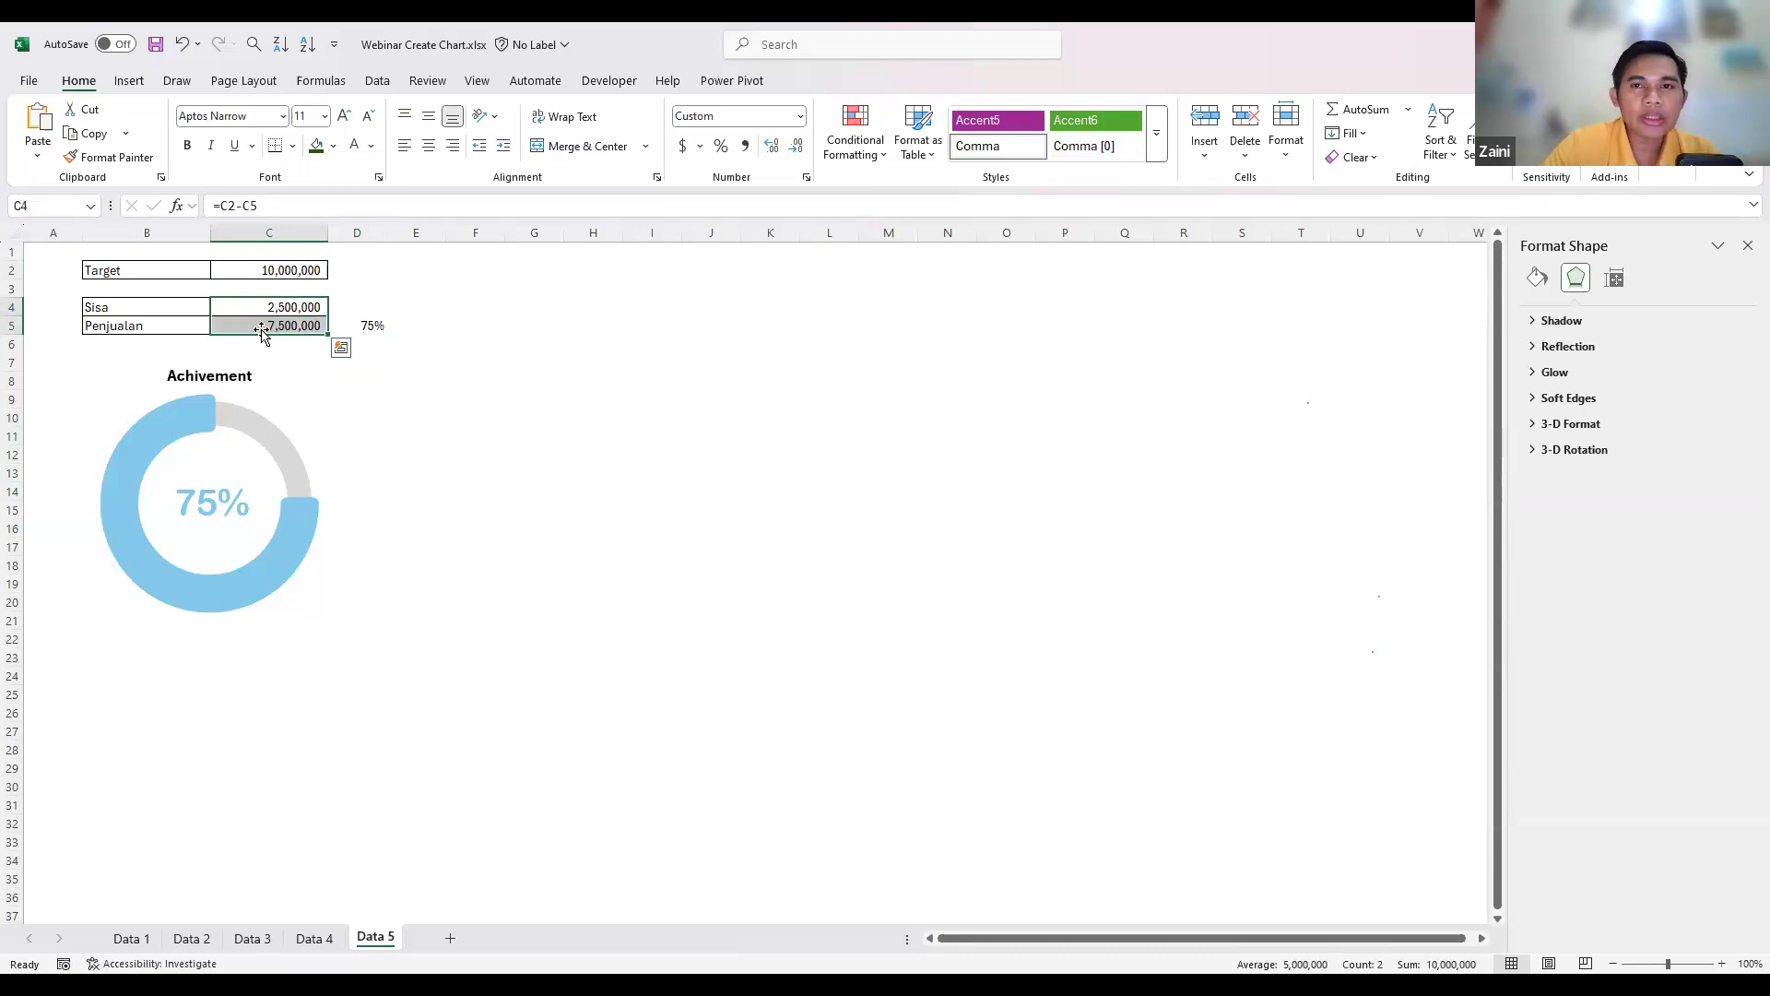
pyautogui.click(129, 81)
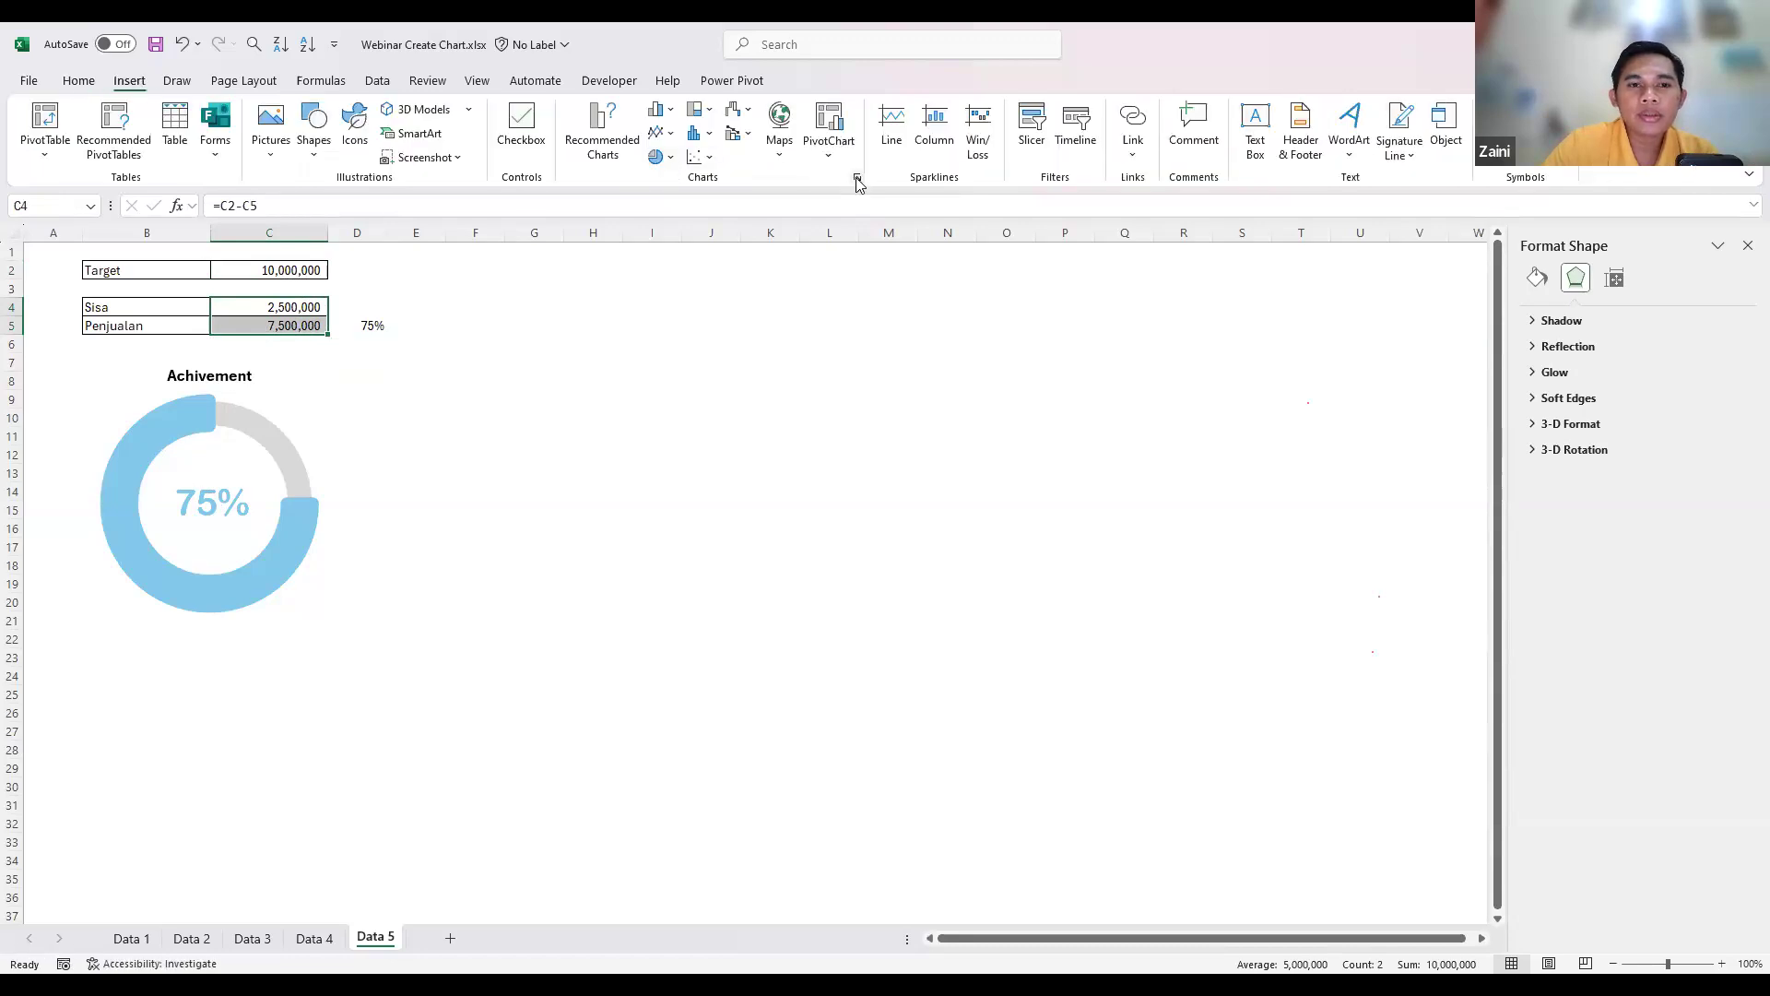
pyautogui.click(602, 130)
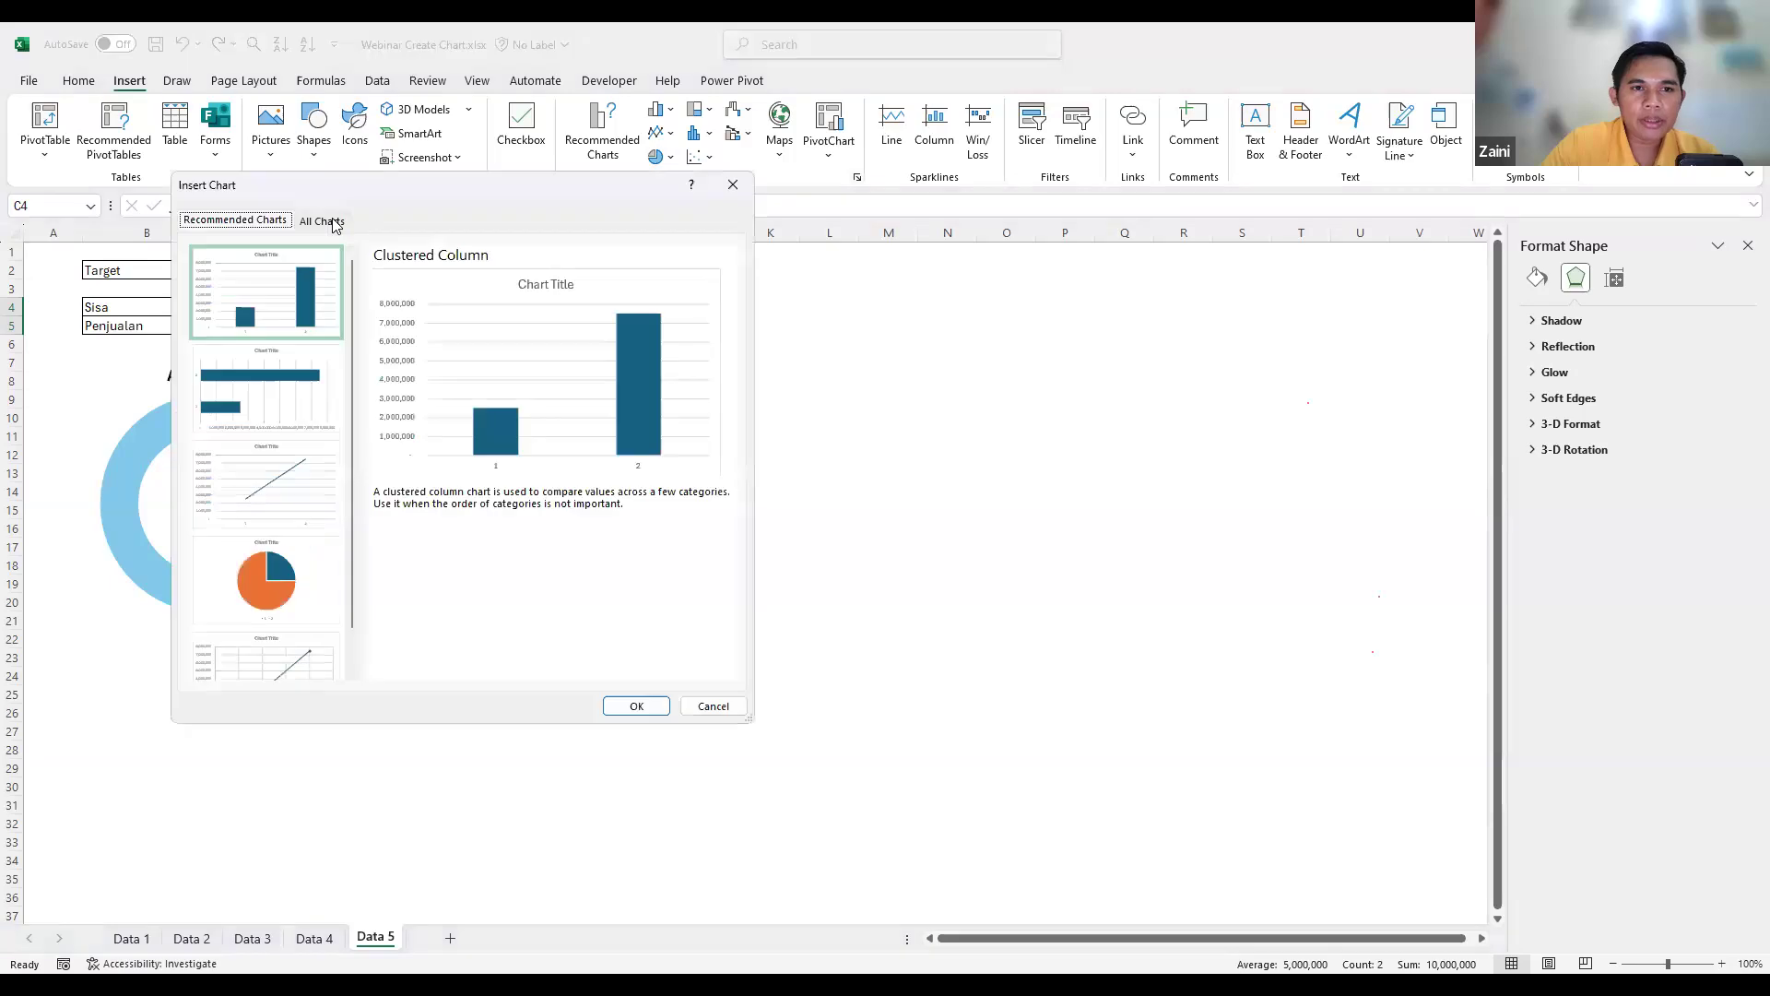
pyautogui.click(321, 219)
pyautogui.click(230, 348)
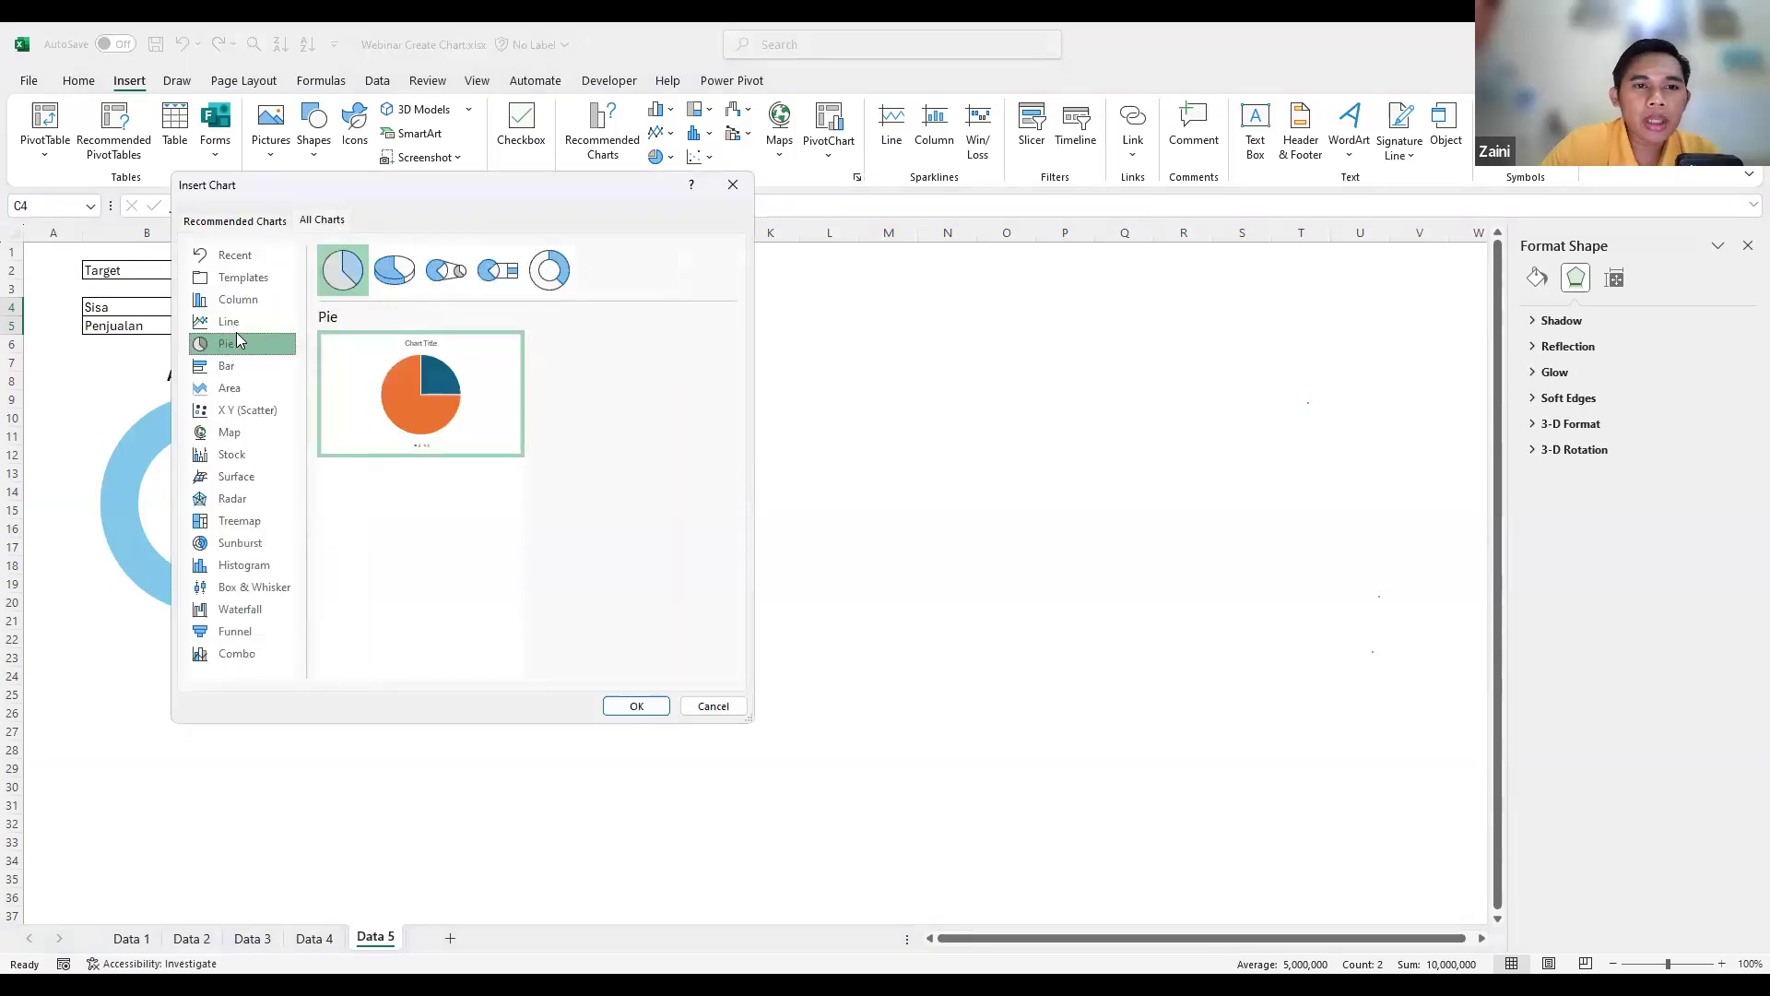
pyautogui.click(557, 277)
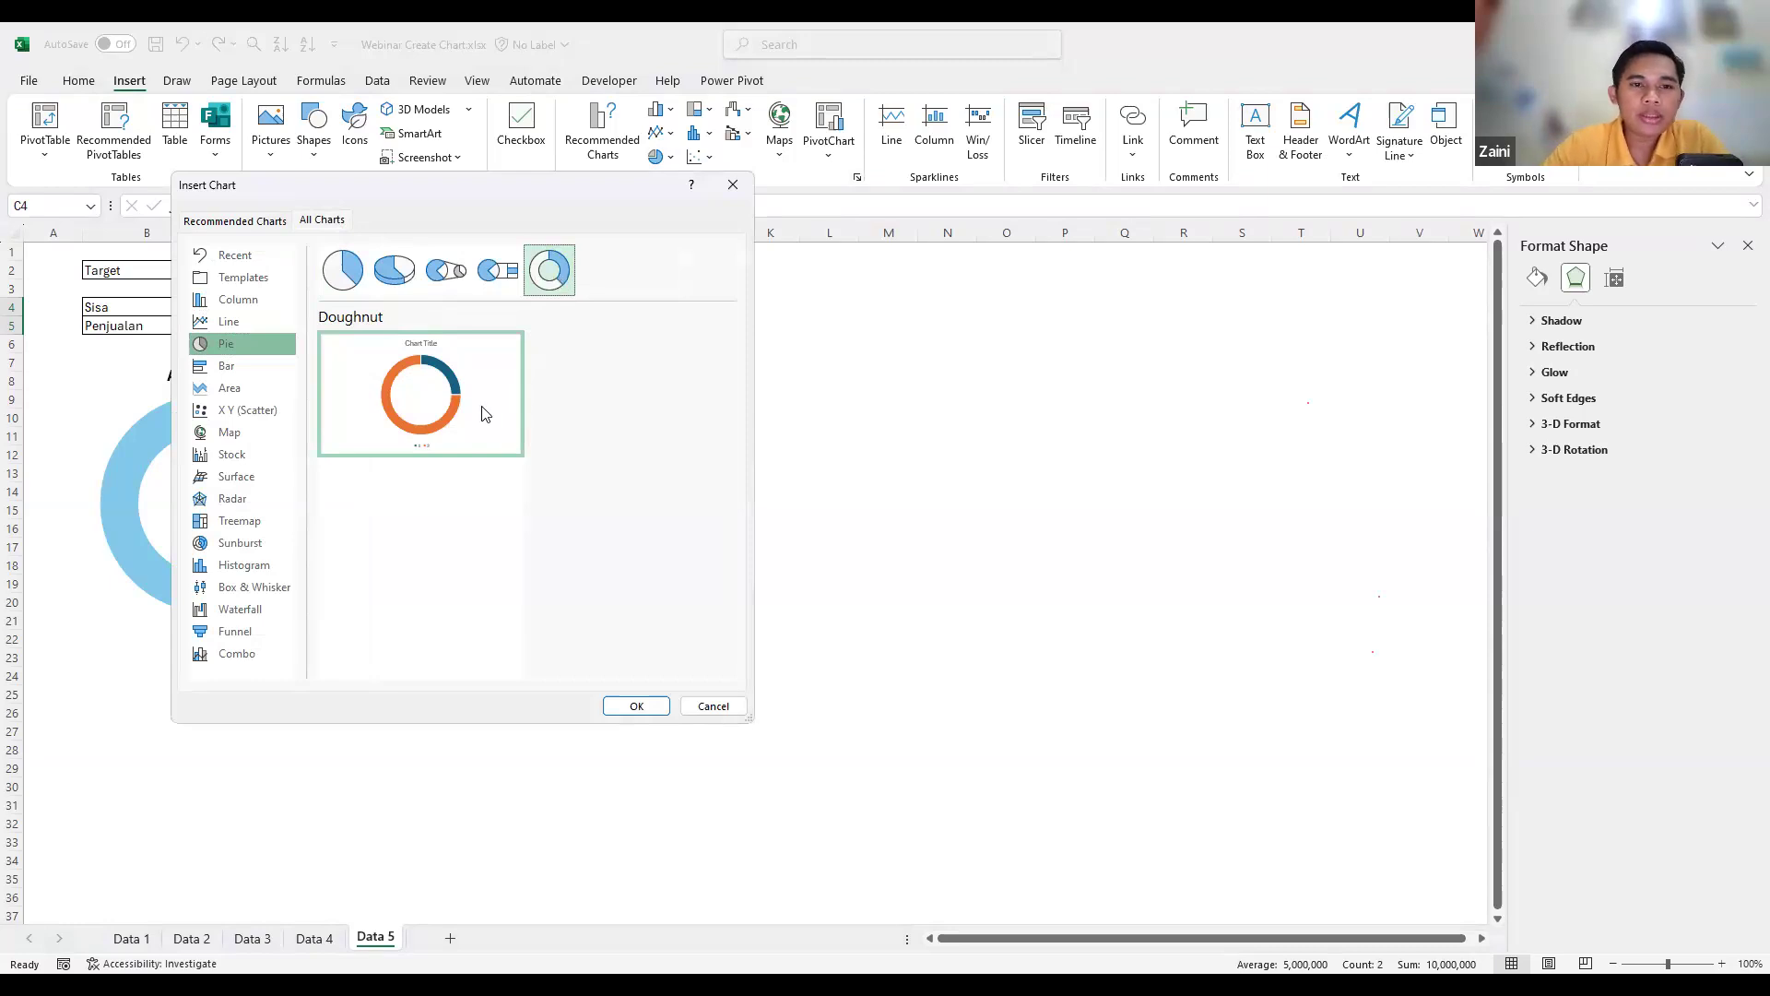
pyautogui.moveTo(443, 360)
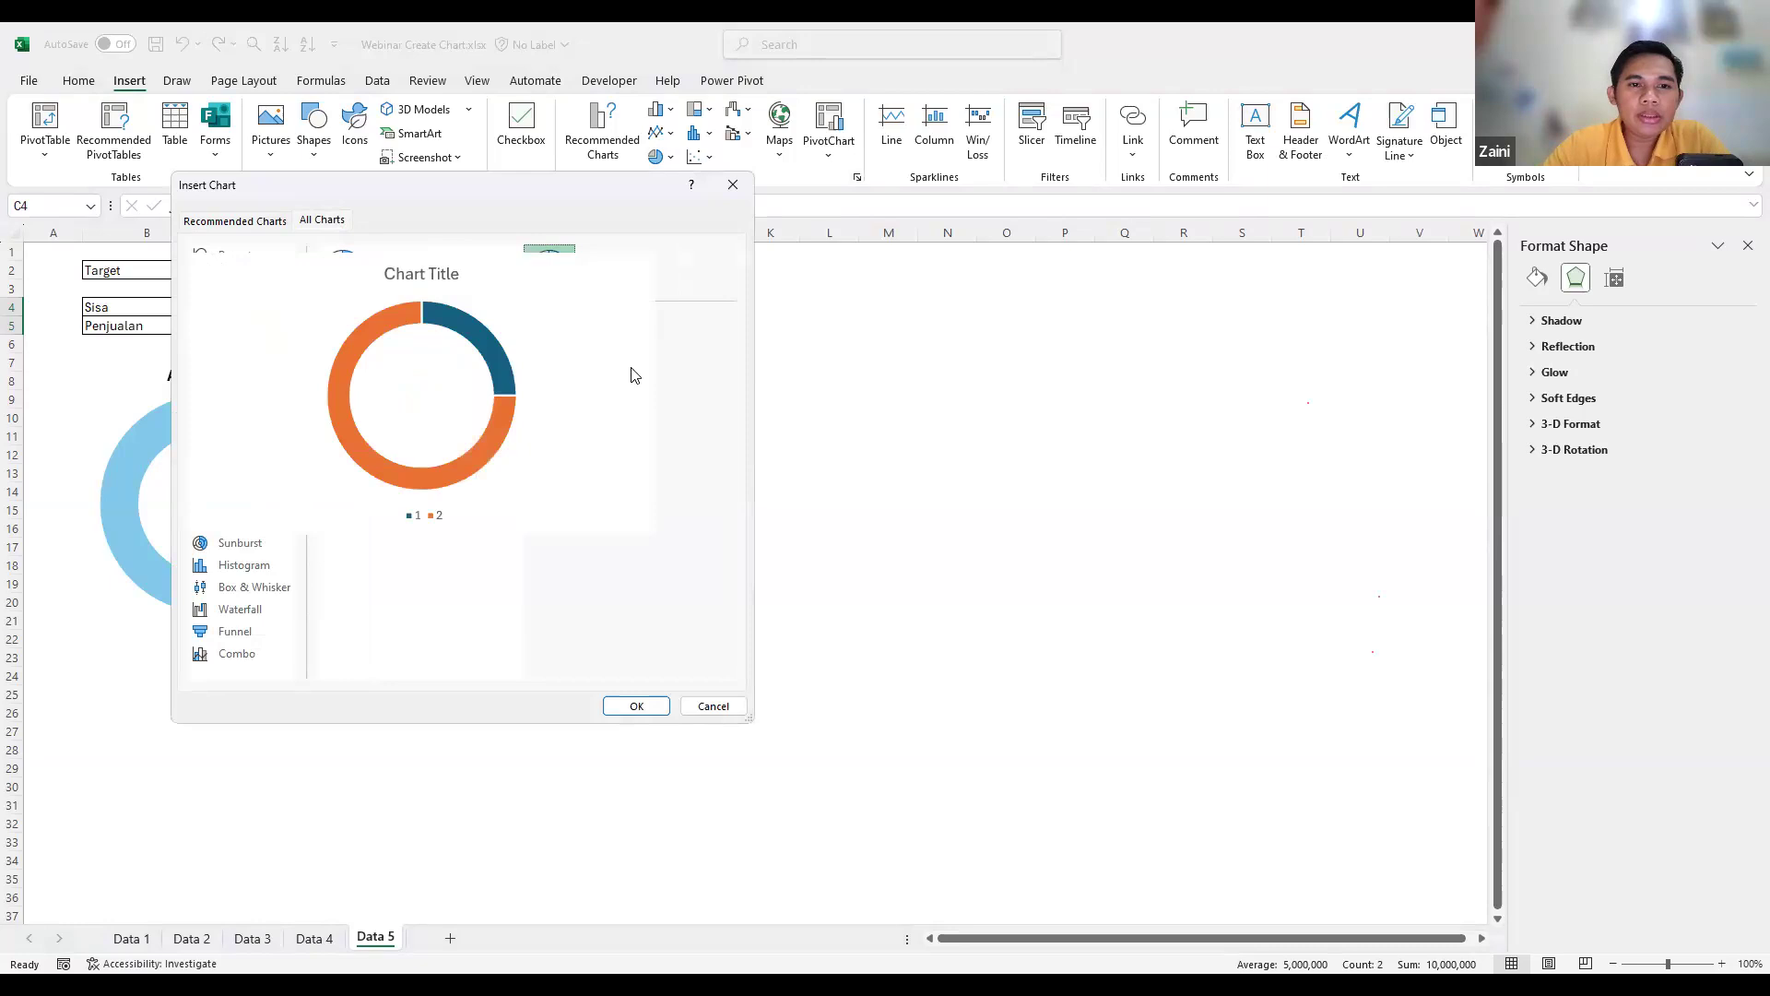
pyautogui.click(619, 699)
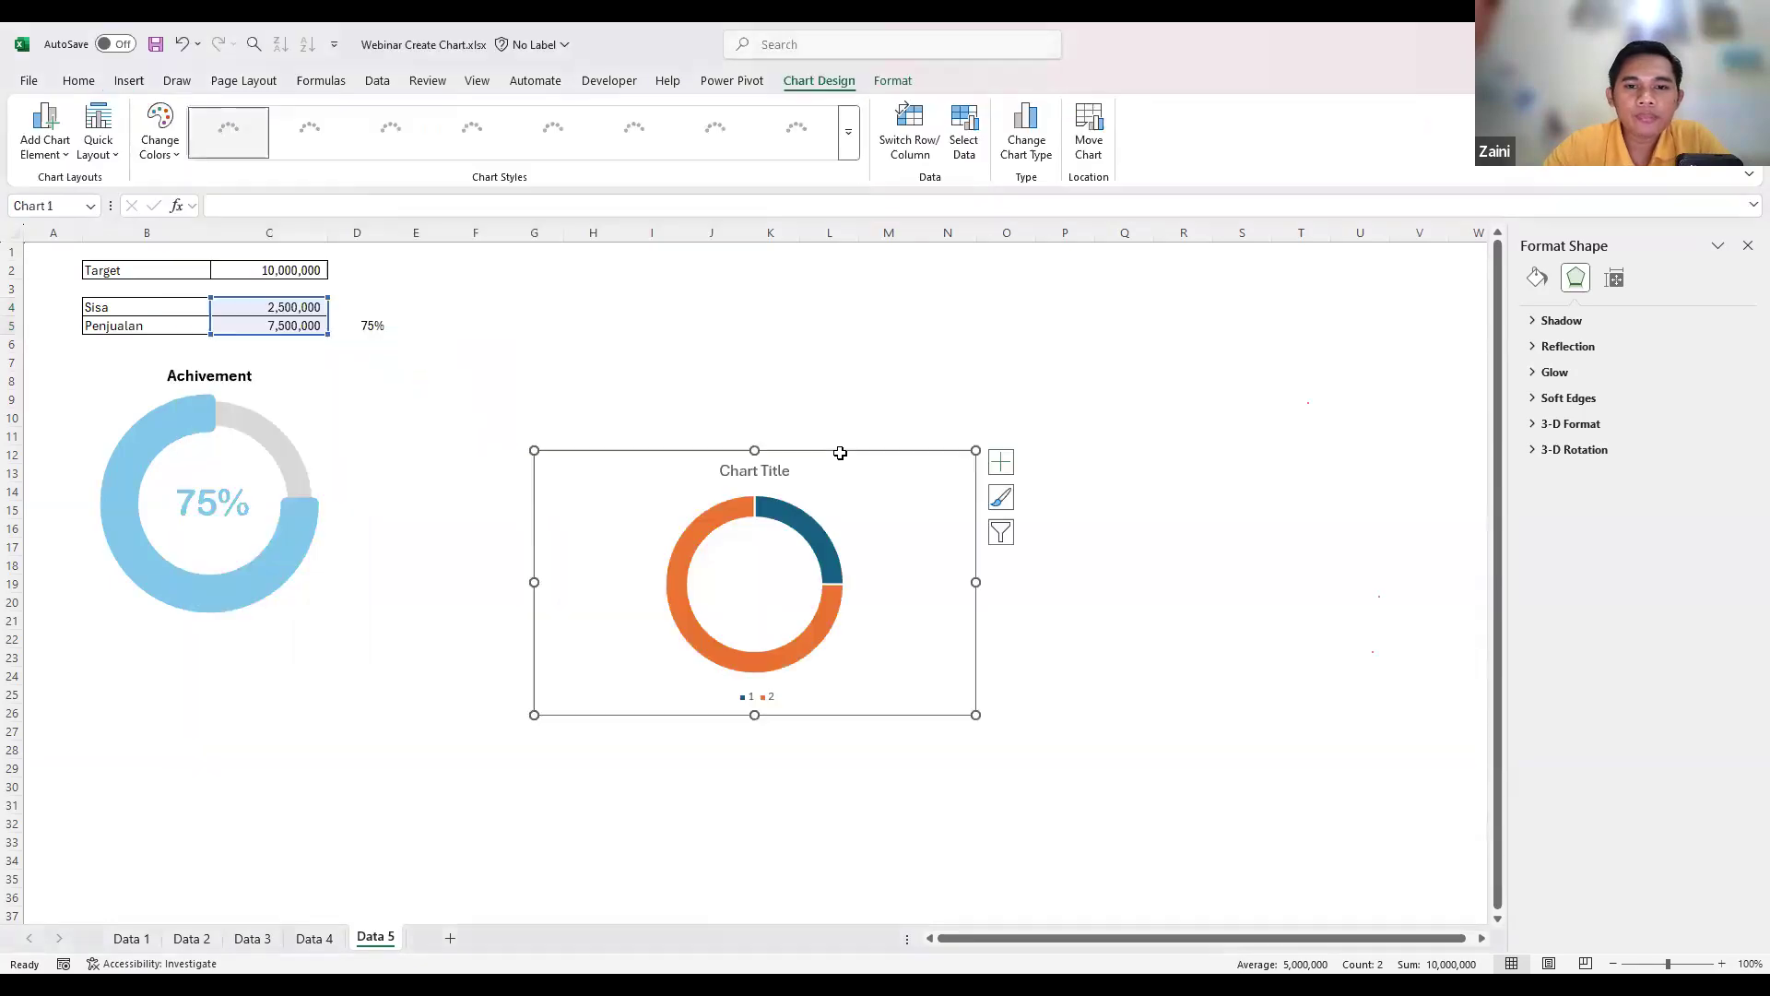
# - Move the new doughnut chart beside the sample Achivement chart and remove its legend
pyautogui.moveTo(842, 462); pyautogui.dragTo(655, 379)
pyautogui.click(654, 533)
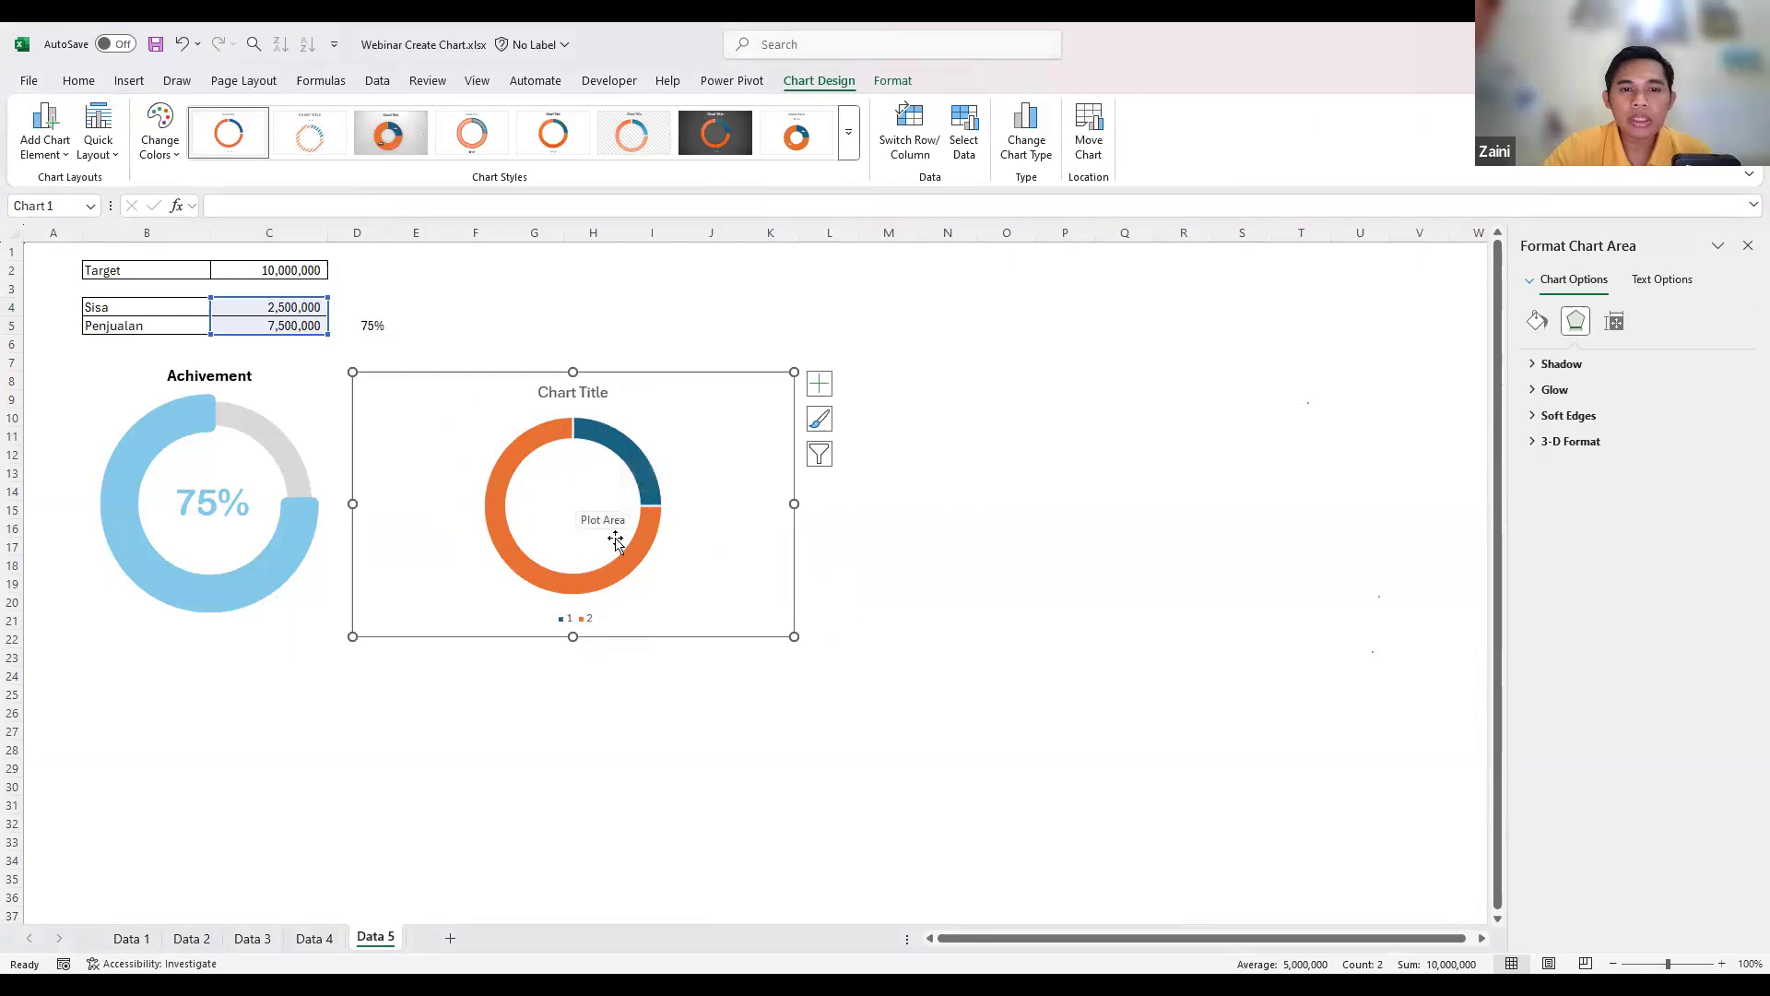
pyautogui.click(820, 385)
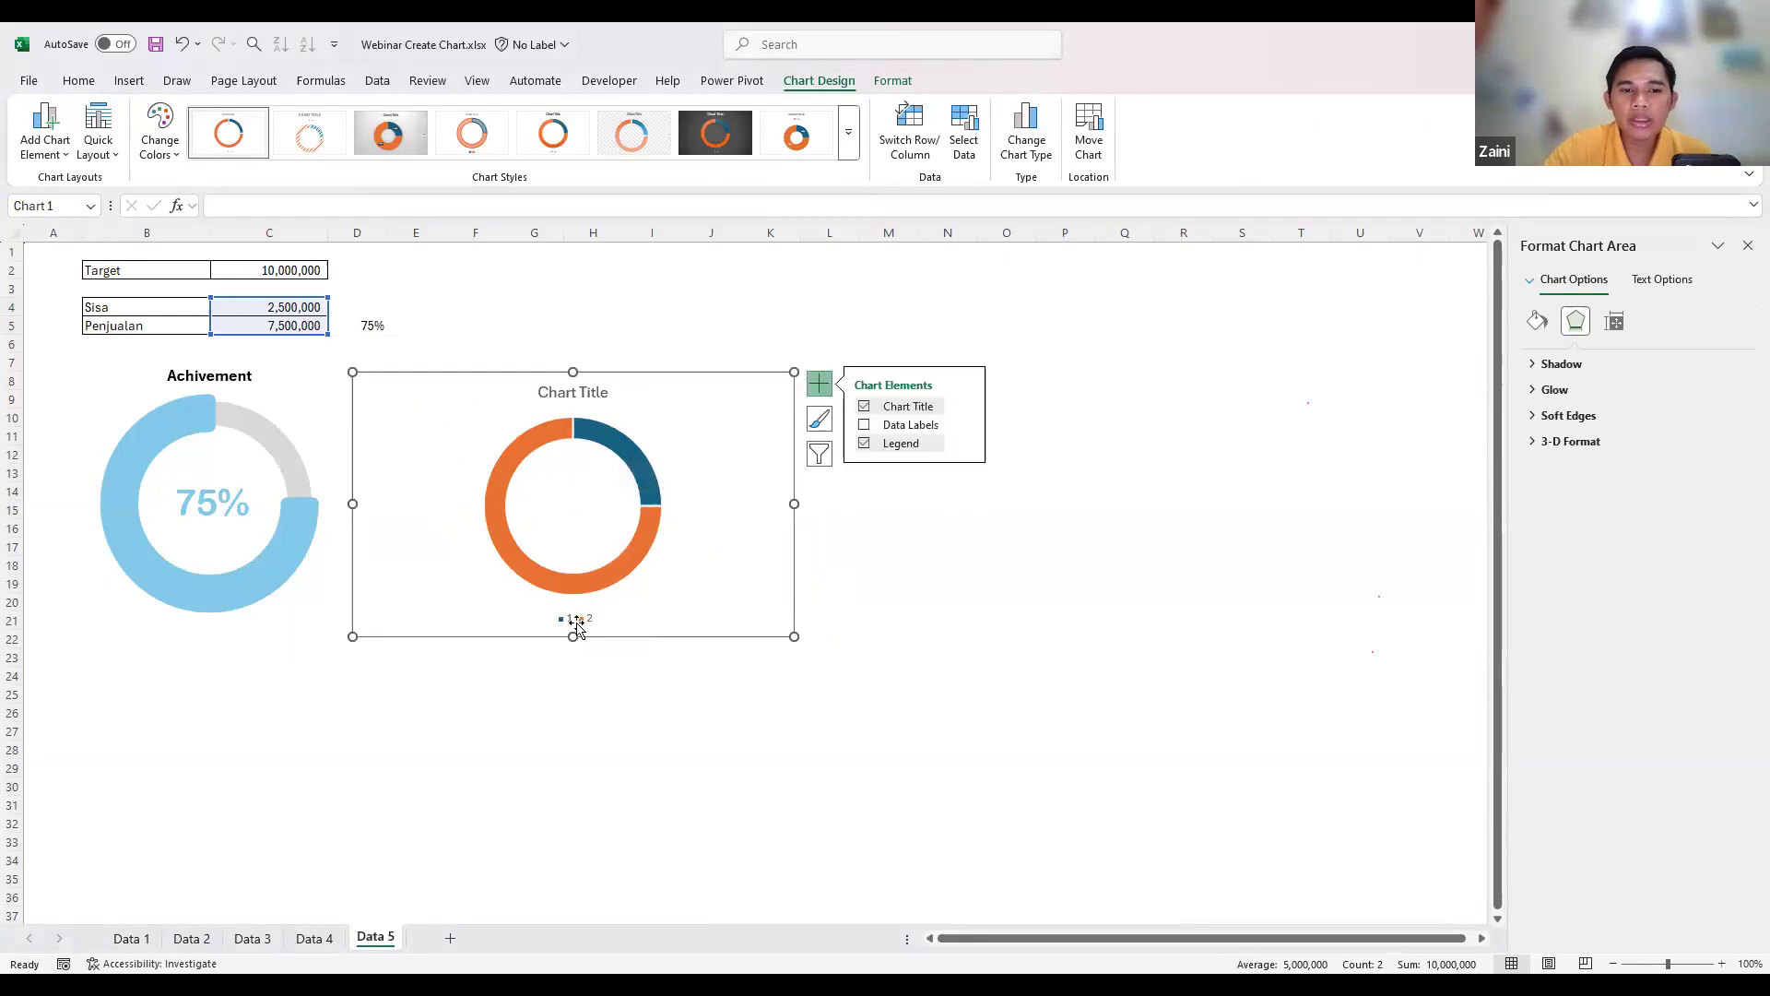
pyautogui.click(863, 443)
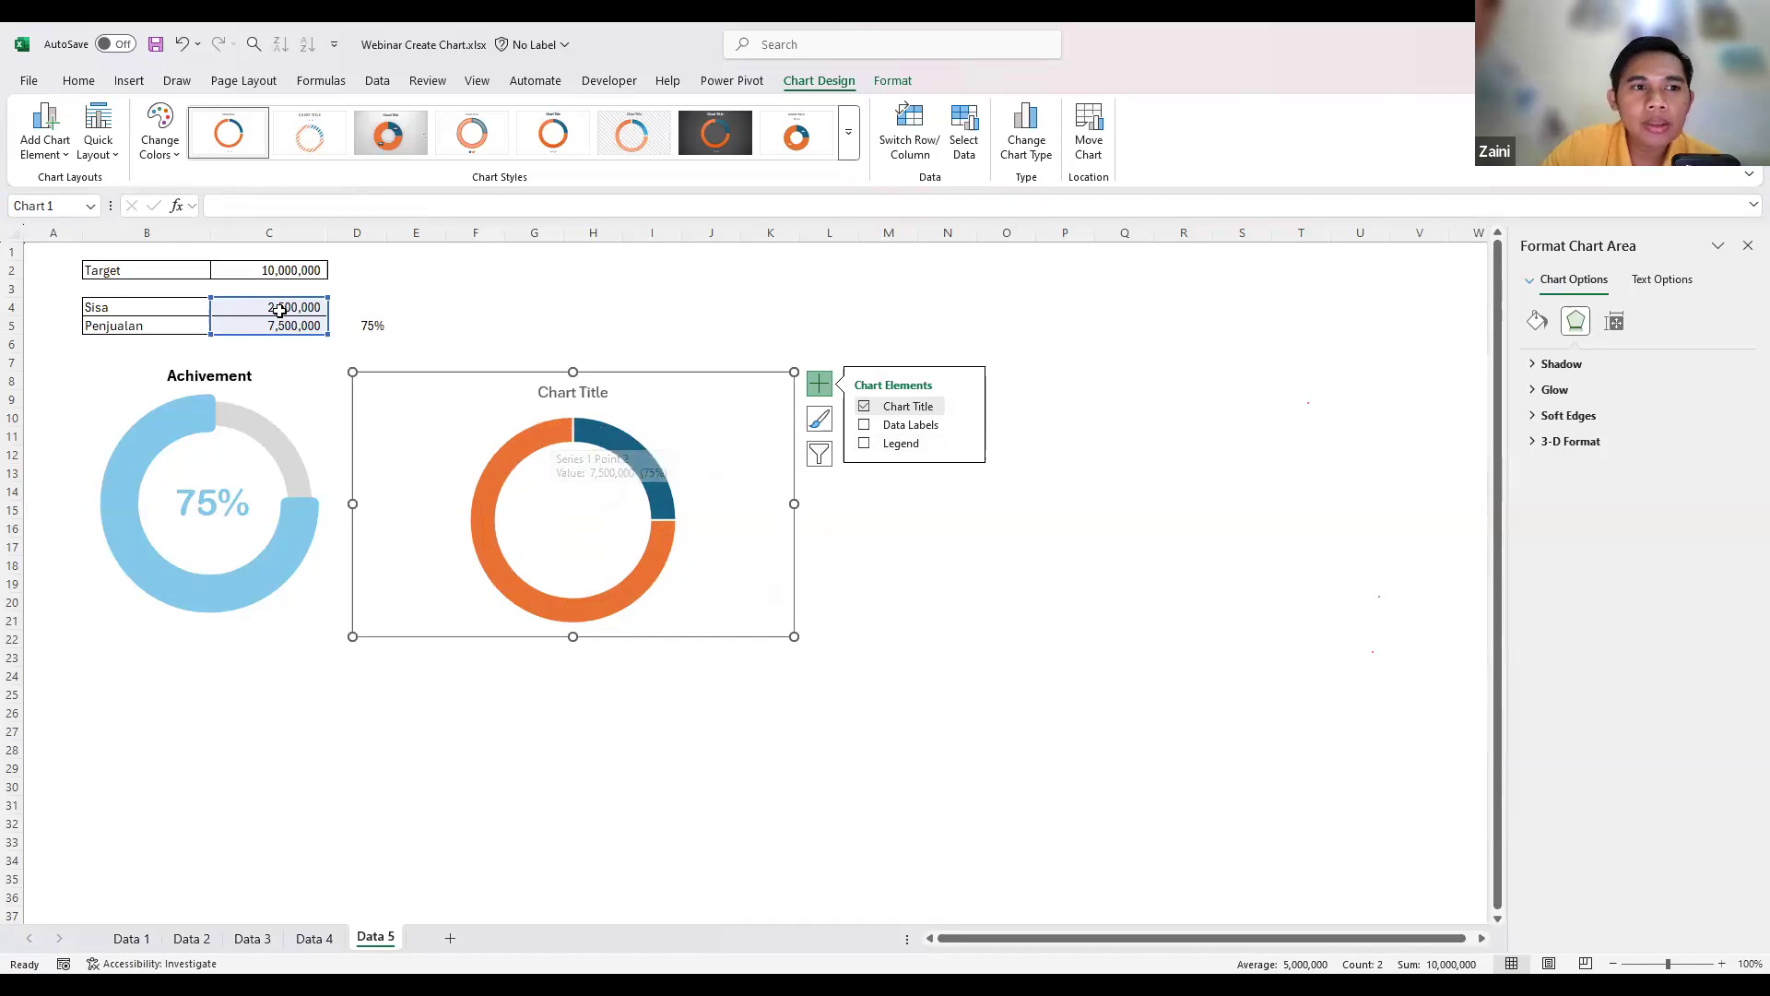
# - Examine the Sisa and Penjualan cells and the doughnut series that plots them
pyautogui.click(322, 308)
pyautogui.click(469, 305)
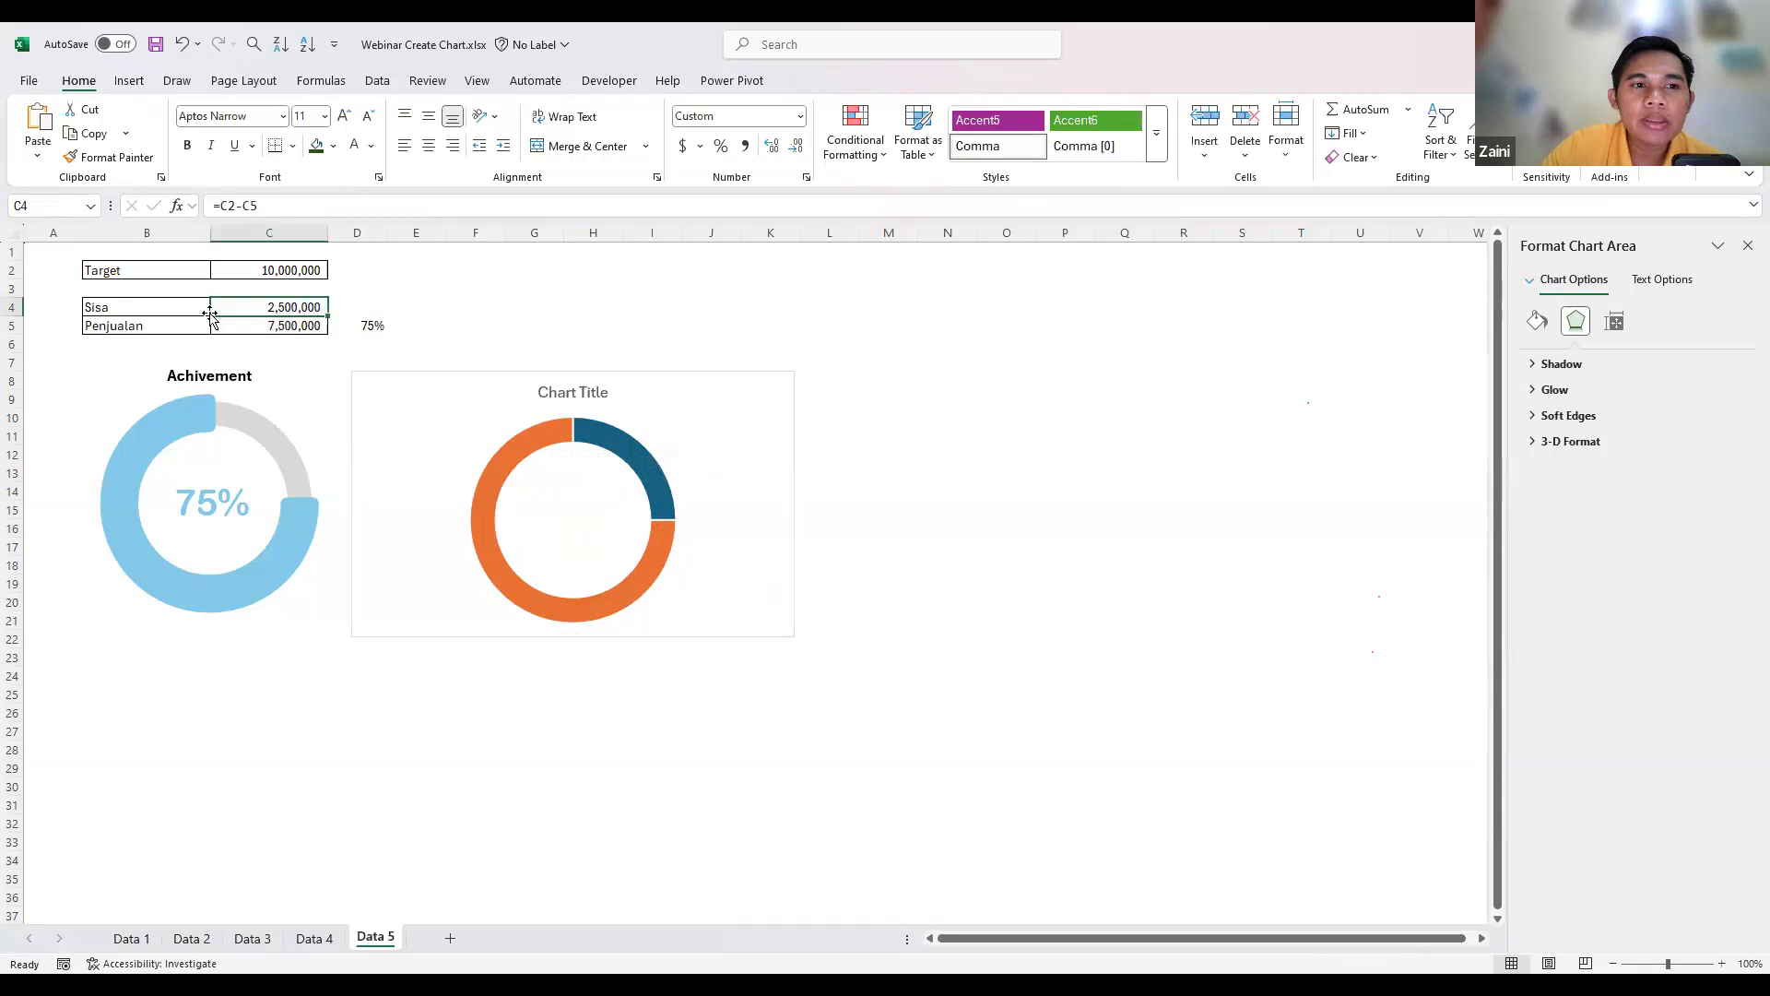
pyautogui.click(264, 307)
pyautogui.click(270, 323)
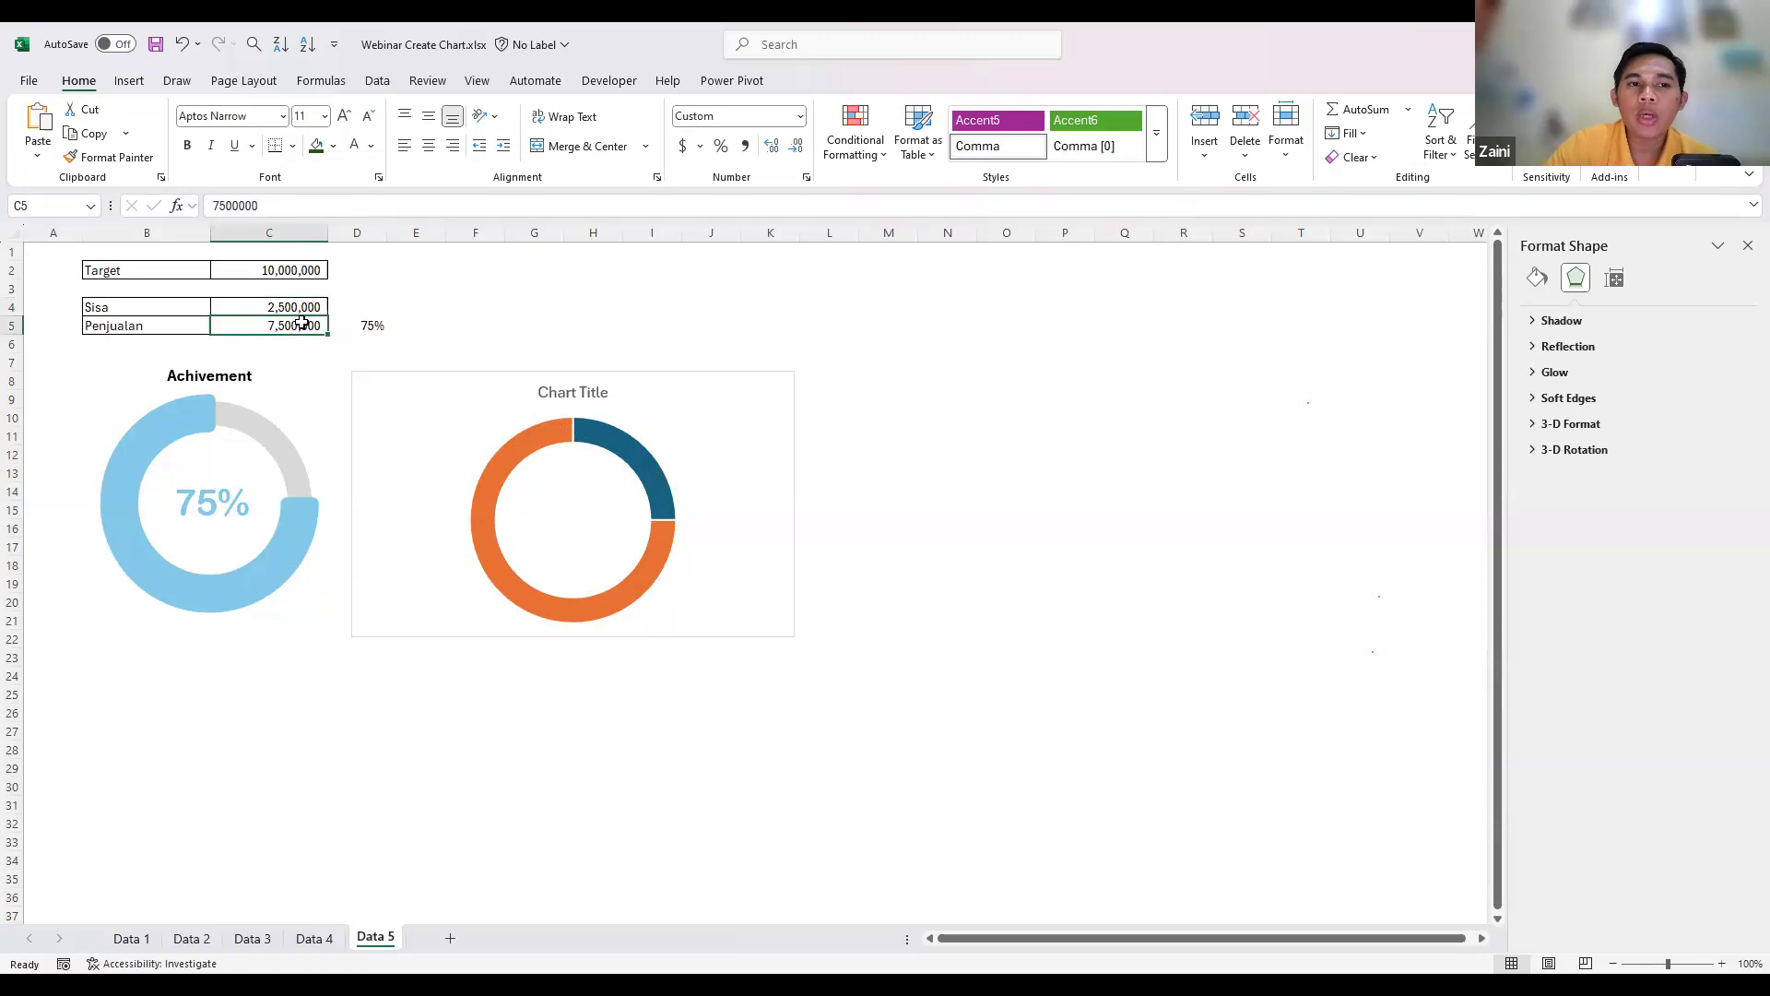
pyautogui.click(540, 439)
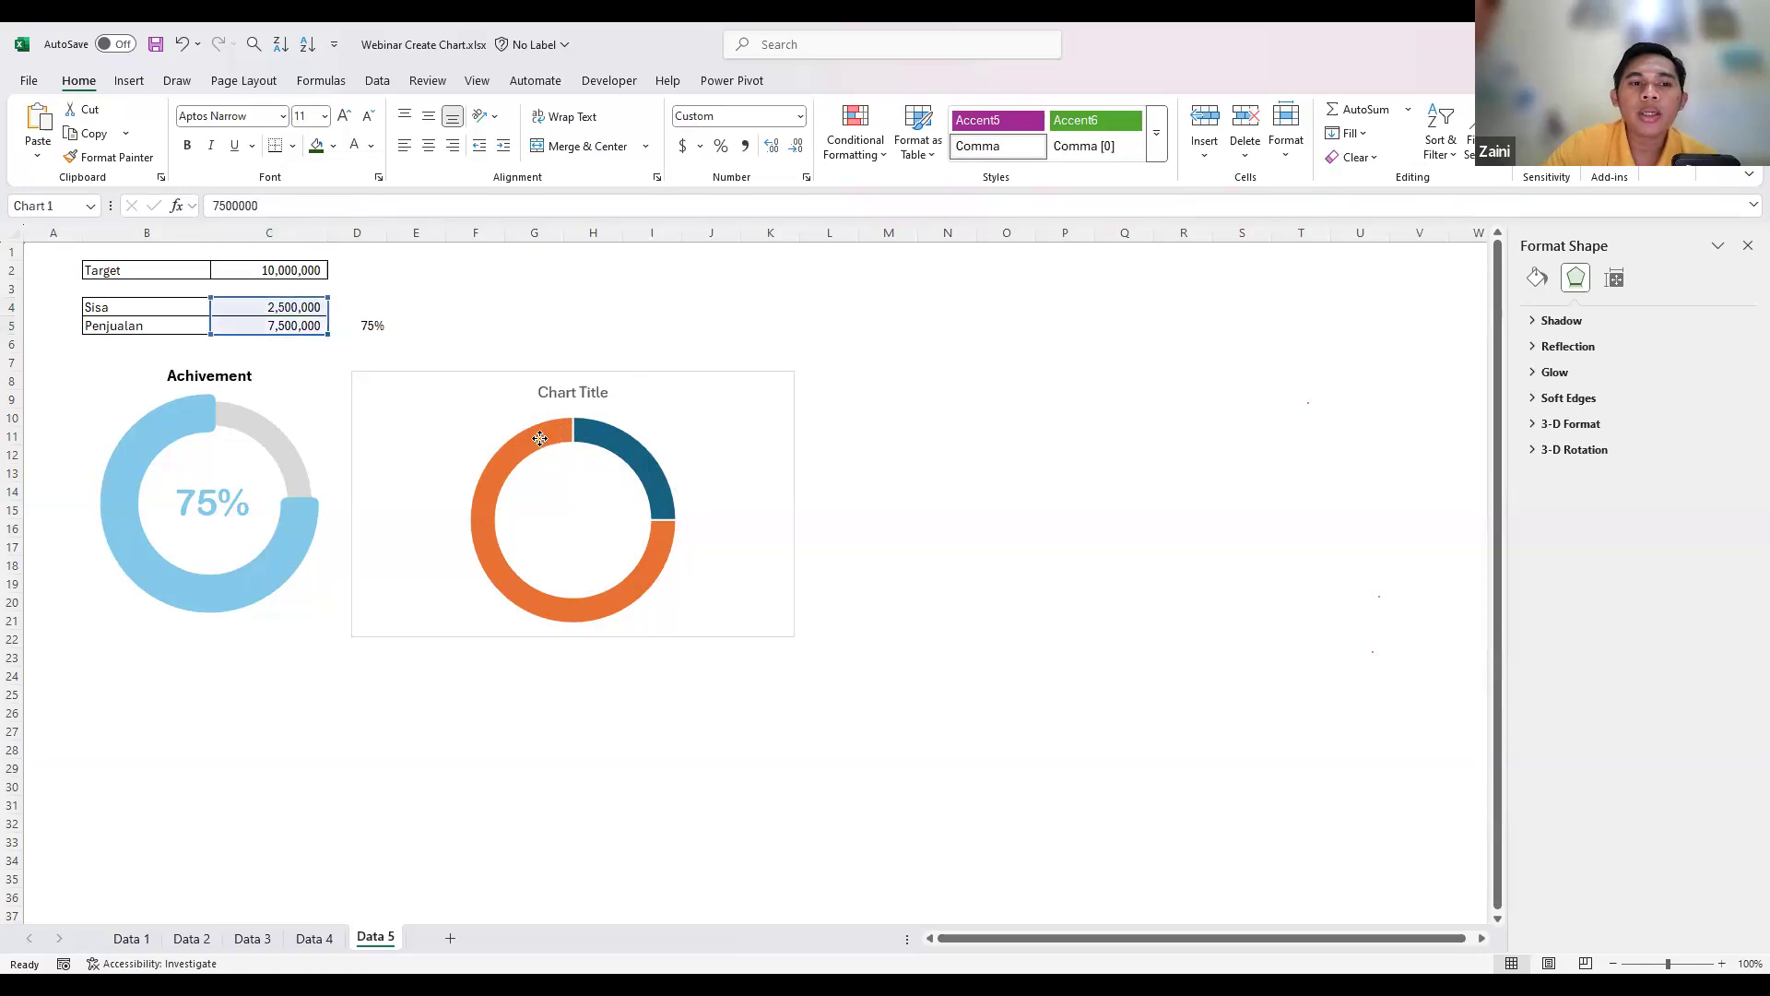
pyautogui.click(541, 439)
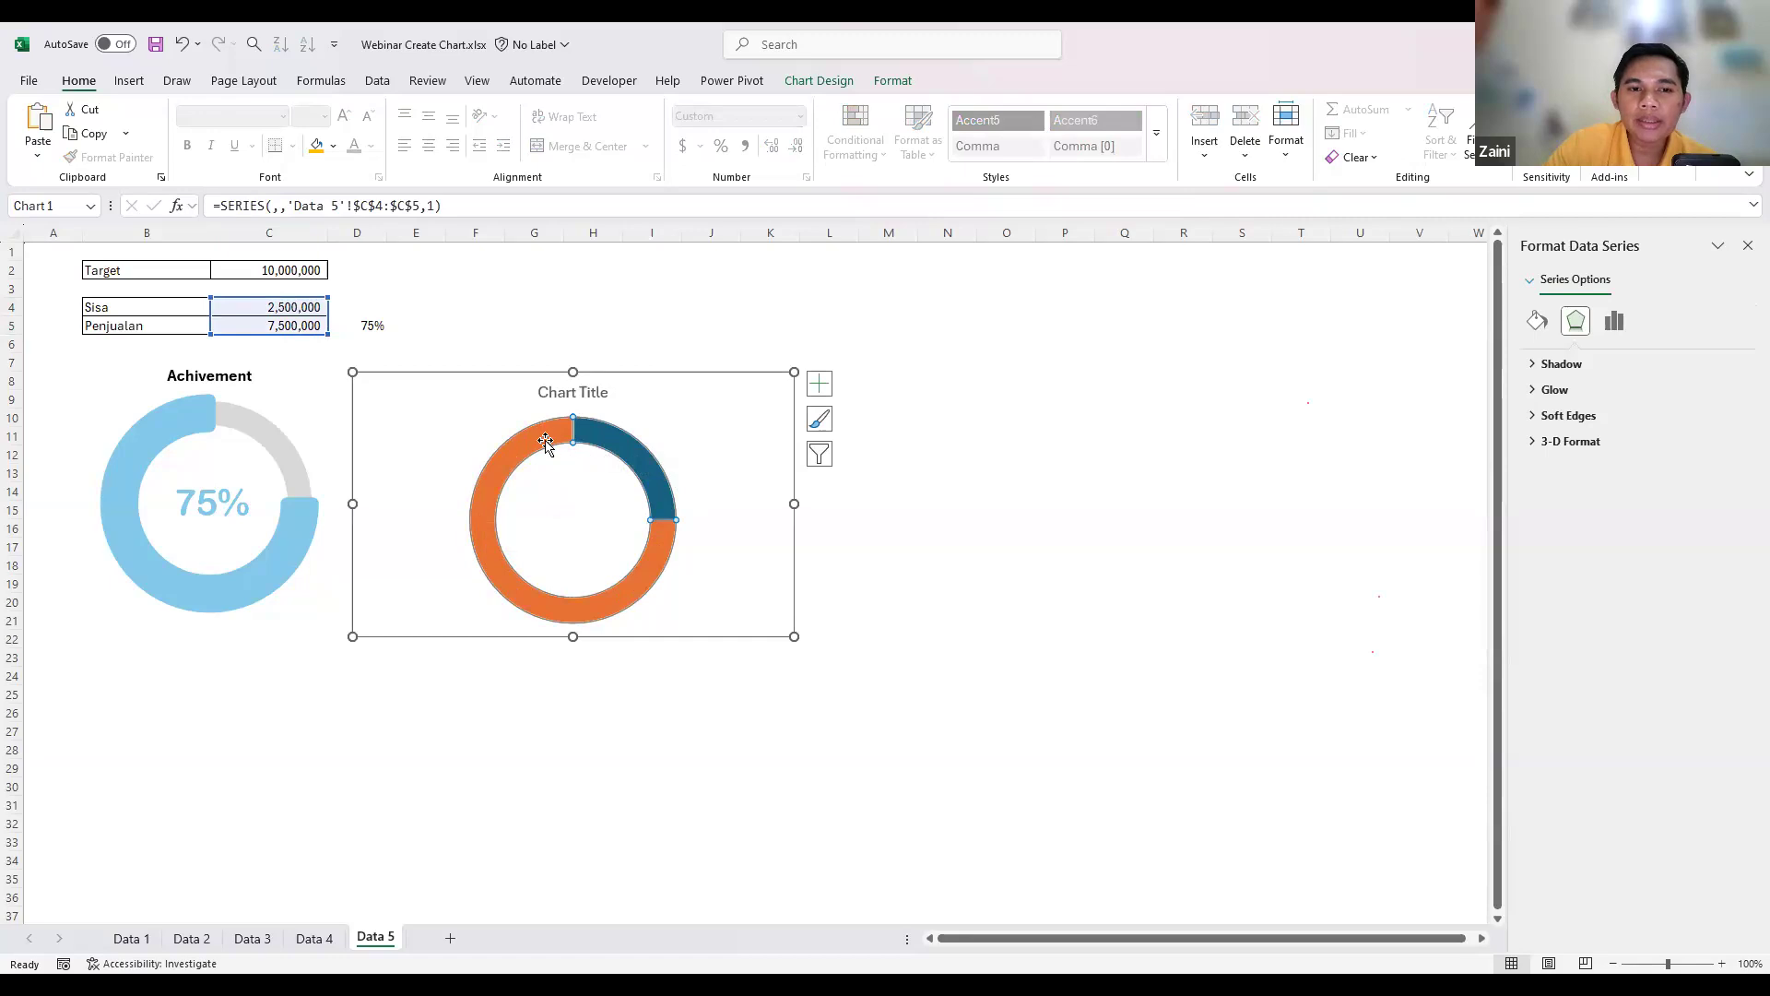
pyautogui.click(862, 539)
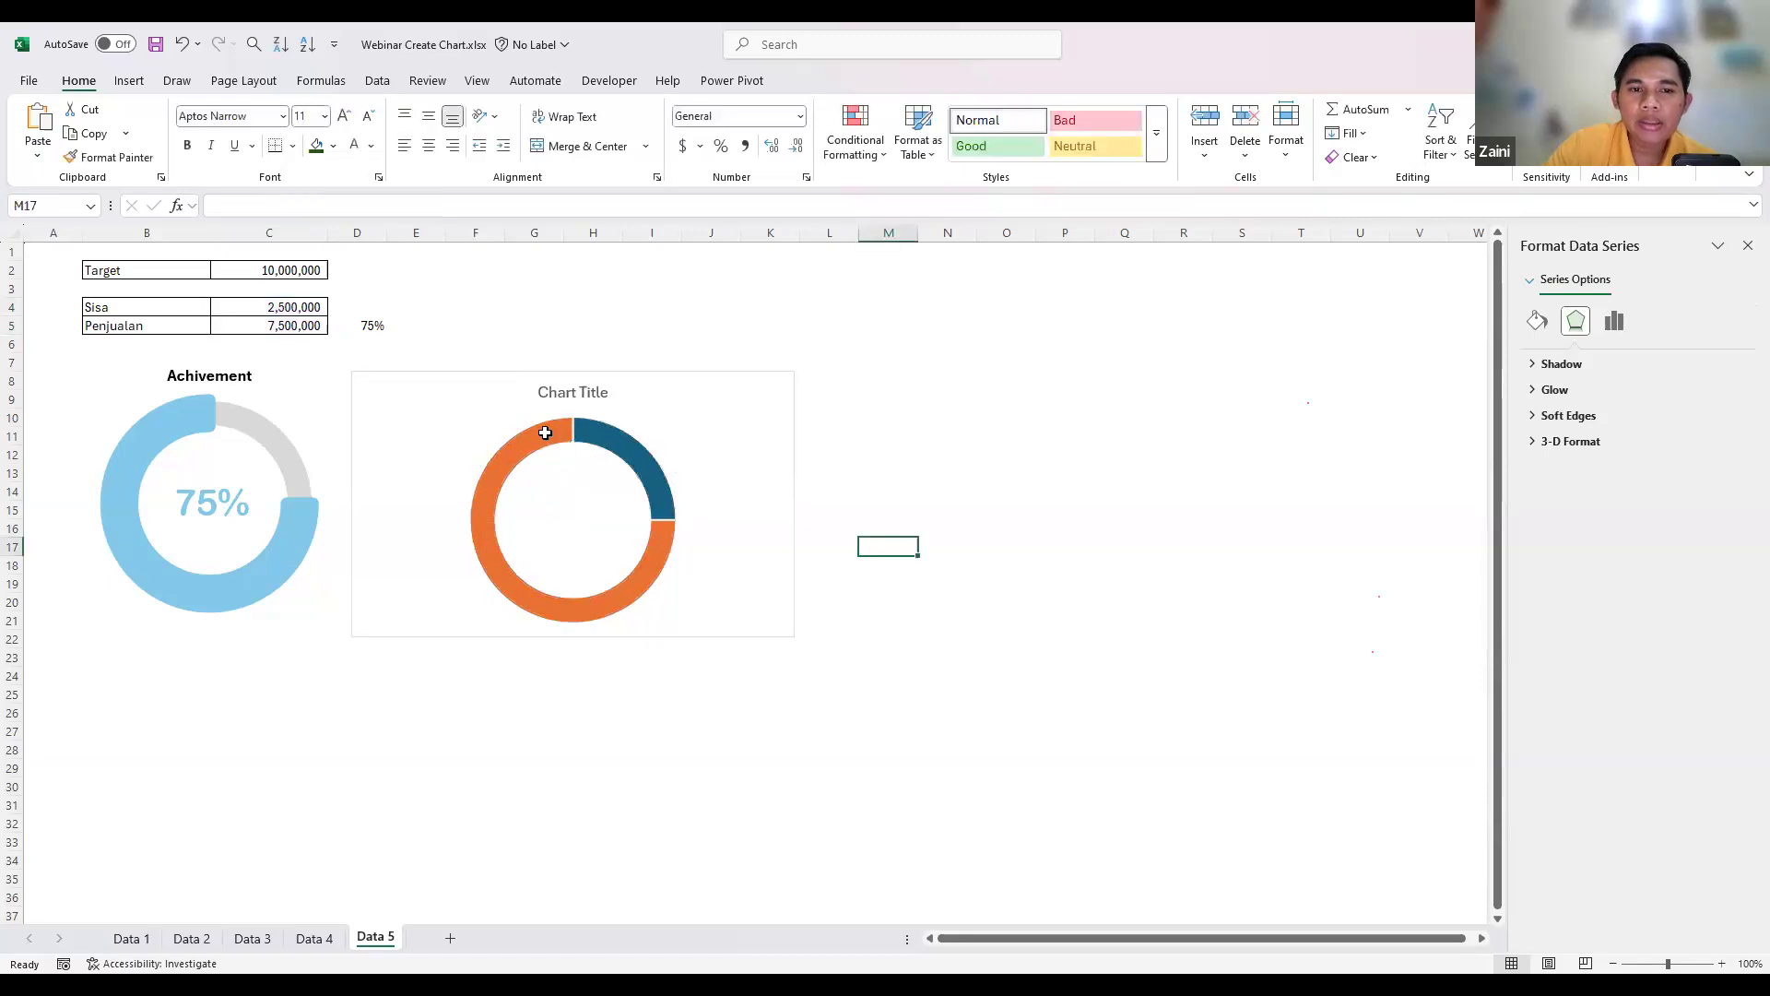
# - Remove the border from the Penjualan slice and give it a solid Dark Green, Accent 3, Lighter 40% fill
pyautogui.click(545, 433)
pyautogui.click(545, 433)
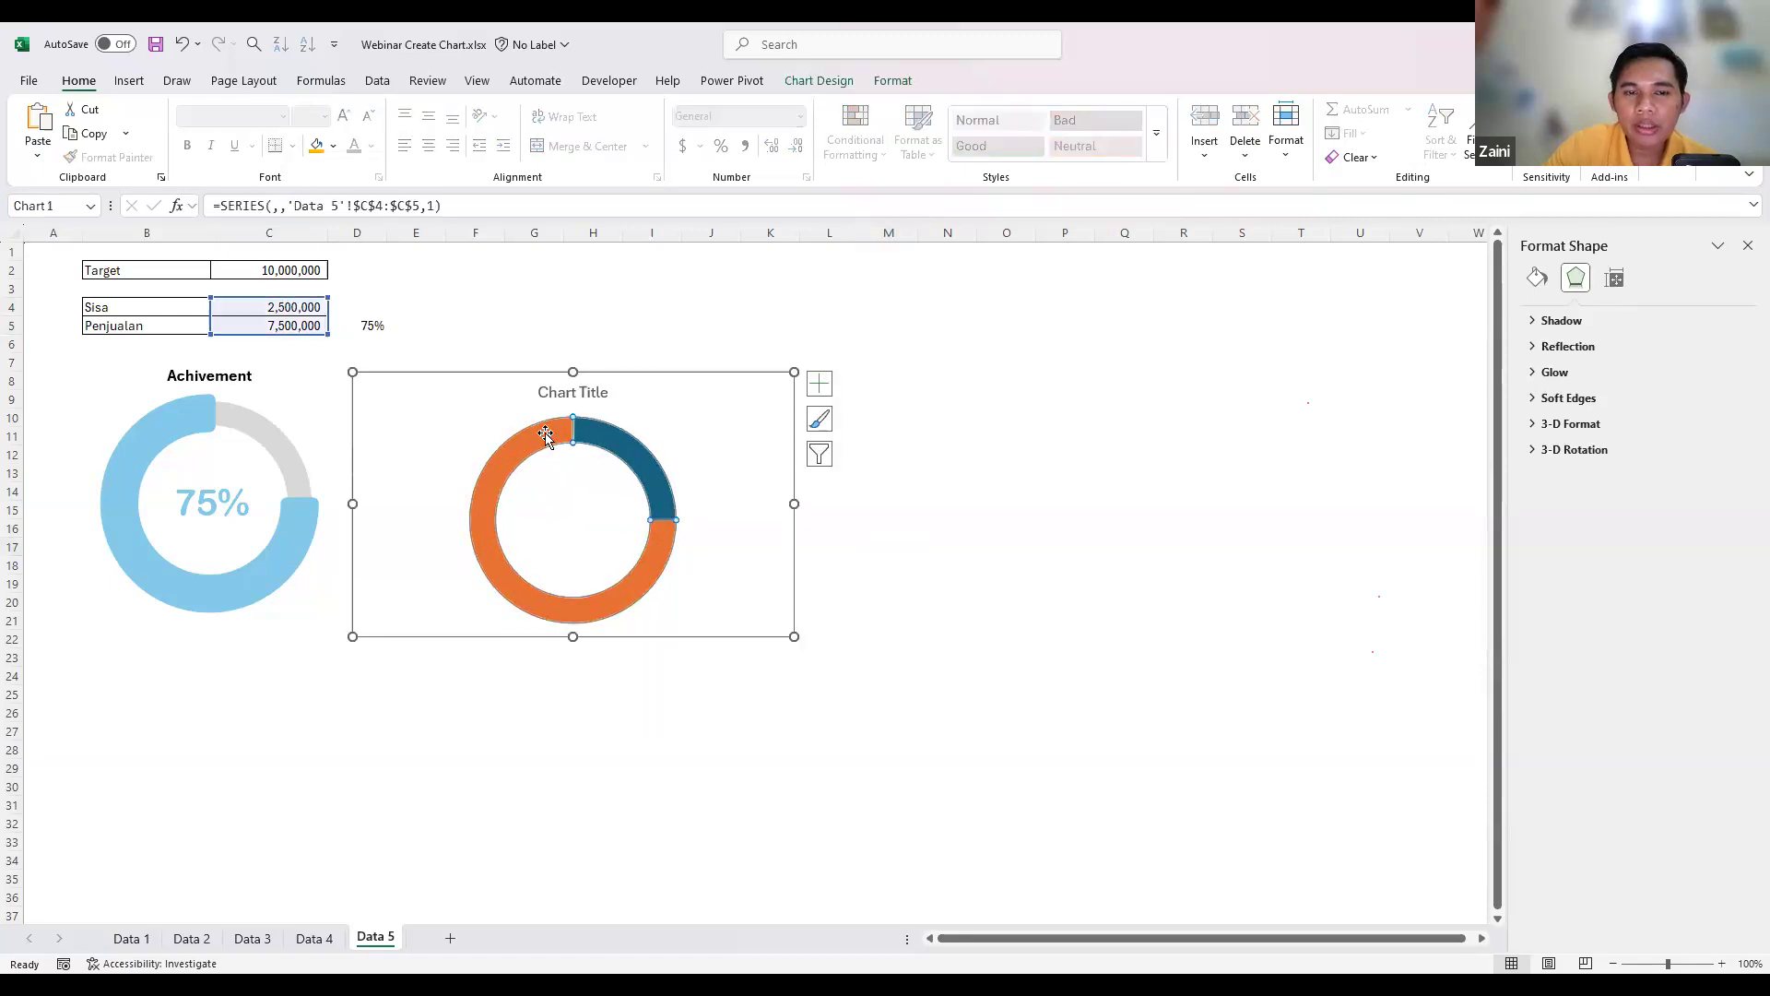
pyautogui.click(545, 433)
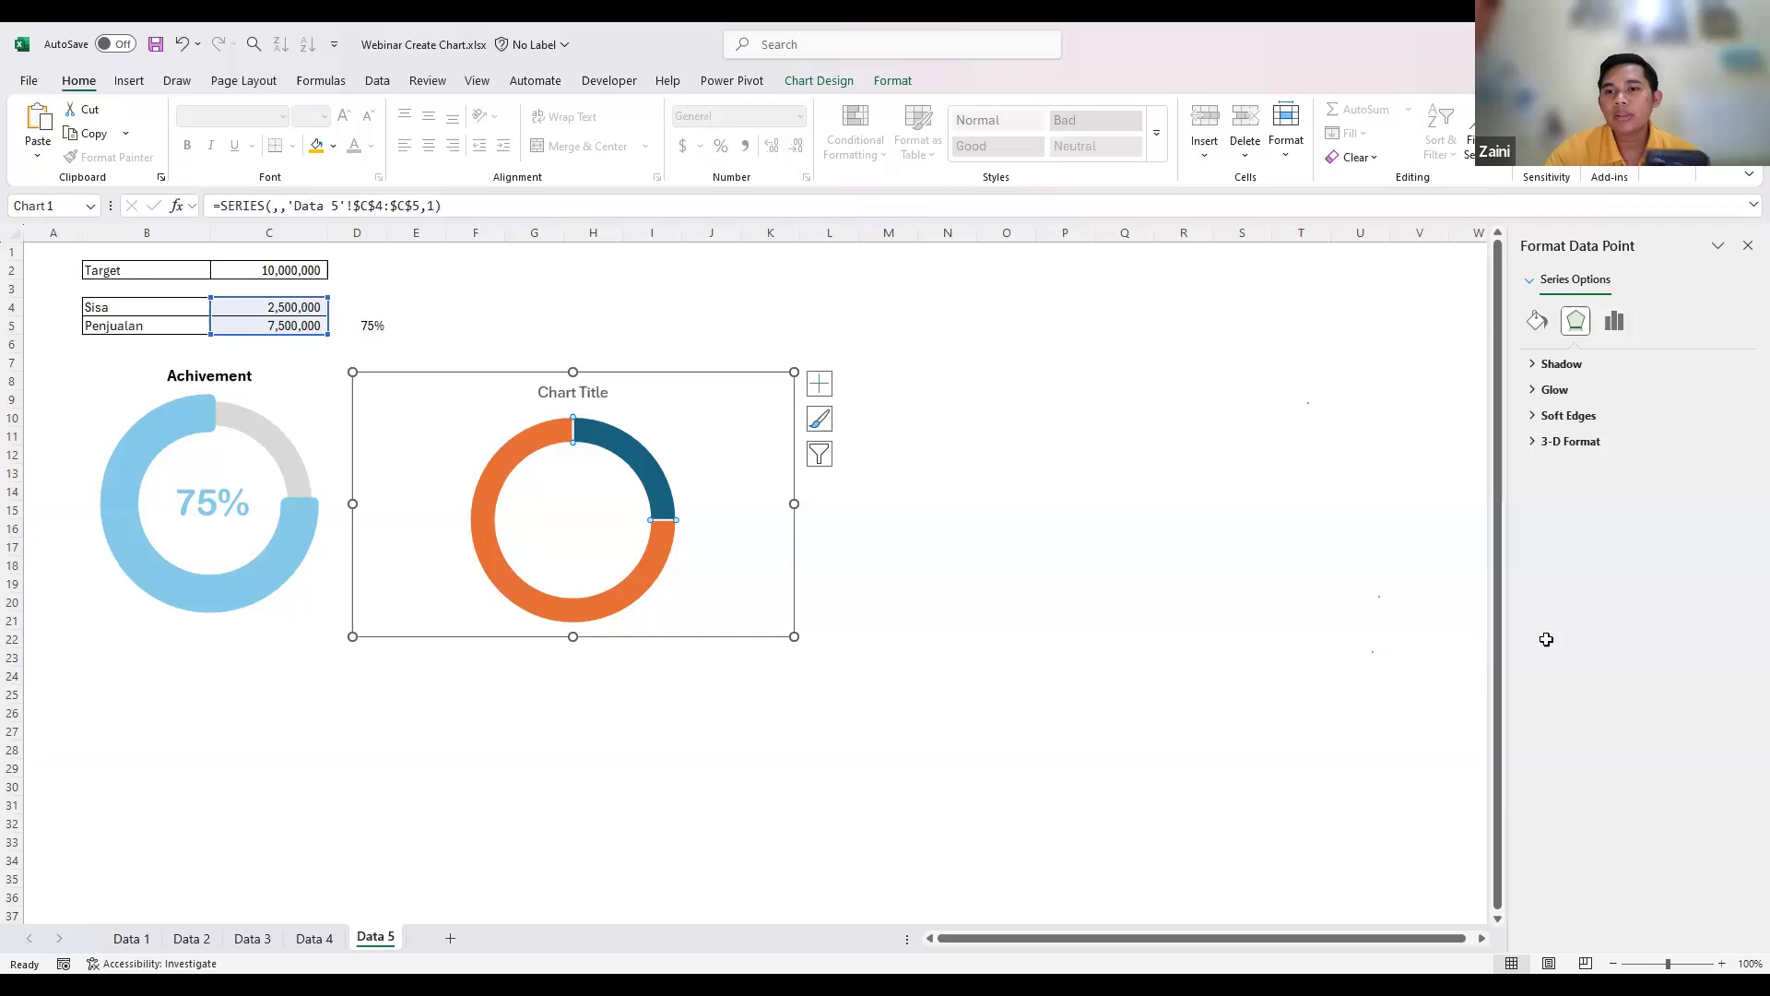
pyautogui.click(1539, 322)
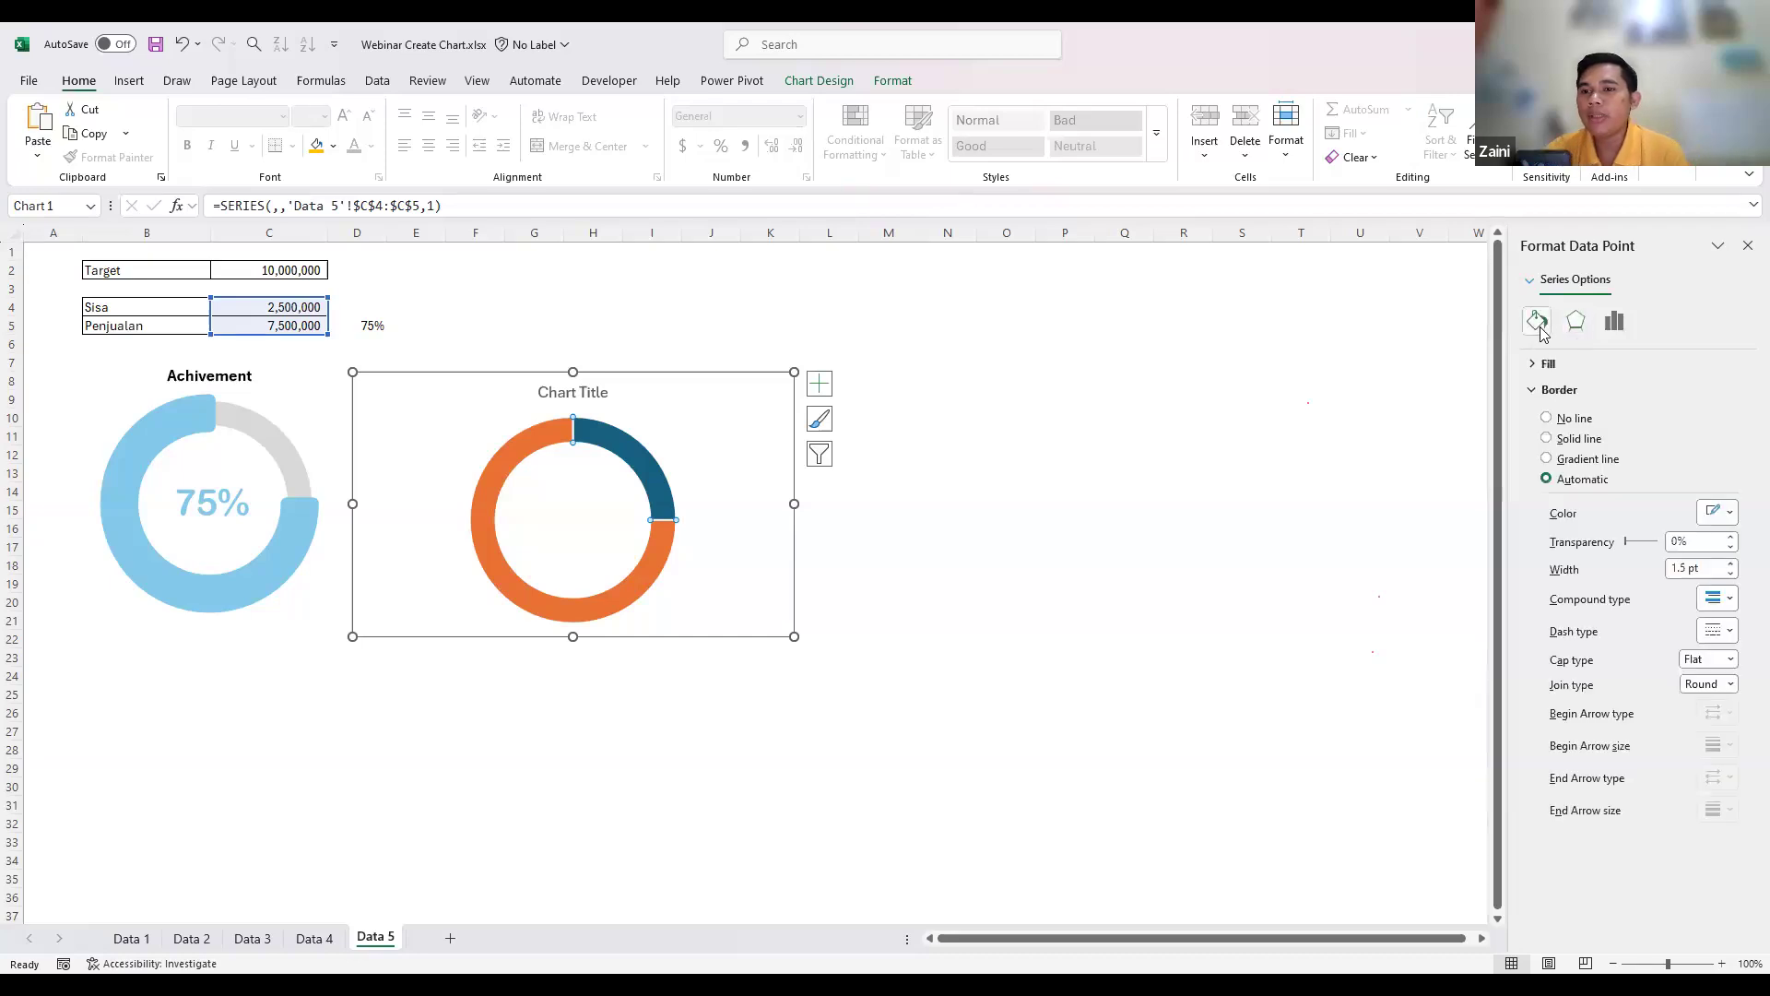
pyautogui.click(1565, 443)
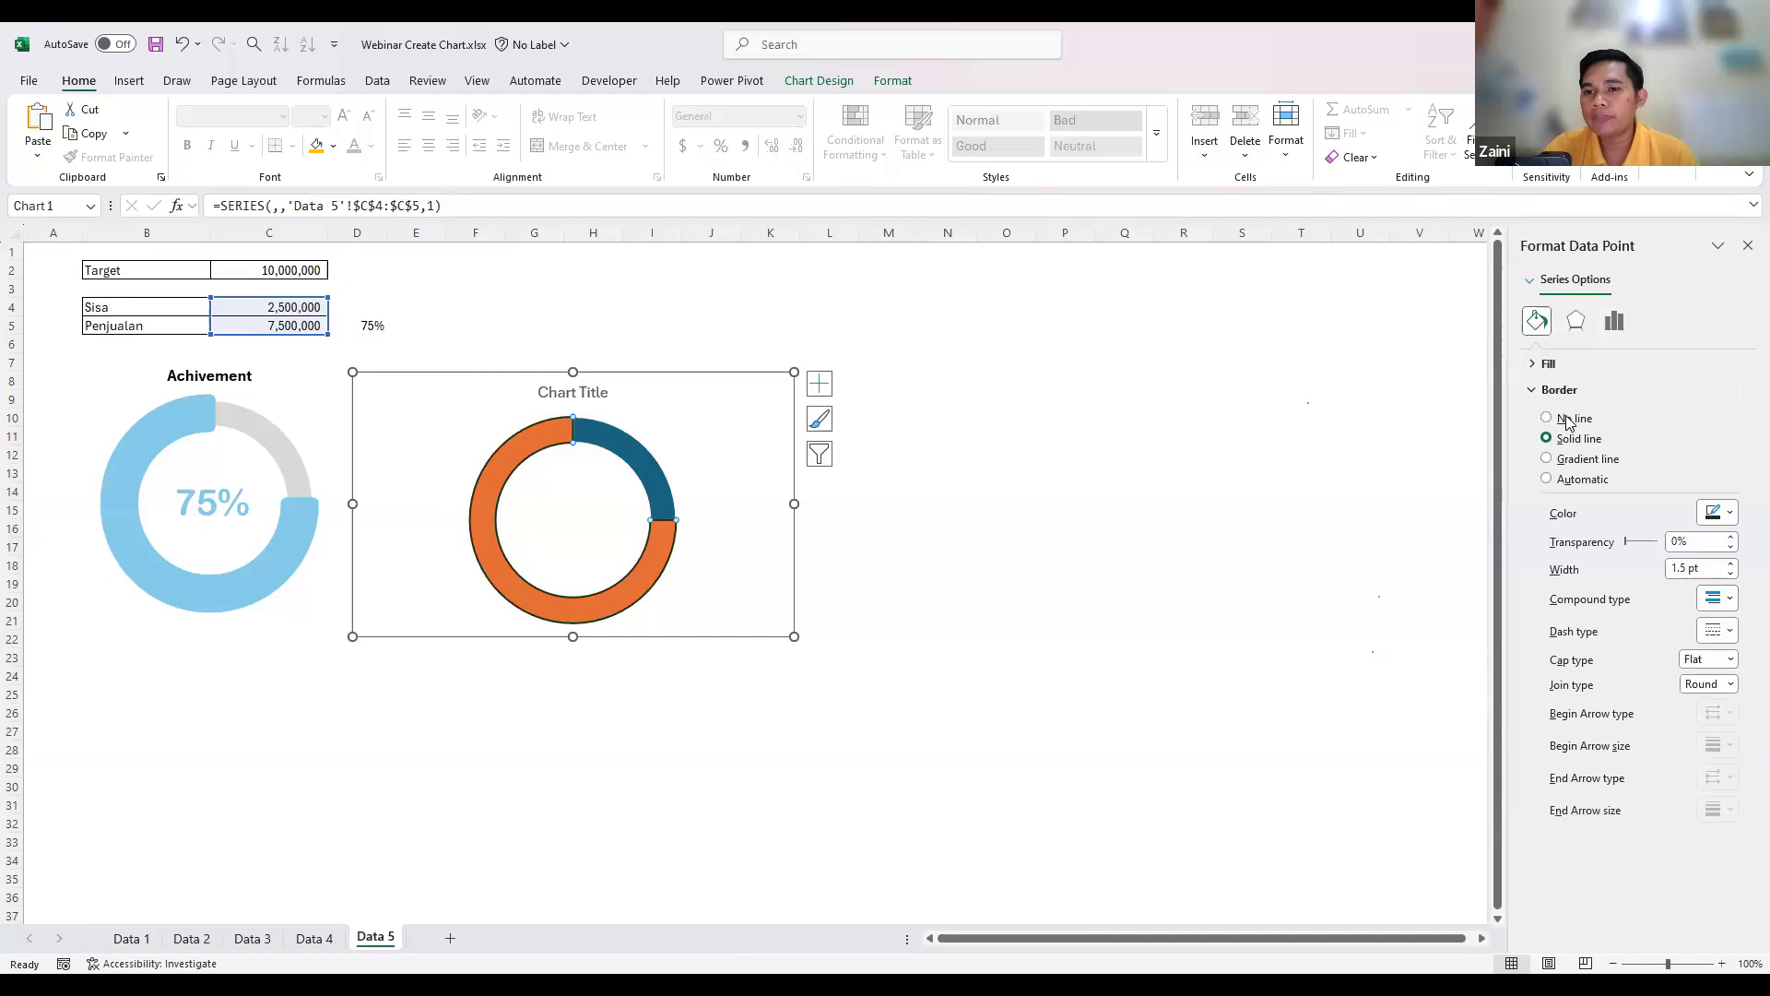
pyautogui.click(1568, 420)
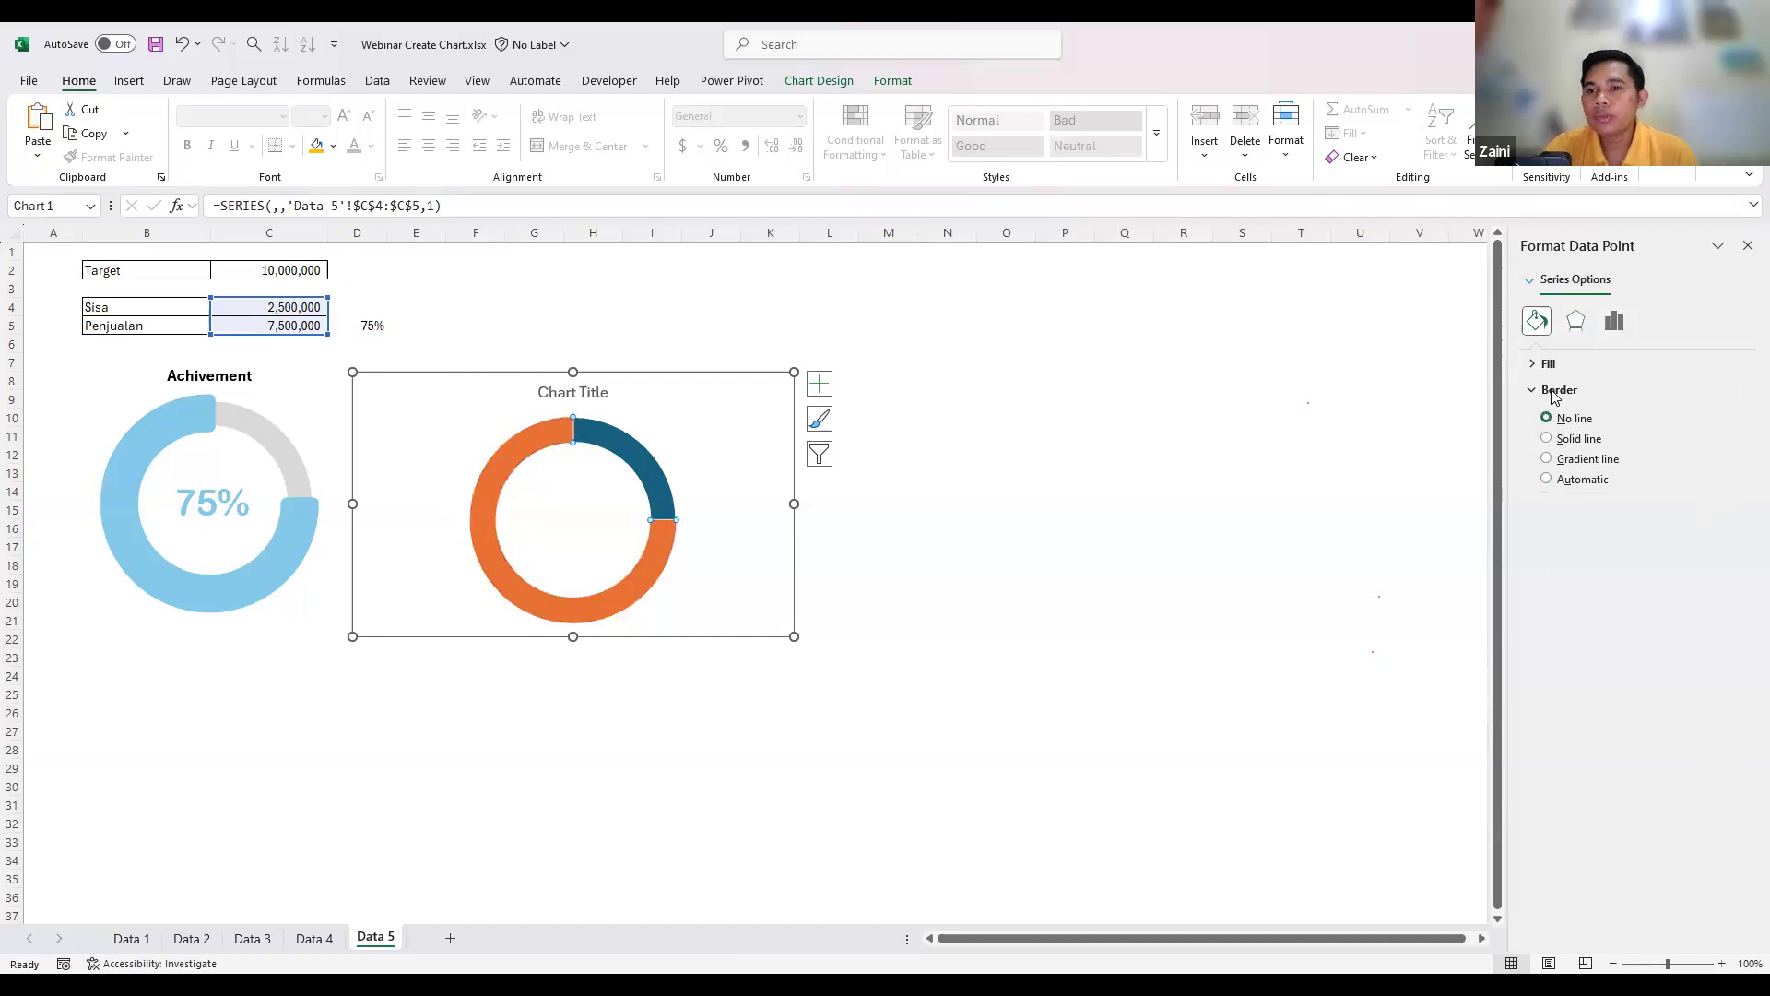
pyautogui.click(1538, 365)
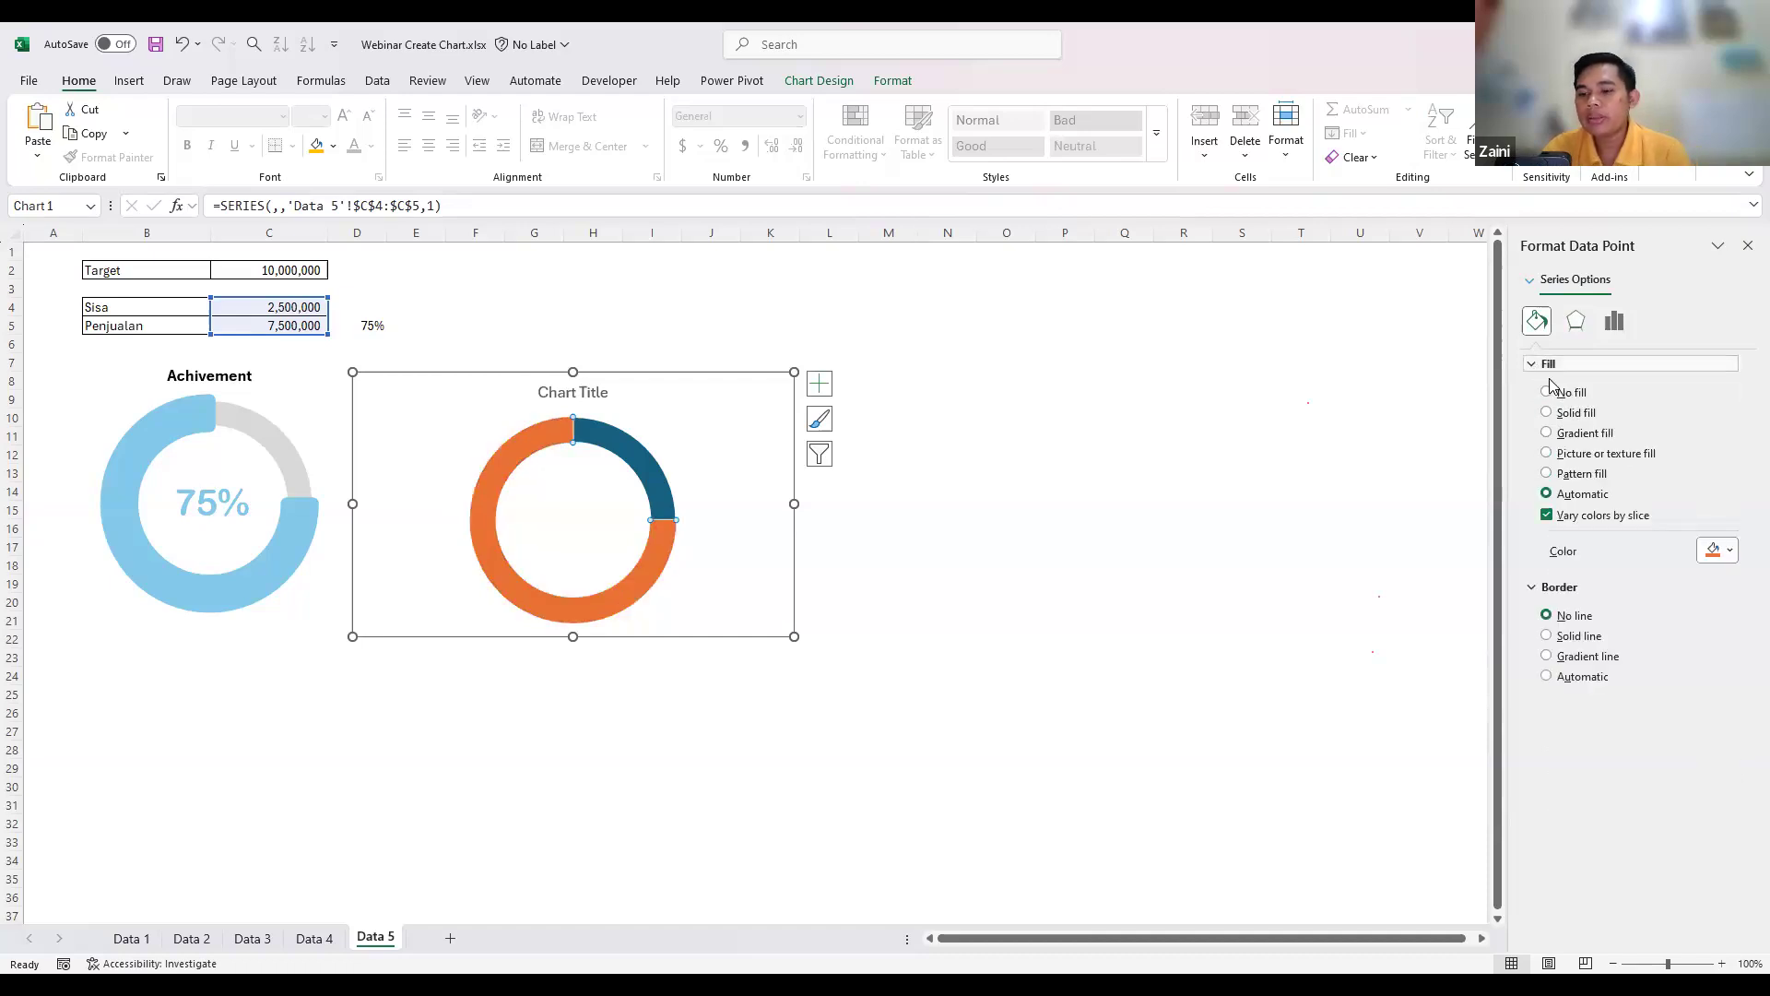
pyautogui.click(1573, 416)
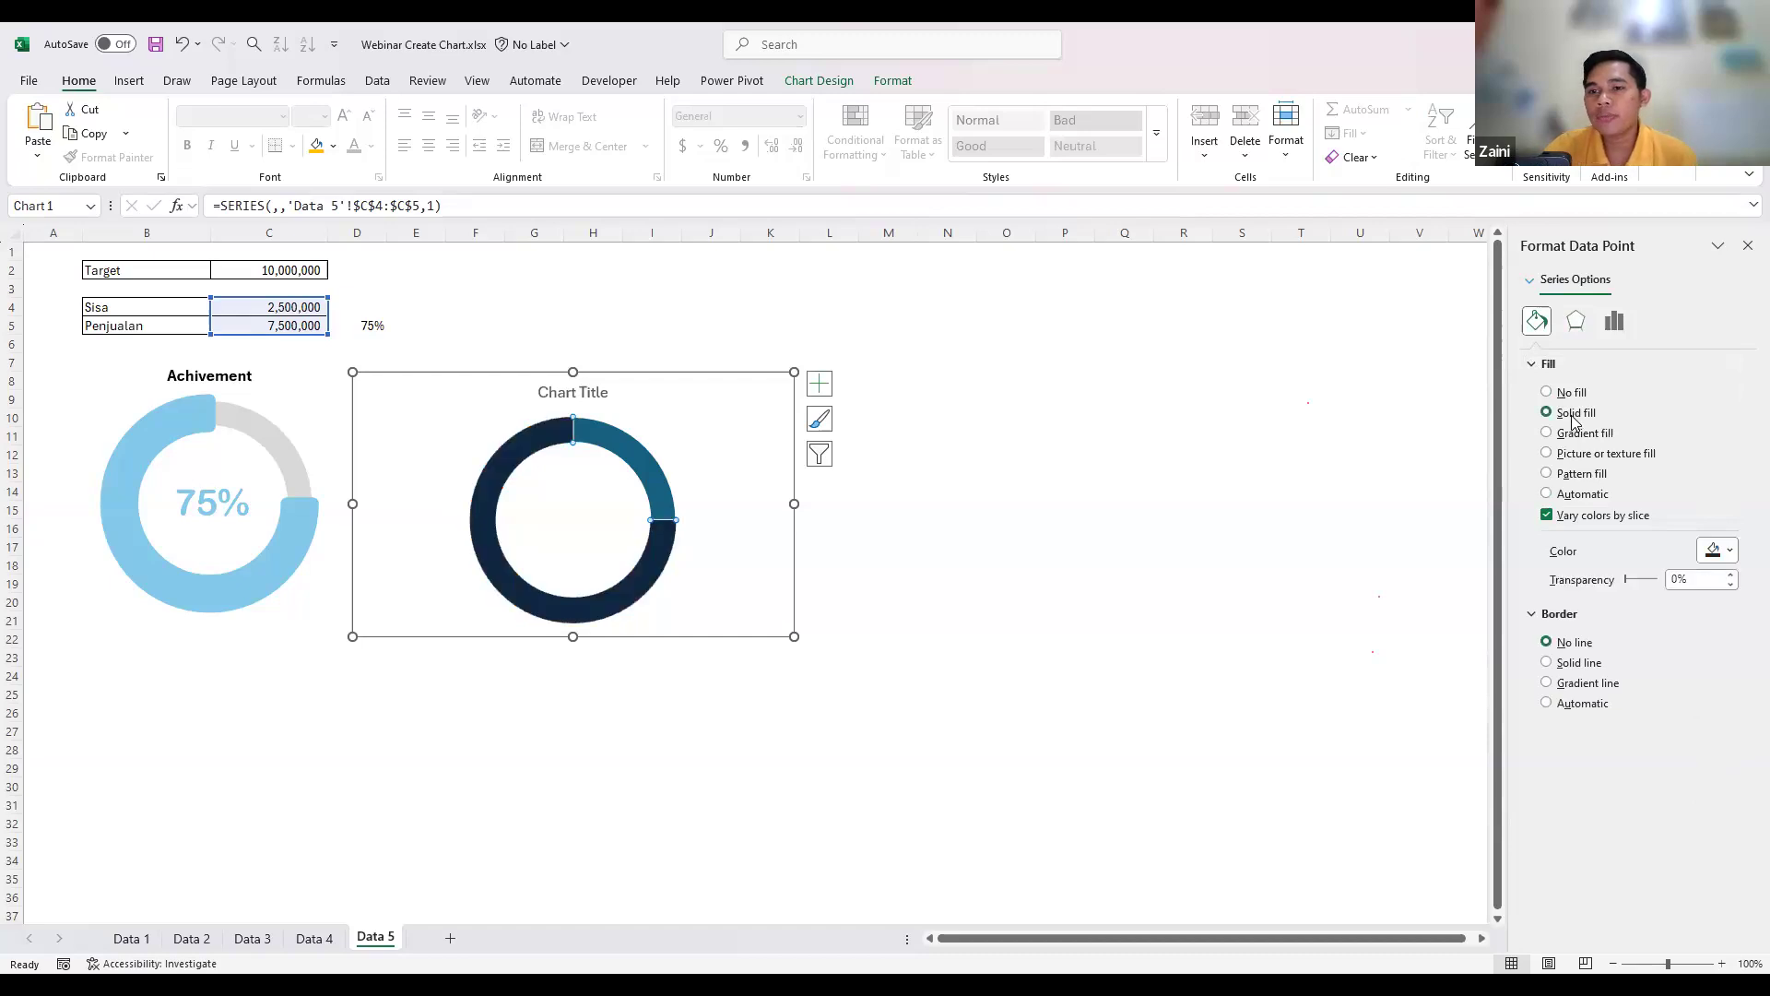
pyautogui.click(1728, 552)
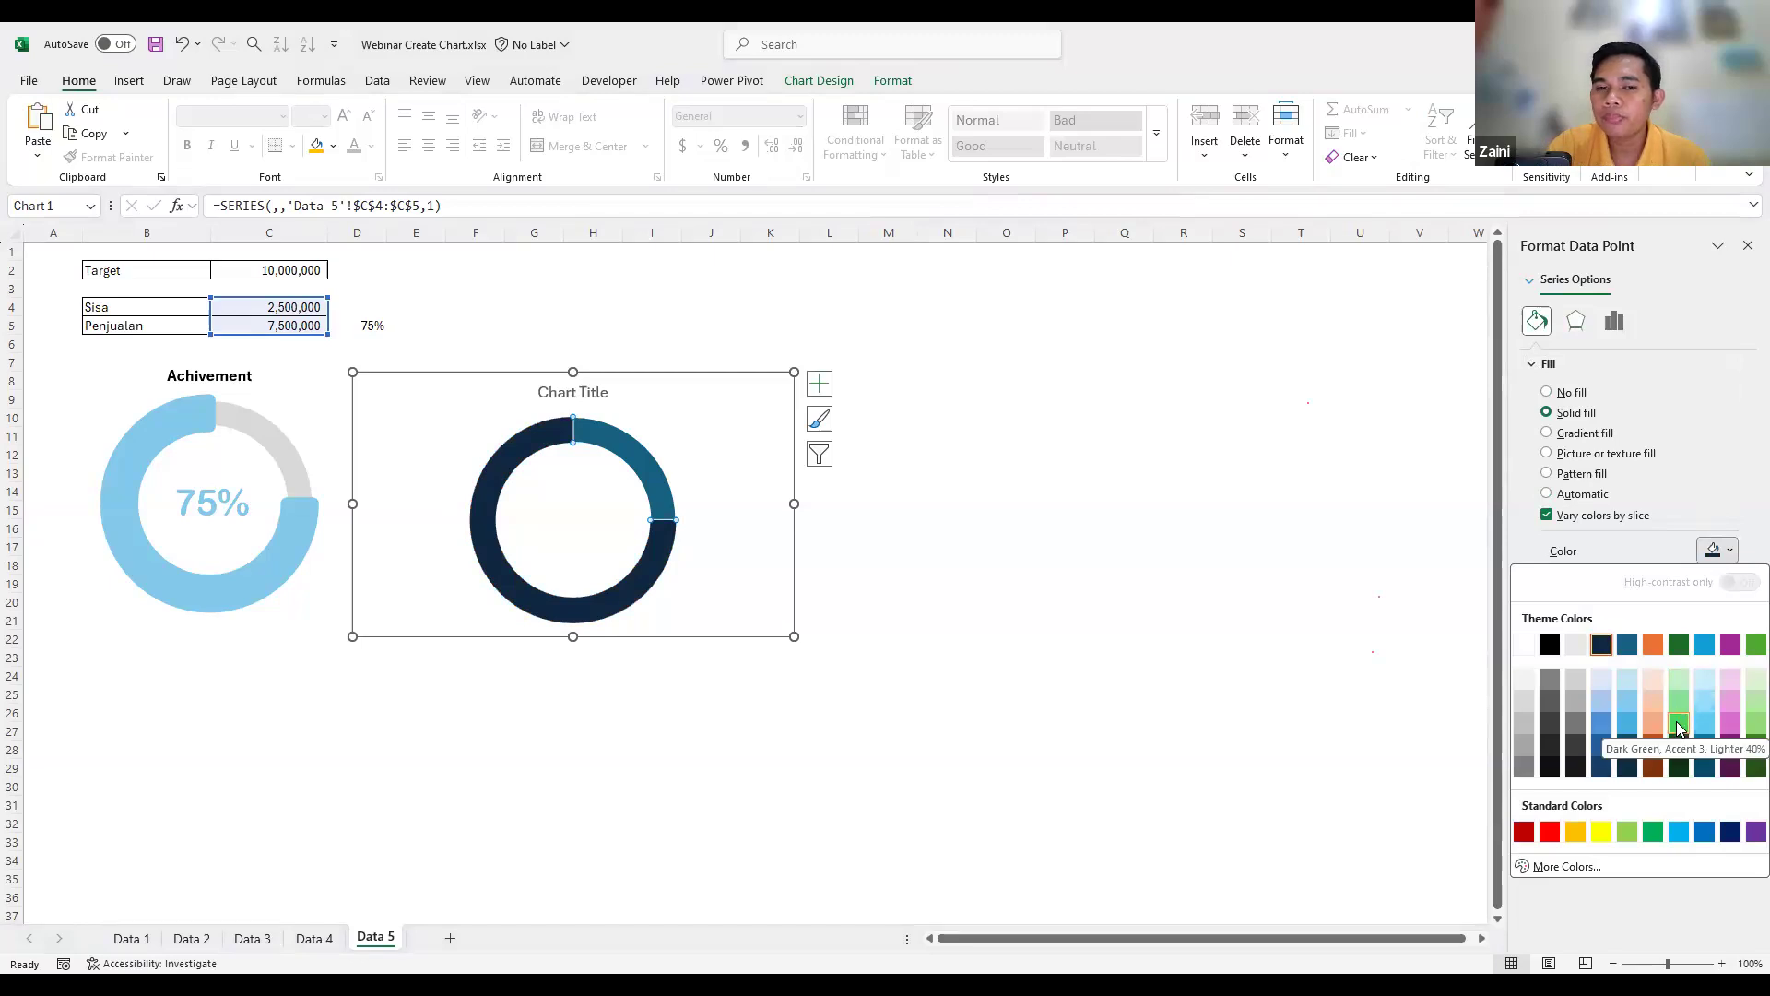
pyautogui.click(1676, 724)
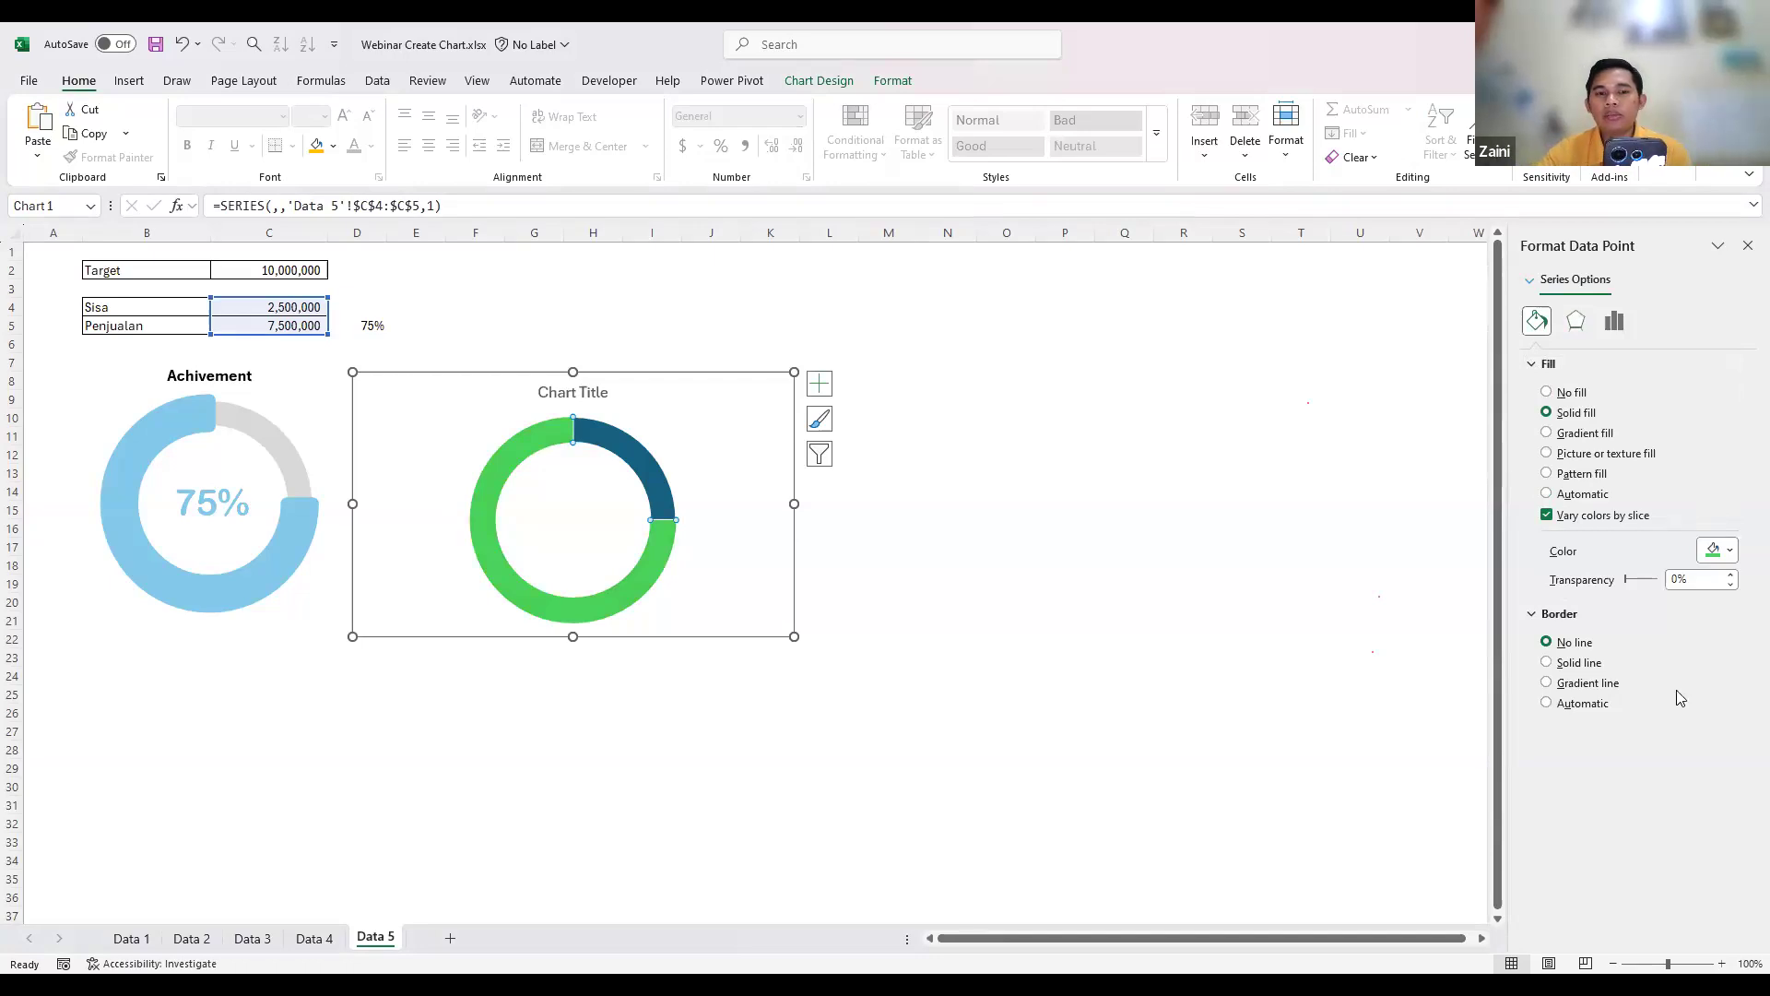
# - Fill the Sisa slice of the doughnut chart with light gray
pyautogui.moveTo(651, 468)
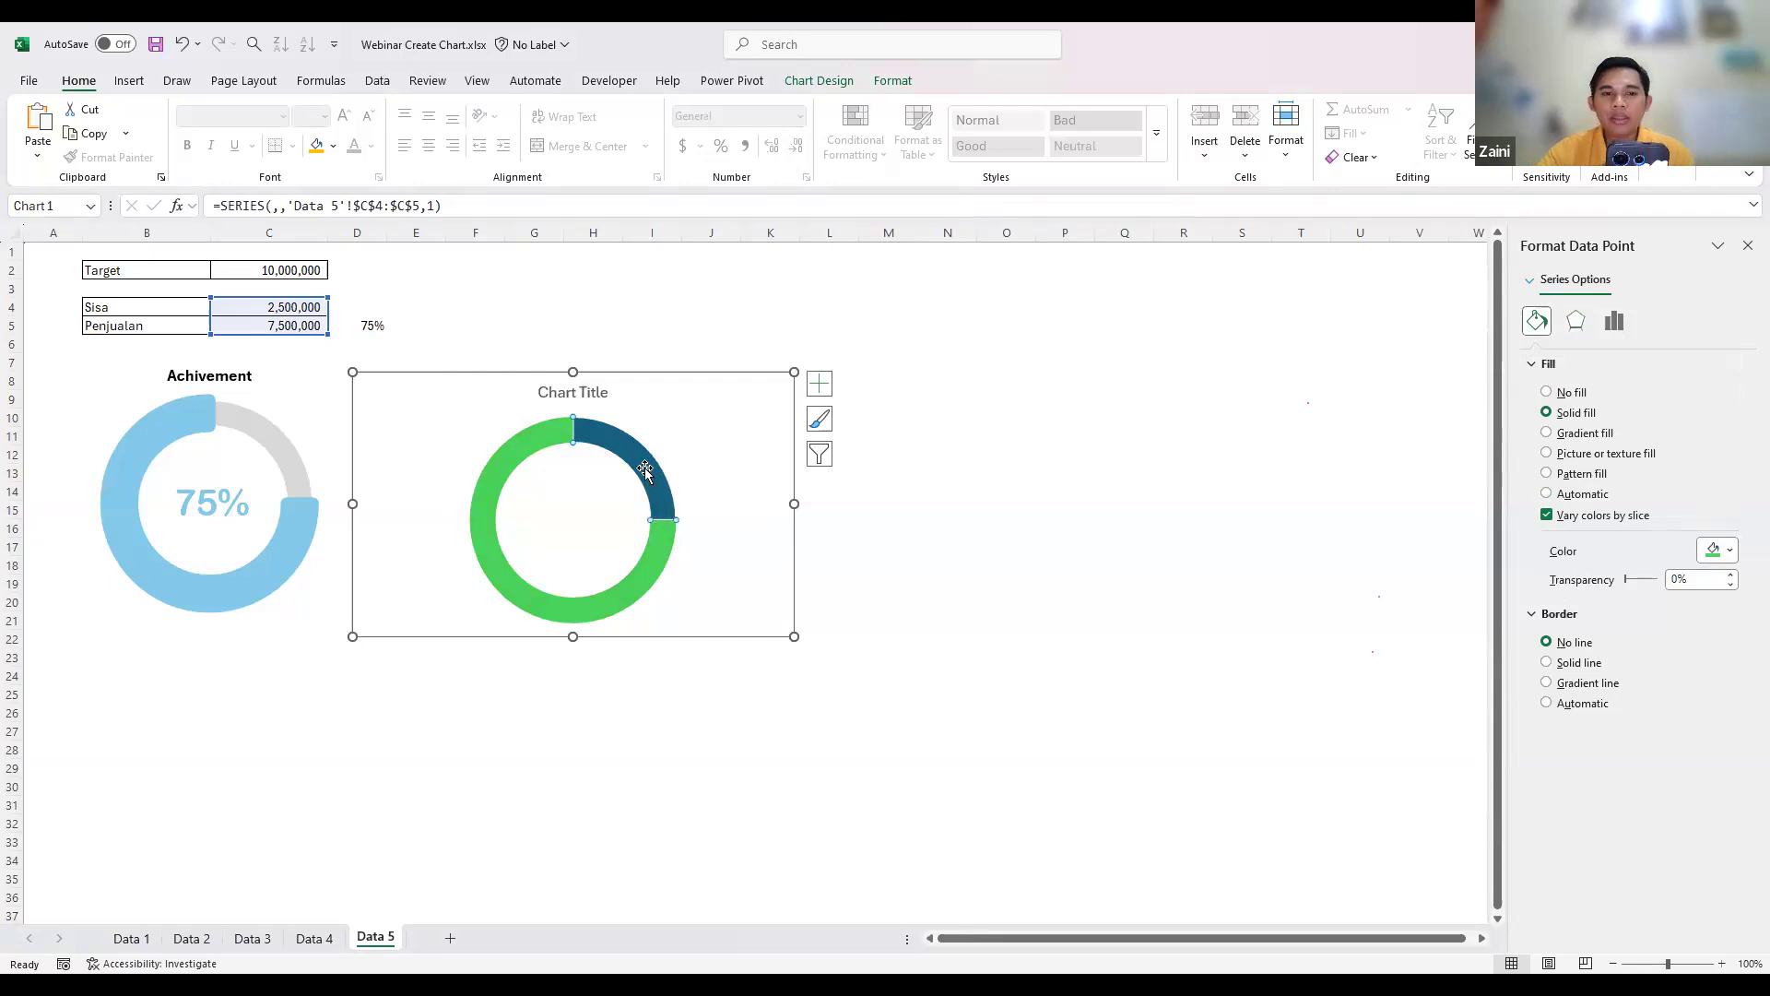
pyautogui.click(646, 472)
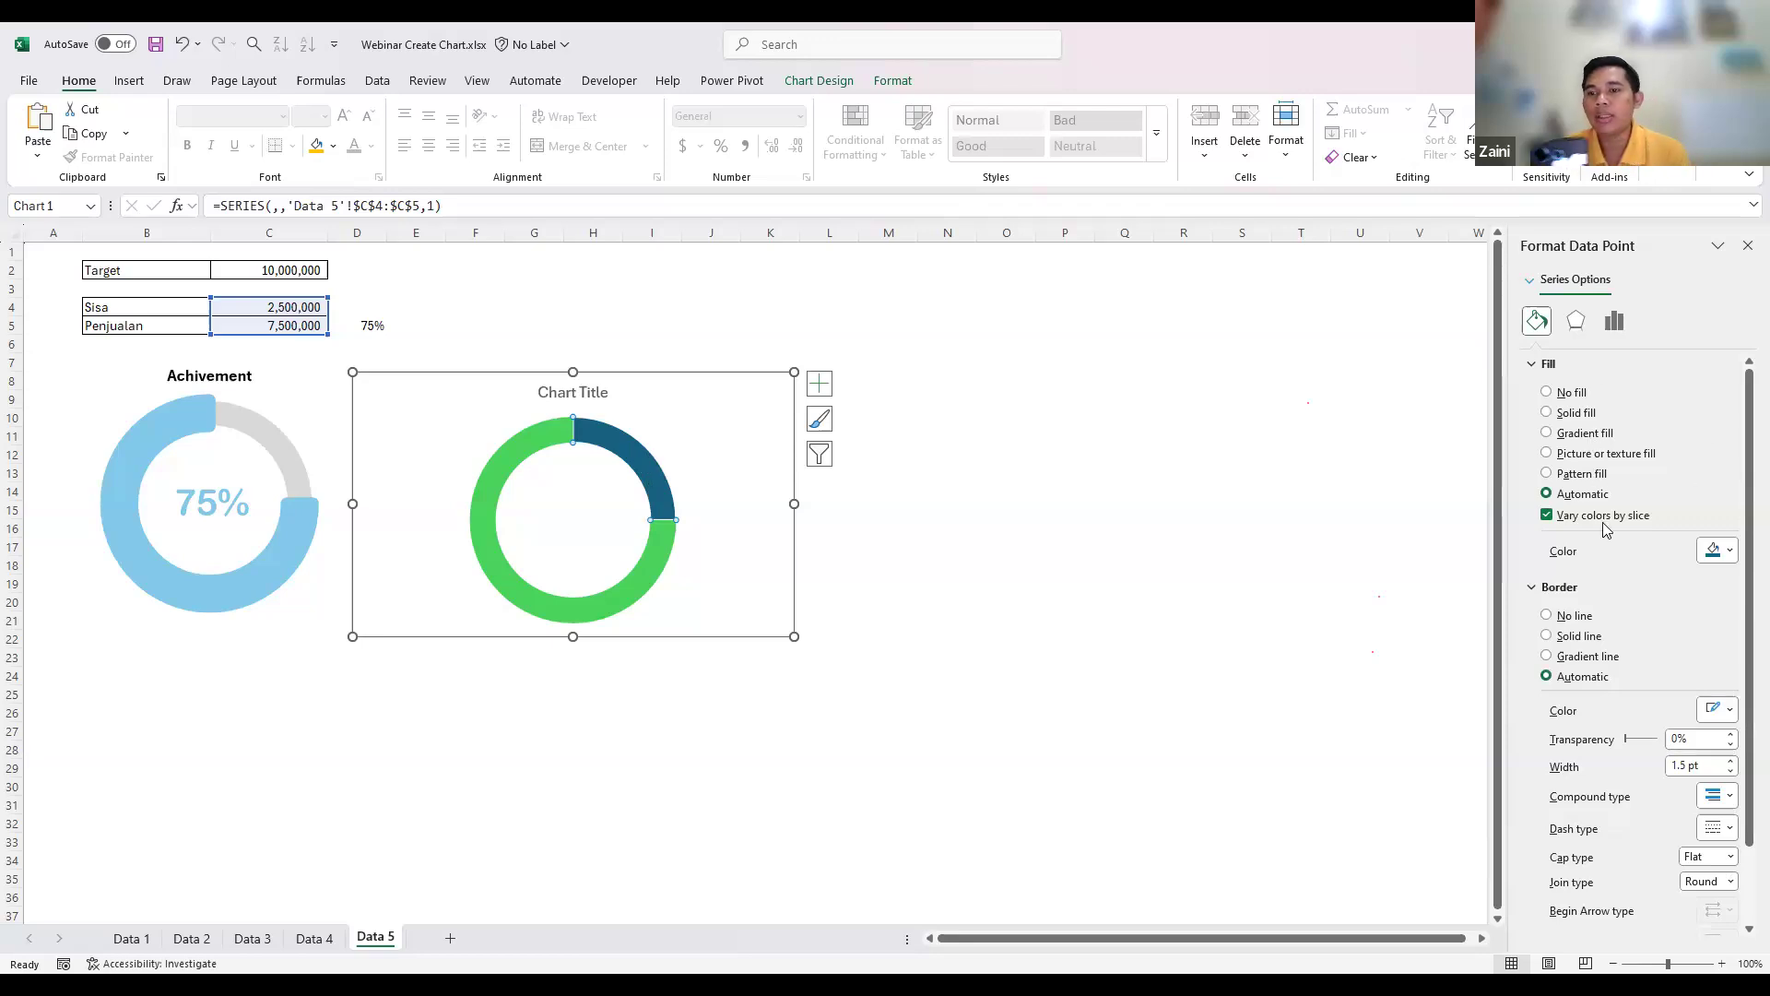
pyautogui.click(1730, 553)
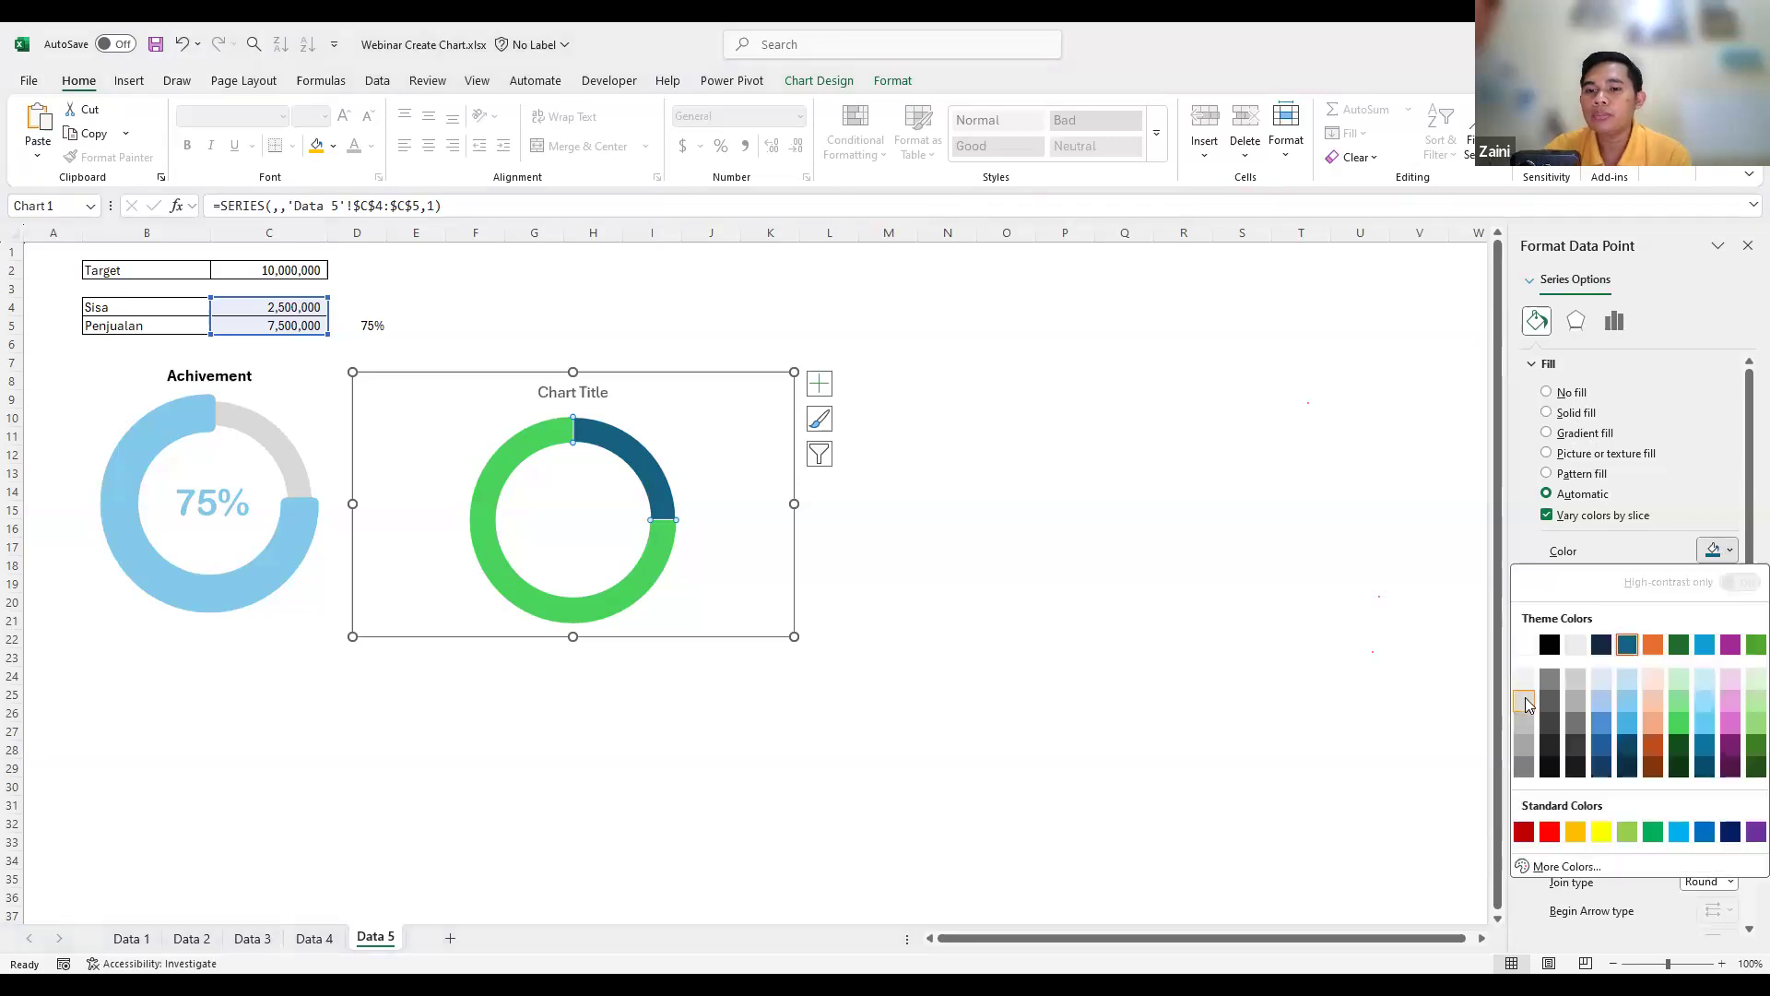
pyautogui.click(1537, 701)
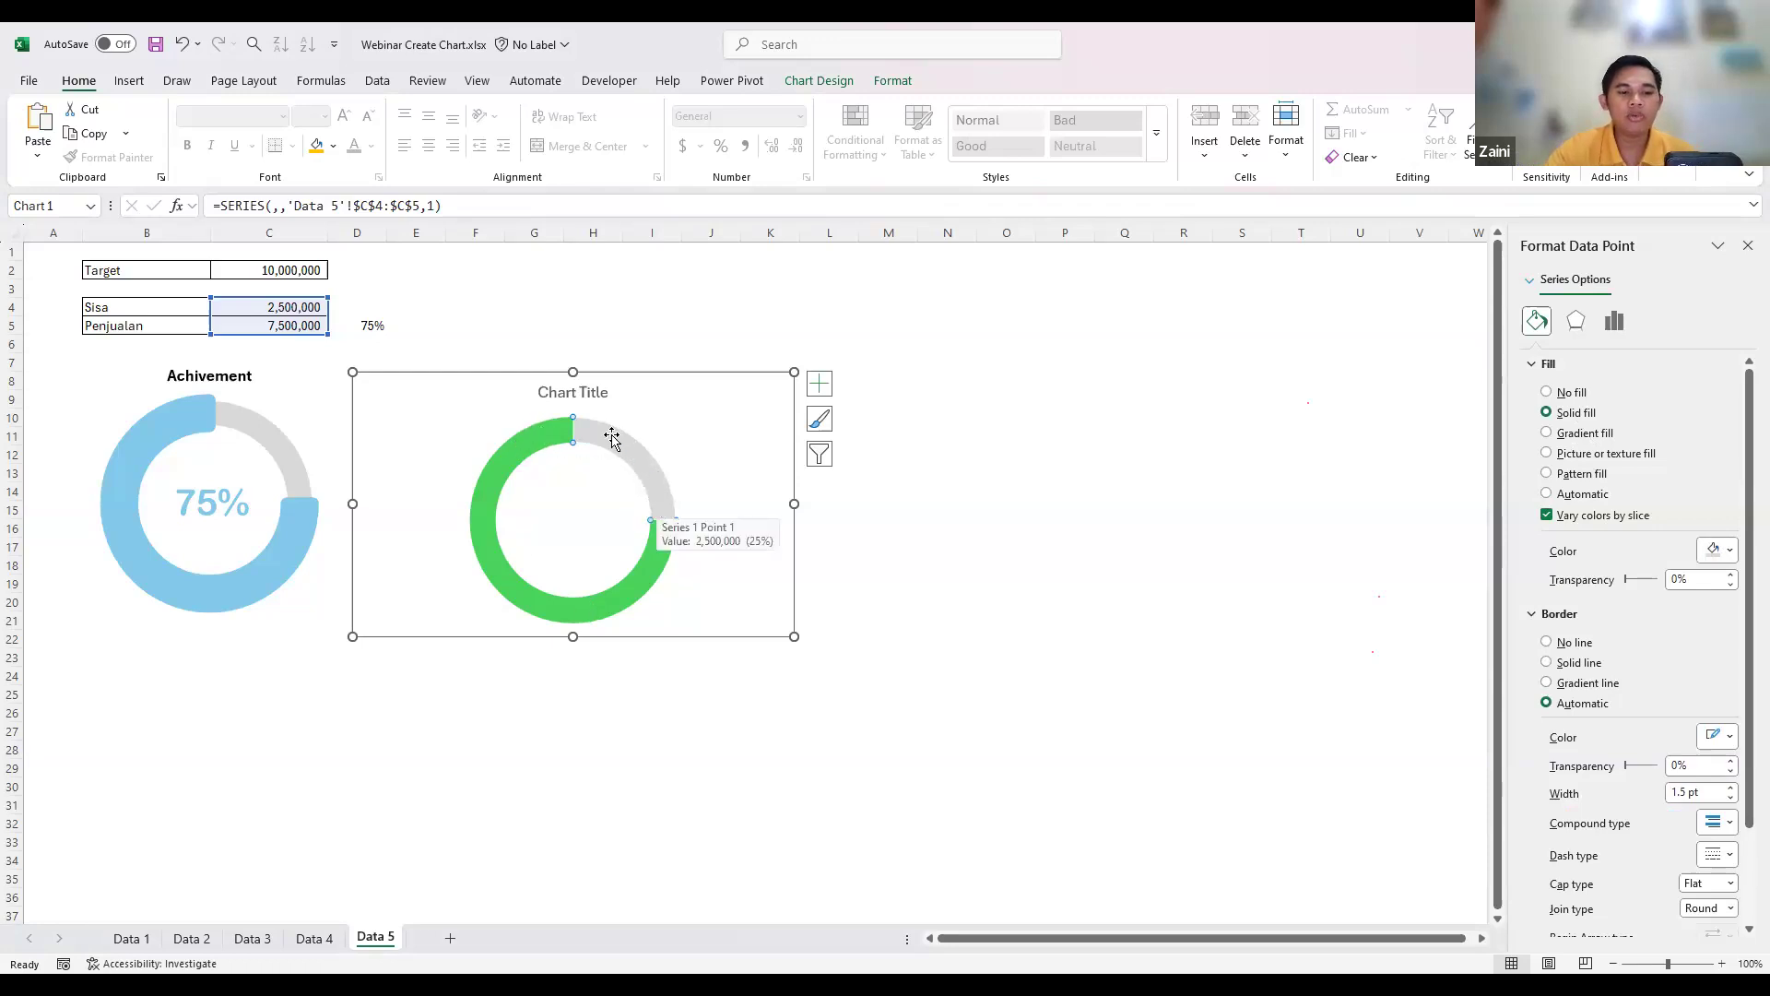
pyautogui.click(994, 590)
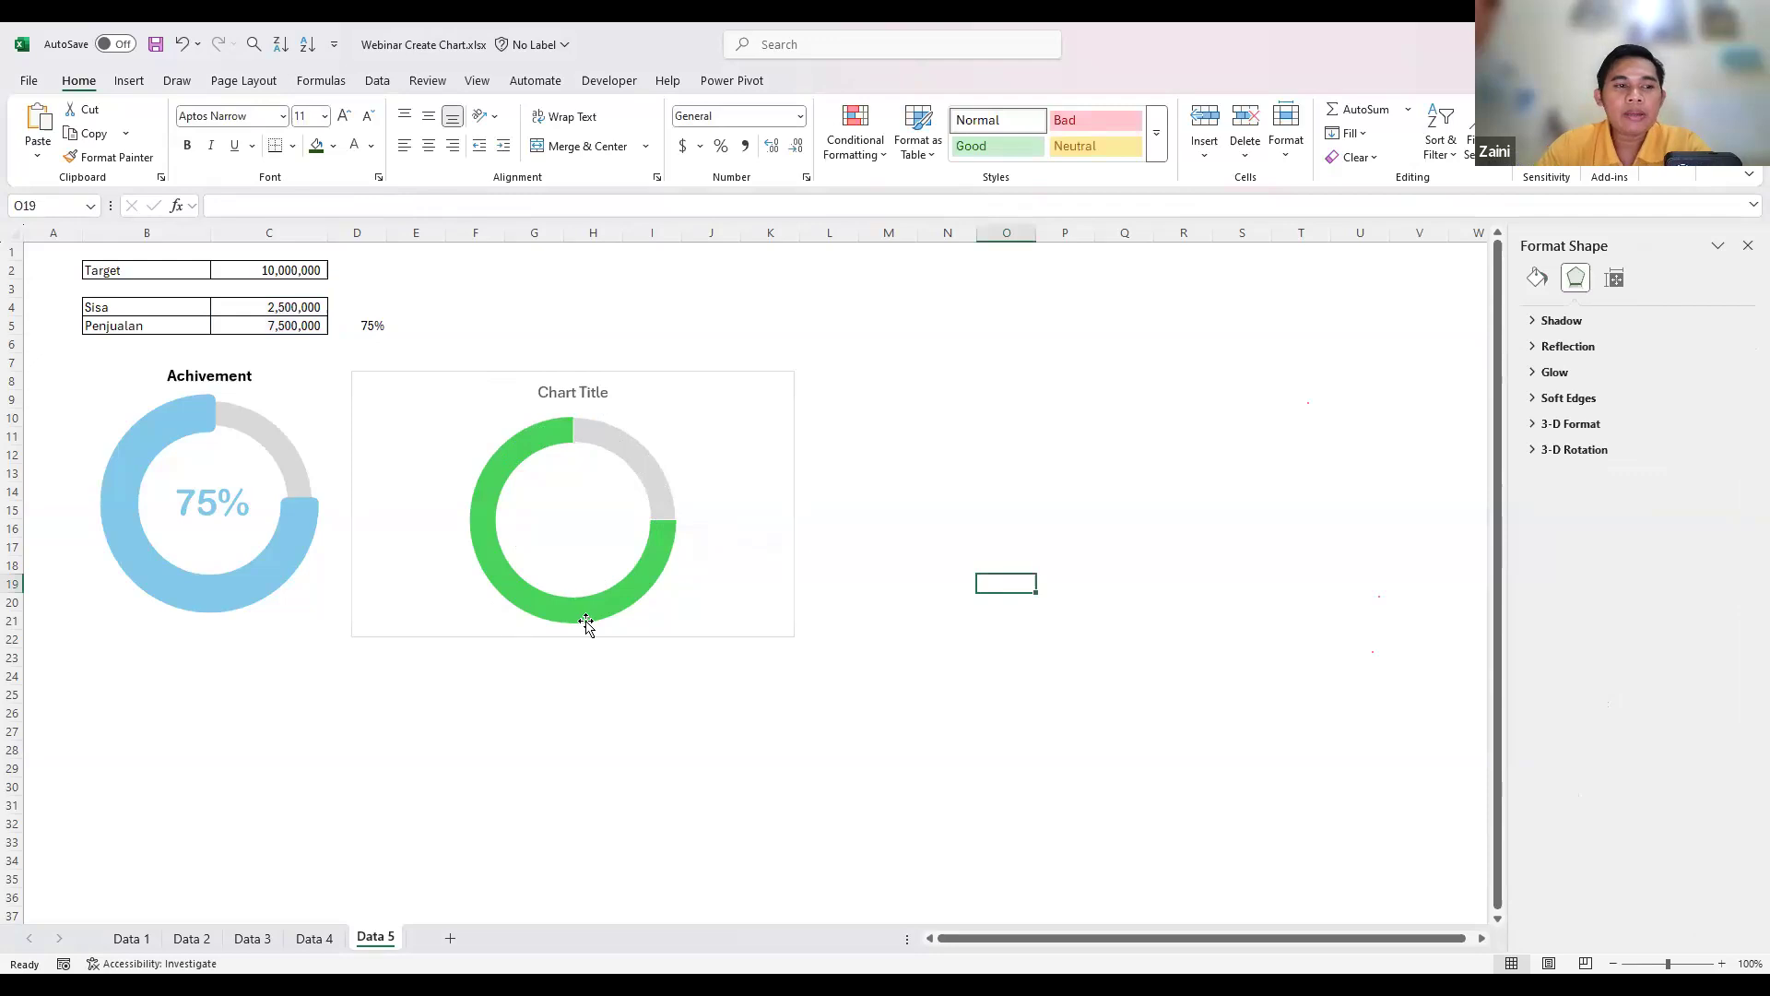
# - Fill the Sisa slice with the palest tint of the same green theme color as the Penjualan slice
pyautogui.moveTo(586, 624)
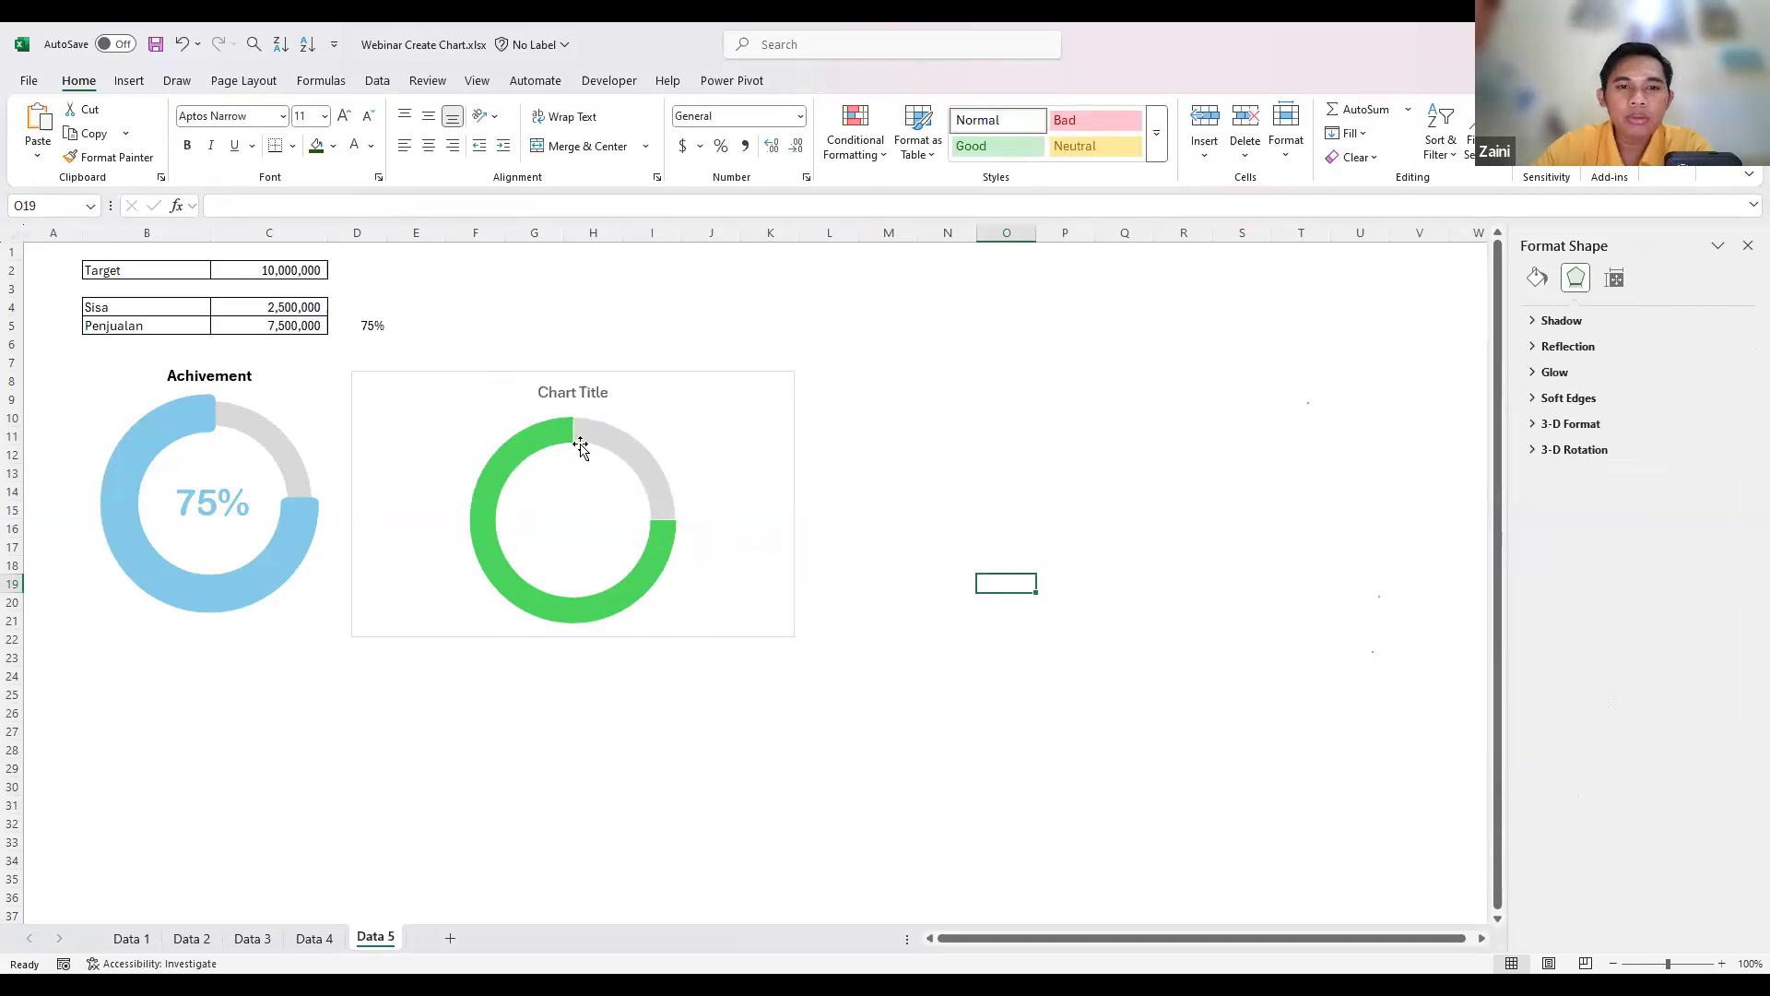
pyautogui.click(643, 459)
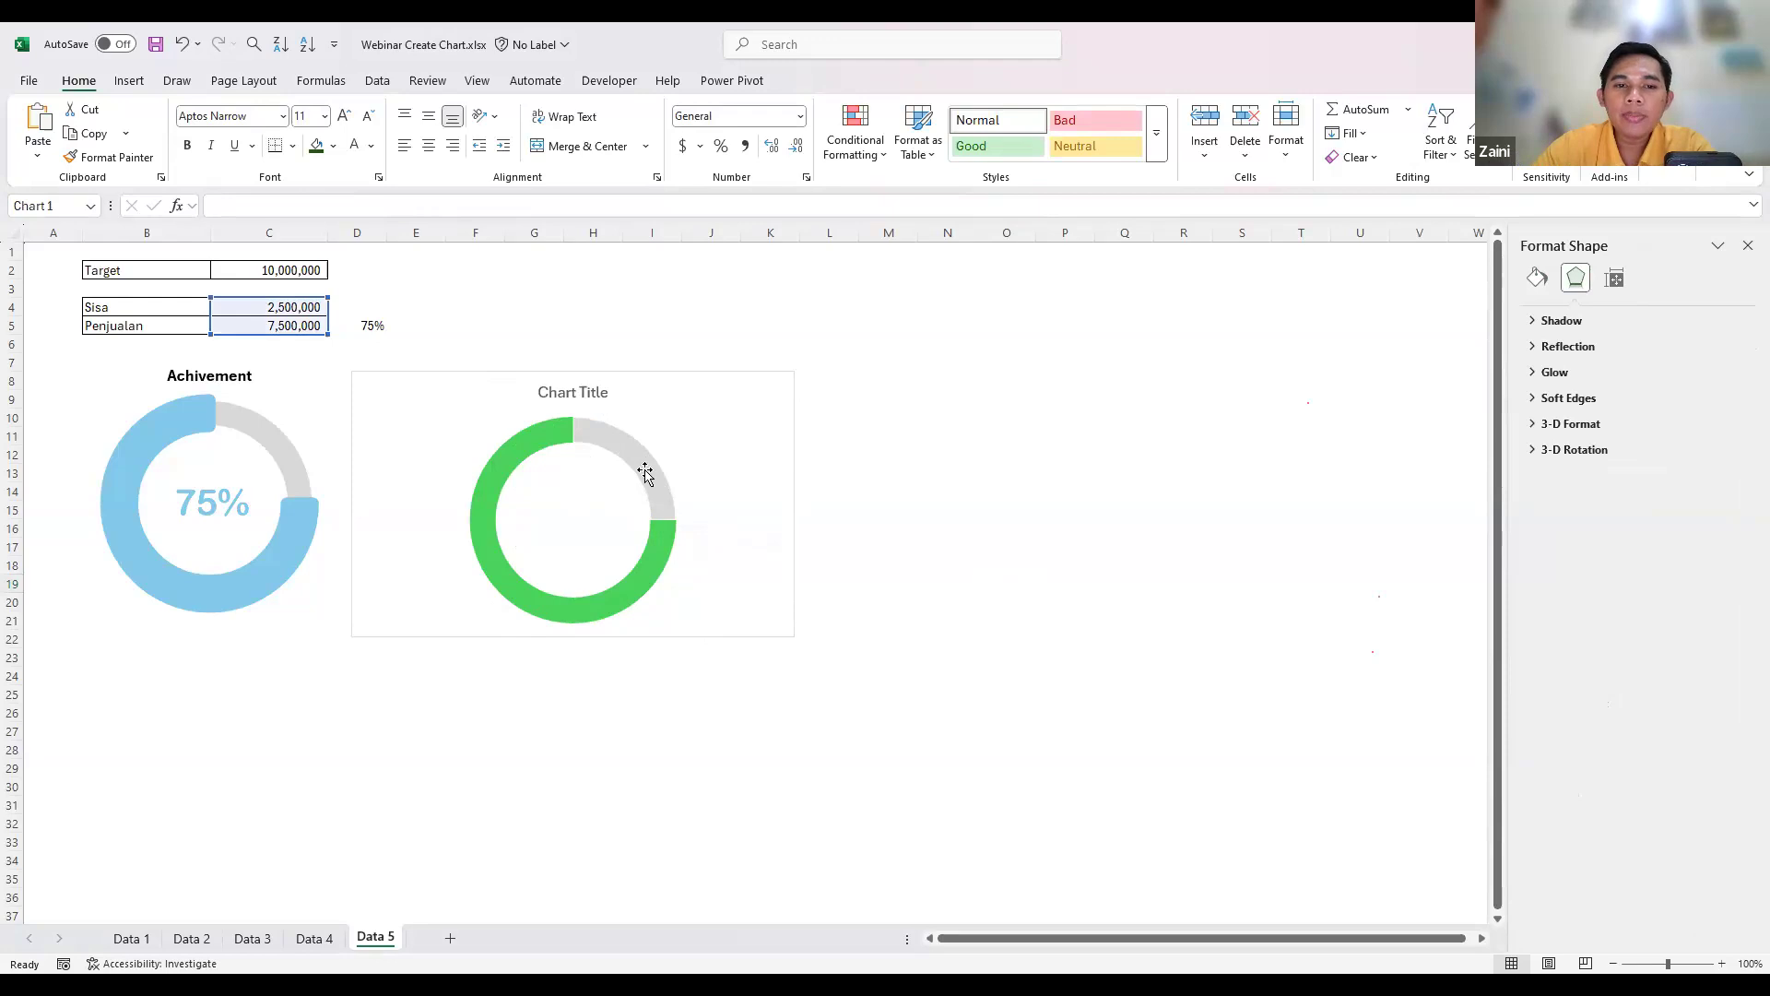
pyautogui.click(649, 461)
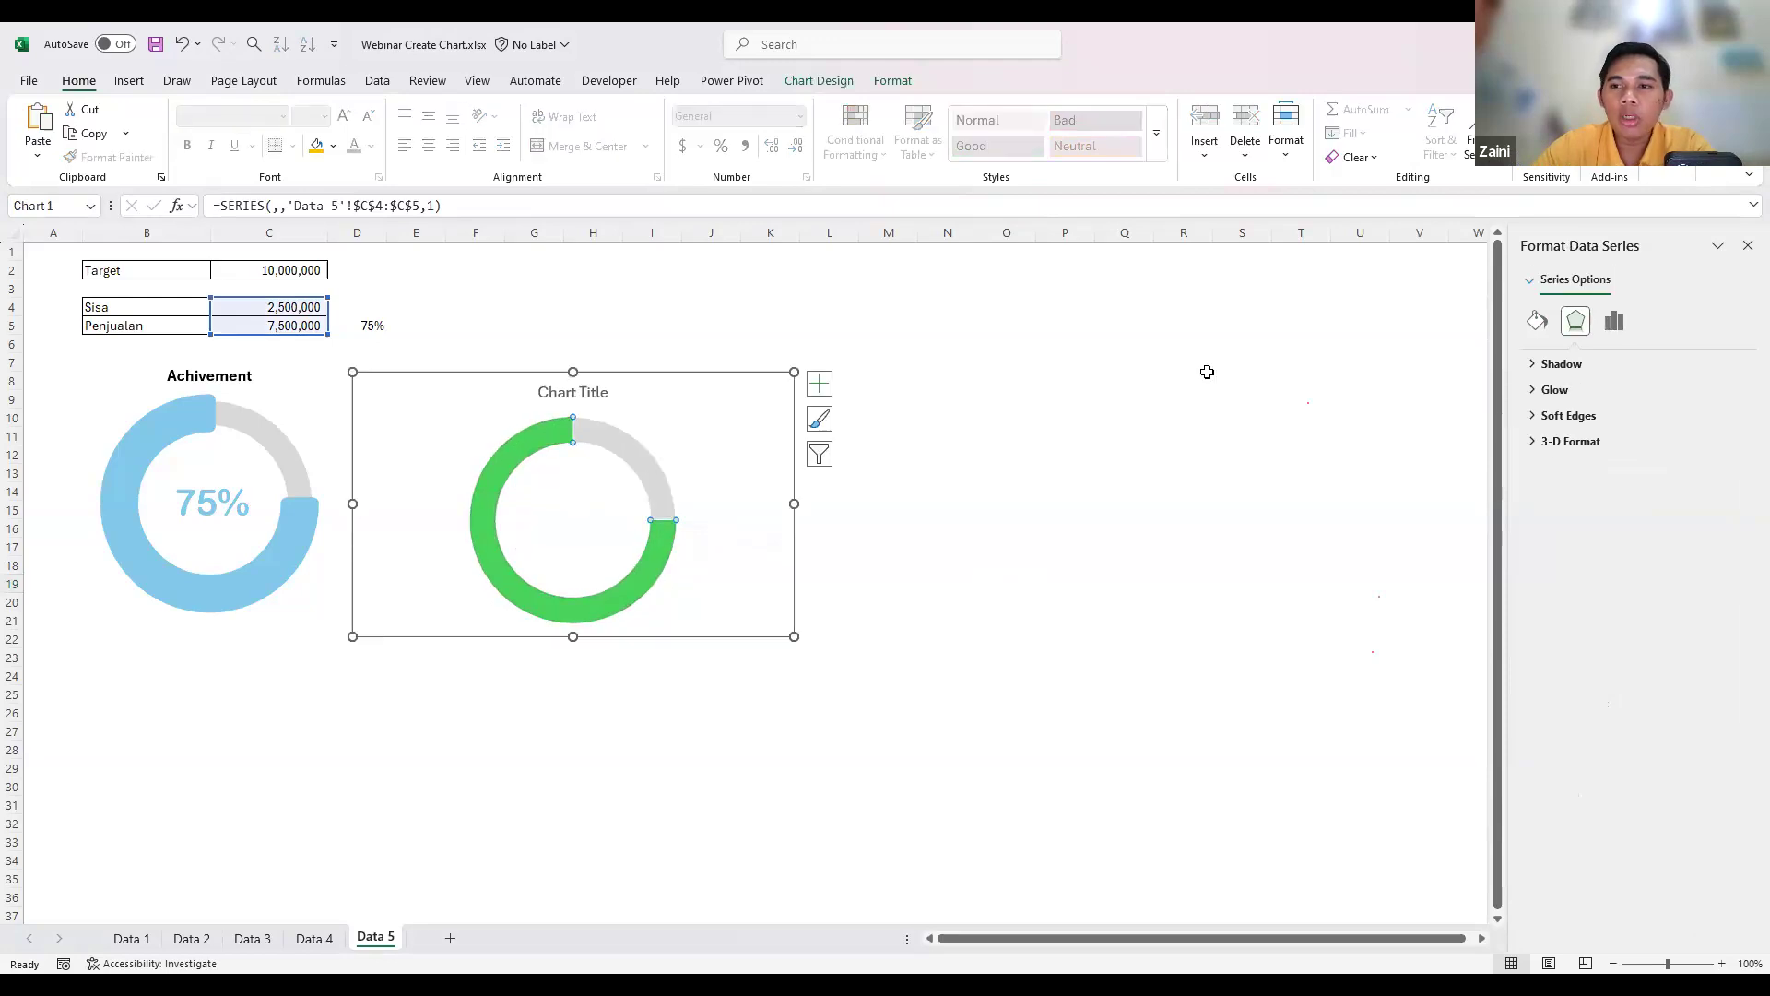
pyautogui.click(1536, 320)
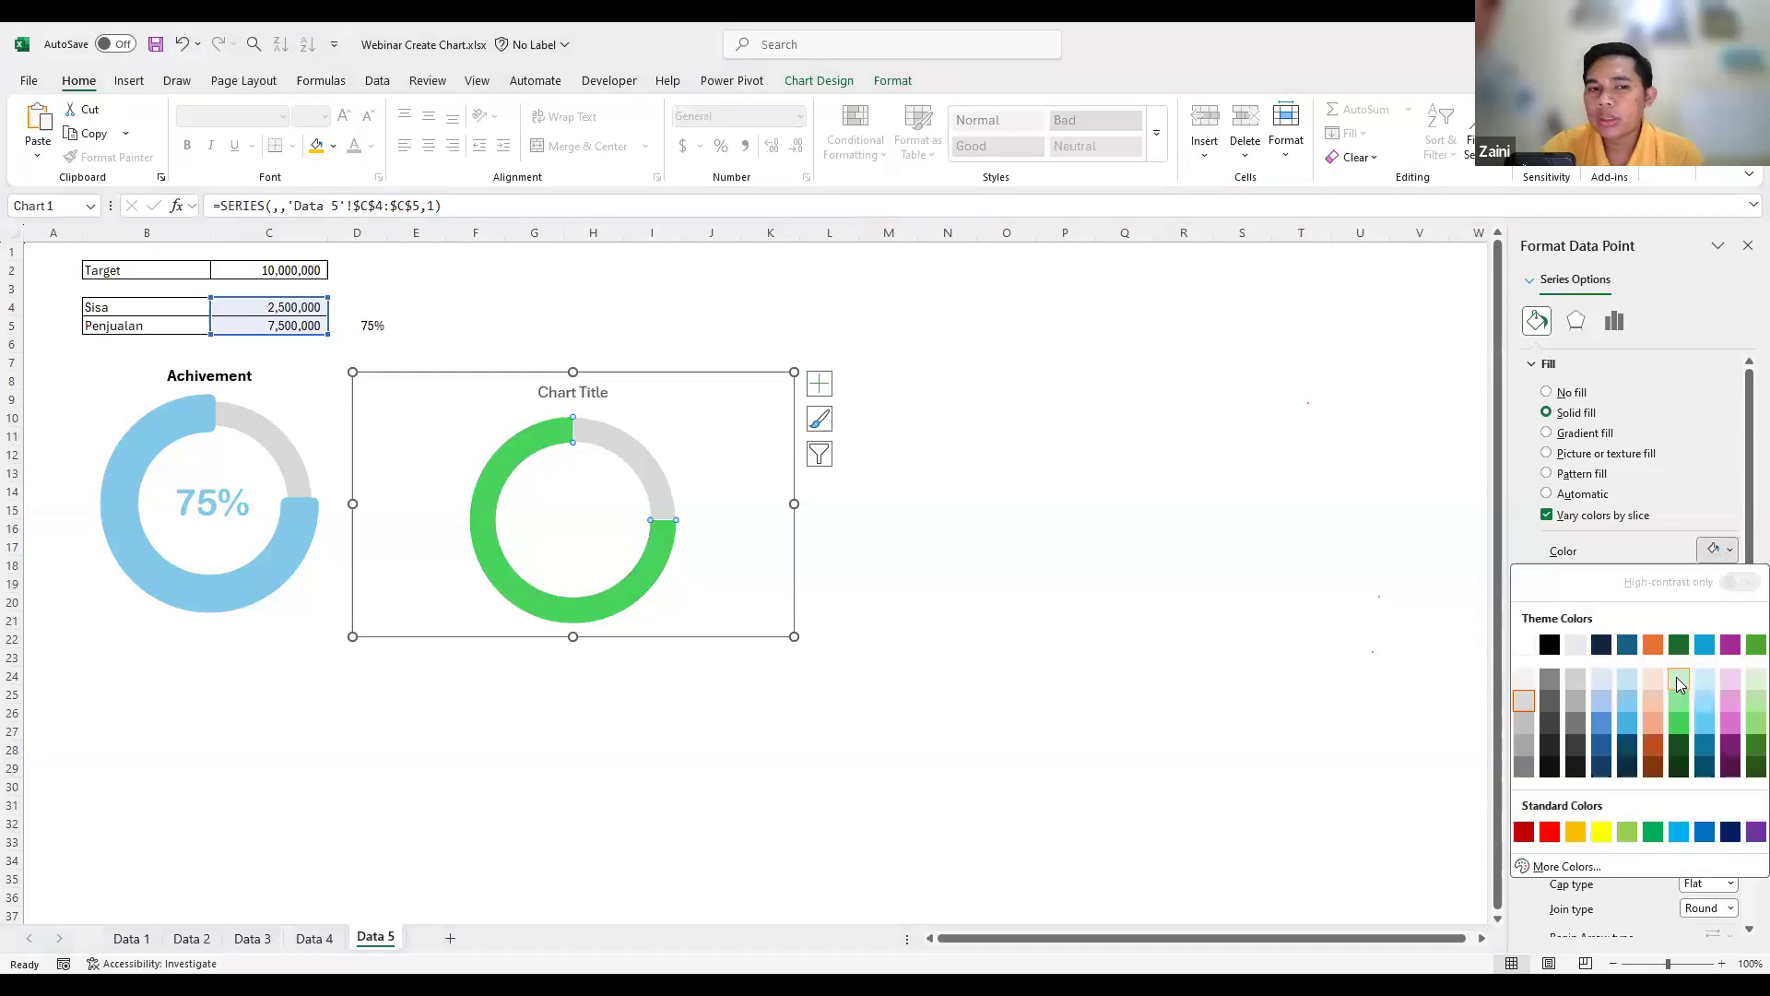
pyautogui.click(1677, 681)
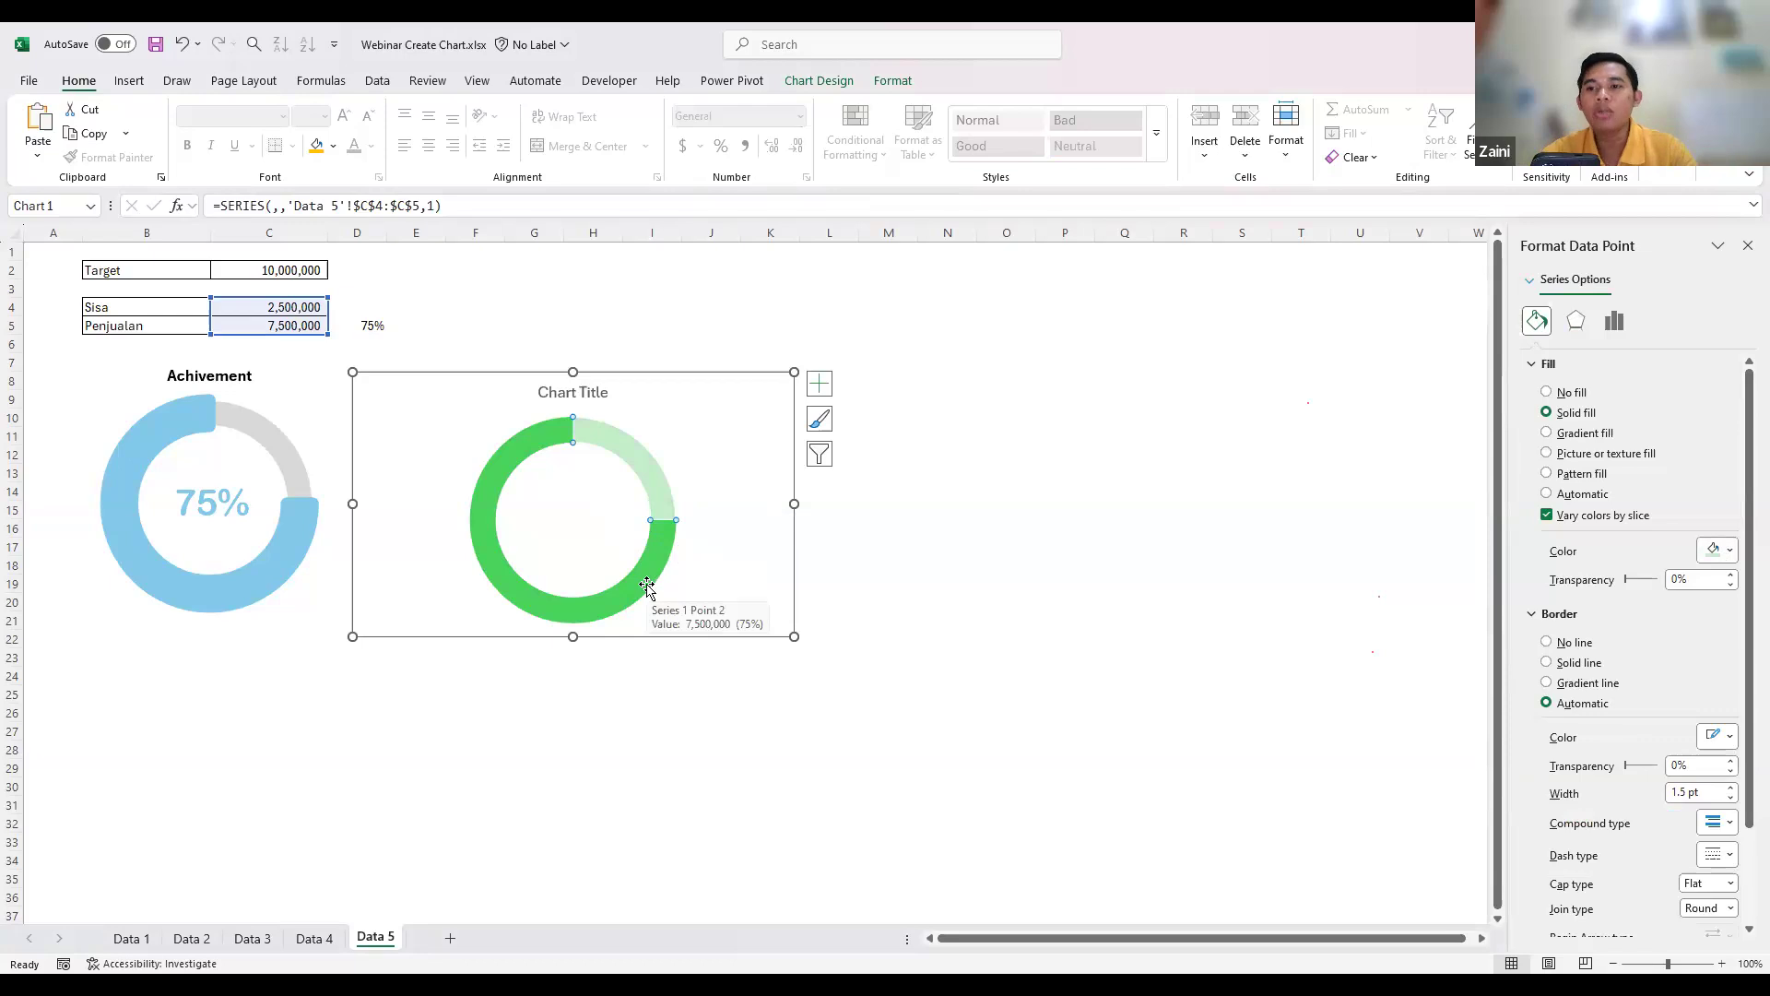
pyautogui.click(892, 533)
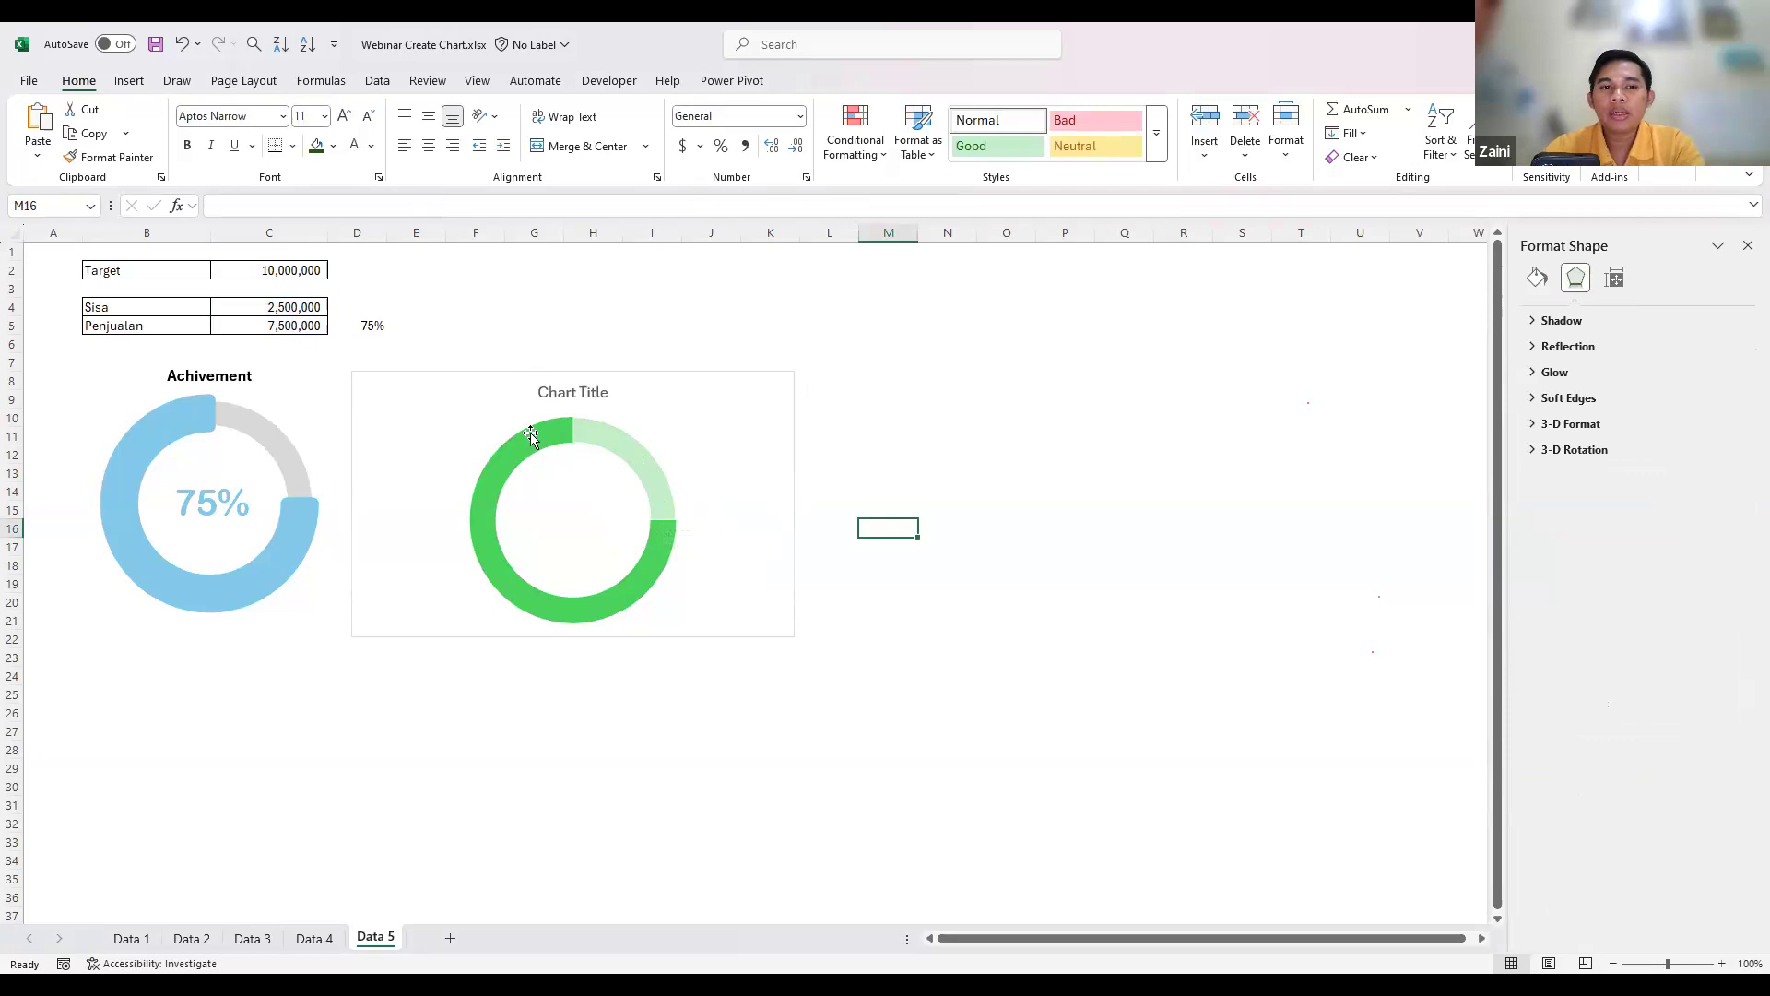
# - Give the Penjualan slice a solid 10 pt border in the same green as its fill
pyautogui.click(532, 435)
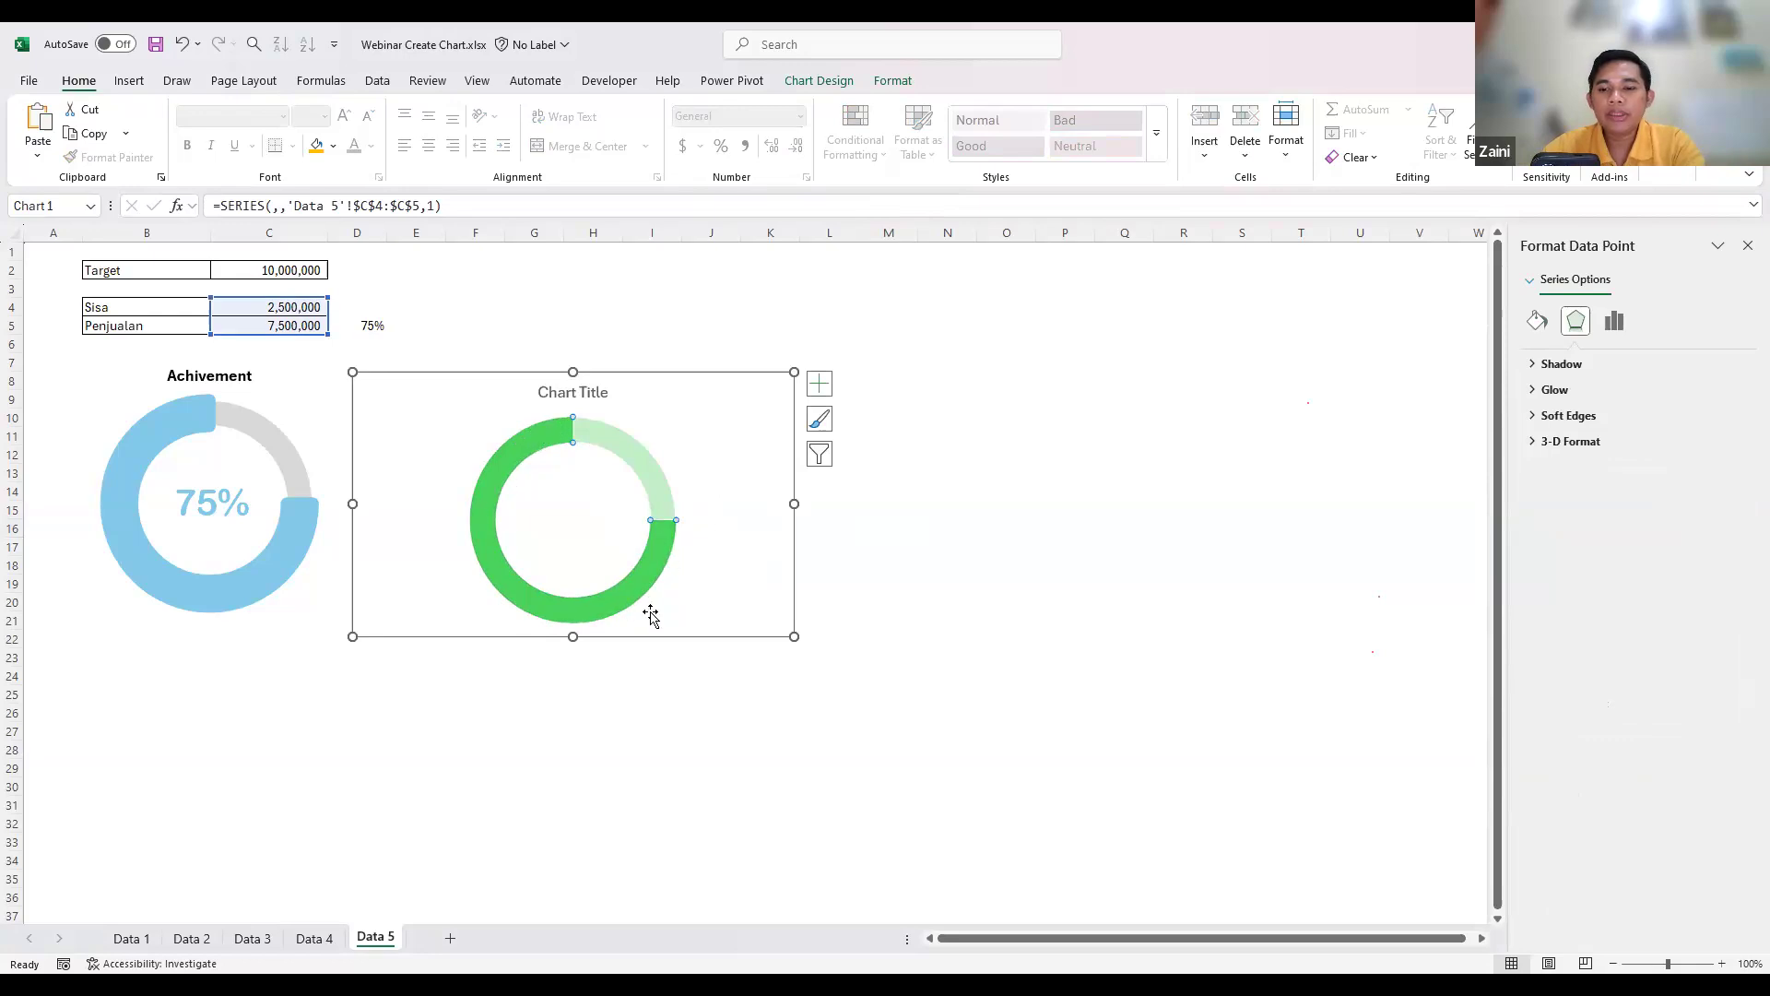
pyautogui.click(1539, 323)
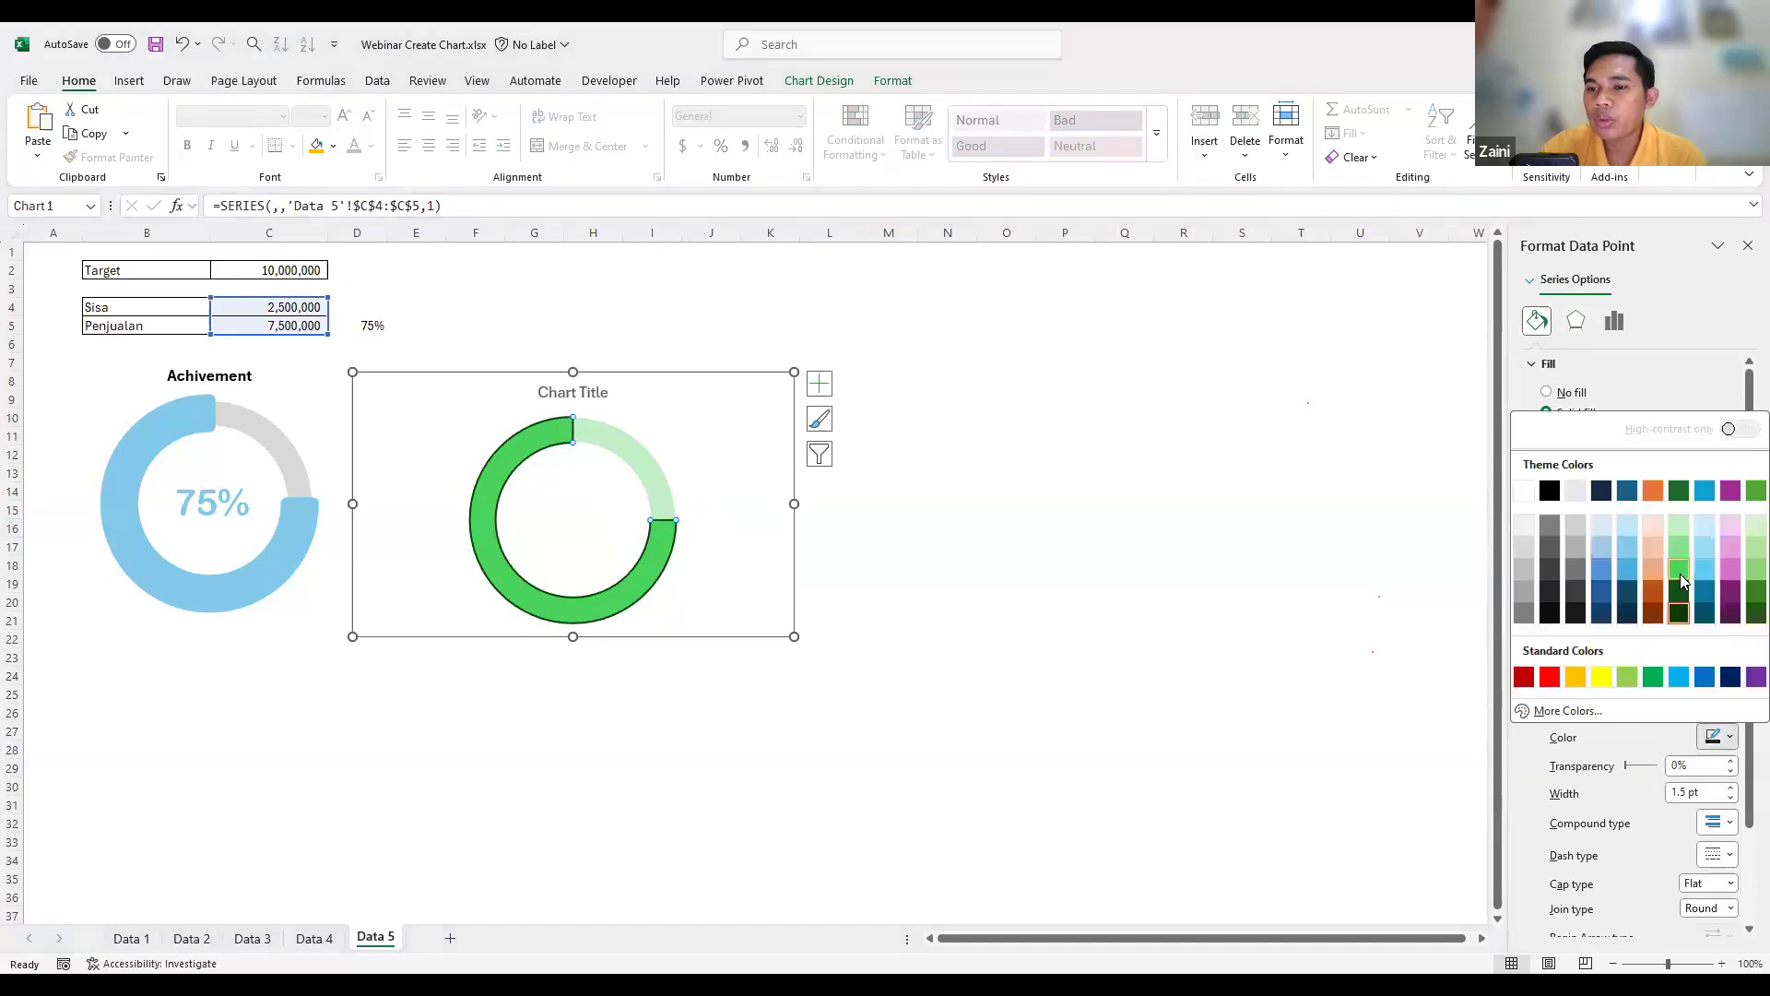
pyautogui.click(1682, 573)
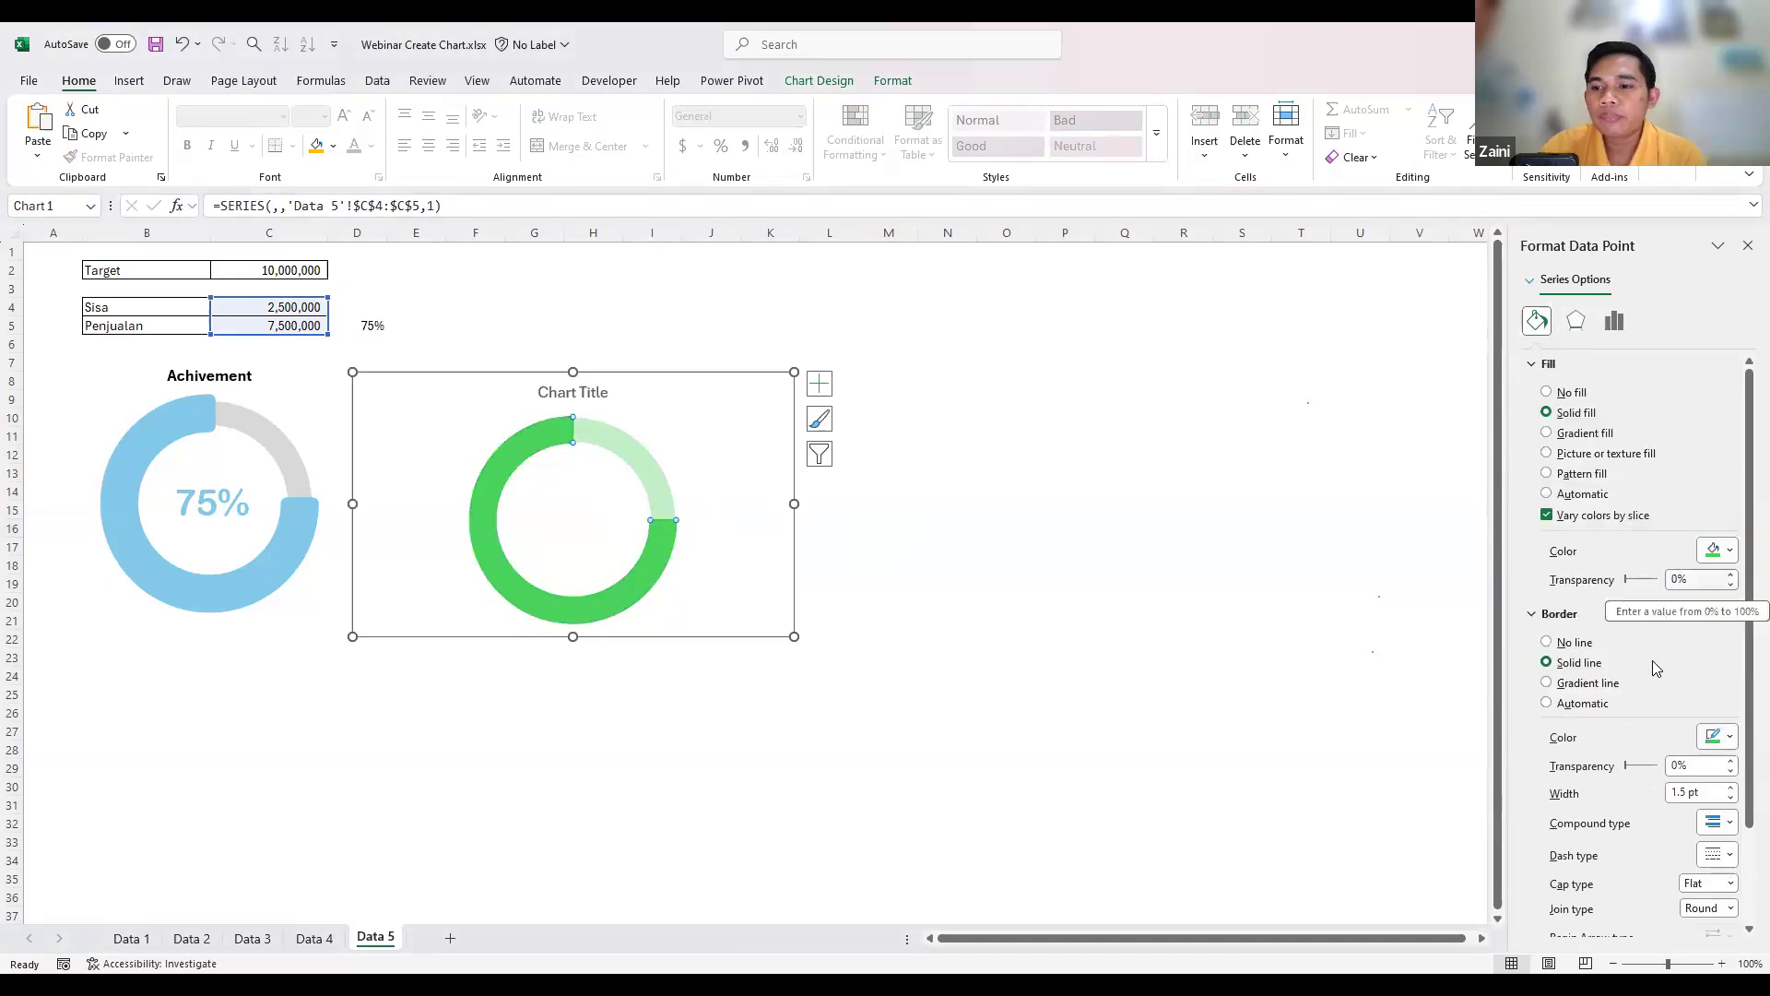
pyautogui.click(1702, 789)
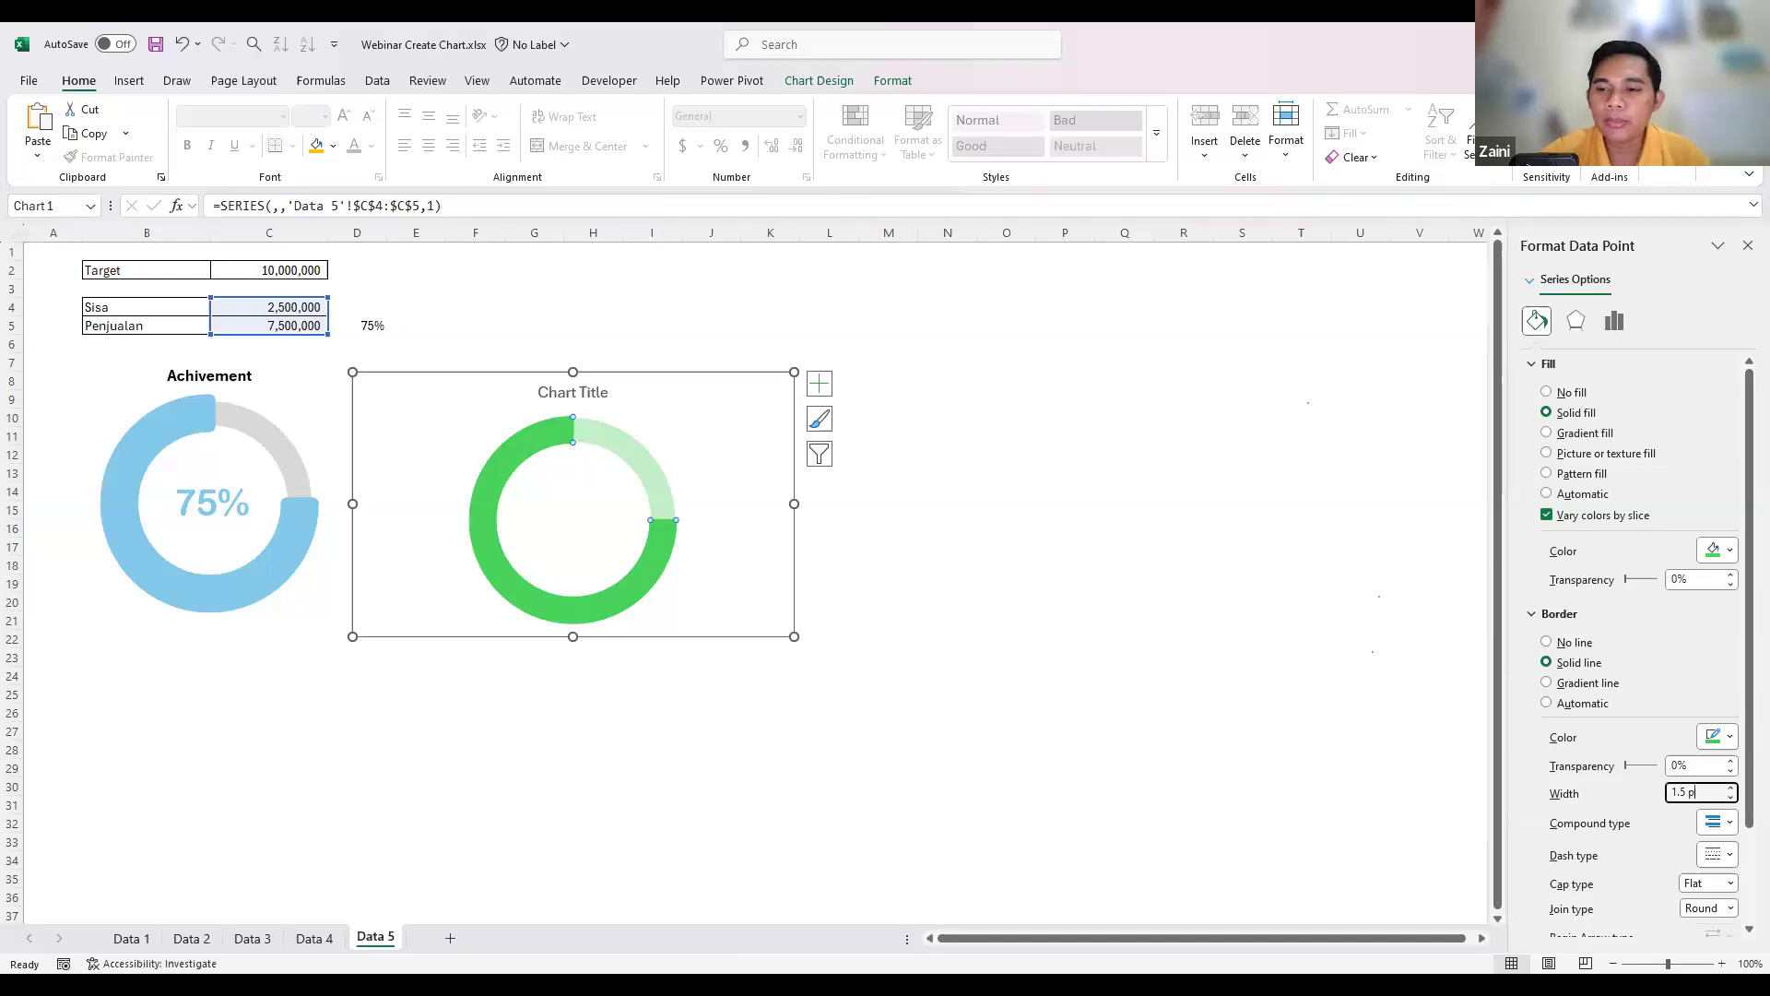
pyautogui.write('1')
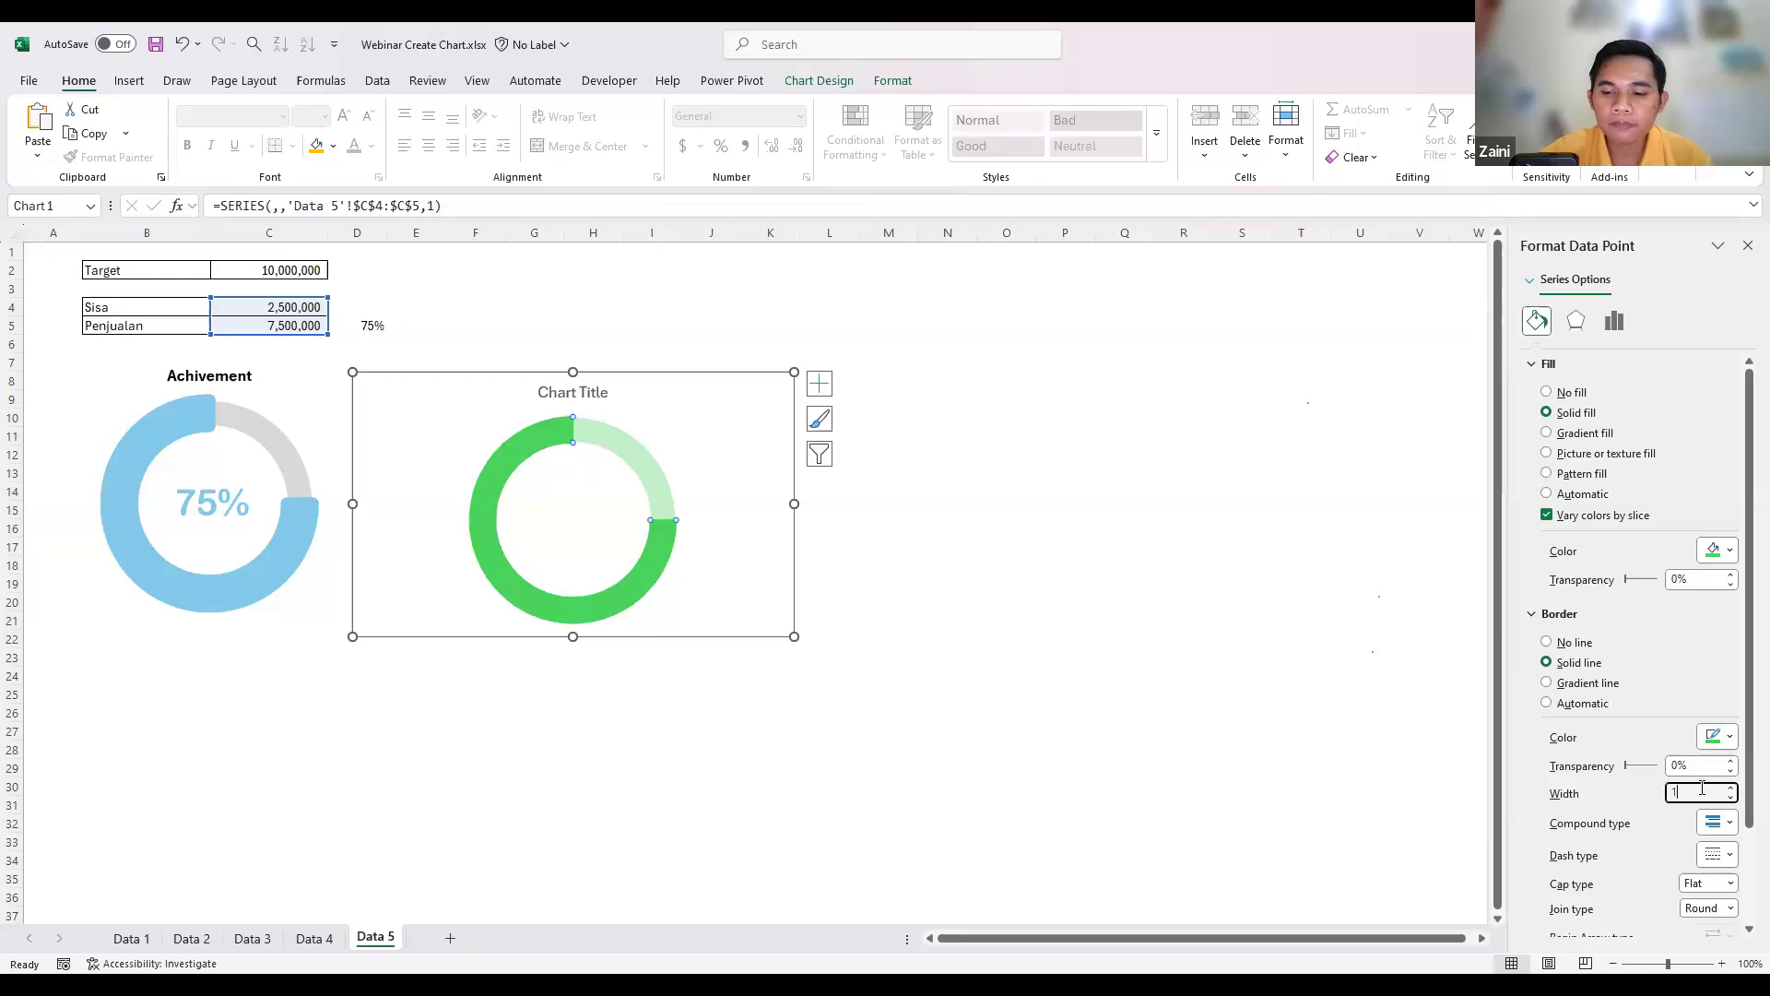
pyautogui.write('0')
pyautogui.press('Return')
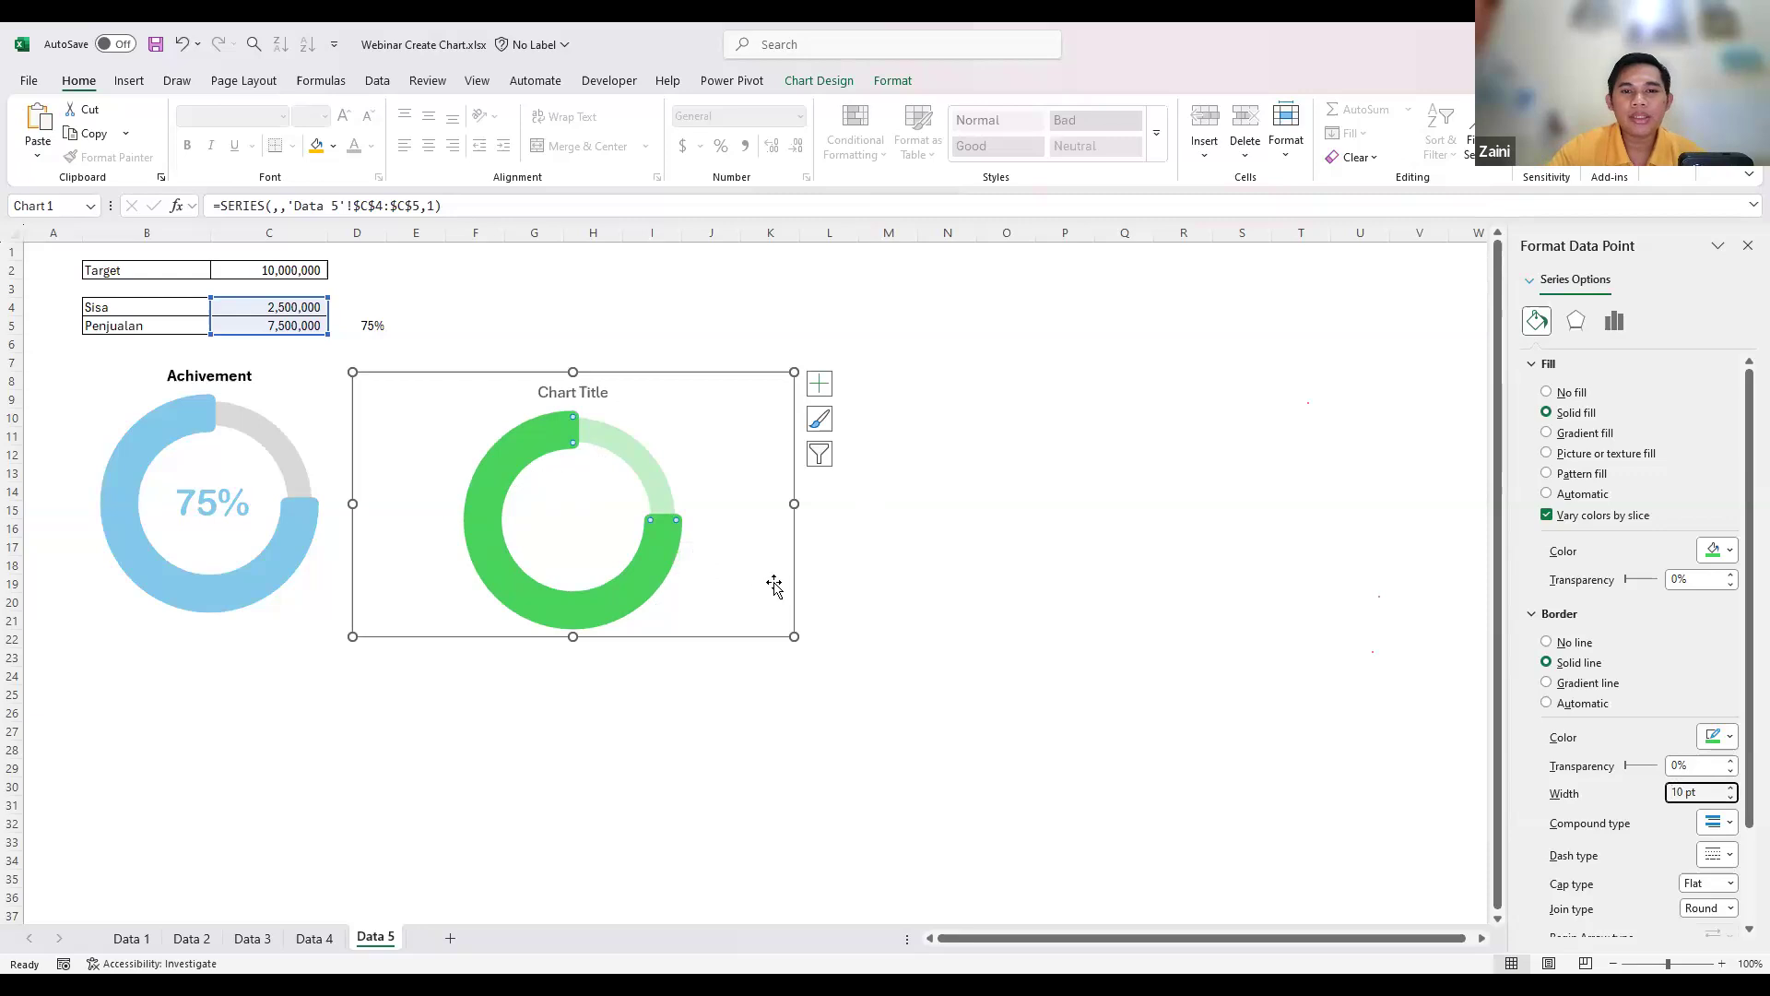
pyautogui.click(835, 583)
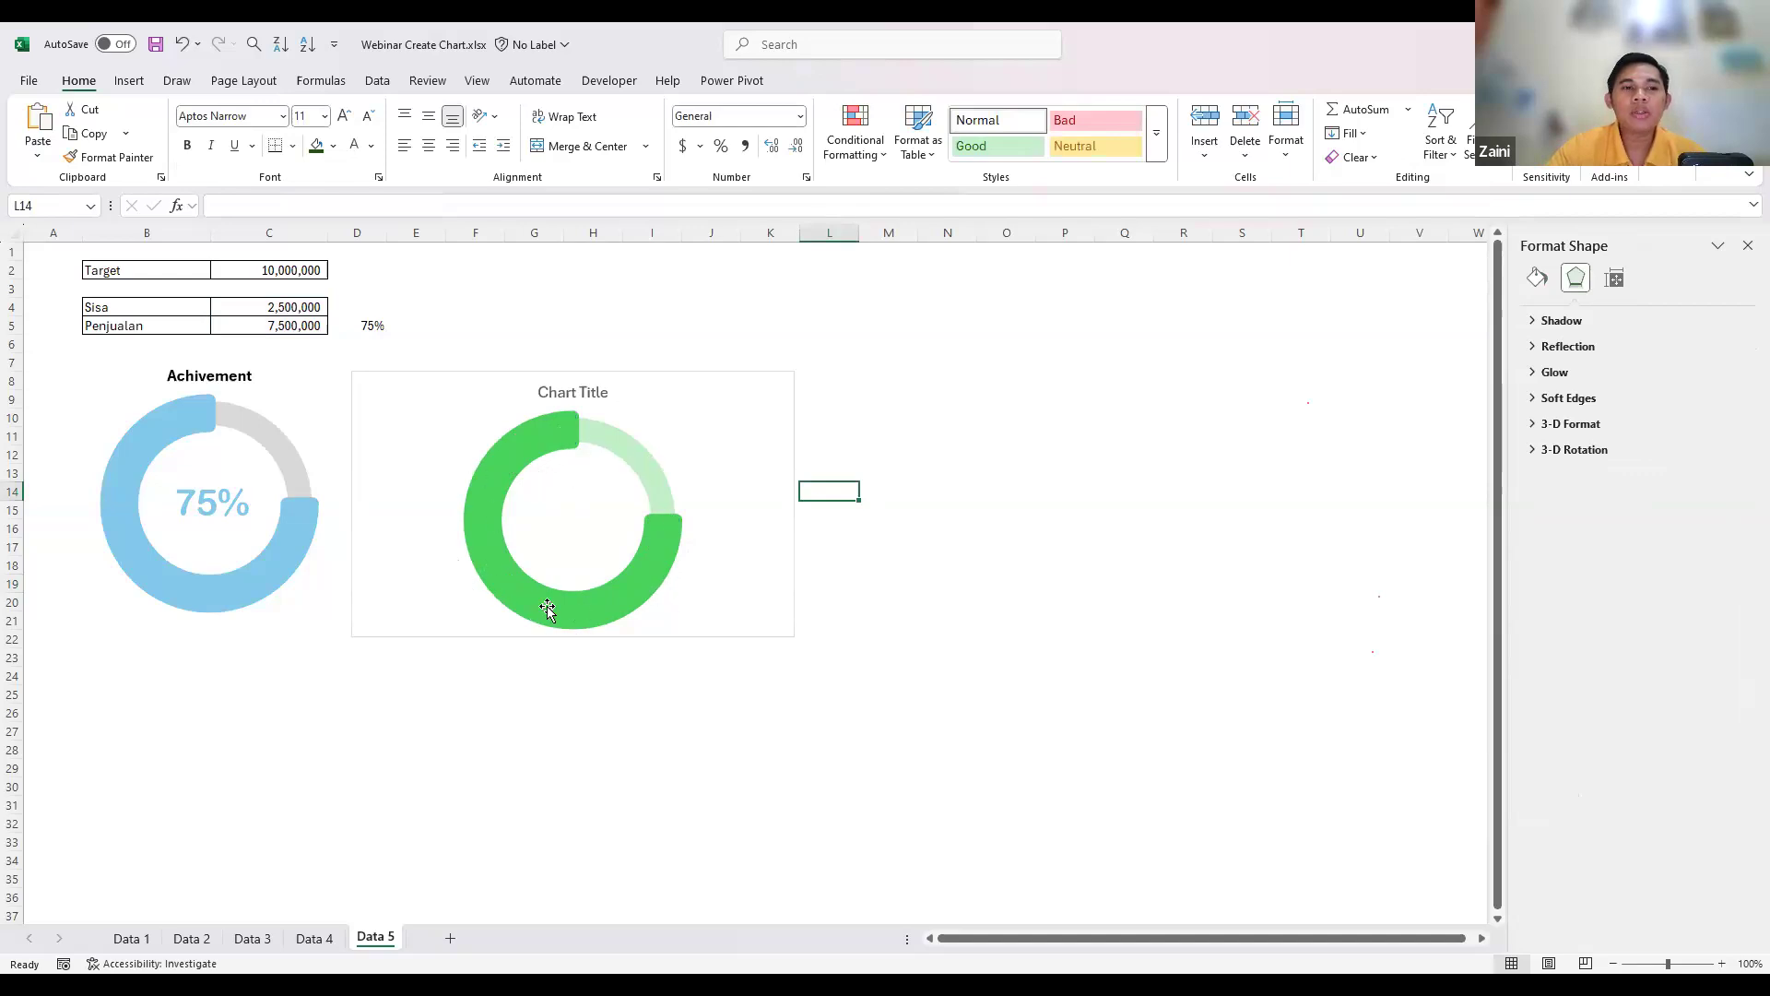
pyautogui.click(532, 427)
pyautogui.click(547, 445)
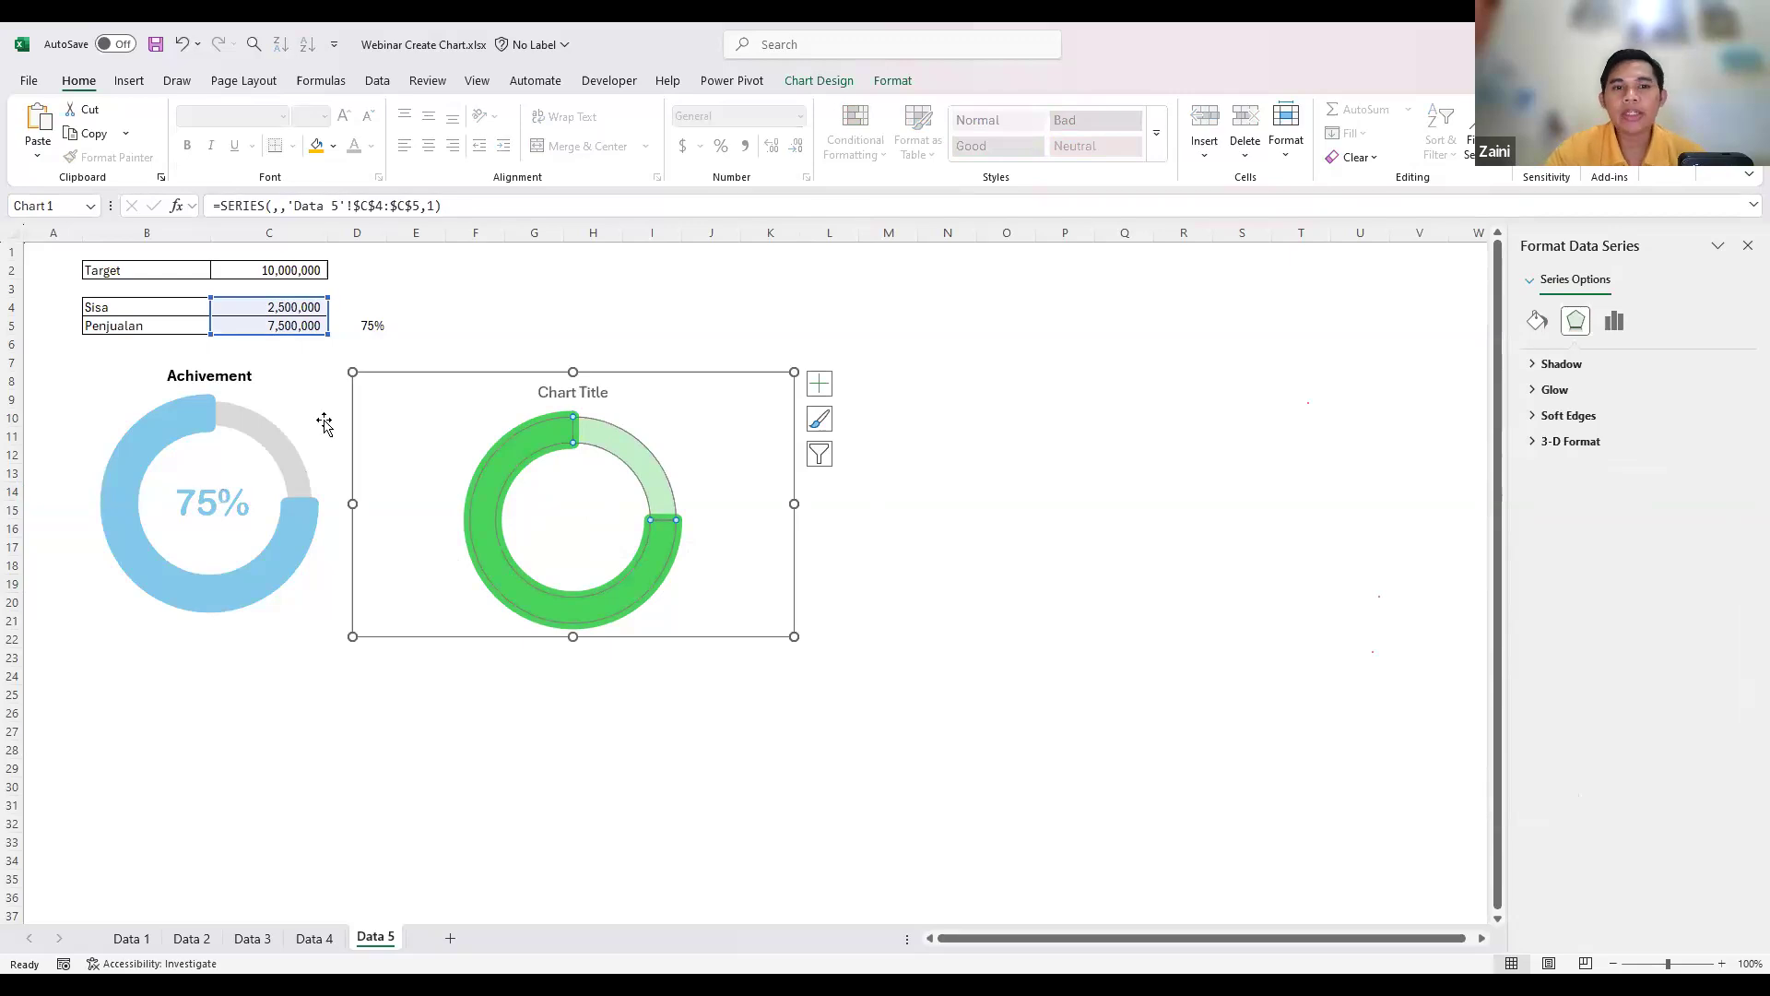
pyautogui.click(915, 513)
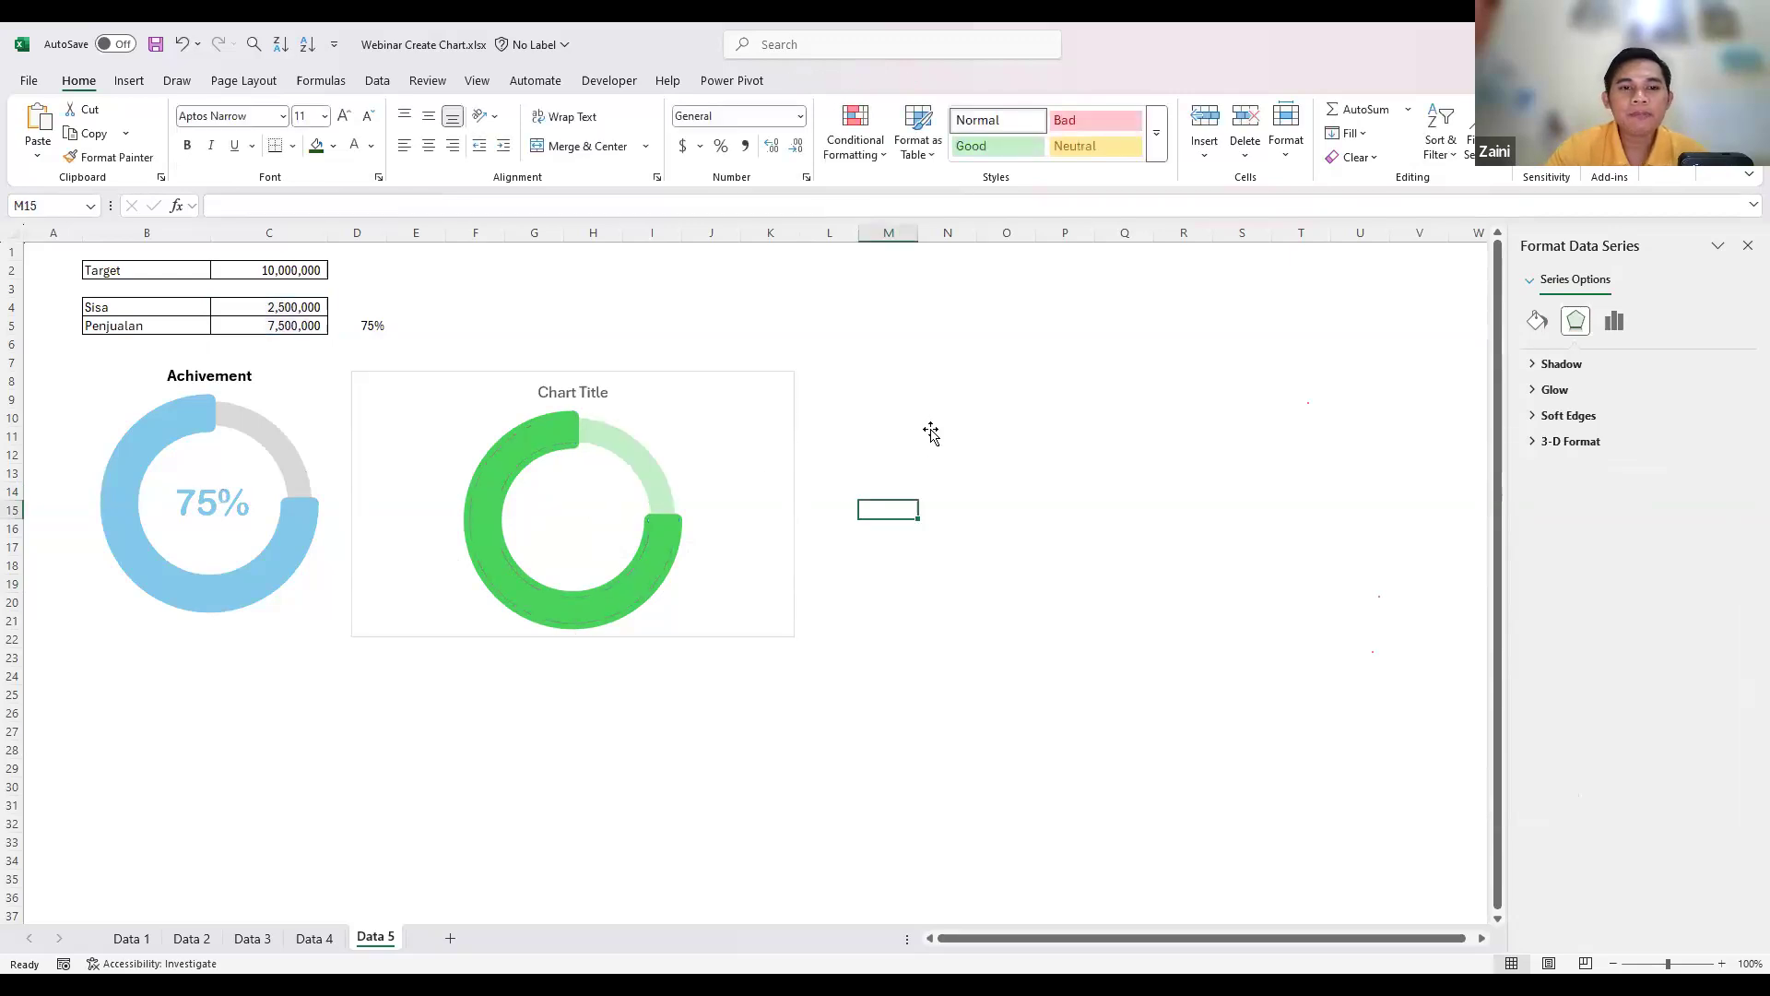
pyautogui.click(466, 303)
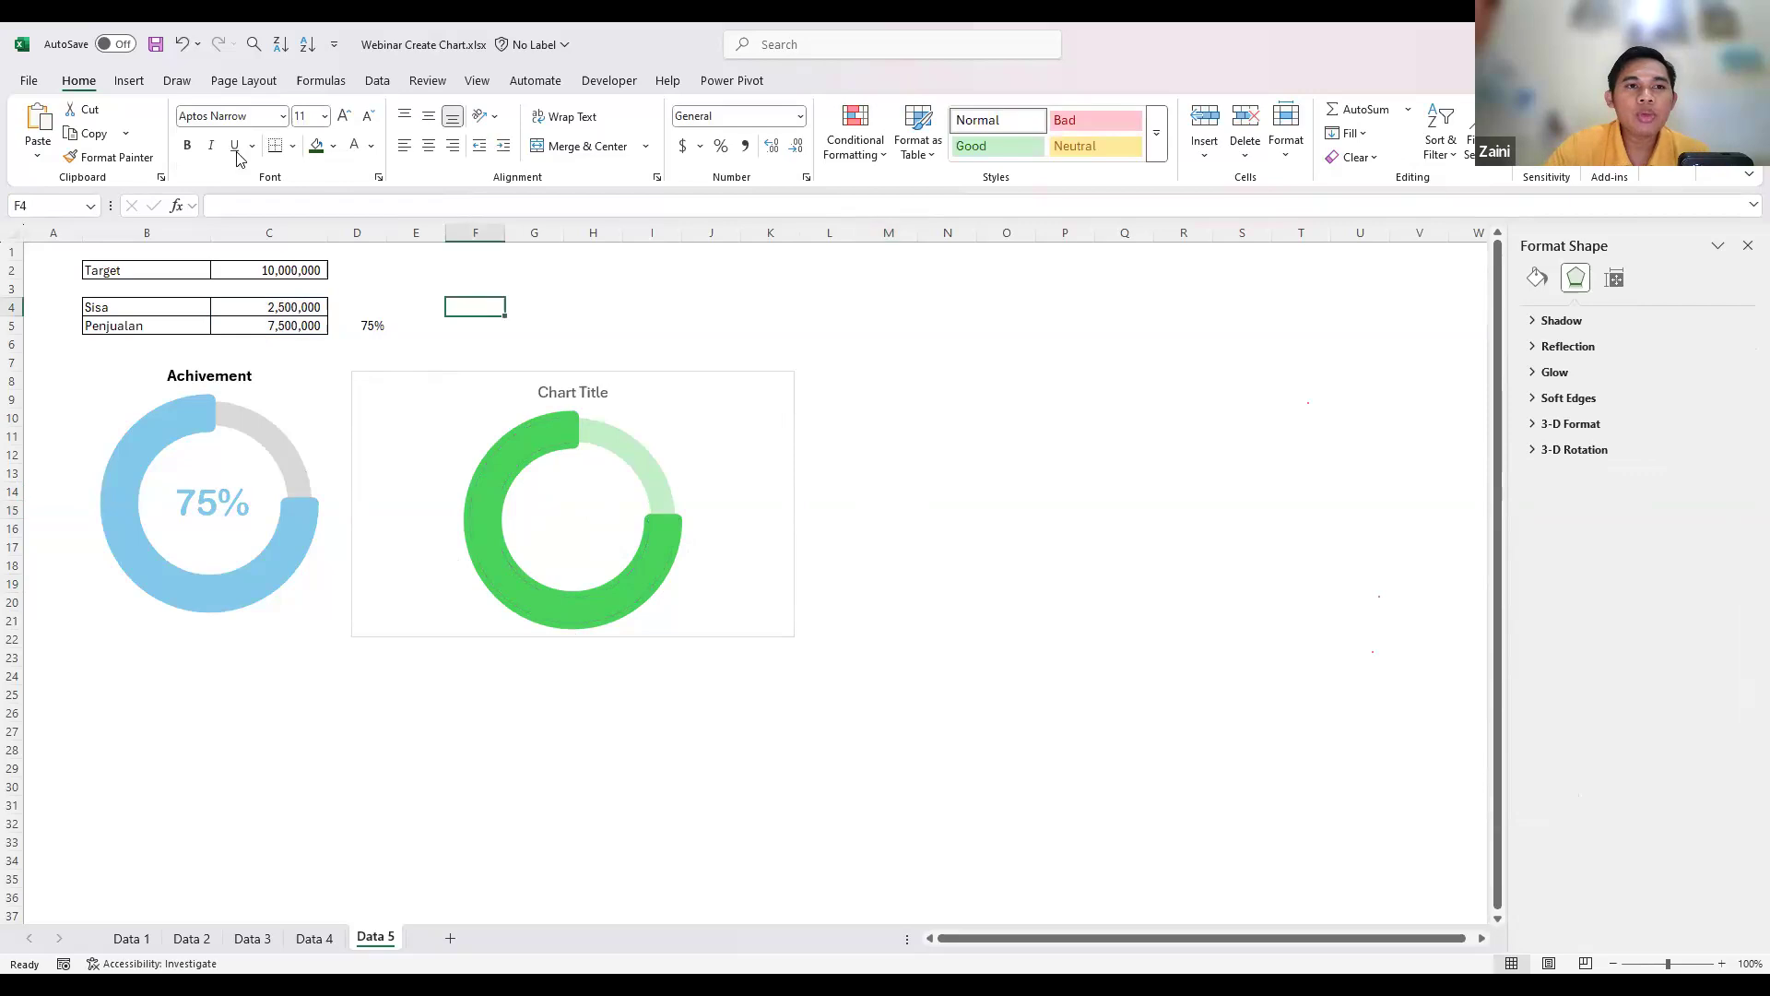
pyautogui.click(130, 81)
pyautogui.click(848, 308)
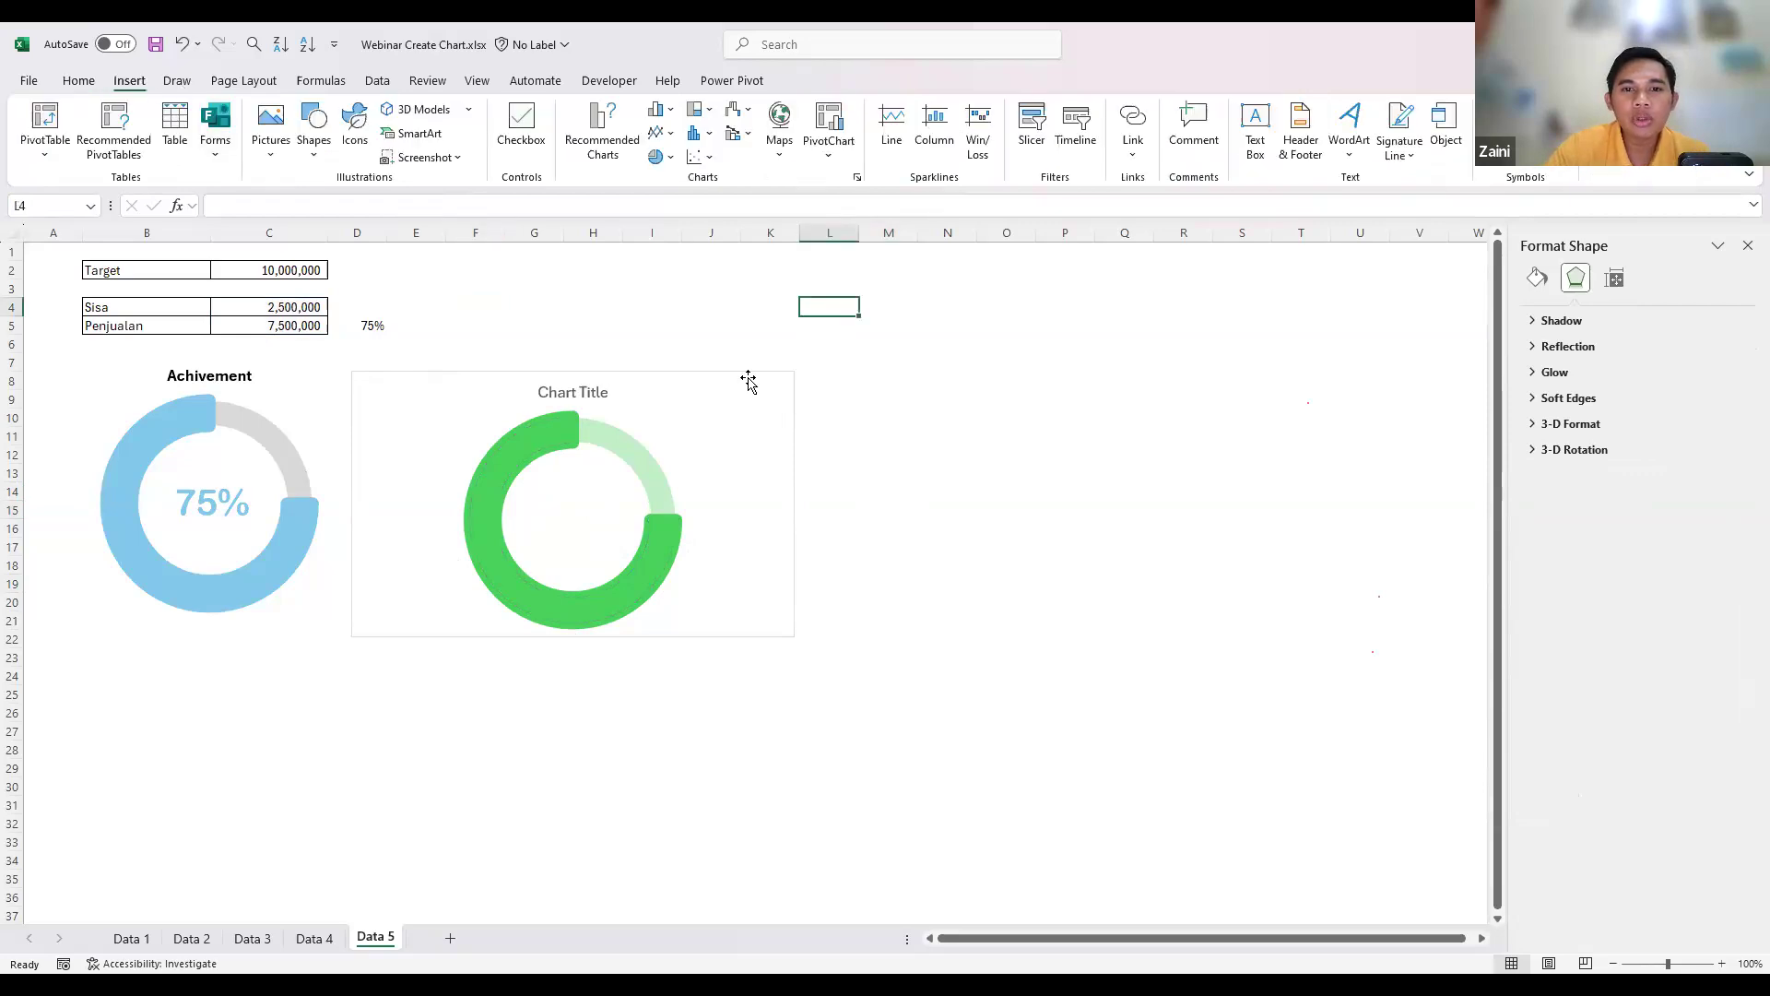
pyautogui.click(890, 507)
# - Remove the green doughnut chart's outline and narrow the chart so its edge falls in column I
pyautogui.click(693, 373)
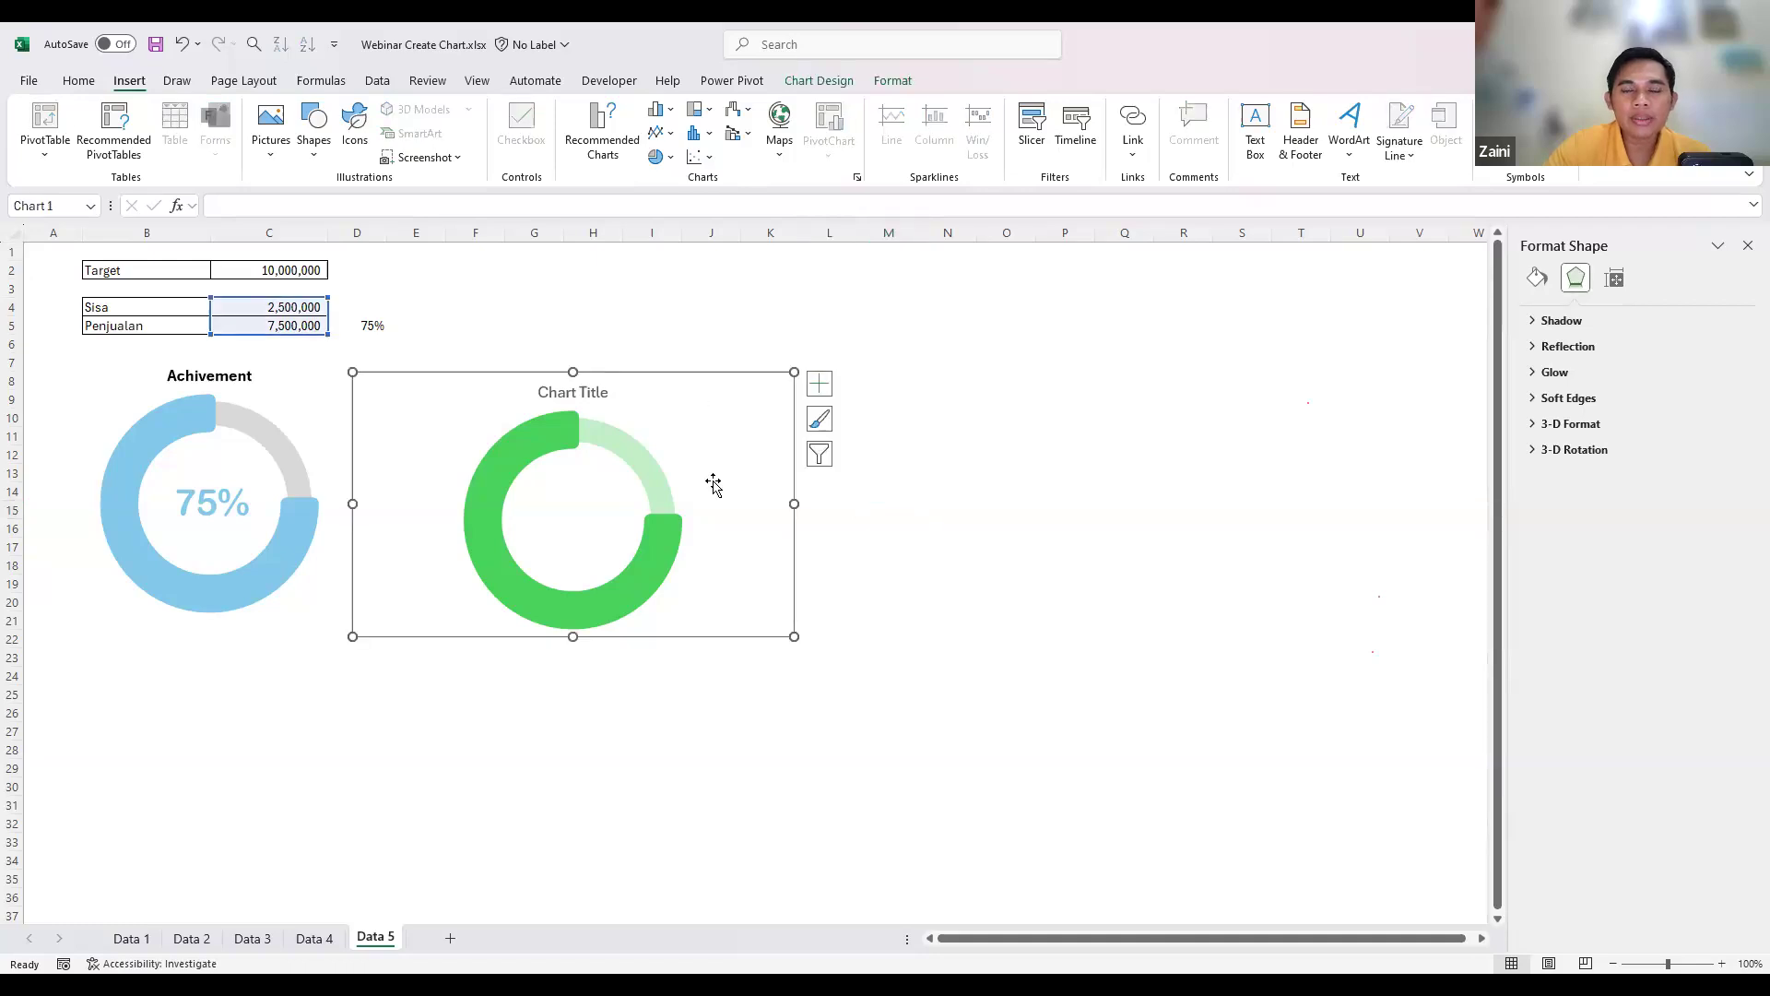
pyautogui.click(824, 81)
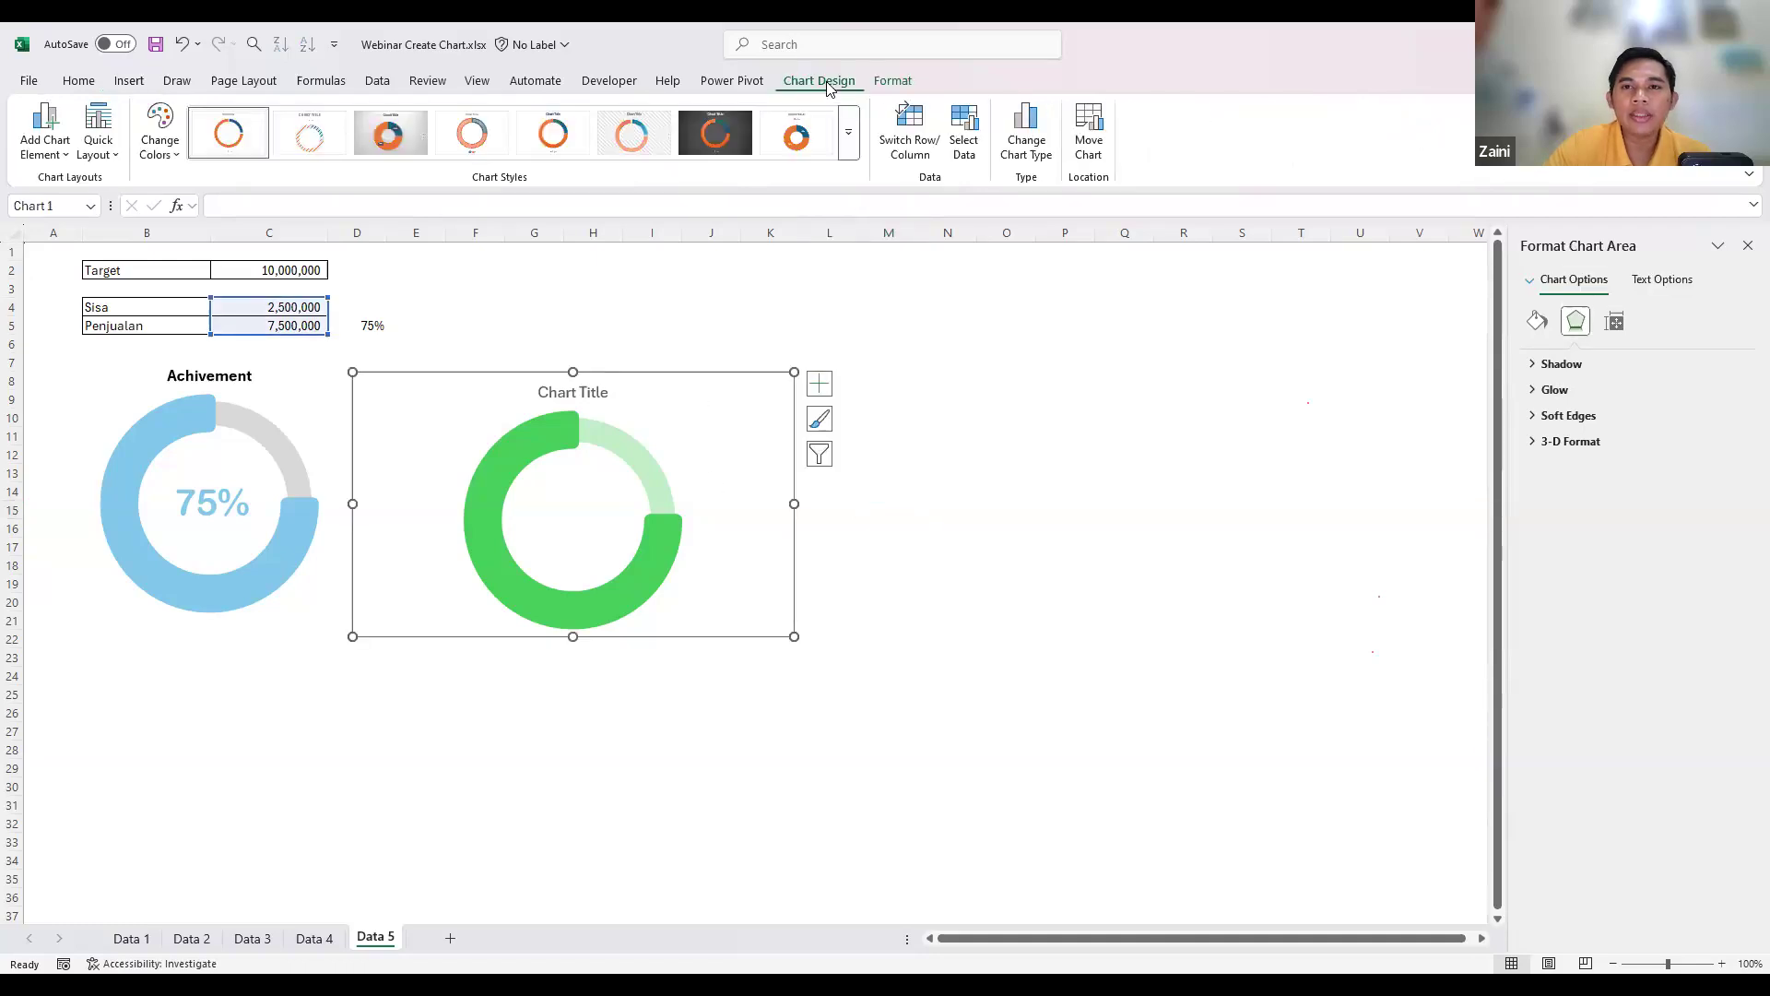
pyautogui.click(886, 83)
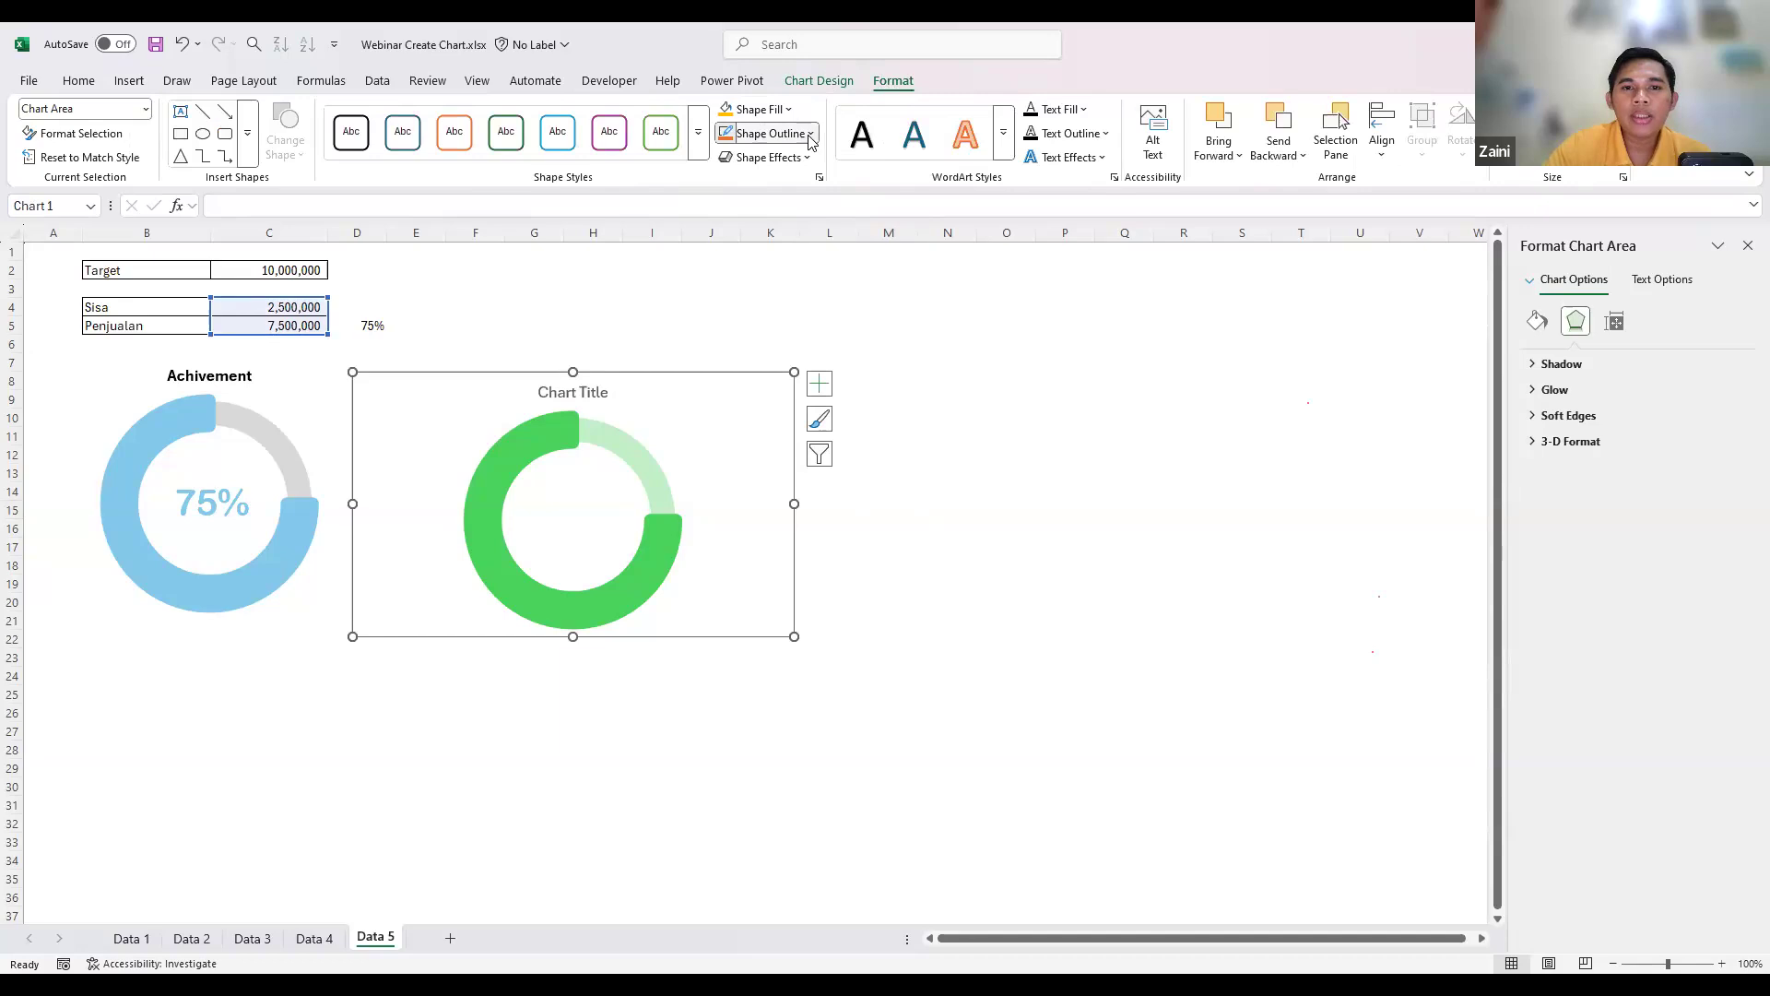
pyautogui.click(770, 465)
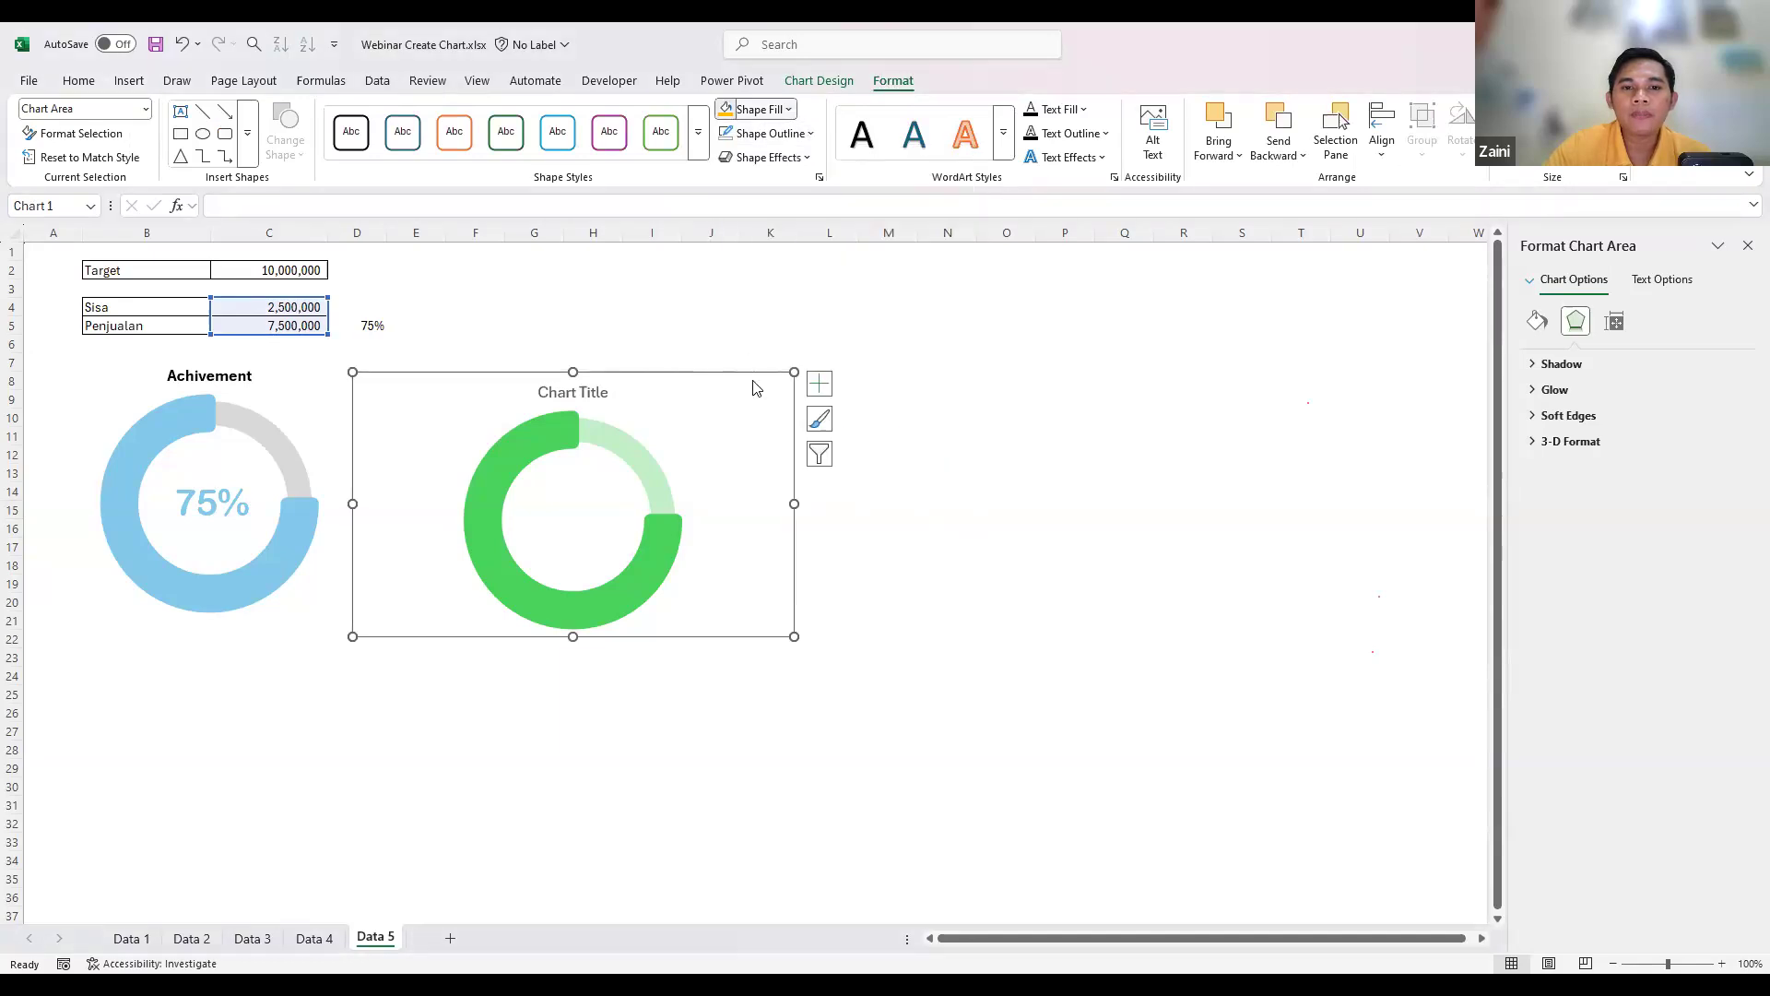
pyautogui.moveTo(788, 512); pyautogui.dragTo(654, 504)
pyautogui.click(874, 362)
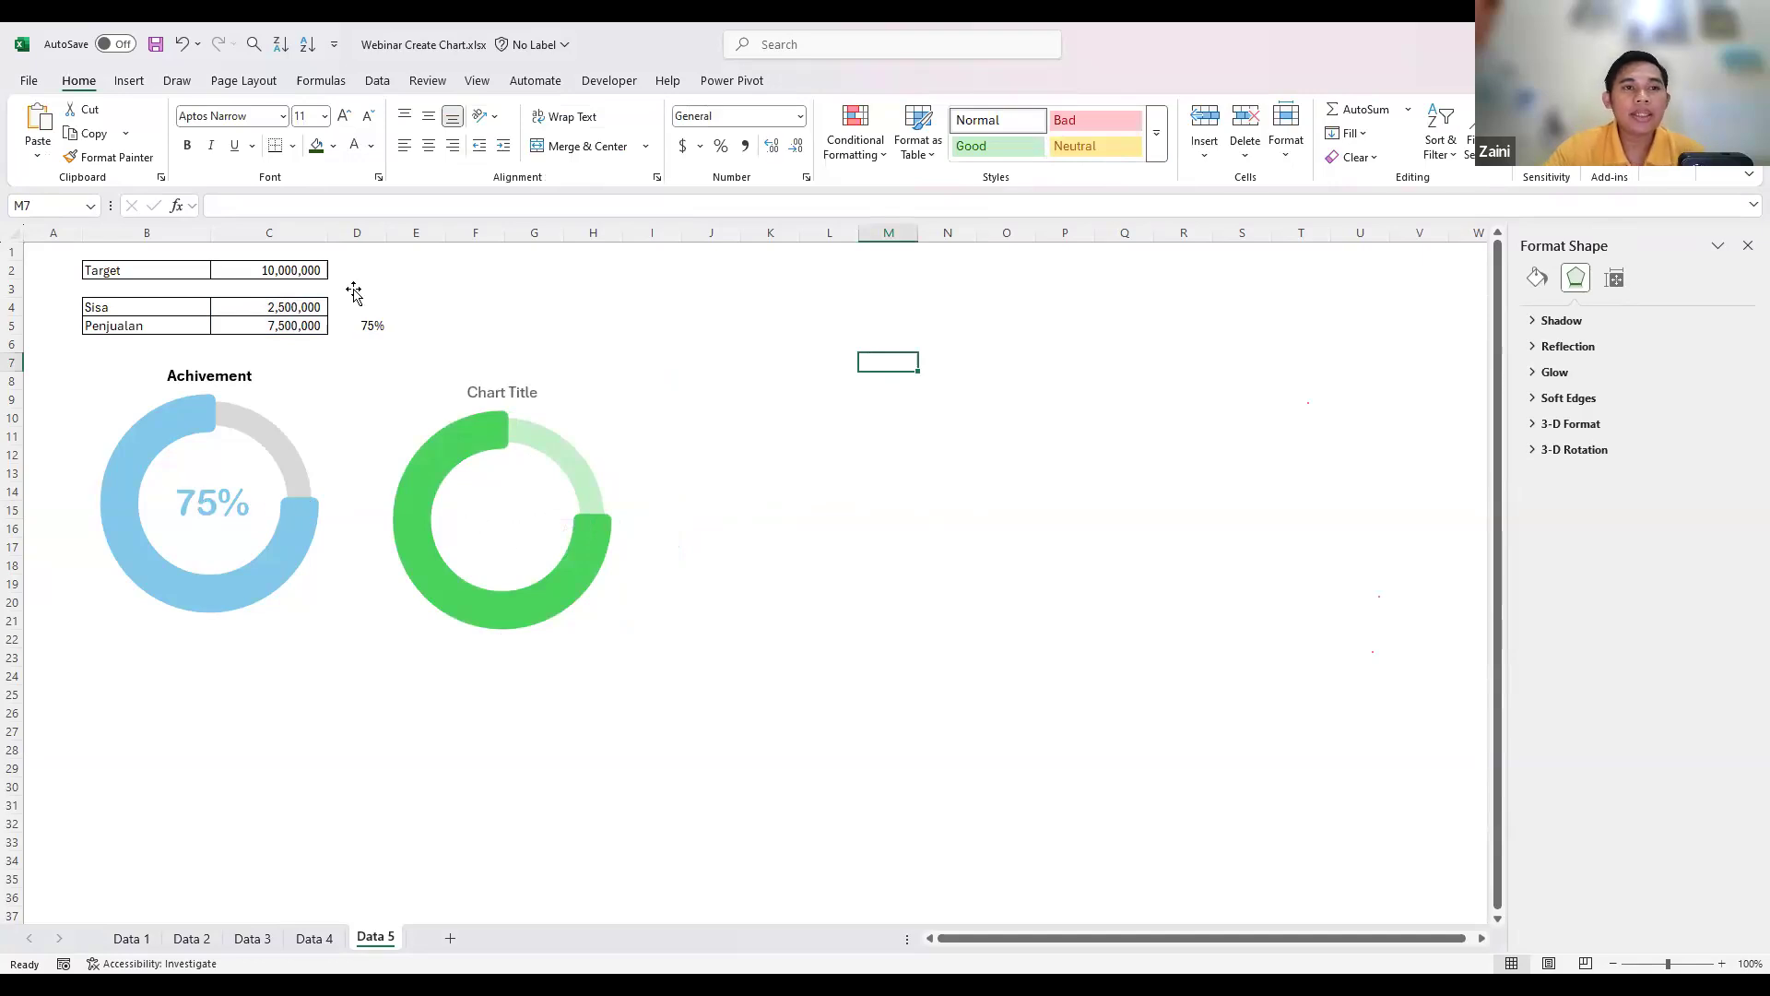
# - Draw a text box beside the green doughnut chart, around I7:K11, and link its text to cell D5 with =$D$5
pyautogui.click(131, 83)
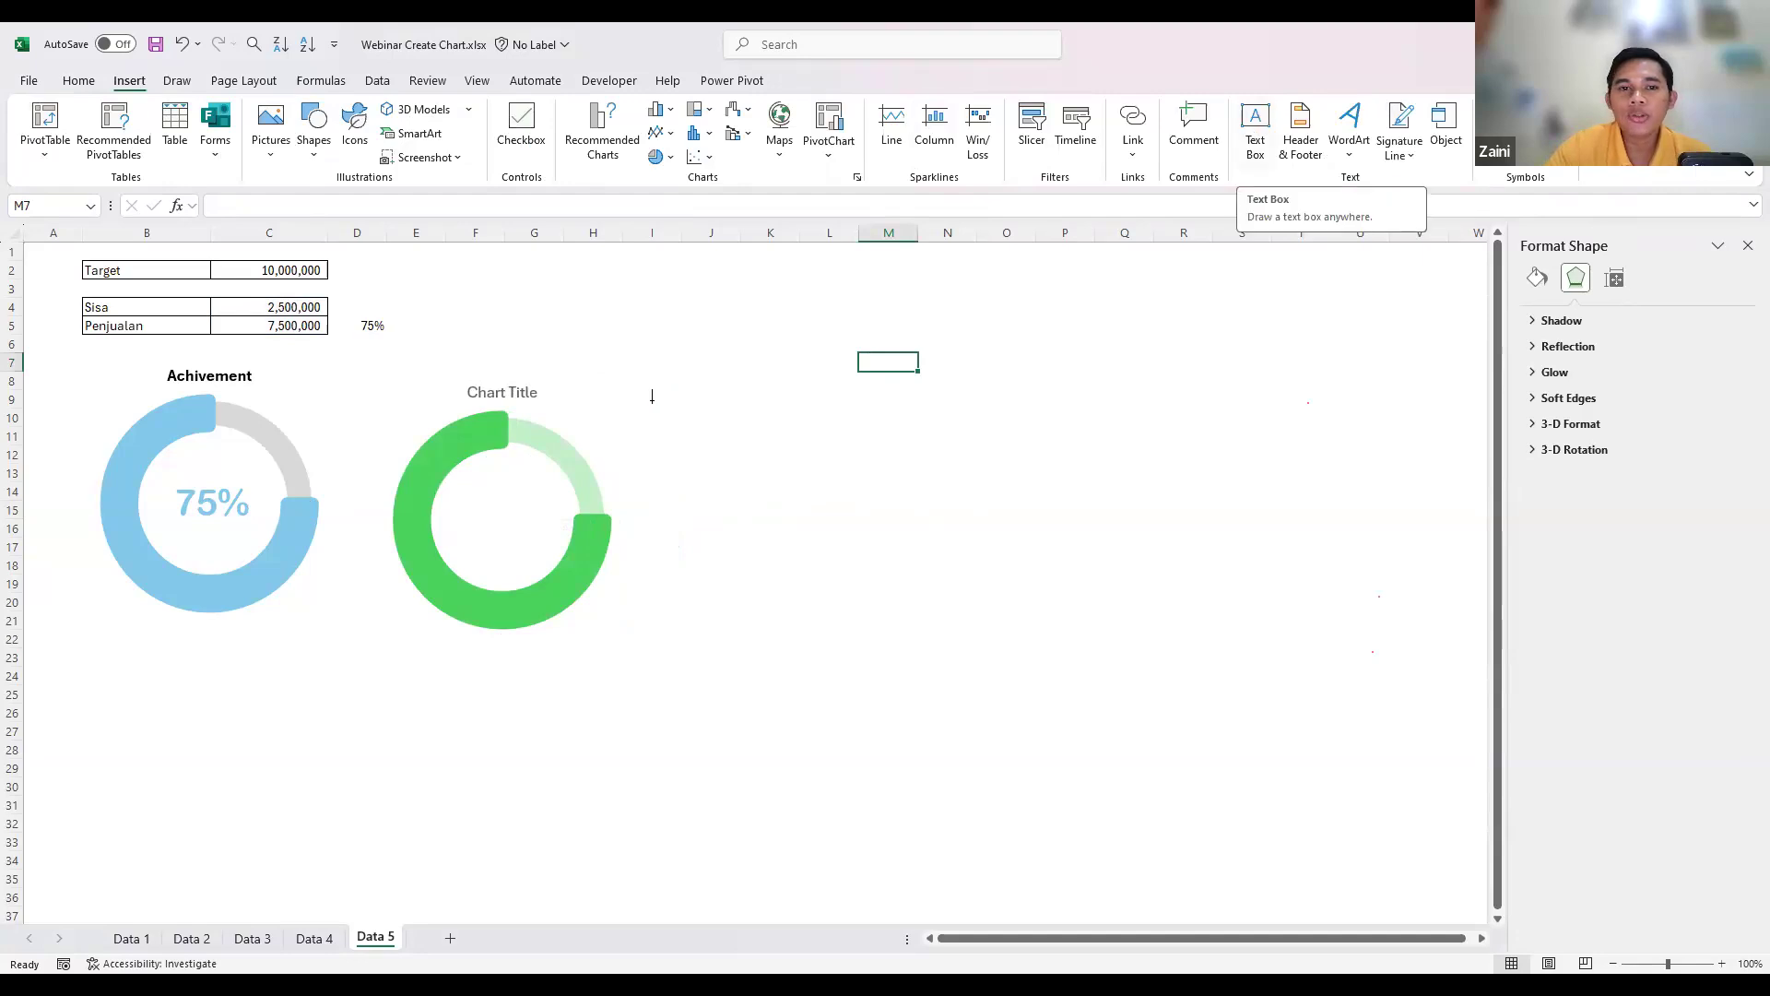
pyautogui.moveTo(637, 361); pyautogui.dragTo(771, 433)
pyautogui.click(731, 359)
pyautogui.click(255, 203)
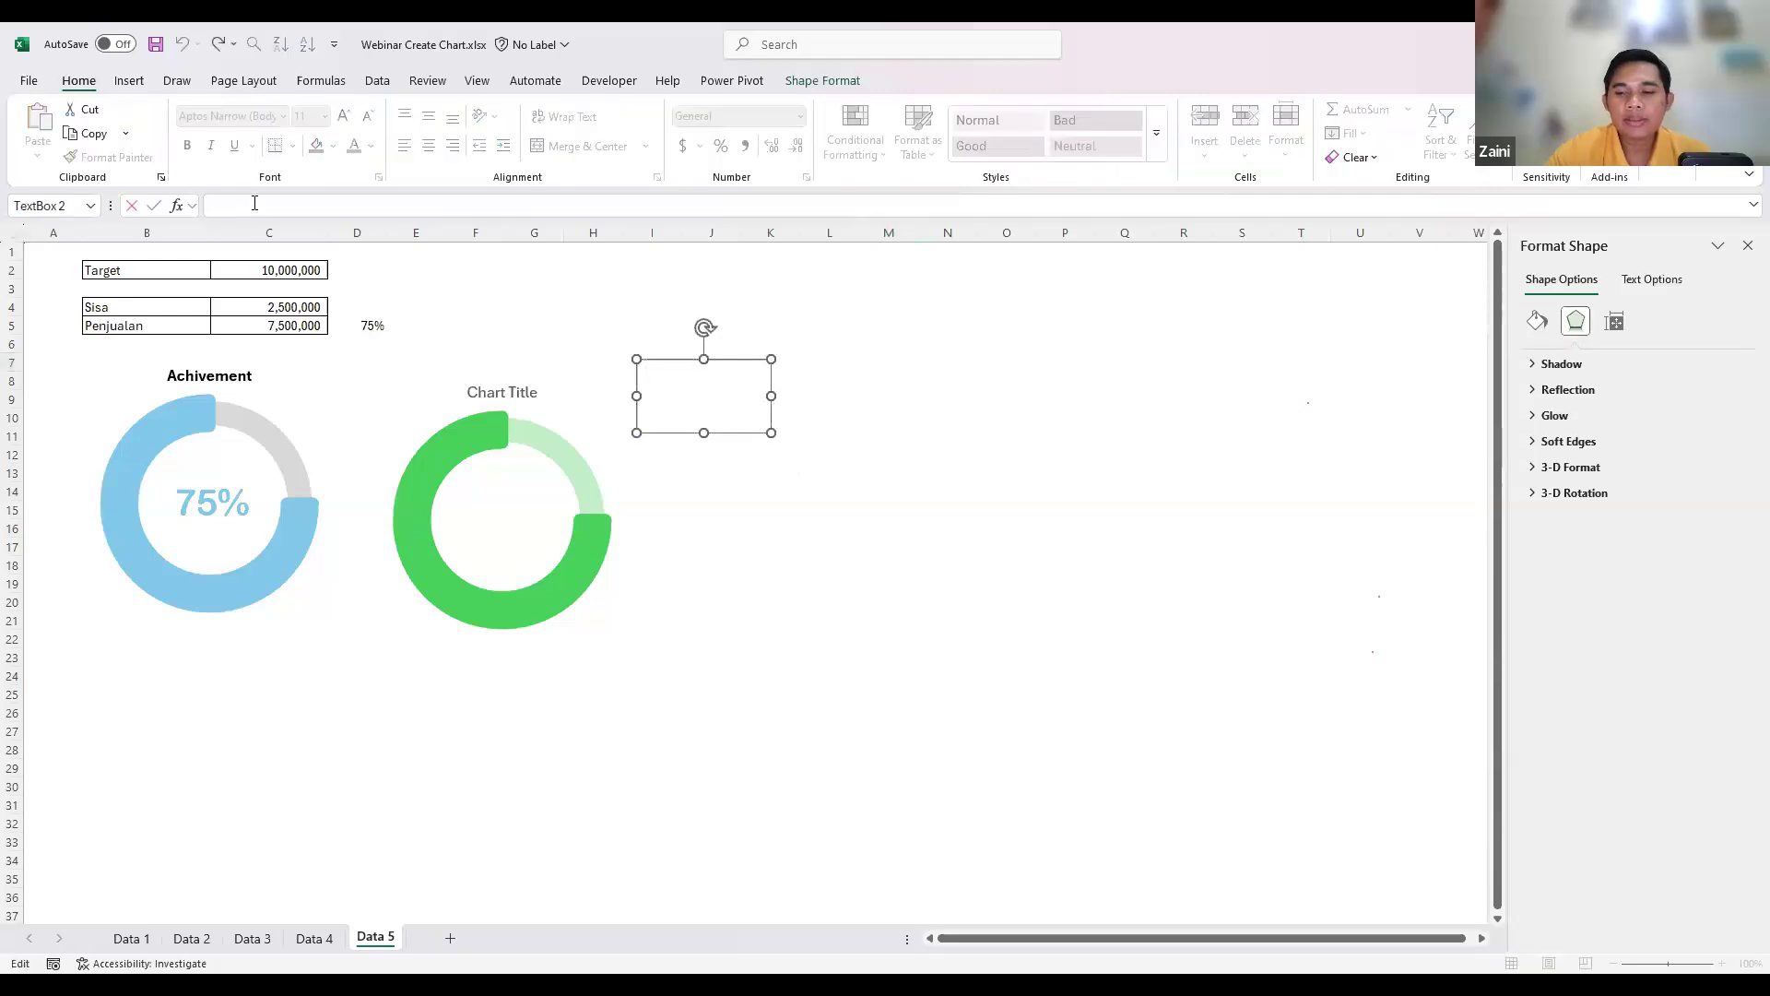
pyautogui.click(361, 325)
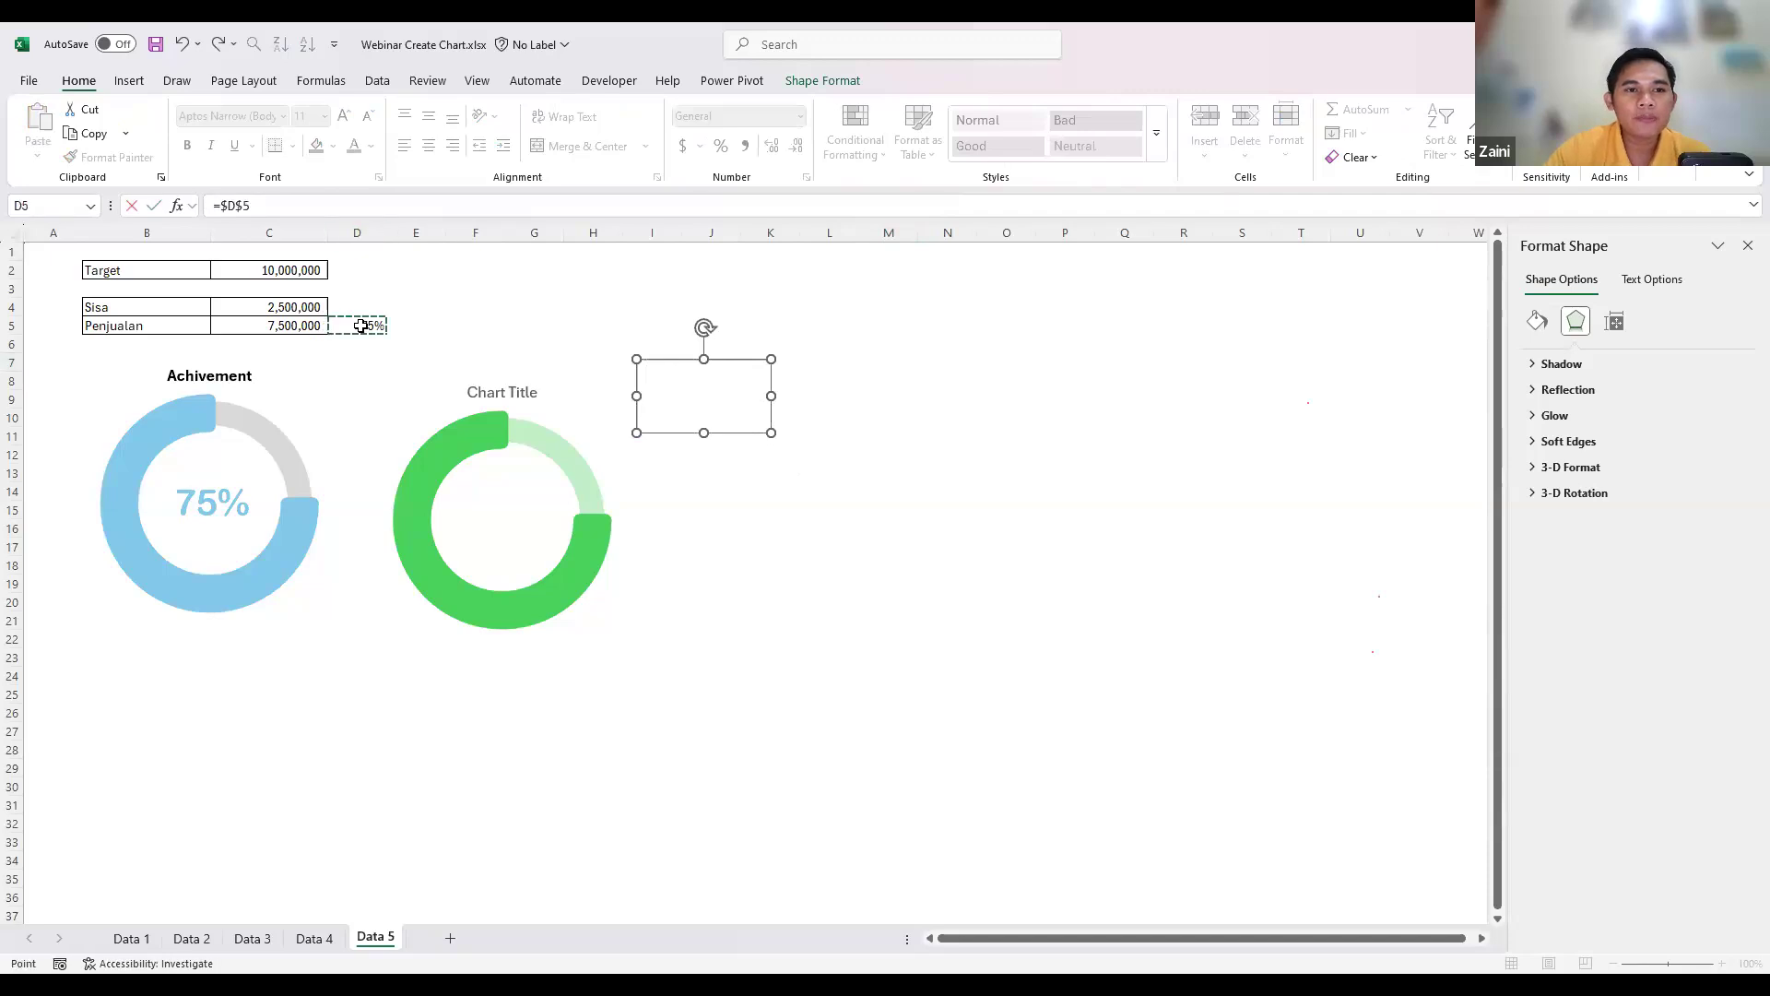
pyautogui.press('Return')
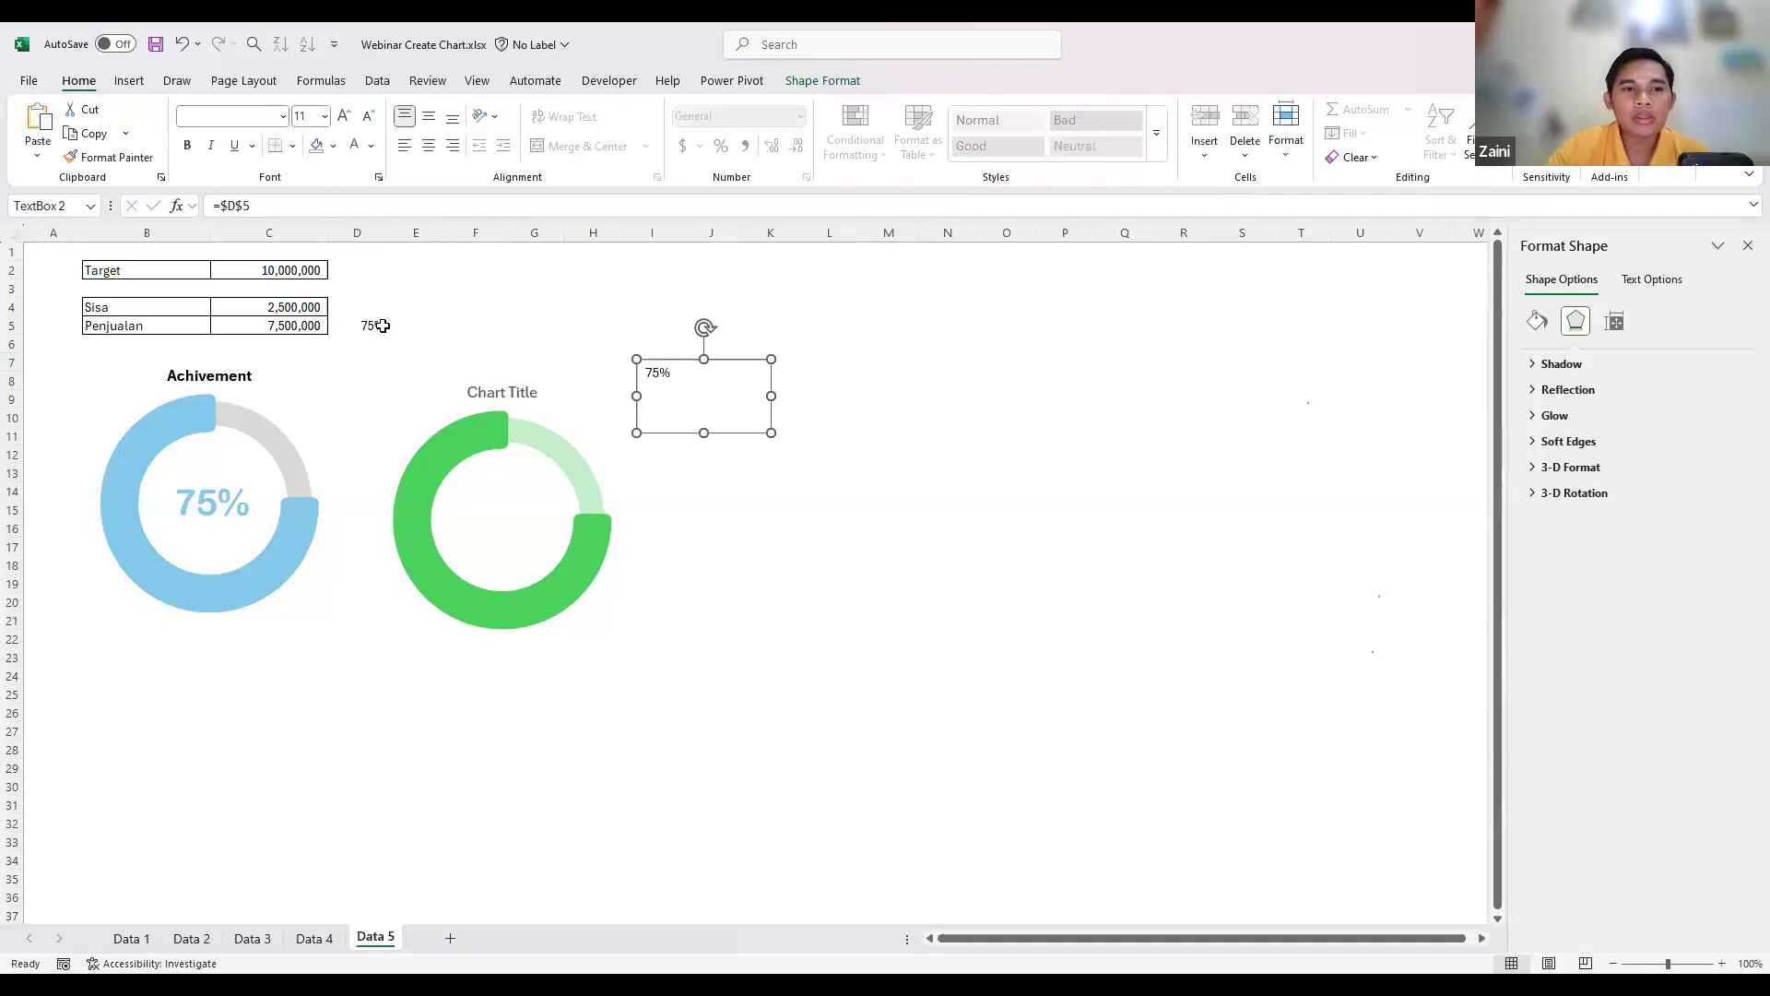
# - Inspect the percentage formula in D5 and the Sisa and Penjualan cells C4:C5 that it refers to
pyautogui.click(369, 325)
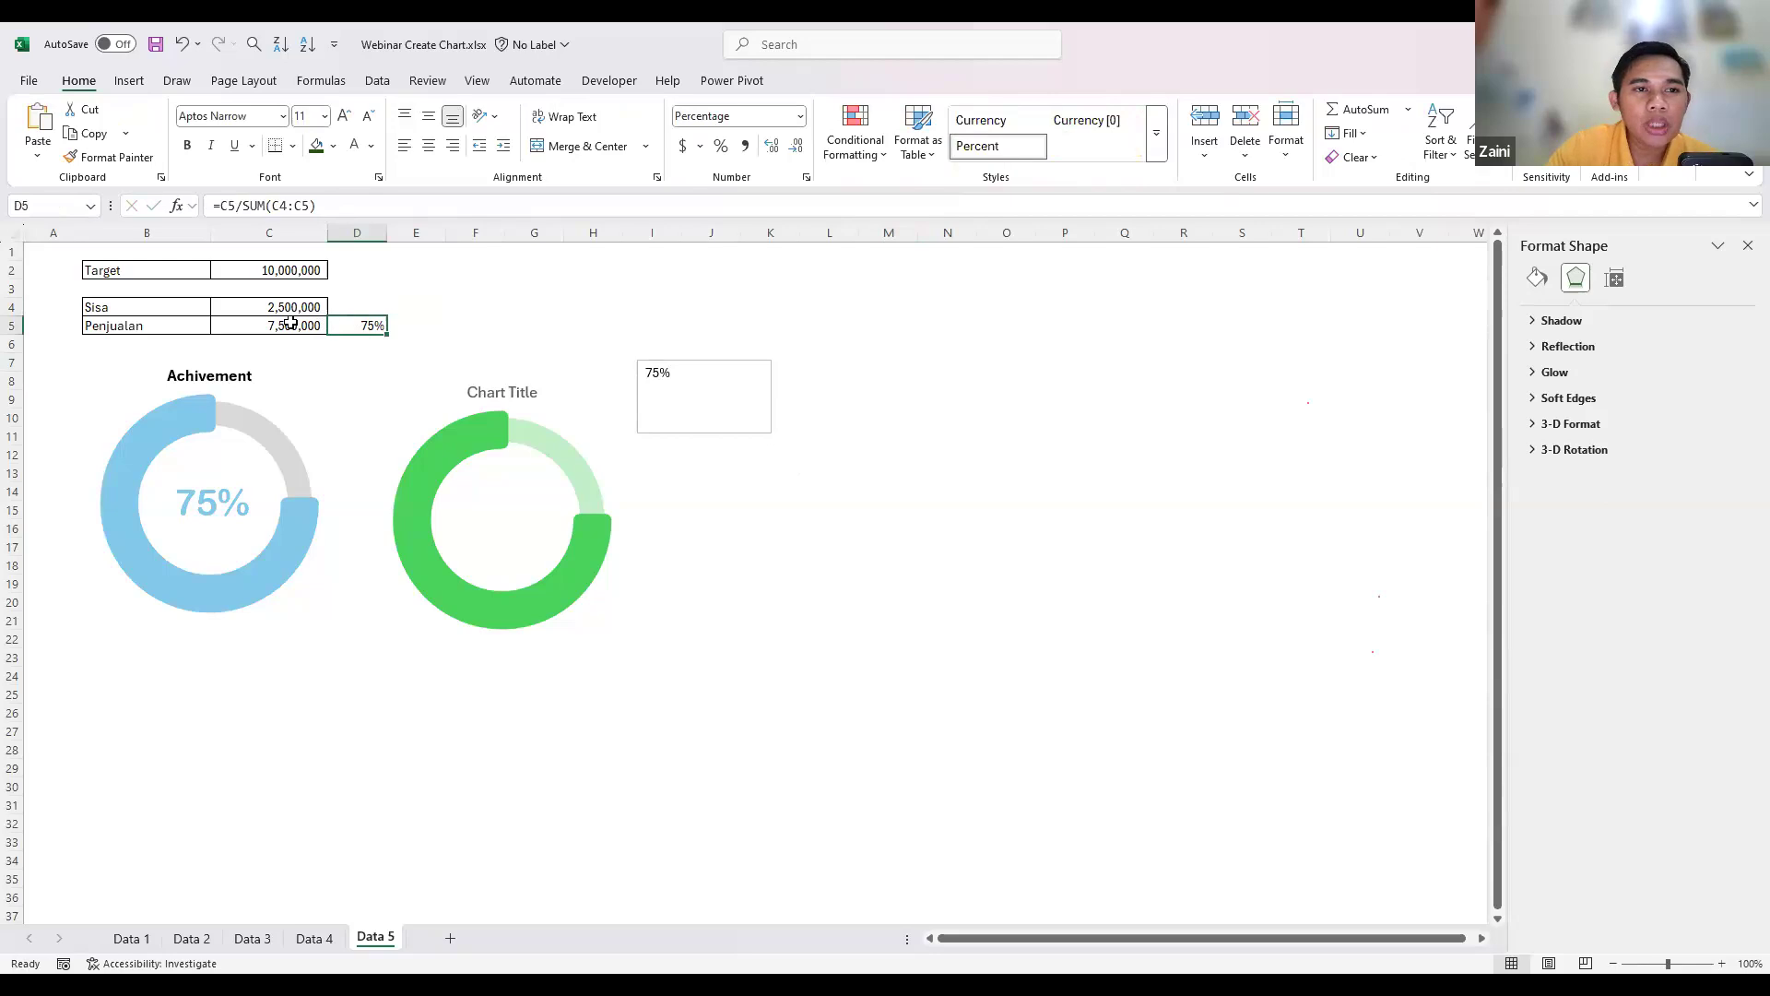
pyautogui.moveTo(285, 303); pyautogui.dragTo(292, 323)
pyautogui.click(367, 329)
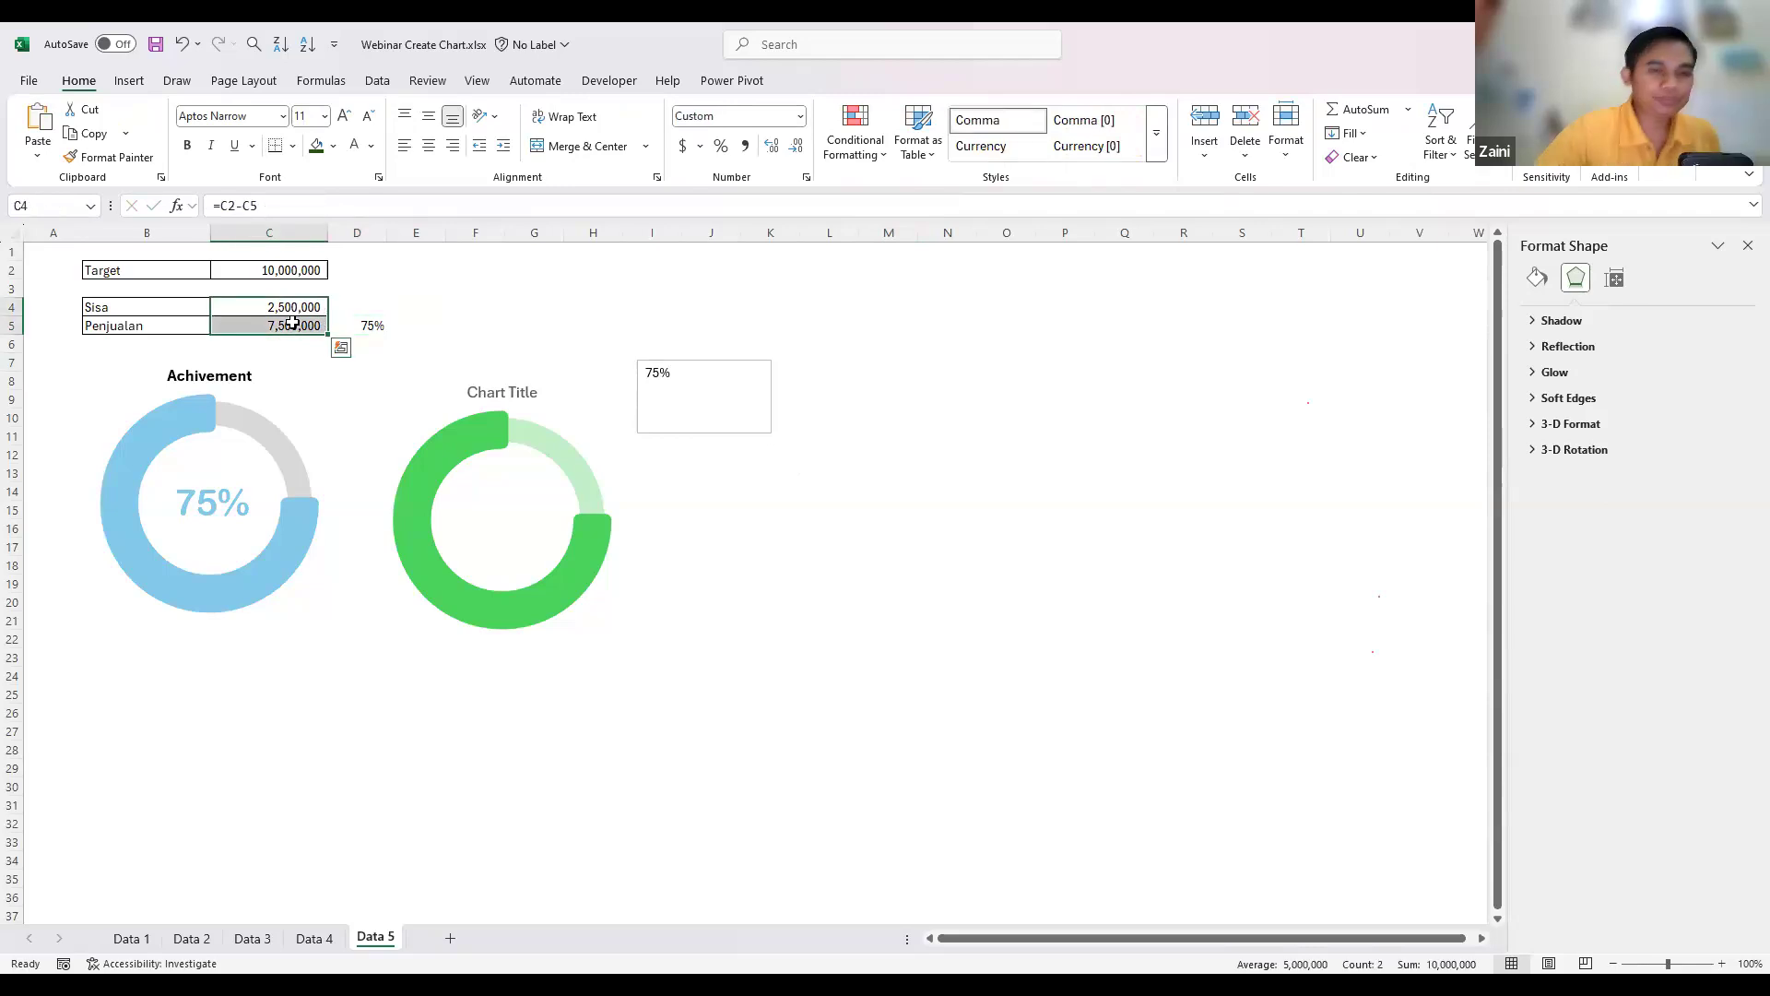
pyautogui.click(367, 327)
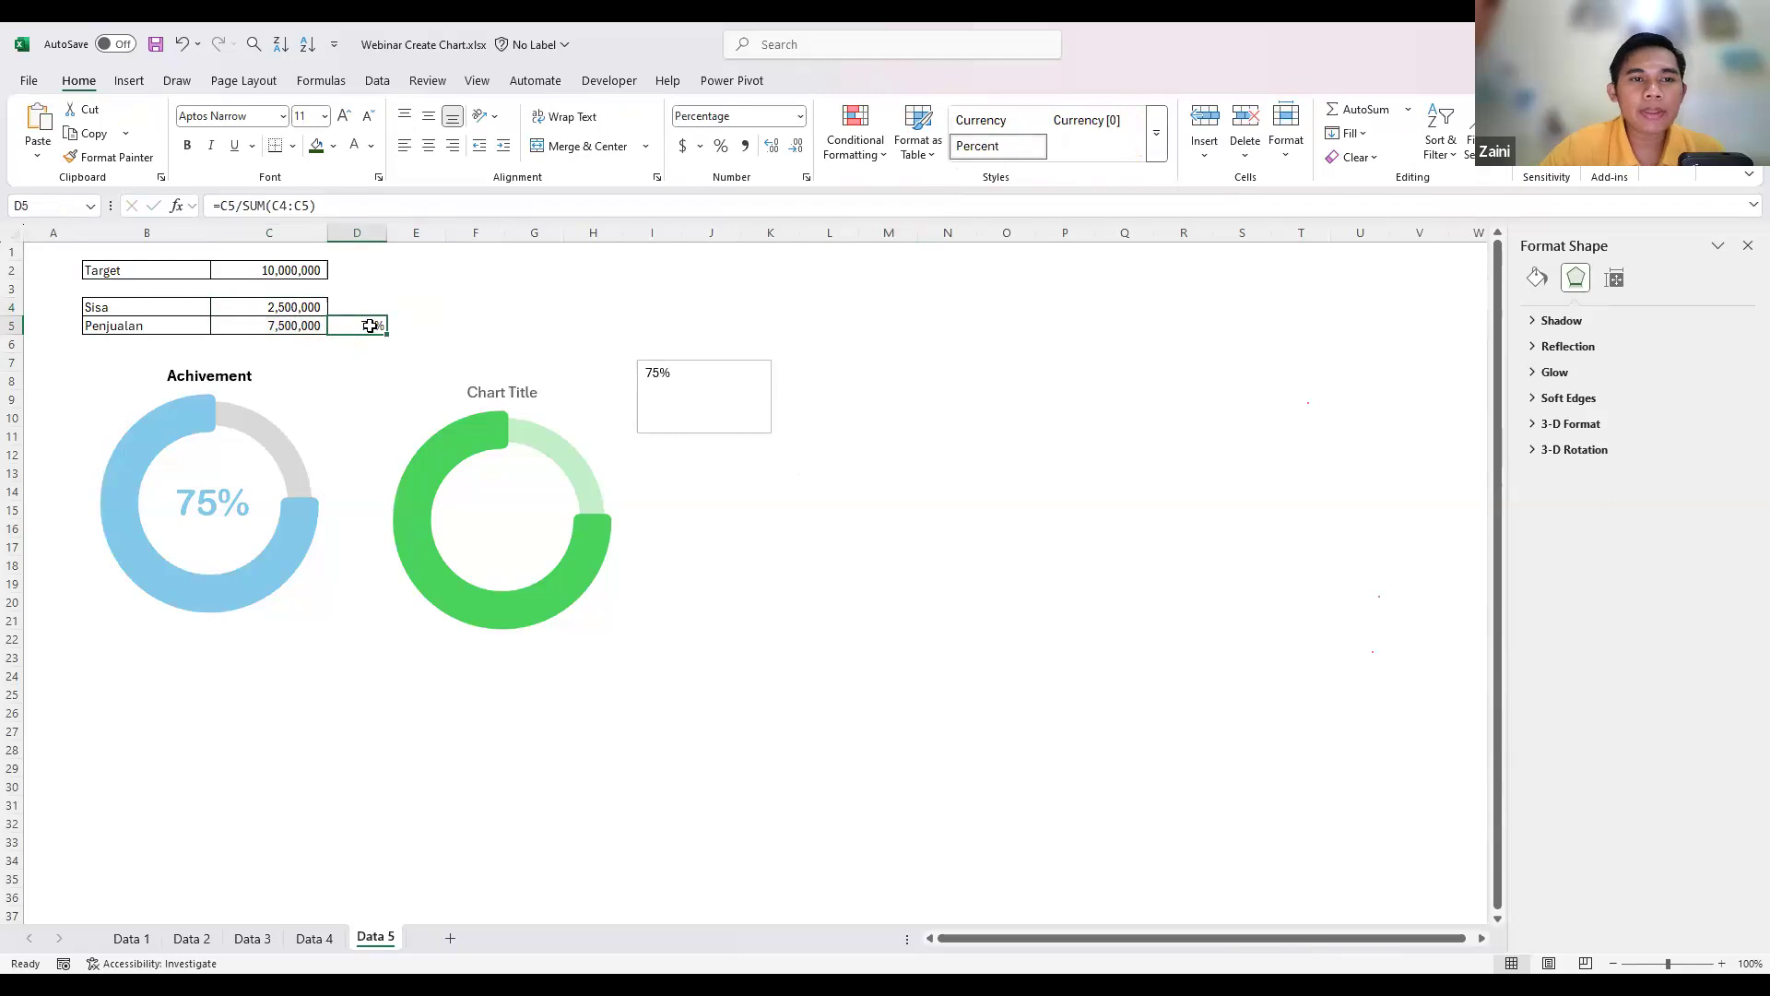
# - Set the linked percentage text box to the Arial Rounded MT Bold font at size 32
pyautogui.click(738, 385)
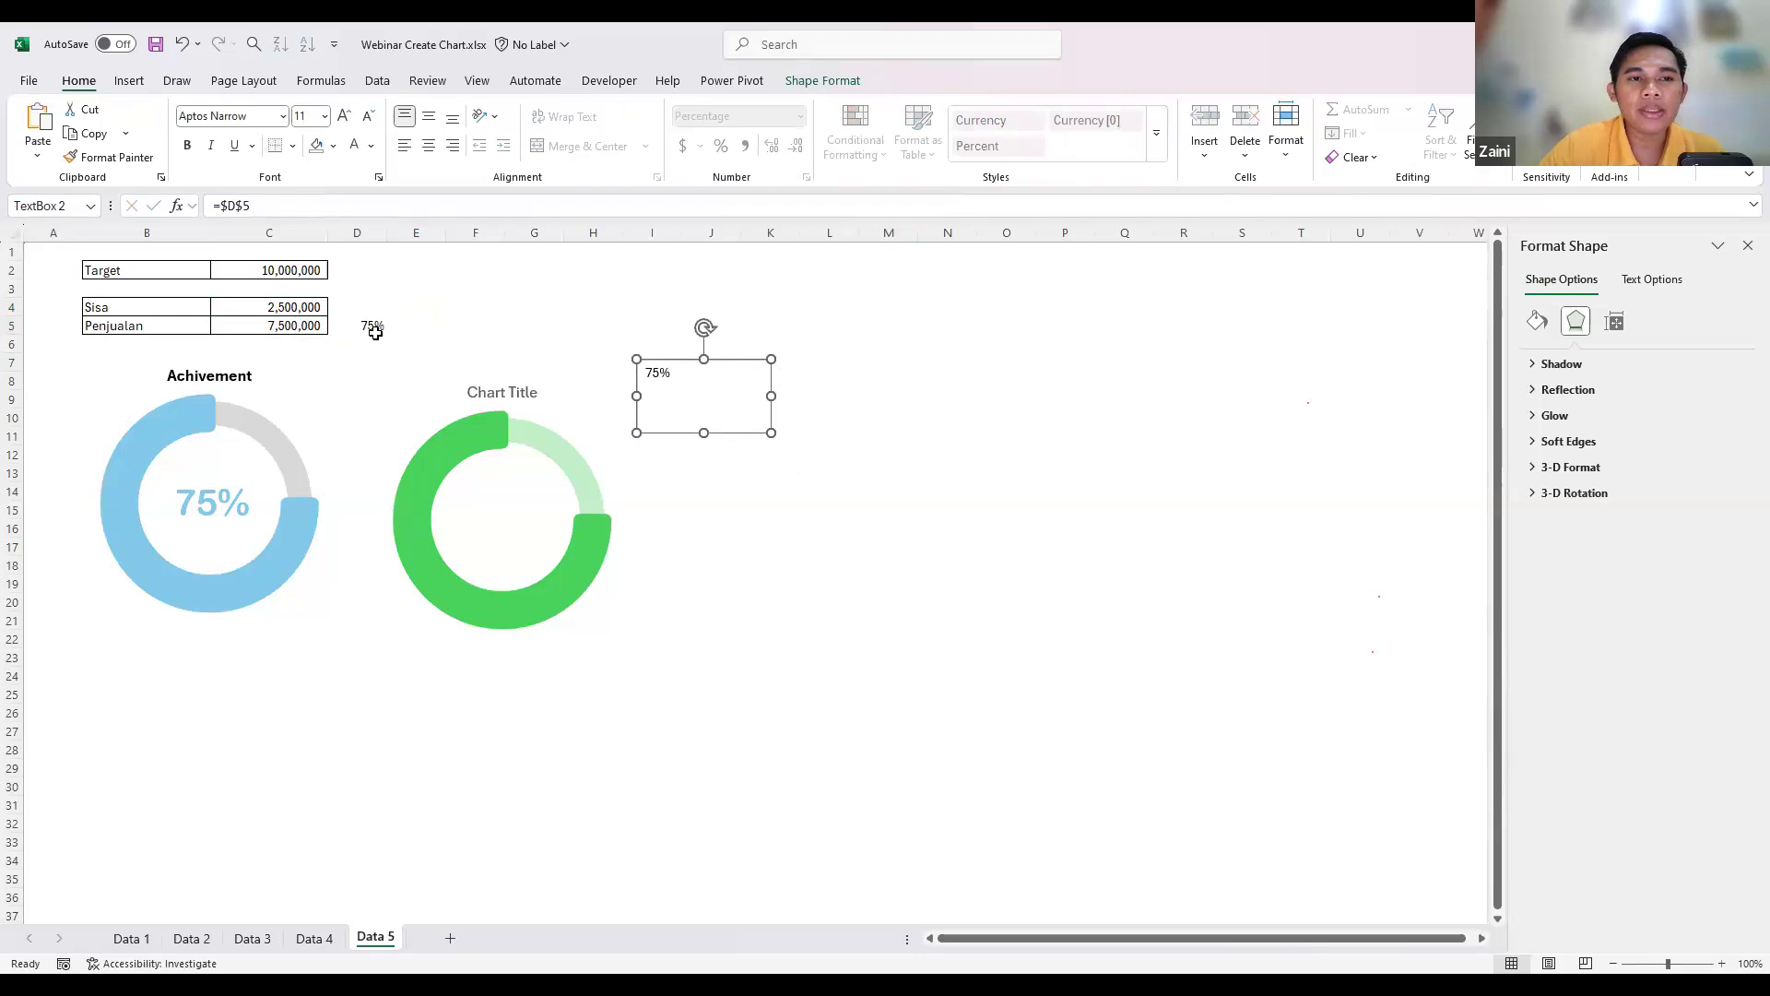
pyautogui.click(266, 117)
pyautogui.write('Arial')
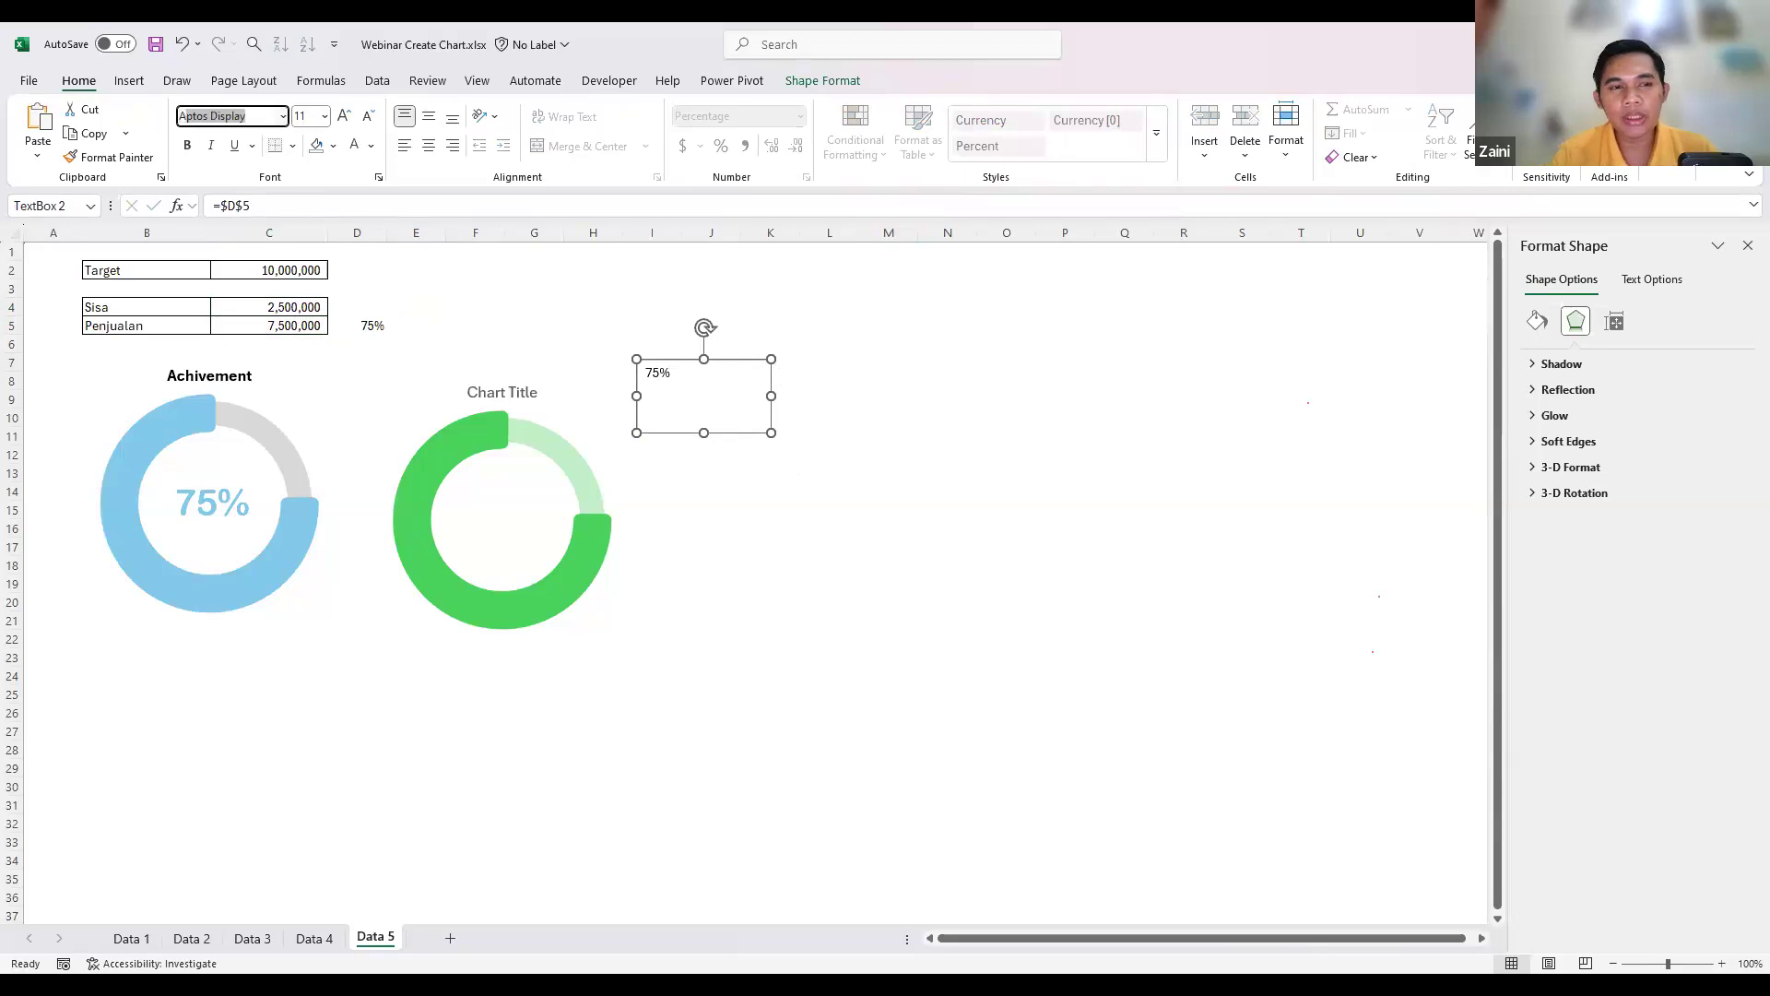
pyautogui.press('Return')
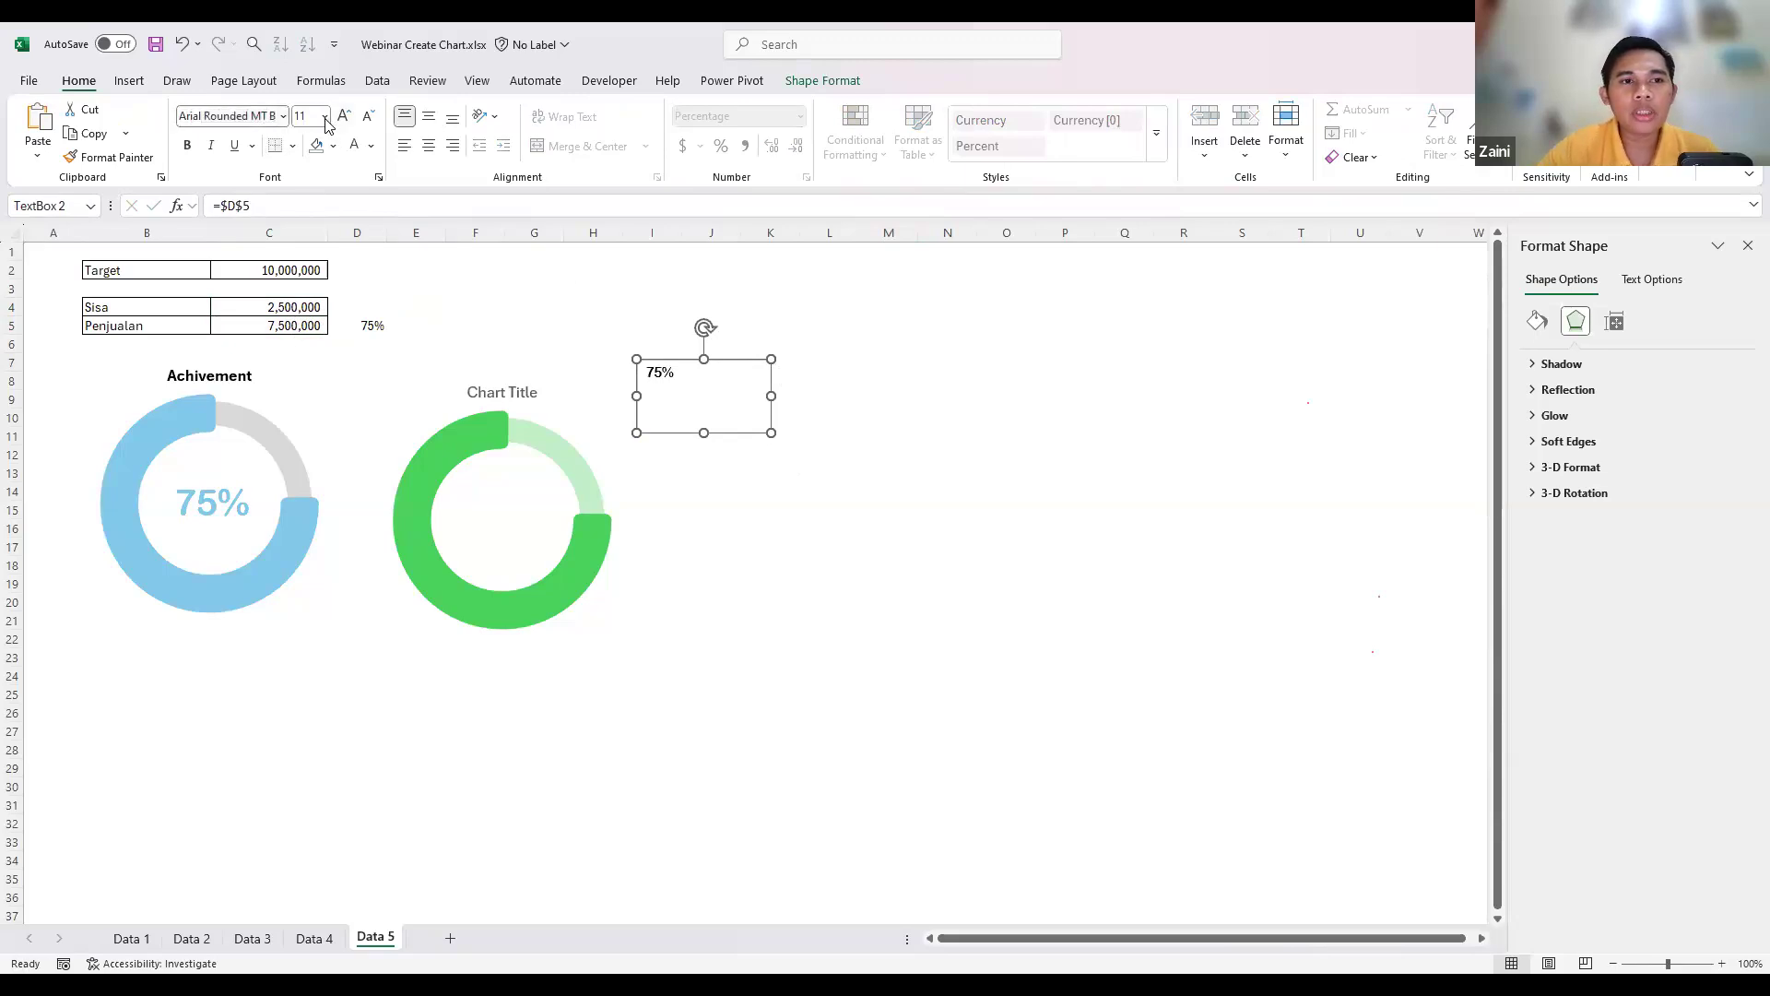
pyautogui.click(325, 117)
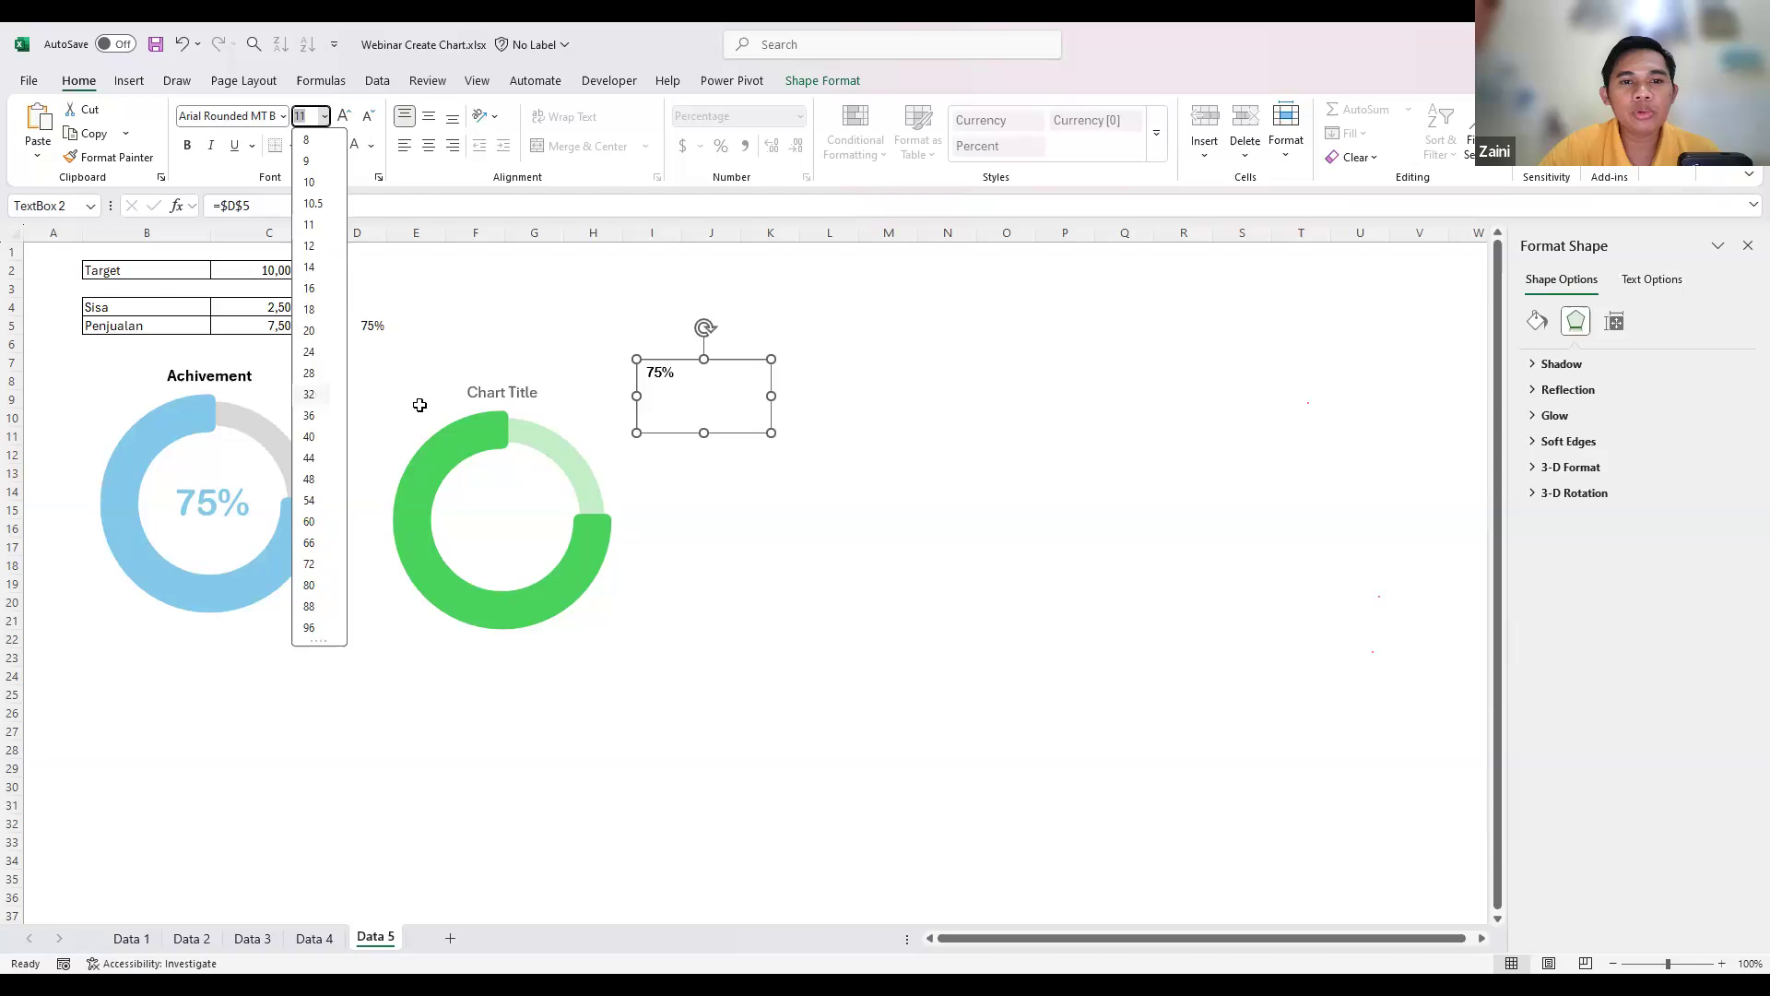
pyautogui.click(310, 394)
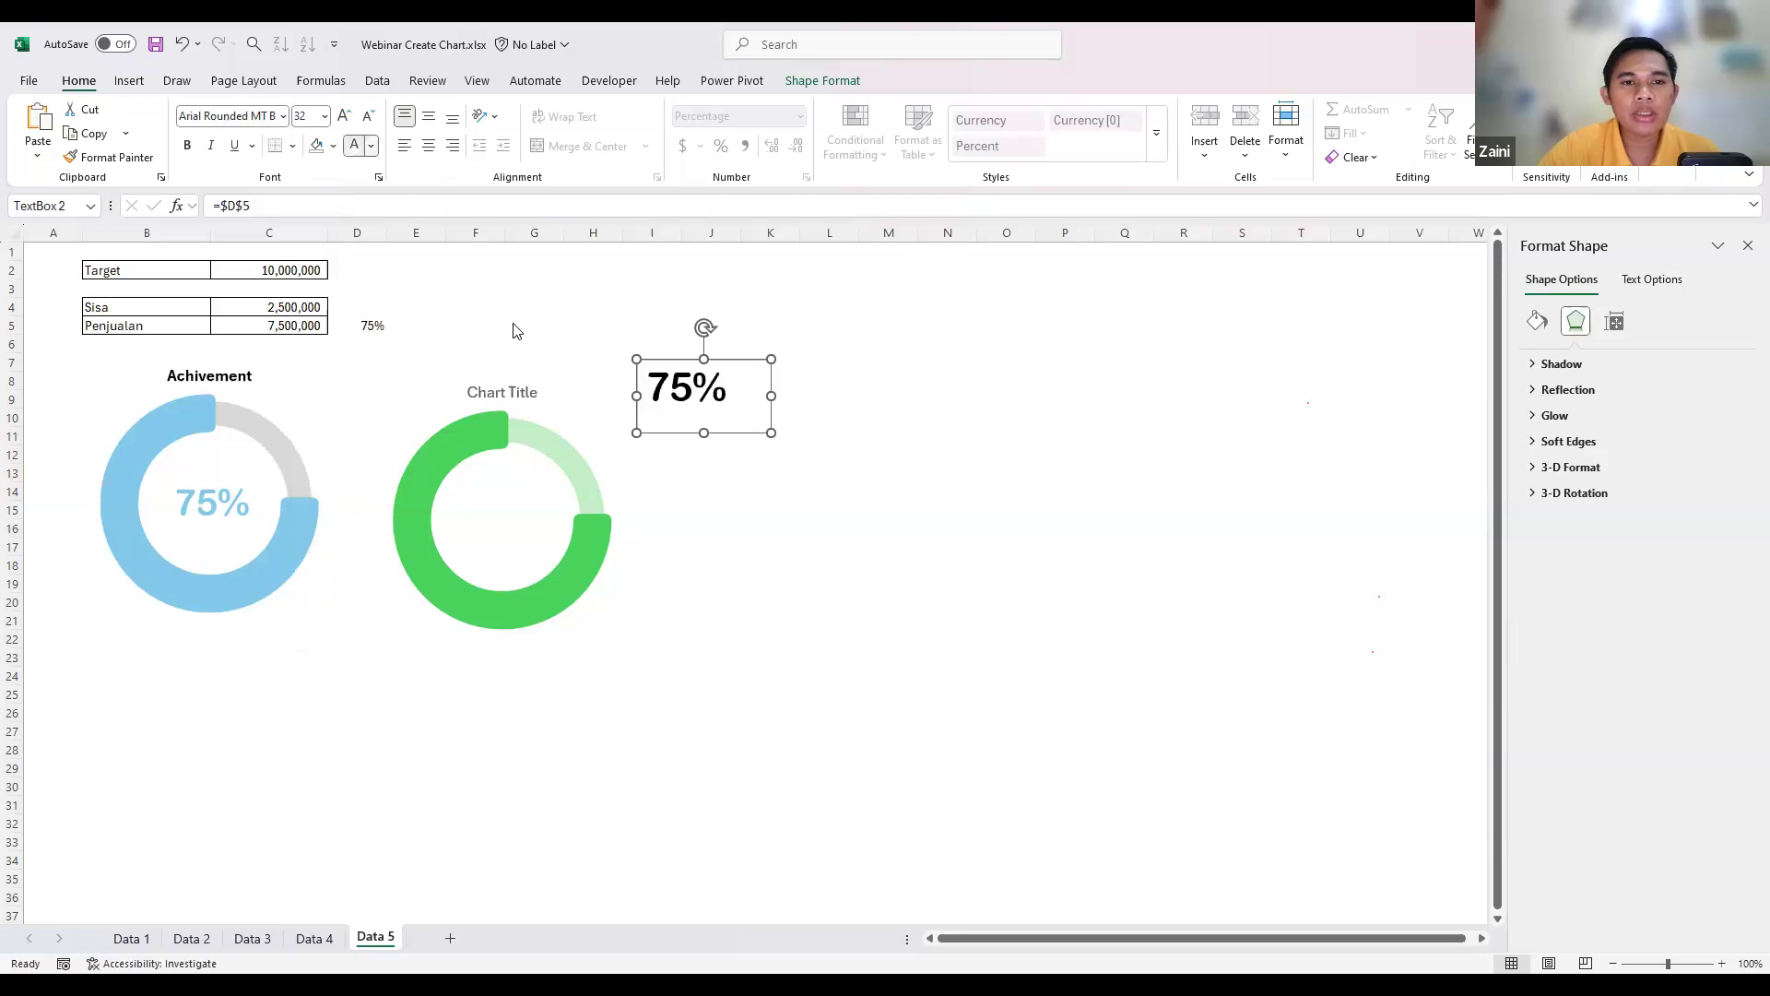
# - Color the percentage text the same green as the Penjualan slice and center it horizontally and vertically in its box
pyautogui.click(370, 146)
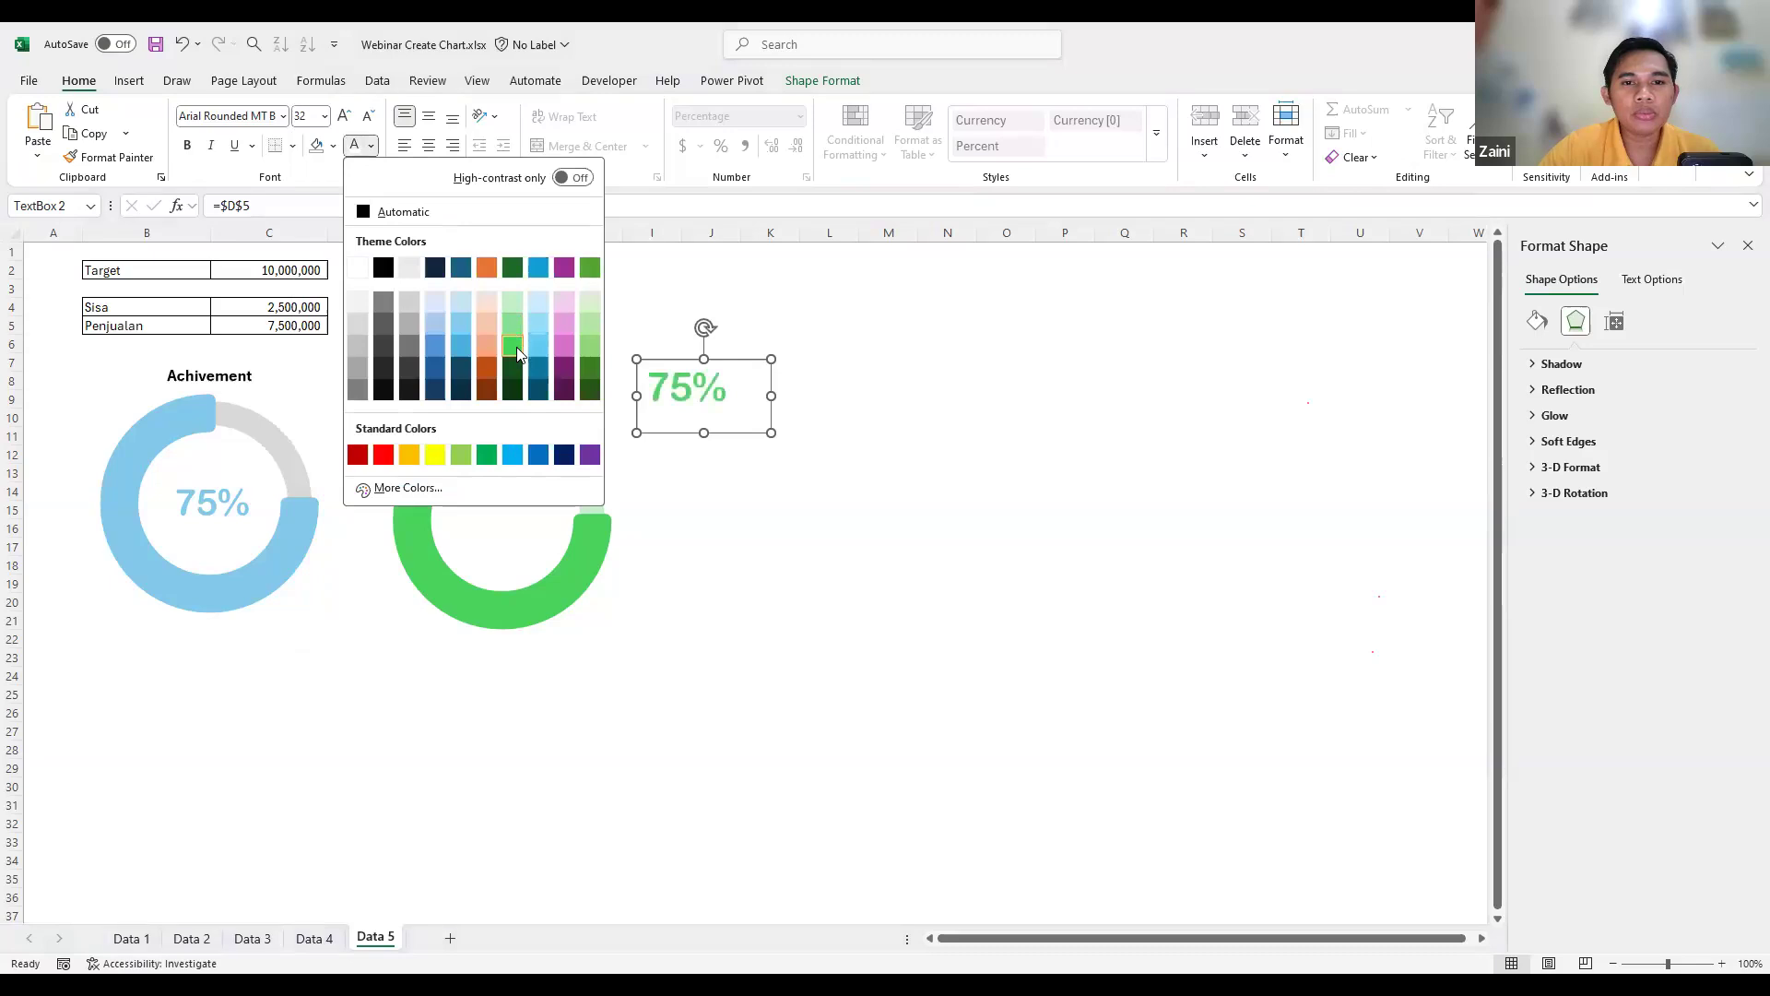
pyautogui.click(428, 145)
pyautogui.click(429, 146)
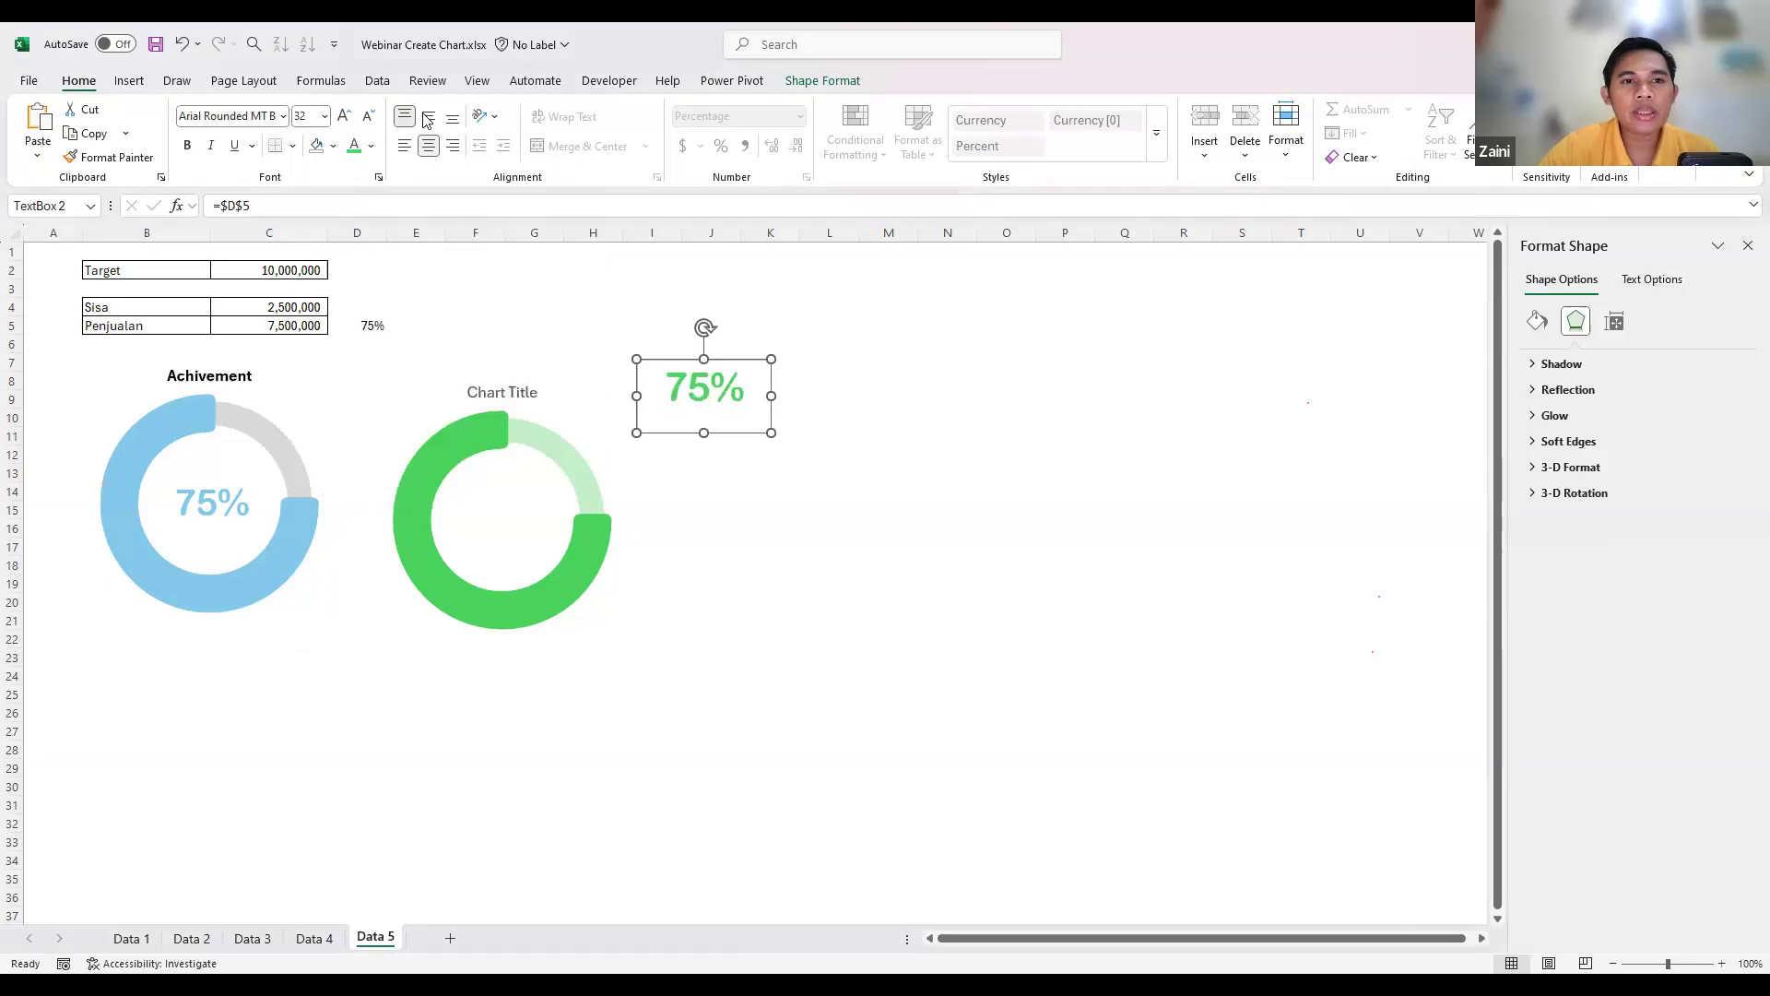
pyautogui.click(429, 117)
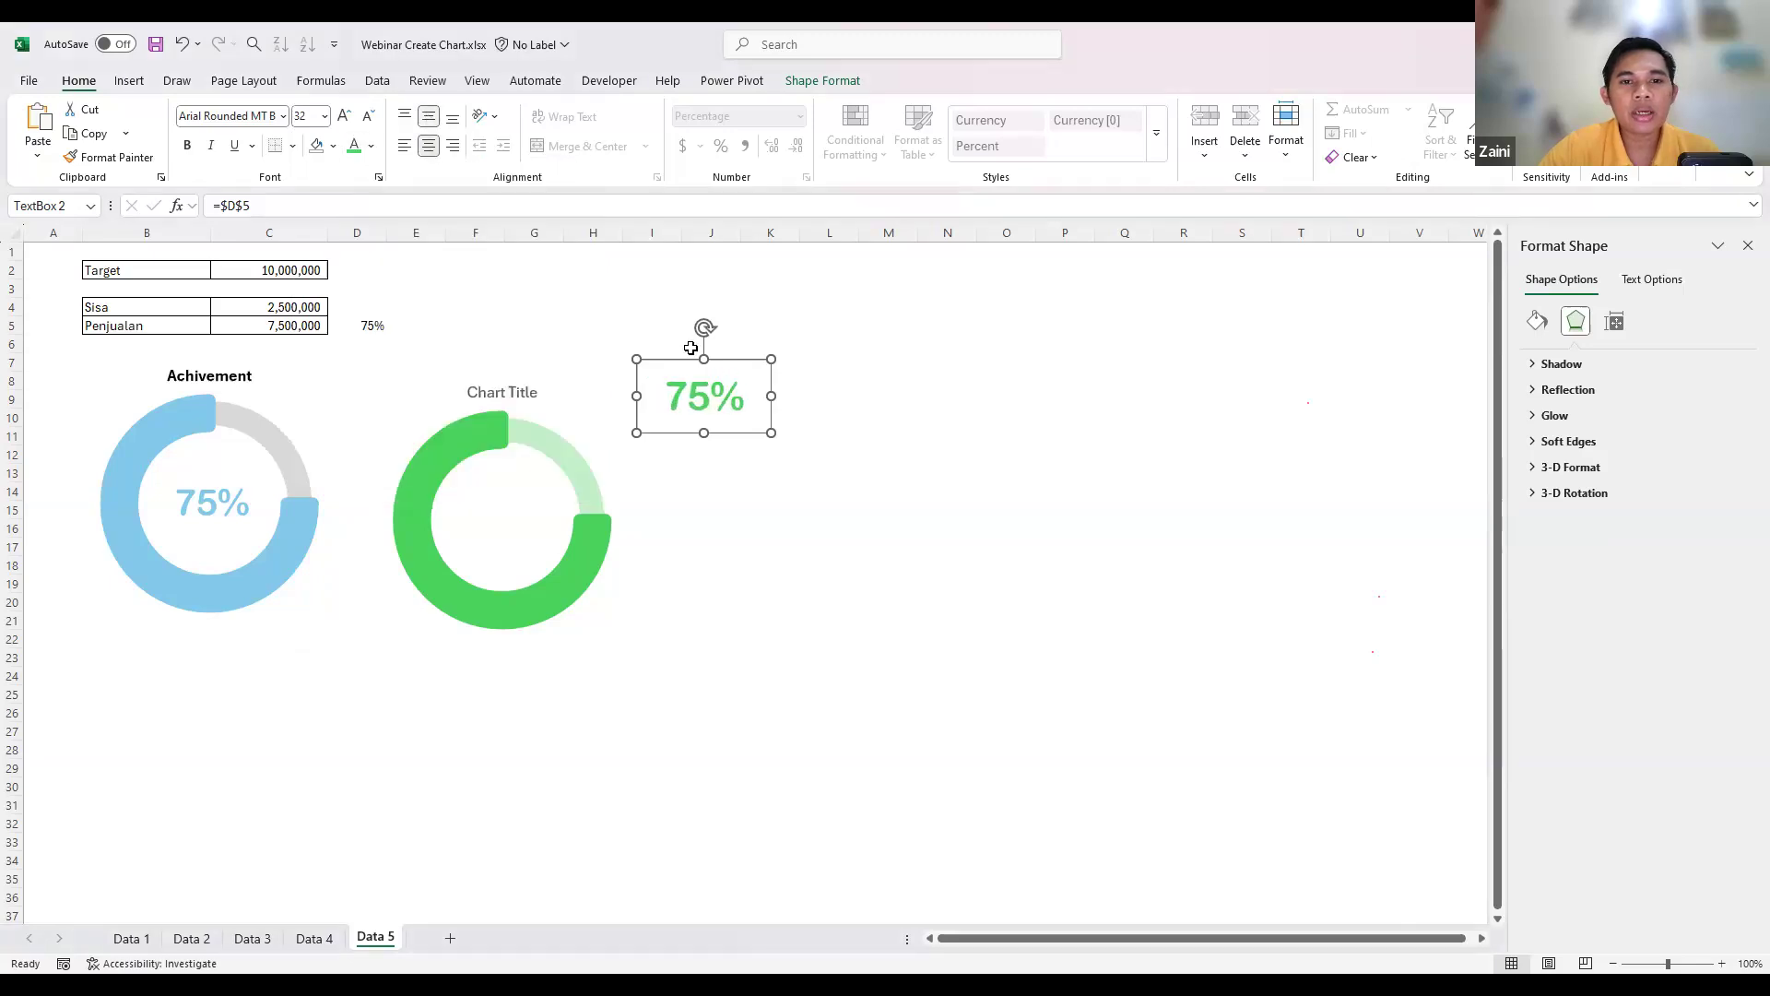
# - Remove the percentage text box's fill and outline and move it into the center of the green doughnut
pyautogui.click(826, 83)
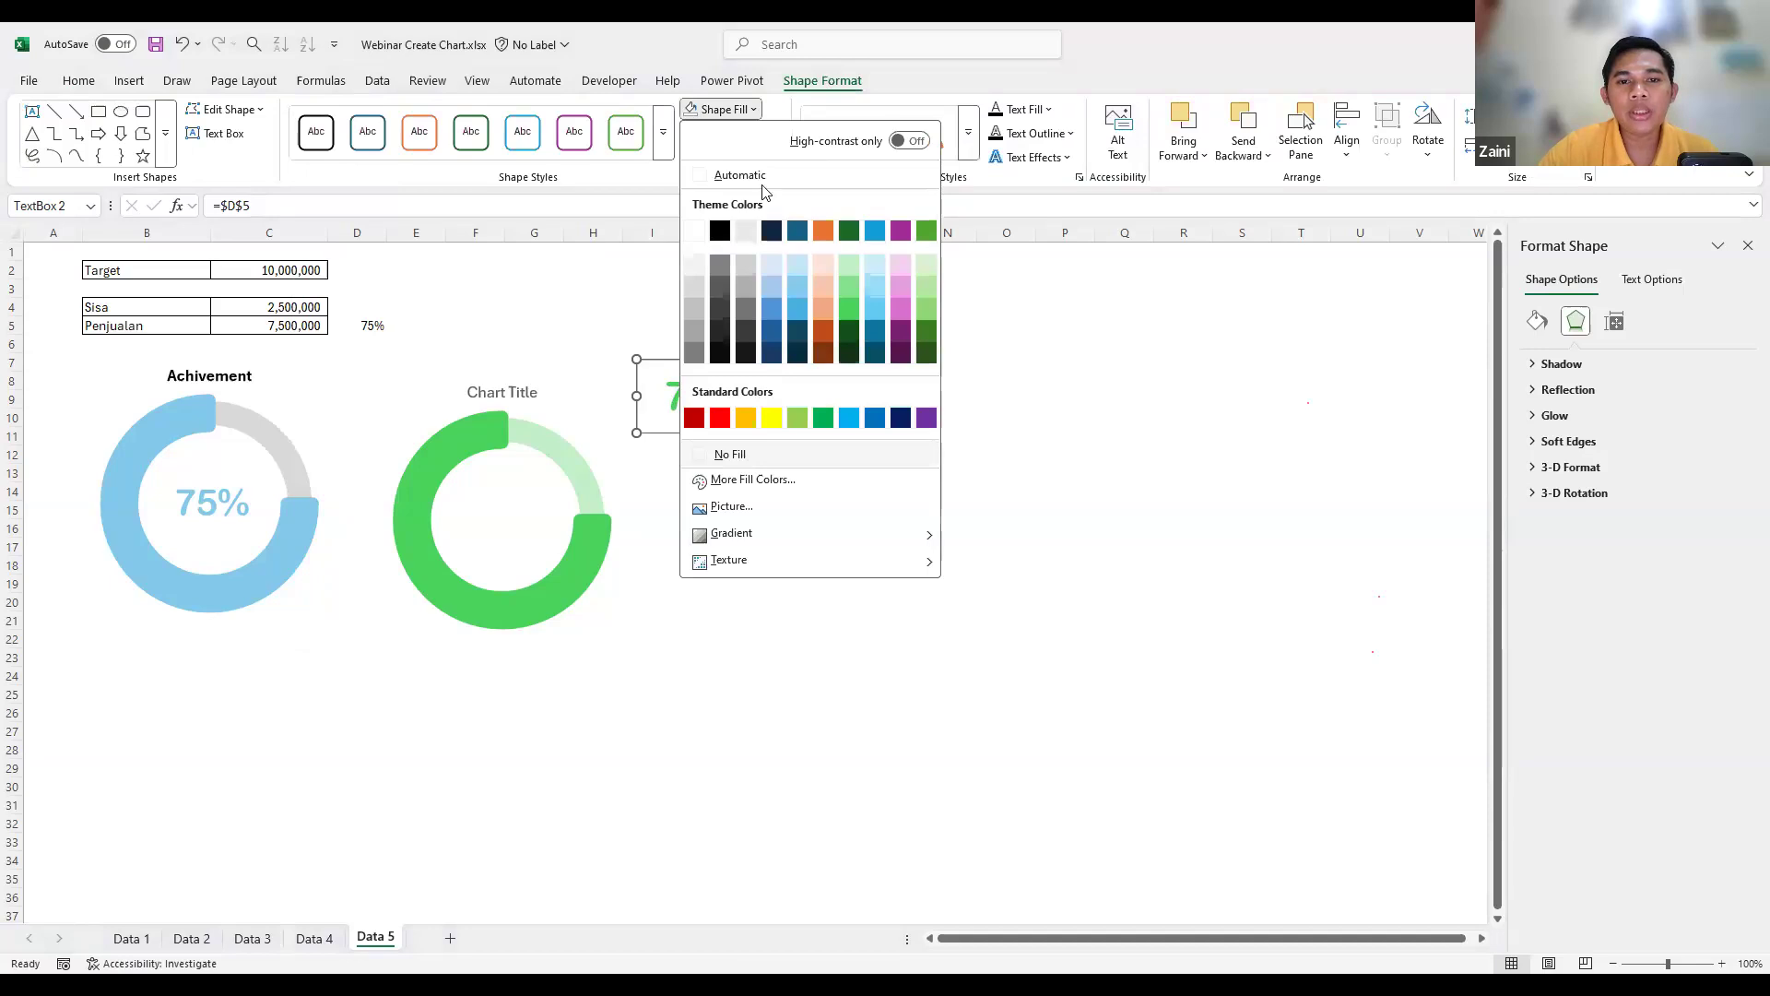
pyautogui.click(779, 473)
pyautogui.moveTo(752, 435); pyautogui.dragTo(552, 552)
# - Replace the green doughnut chart's placeholder title with Achievement
pyautogui.click(528, 393)
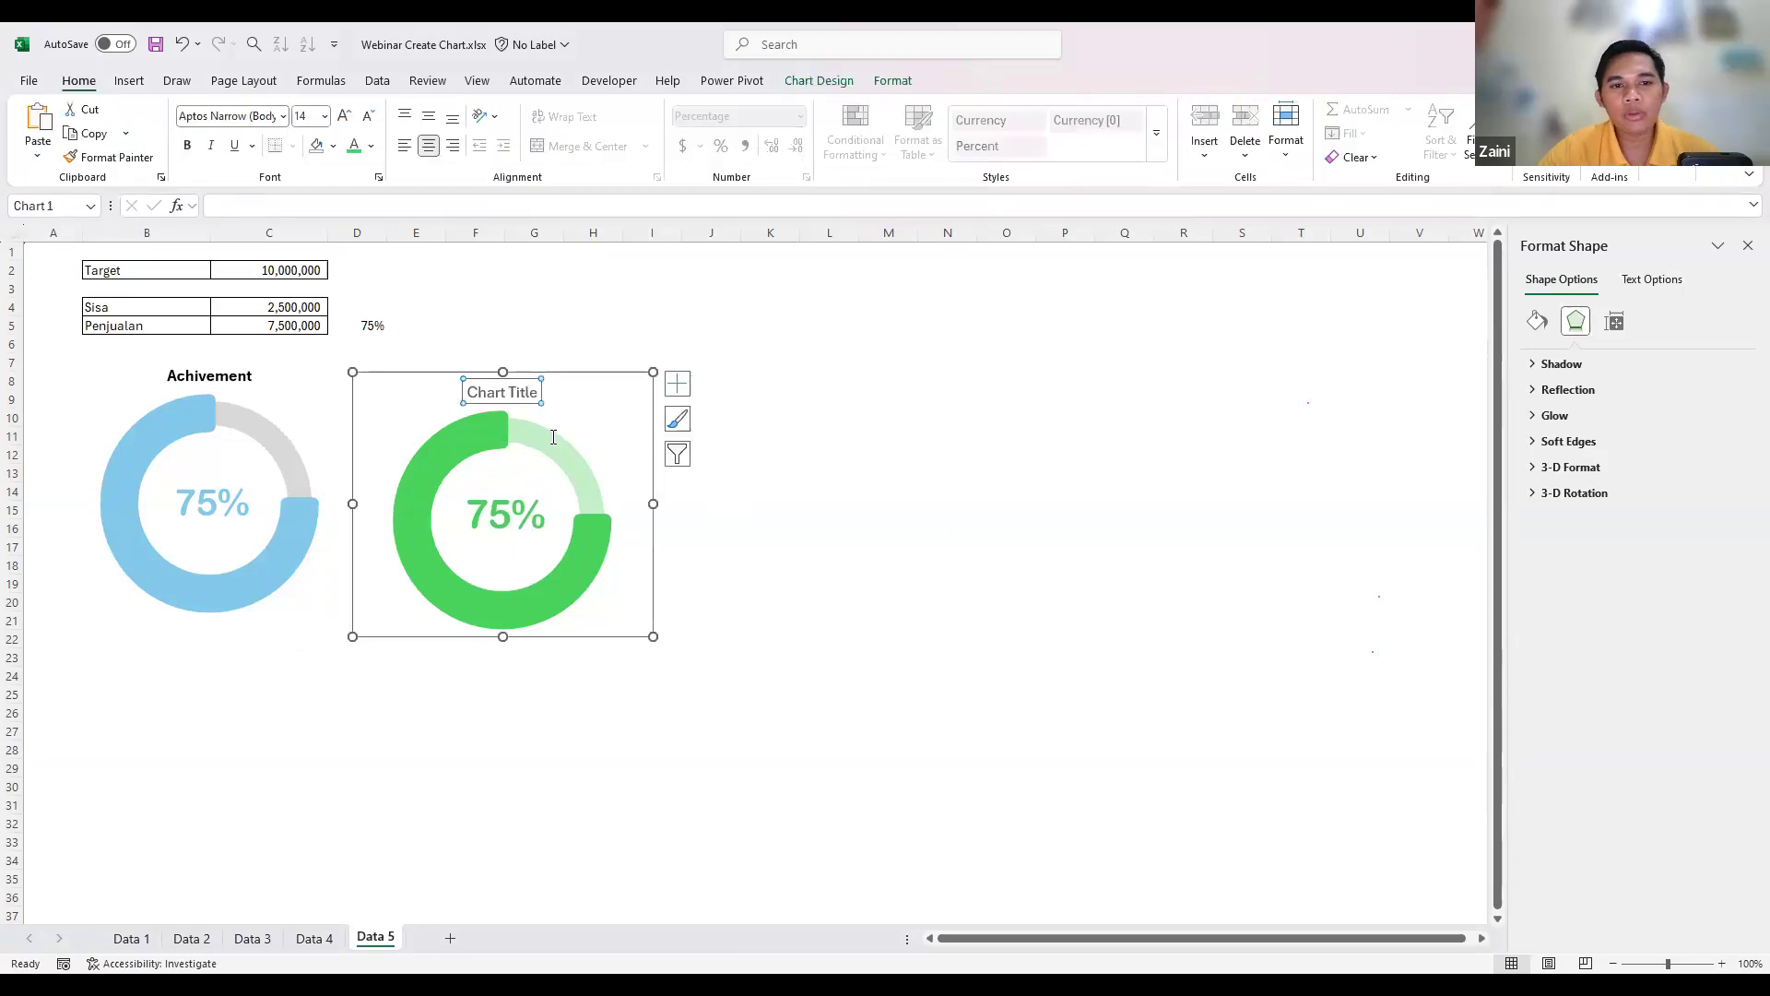
pyautogui.press('BackSpace')
pyautogui.press('BackSpace')
pyautogui.press('BackSpace')
pyautogui.press('BackSpace')
pyautogui.press('BackSpace')
pyautogui.press('BackSpace')
pyautogui.press('BackSpace')
pyautogui.press('BackSpace')
pyautogui.press('BackSpace')
pyautogui.press('BackSpace')
pyautogui.press('BackSpace')
pyautogui.write('Achievement')
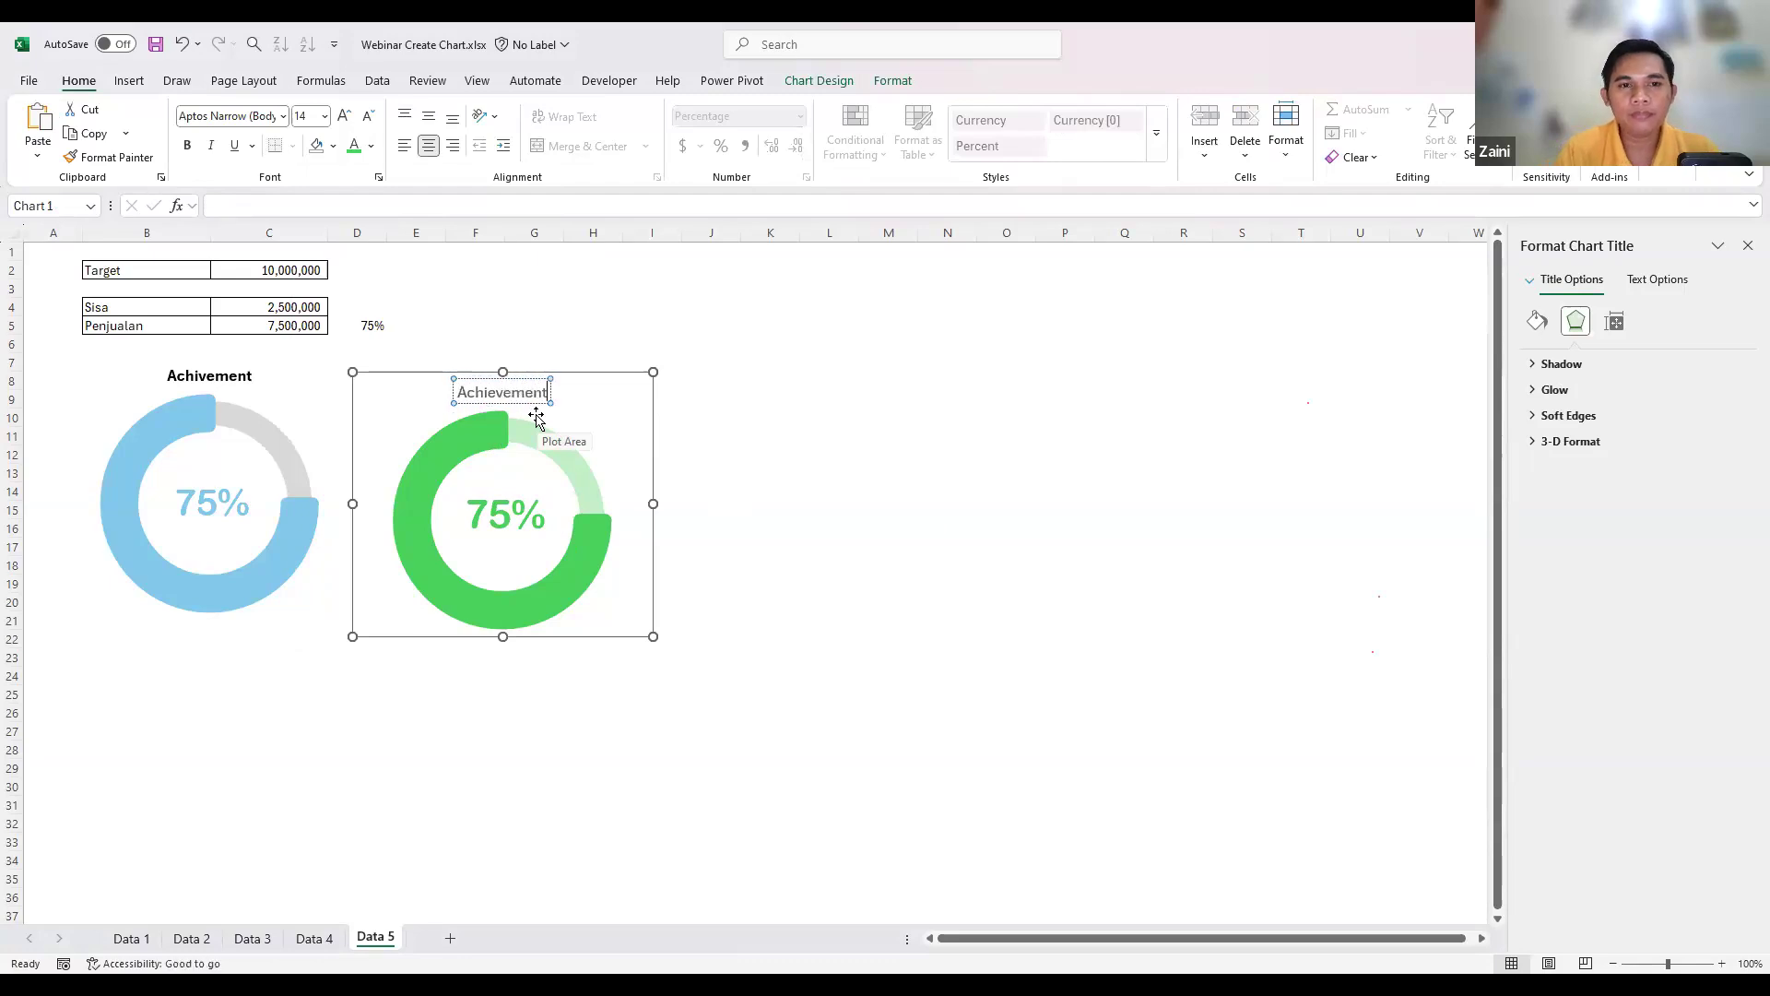
pyautogui.click(768, 439)
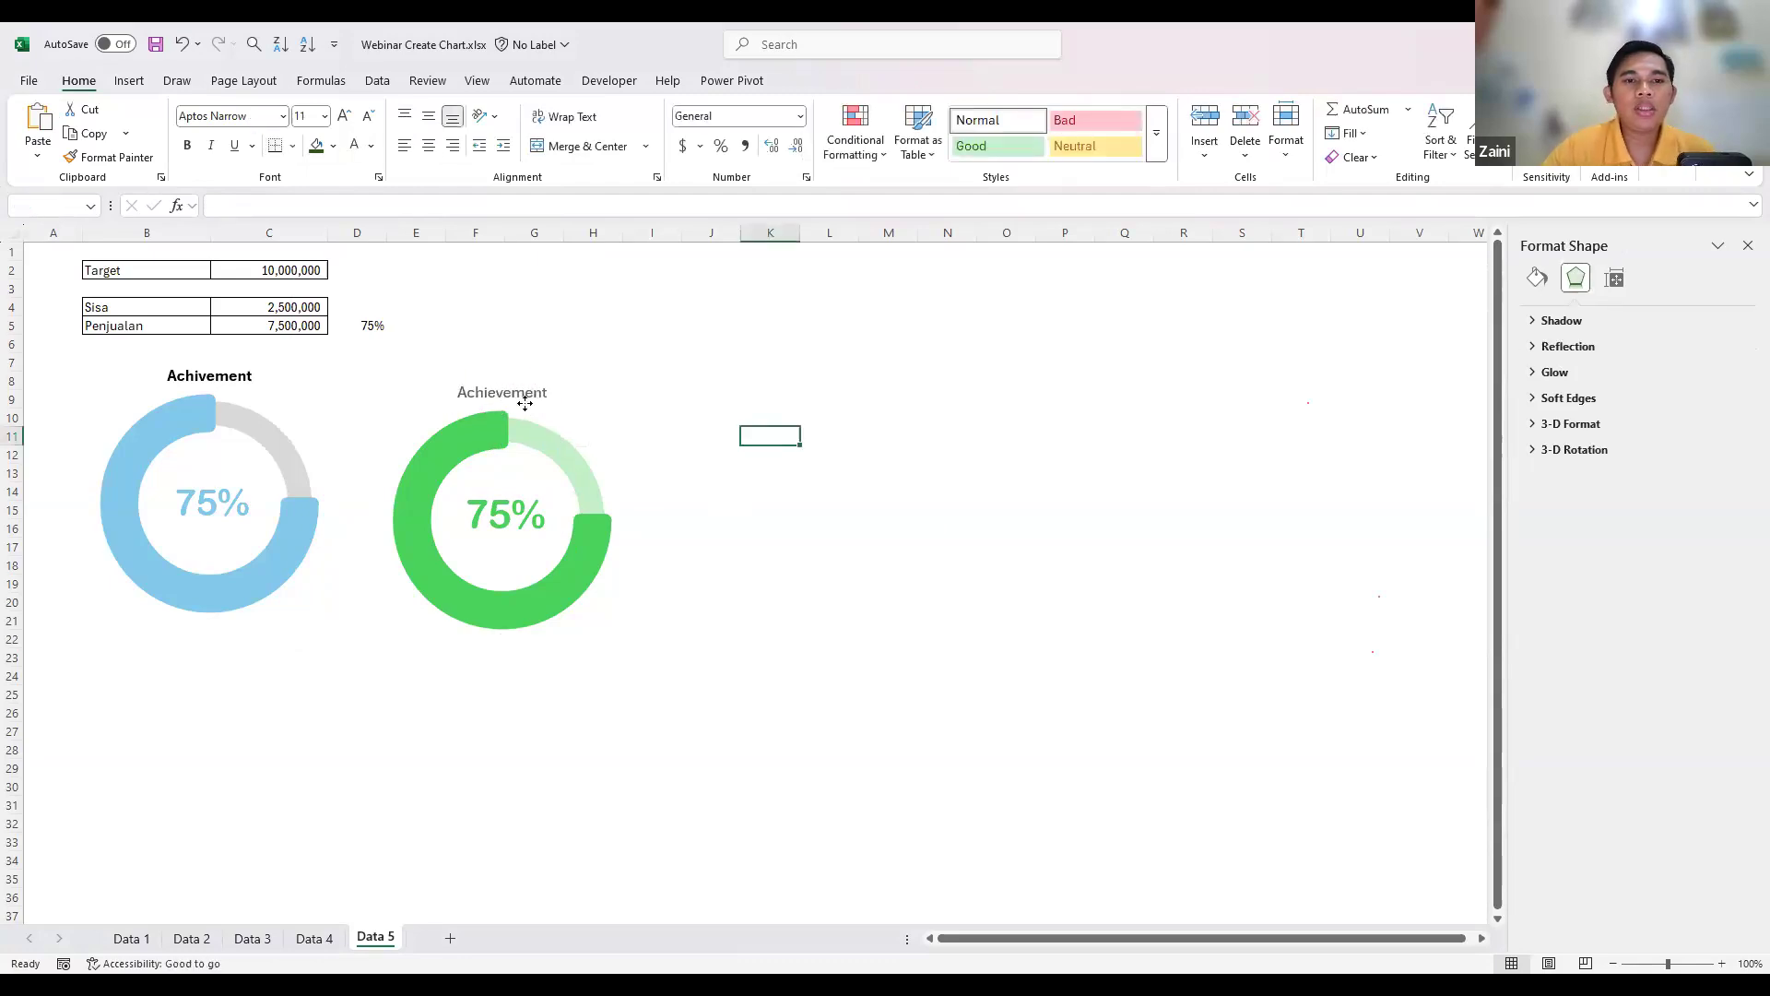
# - Darken the text color of the Achievement title and nudge the green doughnut chart slightly
pyautogui.click(502, 396)
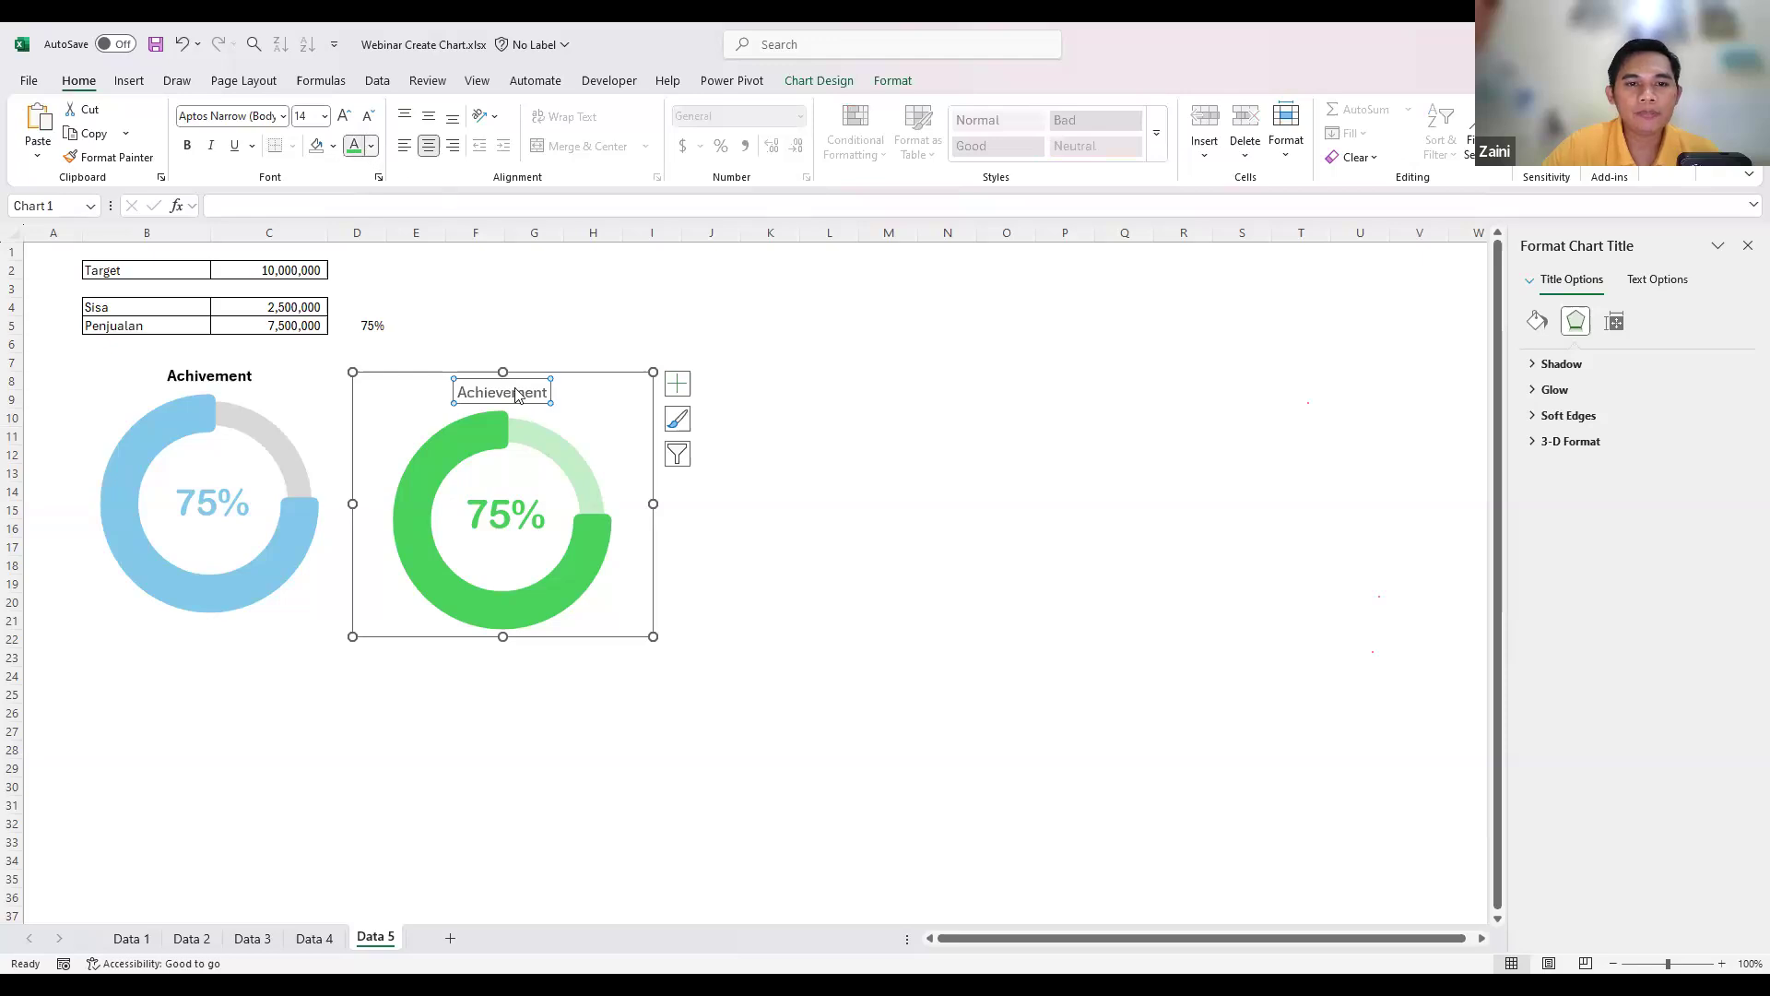
pyautogui.click(770, 470)
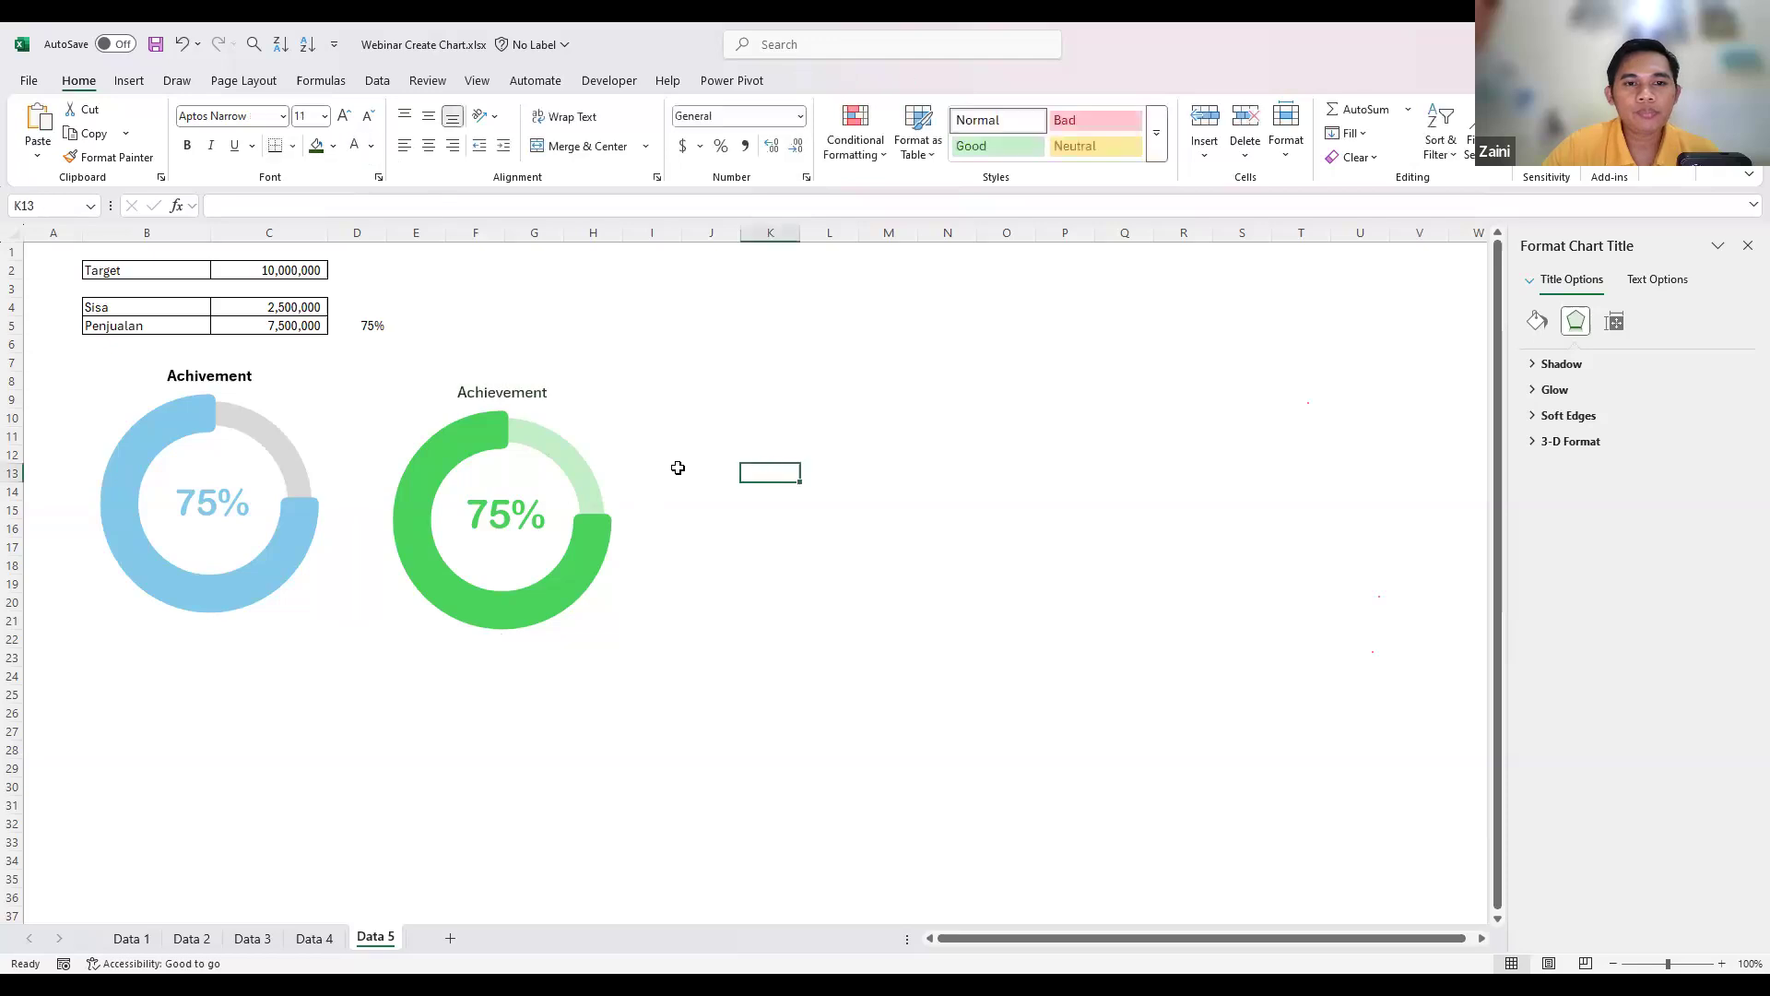
pyautogui.click(584, 397)
pyautogui.moveTo(583, 371)
pyautogui.mouseDown()
pyautogui.moveTo(573, 354)
pyautogui.moveTo(588, 375)
pyautogui.mouseUp()
pyautogui.click(866, 506)
# - Set the Penjualan amount in C5 to 4,000,000 to test that the chart and percentage update
pyautogui.click(309, 330)
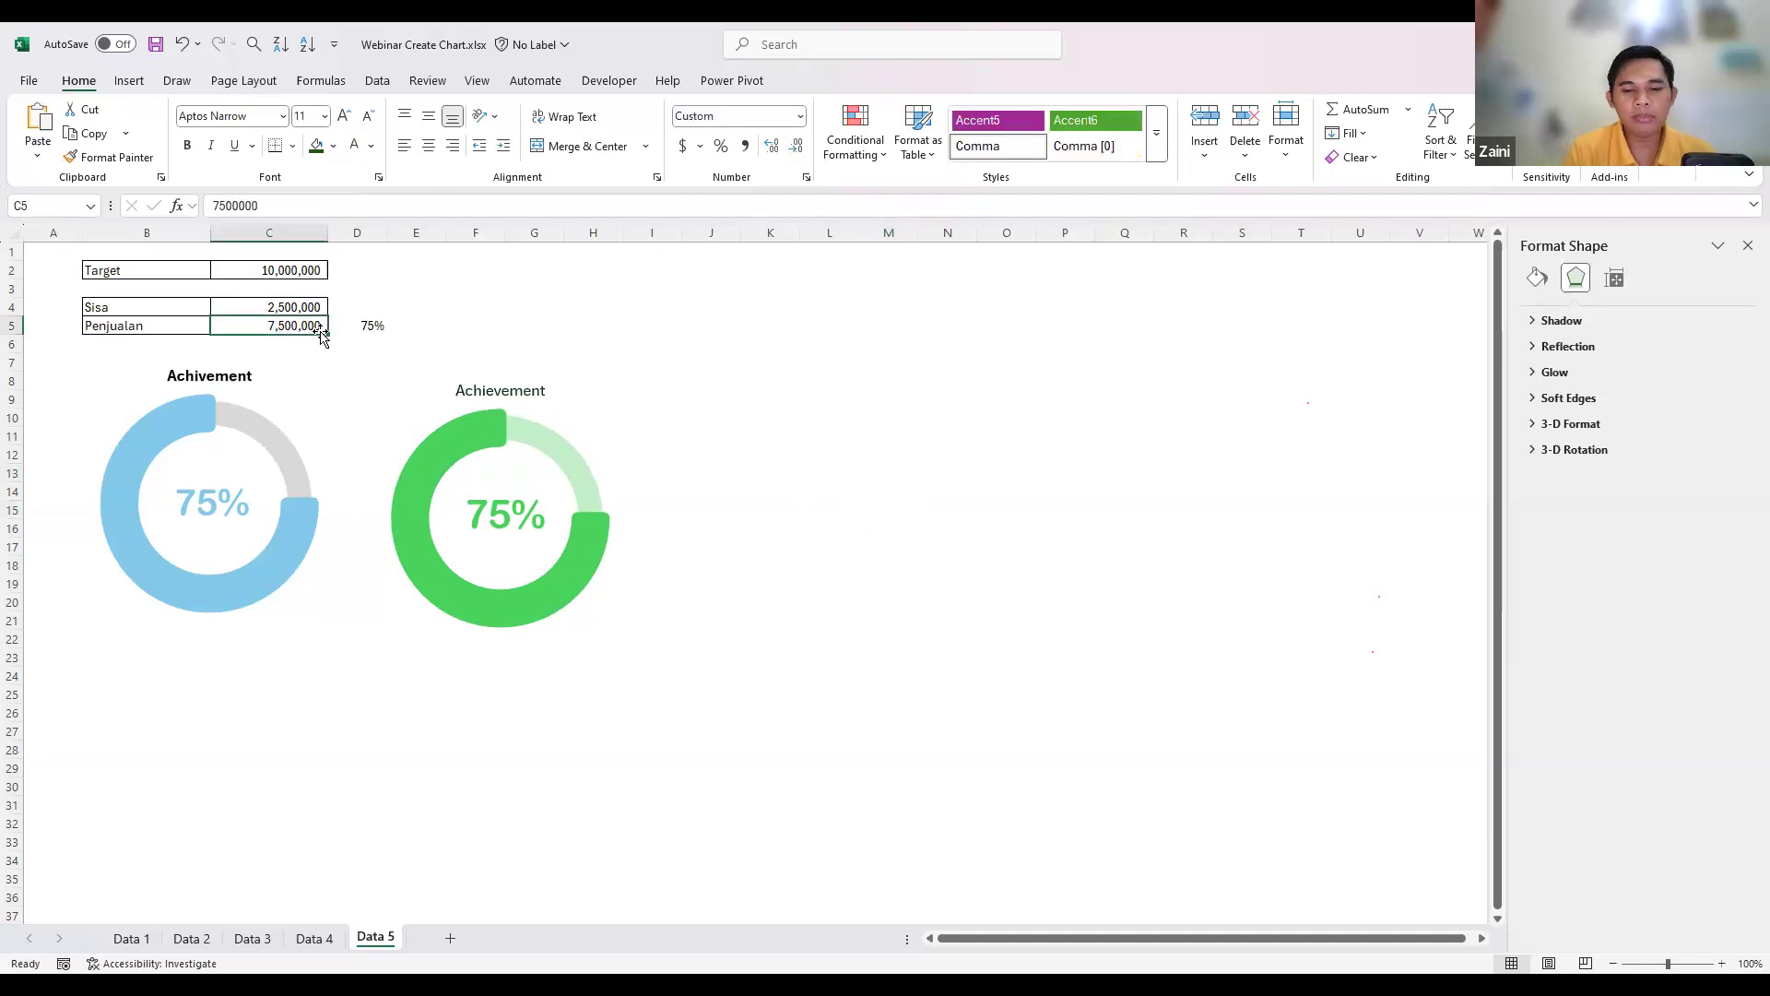
pyautogui.write('4,000,0')
pyautogui.write('00')
pyautogui.press('Return')
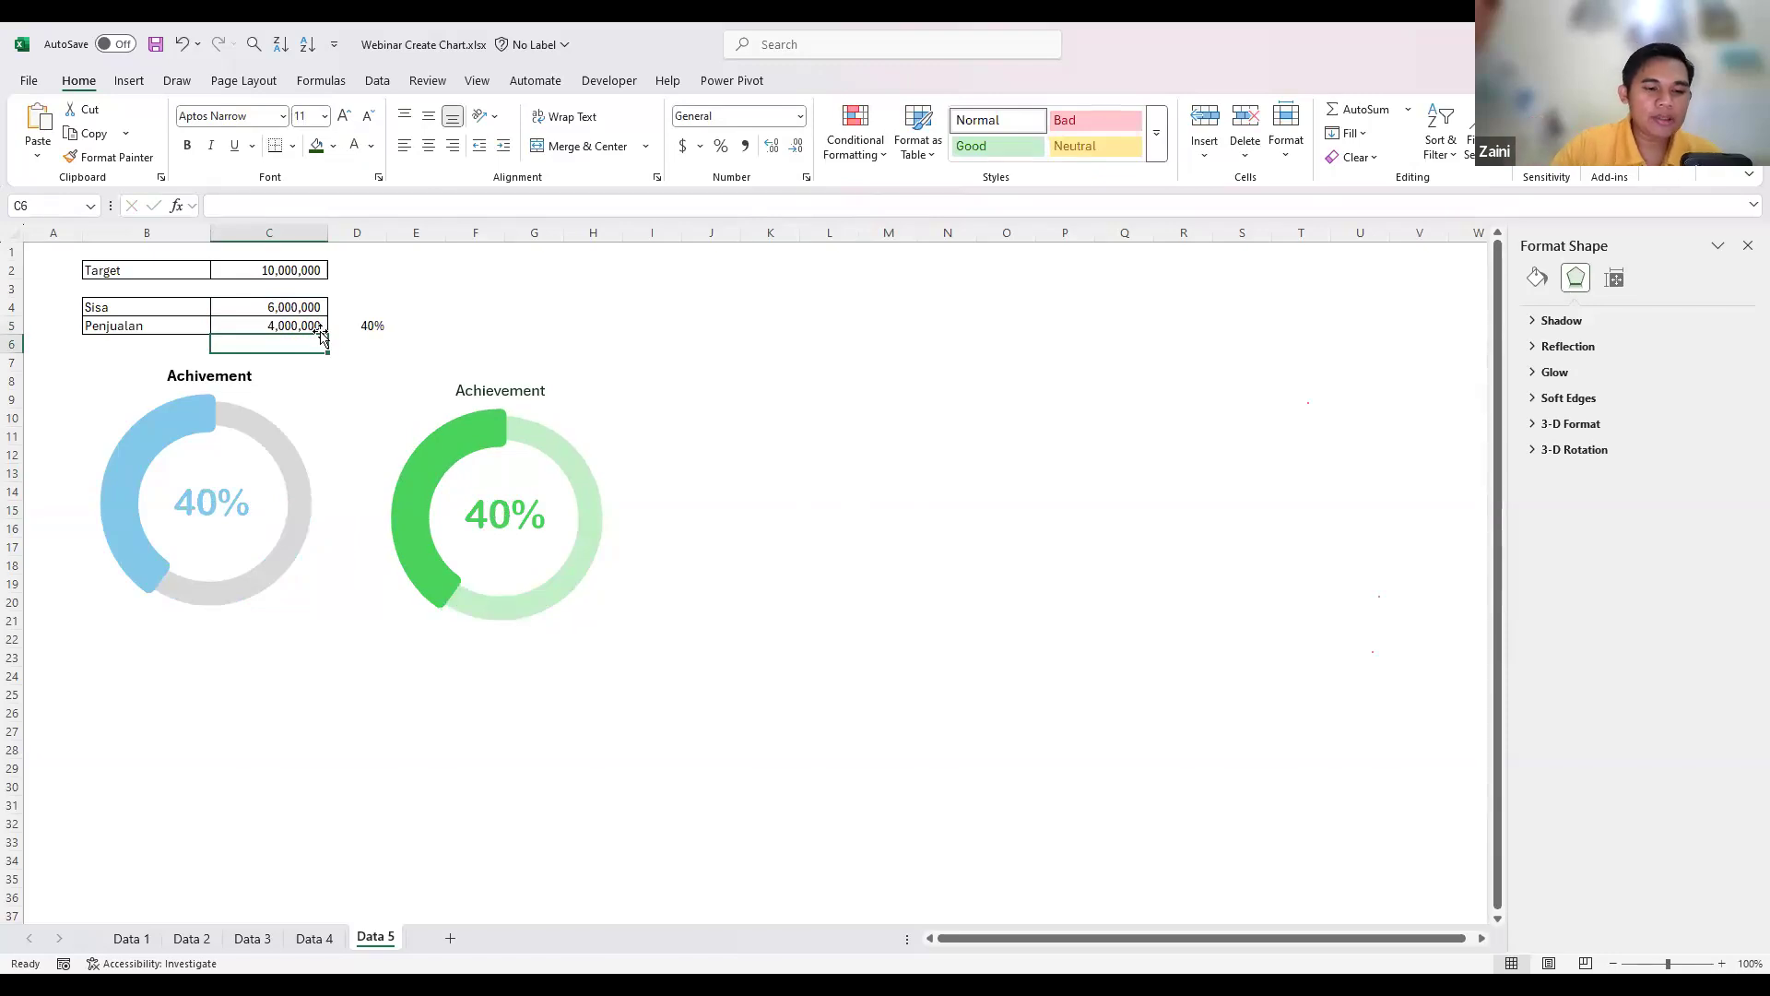
# - Set the Penjualan amount in C5 to 5,000,000 to test the charts, and check the Sisa formula in C4
pyautogui.click(311, 326)
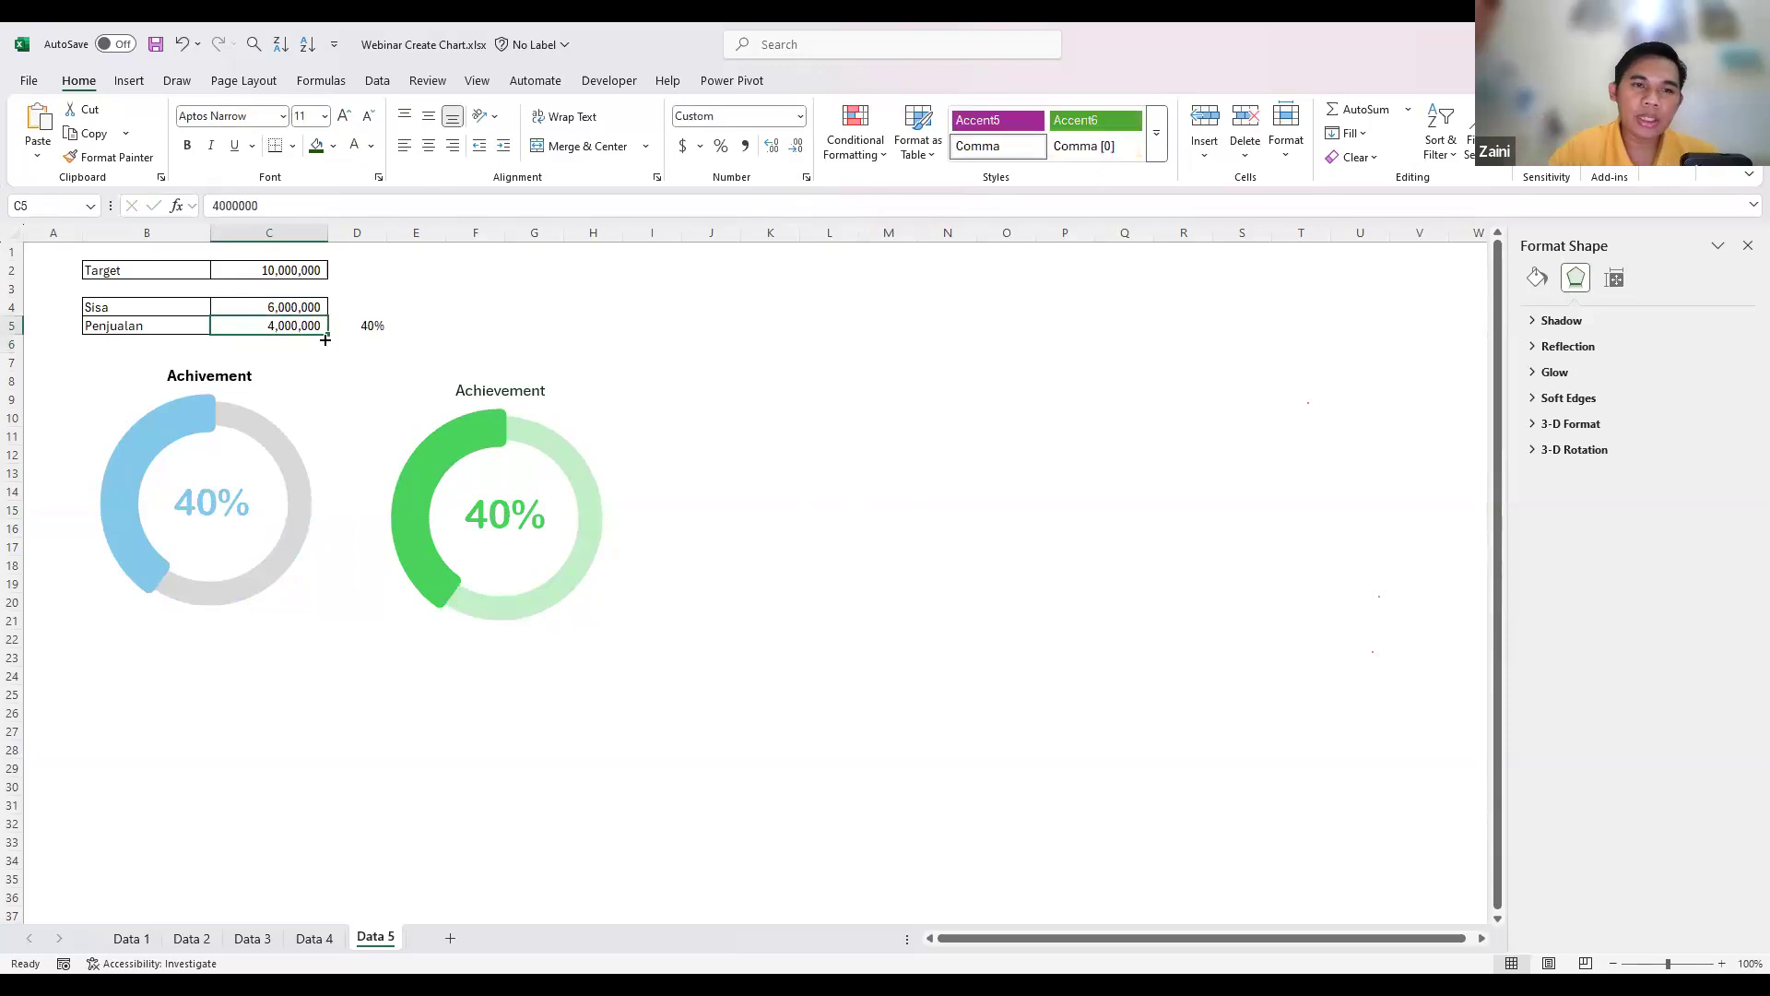
pyautogui.write('5')
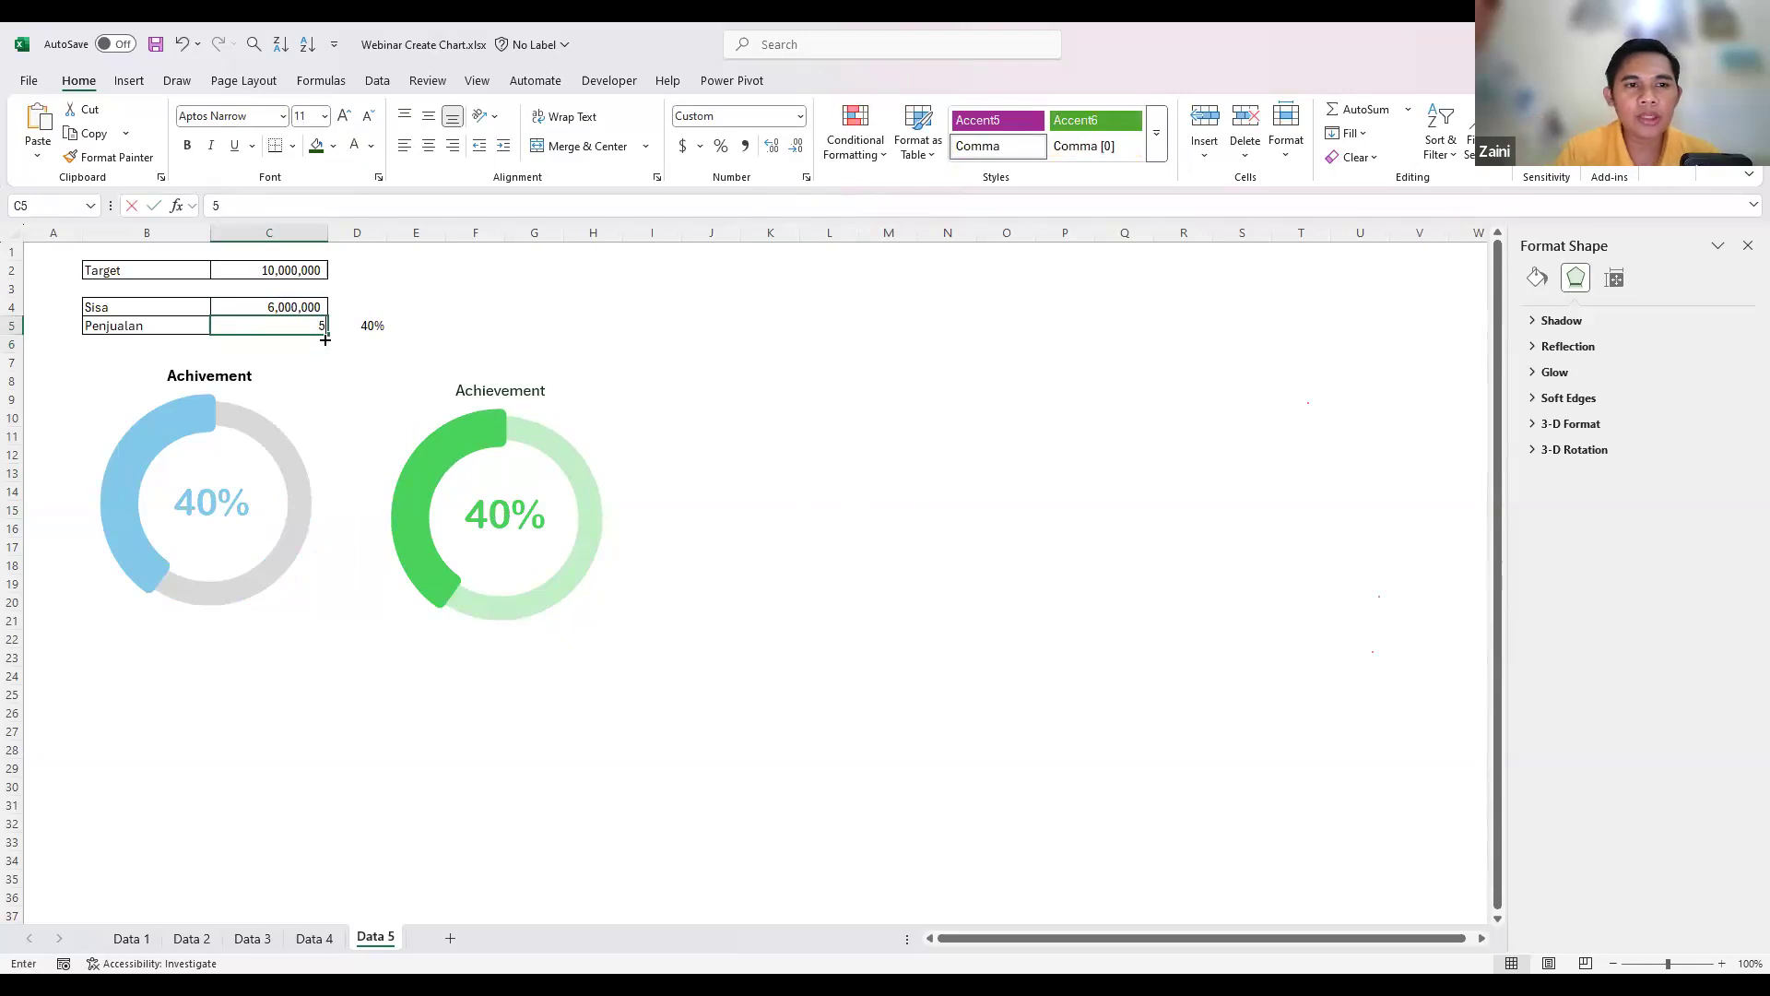
pyautogui.write(',000')
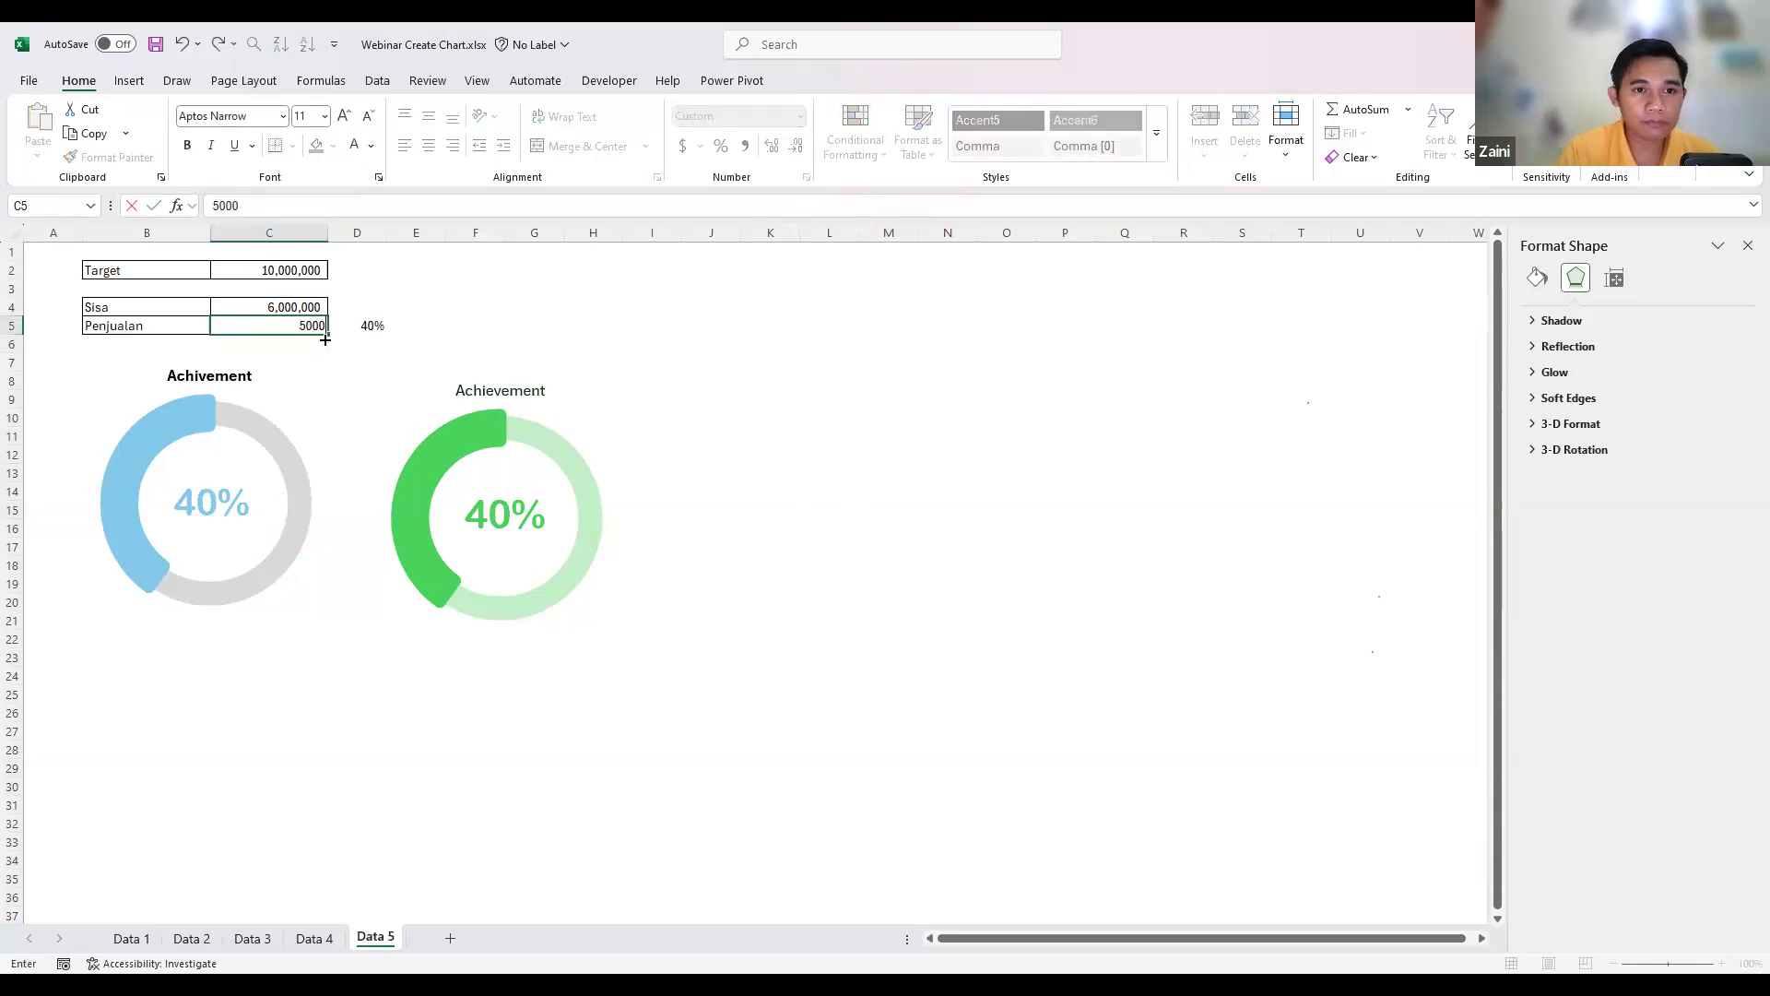
pyautogui.write(',000')
pyautogui.press('Return')
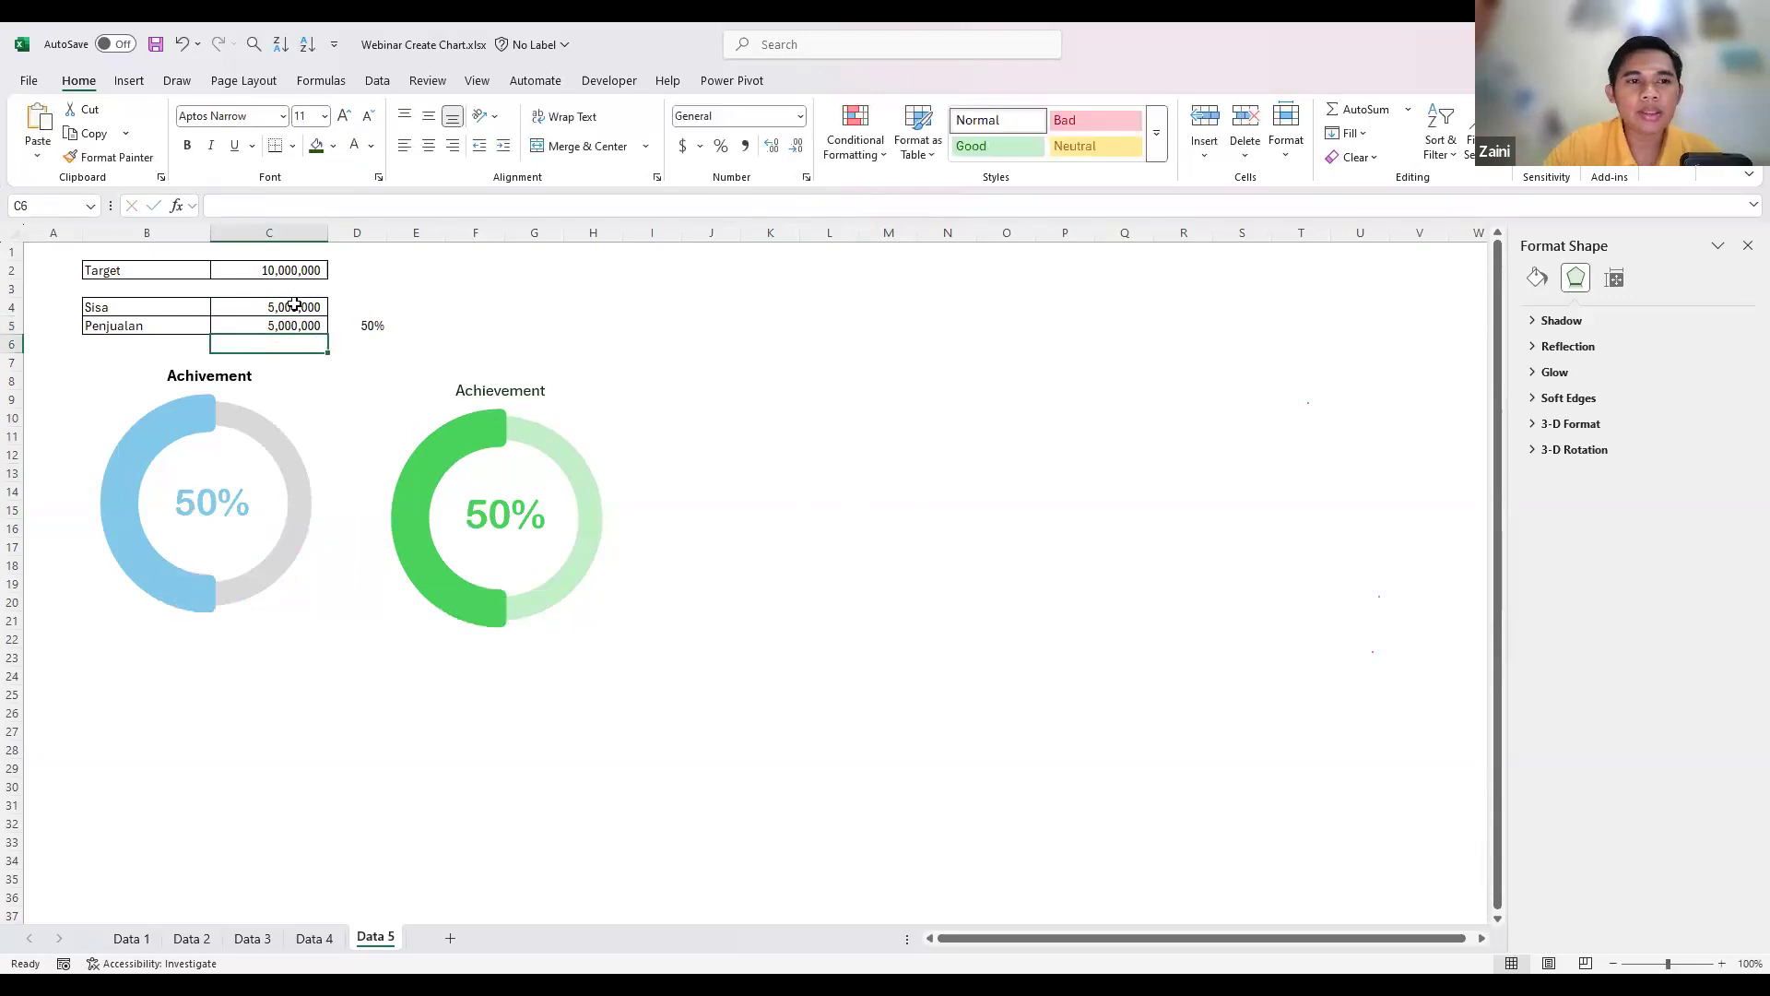
pyautogui.click(293, 307)
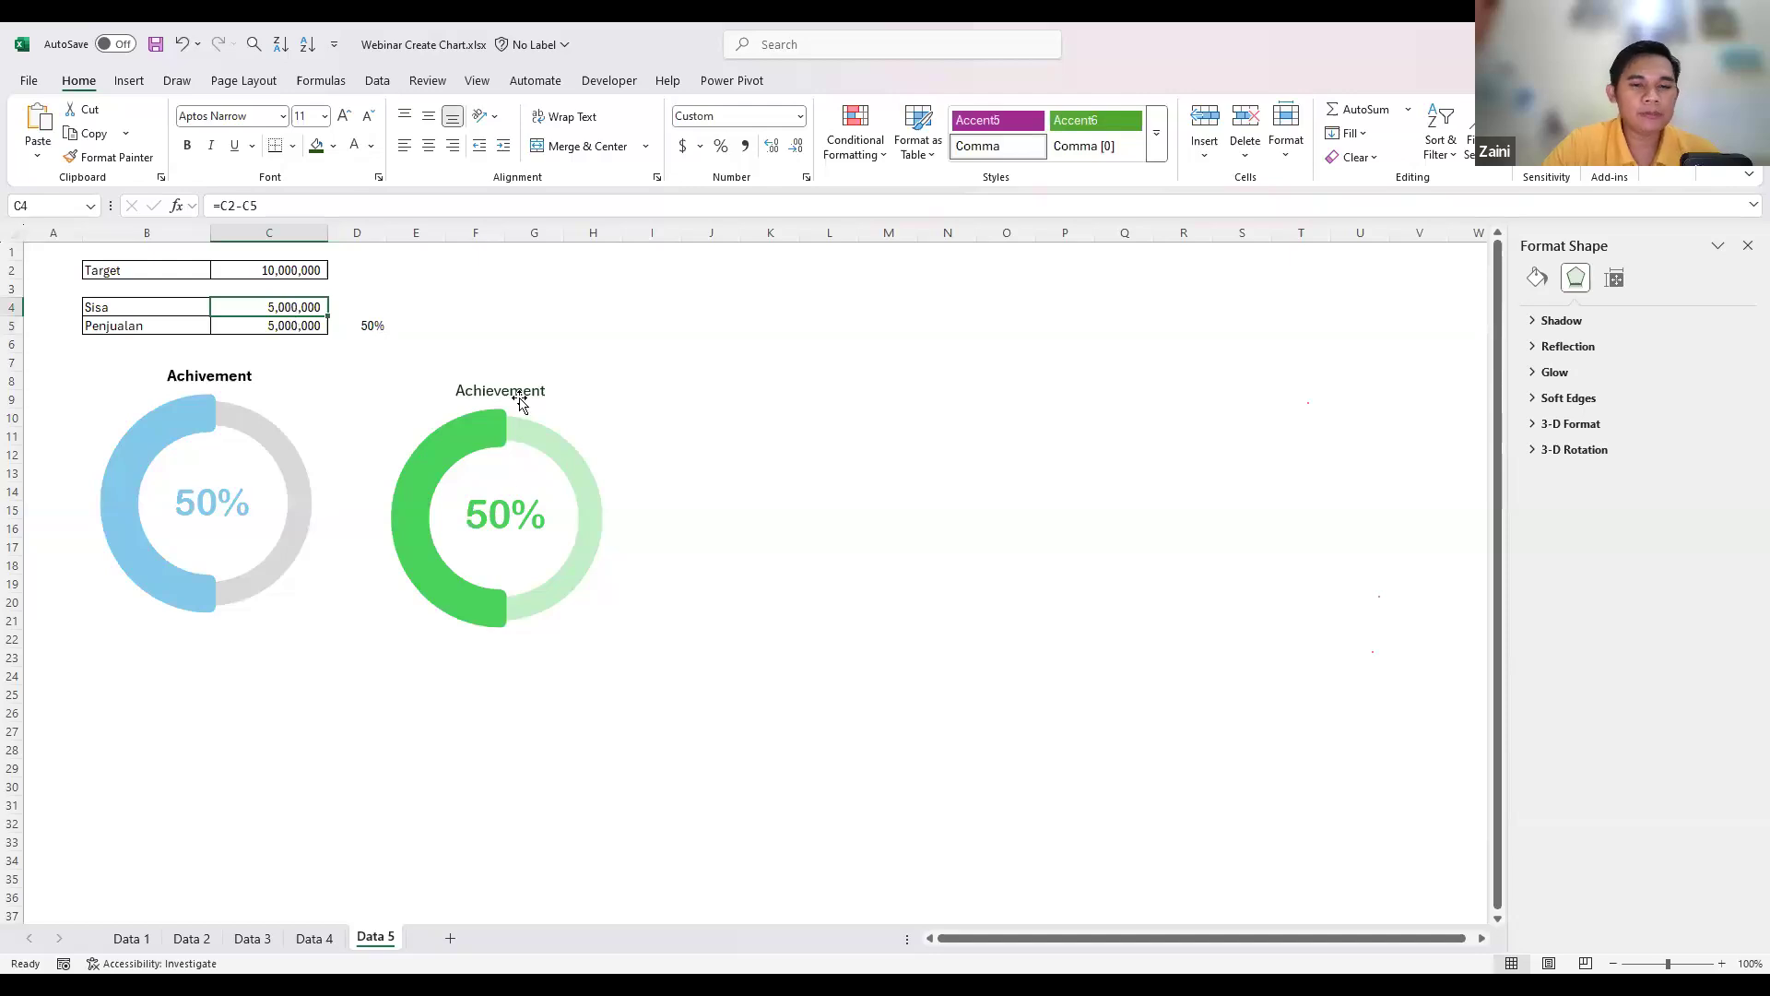
# - Set the Penjualan amount in C5 to 3,250,000 to test both doughnut charts and their percentage labels
pyautogui.click(314, 327)
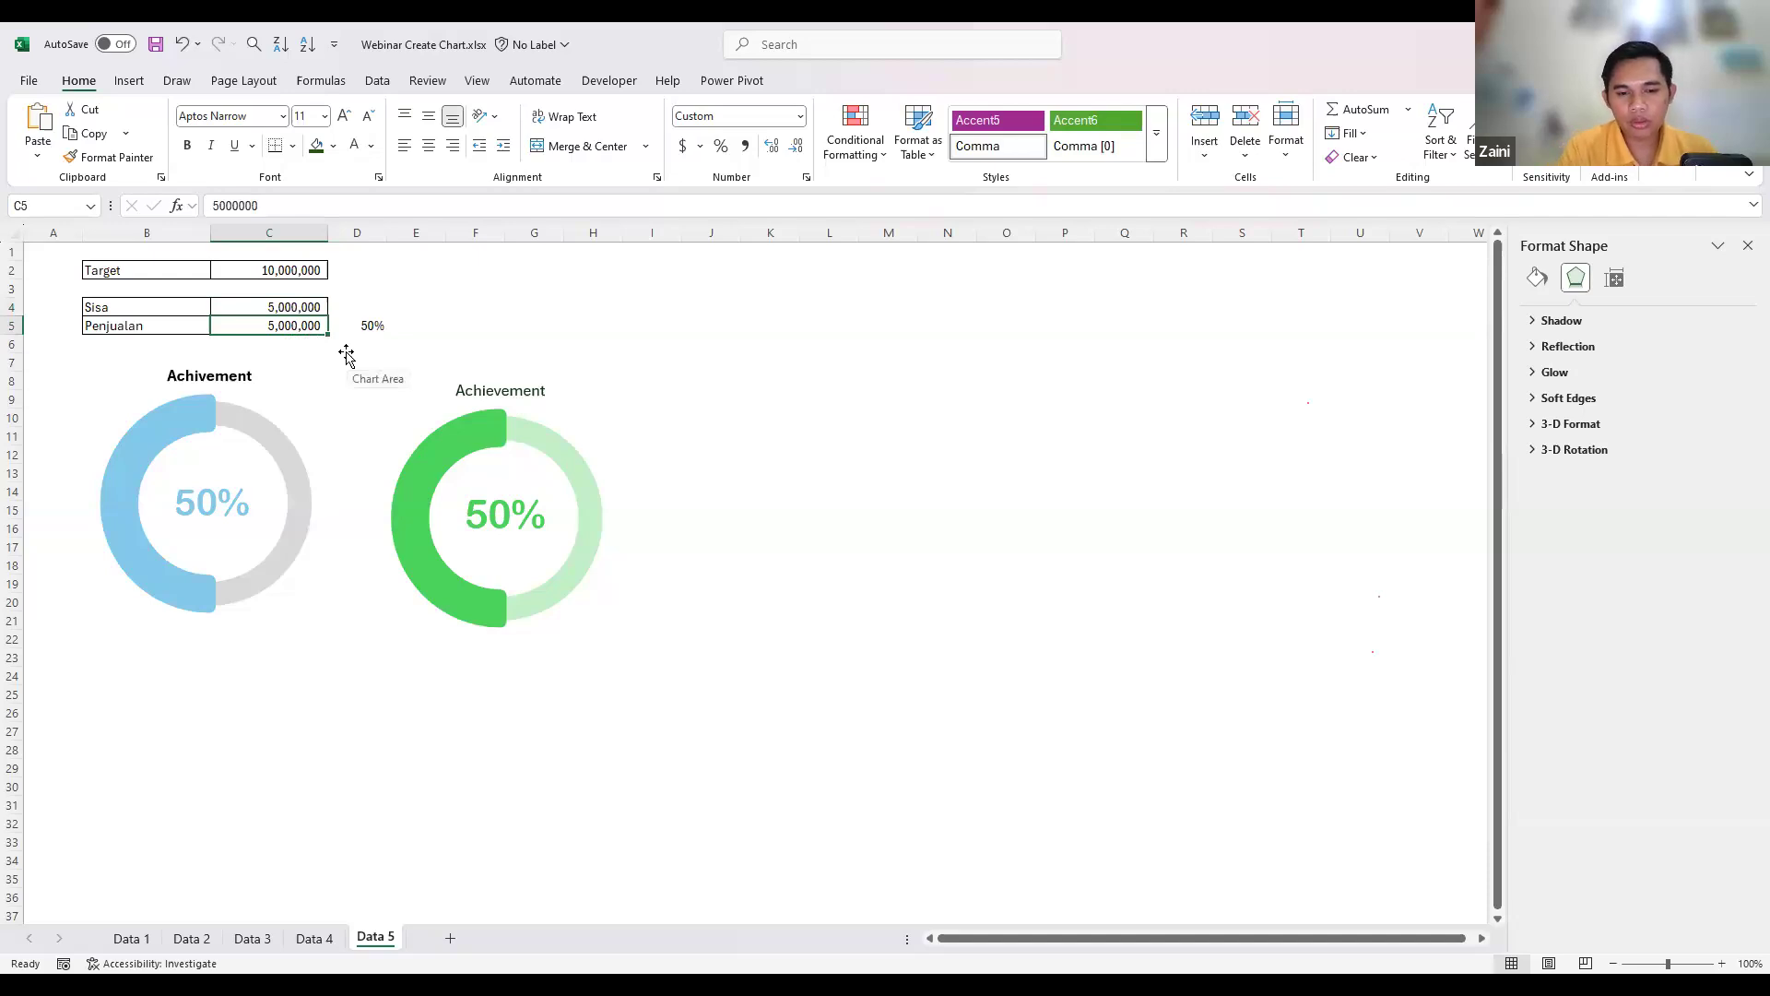
pyautogui.write('3')
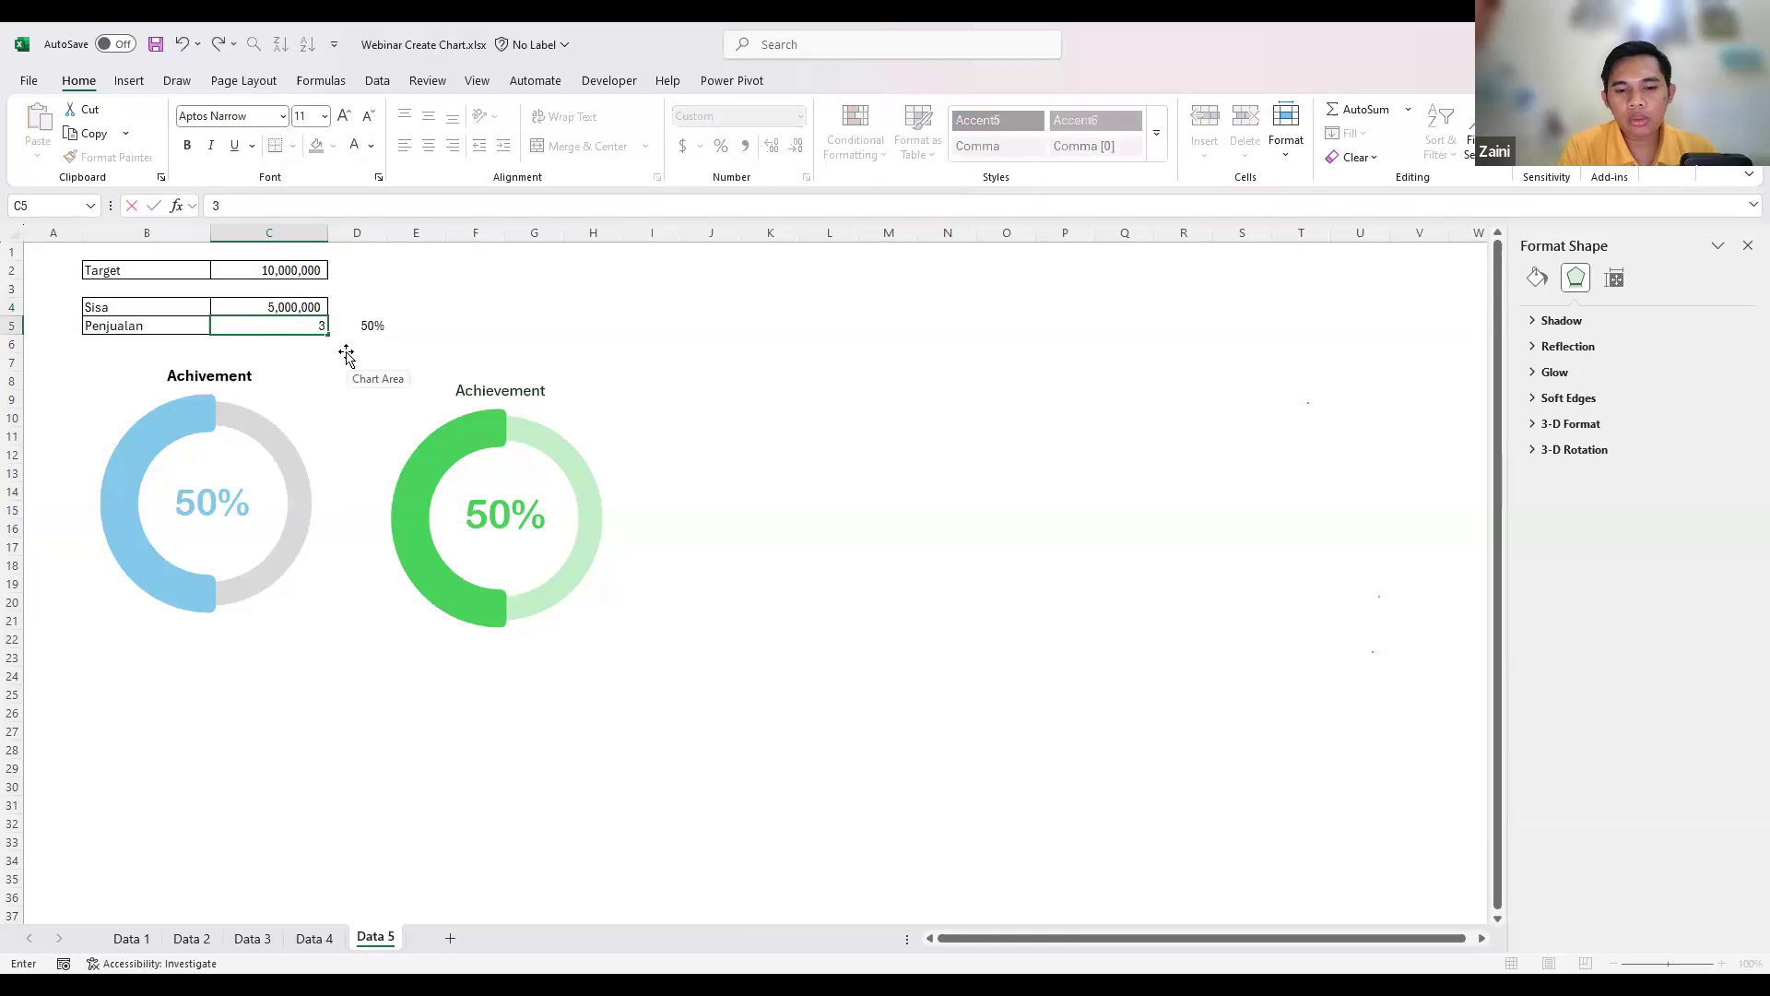
pyautogui.write('250000')
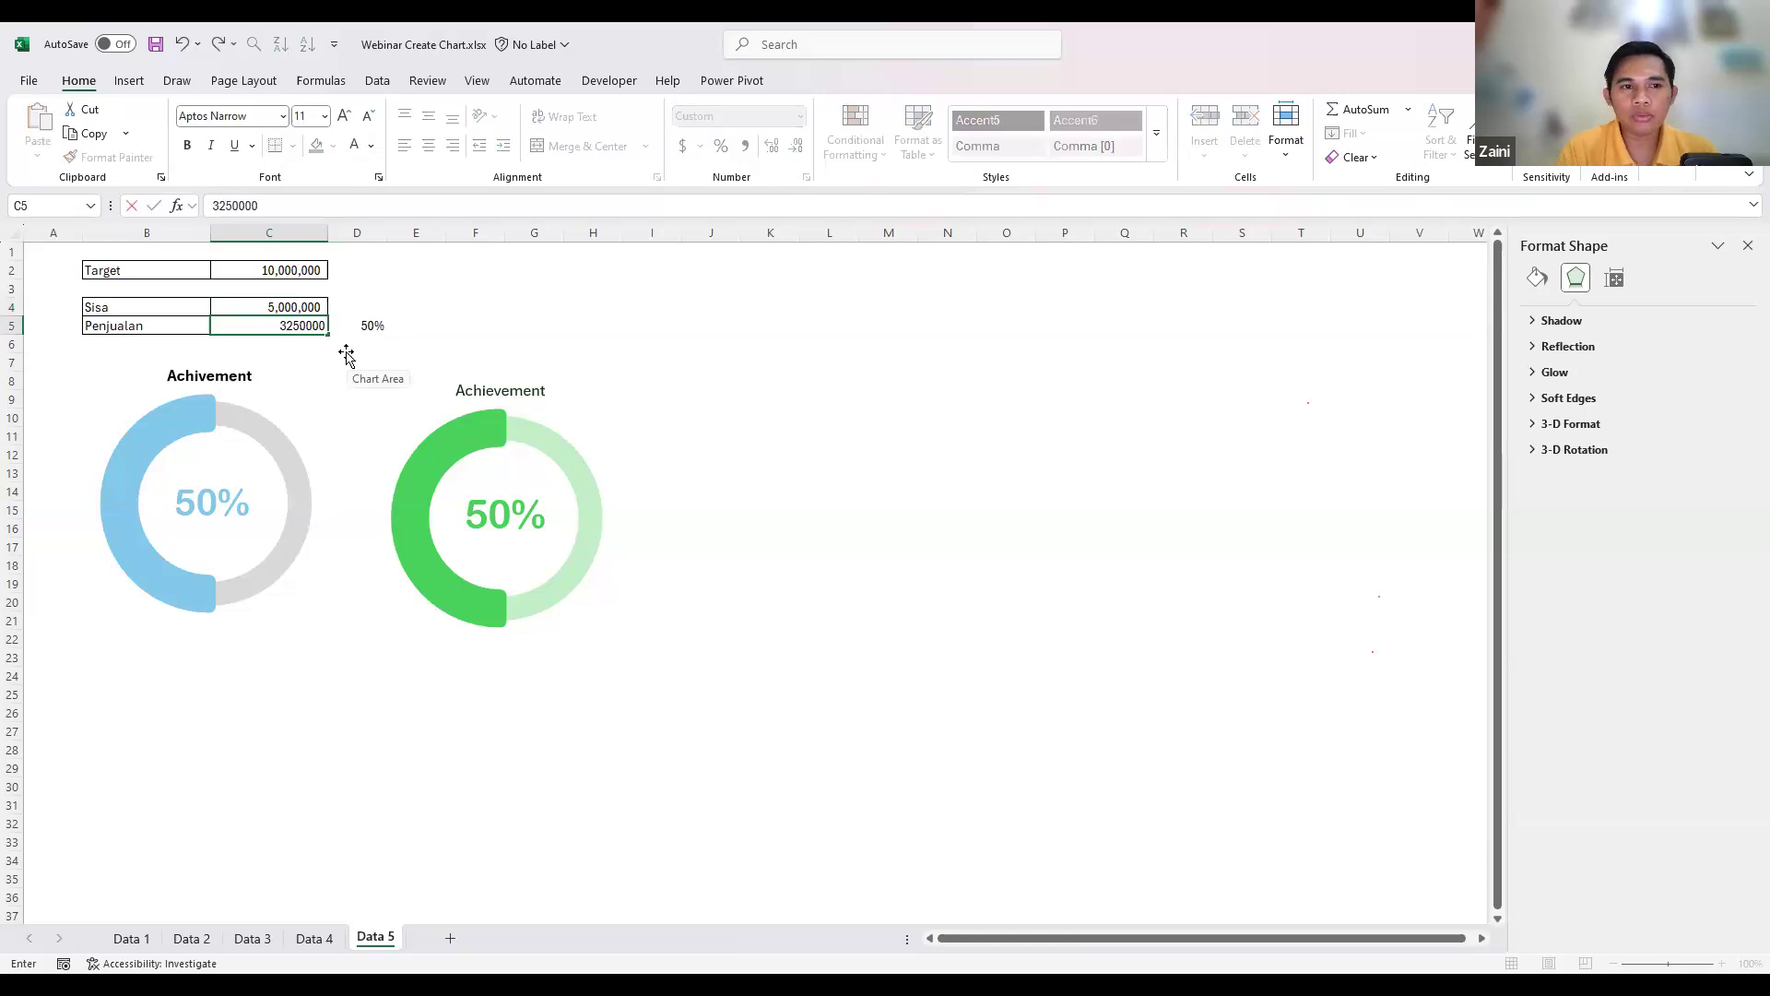
pyautogui.press('Return')
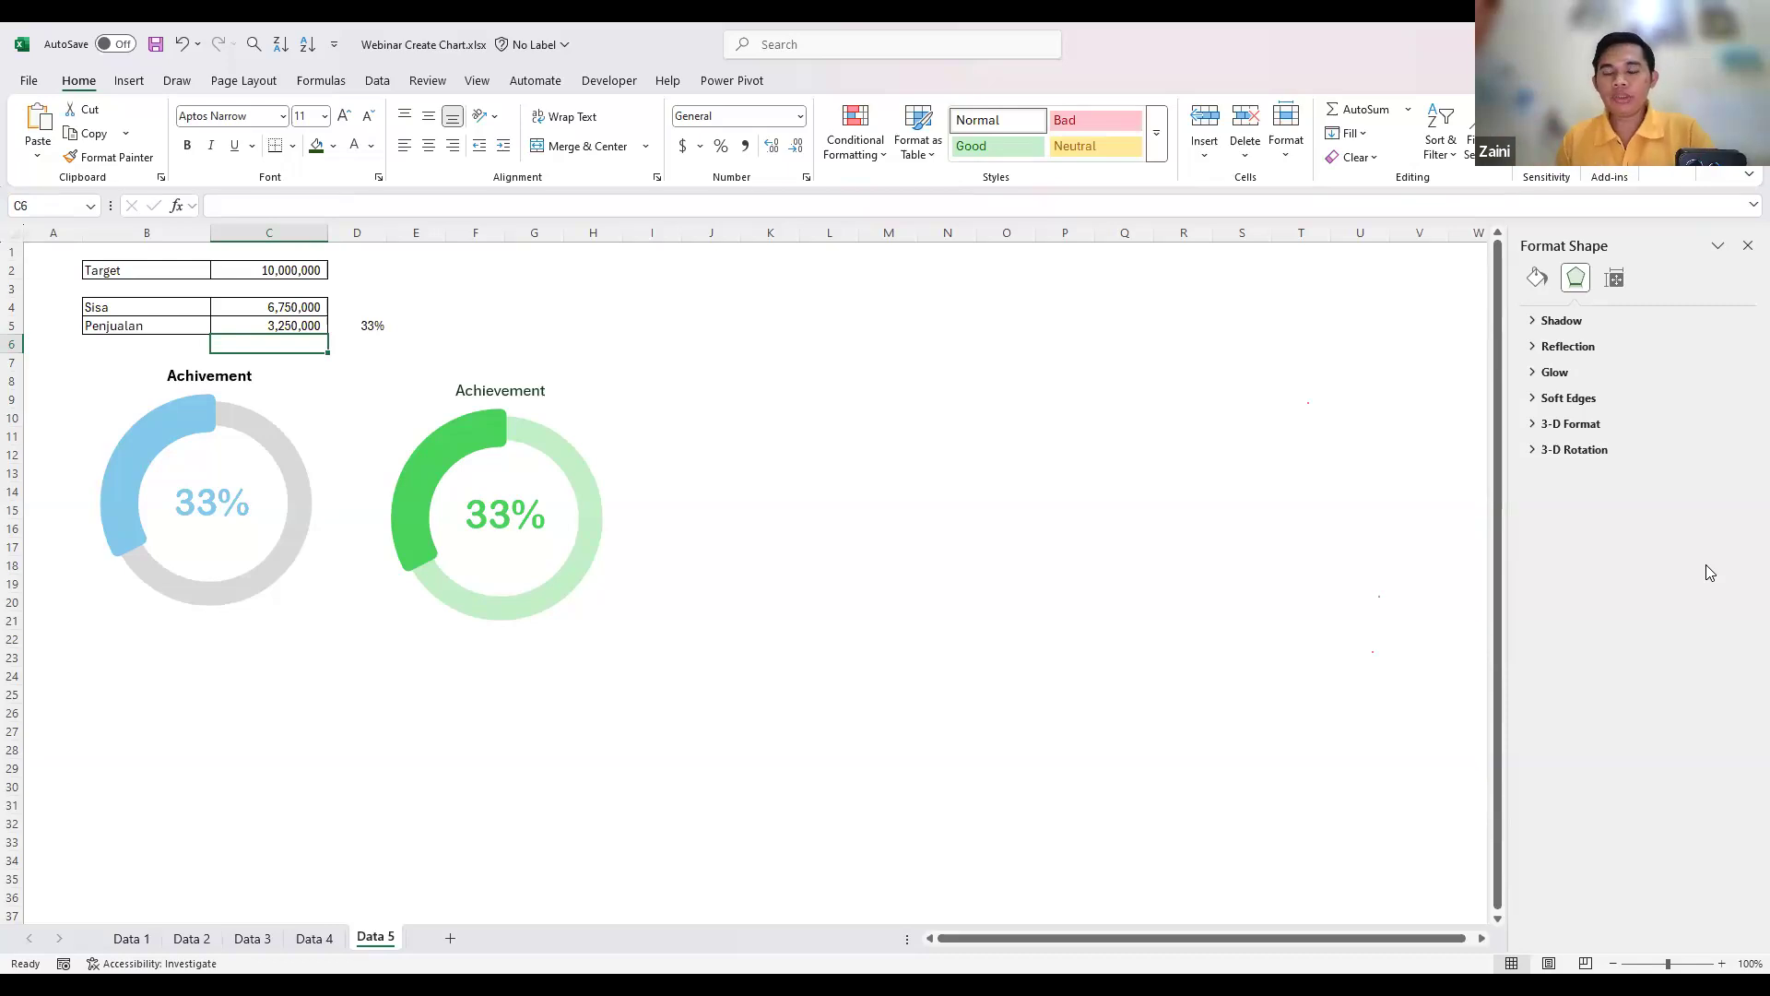
# - Nudge the green Achievement doughnut chart slightly up and to the left, leaving its percentage text box in place
pyautogui.click(1157, 131)
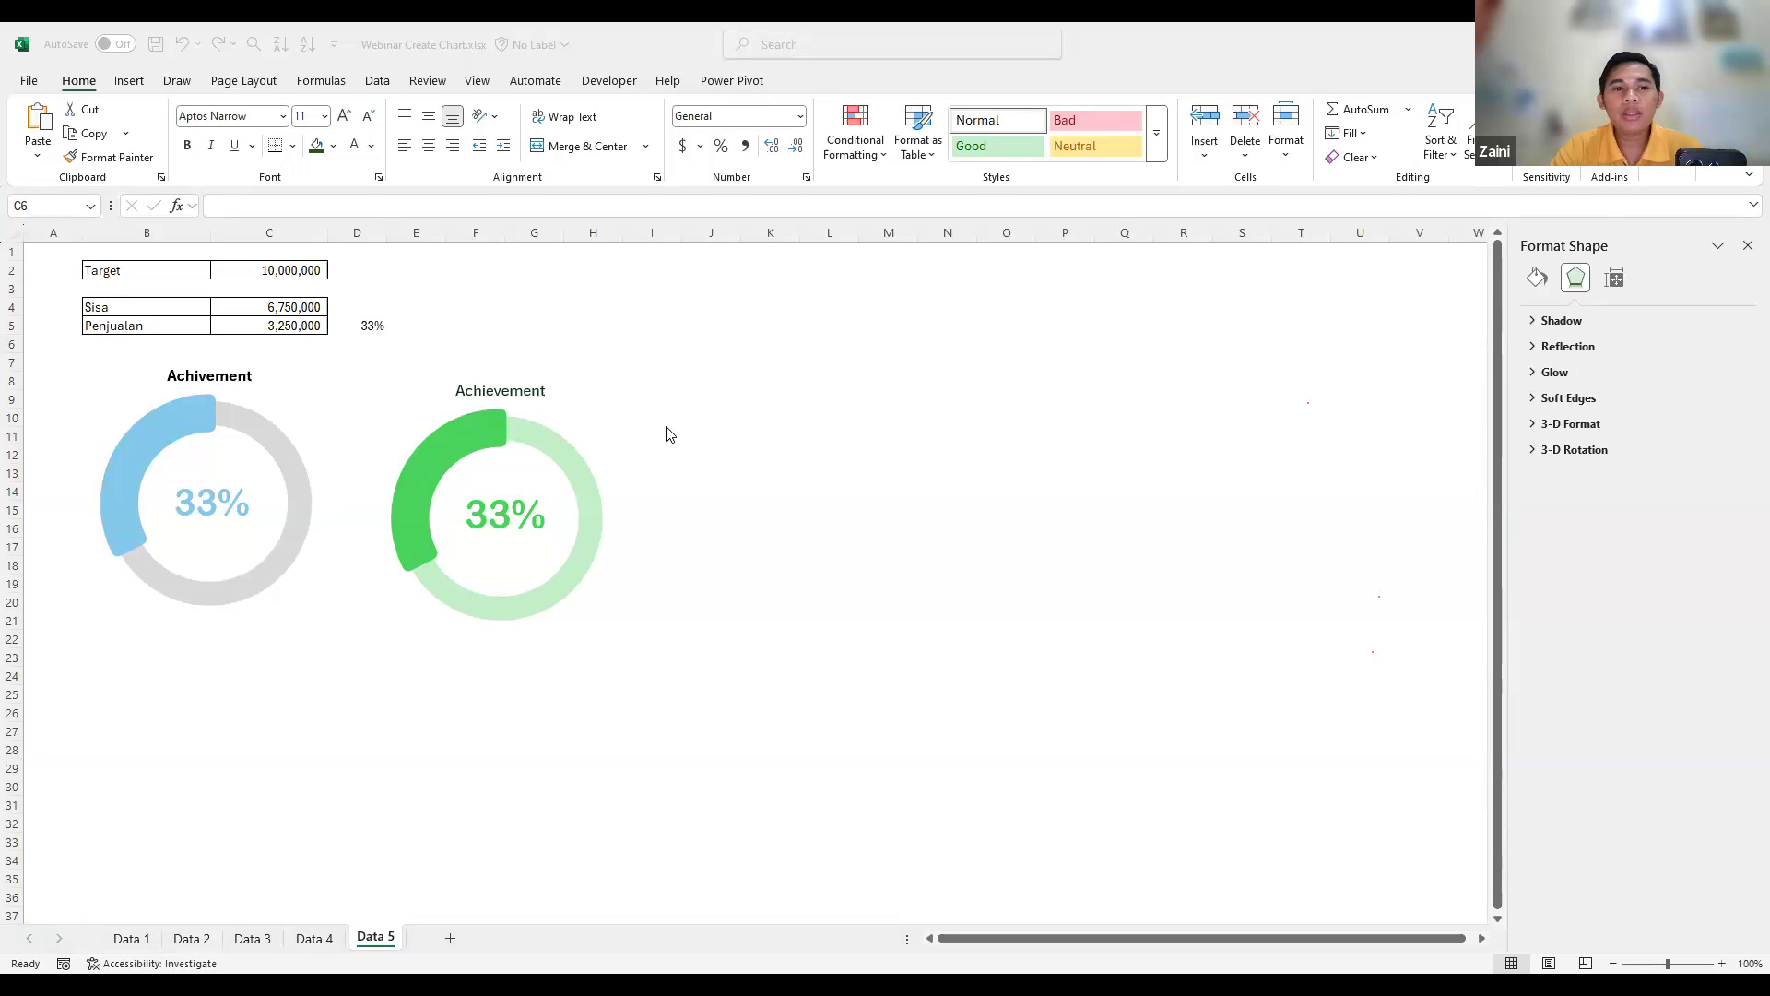
pyautogui.click(605, 423)
pyautogui.moveTo(605, 372); pyautogui.dragTo(600, 366)
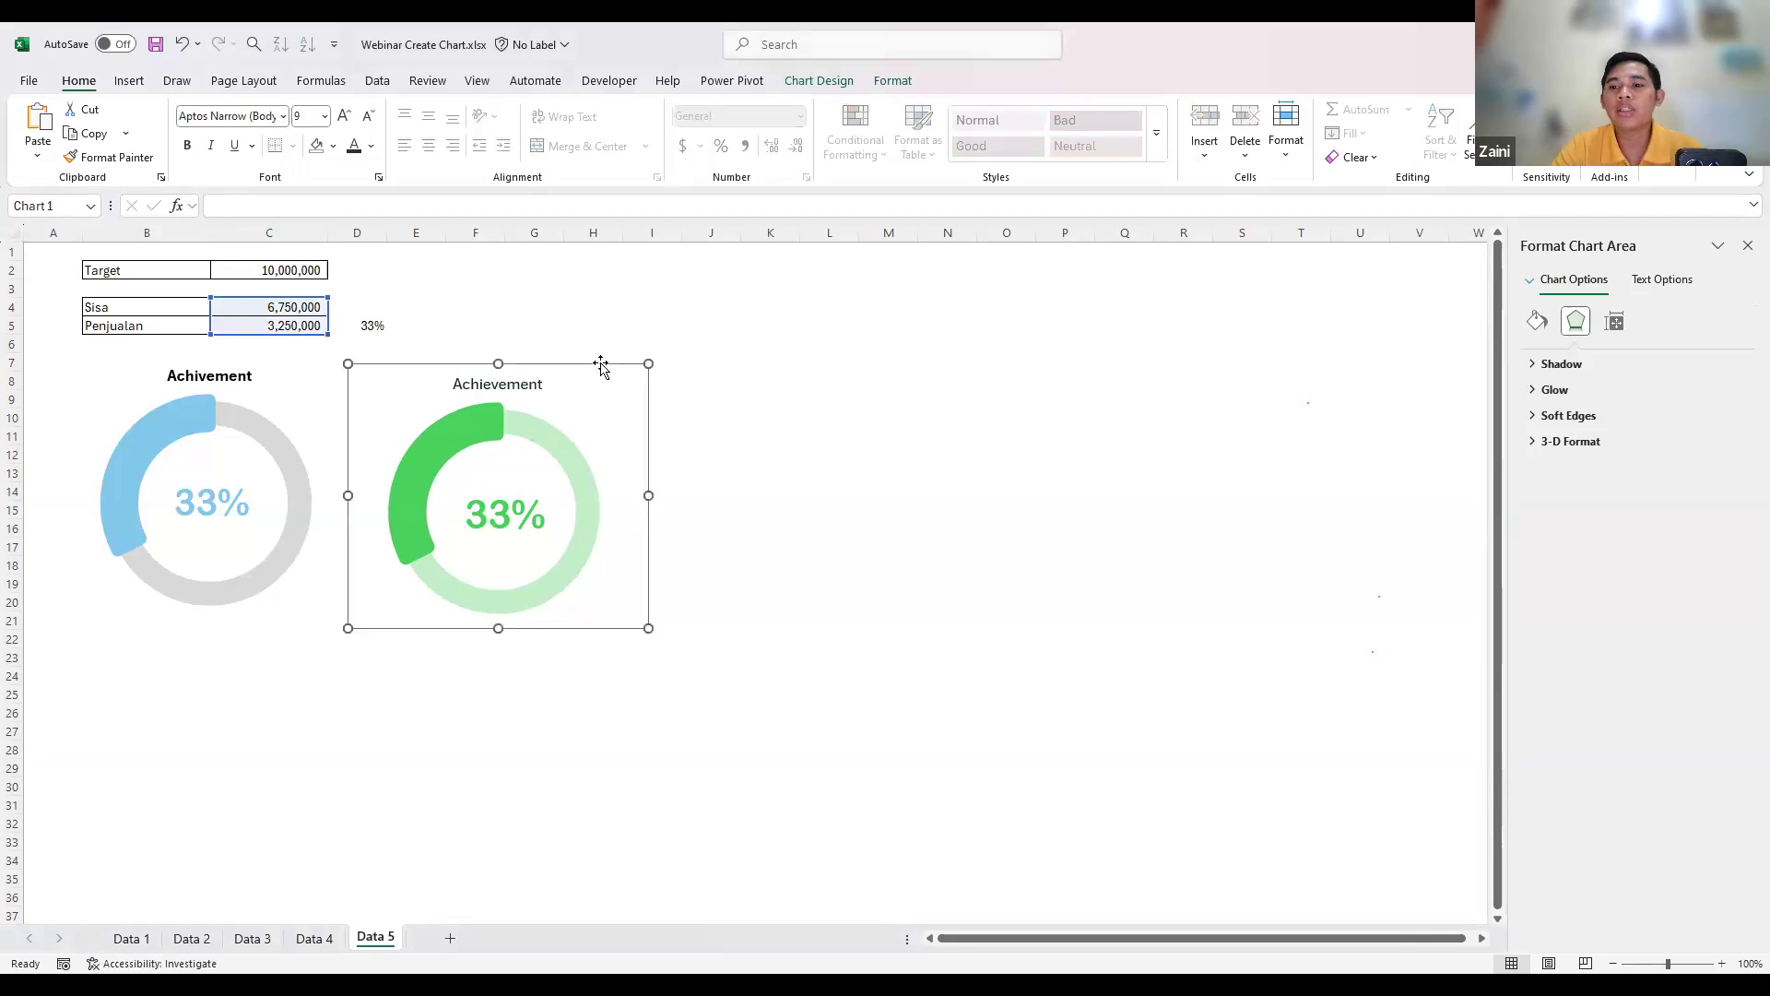
pyautogui.click(762, 466)
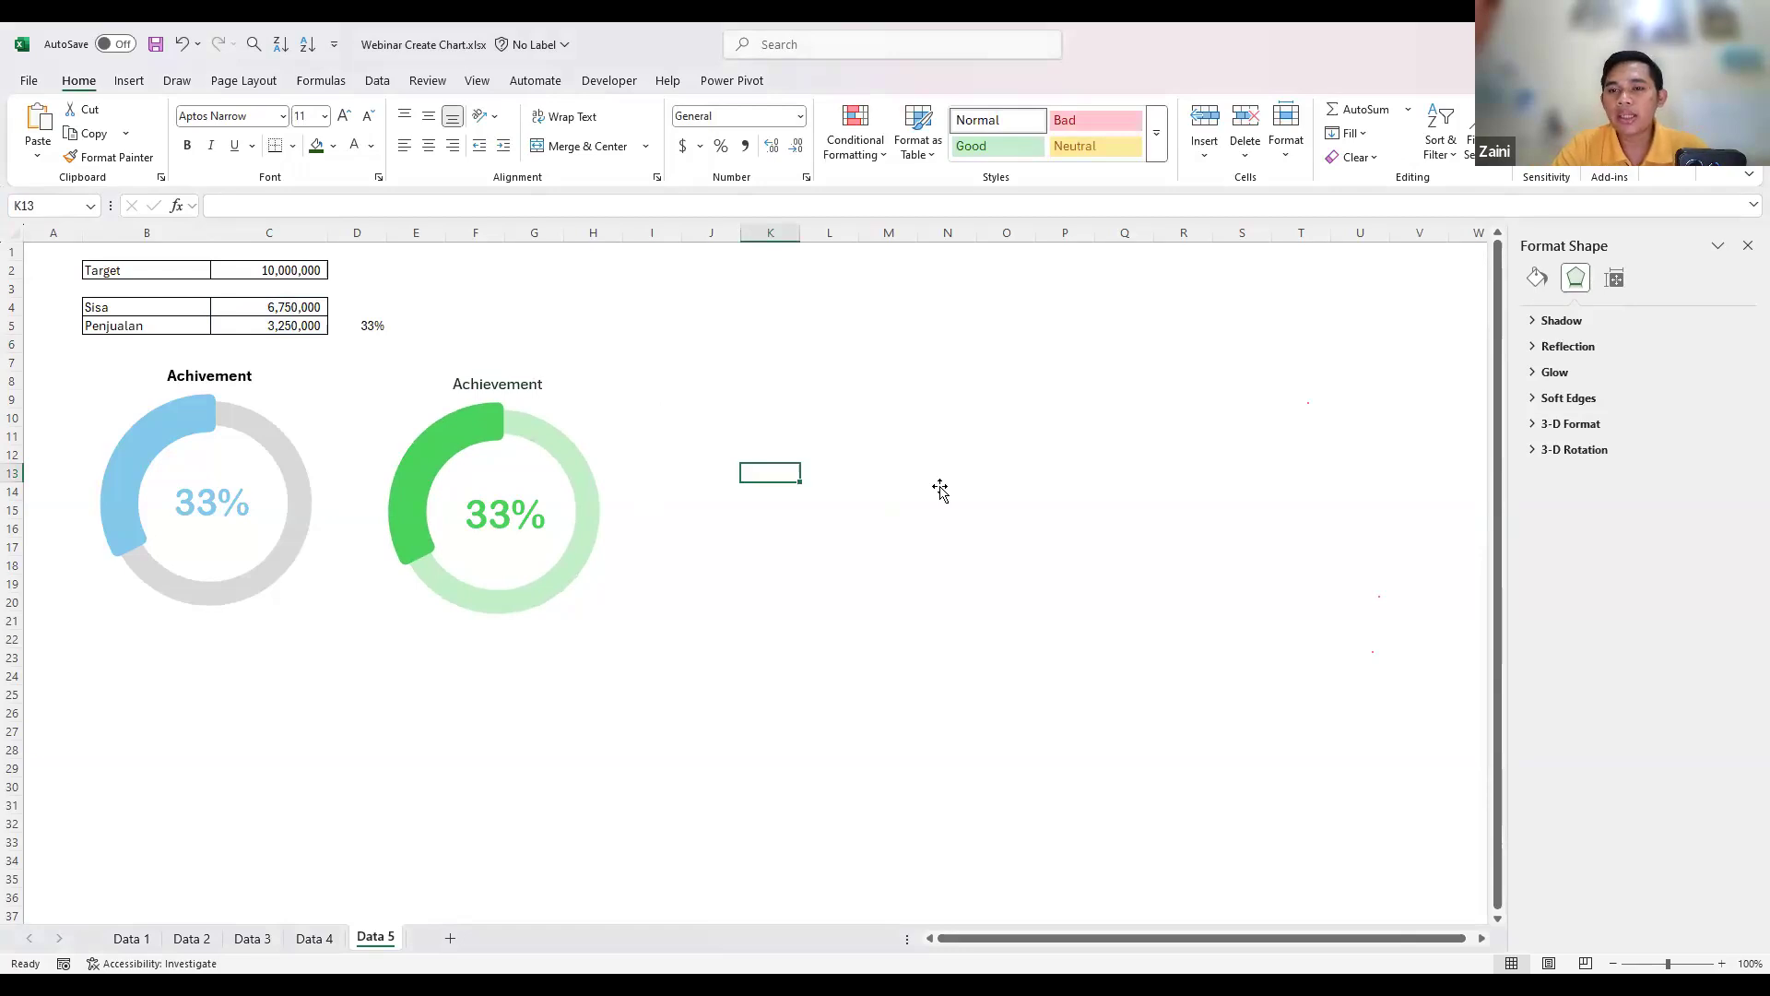
# - Review the green doughnut's linked percentage text box, its series options and the available chart elements without changing them
pyautogui.click(1410, 358)
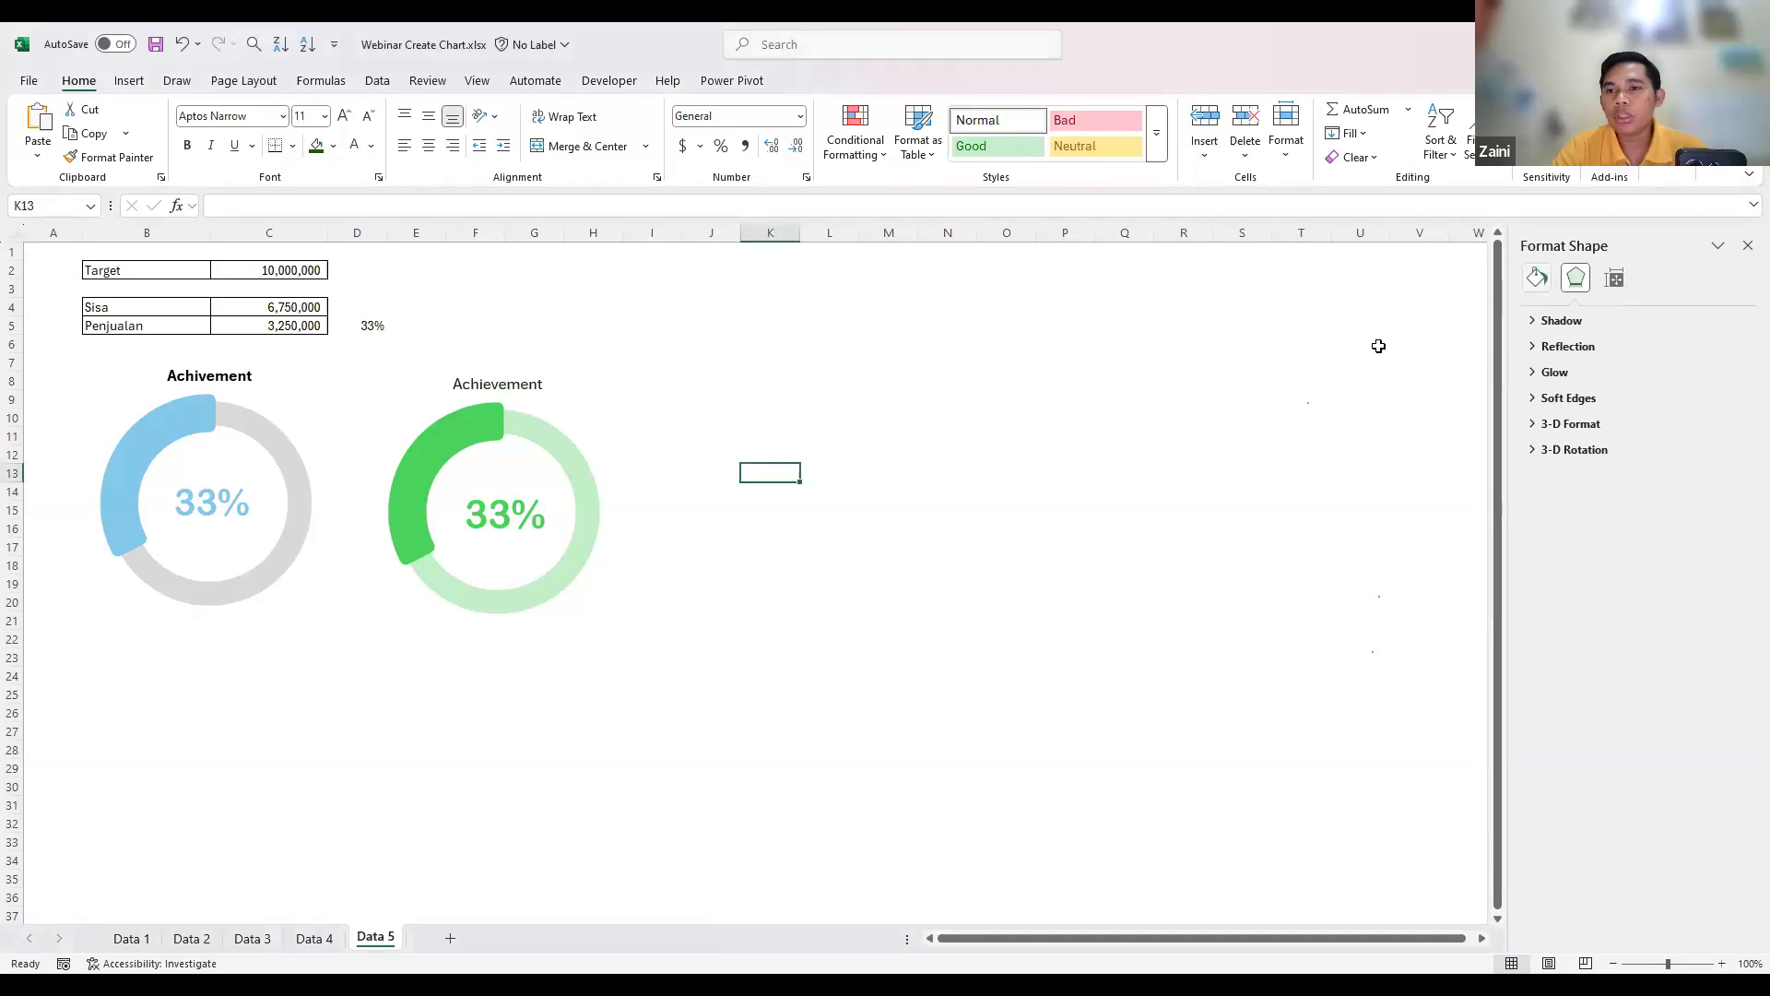
pyautogui.click(535, 483)
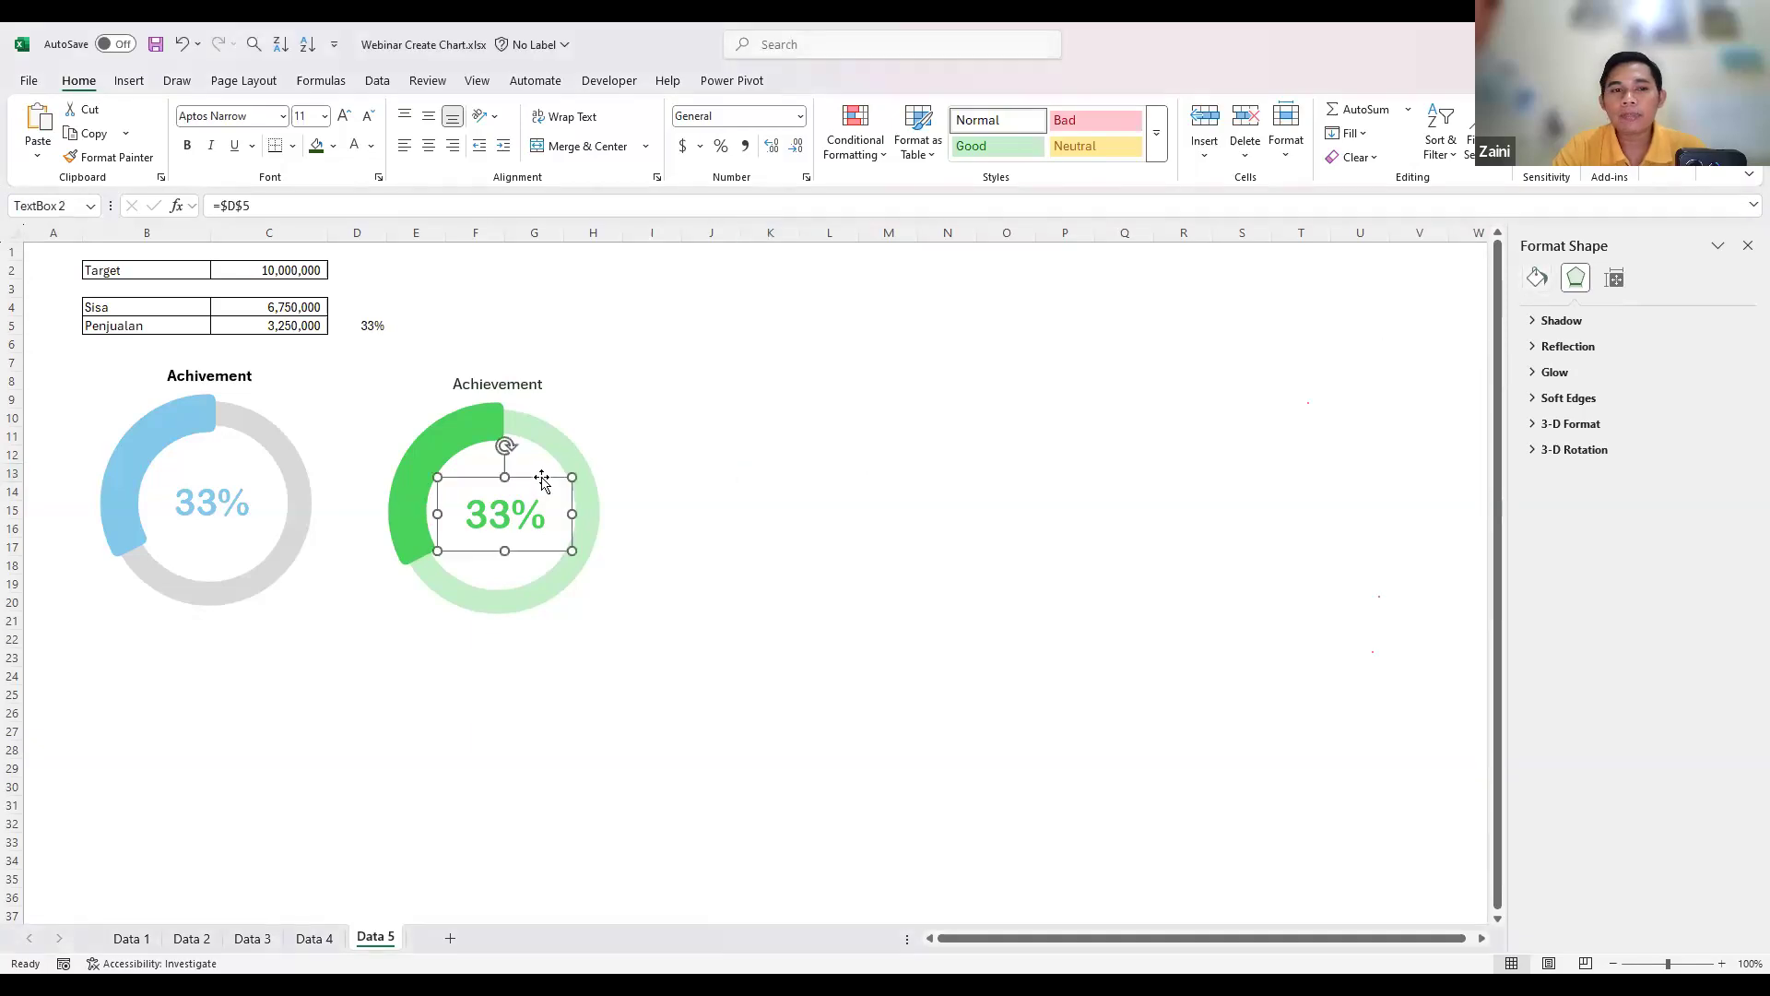
pyautogui.click(549, 429)
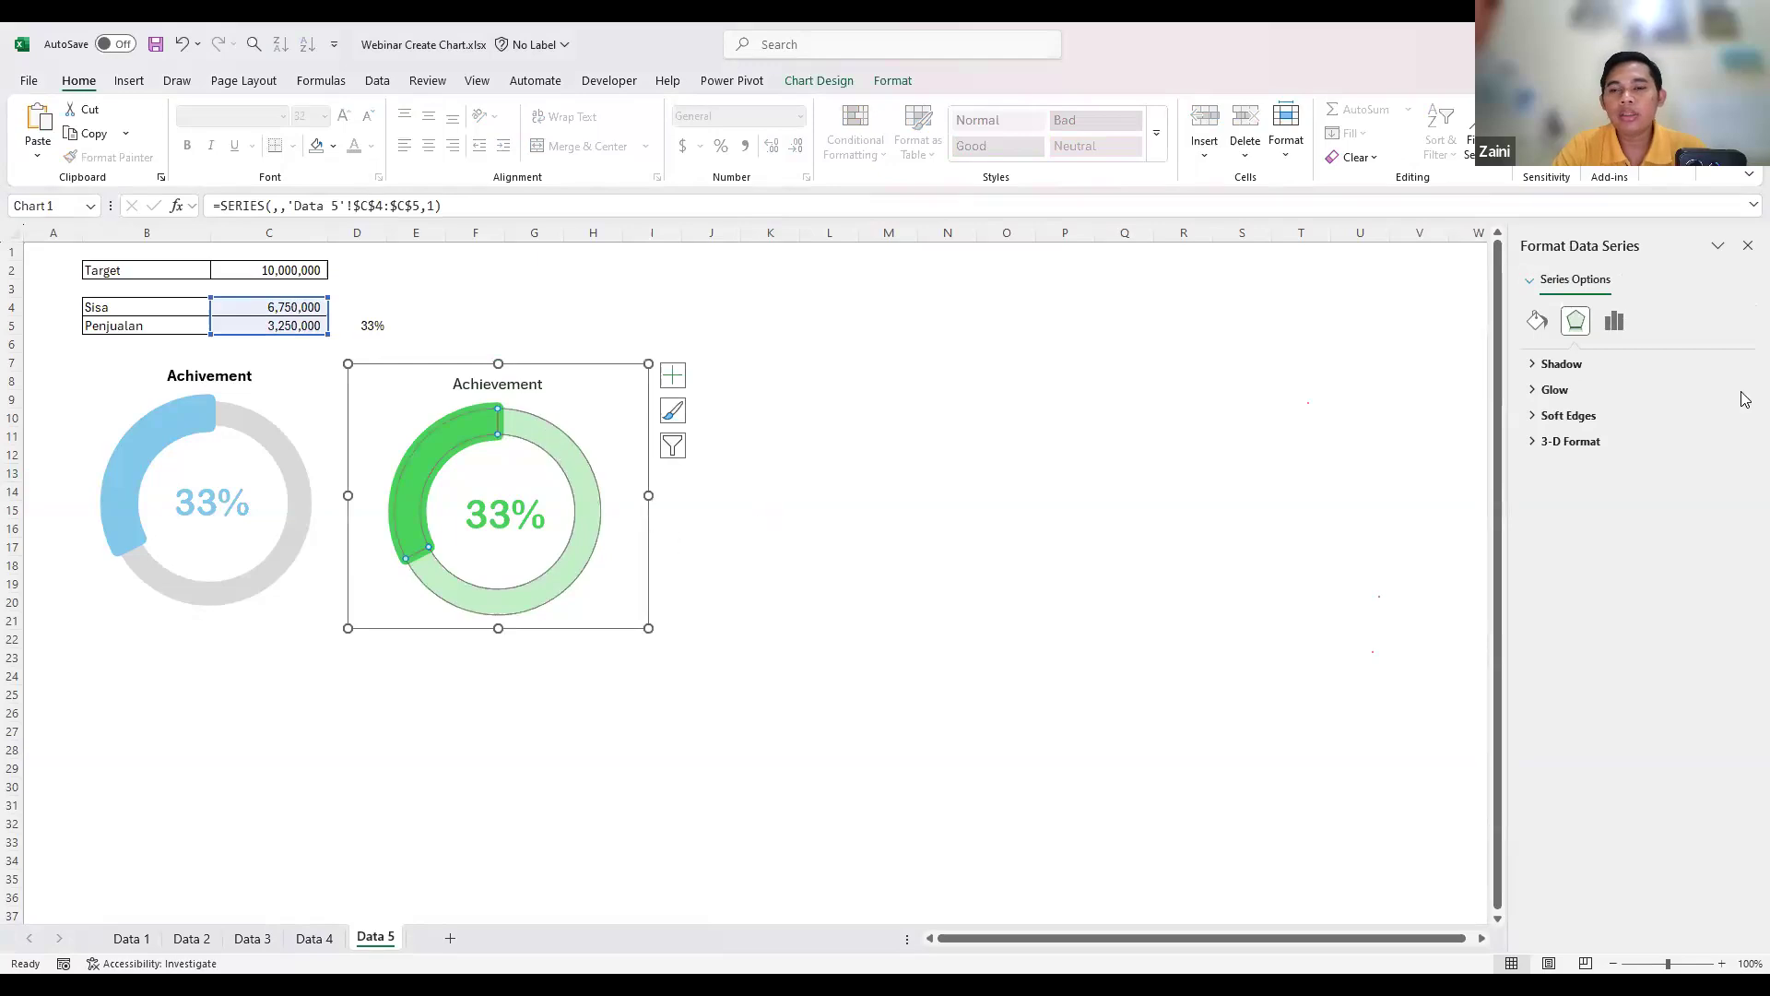
pyautogui.click(1614, 320)
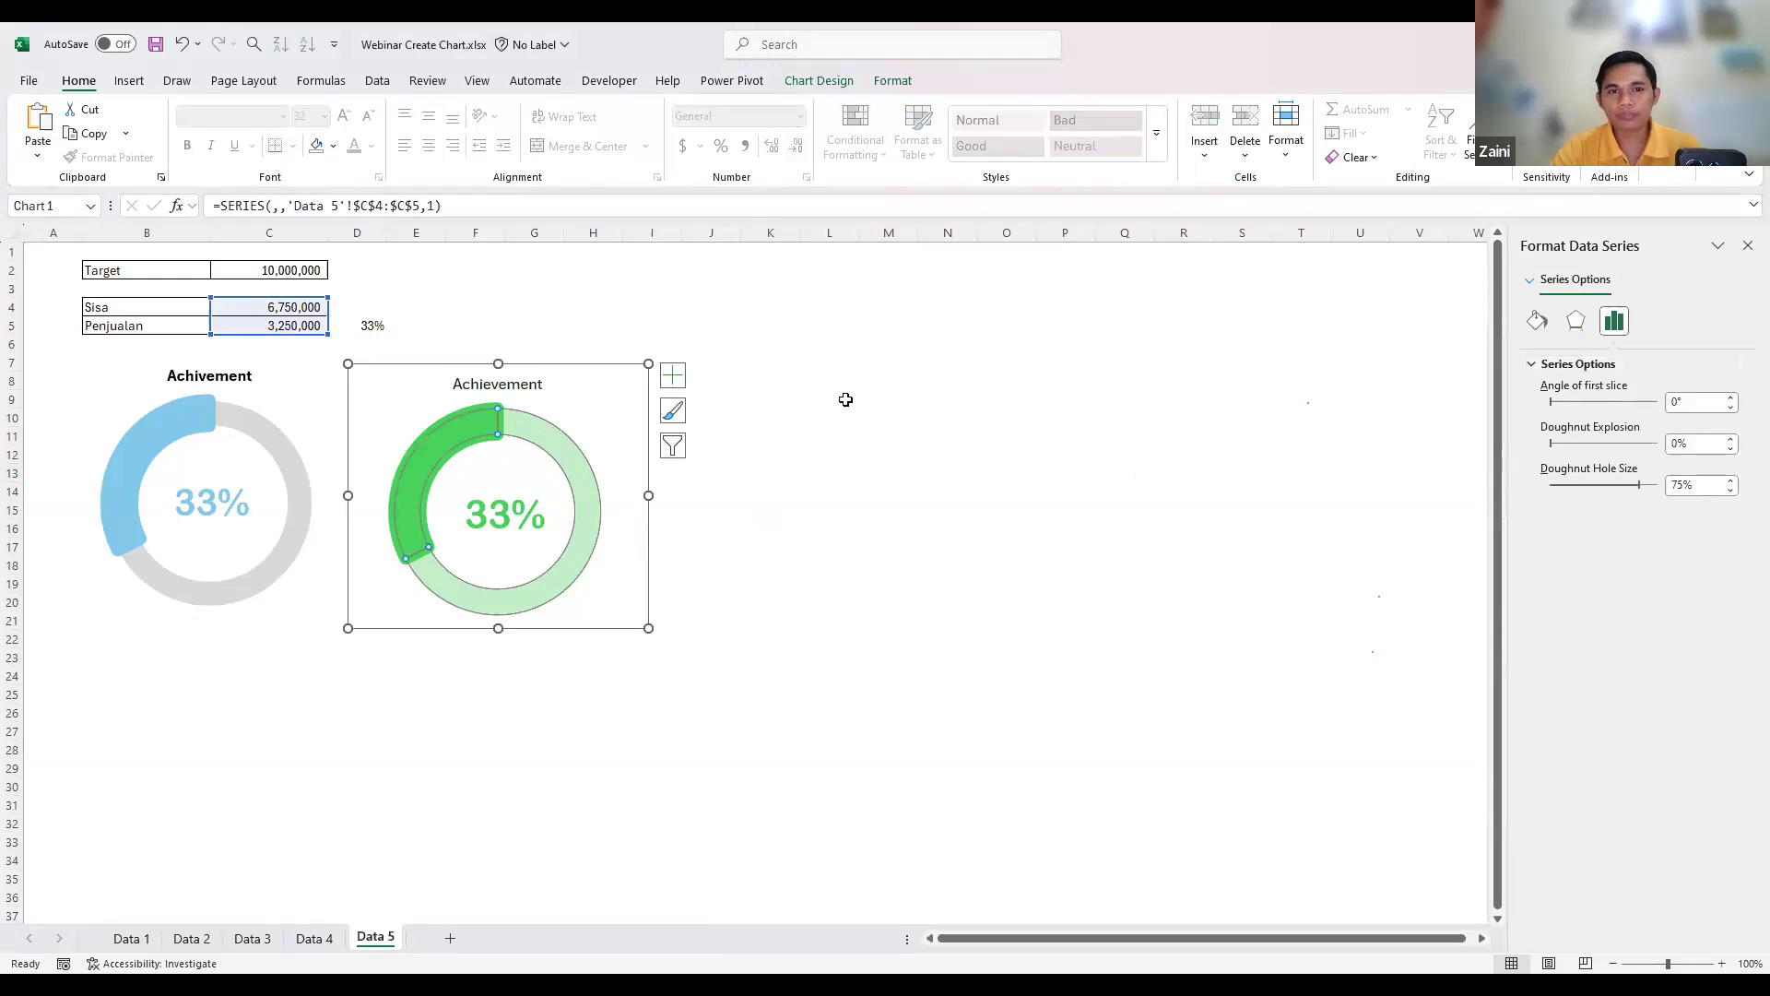
pyautogui.click(673, 375)
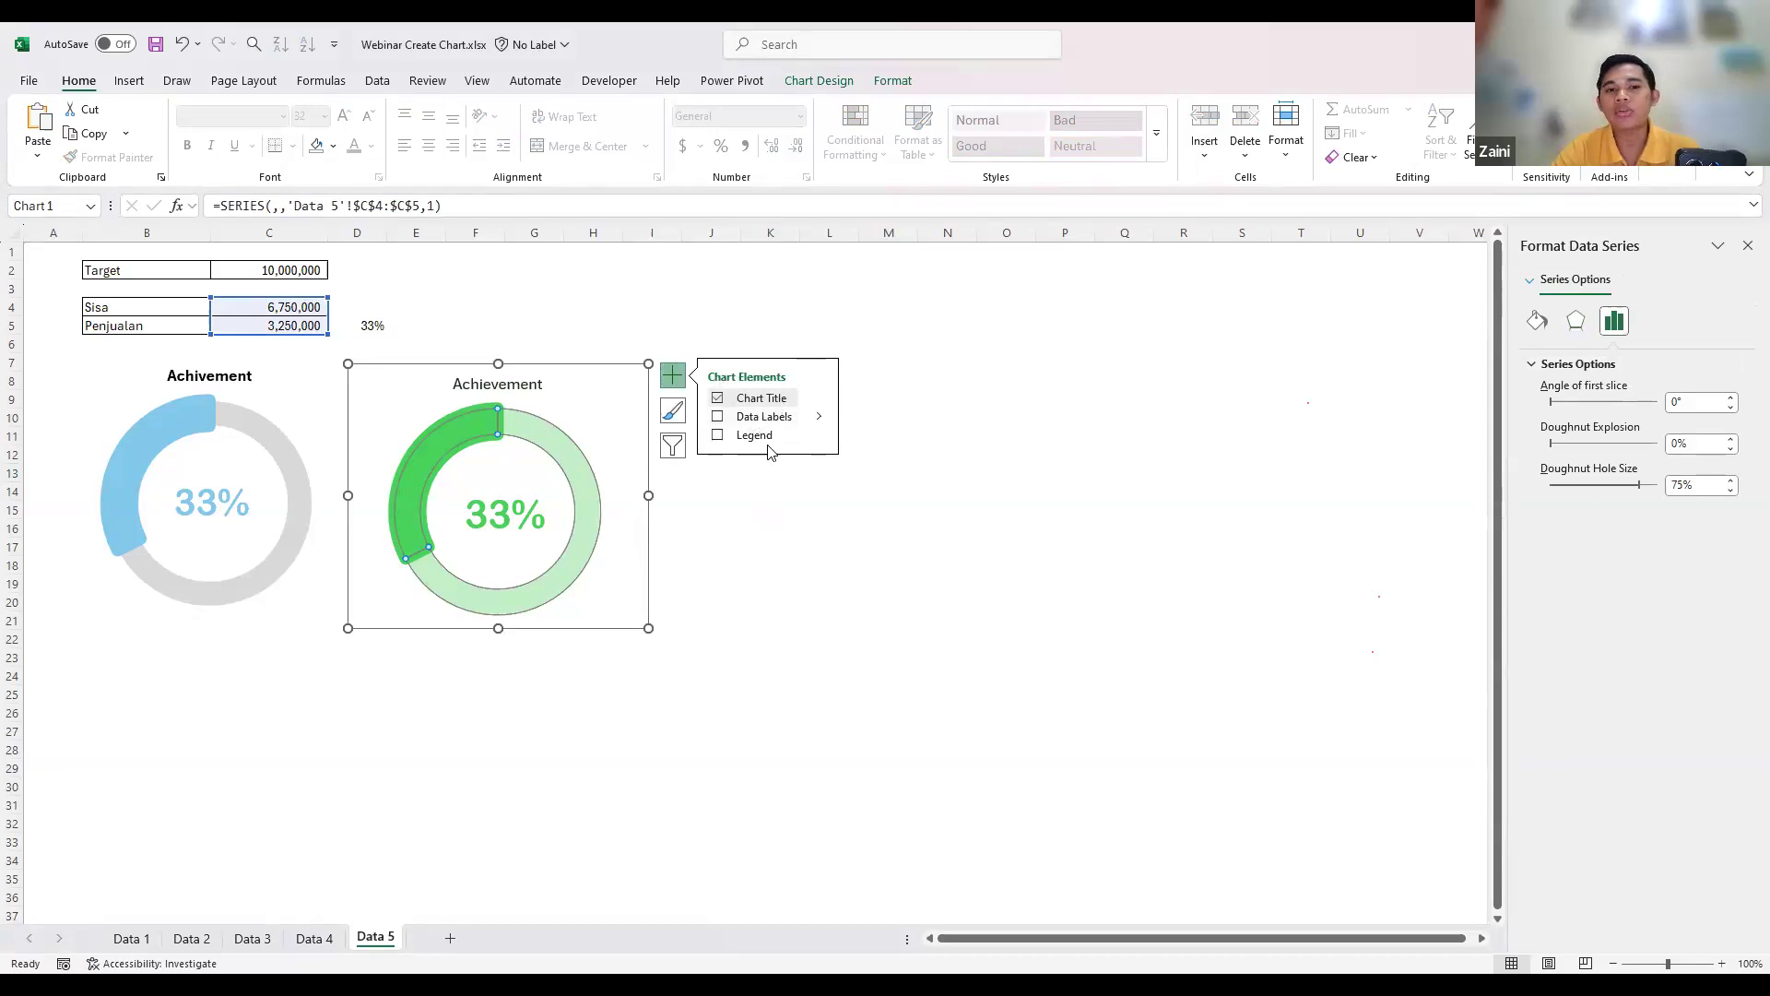
pyautogui.click(758, 525)
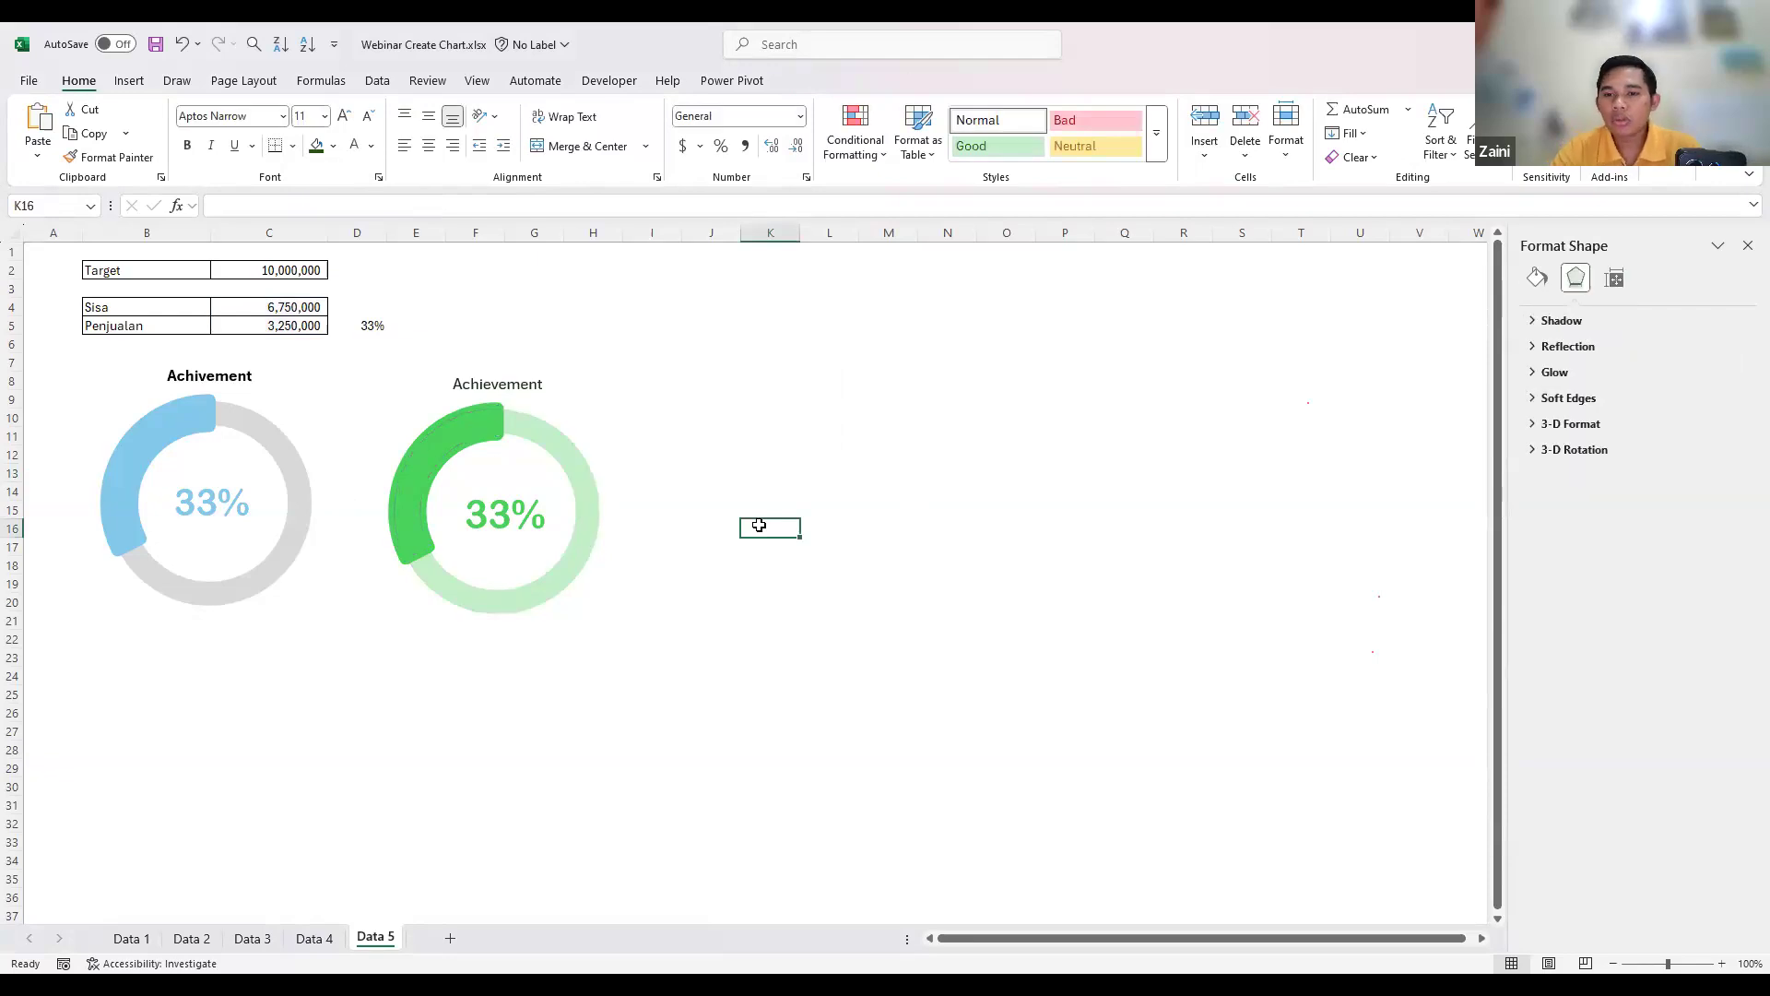
pyautogui.click(672, 458)
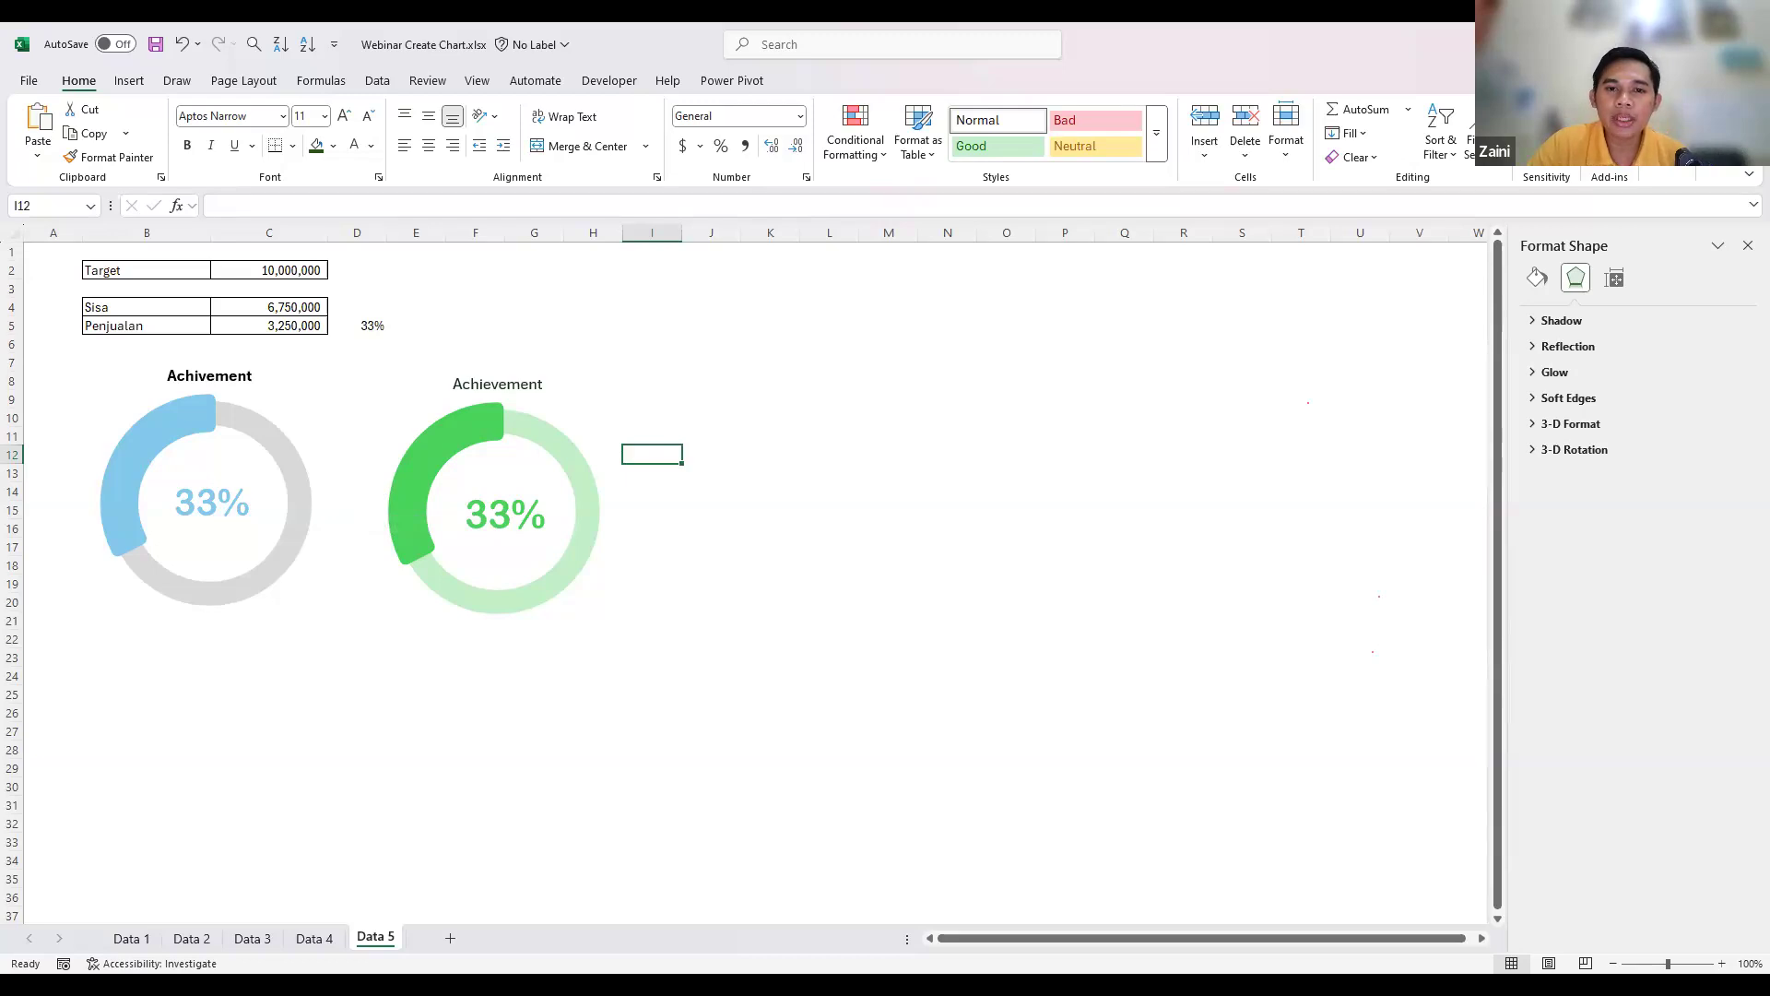
# - Switch to the browser, review the Basic Excel checkout's order details and discount voucher, and view the training poster
pyautogui.hotkey('alt', 'Tab')
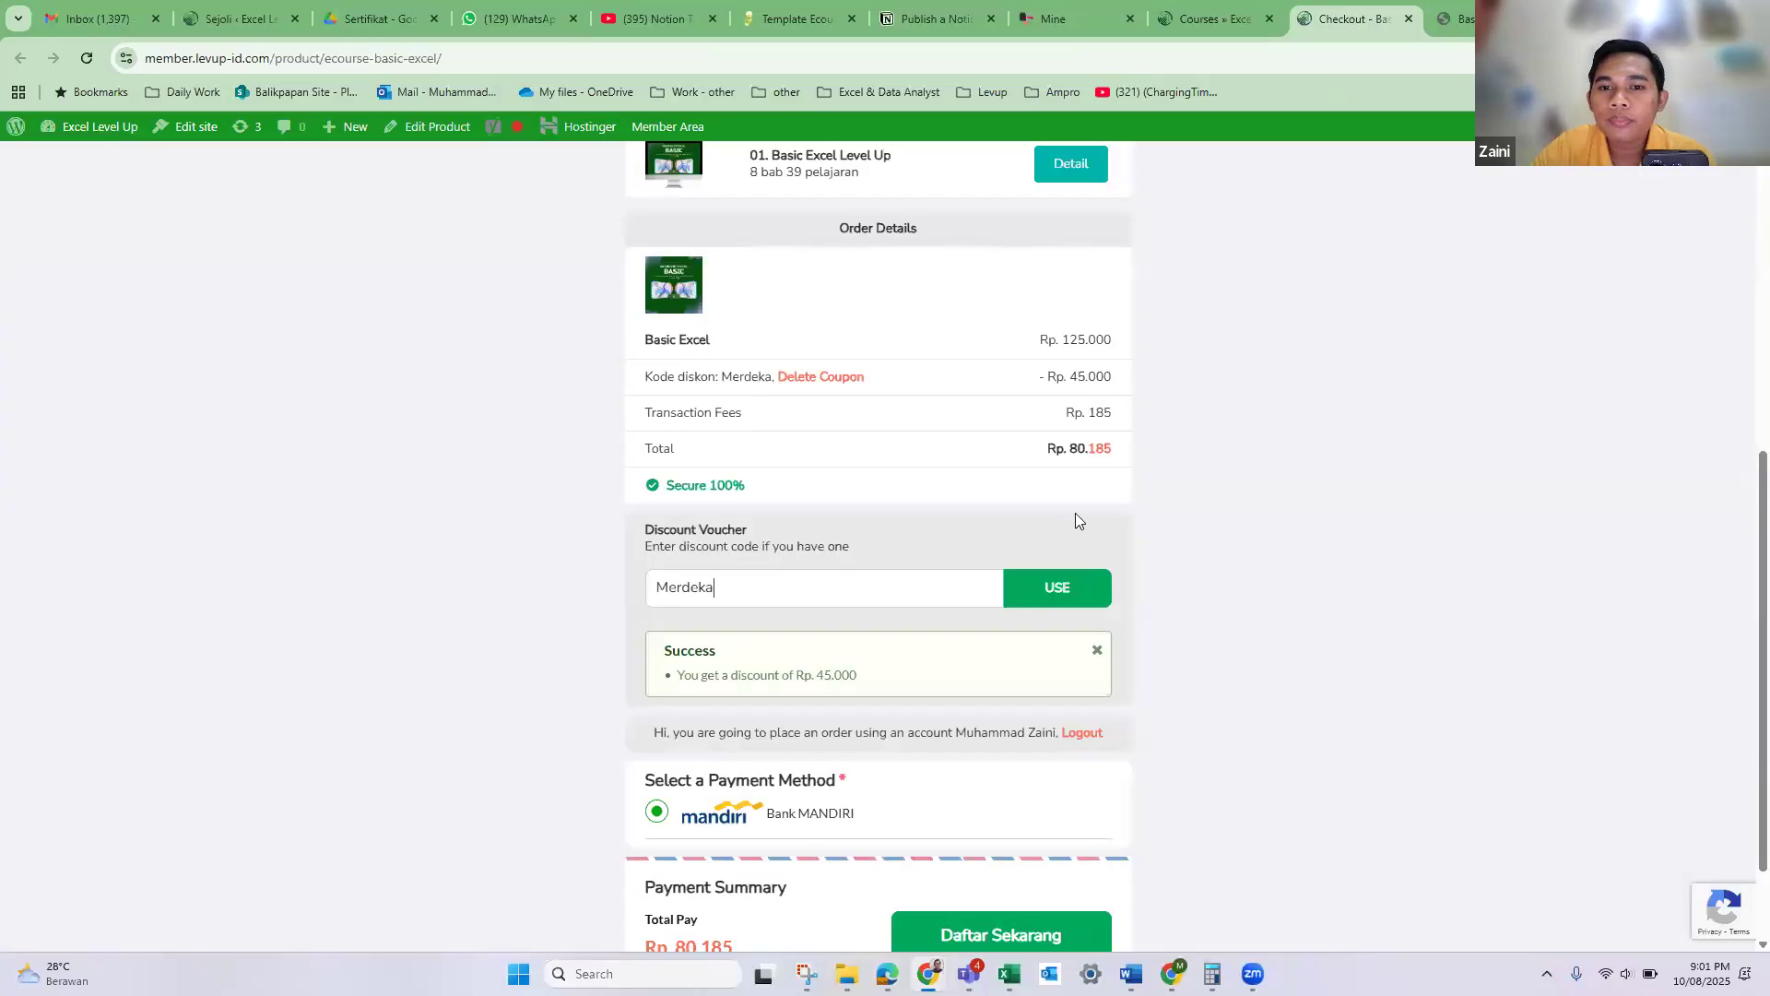
pyautogui.scroll(2, 1180, 389)
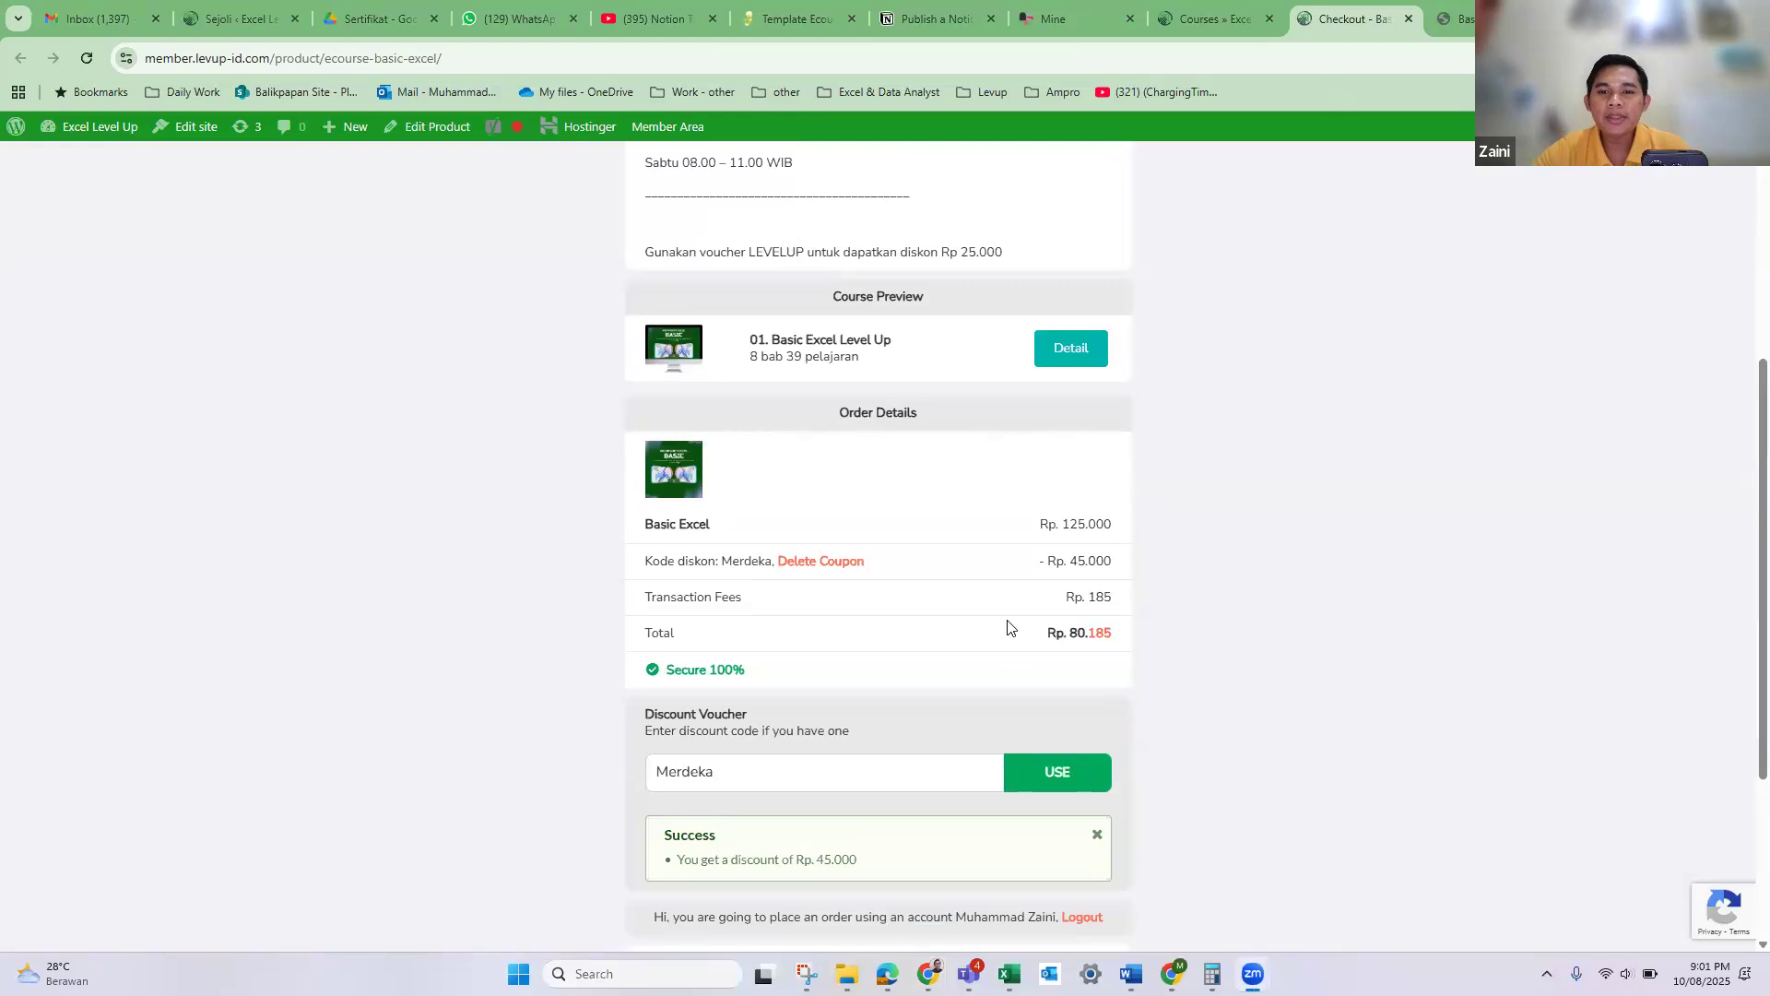
pyautogui.scroll(-1, 1008, 624)
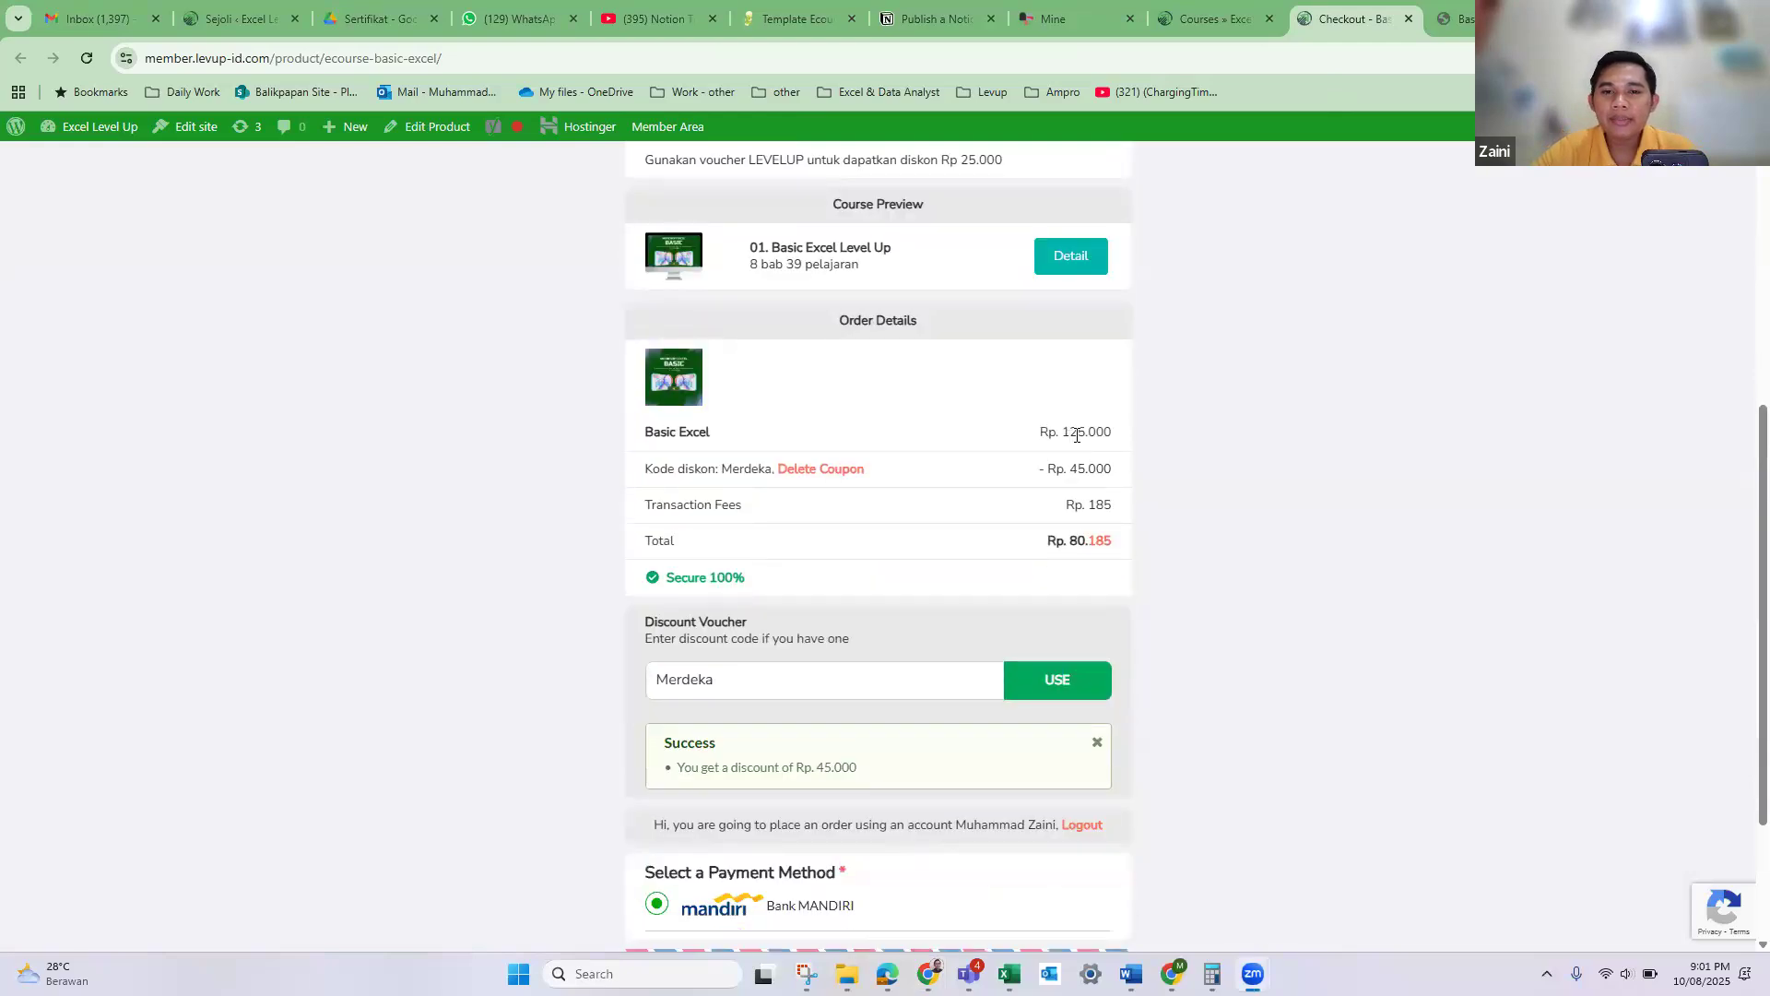
pyautogui.moveTo(655, 679); pyautogui.dragTo(1098, 577)
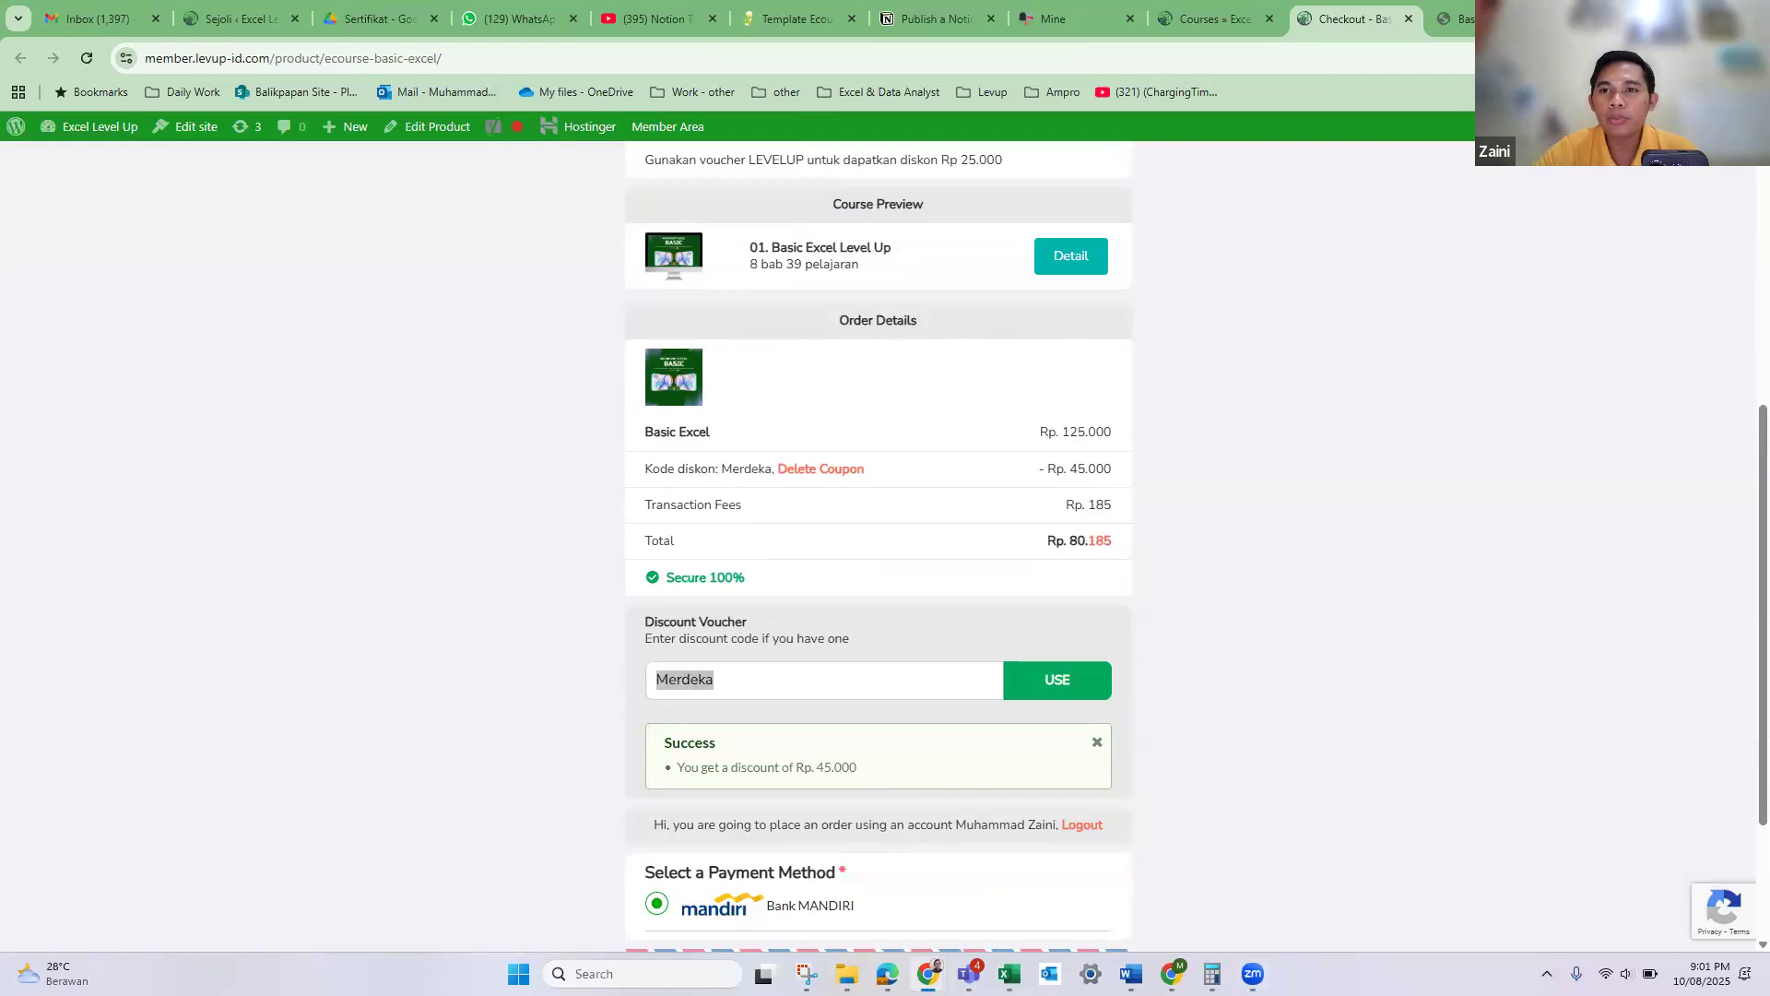
pyautogui.hotkey('ctrl', 'Tab')
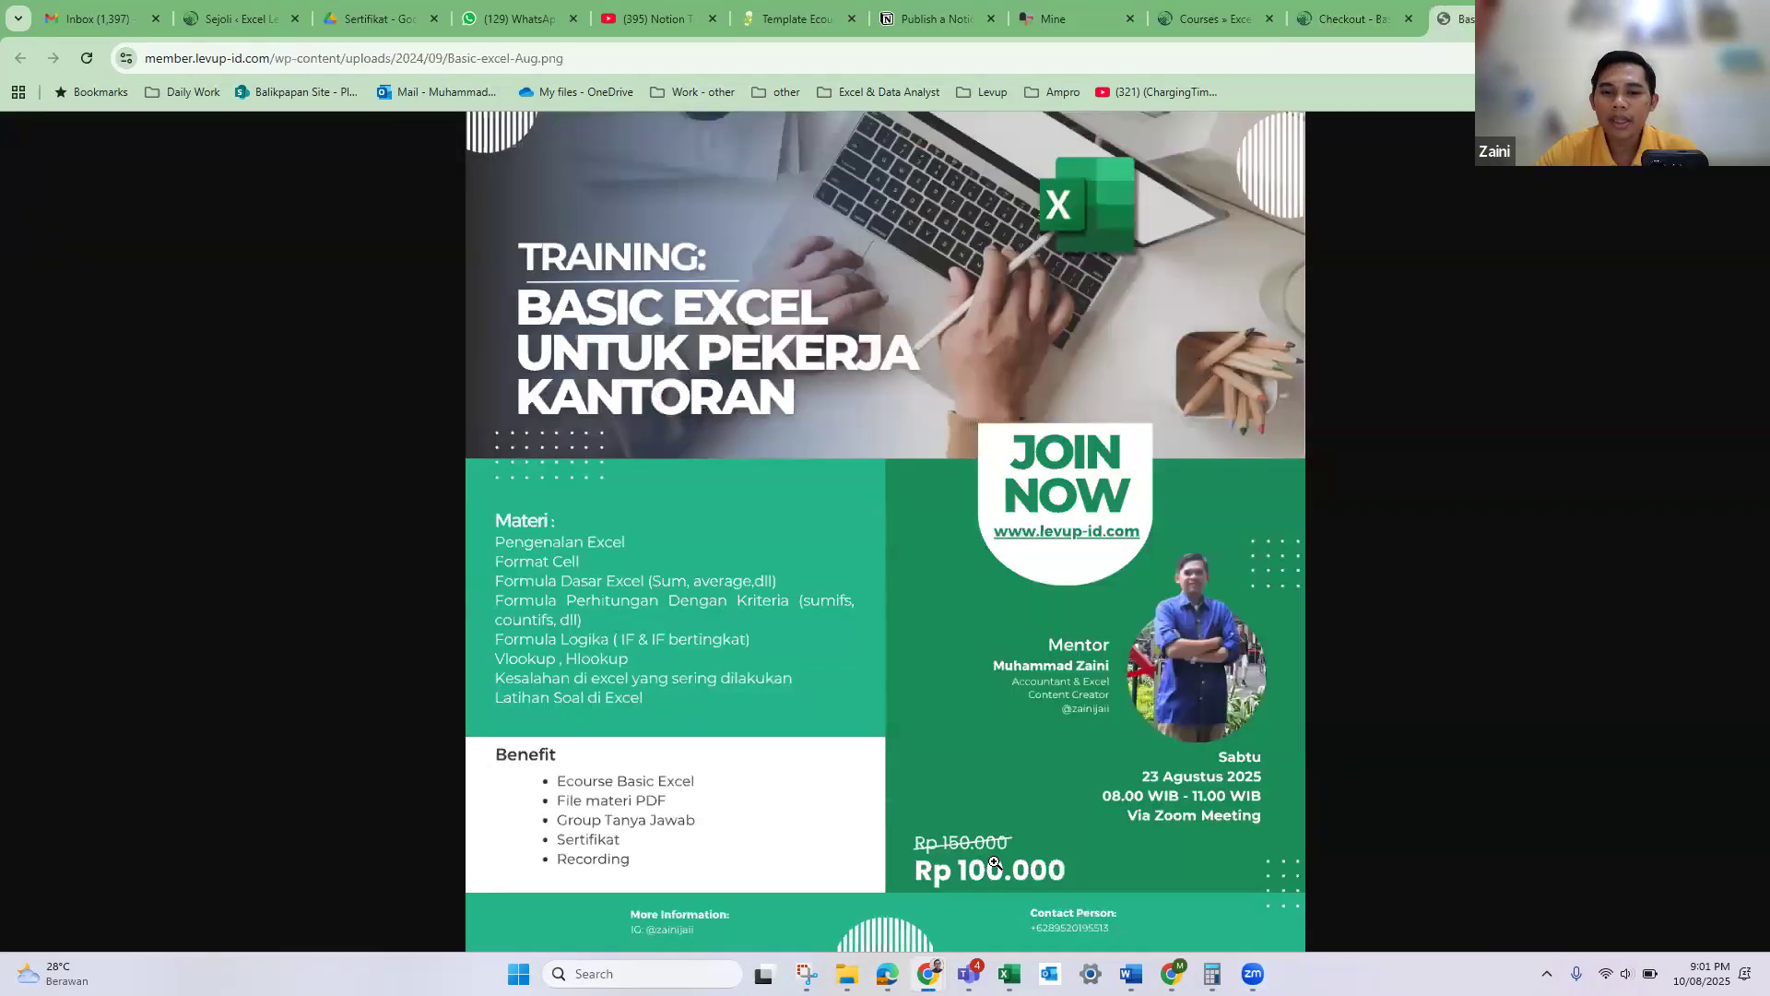